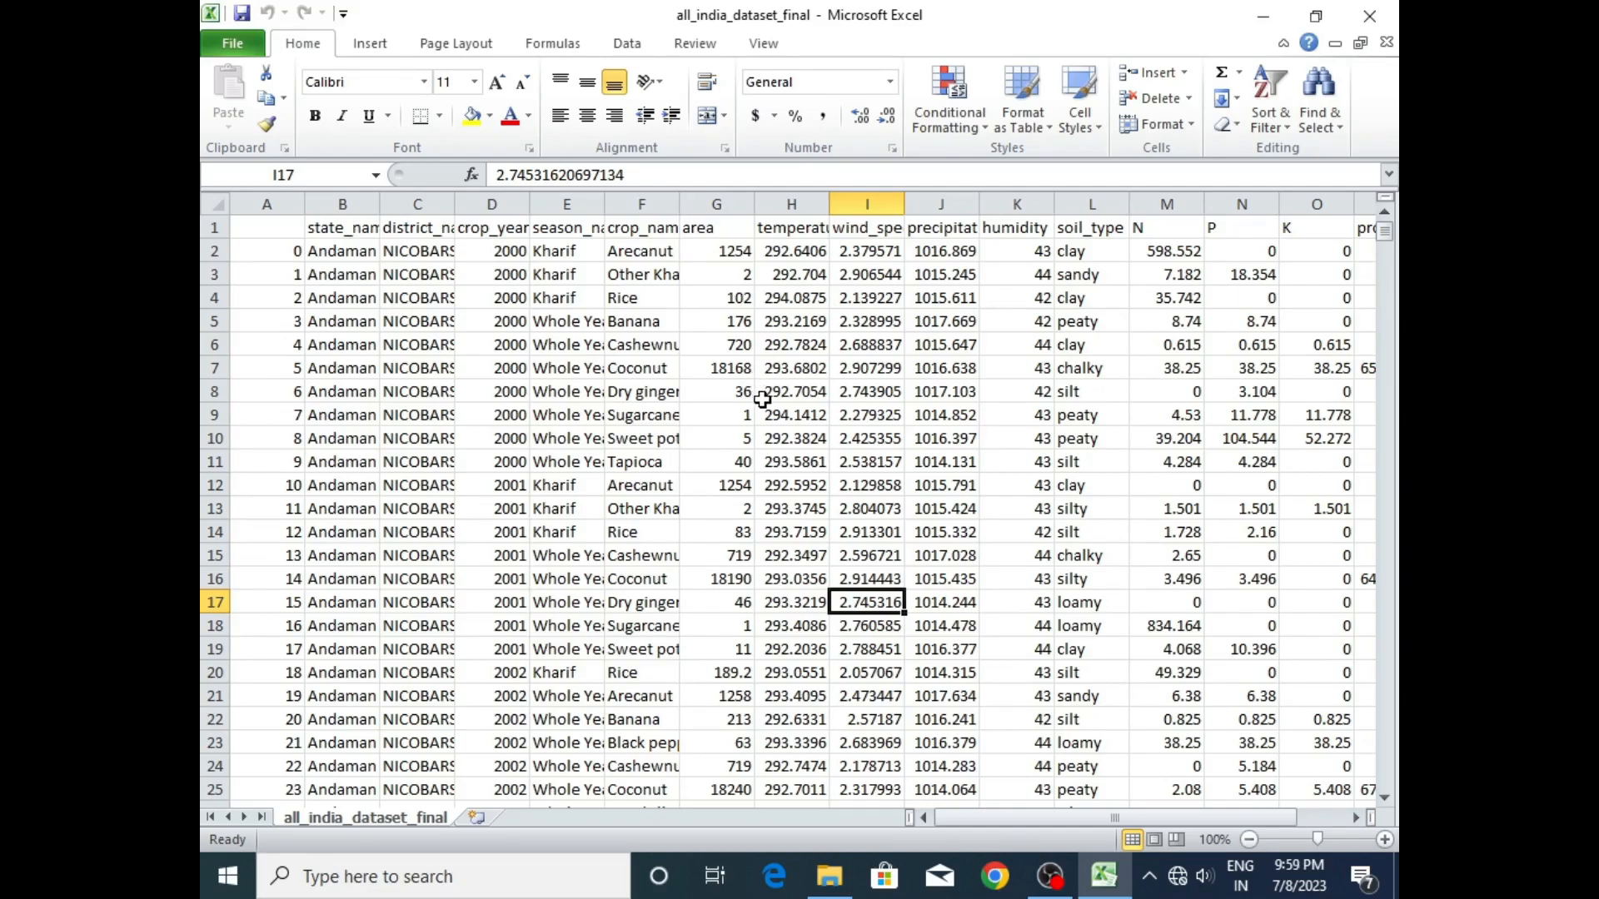
click(872, 506)
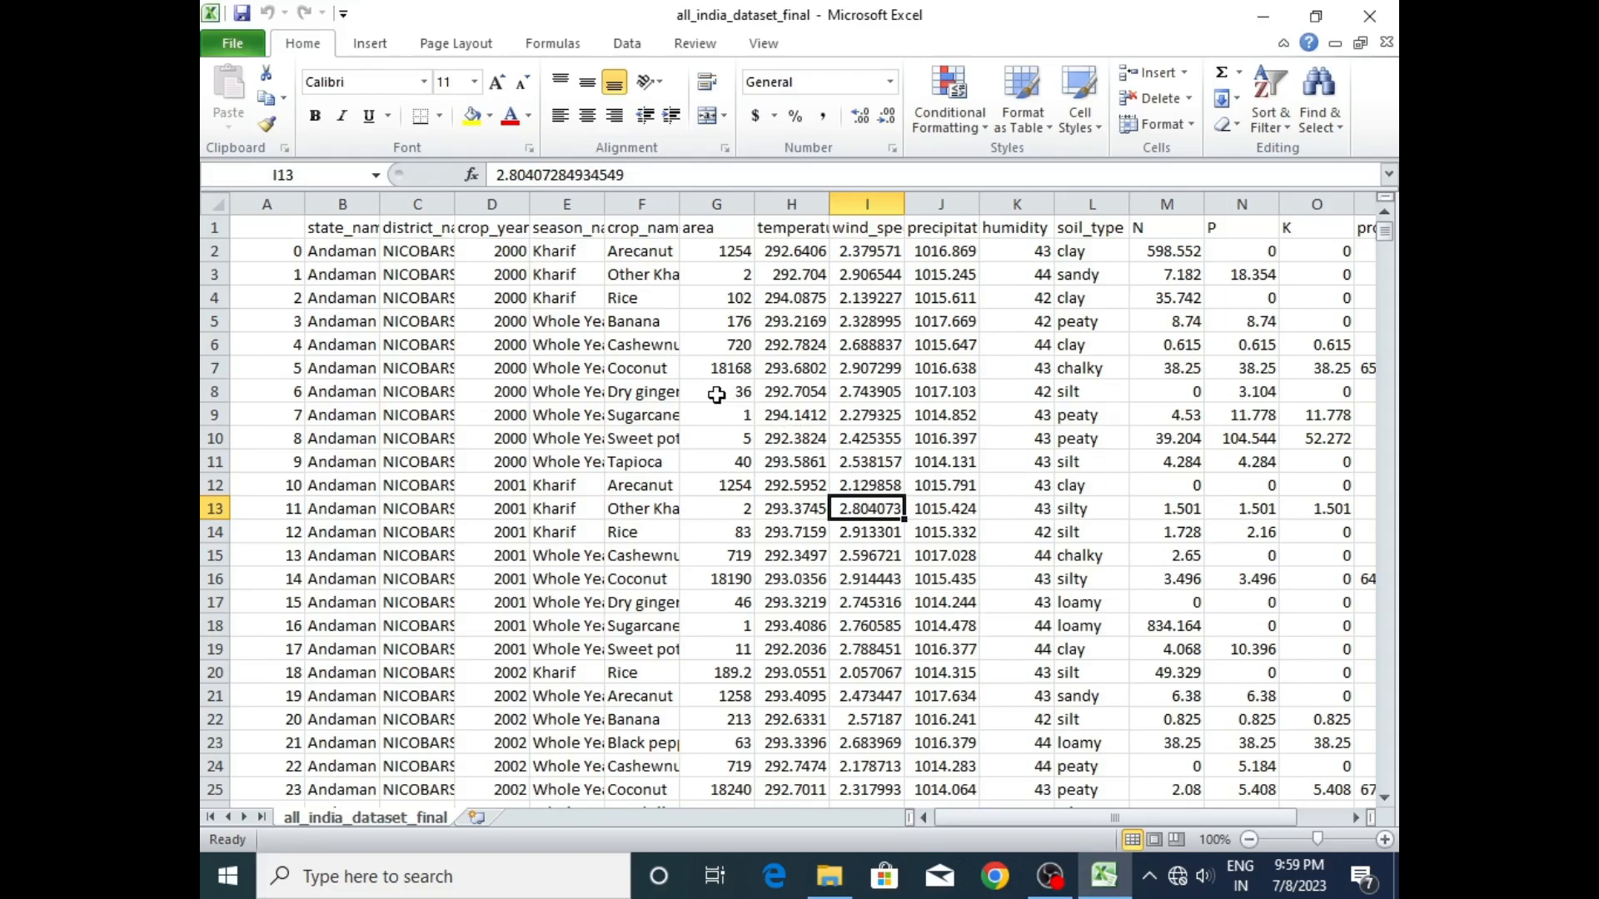
click(621, 284)
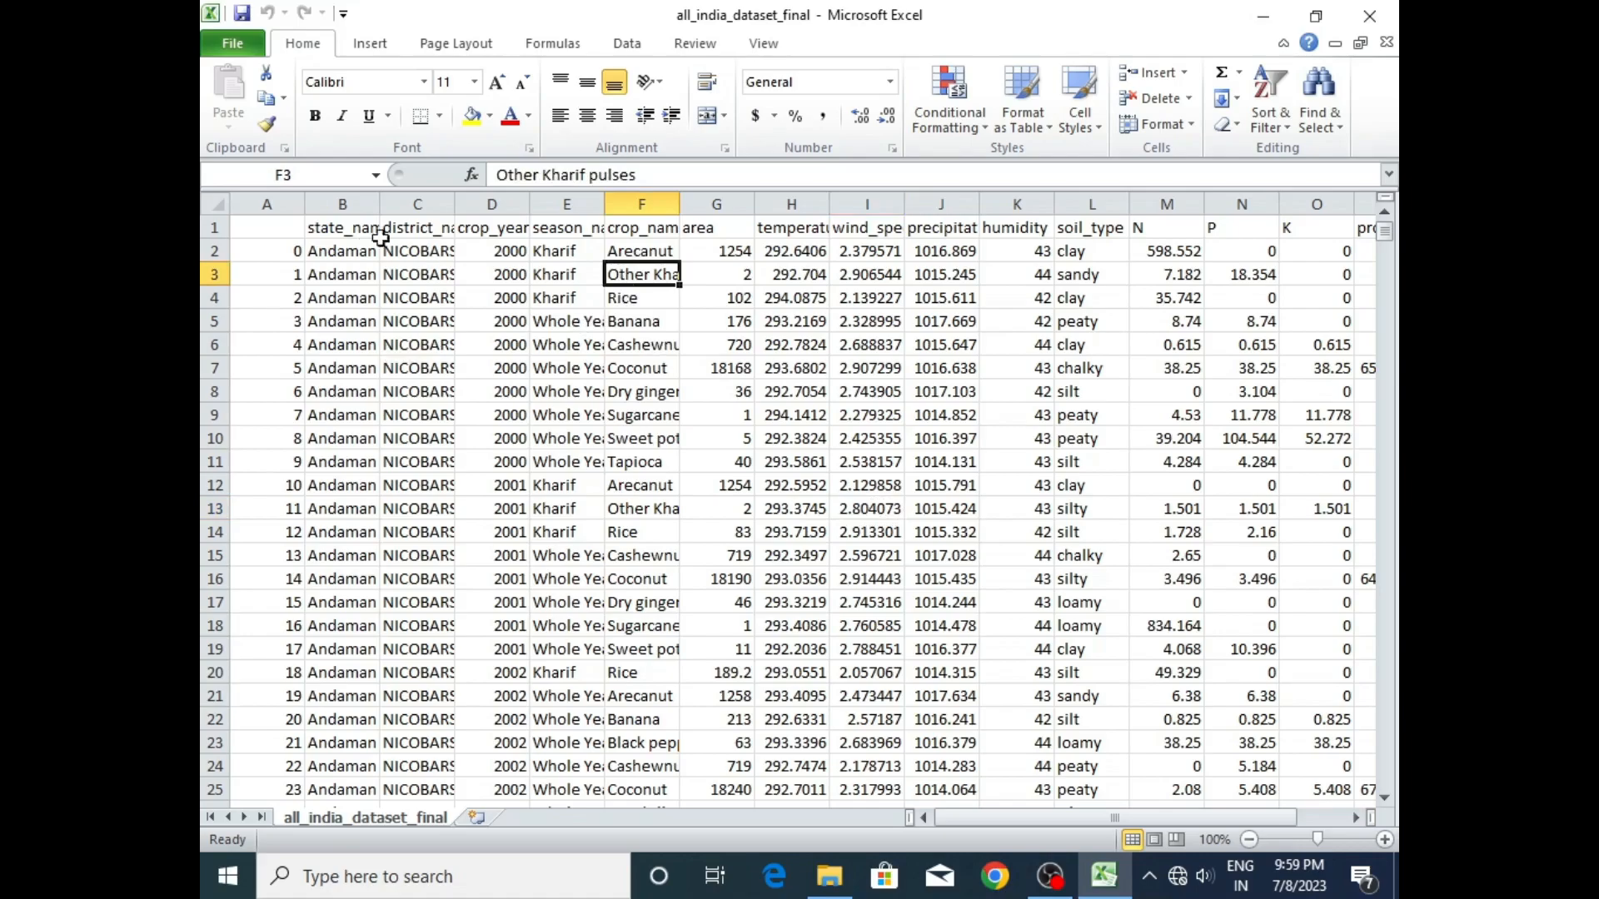
- Create a PivotTable from the full all_india_dataset_final data range and place it on a new worksheet
click(723, 437)
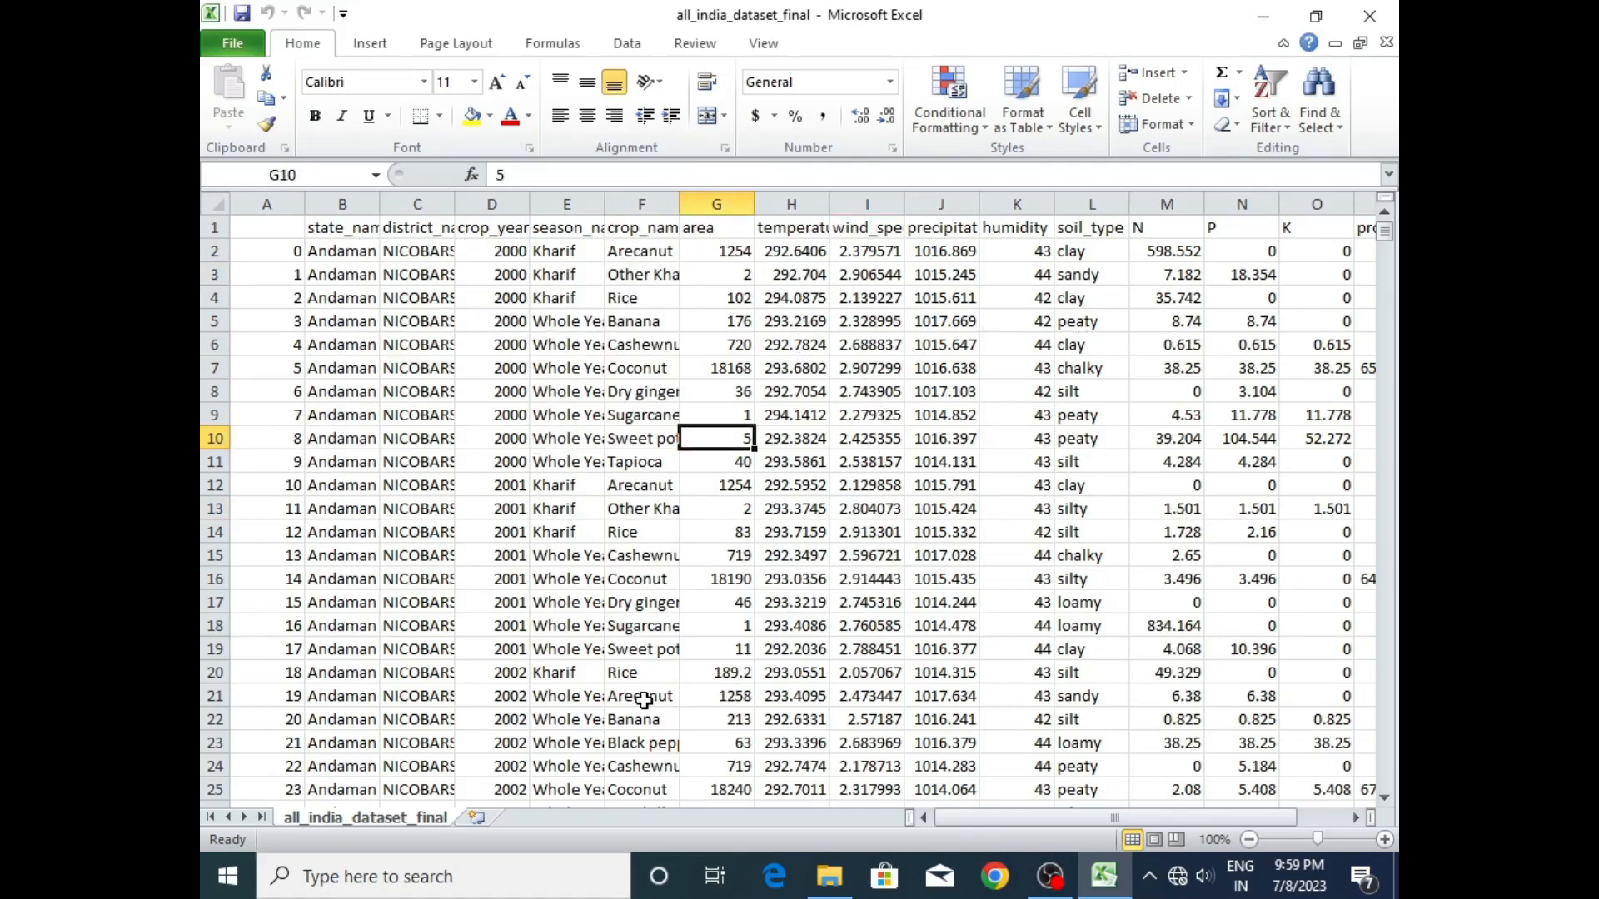
click(372, 45)
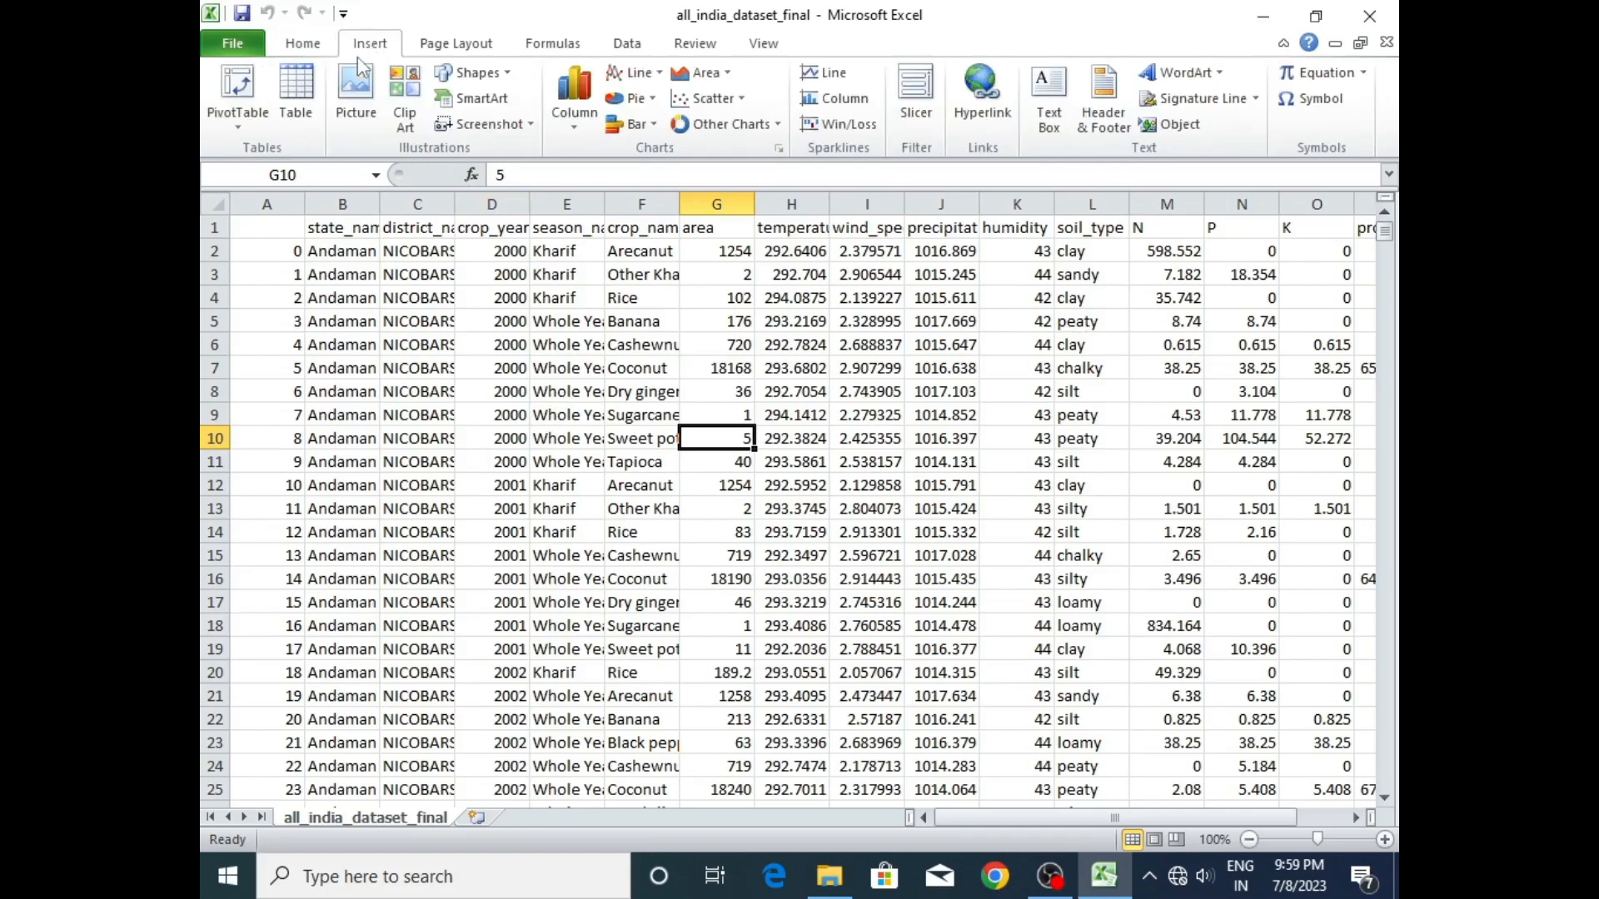
click(234, 105)
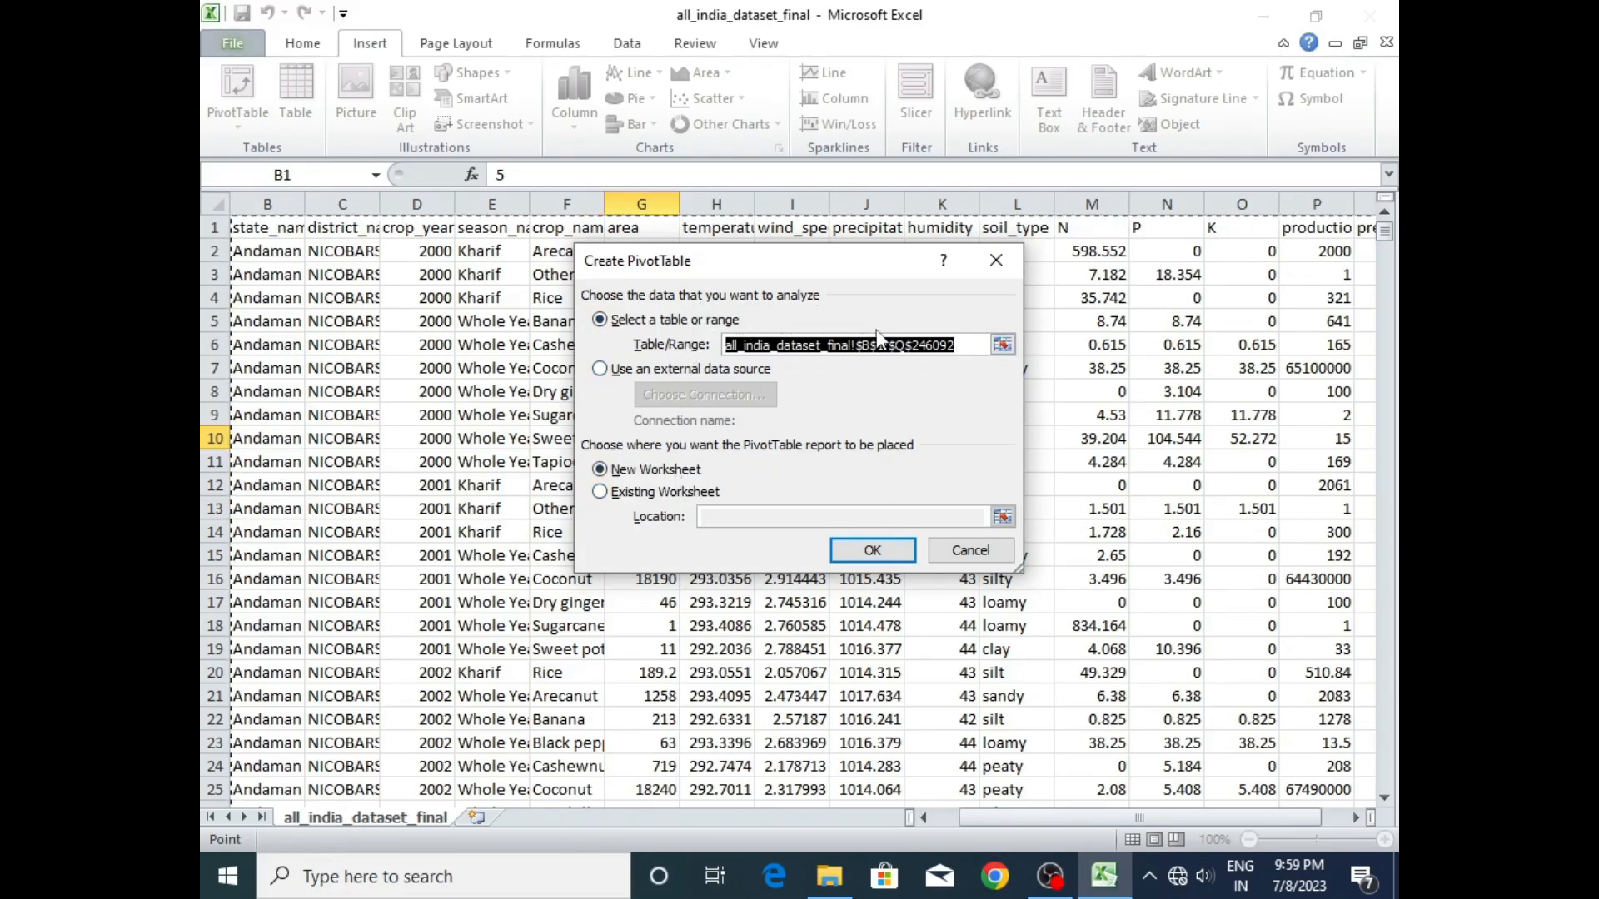
click(872, 550)
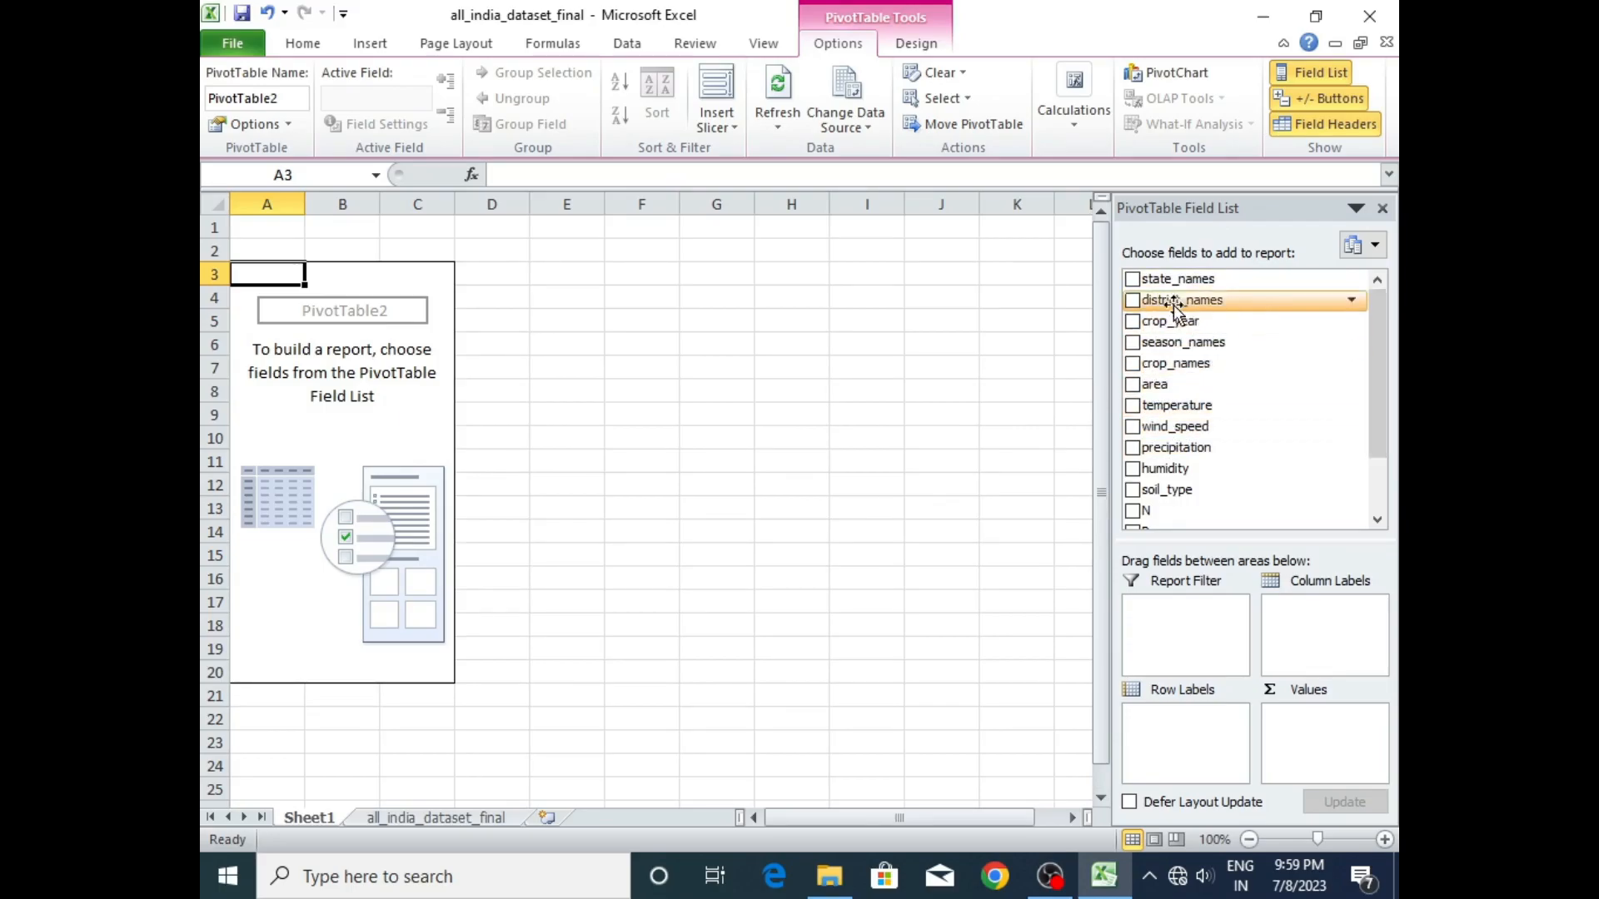
- Add state_names as the PivotTable's row labels and move production into its values
click(1133, 280)
scroll(1371, 358, down, 2)
click(1131, 496)
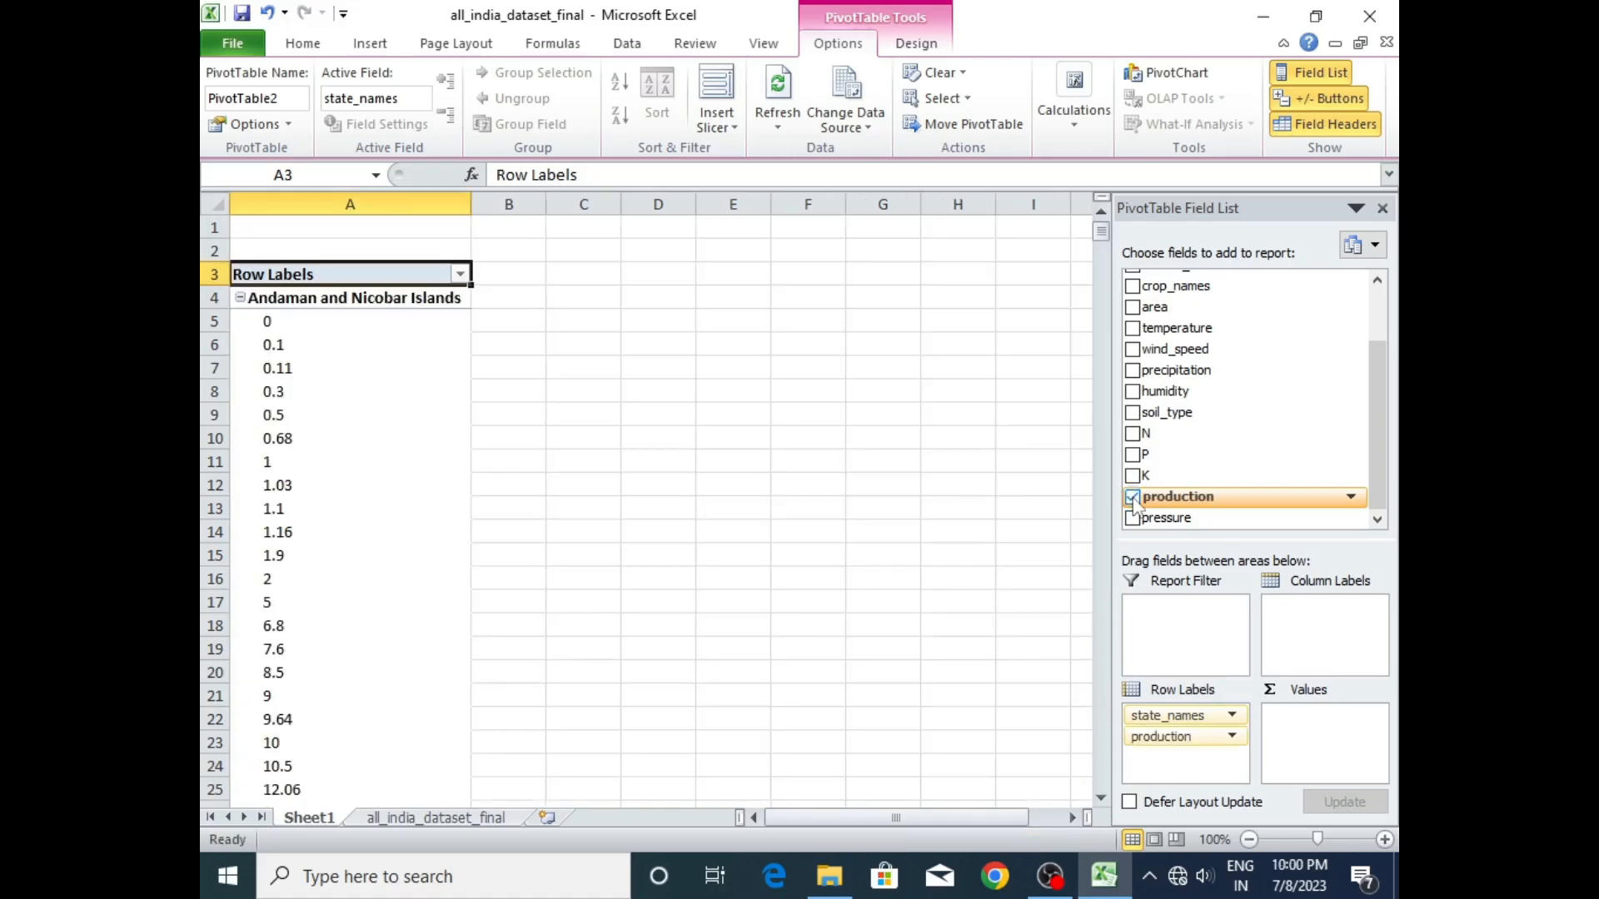
drag(1160, 738, 1317, 721)
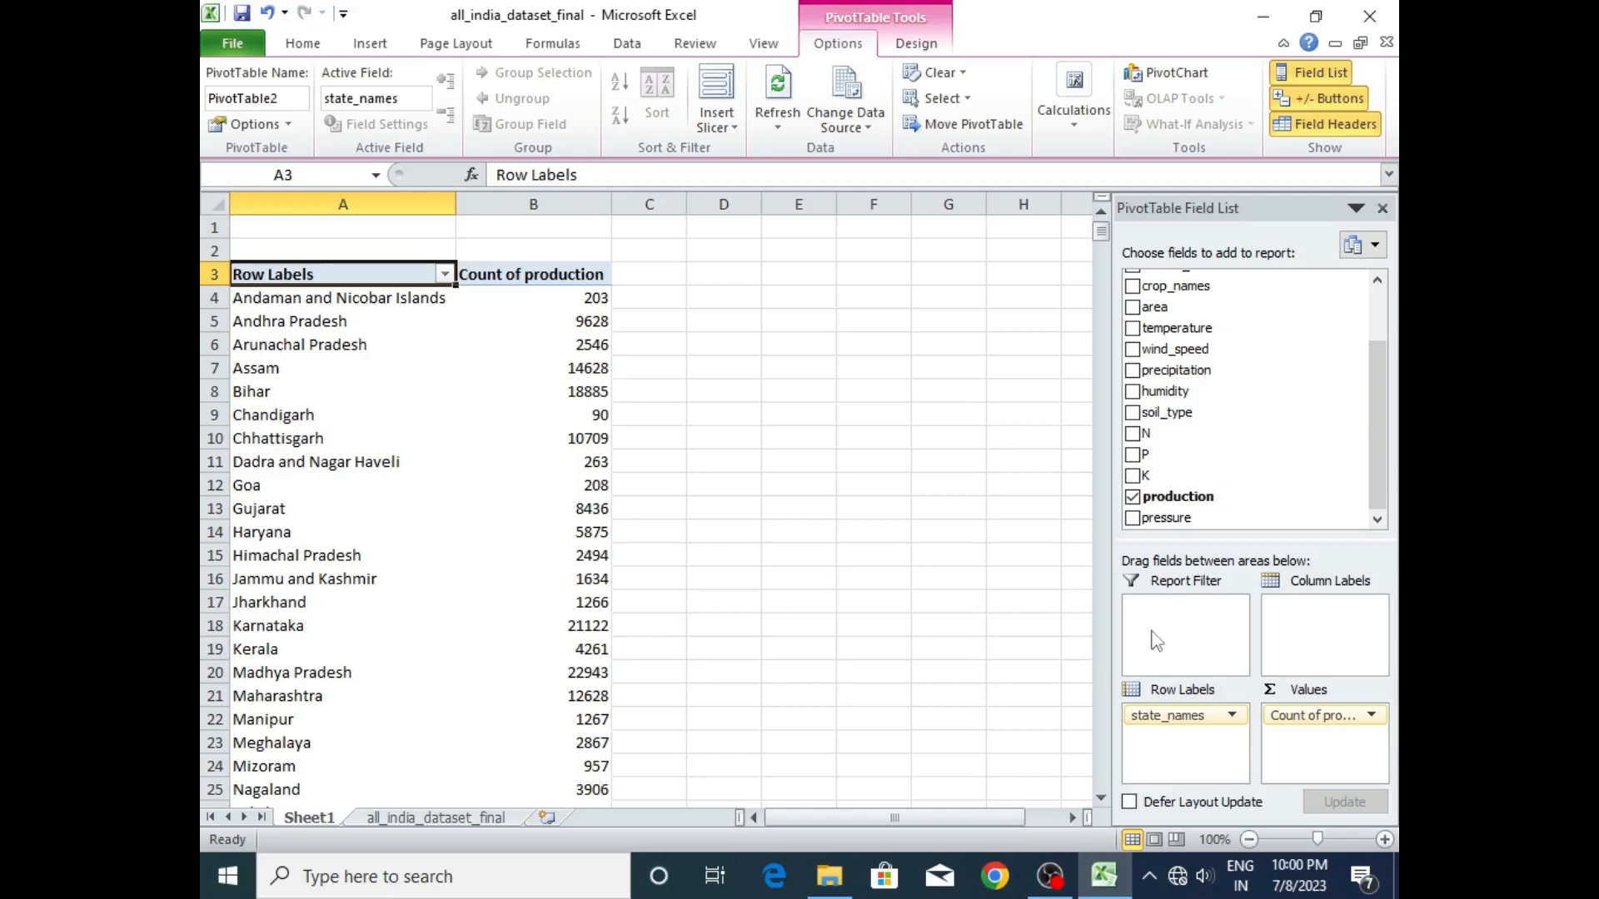
- Summarize the production value field by Sum
click(1369, 717)
click(1336, 692)
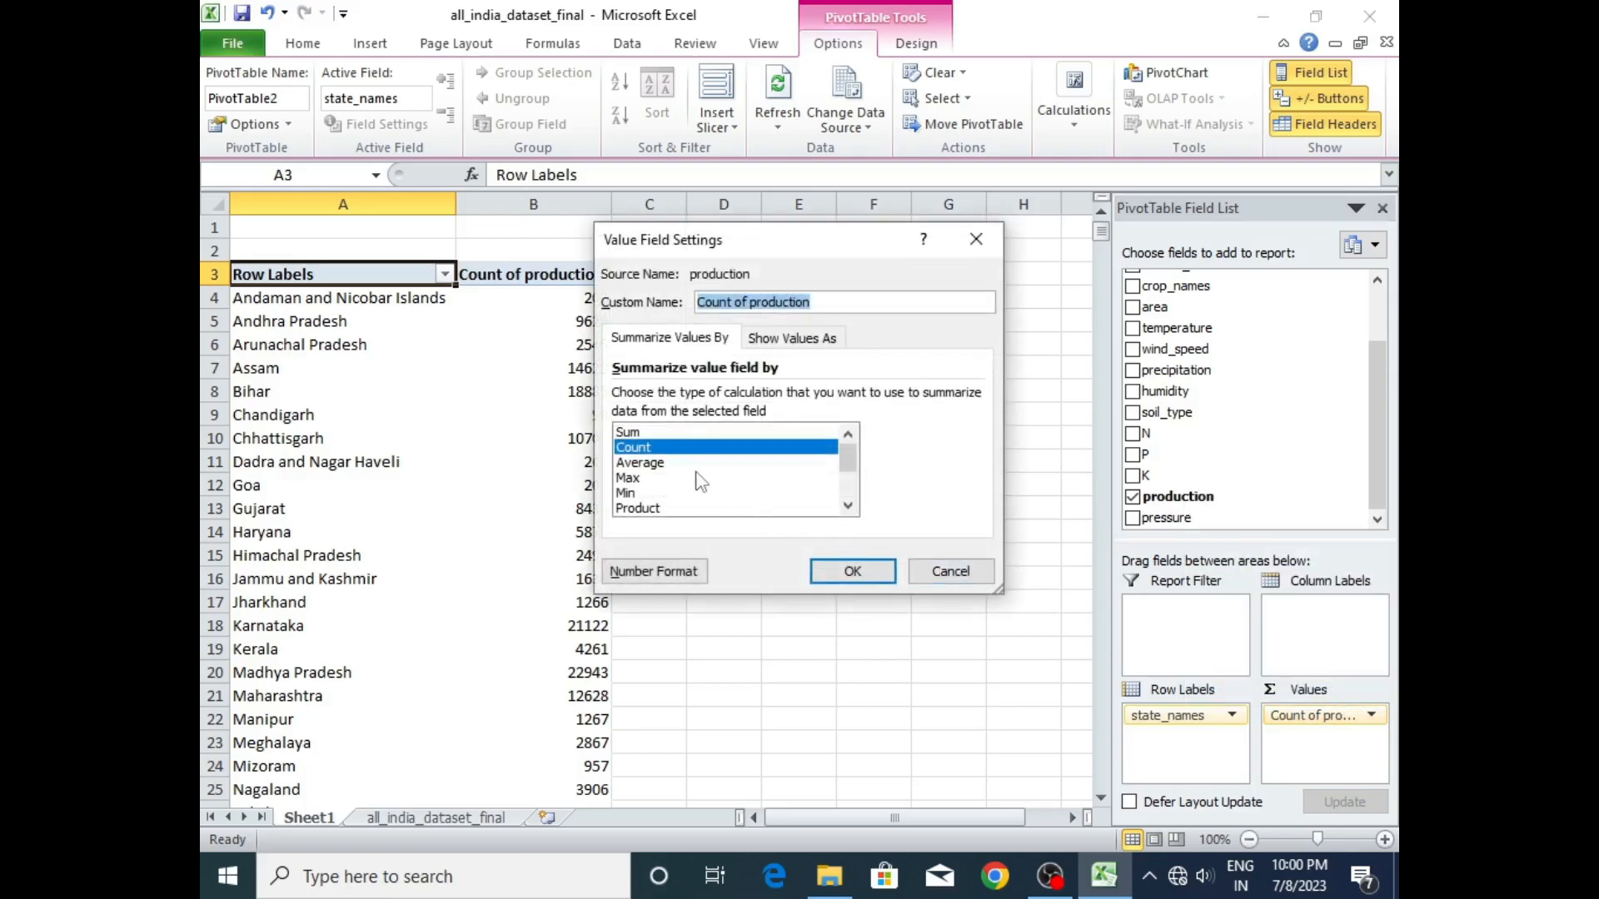
click(668, 434)
click(850, 572)
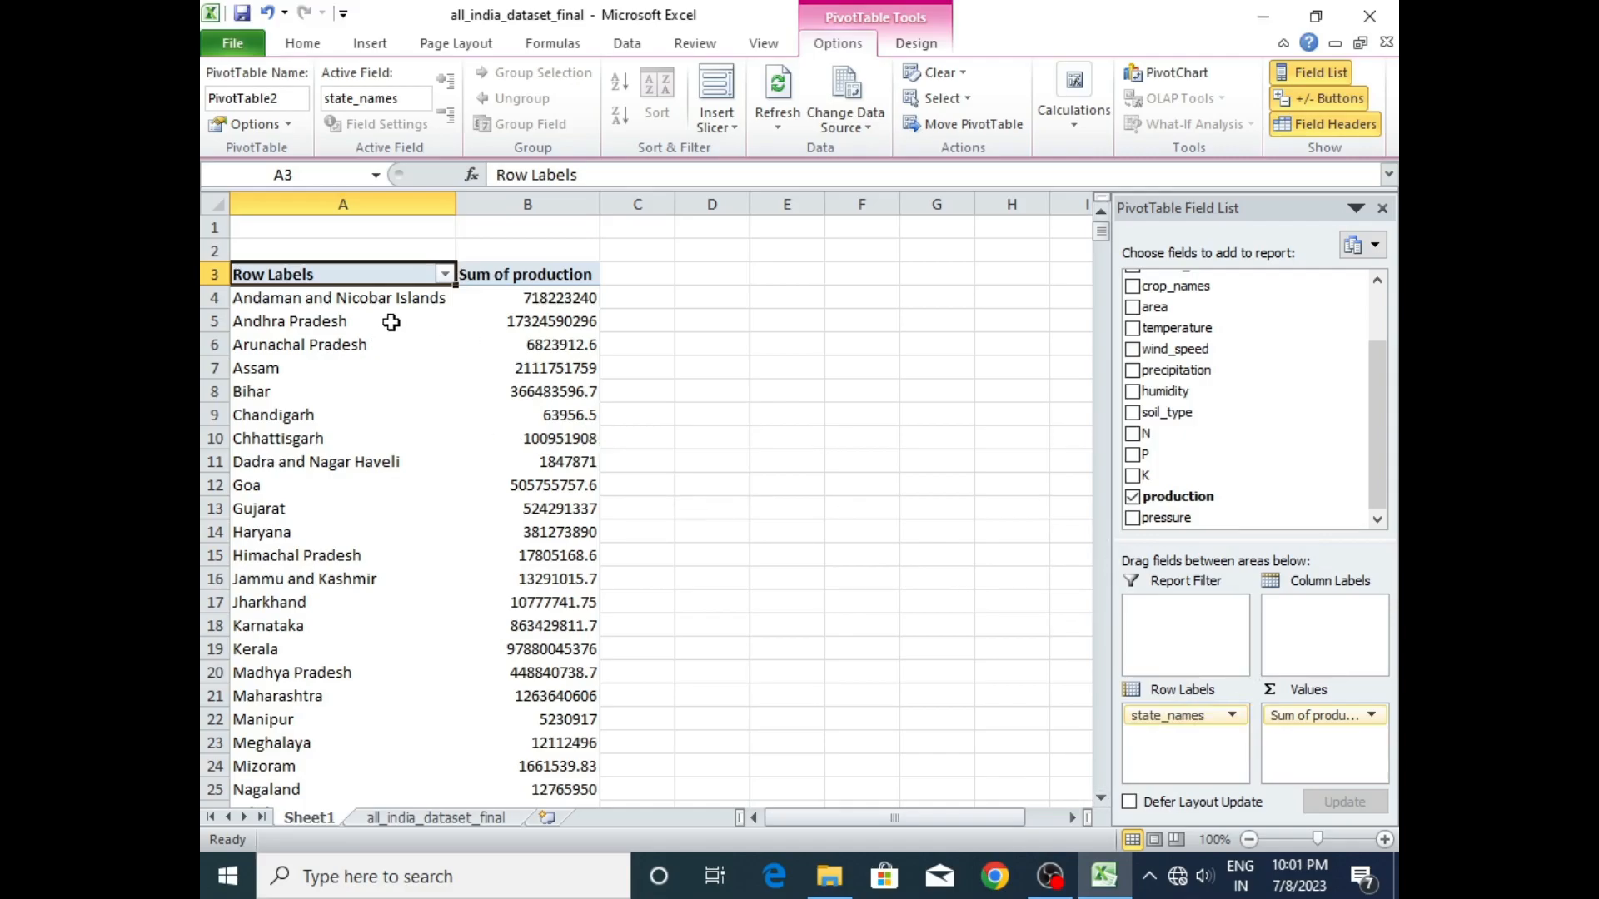
- Examine the state names and their production totals in the PivotTable
click(315, 299)
click(305, 369)
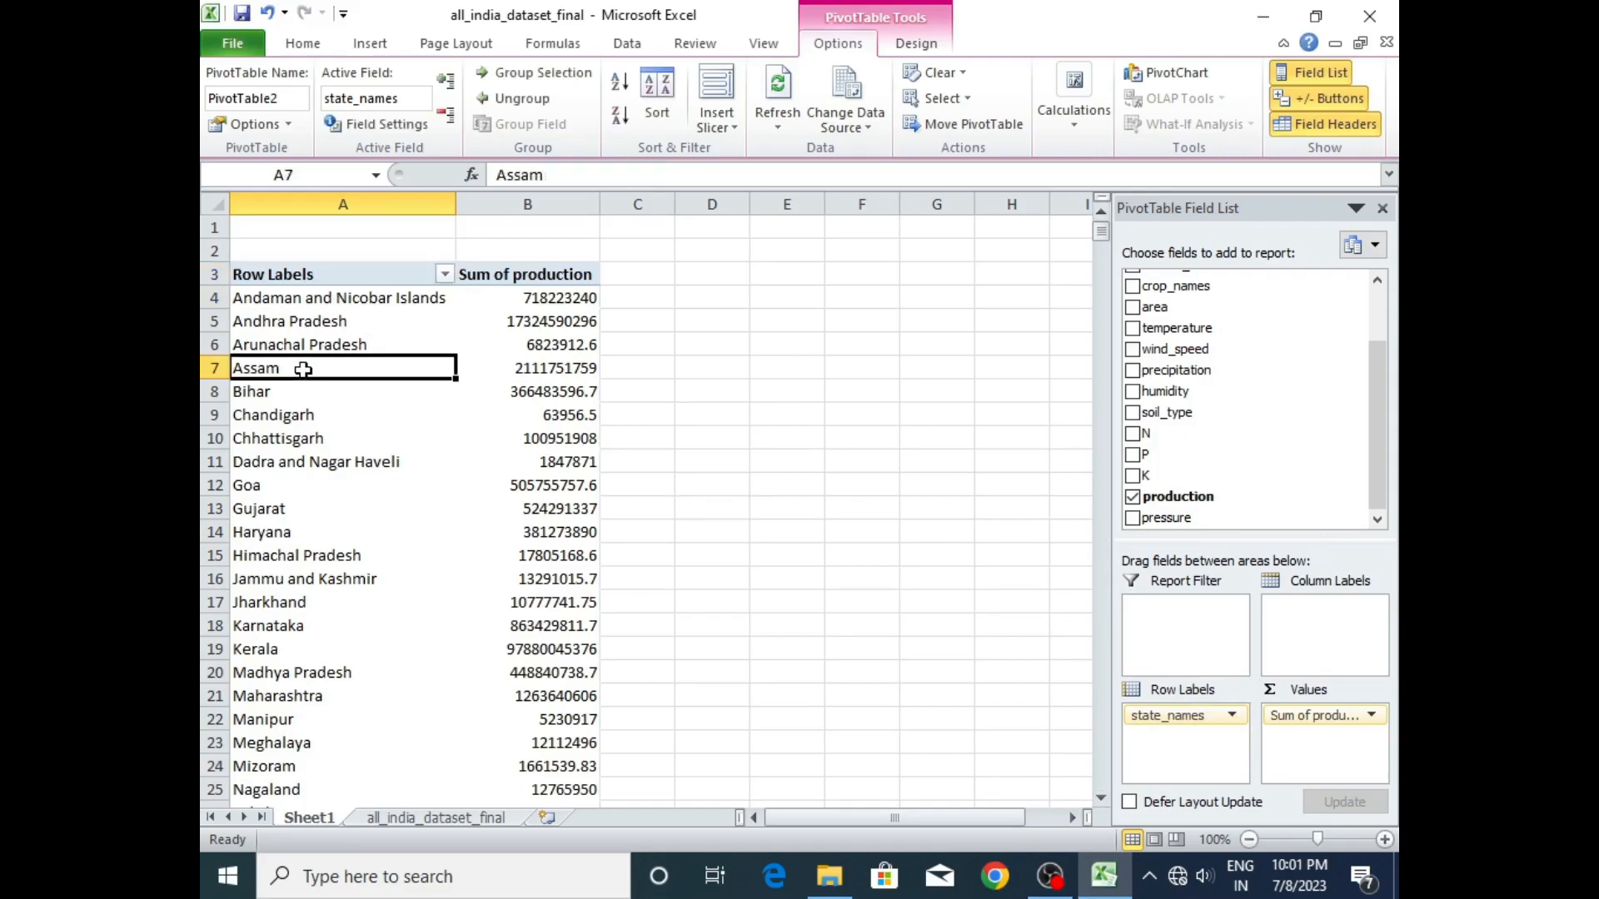
click(289, 465)
click(549, 302)
click(551, 352)
click(553, 459)
click(570, 539)
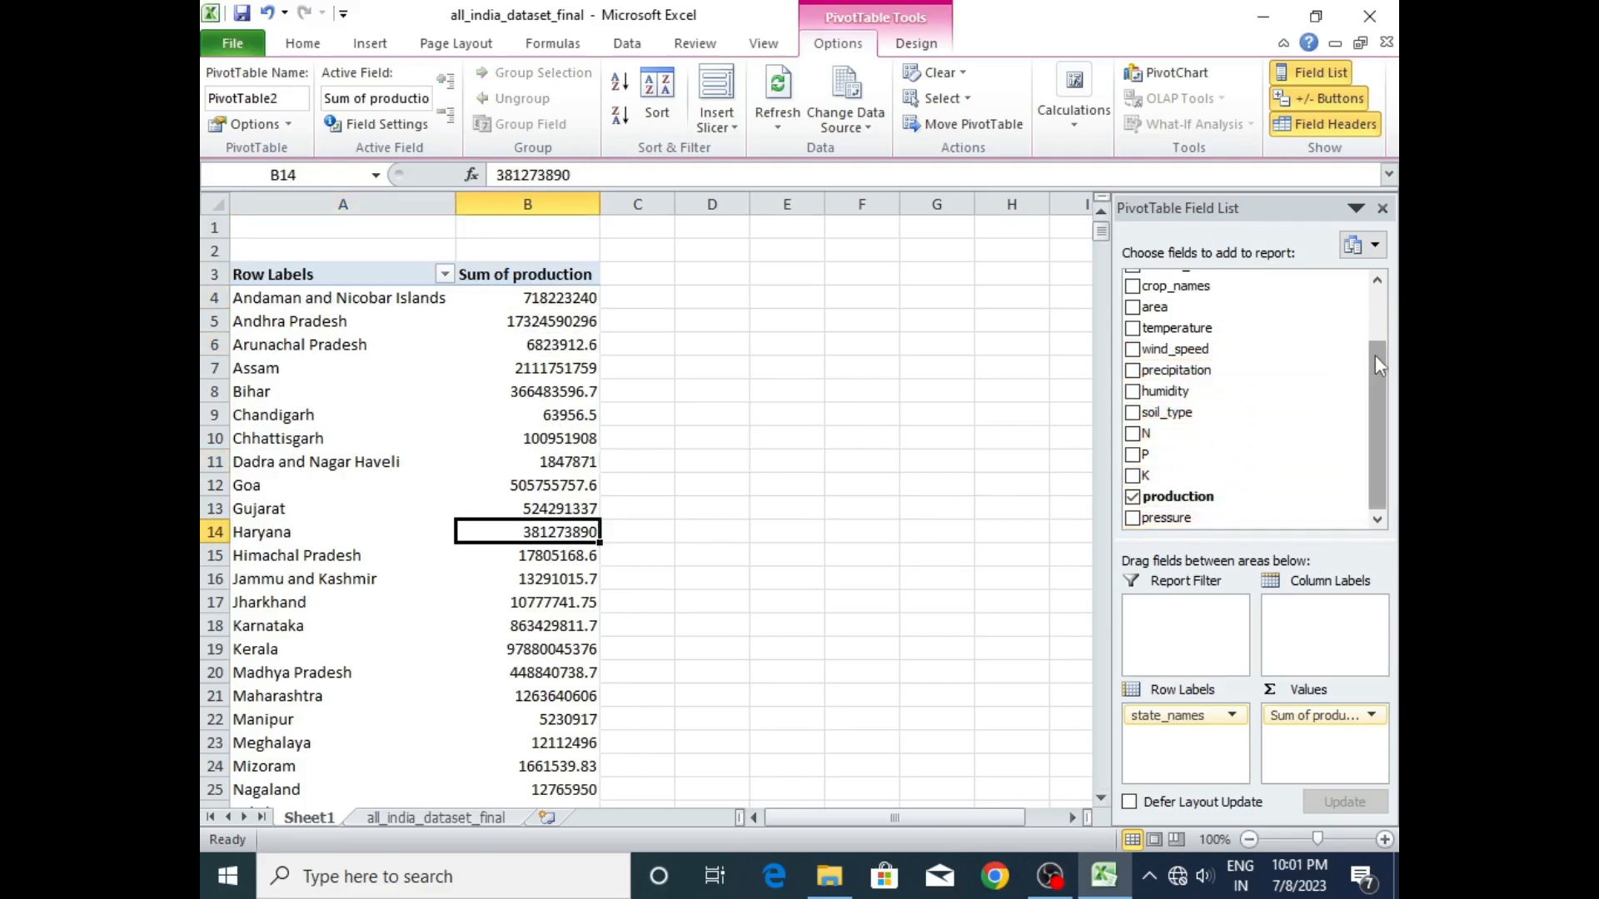
- Add area to the PivotTable's values after production, and compare both figures for Andaman and Nicobar Islands
drag(1376, 355, 1373, 332)
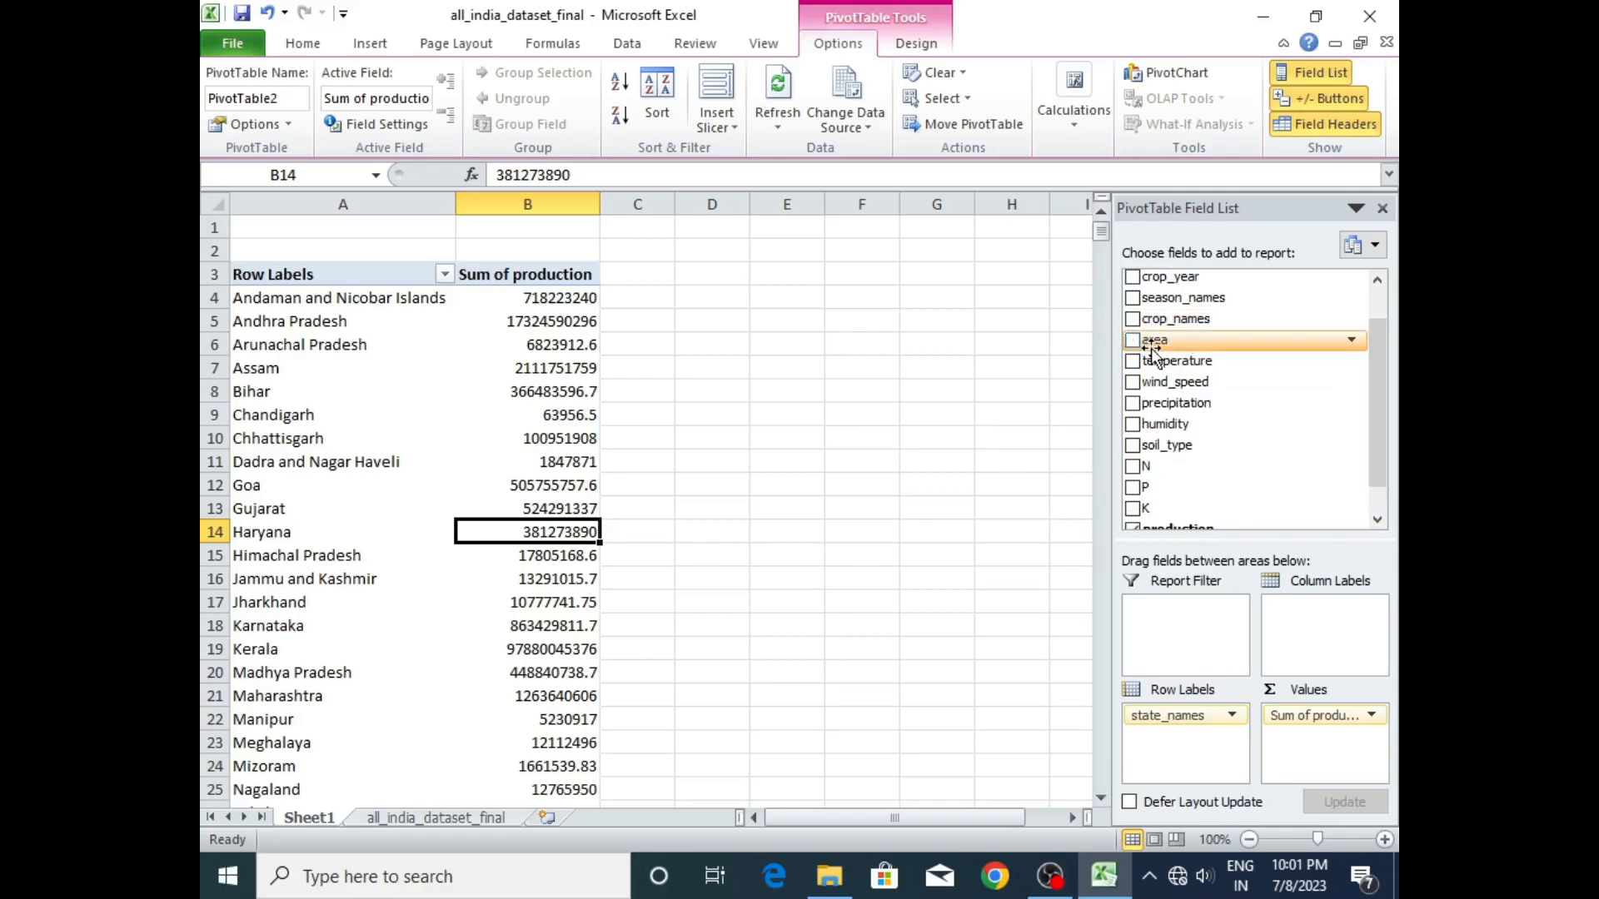
drag(1164, 341, 1324, 749)
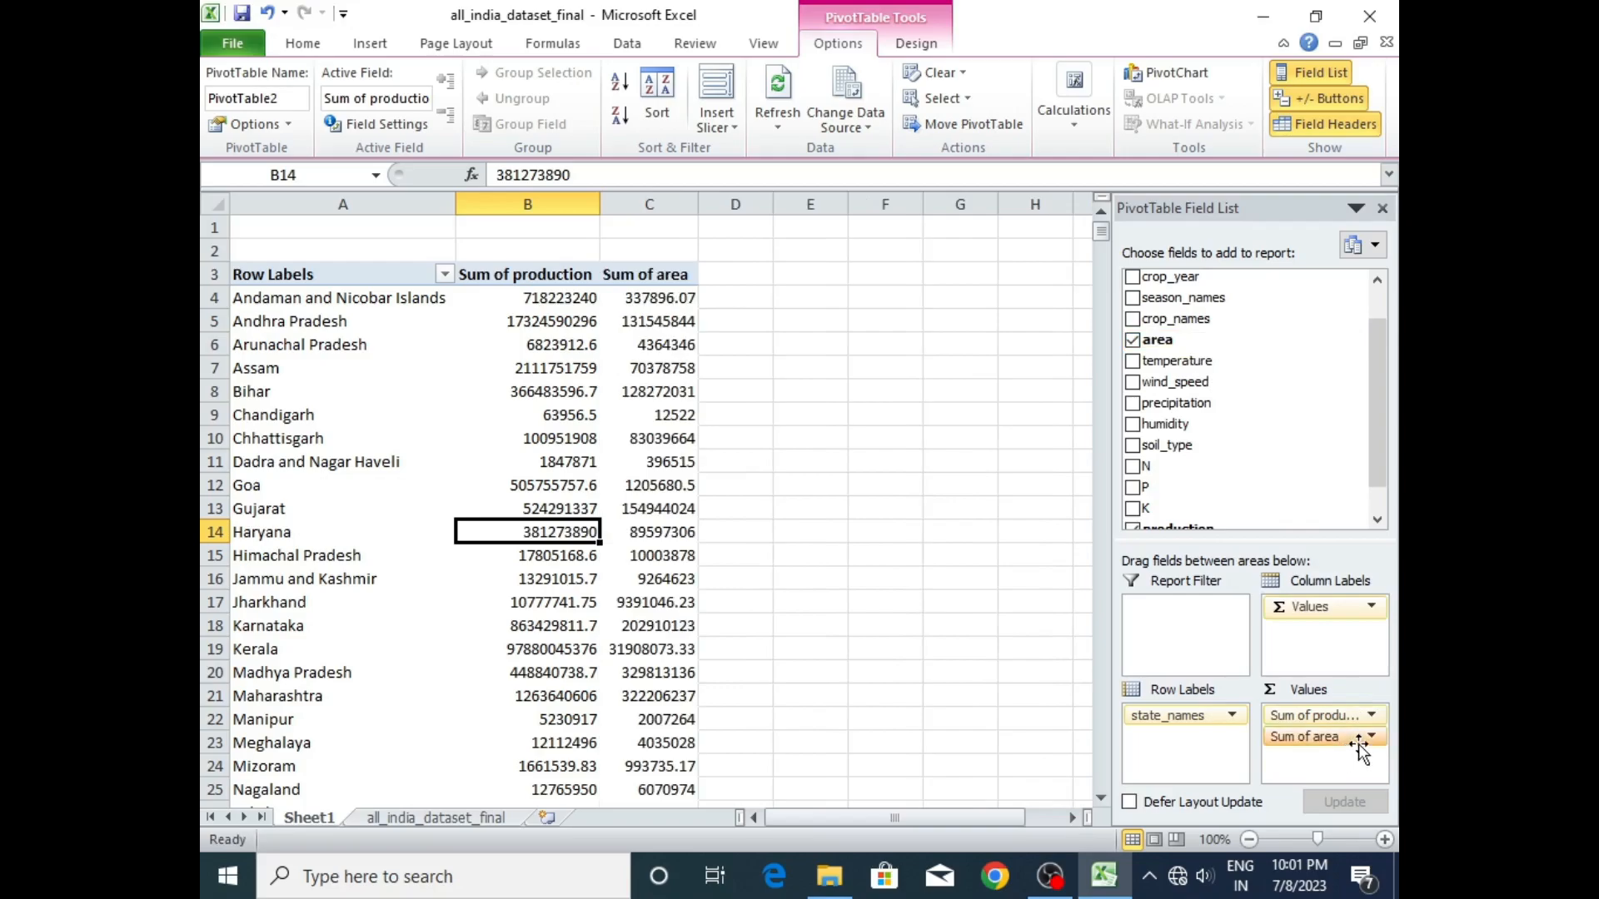
click(664, 299)
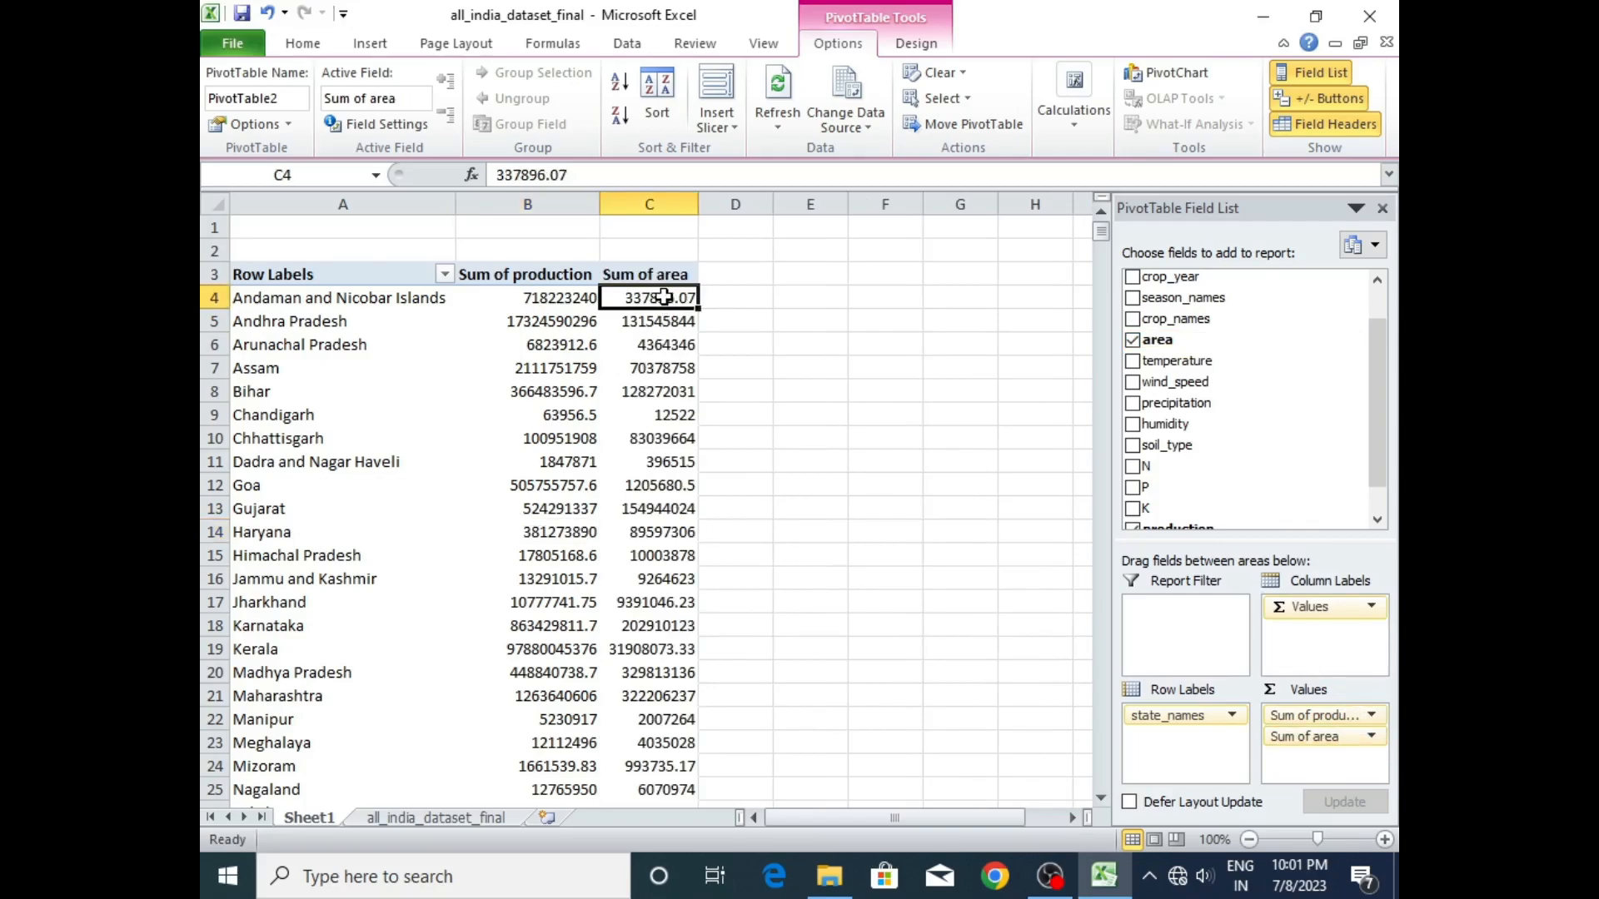
click(377, 304)
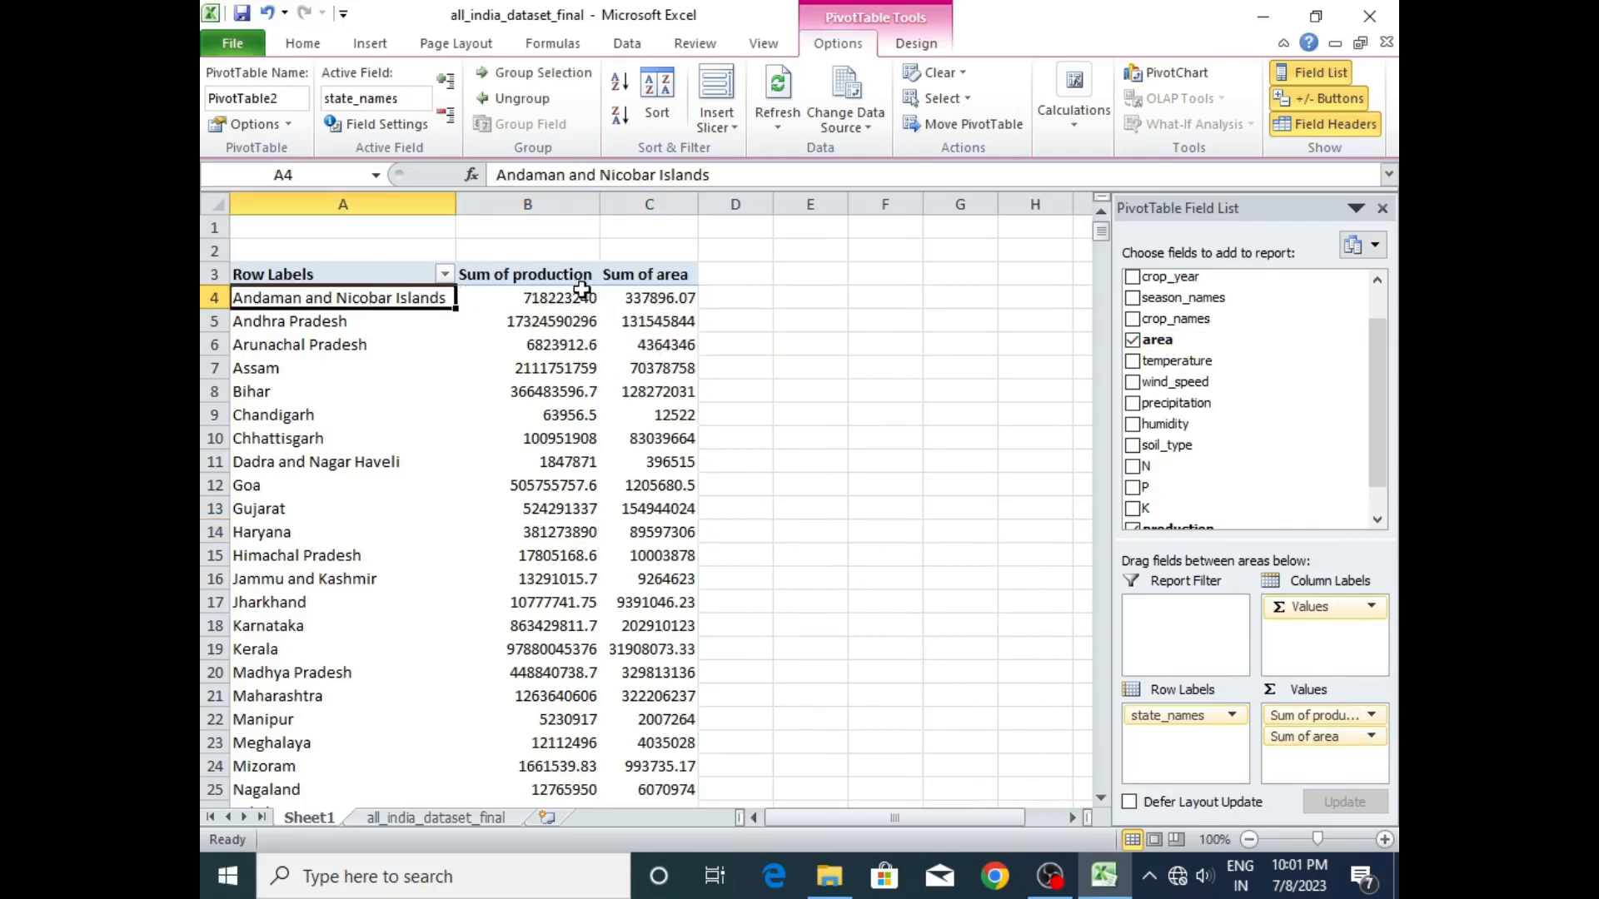
click(657, 297)
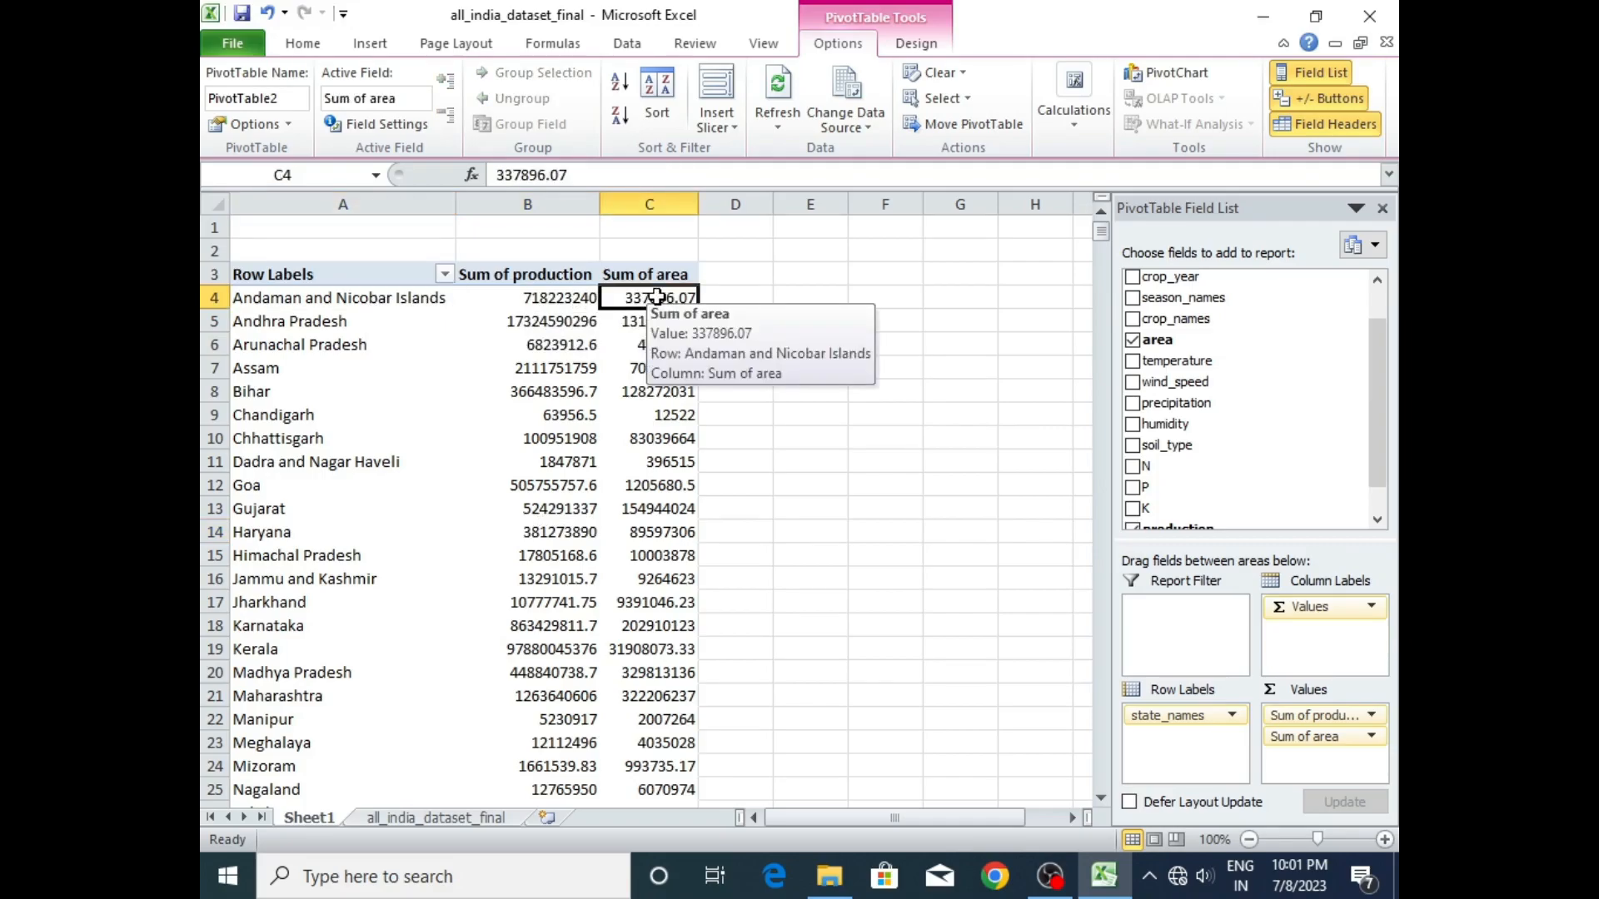
click(559, 297)
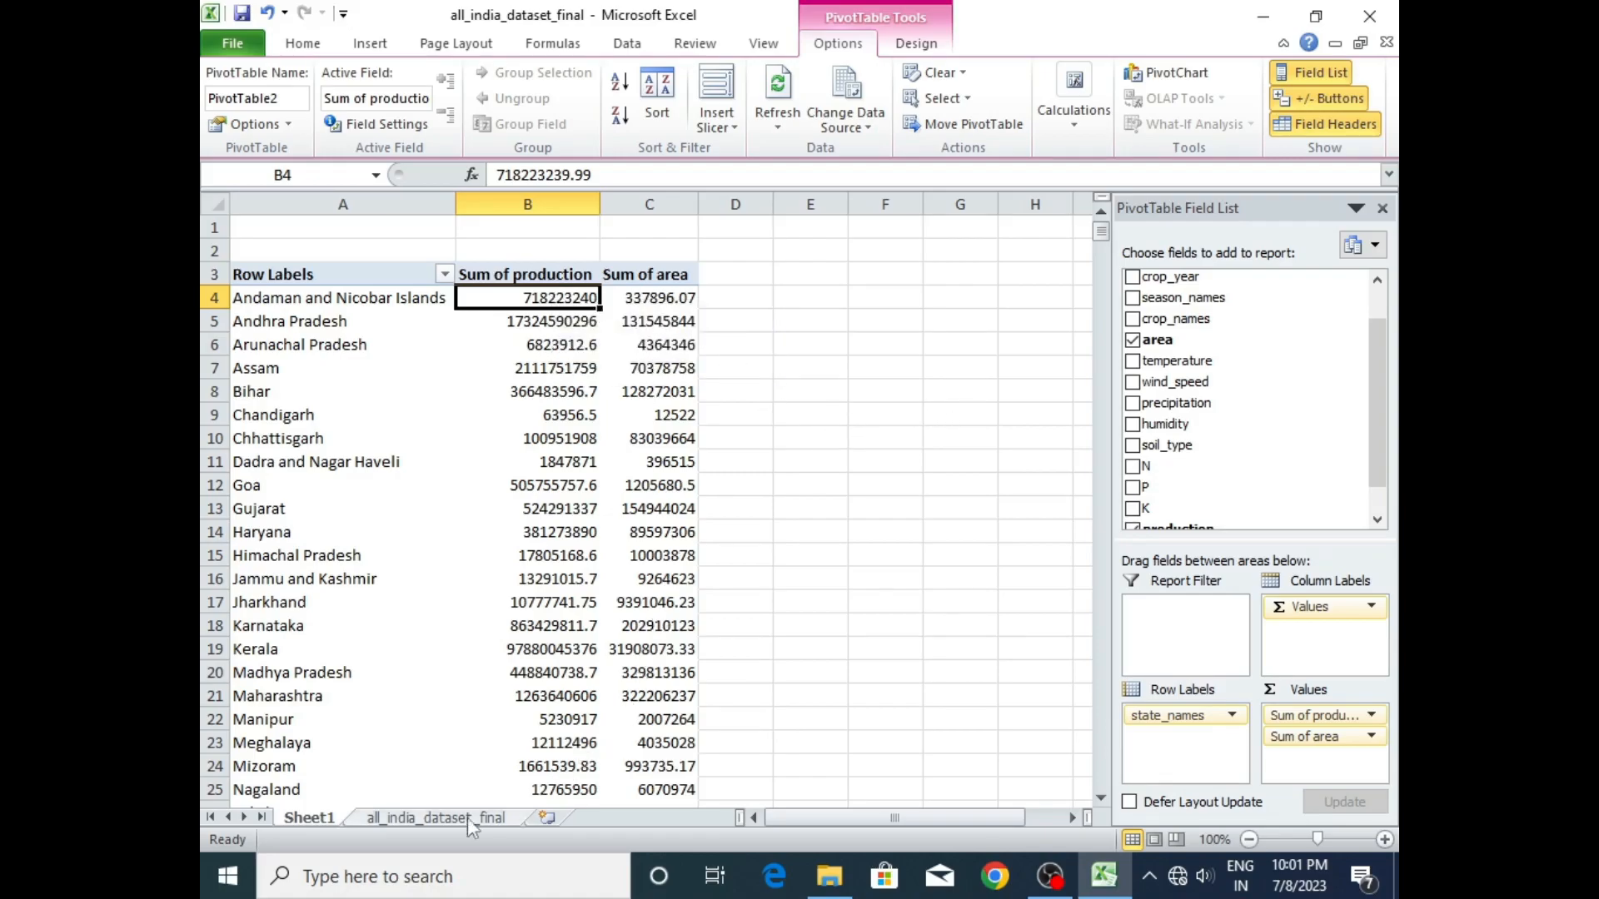
- Add a new blank worksheet to the workbook and hide its gridlines
click(547, 818)
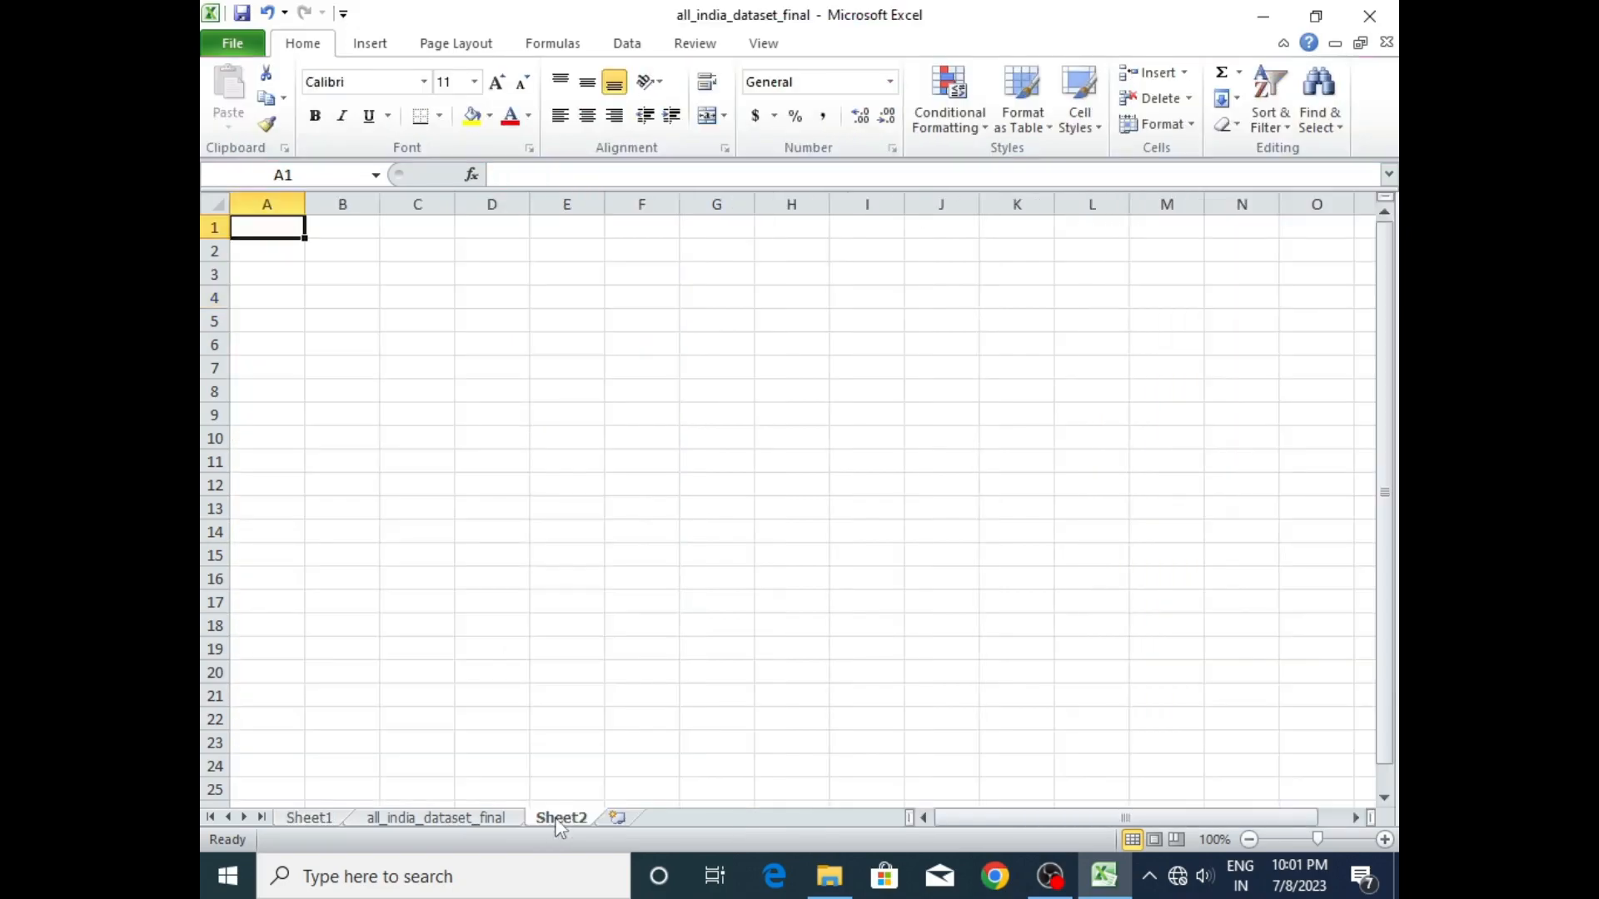
click(377, 293)
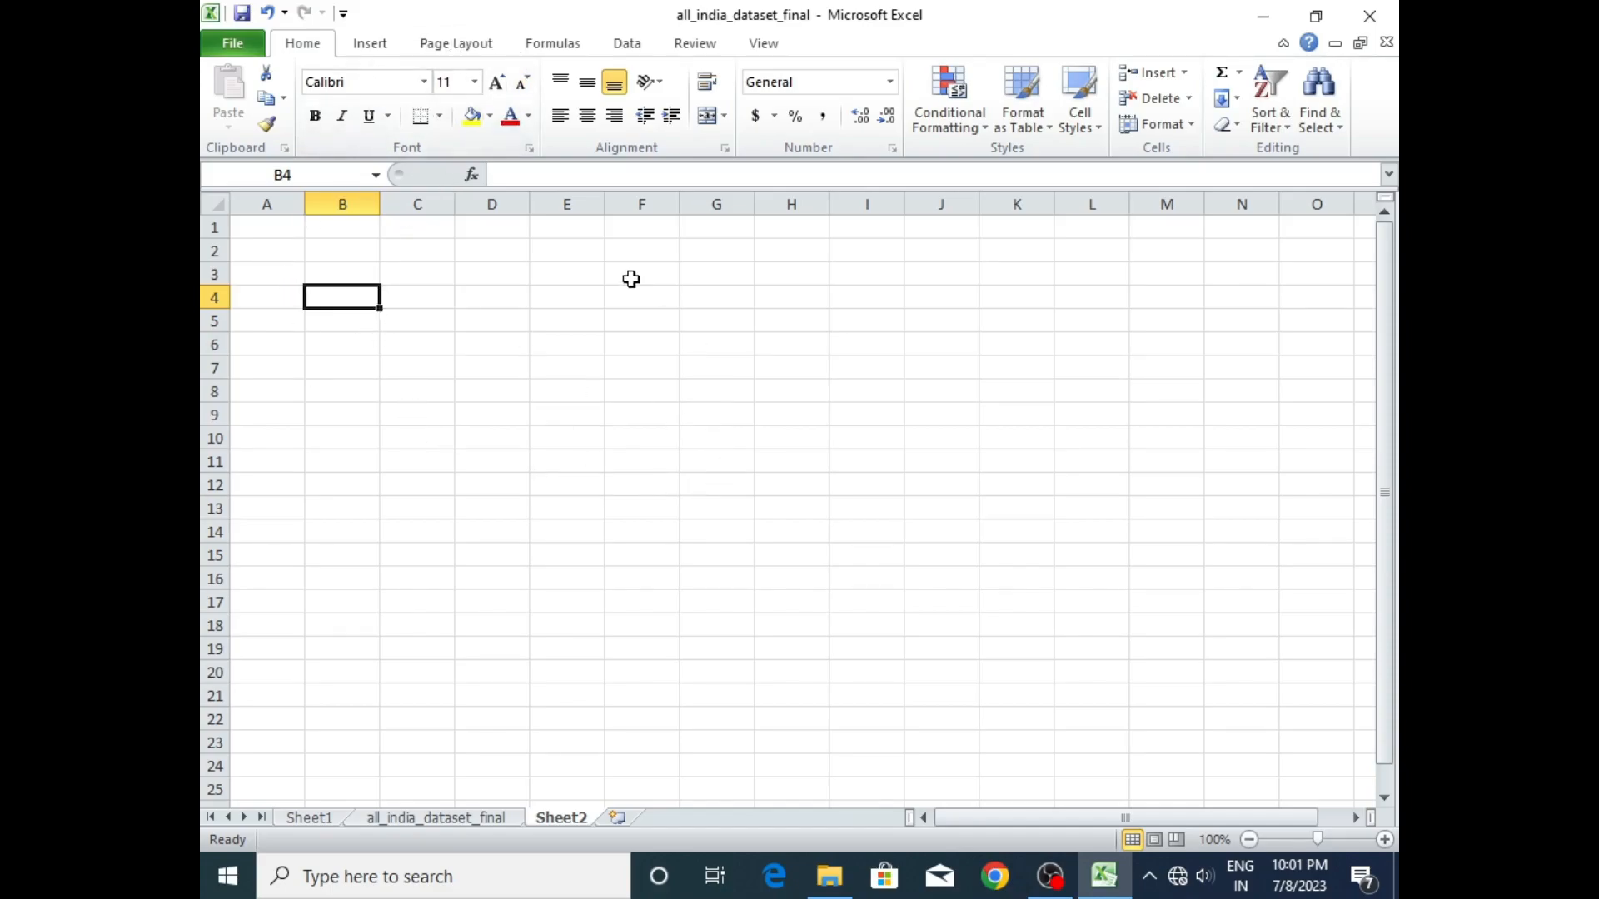
click(367, 45)
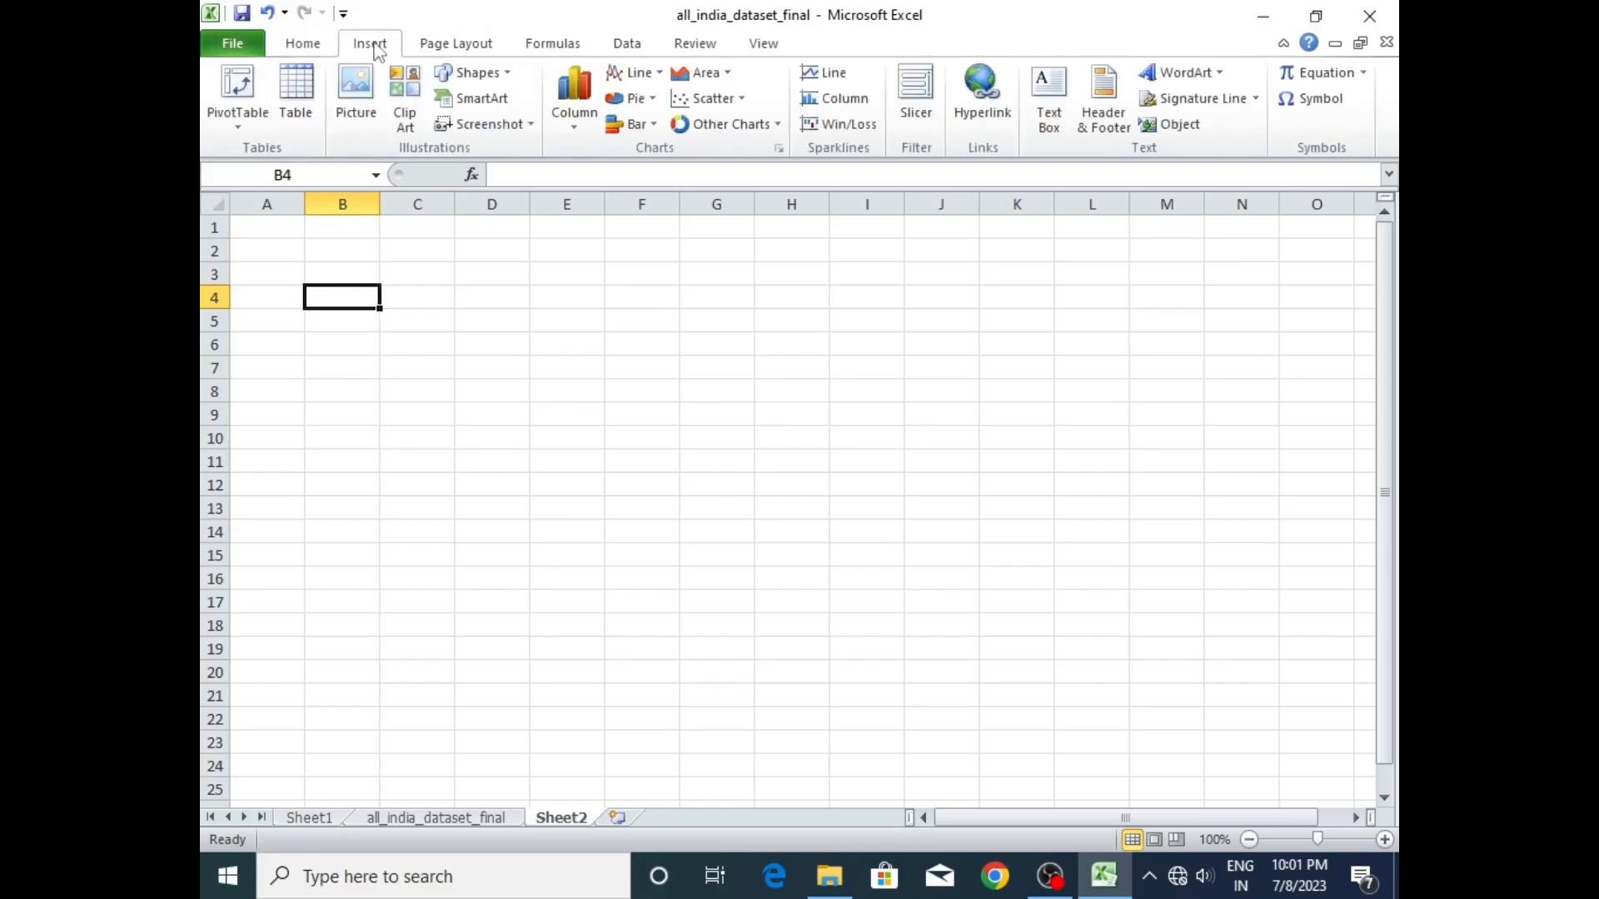
click(744, 46)
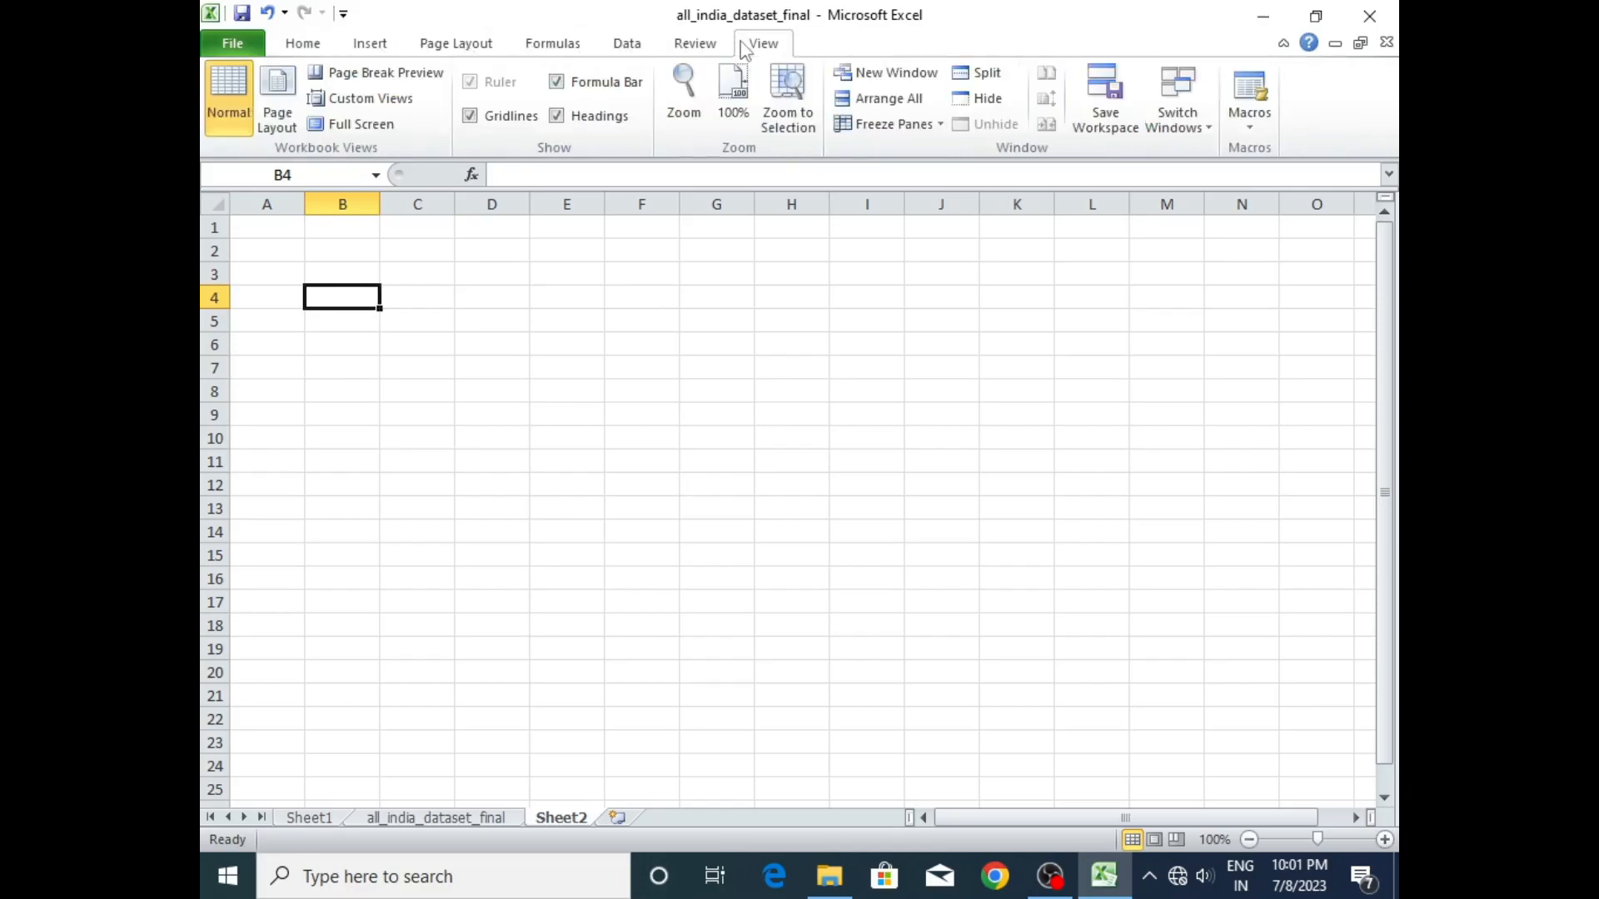
click(471, 115)
click(391, 378)
click(294, 293)
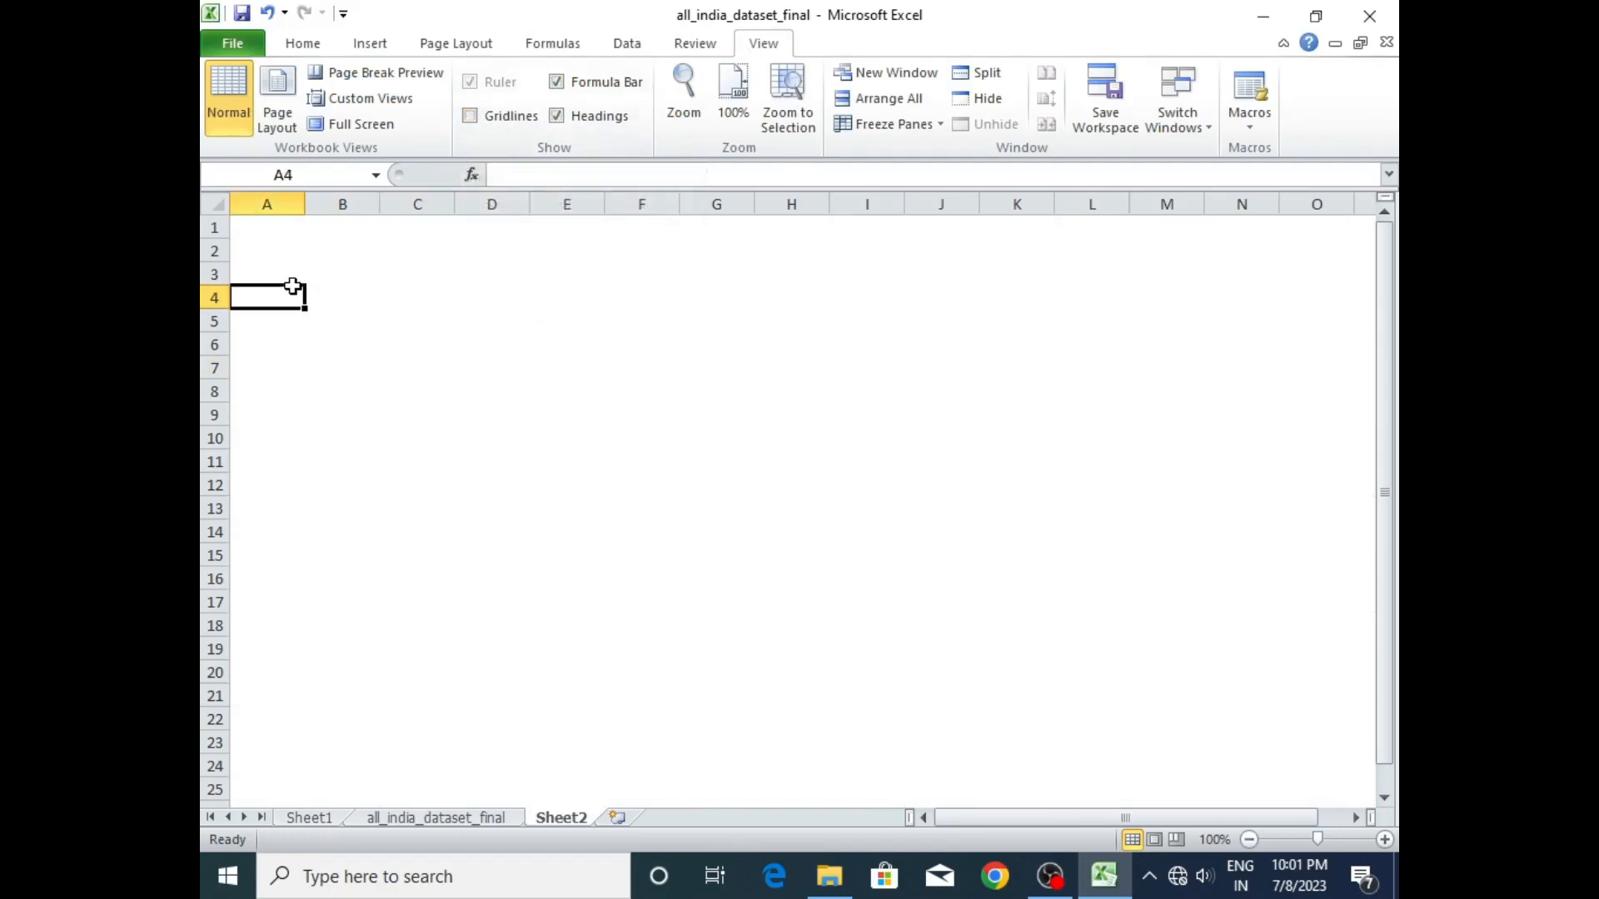
- Fill cell D5 of the blank sheet with yellow
click(471, 323)
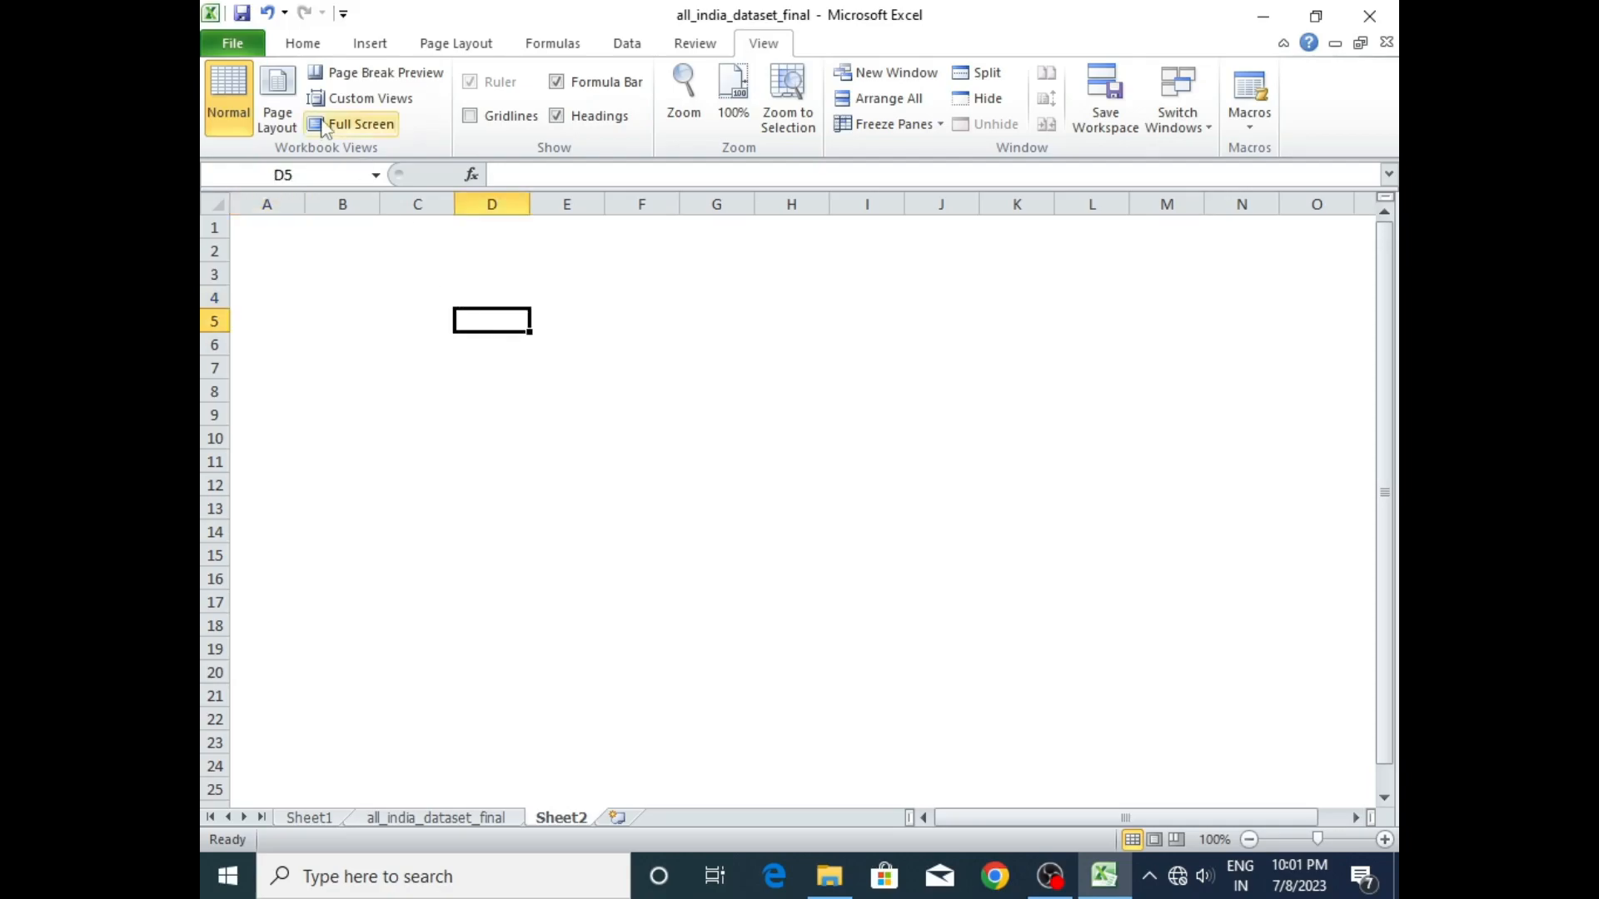
click(318, 44)
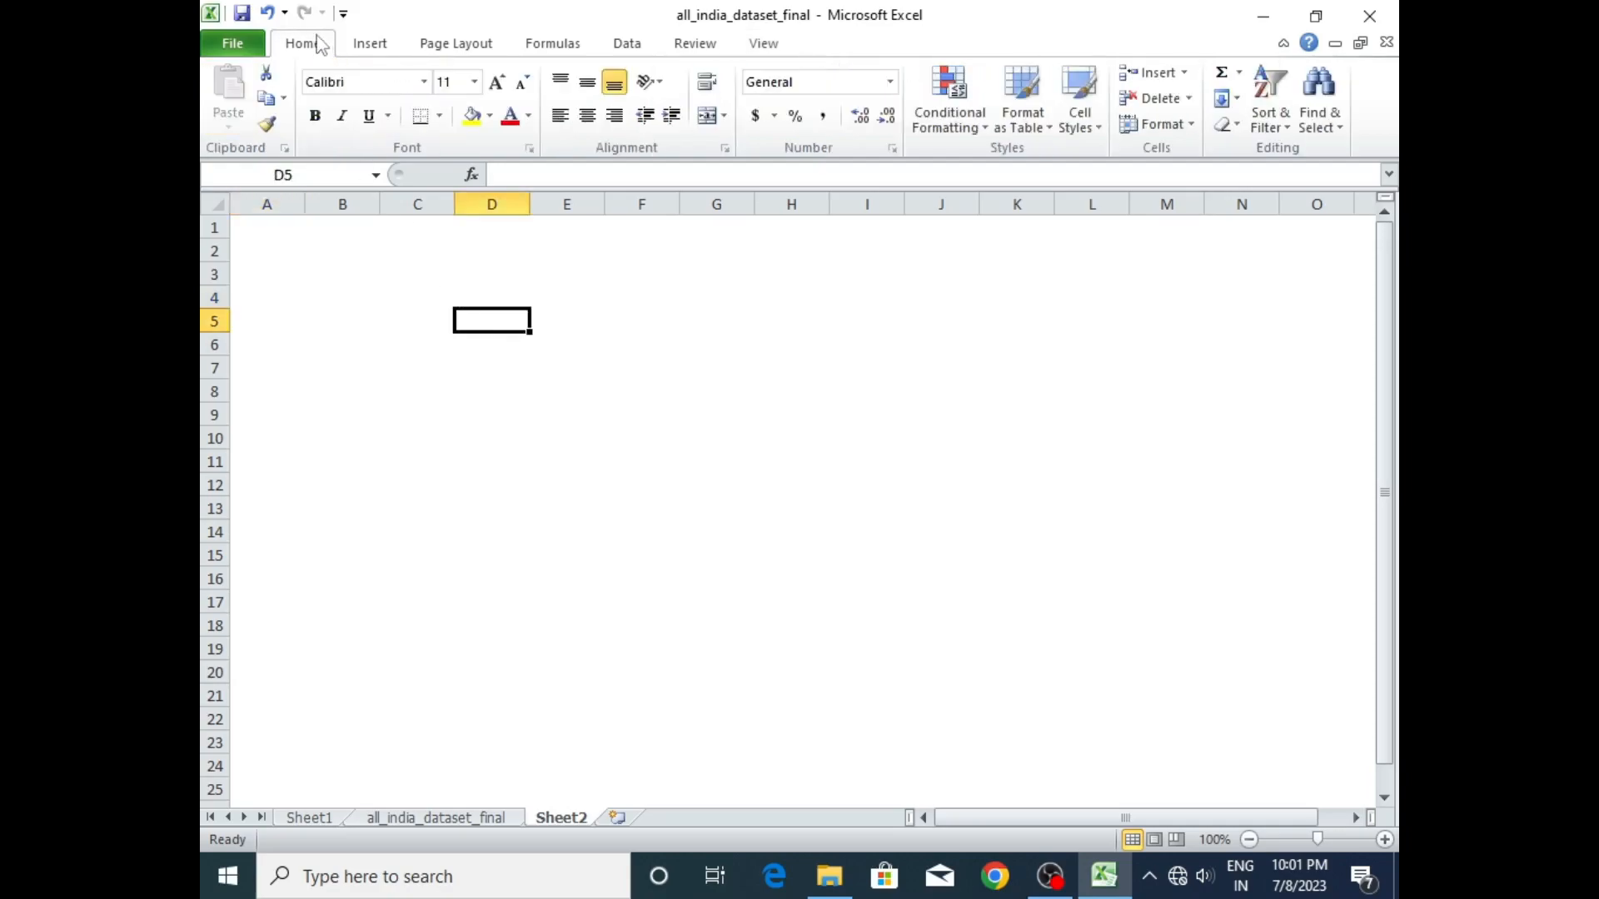
click(488, 116)
click(529, 286)
- Select all cells of the blank sheet and fill them with yellow as the background
click(431, 302)
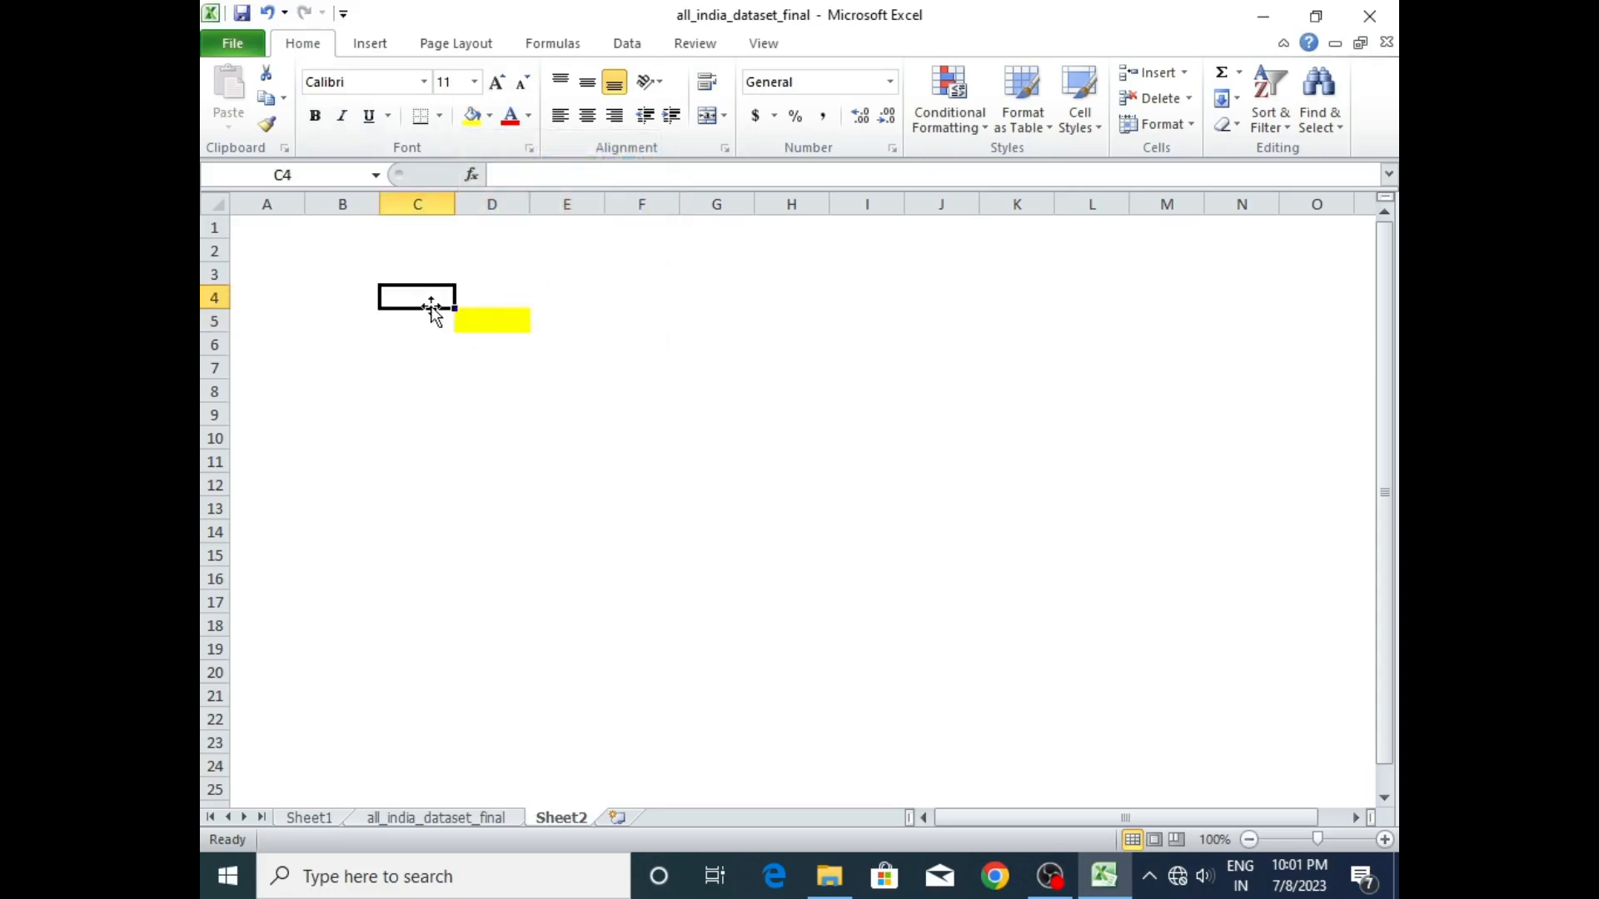
key(ctrl+a)
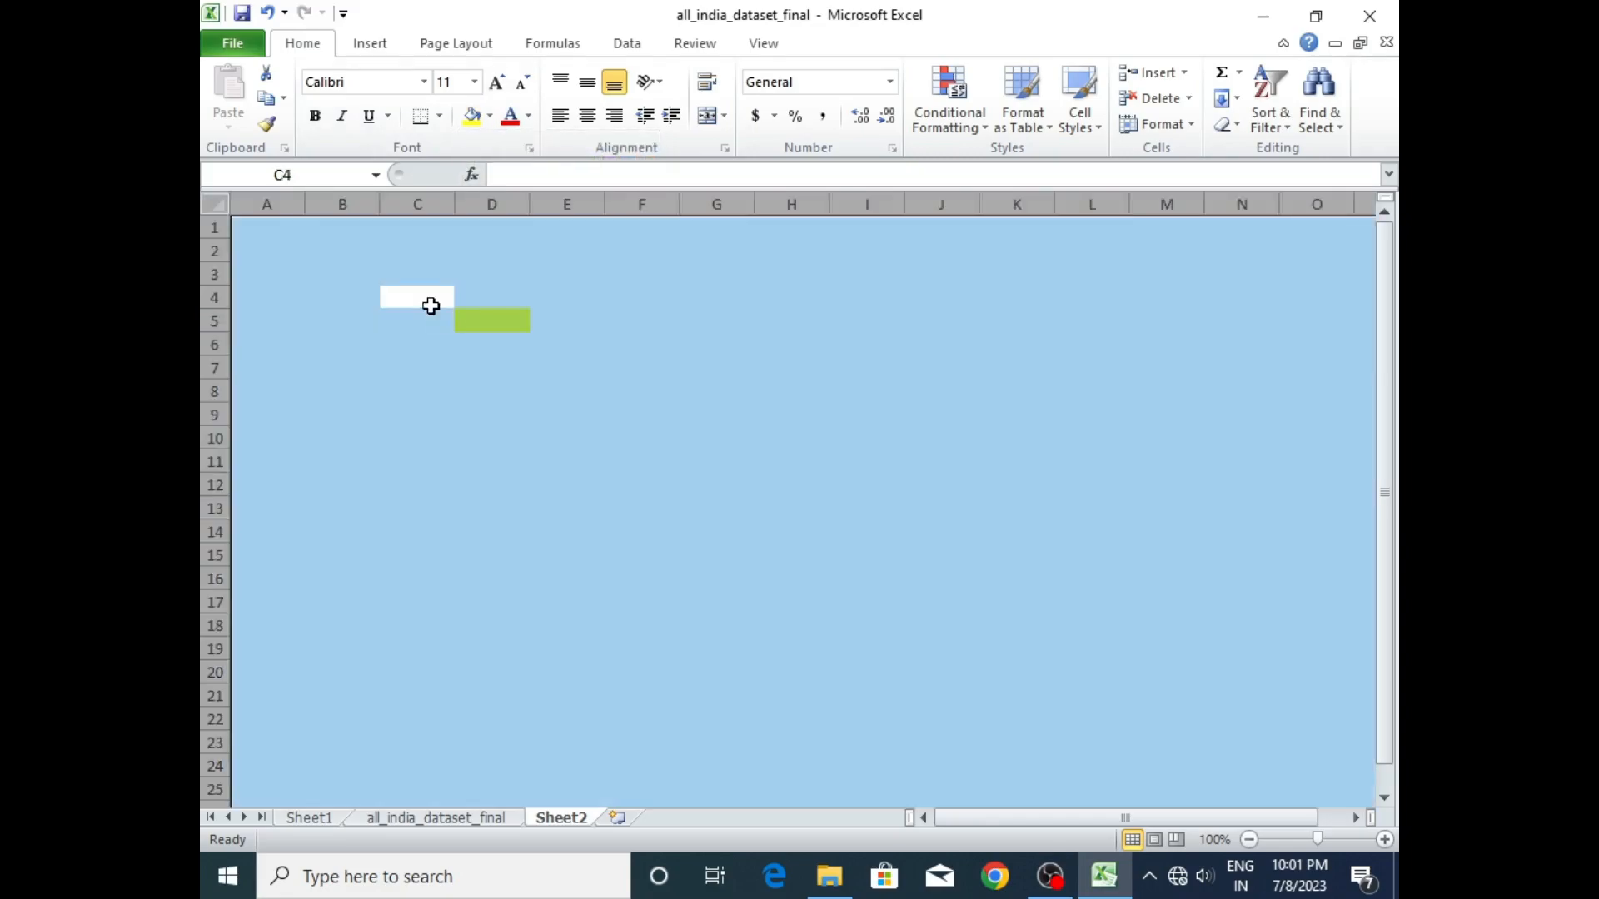
click(483, 114)
click(470, 362)
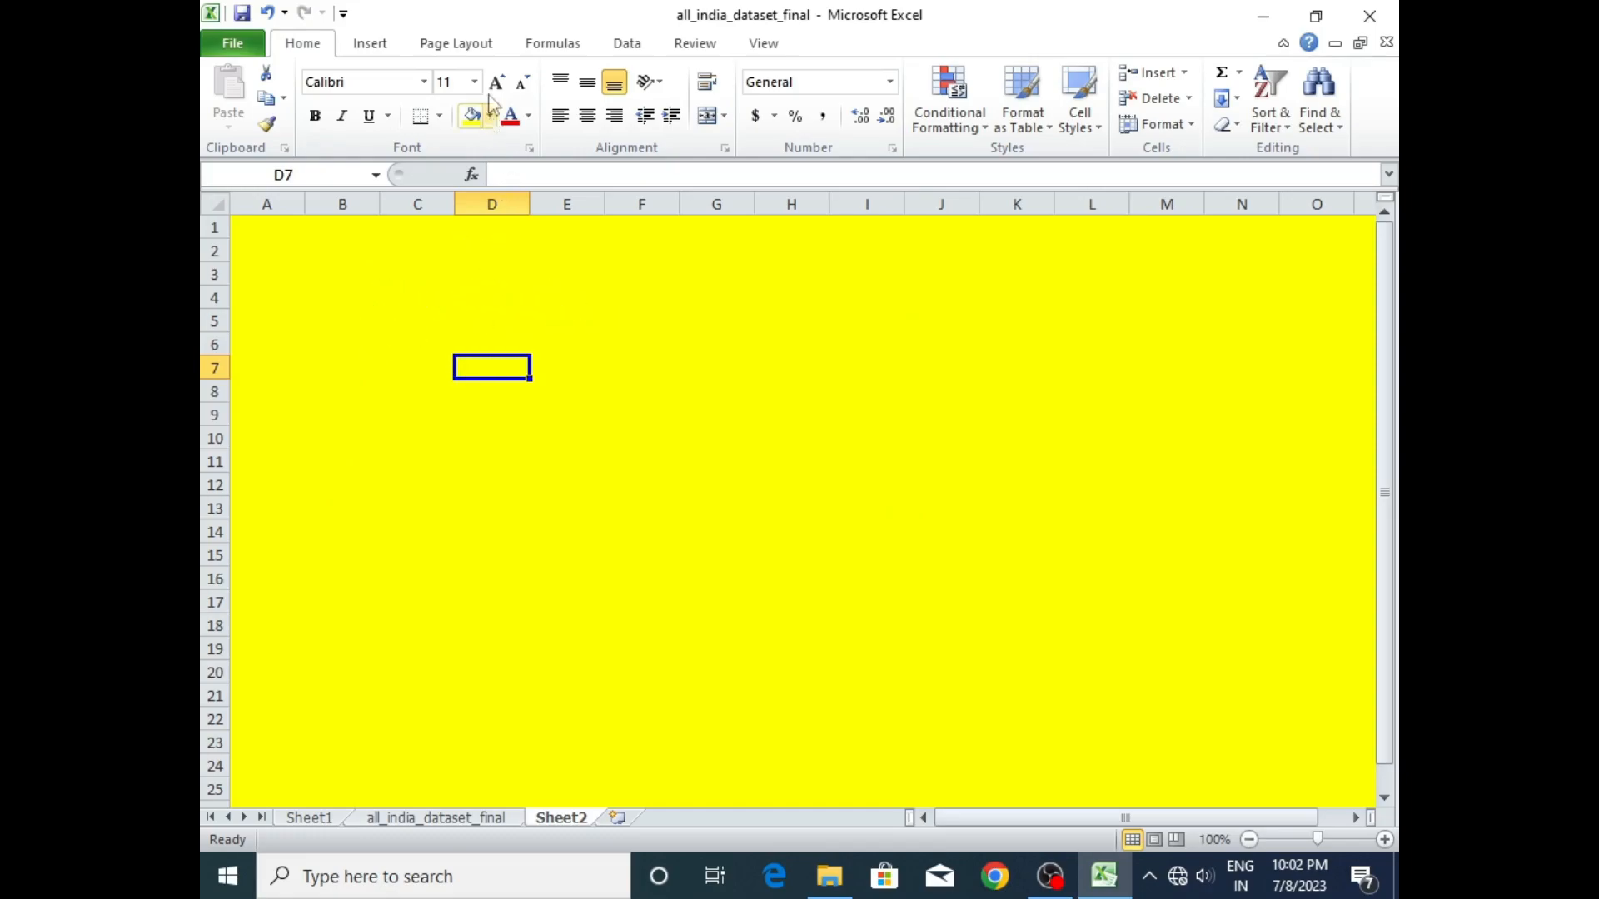
- Insert a small text box around cells F2 to F4 on the yellow sheet
click(370, 43)
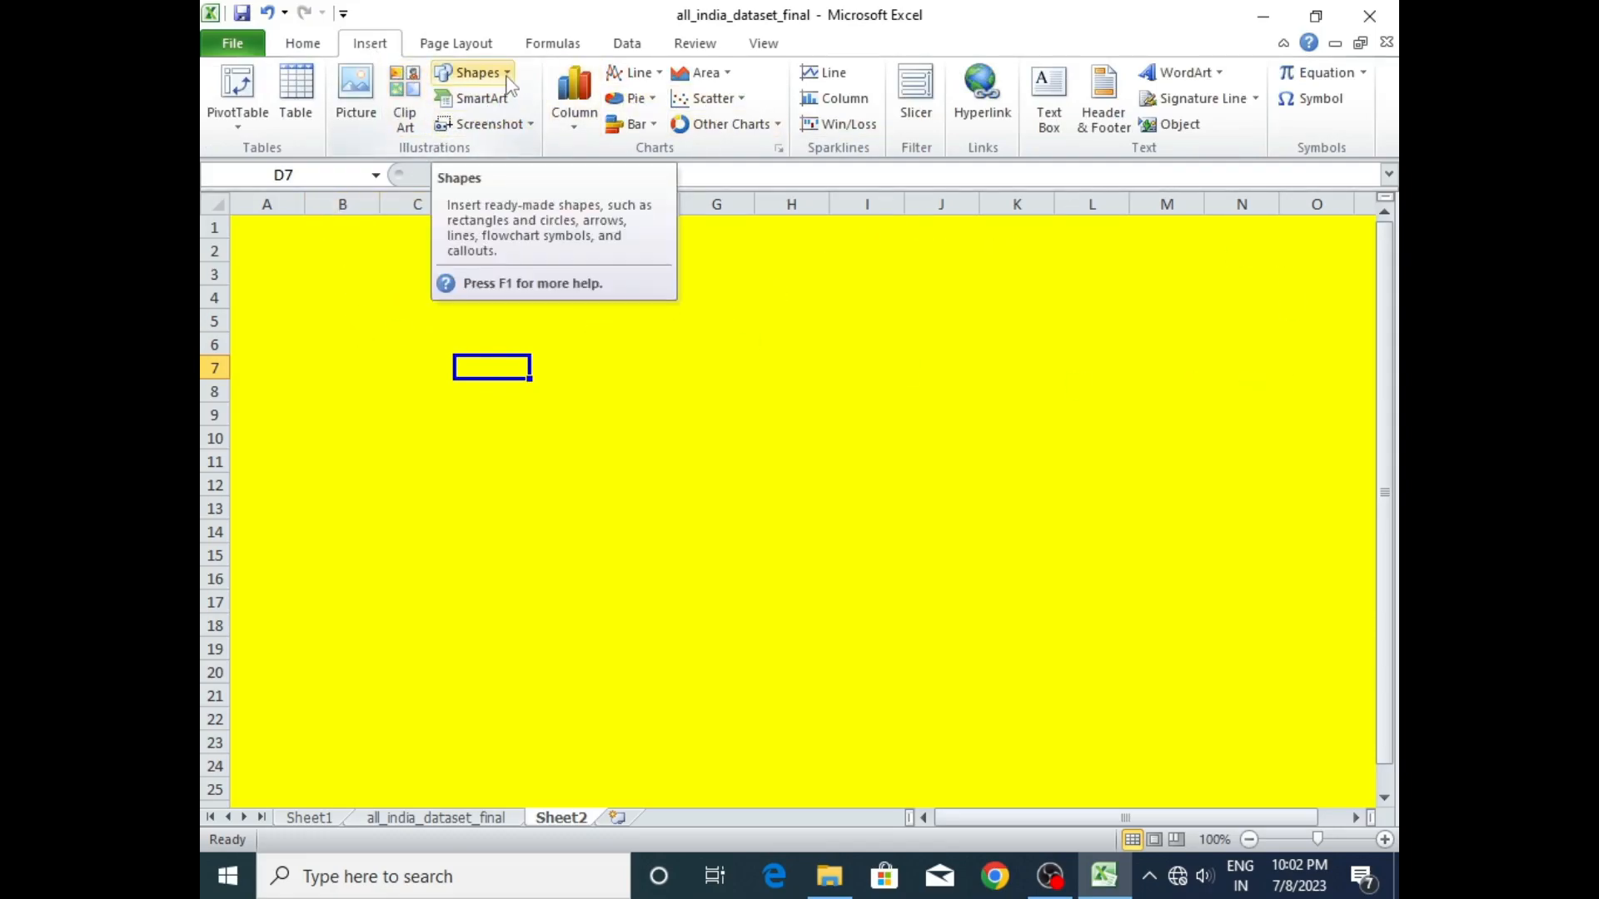
click(1051, 104)
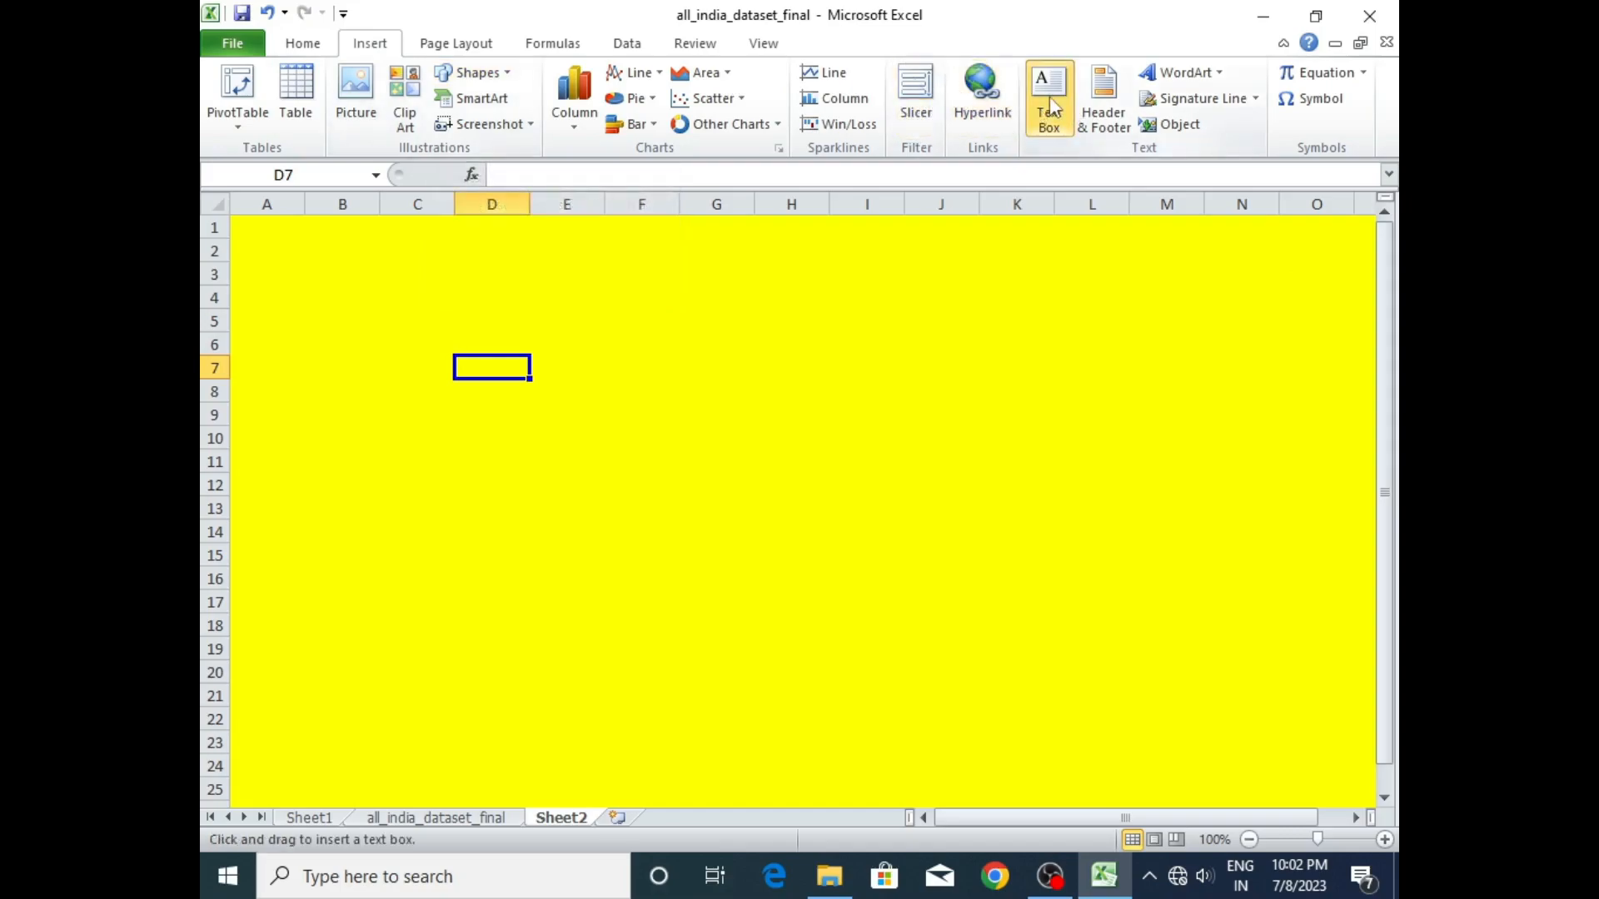
click(610, 258)
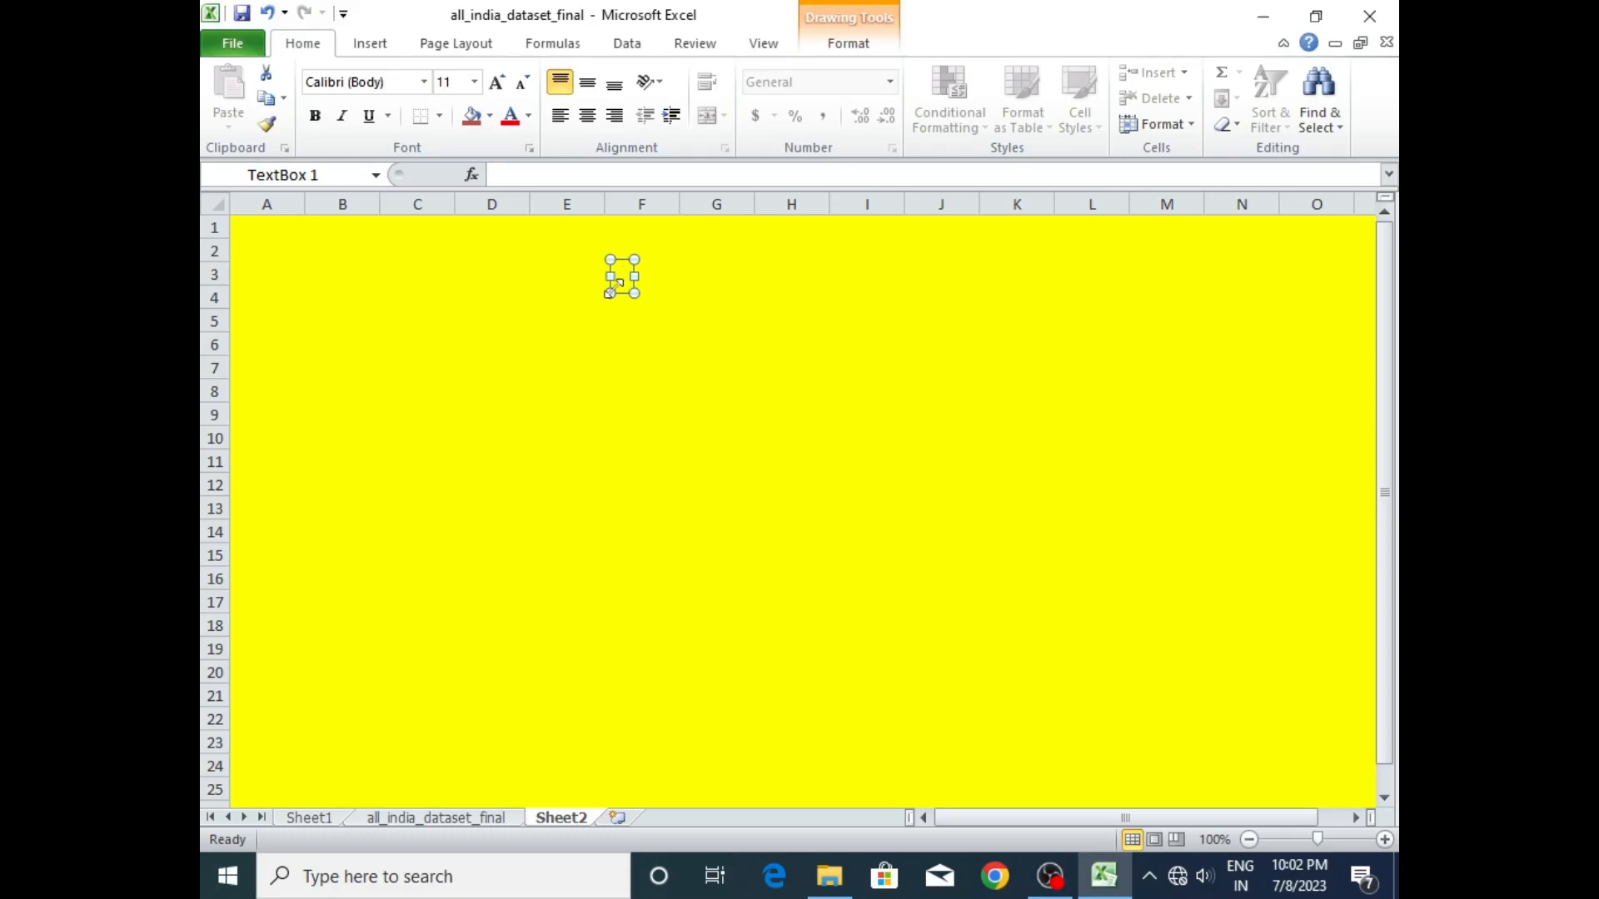
- Enter the title "INDIAN AGRICULTURE DATA ANALYSIS" in the text box
text(AGR)
key(BackSpace)
key(BackSpace)
key(BackSpace)
text(INDIAN)
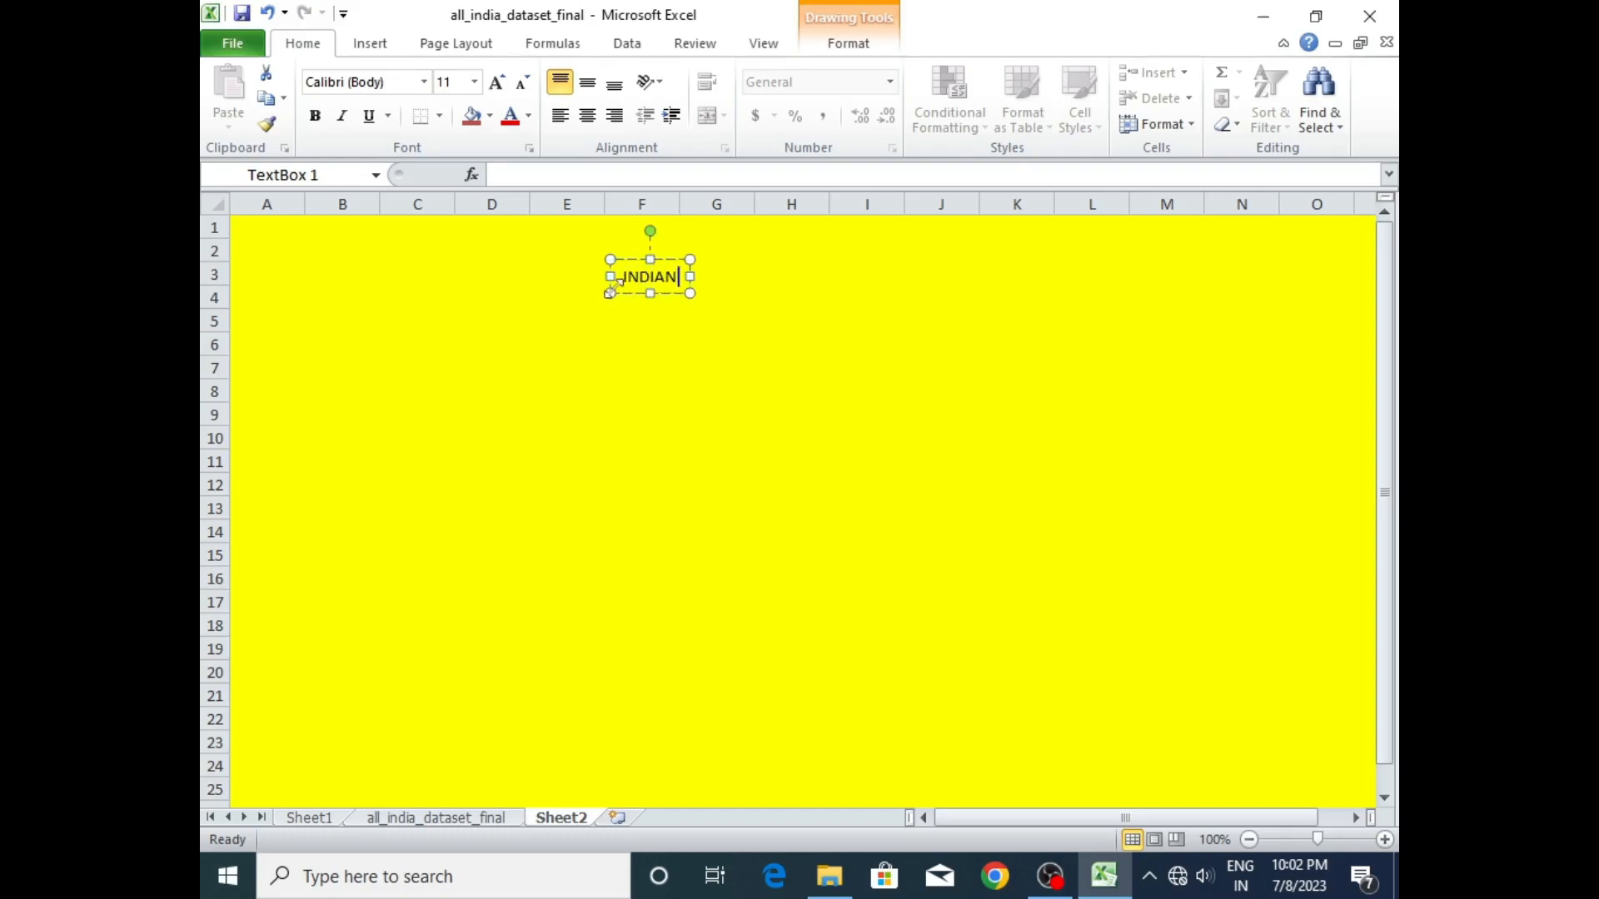
text( AGRICU)
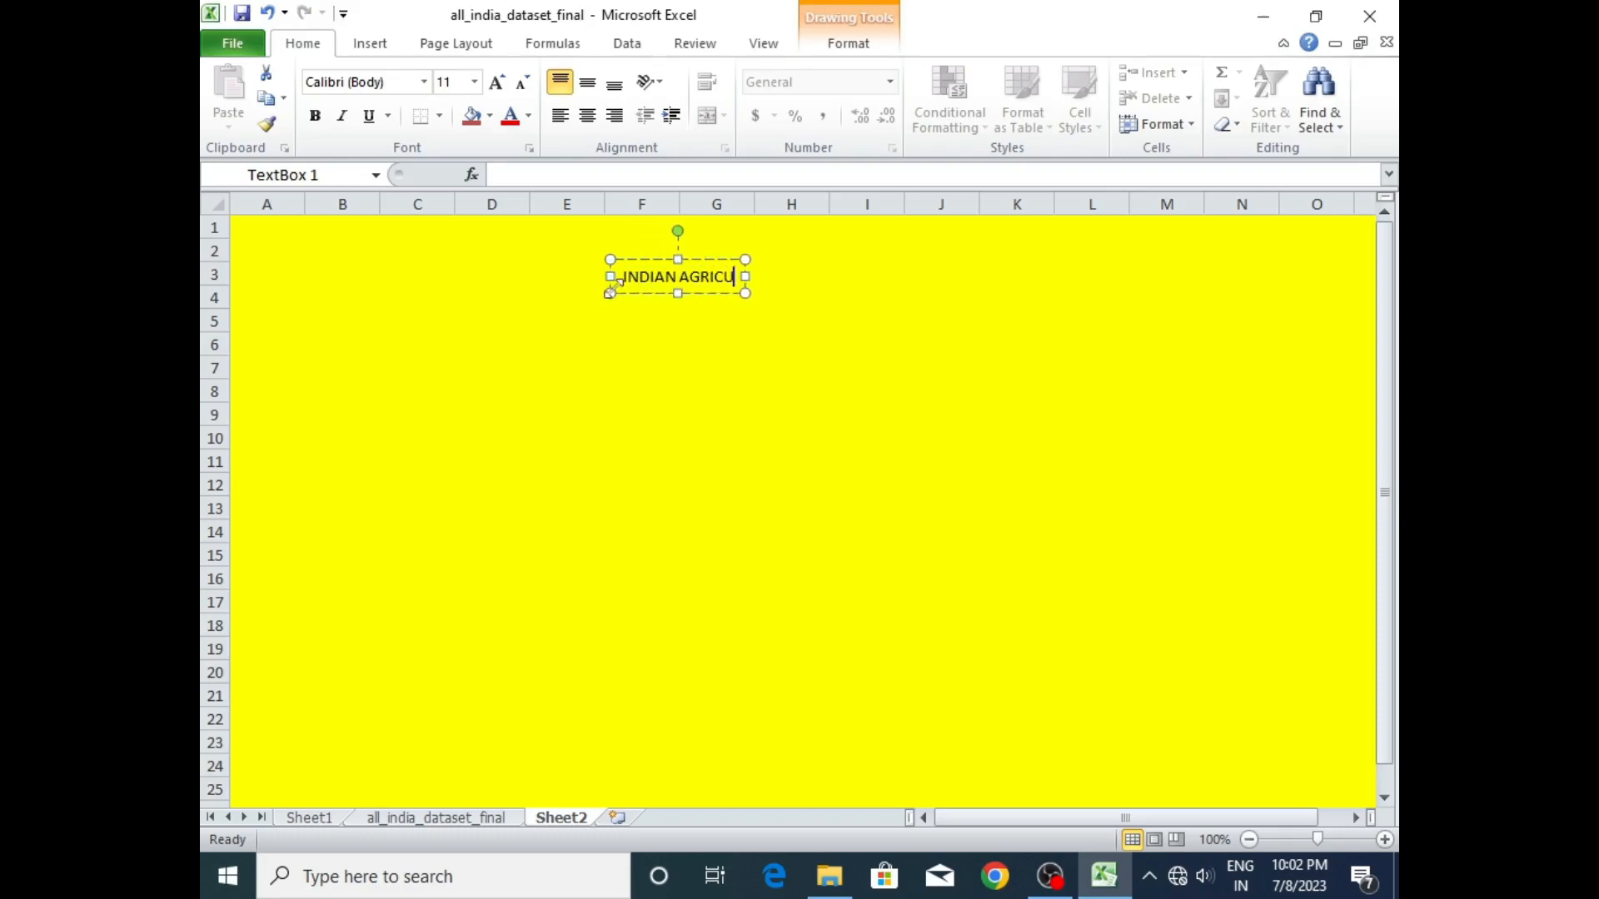
text(LTURE)
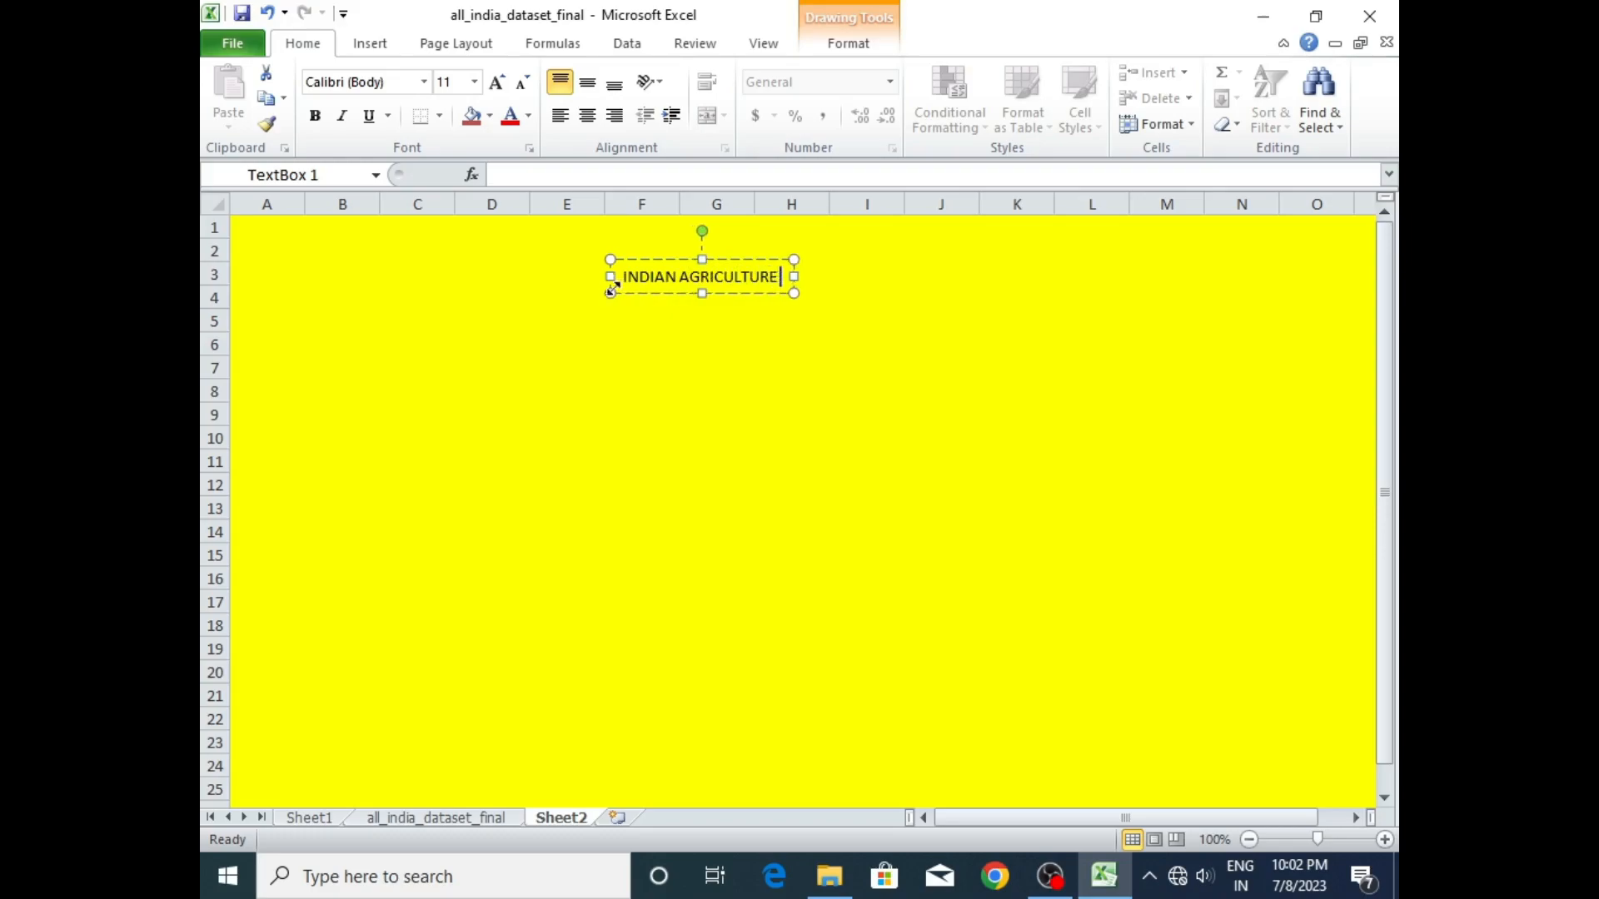
text( DATA AN)
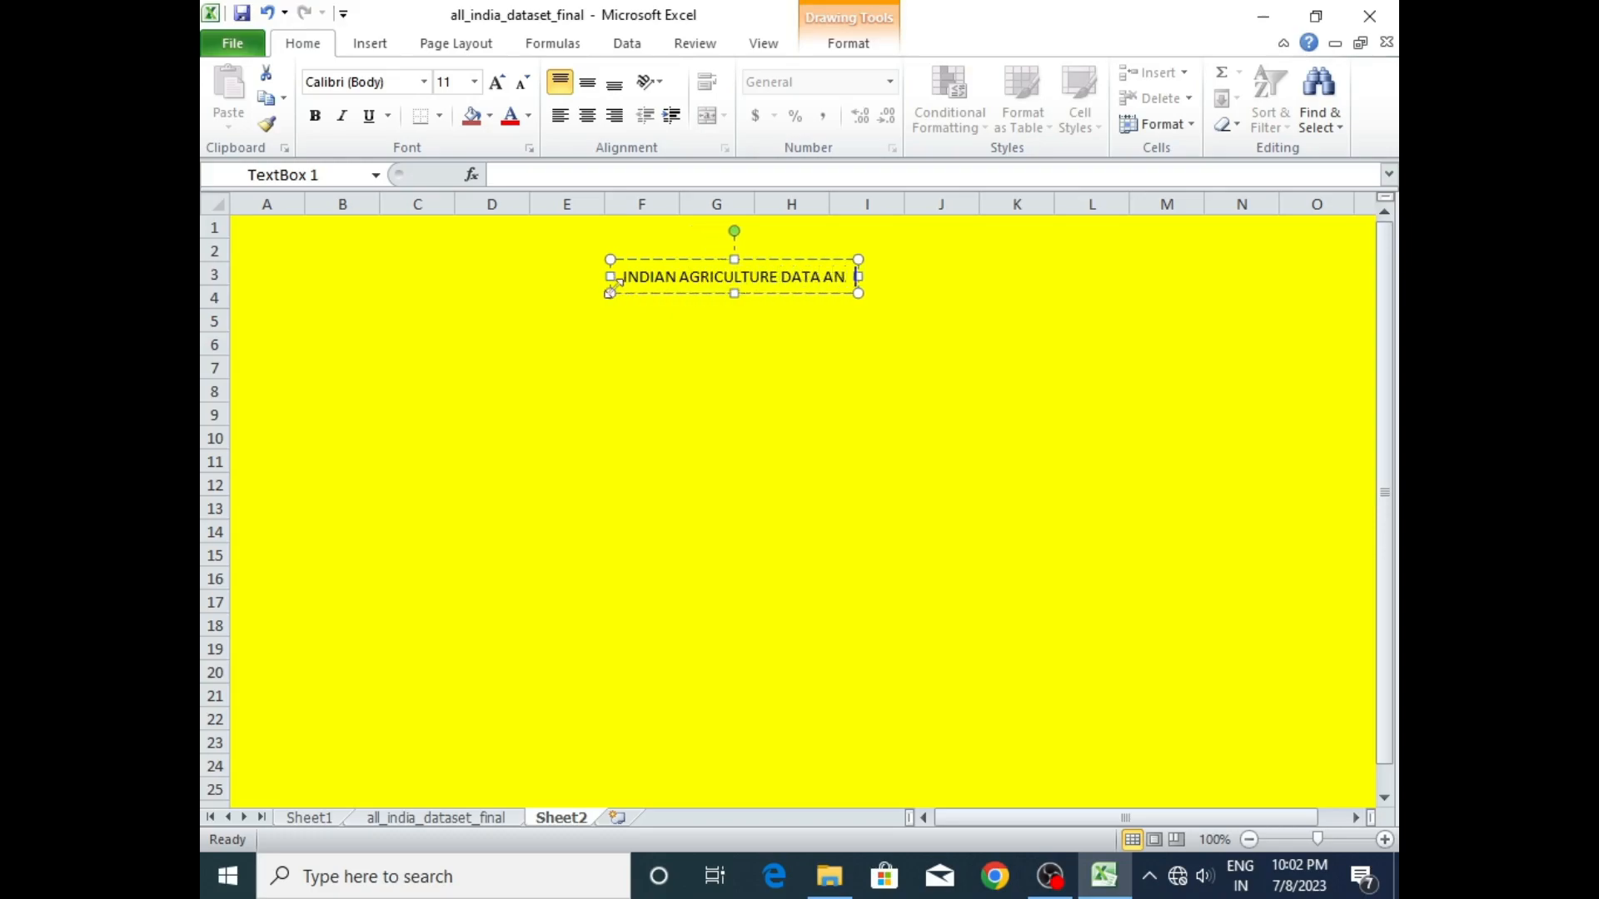
text(ALYSIS)
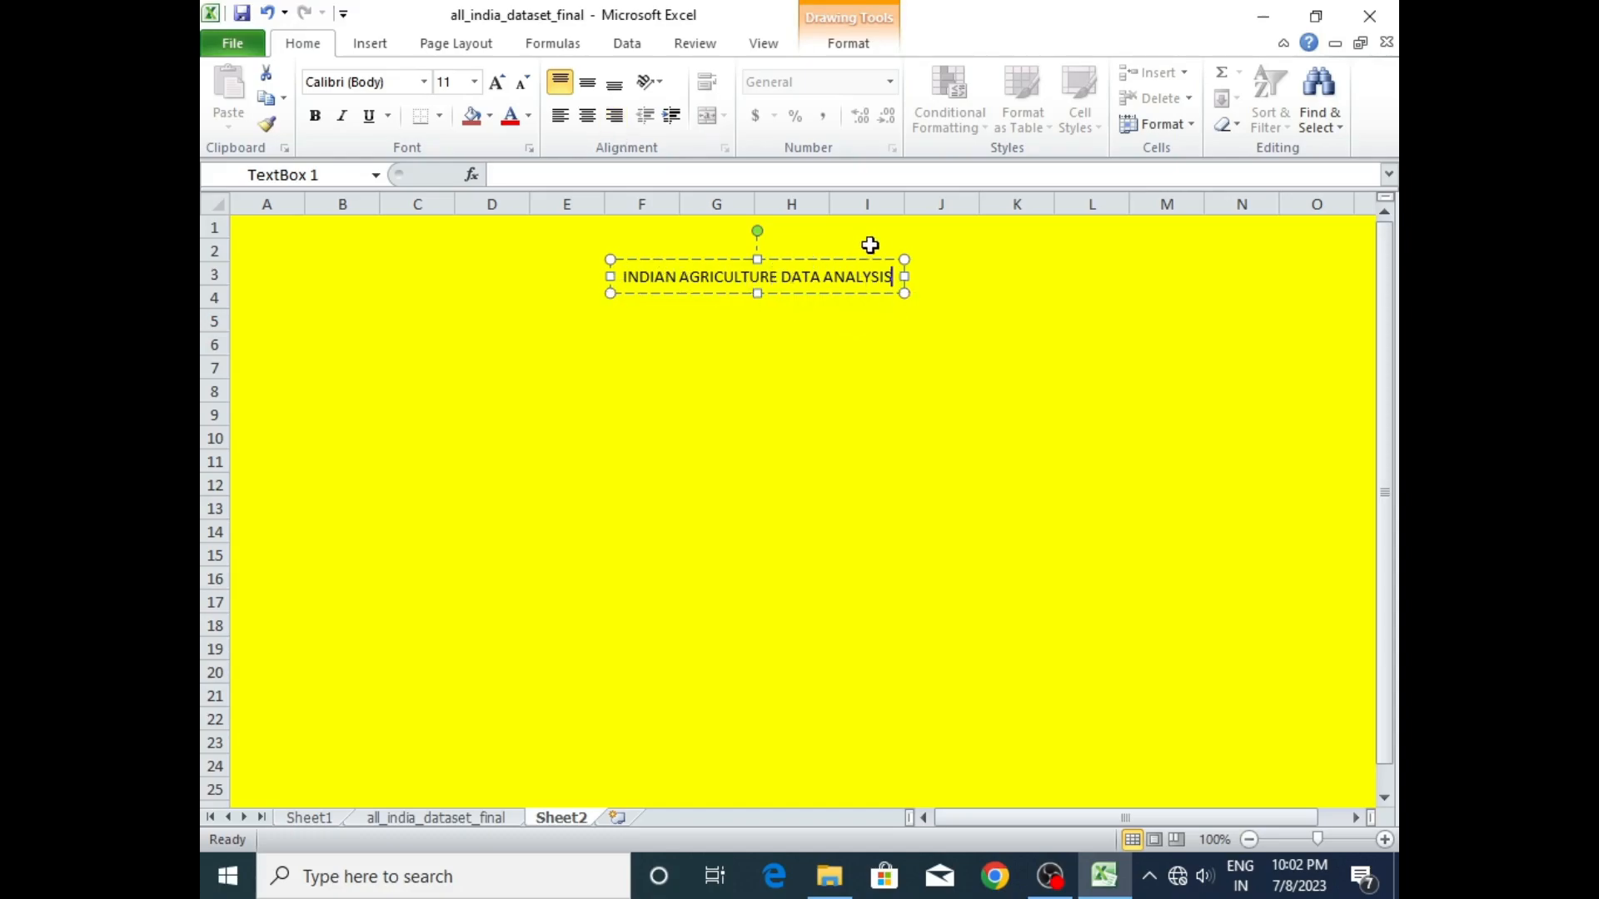
- Enlarge the title text in the text box to font size 16
drag(893, 277, 624, 277)
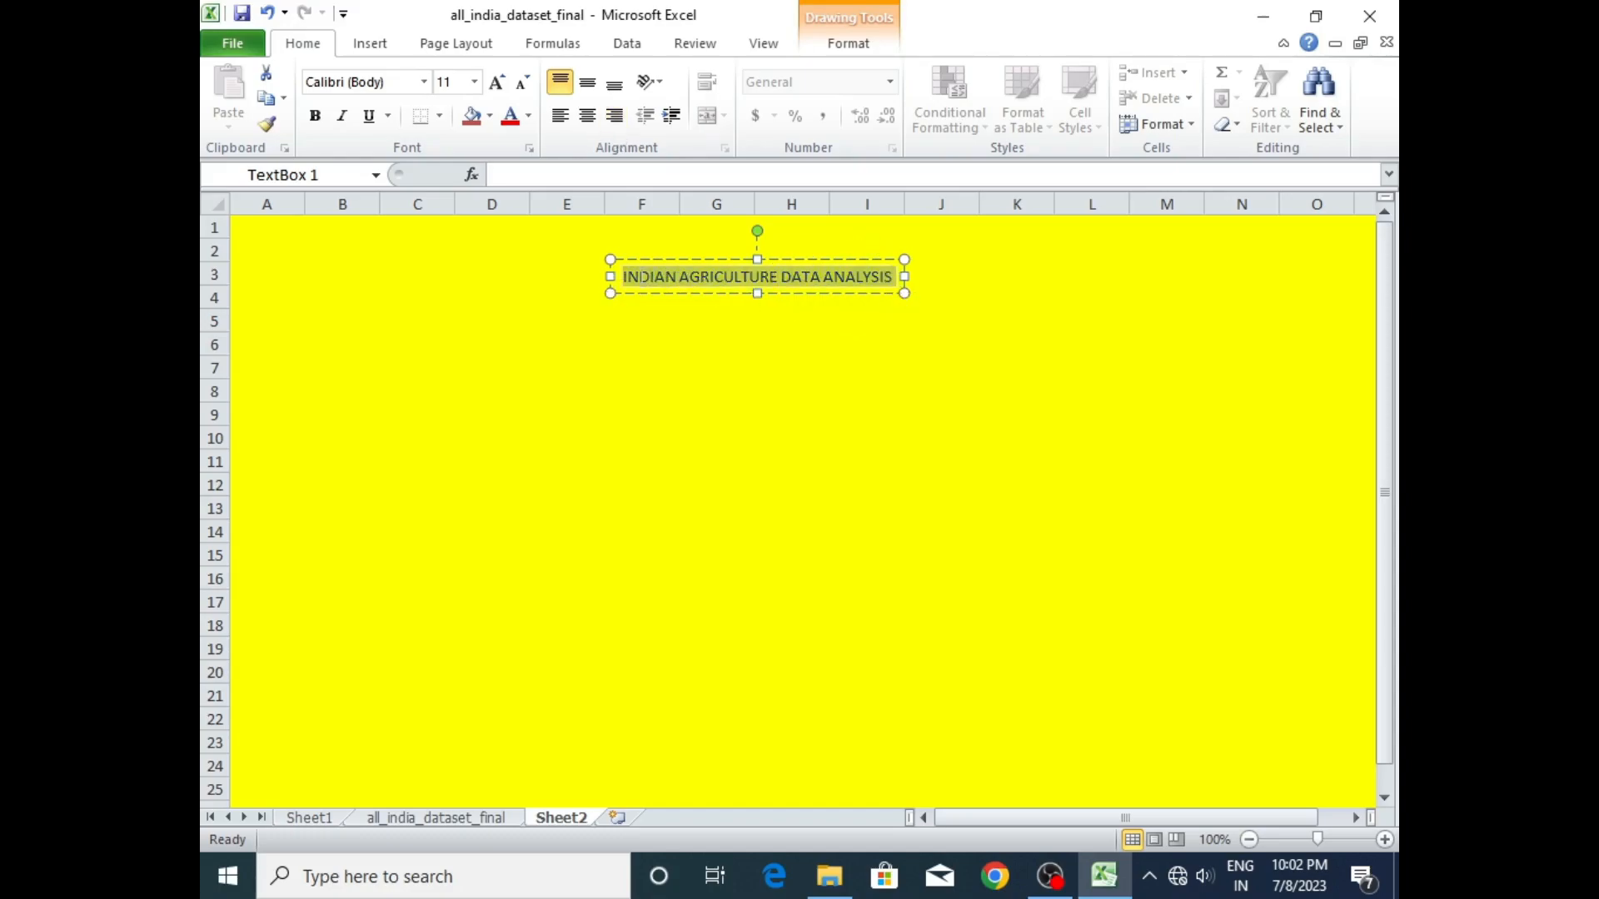
click(497, 83)
click(496, 83)
click(497, 82)
click(496, 83)
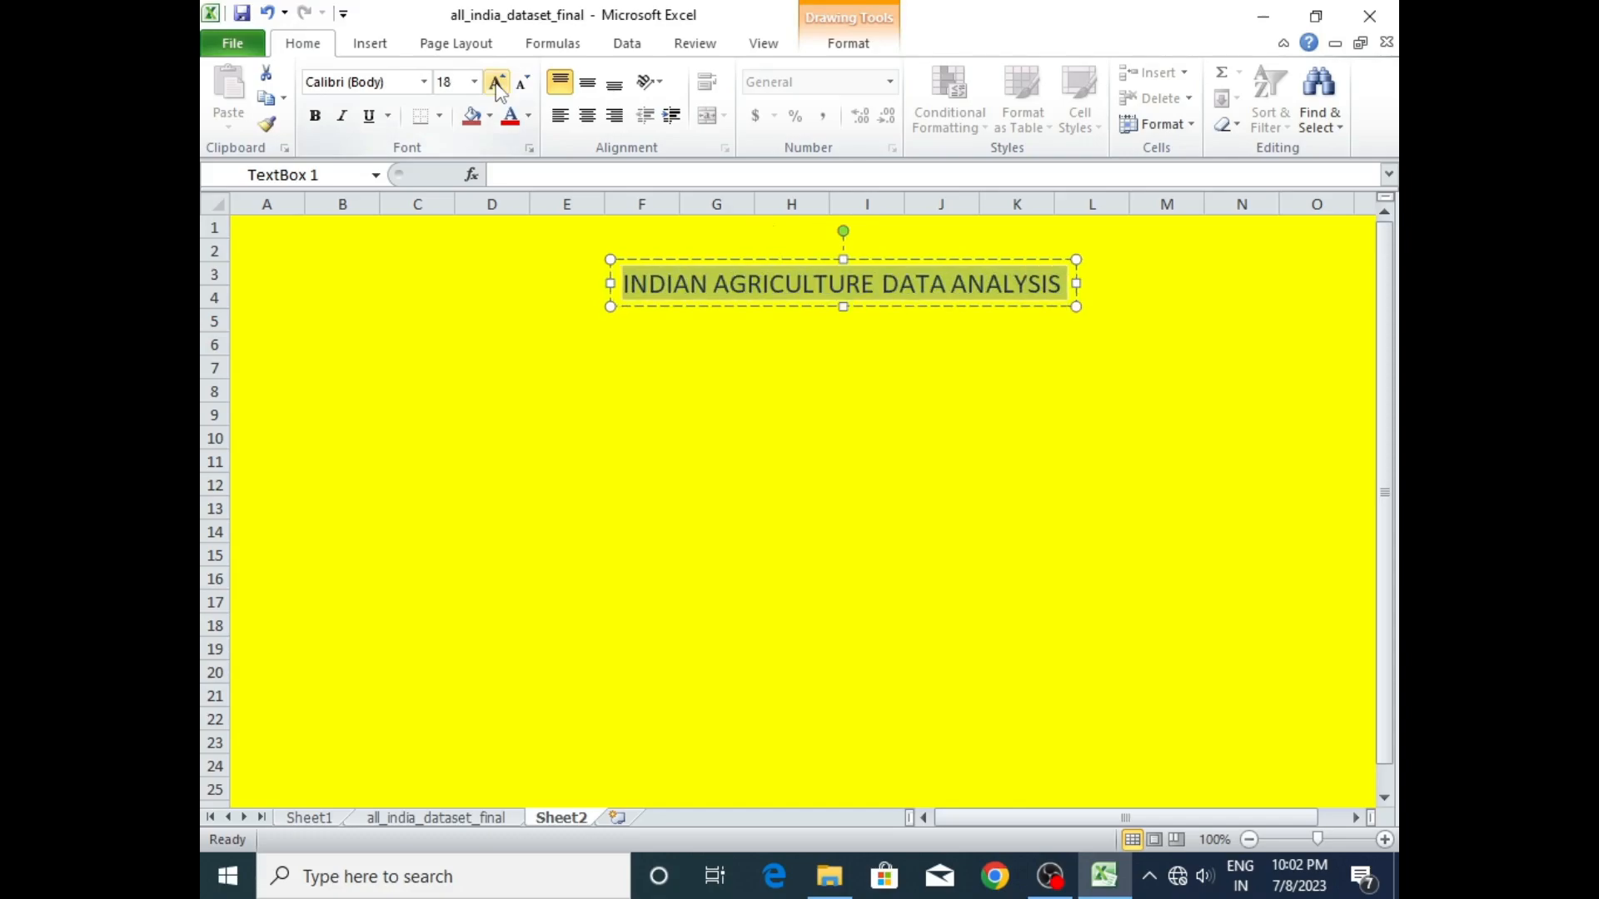
click(497, 82)
click(648, 320)
click(690, 287)
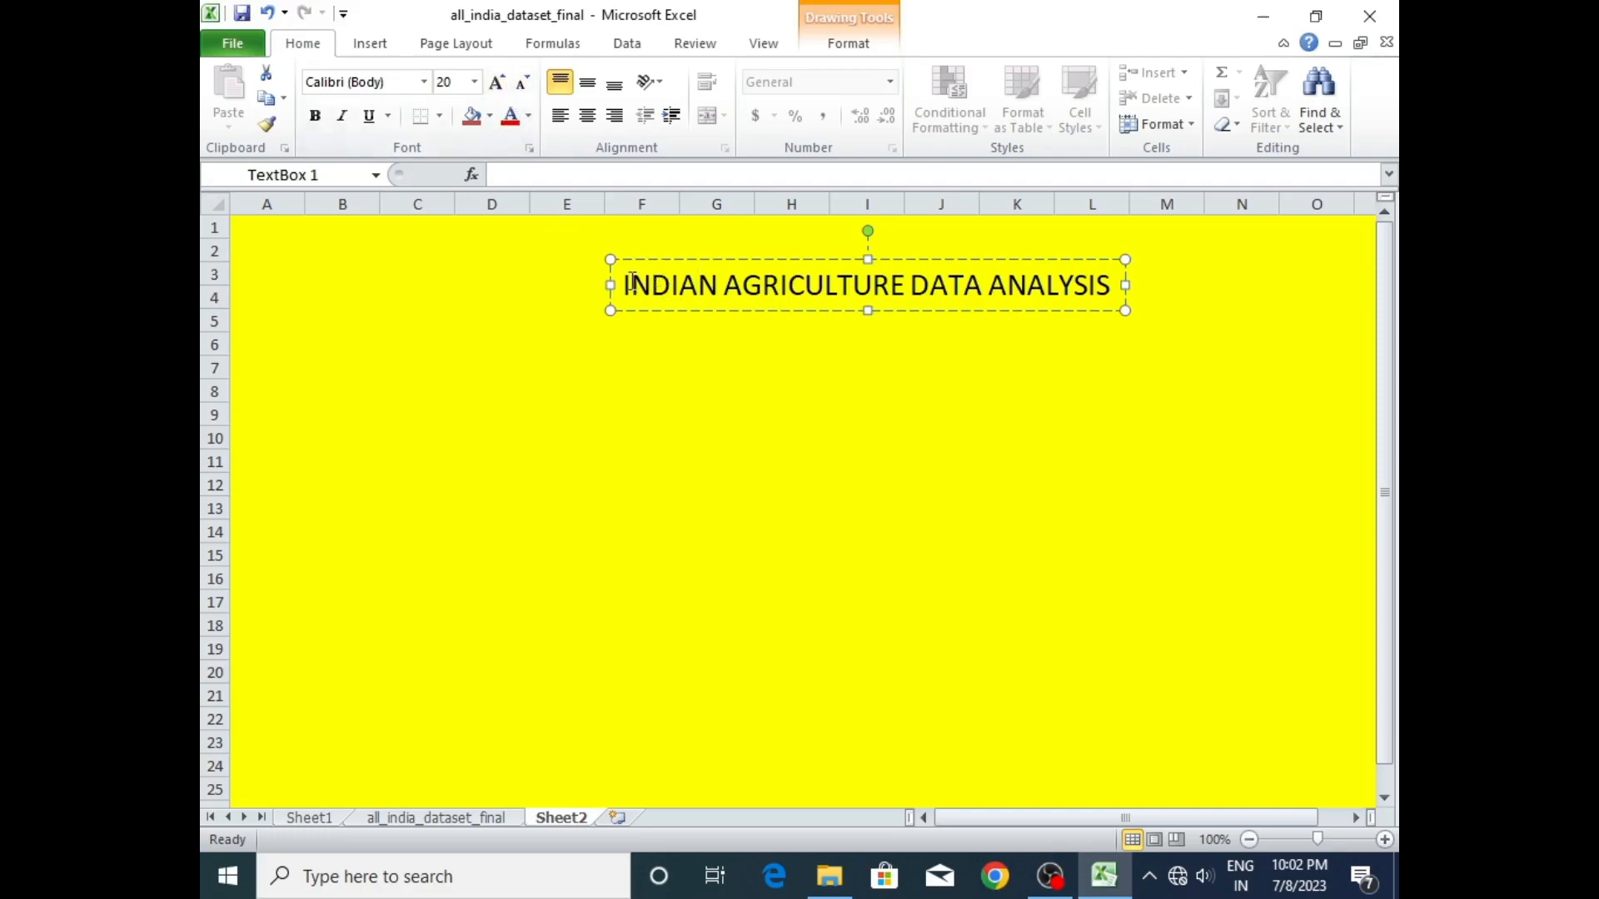
drag(626, 285, 1120, 285)
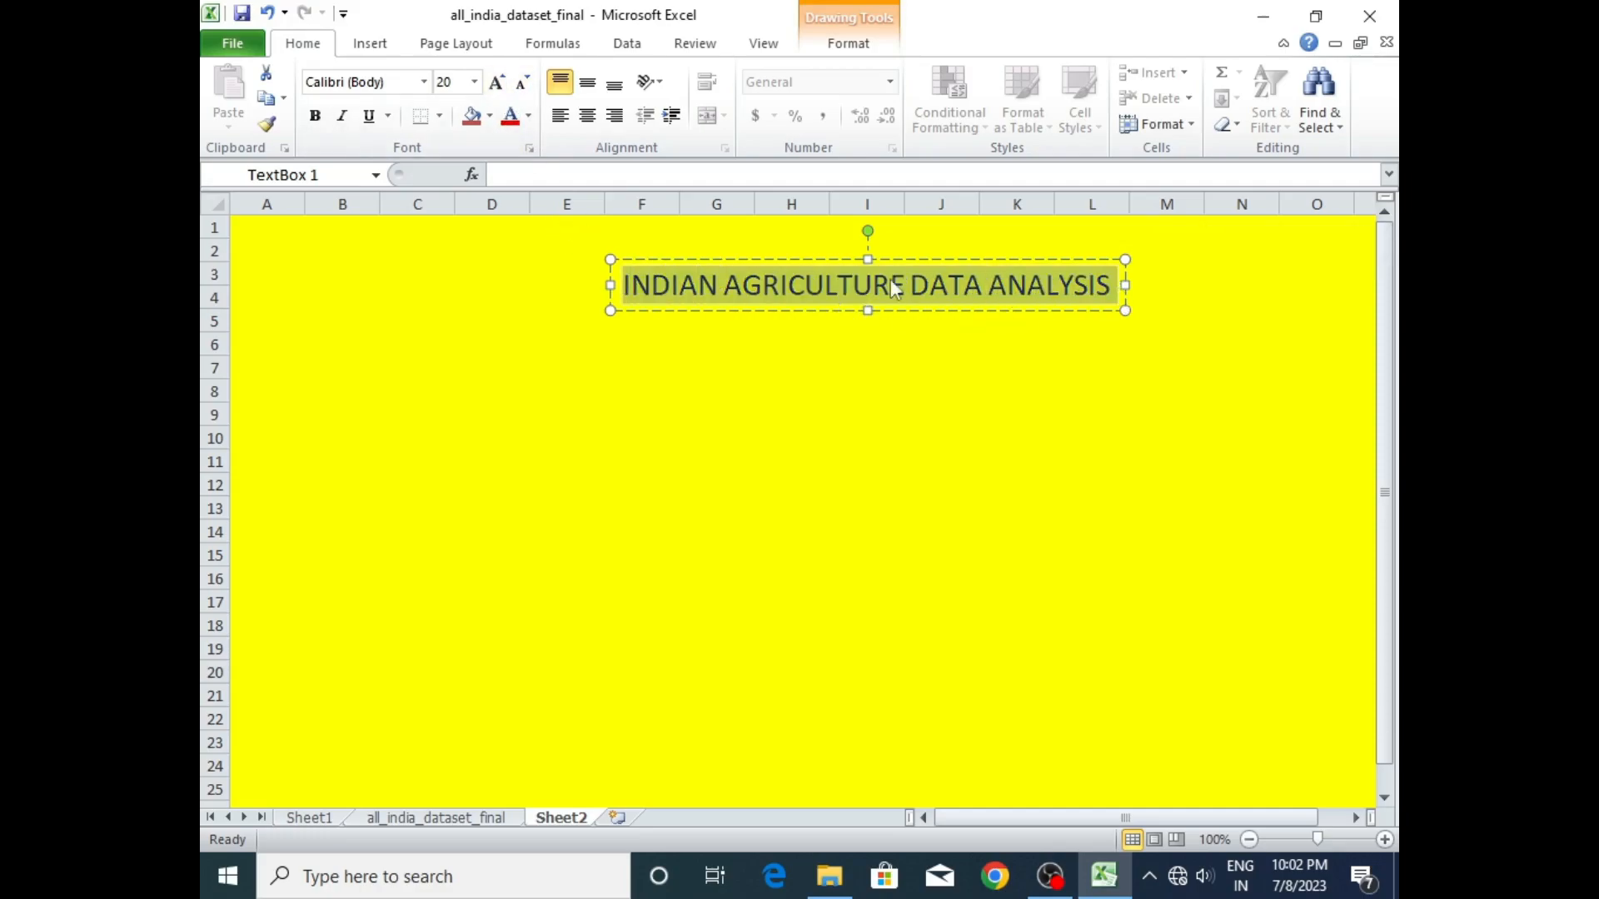
click(523, 81)
click(523, 81)
- Move the title text box up so it sits over rows 1 and 2, starting near column F
click(765, 340)
click(766, 279)
click(761, 244)
drag(761, 241, 758, 209)
click(778, 317)
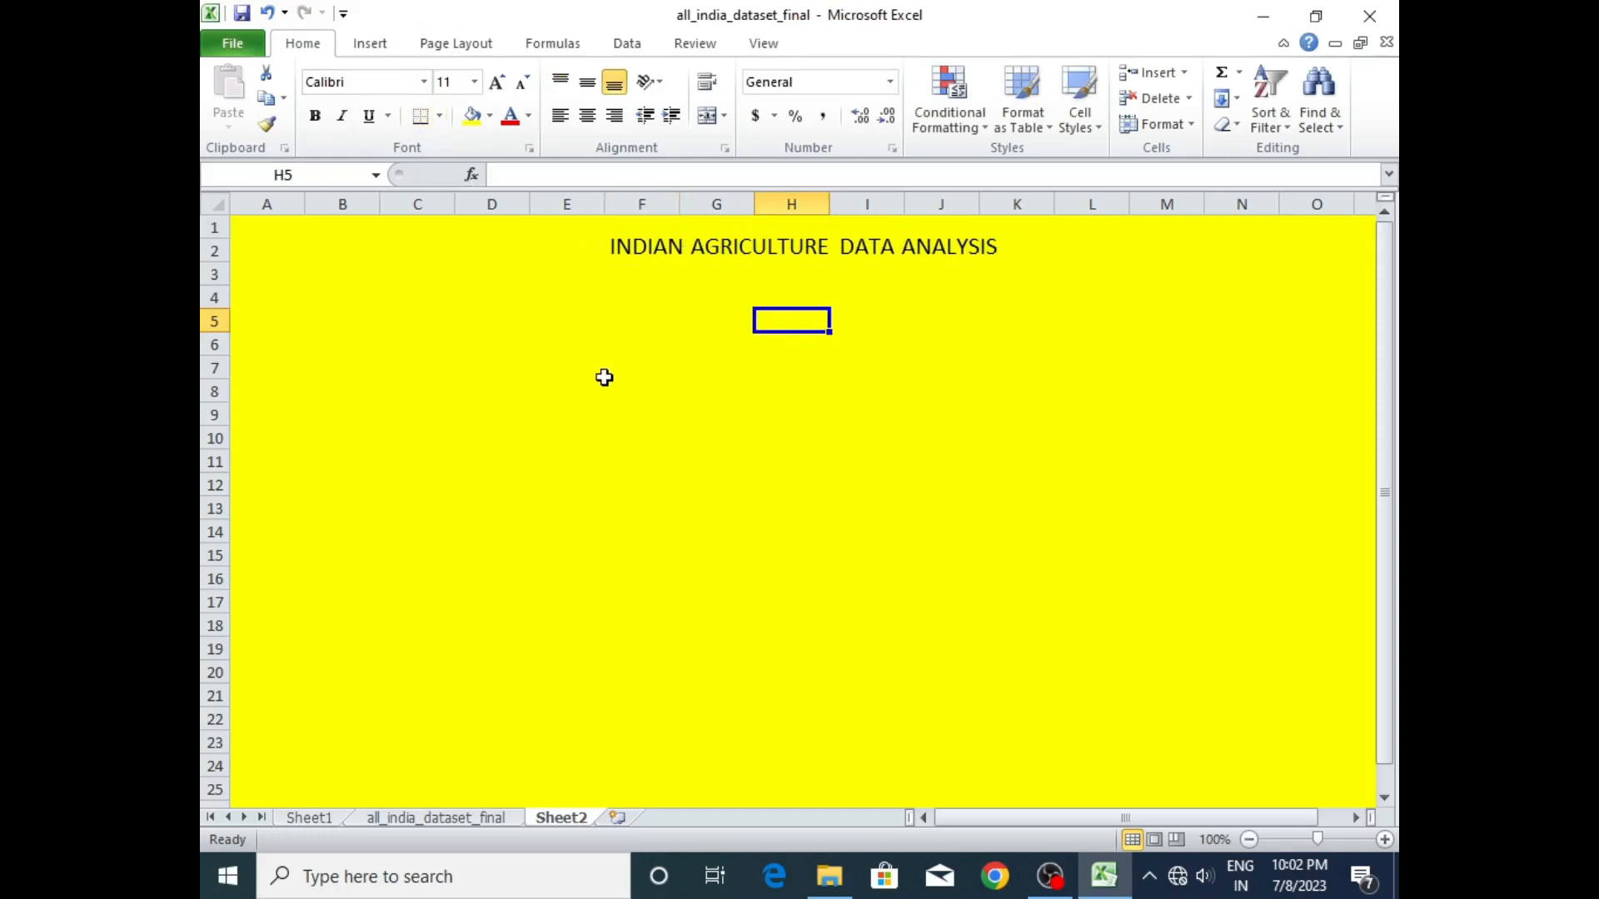
- Make the "INDIAN AGRICULTURE DATA ANALYSIS" title text bold
click(753, 247)
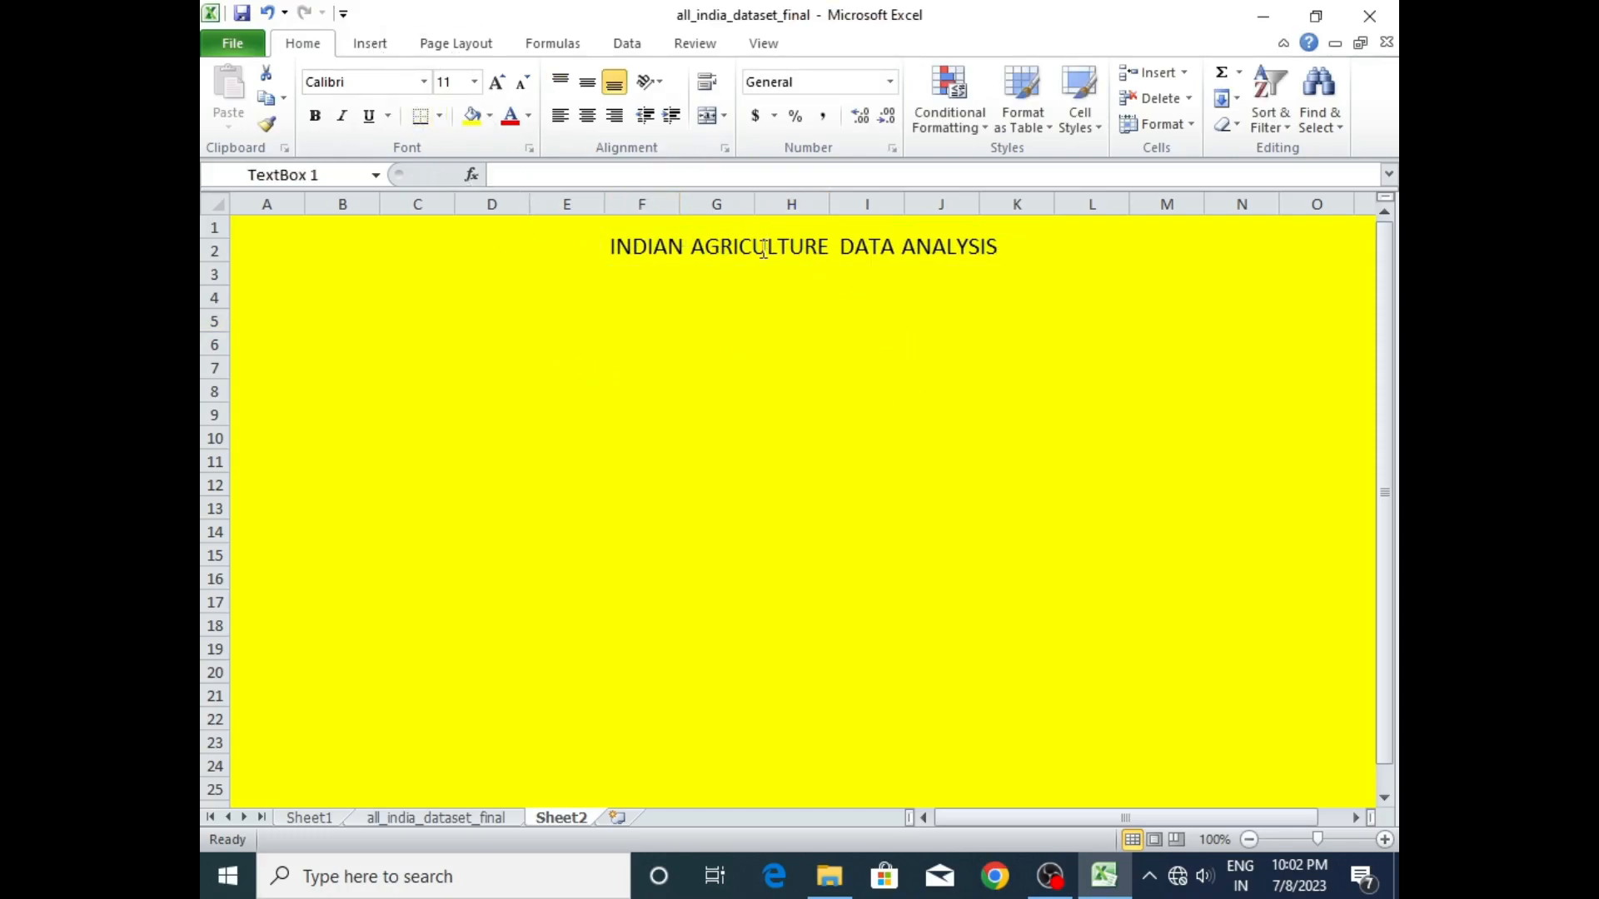
drag(611, 245, 983, 258)
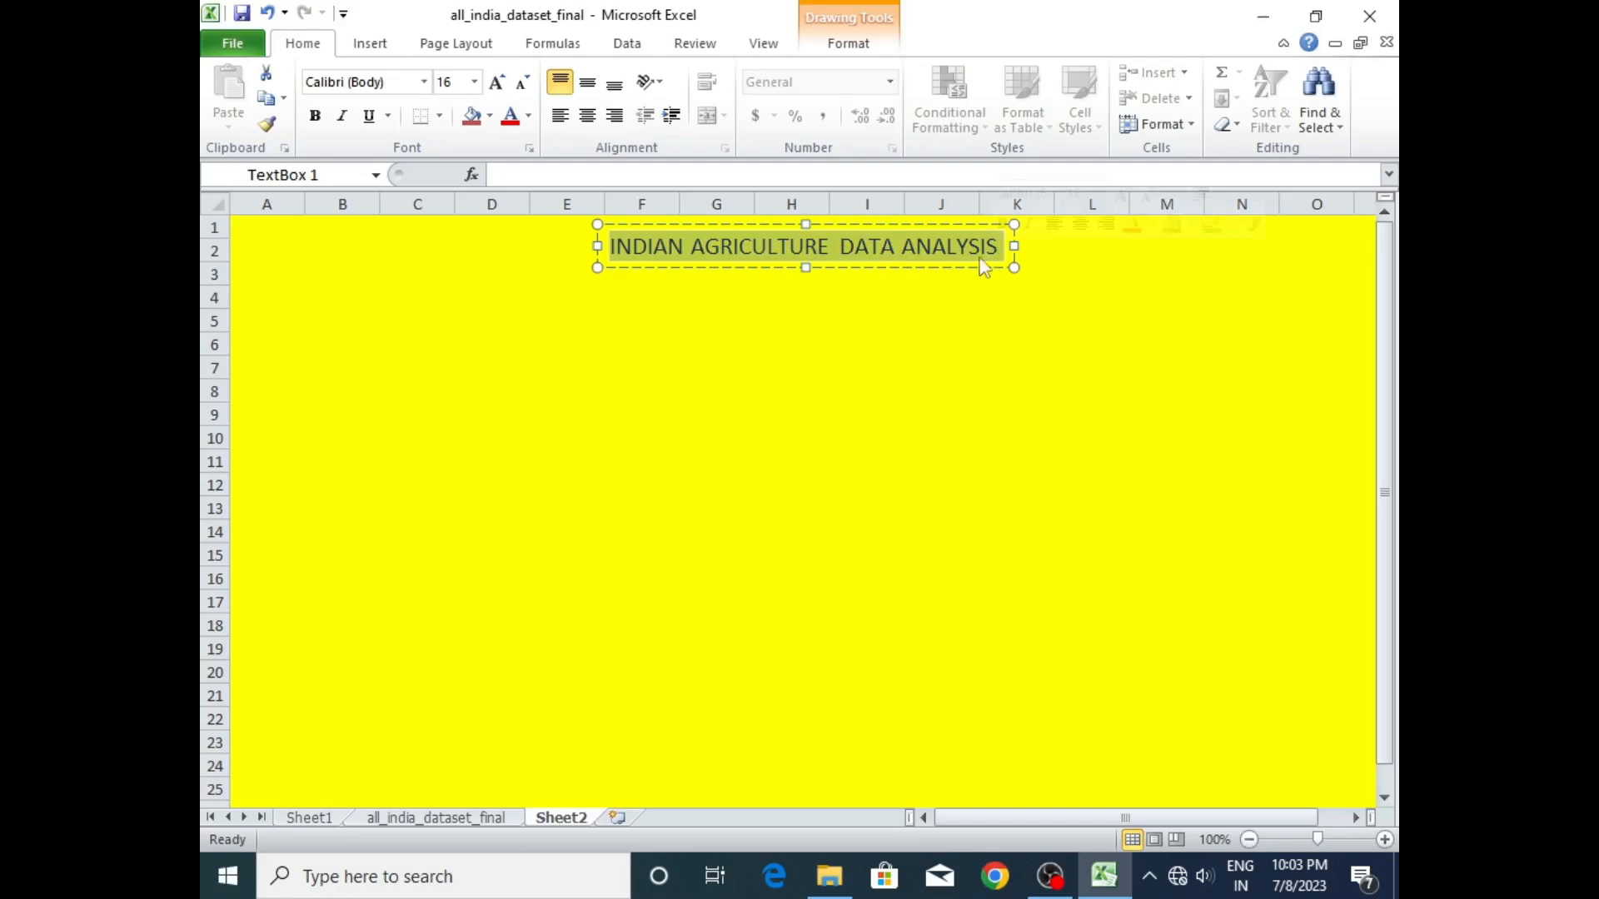
click(315, 119)
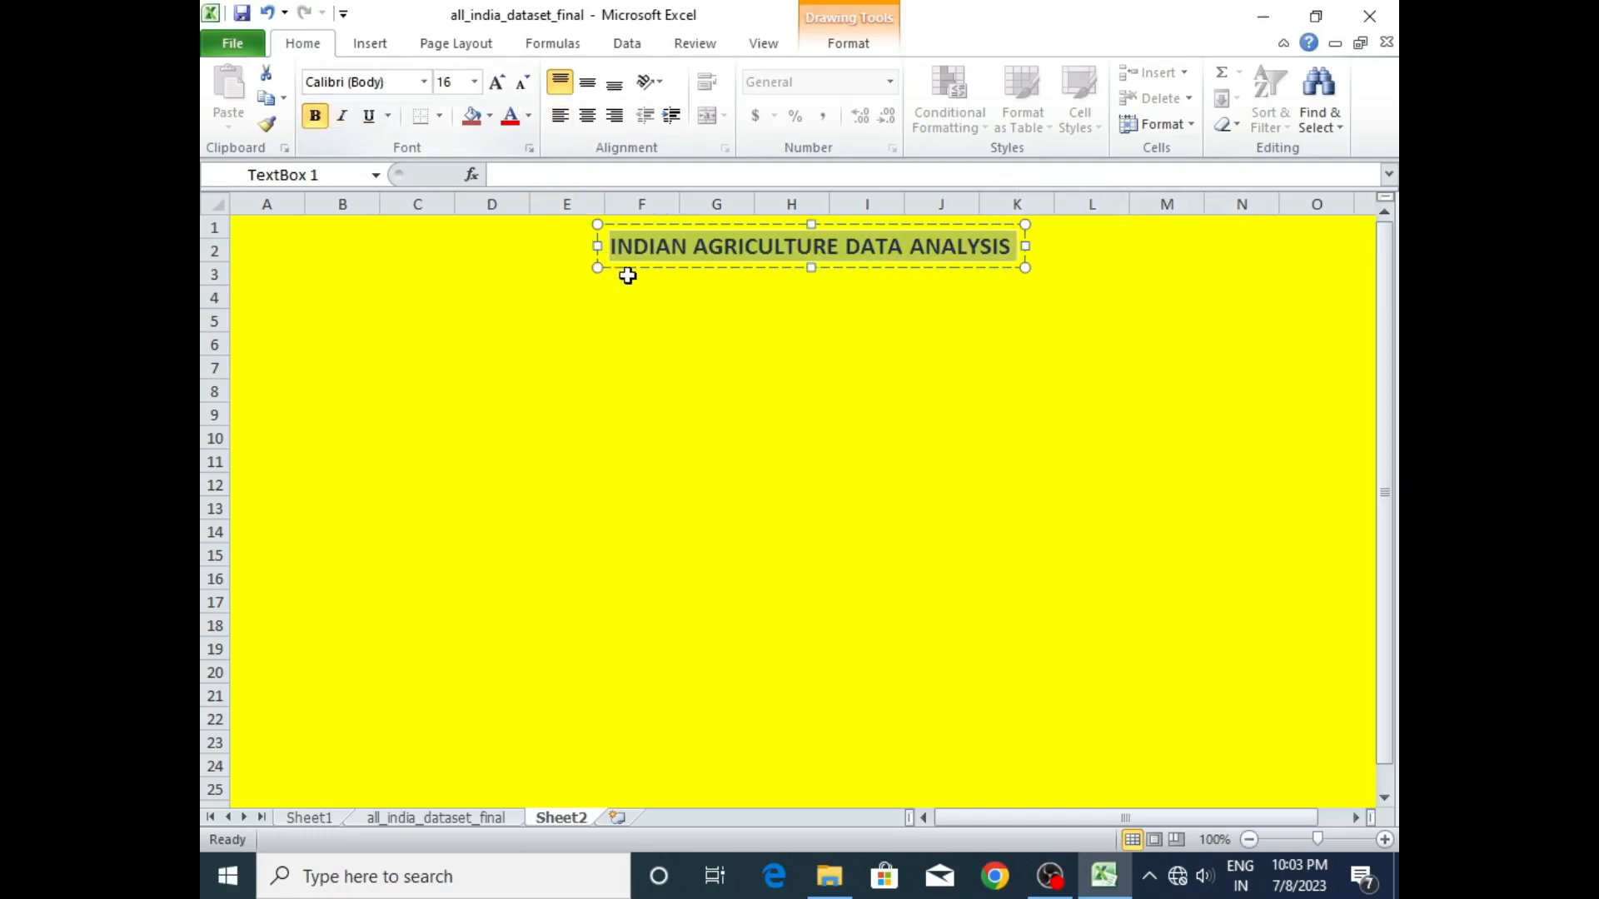
click(641, 297)
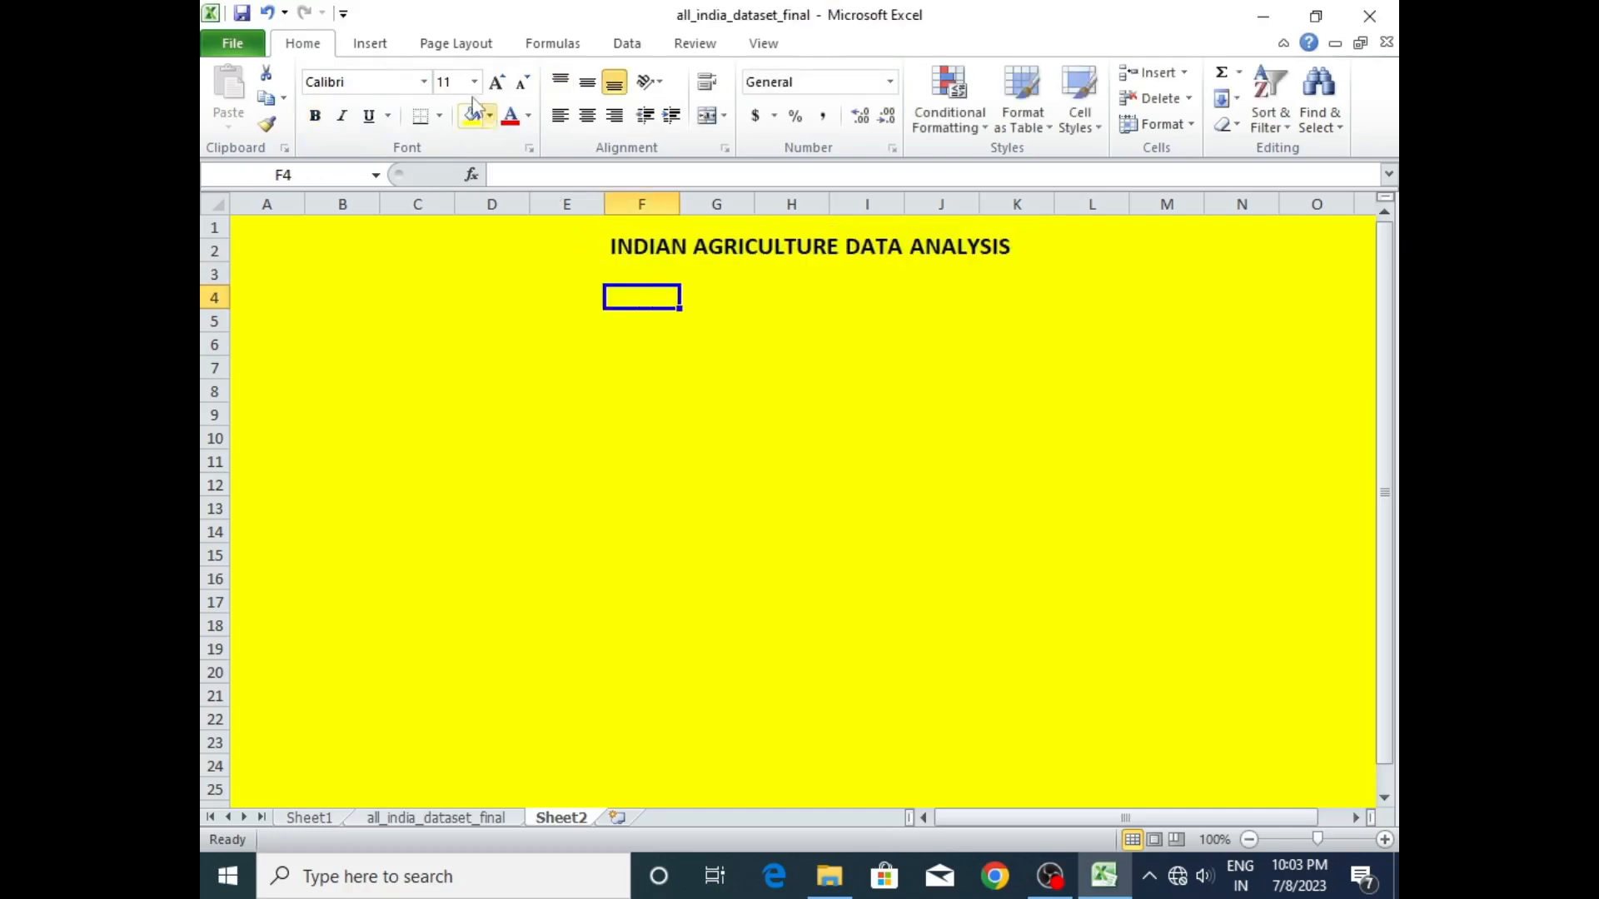
- Draw a rectangle about 9.91" wide and 0.39" high across columns A to O over rows 1 and 2
click(370, 46)
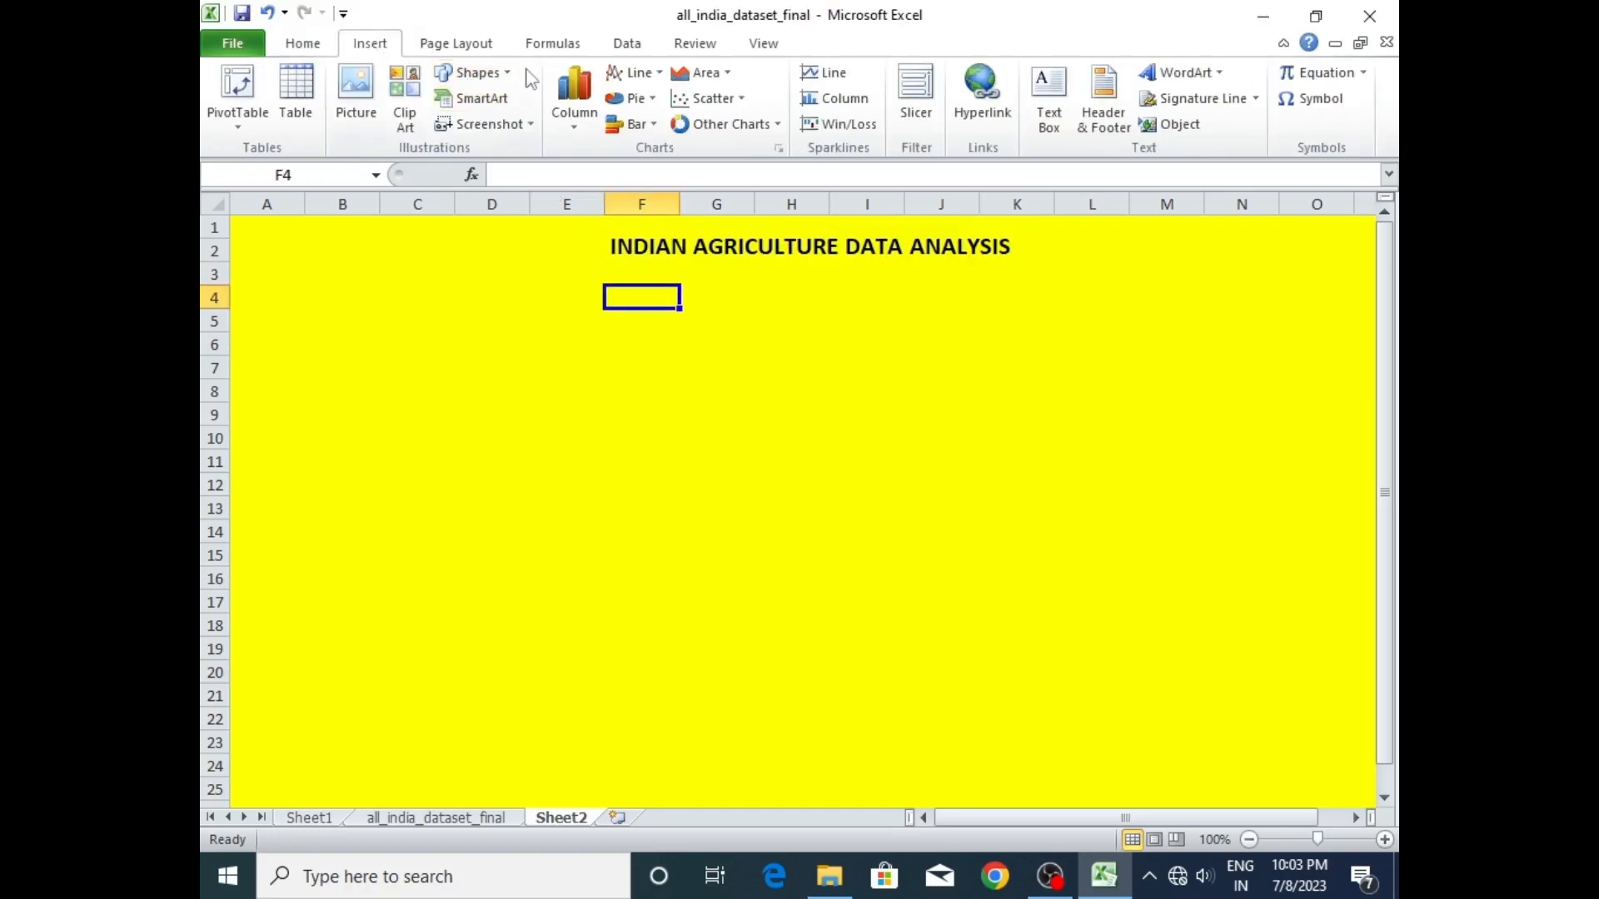
click(475, 73)
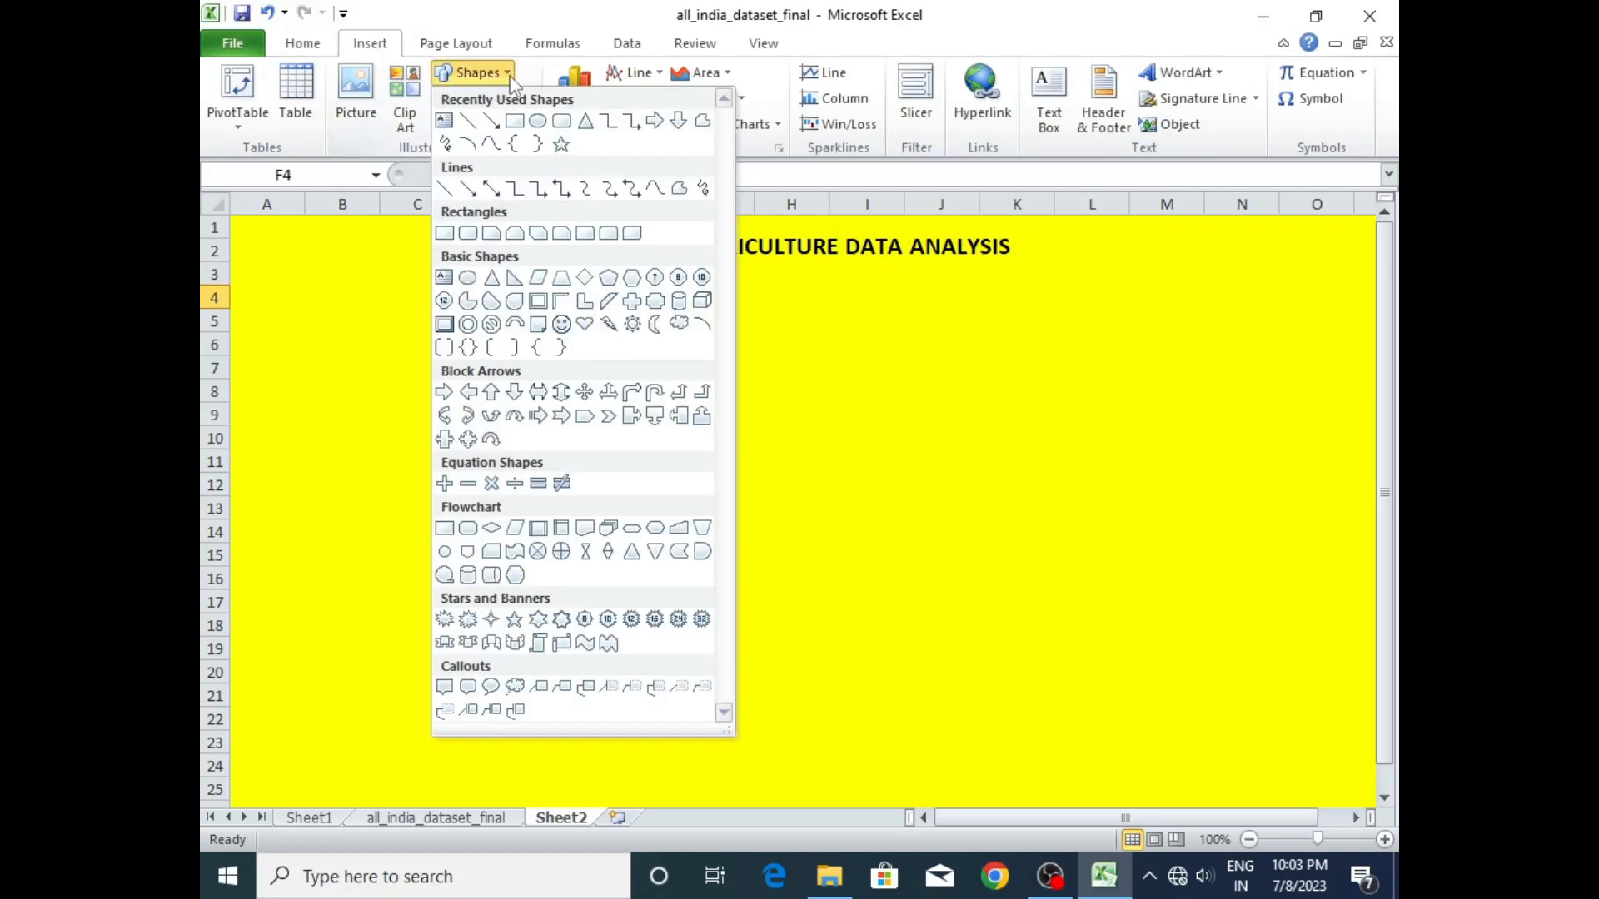
click(515, 122)
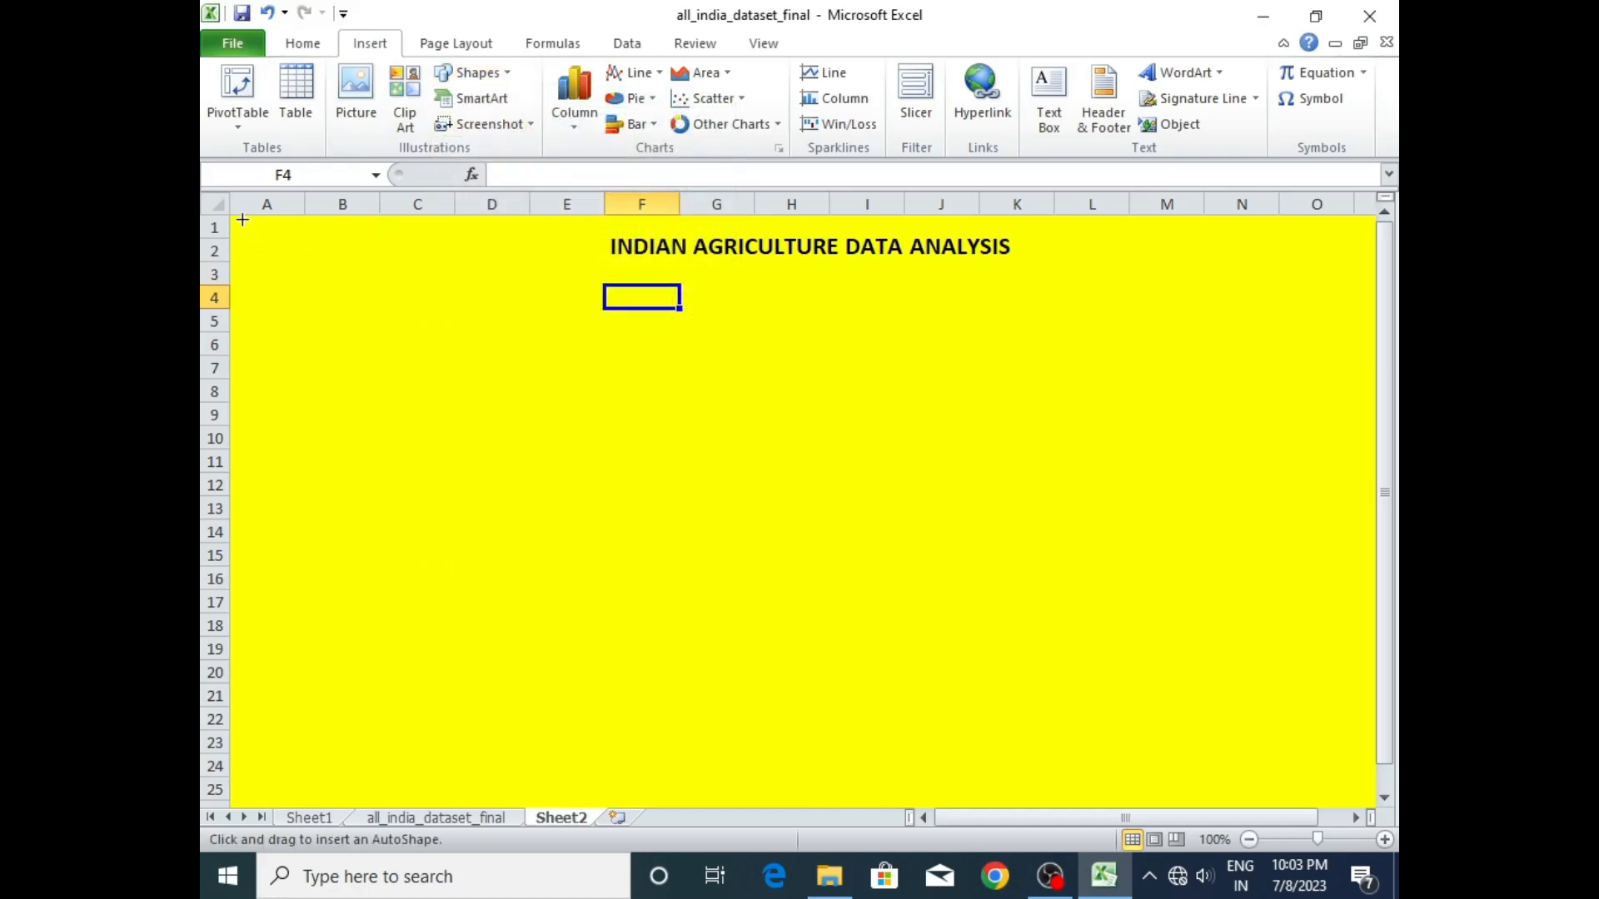
mouse_move(242, 219)
mouse_down()
mouse_move(279, 243)
mouse_move(673, 290)
mouse_move(989, 261)
mouse_move(1356, 263)
mouse_up()
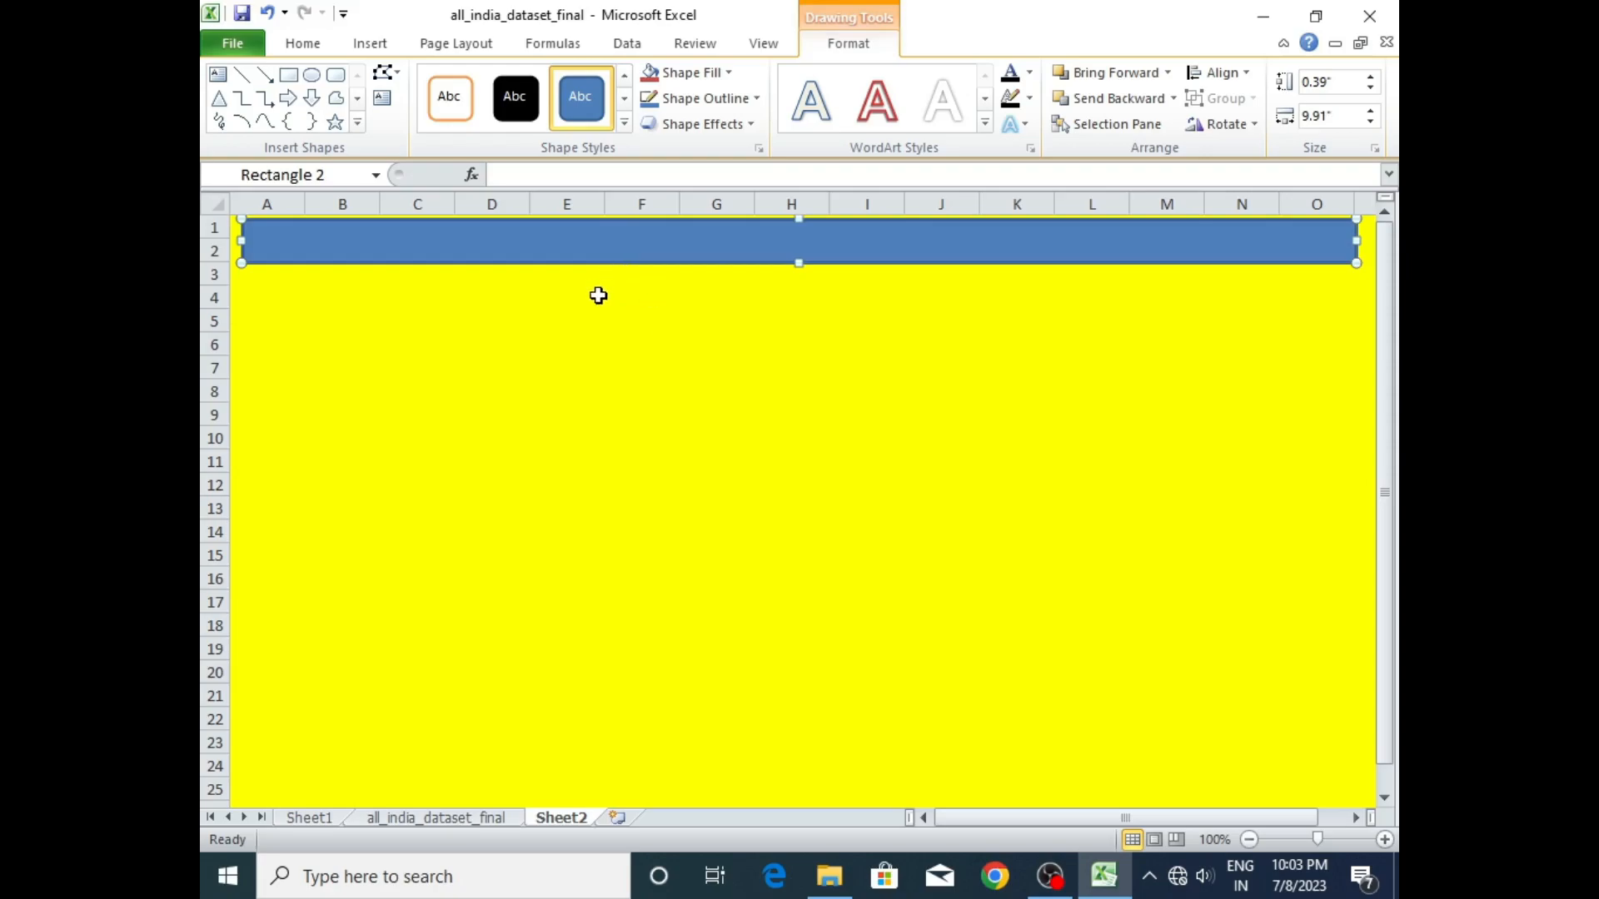
- Apply the glossy, bevelled red shape style to the banner rectangle
click(625, 125)
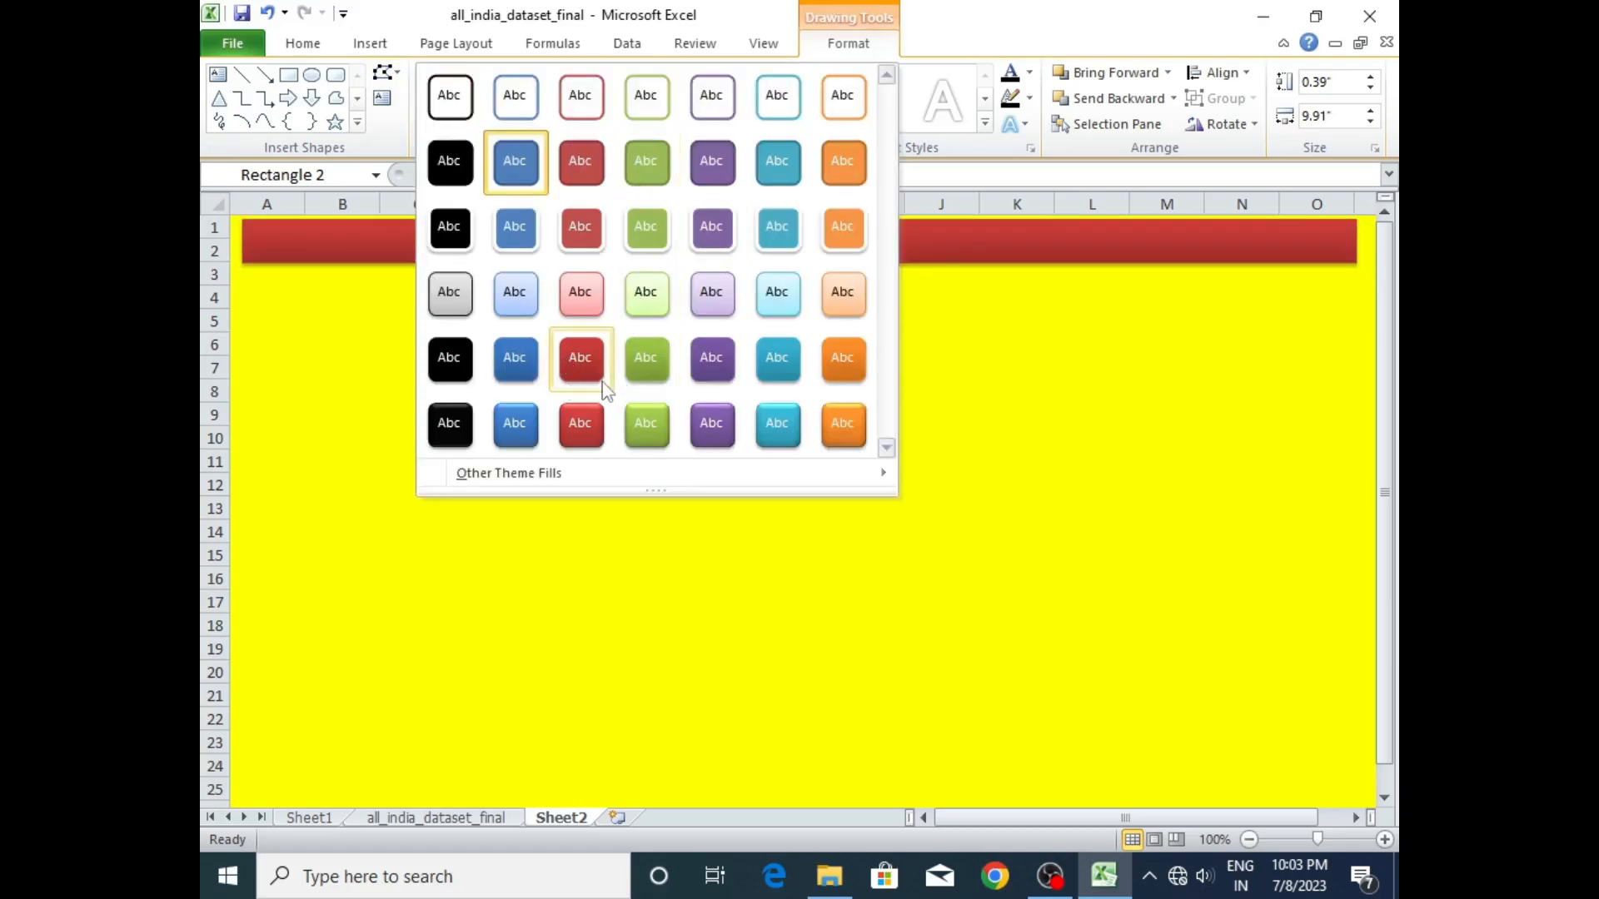
click(594, 381)
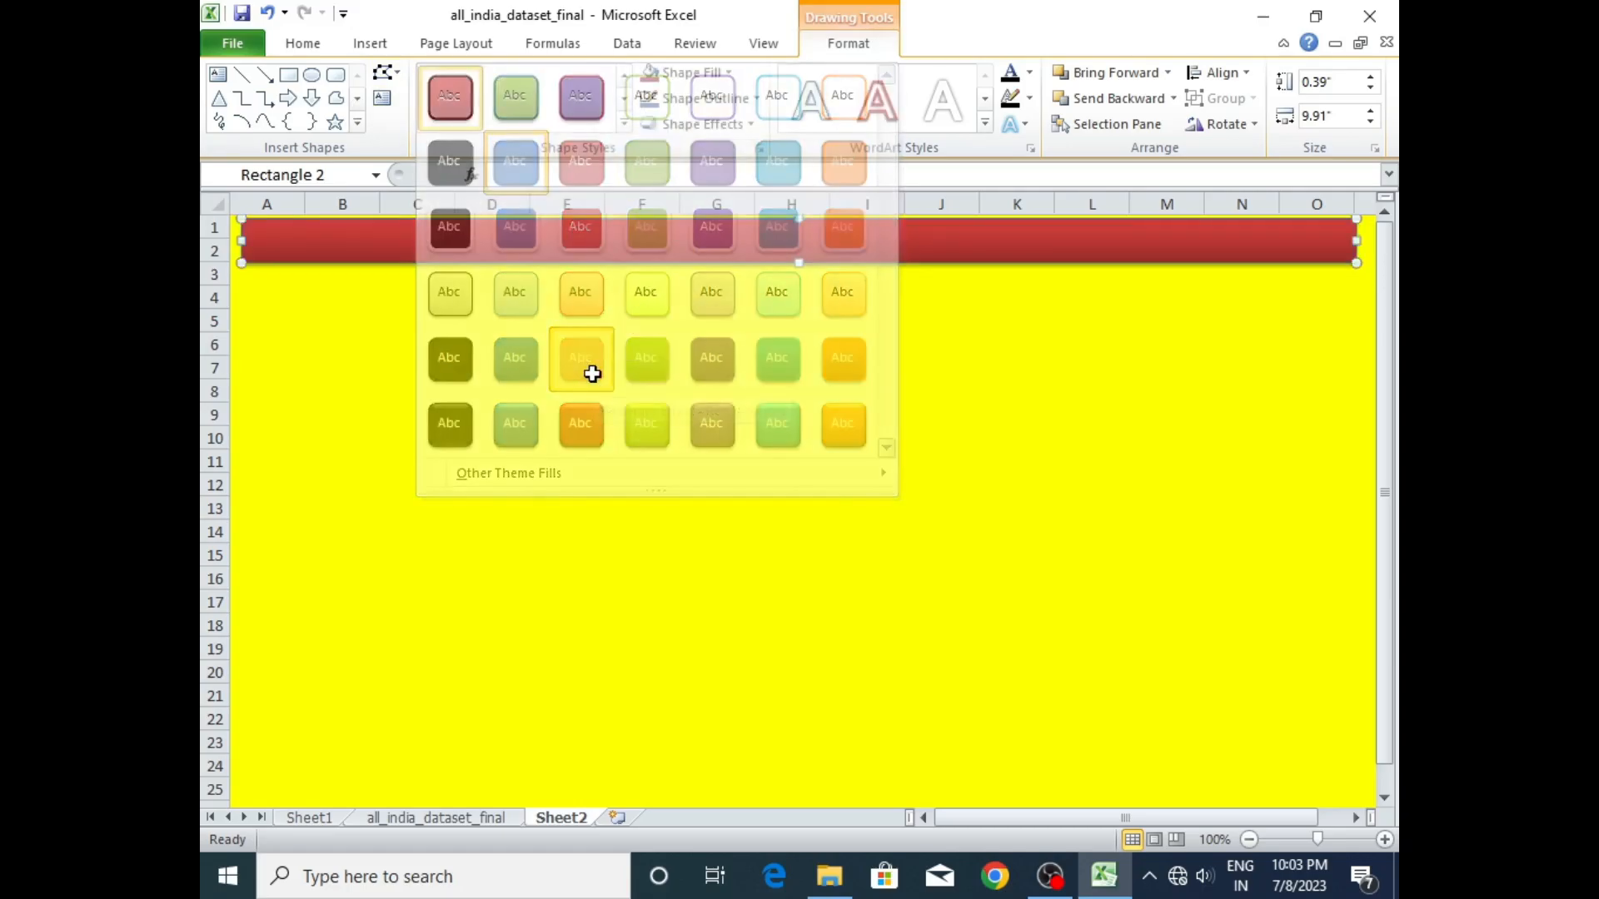
click(623, 123)
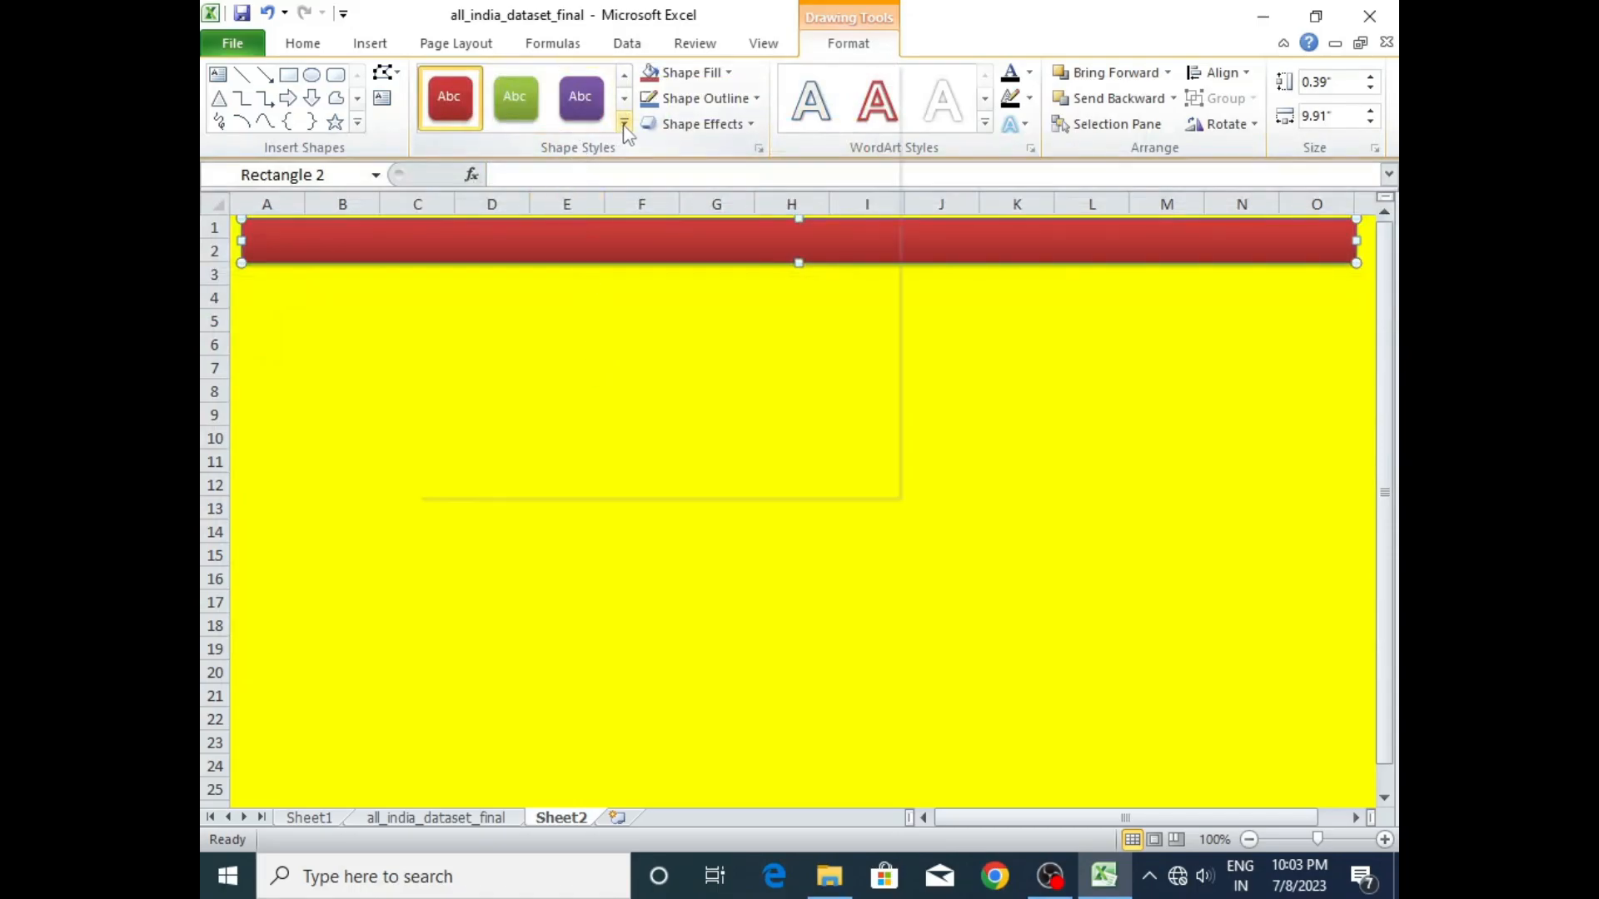
key(Escape)
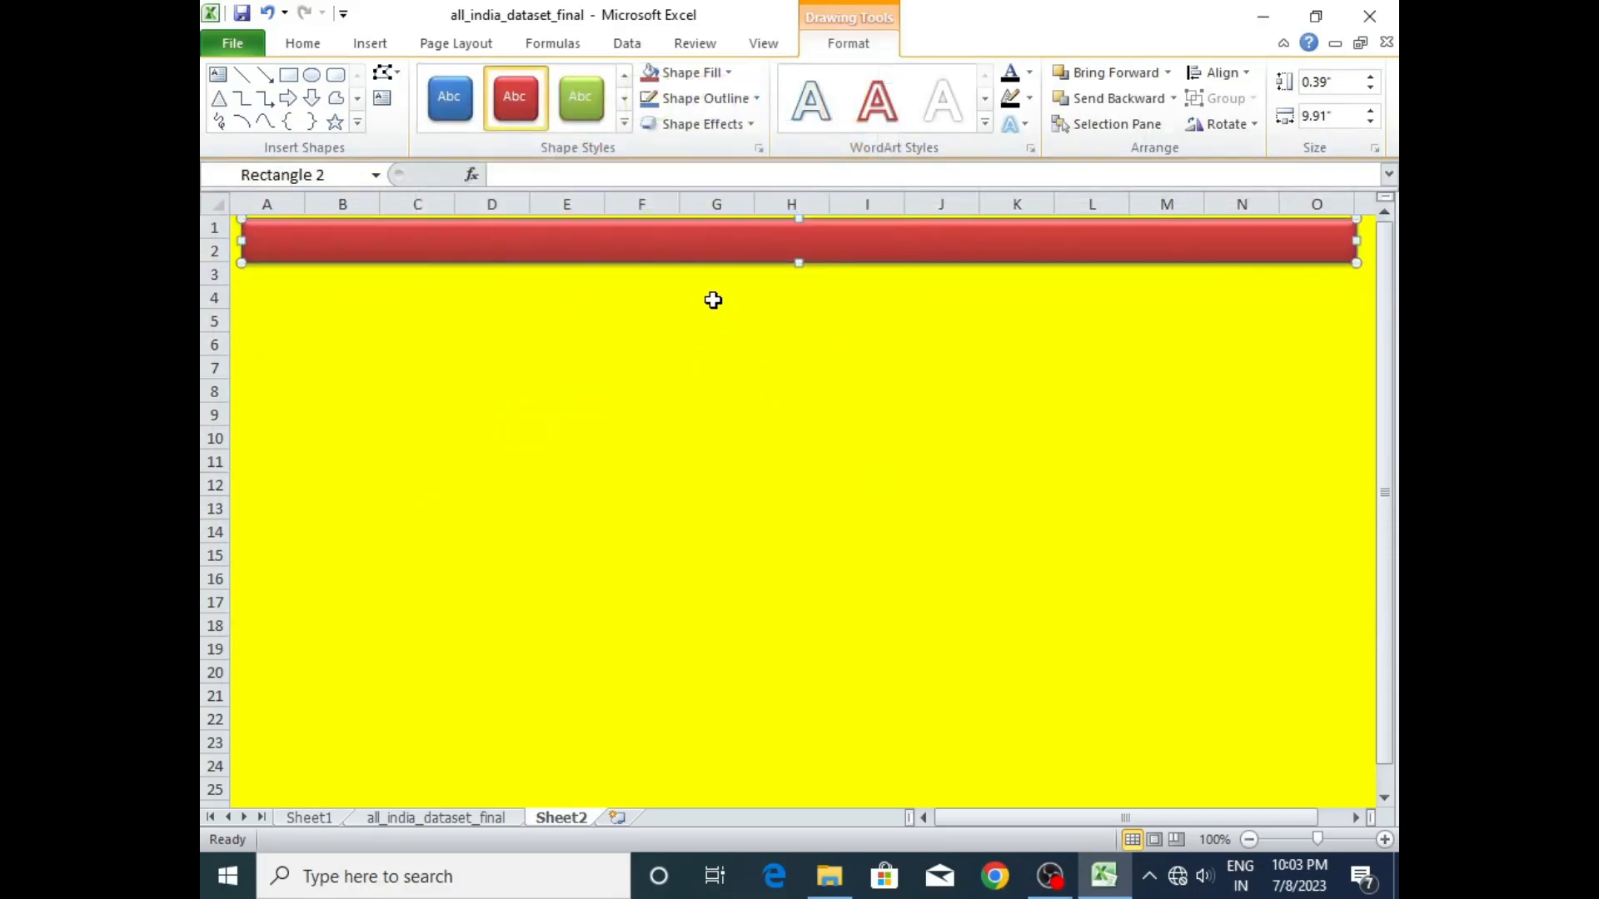
- Send the red banner rectangle to the back, behind the title text
right_click(663, 237)
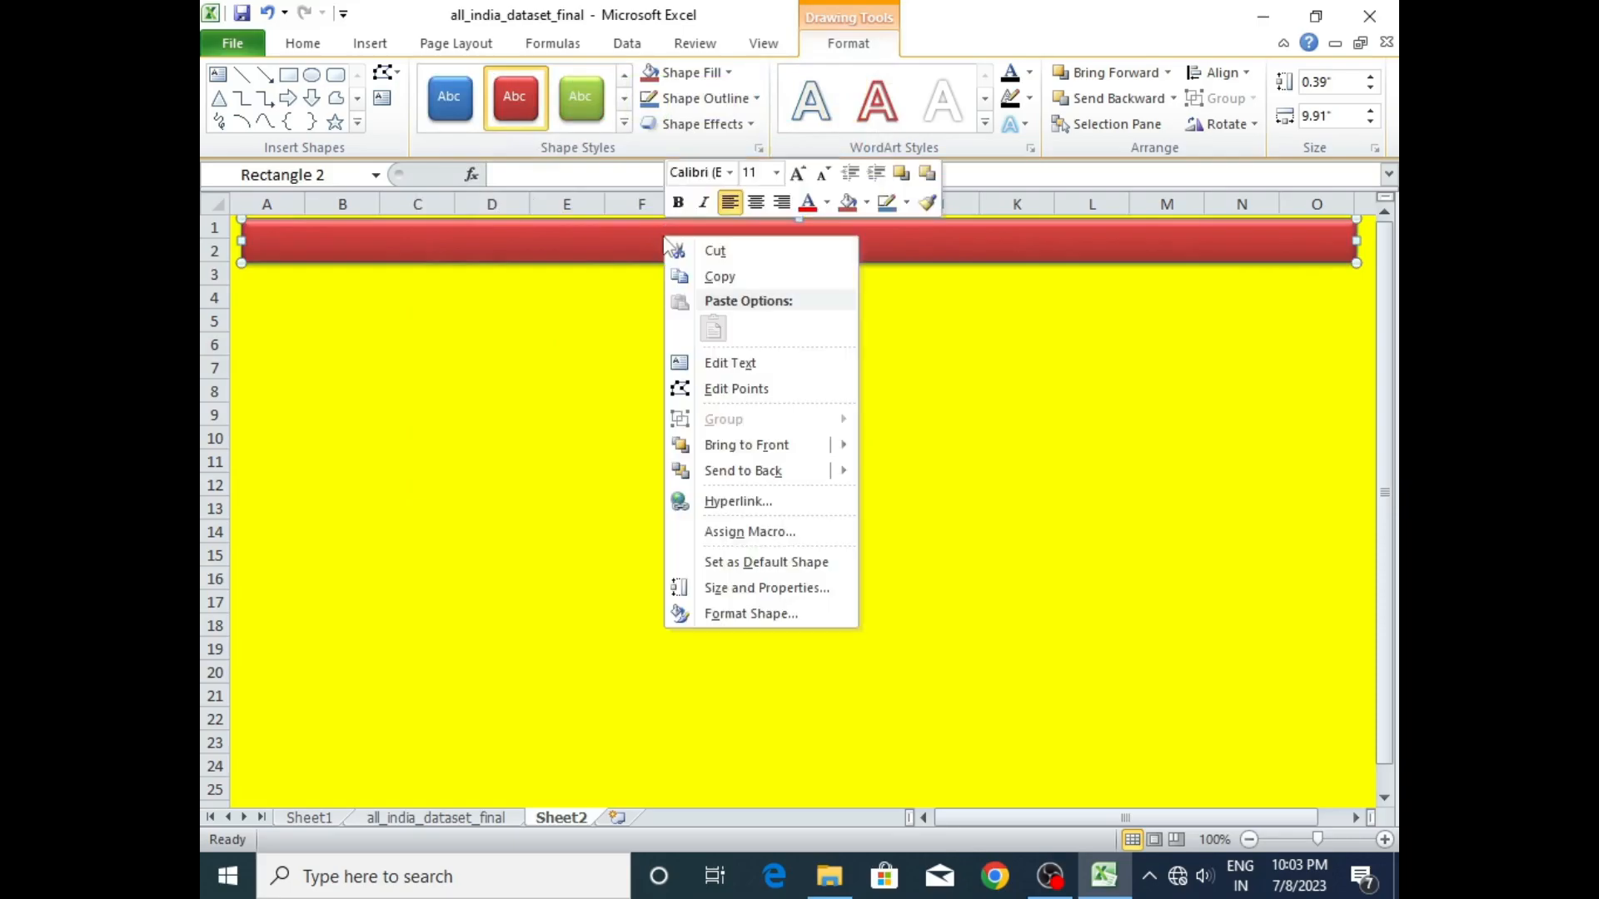
click(719, 471)
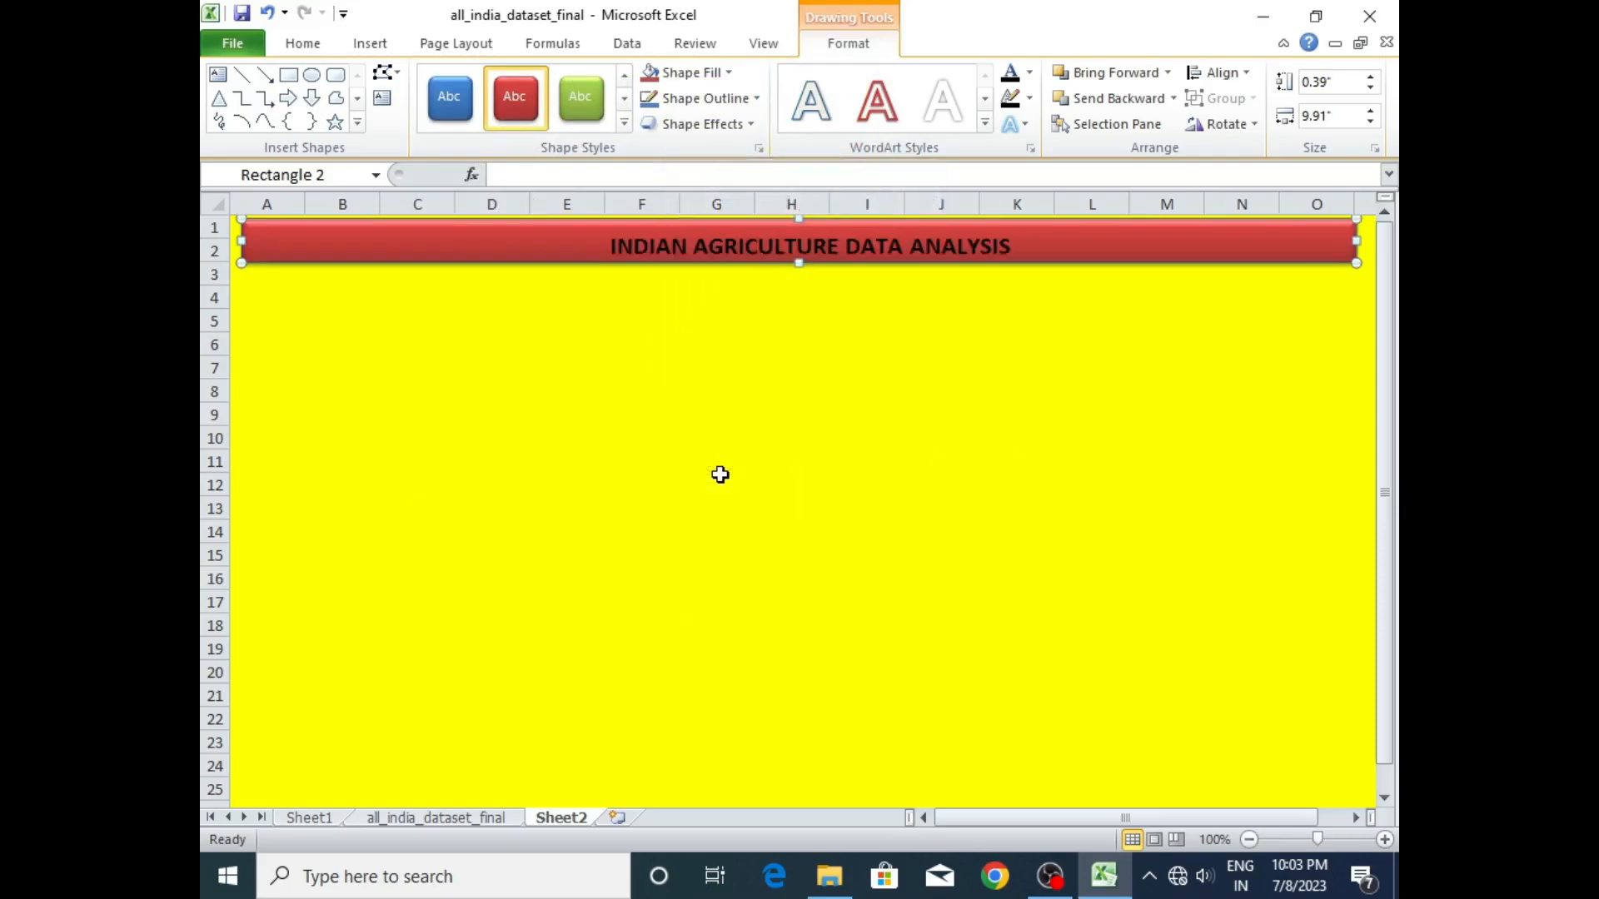
click(836, 354)
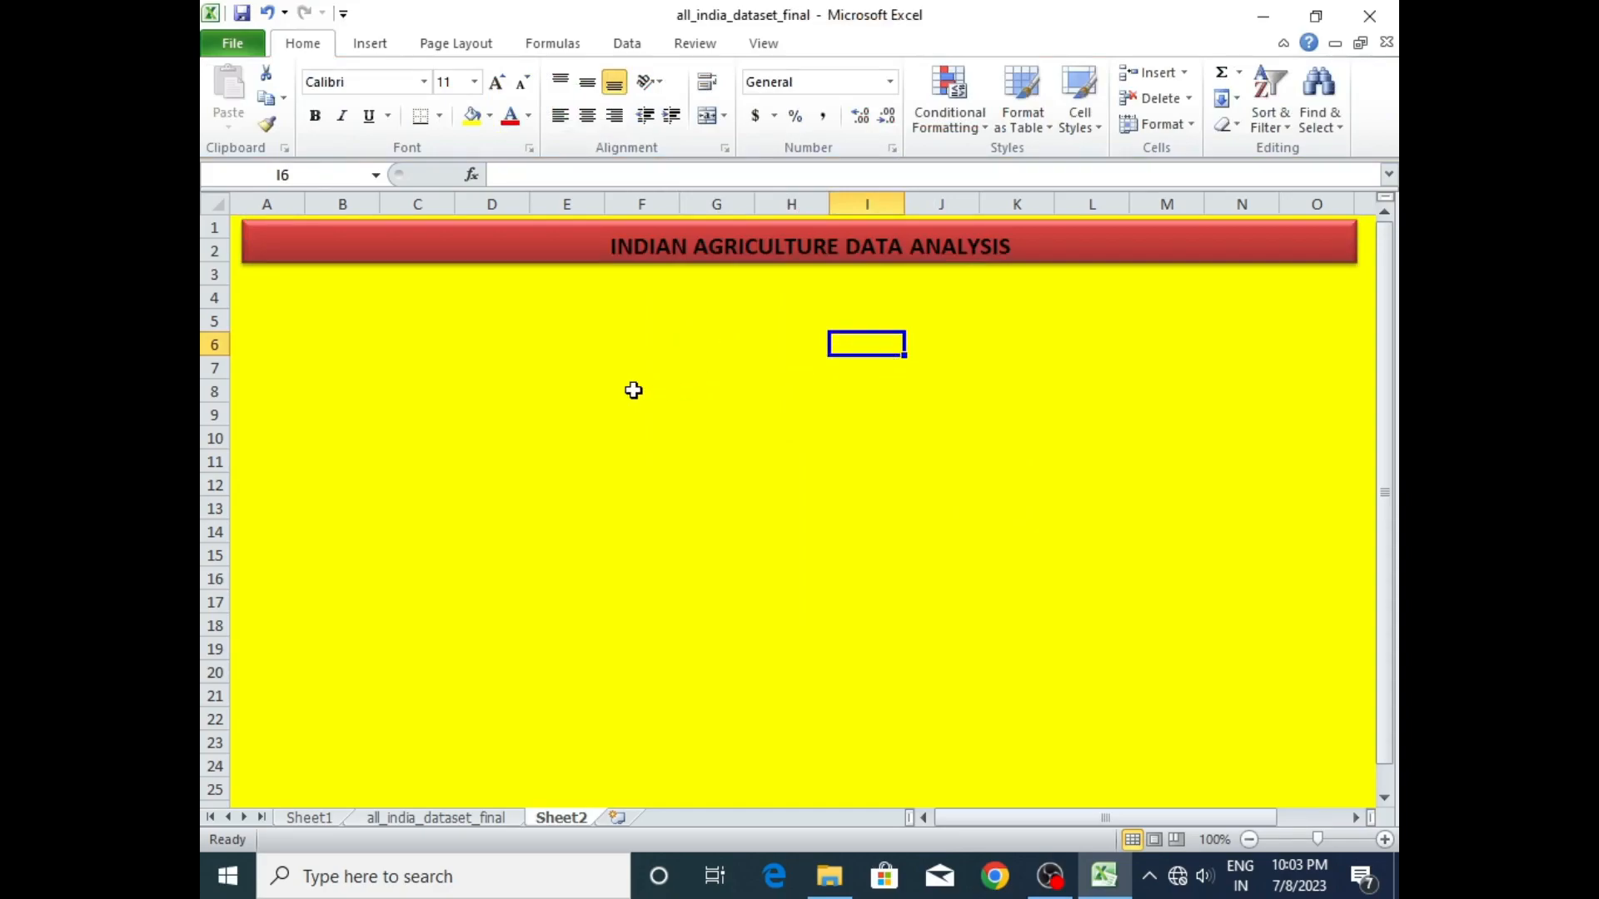
click(439, 316)
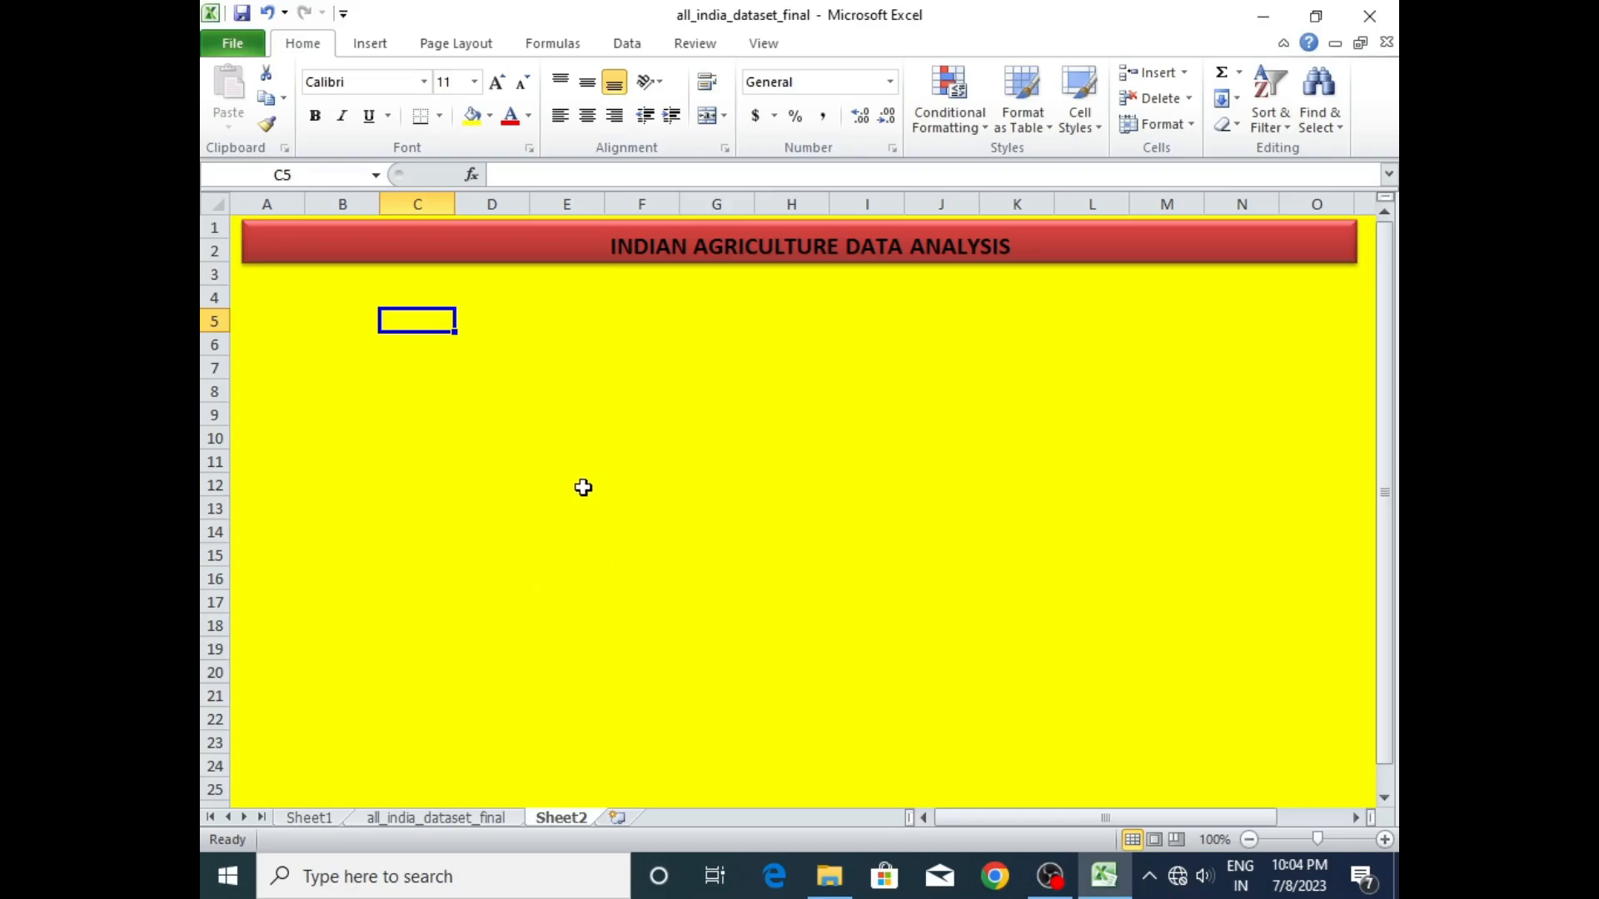
click(319, 821)
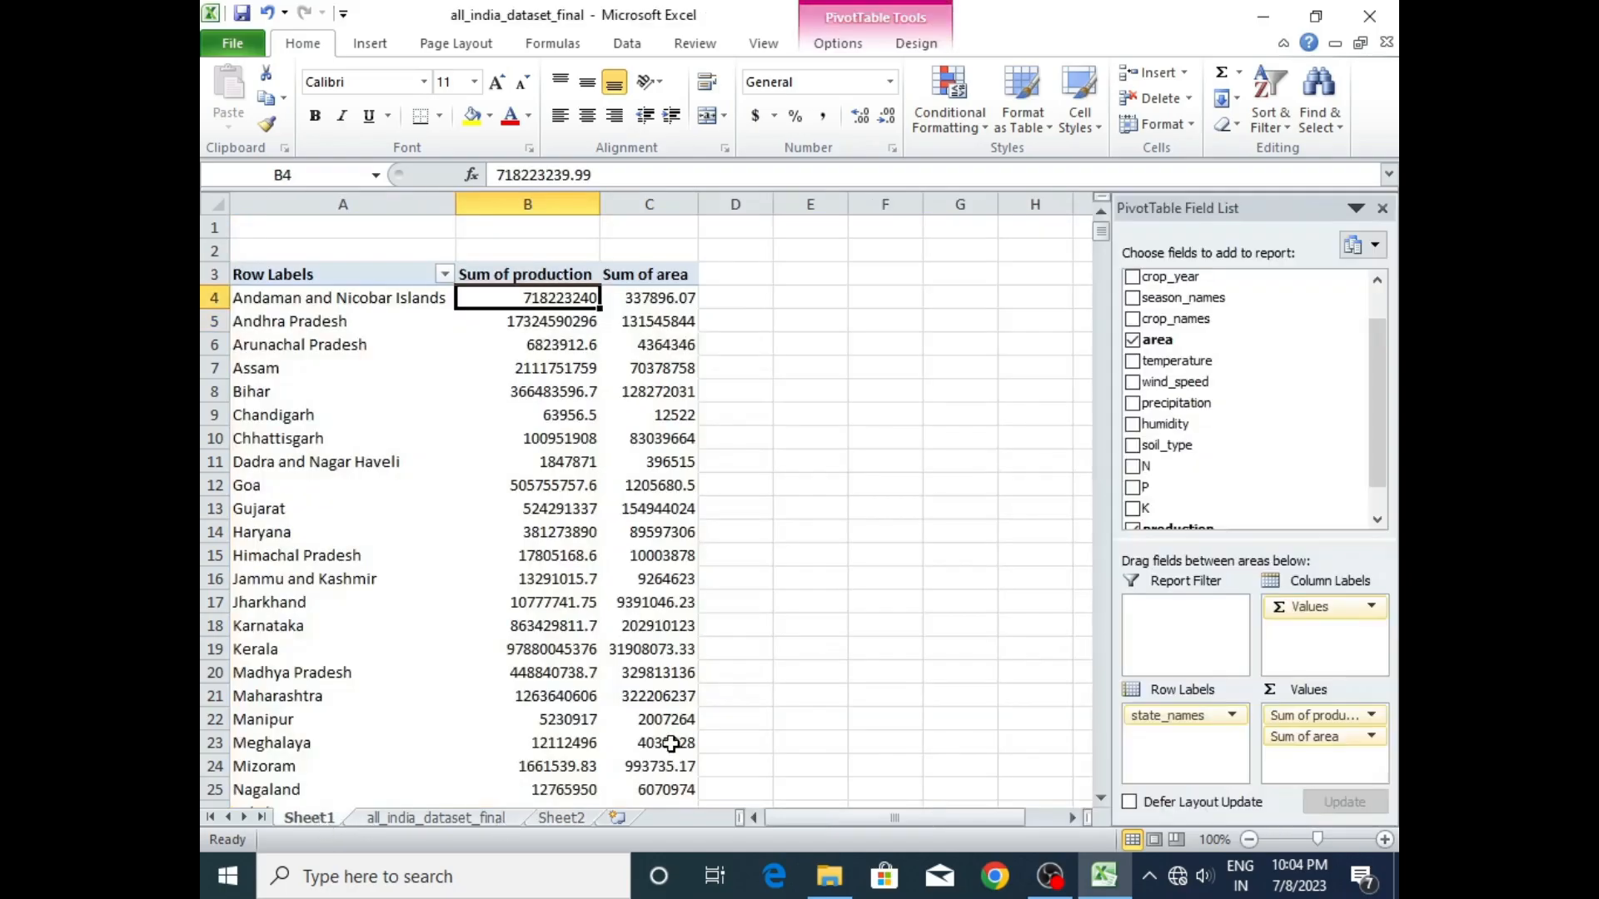
click(426, 819)
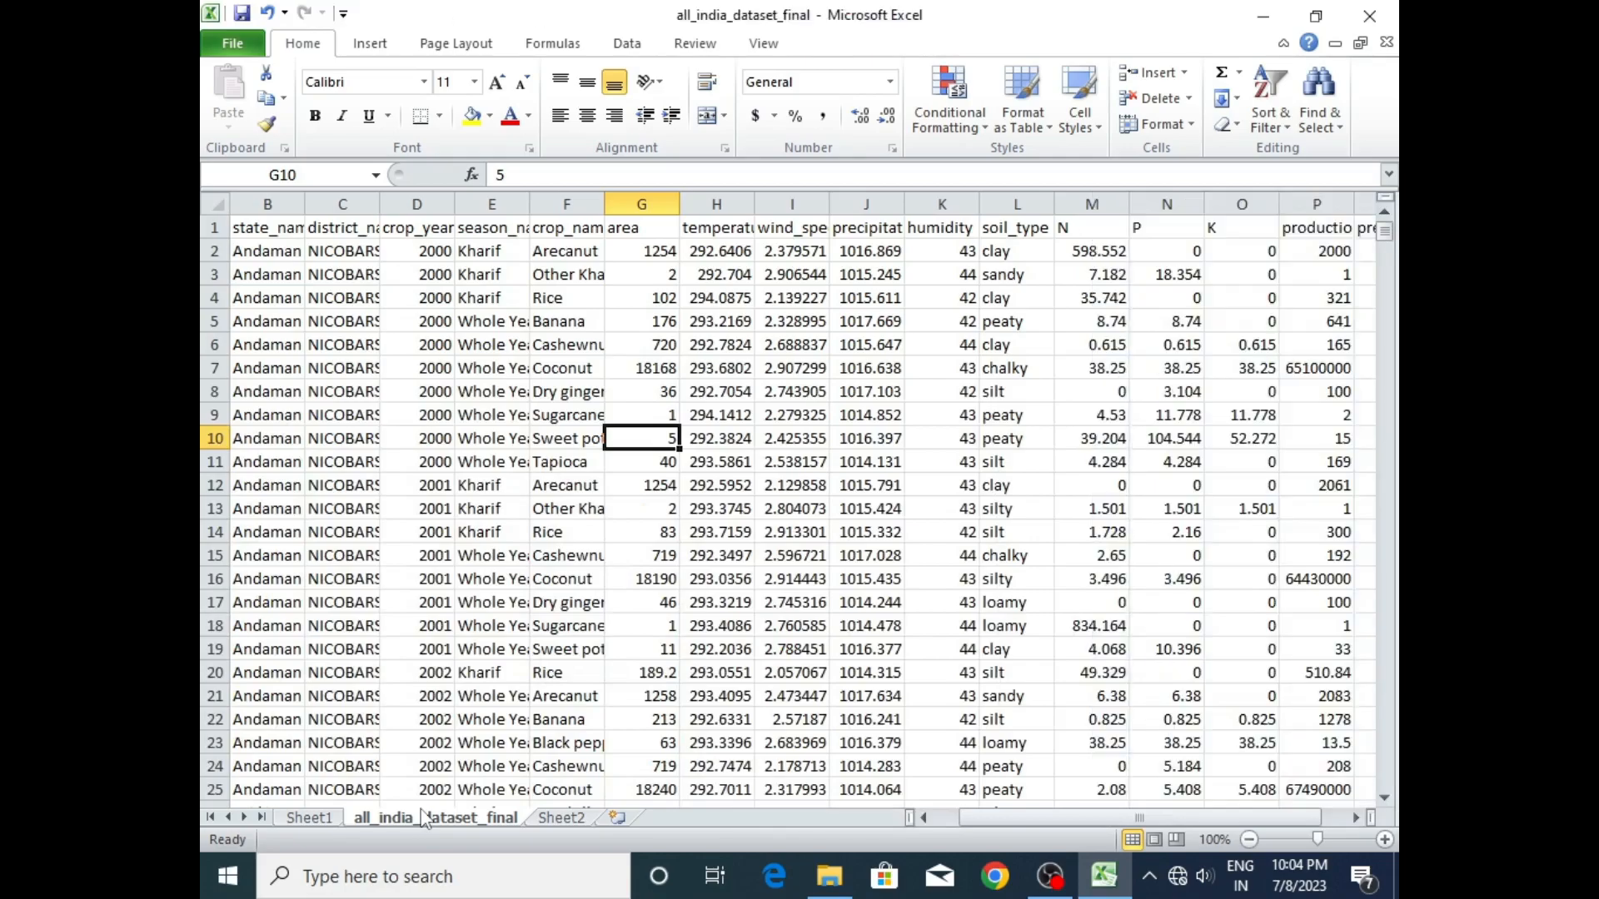
click(308, 820)
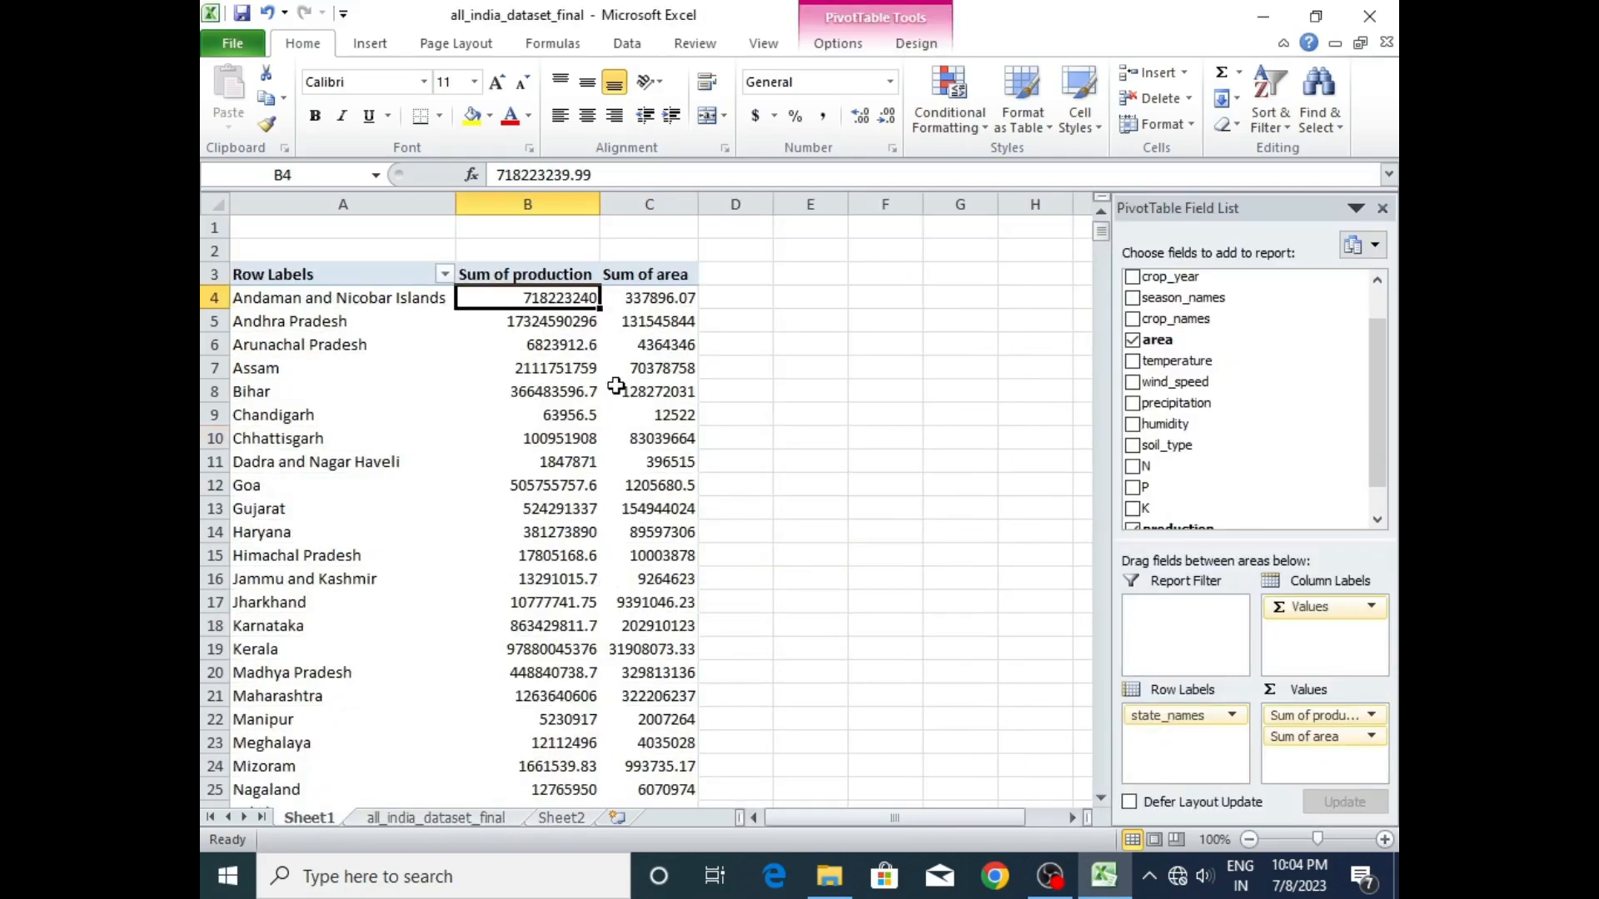
mouse_move(569, 468)
click(575, 819)
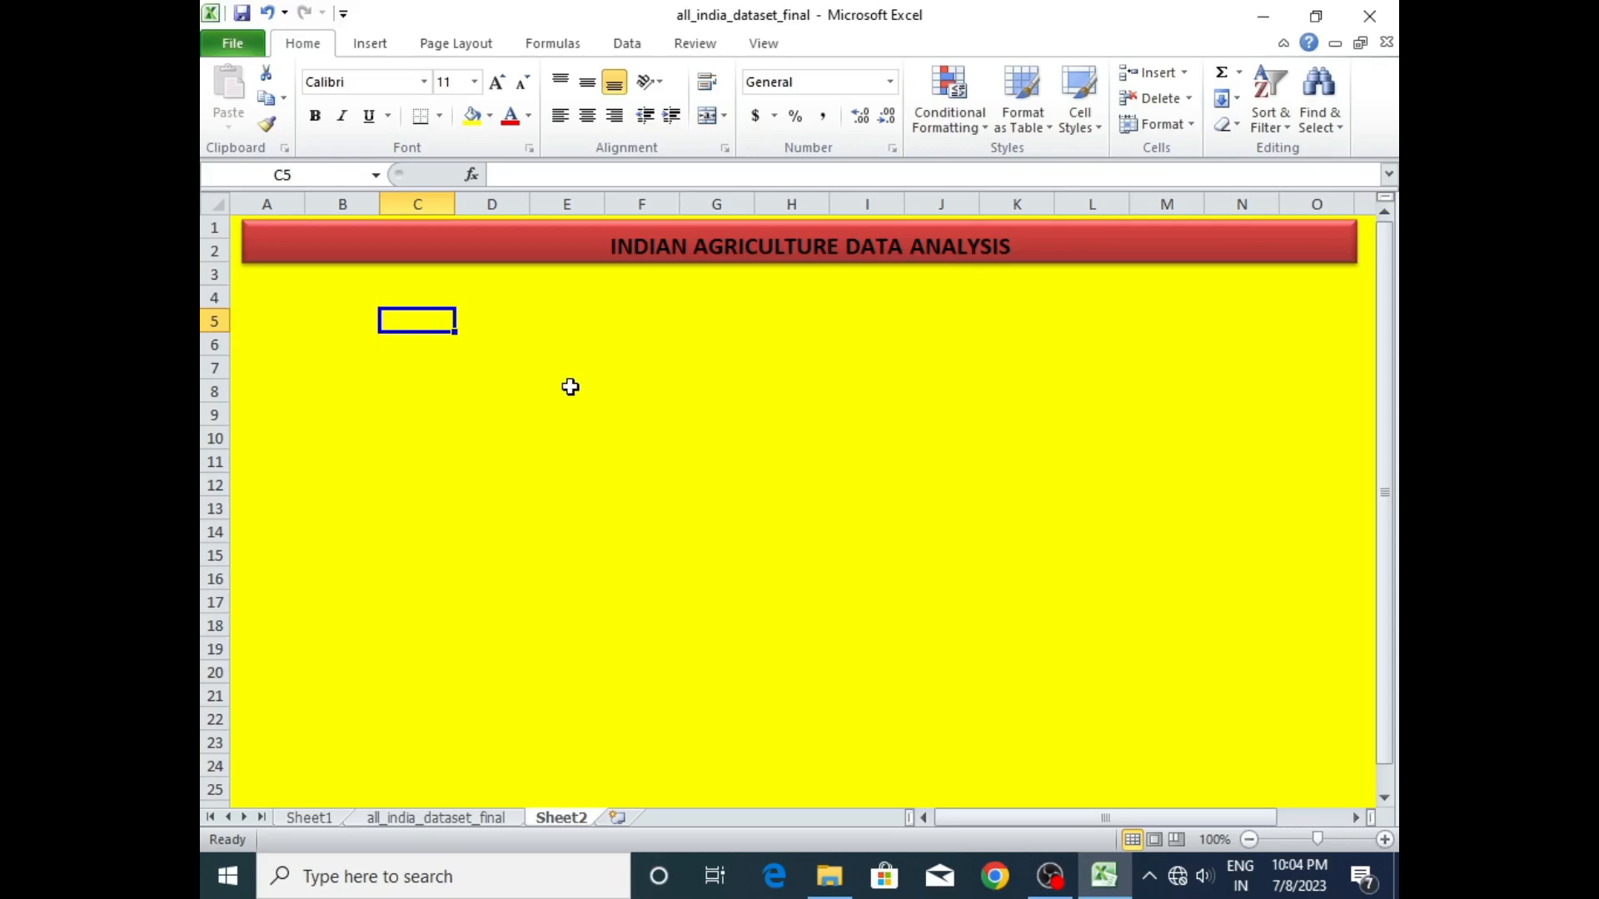
- Enter a formula in B4 that pulls the Grand Total of Sum of production from the PivotTable on Sheet1
click(376, 301)
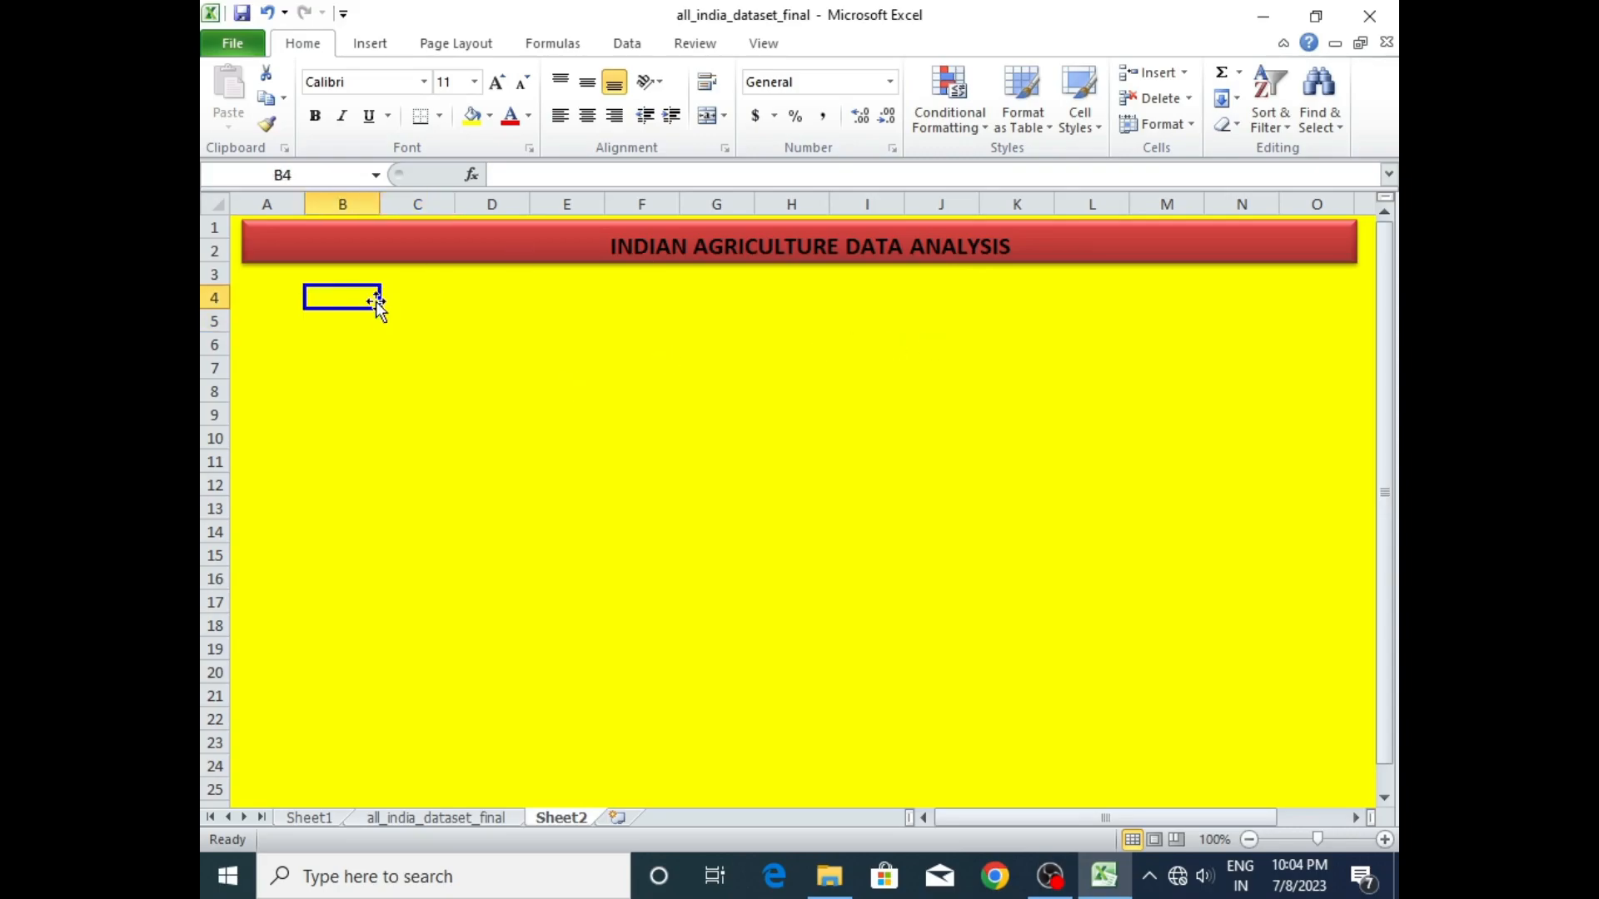
double_click(356, 302)
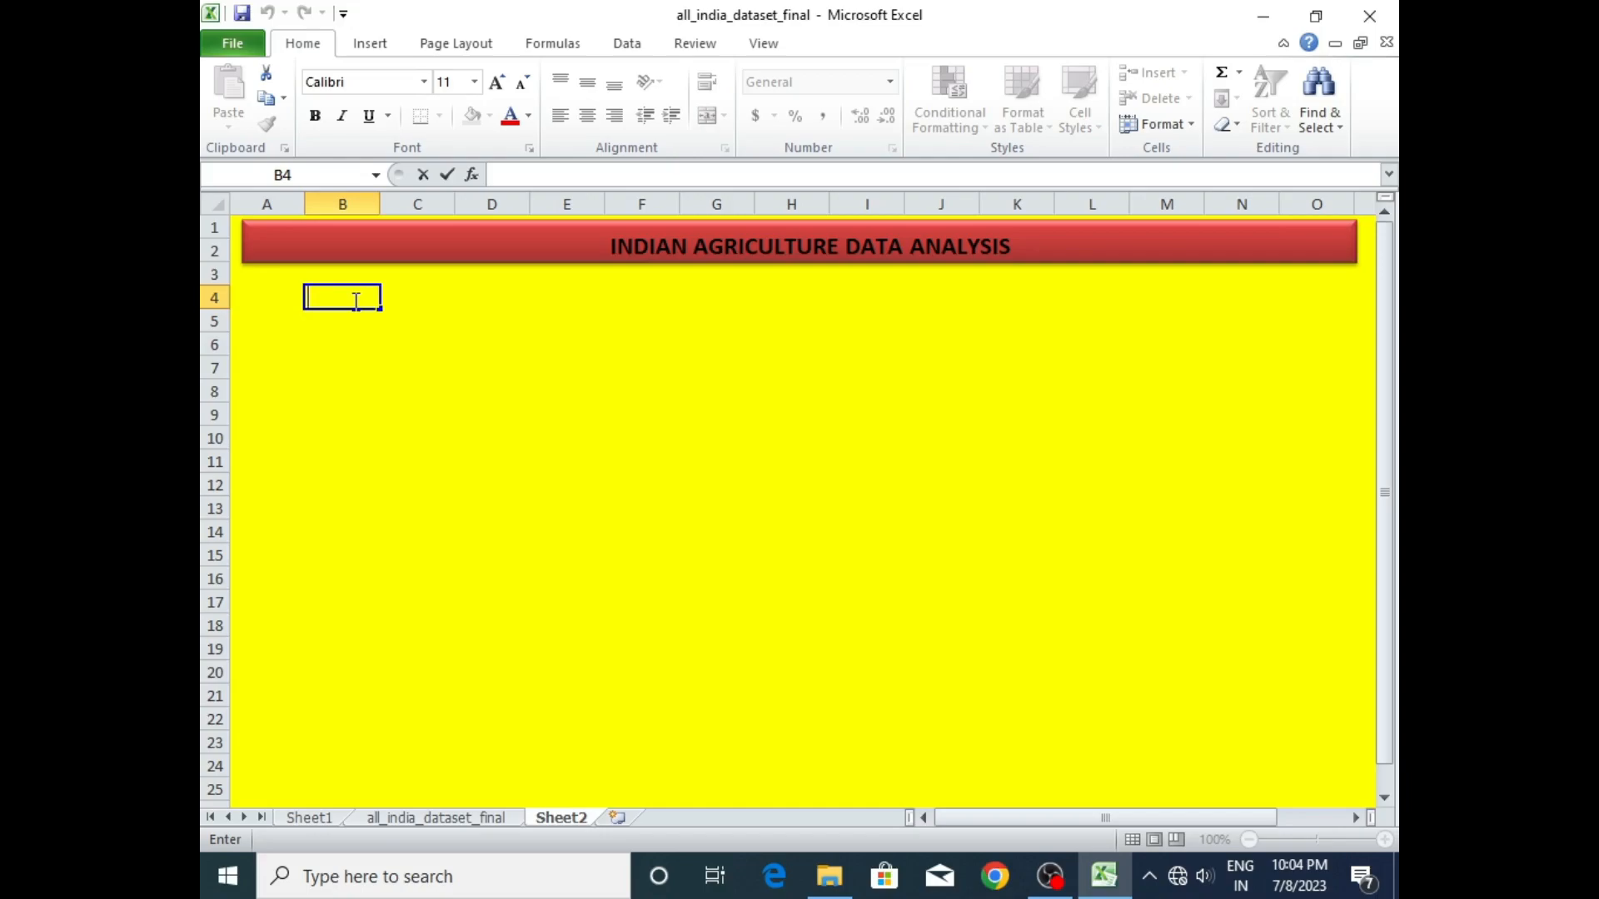
text(=)
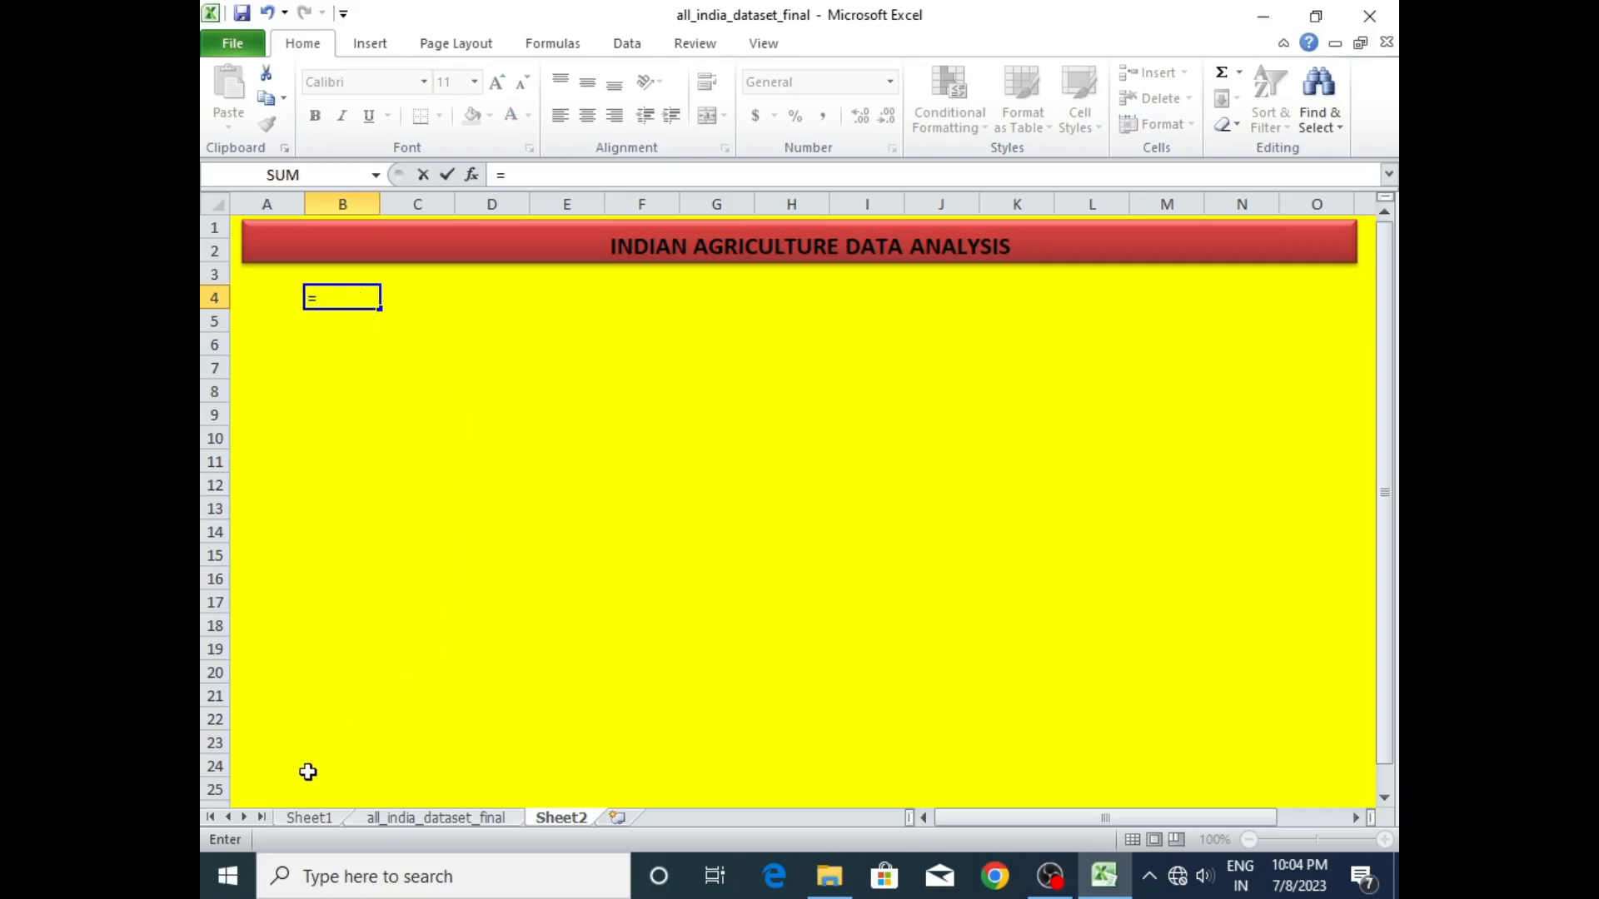
click(309, 818)
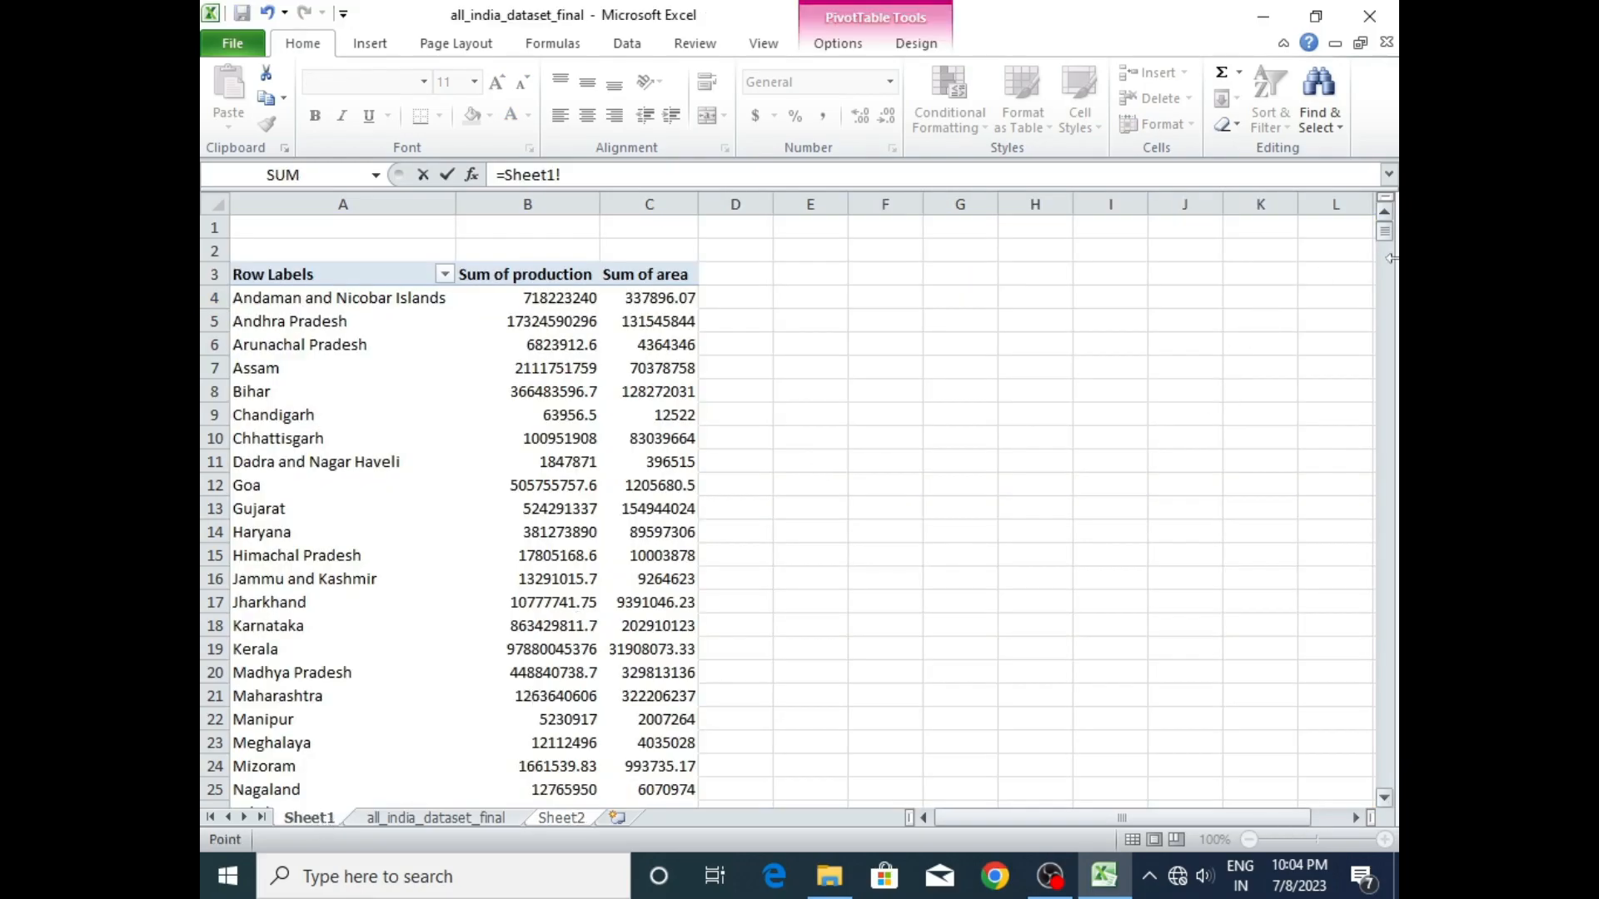
mouse_move(1384, 231)
mouse_down()
mouse_move(1382, 268)
mouse_move(1377, 236)
mouse_up()
click(648, 741)
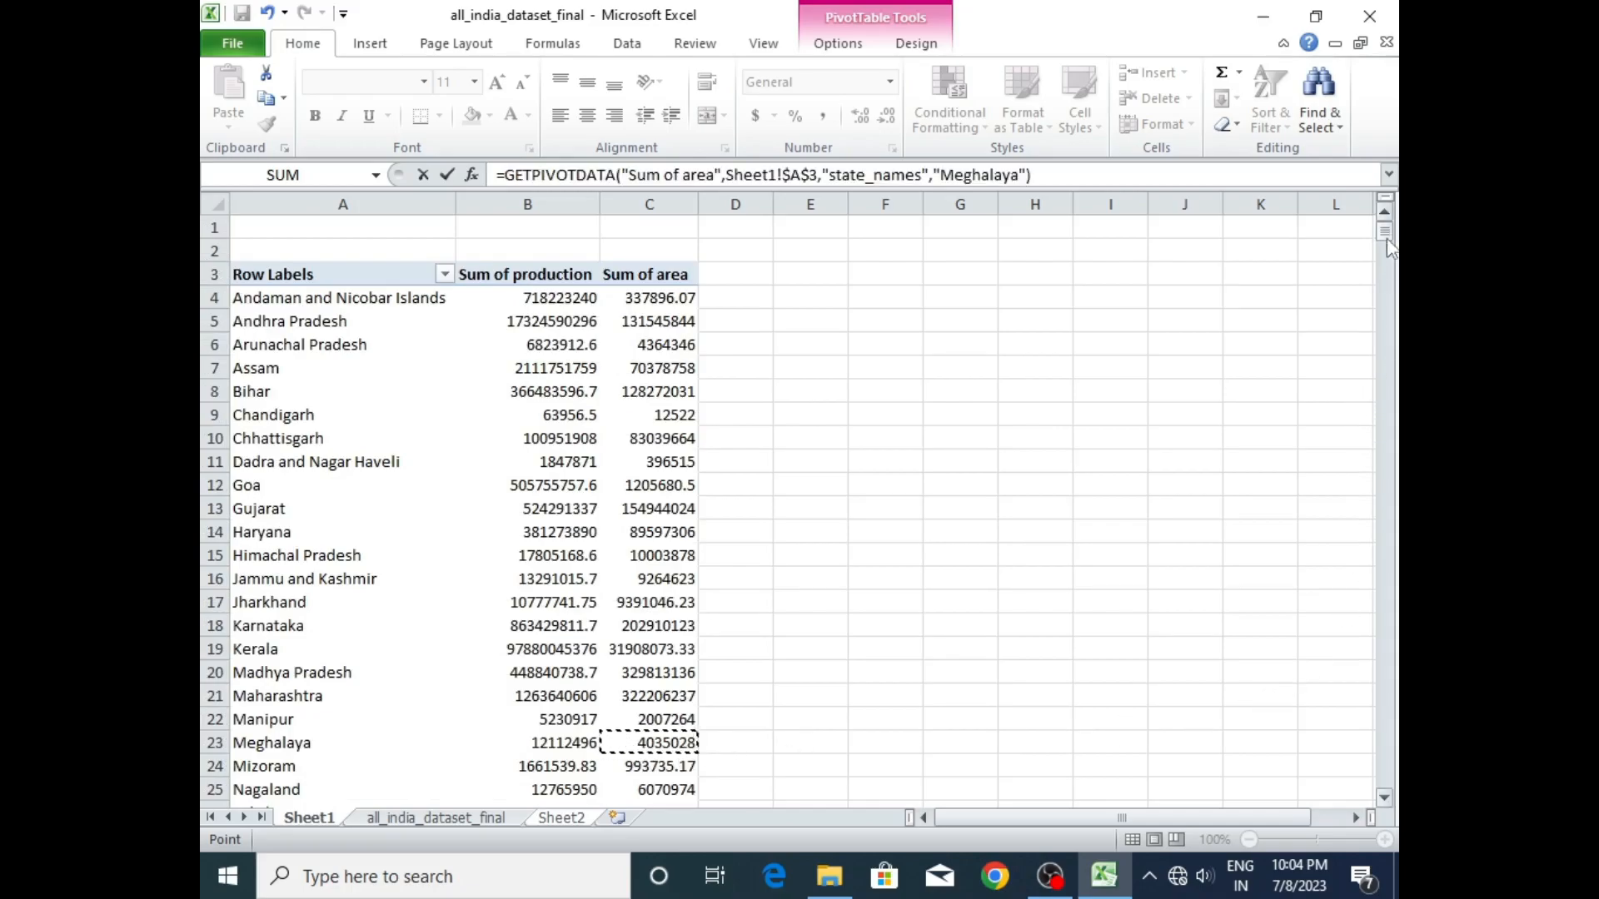
click(1383, 798)
click(1383, 798)
click(1383, 798)
click(1384, 797)
click(1383, 797)
click(1384, 798)
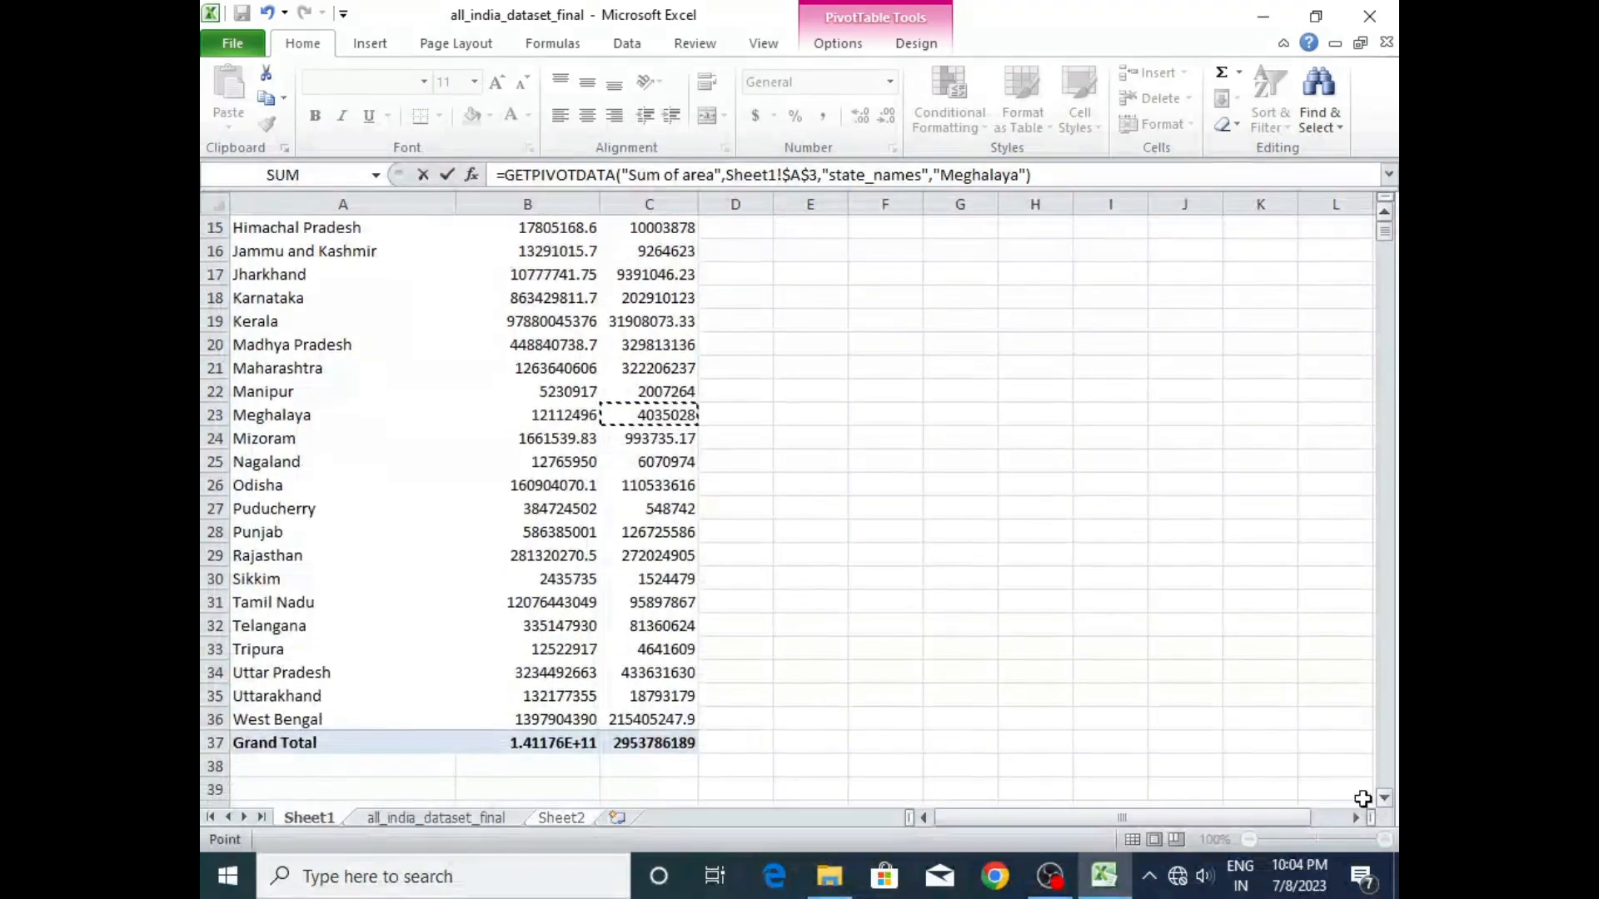
click(561, 745)
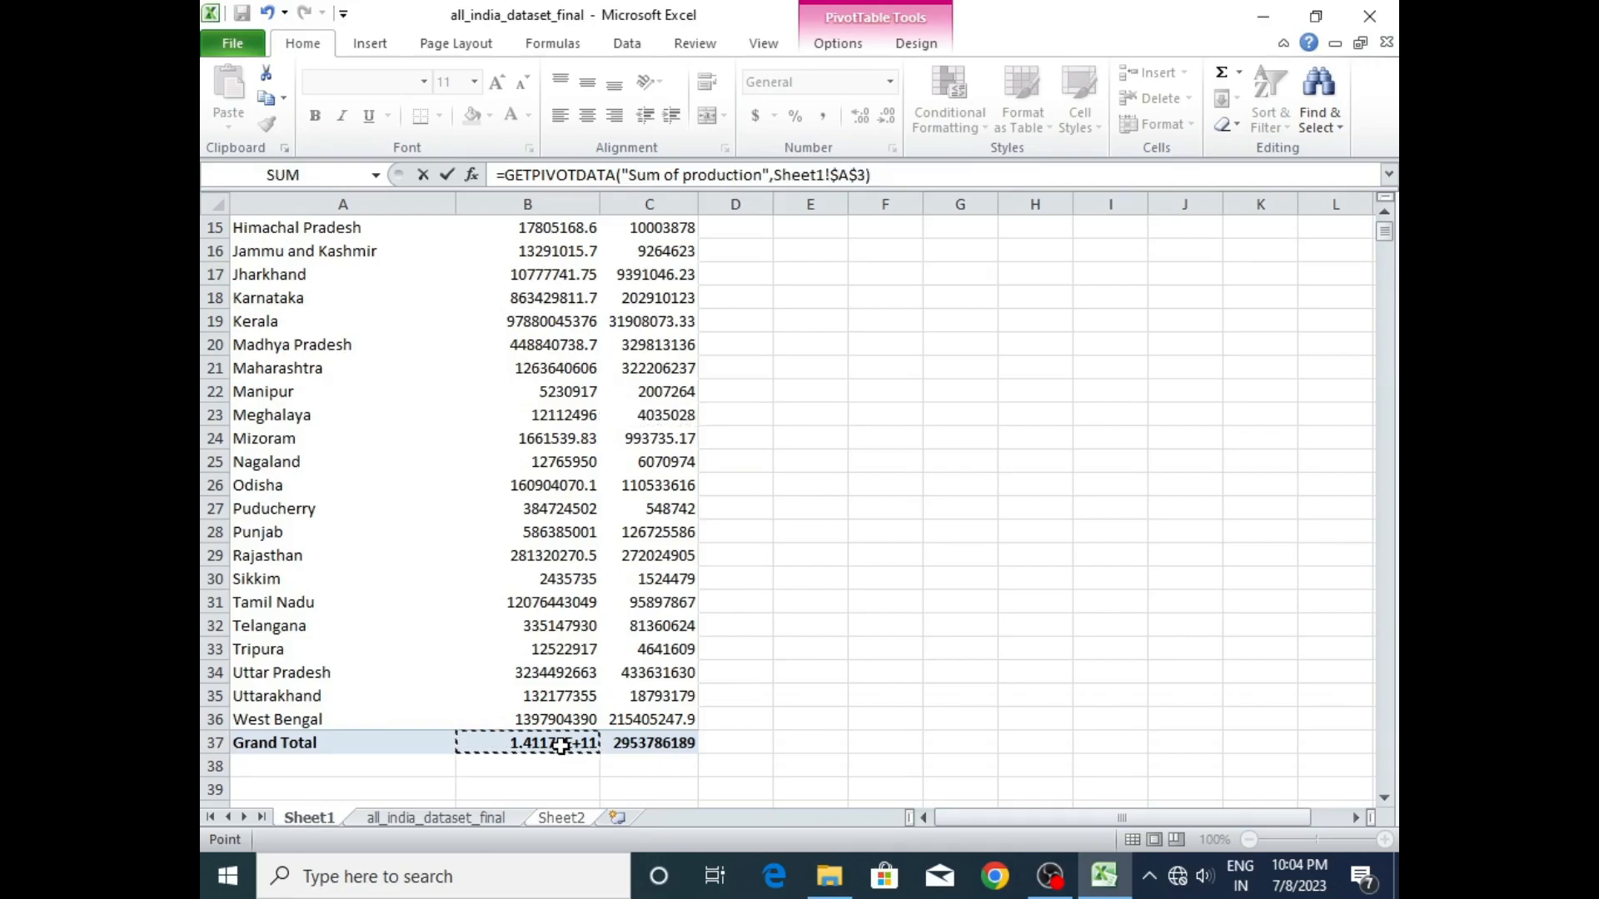
key(Return)
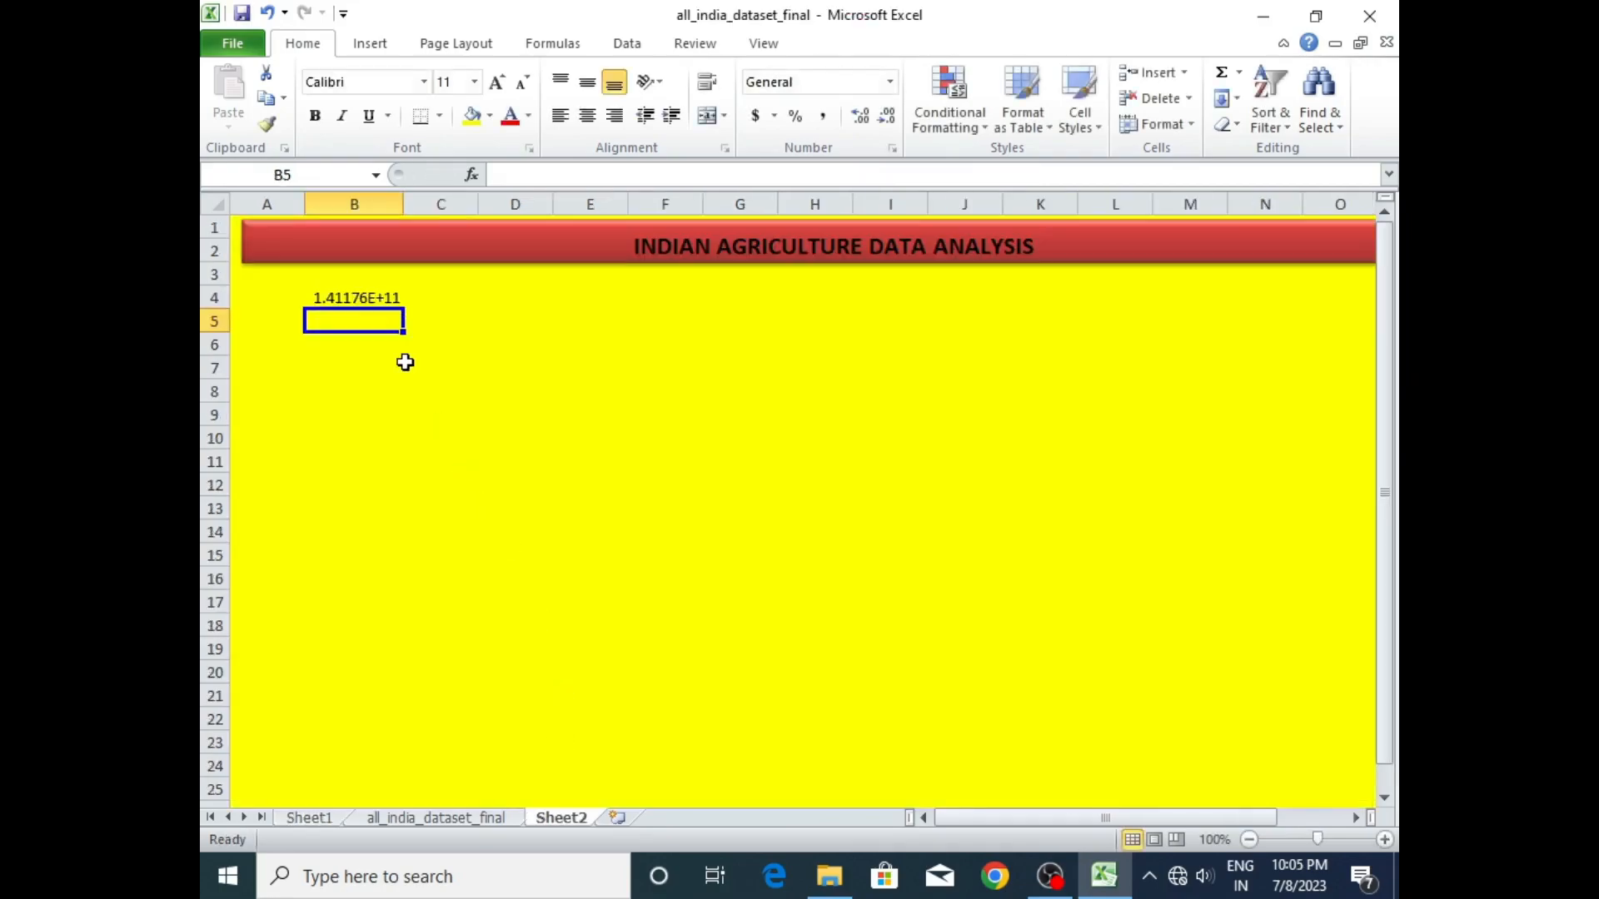
click(370, 297)
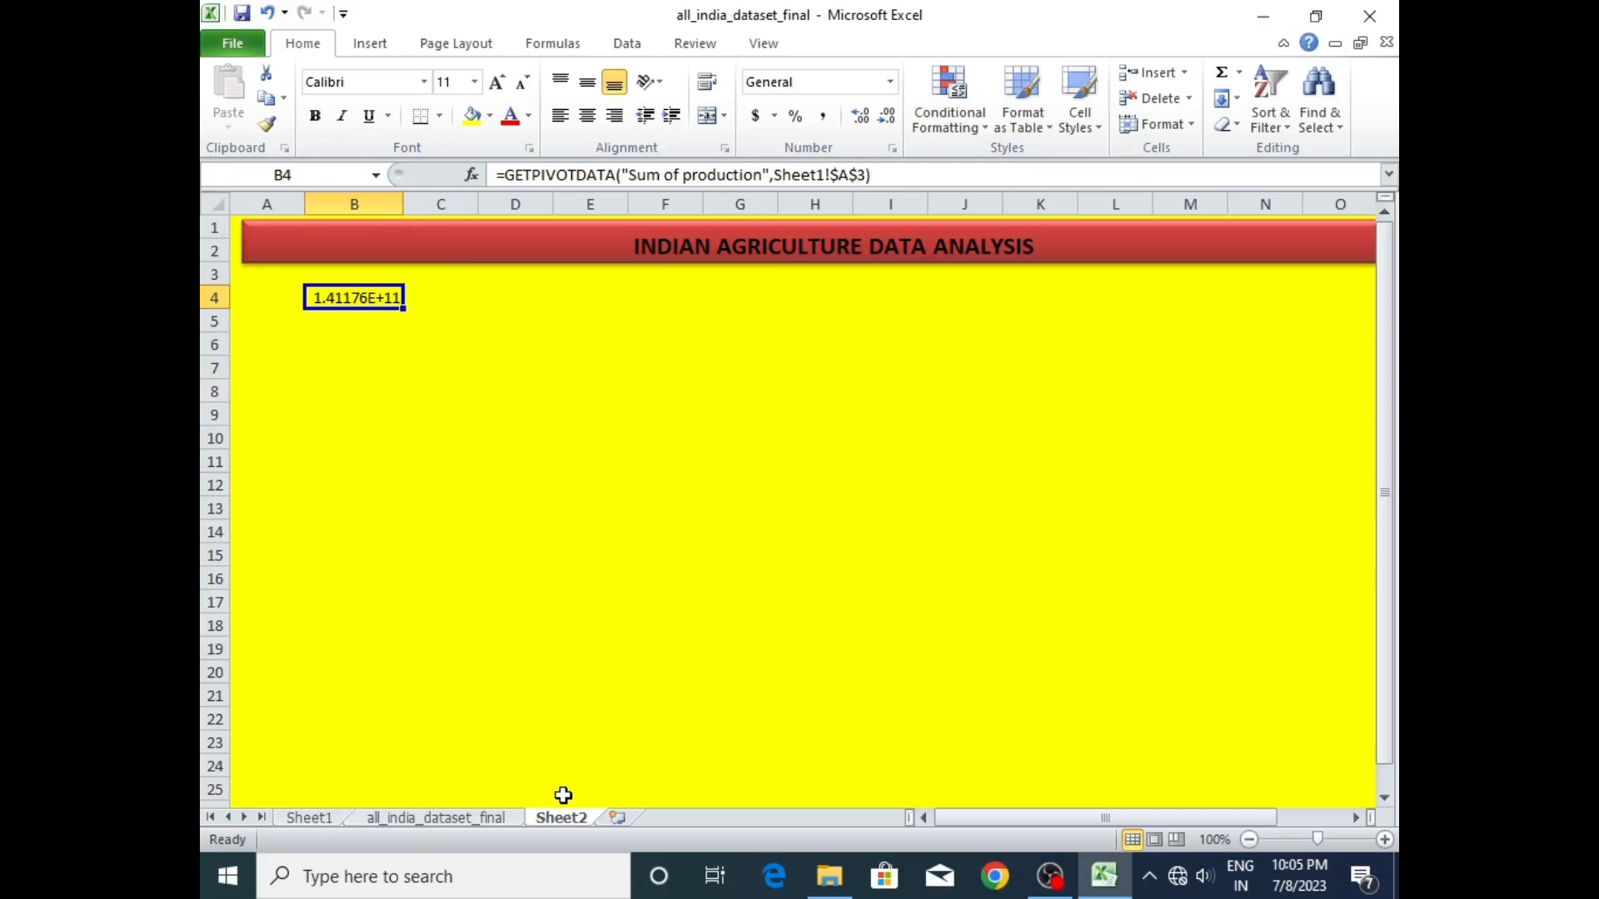
- Enter a formula in B6 of Sheet2 that pulls the Grand Total of Sum of area from the PivotTable on Sheet1
click(312, 819)
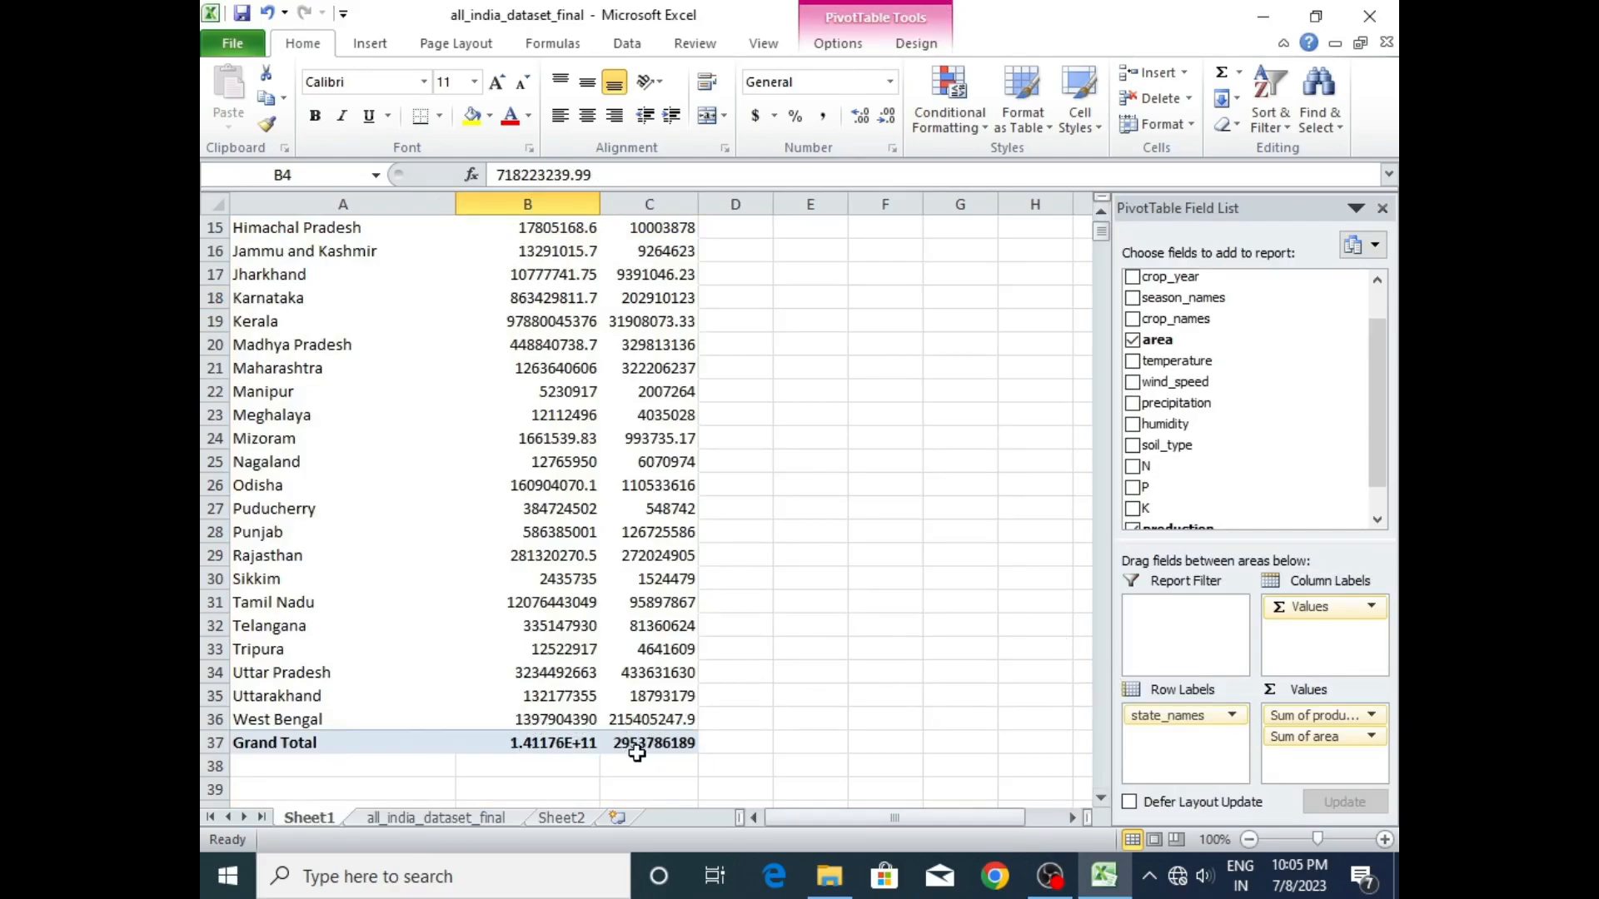
click(558, 819)
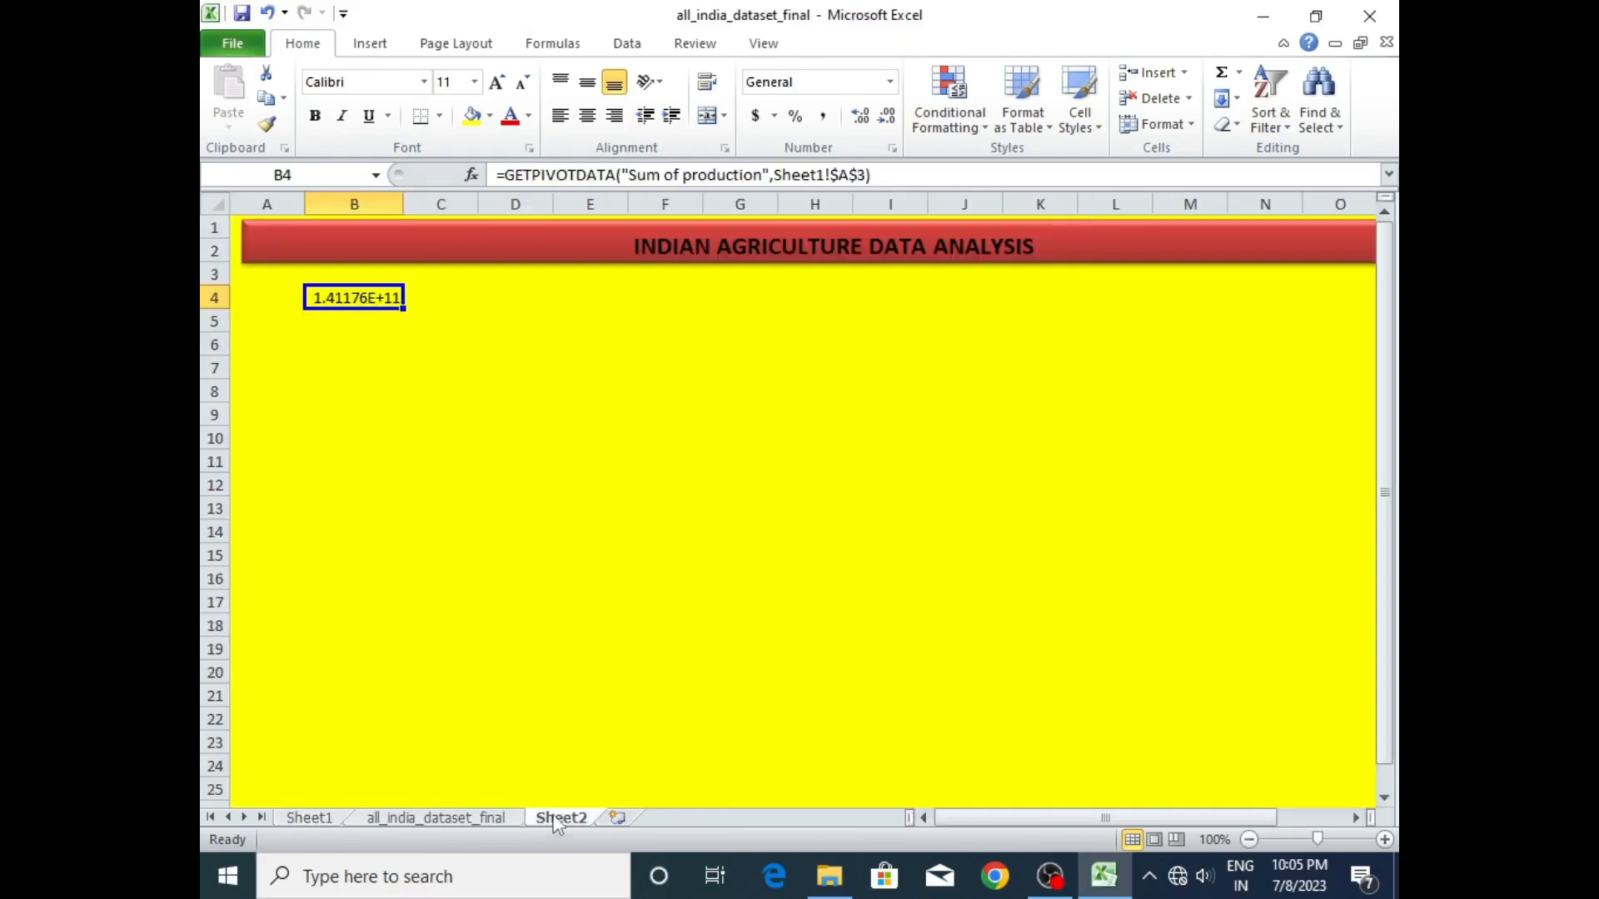
click(323, 355)
double_click(325, 345)
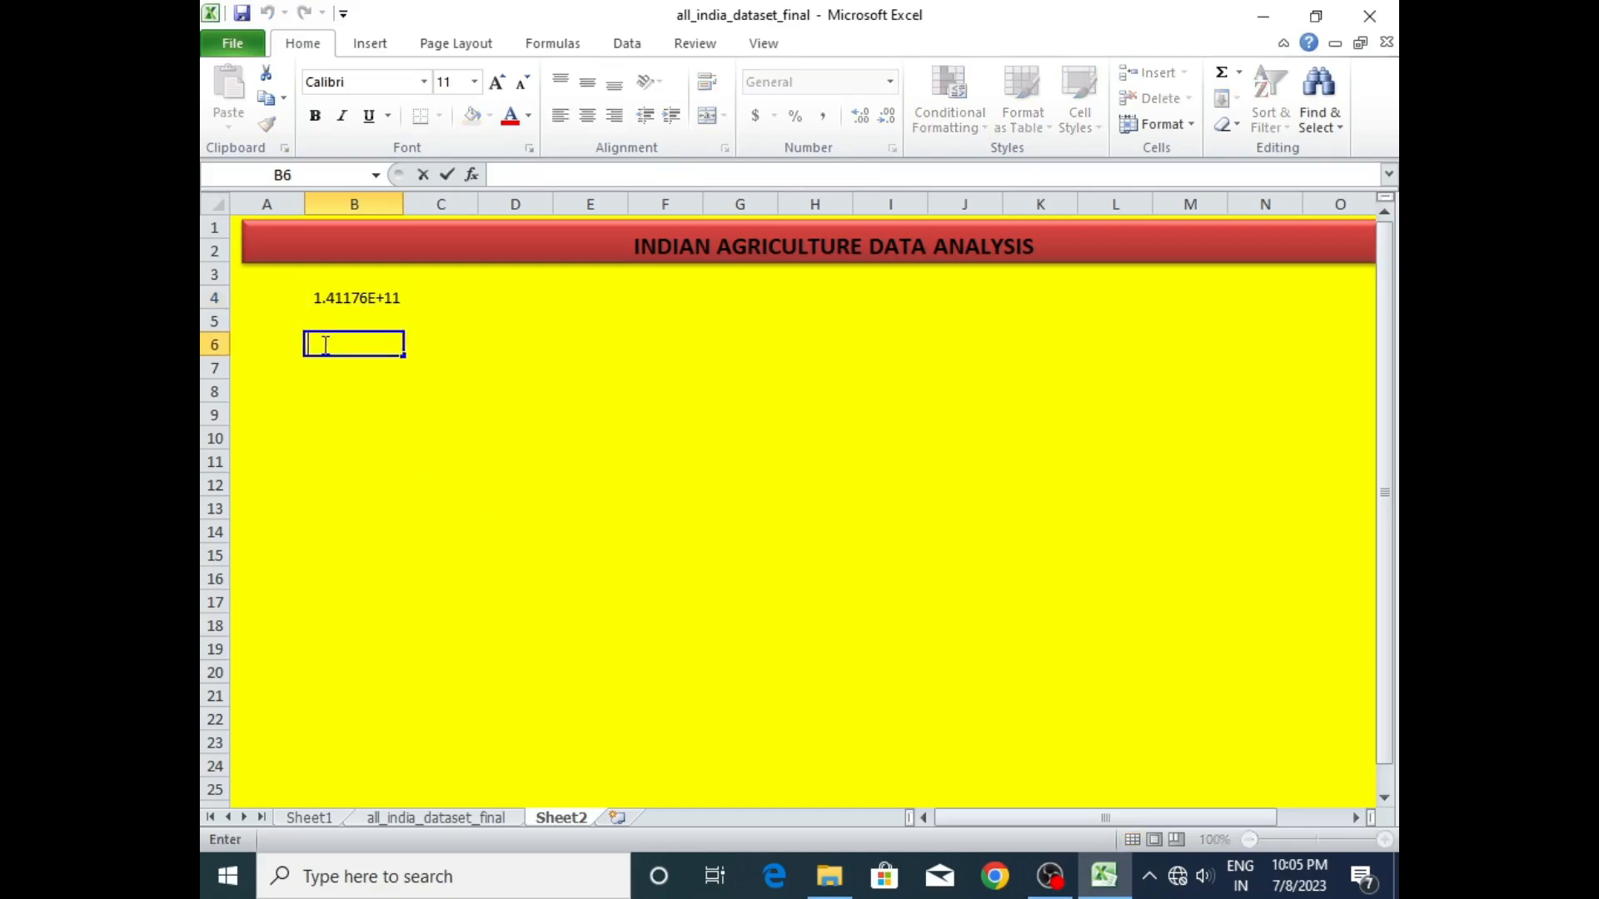
click(323, 820)
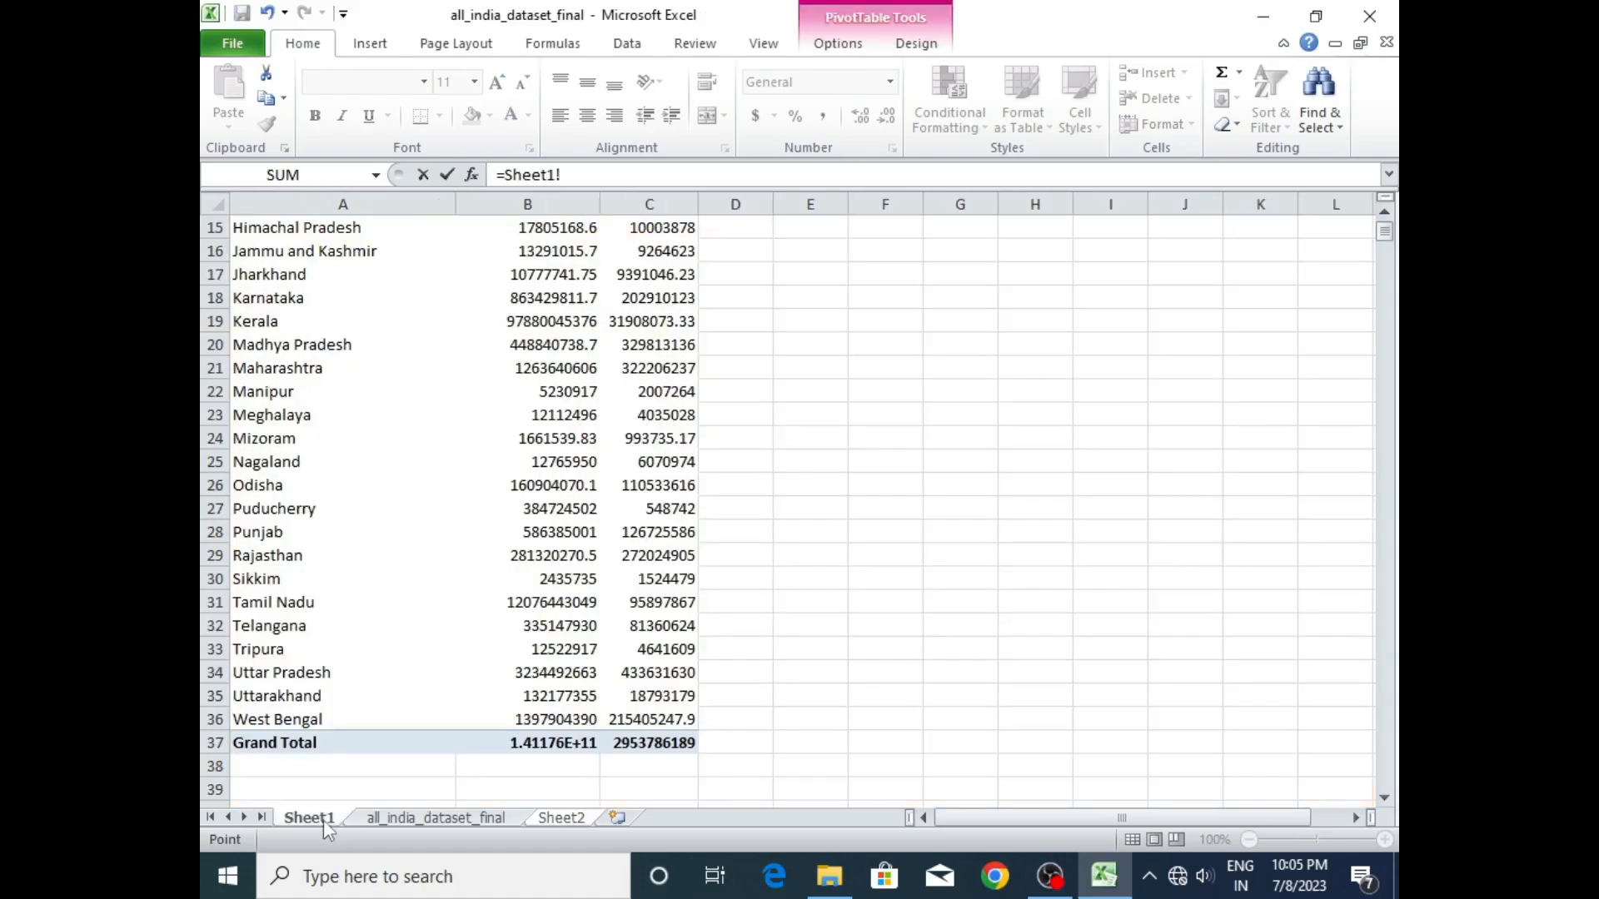
click(658, 745)
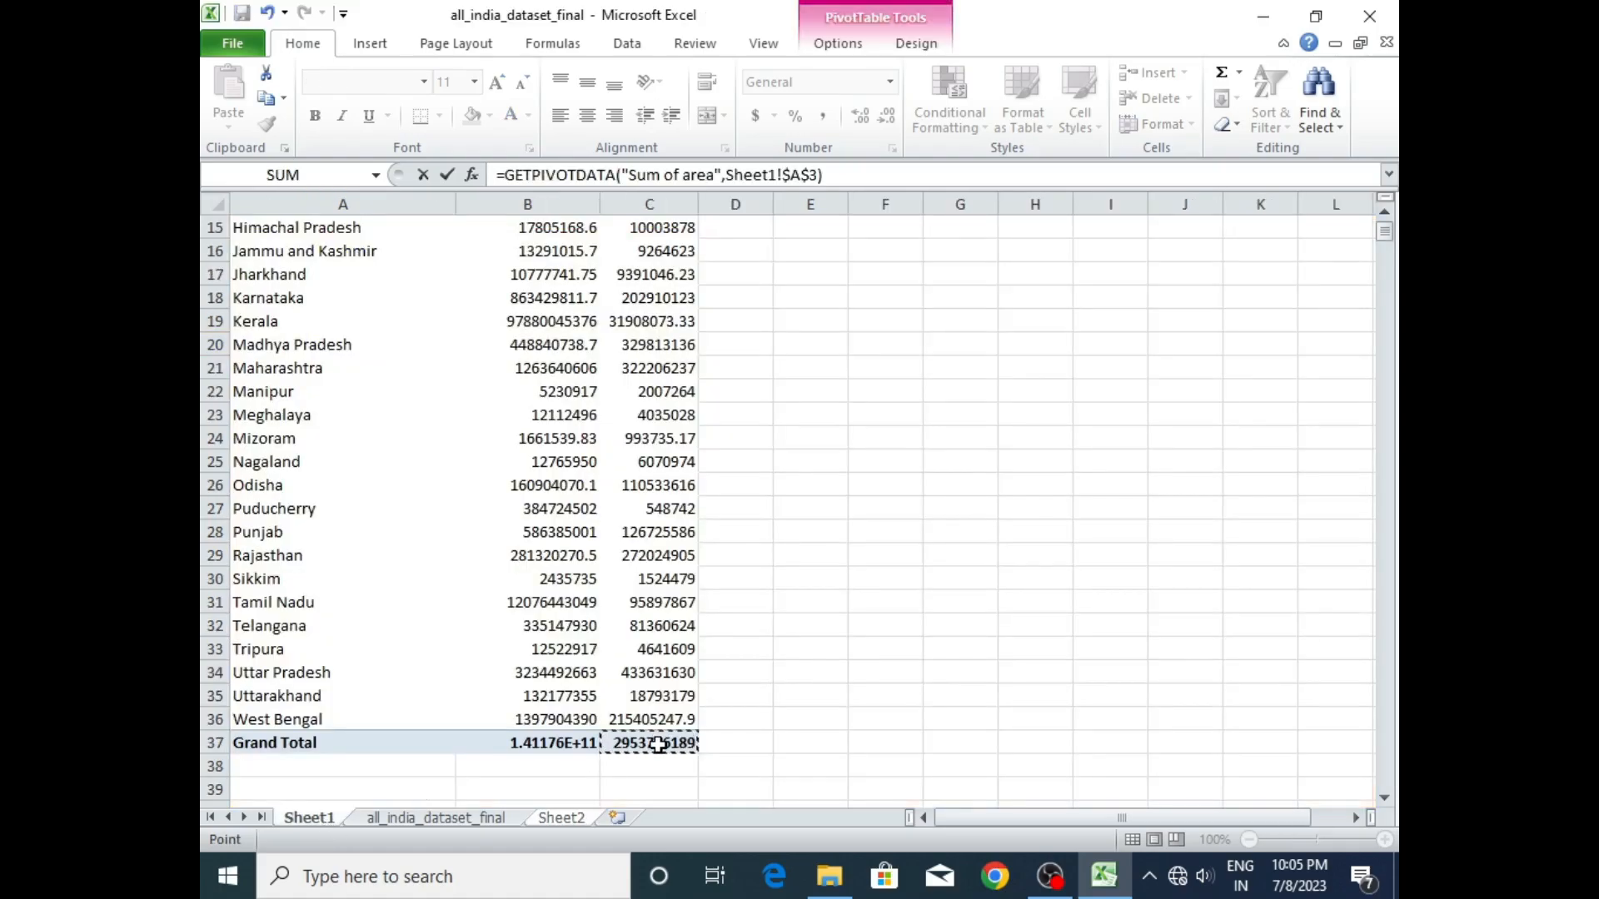
key(Return)
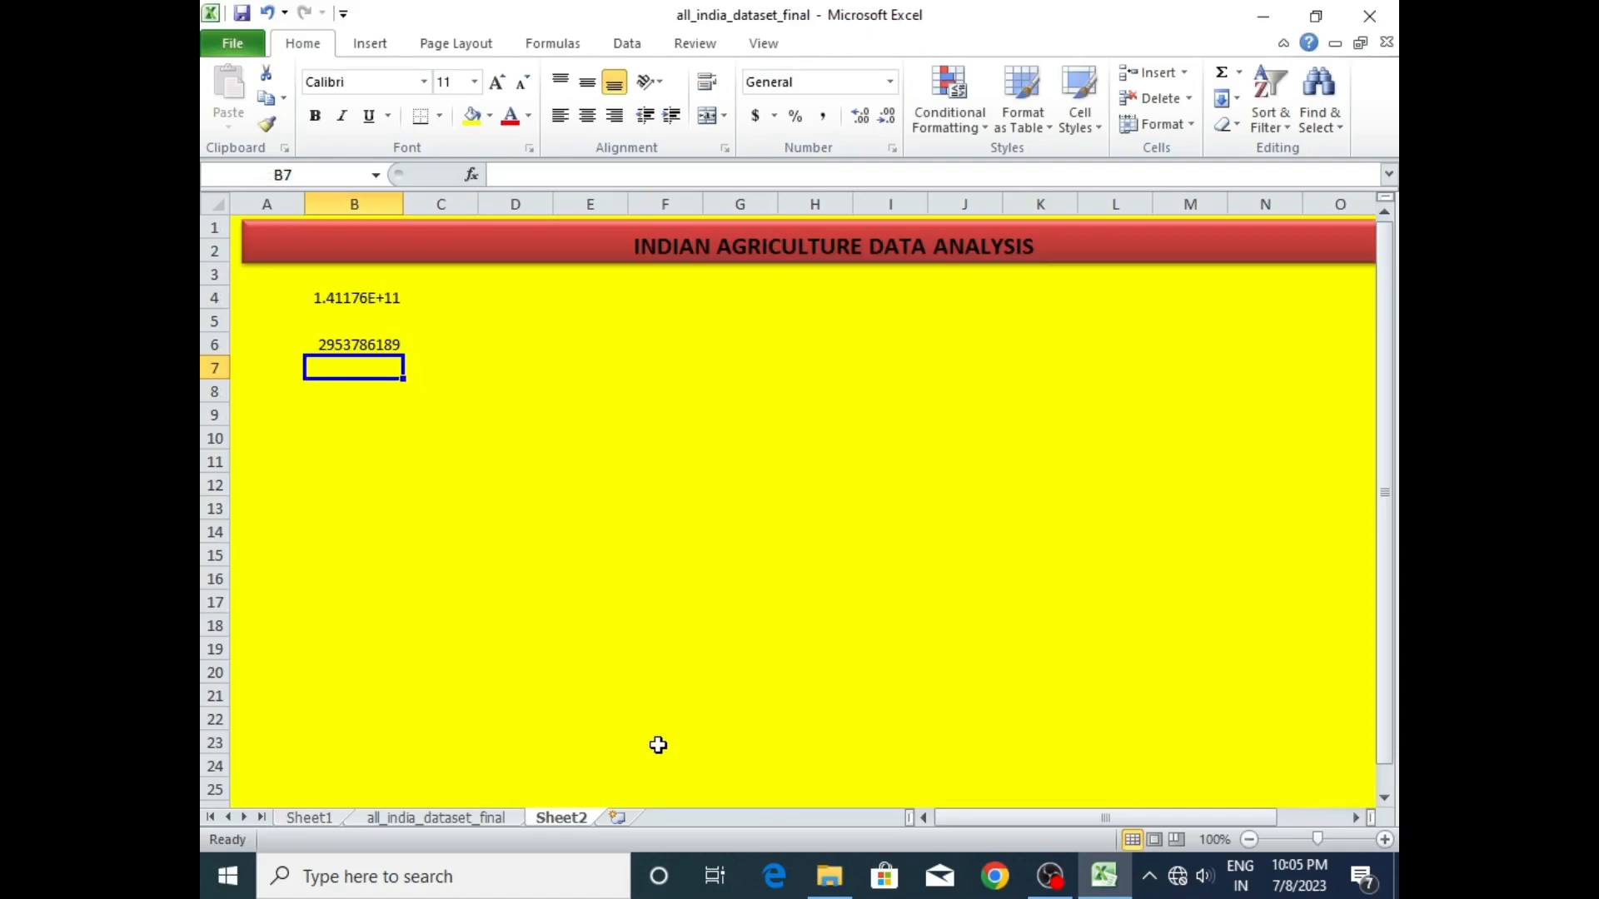
- Move the area total from B6 to D5 and the production total from B4 to B5
click(369, 345)
mouse_move(364, 351)
mouse_down()
mouse_move(517, 311)
mouse_move(369, 349)
mouse_up()
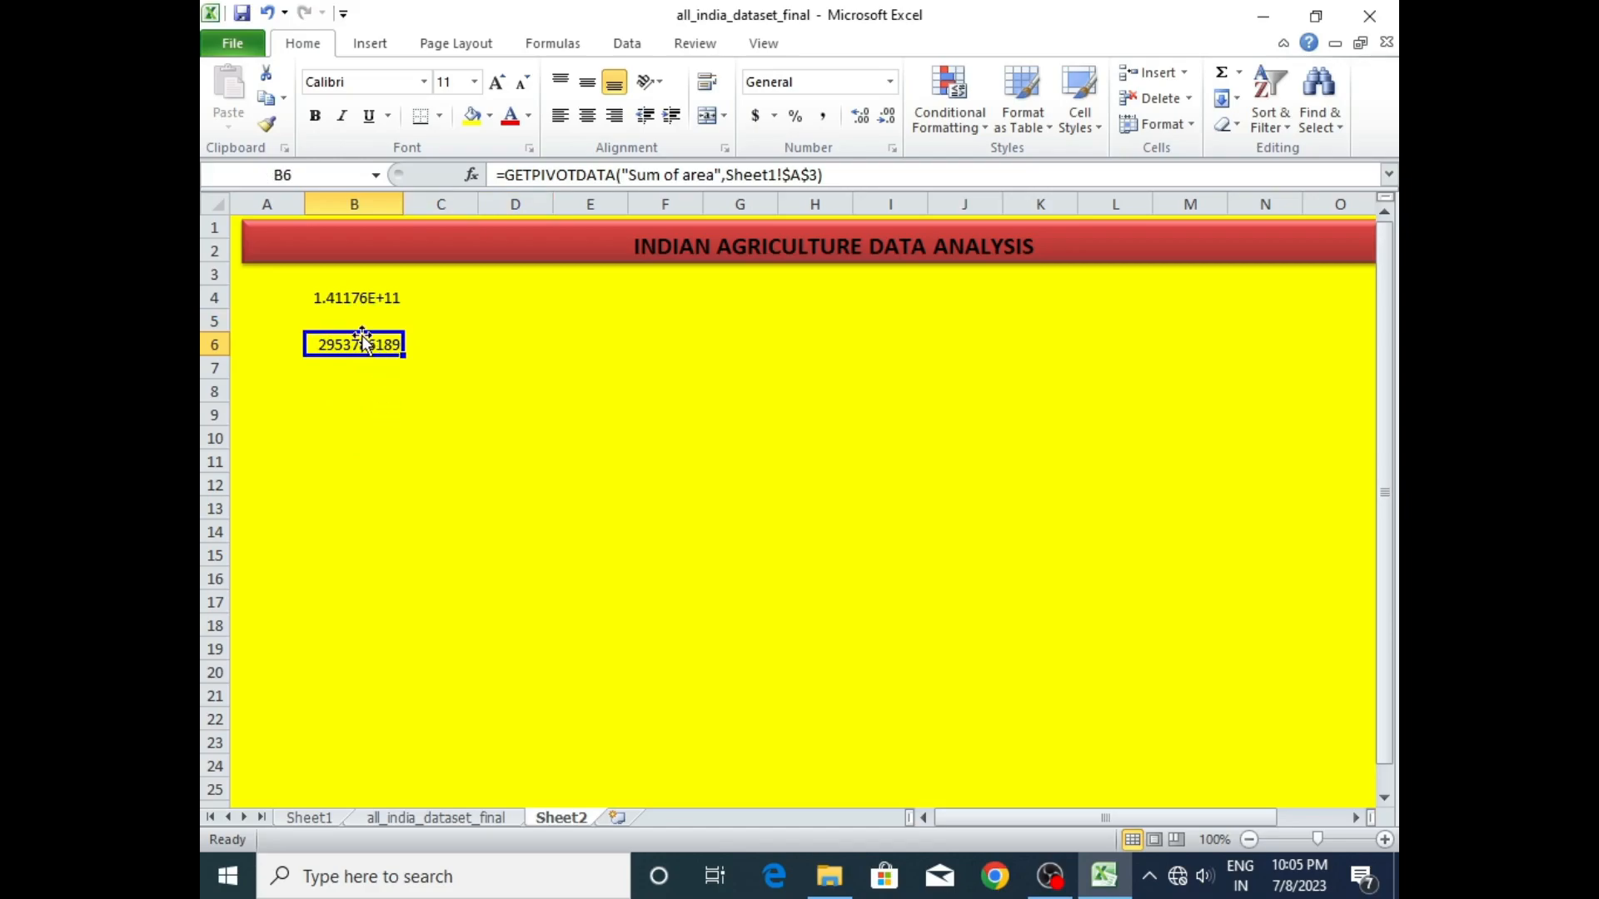
drag(363, 342, 498, 329)
click(369, 296)
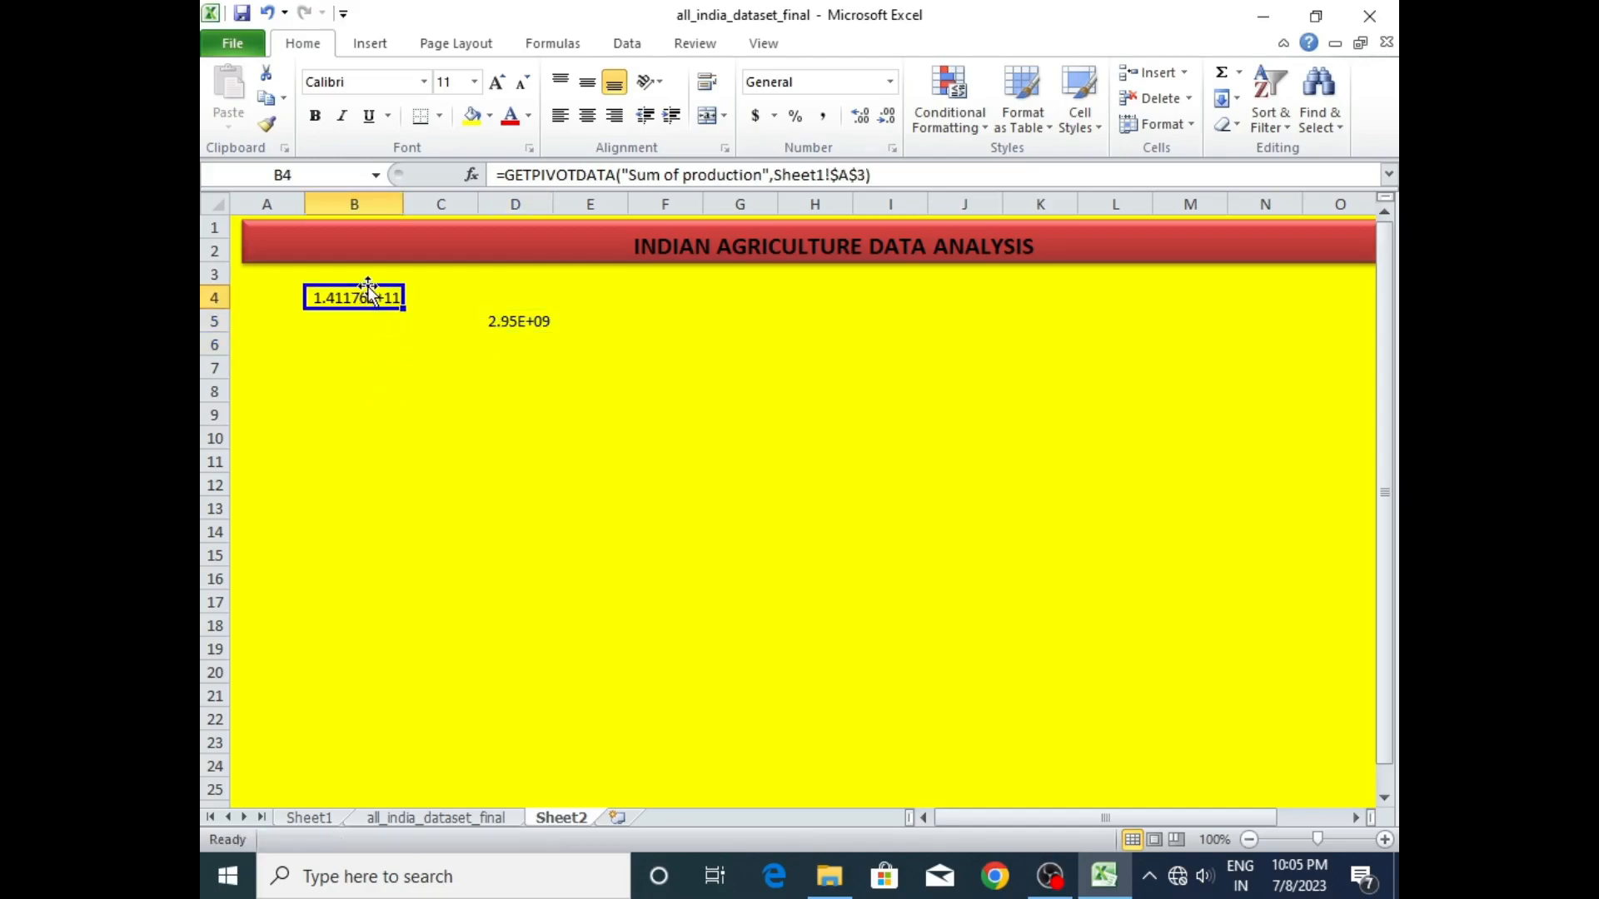
drag(371, 297, 361, 321)
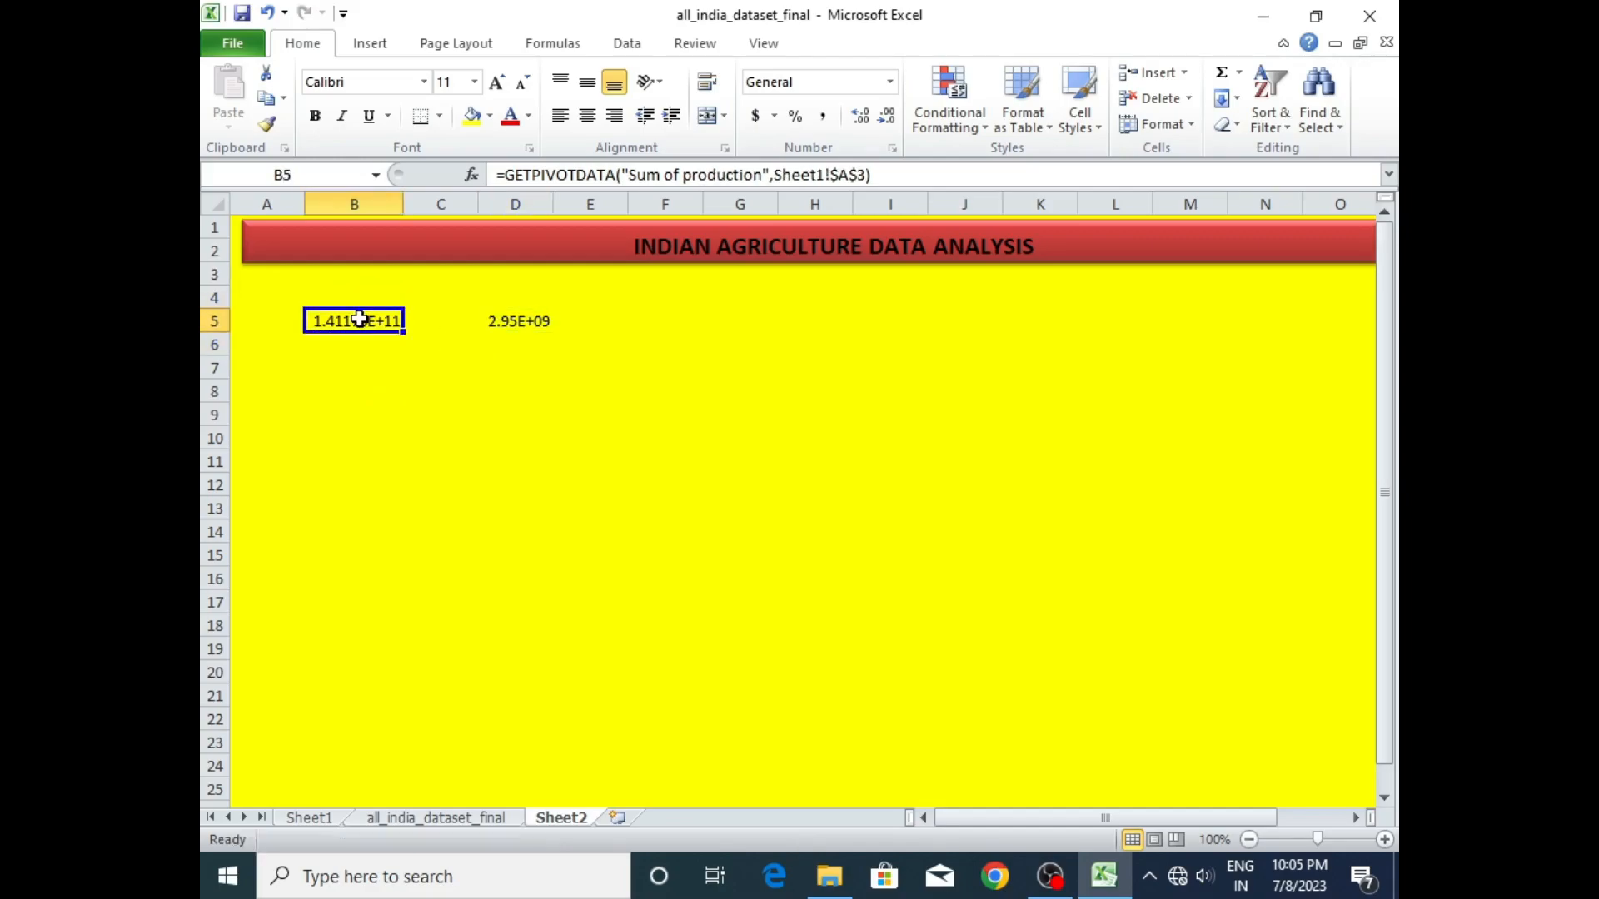
click(516, 315)
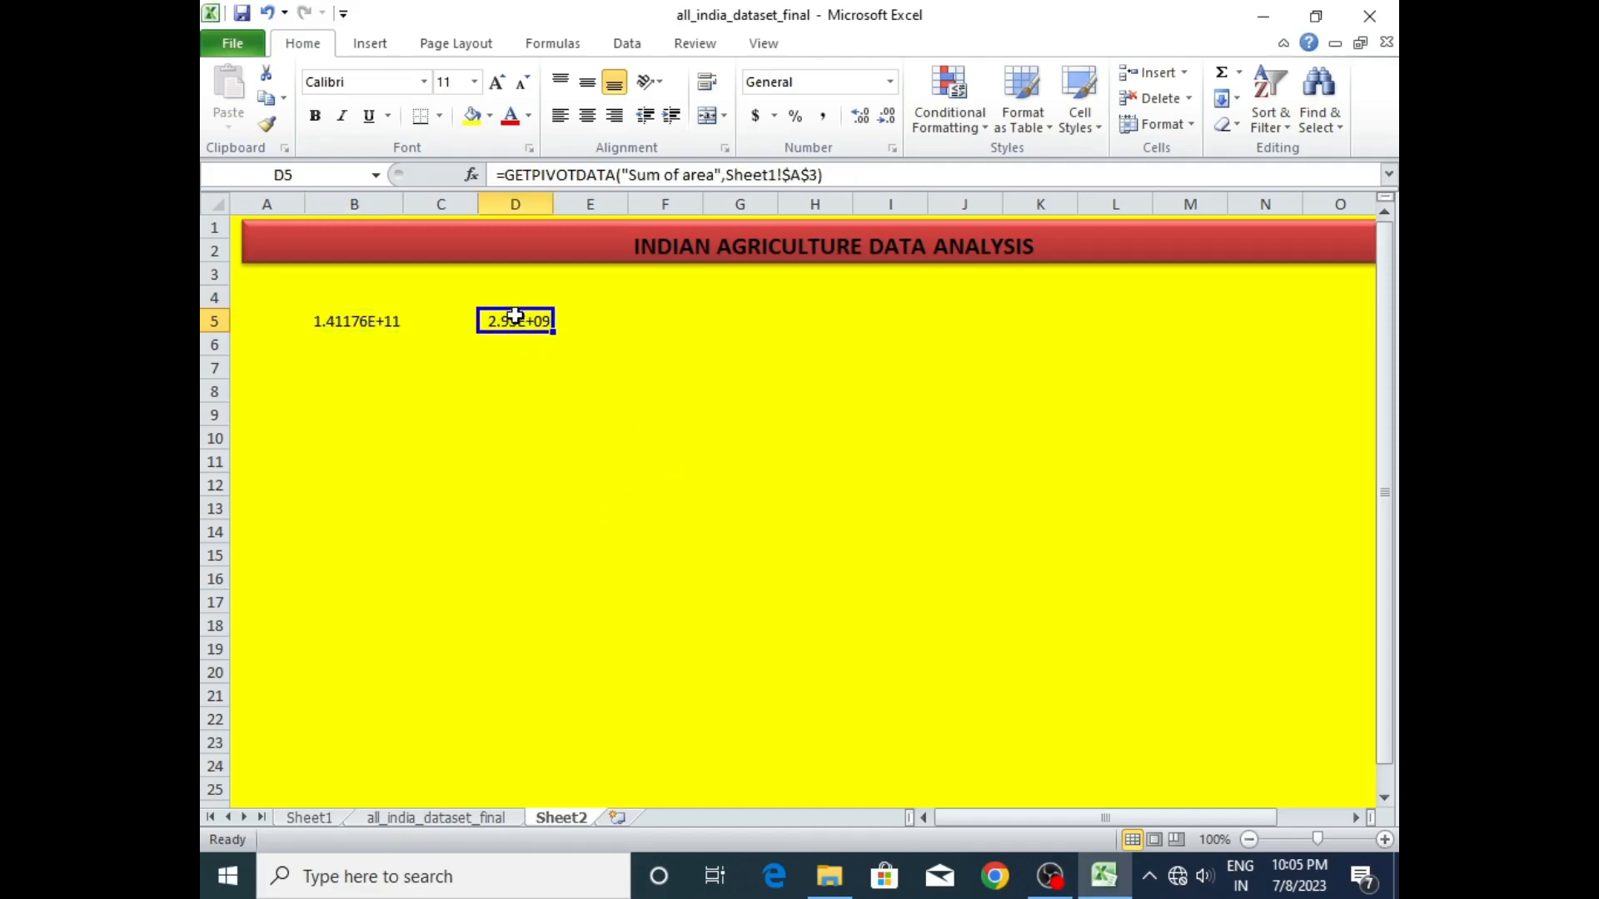
- Insert a small empty text box in column F across rows 6 and 7
click(648, 325)
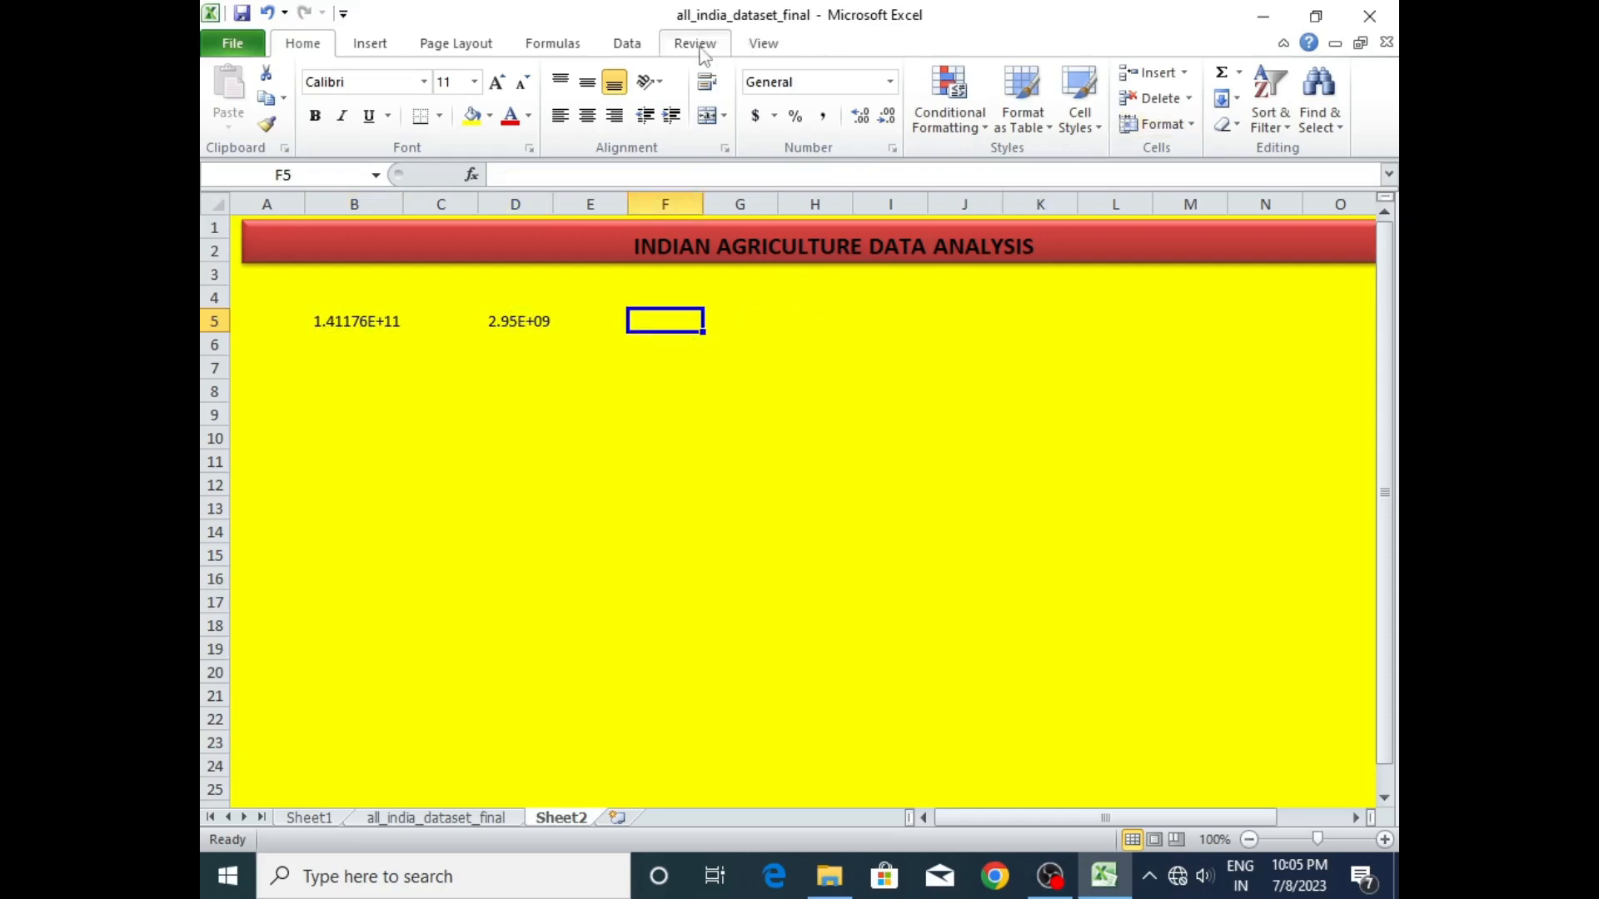
click(369, 43)
click(1049, 95)
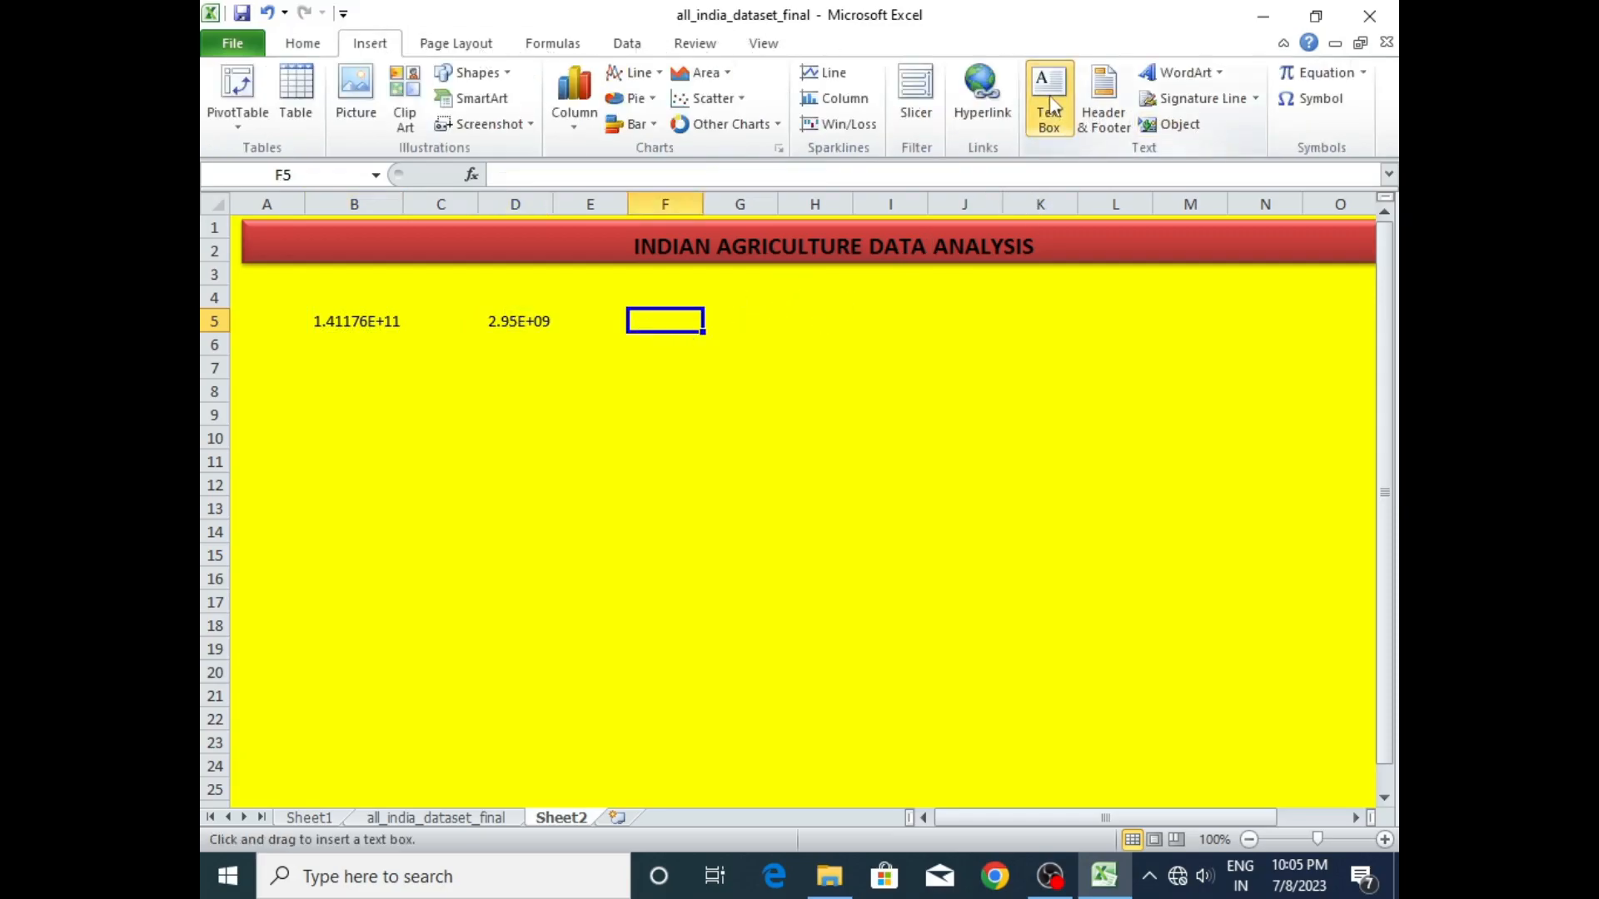
click(629, 343)
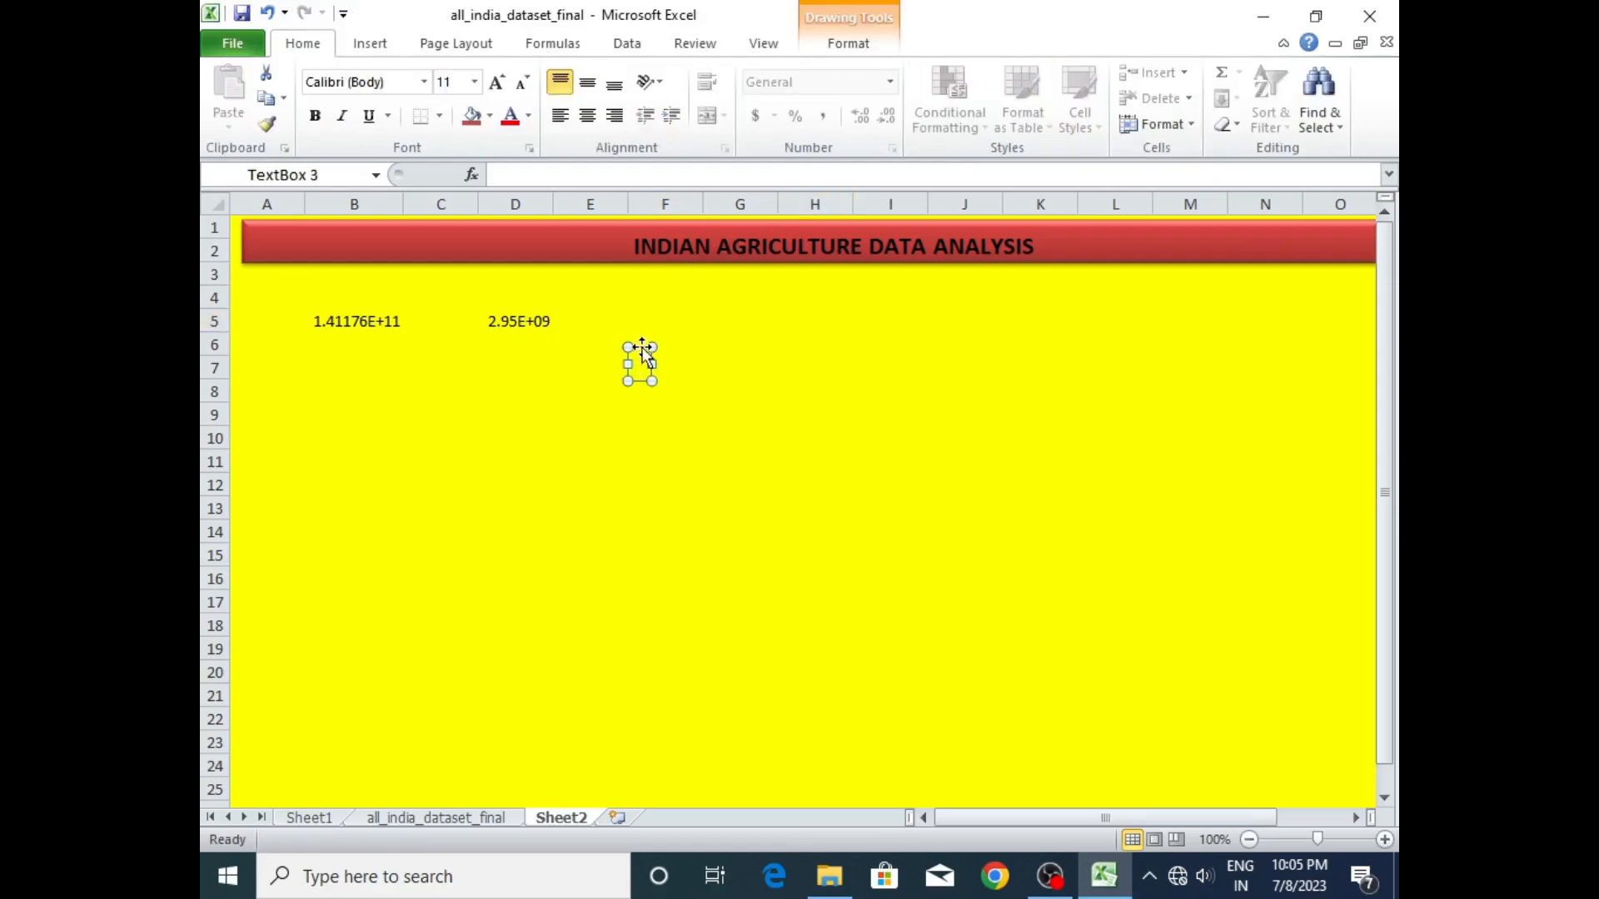
- Try to link the text box to the Sum of production Grand Total in the PivotTable on Sheet1
click(633, 173)
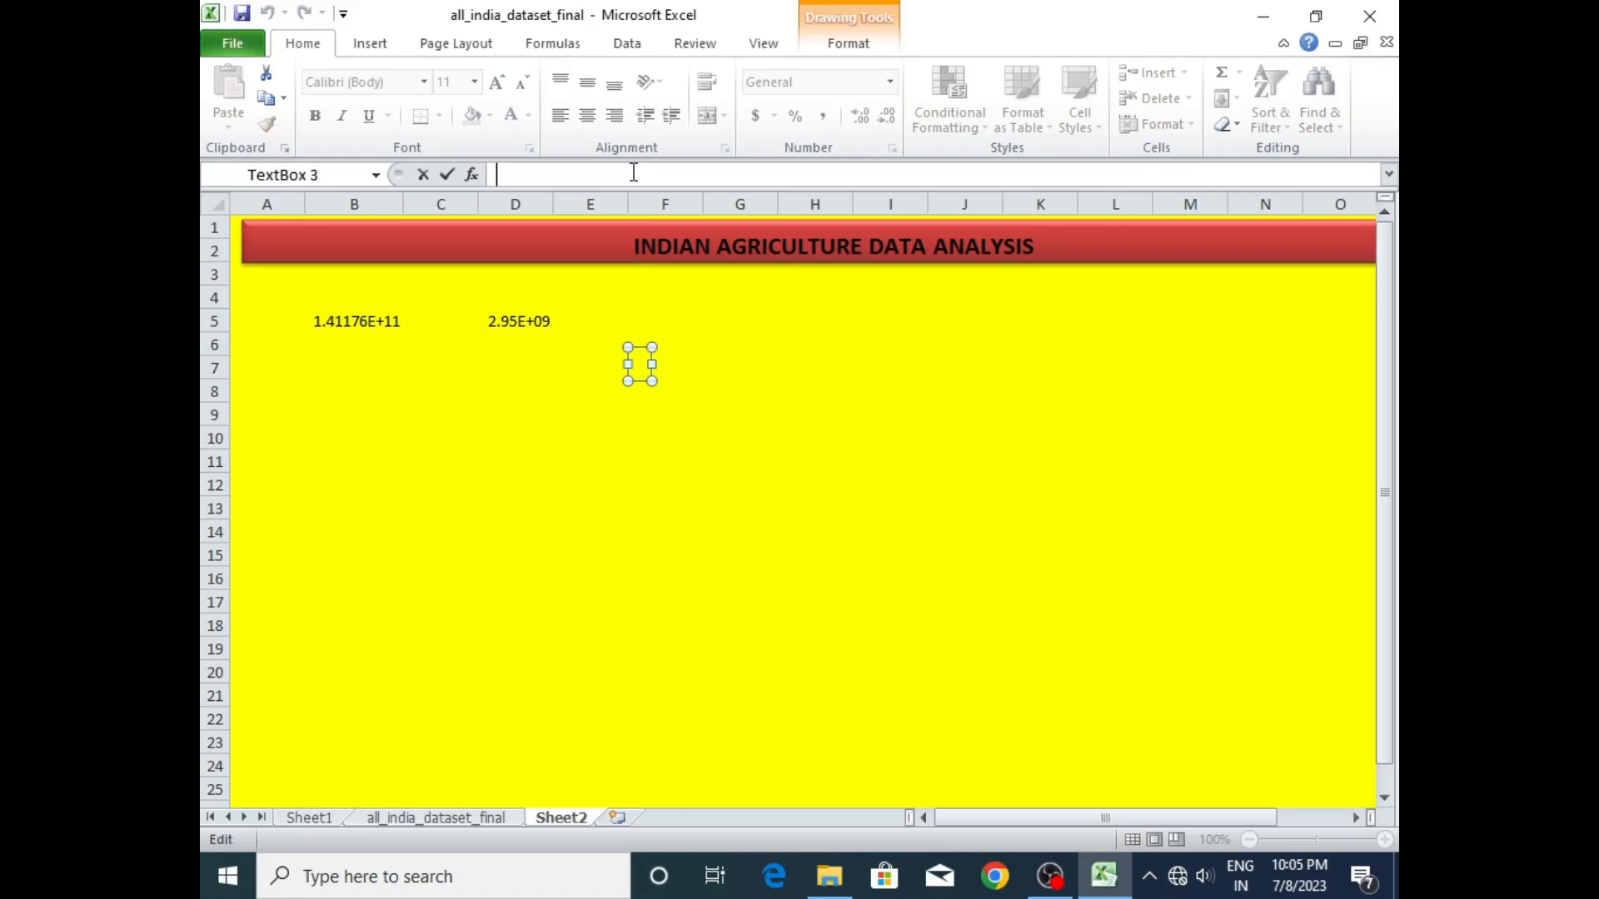
text(=)
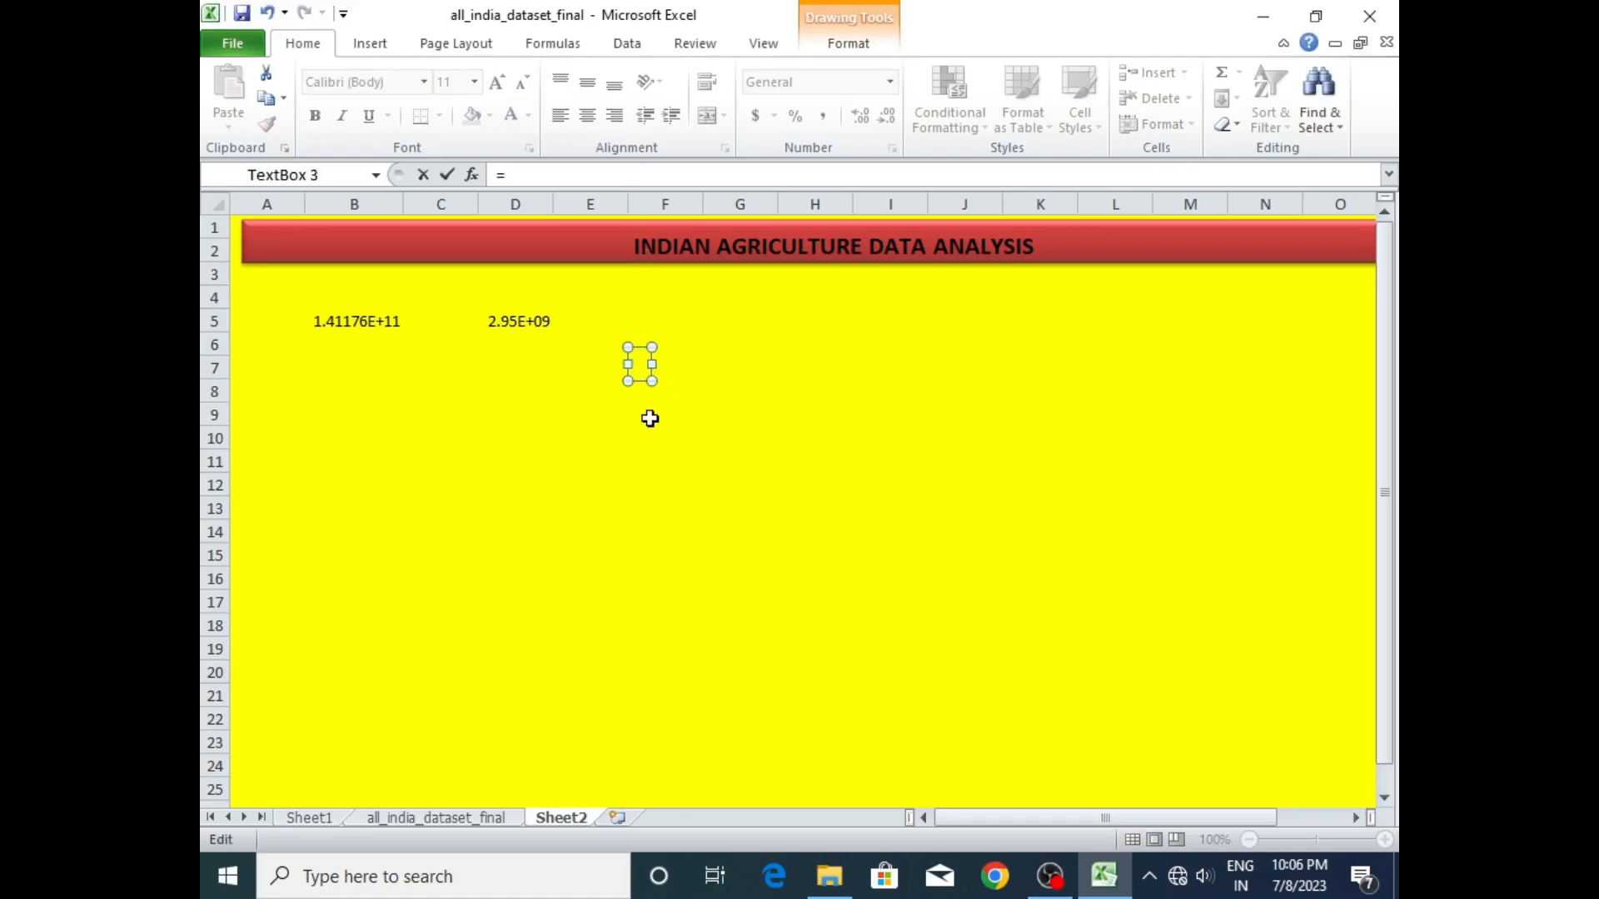
click(322, 820)
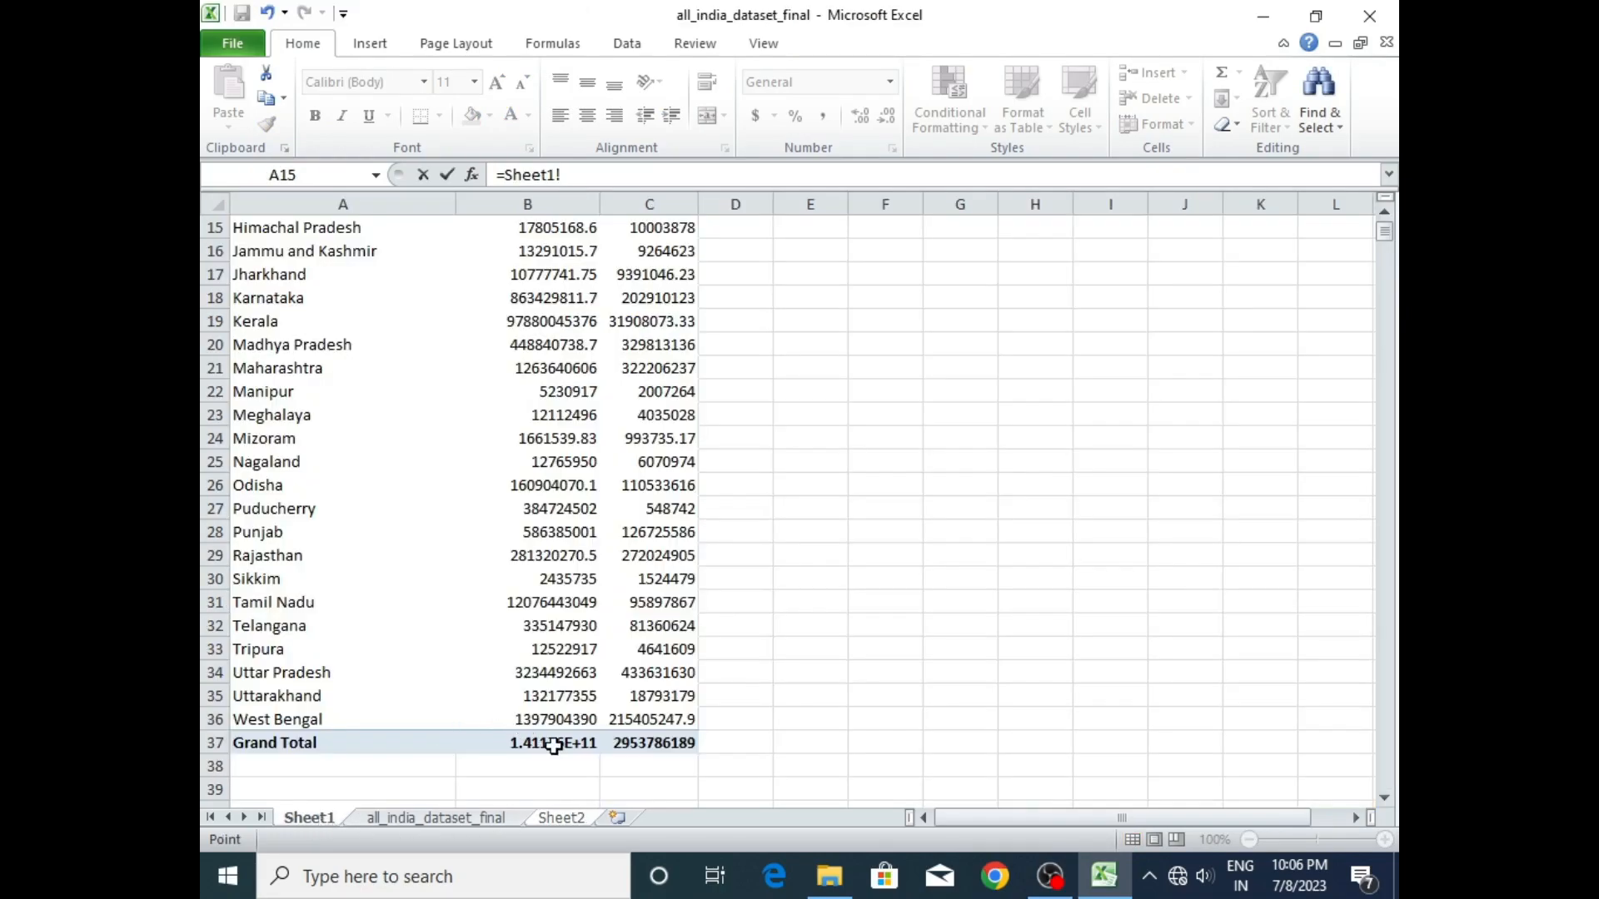
click(550, 742)
key(Return)
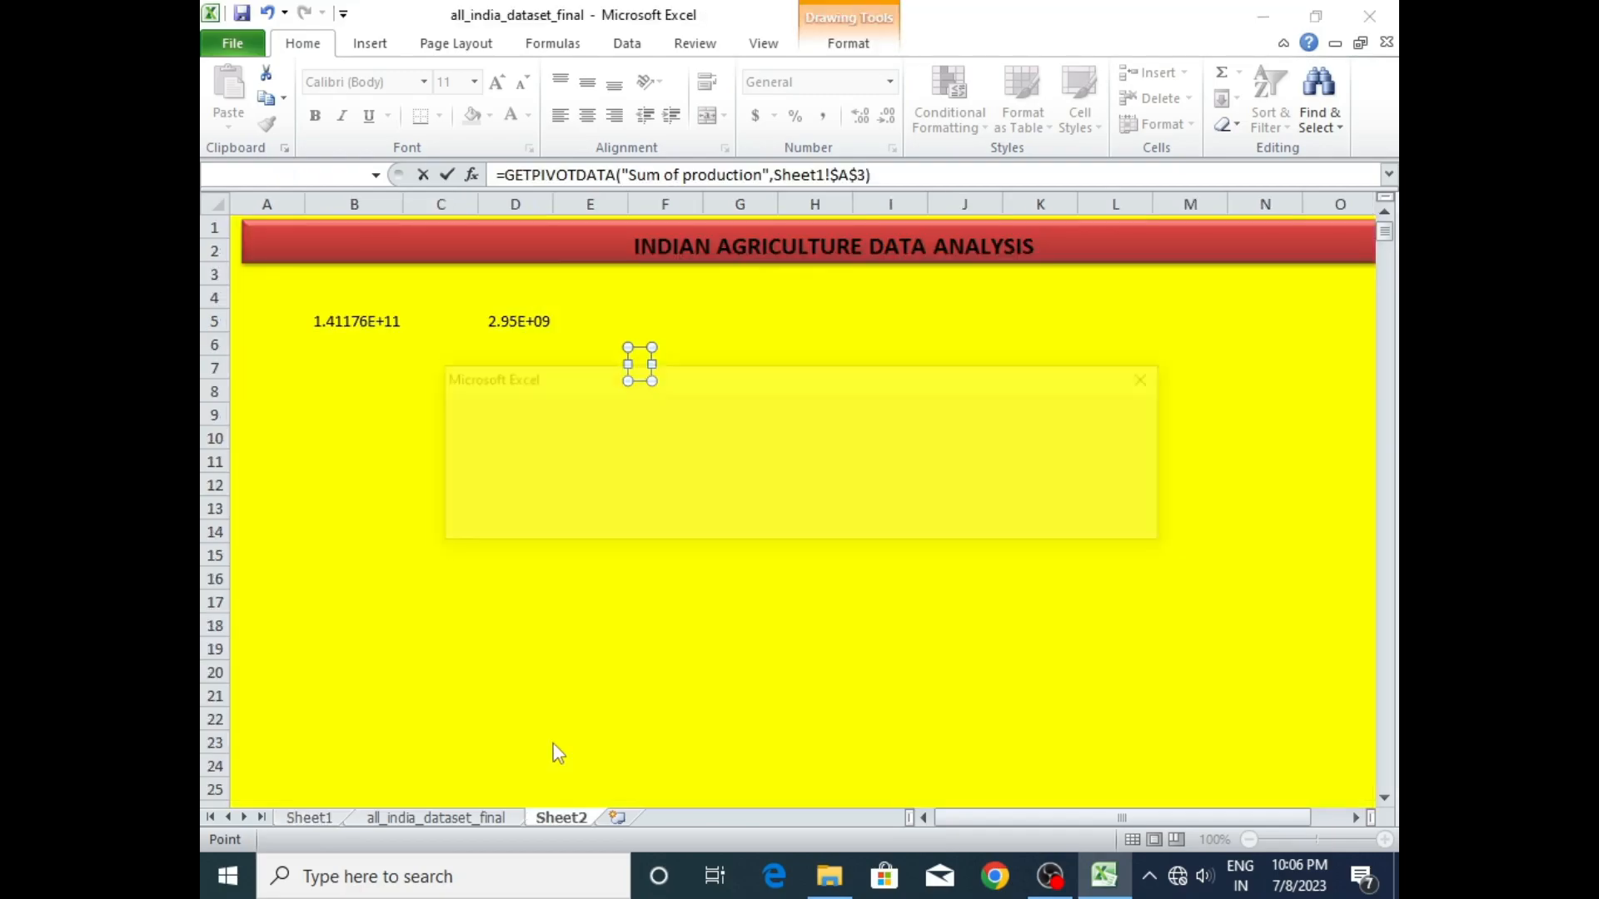
click(1154, 376)
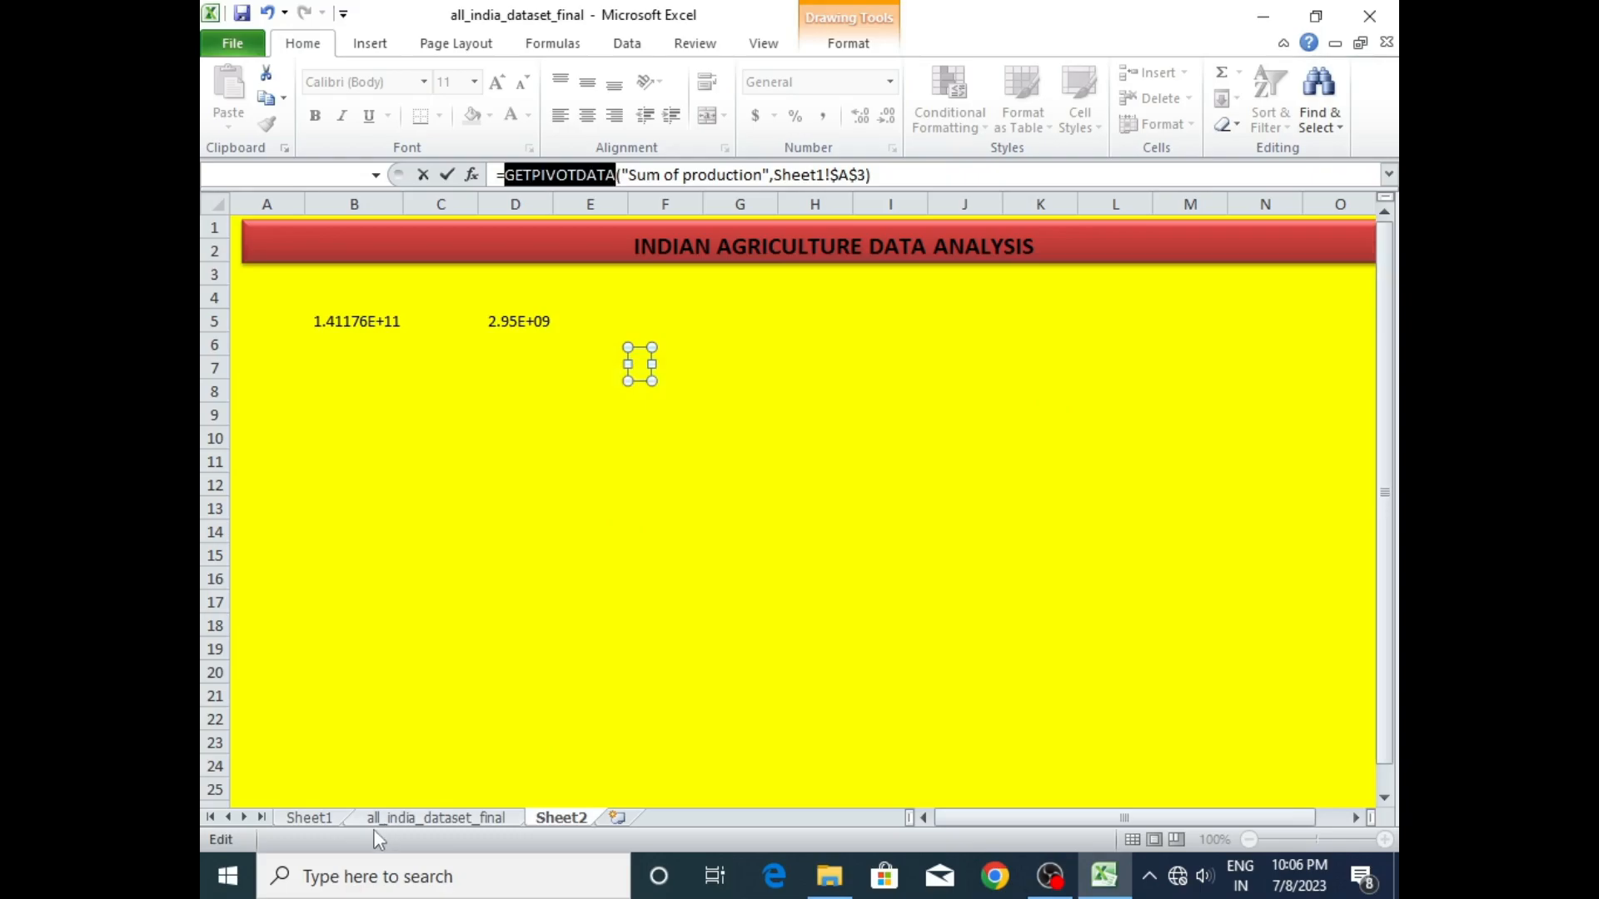
- Try to replace GETPIVOTDATA in the text box's formula with a reference to cell F20 on Sheet1
click(307, 819)
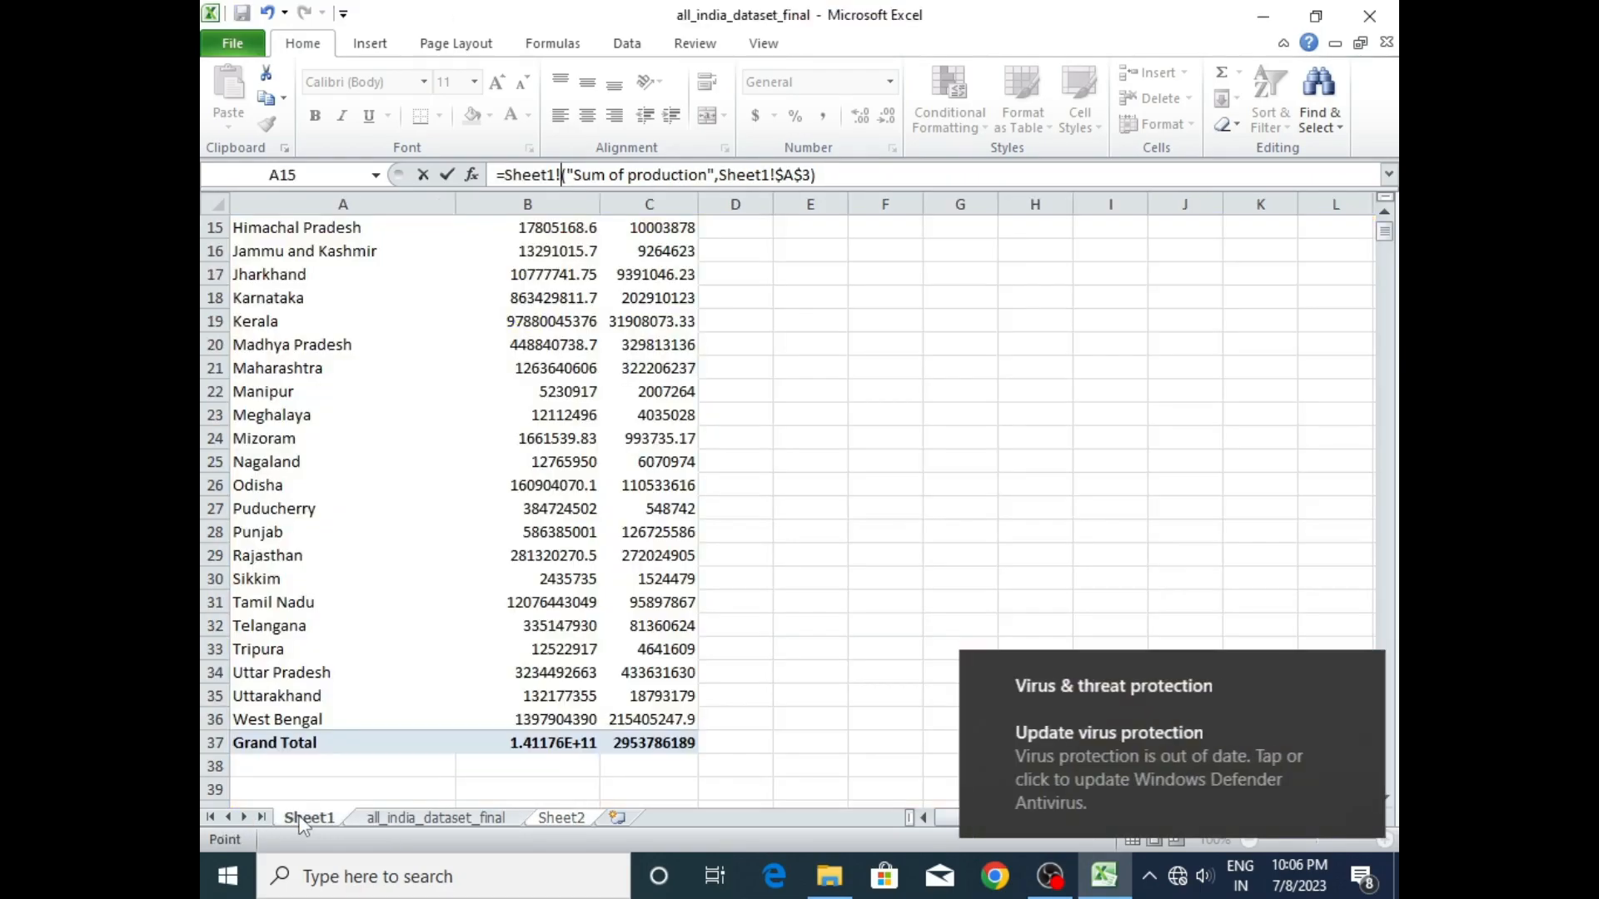
click(869, 349)
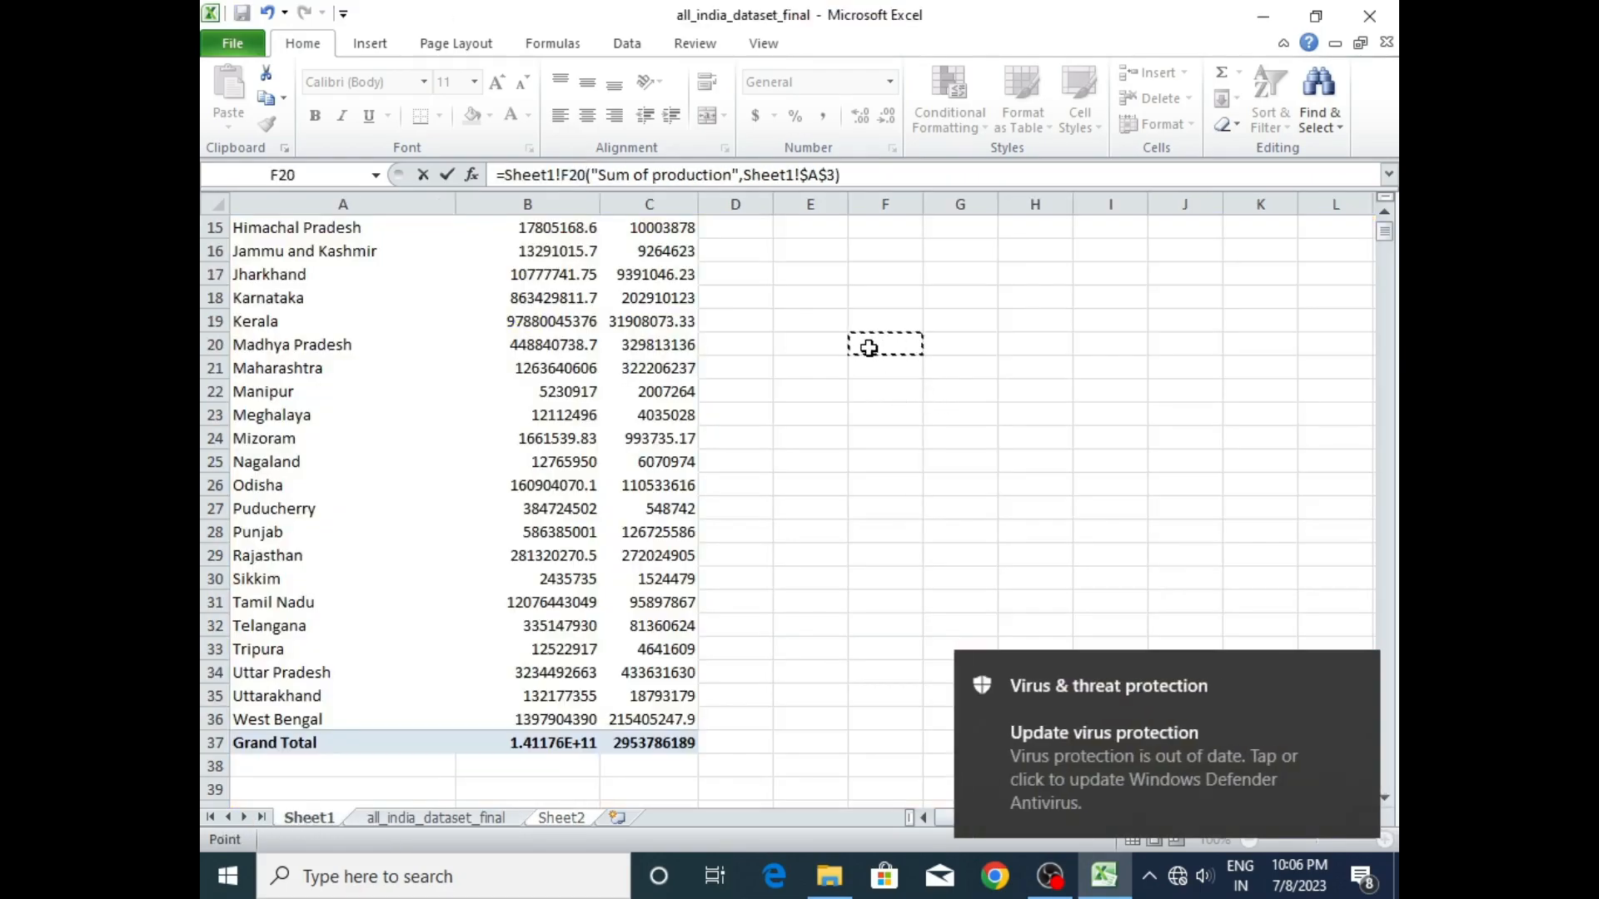
key(Return)
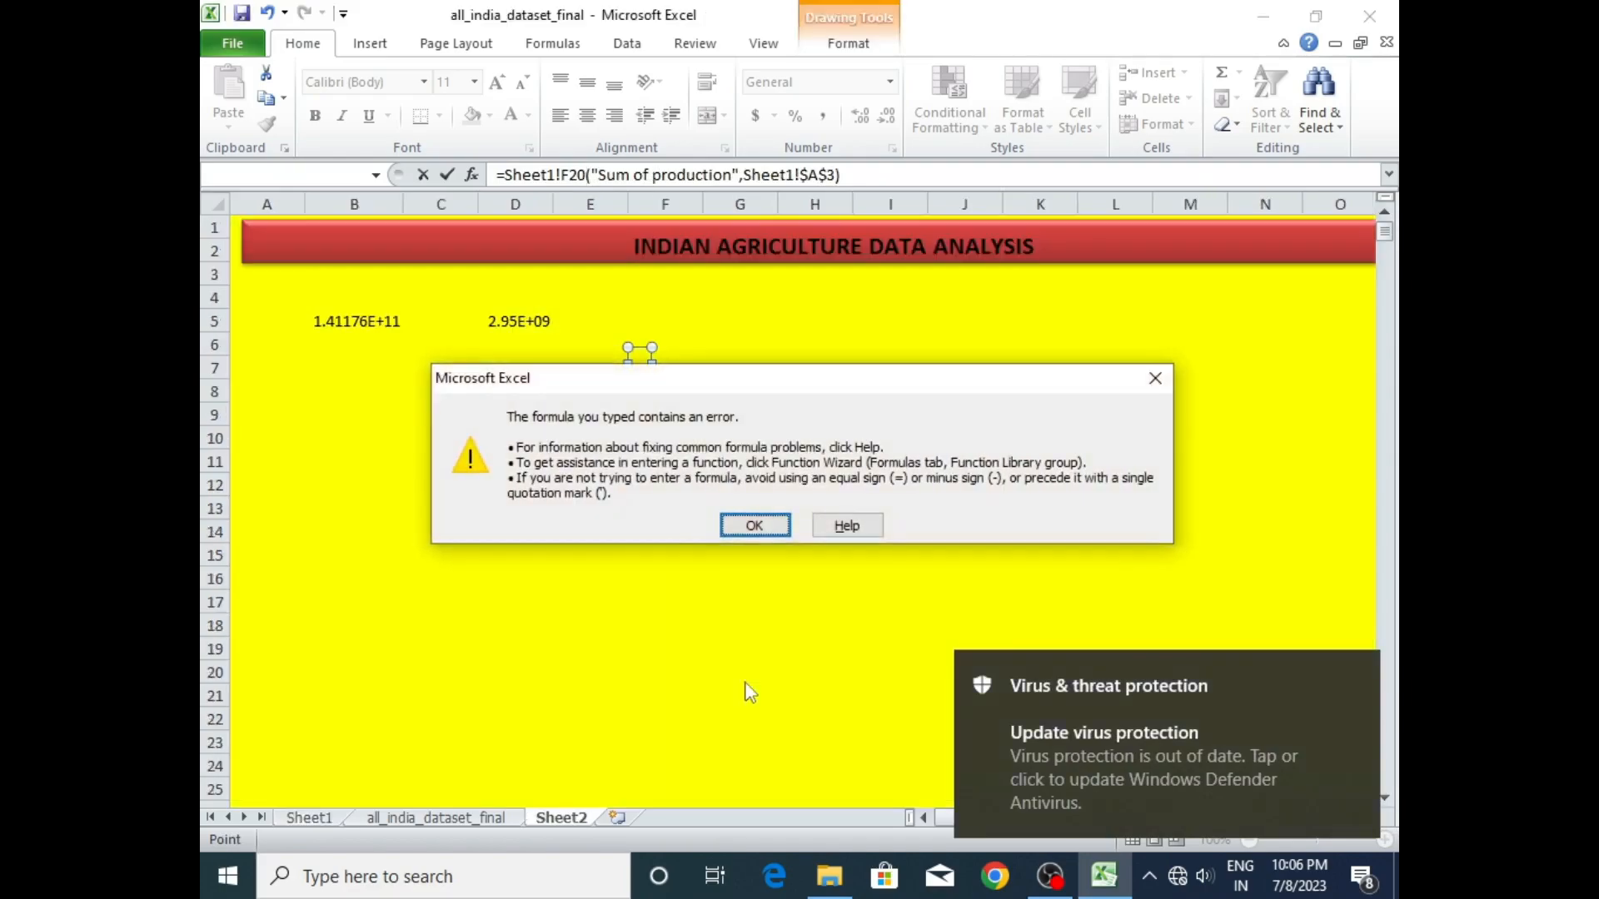
click(1155, 379)
- Clear the whole formula of the text box, leaving it without a link
click(799, 362)
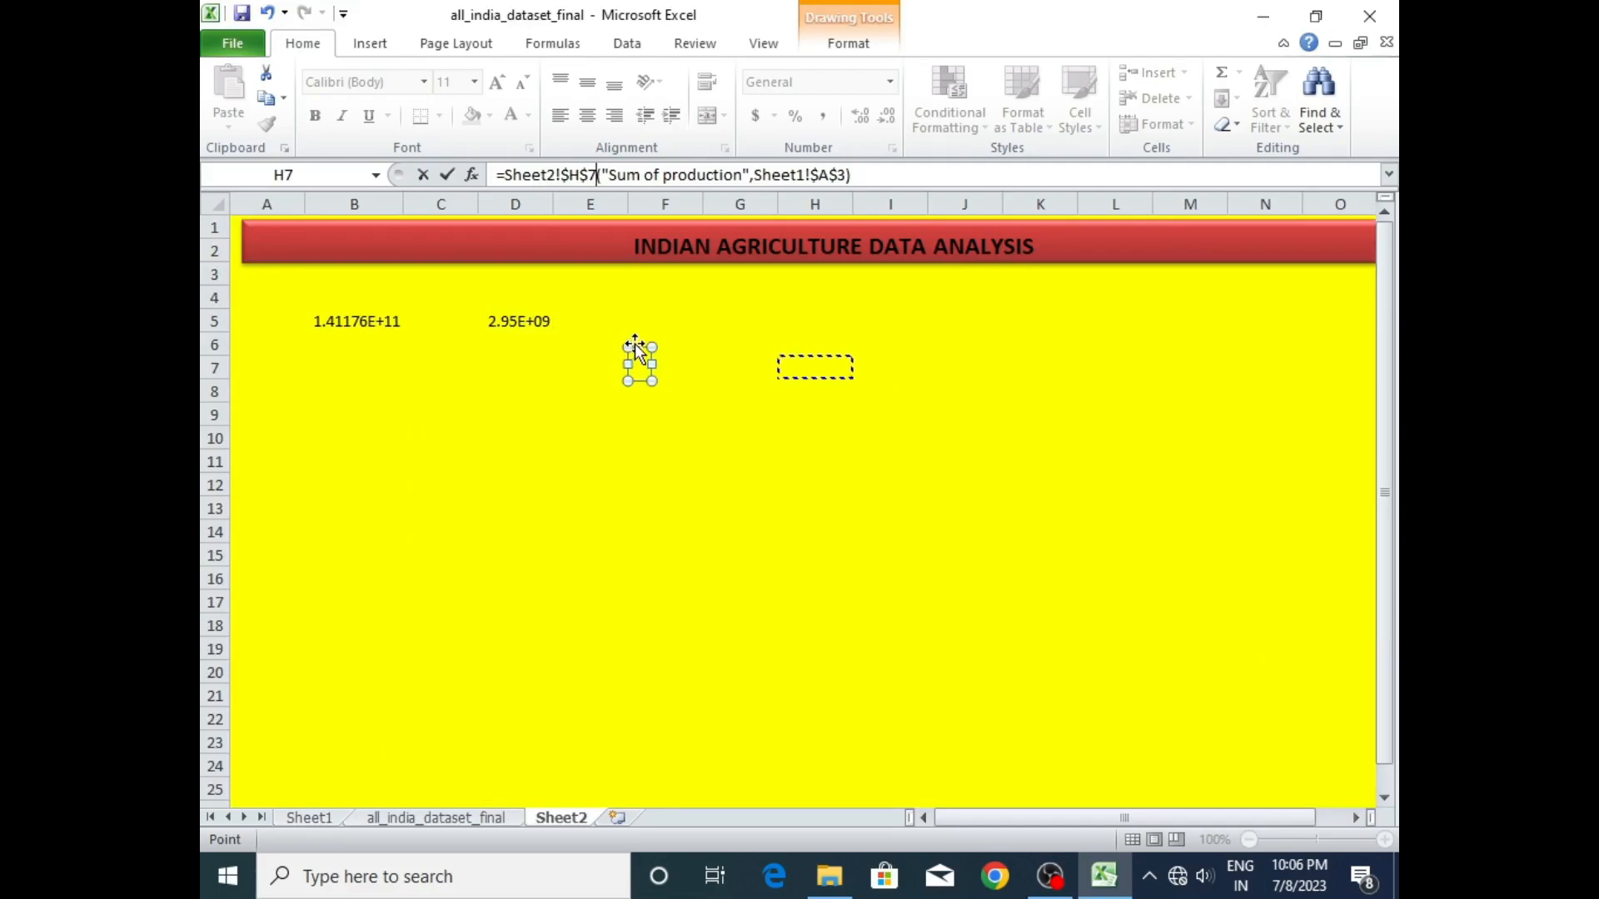
click(882, 175)
drag(881, 175, 527, 152)
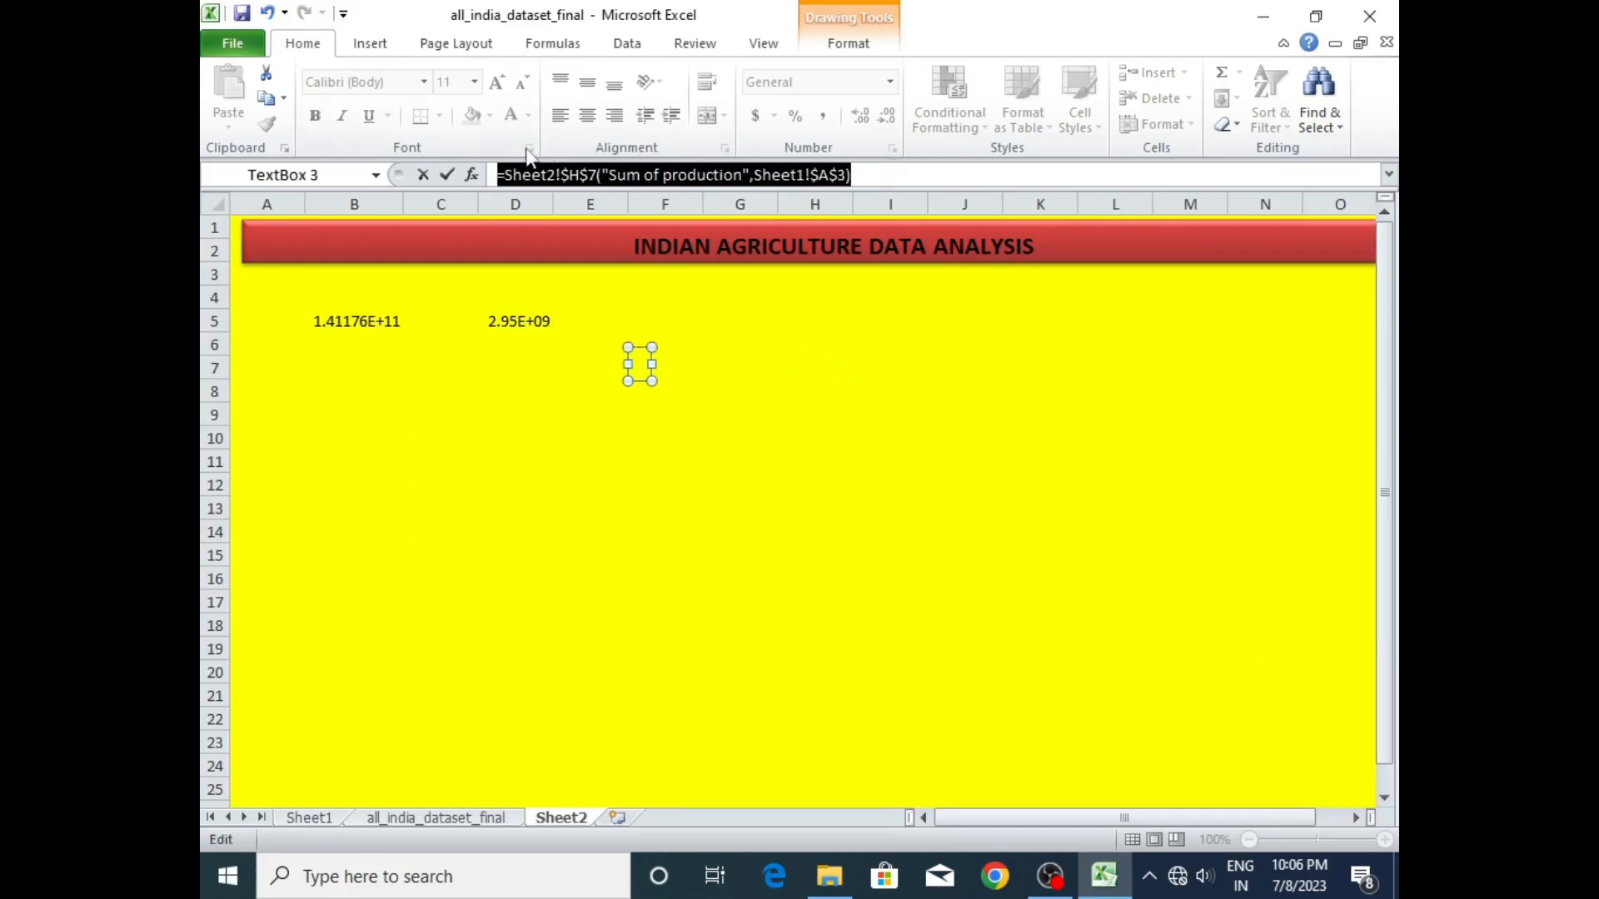
key(BackSpace)
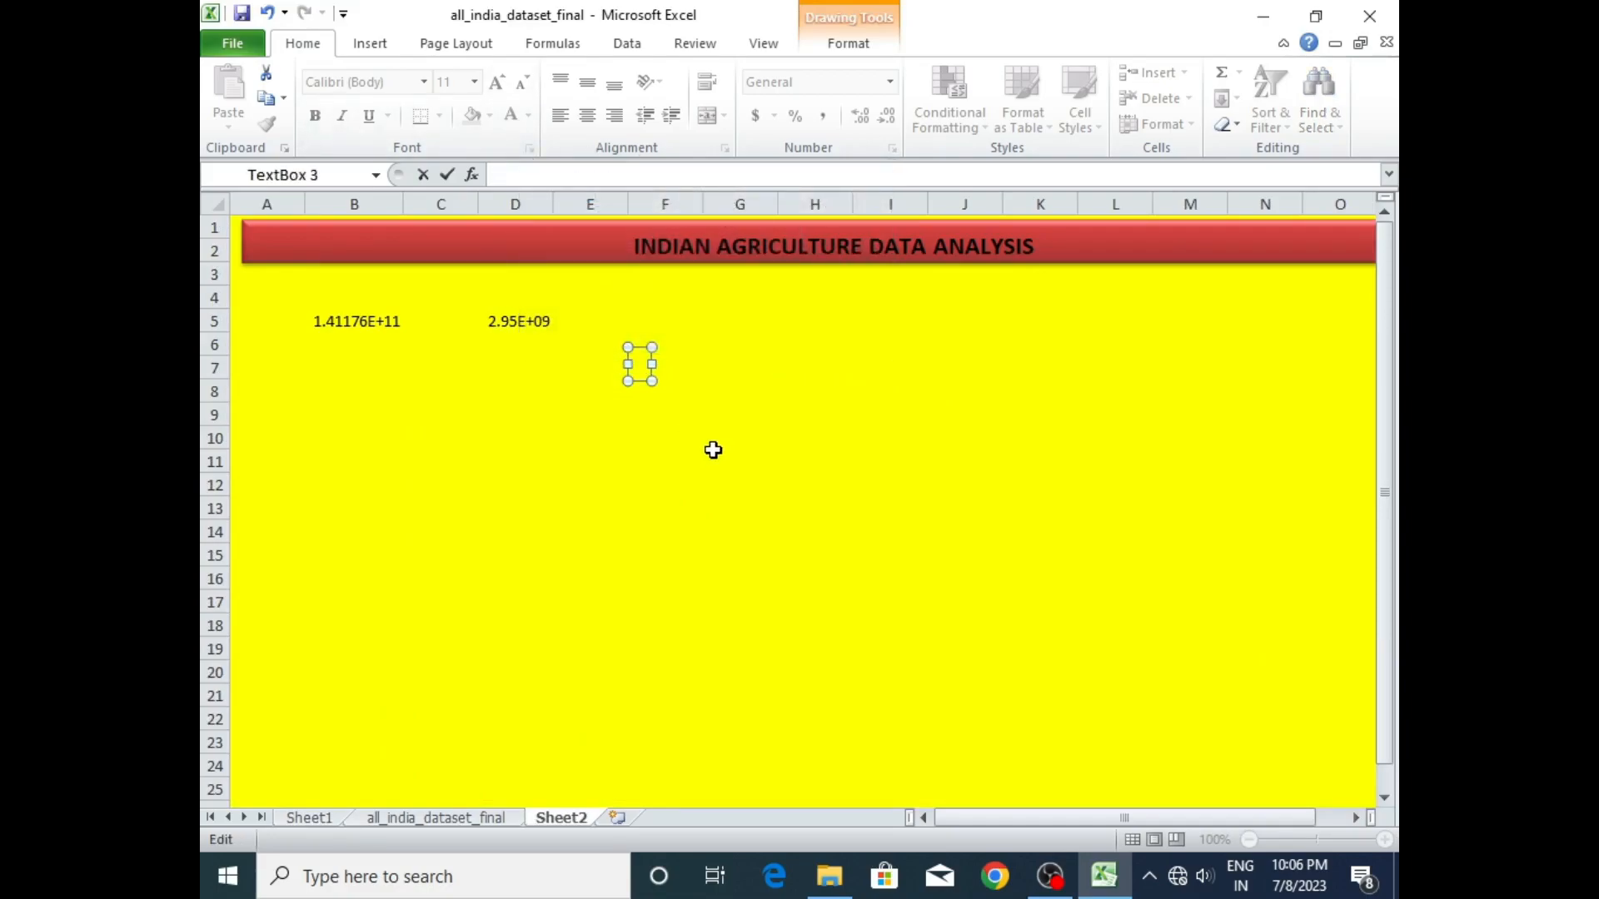
key(Return)
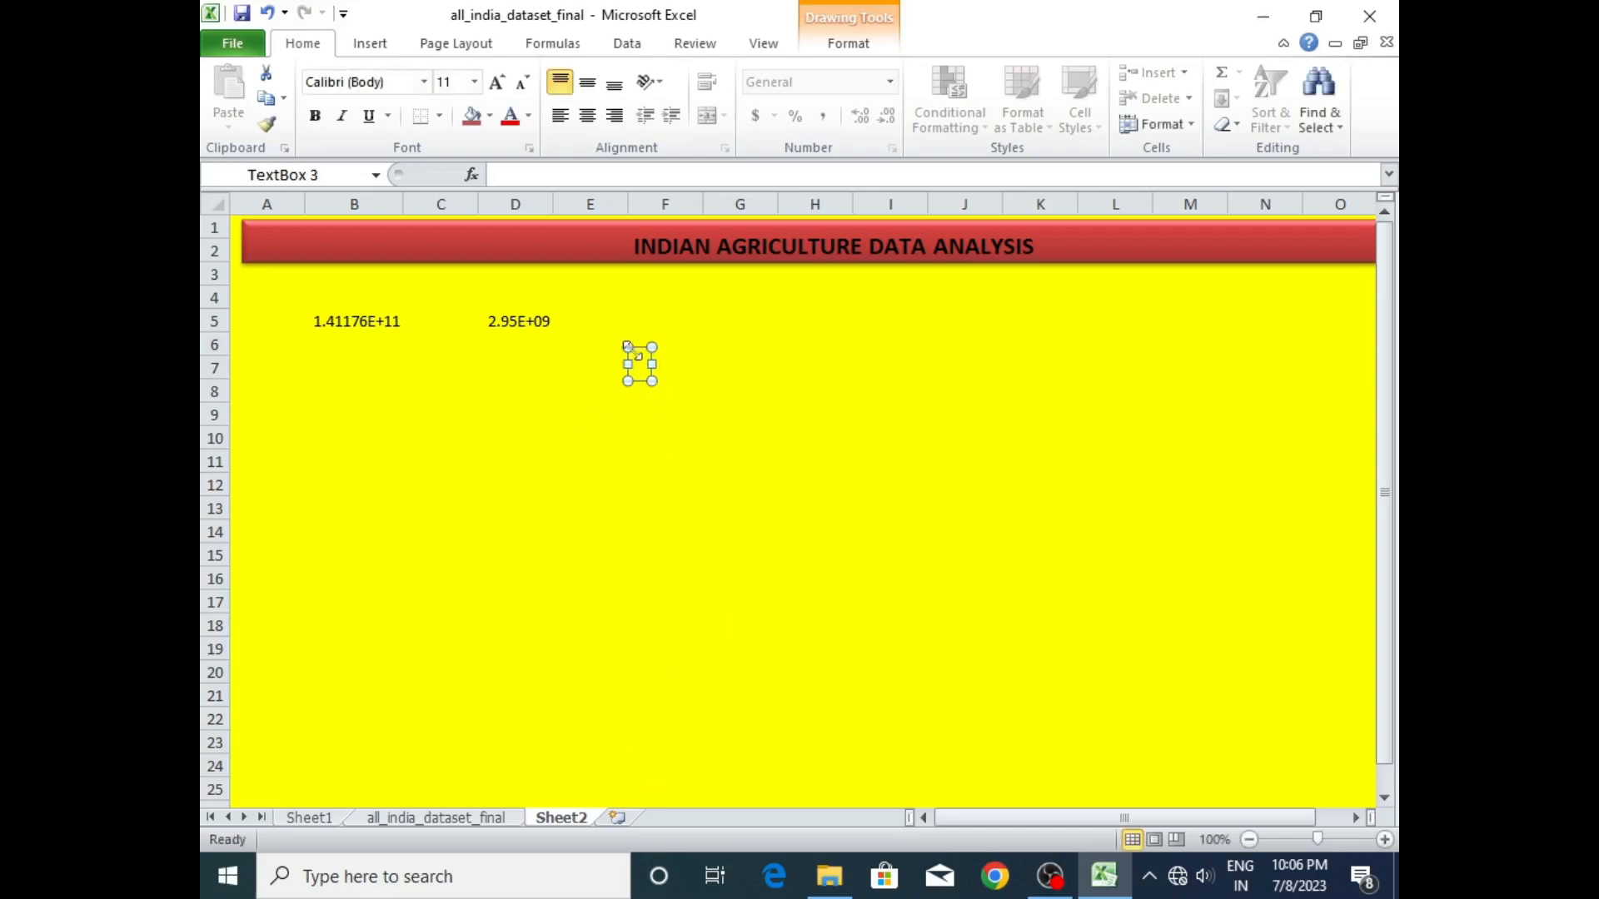
- Fill the small text box in column F with red and deselect it
click(474, 115)
click(705, 458)
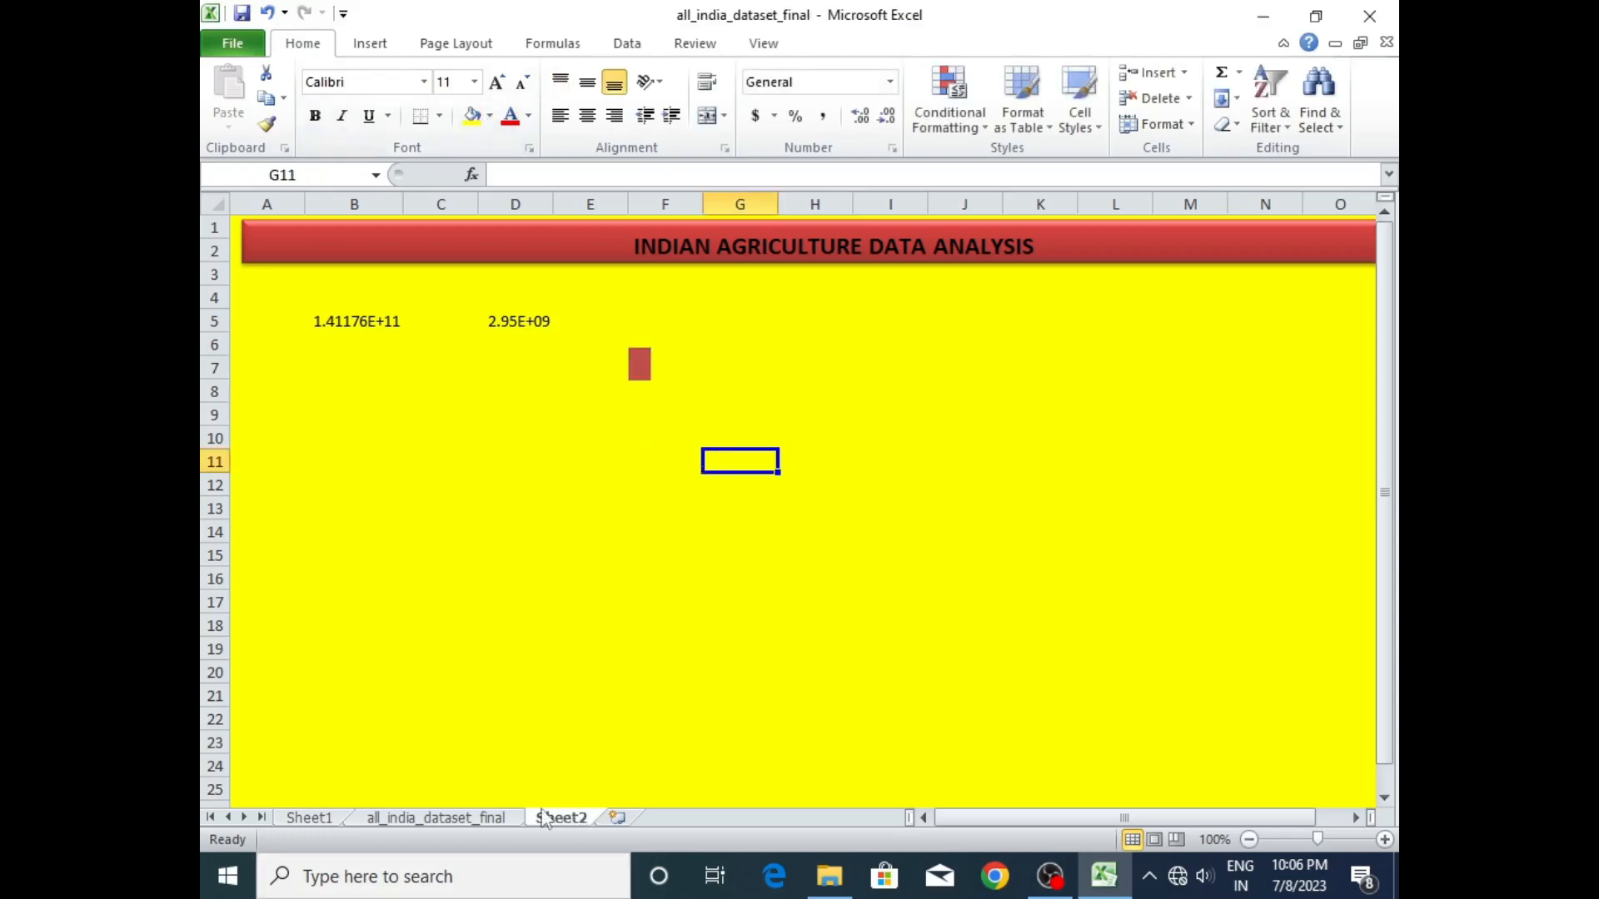
- Label cell E19 on Sheet1 as AREA and cell E18 above it as PRD
click(310, 817)
click(794, 321)
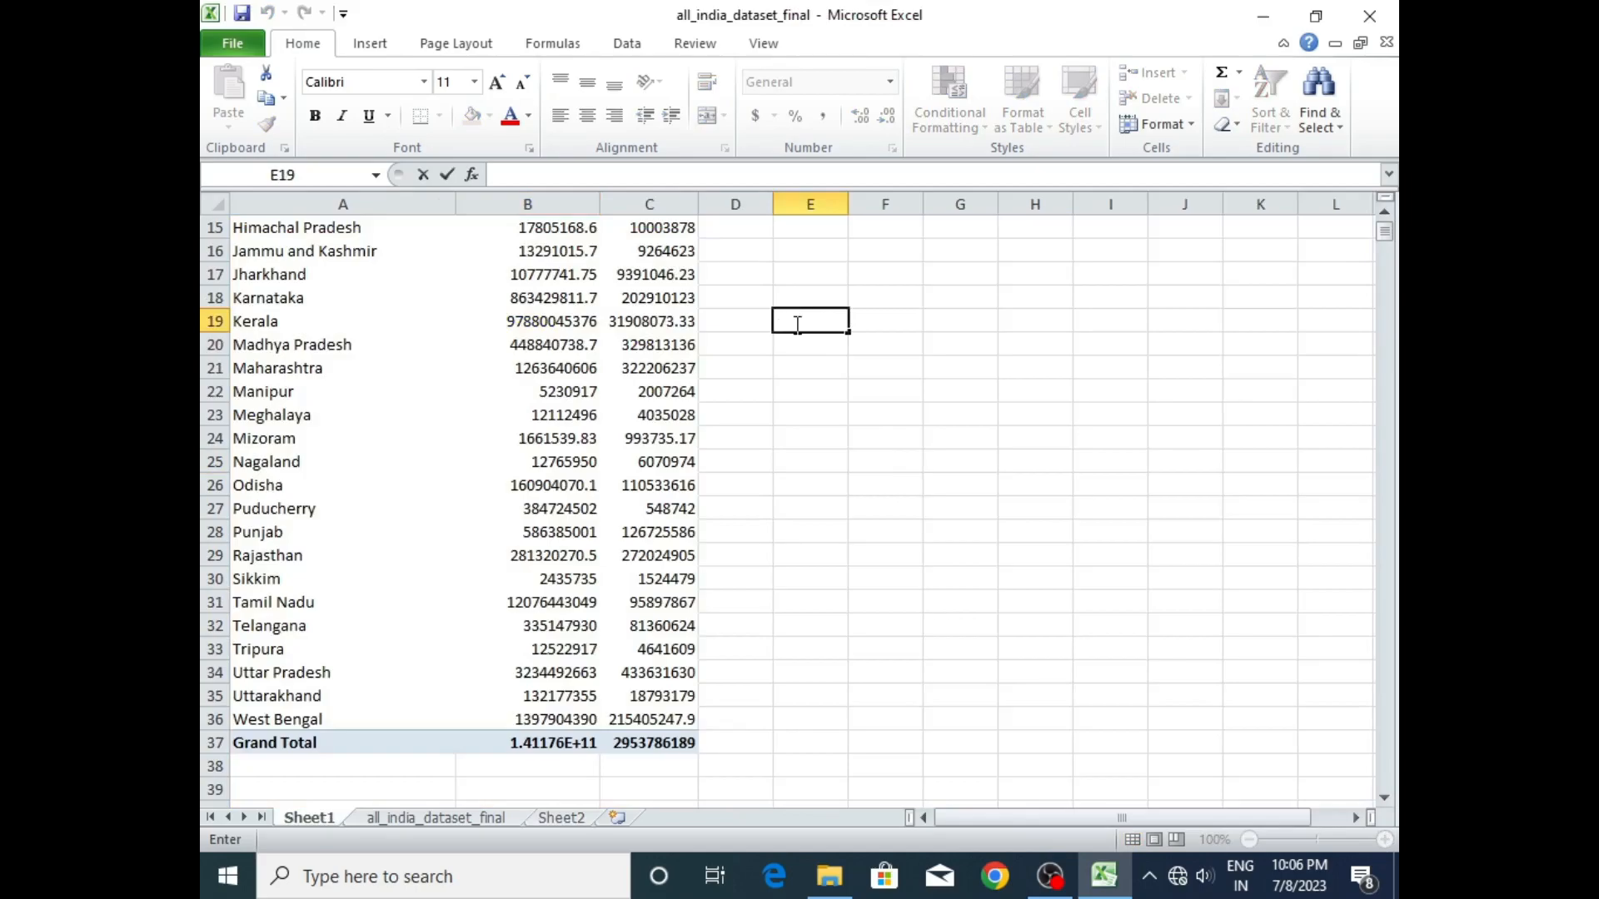
text(AREA)
click(821, 302)
double_click(804, 295)
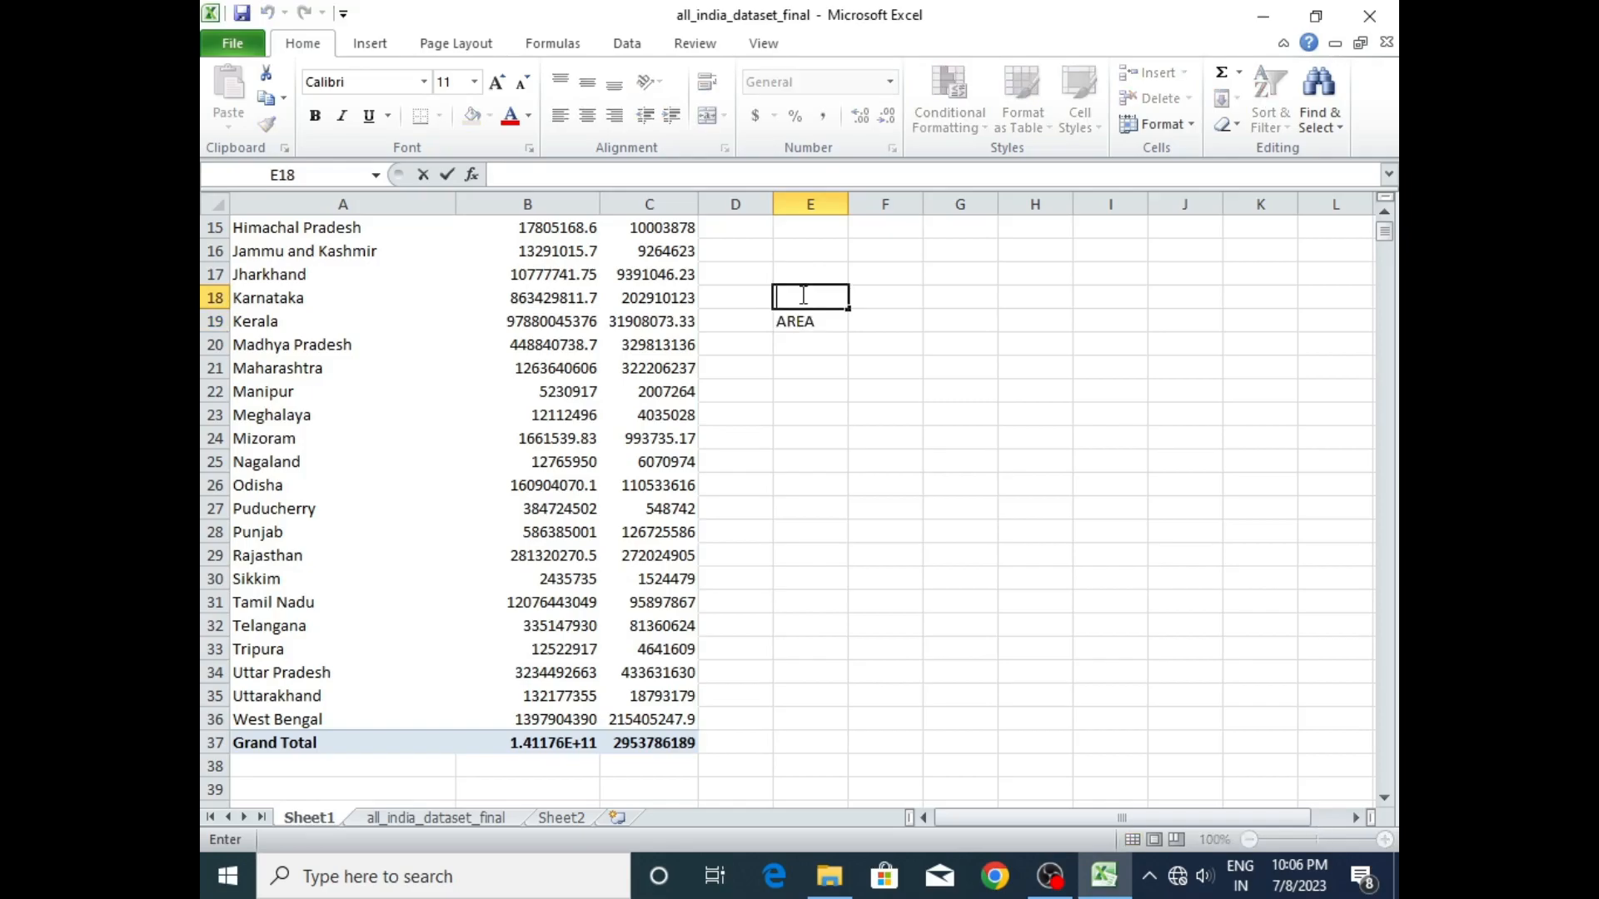
text(PRD)
- Sum the production values in B4:B36 with a SUM formula in cell F18, beside PRD
click(865, 293)
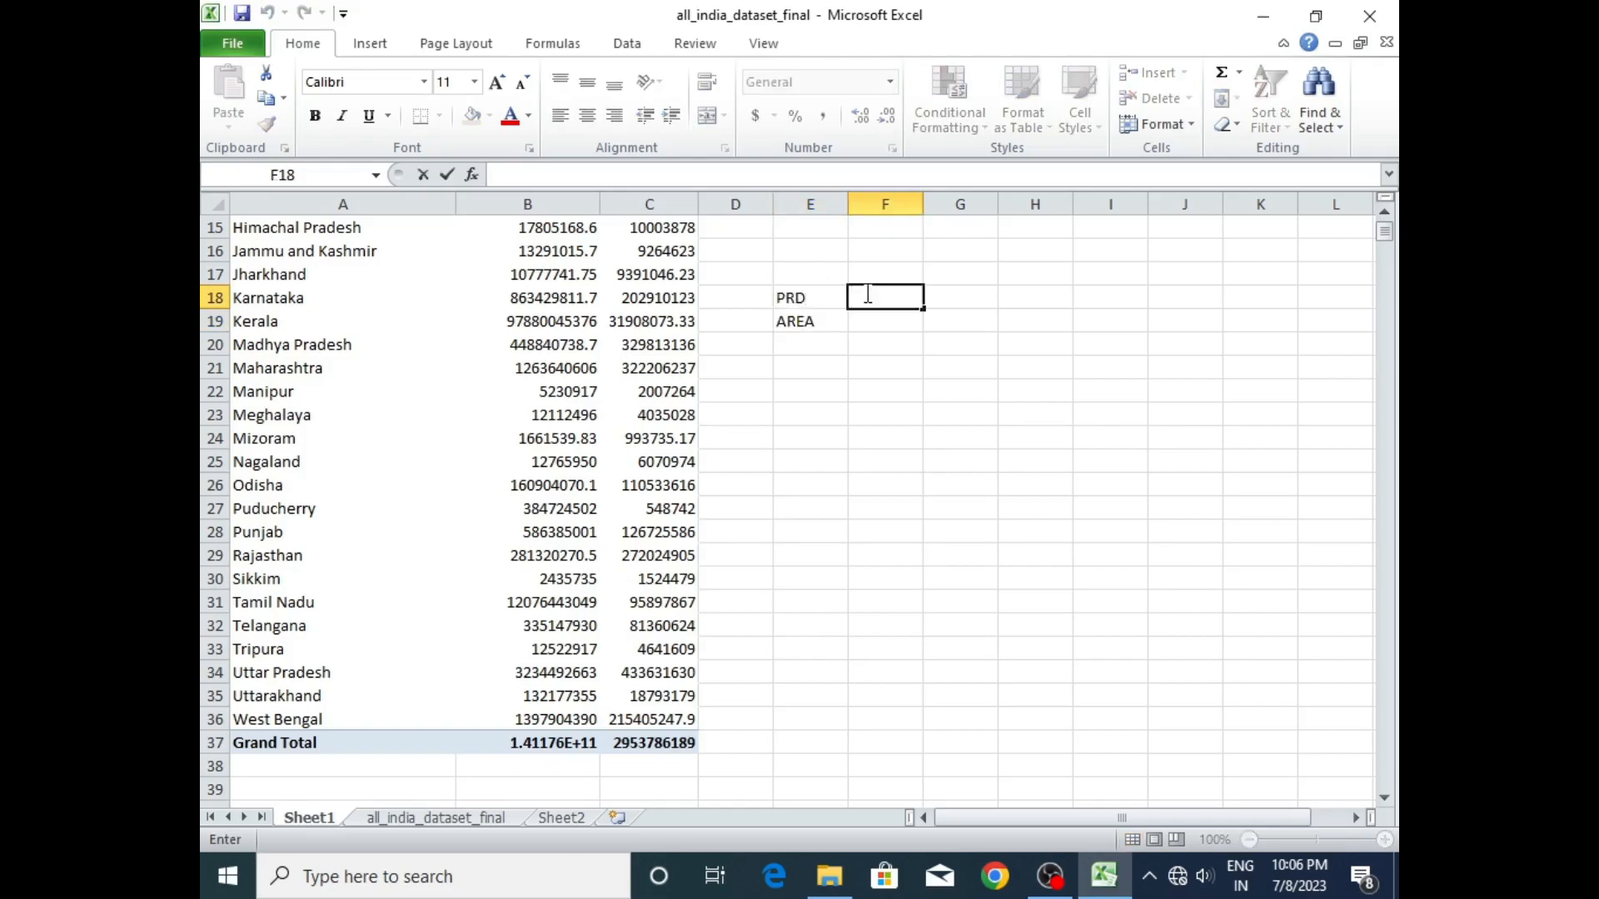
text(=SUM)
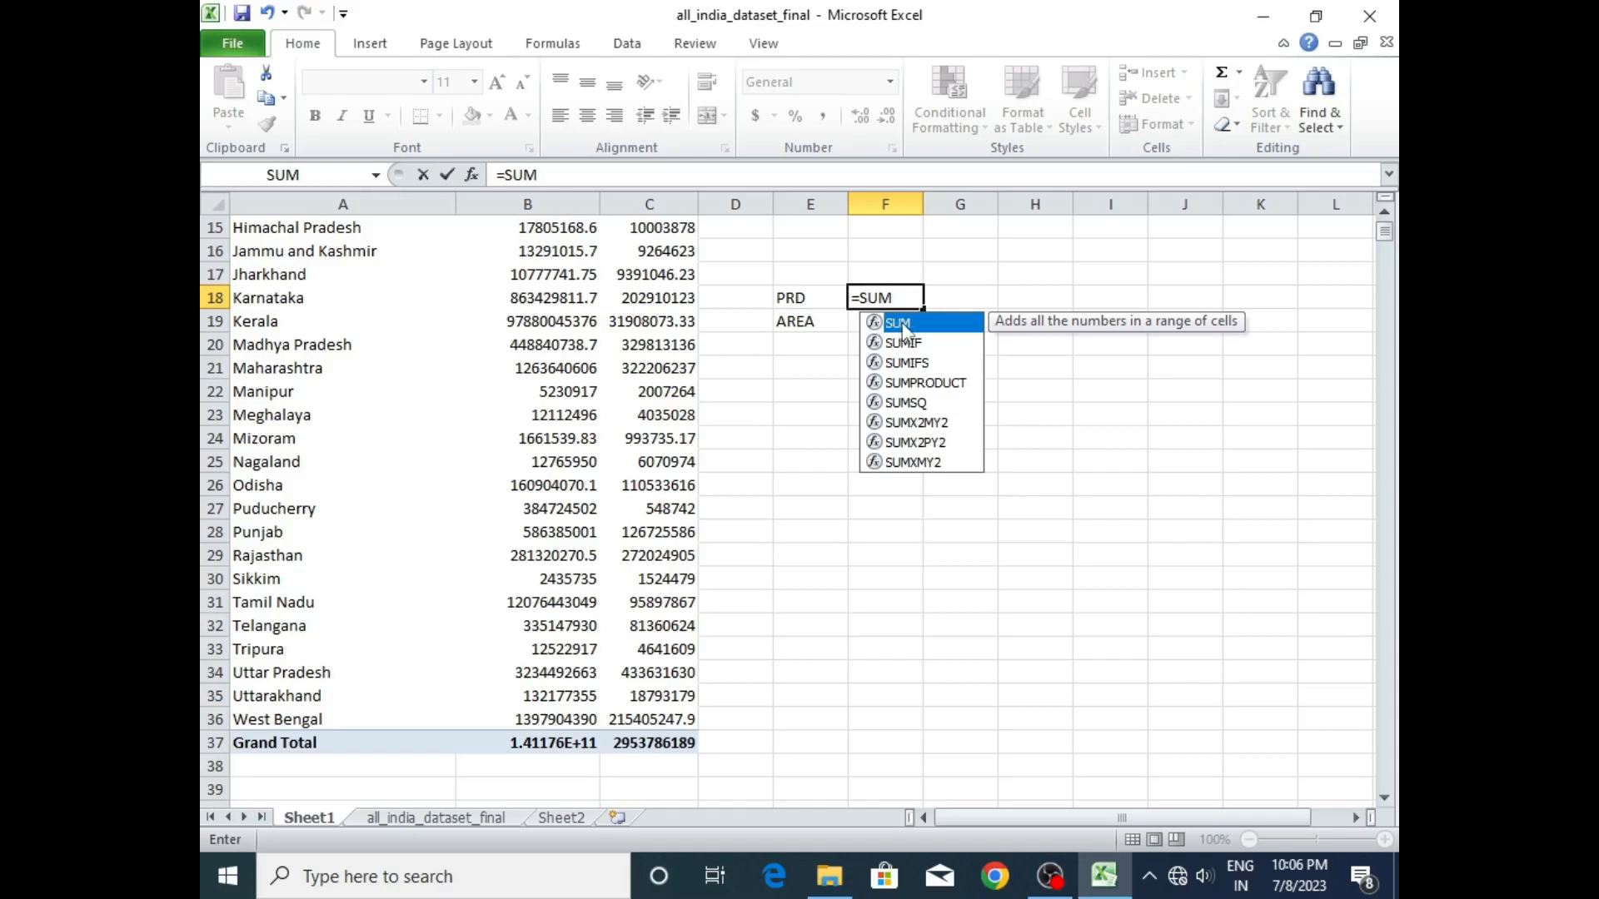
double_click(902, 325)
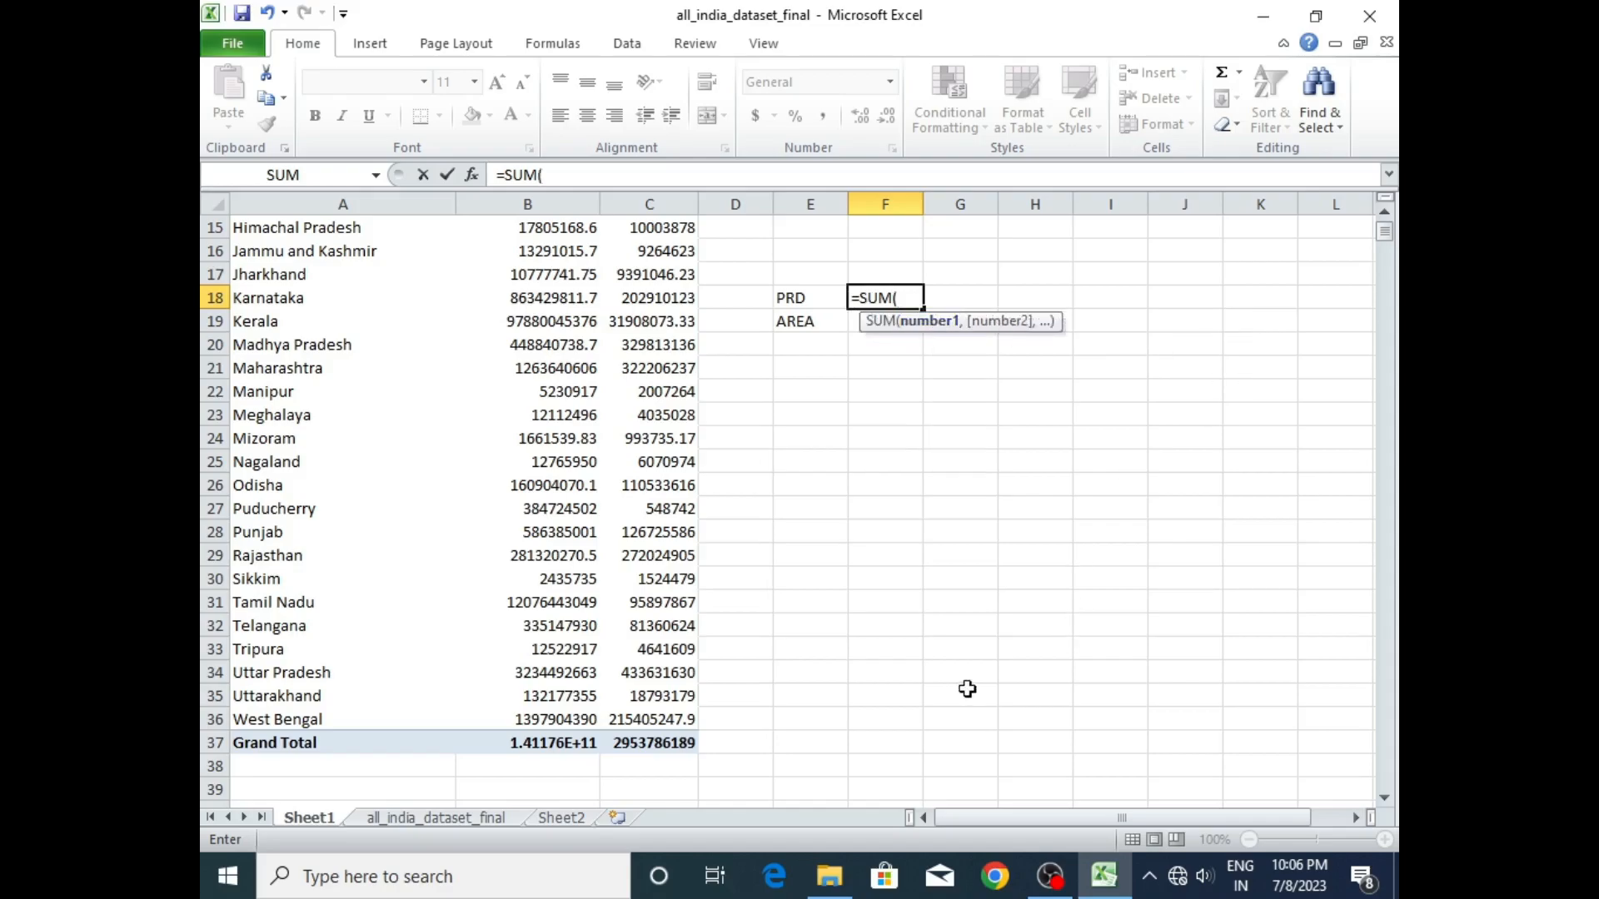
scroll(1385, 234, up, 5)
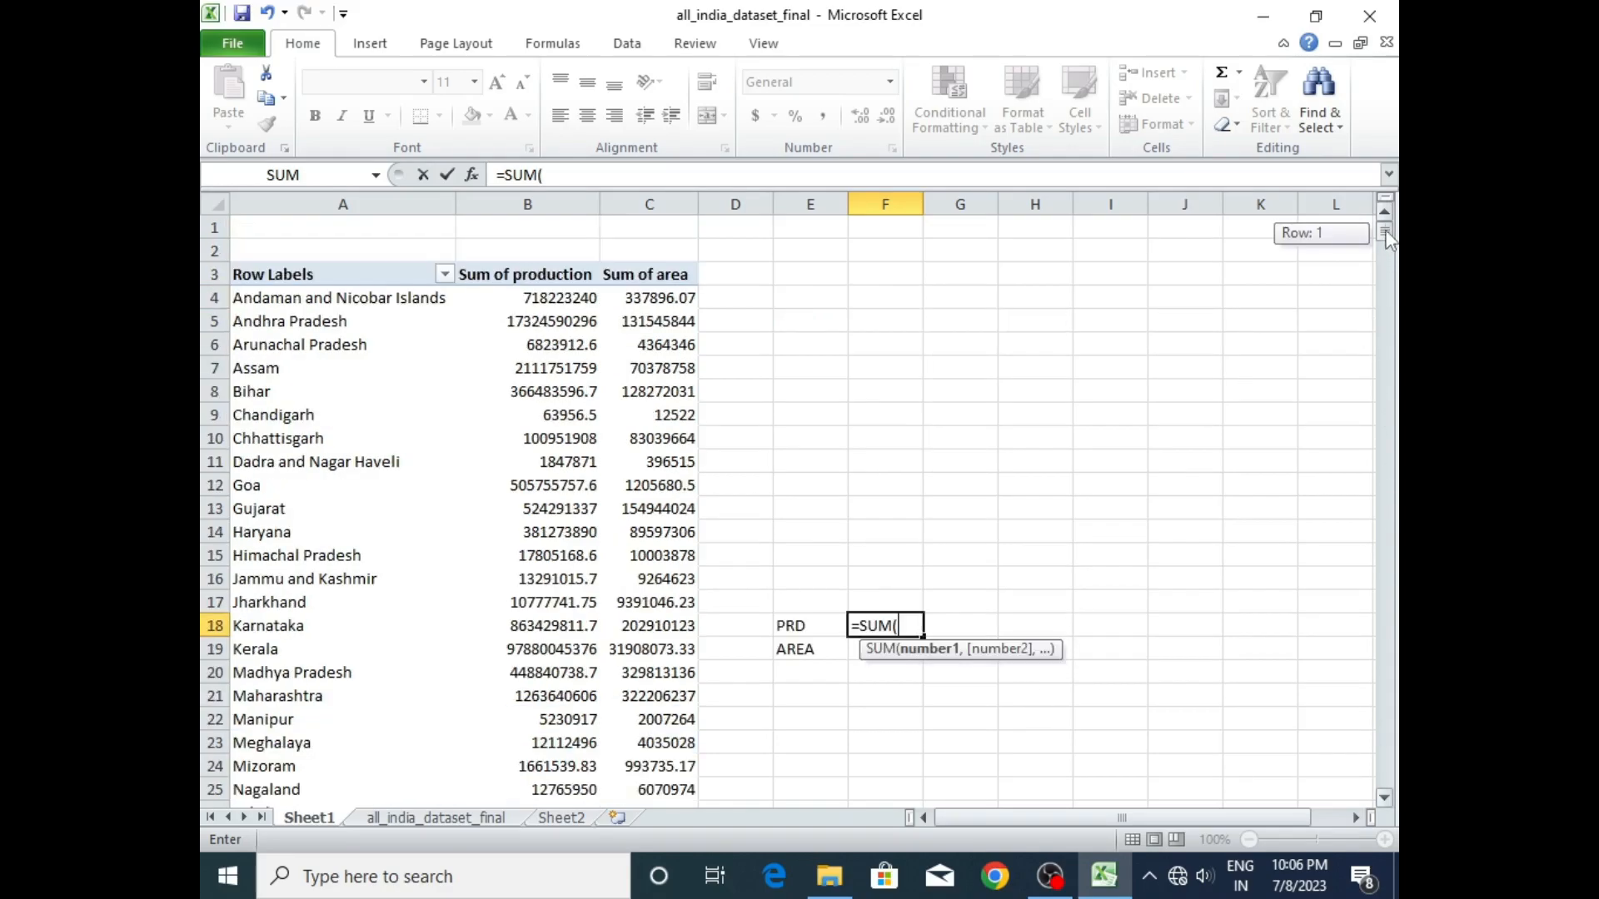
drag(580, 298, 525, 737)
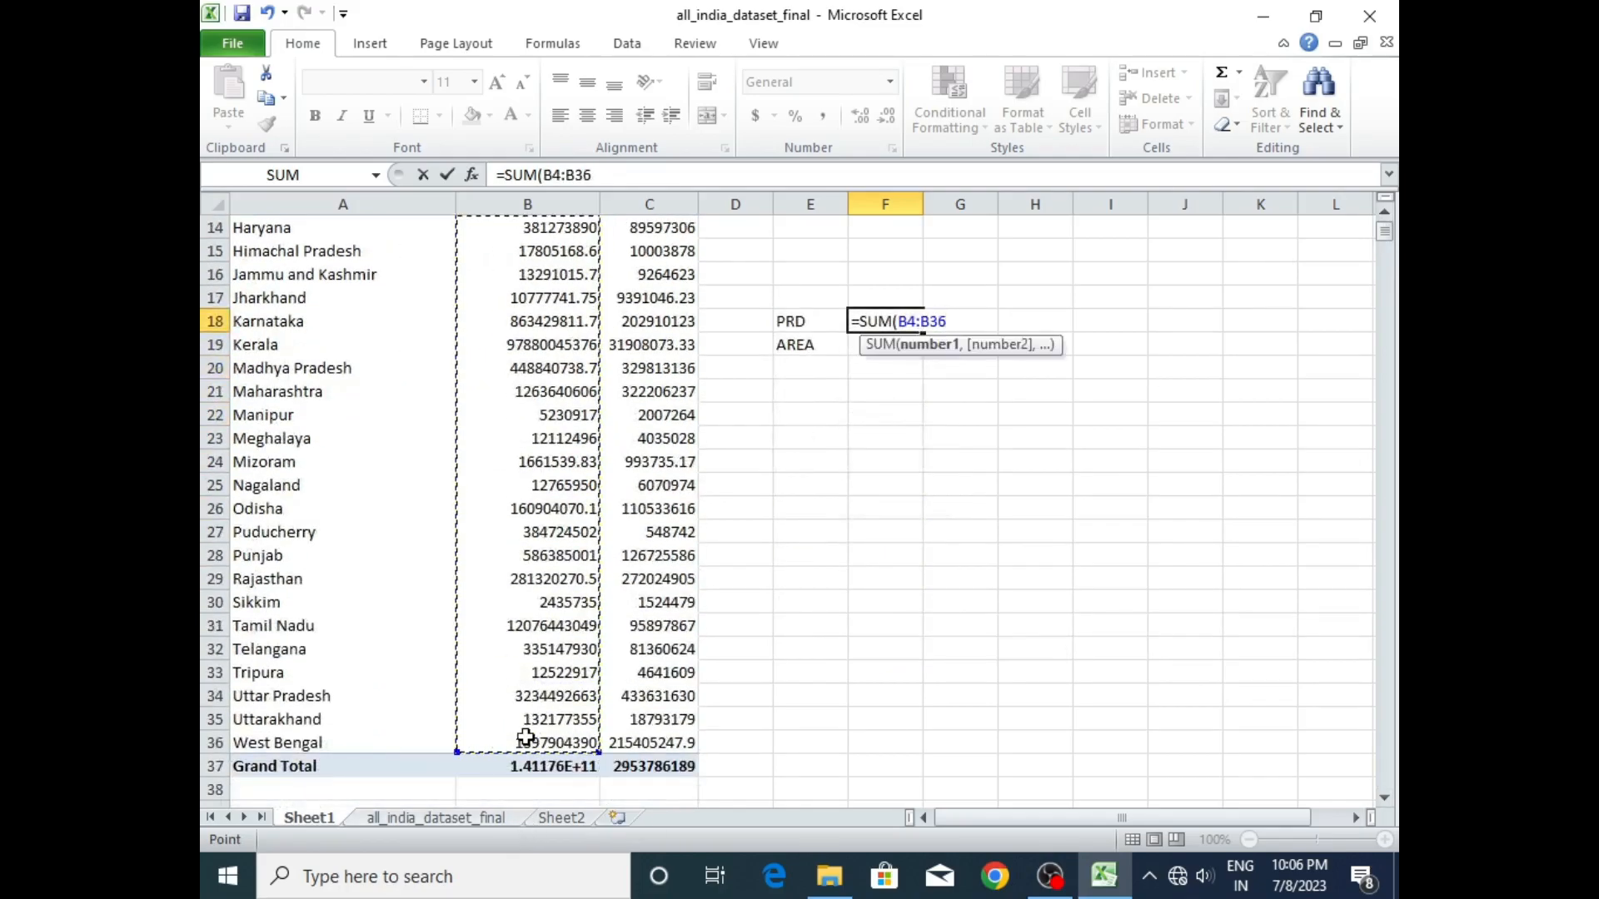
key(Return)
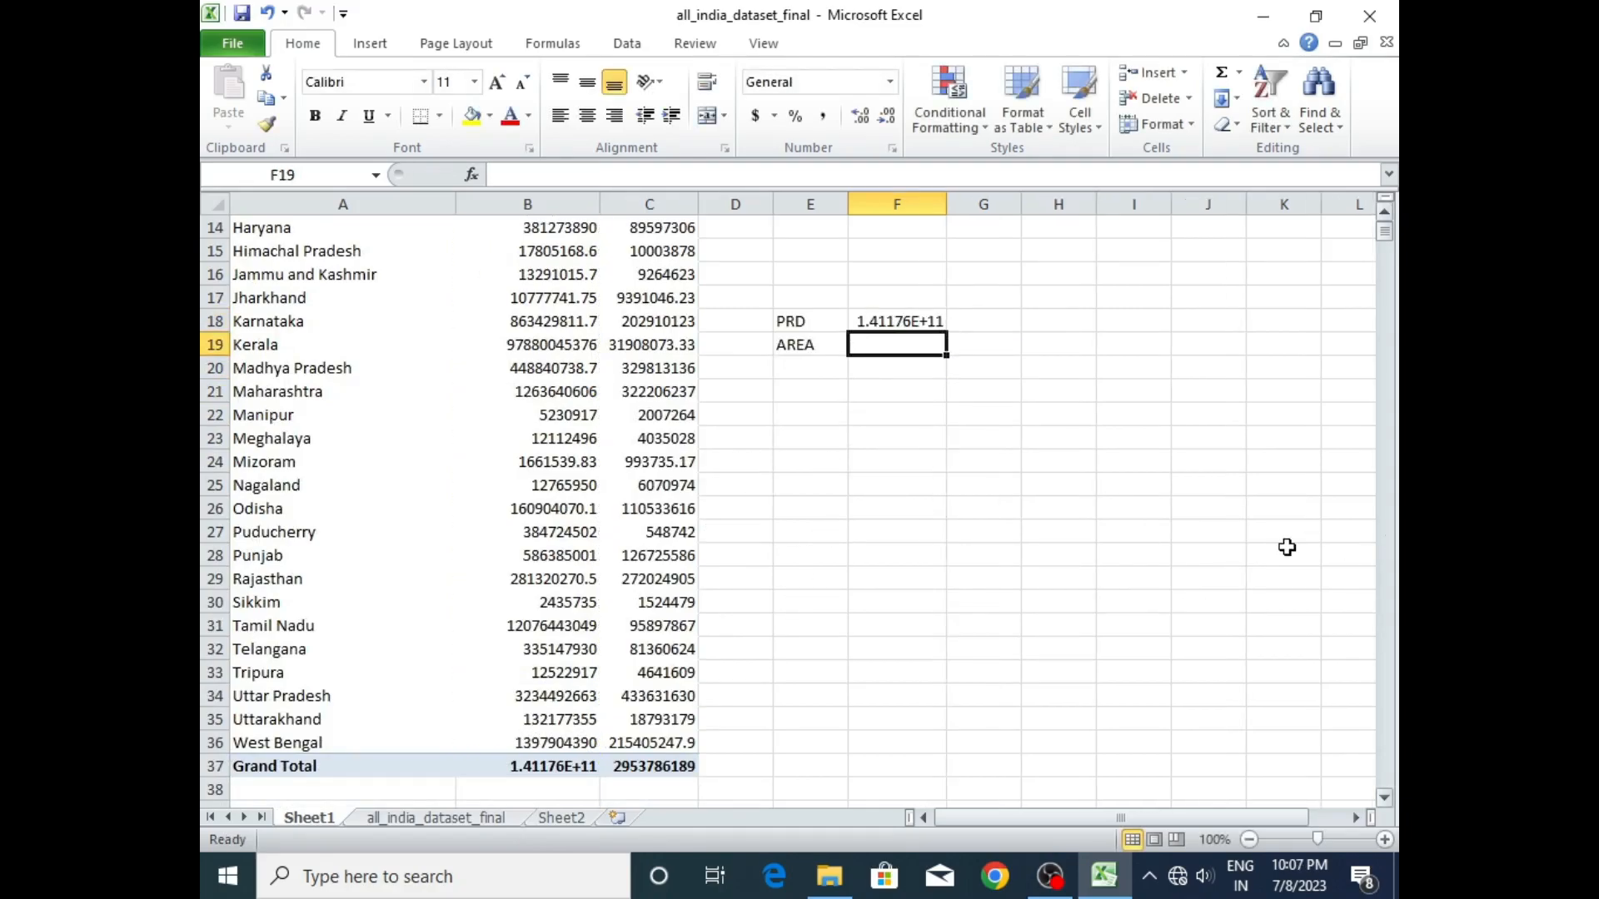
double_click(891, 342)
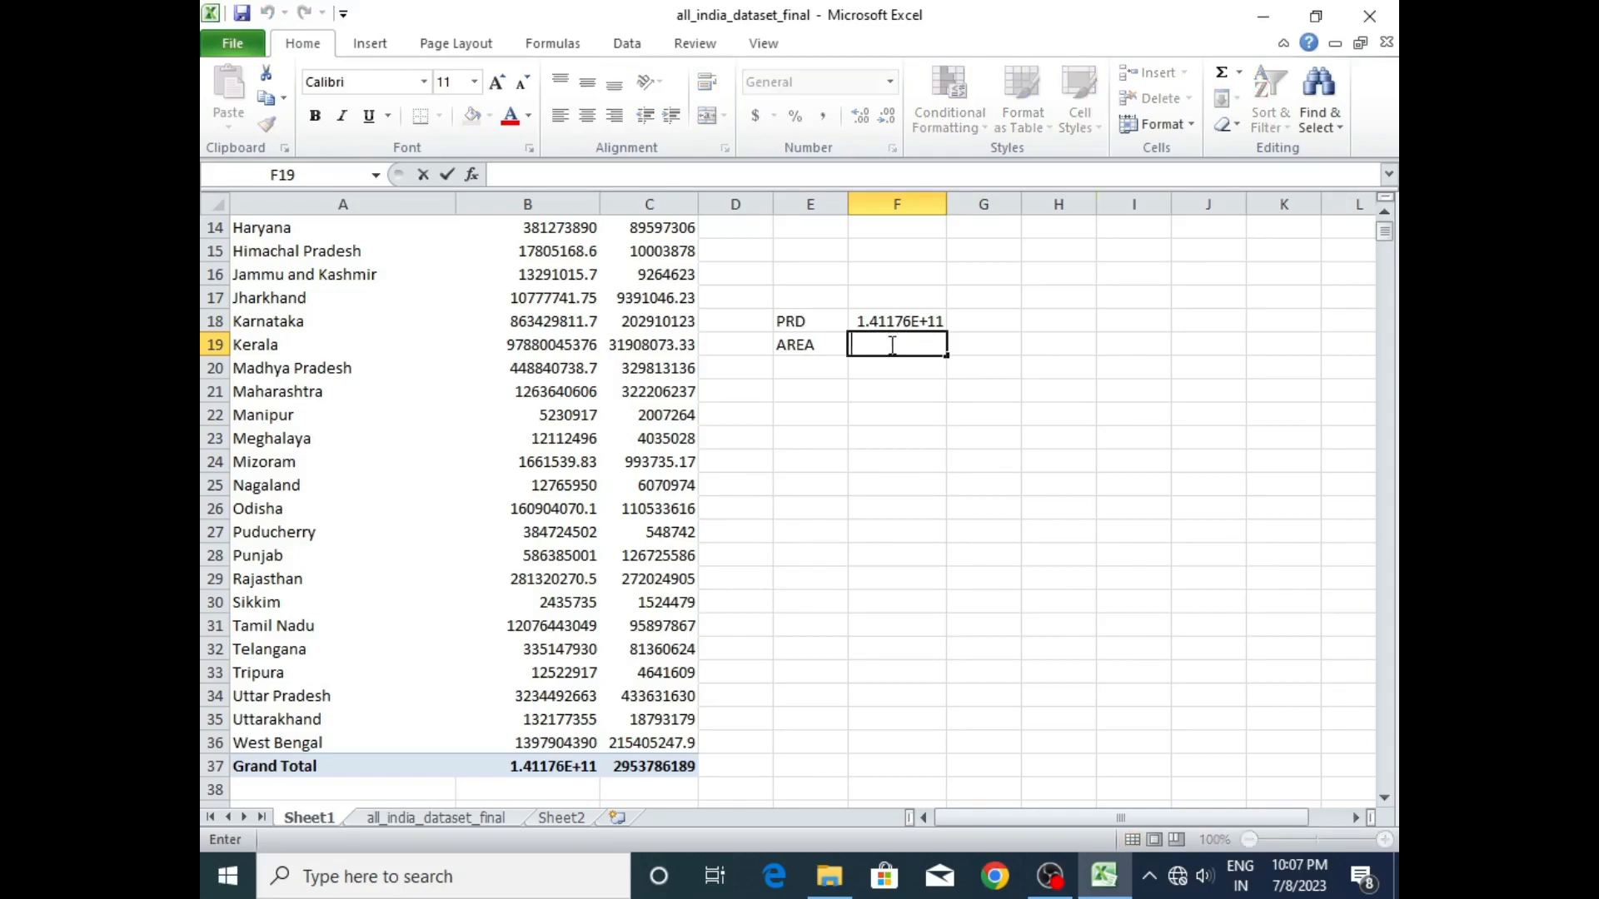
text(=)
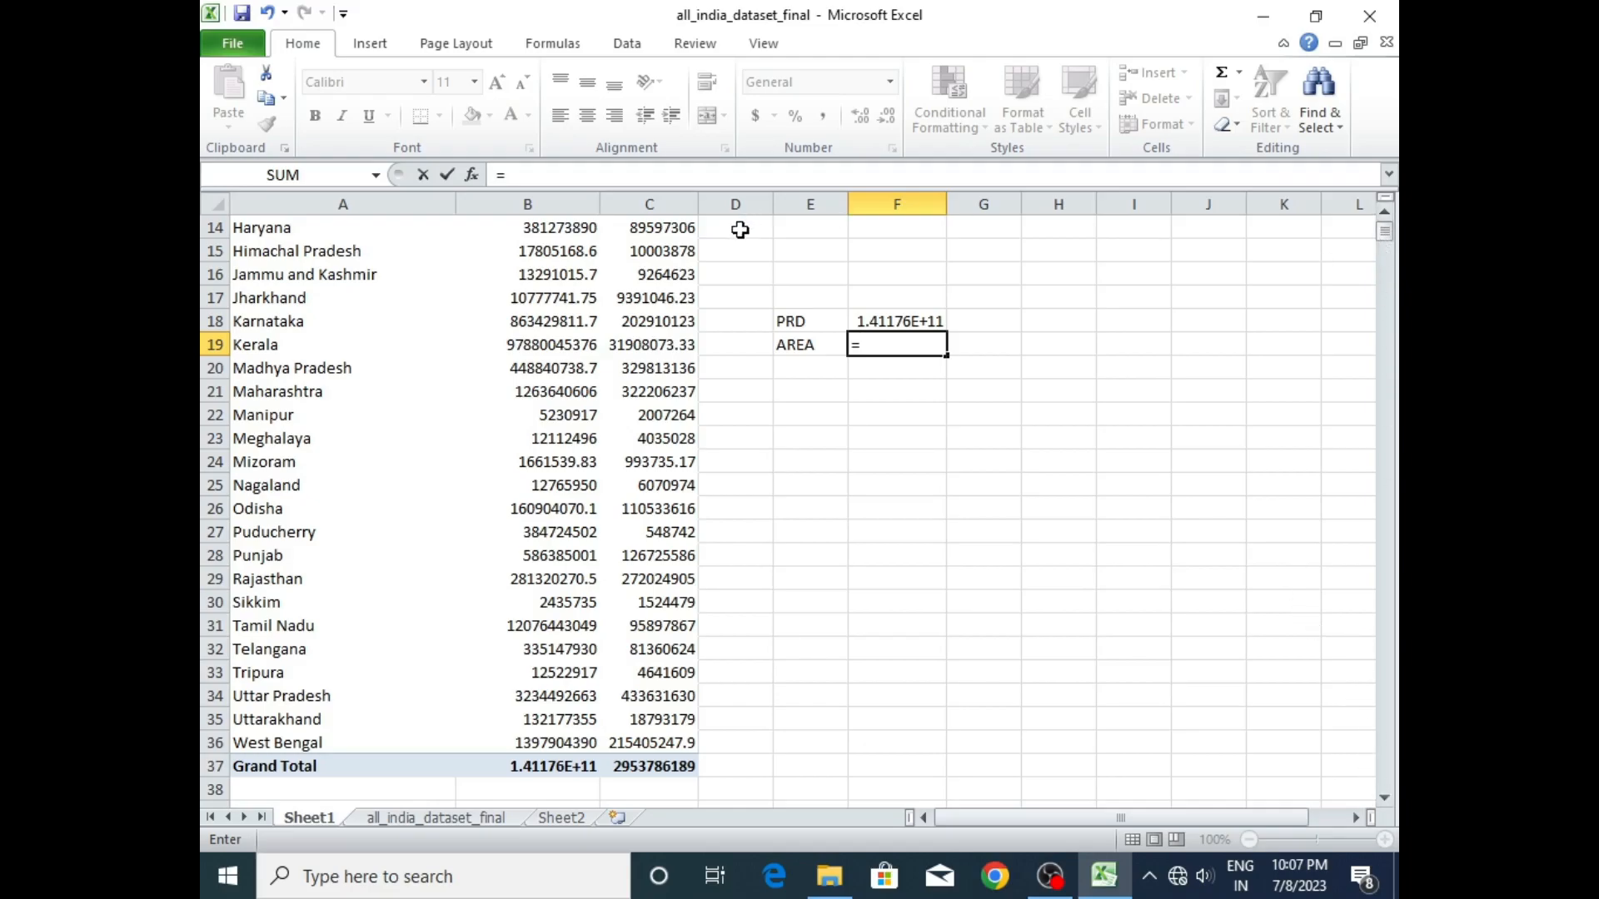
scroll(1386, 243, up, 5)
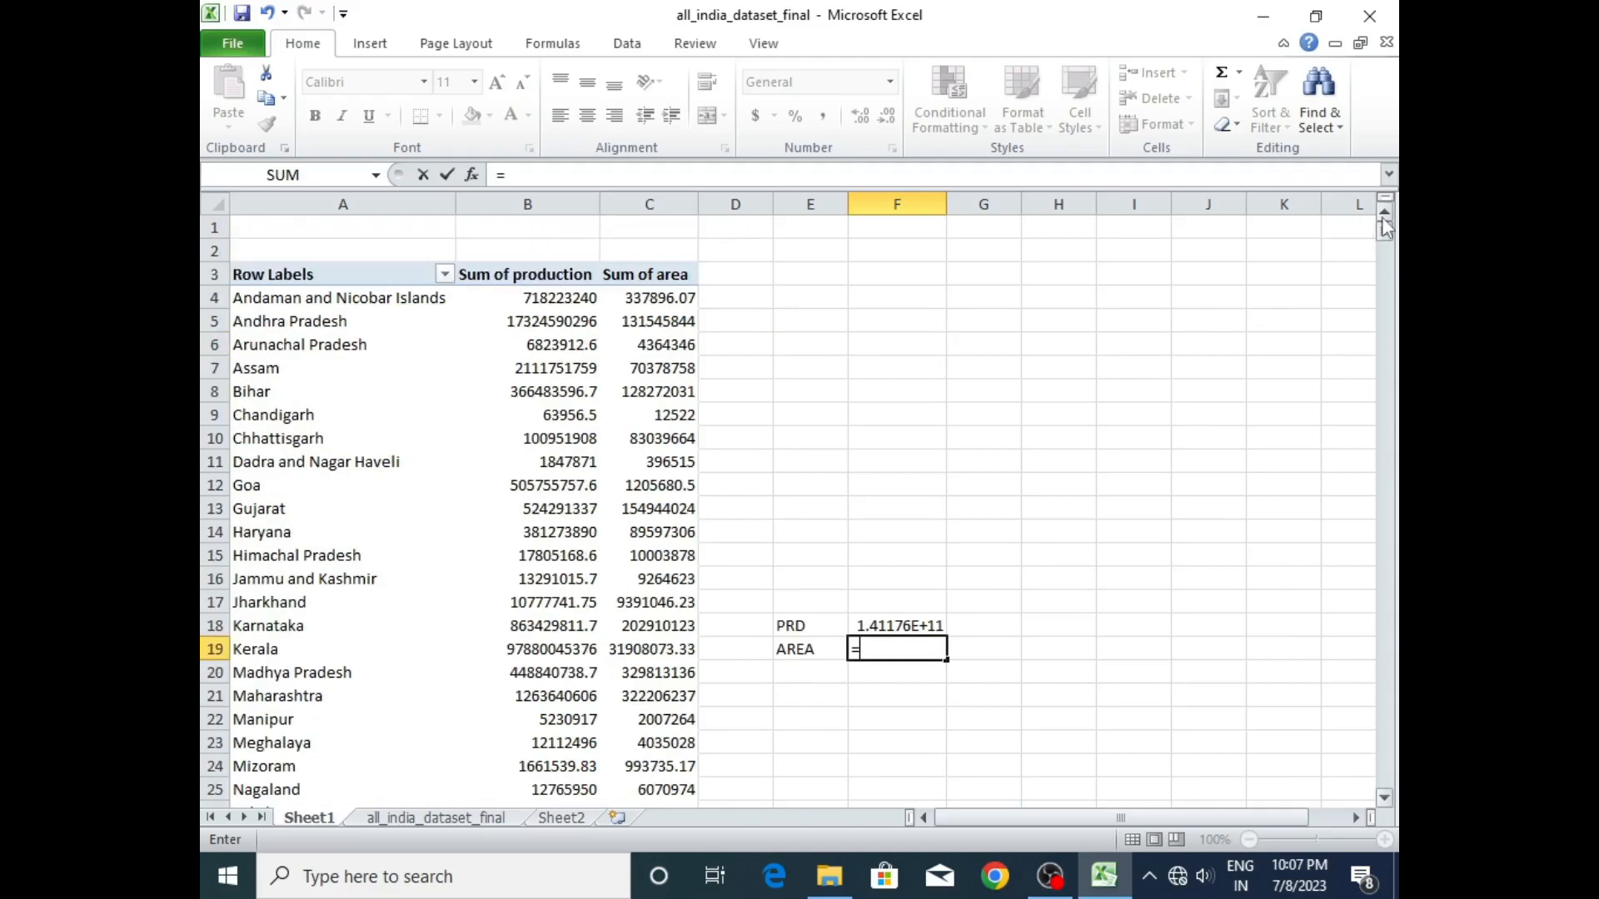
mouse_move(667, 298)
mouse_down()
mouse_move(662, 391)
mouse_move(674, 285)
mouse_up()
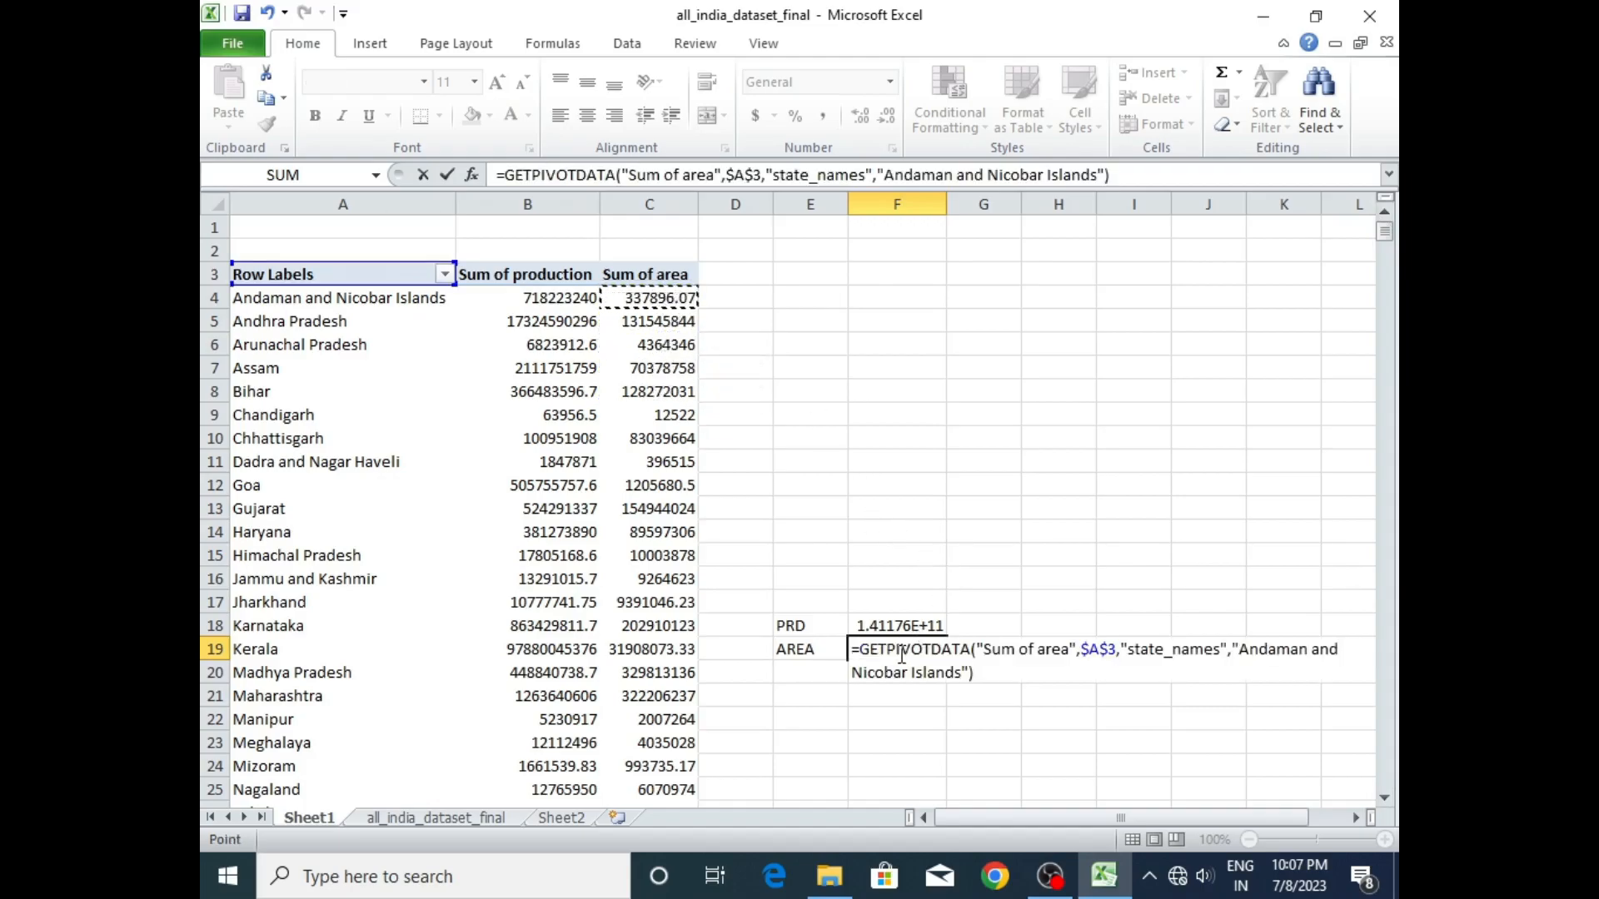
key(BackSpace)
key(BackSpace)
key(BackSpace)
key(BackSpace)
key(BackSpace)
key(BackSpace)
key(BackSpace)
key(BackSpace)
key(BackSpace)
key(BackSpace)
key(BackSpace)
key(BackSpace)
key(BackSpace)
key(BackSpace)
key(BackSpace)
key(BackSpace)
key(BackSpace)
key(BackSpace)
key(BackSpace)
key(BackSpace)
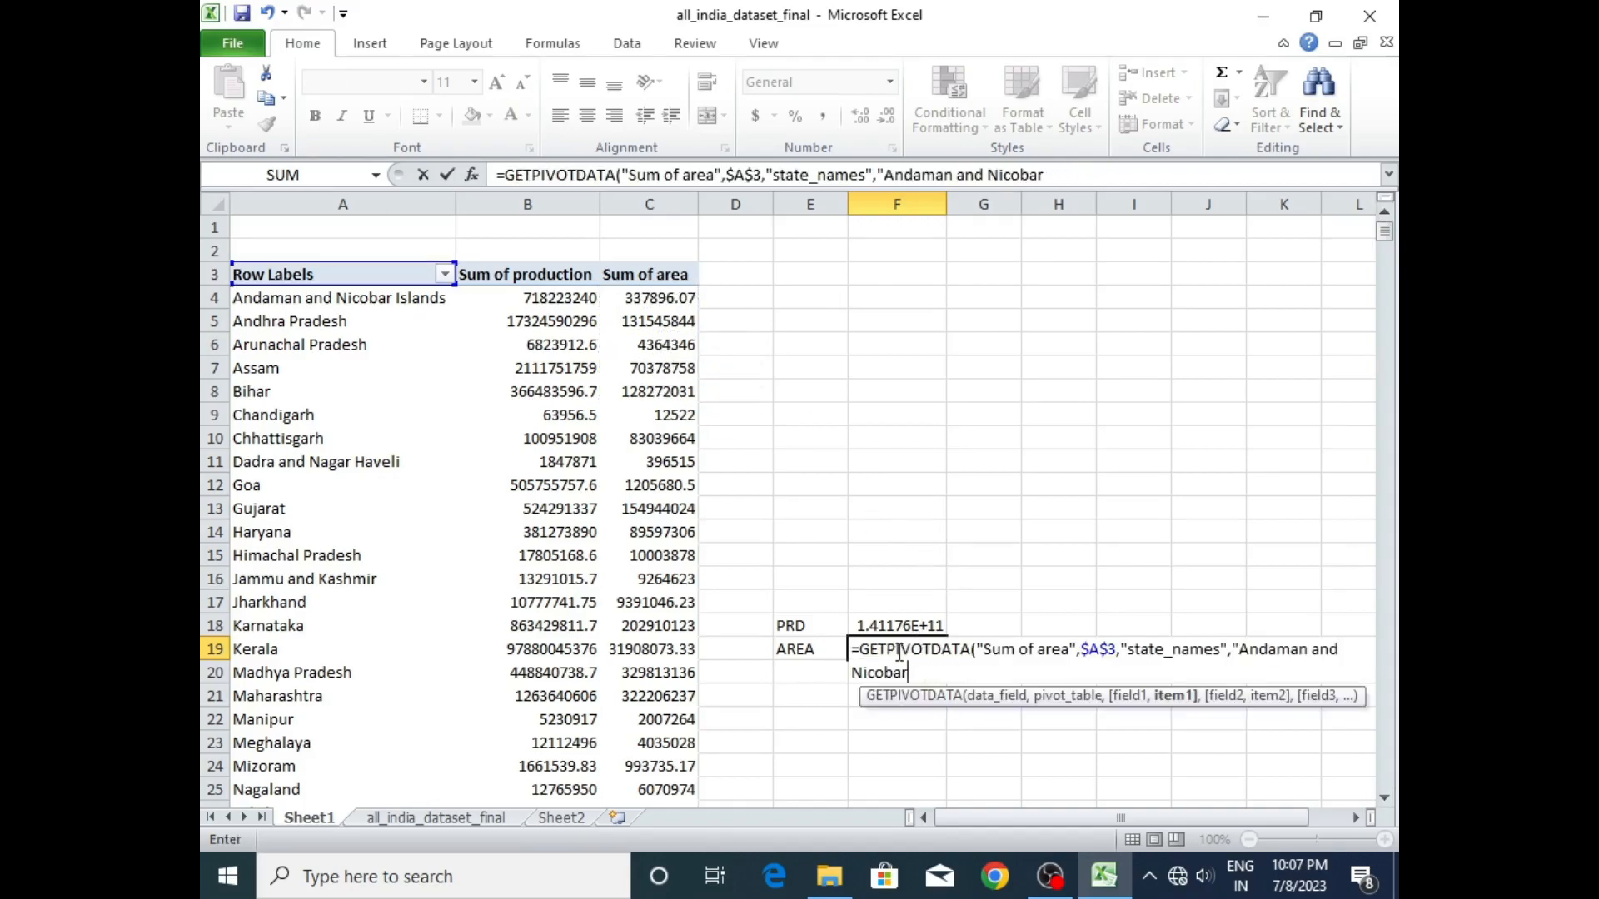
key(BackSpace)
key(BackSpace)
key(BackSpace)
key(BackSpace)
key(BackSpace)
key(BackSpace)
key(BackSpace)
key(BackSpace)
key(BackSpace)
key(BackSpace)
key(BackSpace)
key(BackSpace)
key(BackSpace)
key(BackSpace)
key(BackSpace)
key(BackSpace)
key(BackSpace)
key(BackSpace)
key(BackSpace)
key(BackSpace)
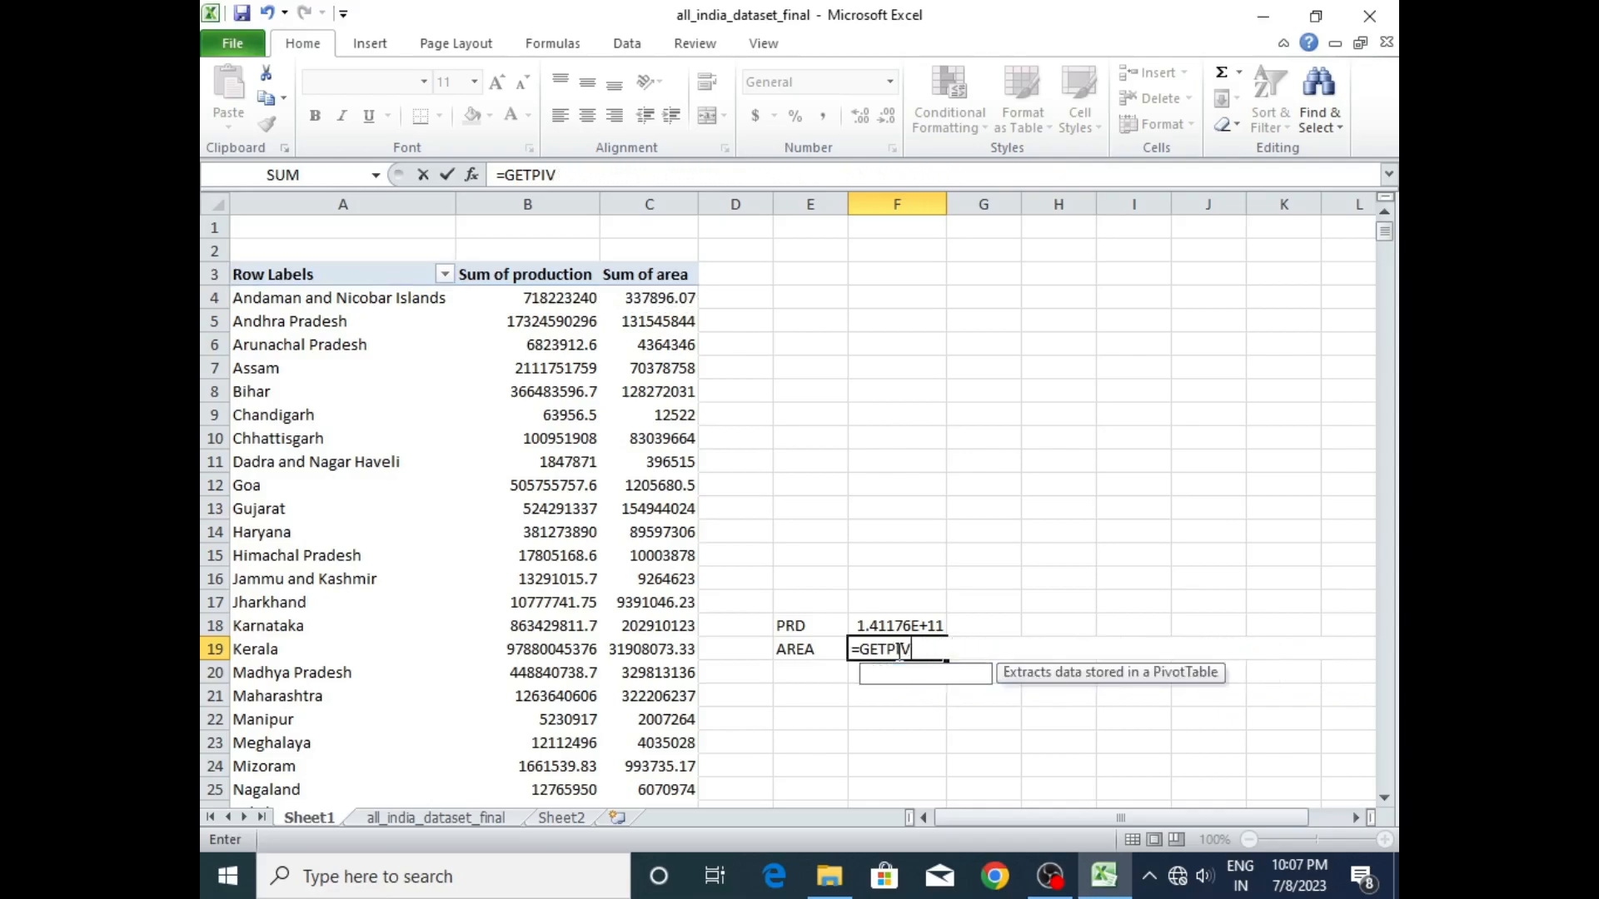
- Sum the area values in C4:C36 with a SUM formula in cell F19, beside AREA
text(SUM)
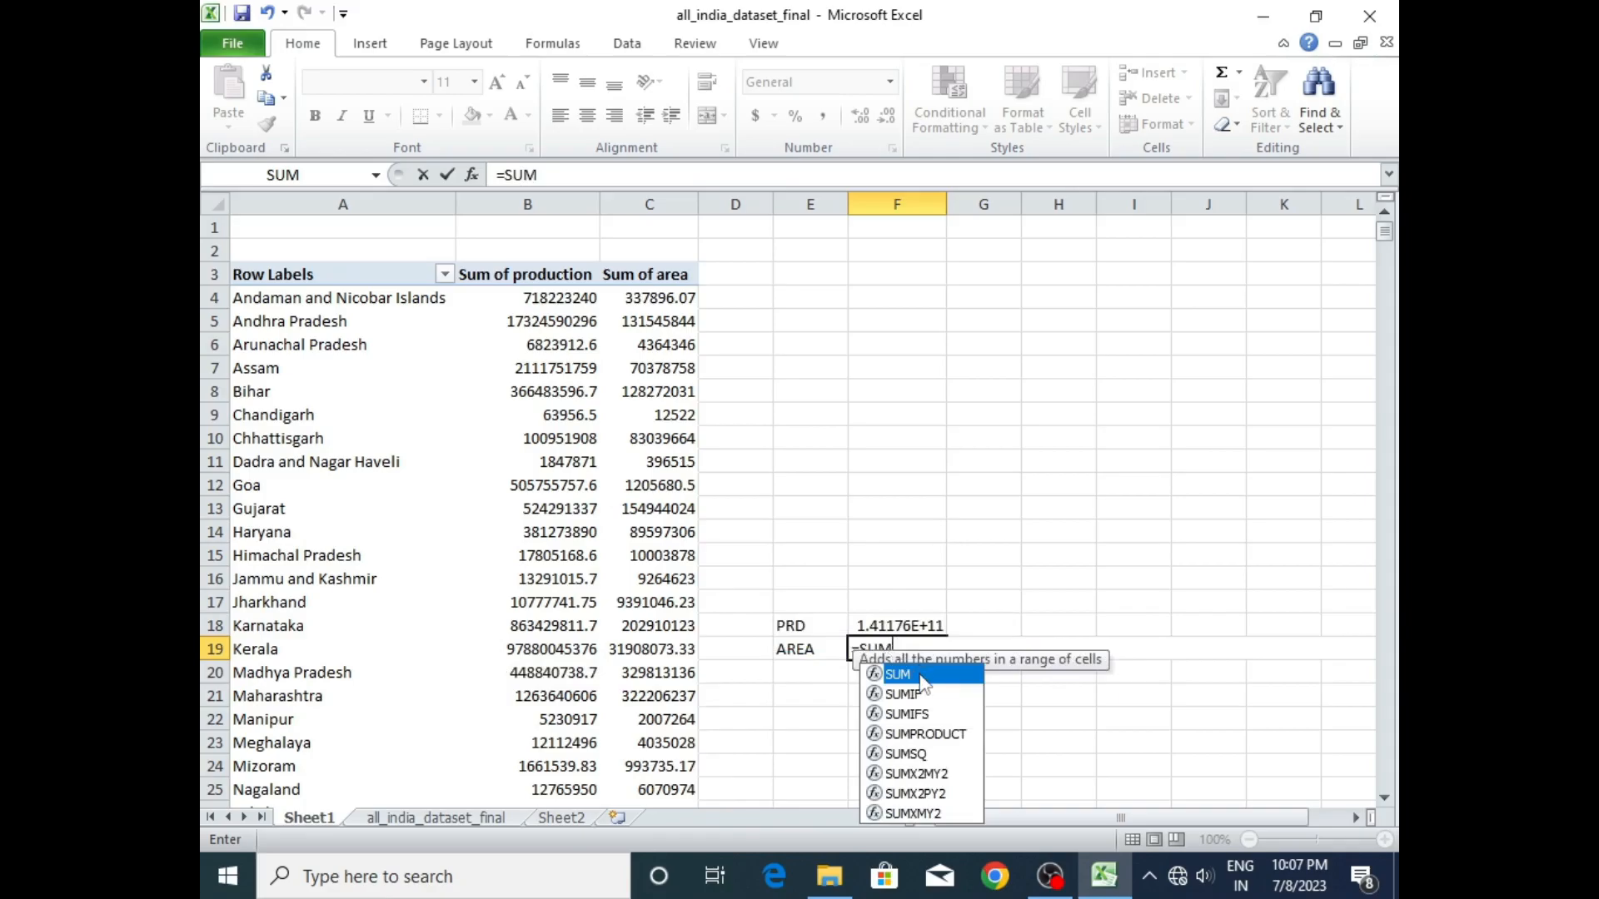
text(()
click(673, 300)
drag(673, 300, 662, 731)
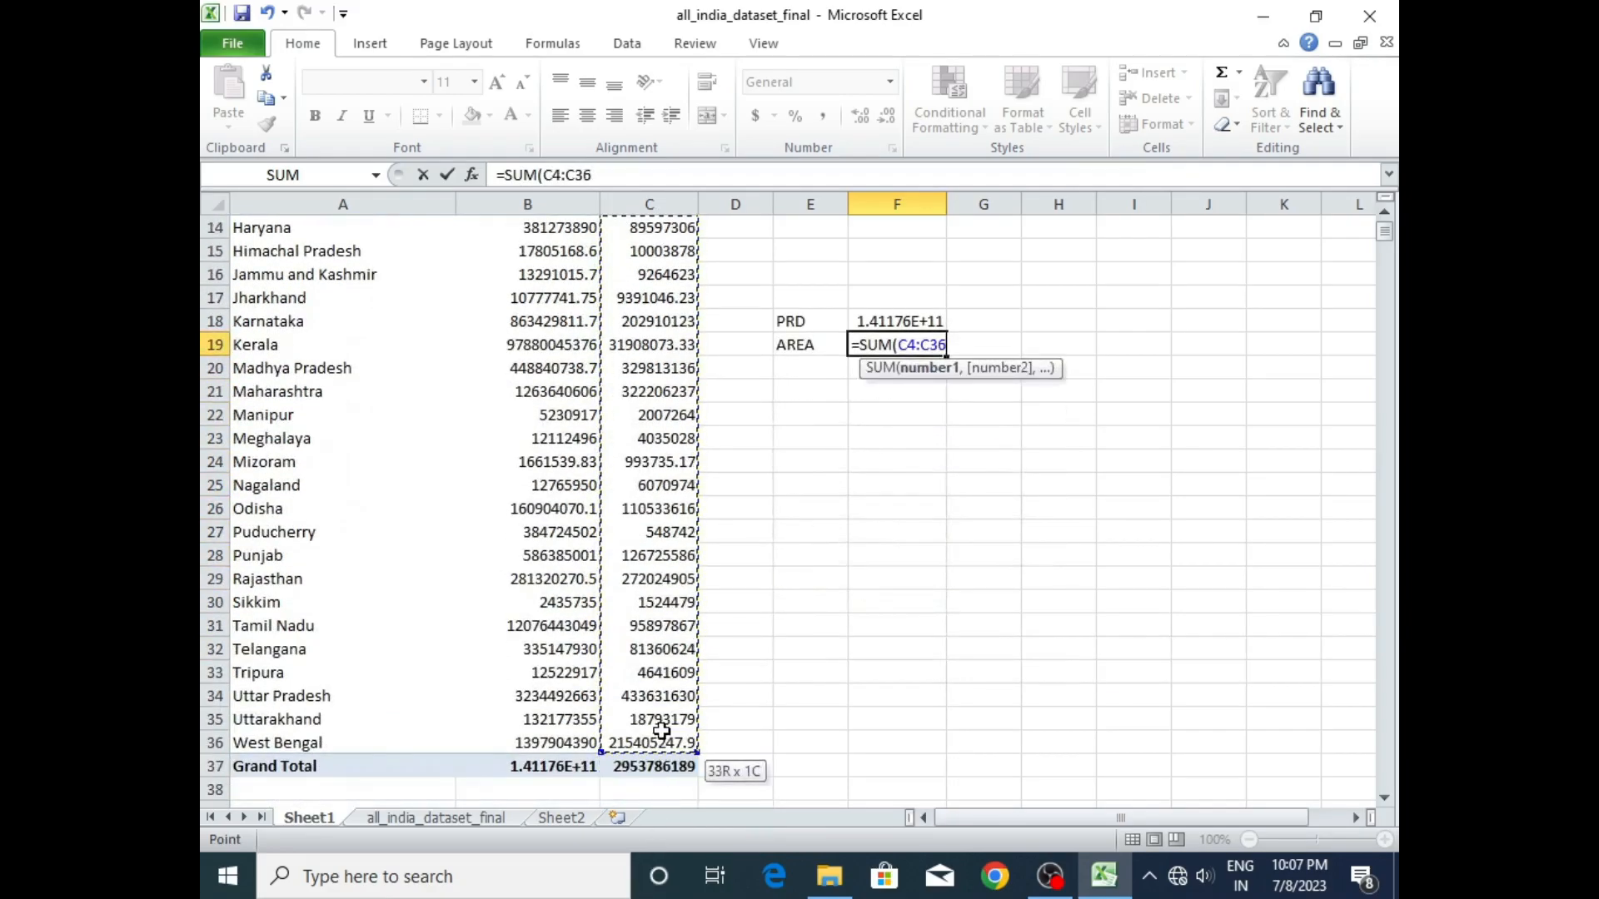
key(Return)
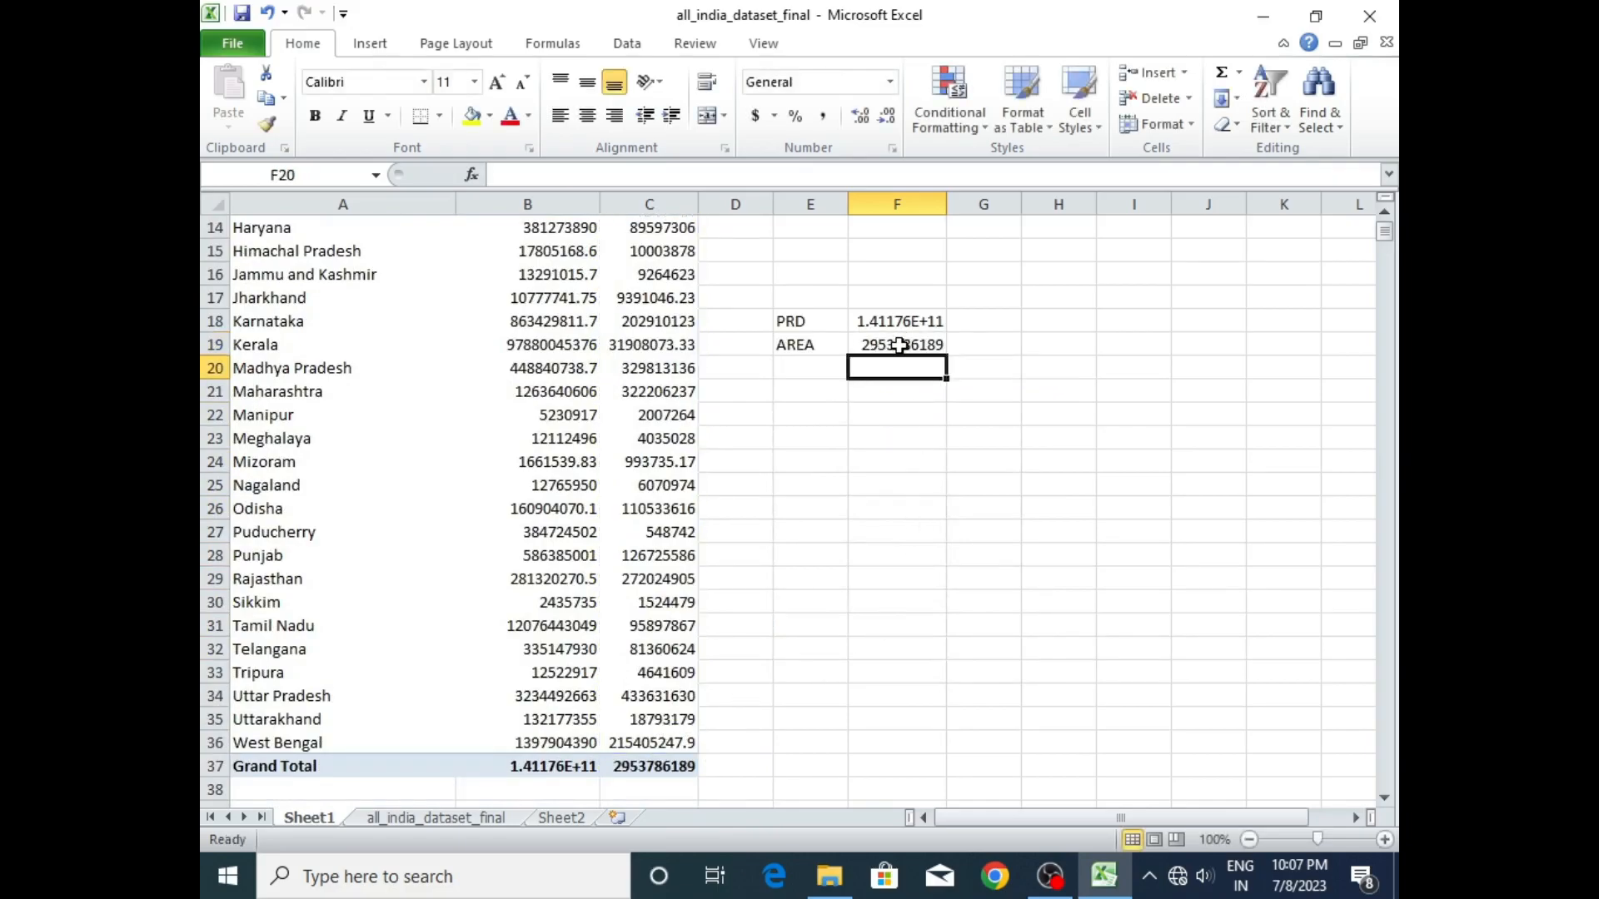
- Link the small red text box on Sheet2 to cell F18 of Sheet1 and widen it into column H
click(556, 818)
click(645, 354)
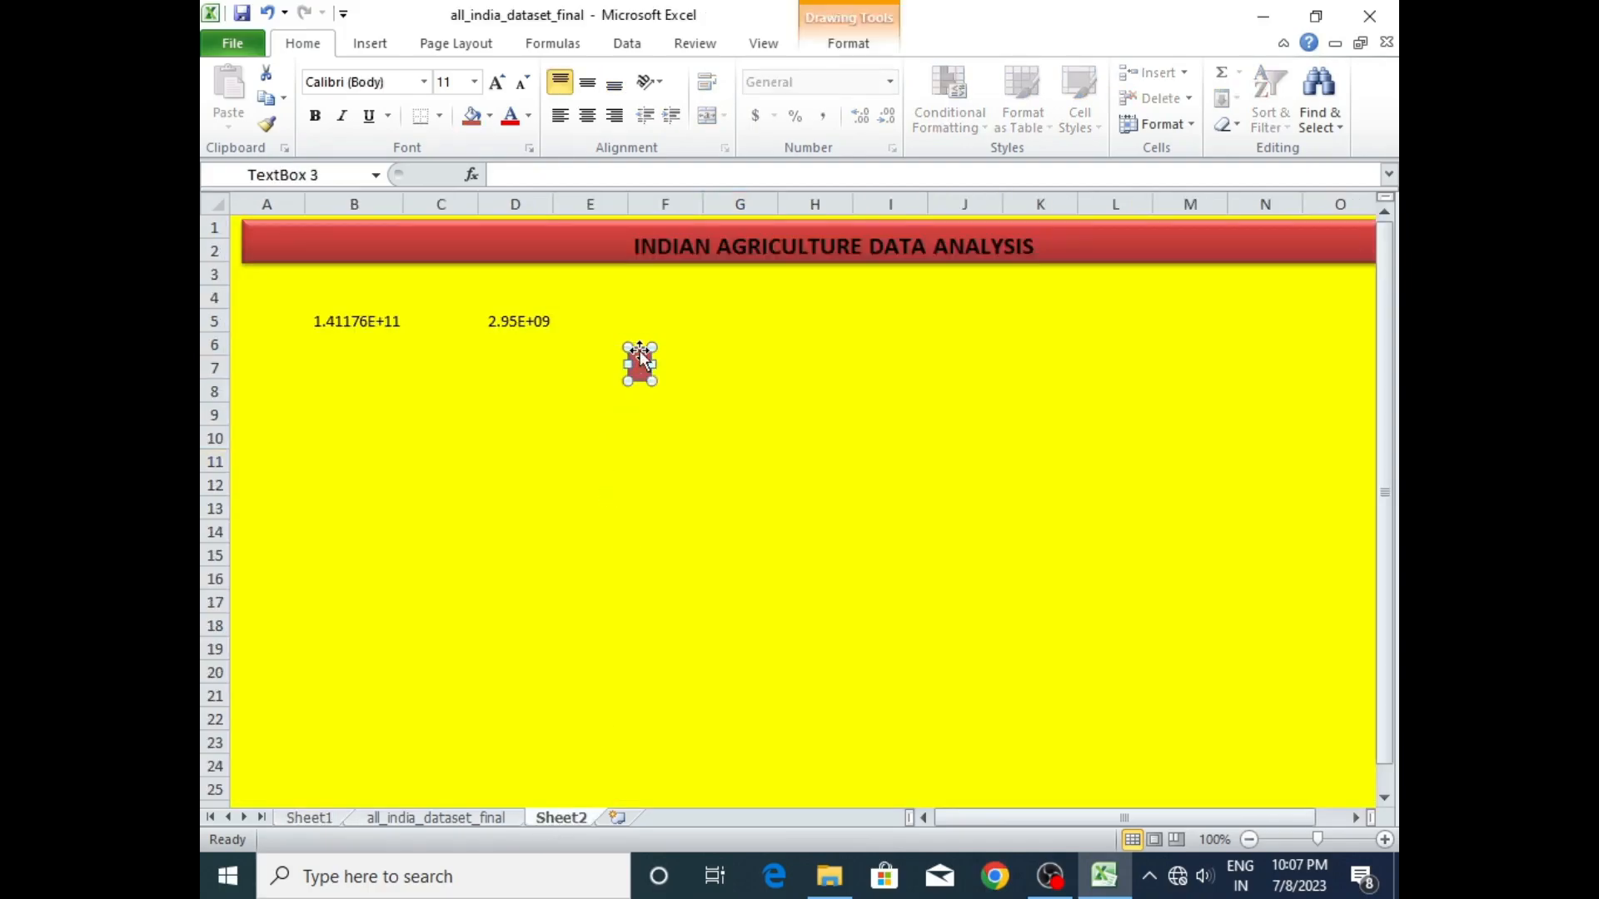
click(675, 173)
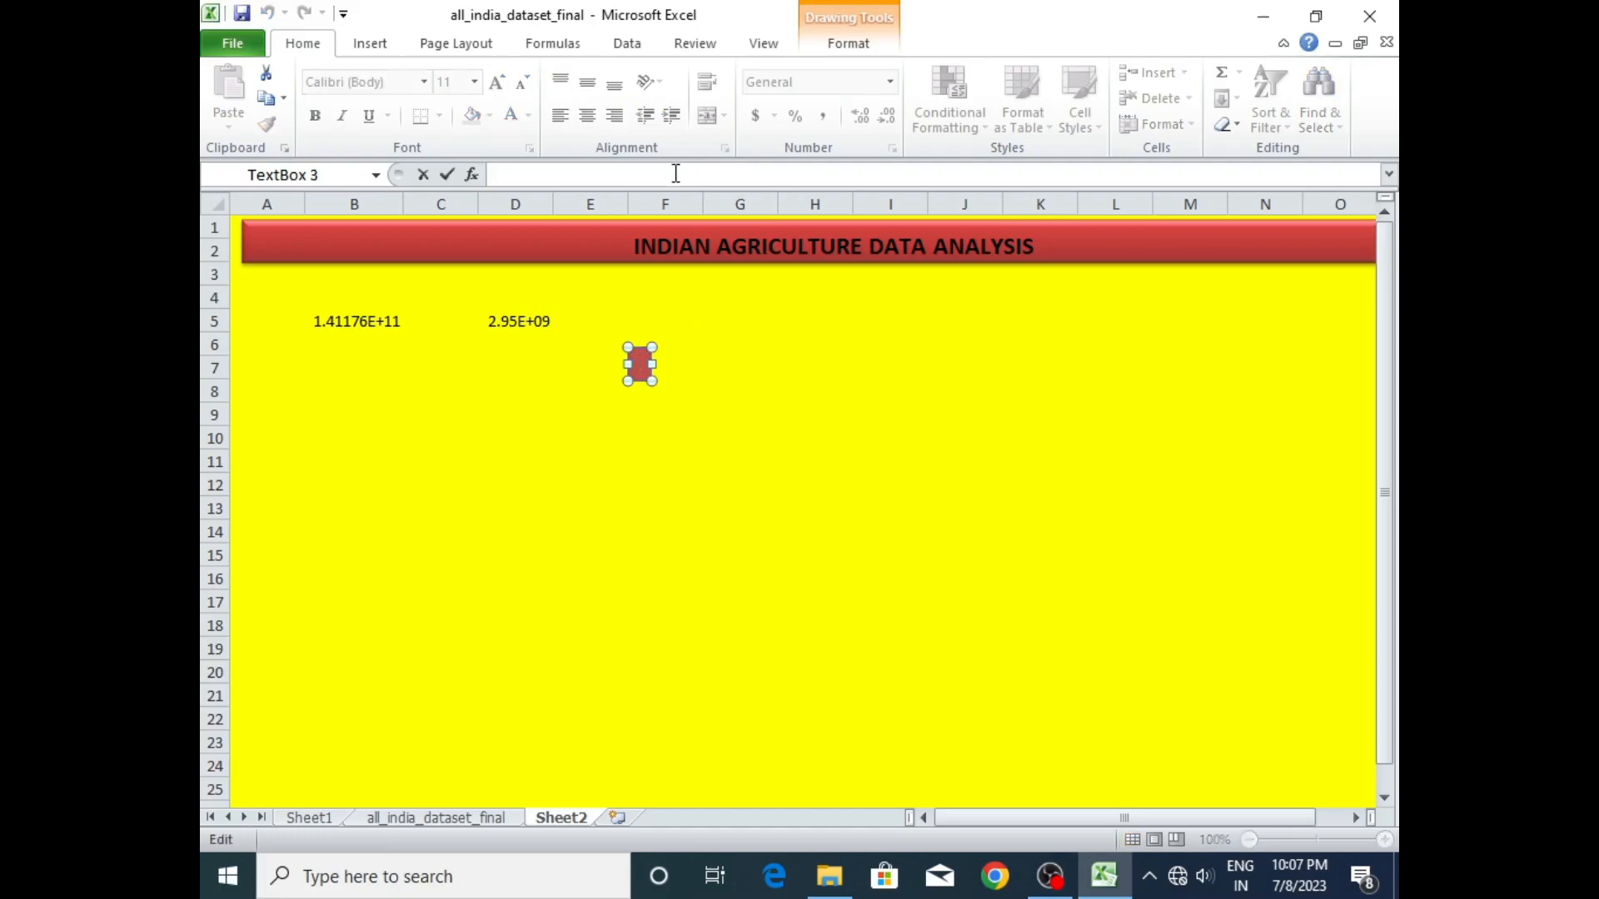
text(=)
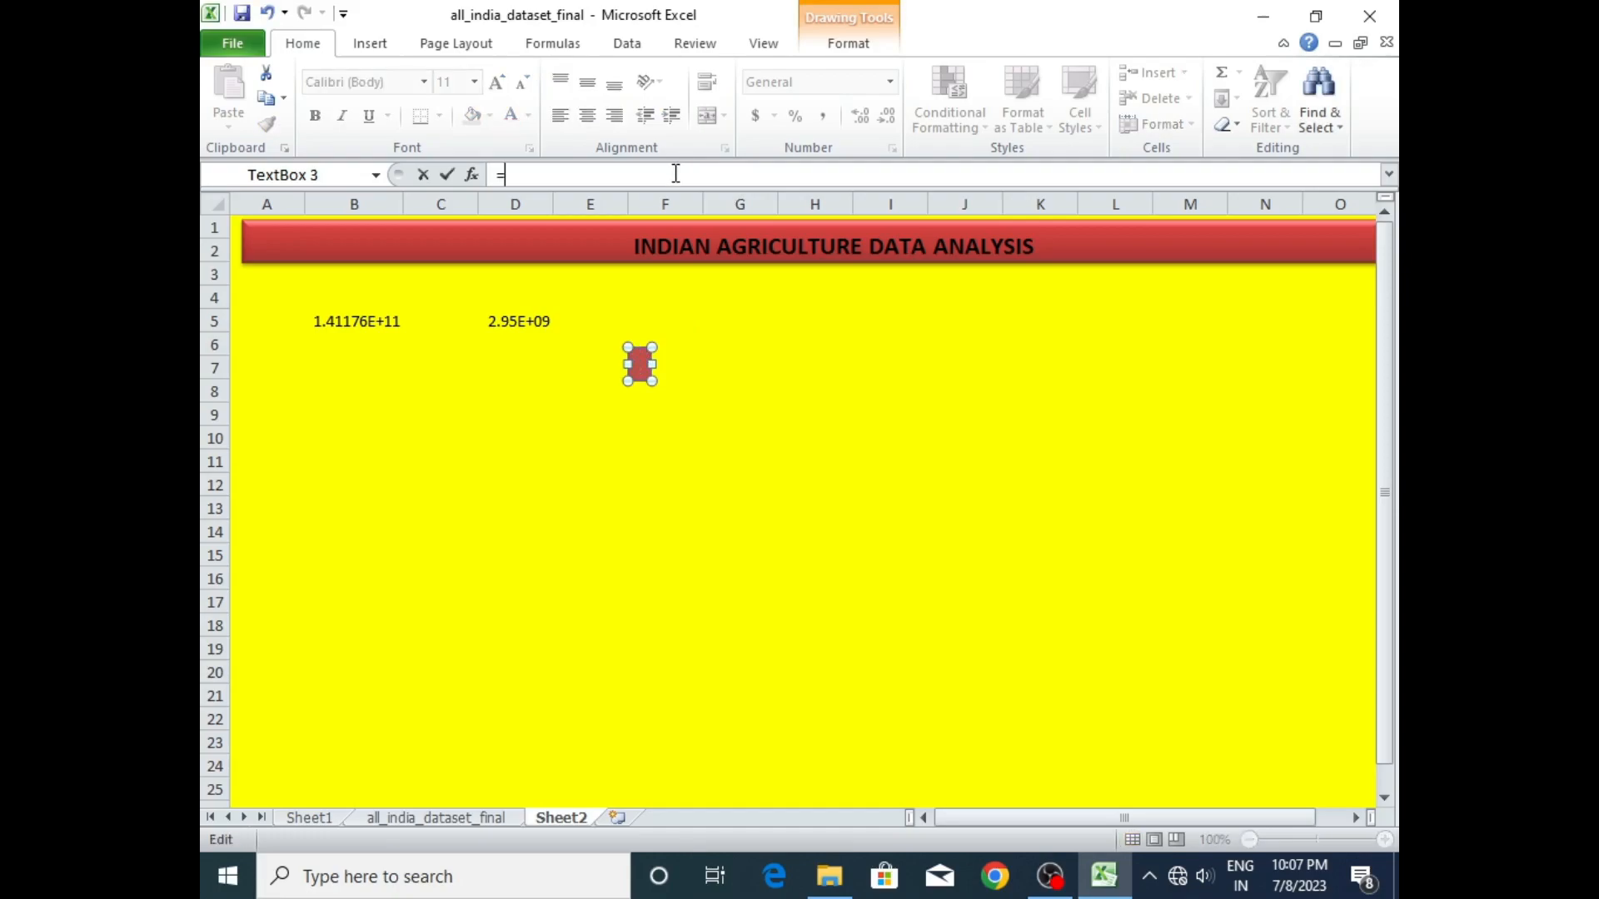
click(315, 816)
click(912, 323)
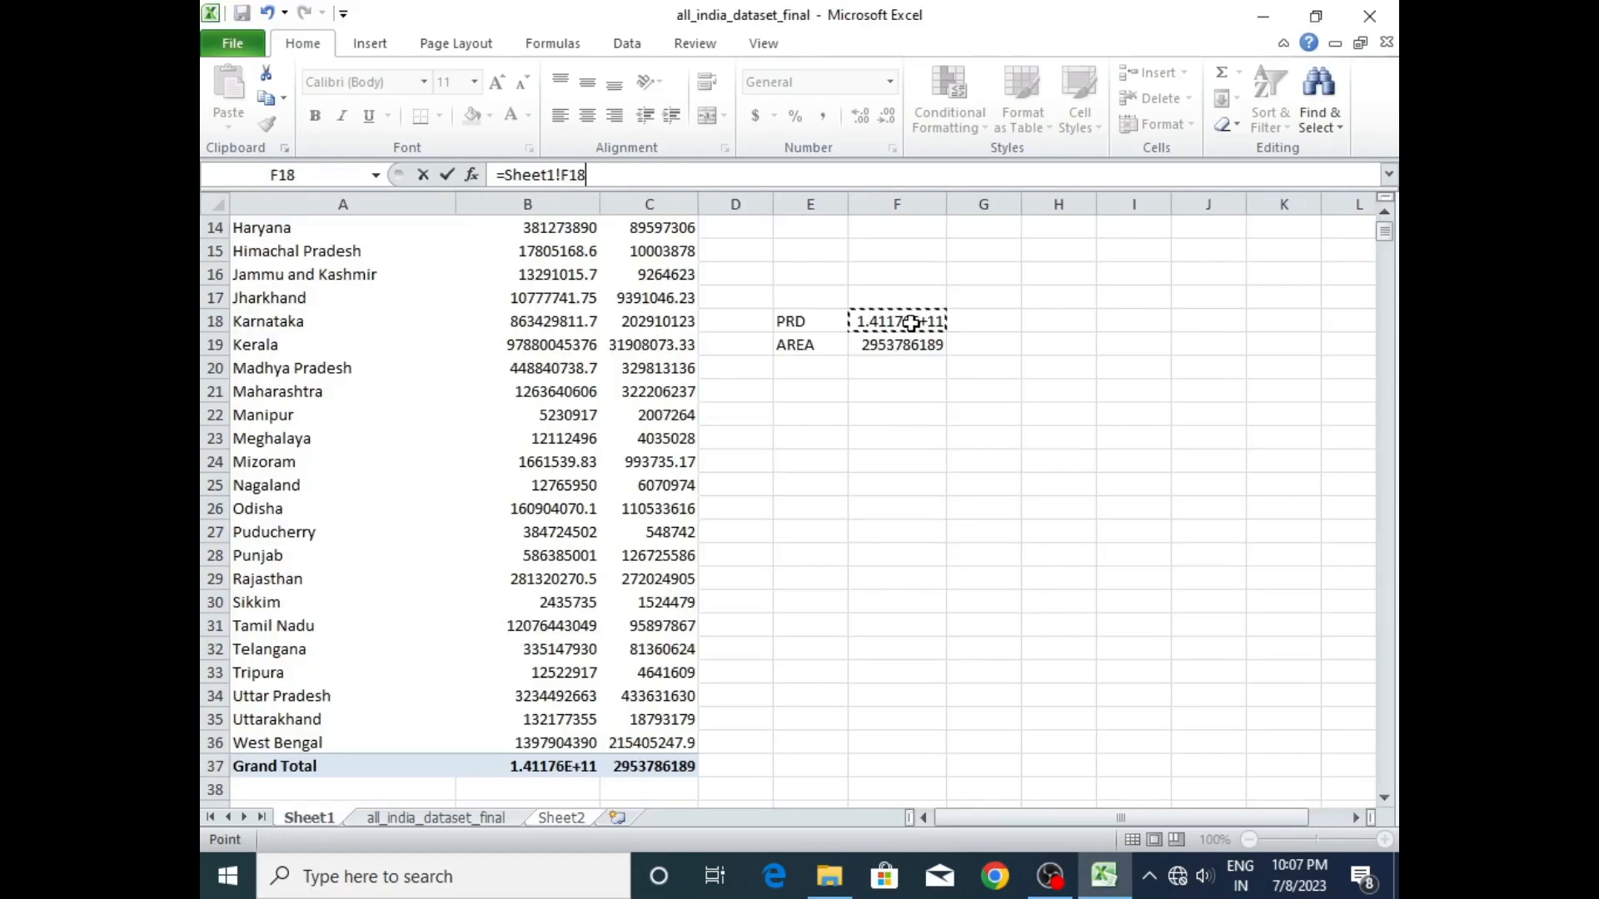
key(Return)
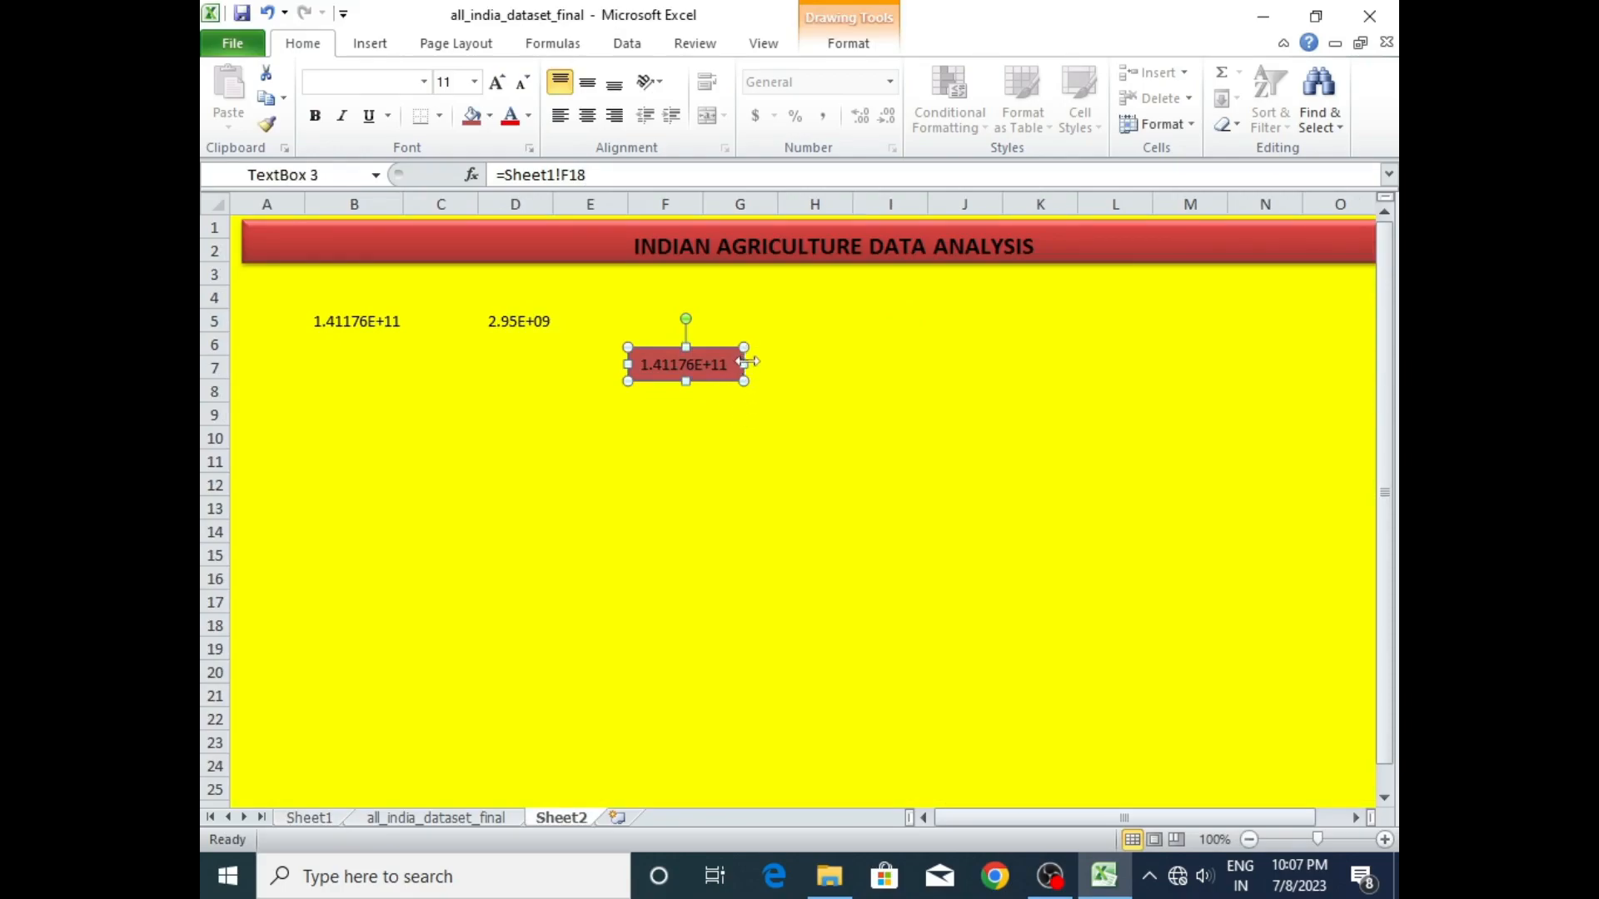
drag(743, 364, 798, 371)
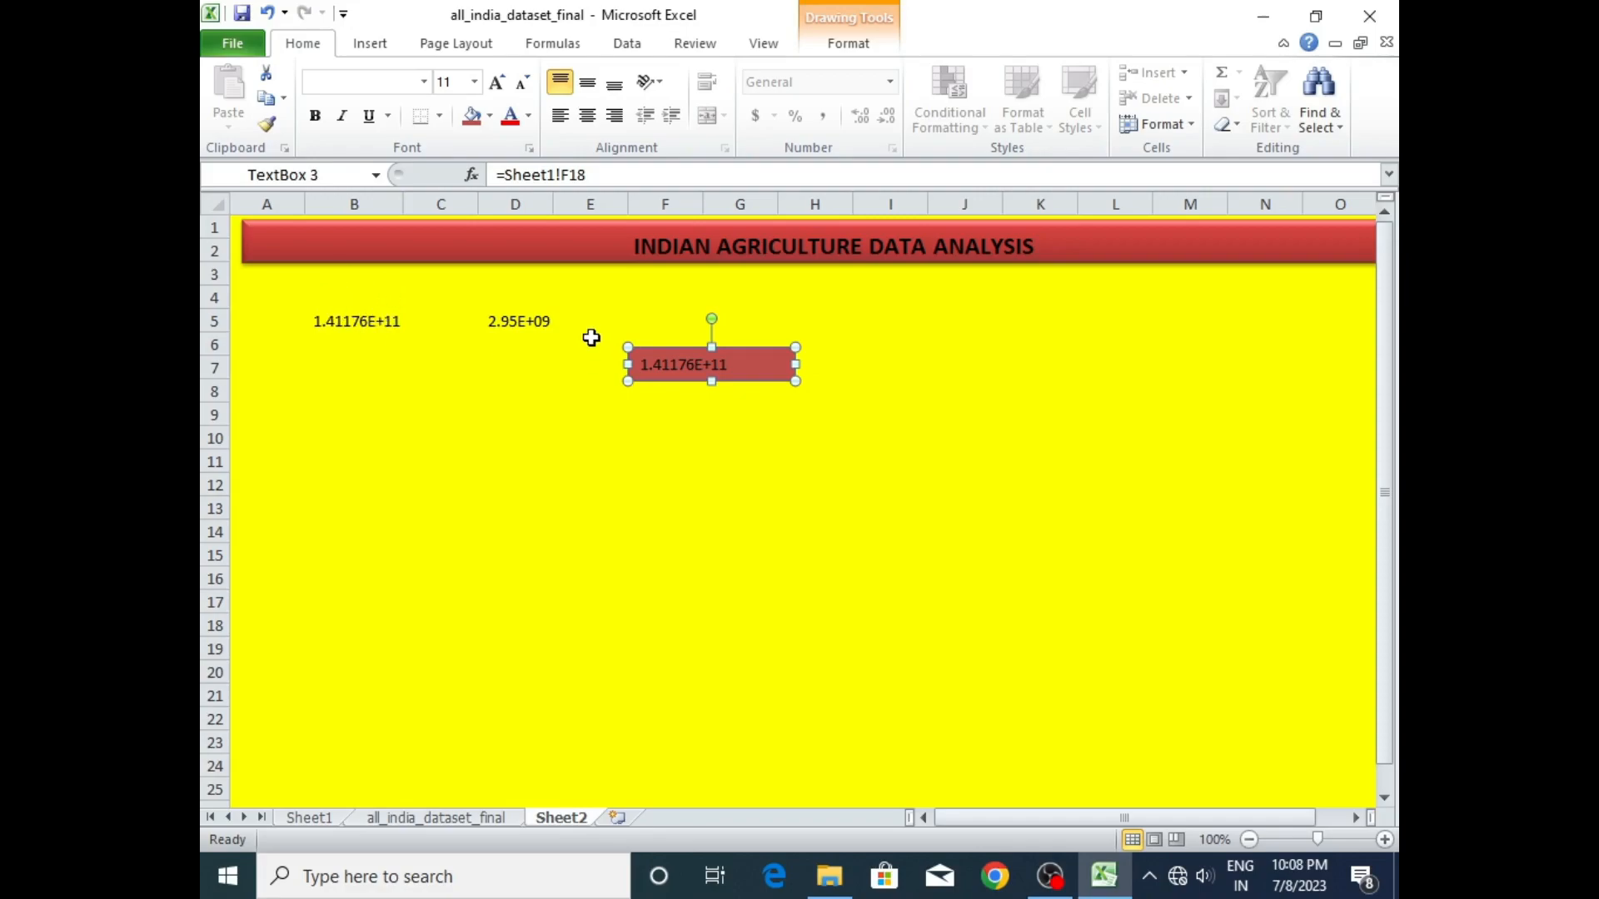
- Move the red text box straight down to rows 9 and 10
click(564, 300)
drag(565, 323, 594, 303)
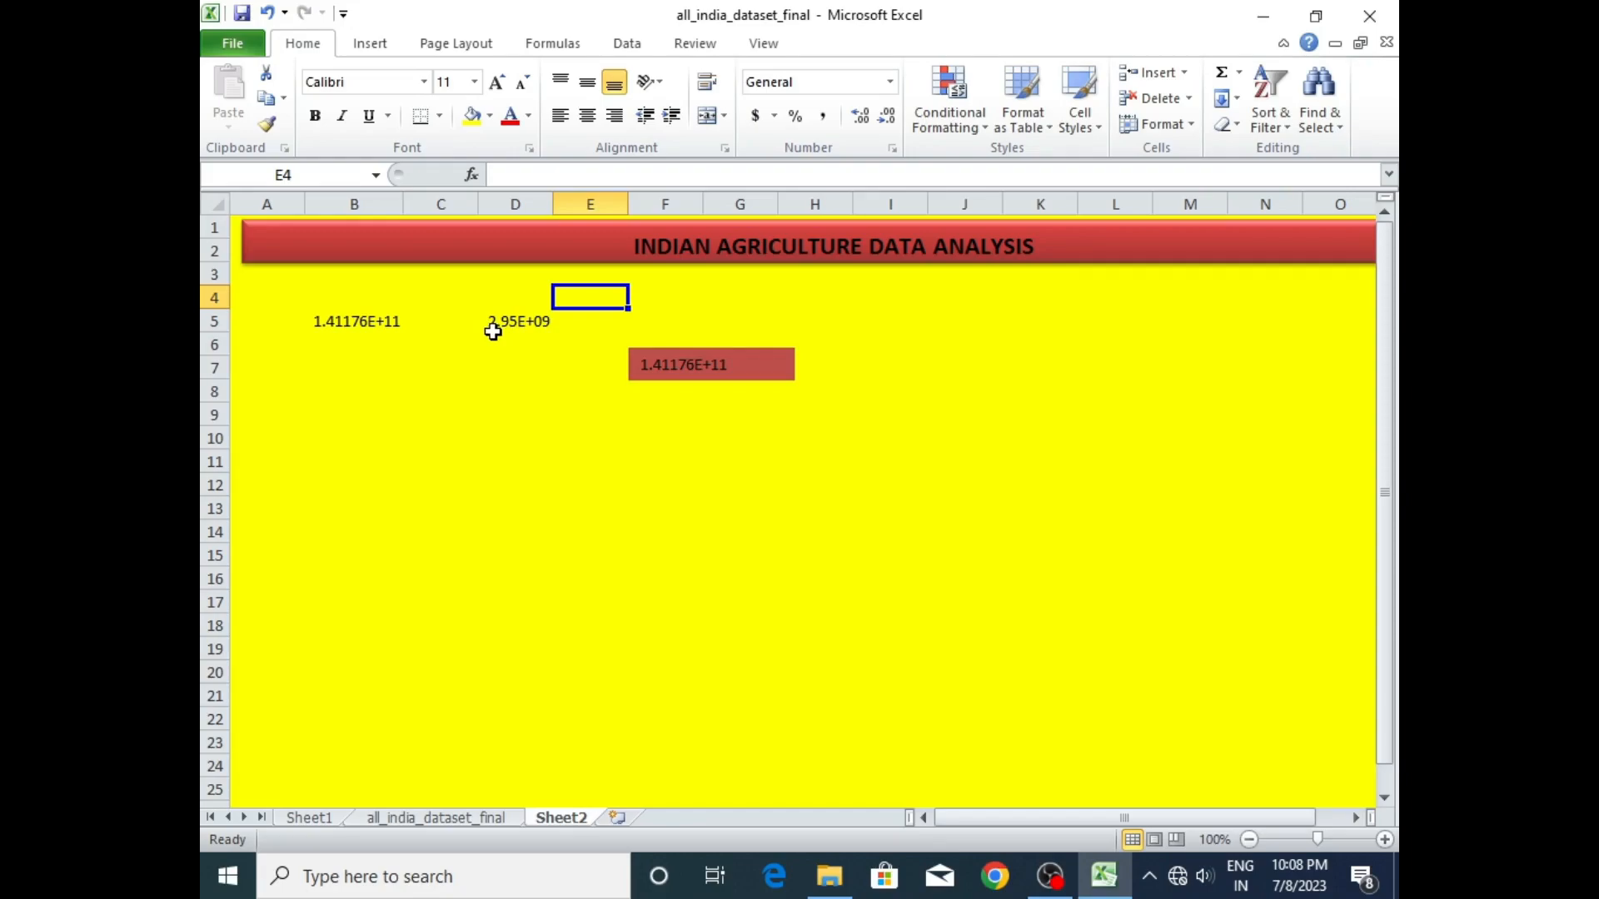
click(383, 322)
click(514, 321)
click(746, 364)
mouse_move(750, 358)
mouse_down()
mouse_move(906, 365)
mouse_move(870, 396)
mouse_move(855, 323)
mouse_move(1150, 238)
mouse_move(635, 323)
mouse_move(813, 546)
mouse_move(704, 432)
mouse_move(750, 414)
mouse_up()
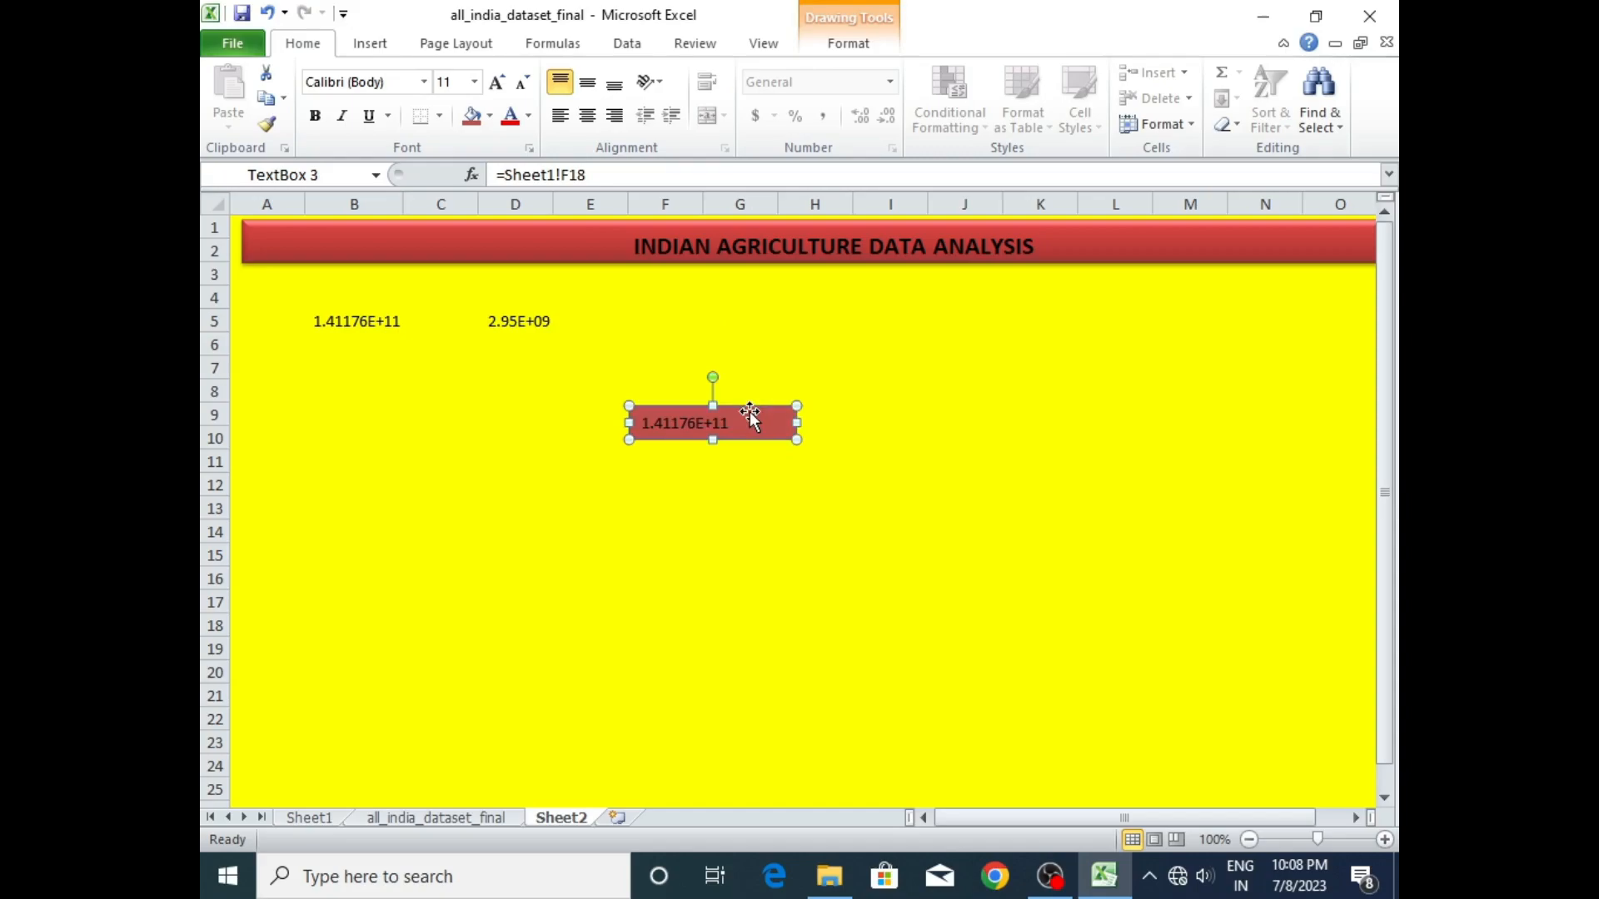
- Try the red text box directly beneath the title banner, and reposition it at rows 6 to 7 across columns D to F
click(387, 322)
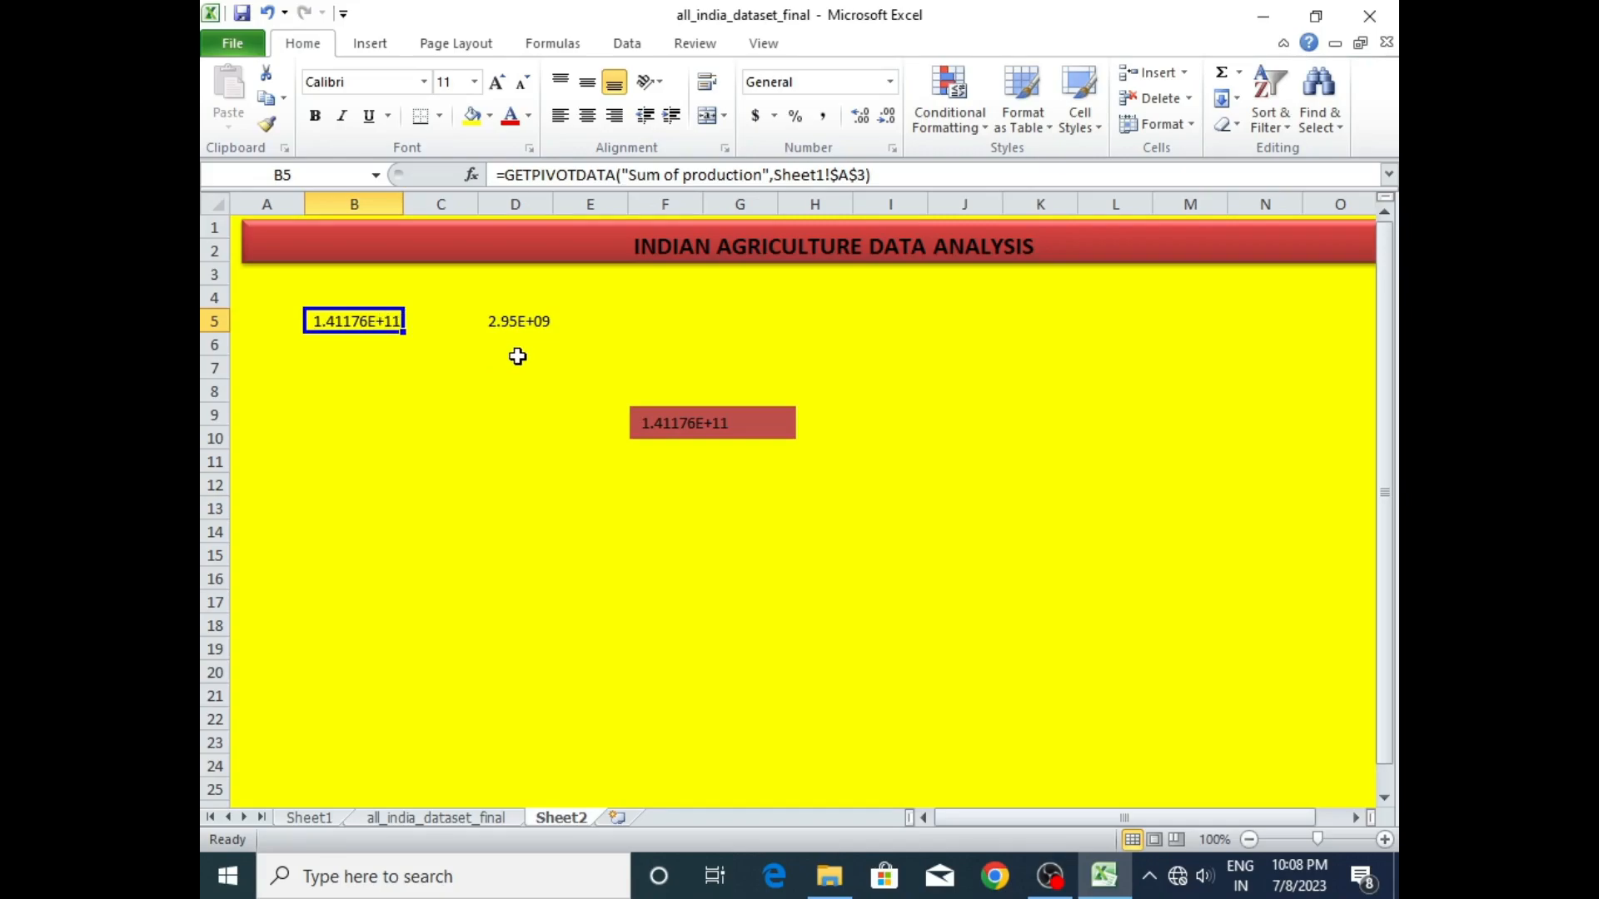
click(504, 320)
click(348, 322)
click(517, 323)
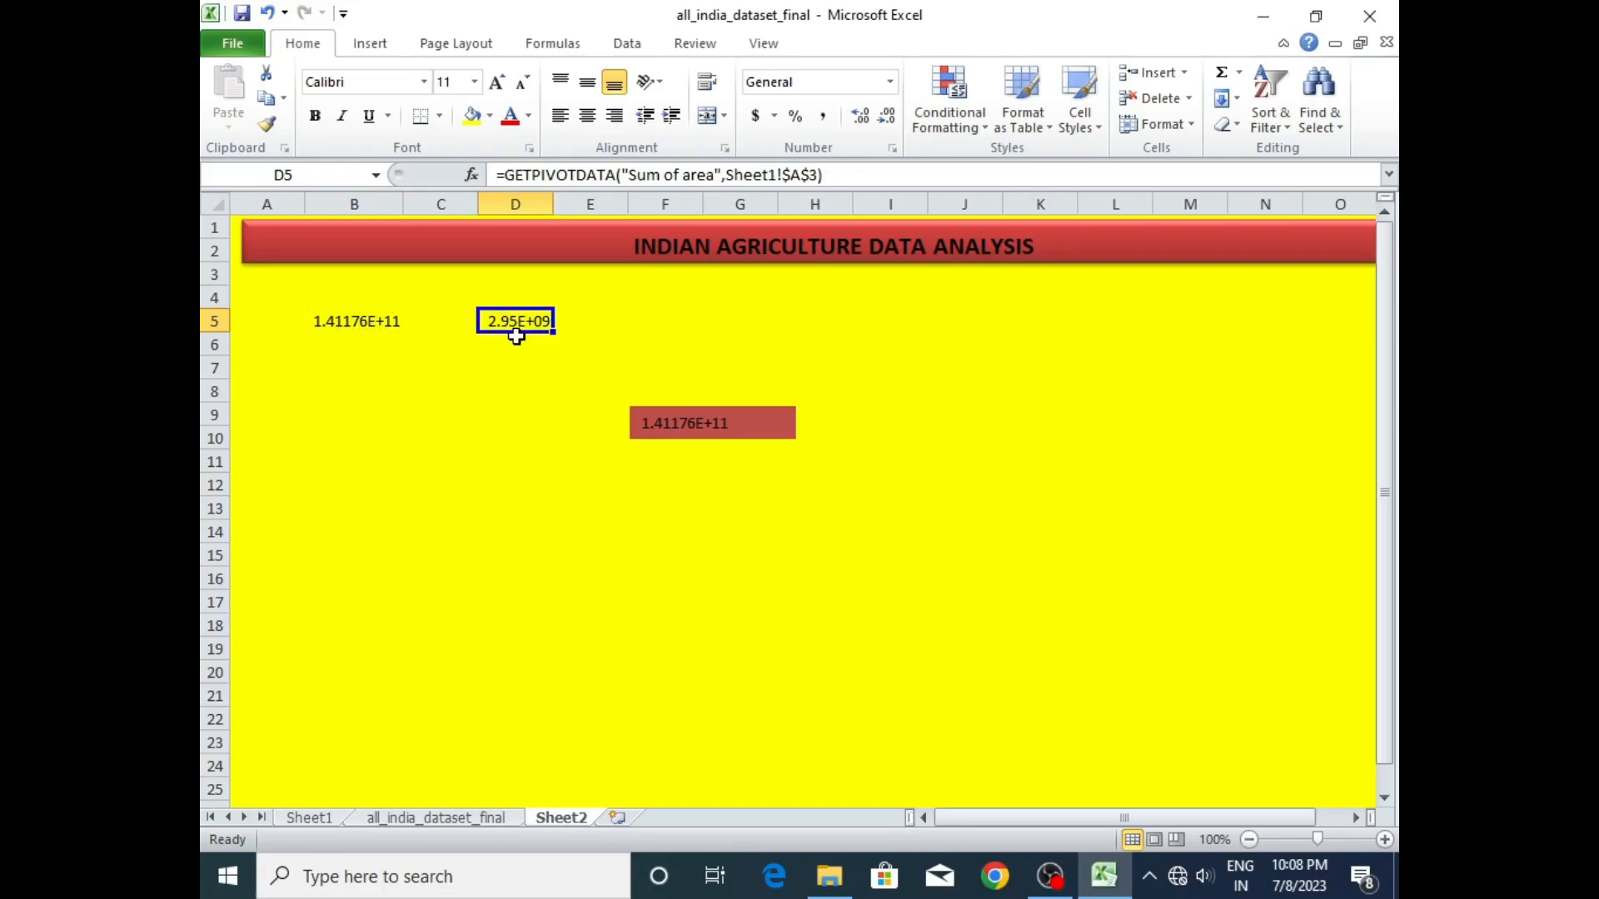
click(732, 423)
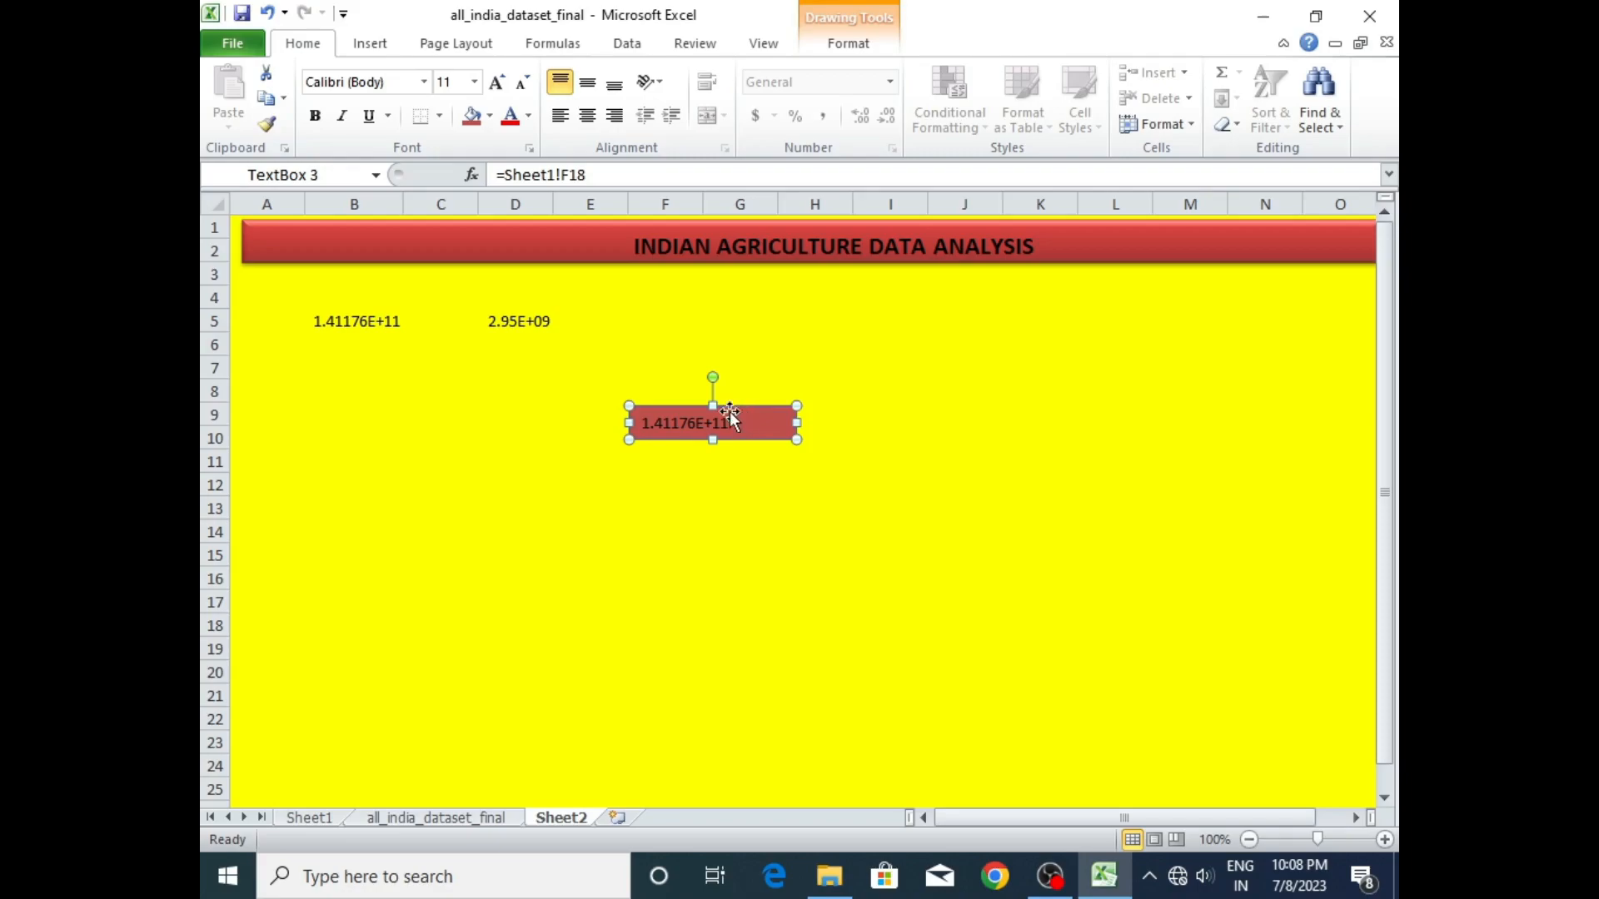
drag(772, 414, 366, 275)
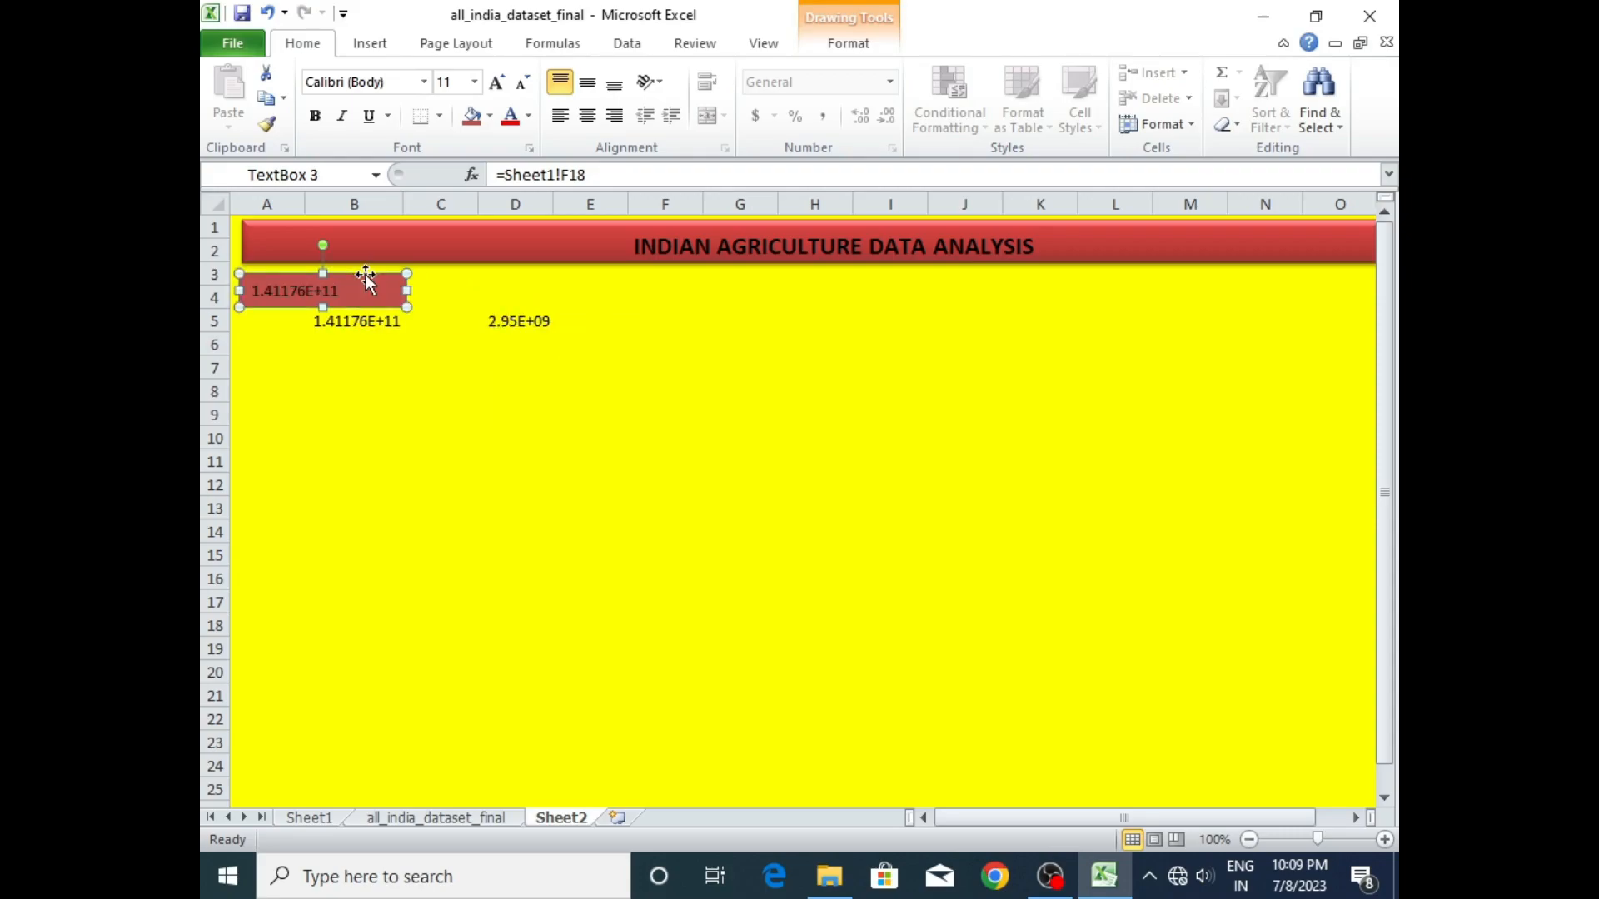
drag(367, 274, 646, 347)
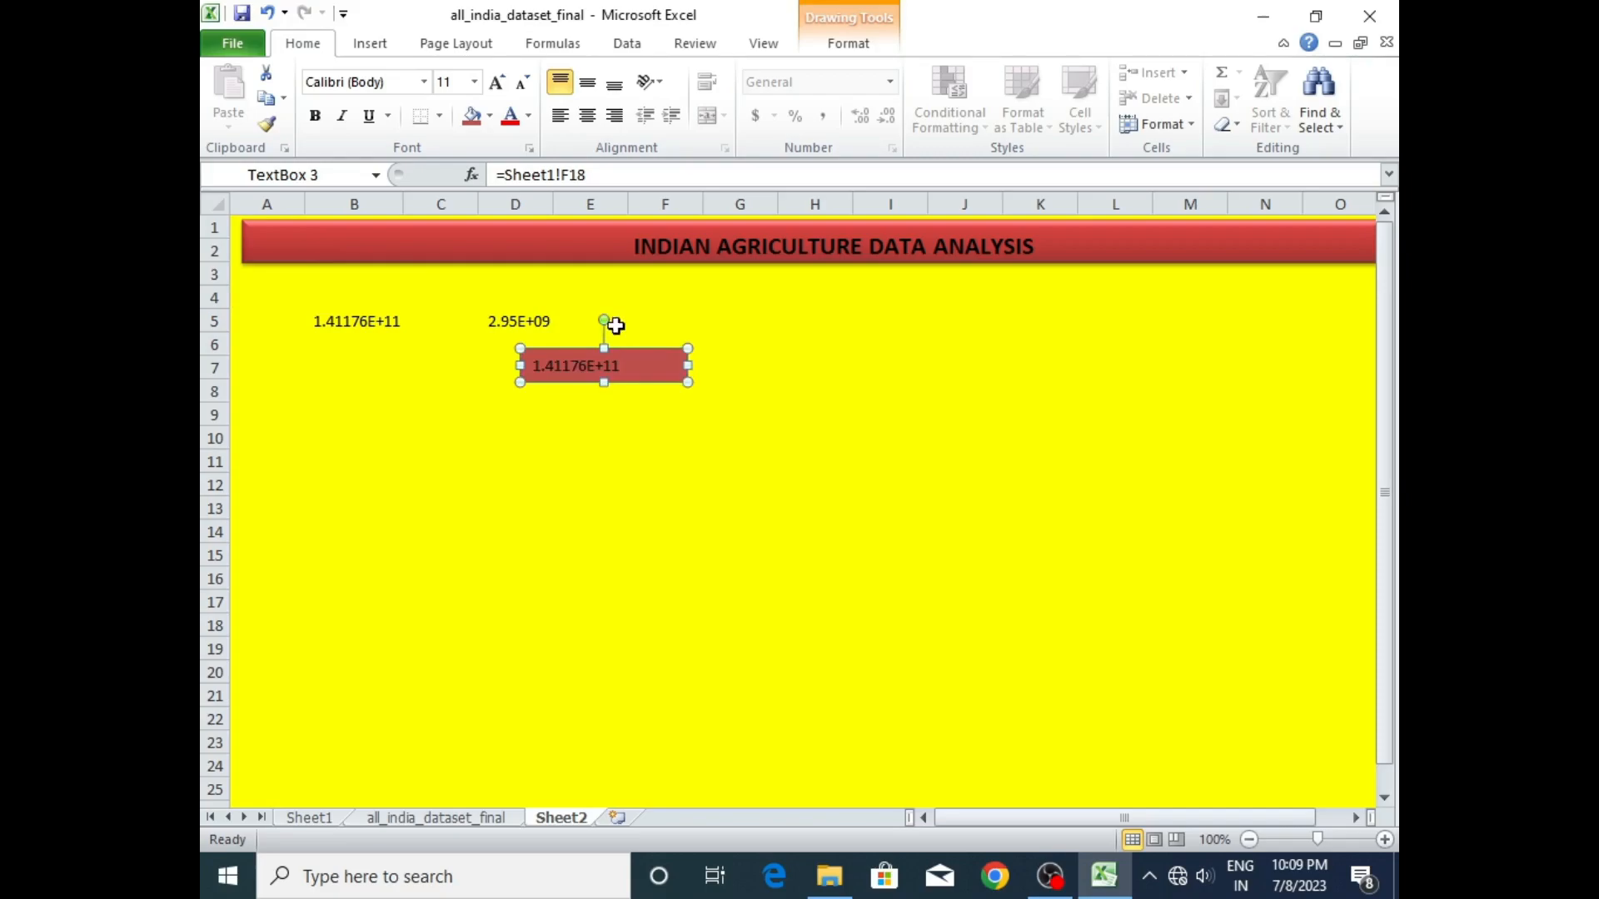
click(768, 368)
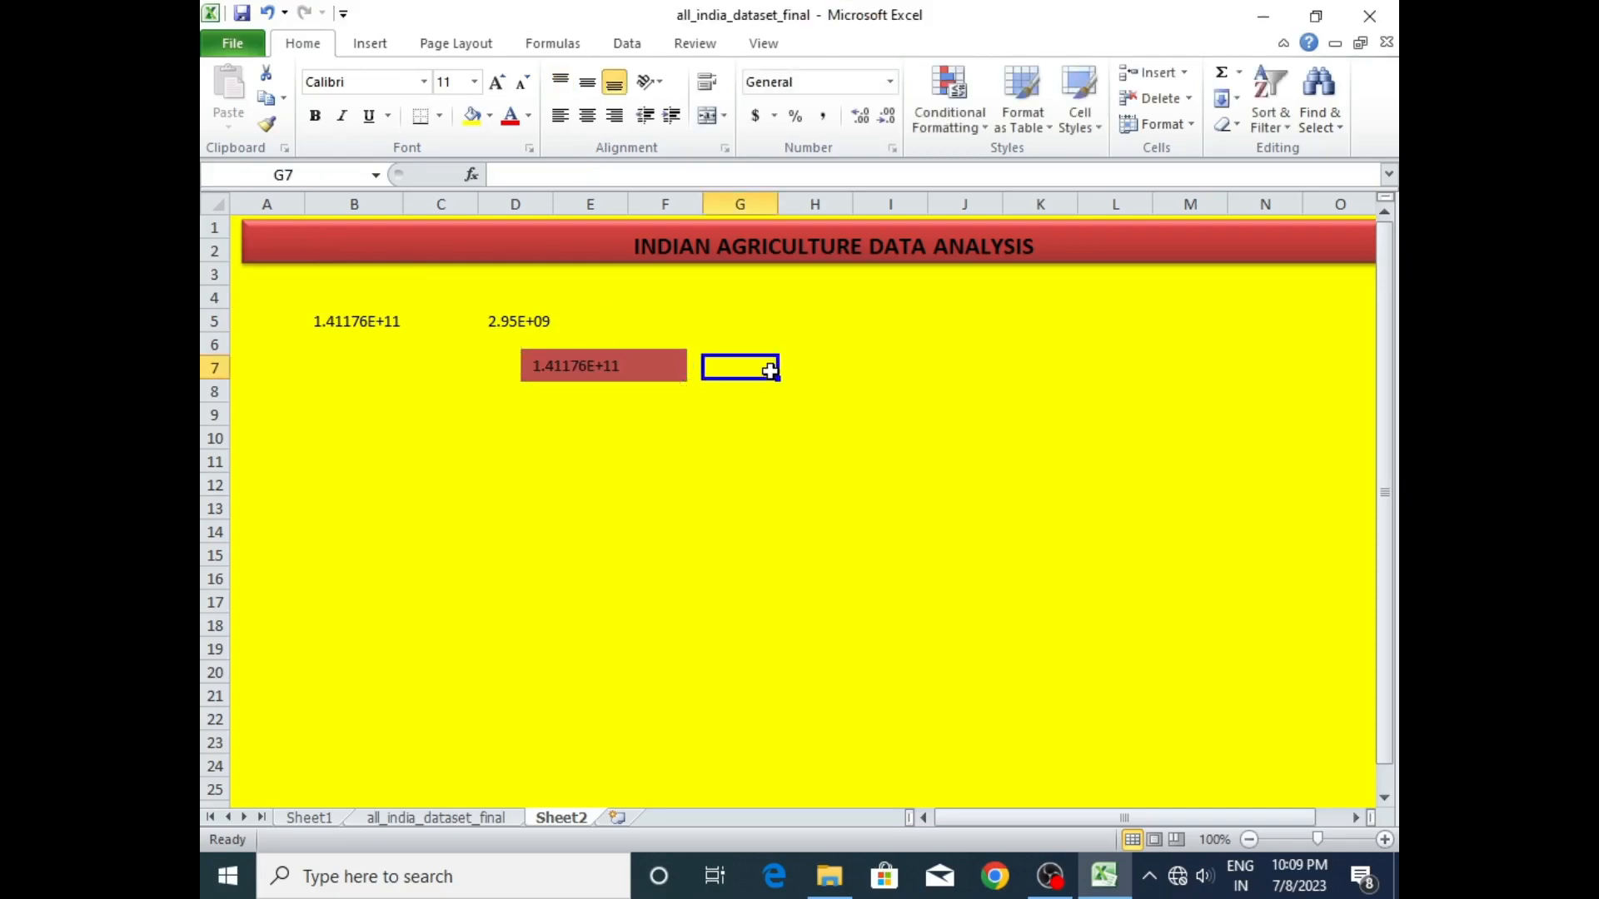
- Undo the text box's moves, widening and link to F18, along with the area SUM in F19
key(ctrl+z)
key(ctrl+z)
key(ctrl+z)
key(ctrl+z)
key(ctrl+z)
key(ctrl+z)
key(ctrl+z)
key(ctrl+z)
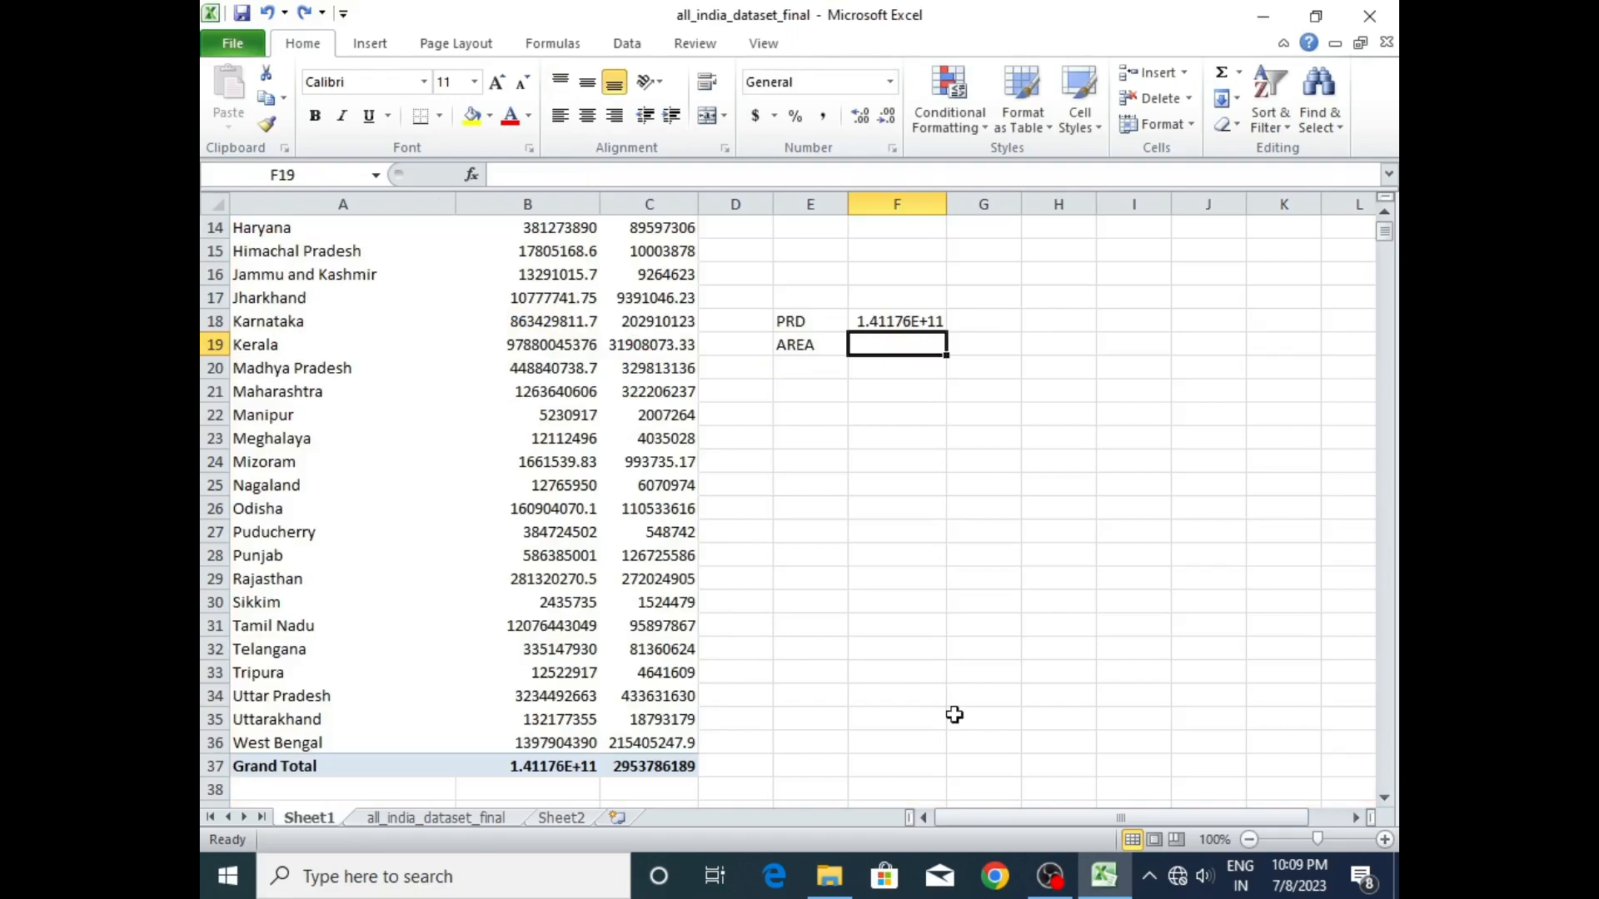
- Enter a SUM of the PivotTable's area values C4:C36 in cell F19 of Sheet1
double_click(875, 344)
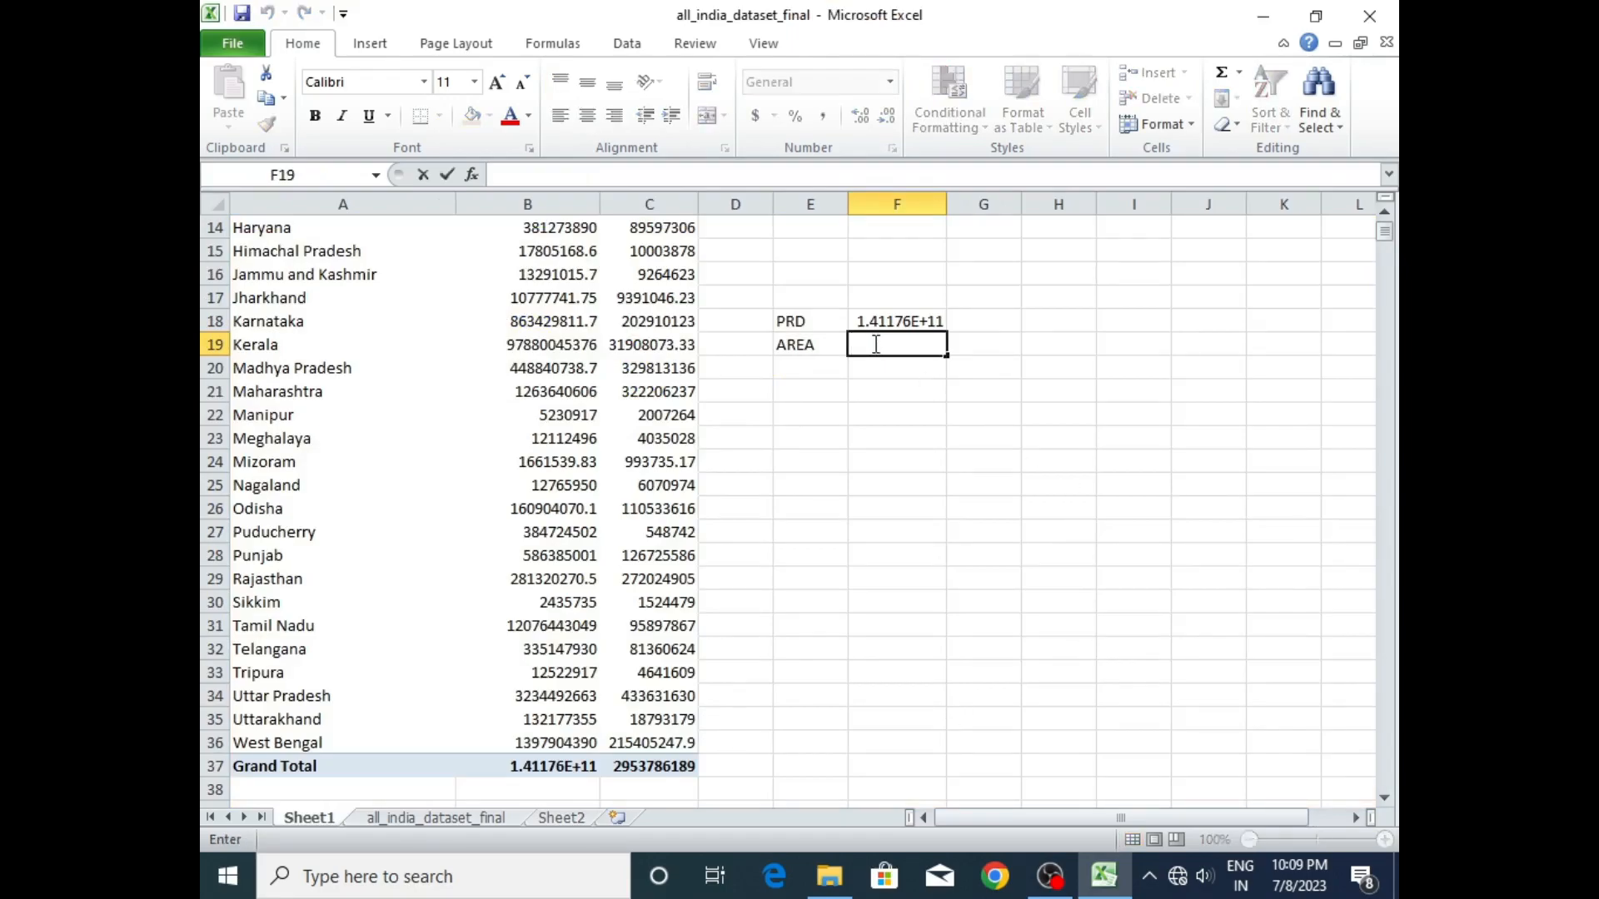
text(=)
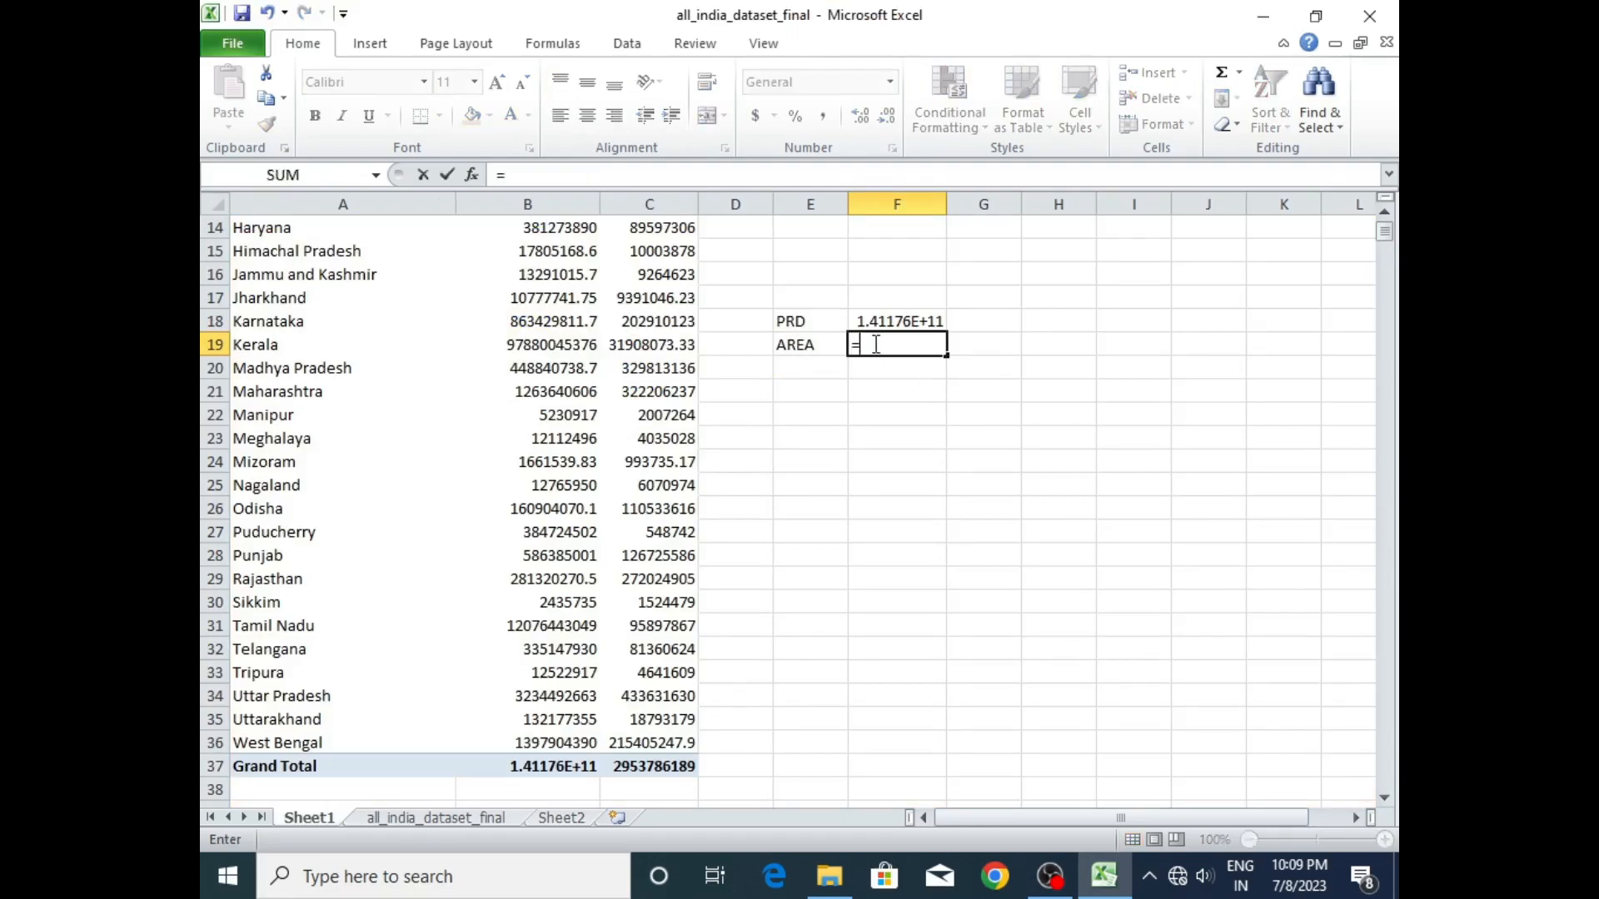
text(SUM)
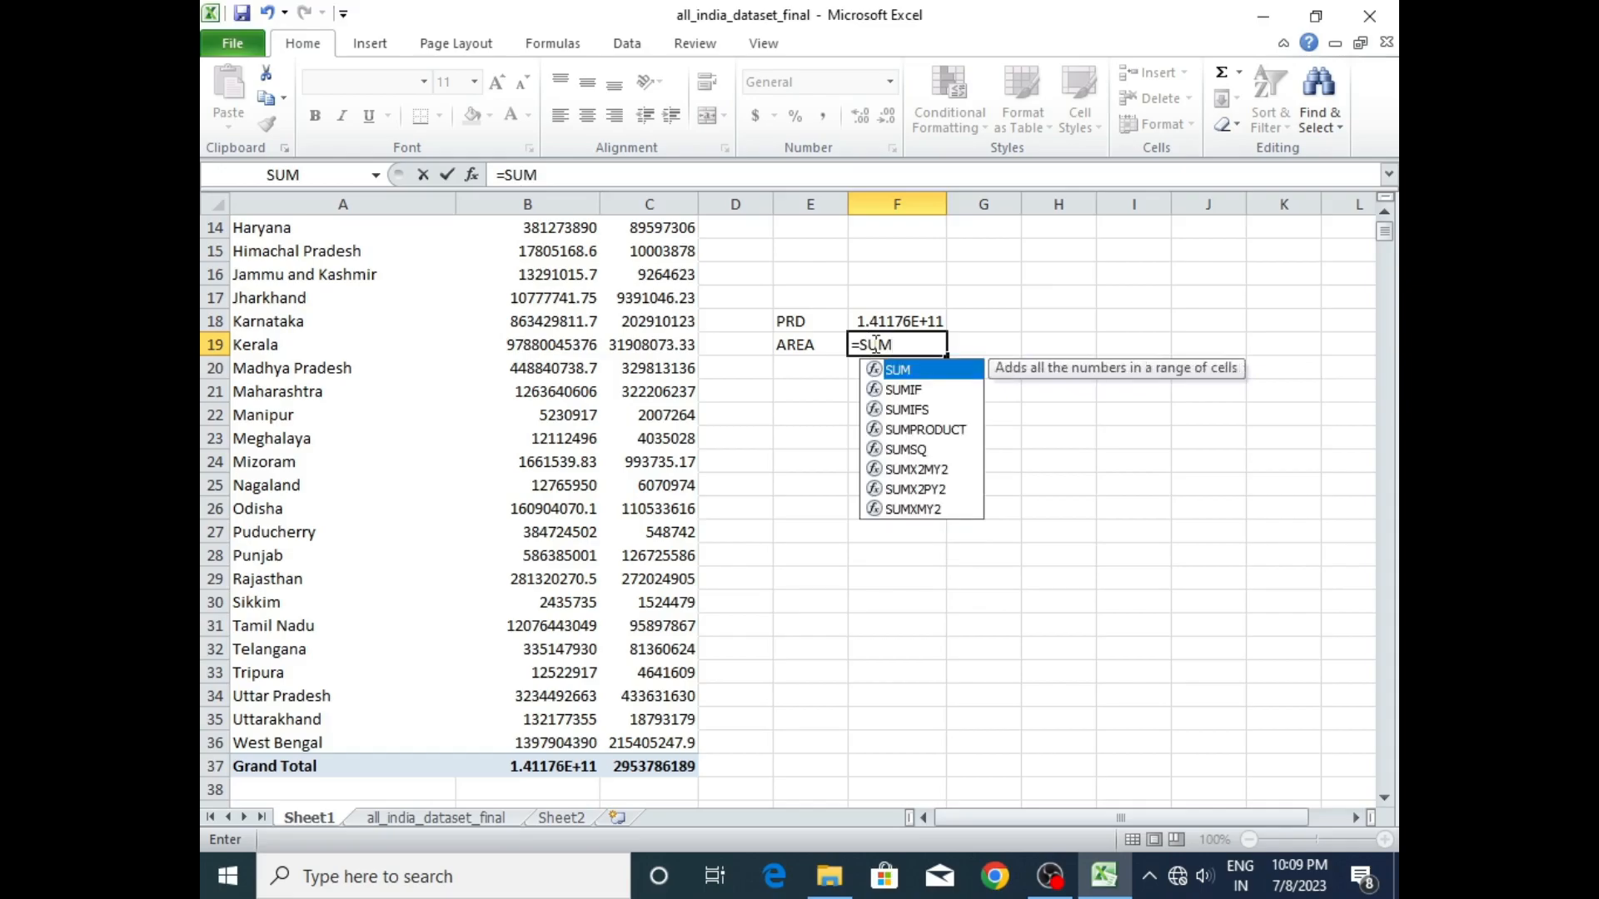
double_click(908, 372)
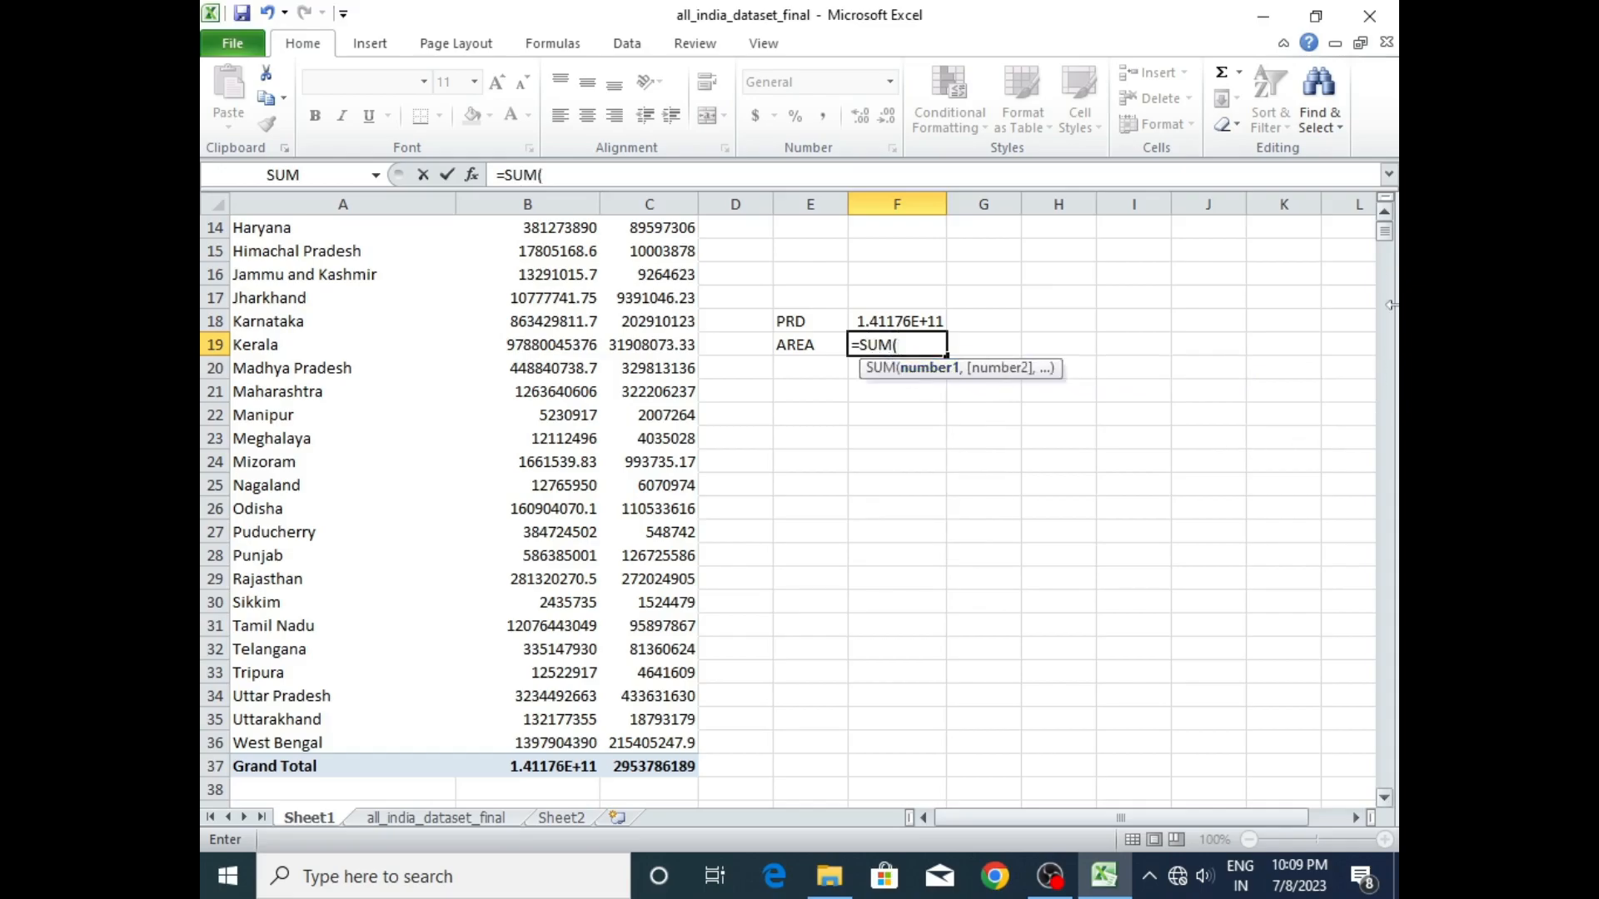
drag(1385, 233, 1389, 241)
drag(682, 298, 680, 737)
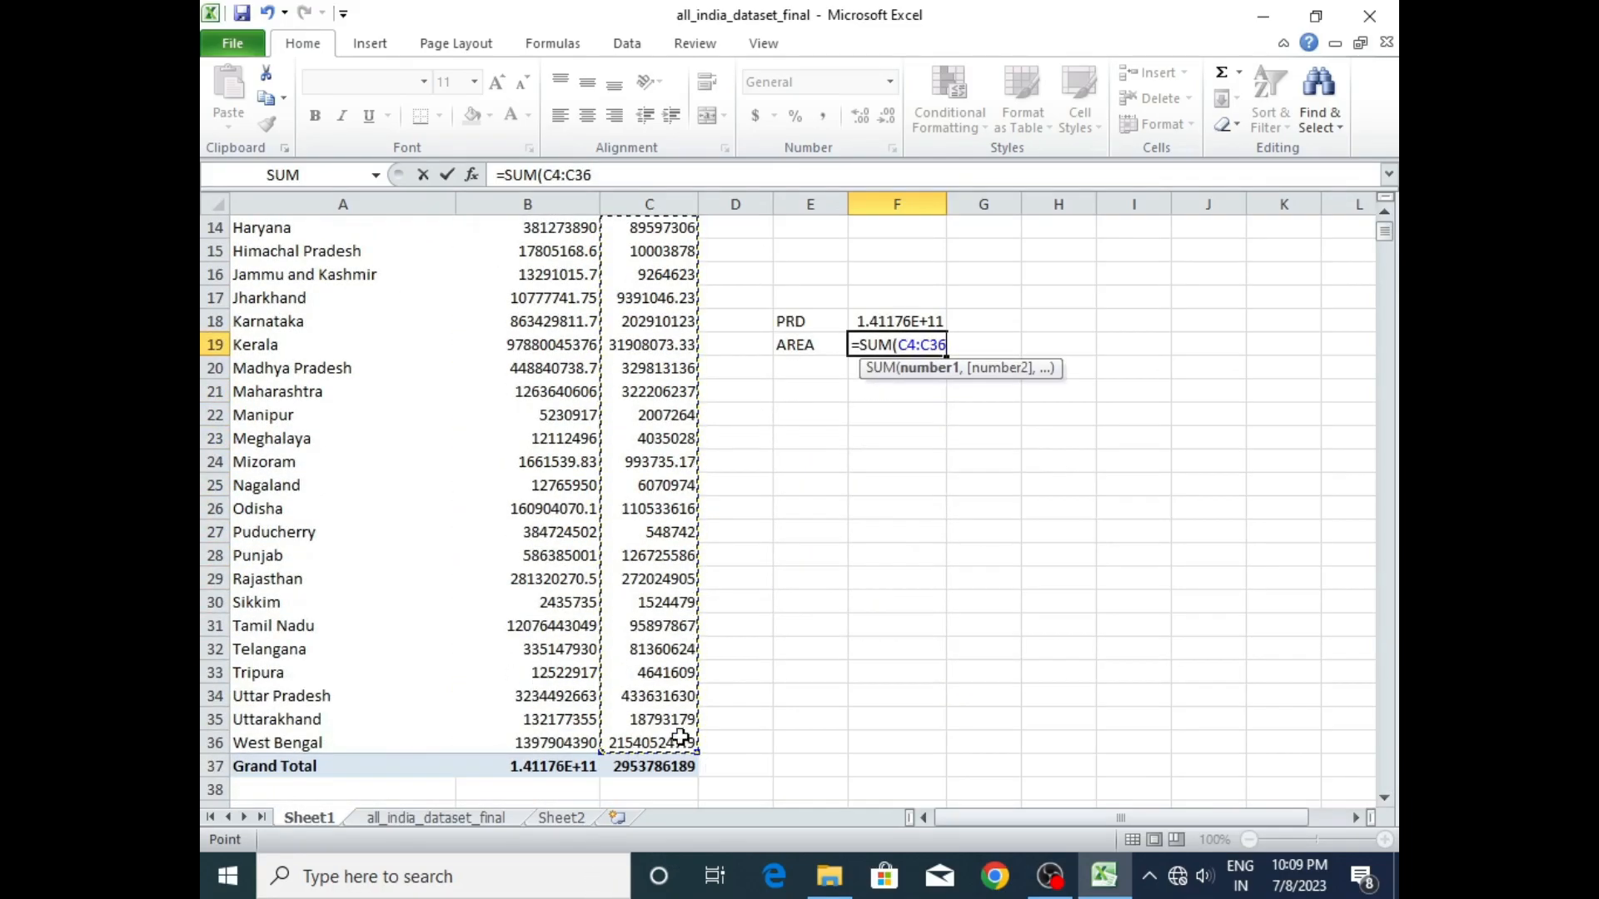
key(Return)
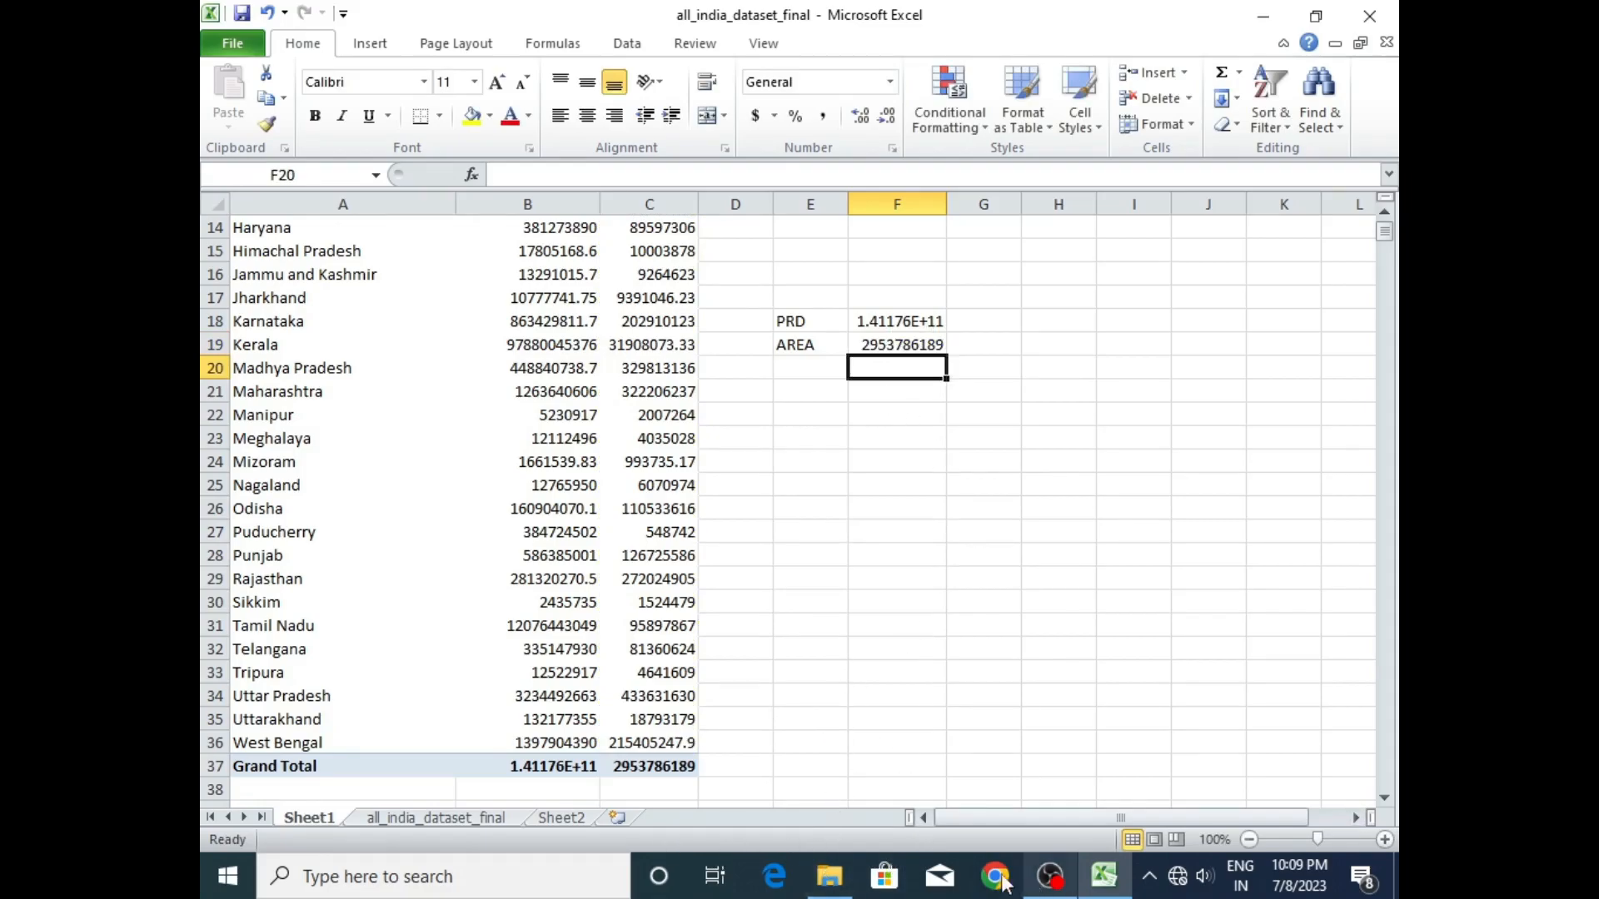
- Link the small red text box on Sheet2 to the production total in cell F18 of Sheet1
click(559, 818)
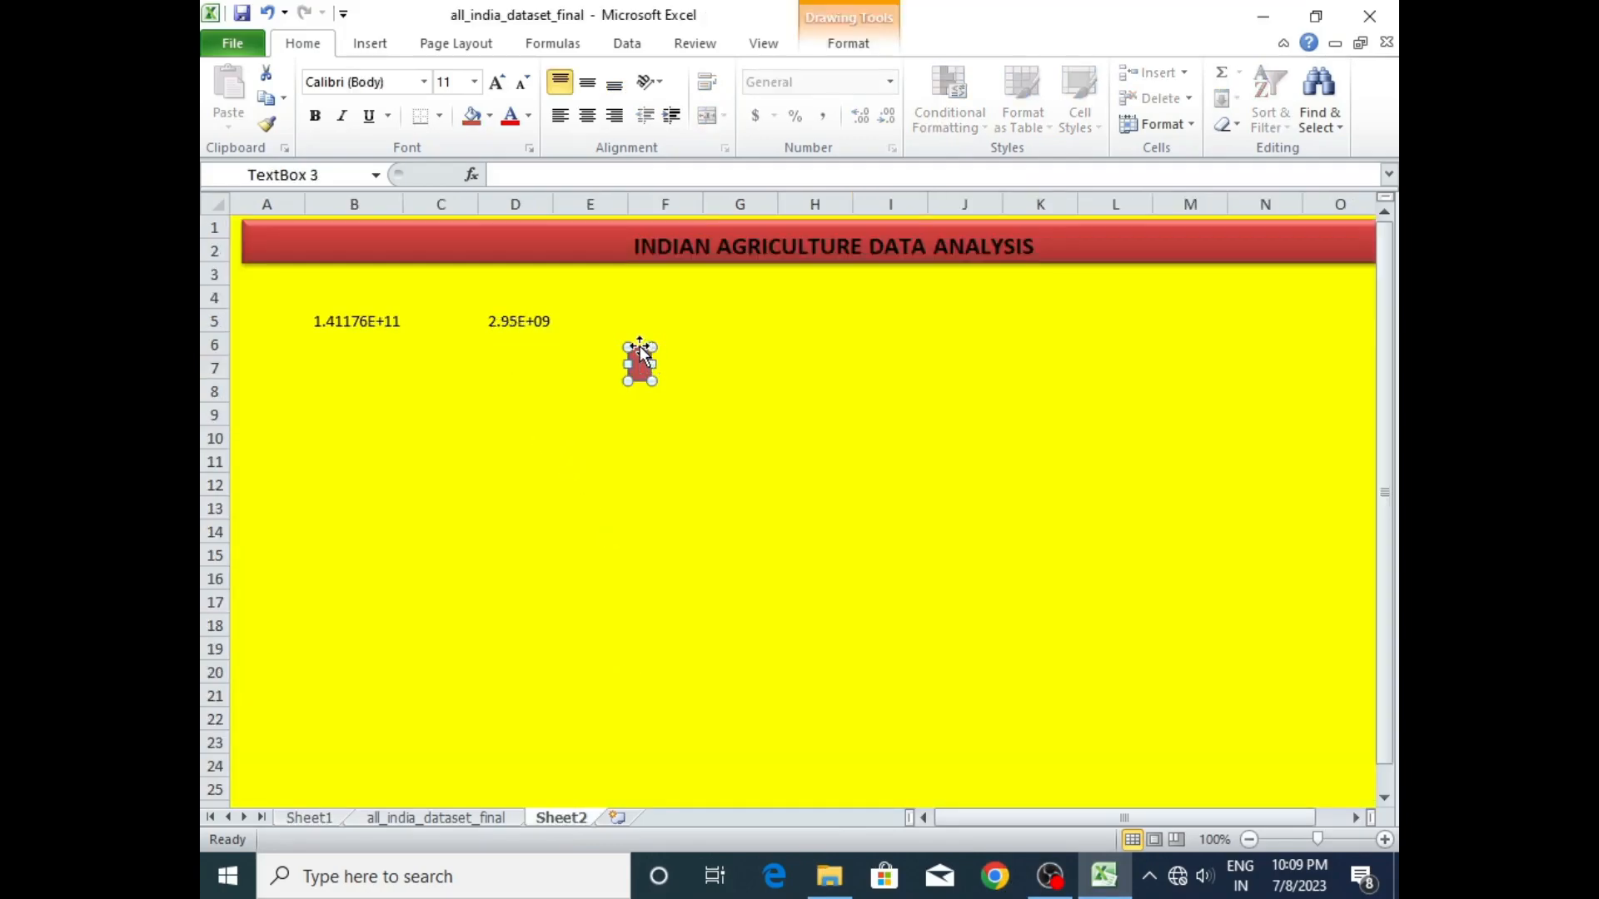
click(629, 171)
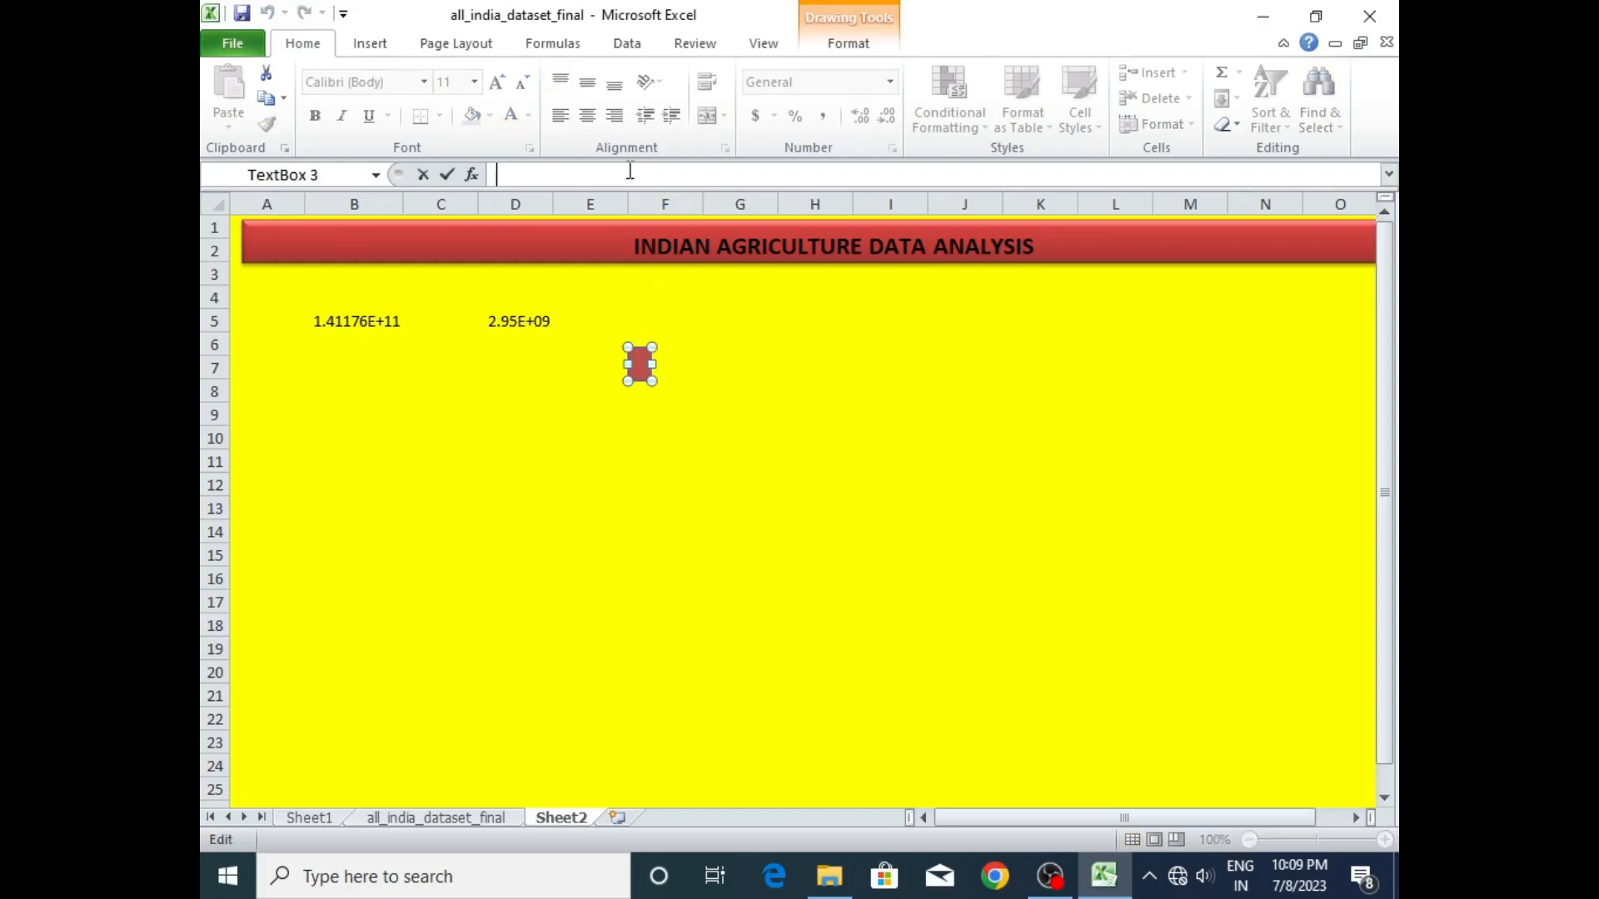
text(=)
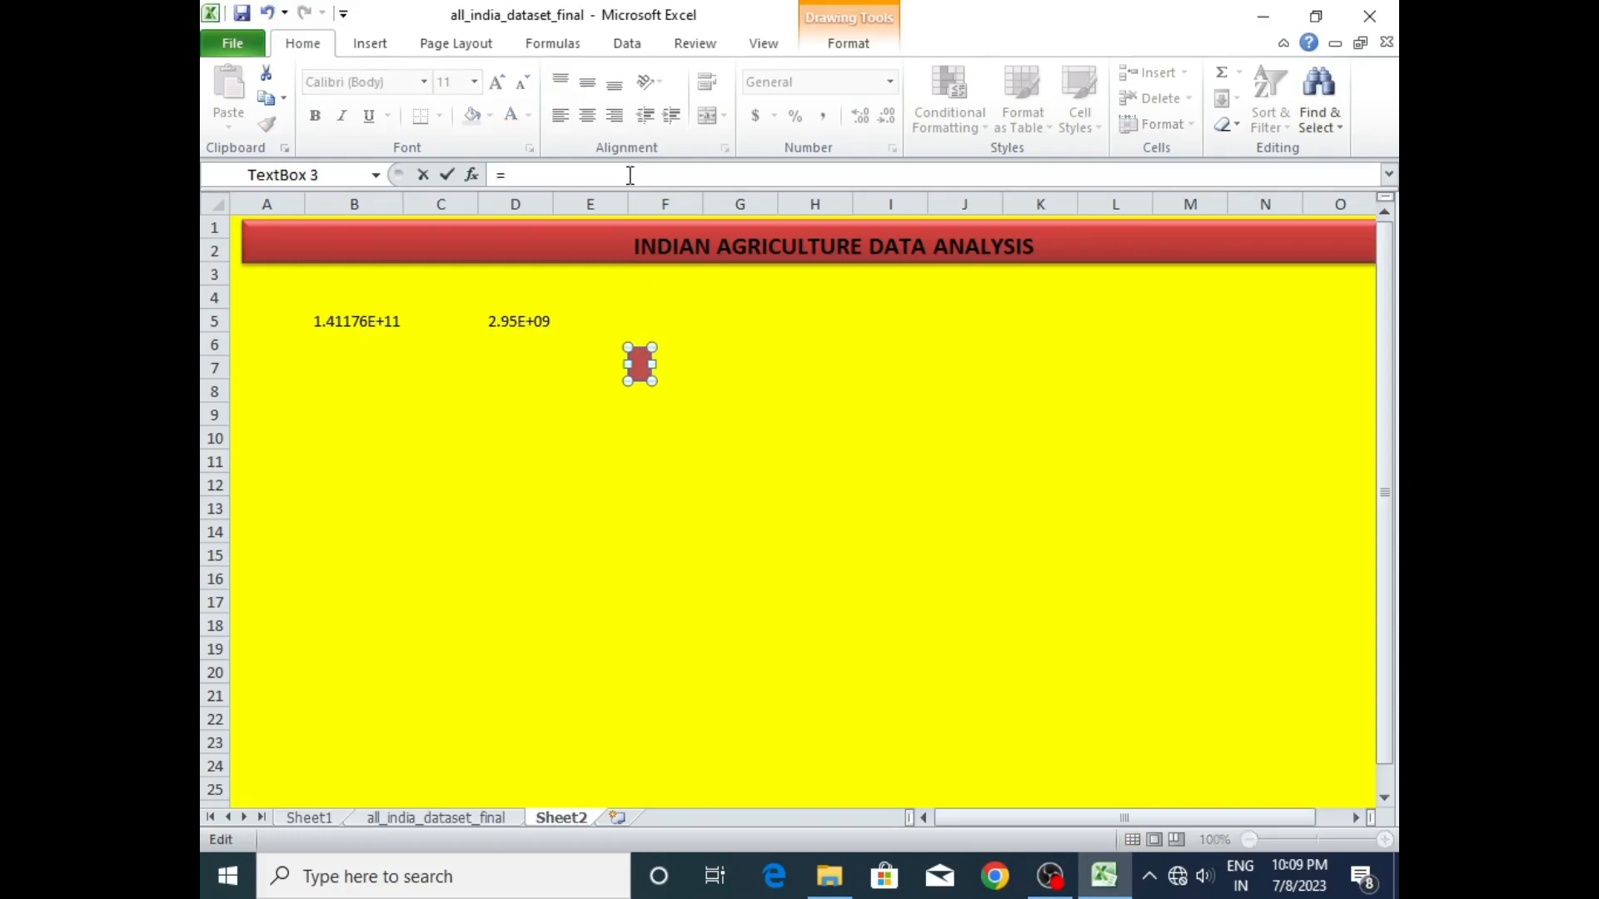
click(322, 819)
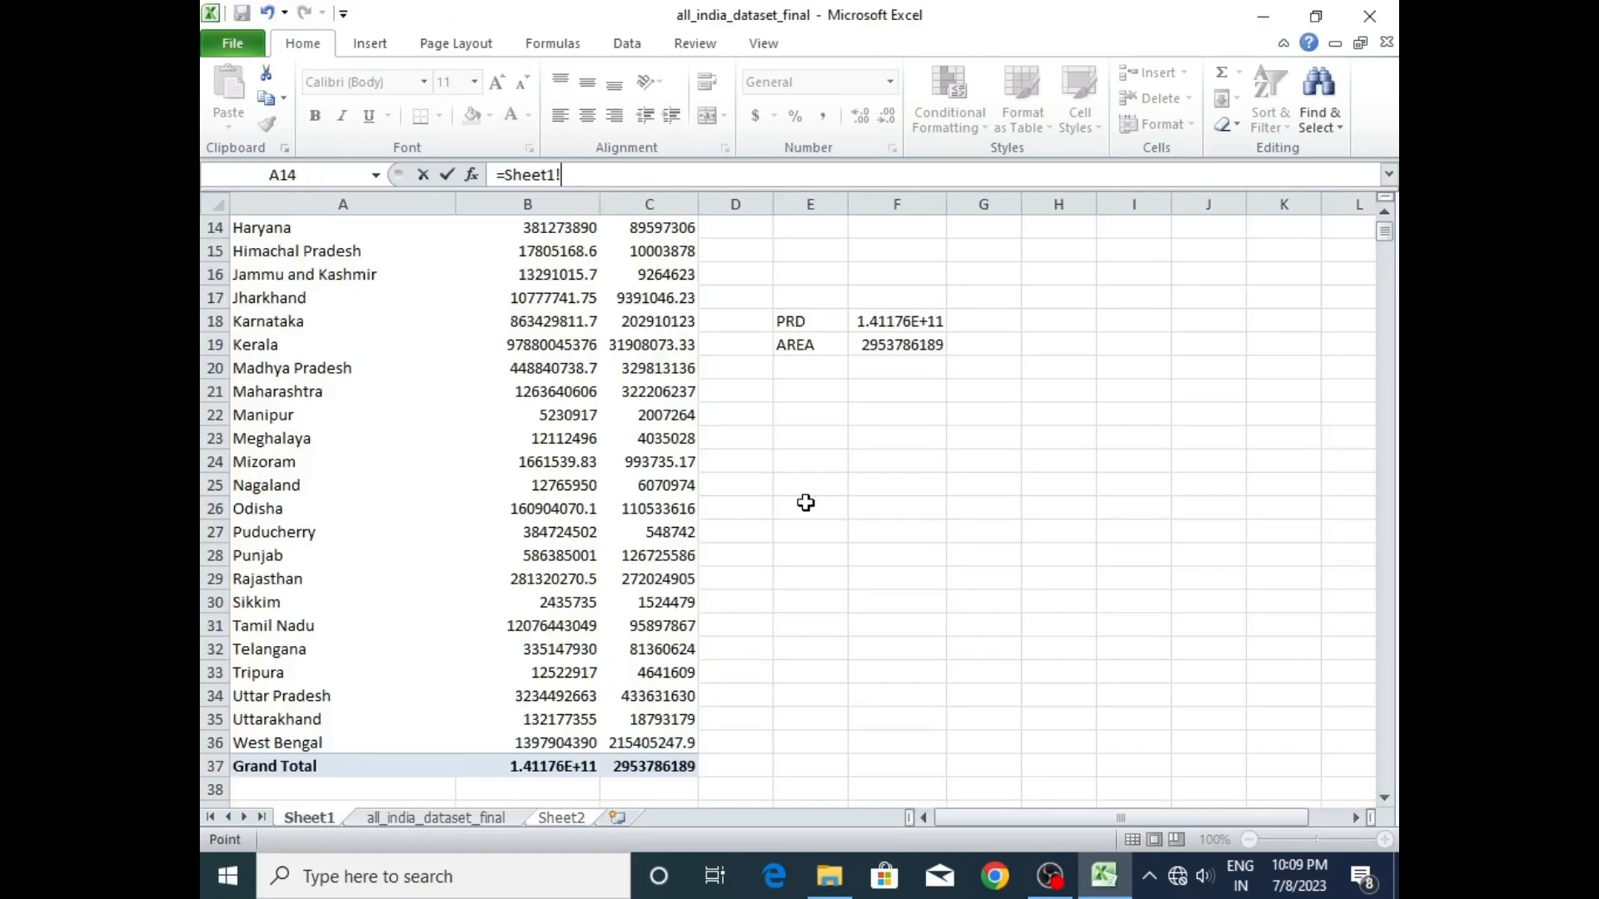
click(905, 327)
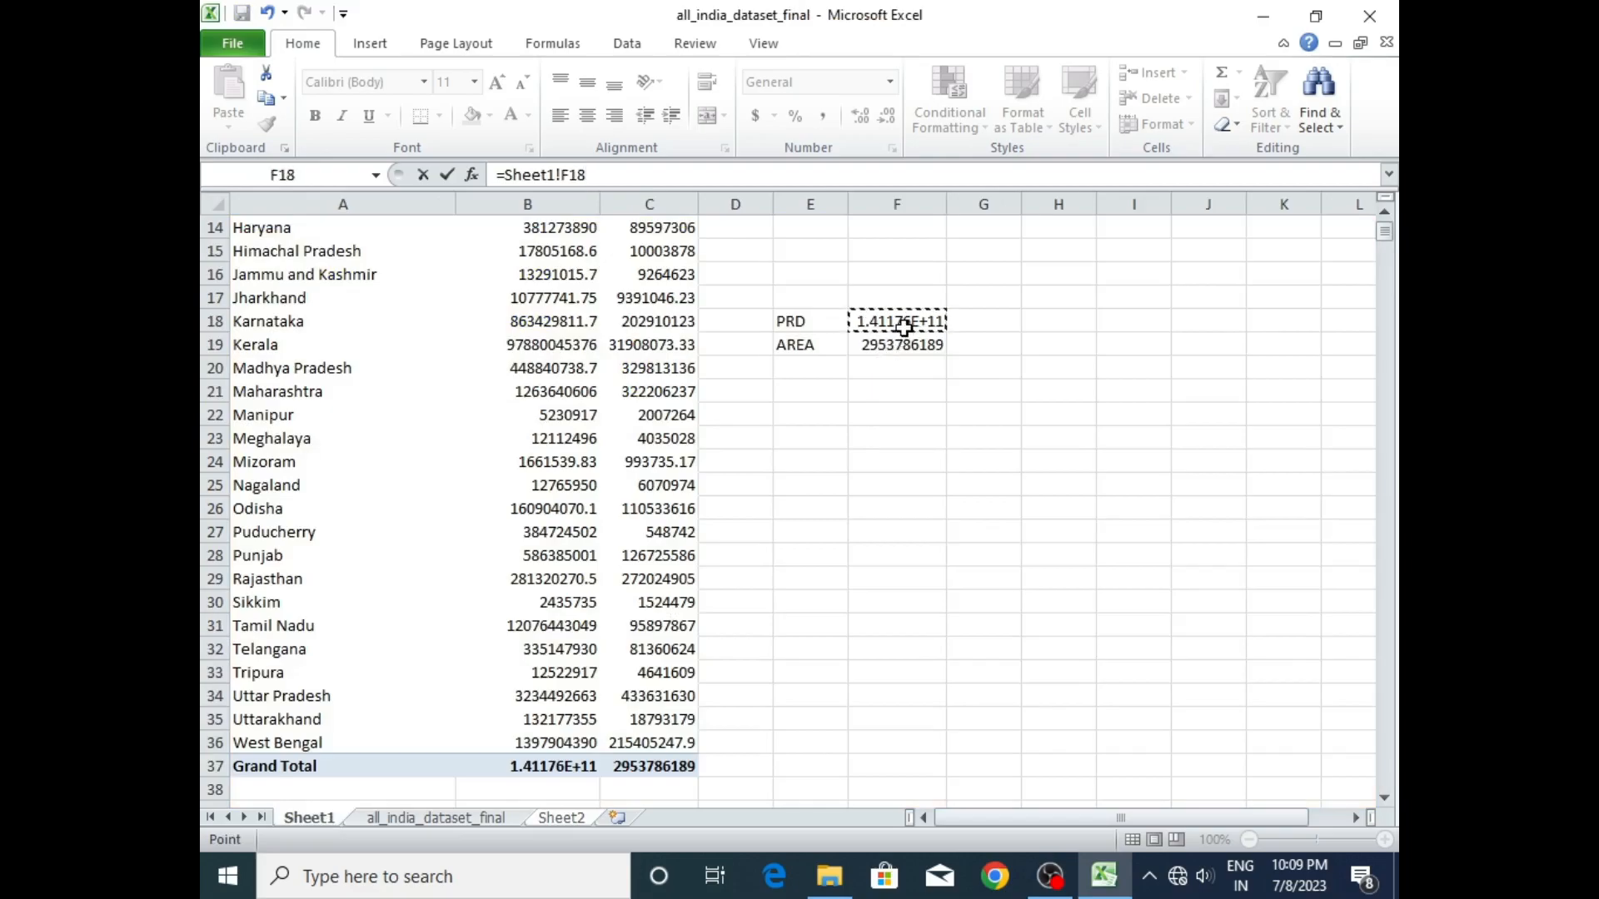
key(Return)
click(683, 431)
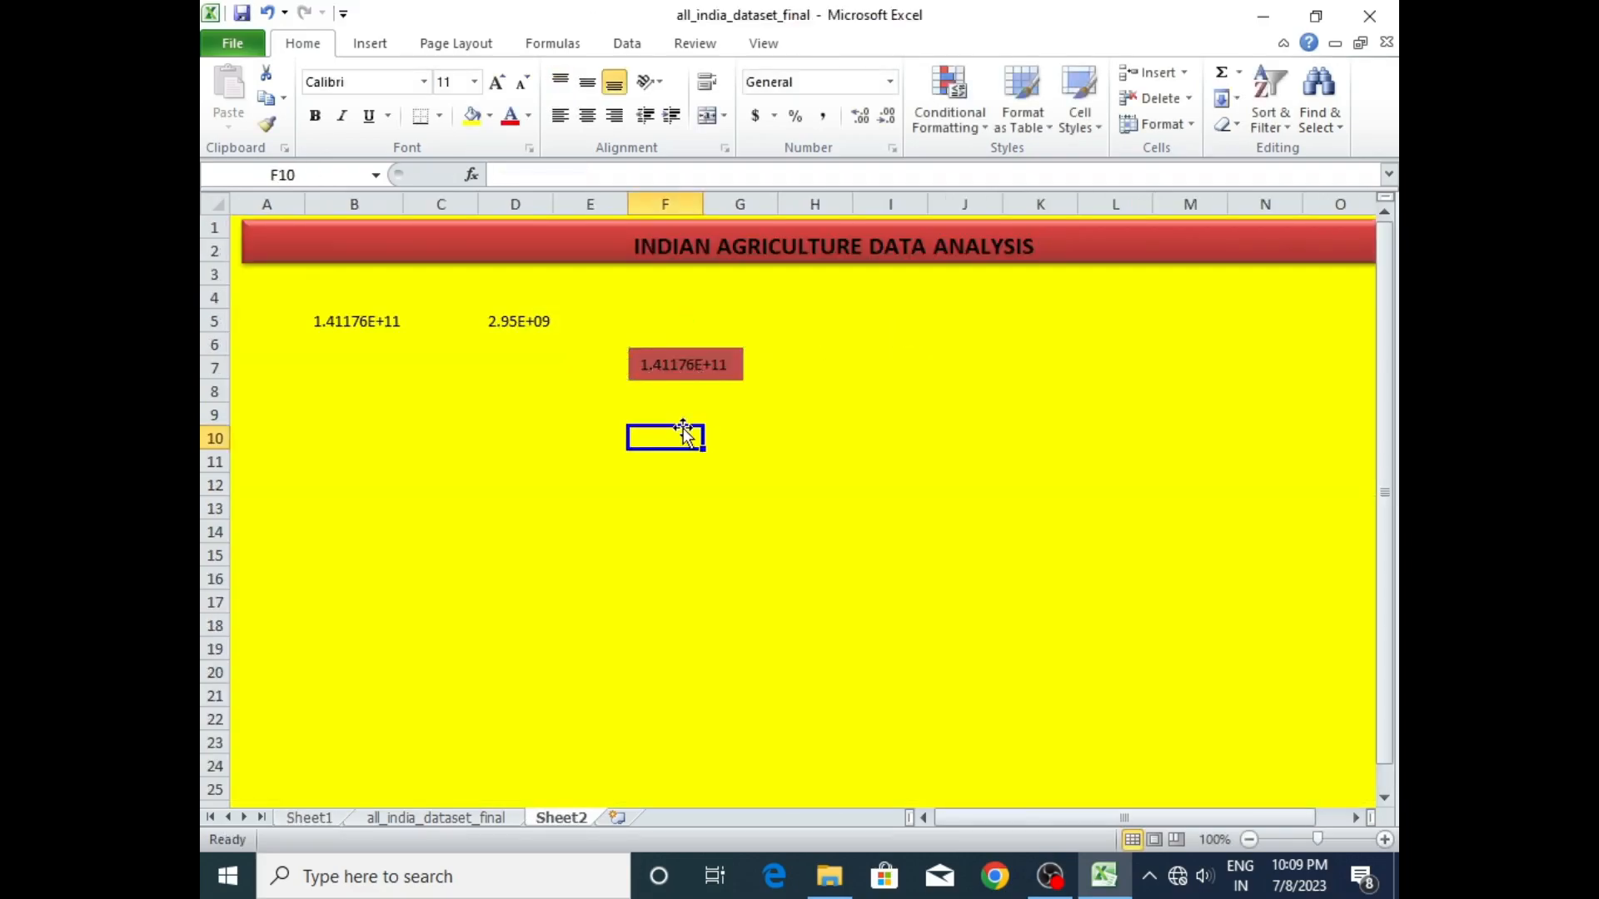
- Insert a second text box on Sheet2 under the production box, around F9:F10, and fill it red
click(373, 46)
click(1054, 87)
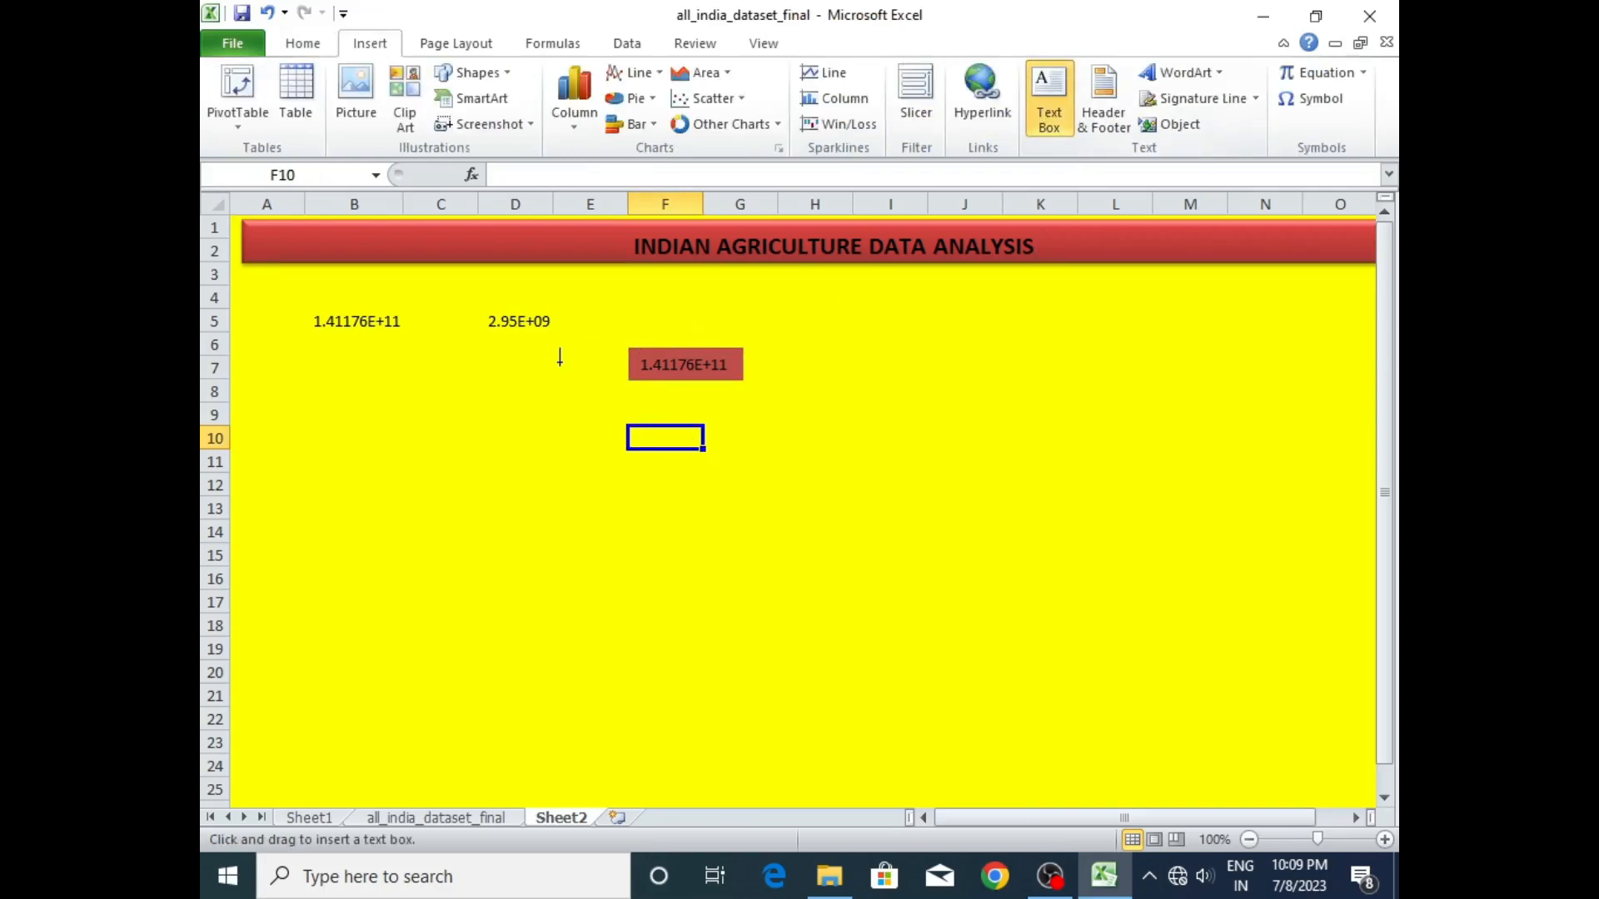
click(635, 413)
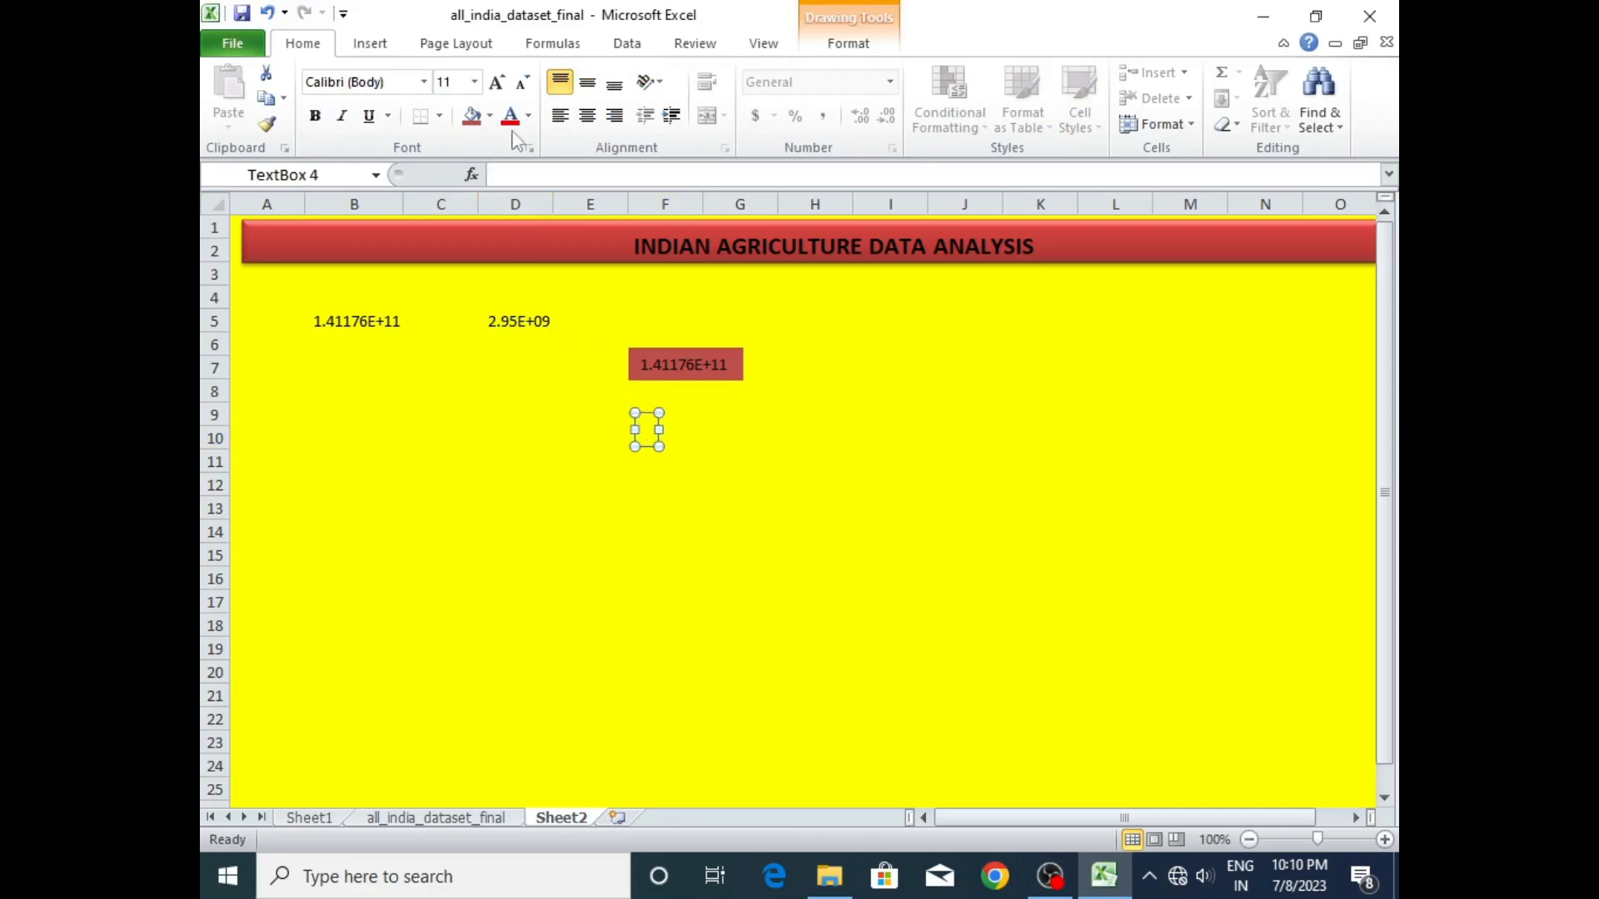
click(471, 115)
- Link the new red text box to the area total in cell F19 of Sheet1
click(635, 182)
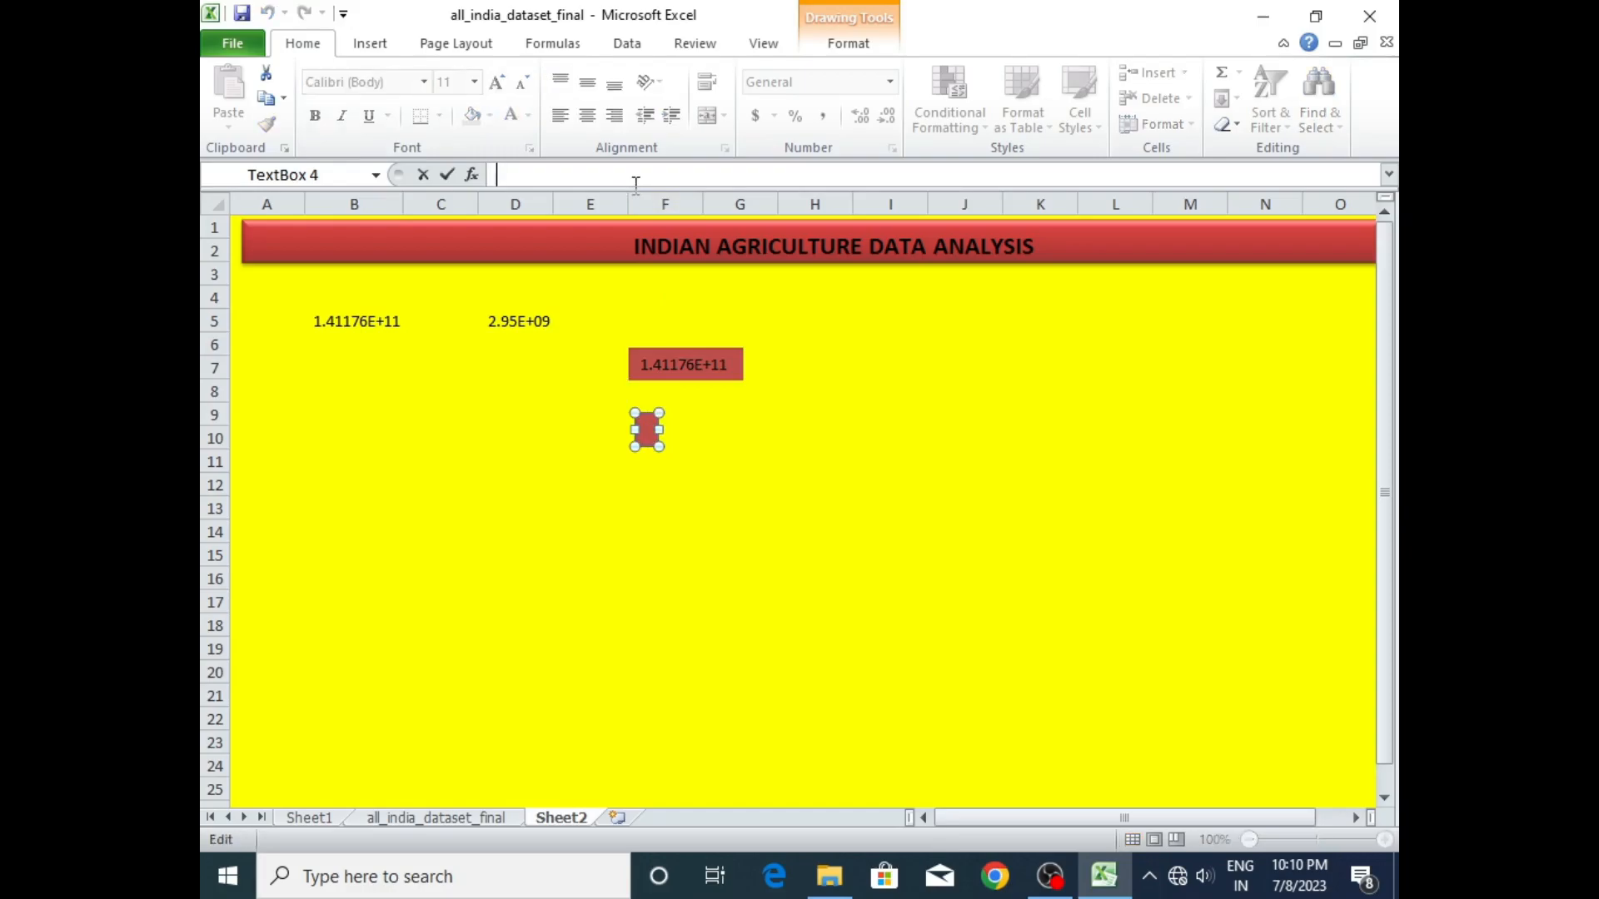
text(=)
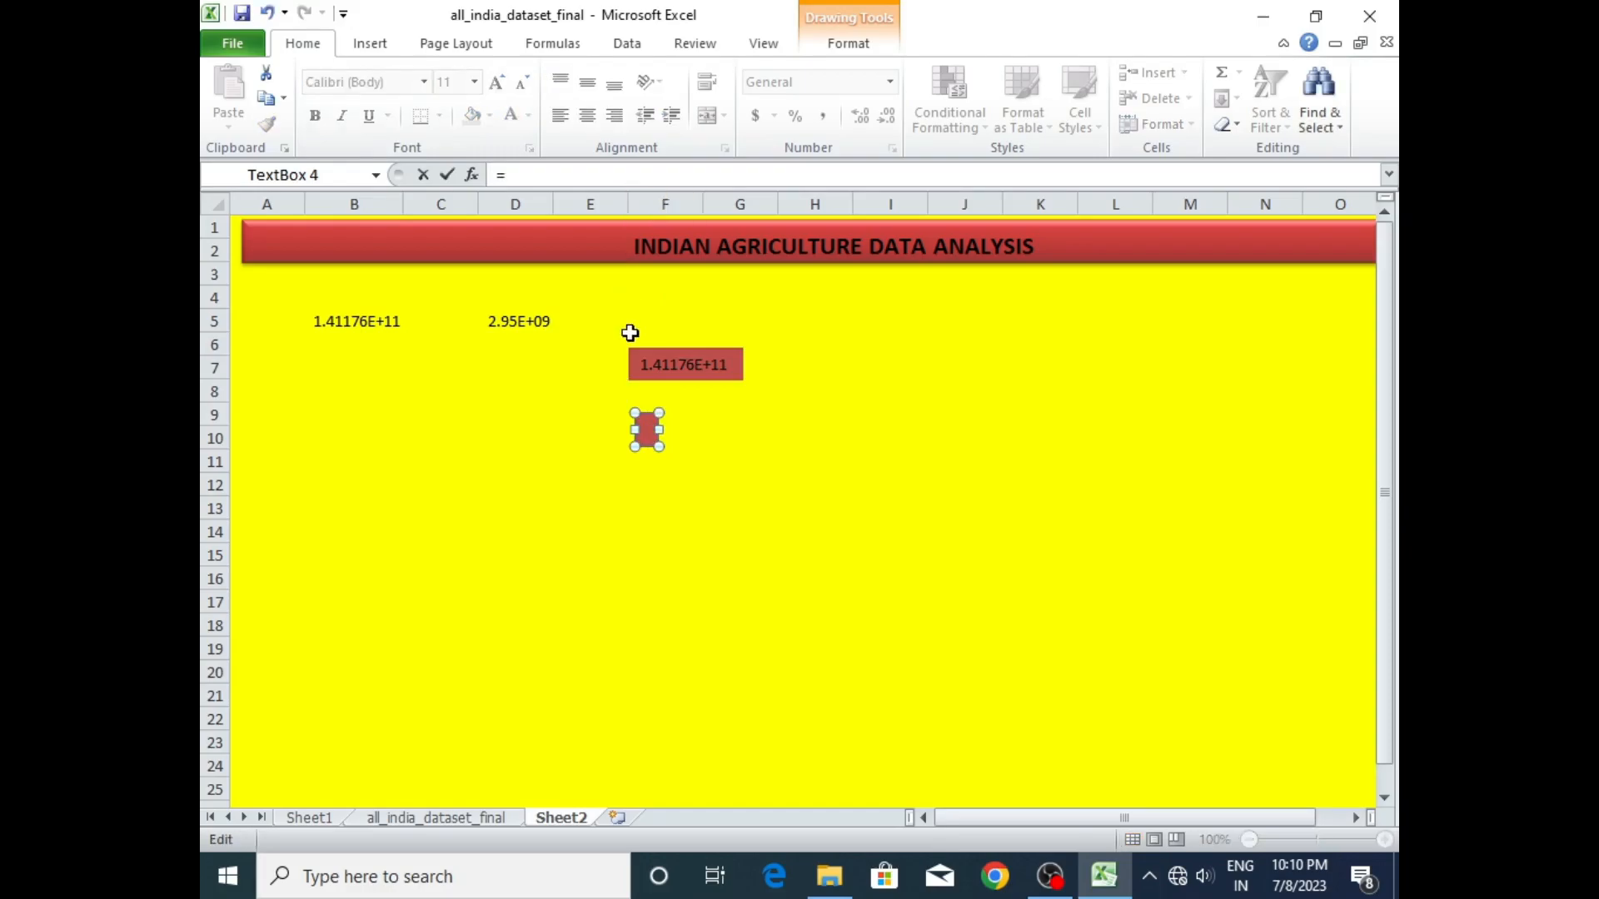
click(326, 815)
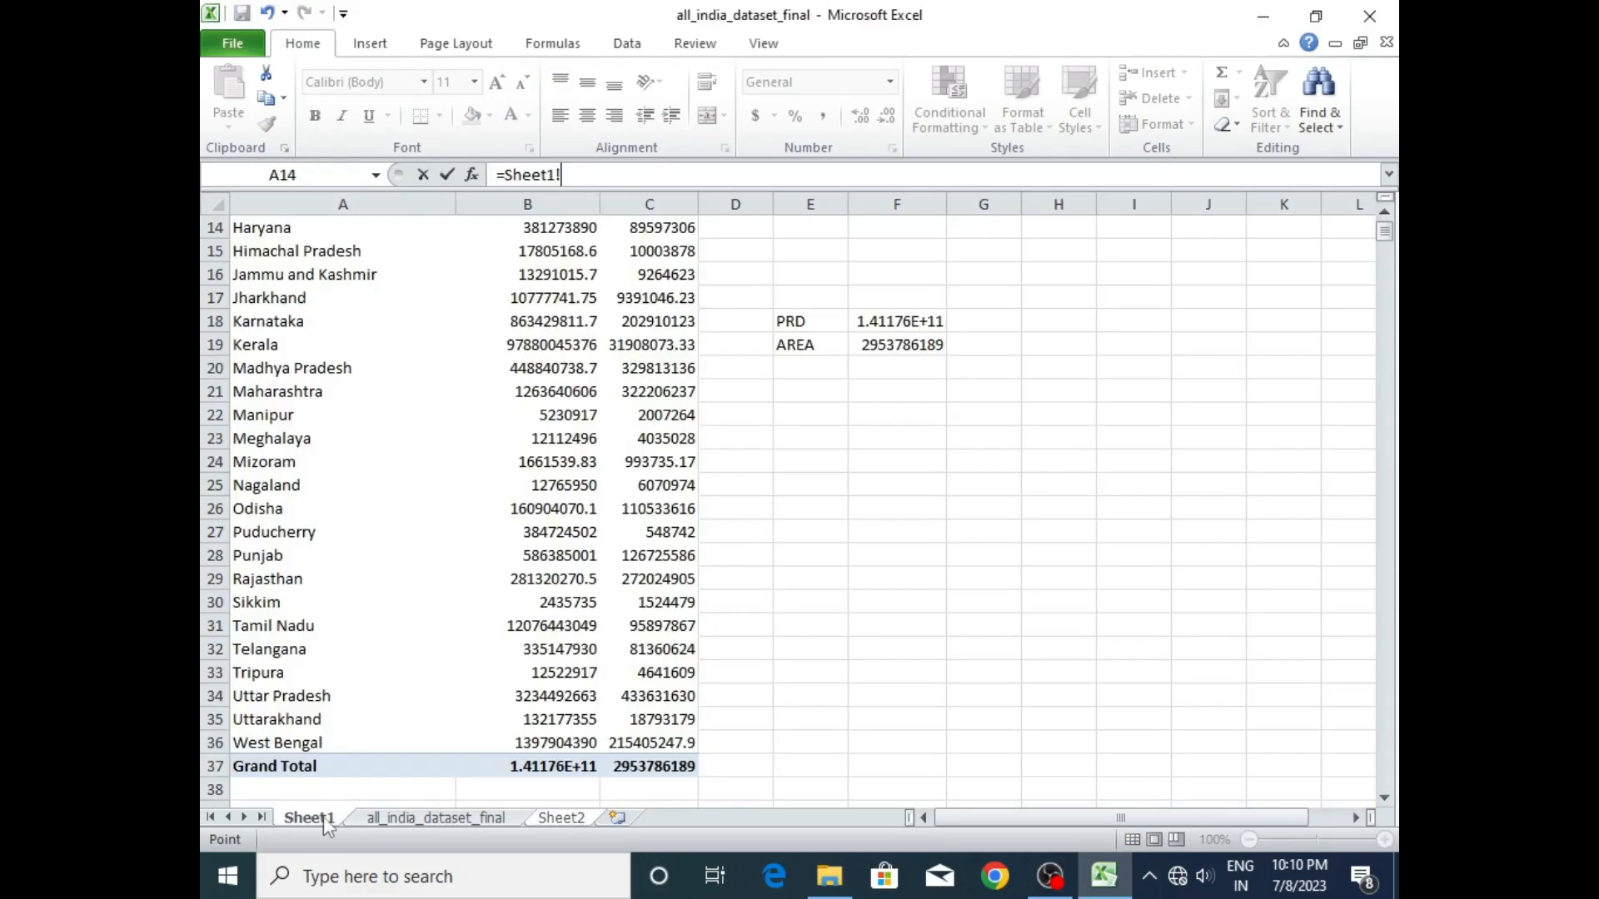
click(898, 348)
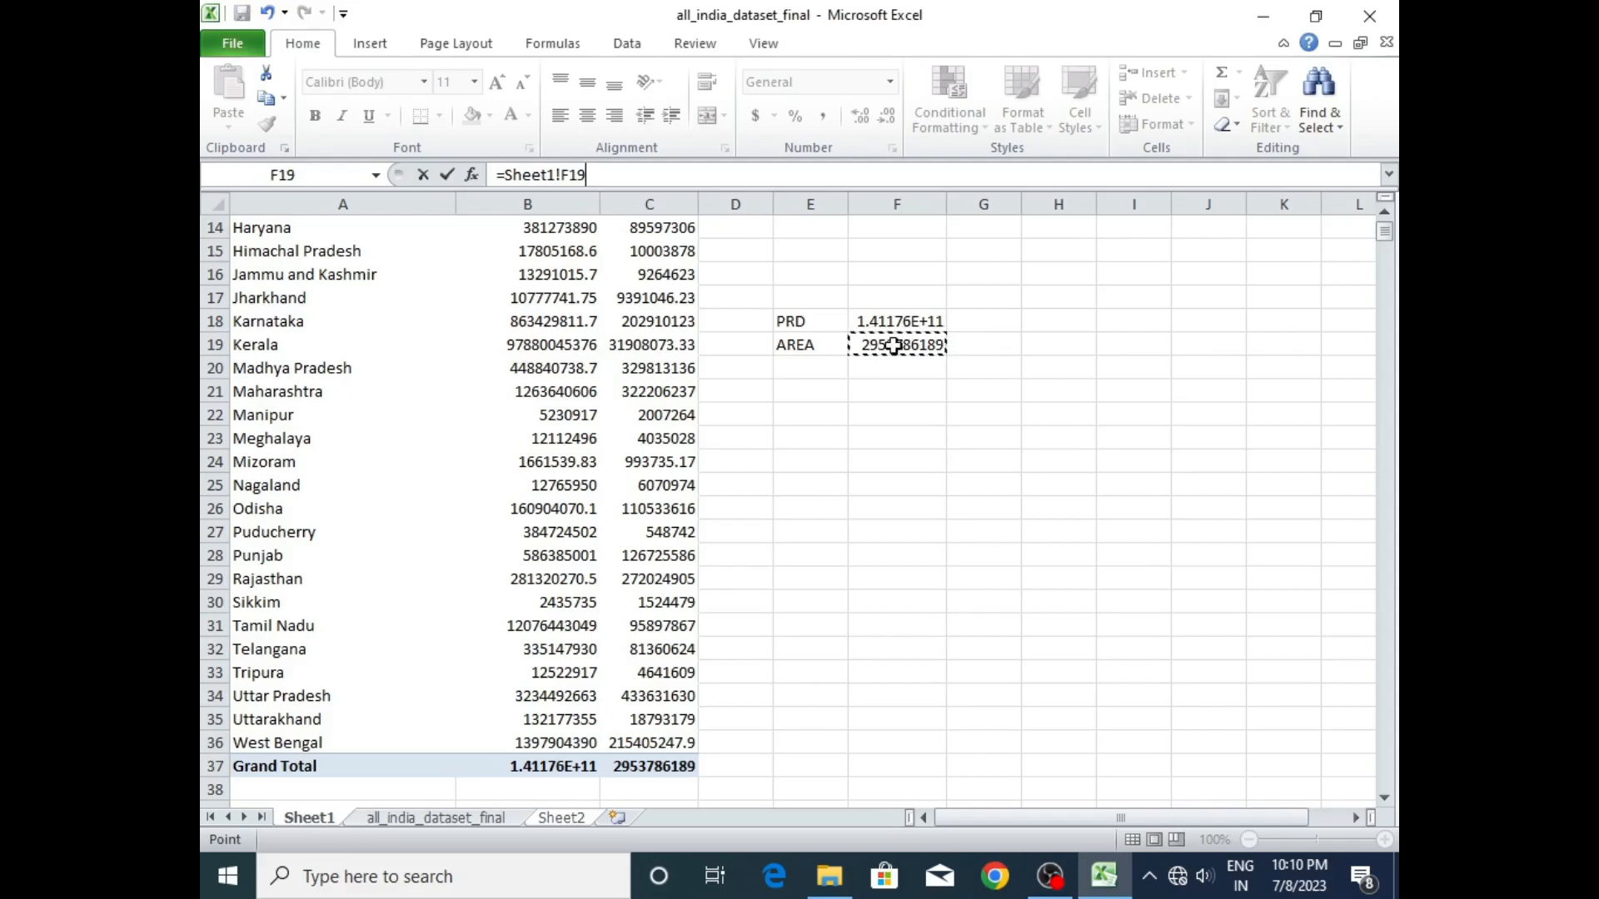
key(Return)
click(798, 458)
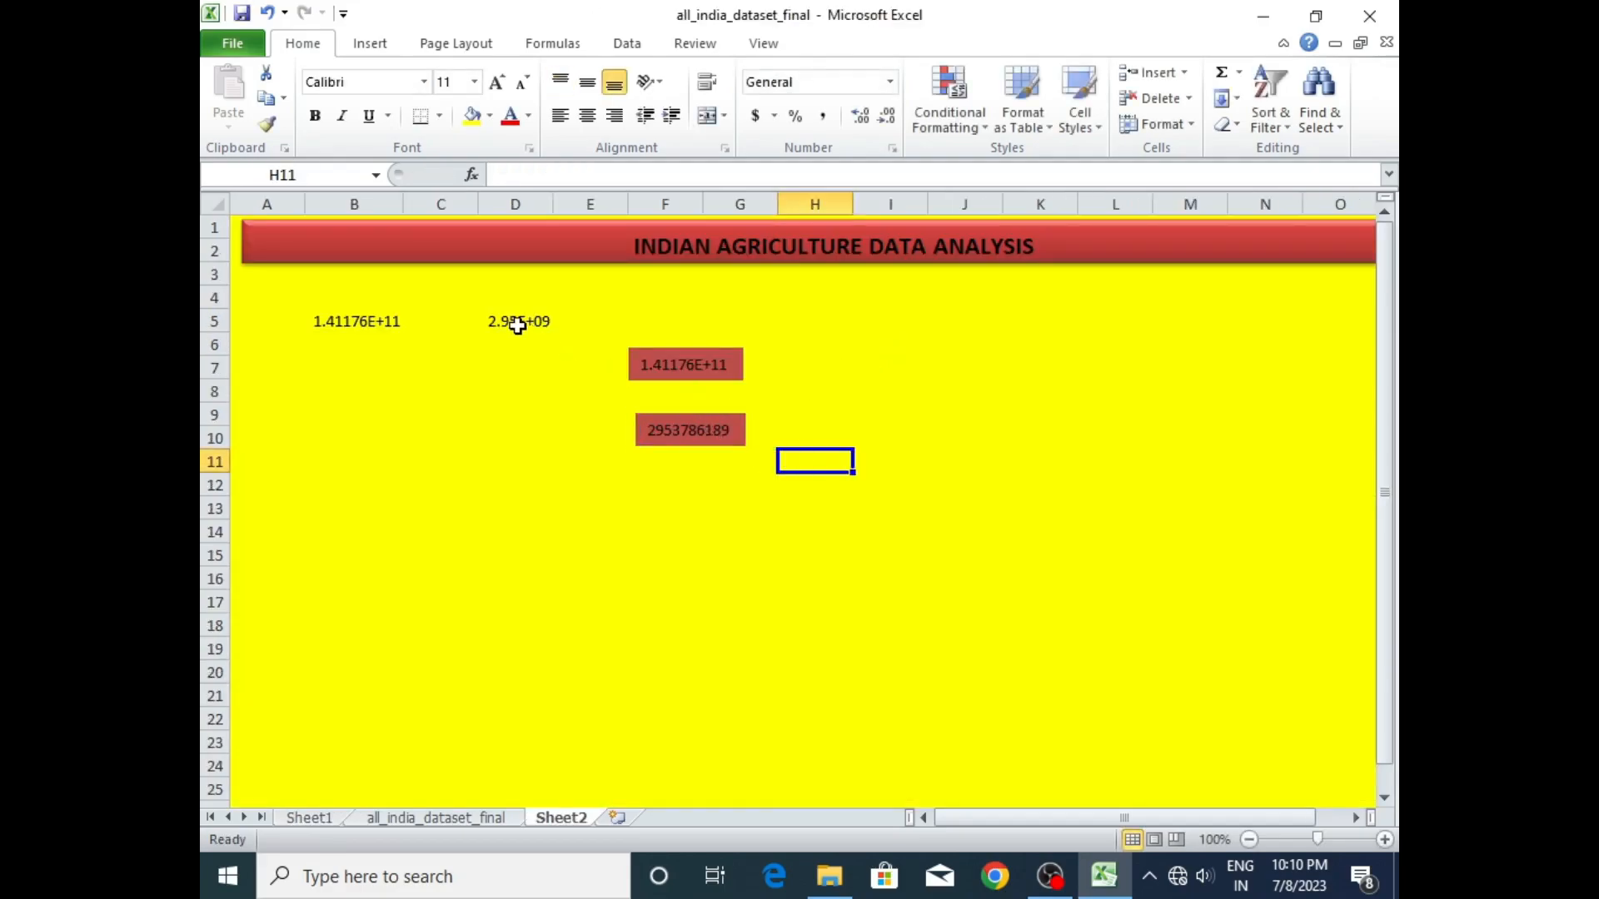
- Delete the GETPIVOTDATA totals from cells D5 and B5 on Sheet2
click(525, 324)
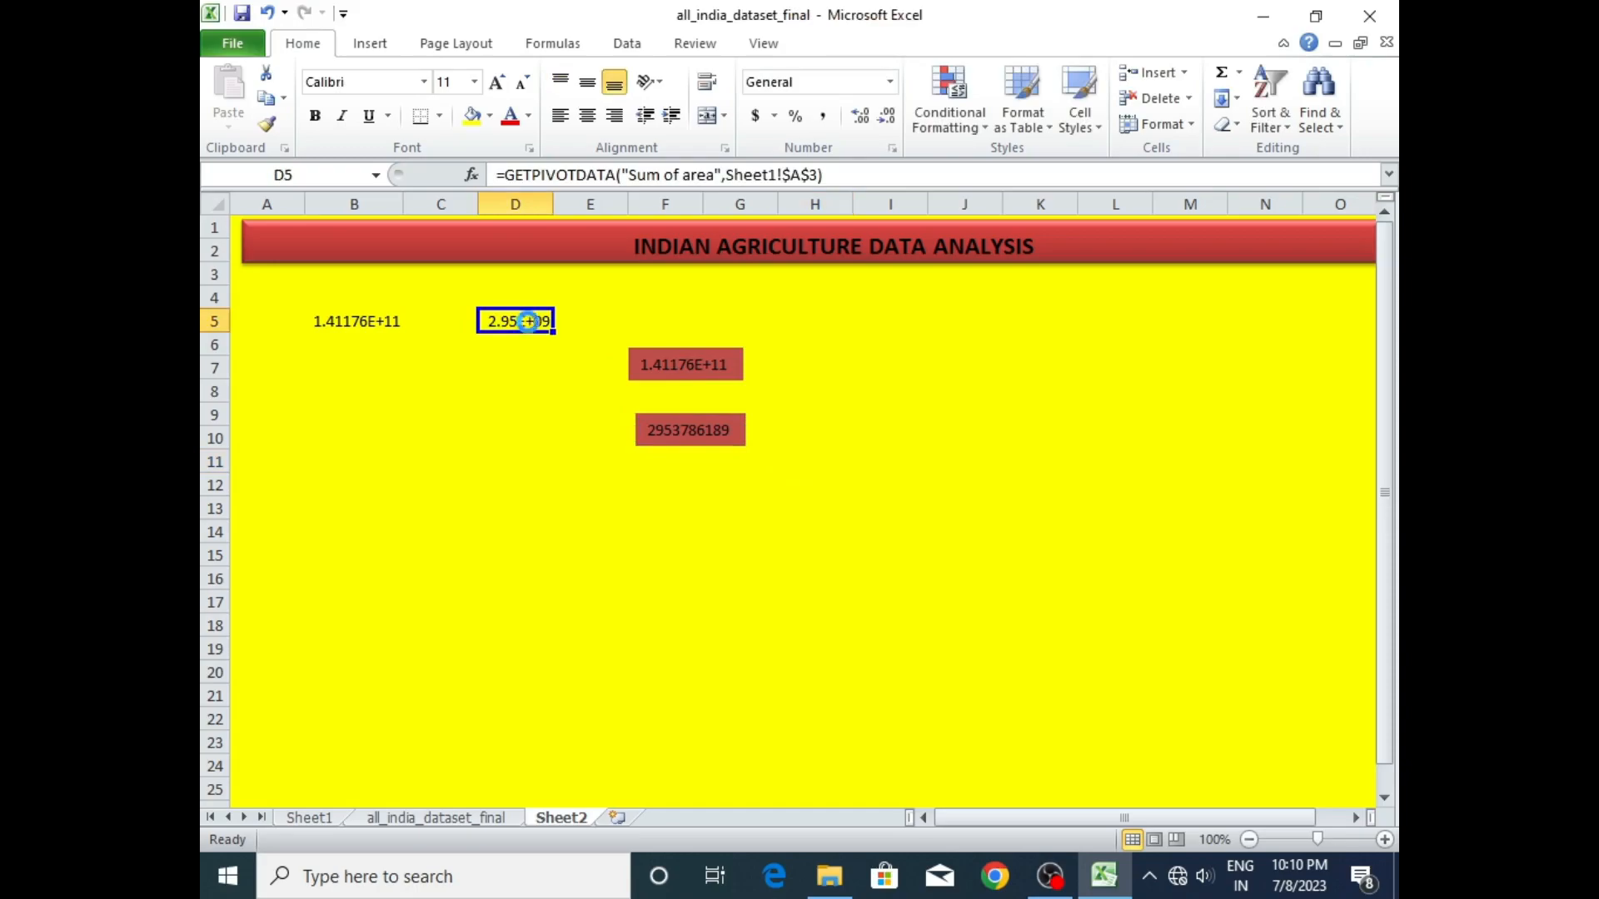
key(Delete)
click(361, 321)
key(Delete)
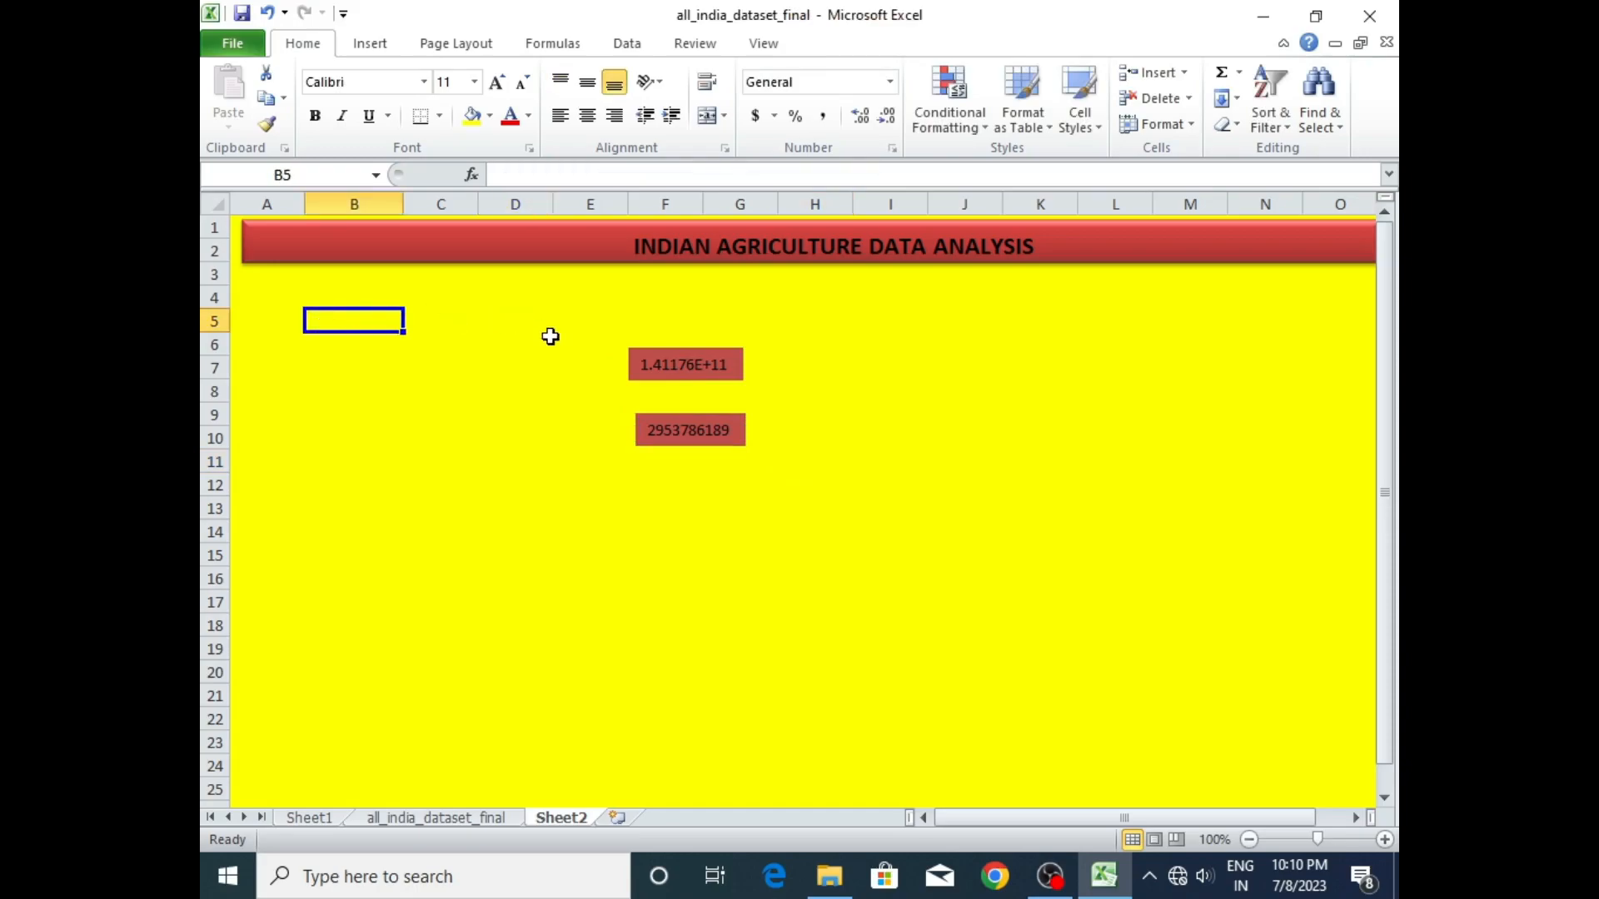
- Move both linked text boxes side by side beneath the title banner, production over columns A to B and area over C to D
drag(715, 351, 336, 281)
drag(677, 420, 447, 275)
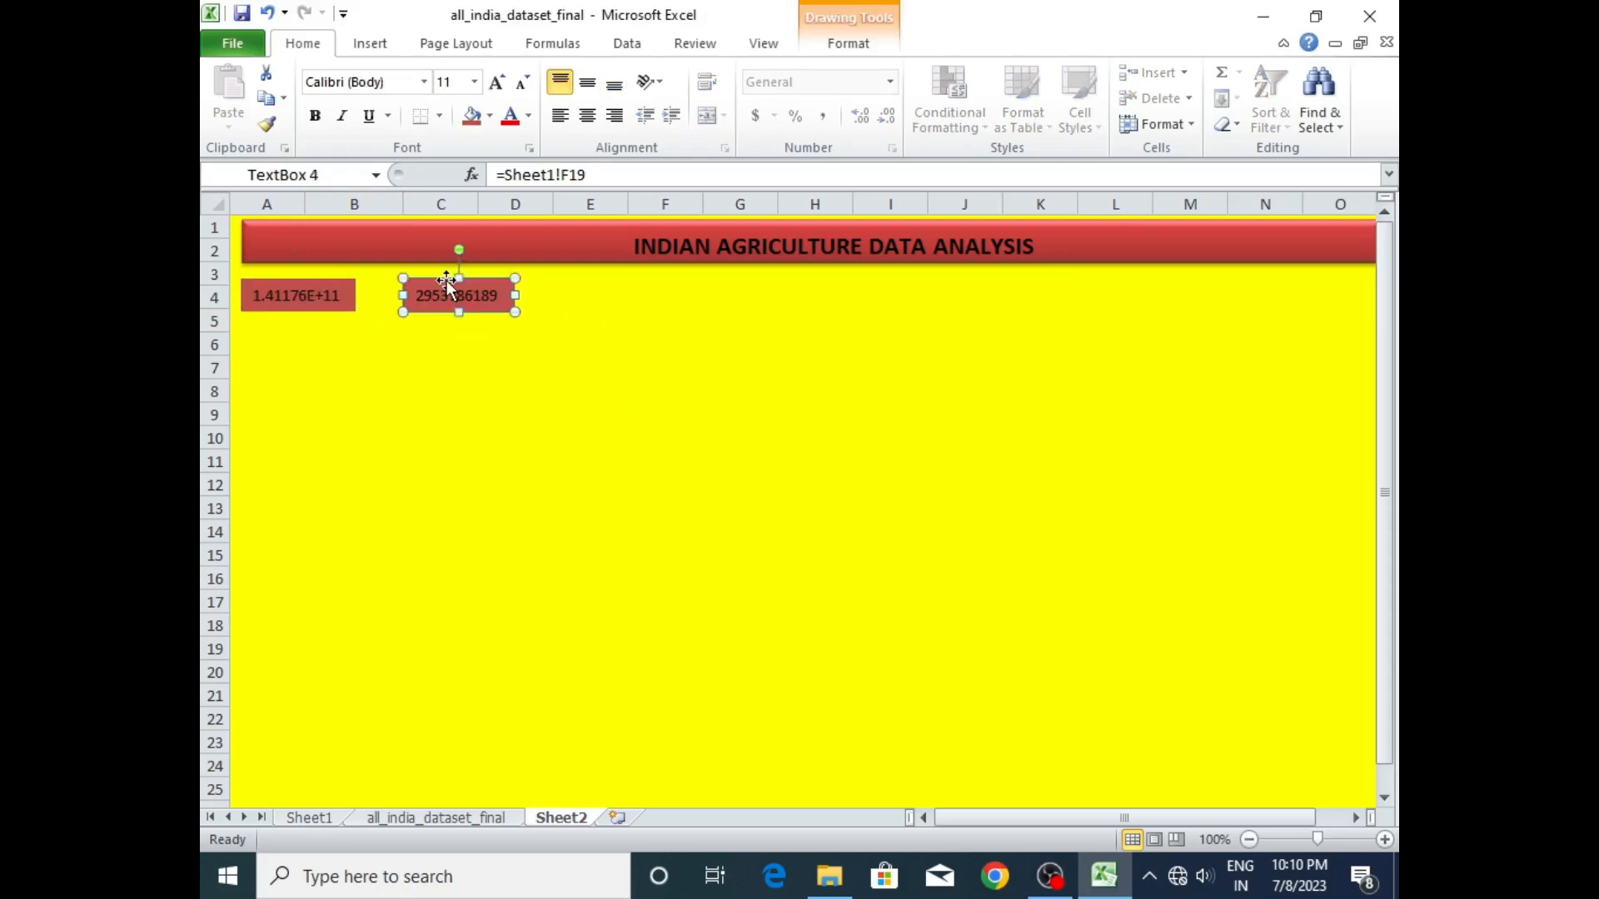
click(471, 412)
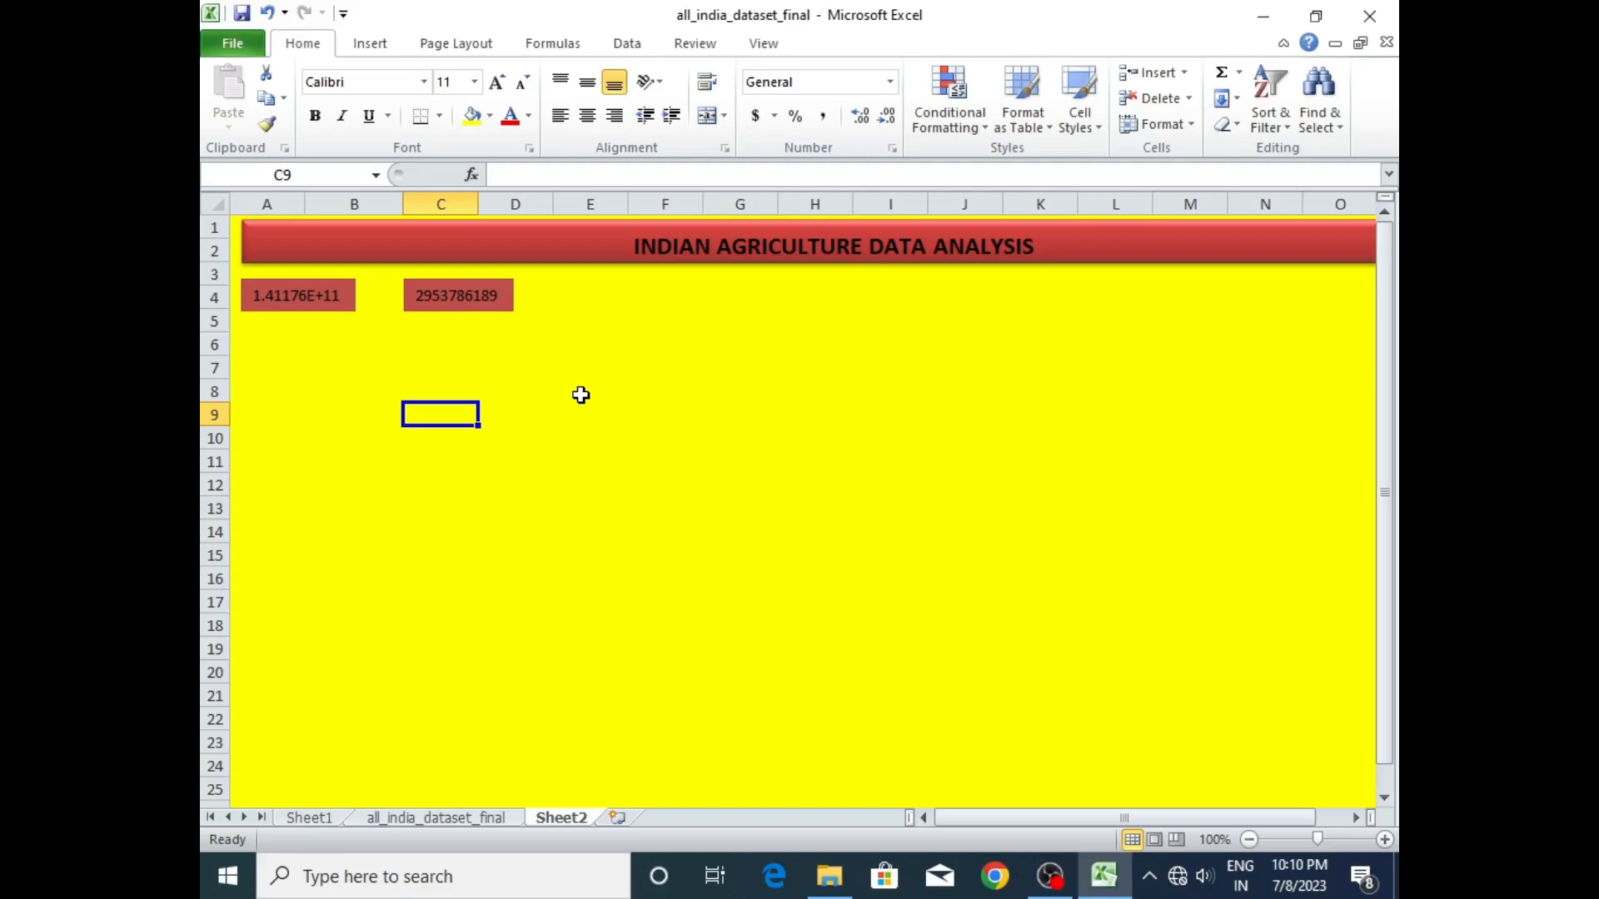
click(507, 300)
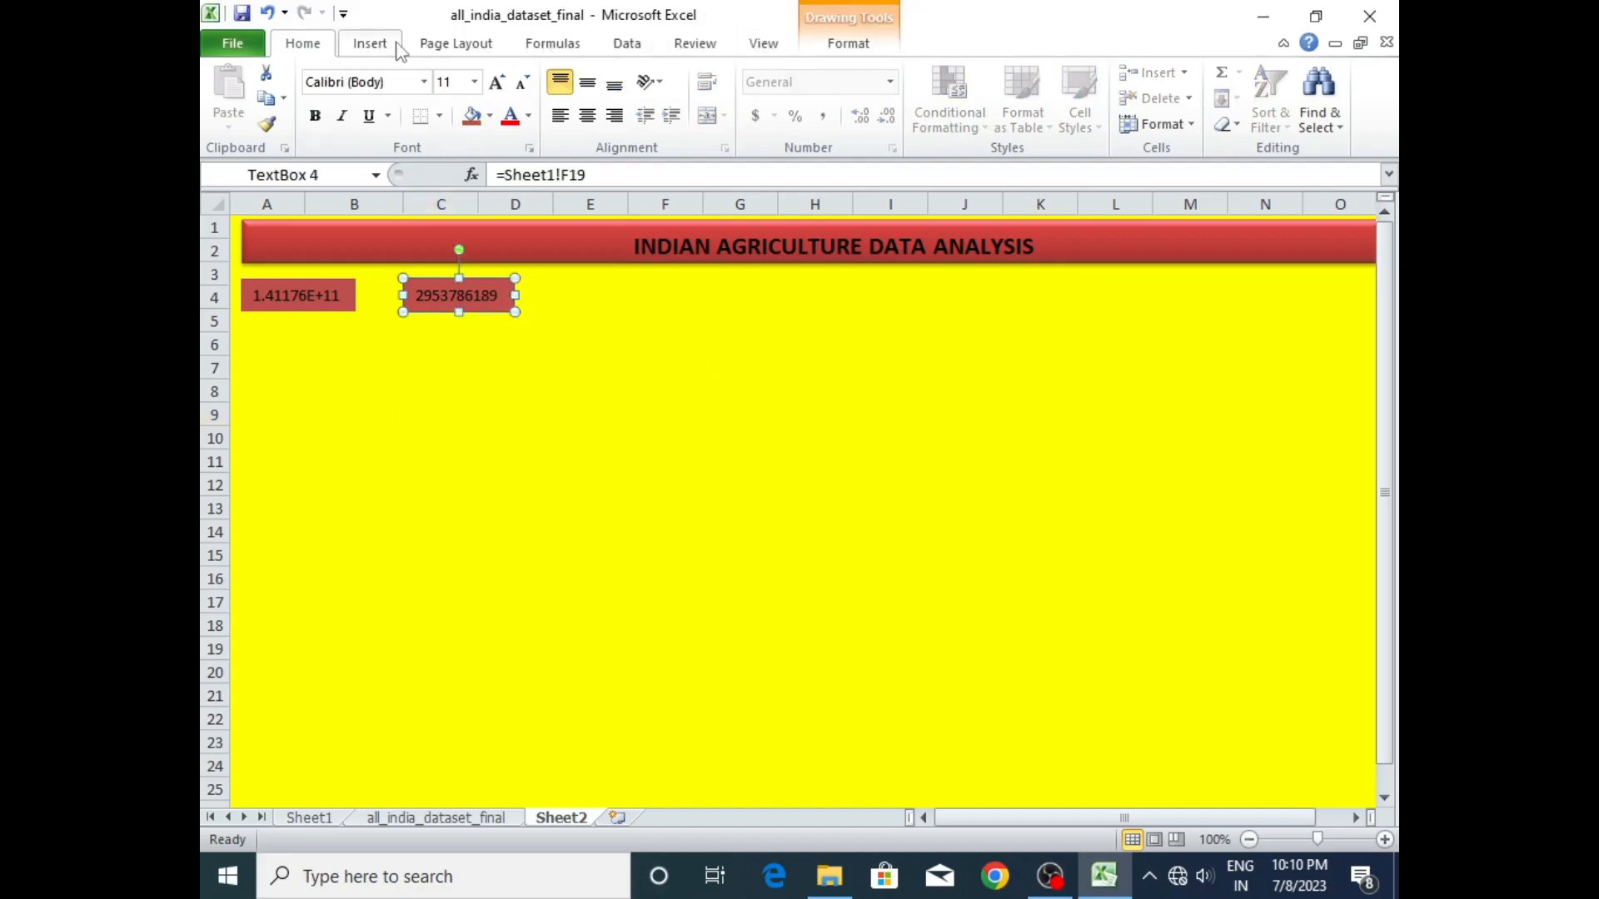
click(768, 43)
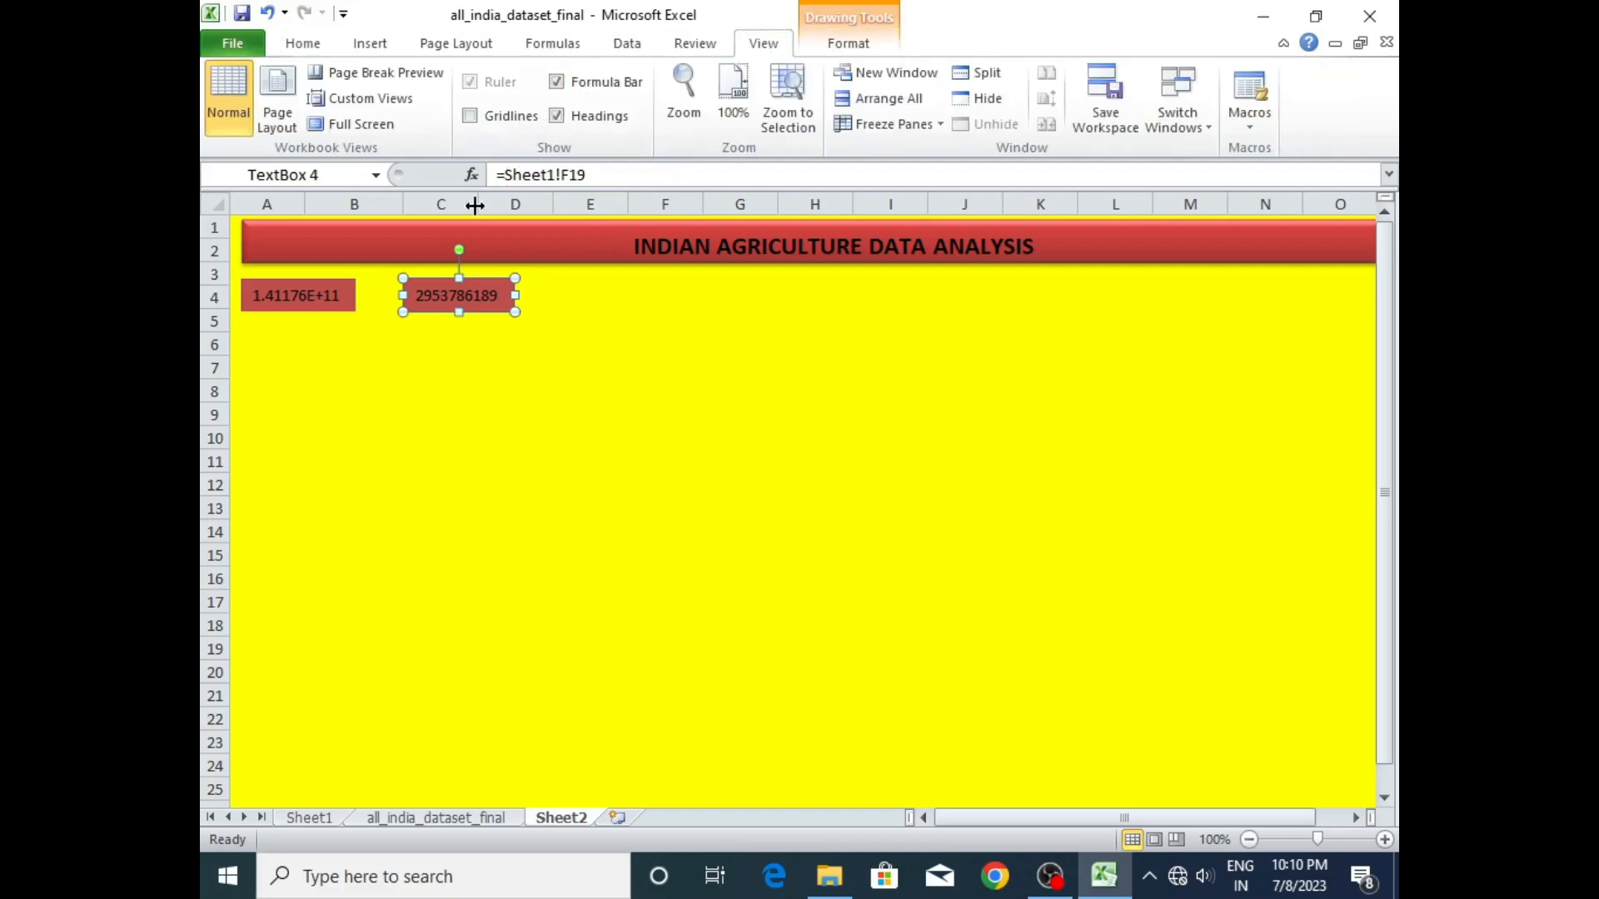
click(338, 283)
click(553, 375)
click(507, 317)
click(480, 360)
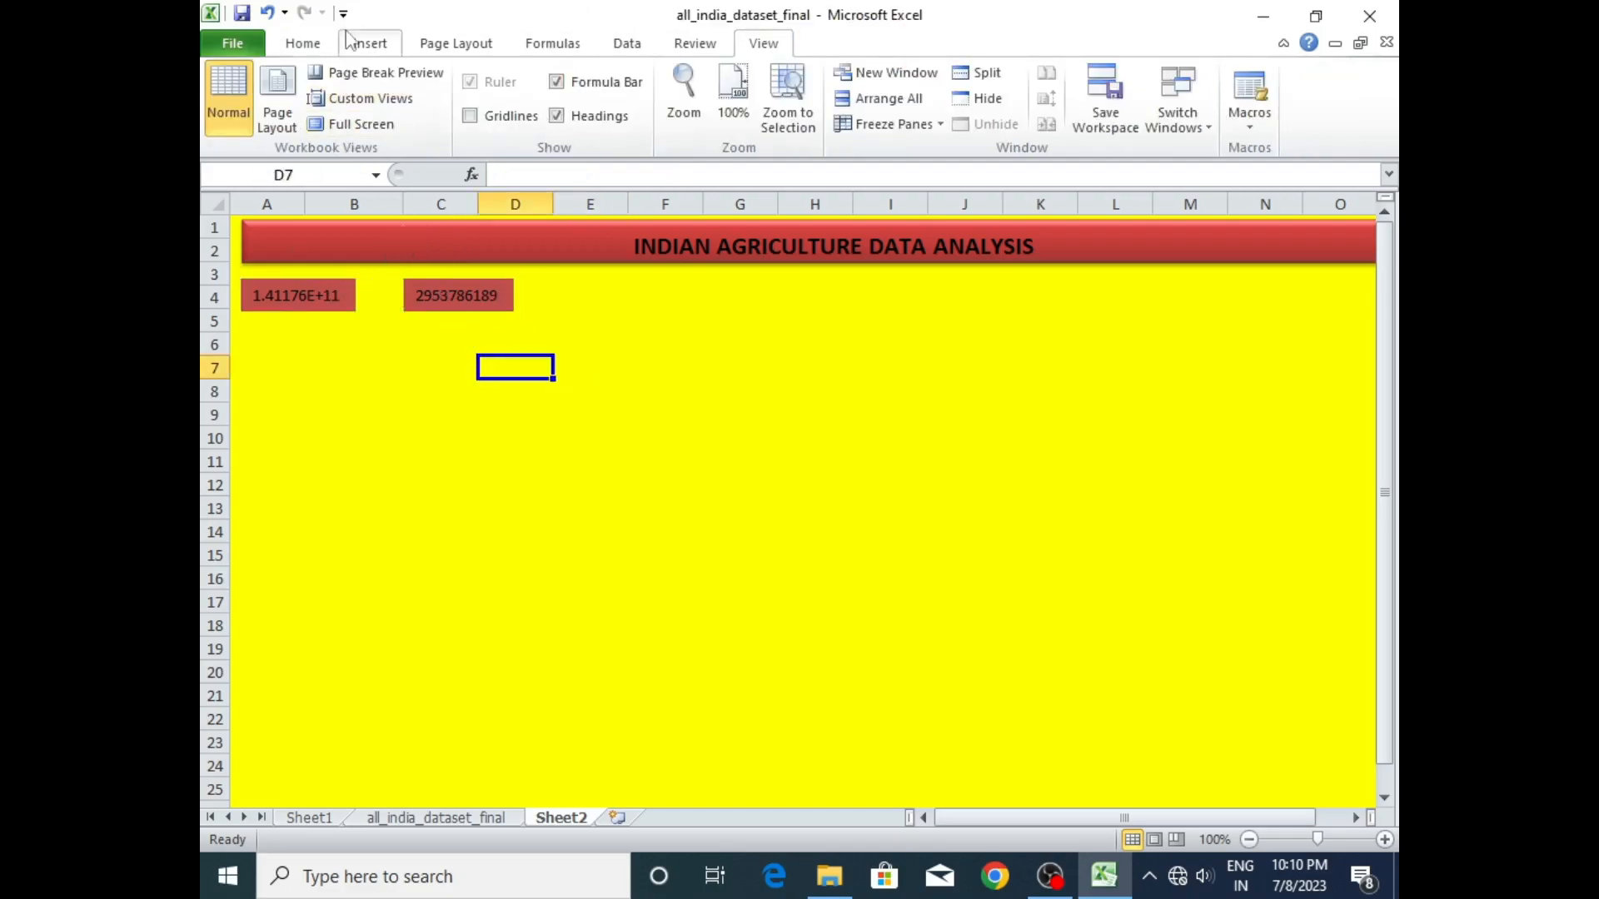
- Draw a rectangle directly beneath the title banner over rows 3 to 5, about 0.52" high and 10.14" wide
click(370, 43)
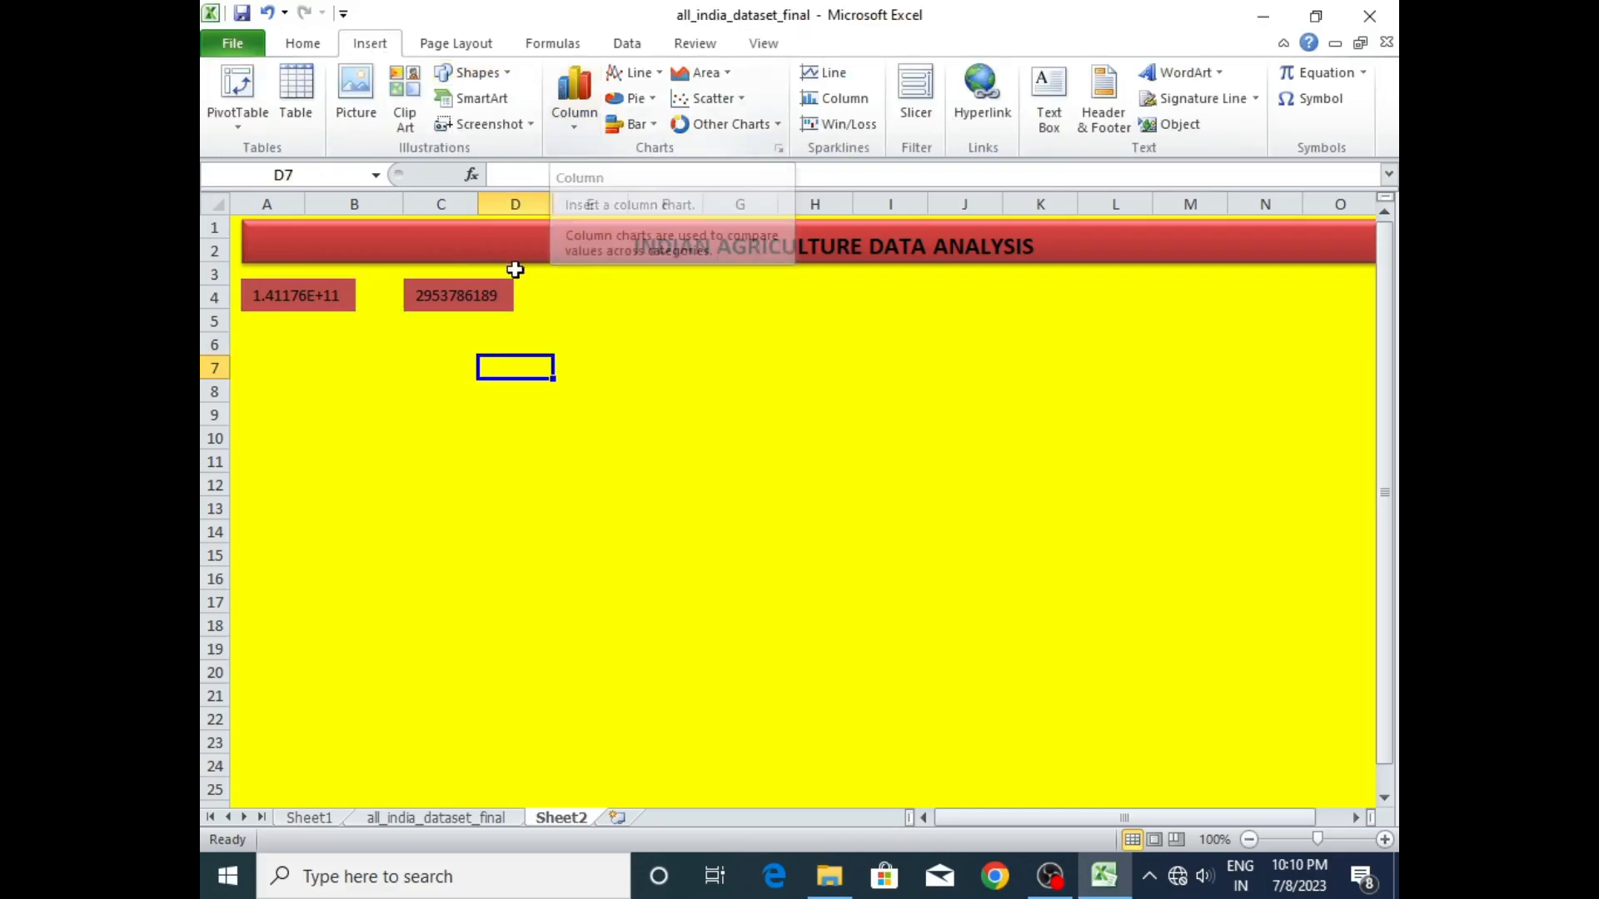
click(500, 304)
click(346, 297)
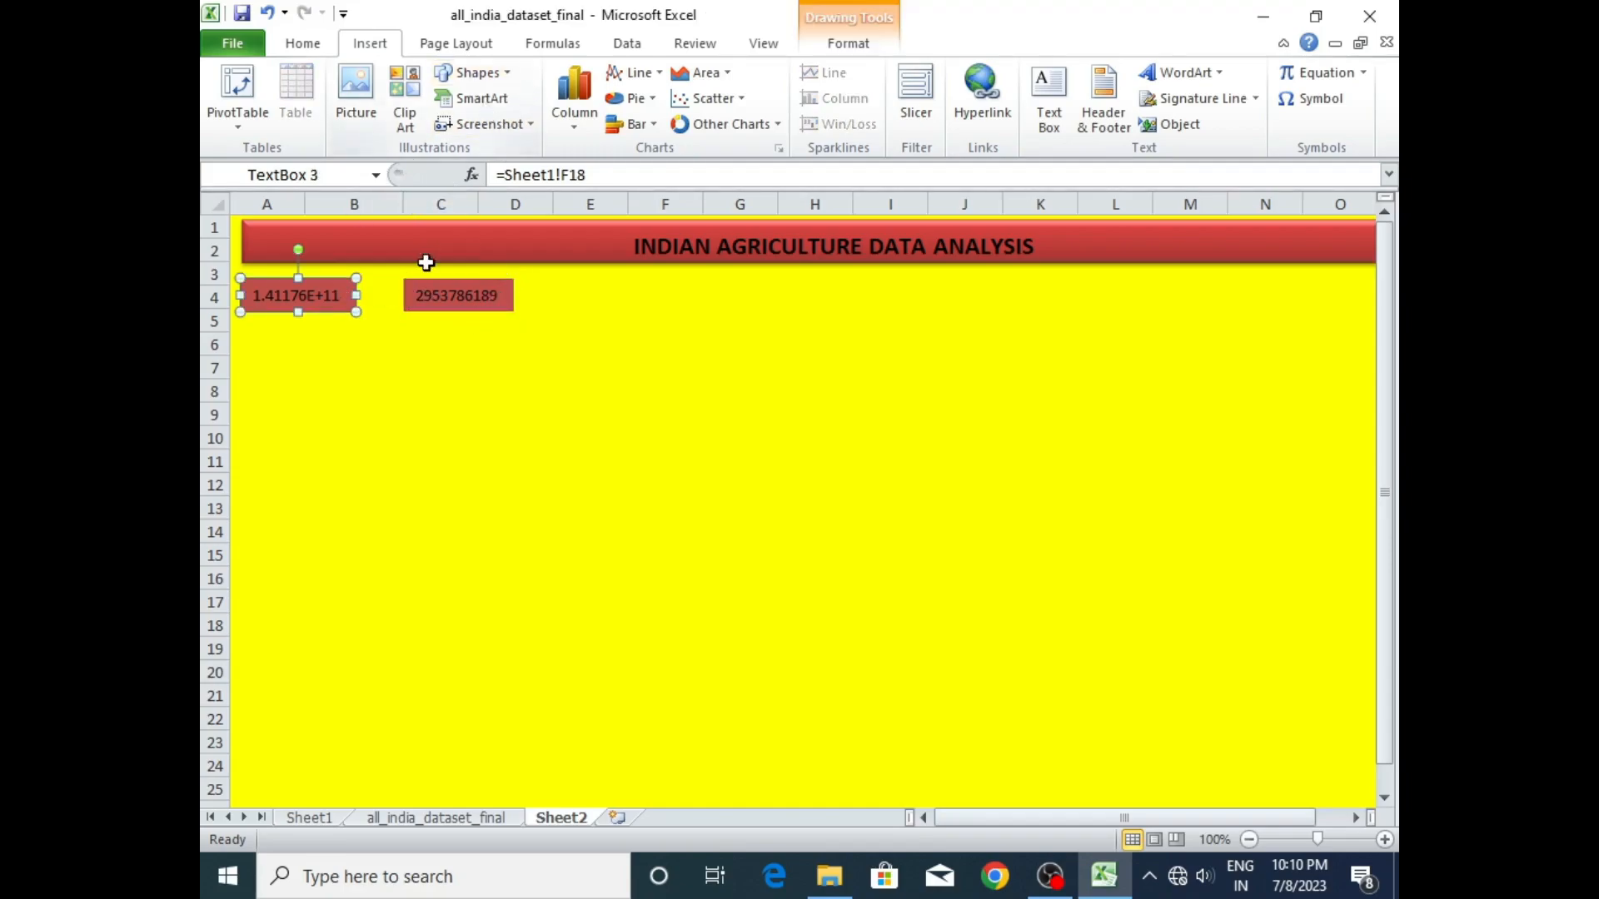
click(476, 73)
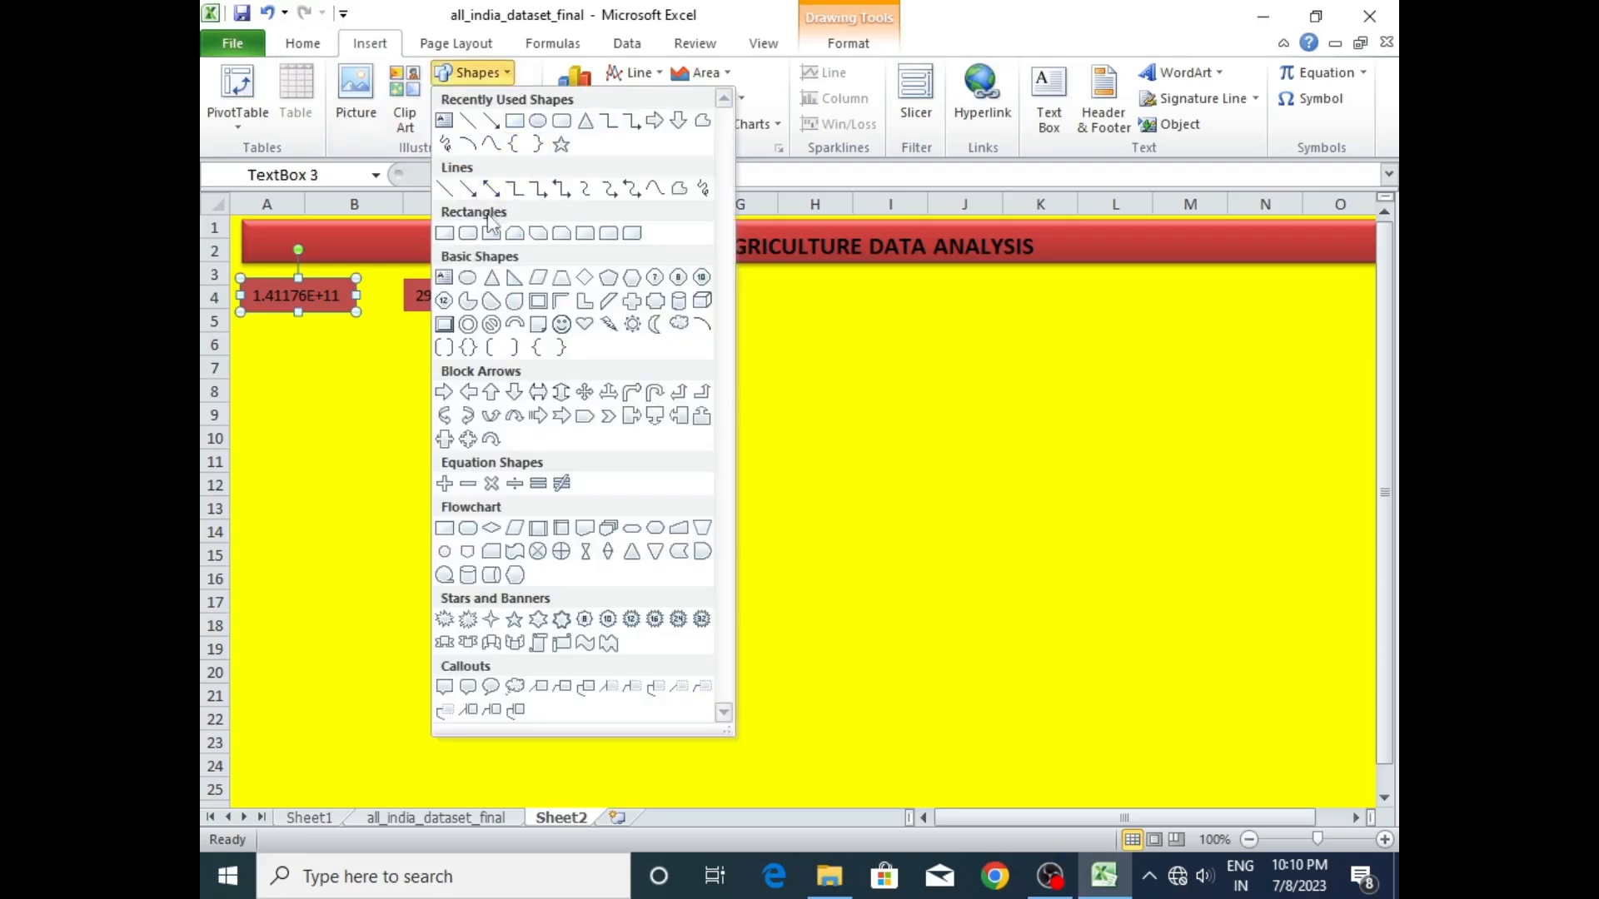
click(515, 121)
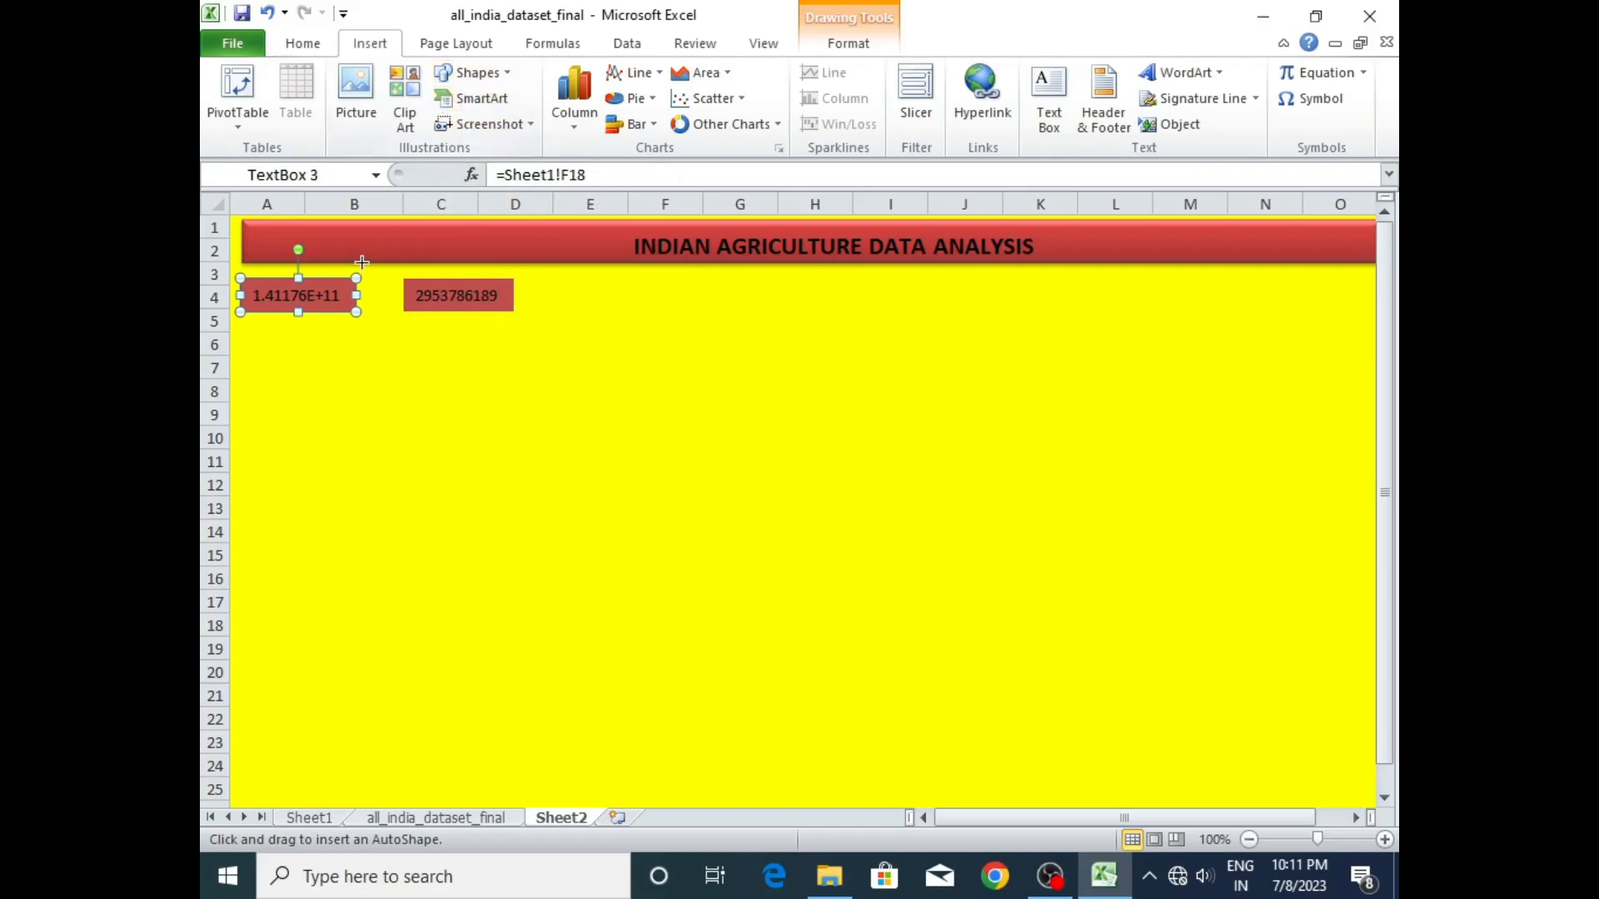
click(242, 269)
drag(297, 381, 1057, 327)
drag(1345, 818, 1000, 818)
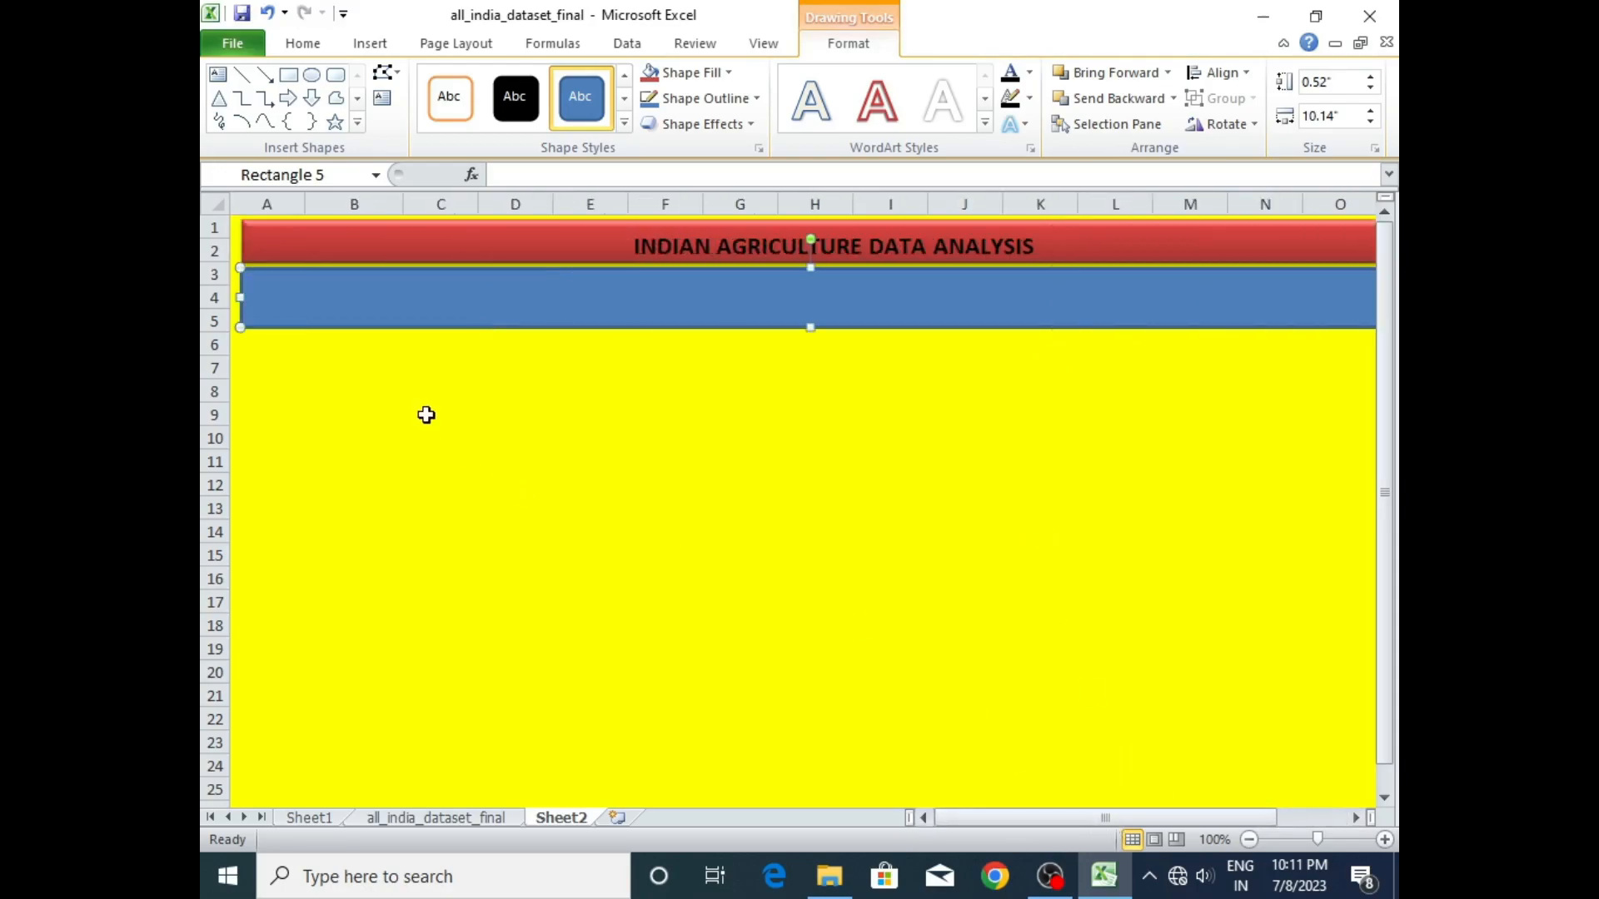
- Send the blue rectangle to the back, behind the two linked text boxes
right_click(478, 295)
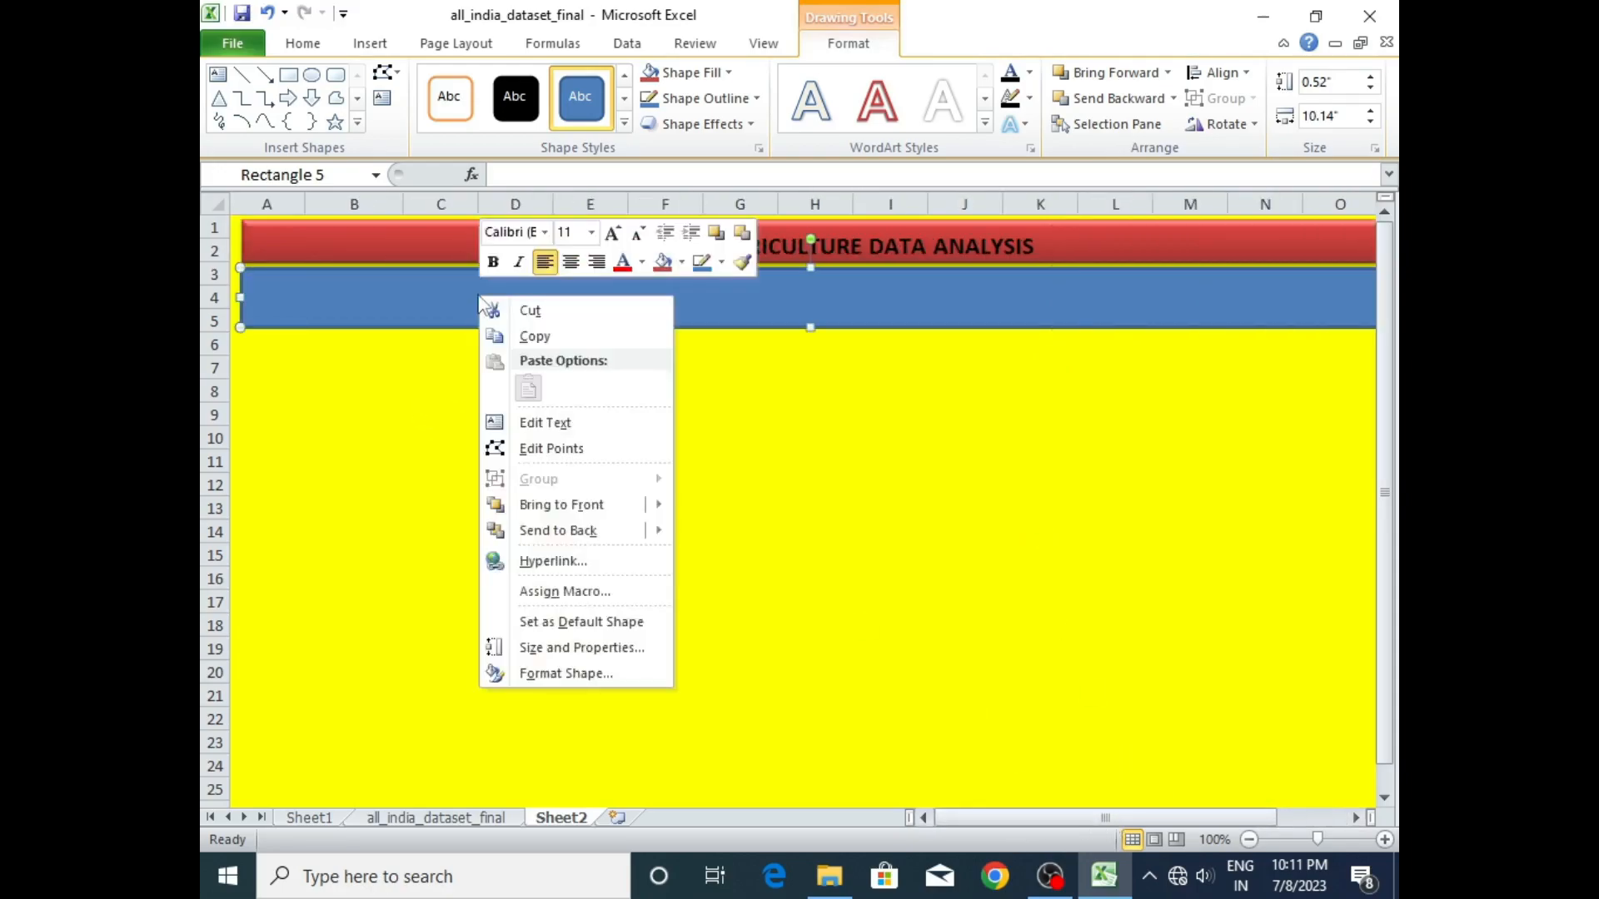
click(528, 533)
click(568, 406)
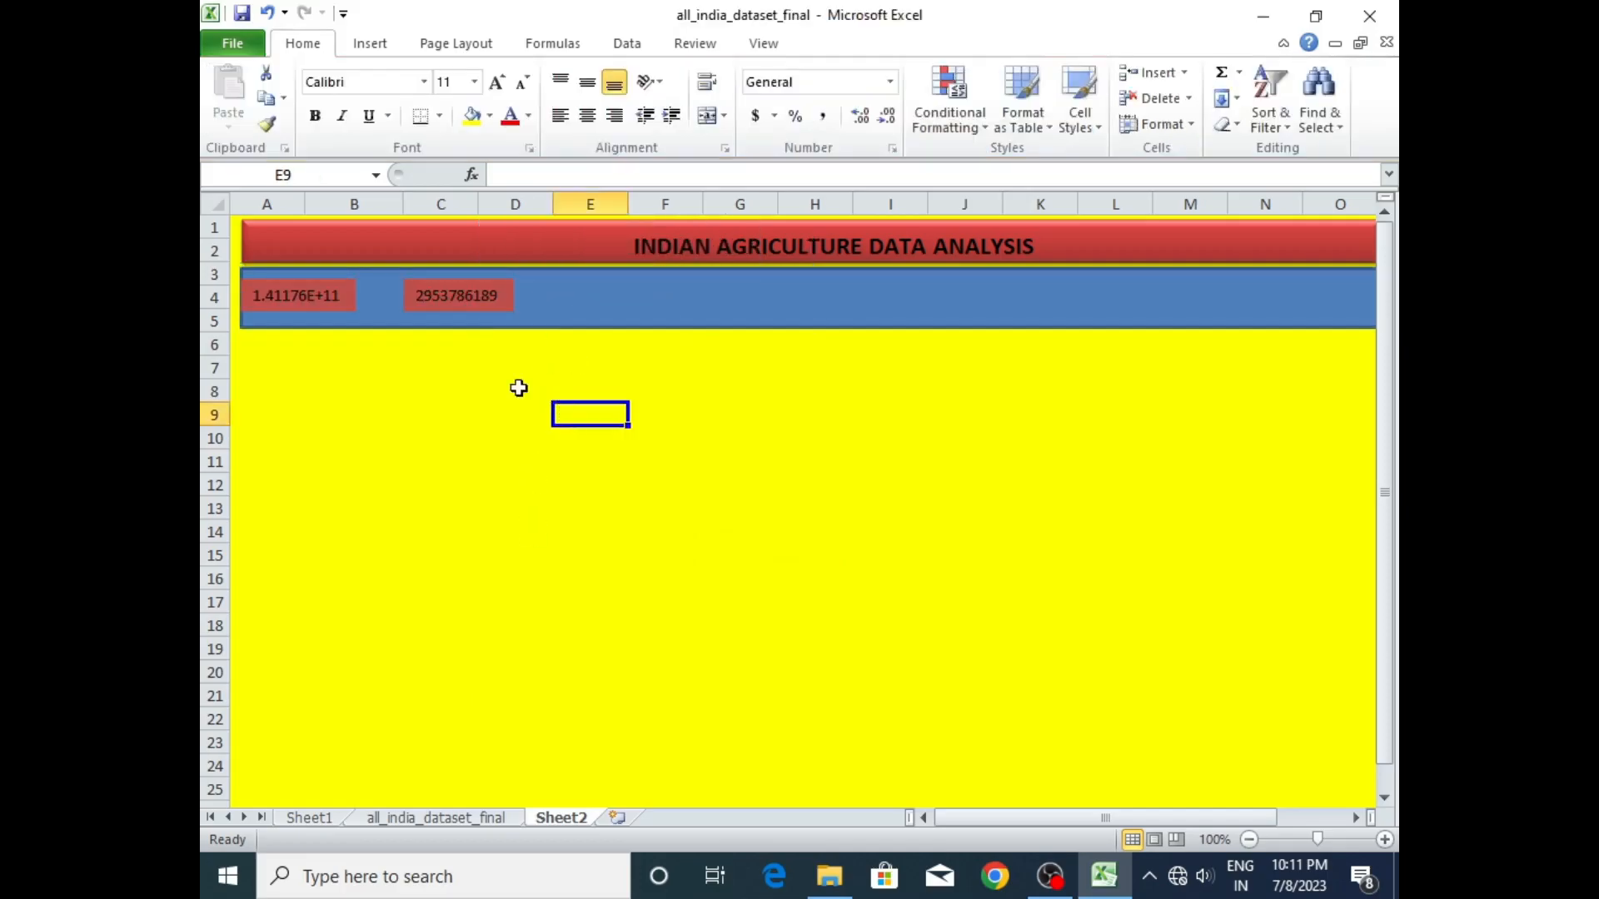
- Shift the production and area text boxes slightly to the right within the blue band
drag(300, 286, 324, 287)
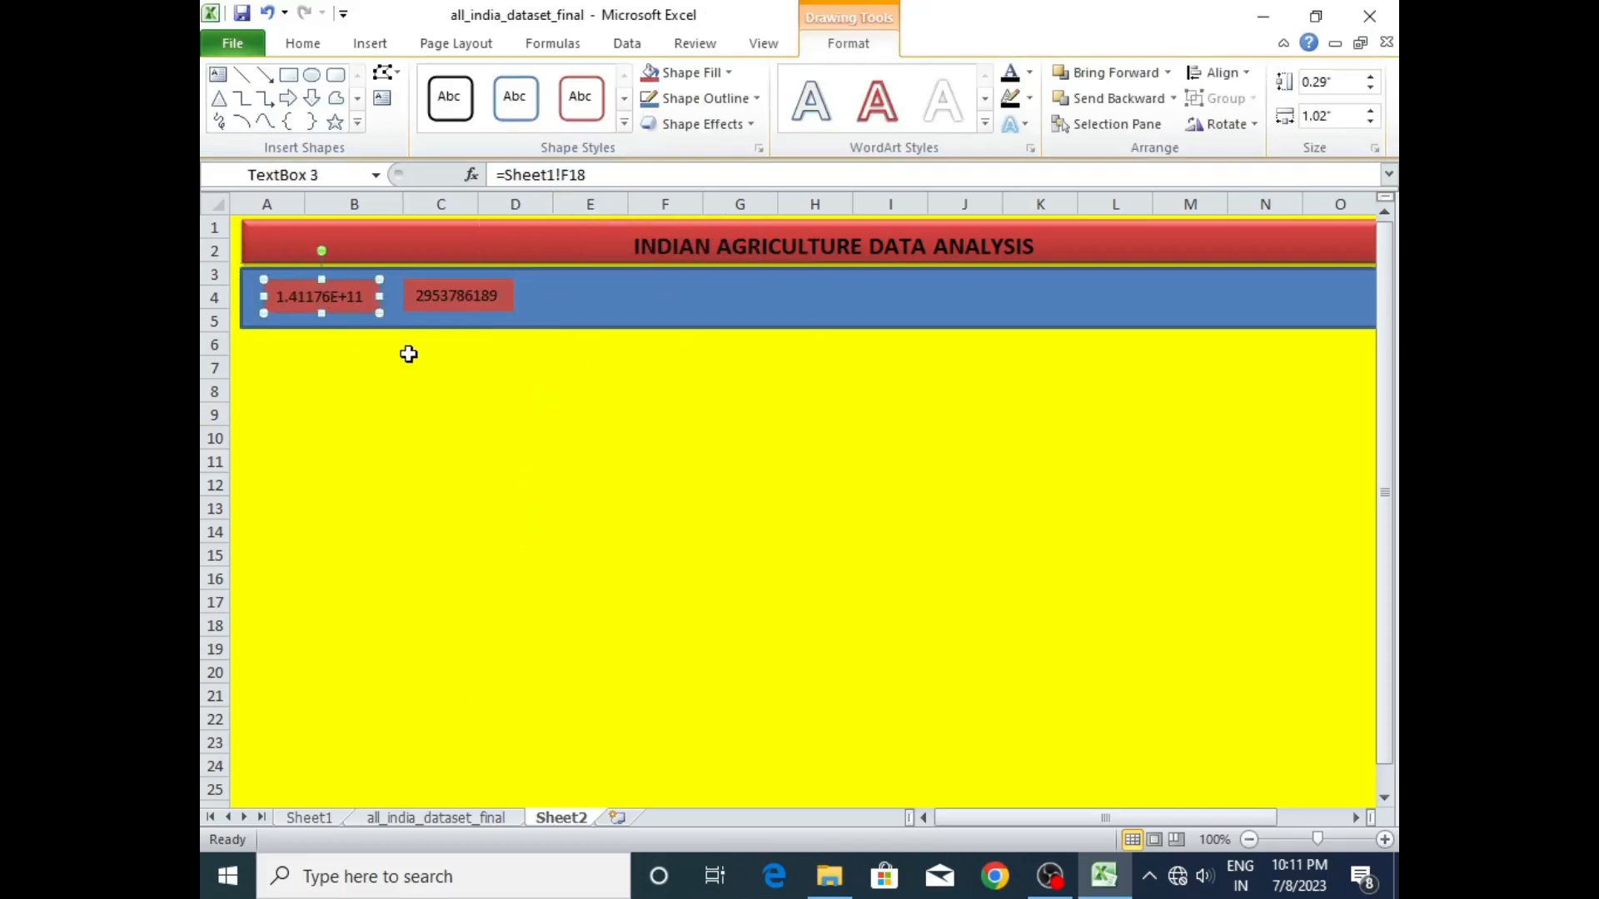
click(407, 367)
drag(457, 283, 503, 284)
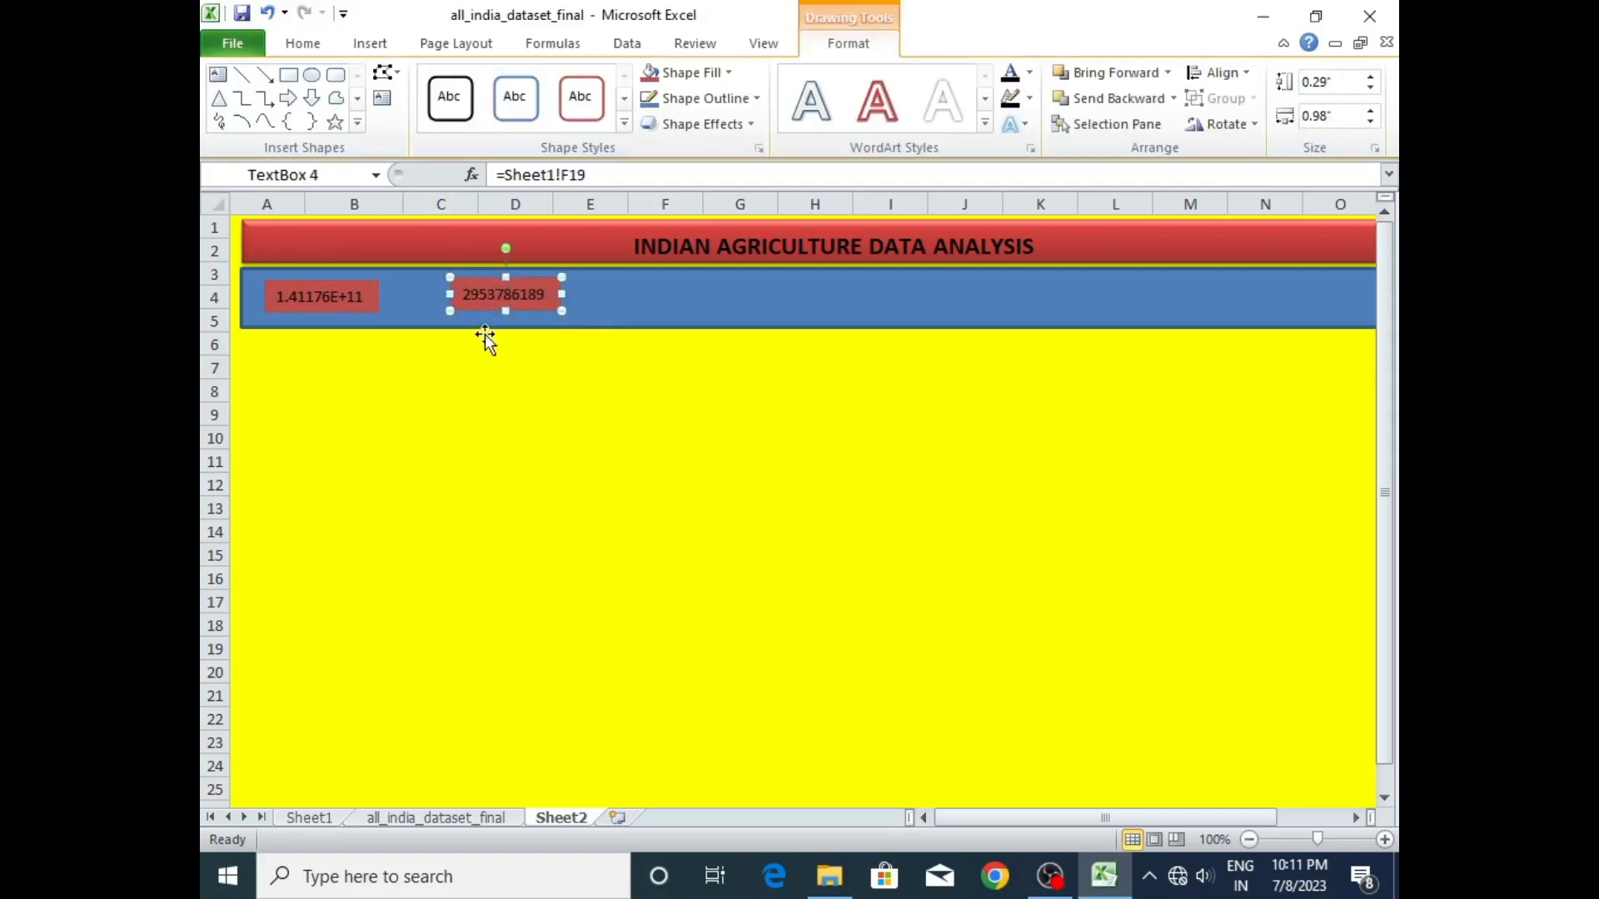
- Lower the production and area total boxes slightly within the blue band
click(367, 364)
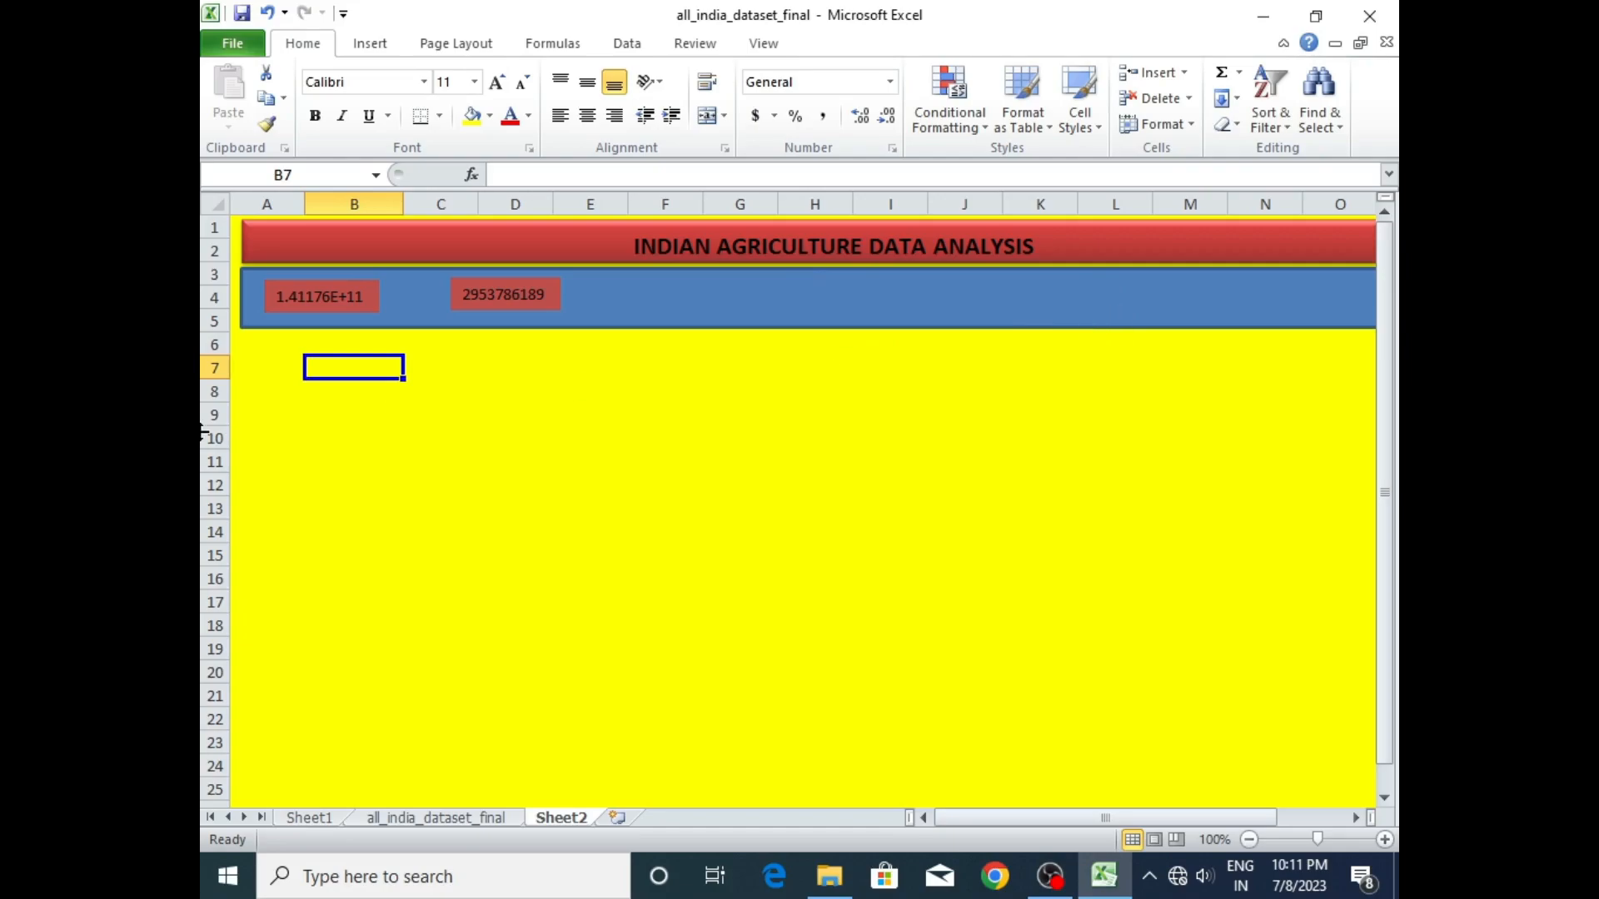
drag(363, 282, 360, 293)
drag(527, 278, 524, 295)
click(550, 398)
- Apply the purple intense-effect shape style from the bottom row of presets to the blue rectangle beneath the title banner
click(667, 292)
right_click(665, 291)
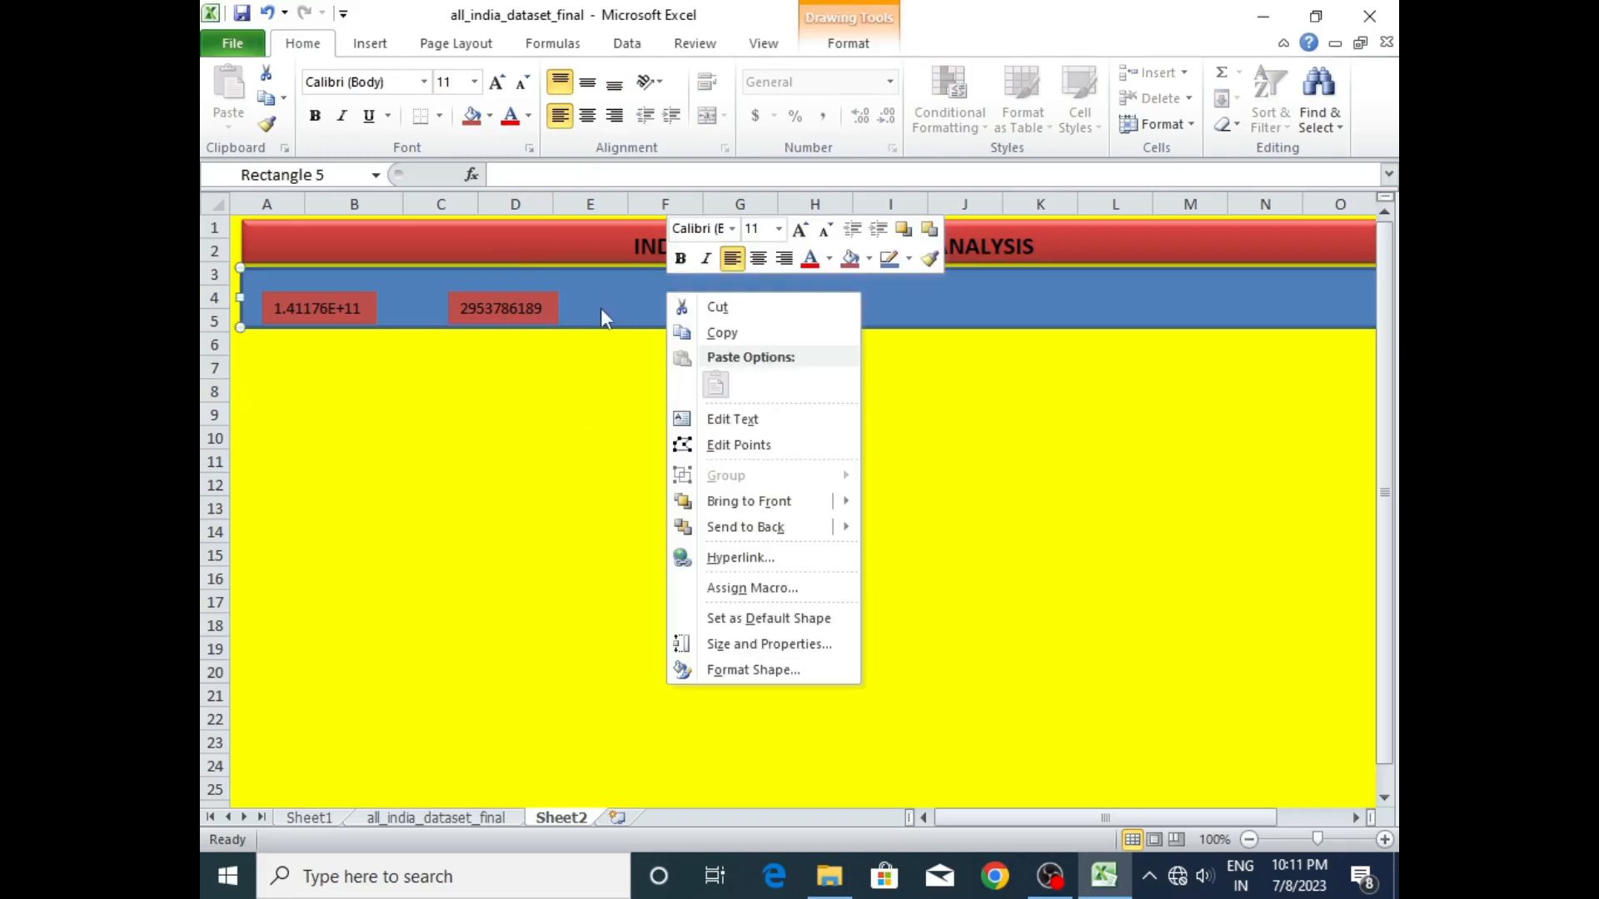
click(648, 304)
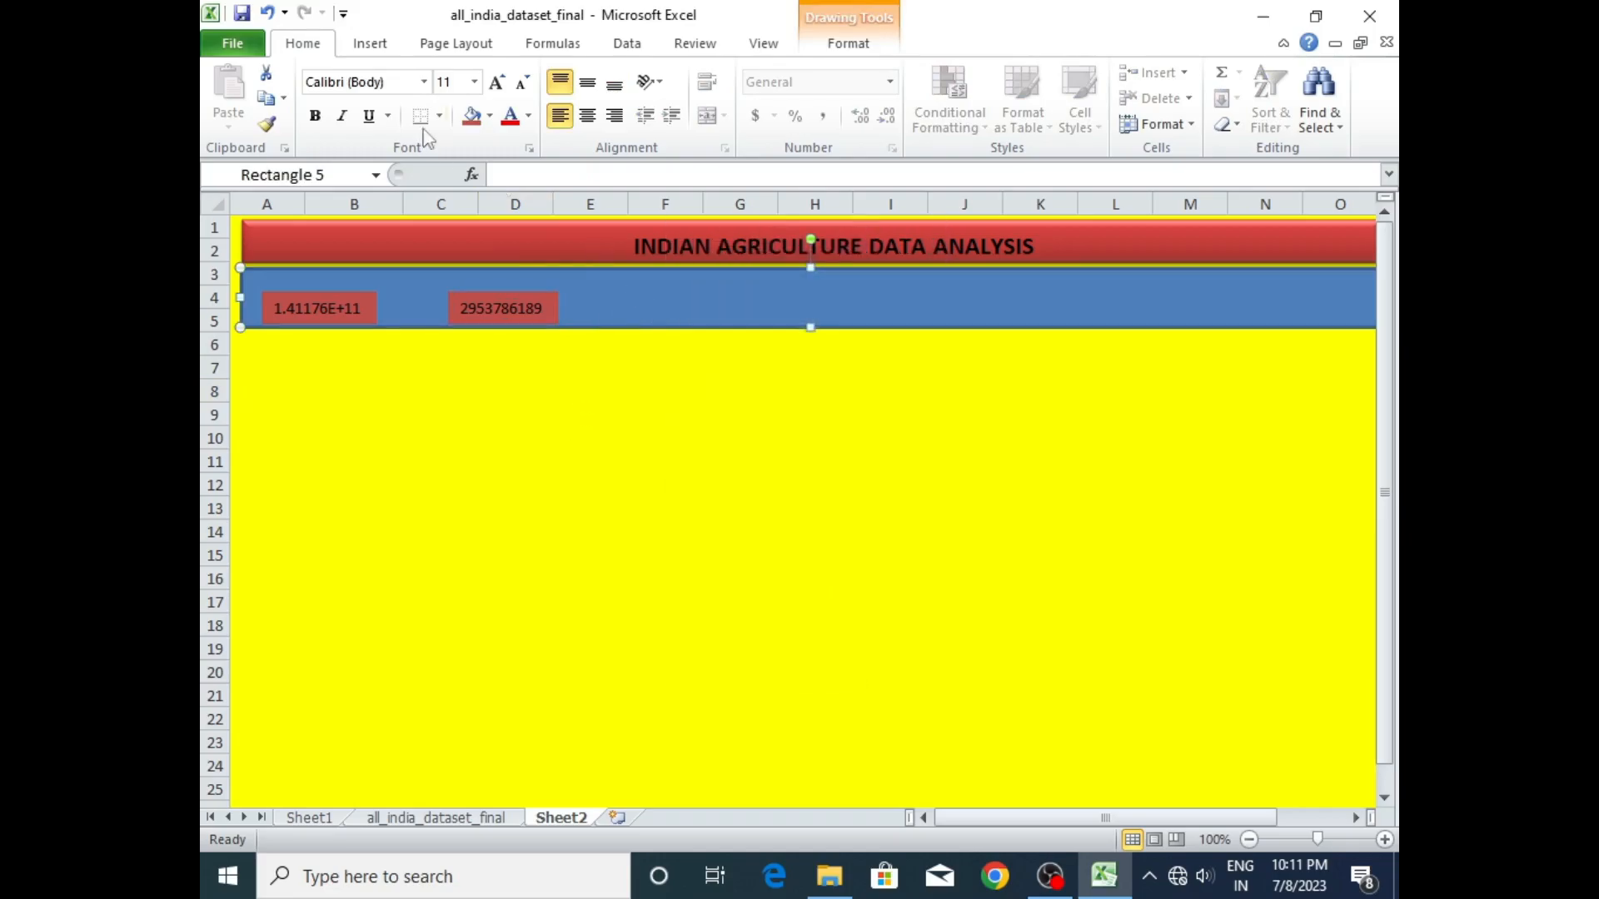
click(369, 45)
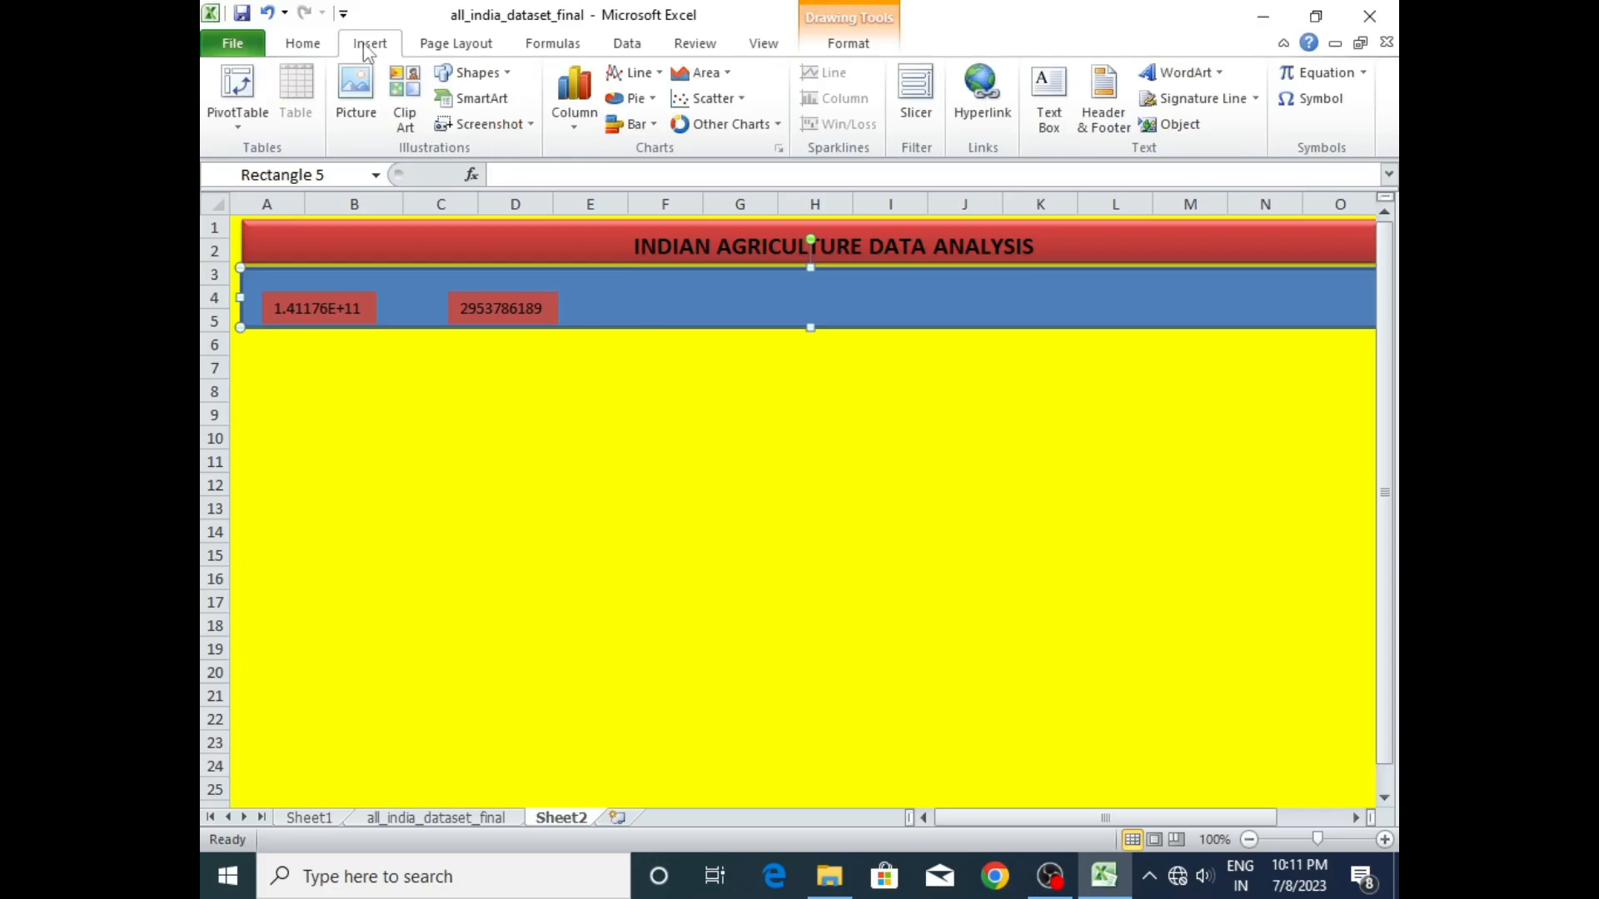
click(680, 306)
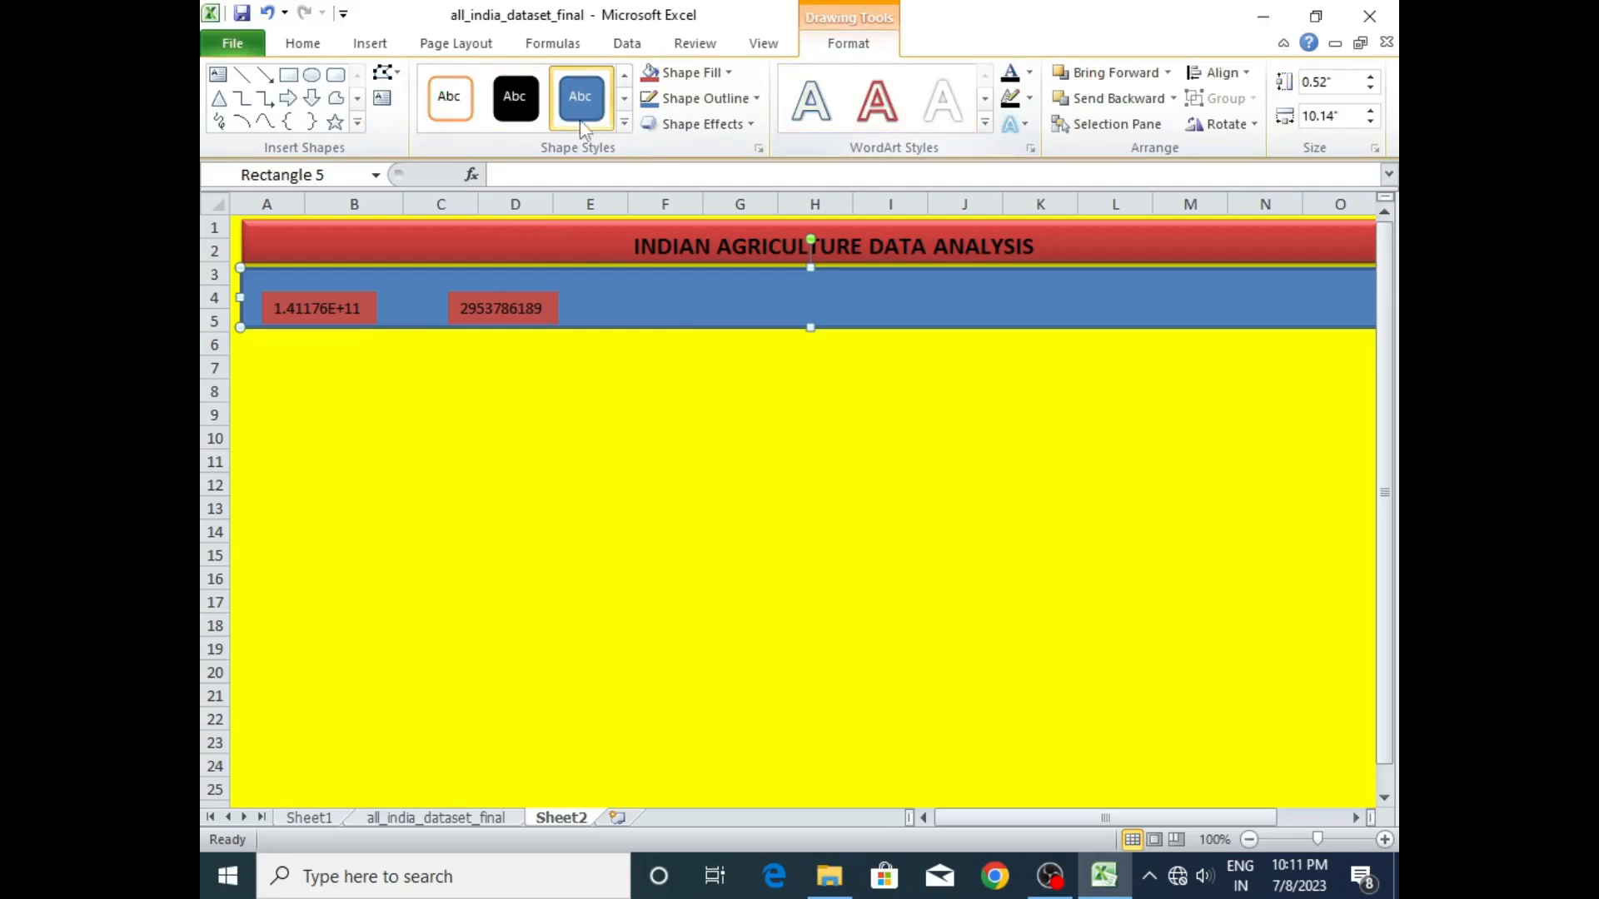
click(623, 123)
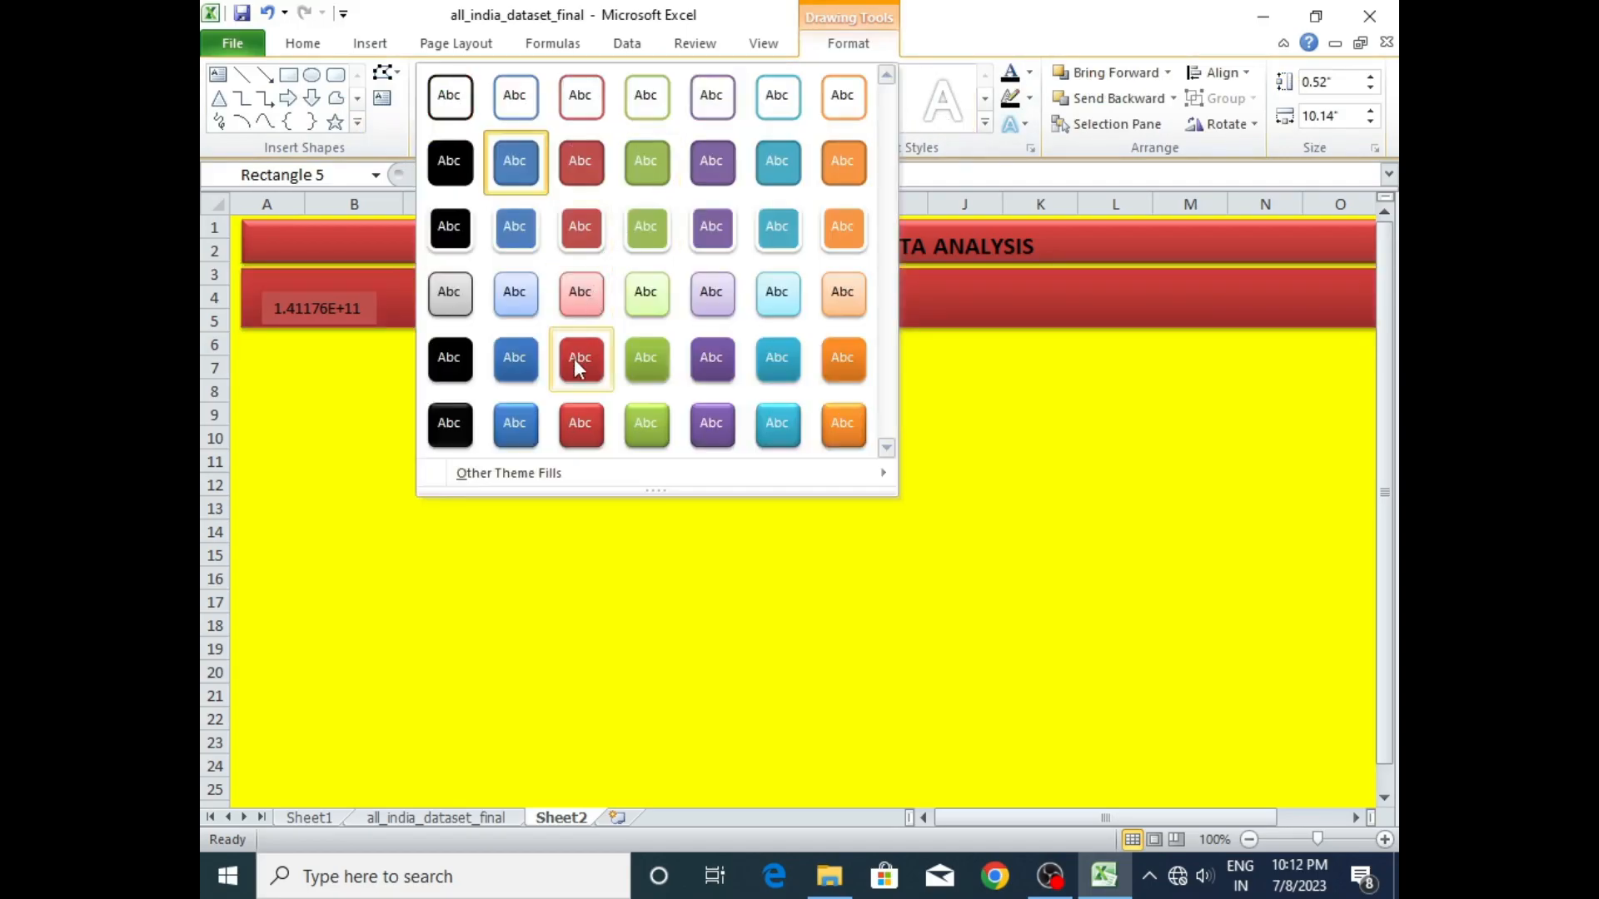
click(710, 429)
- Spread the linked boxes along the purple band, moving the area total over columns F to G and the production total over C to D
click(537, 307)
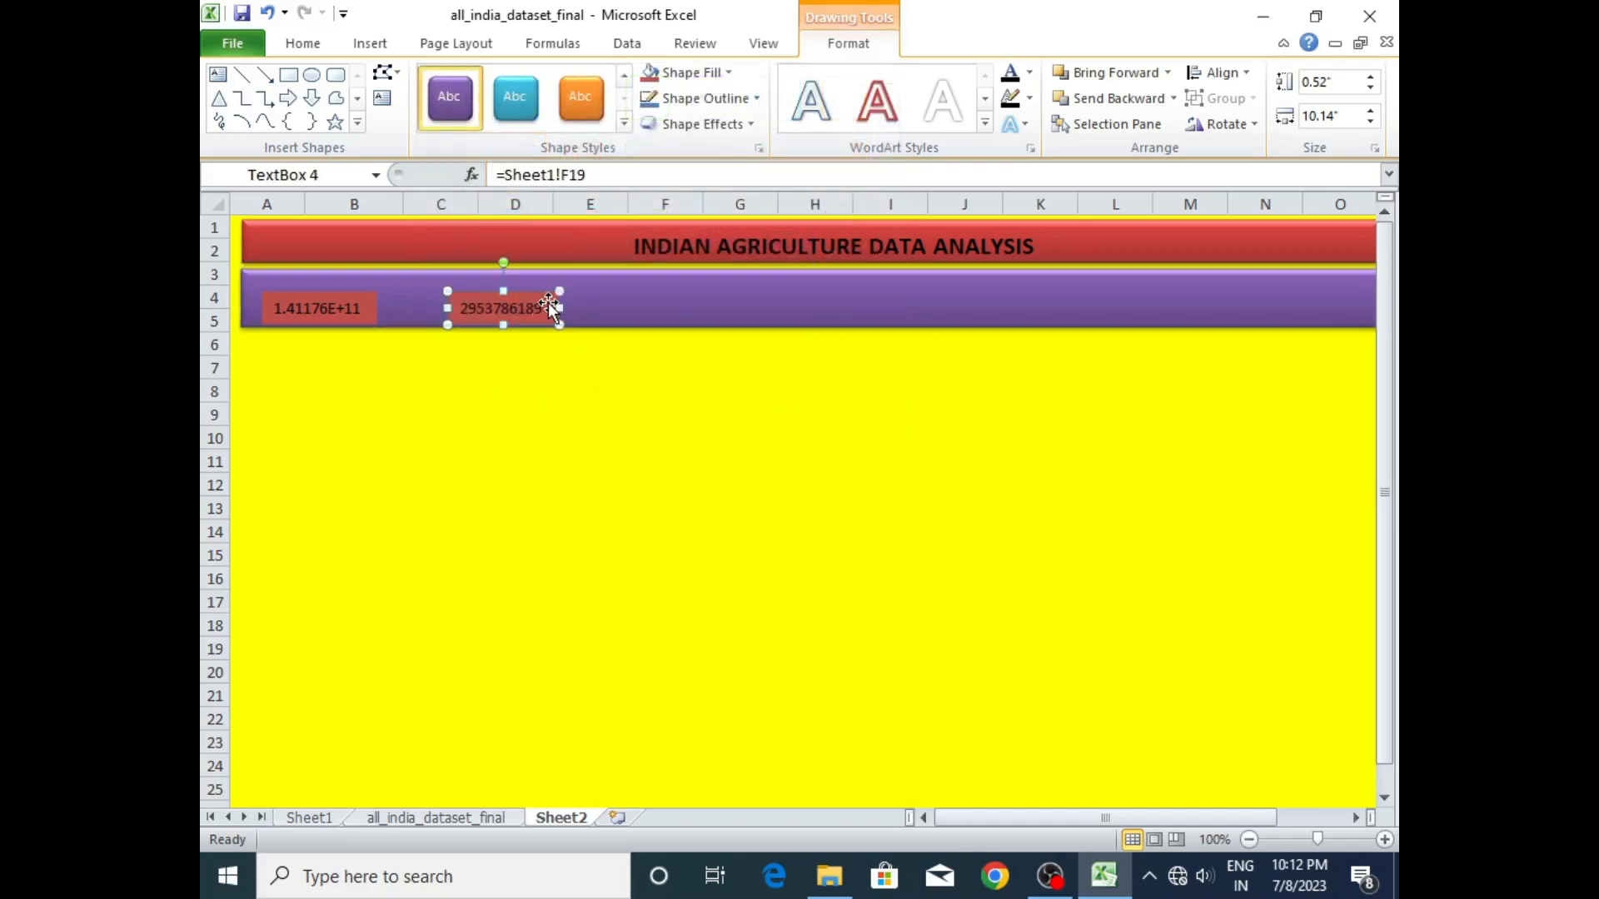
drag(535, 305, 729, 296)
drag(314, 307, 471, 297)
click(380, 369)
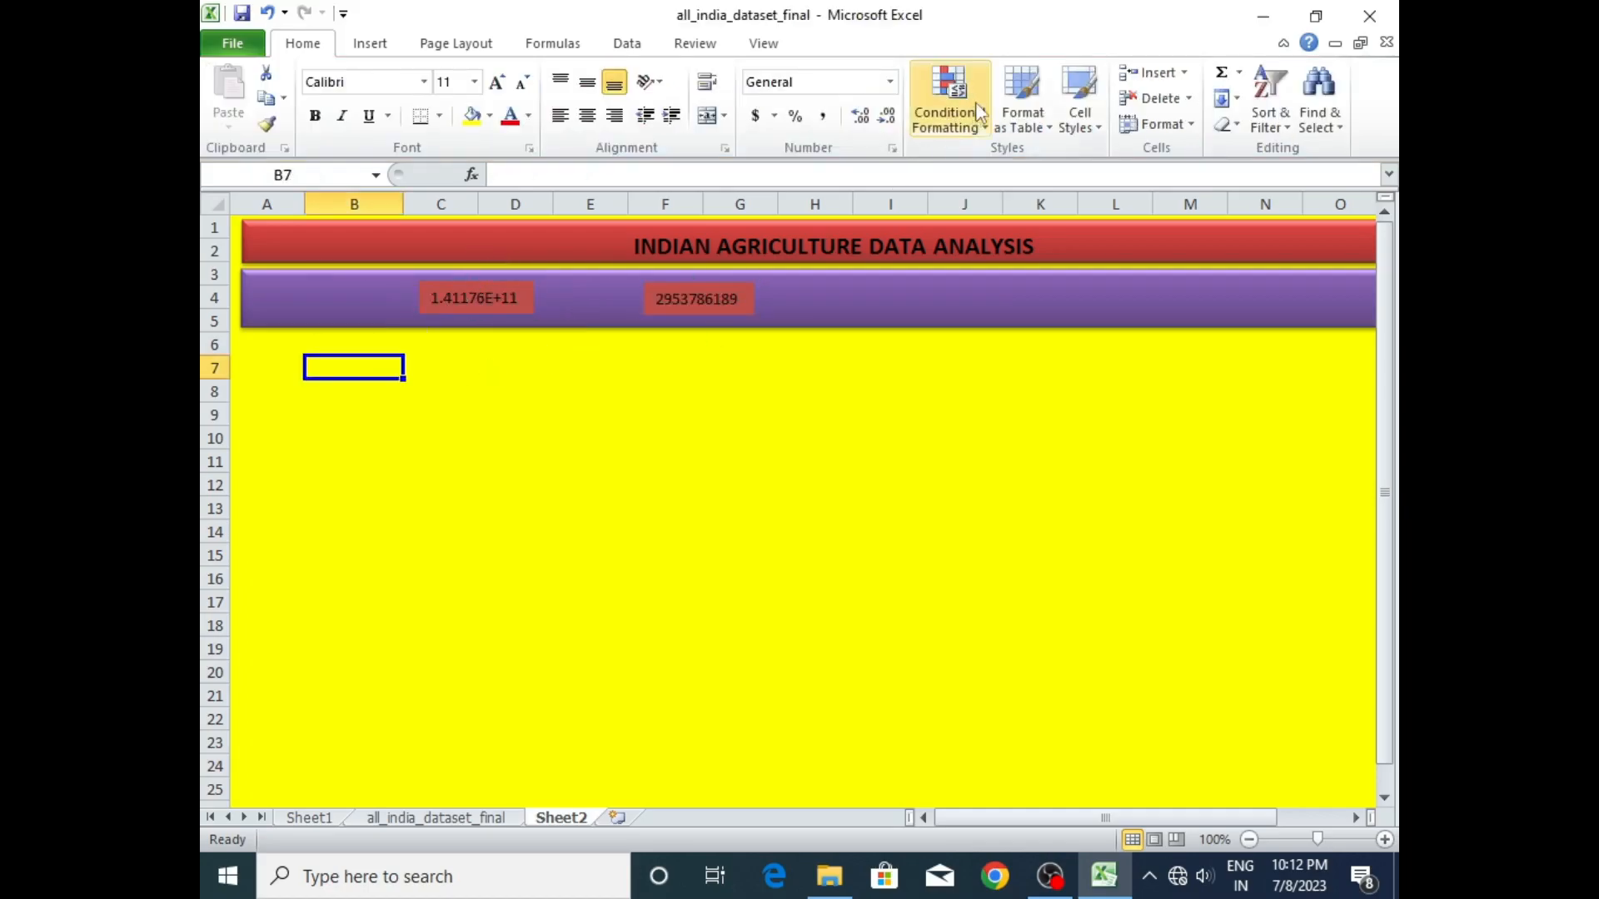
- Try to label the purple band PRODUCTION, and undo the label along with the last move of the production total
click(353, 47)
click(1049, 98)
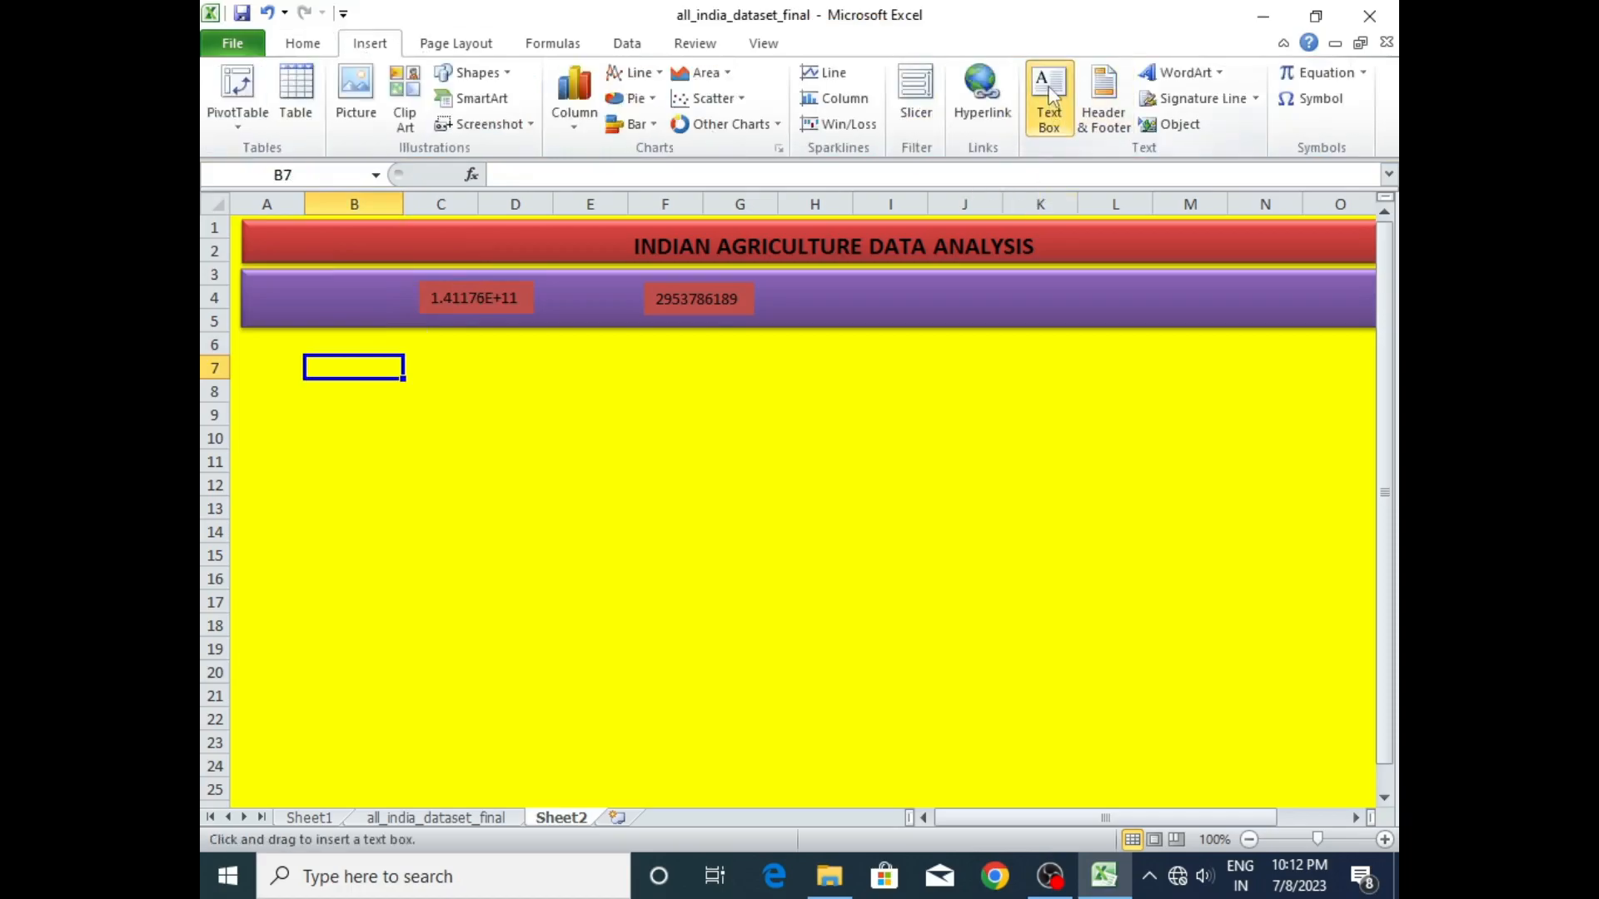
click(267, 292)
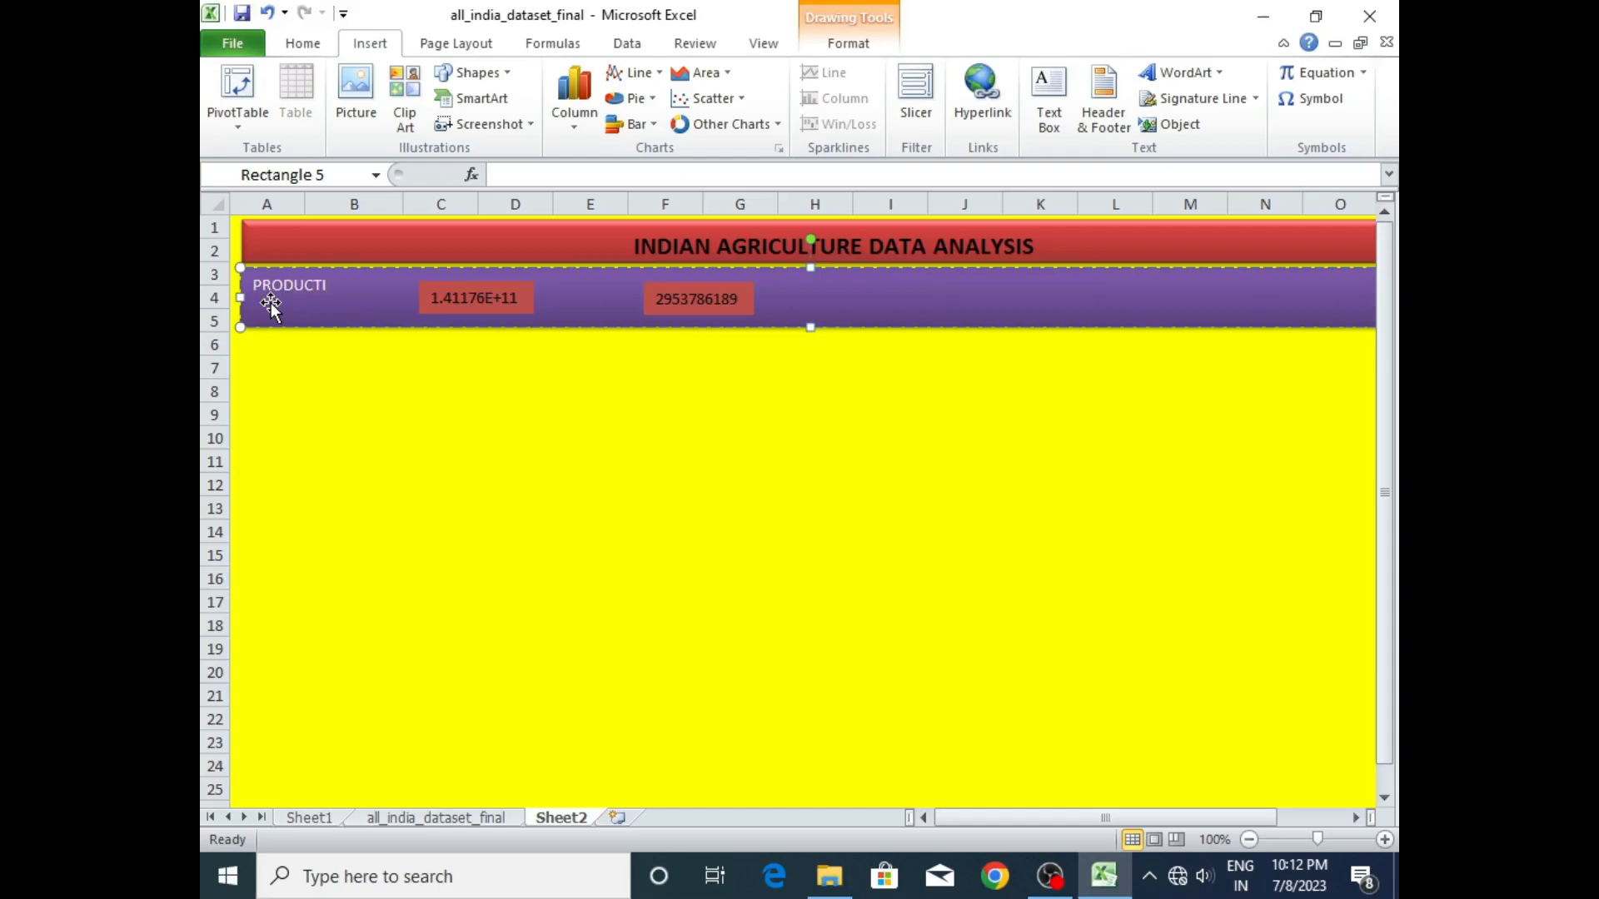
click(310, 390)
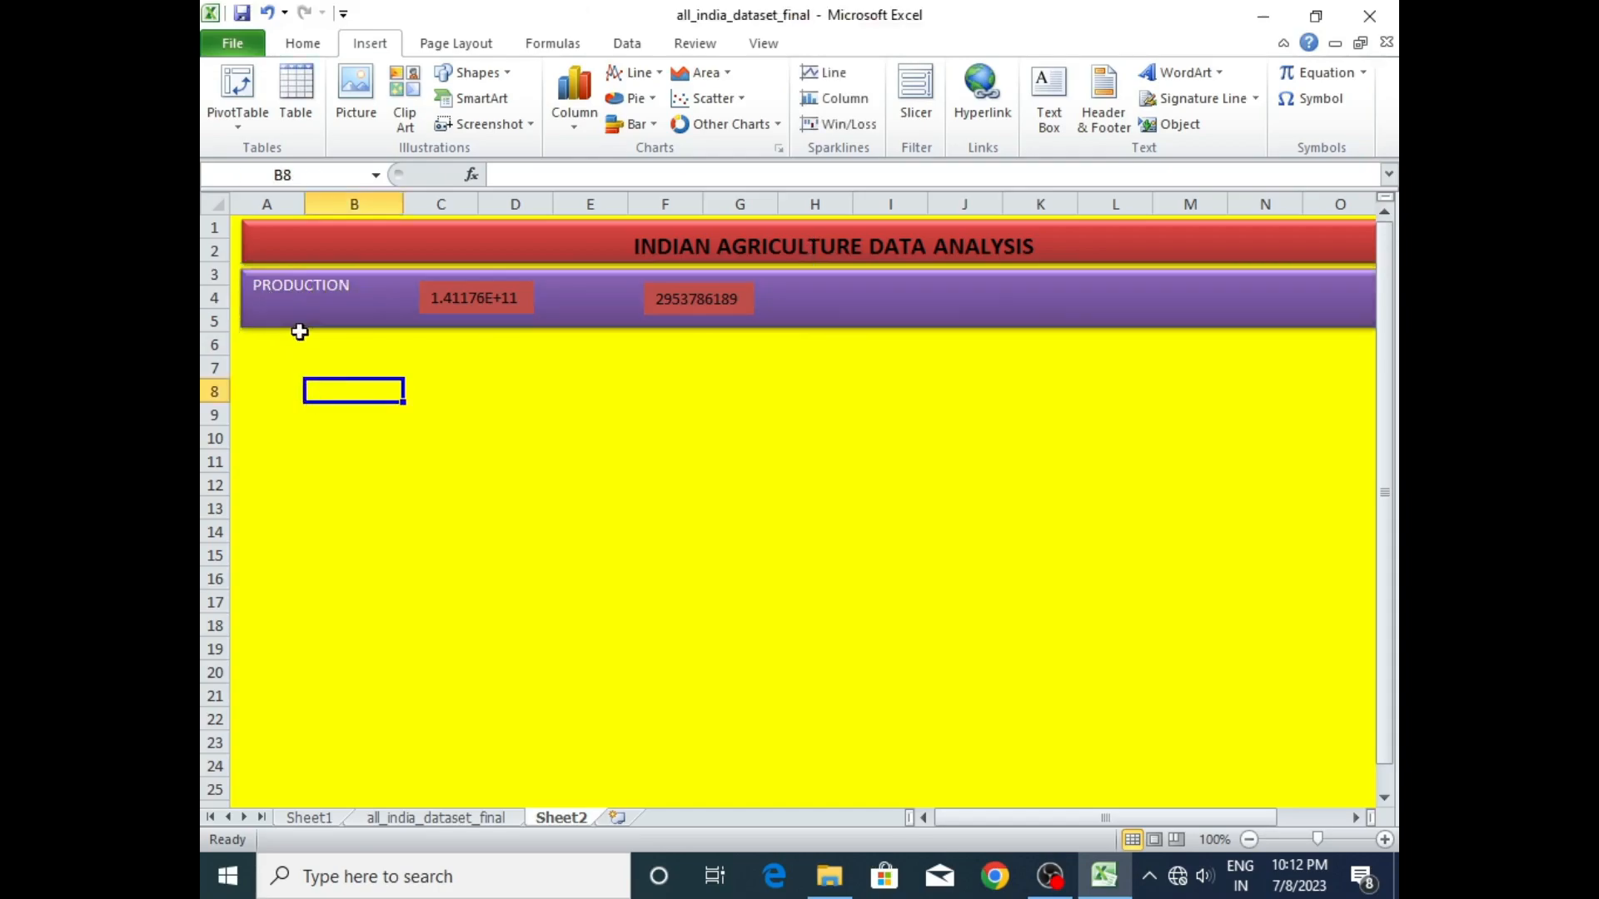
click(293, 285)
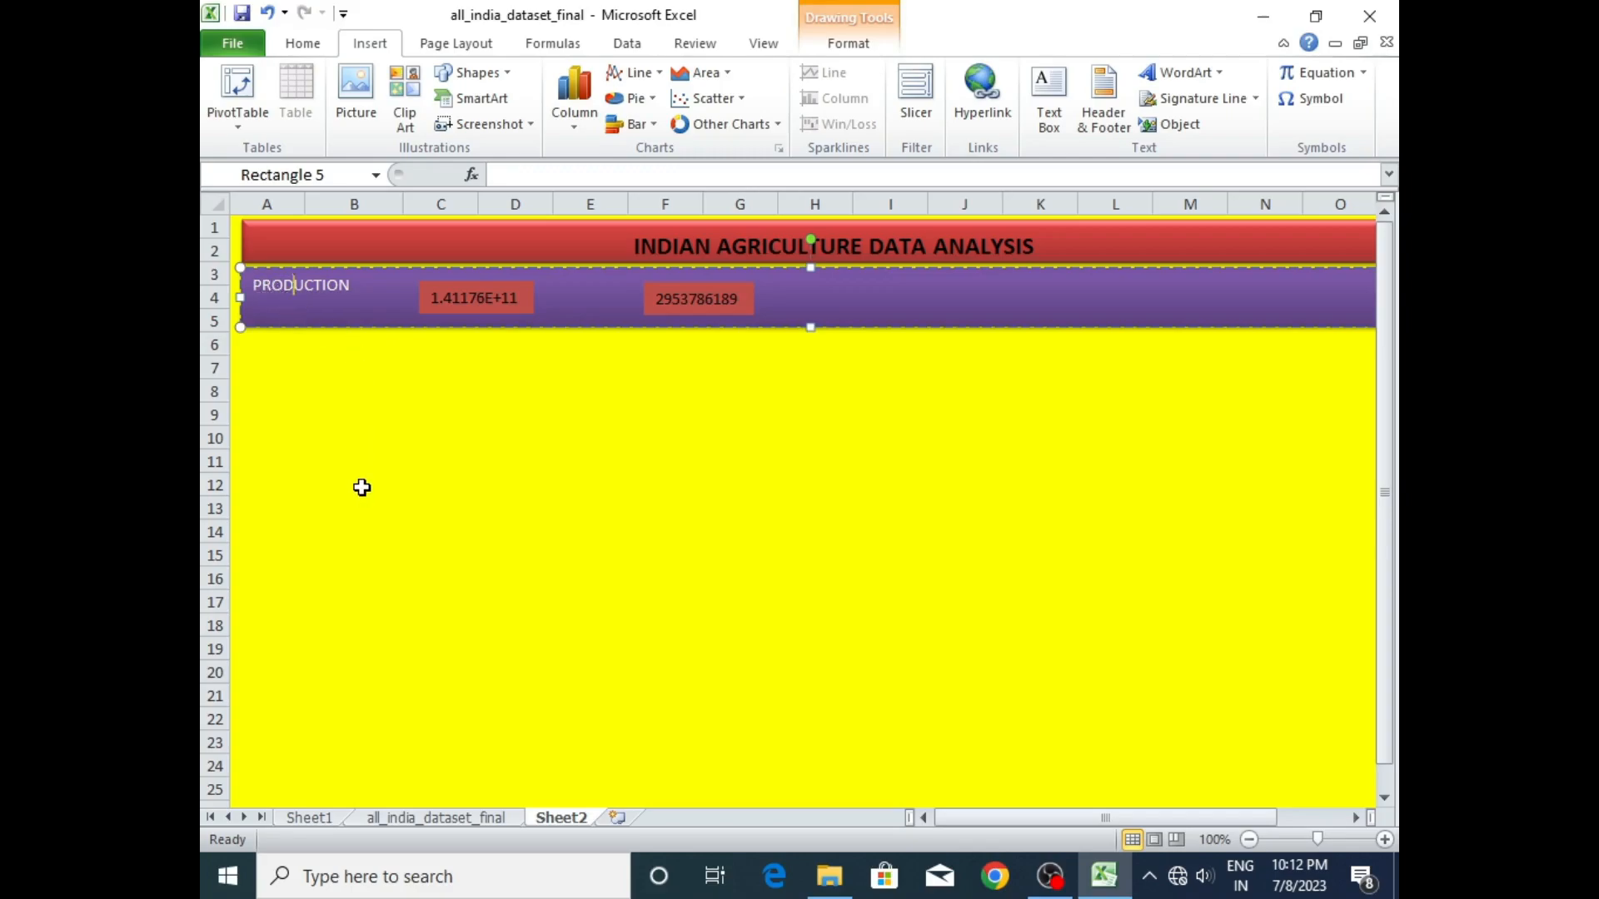
key(ctrl+z)
key(ctrl+z)
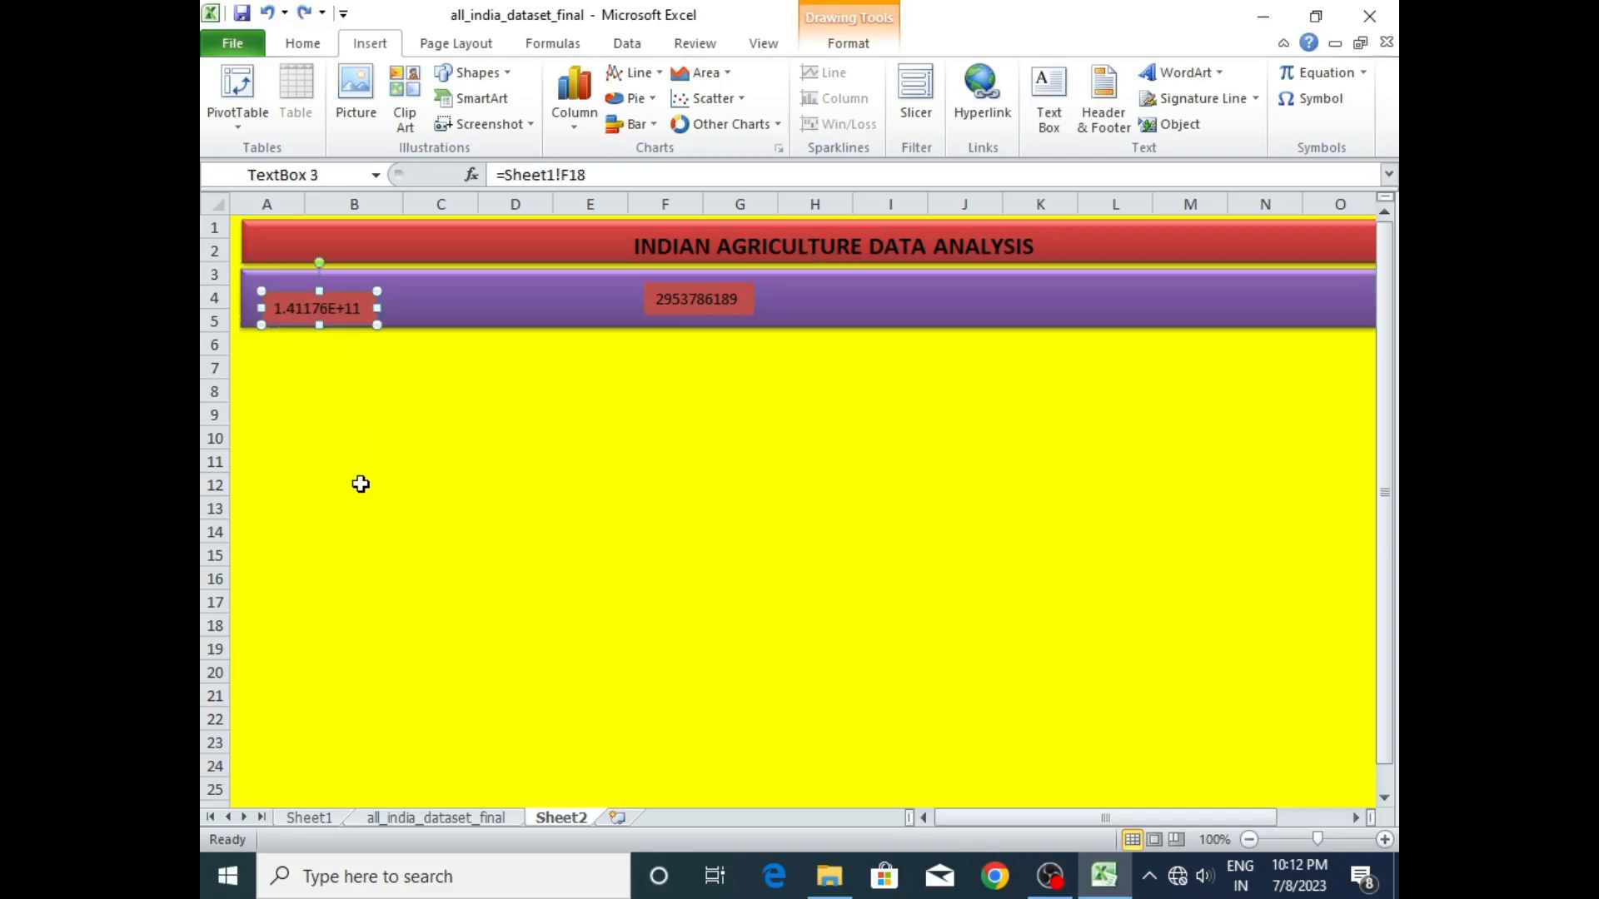
- Insert a text box reading PRODUCTION in the empty area below the purple band
click(472, 464)
click(1047, 107)
click(629, 464)
text(PRODUCTION)
click(733, 525)
- Place the PRODUCTION label at the start of the purple band, with the linked production total directly beside it
click(679, 477)
drag(667, 470, 281, 279)
drag(351, 320, 491, 322)
click(334, 295)
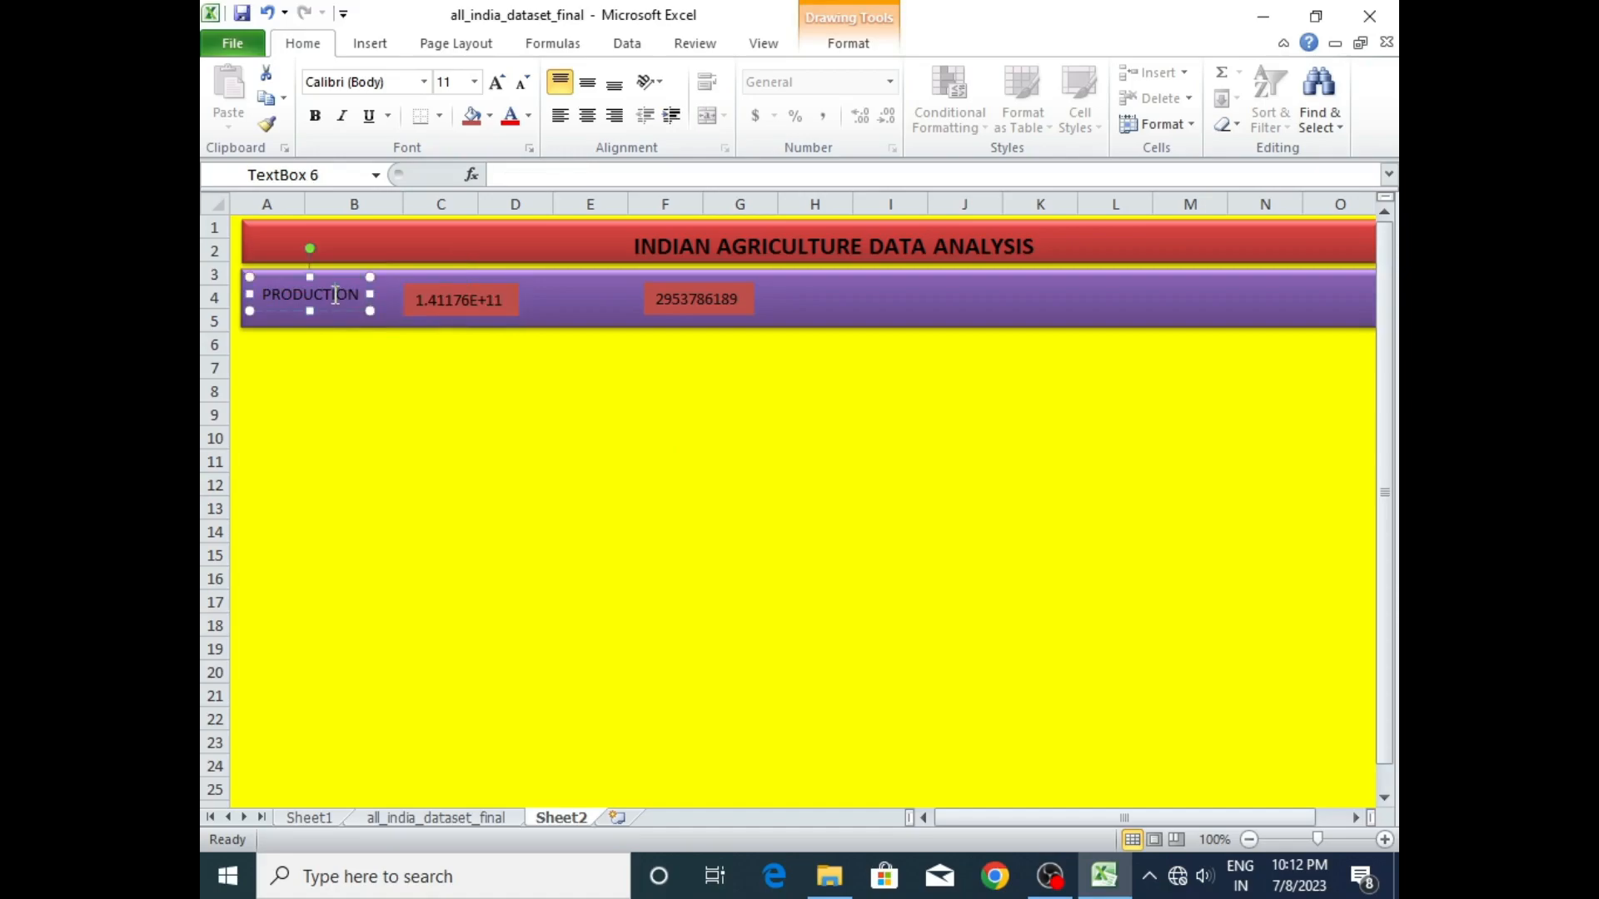
drag(319, 277, 317, 285)
click(460, 286)
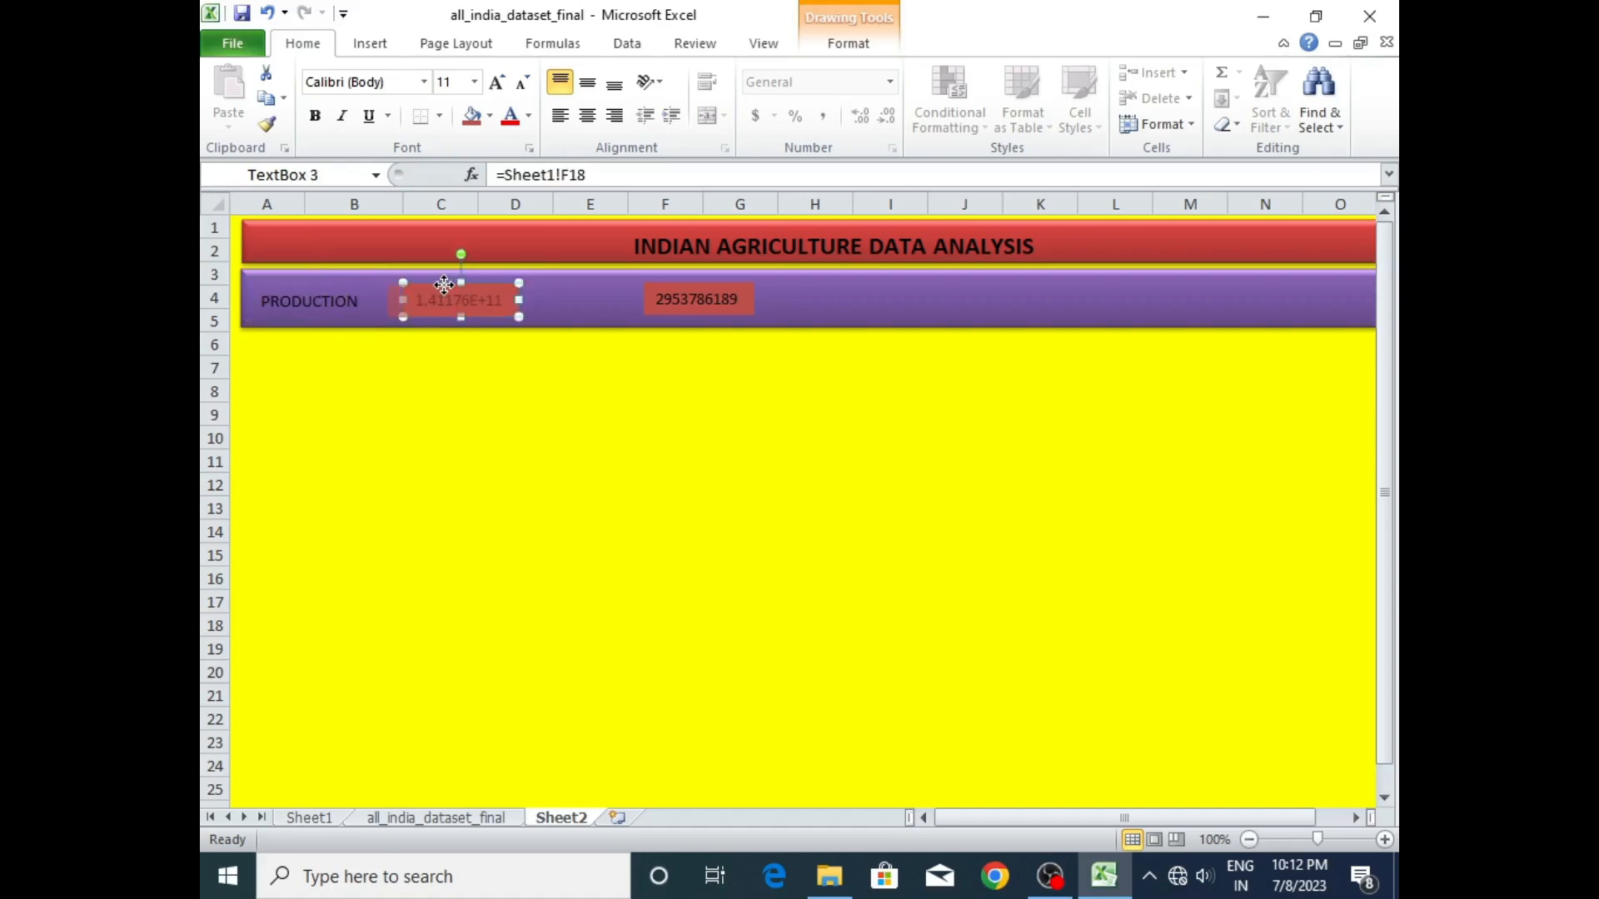
drag(434, 286, 409, 288)
click(358, 462)
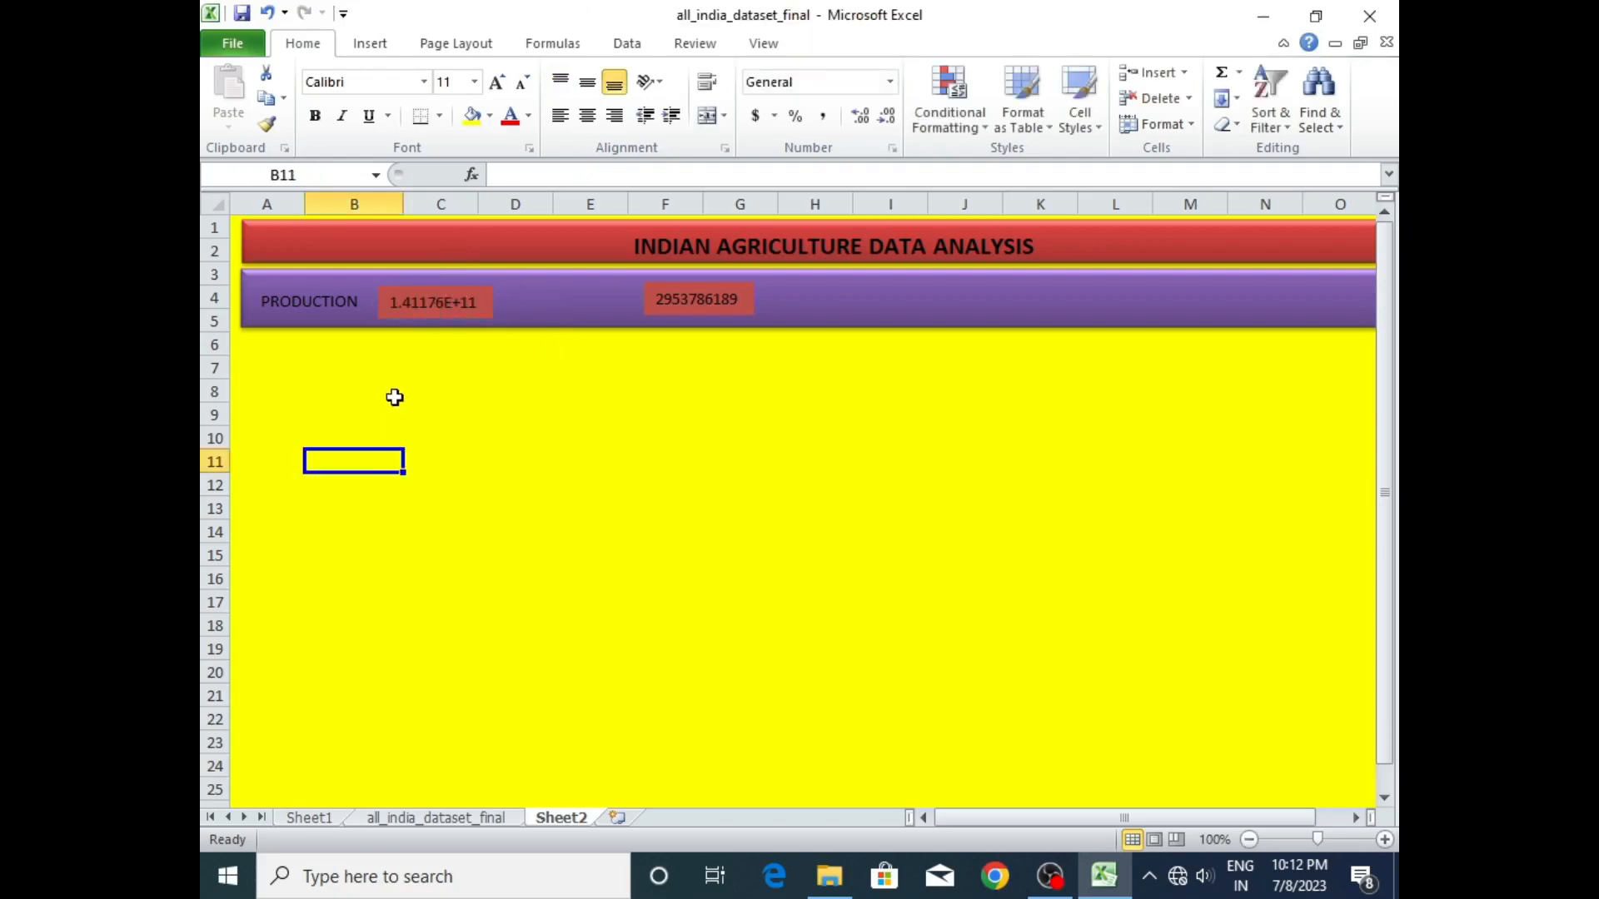
- Make four copies of the PRODUCTION label below the band and place one at the start of the band in front of the production total
click(321, 299)
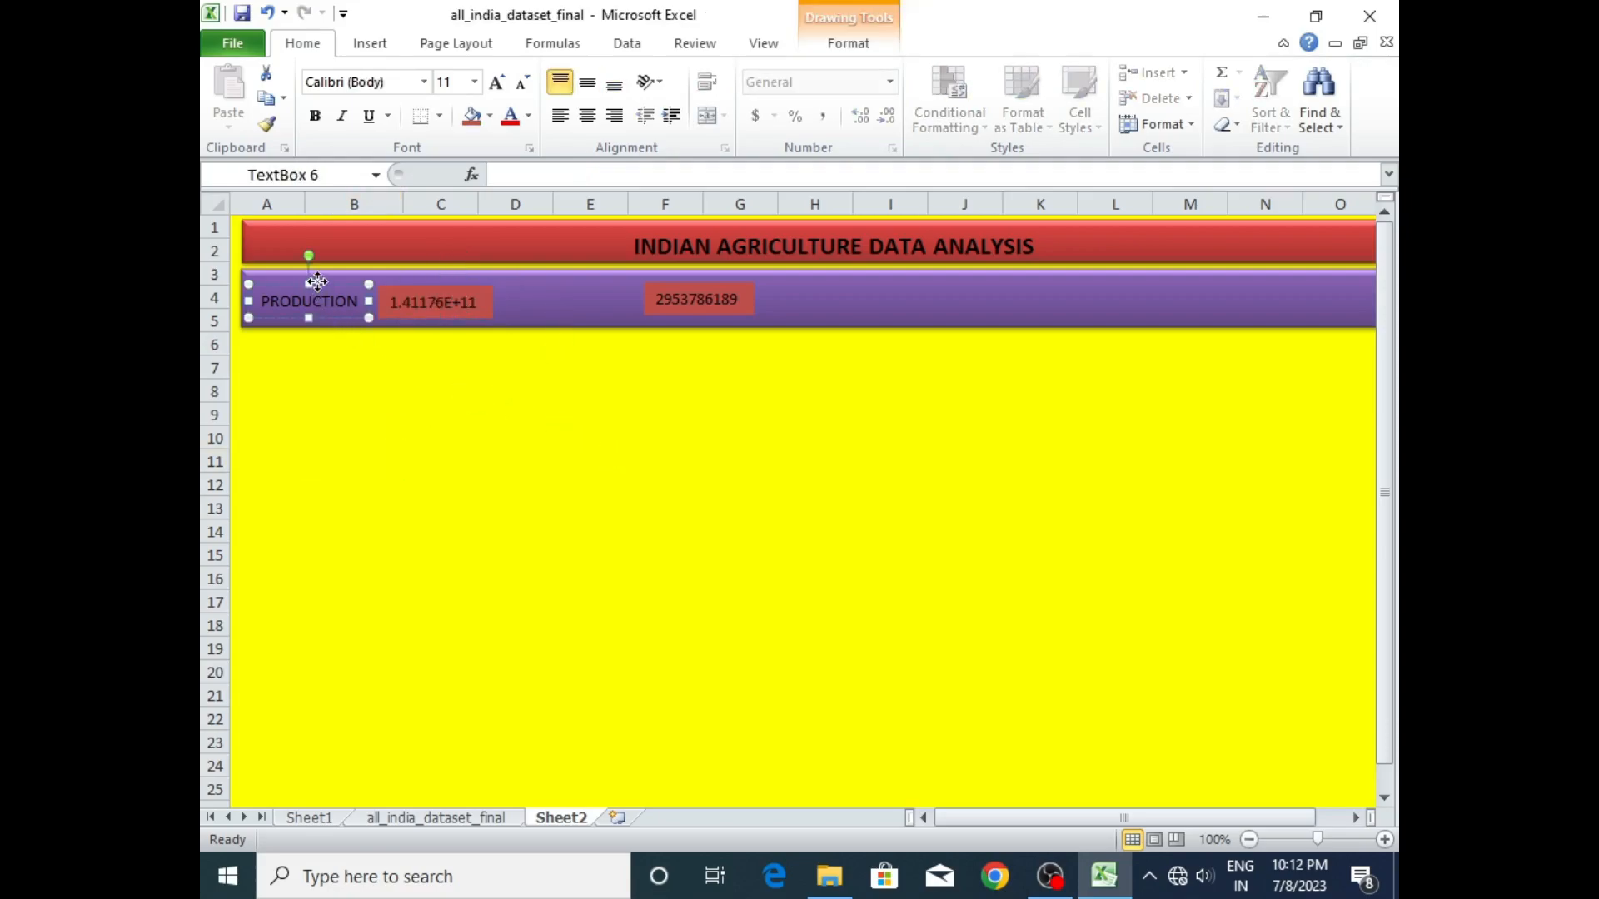
key(ctrl+c)
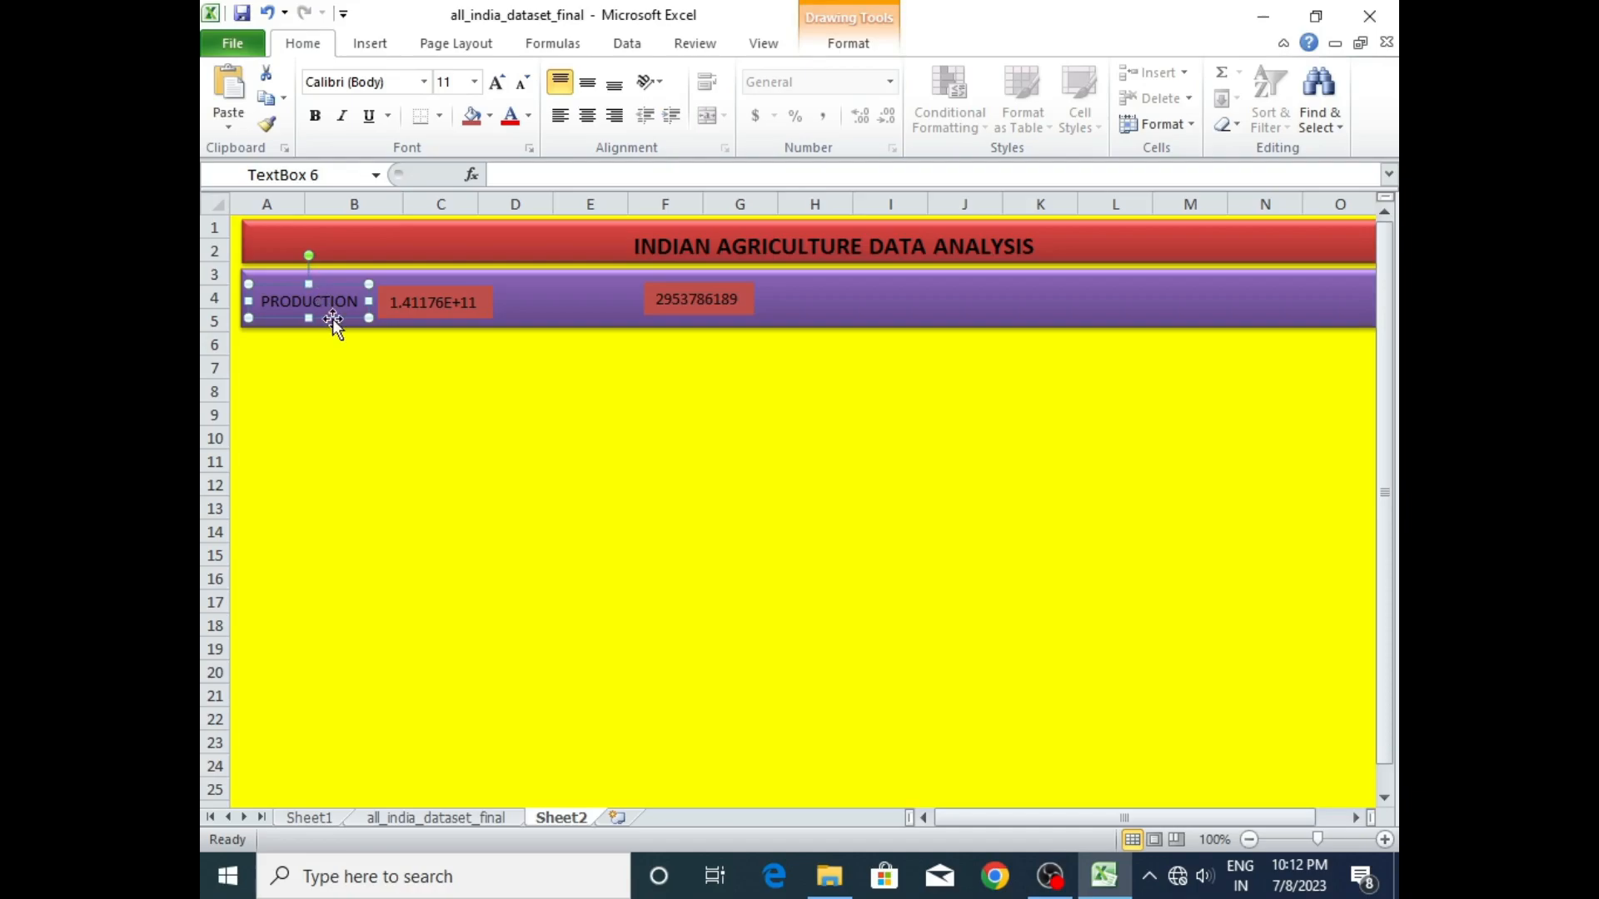
drag(328, 283, 589, 350)
key(ctrl+d)
key(ctrl+d)
key(ctrl+d)
key(ctrl+d)
click(553, 358)
drag(557, 356, 283, 282)
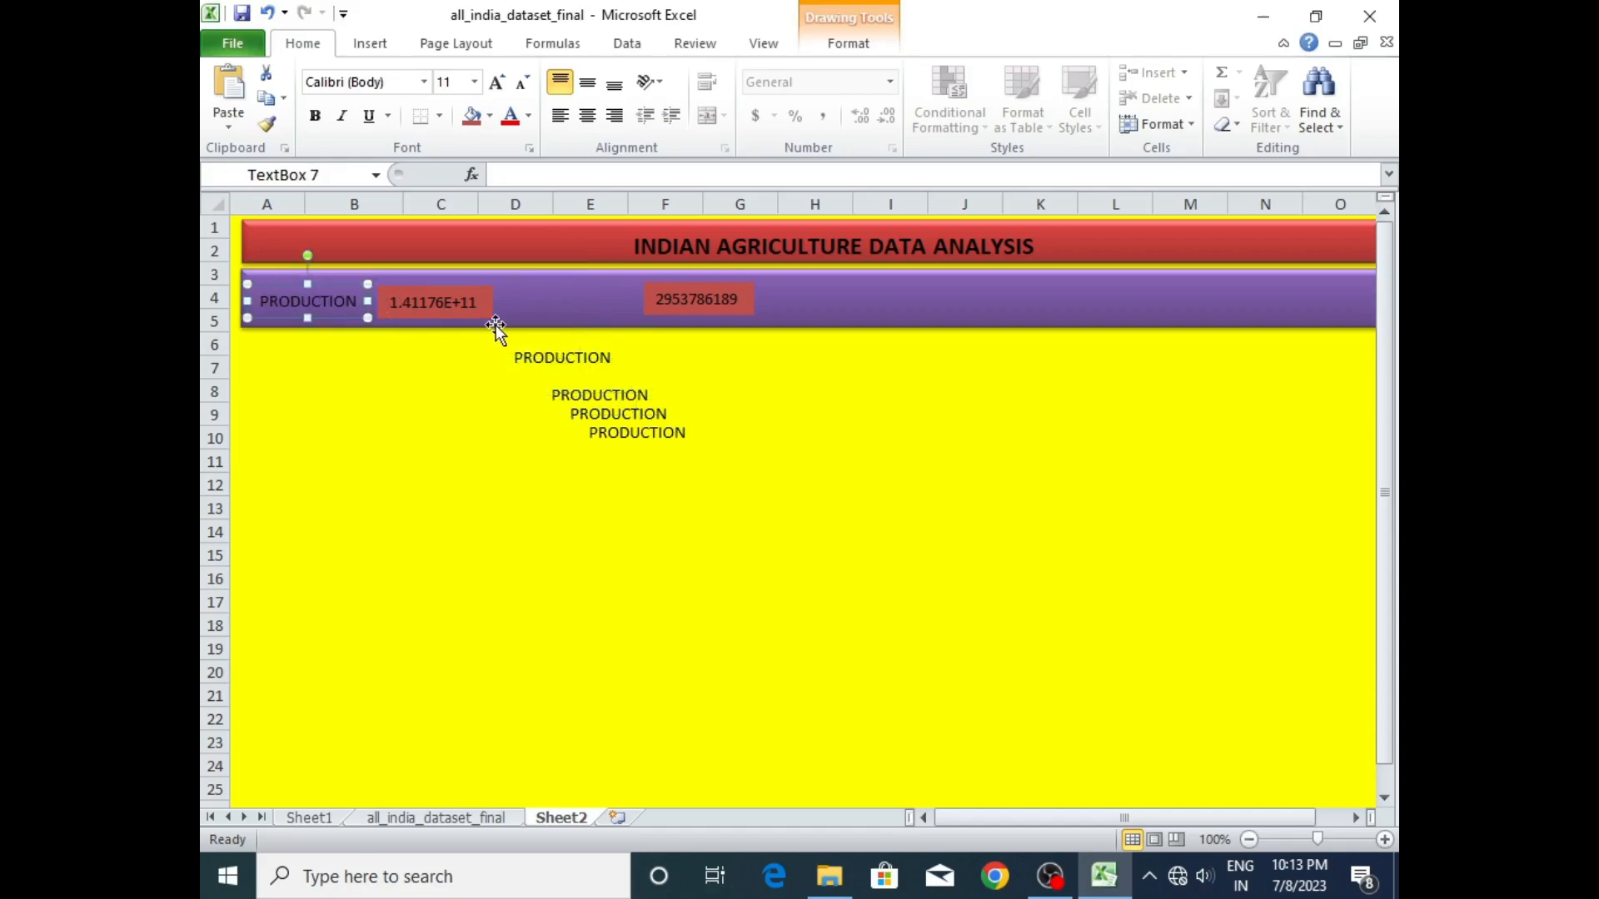
- Change the uppermost spare PRODUCTION label to AREA and place it in the band in front of the area total
click(526, 356)
drag(519, 358, 633, 360)
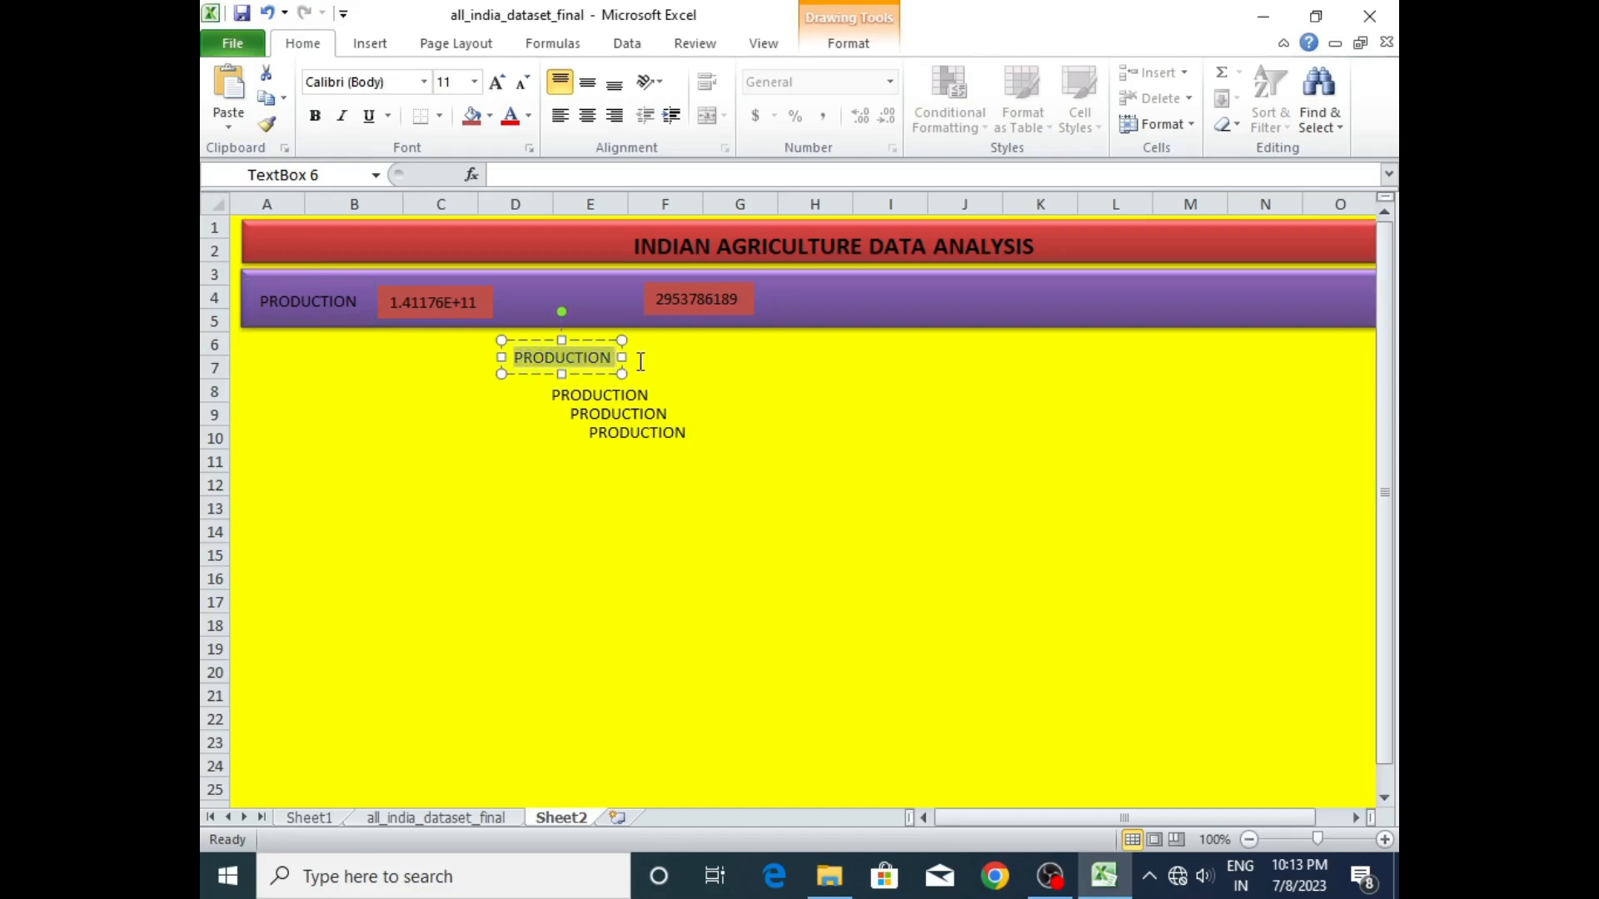
text(AREA)
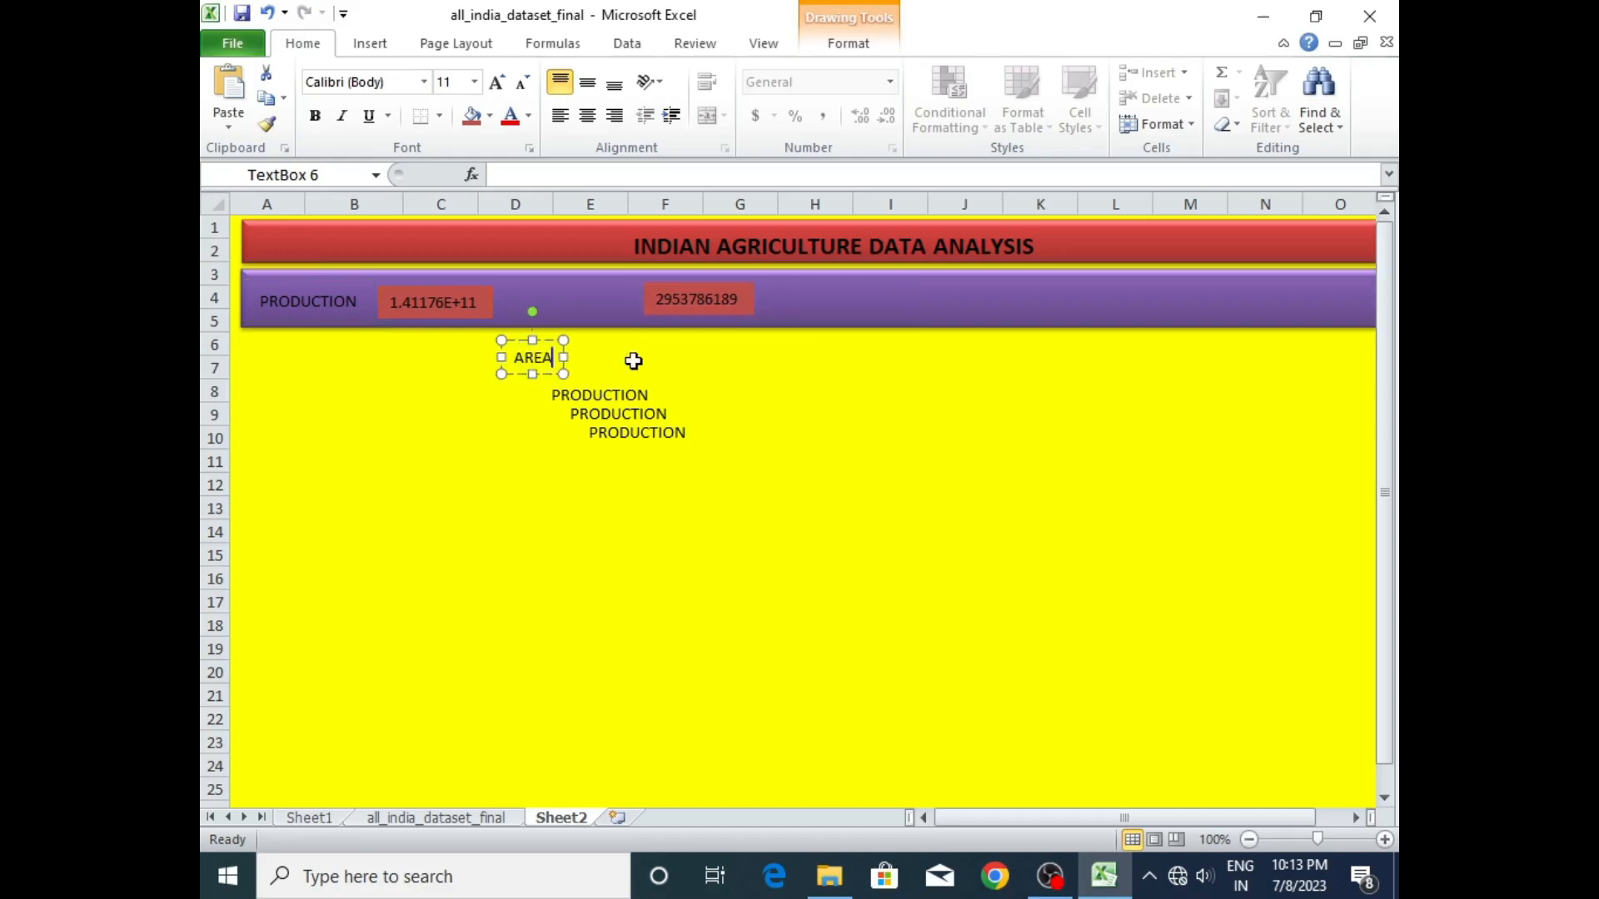
drag(535, 340, 576, 281)
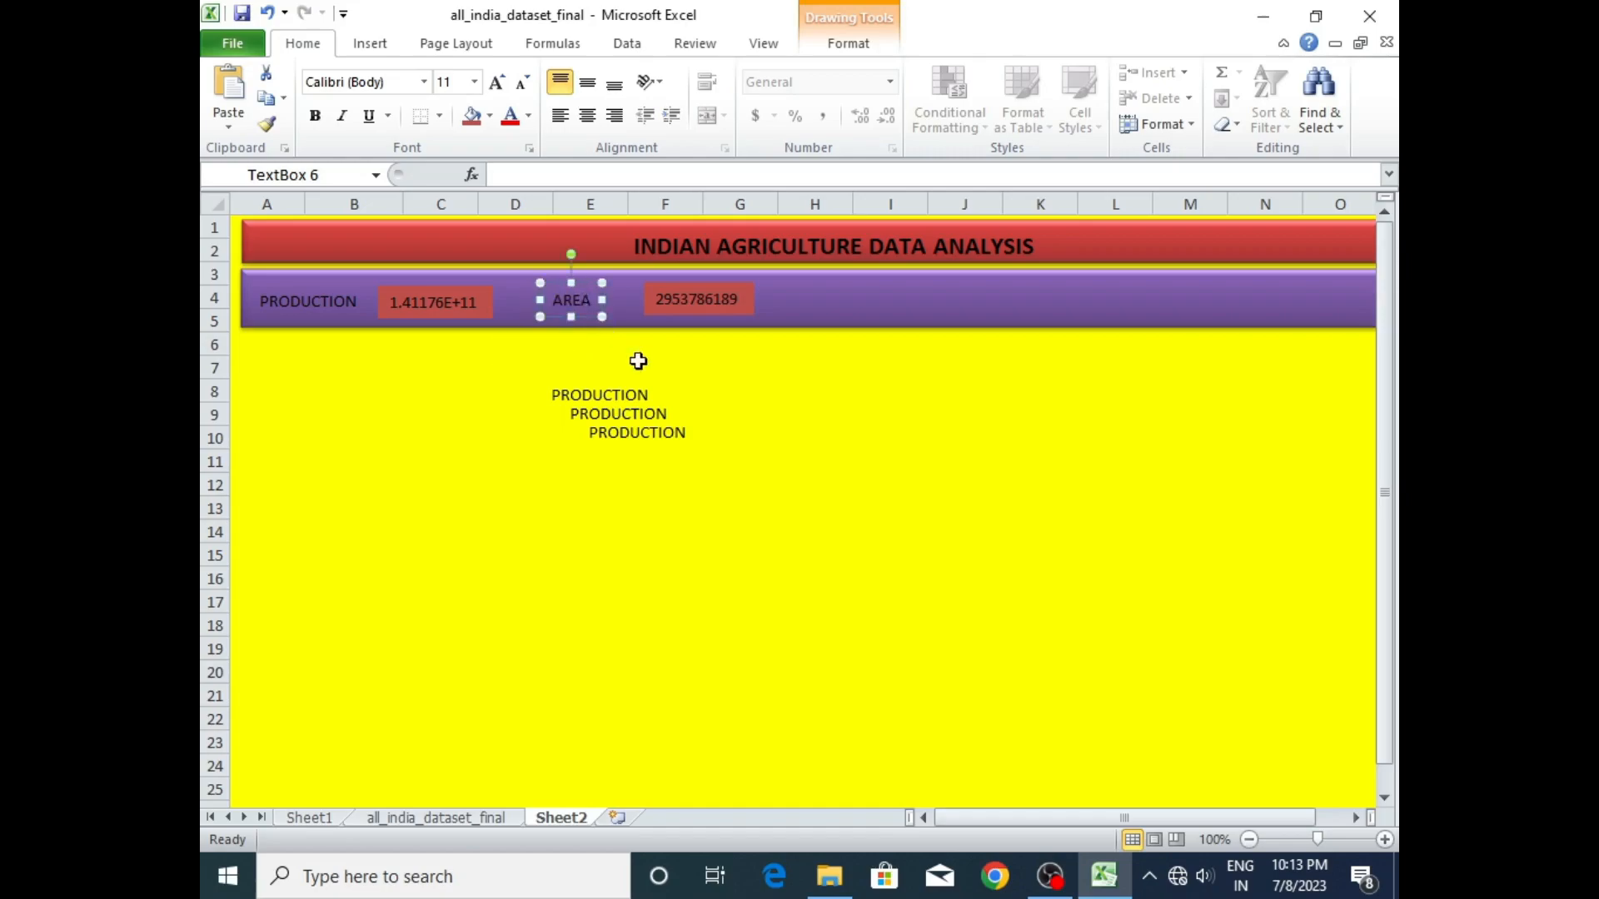
click(797, 418)
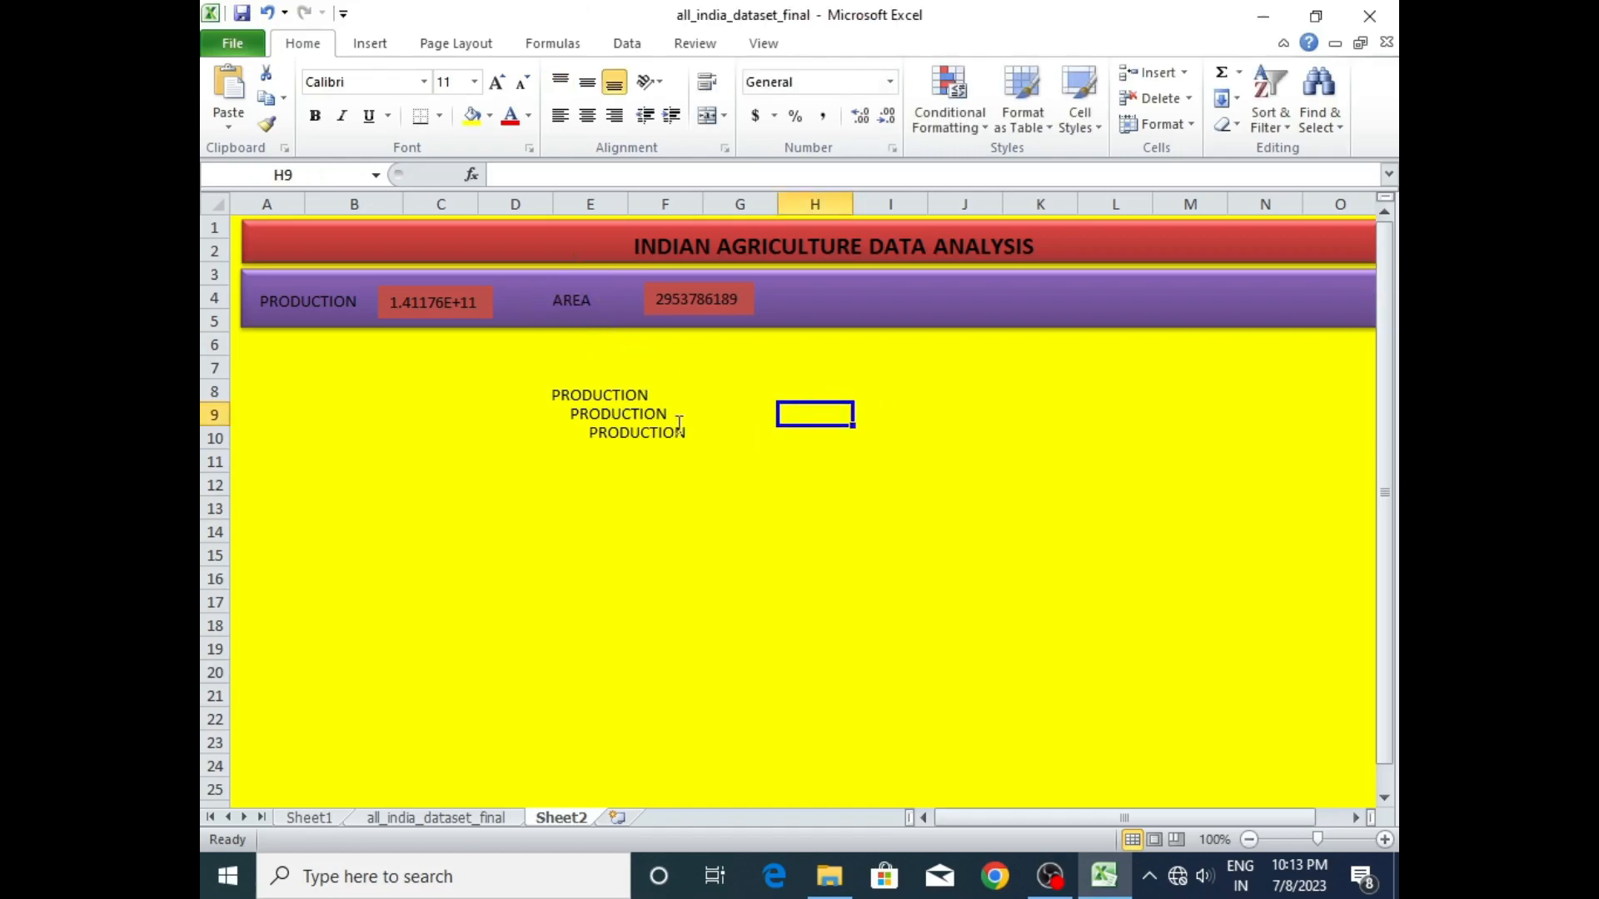
- Add the temperature field to the values of the Sheet1 pivot table and try to add wind_speed as well
click(319, 820)
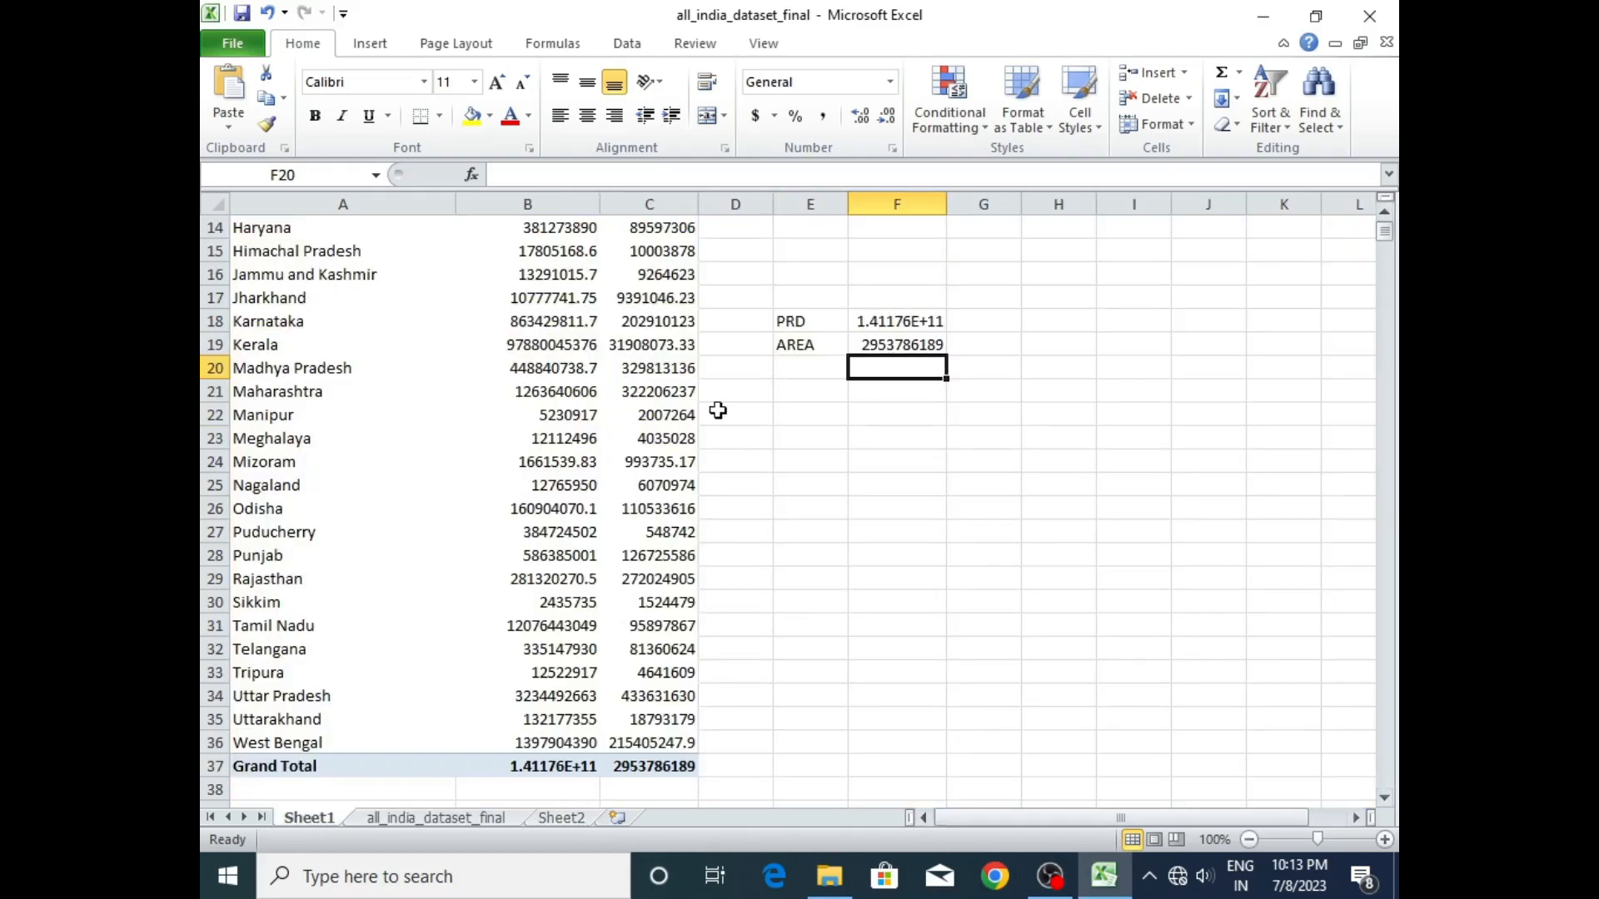
click(634, 440)
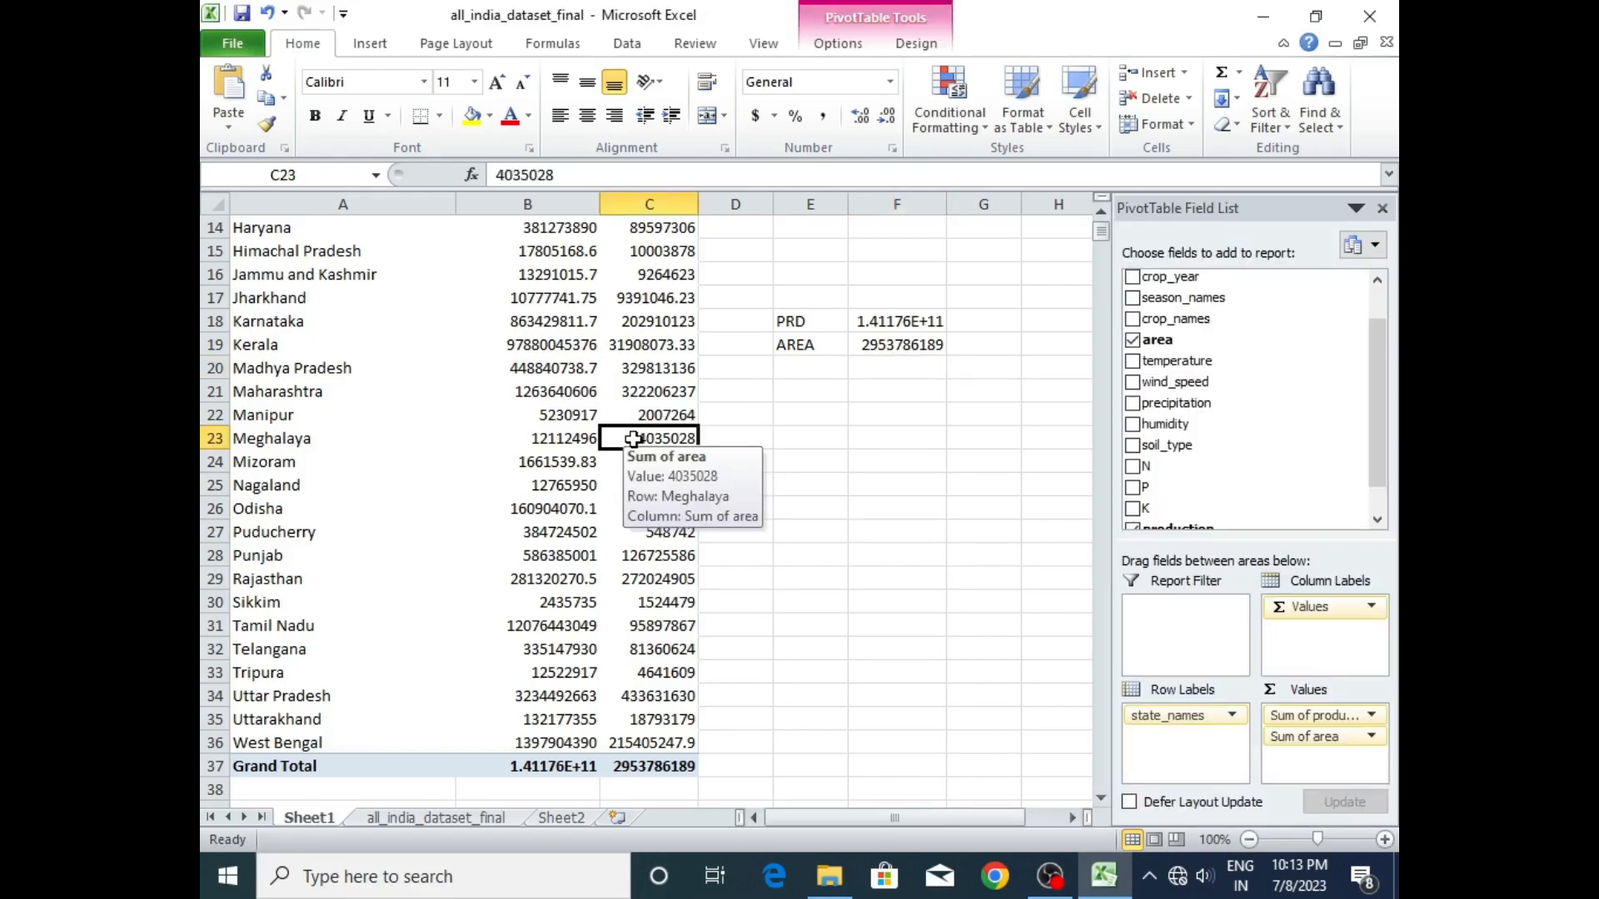
drag(1374, 390, 1374, 407)
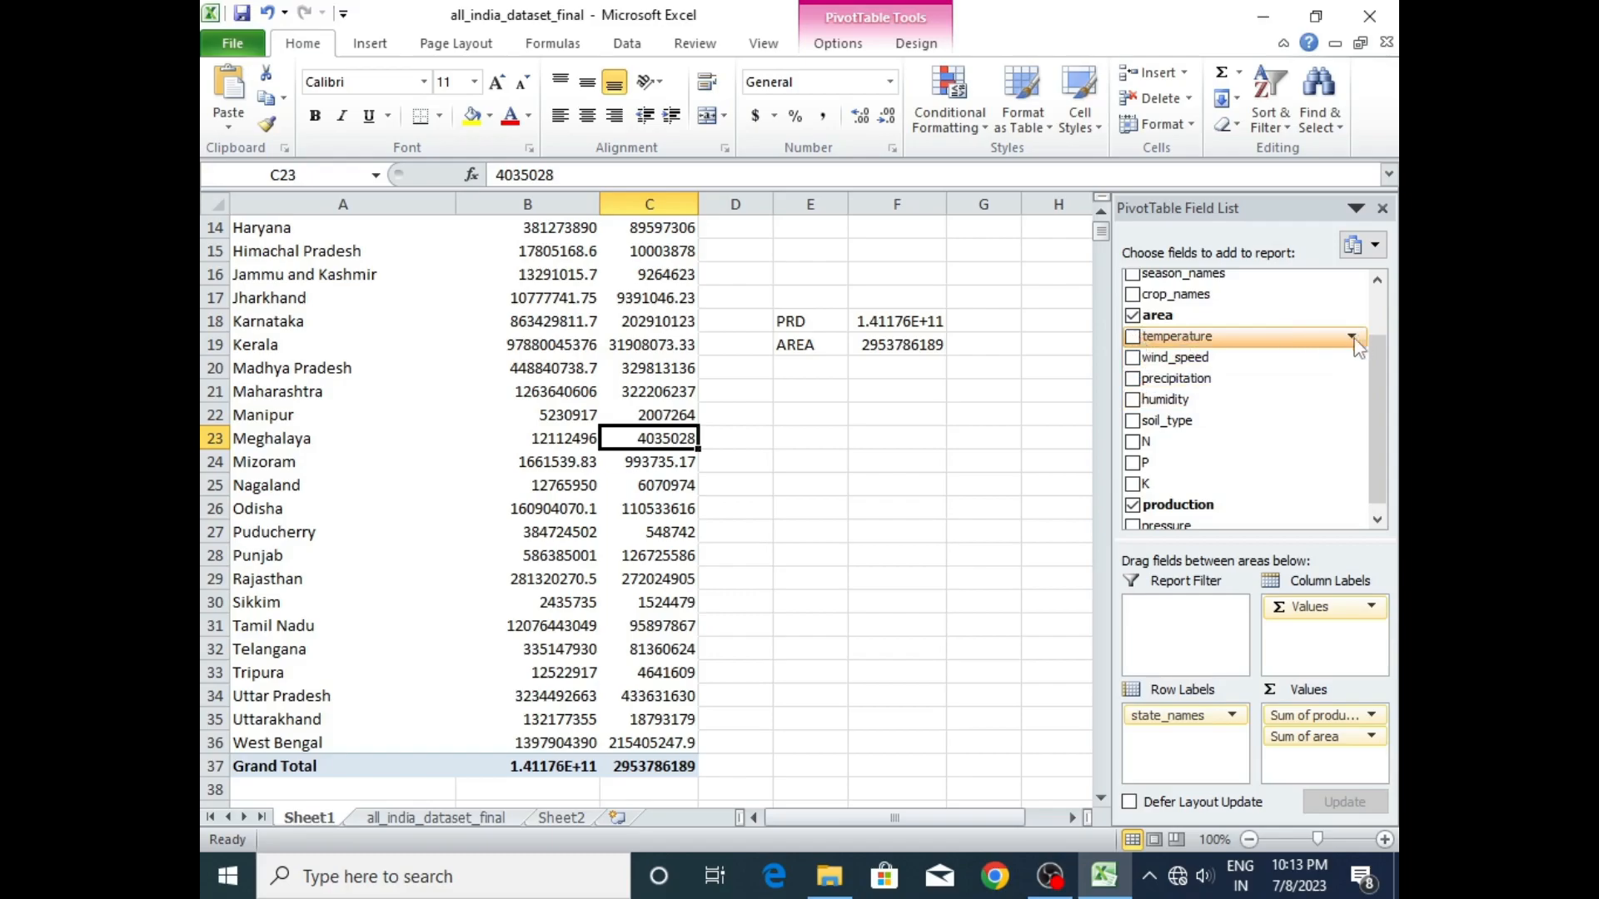
click(1132, 338)
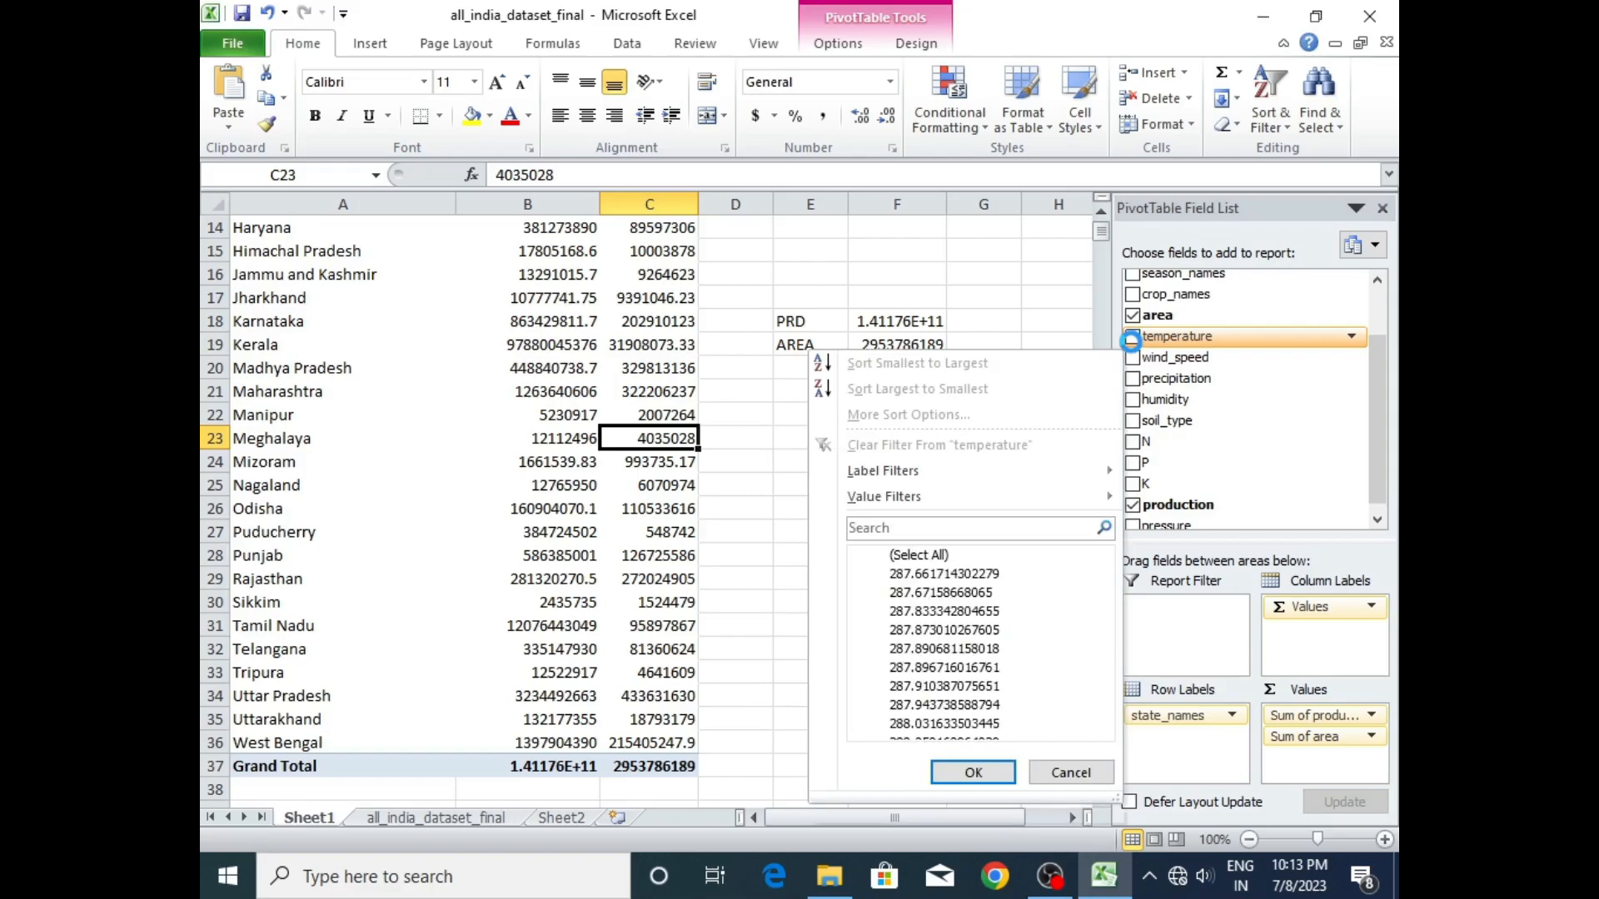
click(1074, 789)
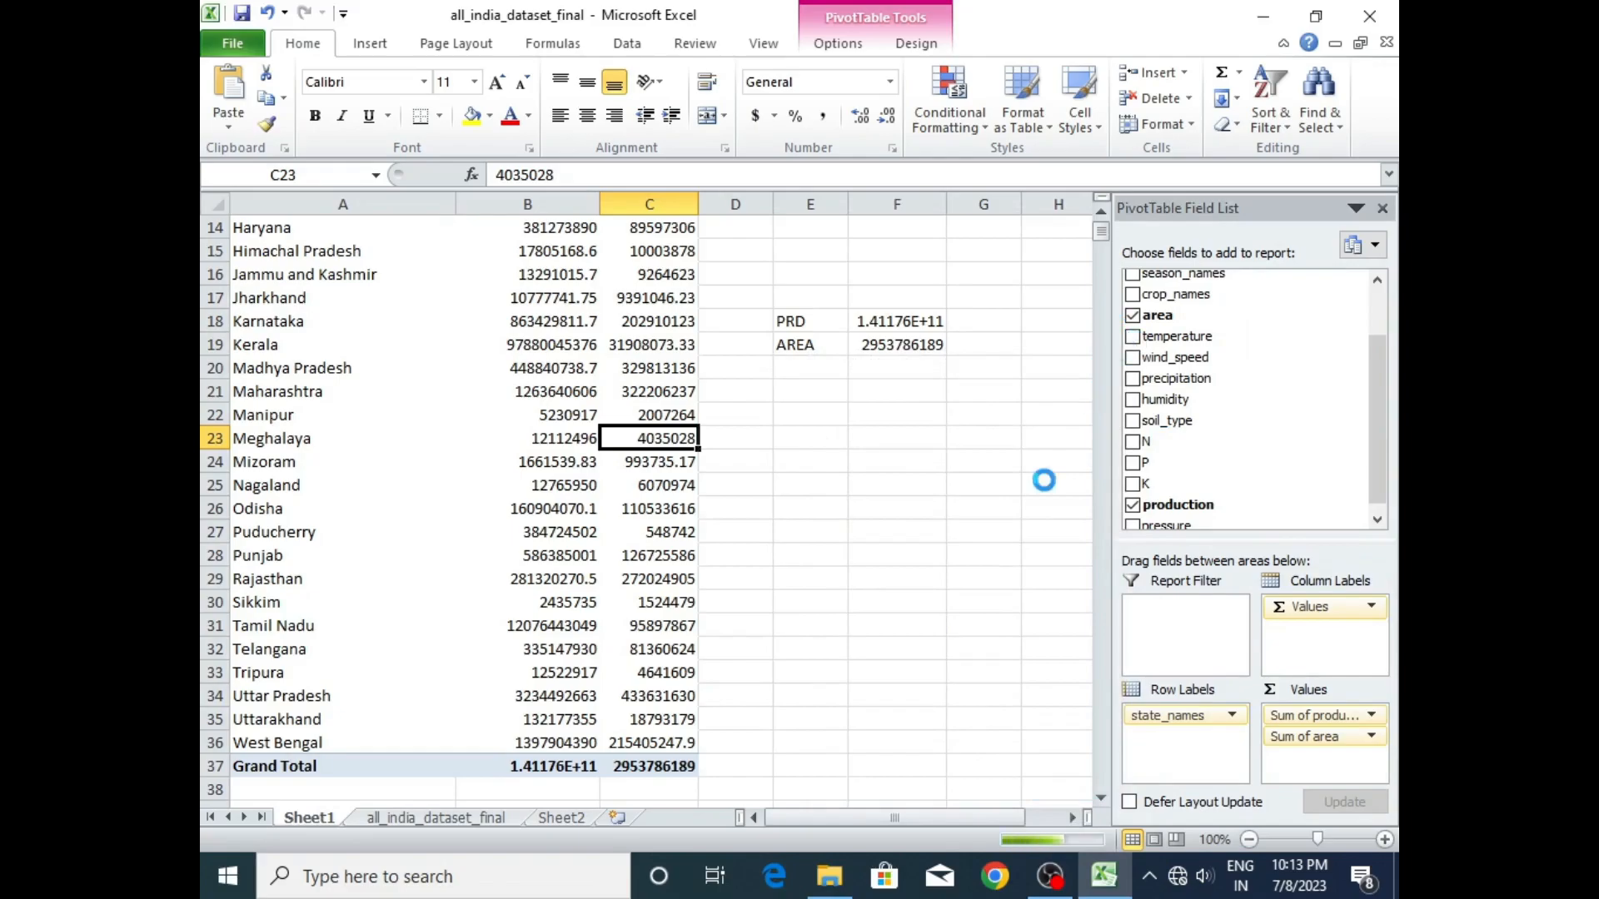
click(1132, 337)
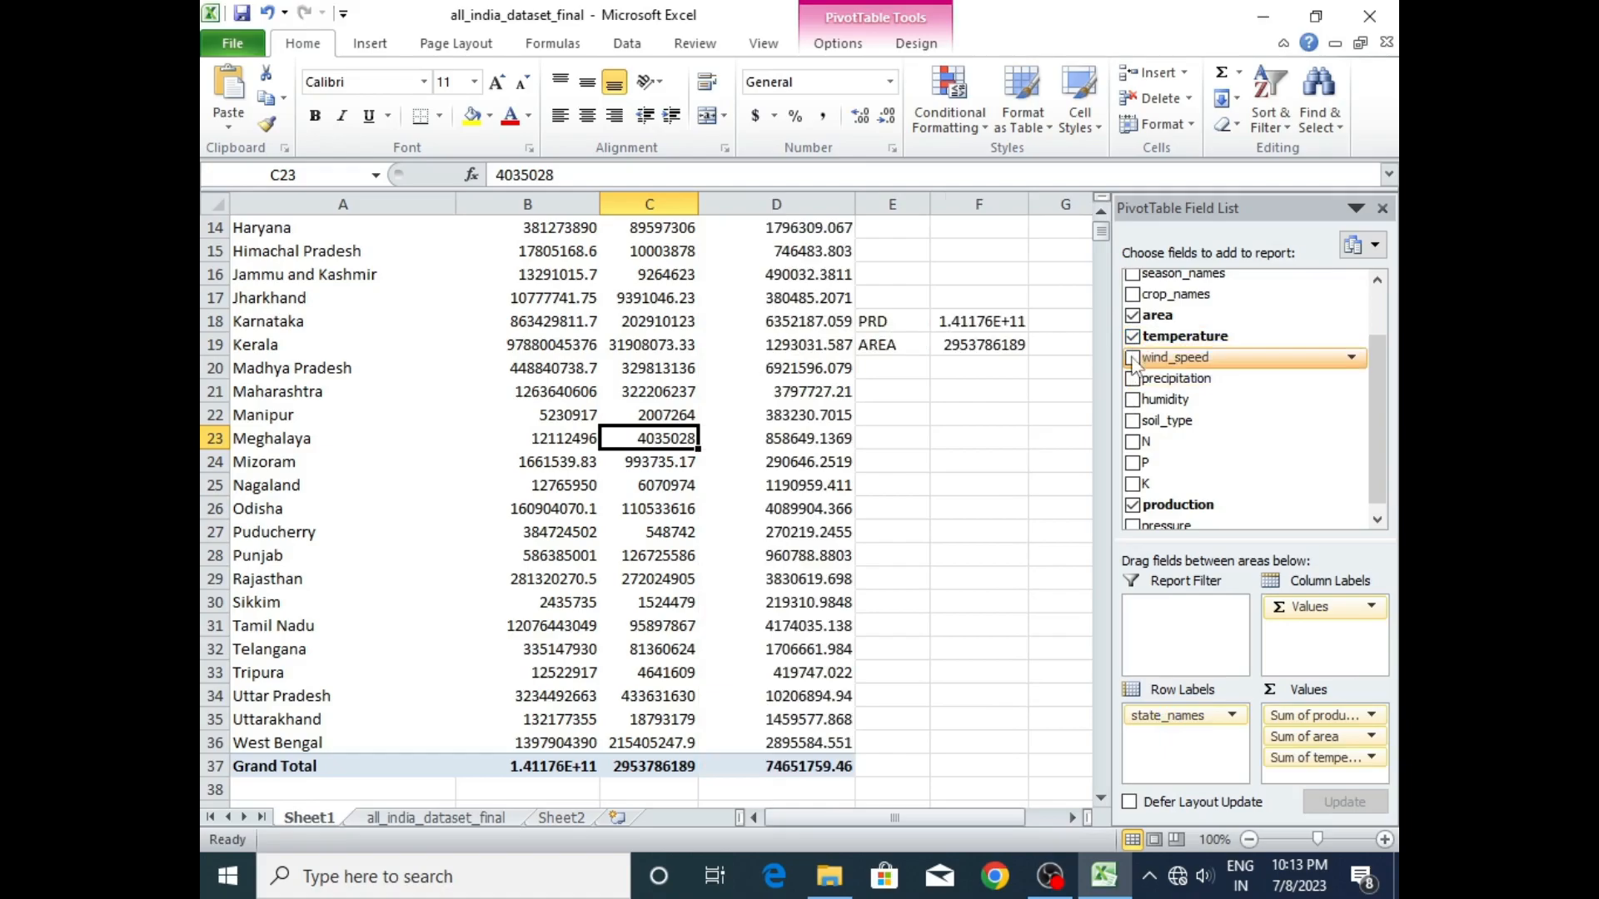
click(1133, 359)
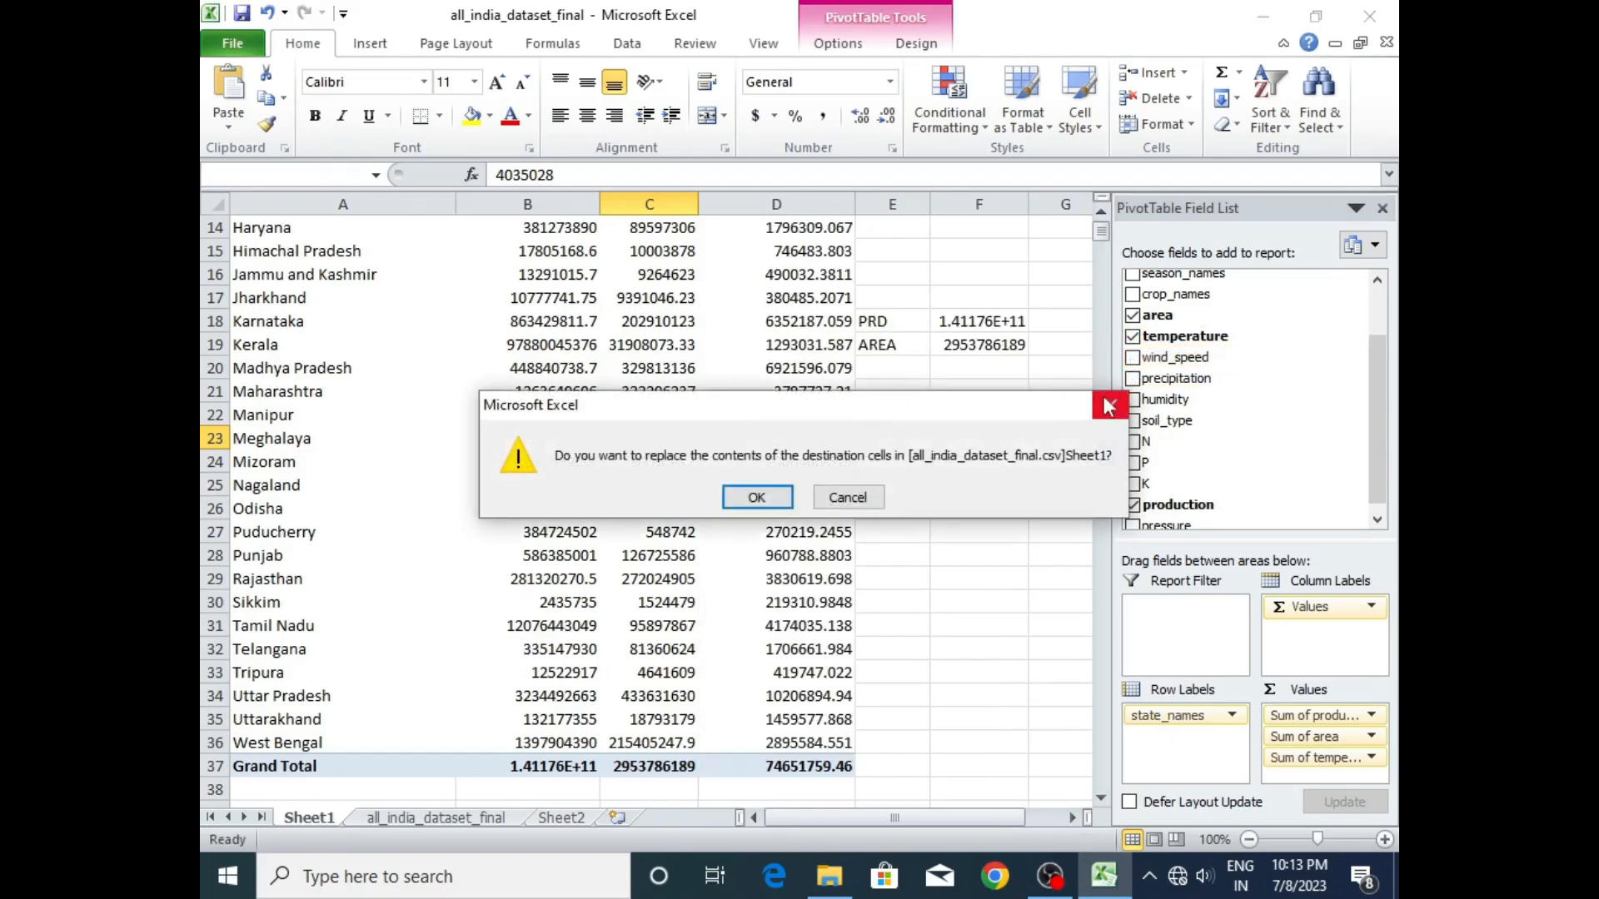
click(1108, 406)
- Copy the PRD and AREA summary block in E17:G20 and paste it below the pivot table at D41
click(860, 307)
drag(862, 309, 1030, 360)
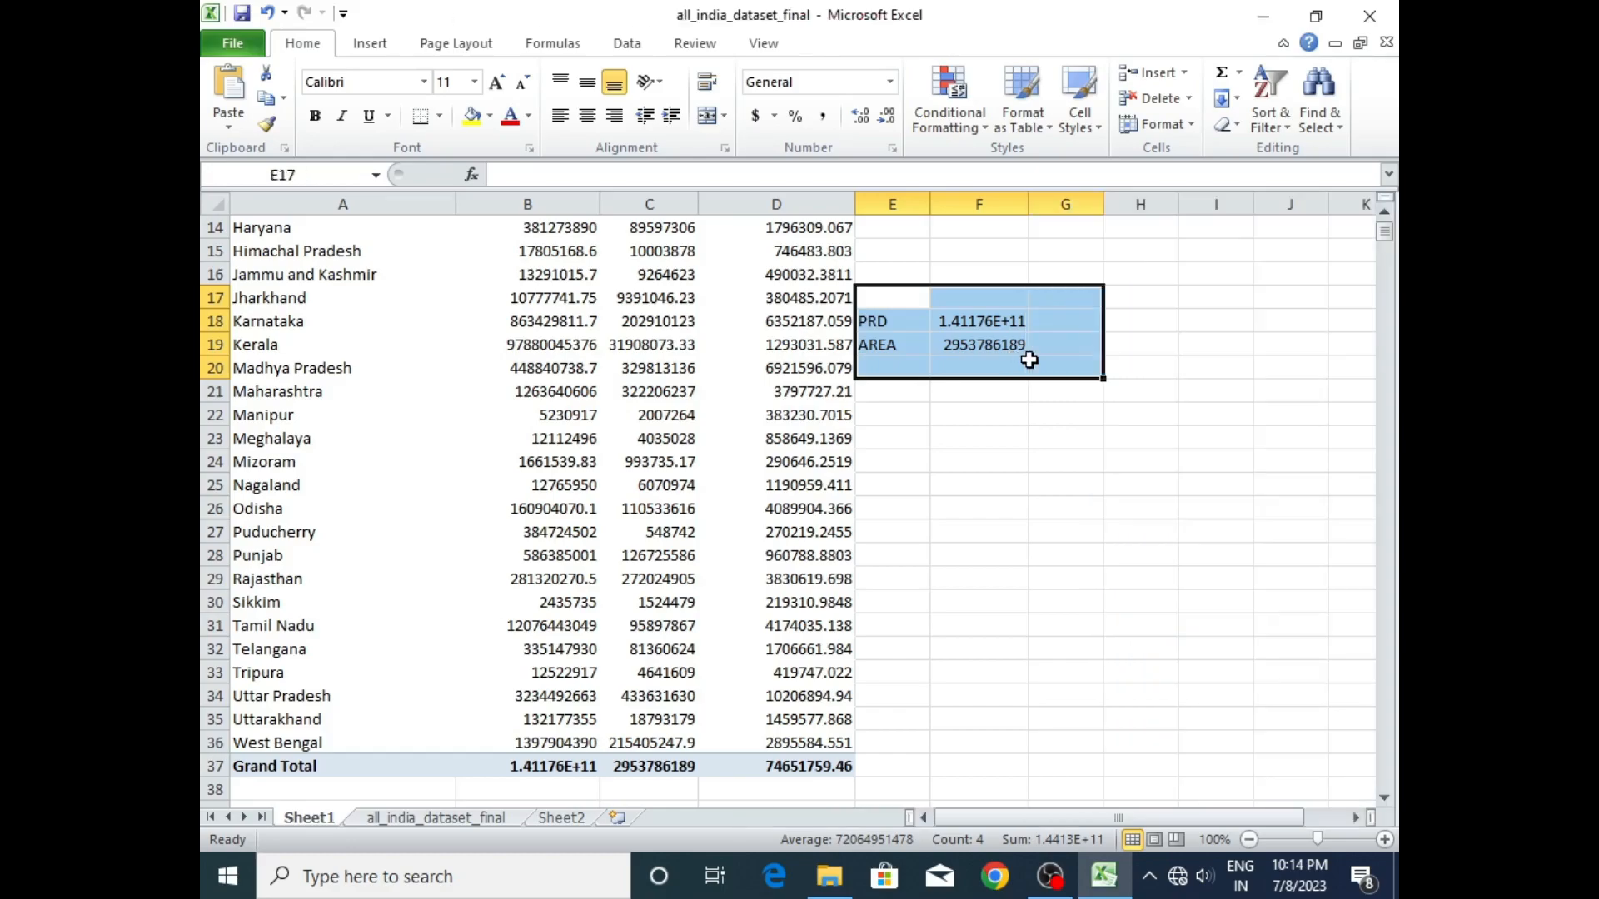
key(ctrl+c)
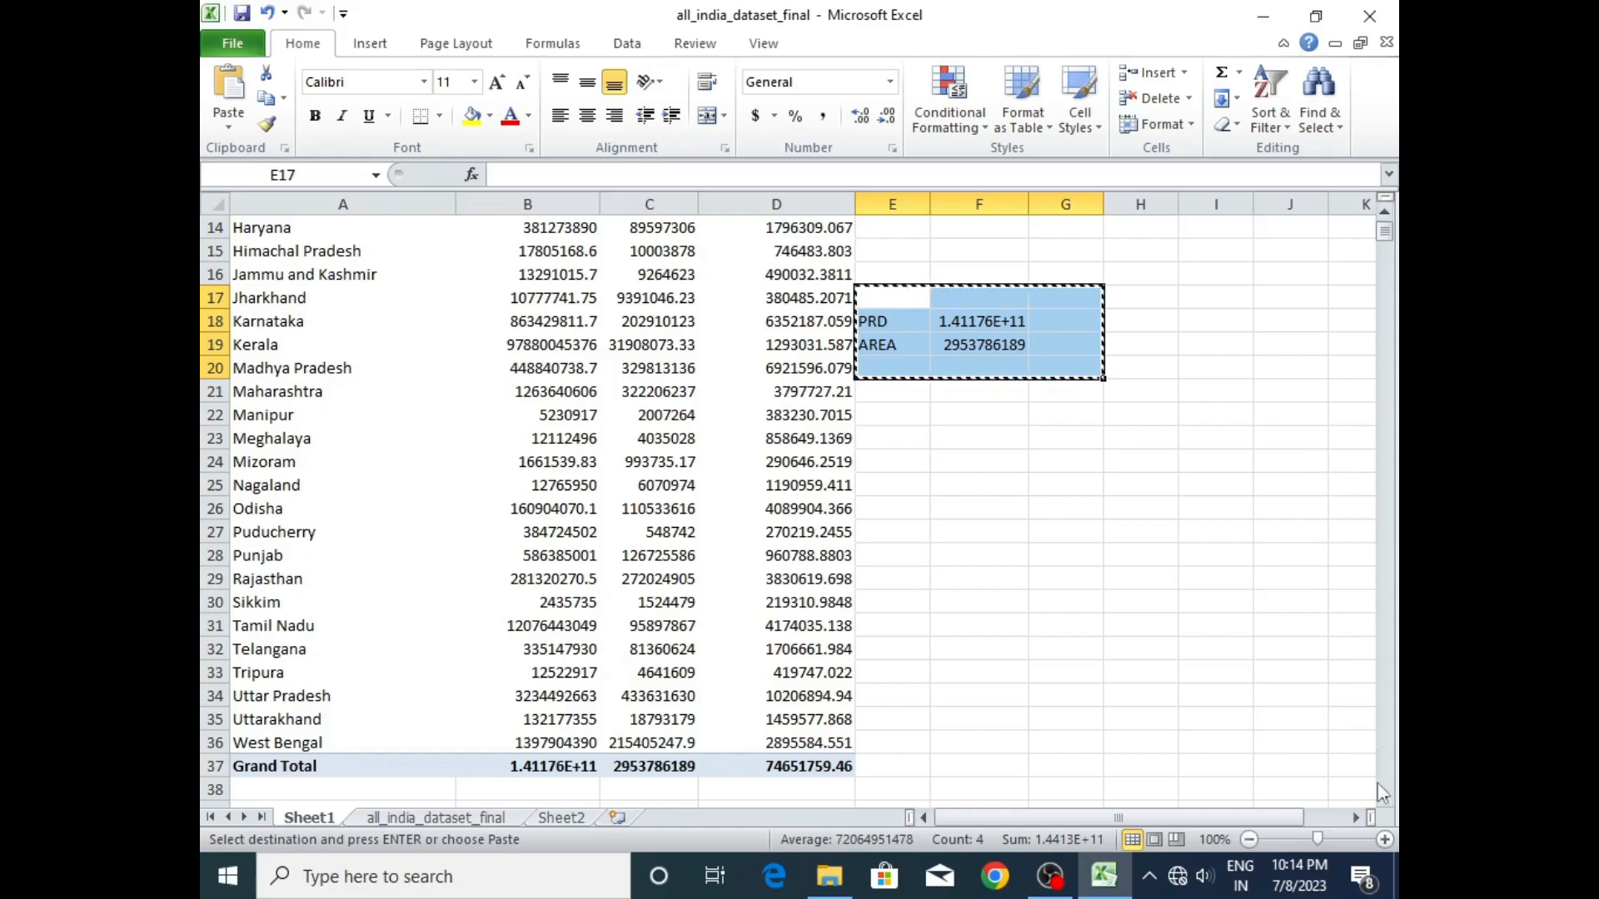
scroll(1390, 802, down, 2)
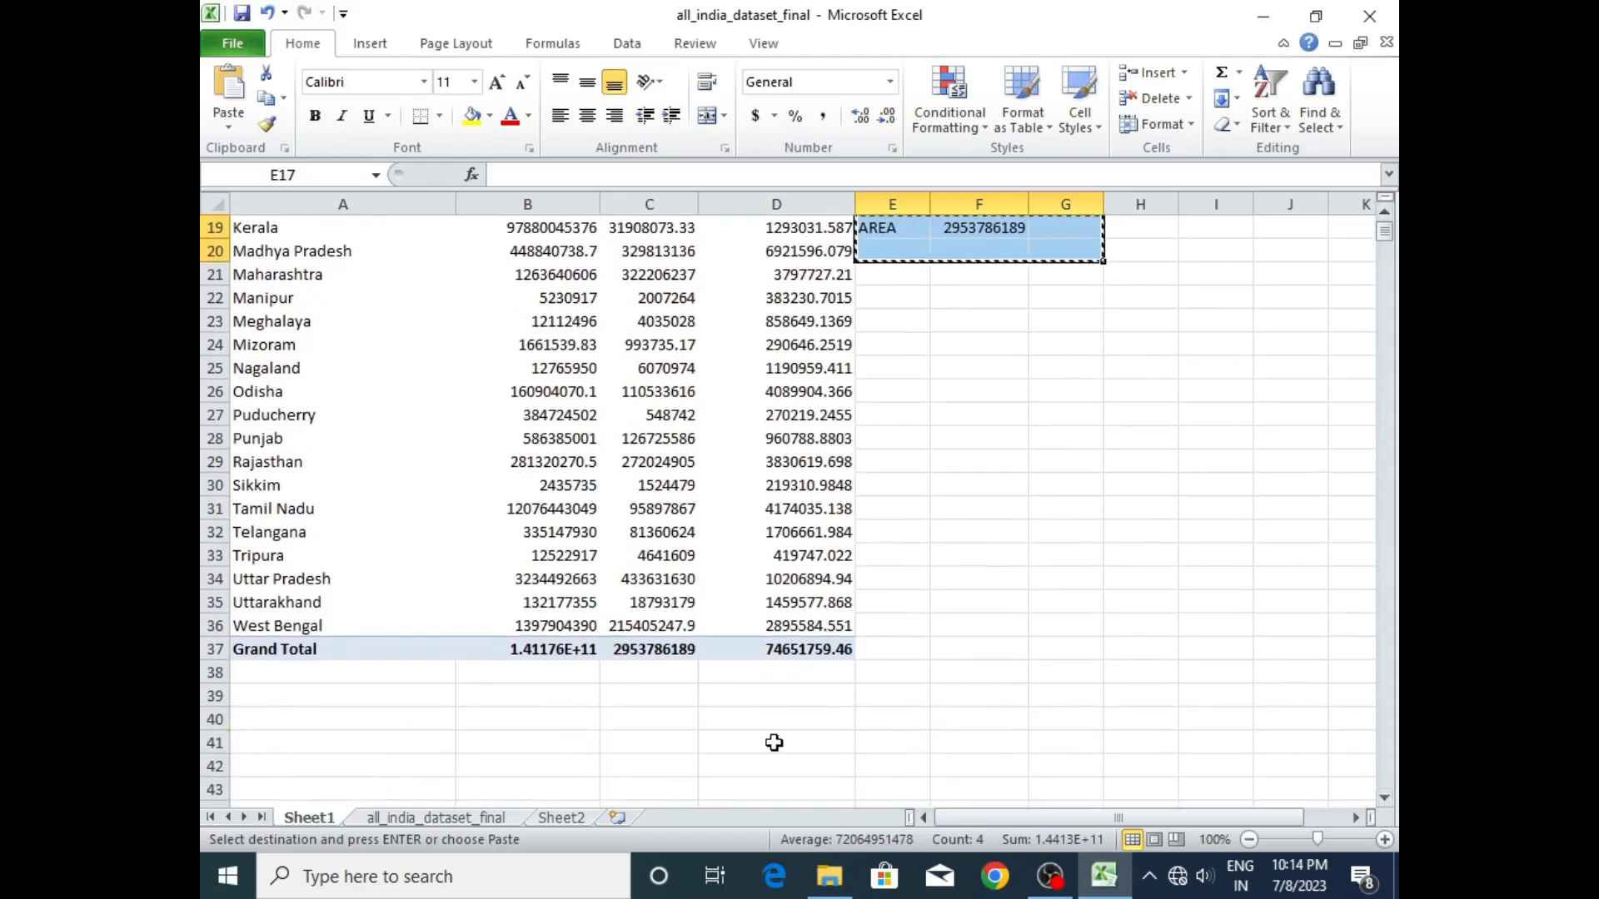
click(774, 742)
key(Return)
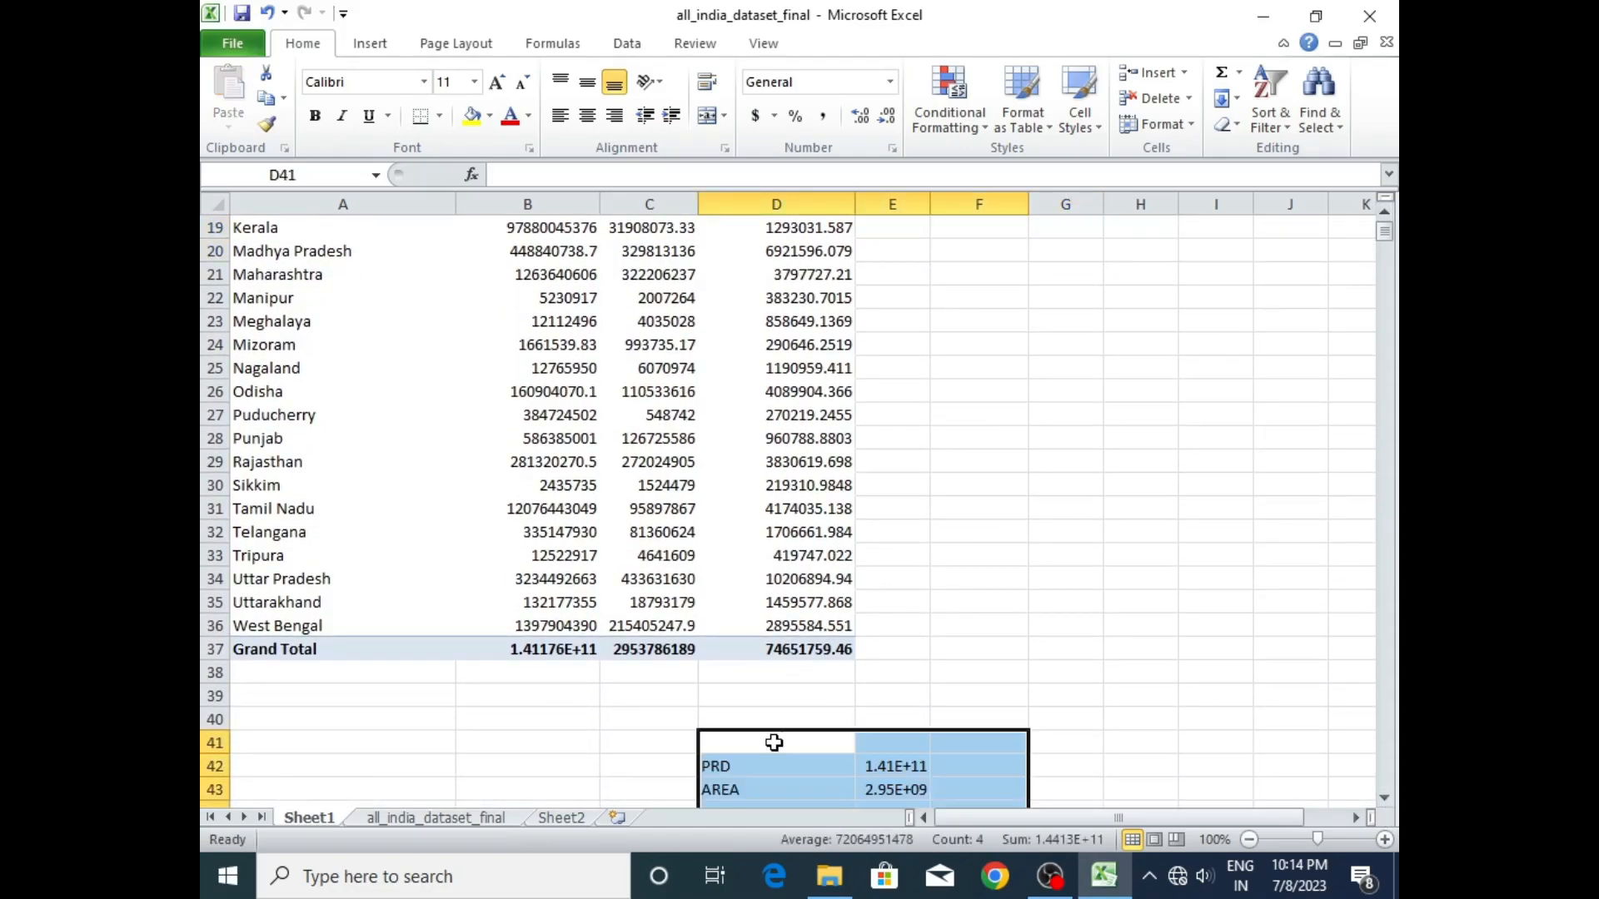
- Add the wind_speed, precipitation and humidity fields to the values of the Sheet1 pivot table
drag(1385, 250, 1385, 226)
click(812, 306)
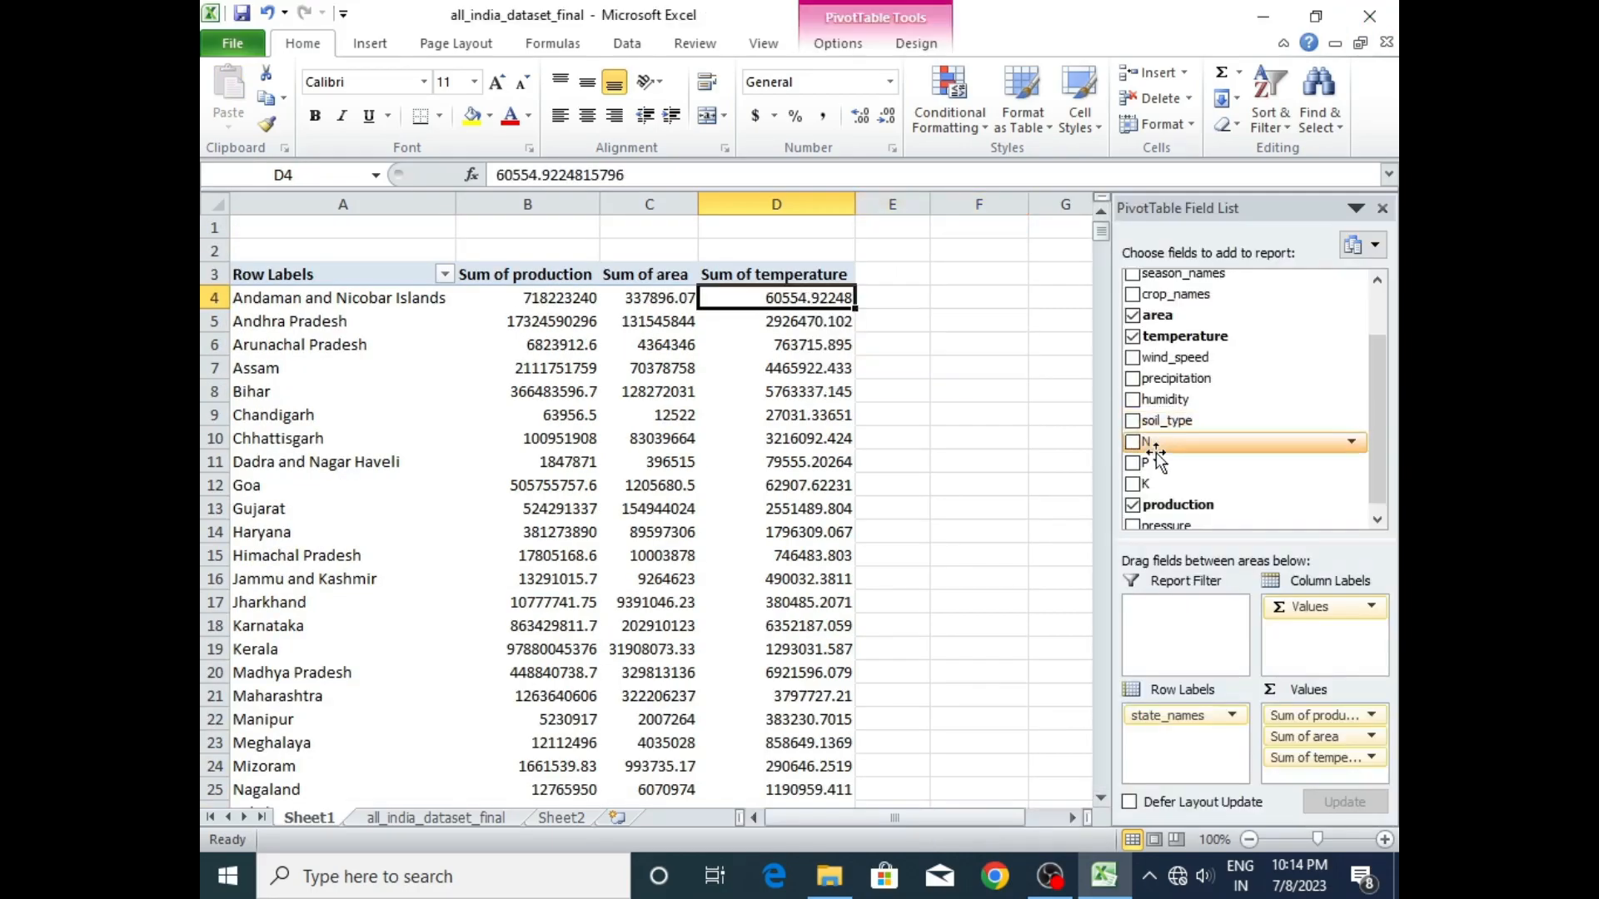
click(1134, 358)
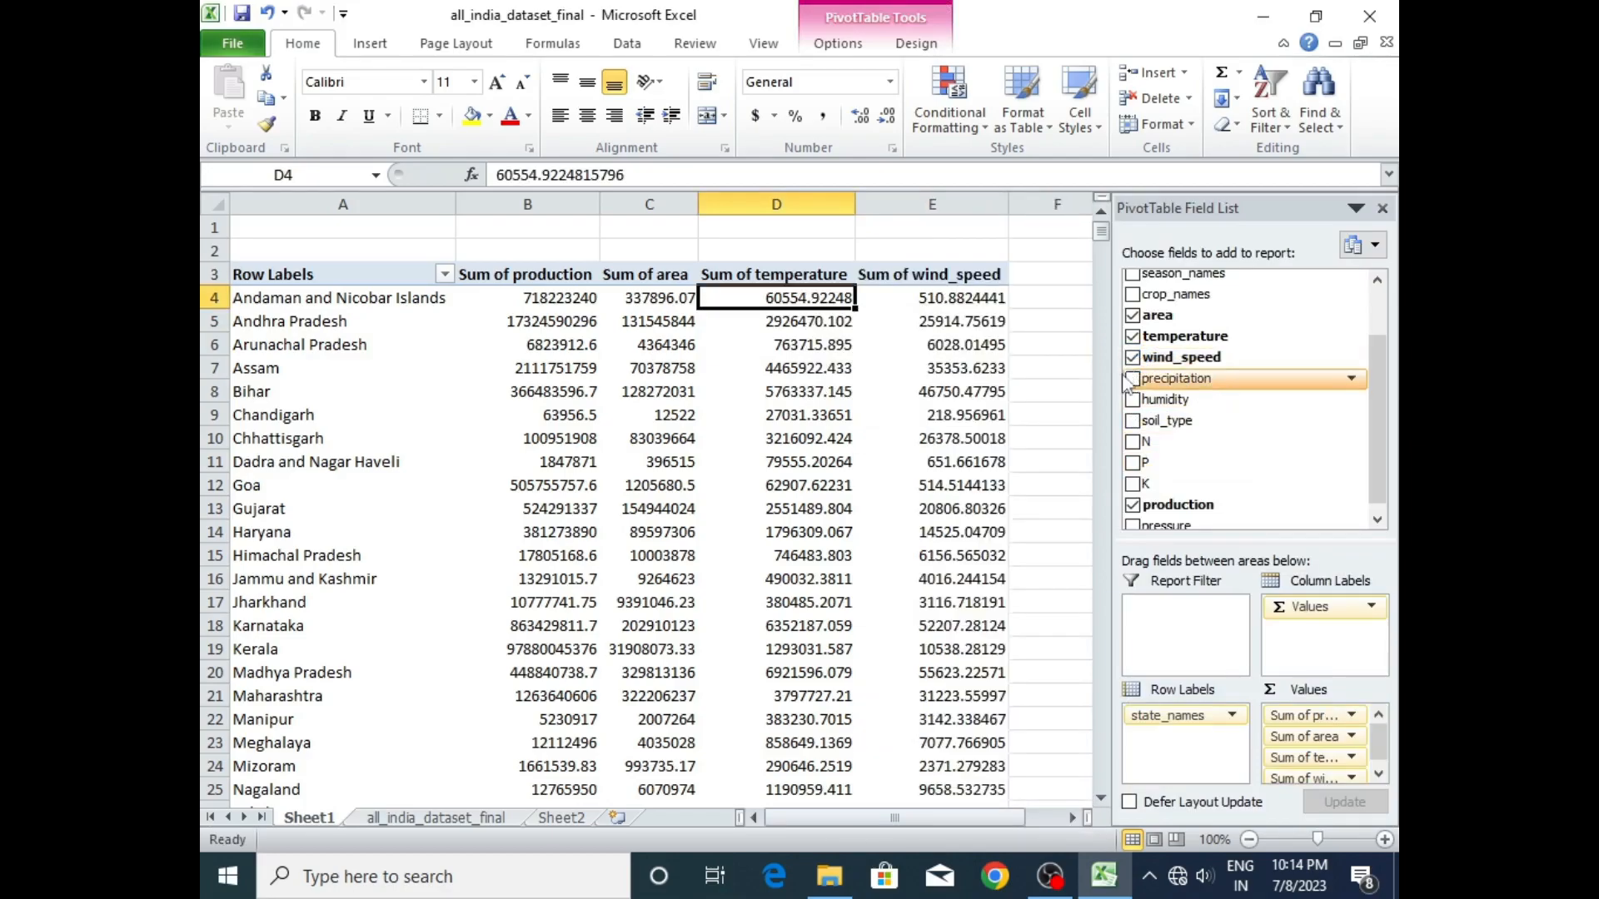
click(1132, 379)
click(1131, 399)
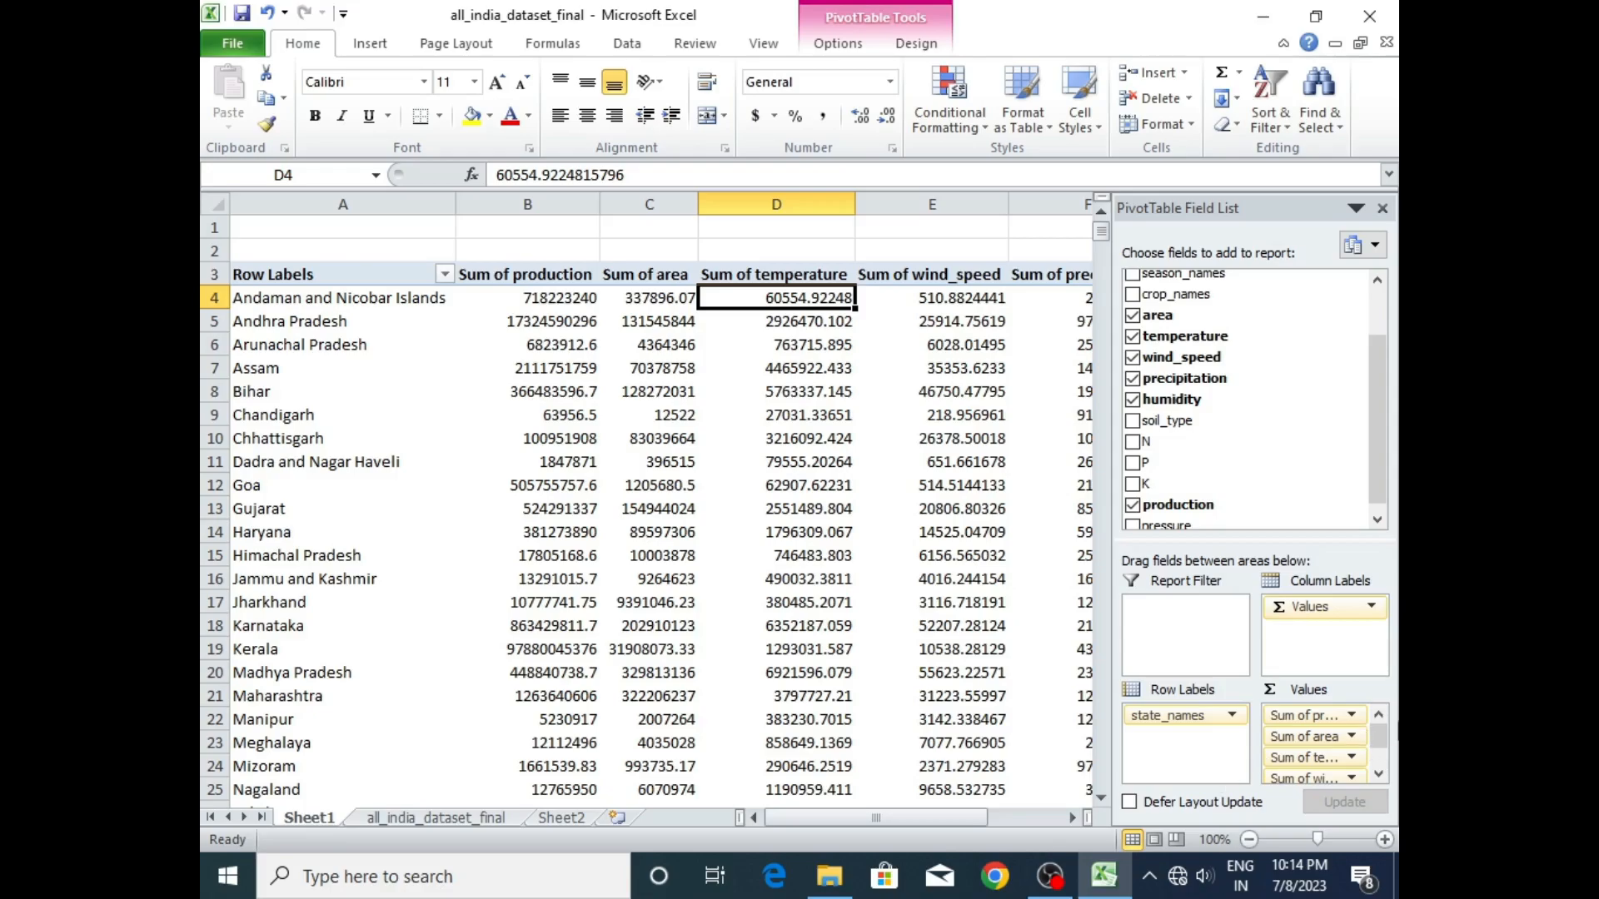
- Summarize the temperature value field of the pivot table by Average
drag(1382, 741, 1381, 743)
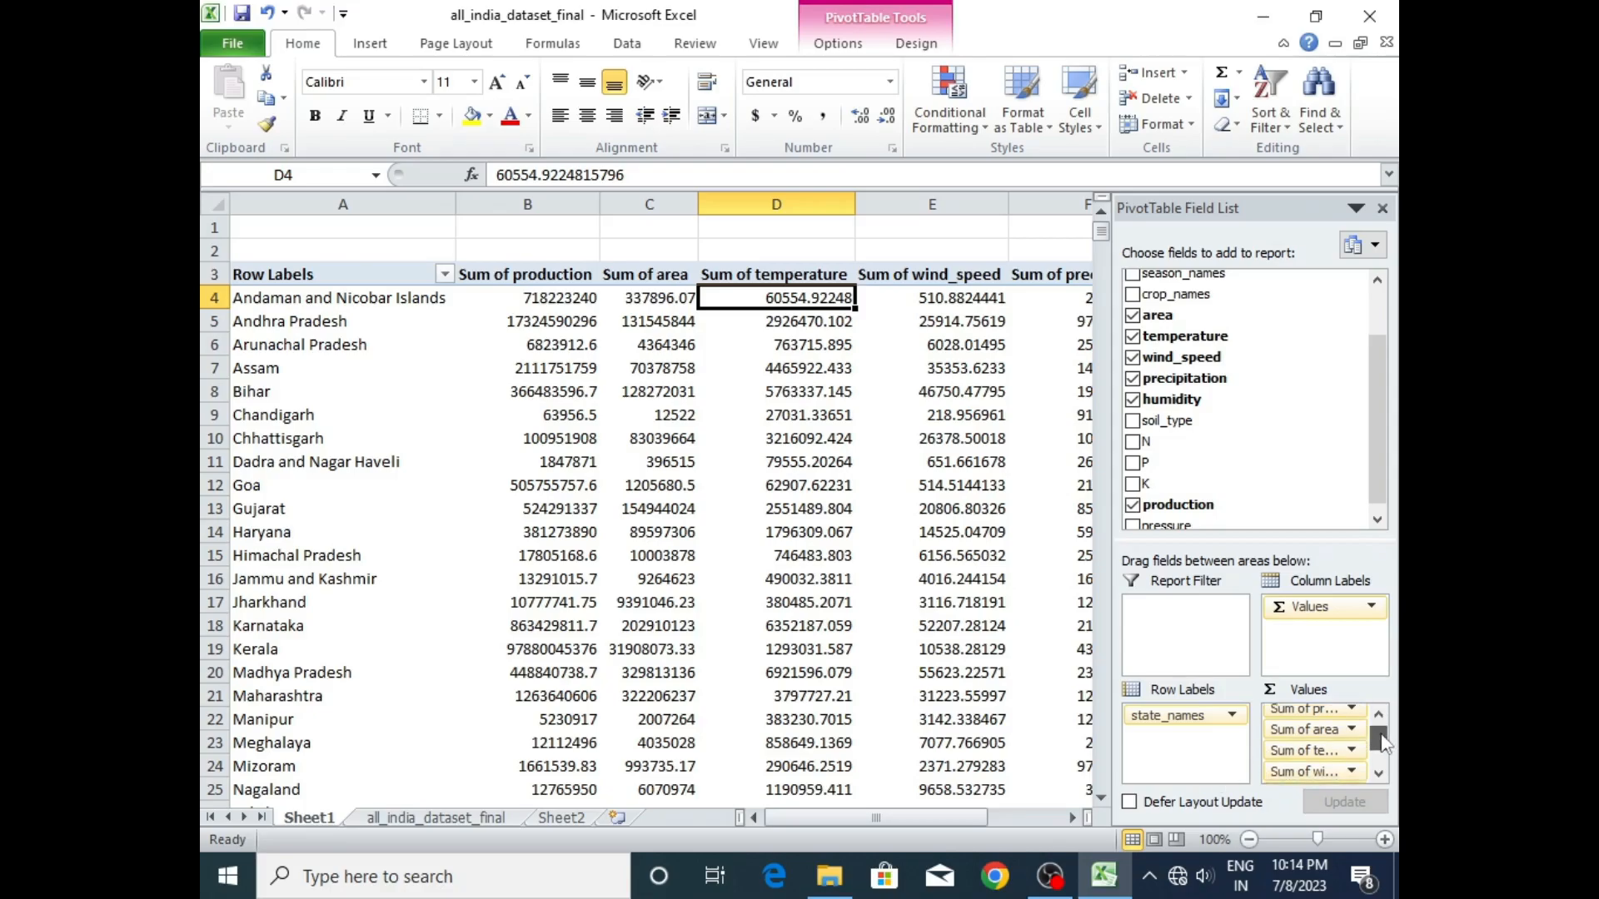
click(1349, 752)
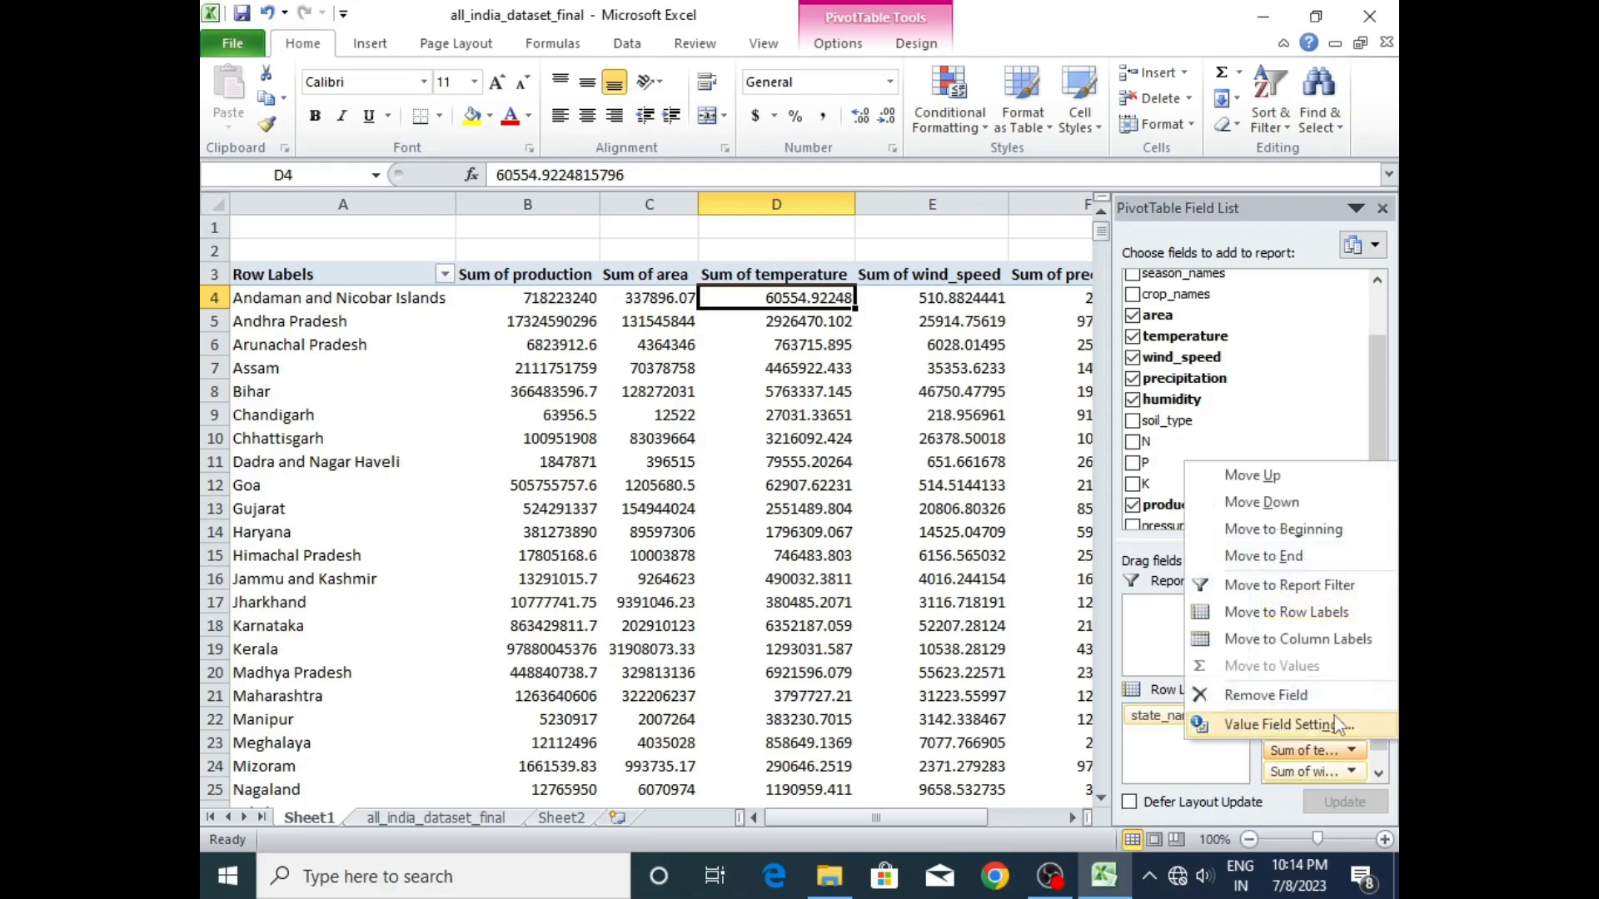
click(1286, 727)
click(660, 463)
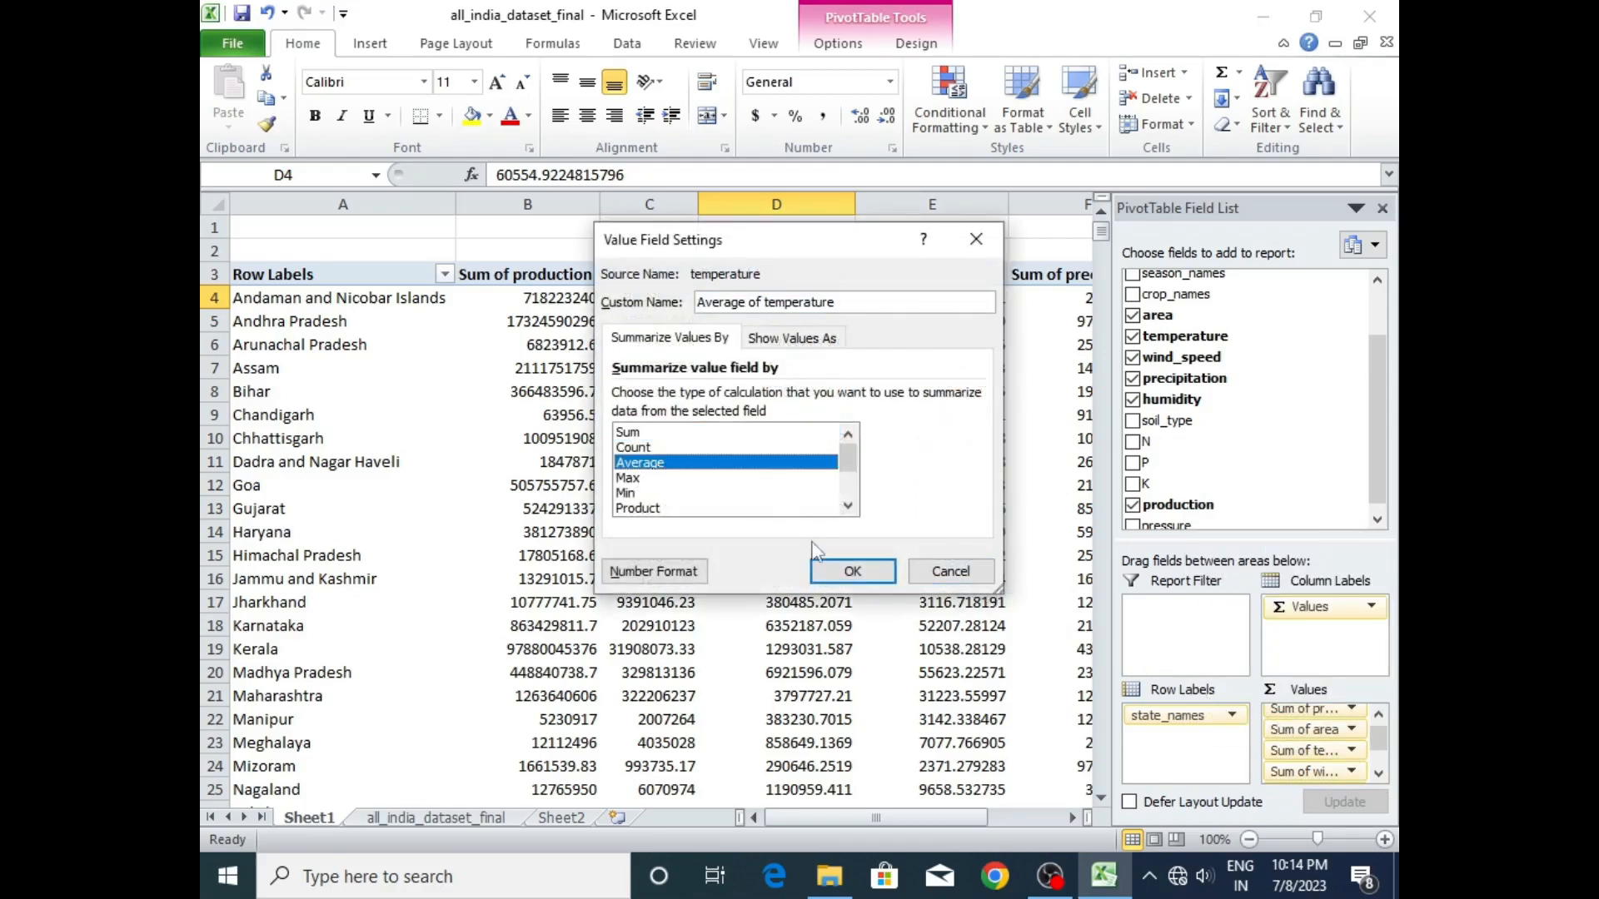
click(850, 570)
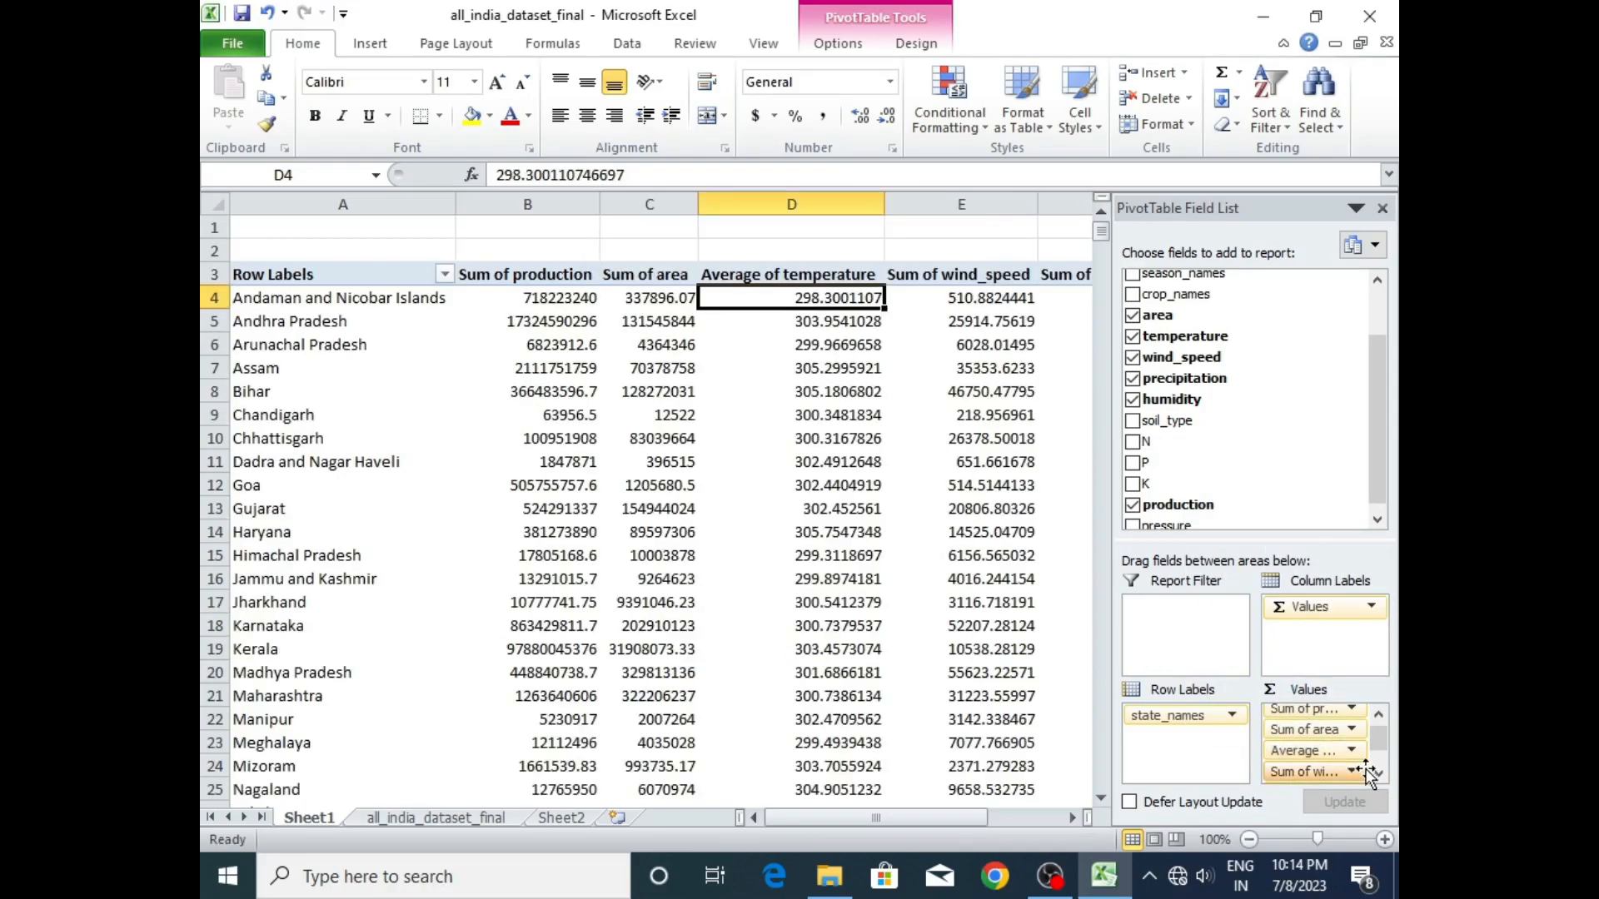
- Change the wind_speed value field's summary calculation to Average
scroll(1341, 753, down, 1)
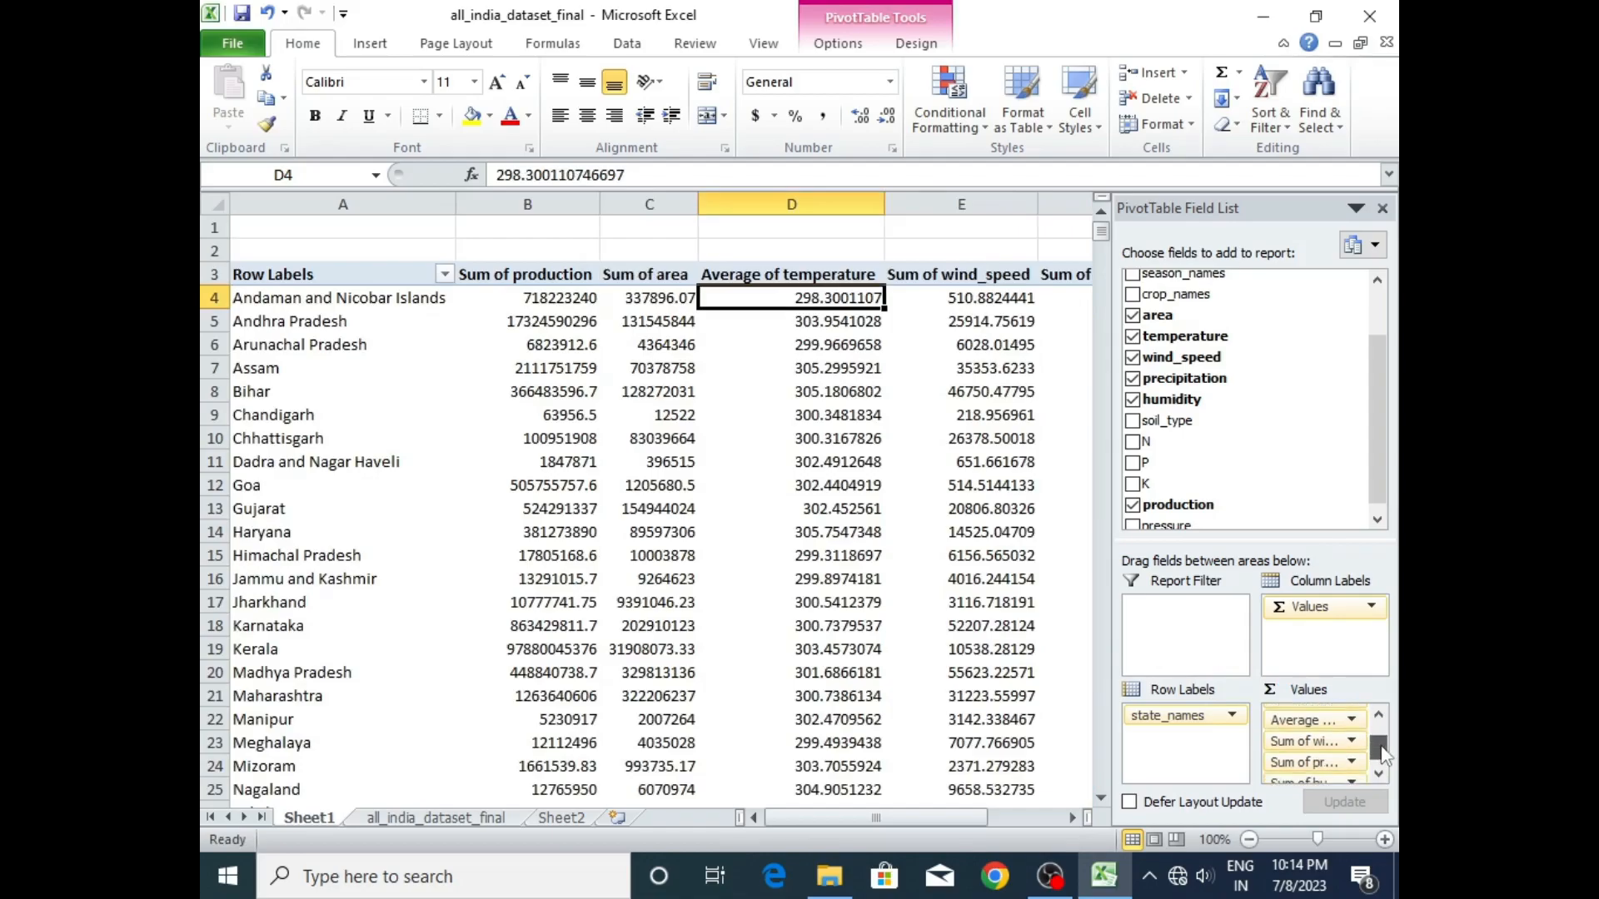
click(1325, 744)
click(1289, 716)
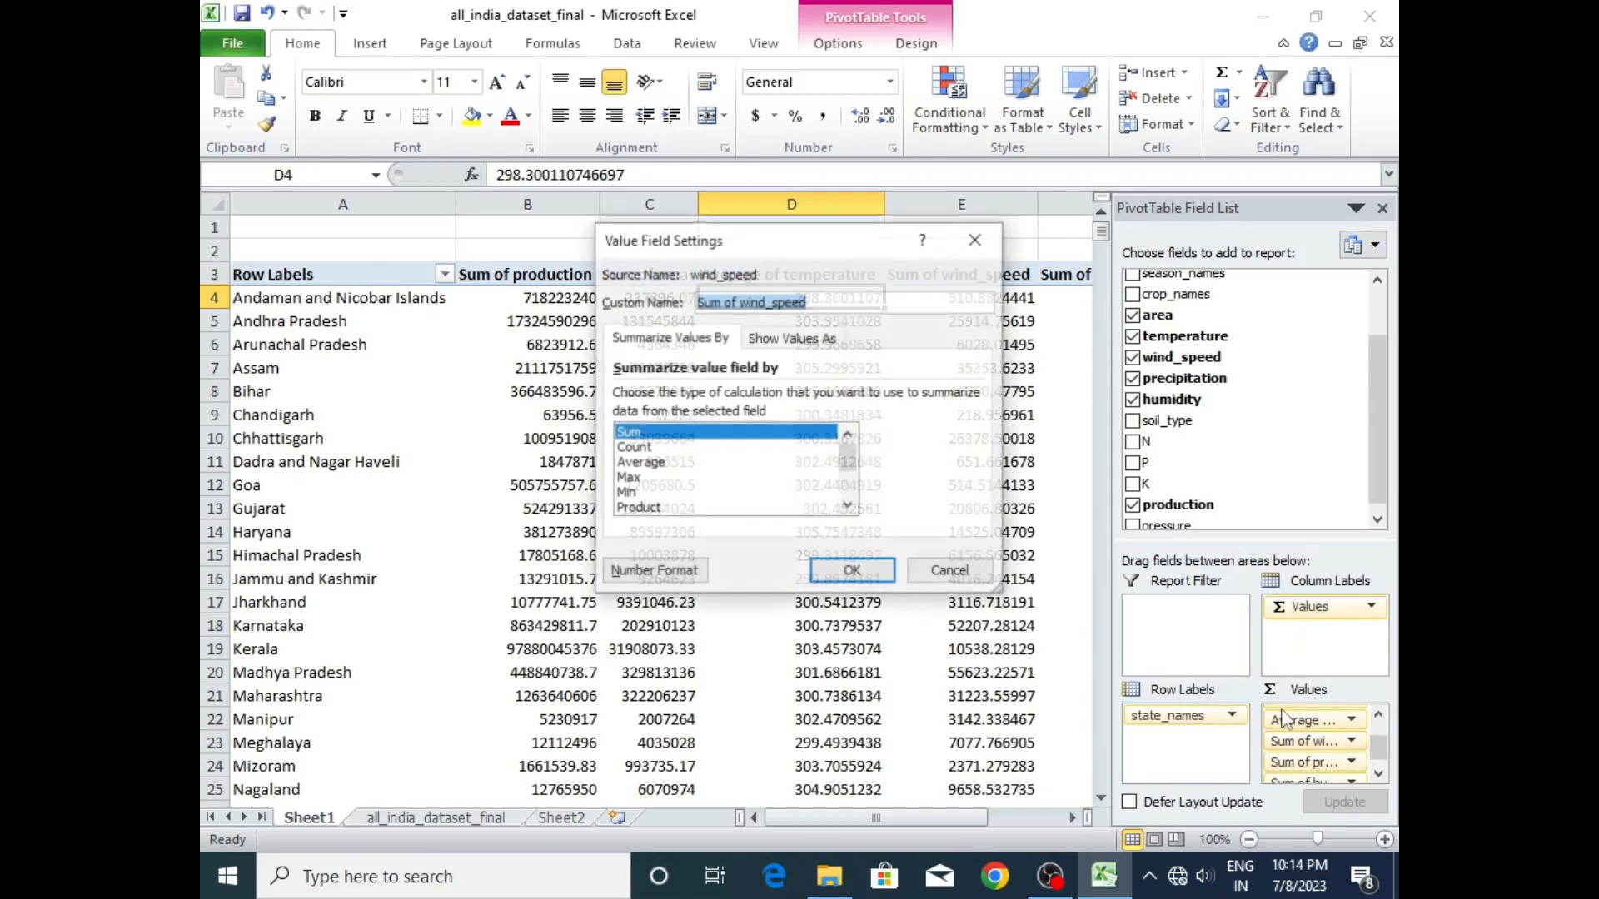
click(682, 463)
click(851, 571)
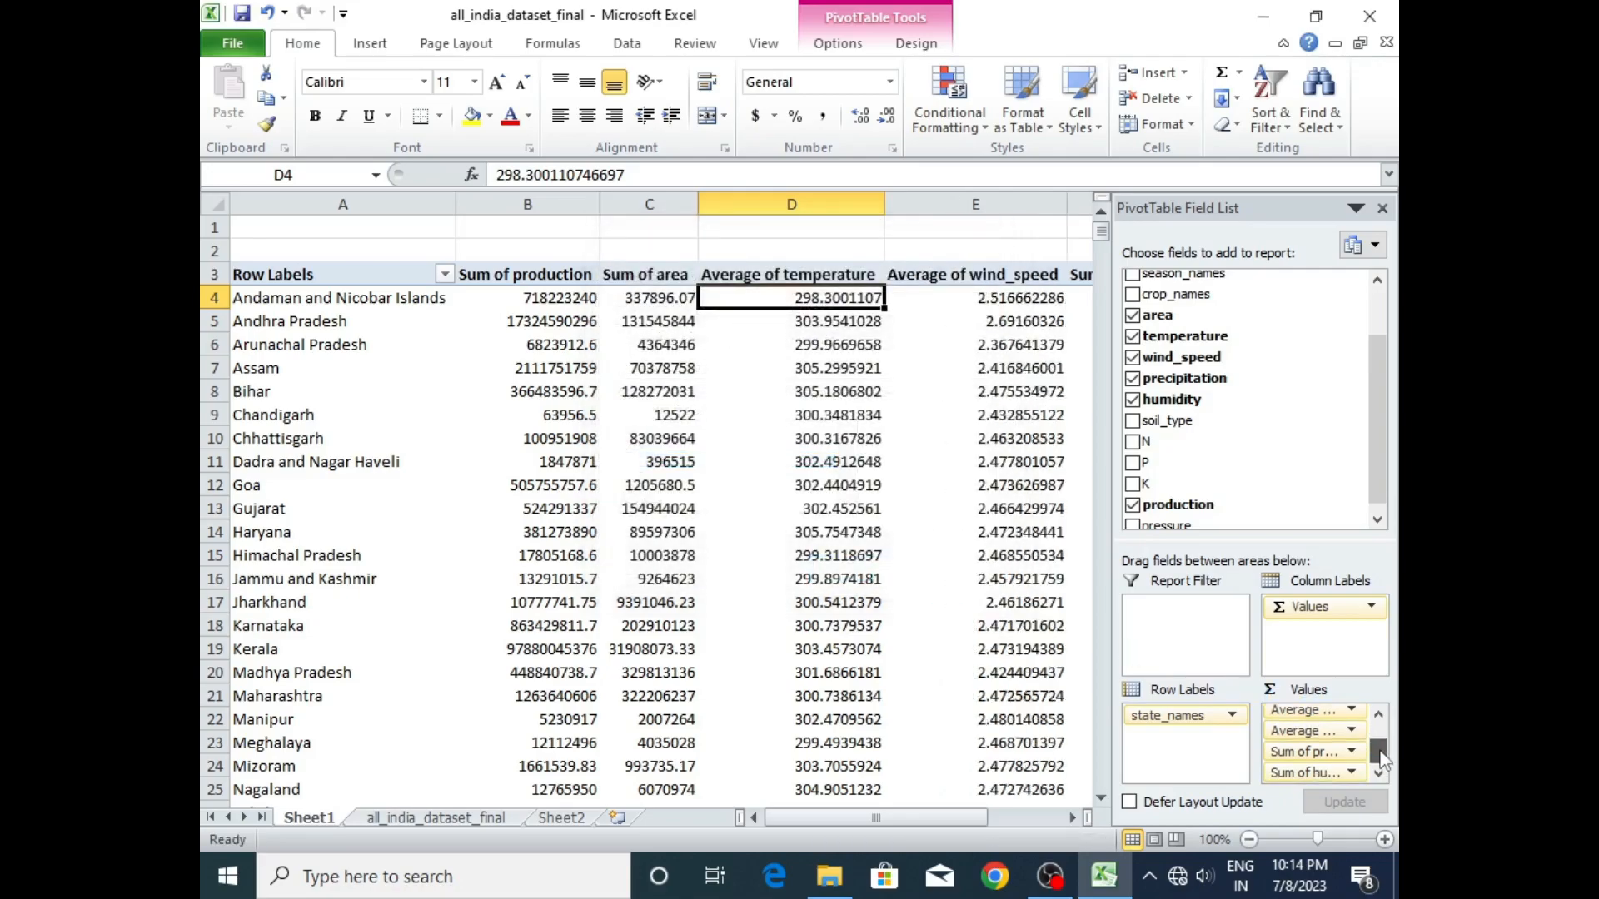
- Set the precipitation value field to be summarized by Average
scroll(1388, 754, down, 1)
click(1339, 752)
click(1289, 725)
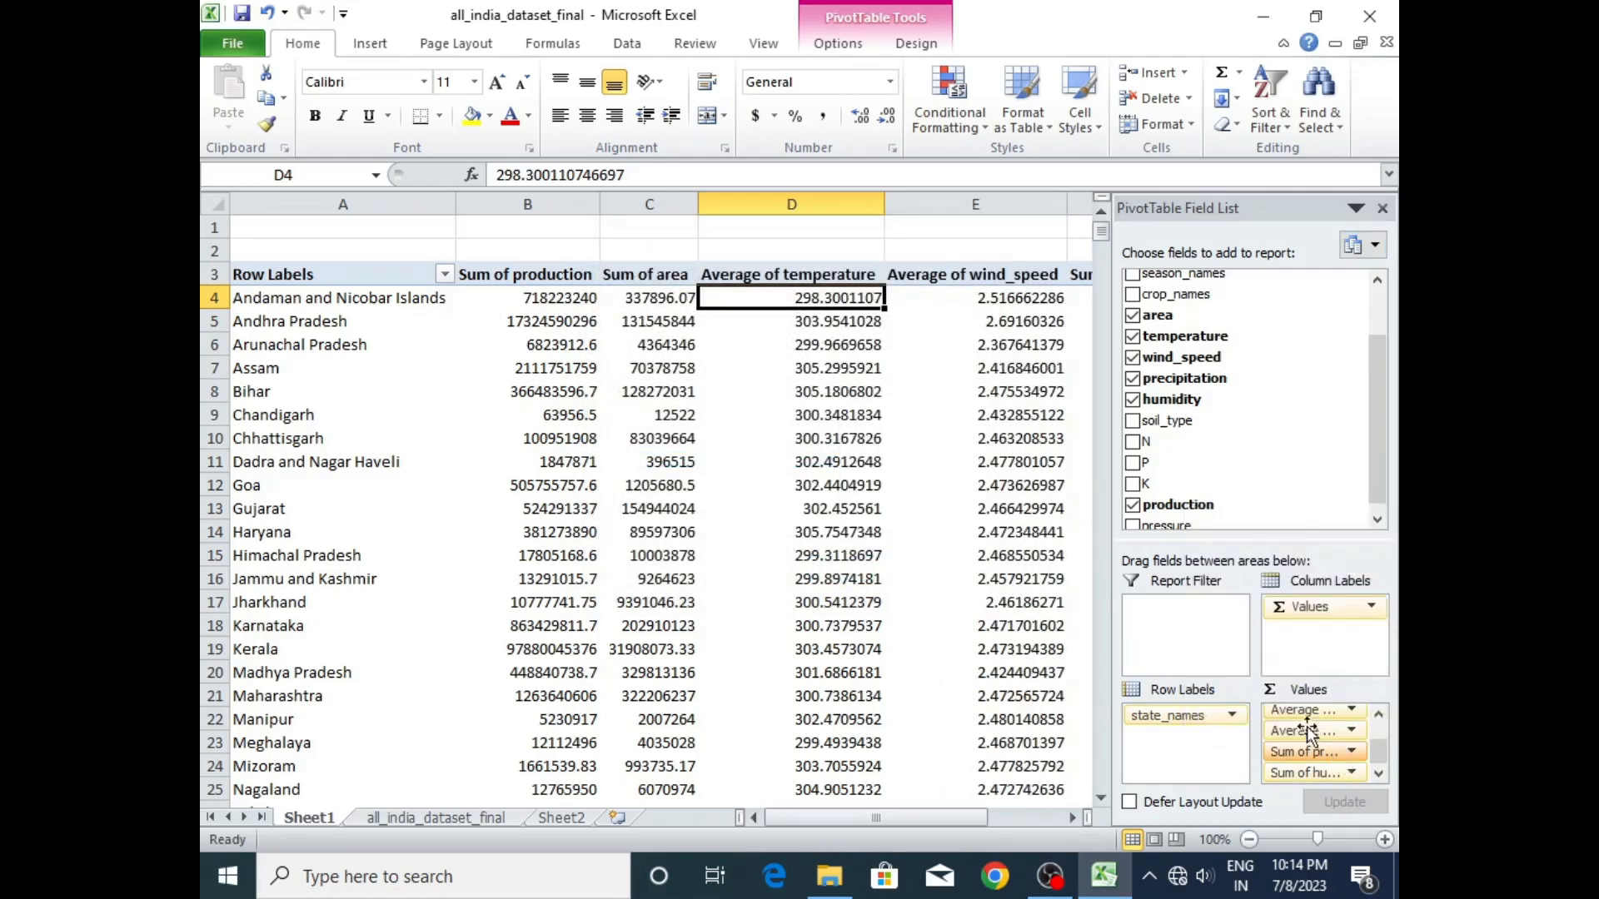
click(682, 463)
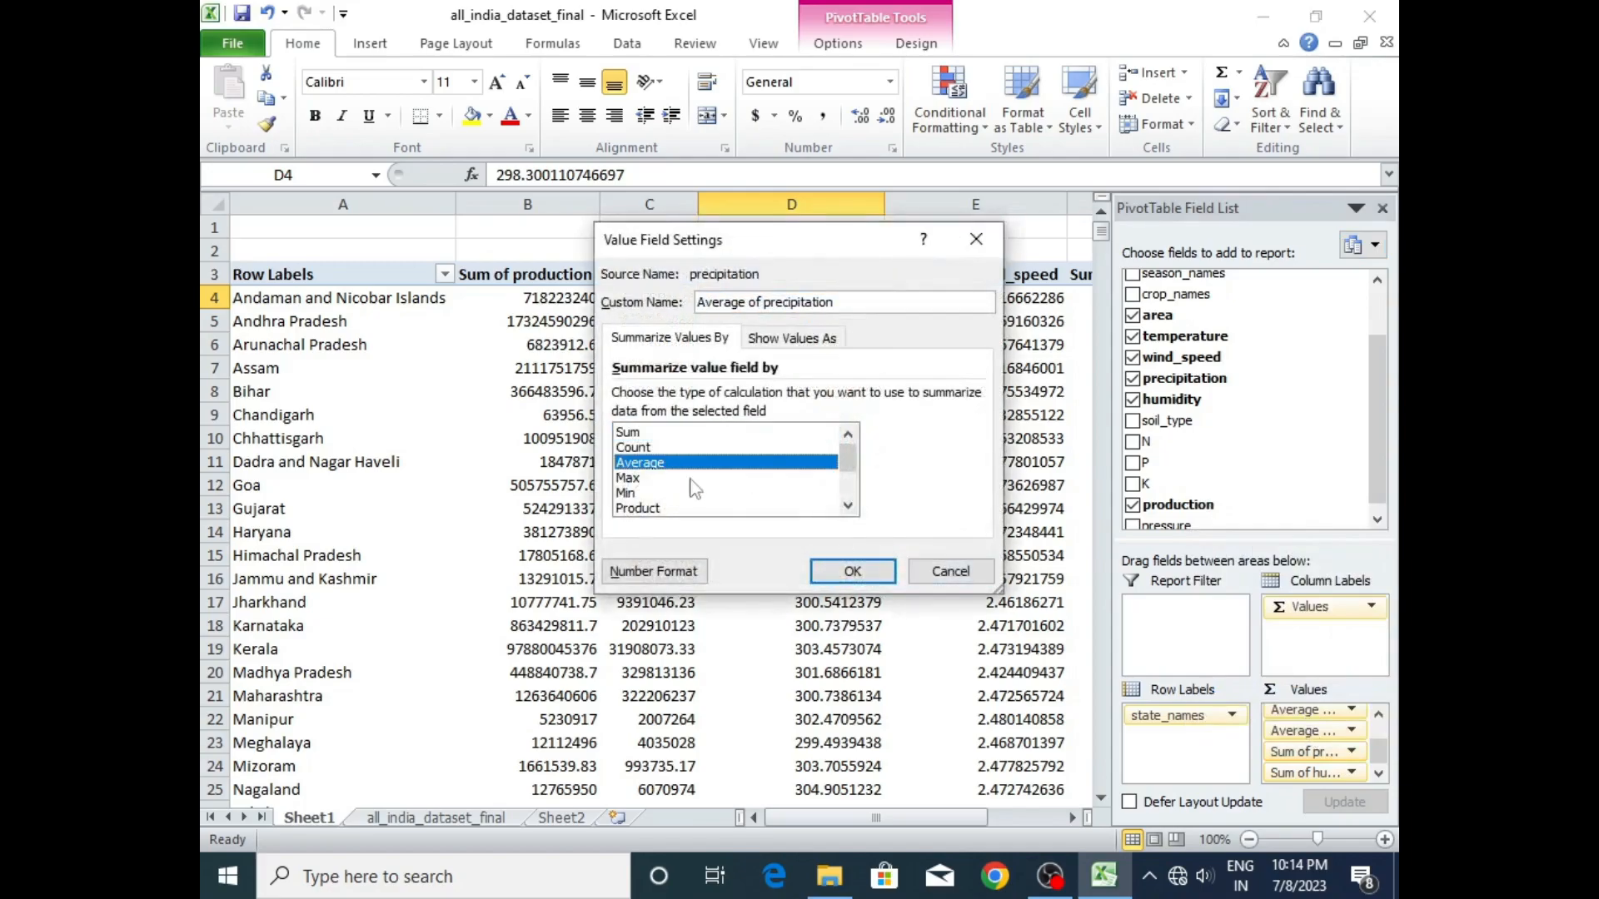
click(850, 573)
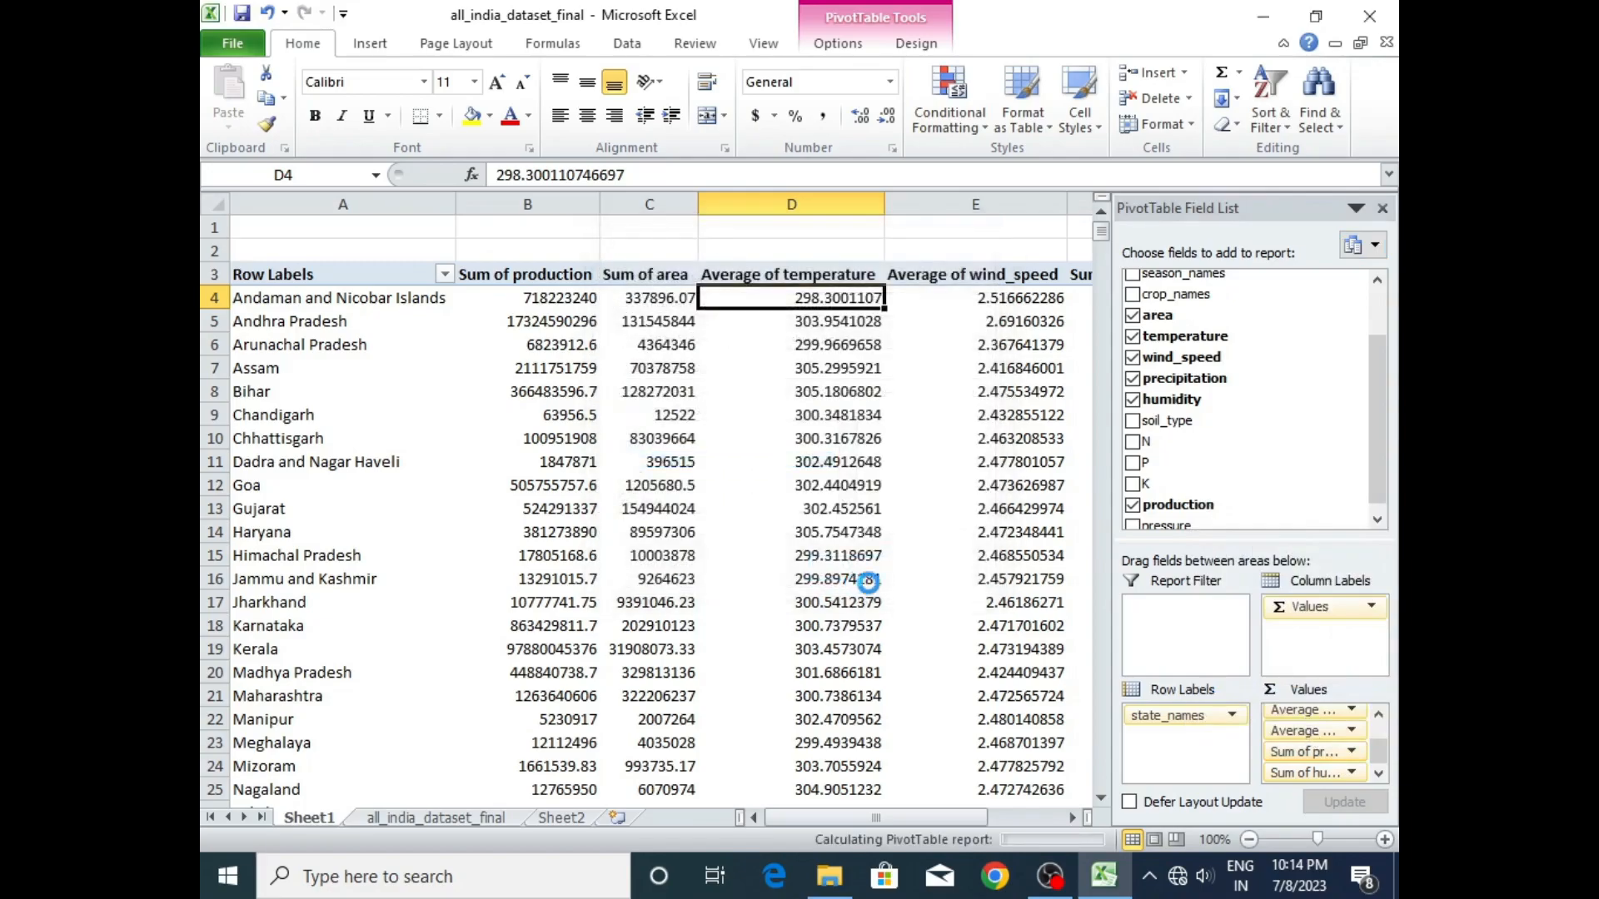
- Switch the humidity value field from Sum to Average
click(1348, 772)
click(1296, 737)
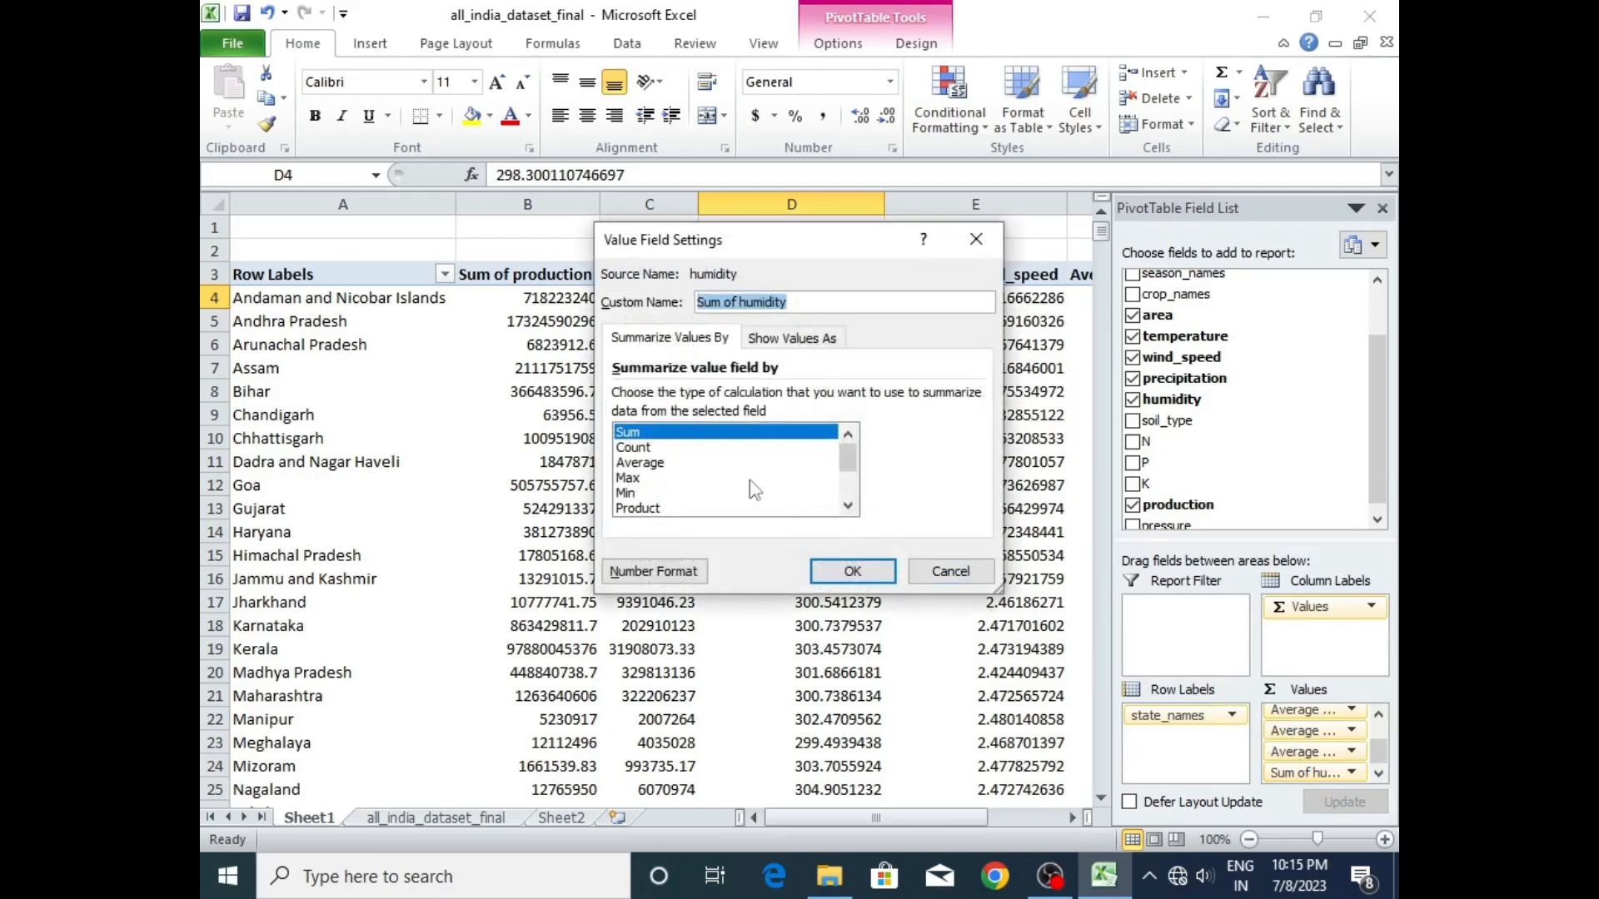
click(662, 463)
click(852, 571)
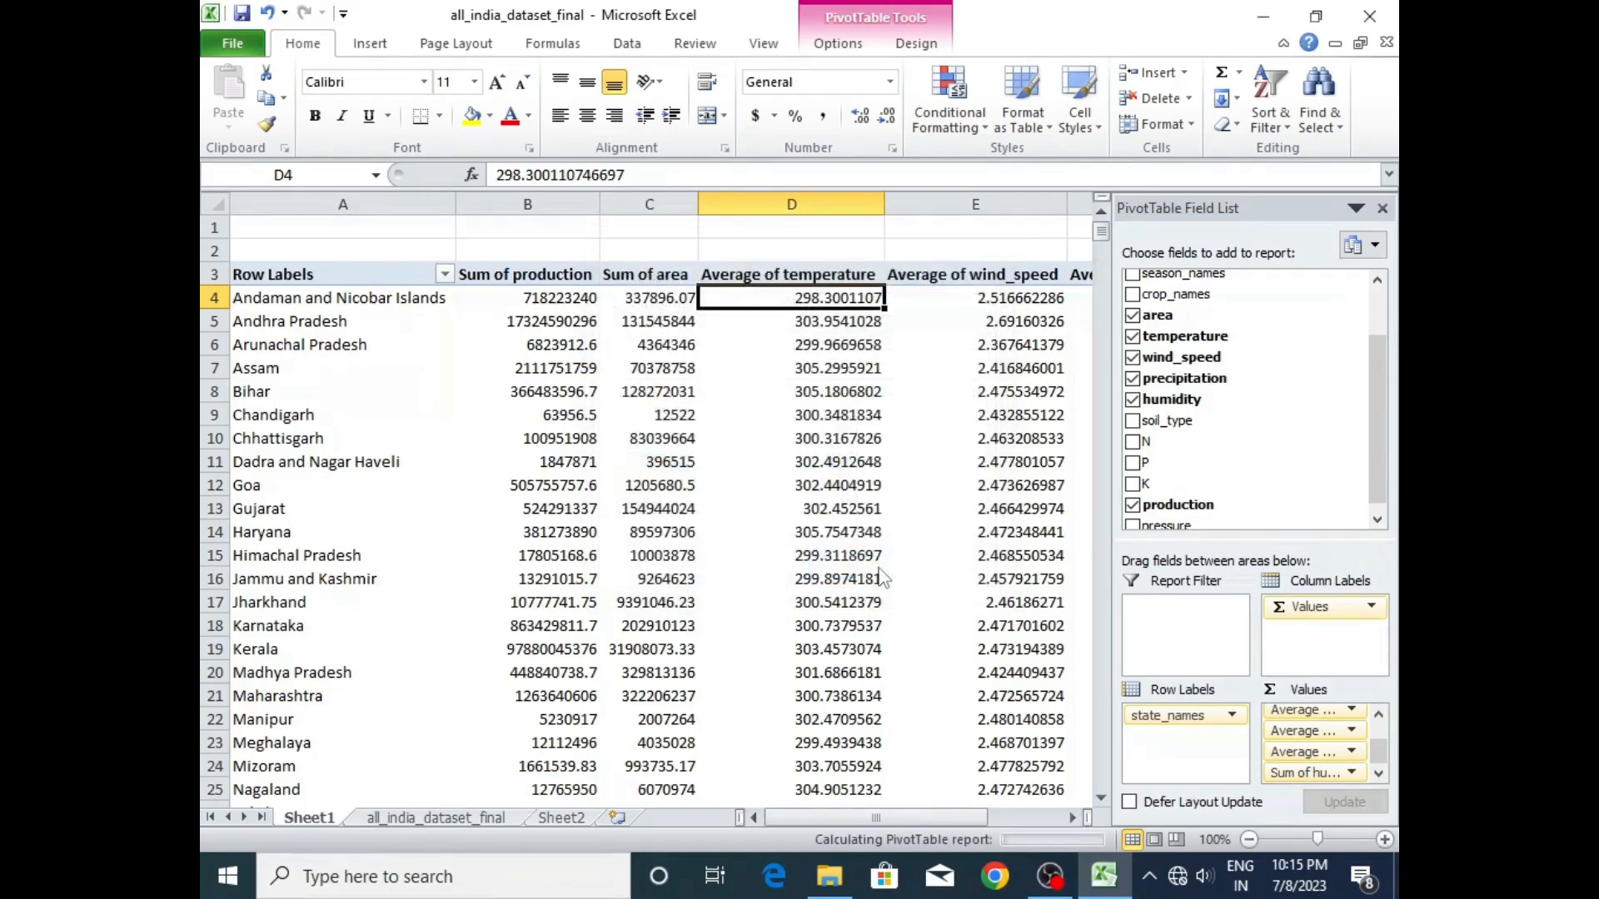
- Examine the pivot table's column headings and the Grand Total averages for temperature, wind speed, precipitation and humidity
mouse_move(856, 814)
mouse_down()
mouse_move(887, 824)
mouse_move(831, 813)
mouse_up()
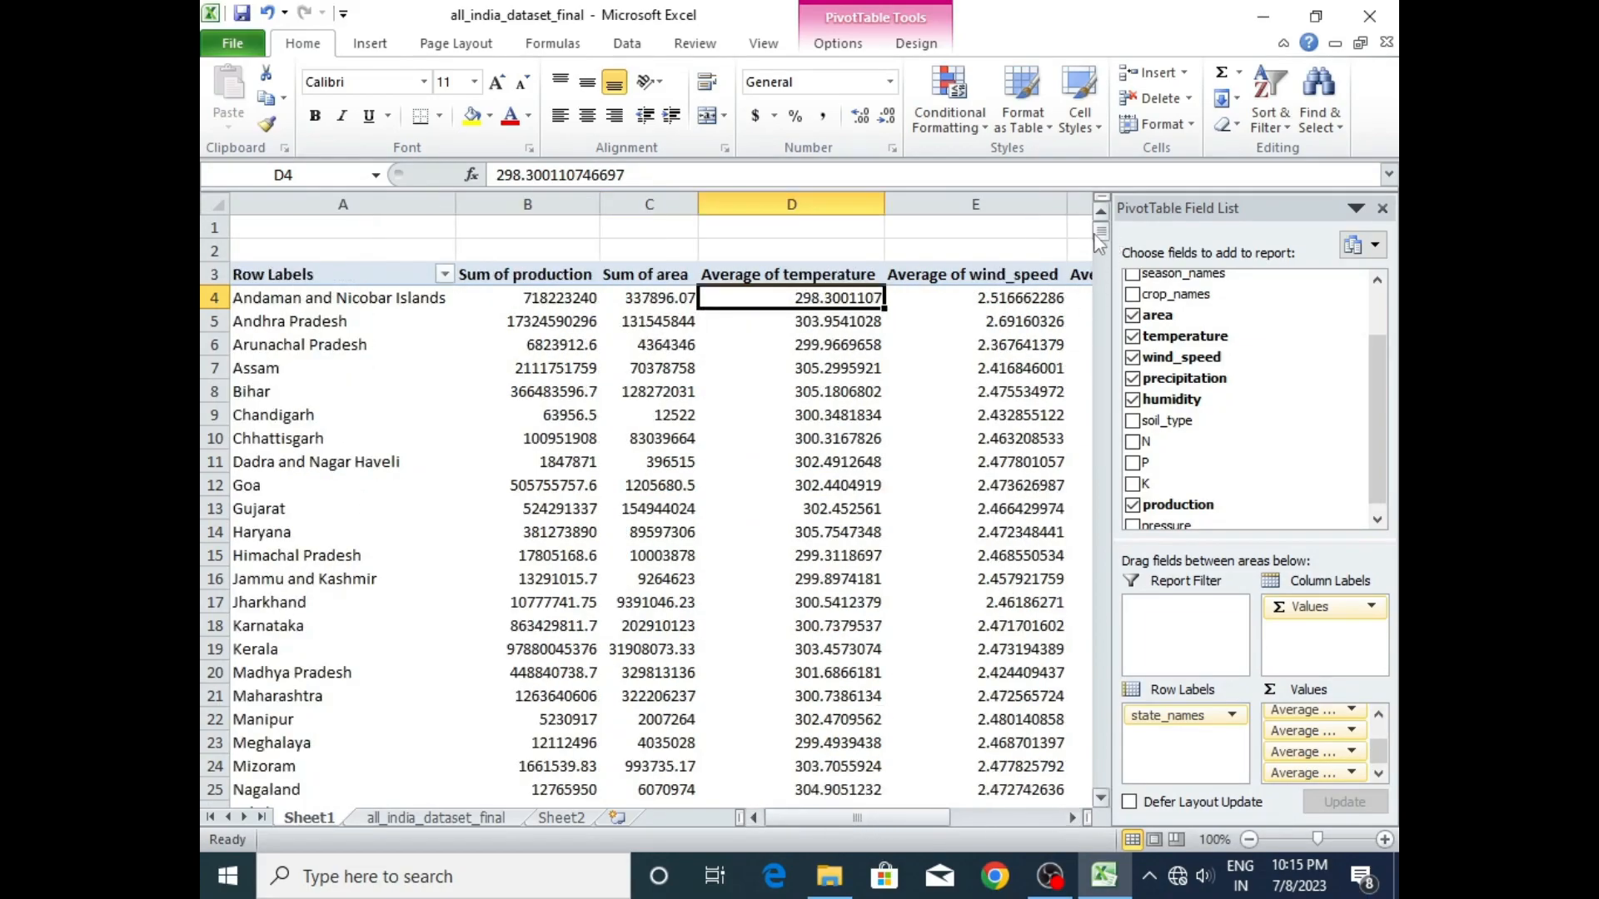
mouse_move(1101, 232)
mouse_down()
mouse_move(1103, 259)
mouse_move(1101, 229)
mouse_up()
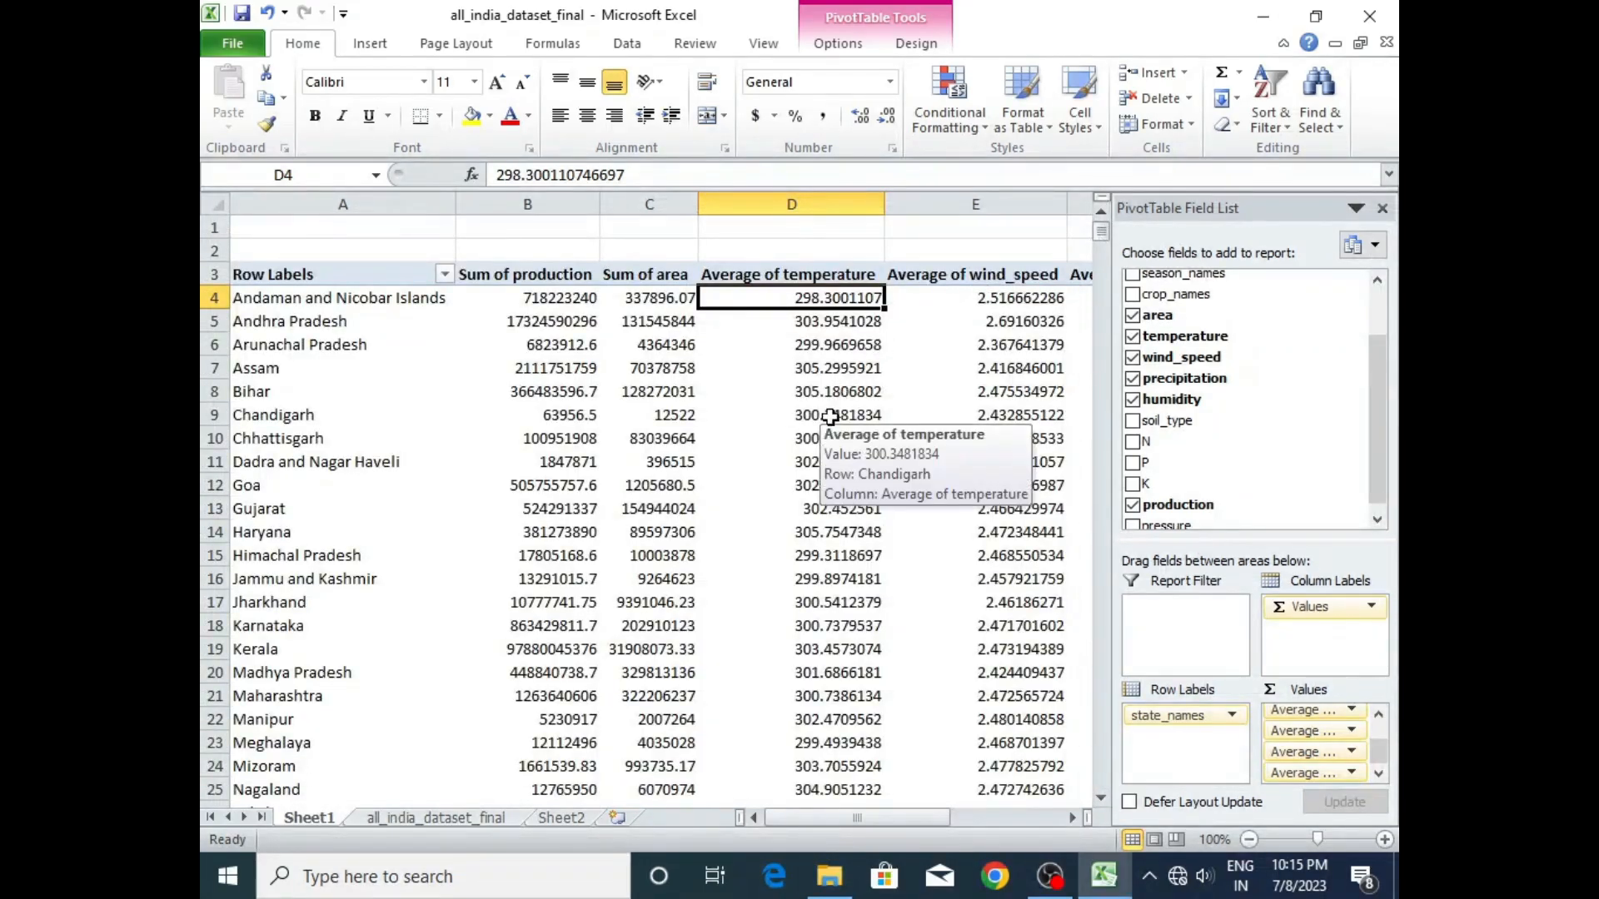
click(826, 341)
click(829, 298)
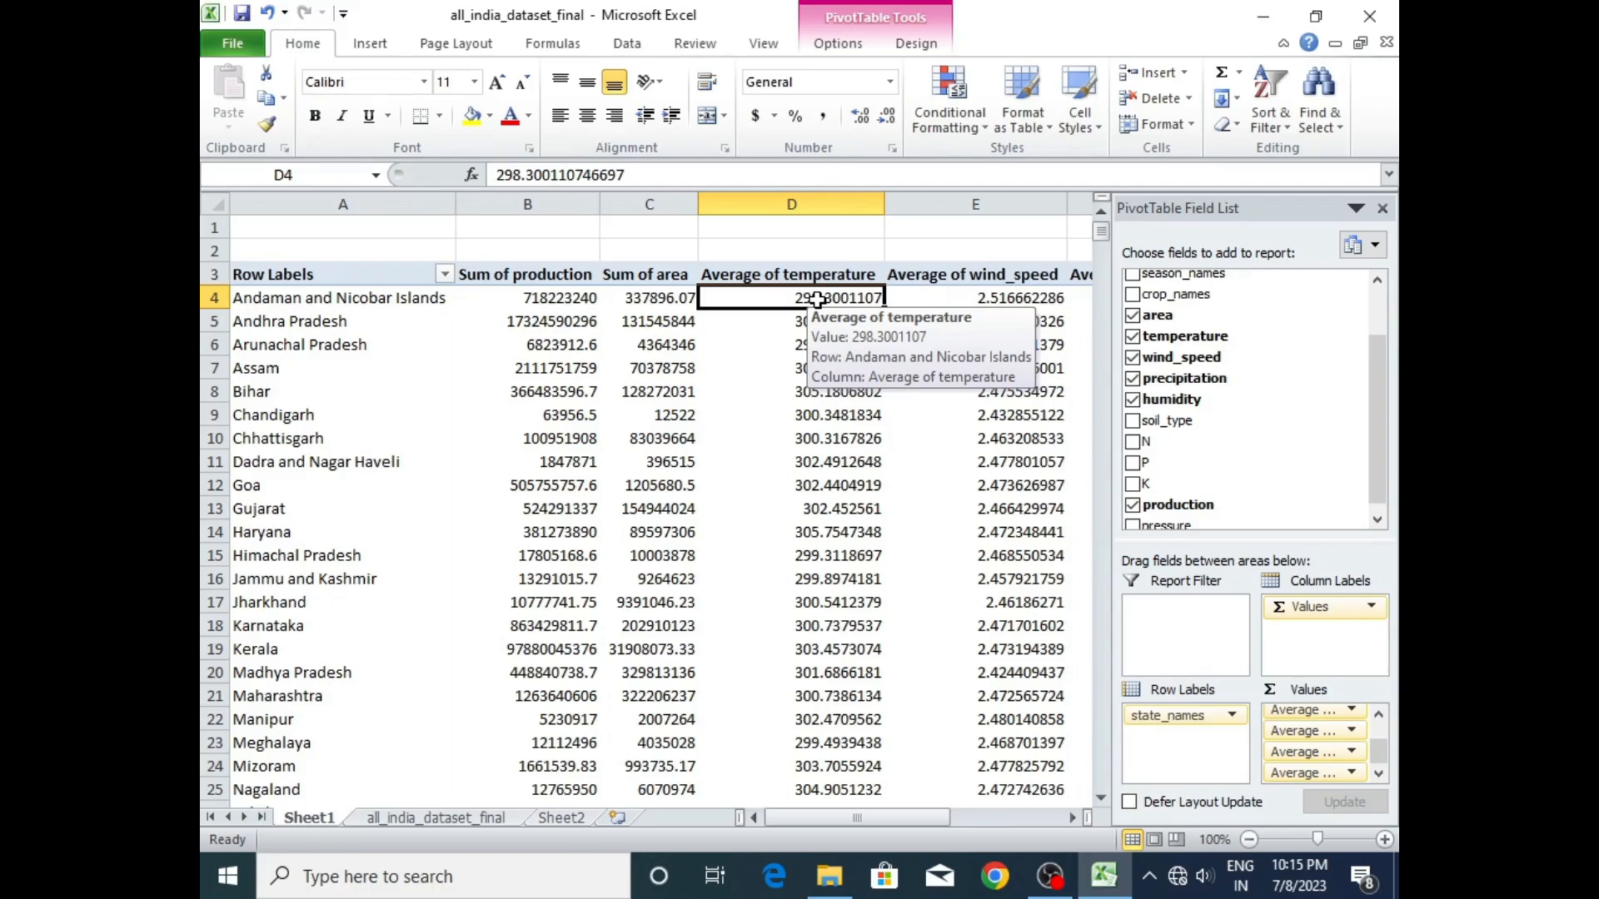
mouse_move(1101, 232)
mouse_down()
mouse_move(1101, 265)
mouse_move(1101, 226)
mouse_up()
drag(1102, 798, 1104, 798)
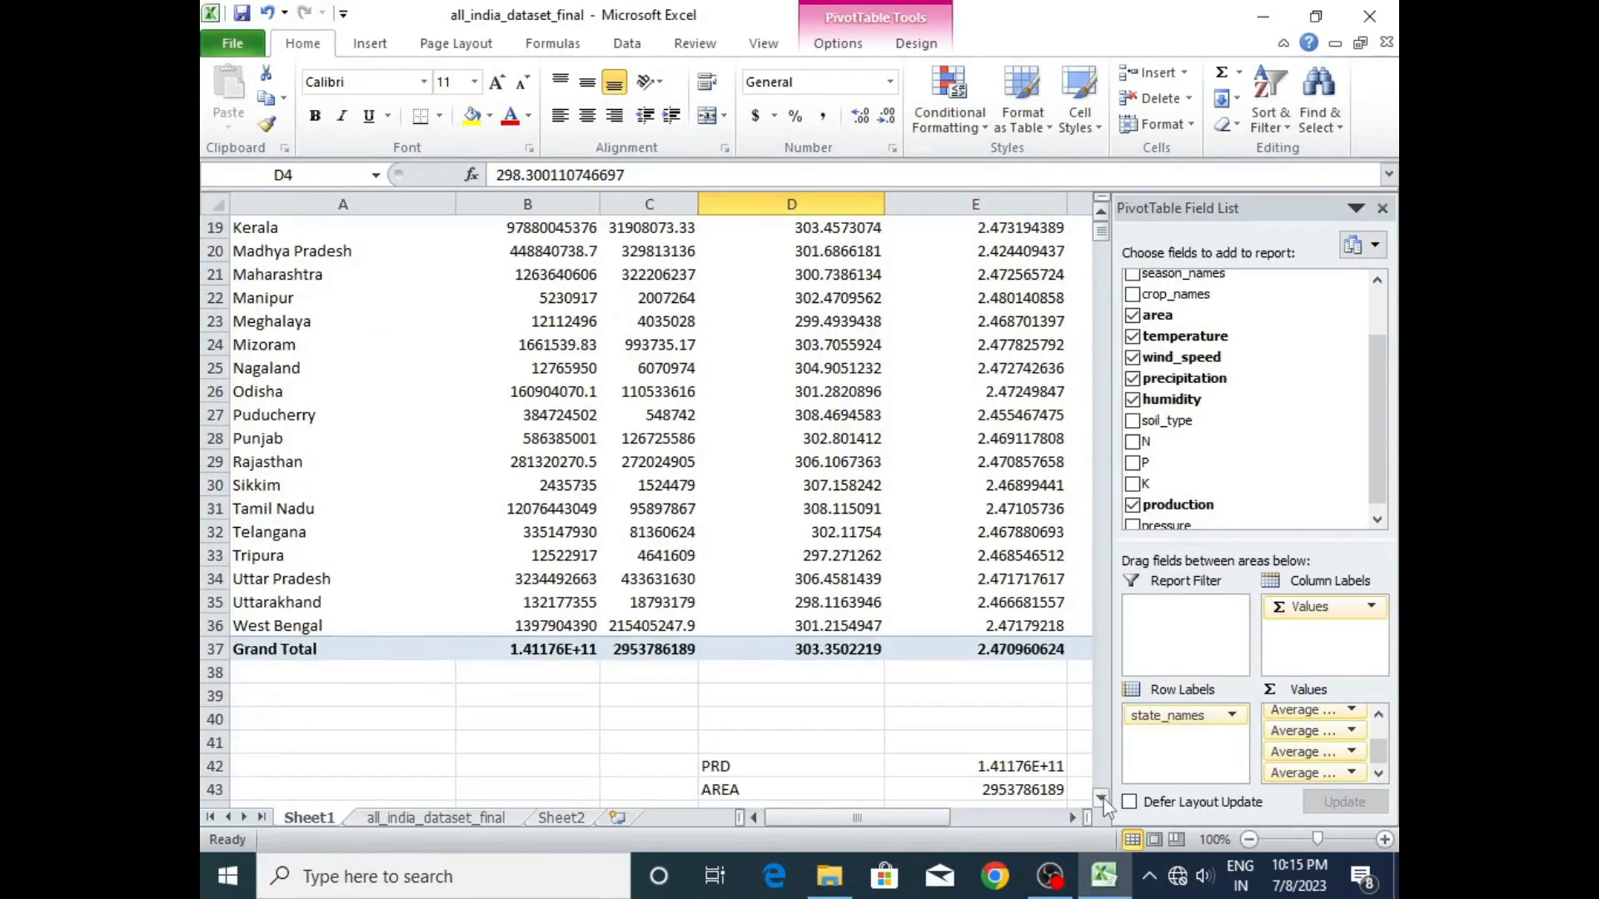
click(847, 651)
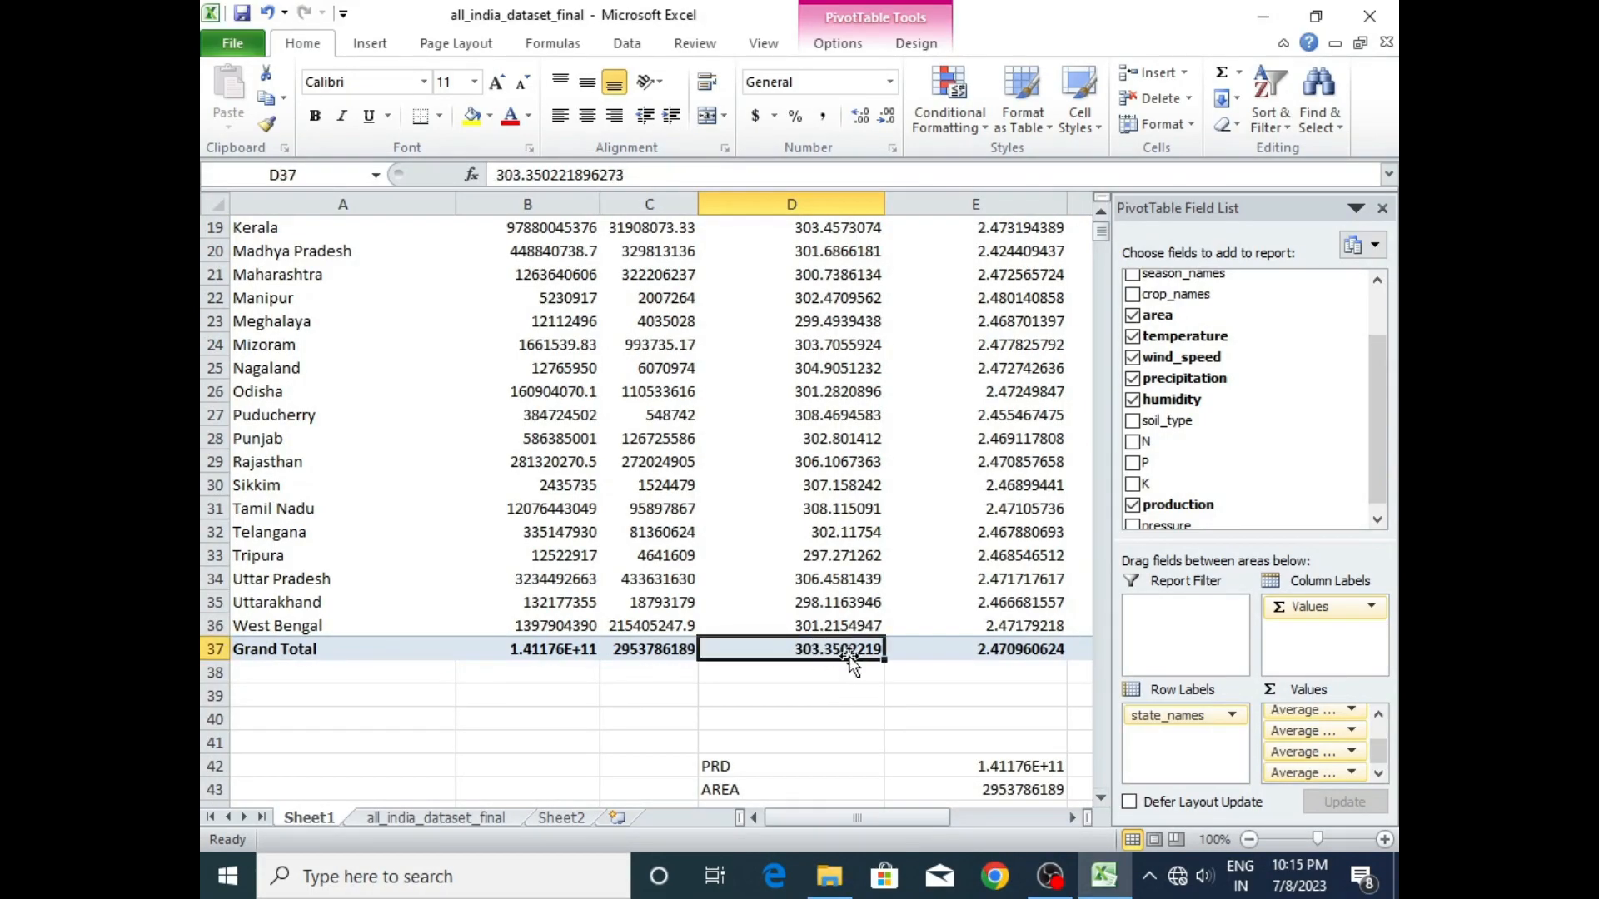
click(1029, 650)
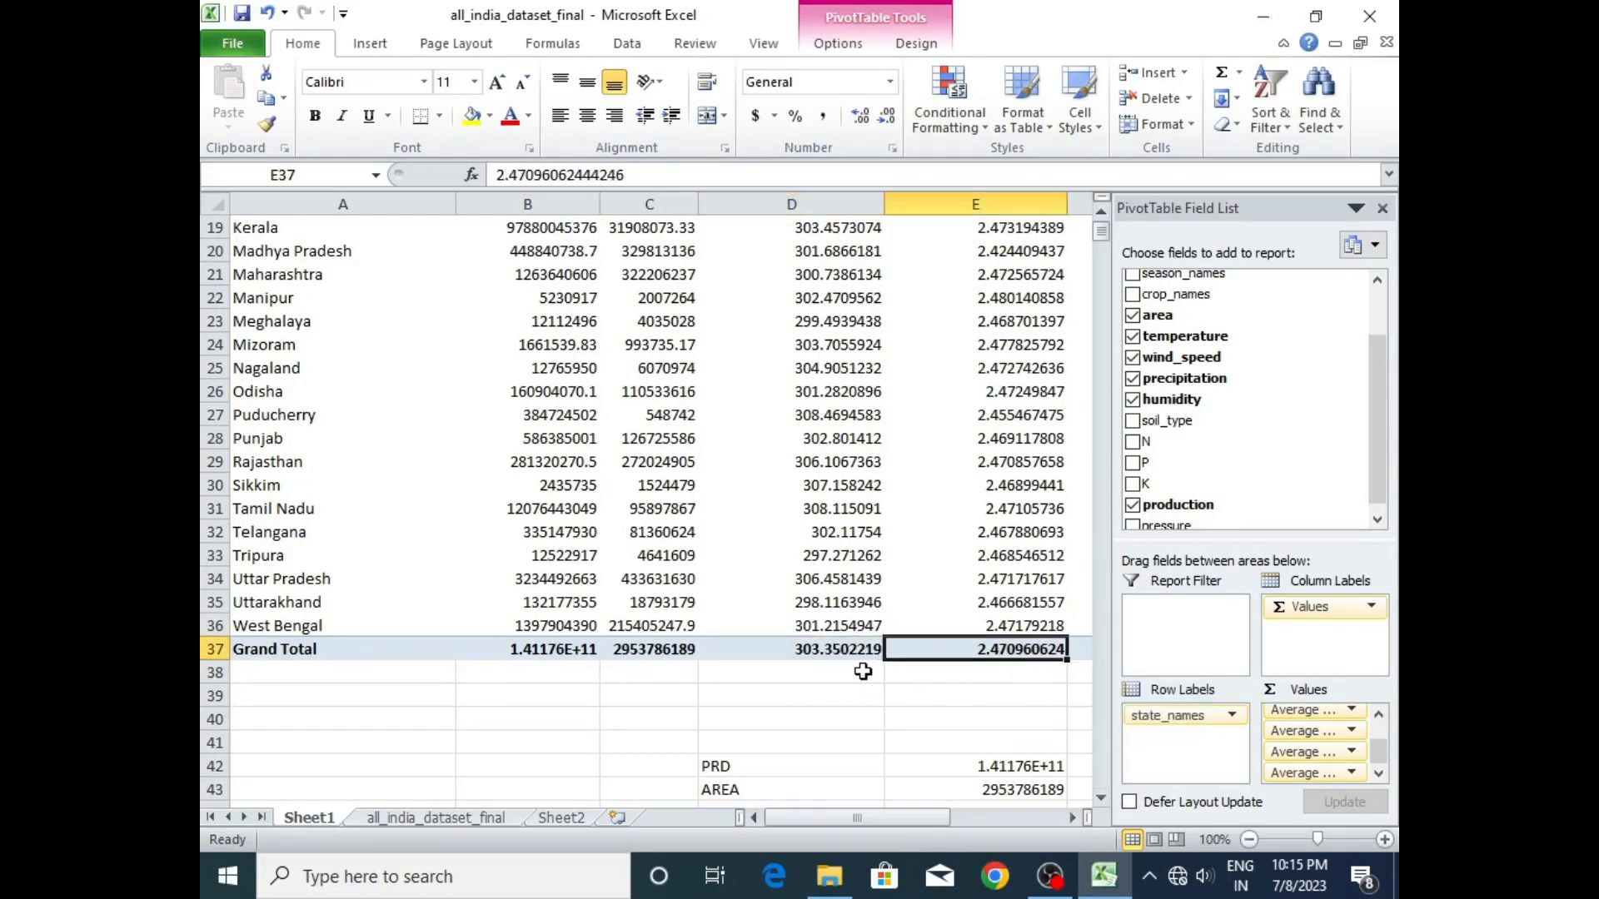
click(846, 649)
click(1005, 649)
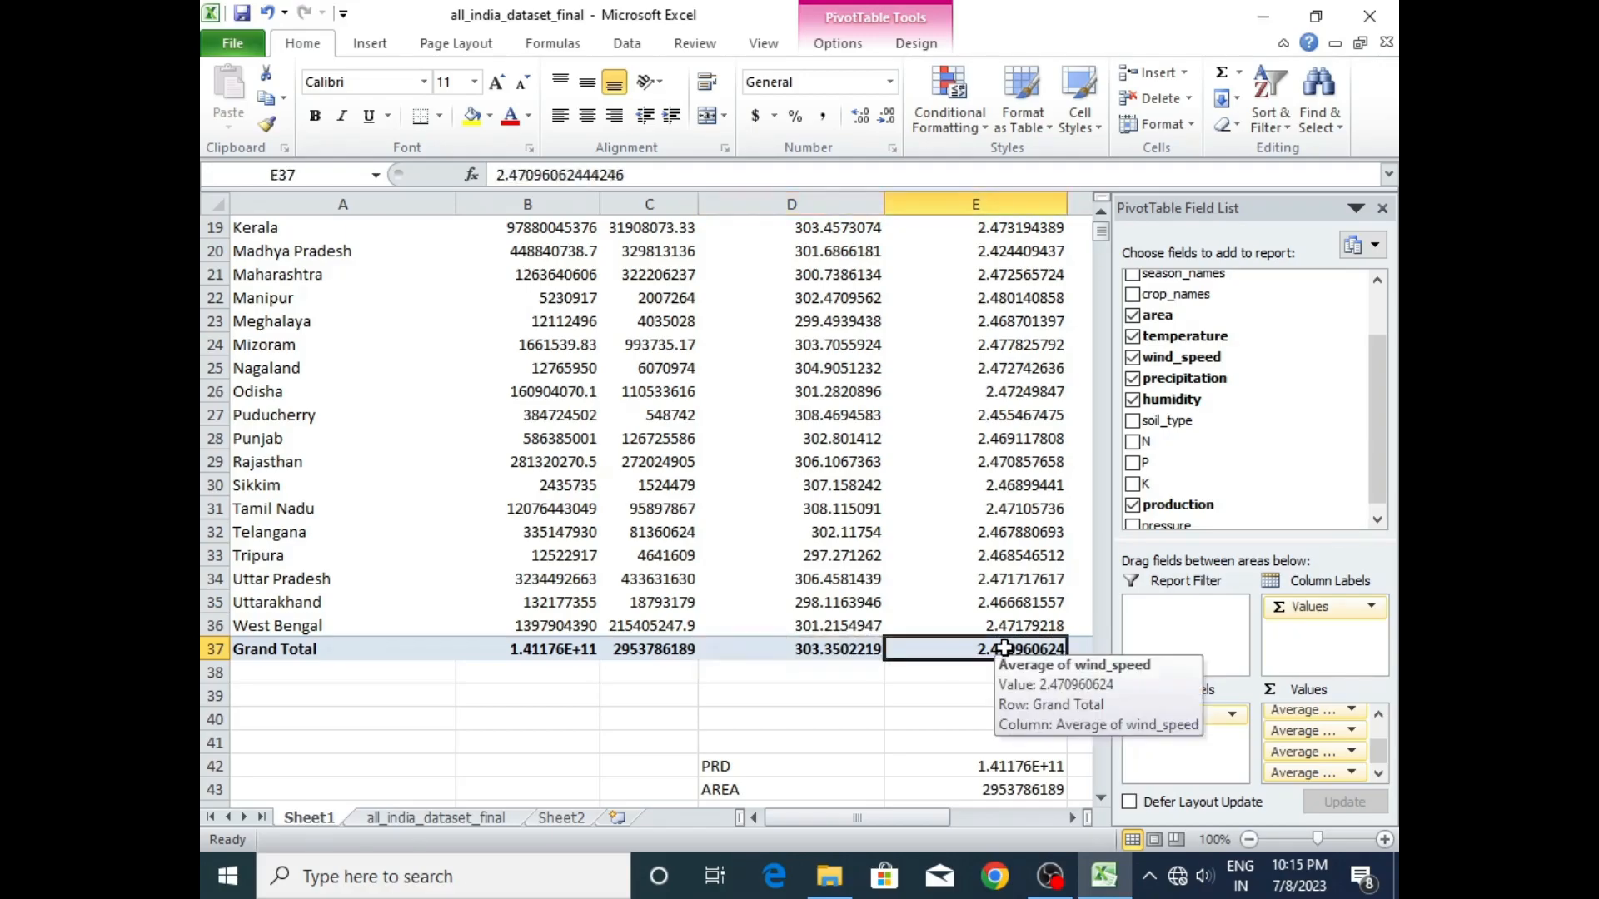
key(Right)
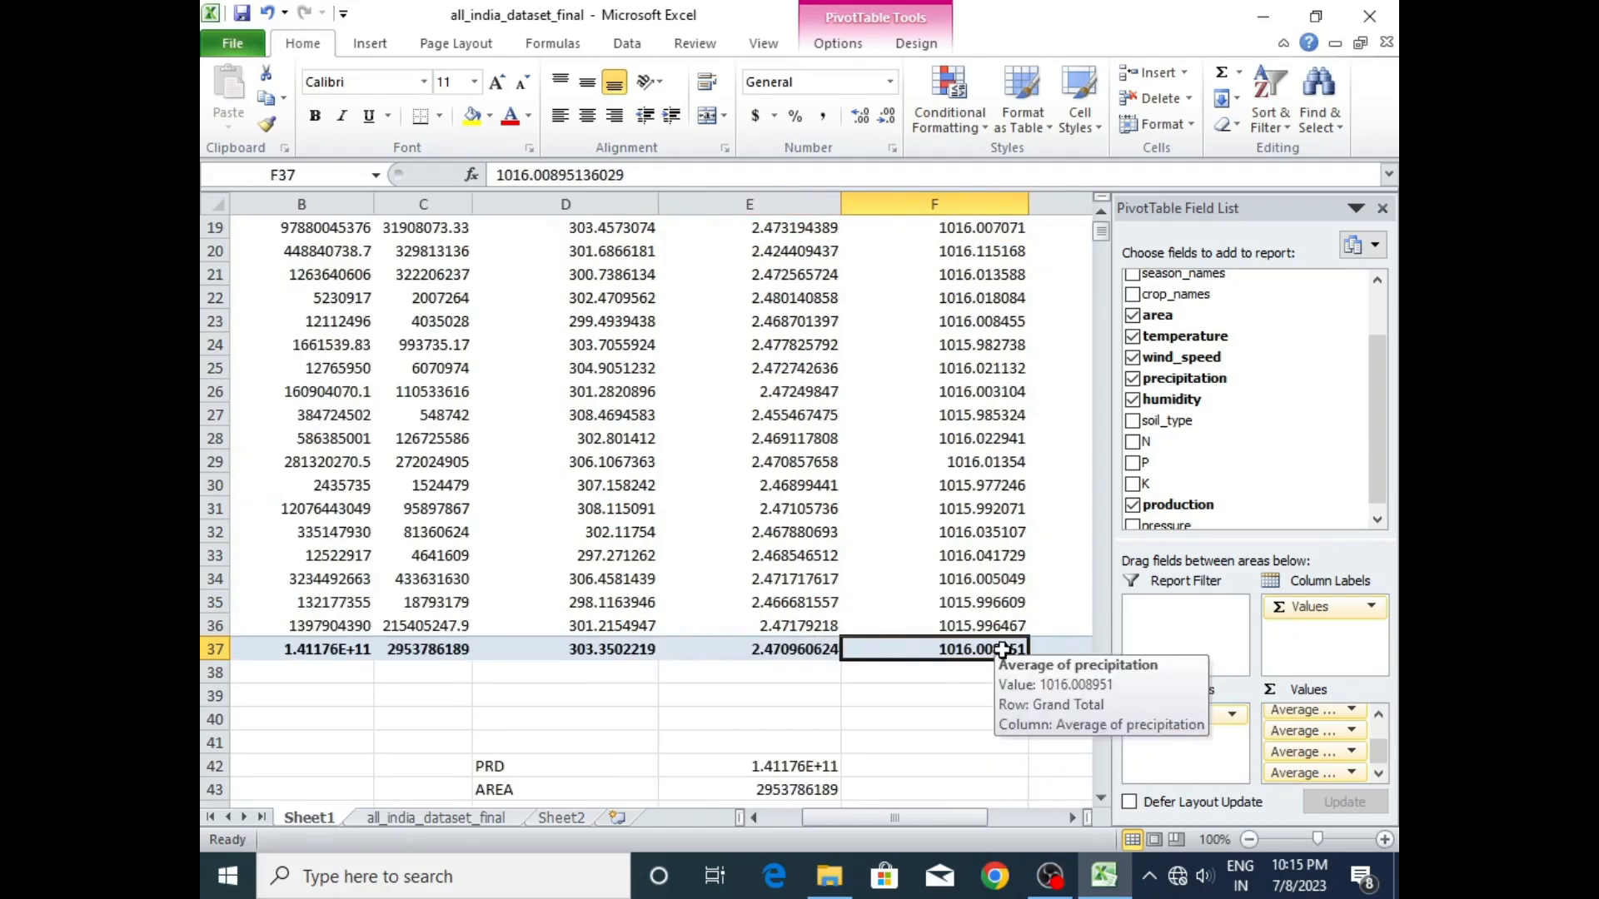
key(Right)
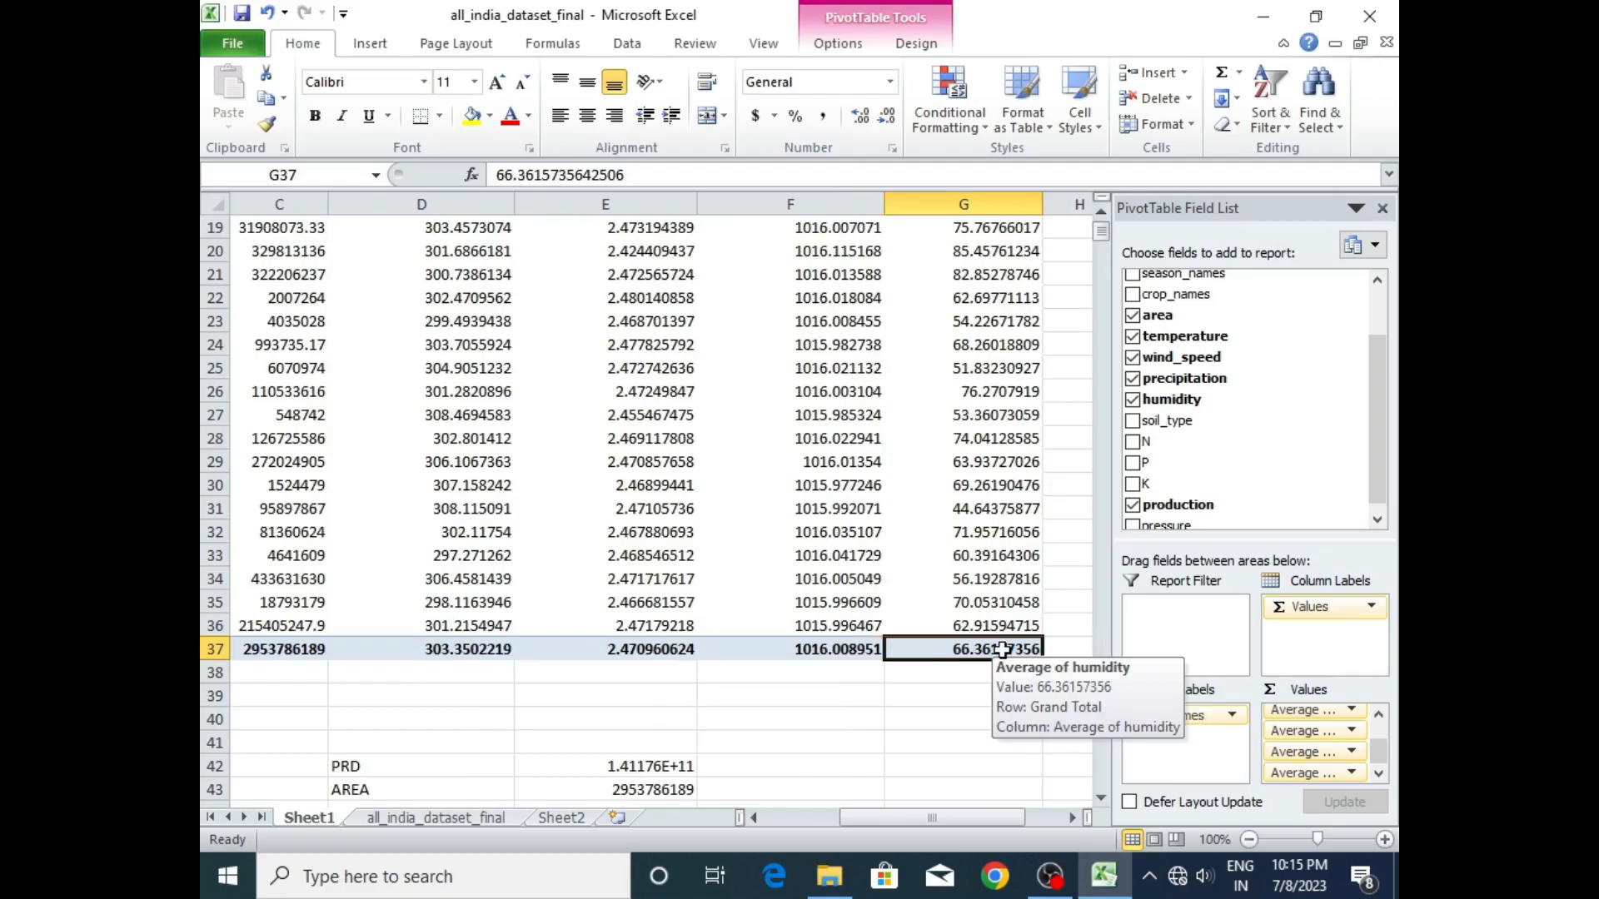
key(Left)
key(Left)
key(Left)
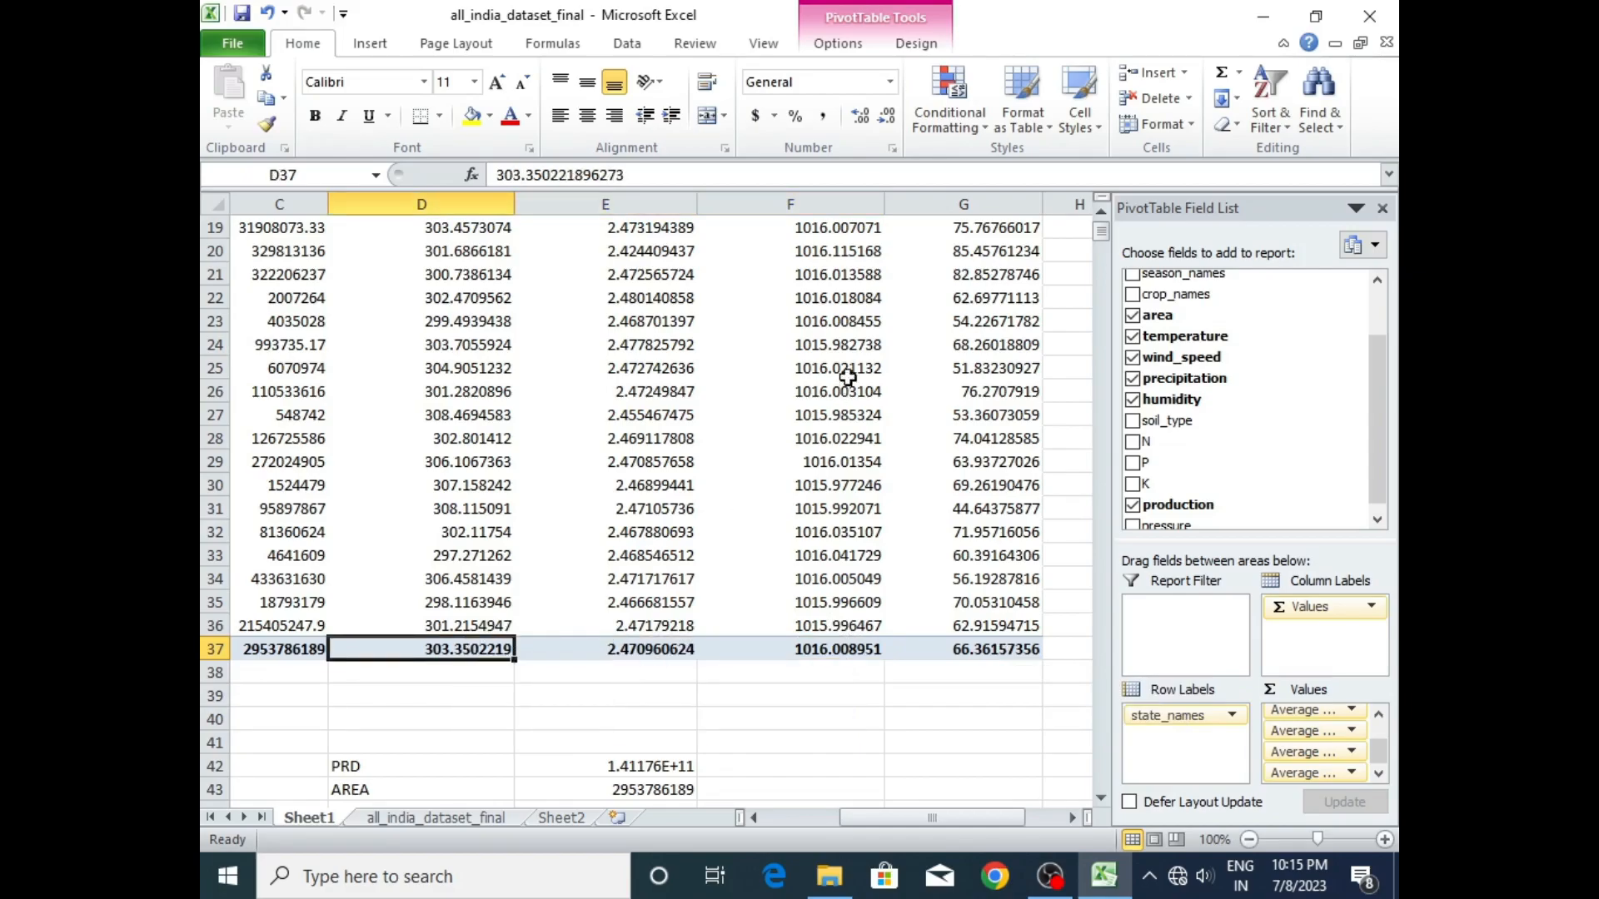
drag(1101, 234, 1104, 235)
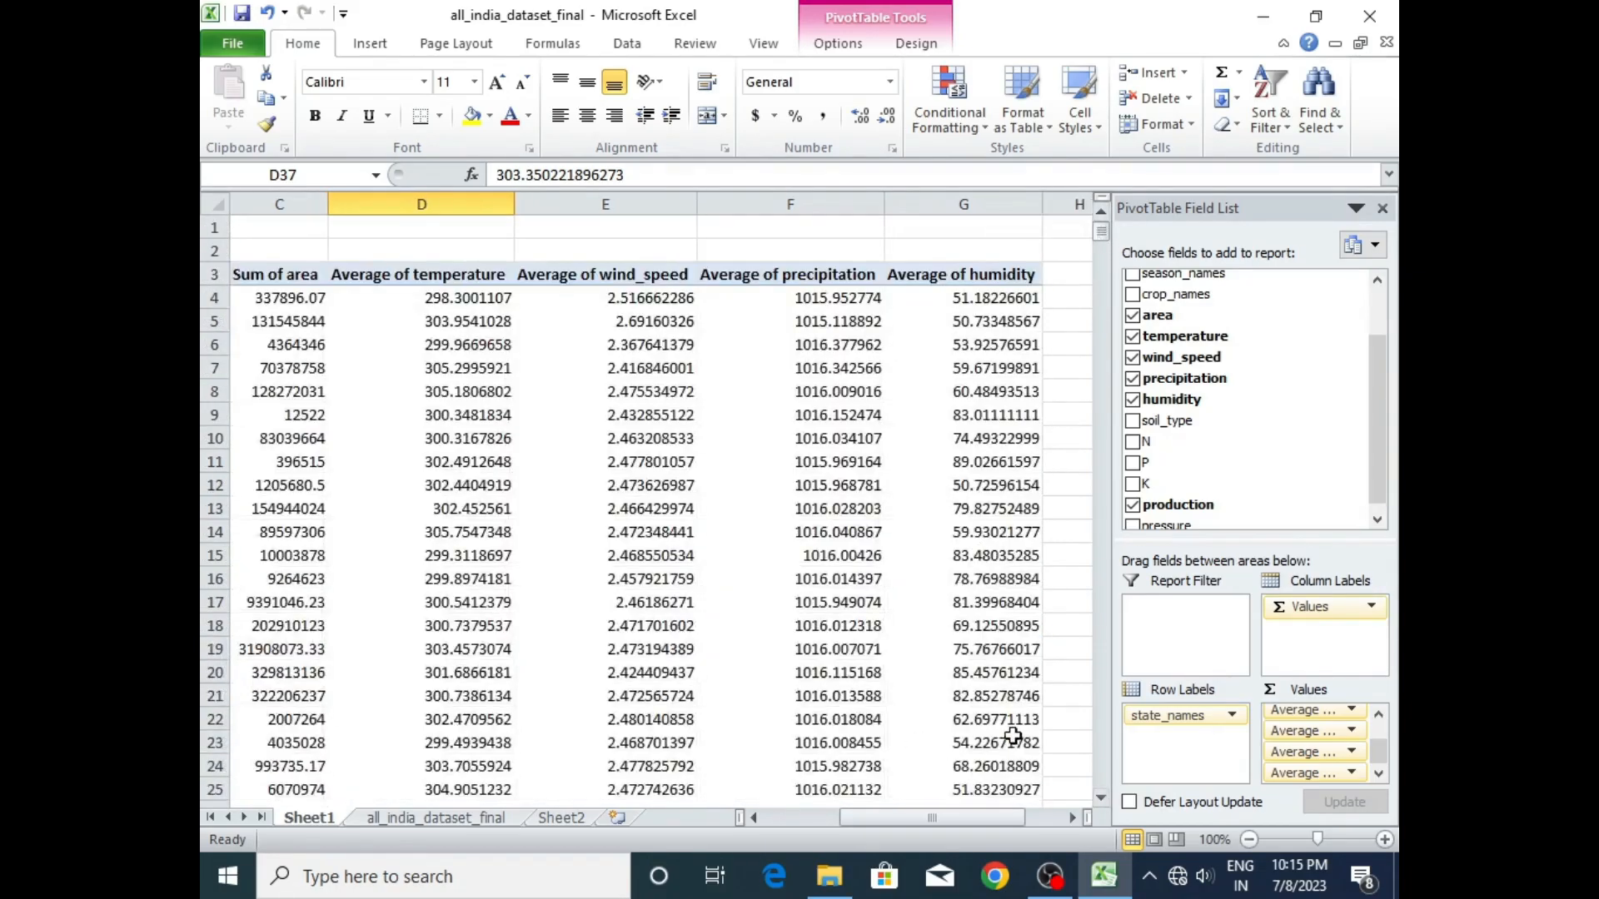
- Enter the label AVER TEMP in D44, directly below the AREA label of the summary block
click(1101, 798)
click(1101, 798)
click(1101, 798)
scroll(1098, 798, down, 6)
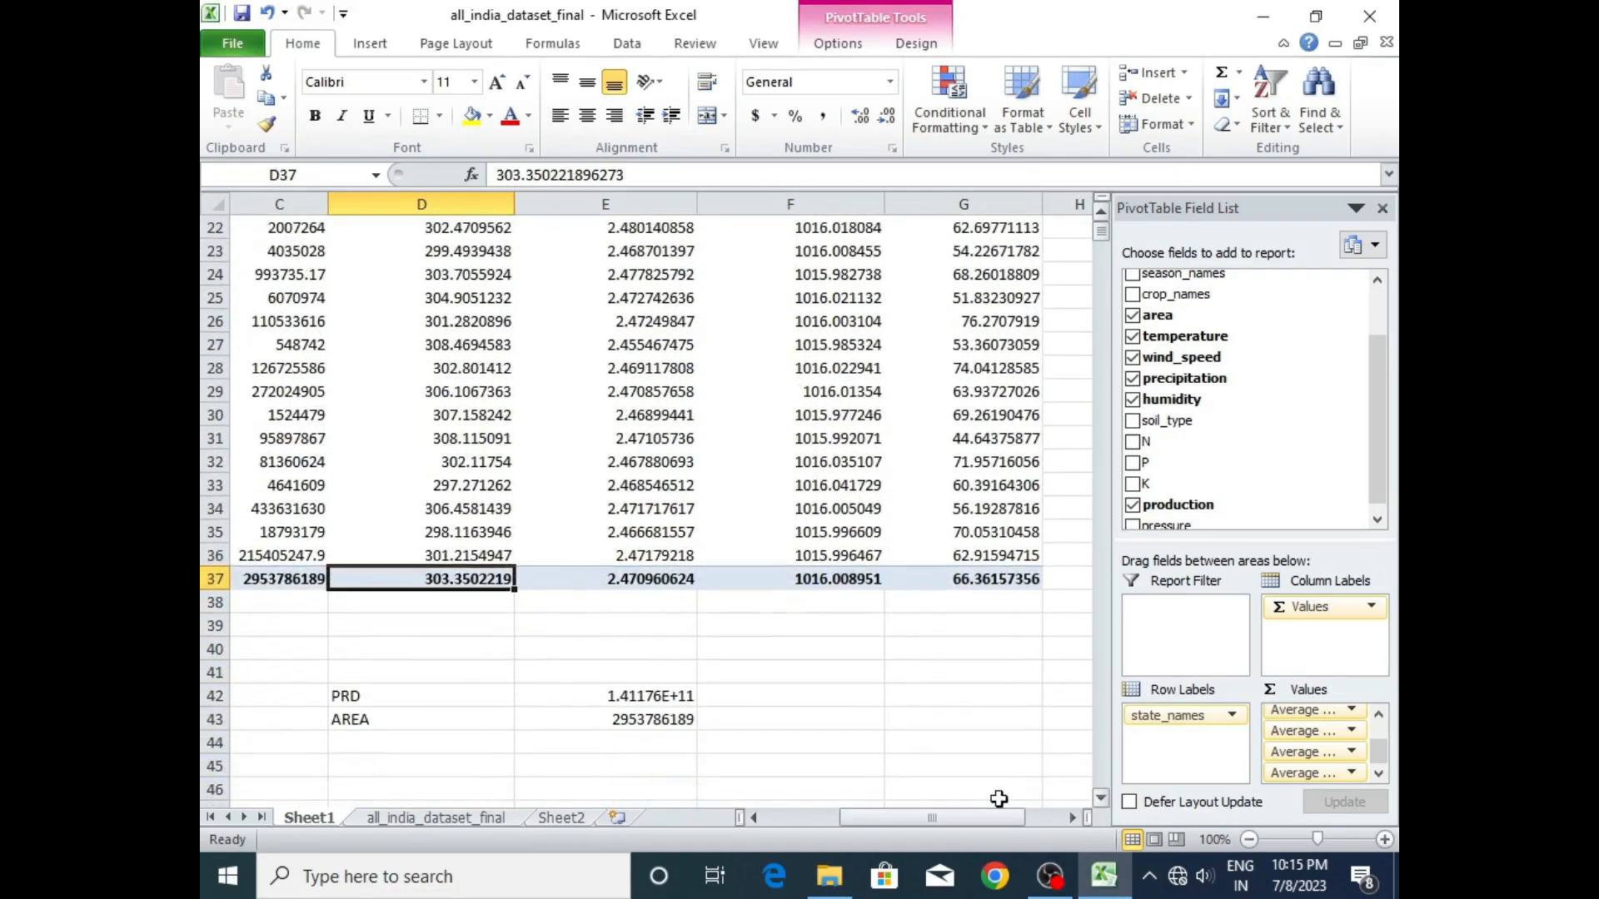
click(425, 744)
double_click(424, 743)
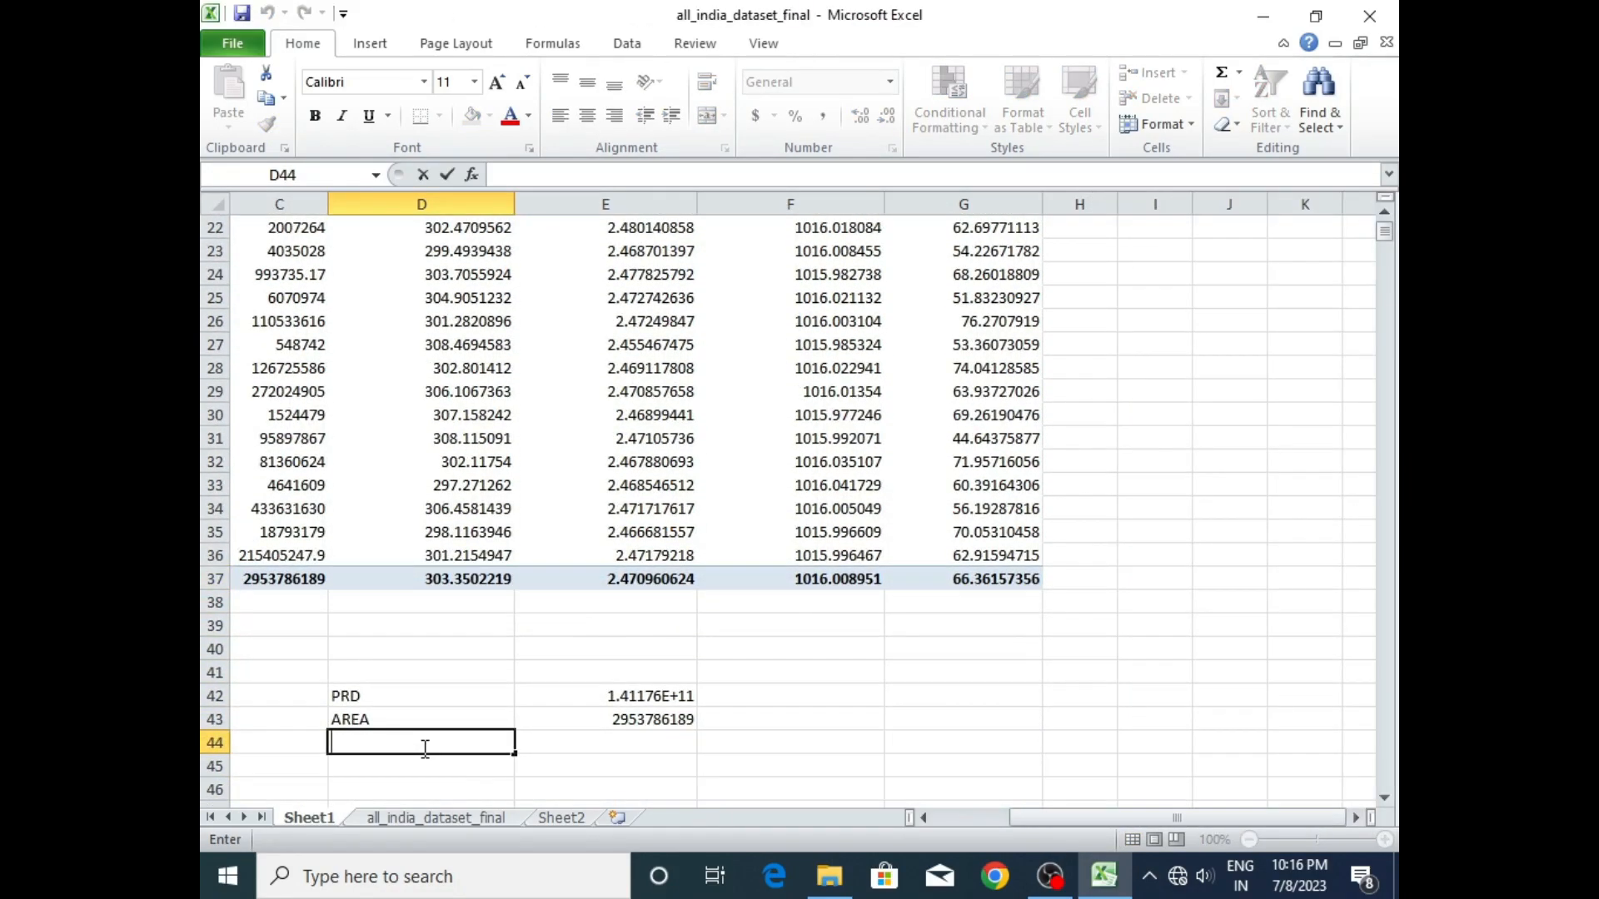
text(AVER TEMP)
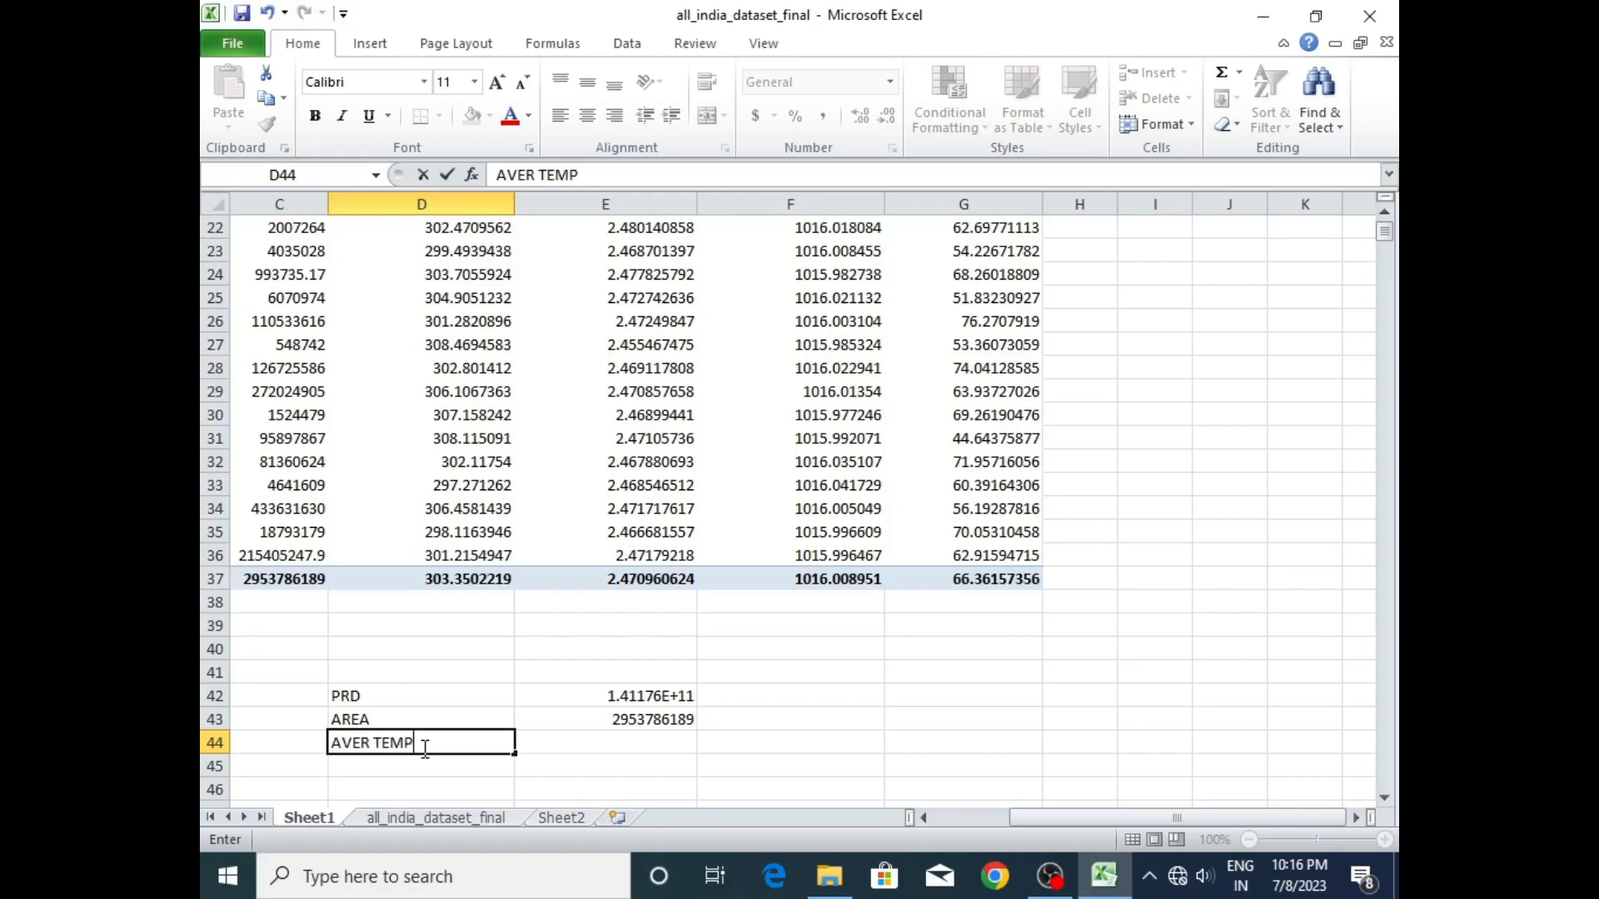
- Start an AVERAGE formula in E44 for the AVER TEMP value
click(613, 750)
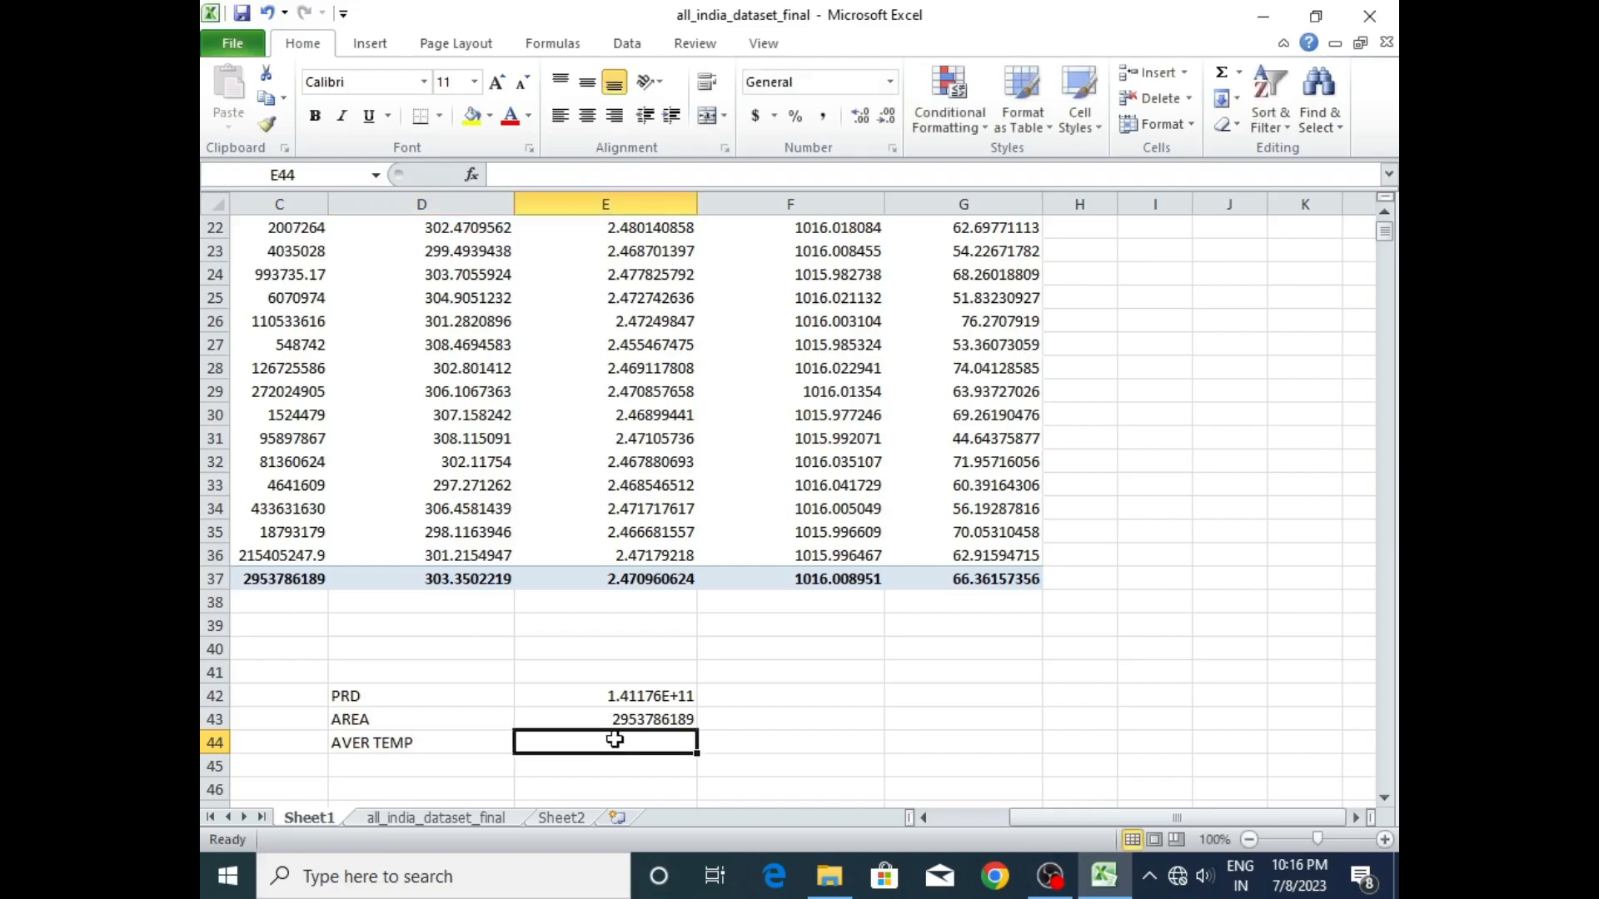
double_click(617, 741)
text(=AVERAGE)
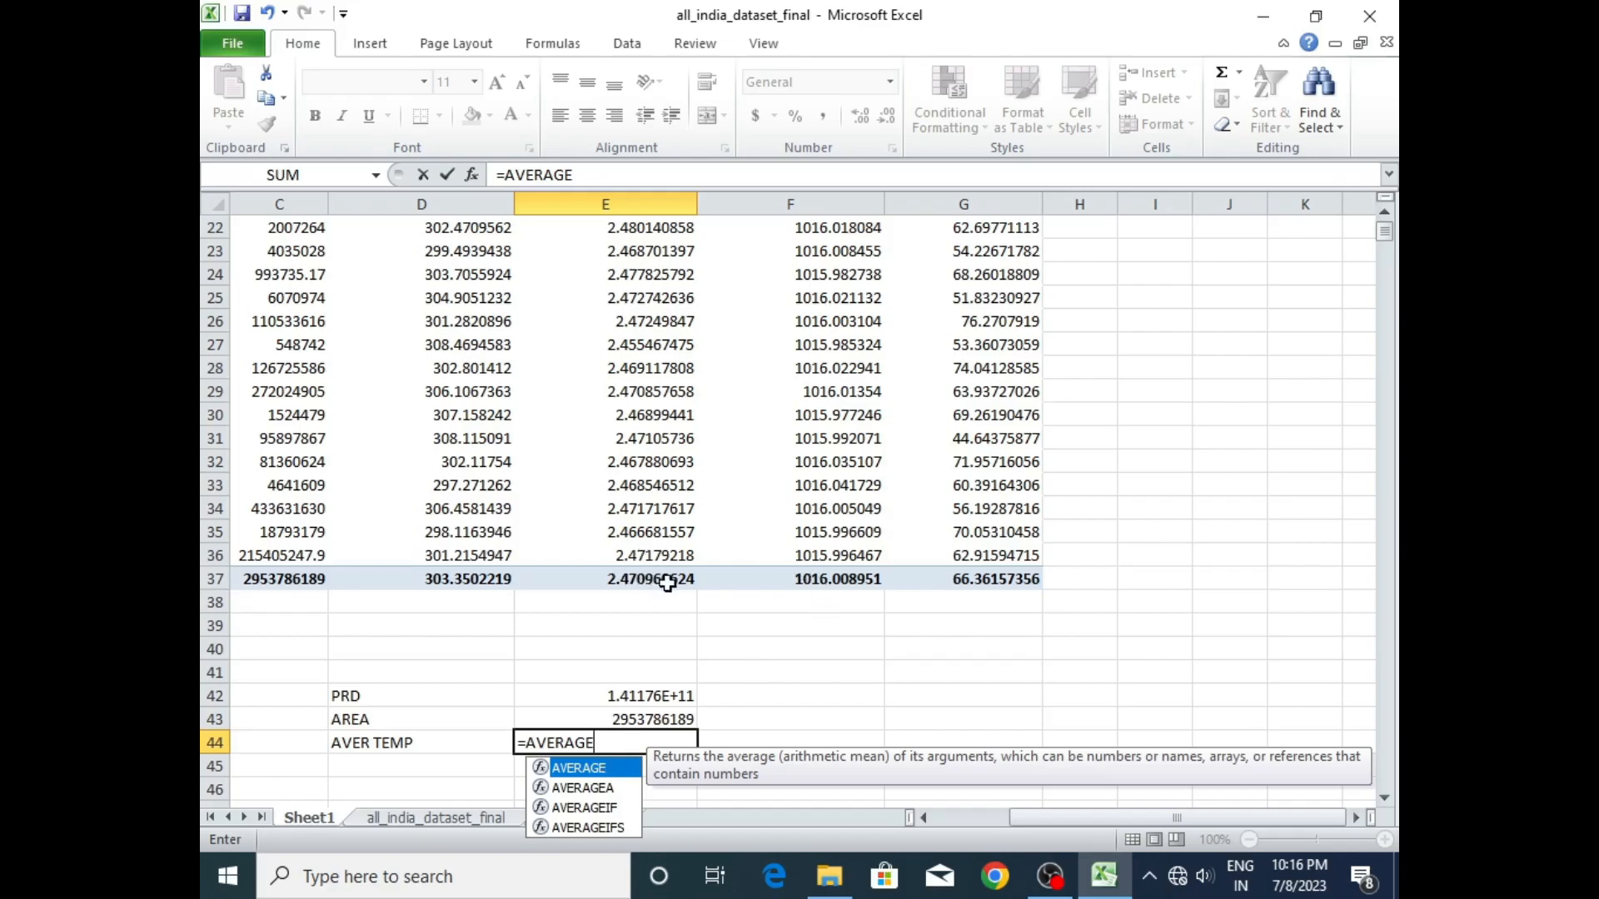
- Complete the AVER TEMP formula in E44 as the AVERAGE of the temperature values D4:D36
double_click(599, 772)
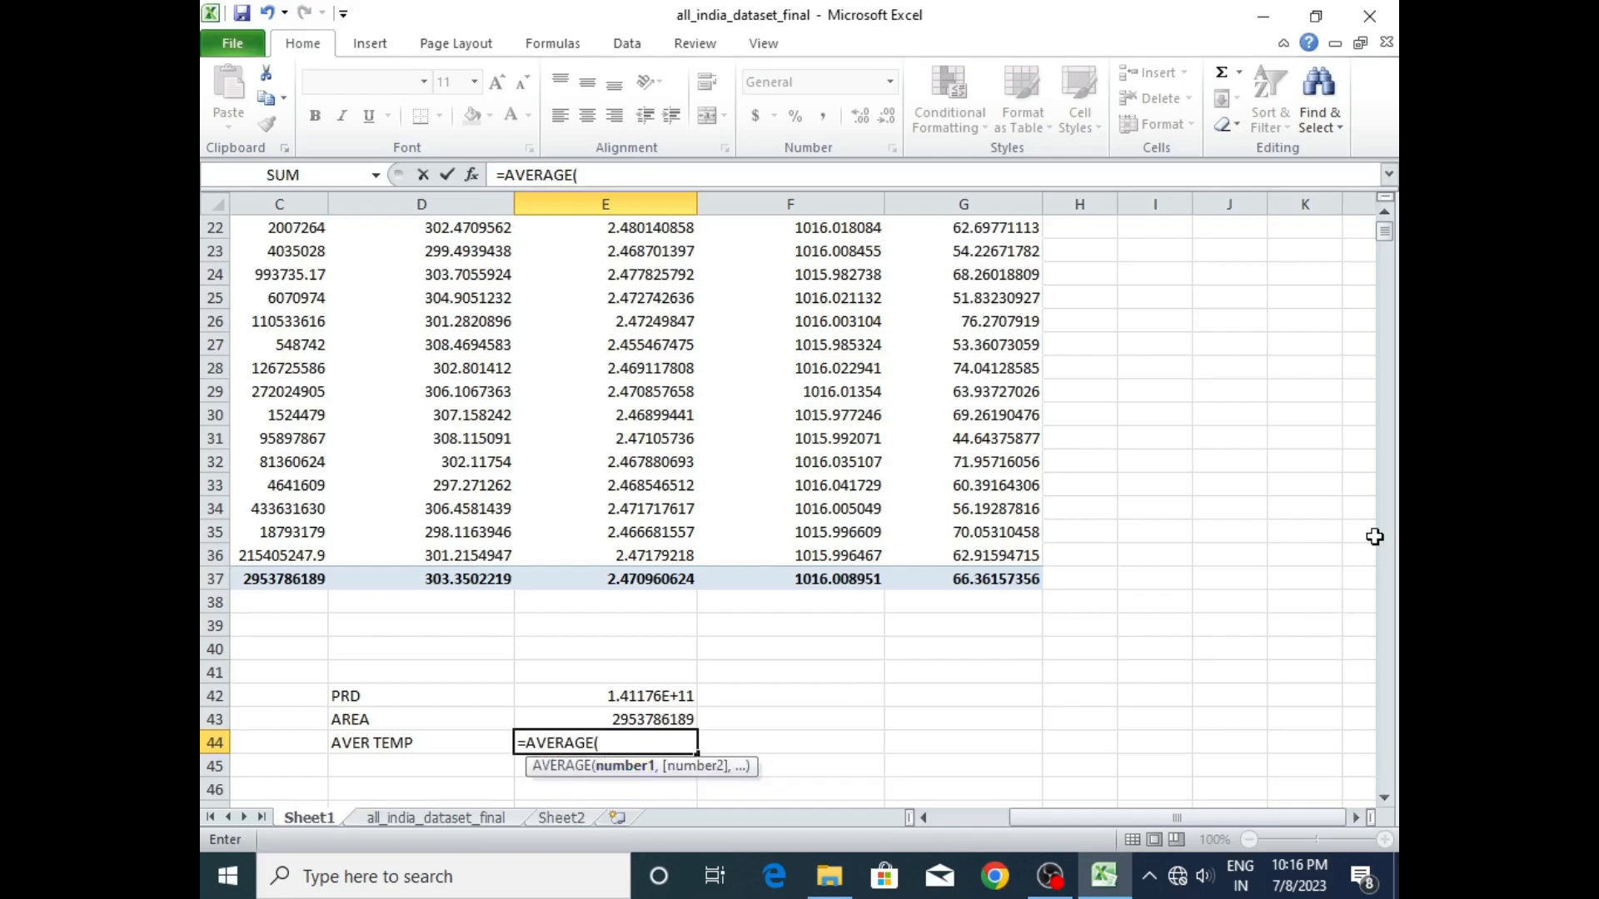
scroll(1385, 240, up, 7)
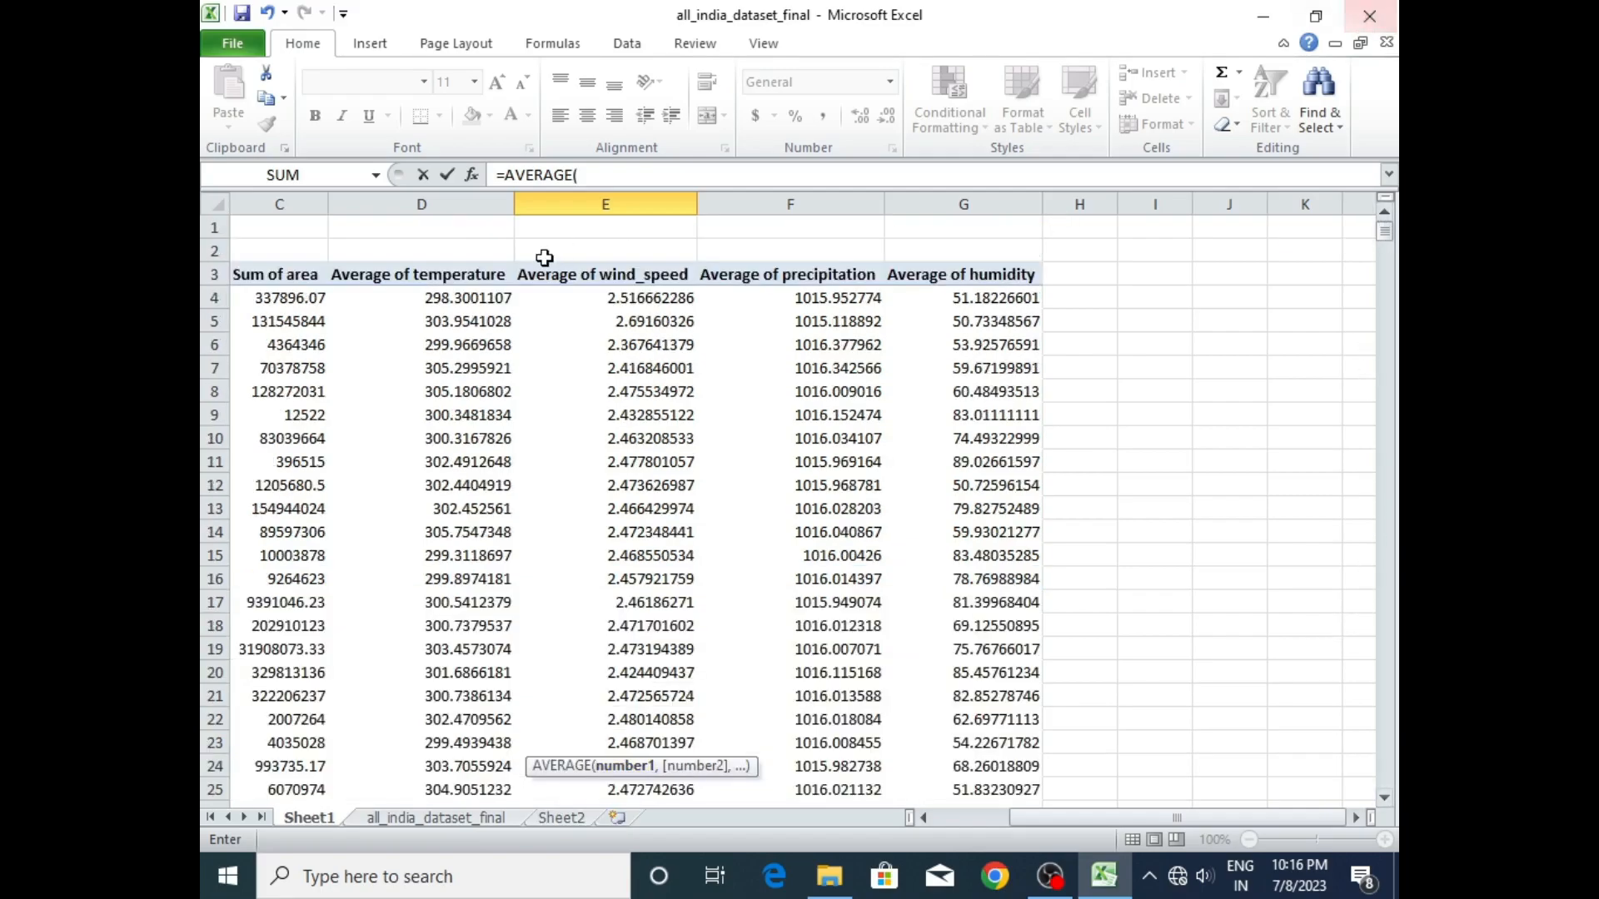
drag(450, 296, 461, 744)
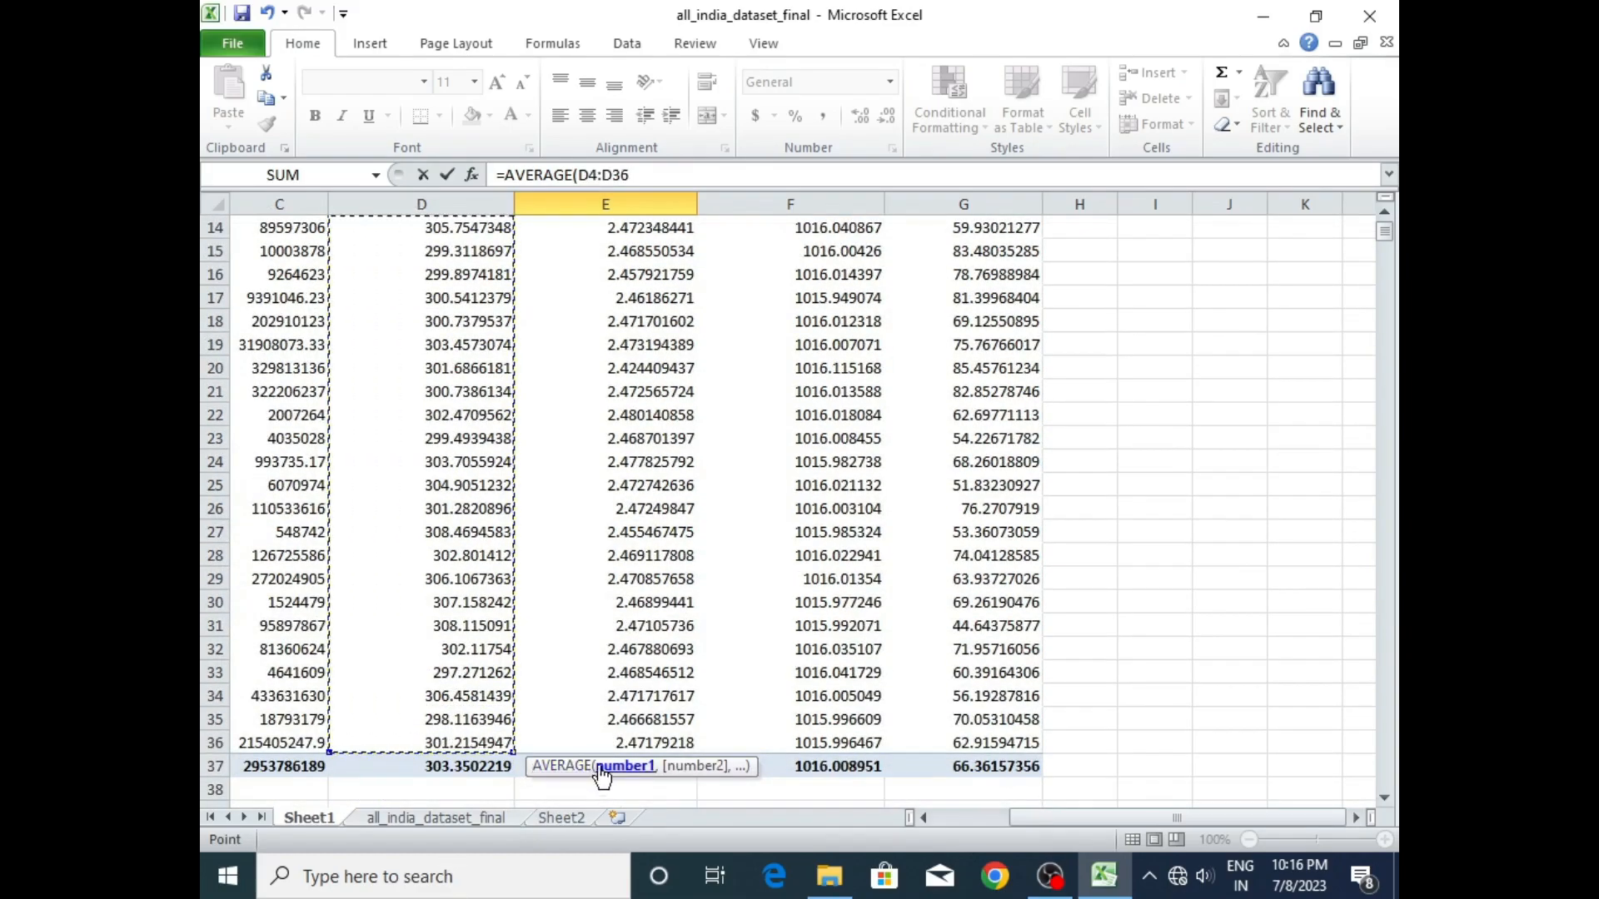
key(Return)
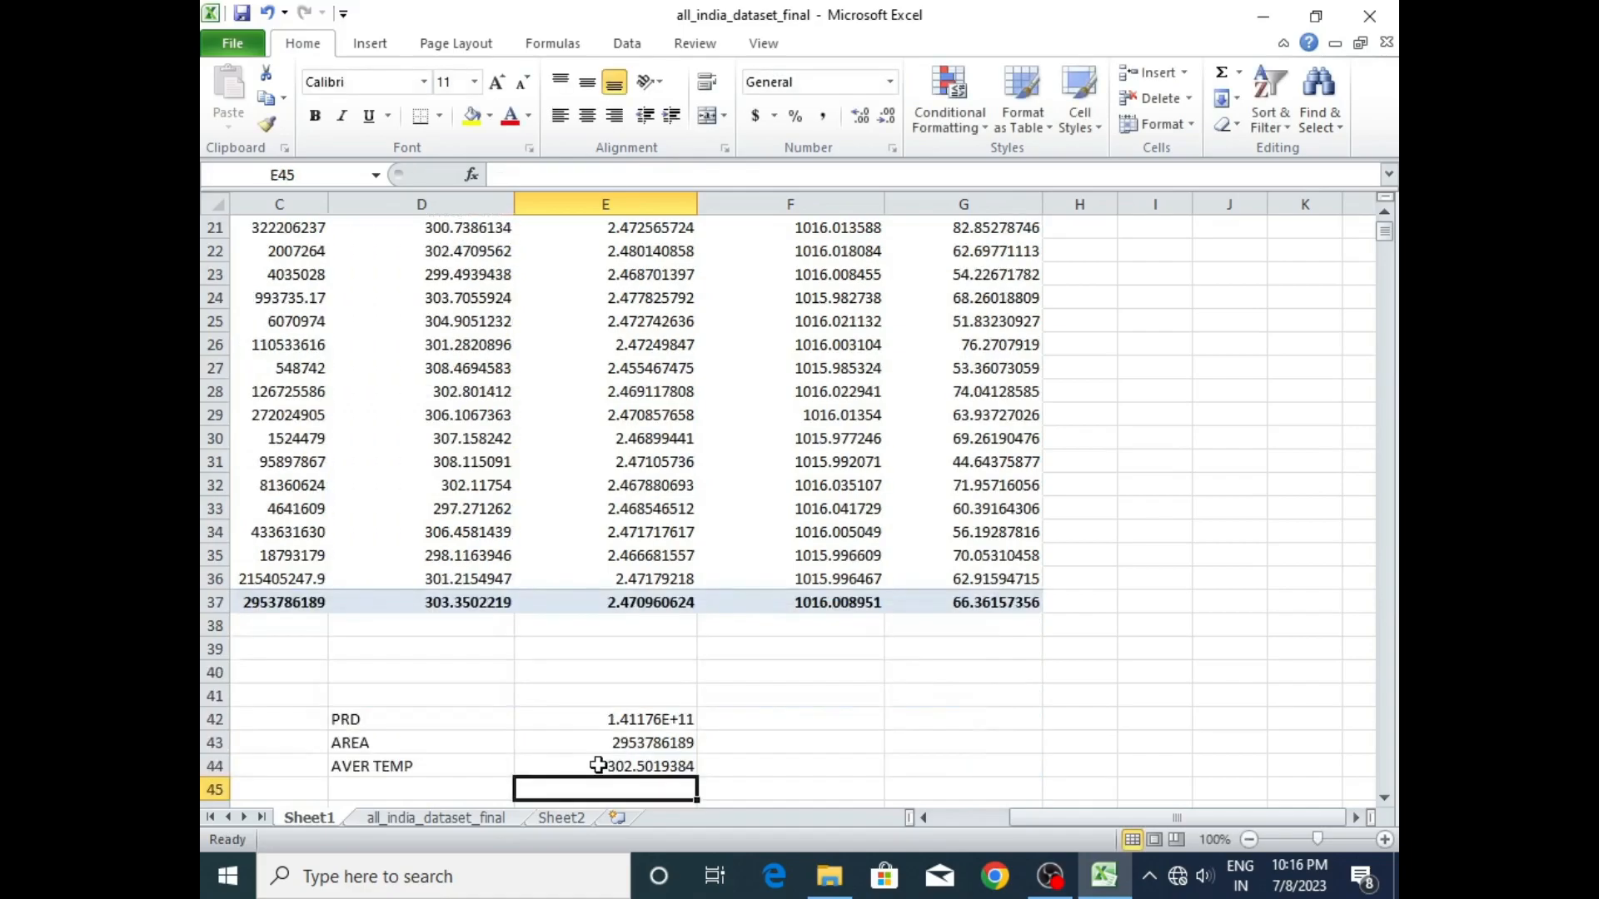
- Enter the labels AVER WIND, AVER PRECIPITATION and AVER HUMIDITY in D45 to D47, below AVER TEMP
double_click(436, 785)
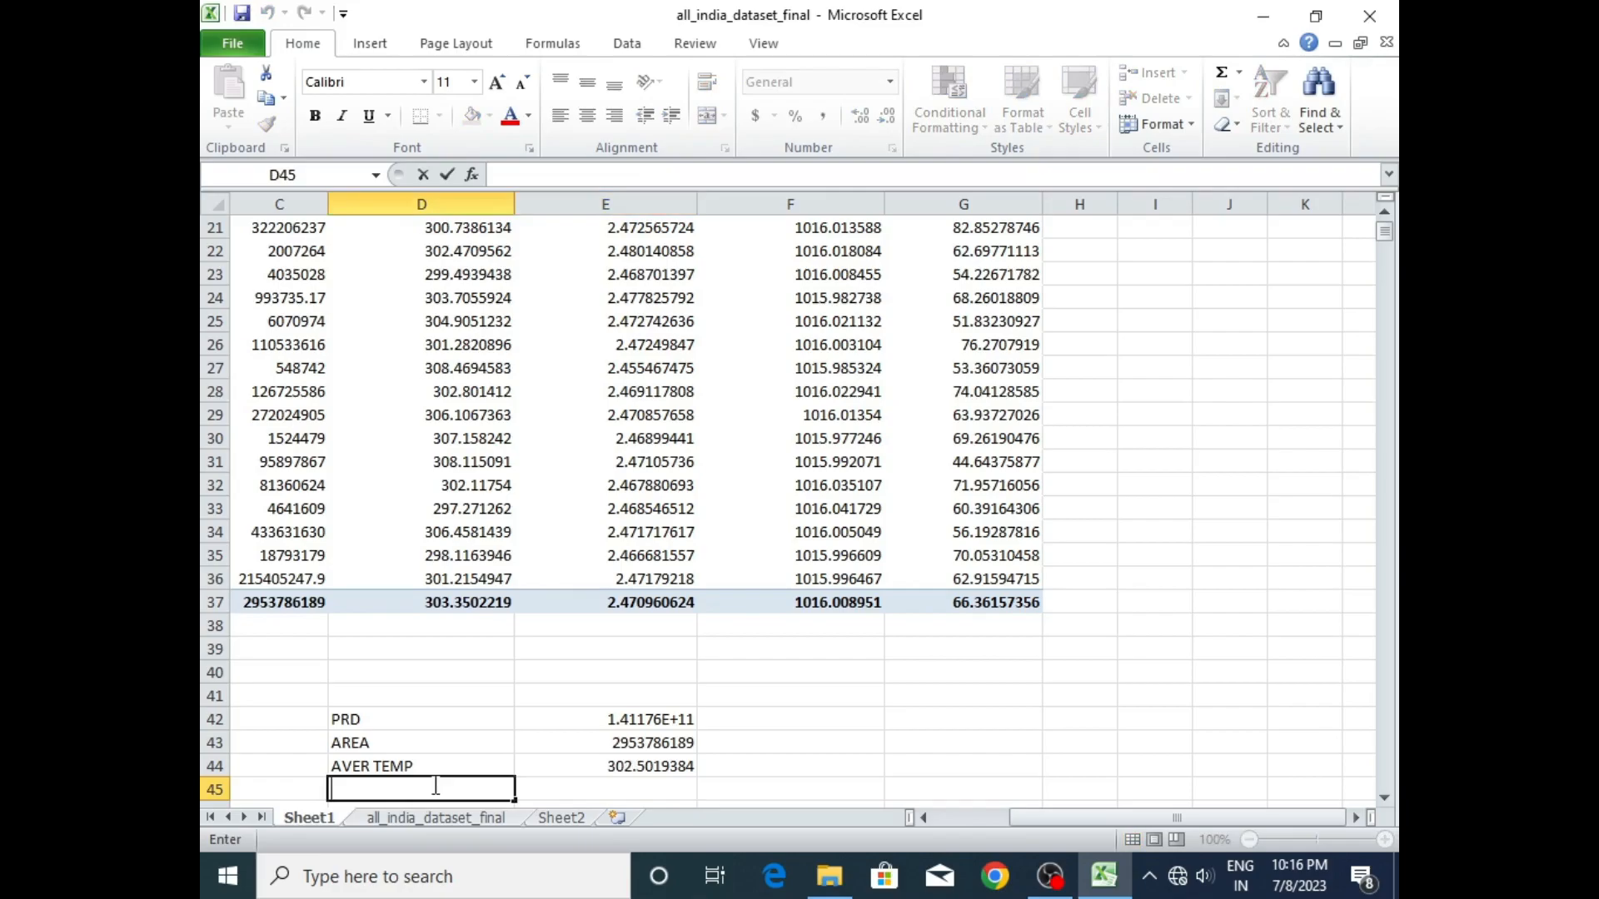
text(AVER WIND)
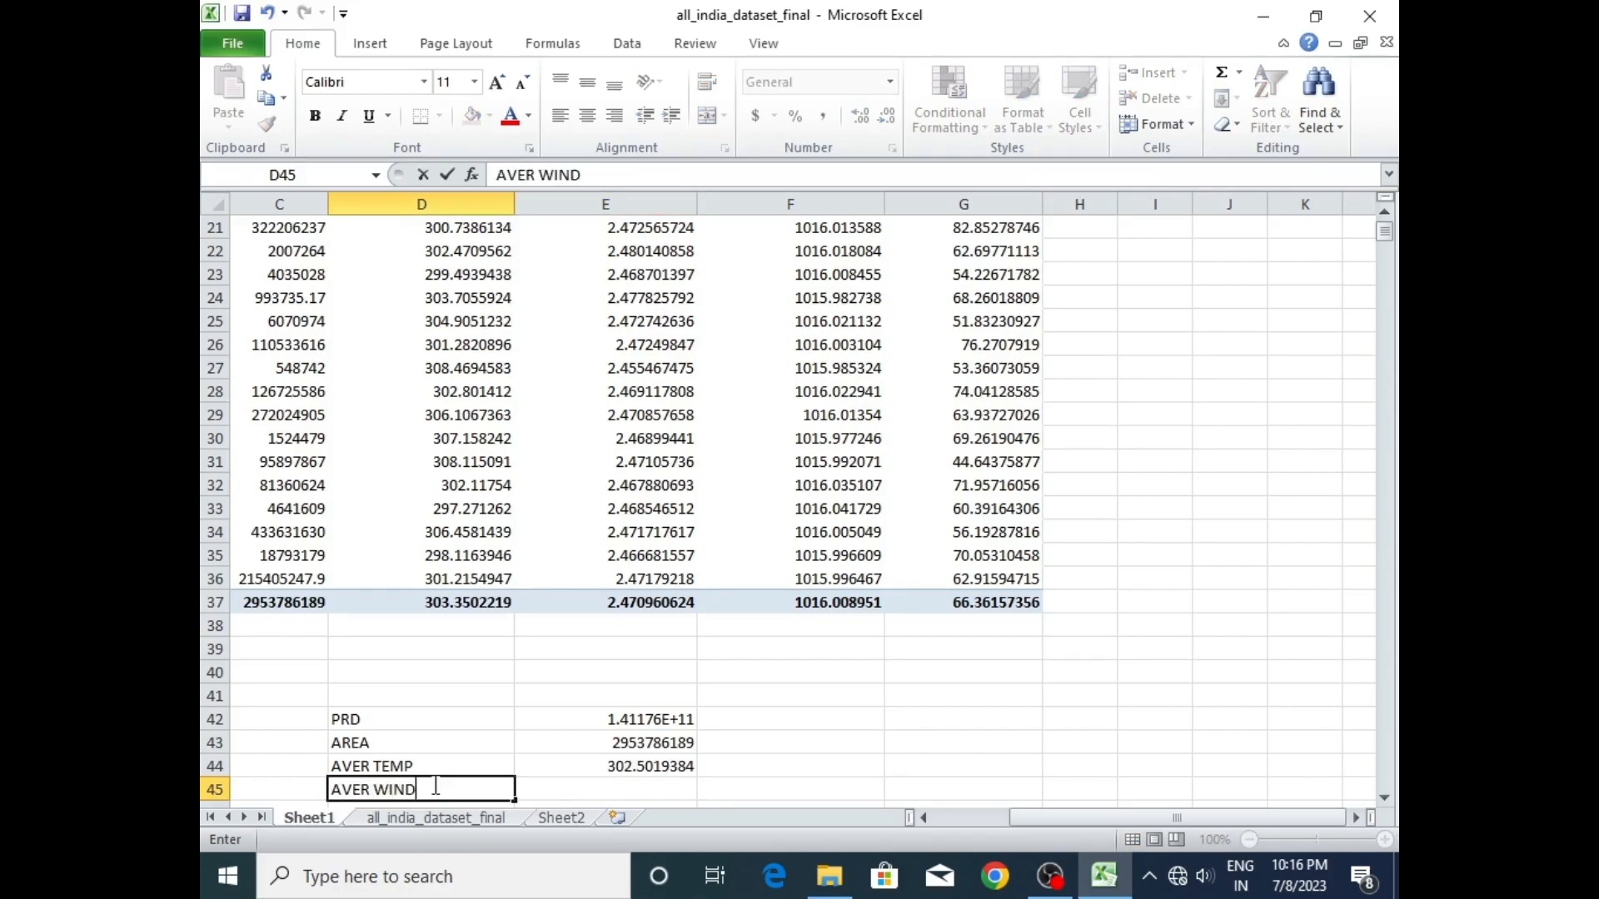
key(Return)
text(AVER)
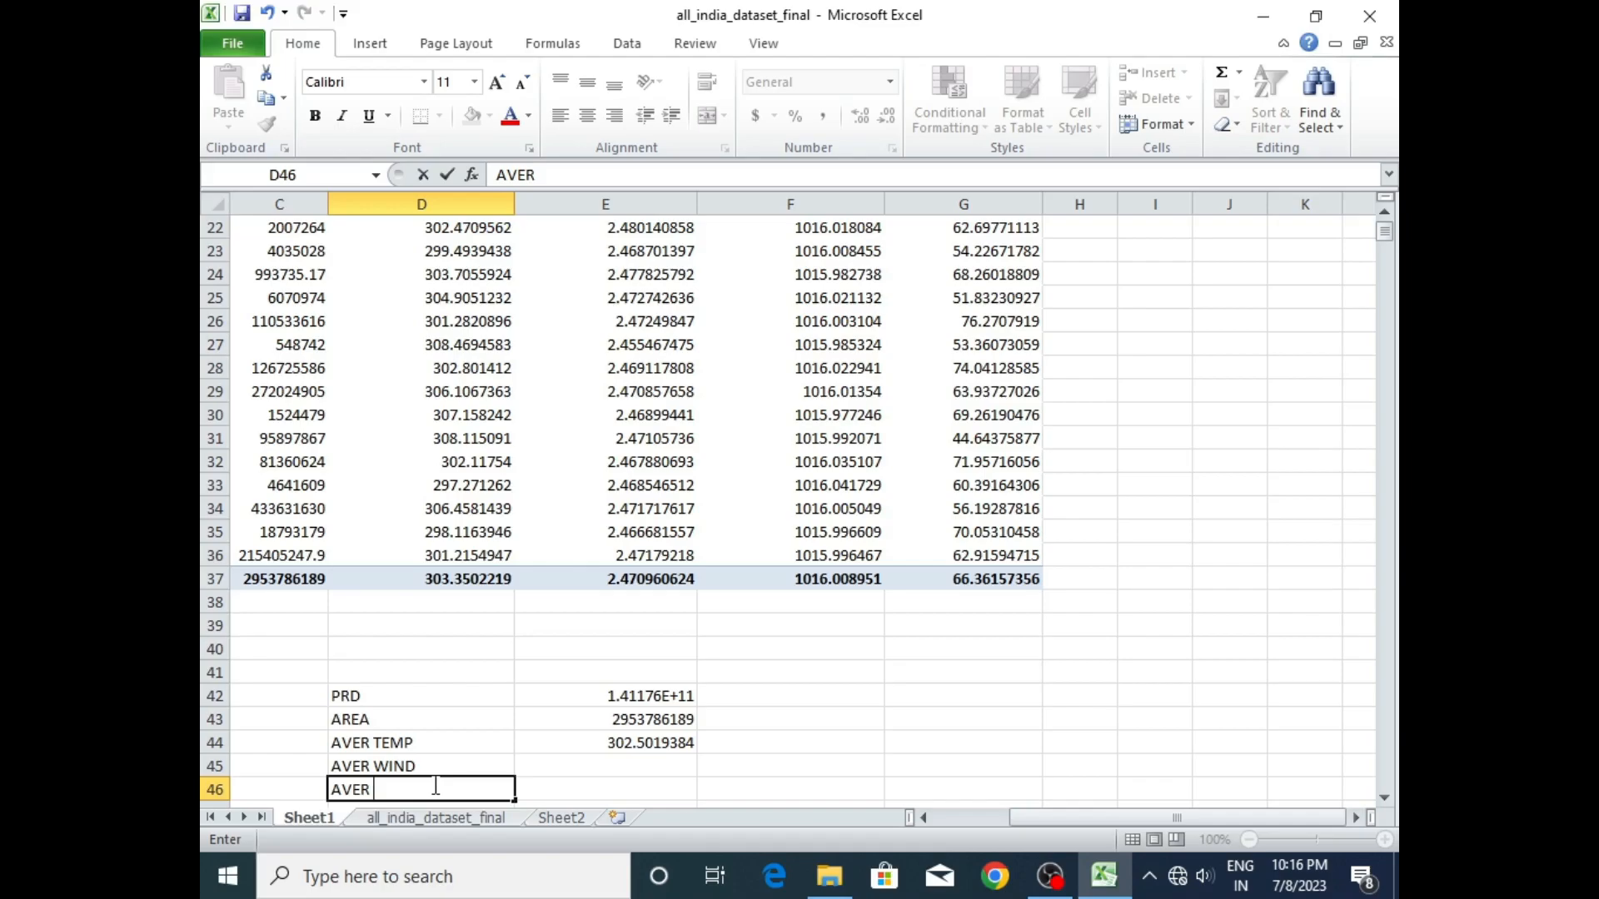
text(PRECIPITATION)
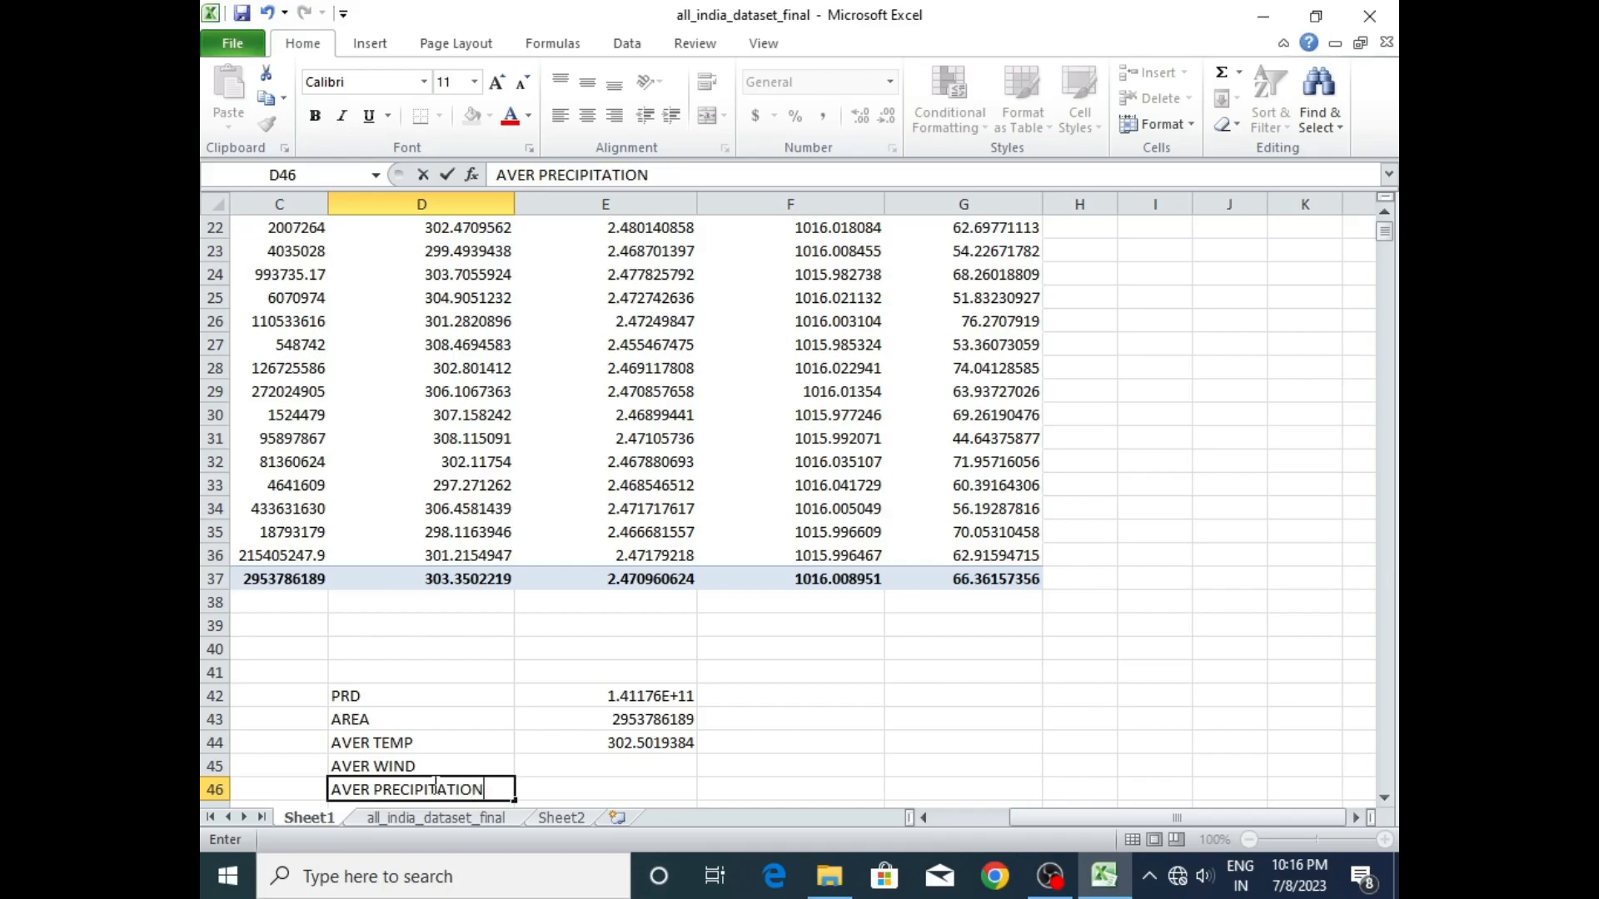
key(Return)
text(A)
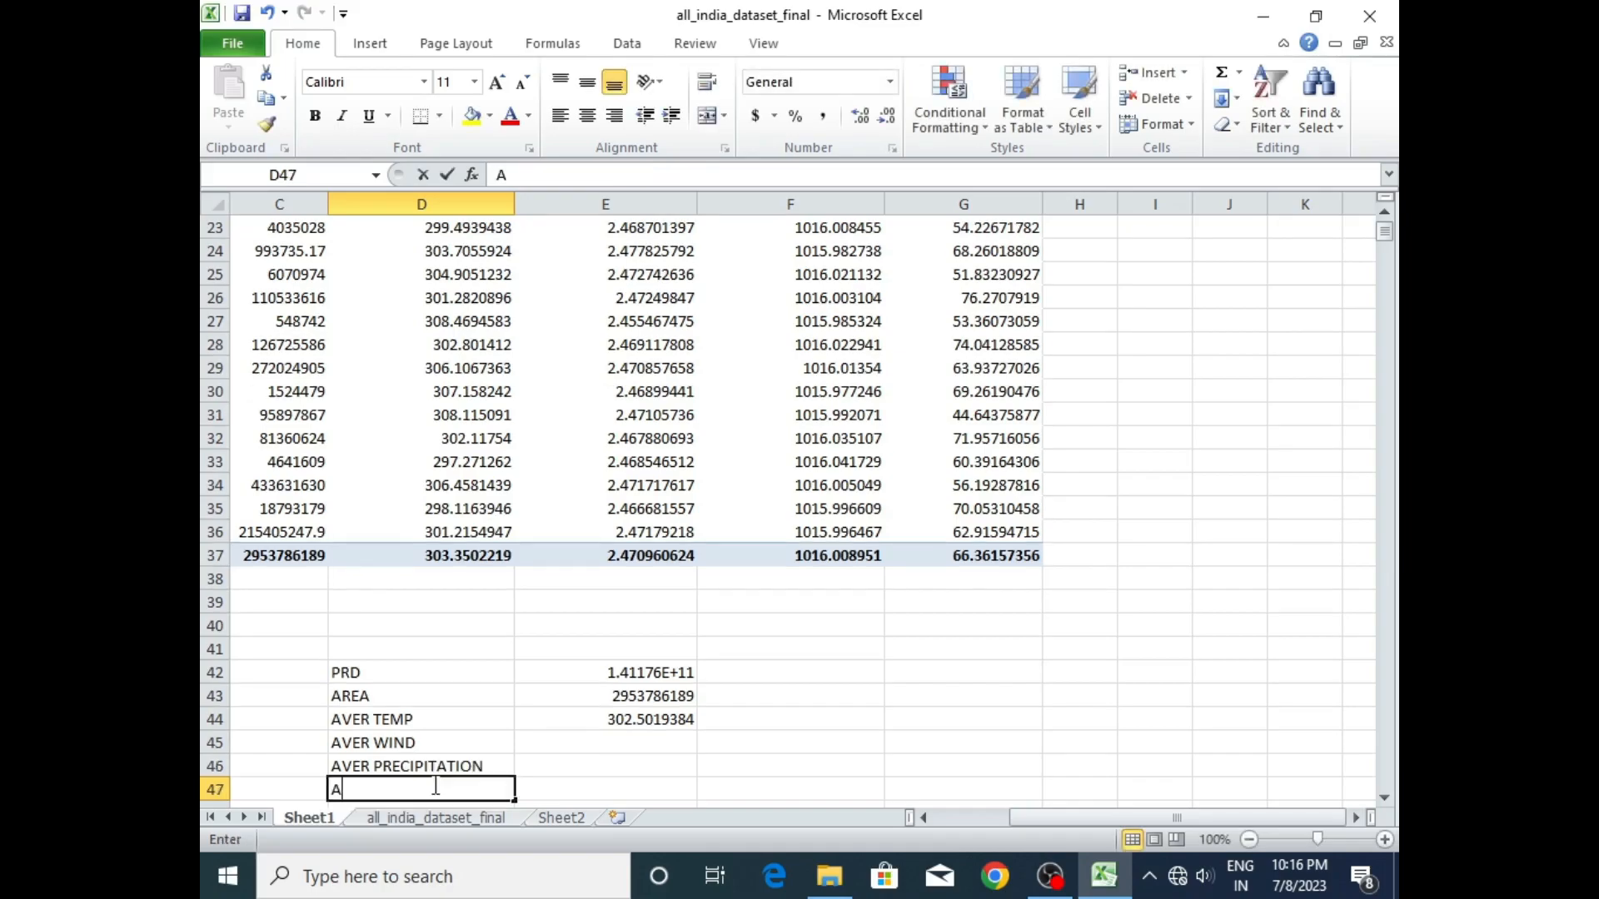
text(VER HUM)
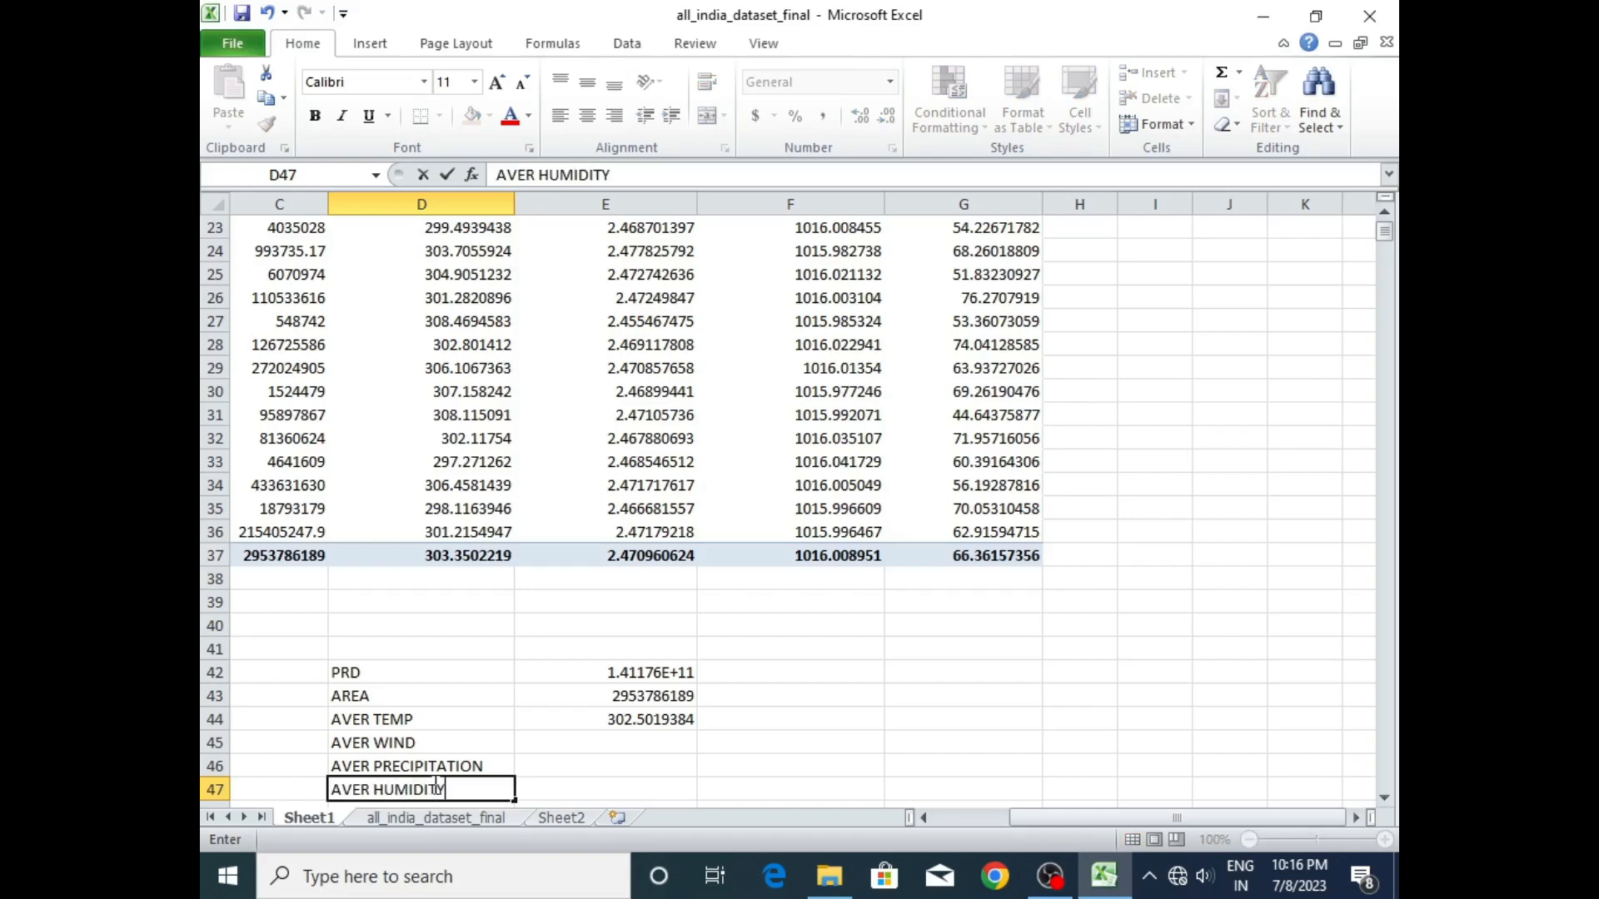
text(IDITY)
key(Return)
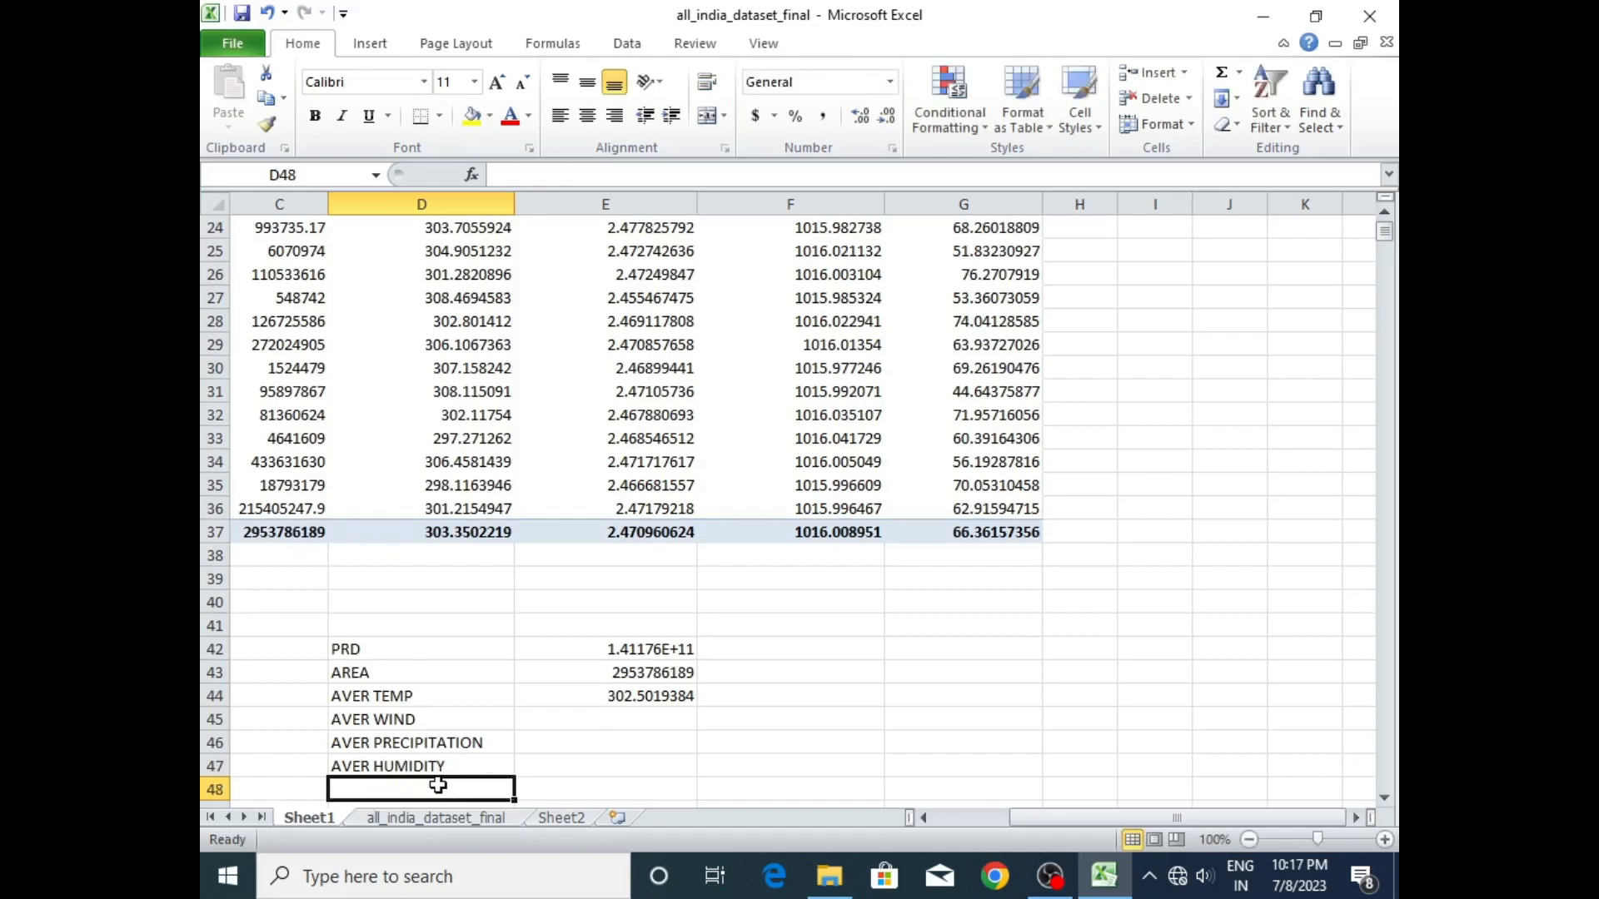
- Try to fill the AVER WIND value in E45 with a direct reference to the wind speed range E4:E36
double_click(597, 721)
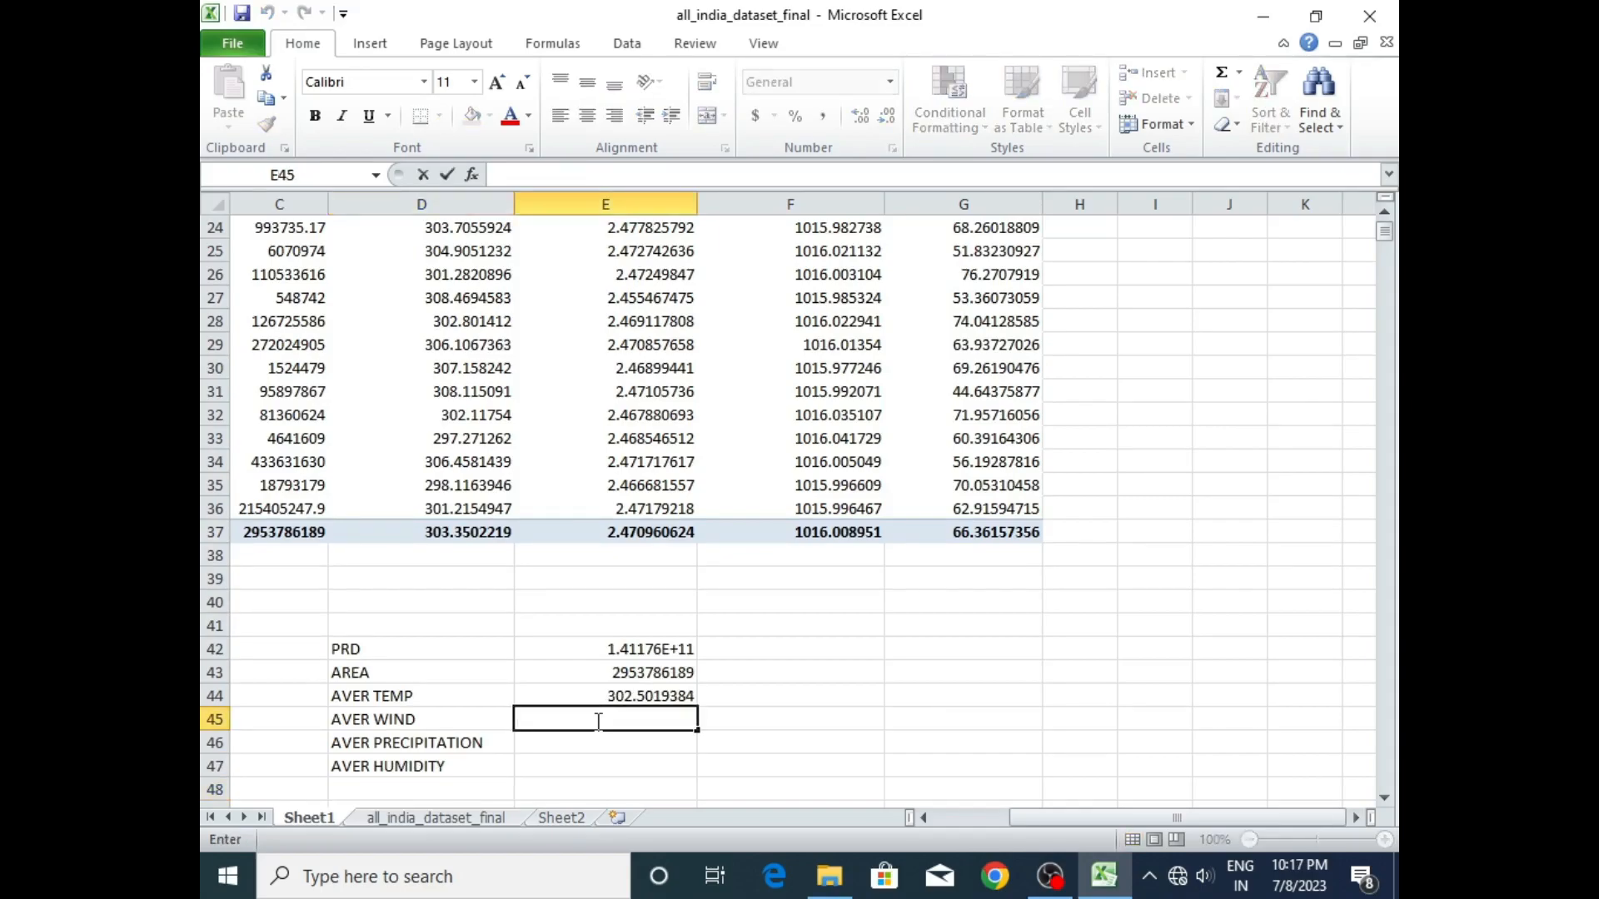
text(=)
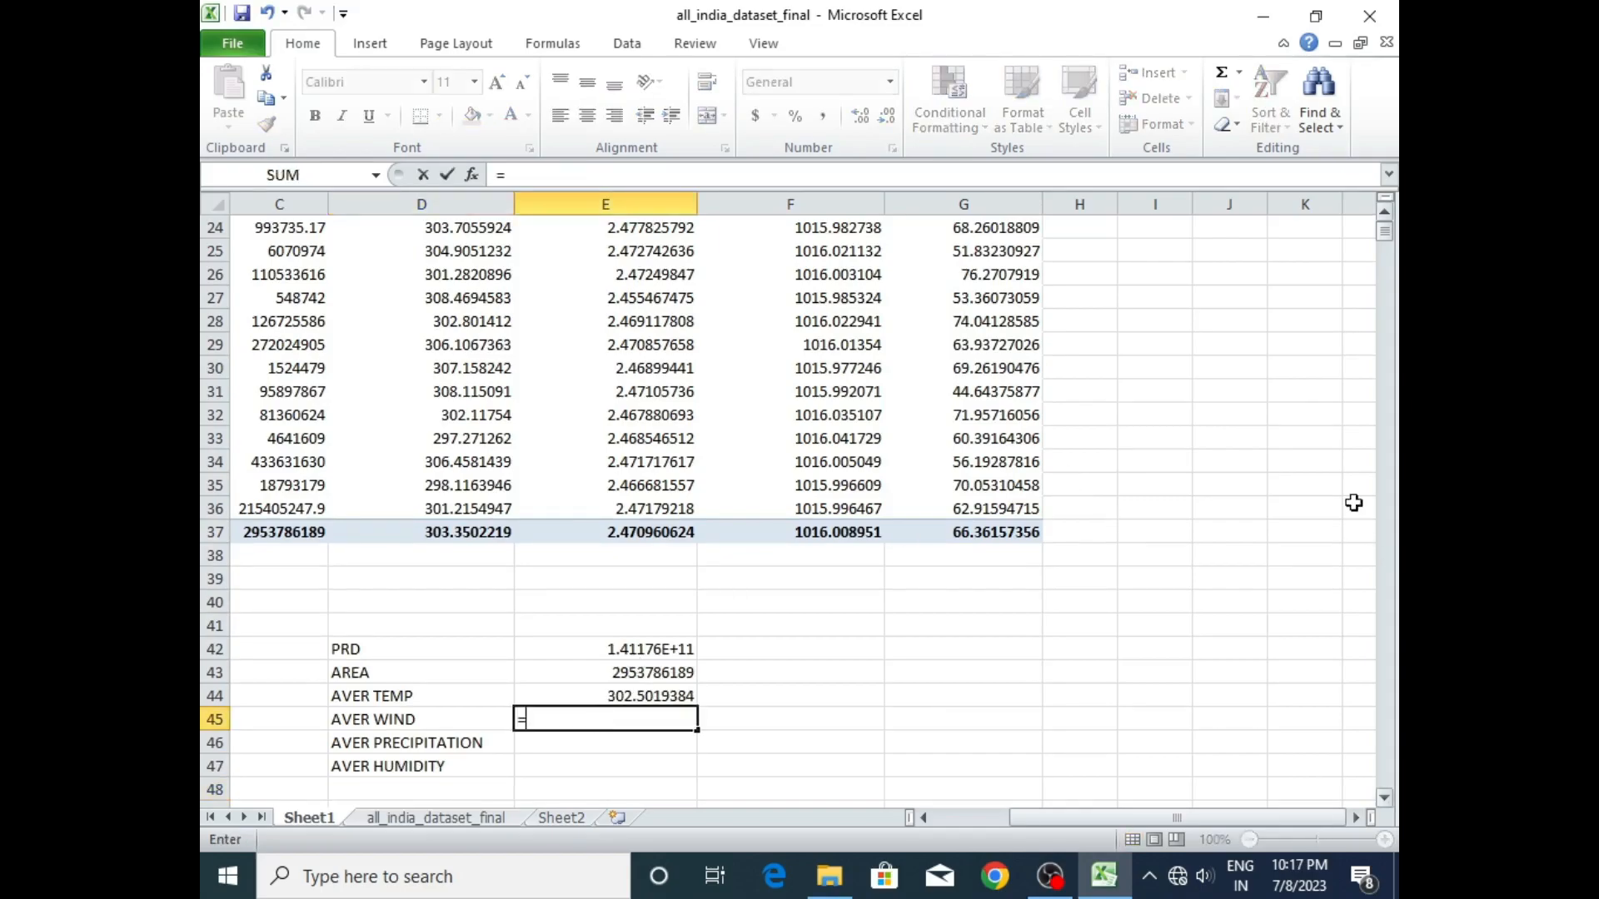
scroll(1385, 243, up, 8)
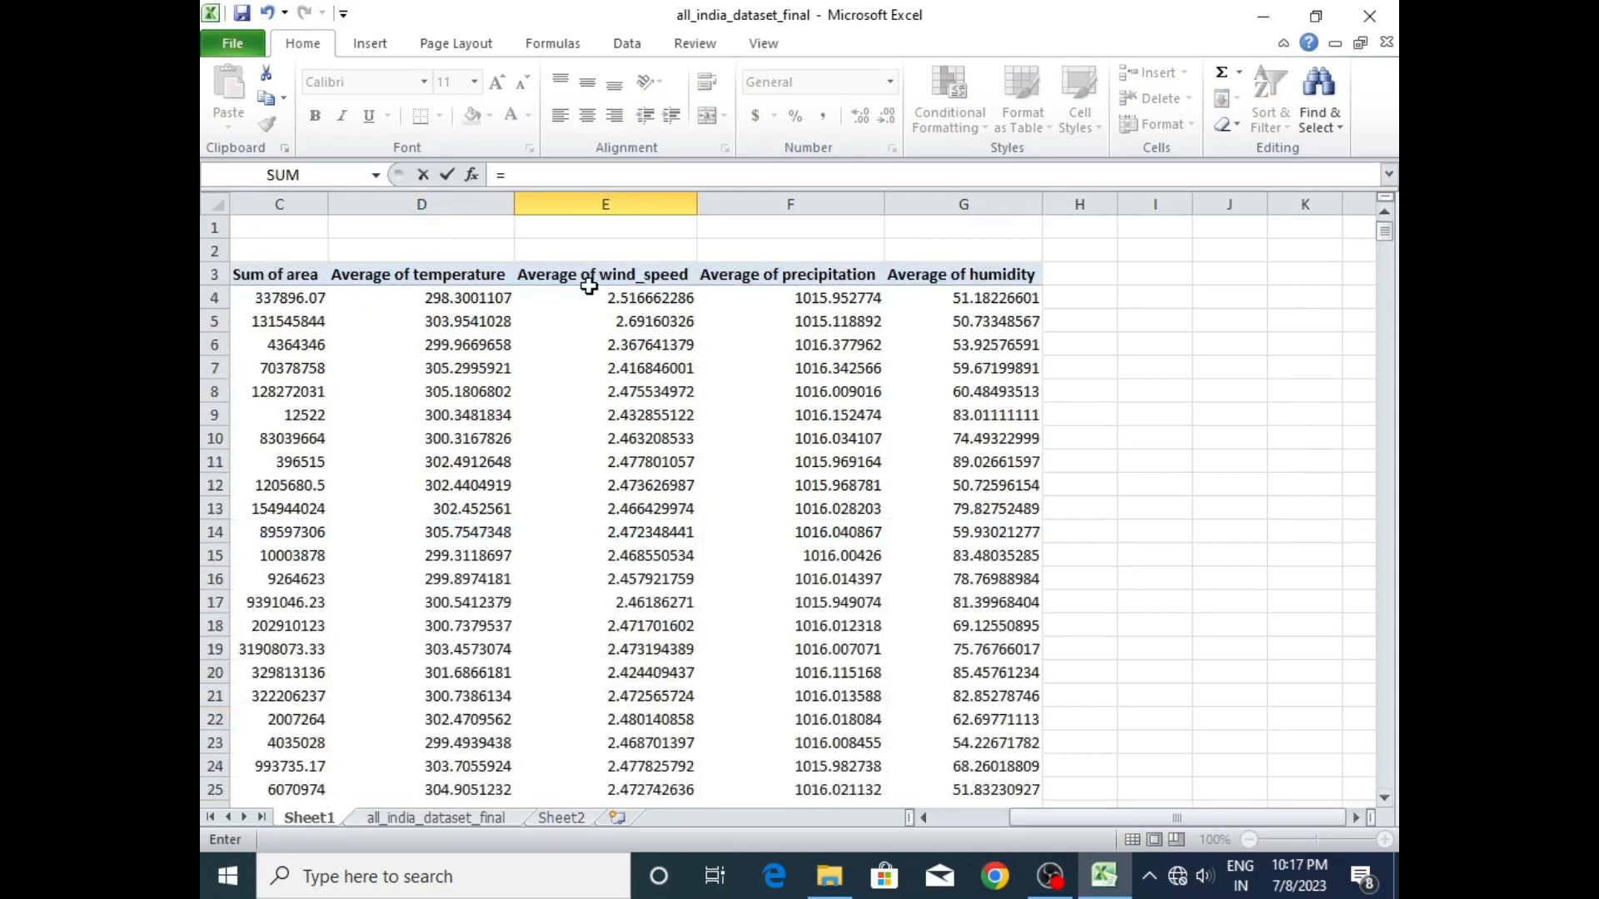
drag(592, 293, 647, 743)
key(Return)
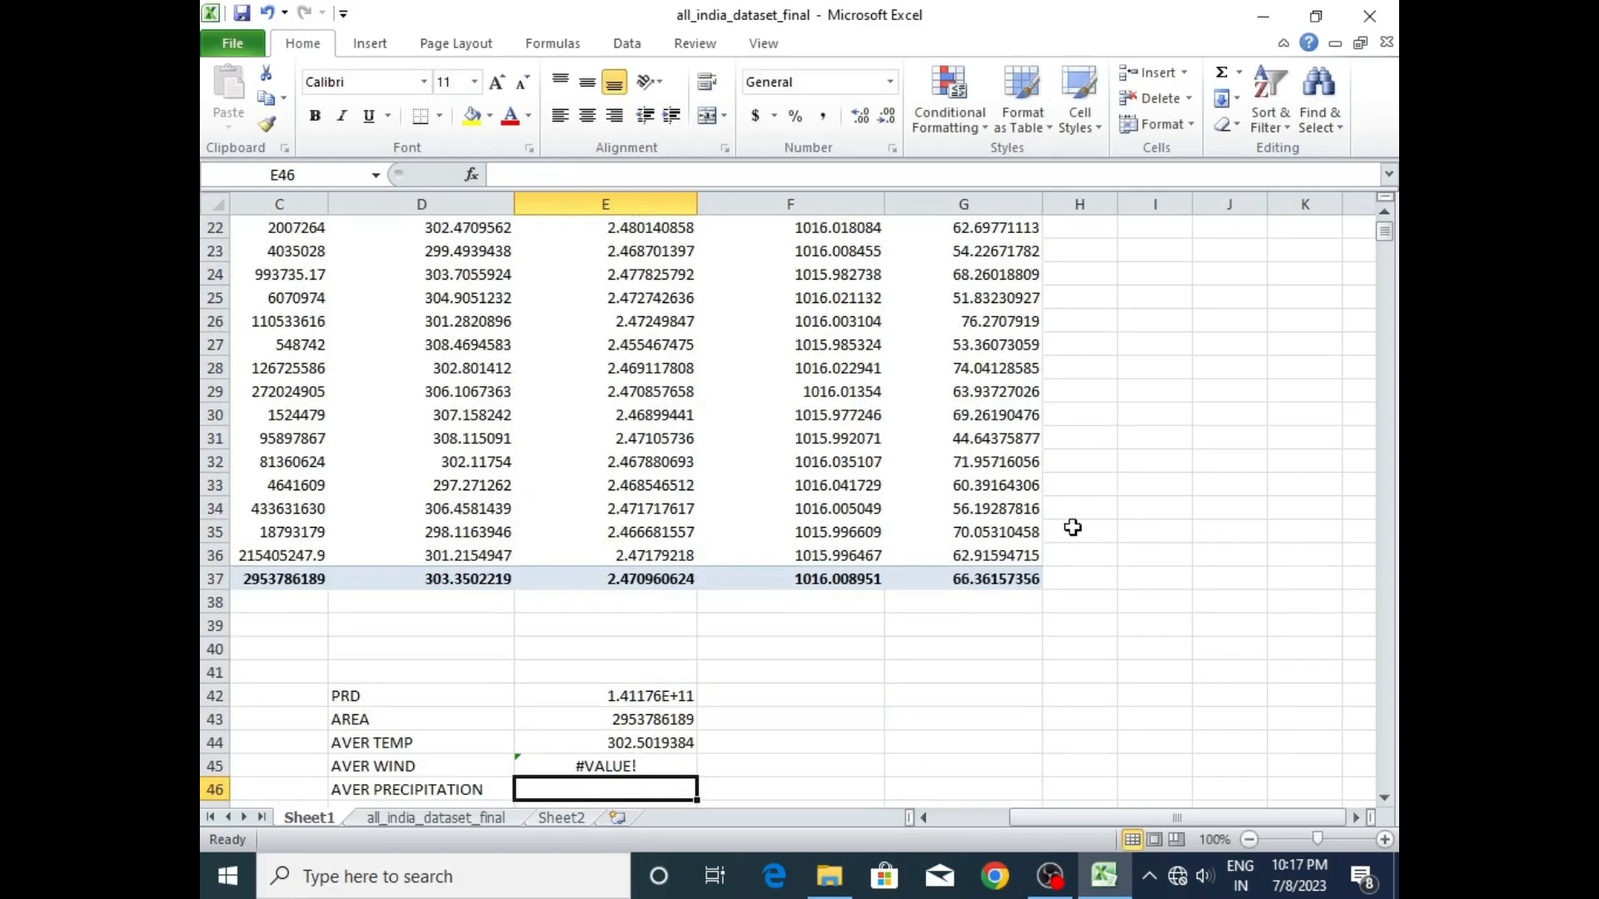
- Replace the AVER WIND formula in E45 with the AVERAGE of the wind speed values E4:E36
double_click(643, 768)
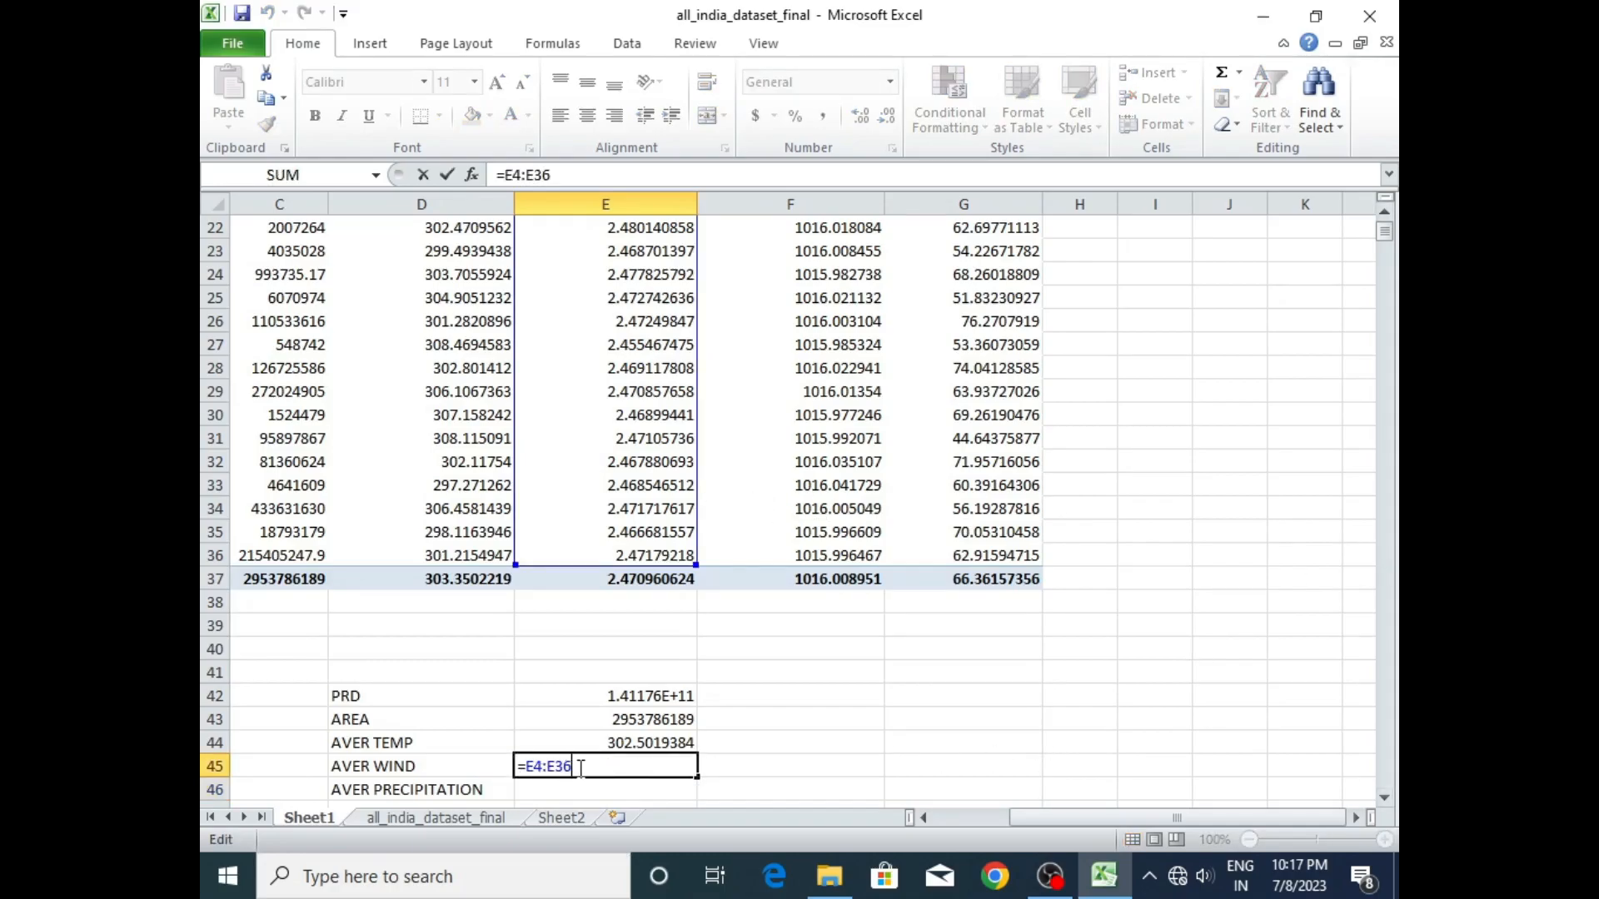
key(BackSpace)
key(BackSpace)
key(BackSpace)
key(BackSpace)
key(BackSpace)
key(BackSpace)
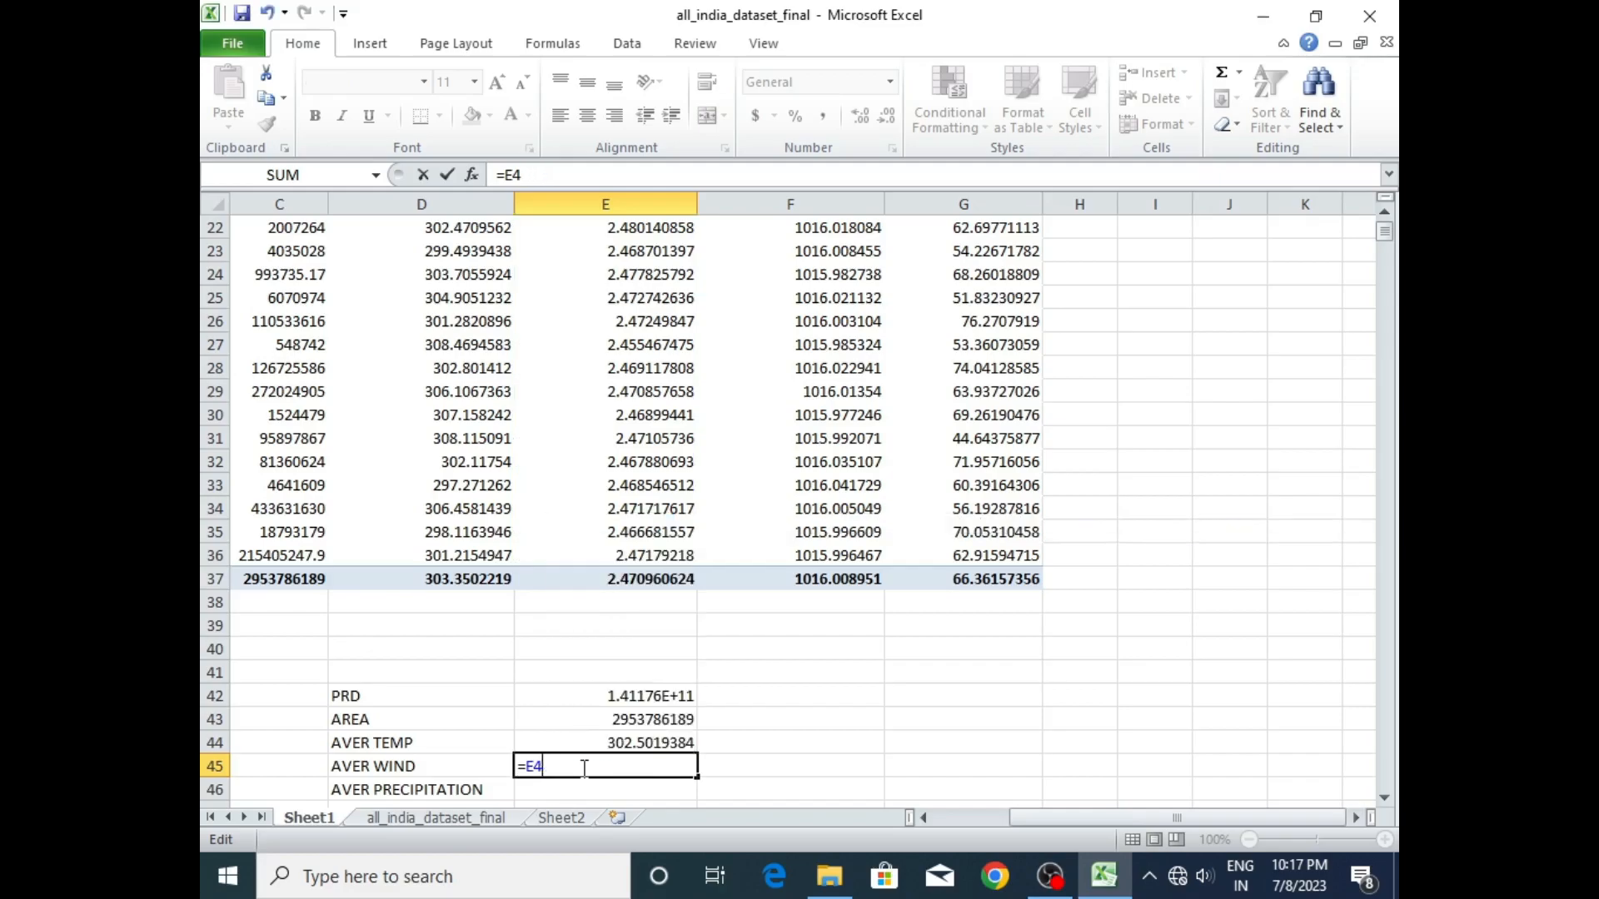
text(AVERAGE)
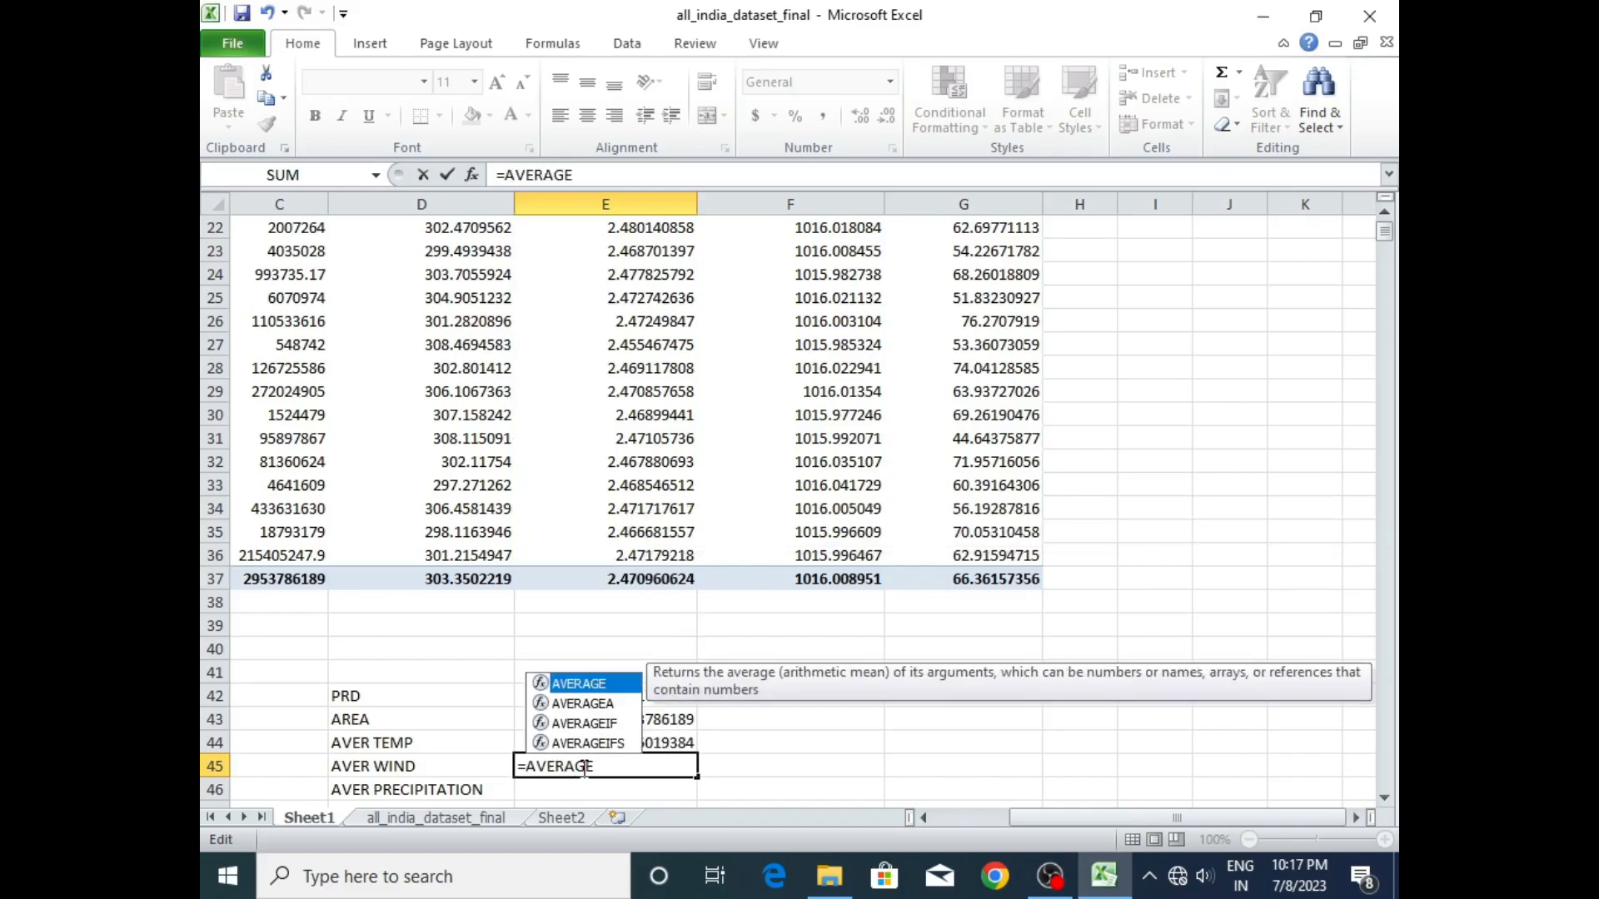
double_click(588, 683)
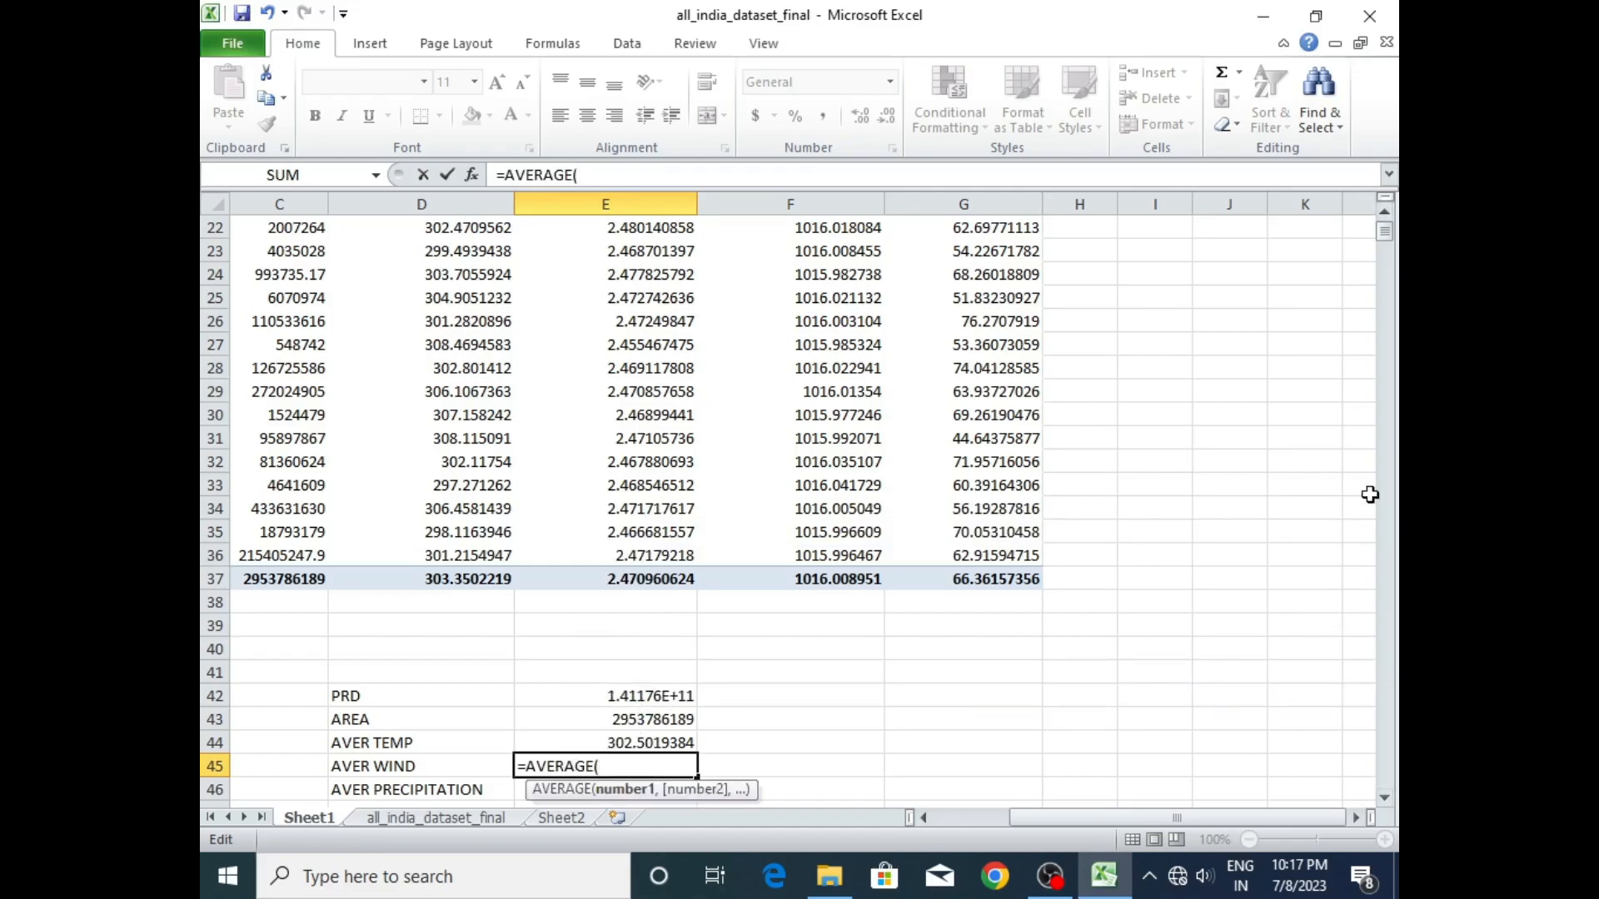
drag(1387, 237, 1386, 226)
drag(641, 300, 652, 740)
key(Return)
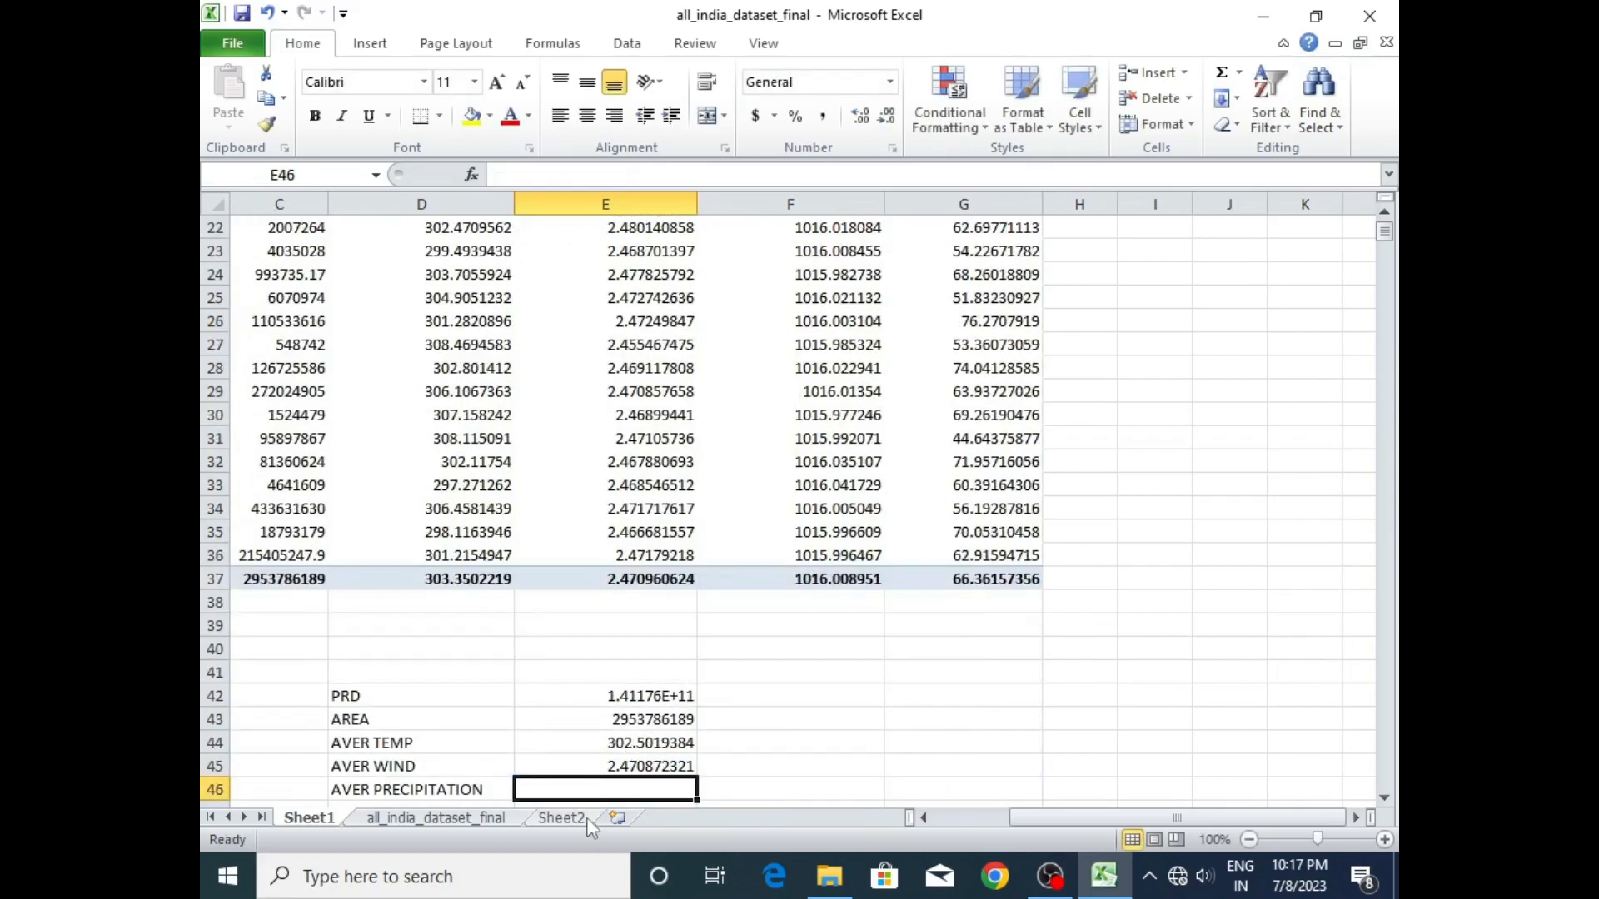
- Calculate AVER PRECIPITATION in E46 as the AVERAGE of the precipitation values F4:F36
double_click(622, 787)
text(=AVERAG)
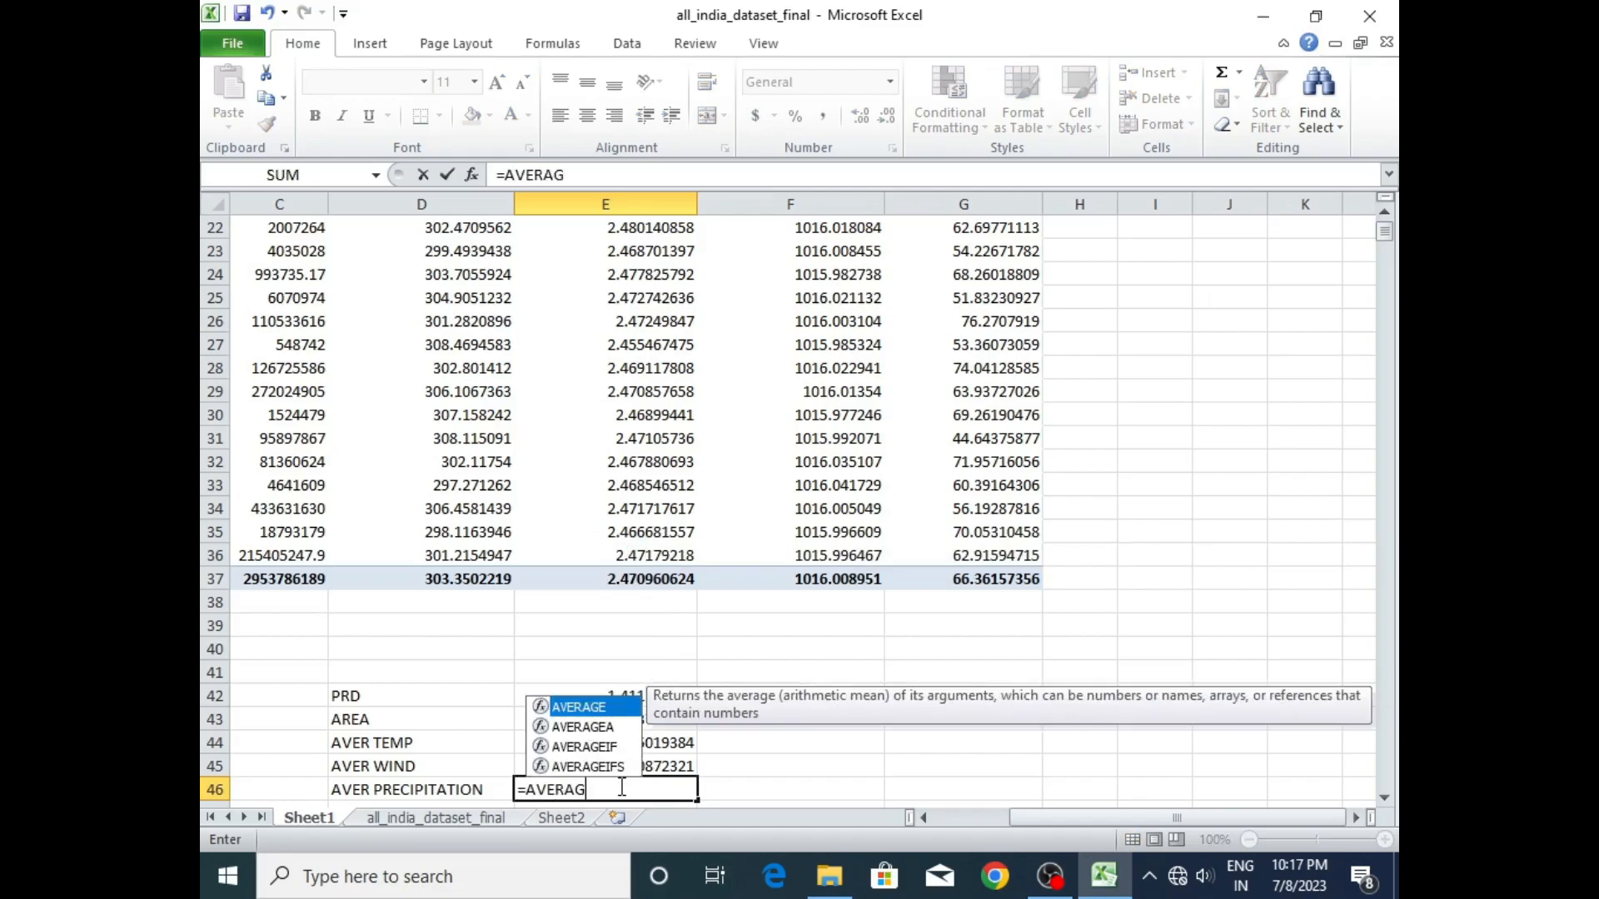
text(E()
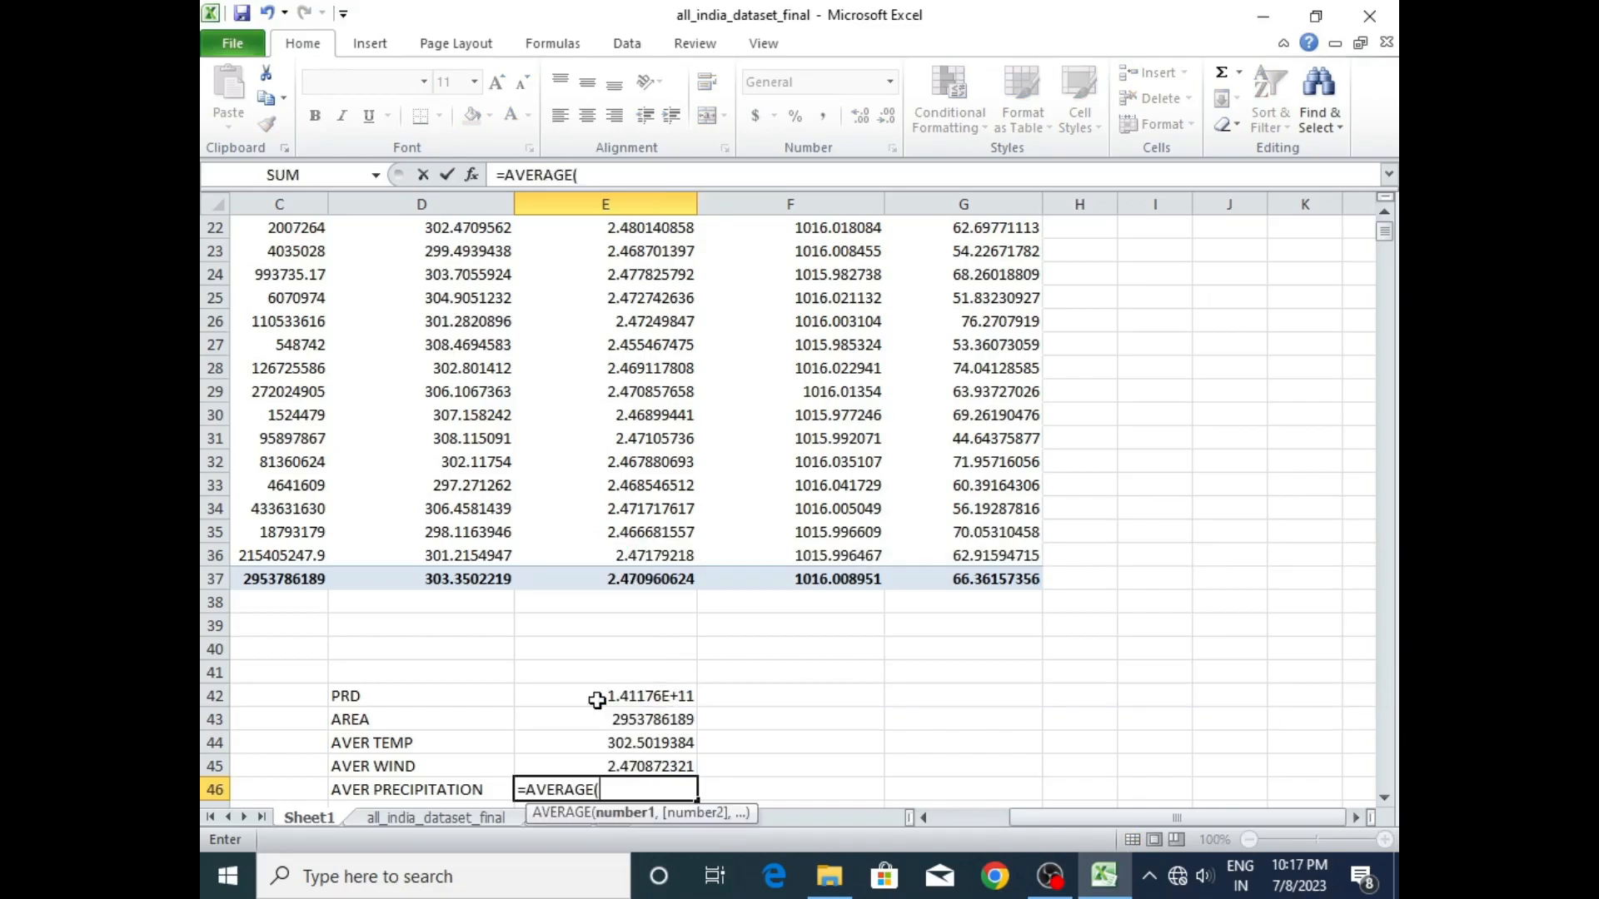
drag(1384, 234, 1384, 226)
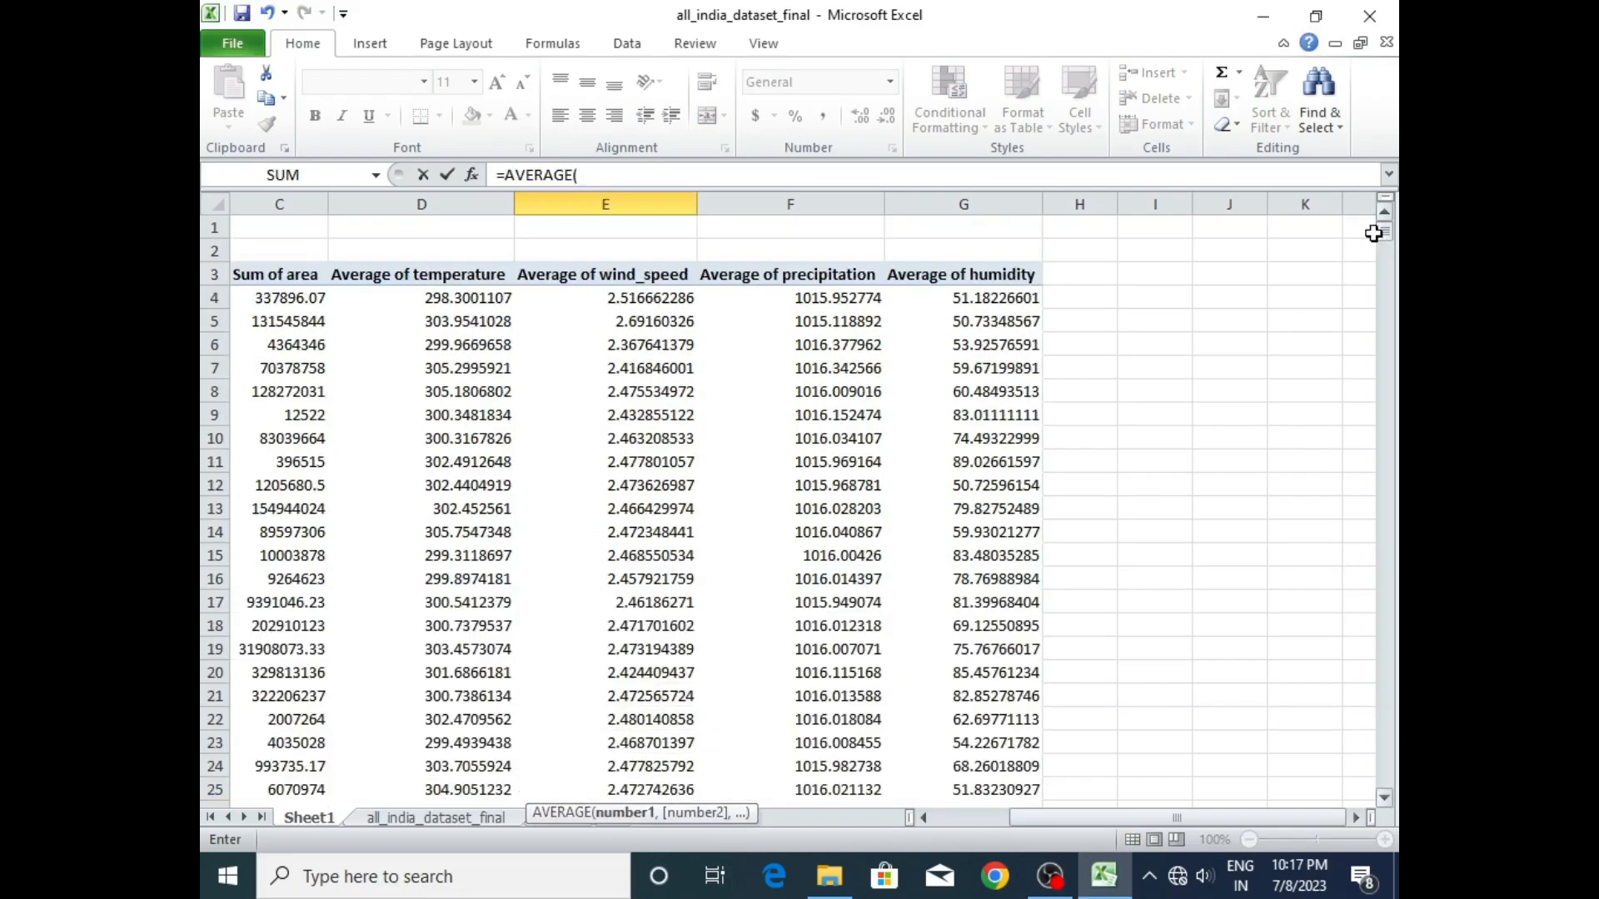
drag(827, 301, 846, 744)
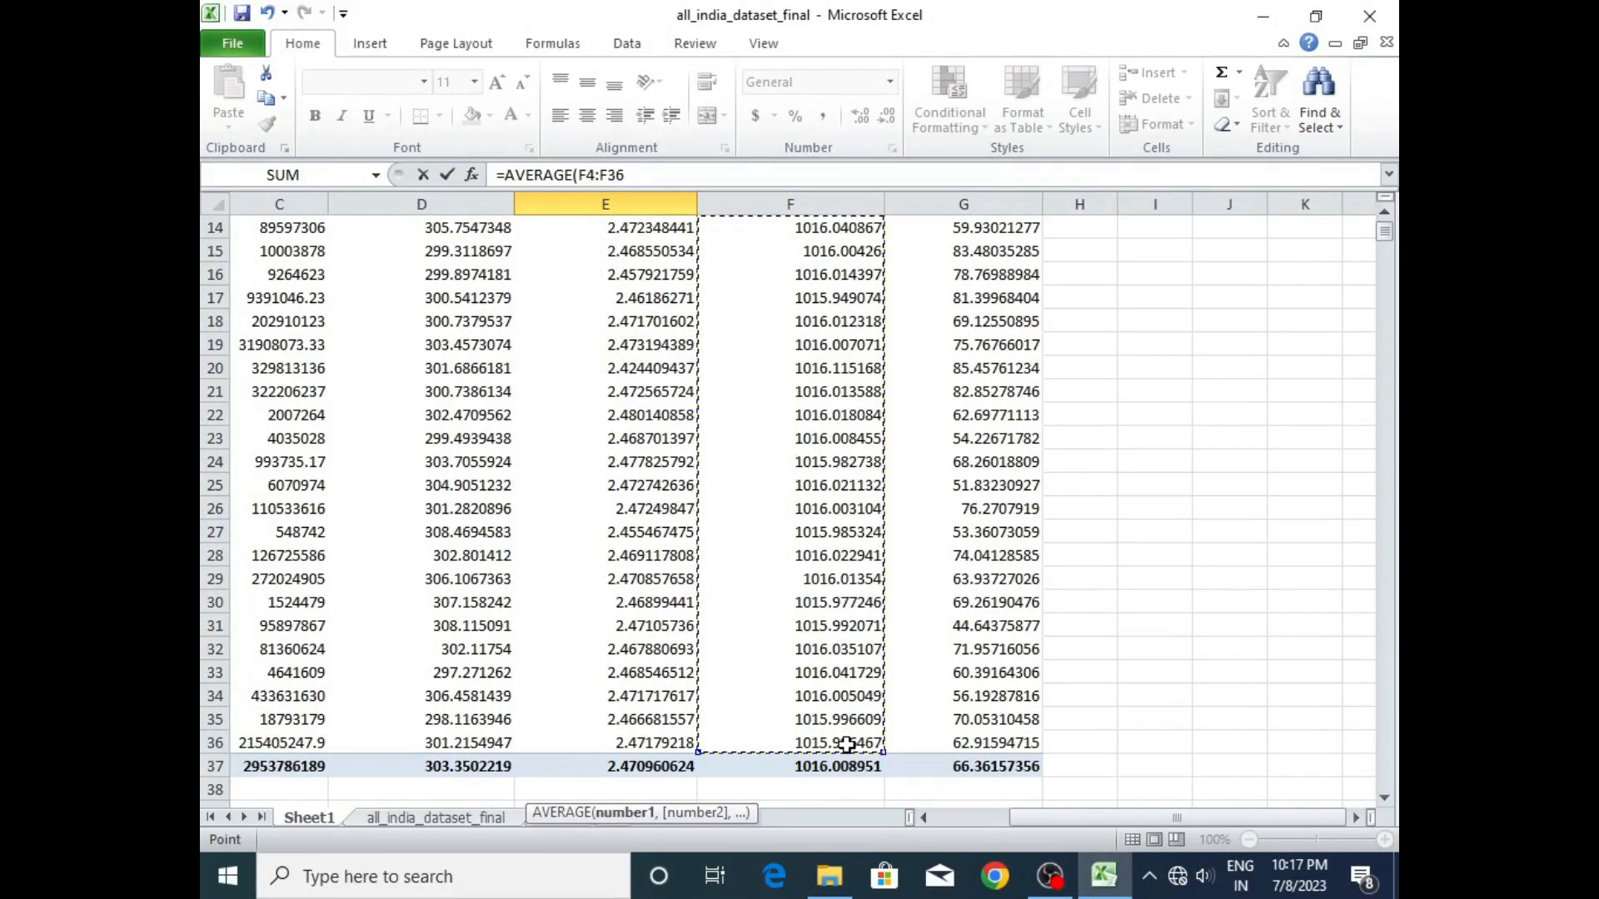
key(Return)
- Calculate AVER HUMIDITY in E47 as the AVERAGE of the humidity values G4:G36
double_click(645, 796)
text(=AVERAGE)
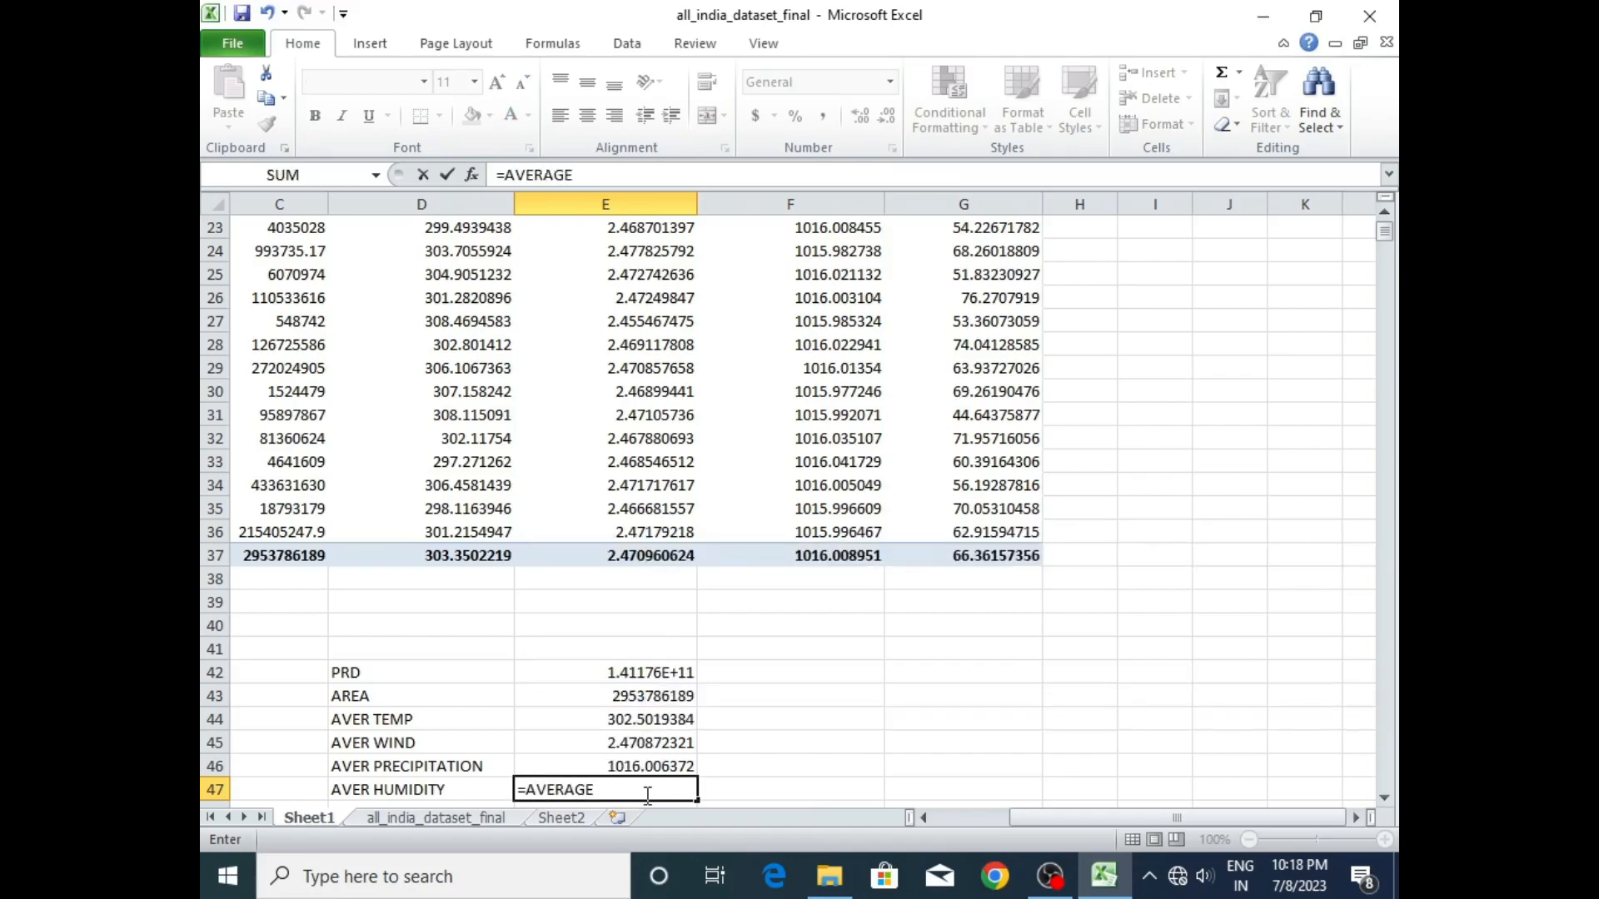
key(BackSpace)
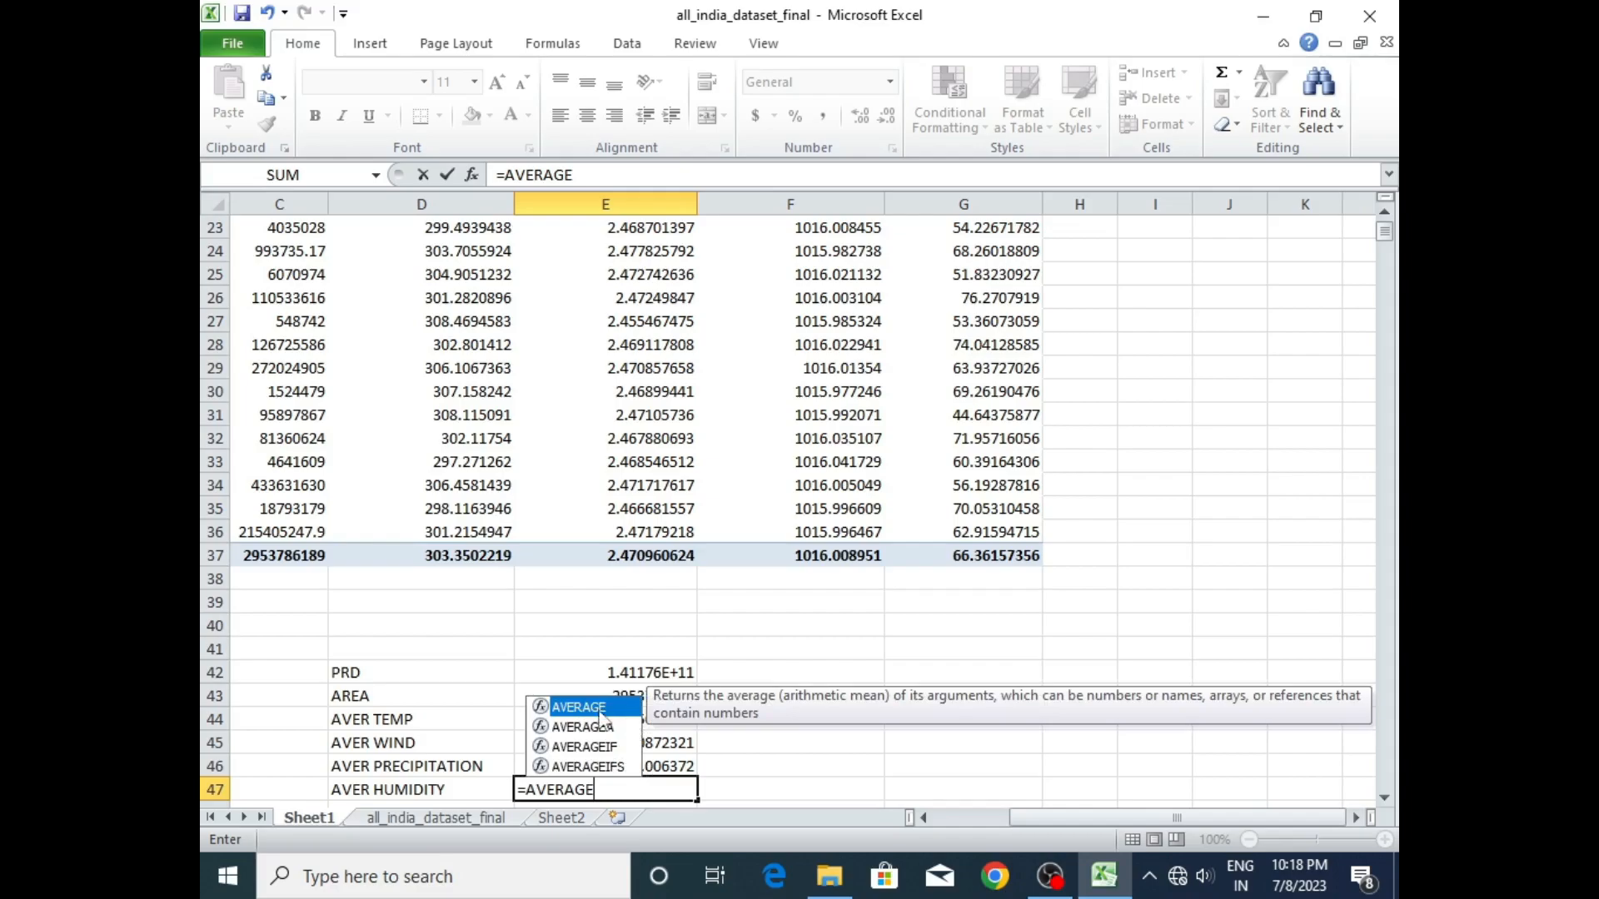
text(()
scroll(1387, 265, up, 7)
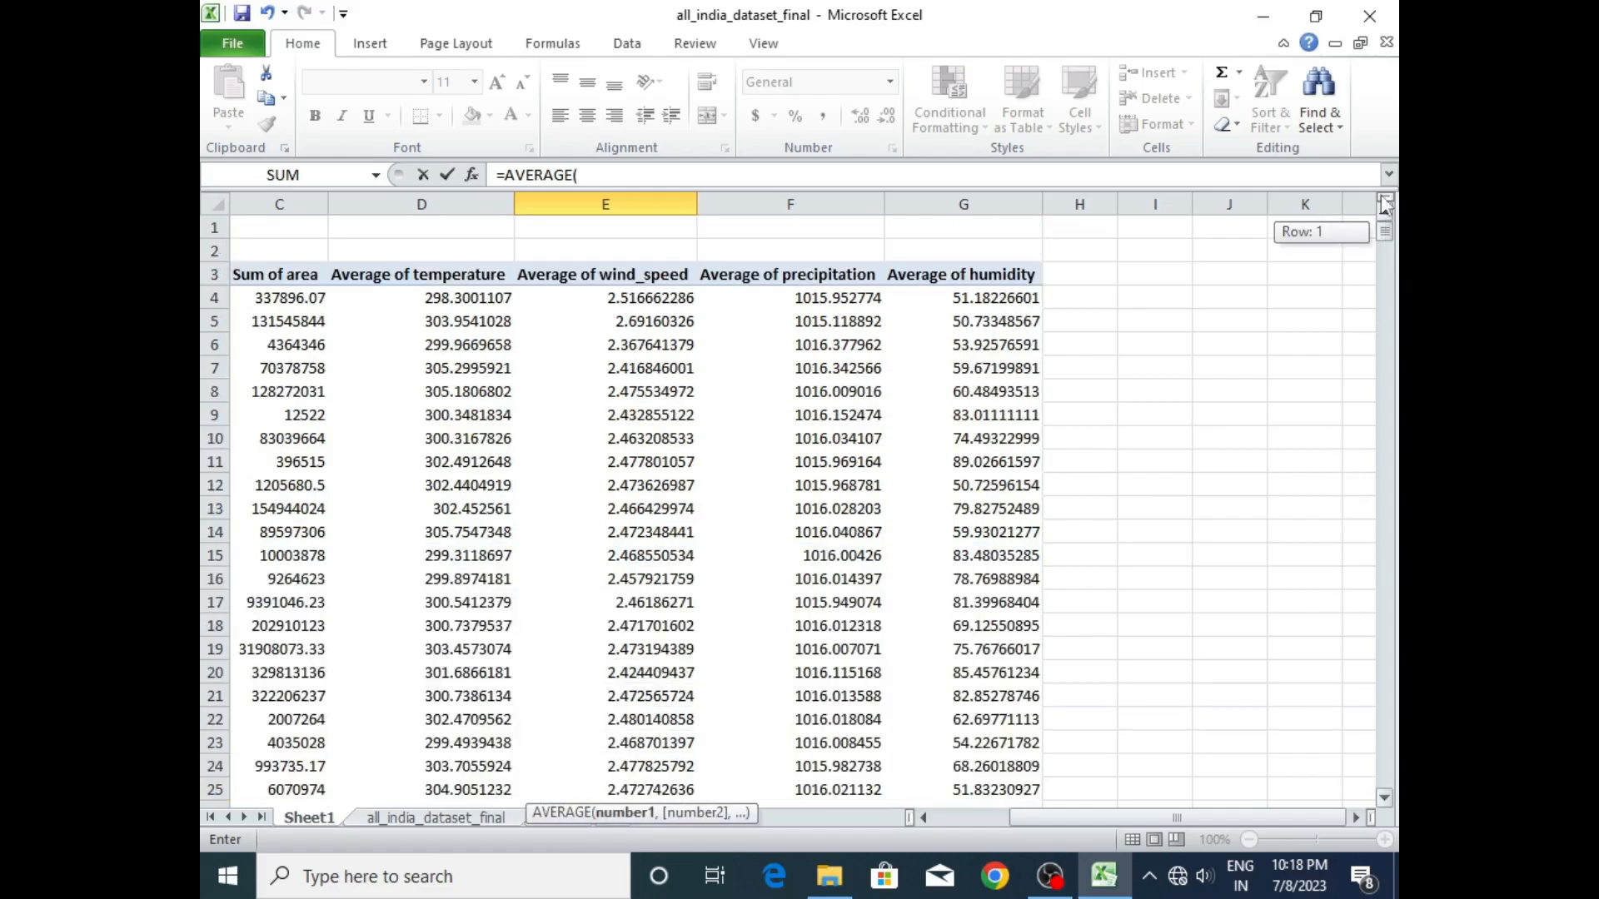
drag(1008, 293, 1010, 744)
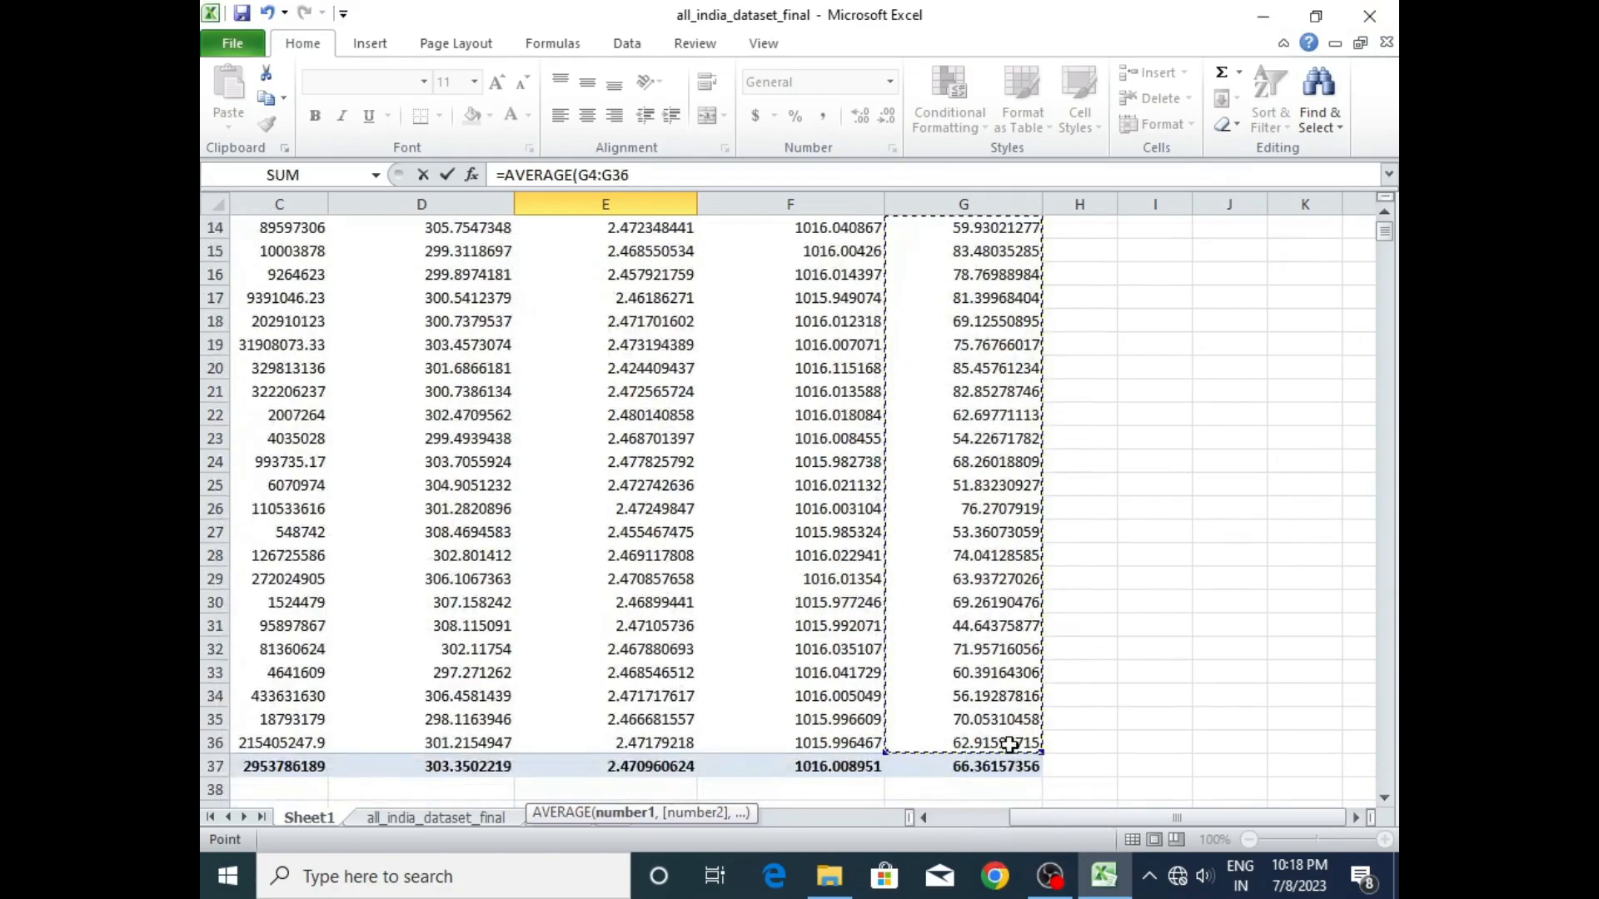
key(Return)
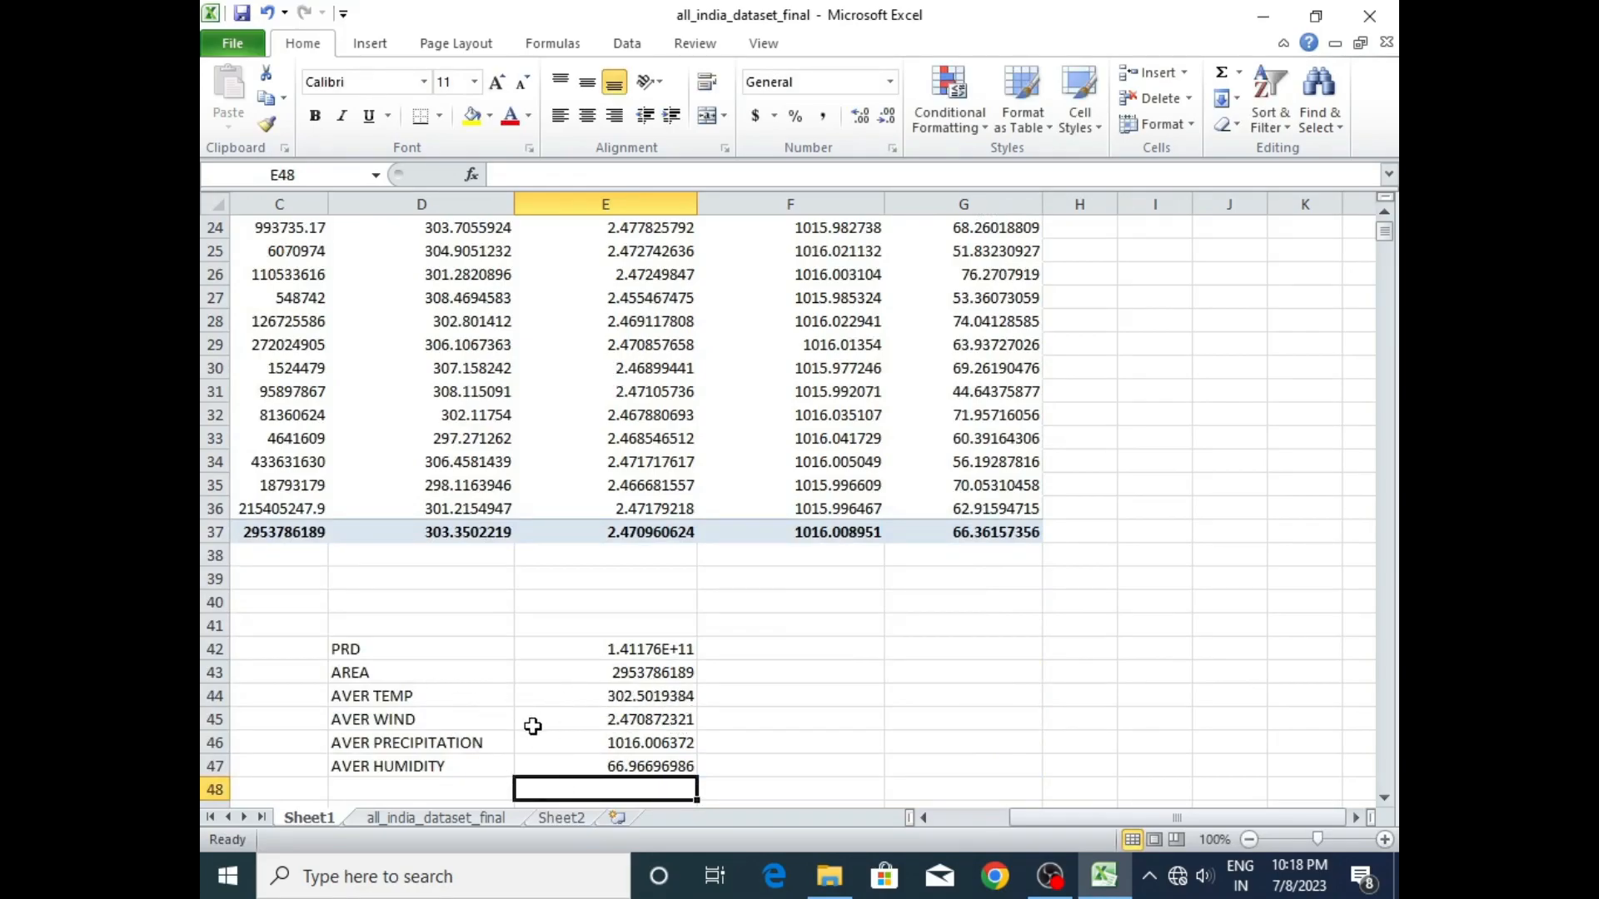
- On Sheet2, change the uppermost spare PRODUCTION text box to TEMPERATURE and move it into the purple band beside the area figure
click(565, 819)
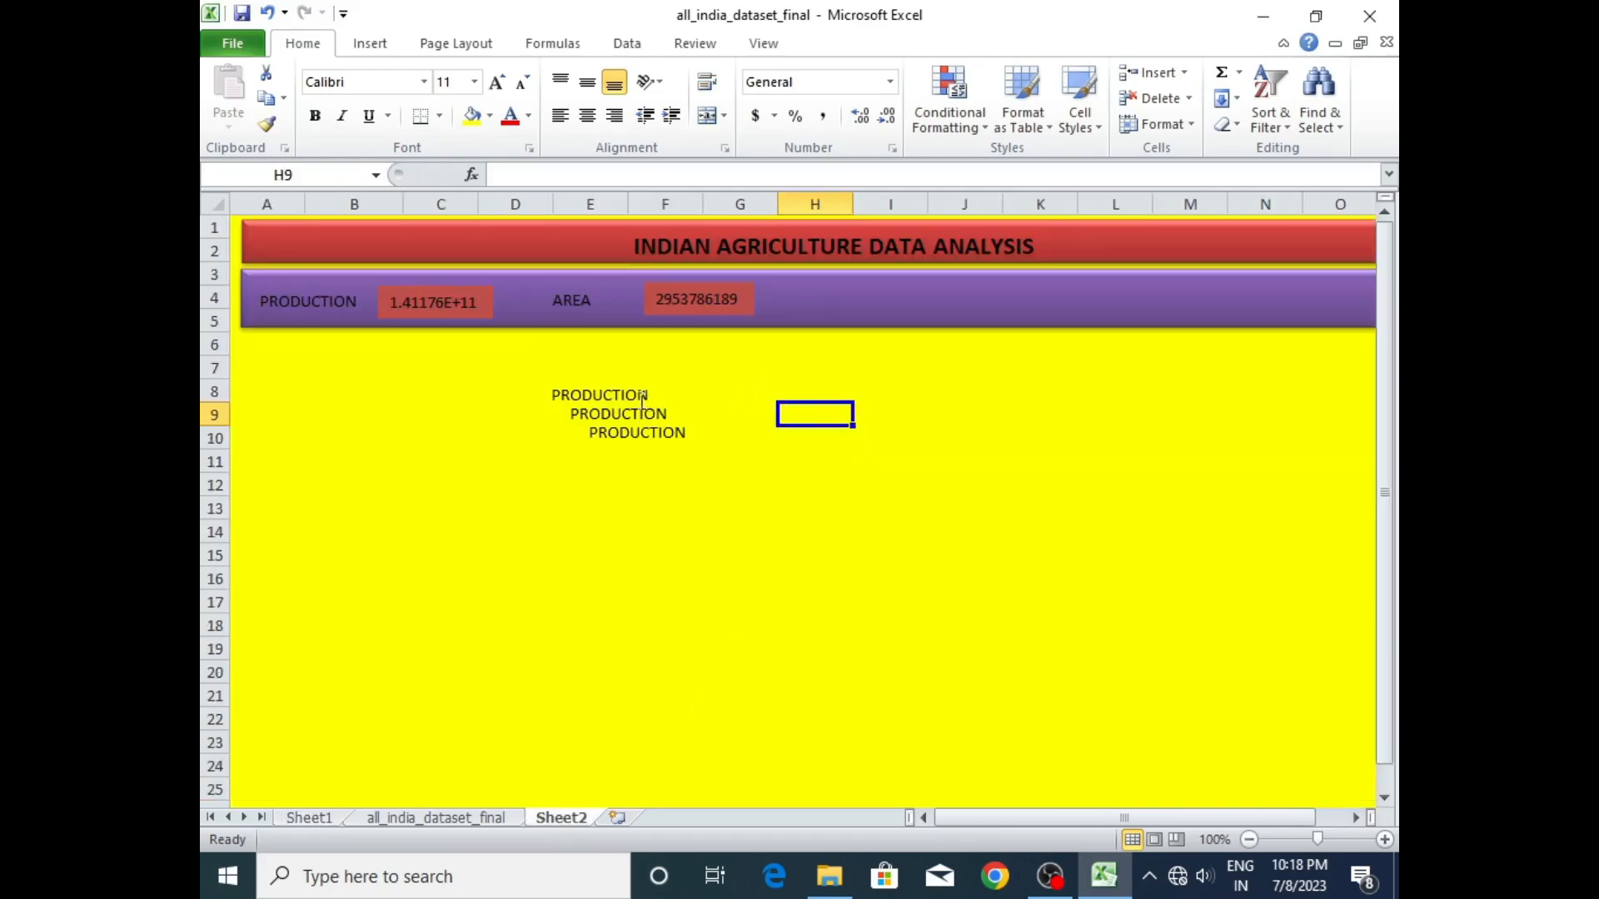
click(623, 395)
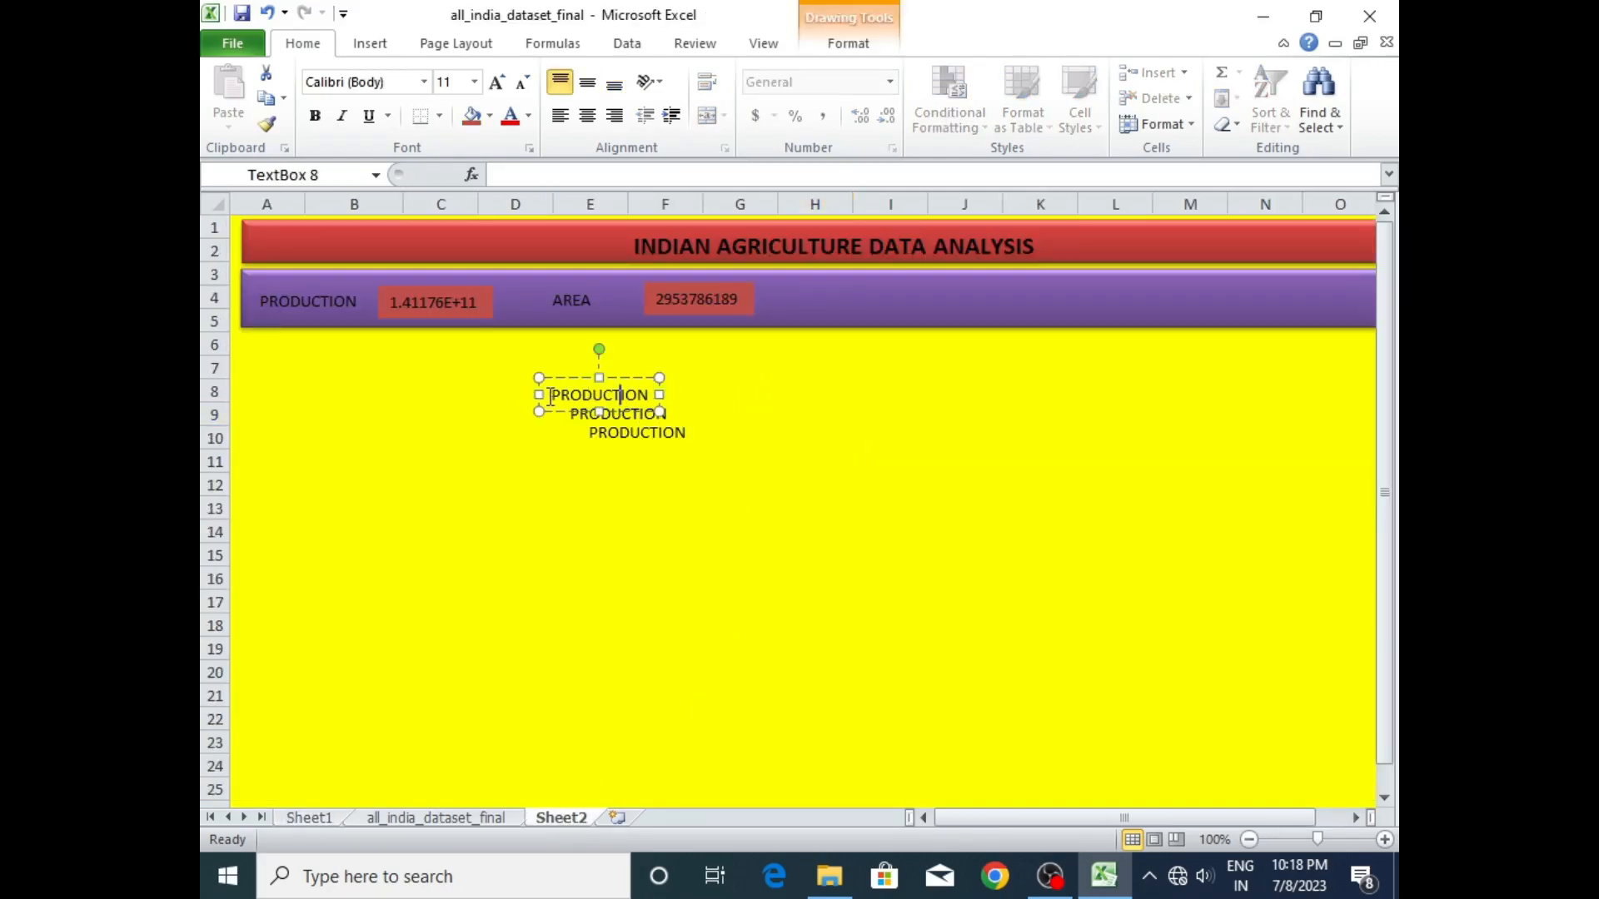
drag(554, 398, 670, 397)
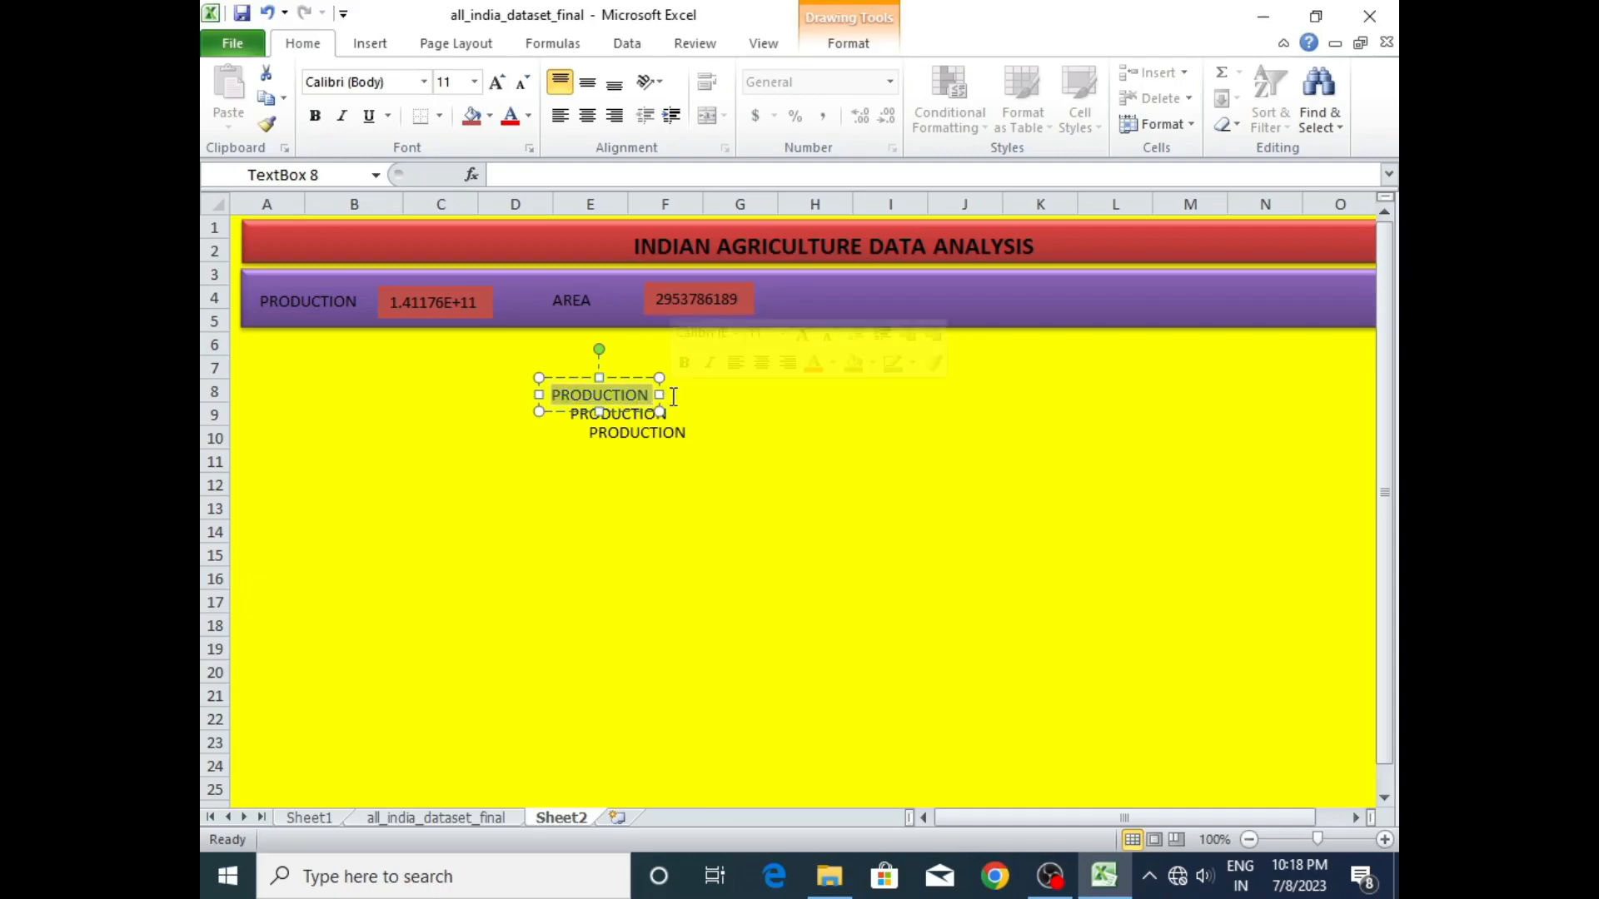
text(TEMPERATURE)
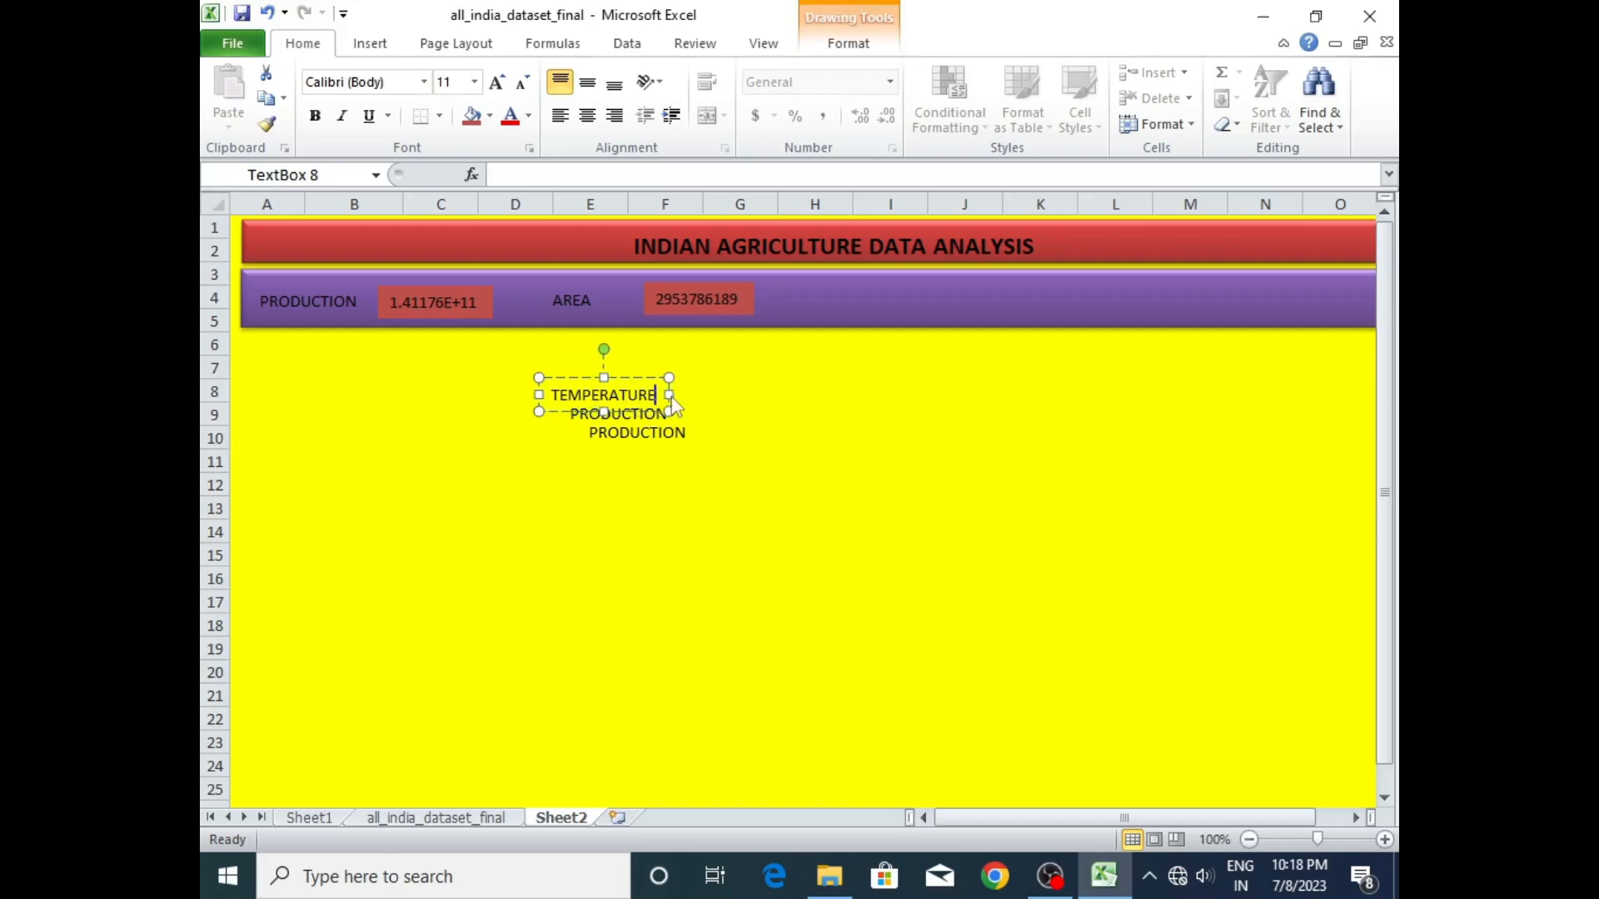
click(757, 396)
click(596, 388)
drag(617, 380, 862, 282)
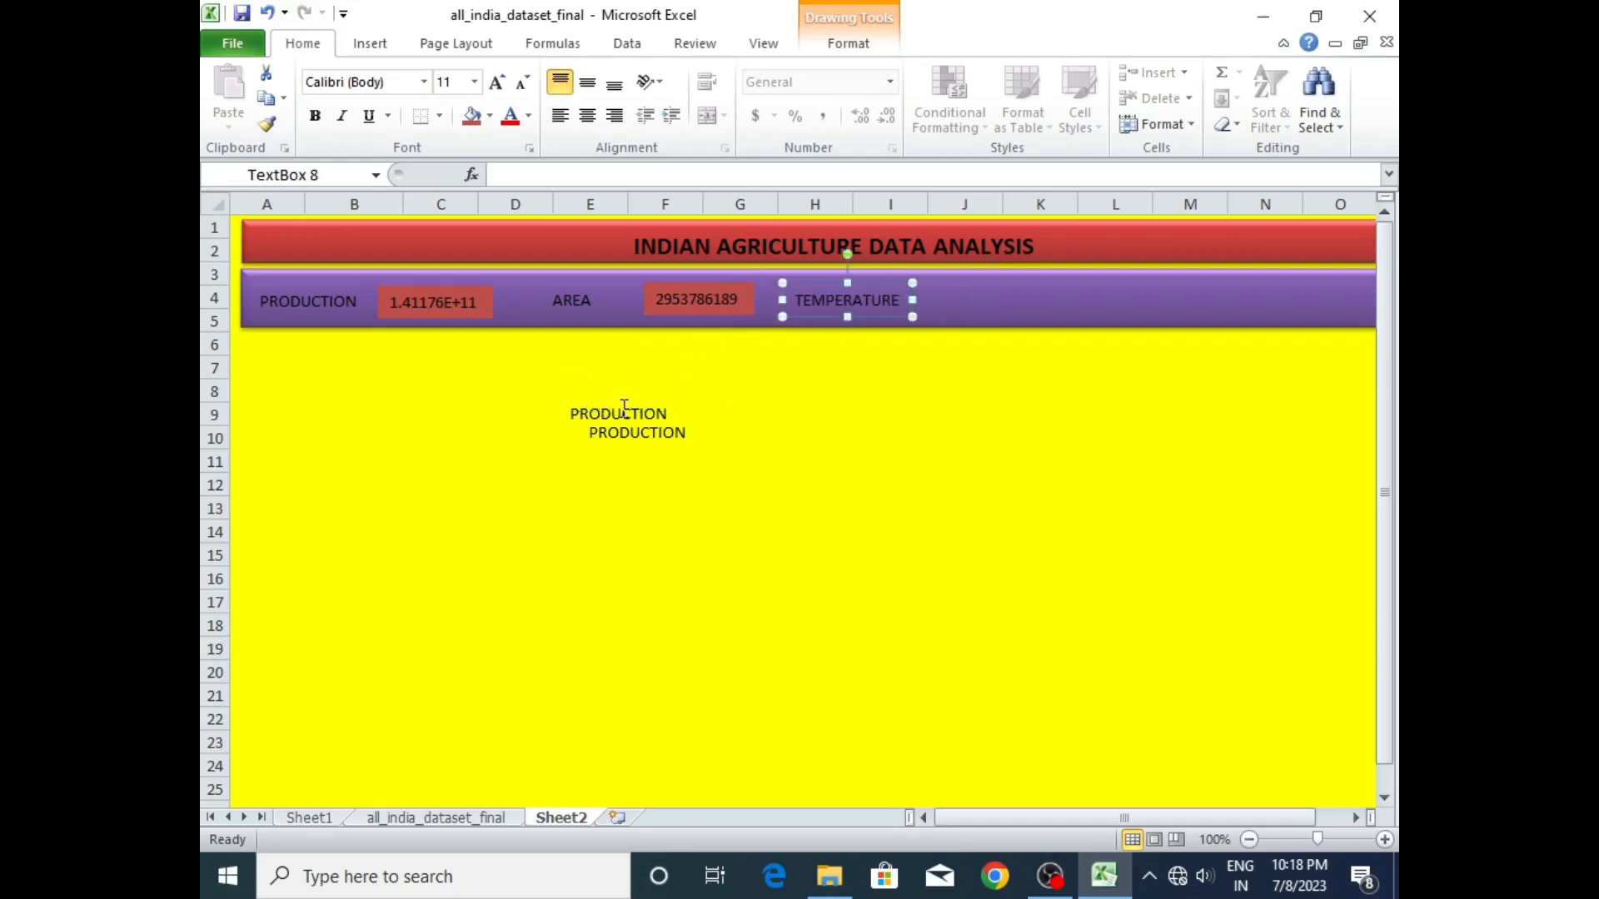
- Change the upper spare PRODUCTION text box to WINDSPEED and move it into the purple band after TEMPERATURE
click(622, 413)
drag(671, 407, 543, 413)
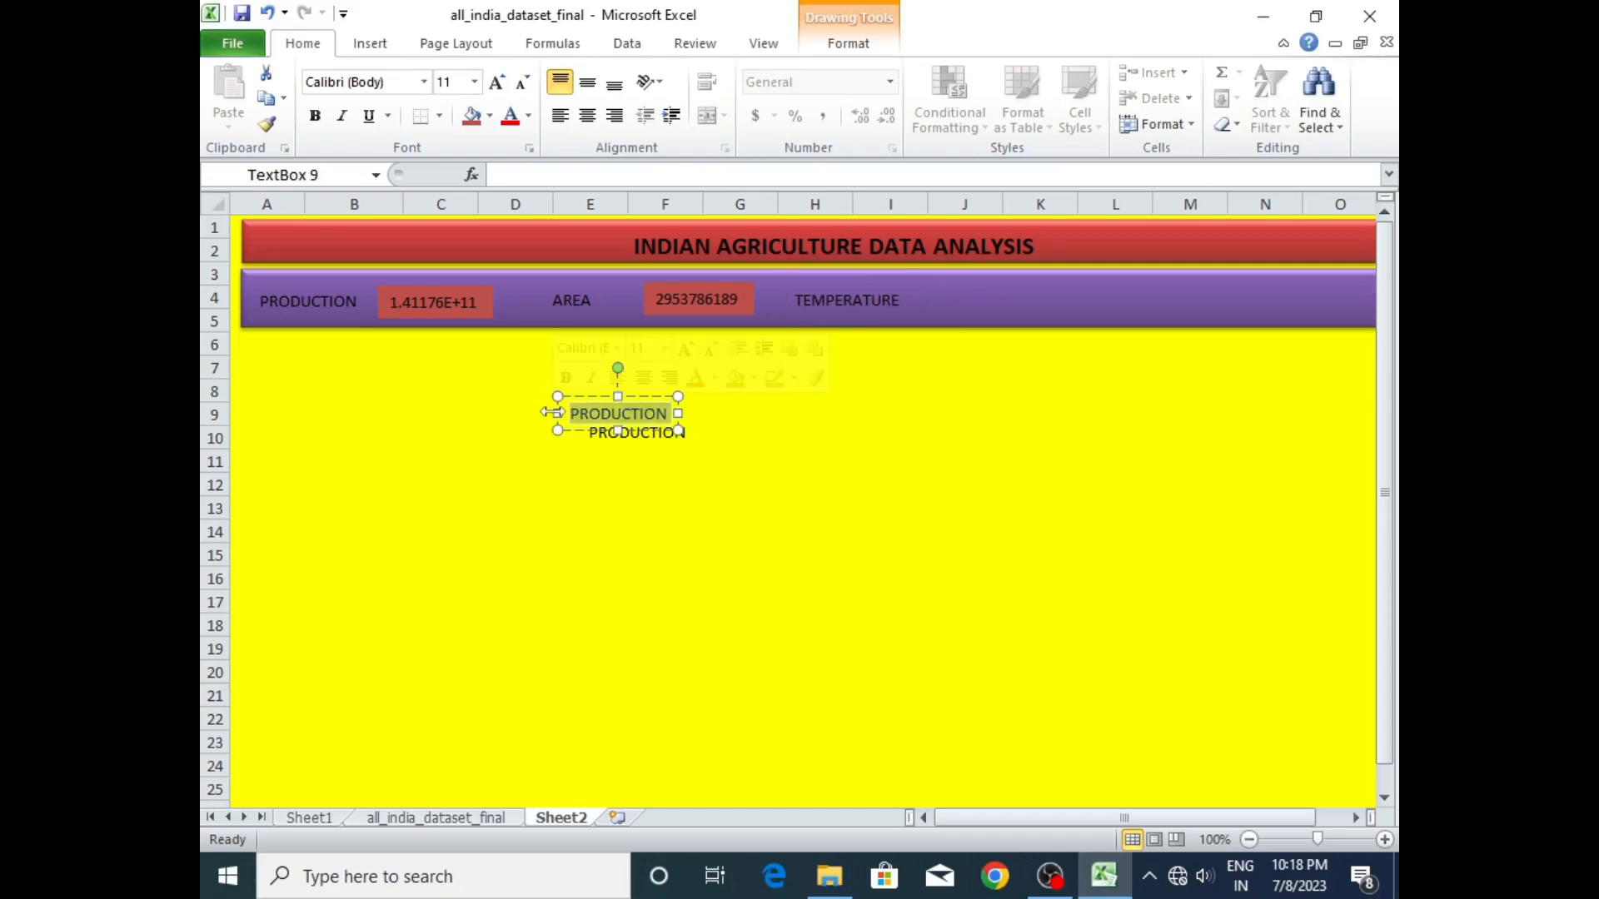
text(WIN)
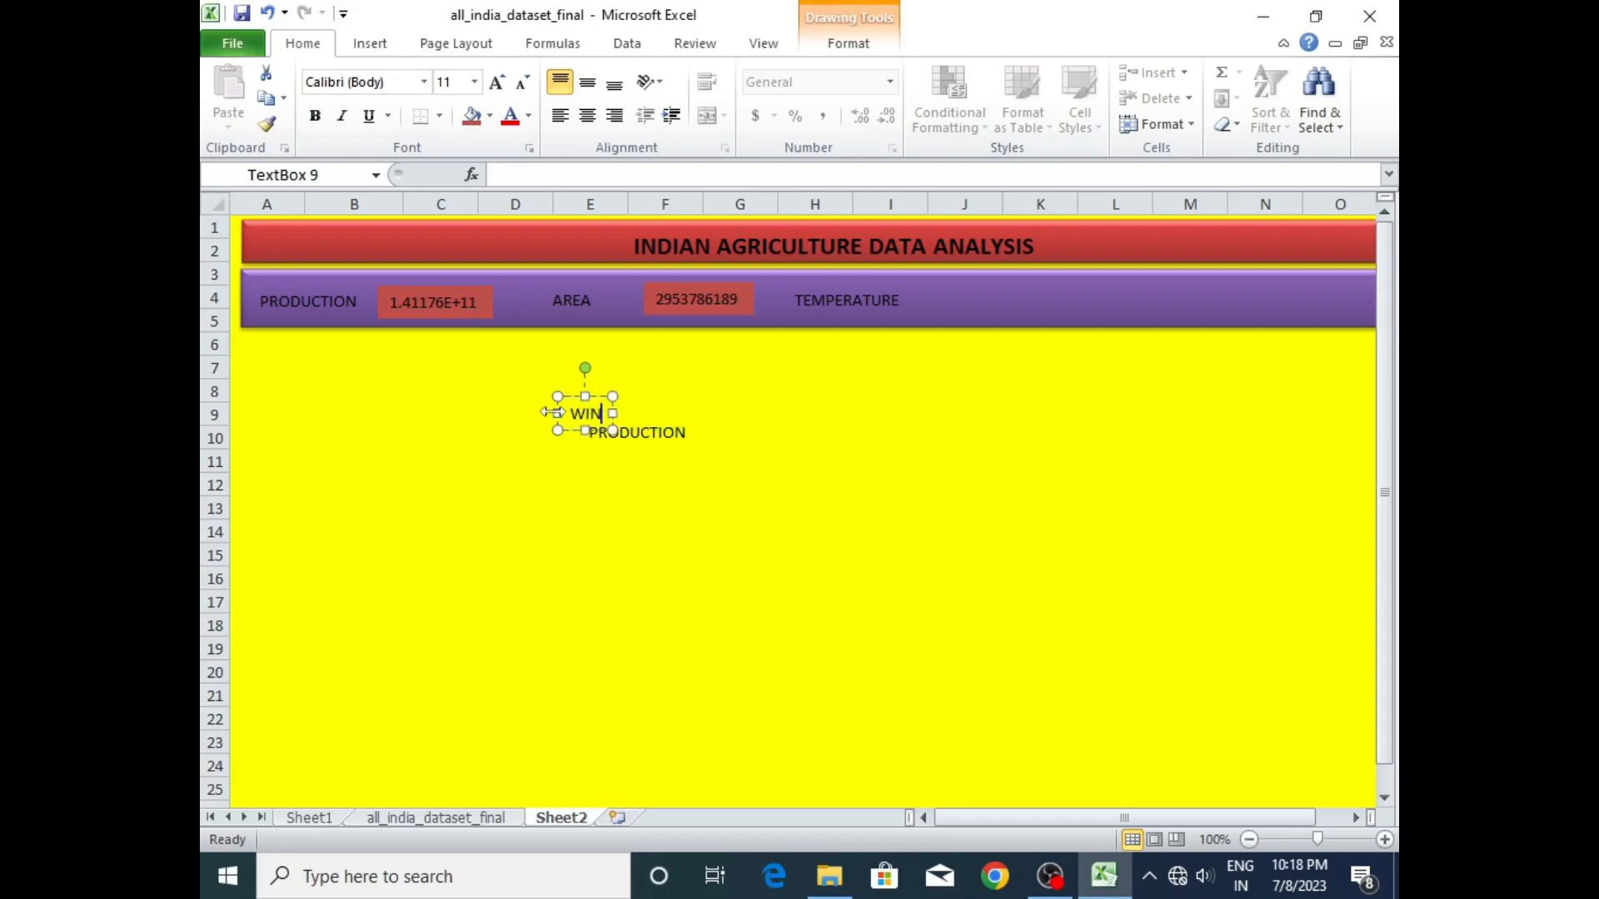
text(DS PEED)
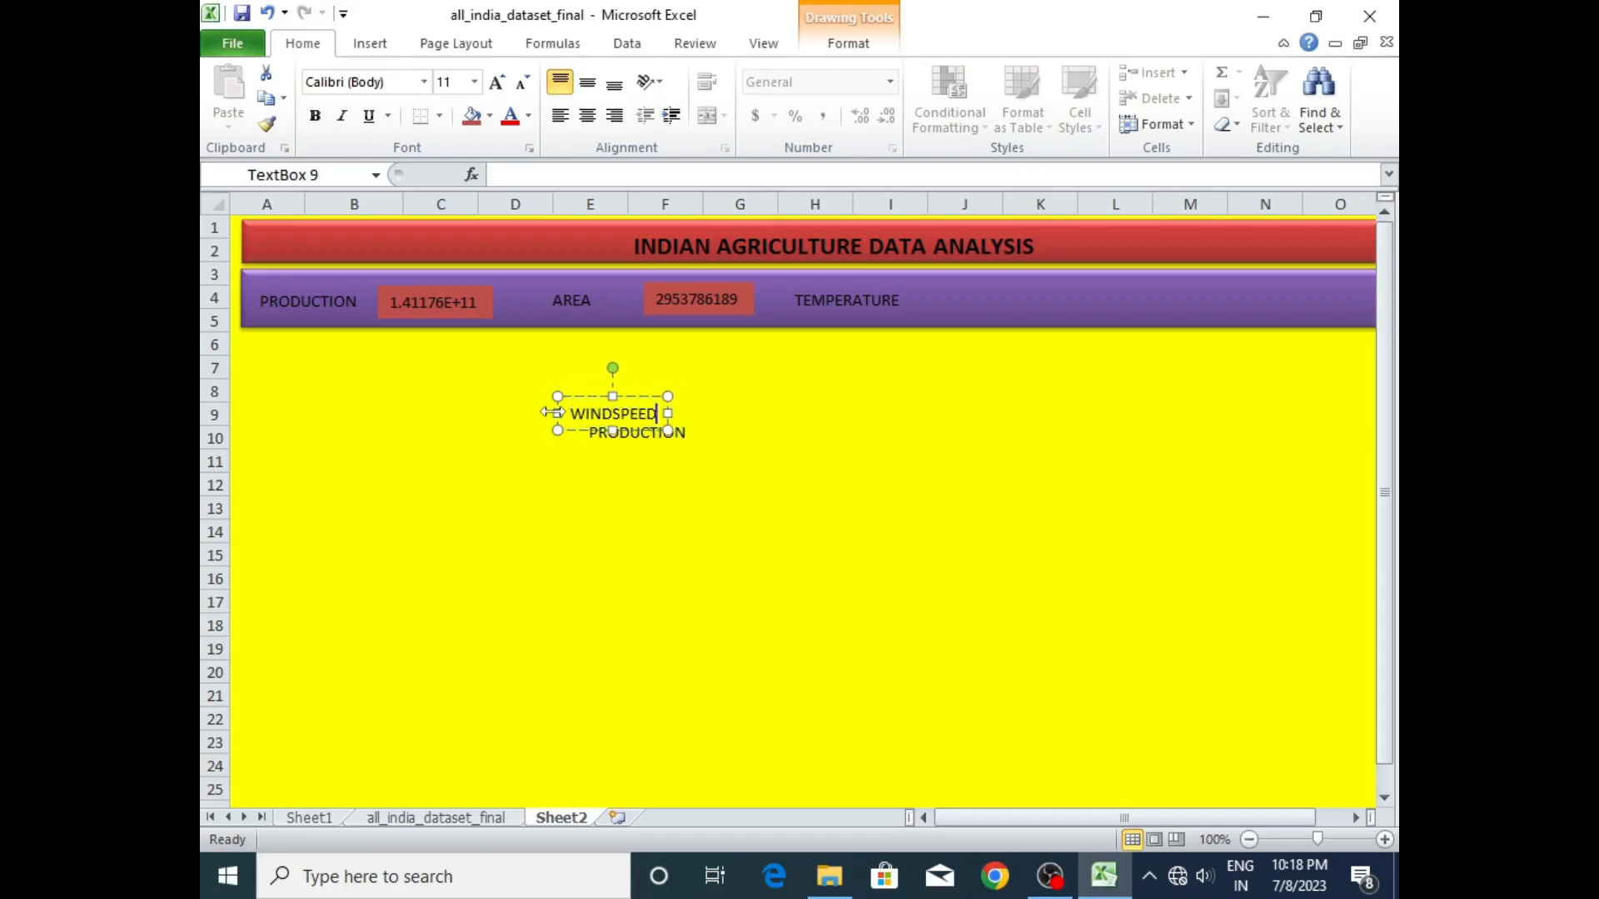
click(726, 395)
click(614, 410)
drag(629, 394, 1059, 283)
- Change the remaining spare PRODUCTION text box to HUMIDITY and move it into the purple band after WINDSPEED
click(667, 430)
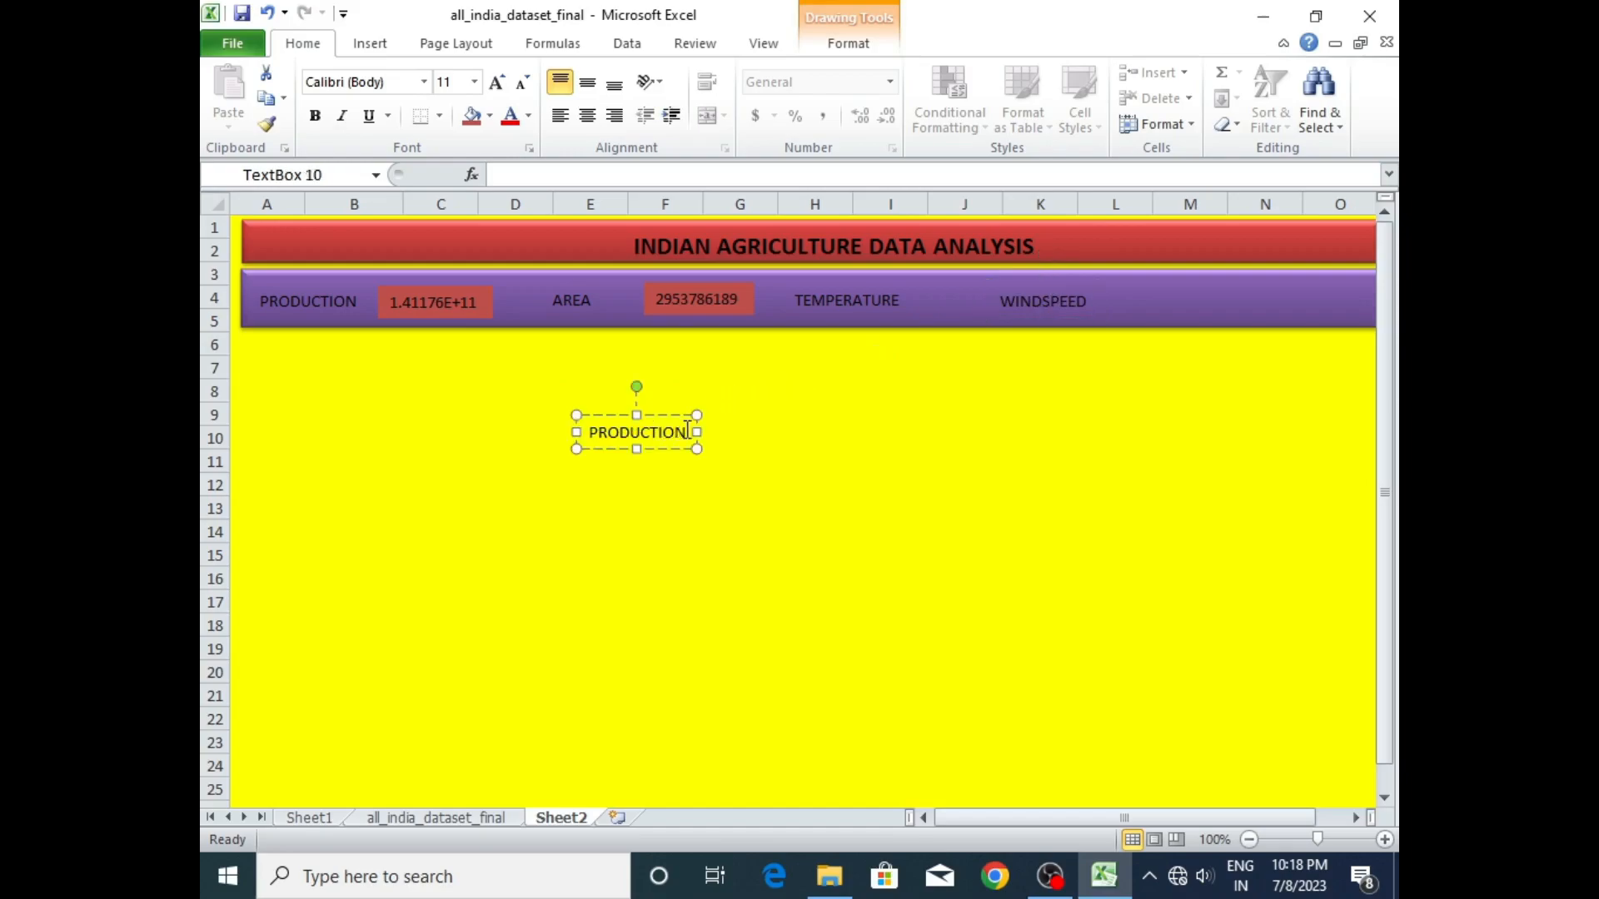
drag(687, 429, 576, 414)
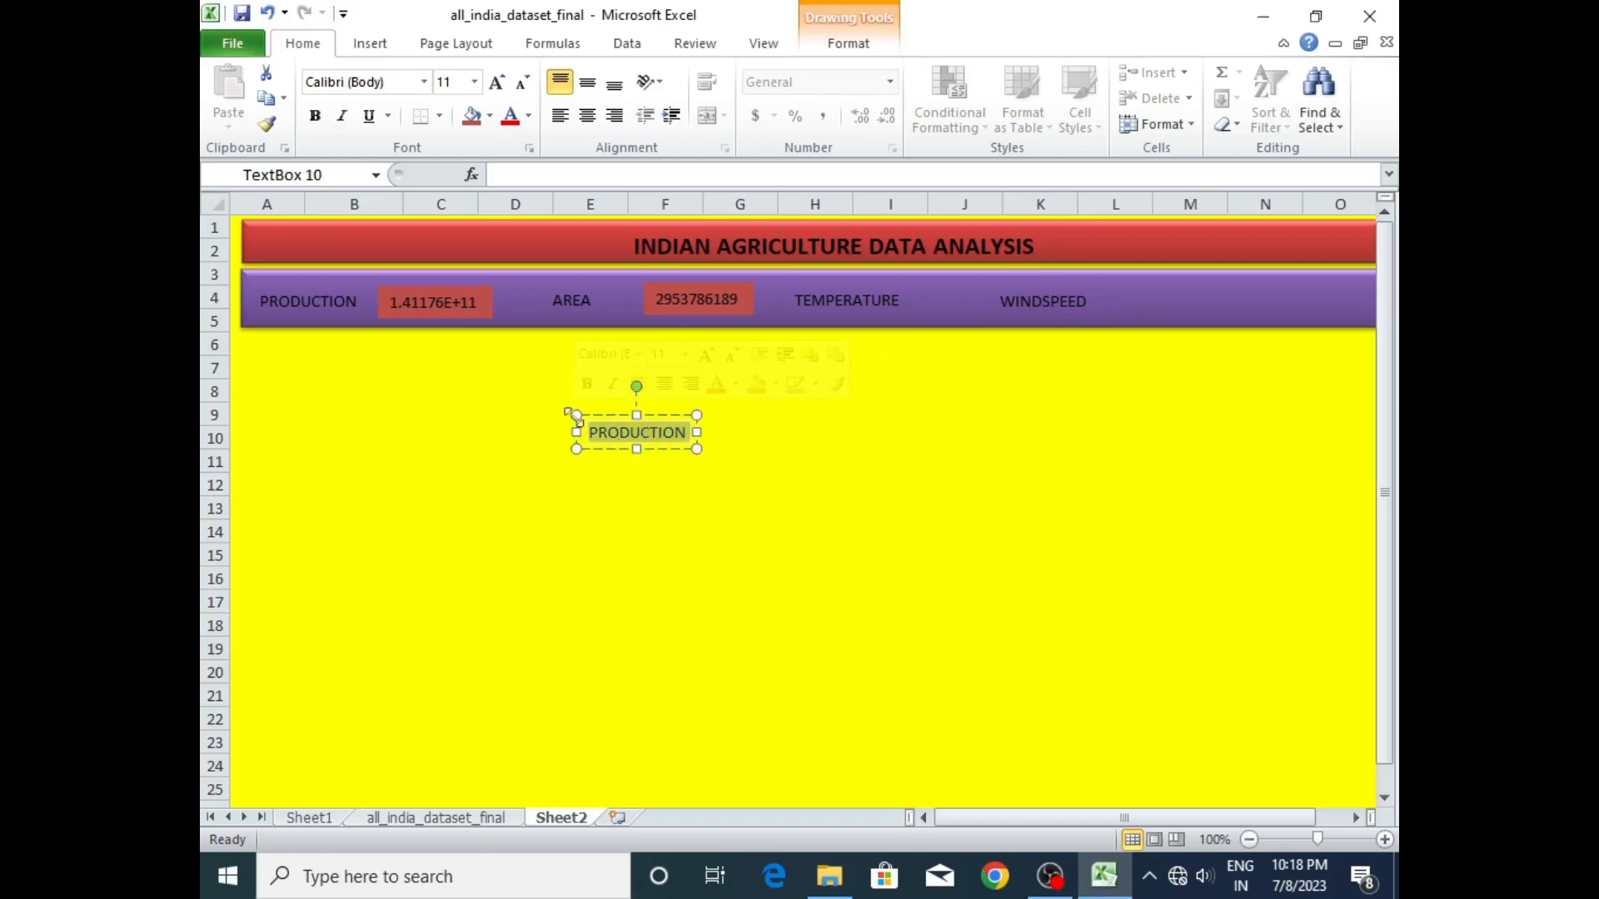
key(BackSpace)
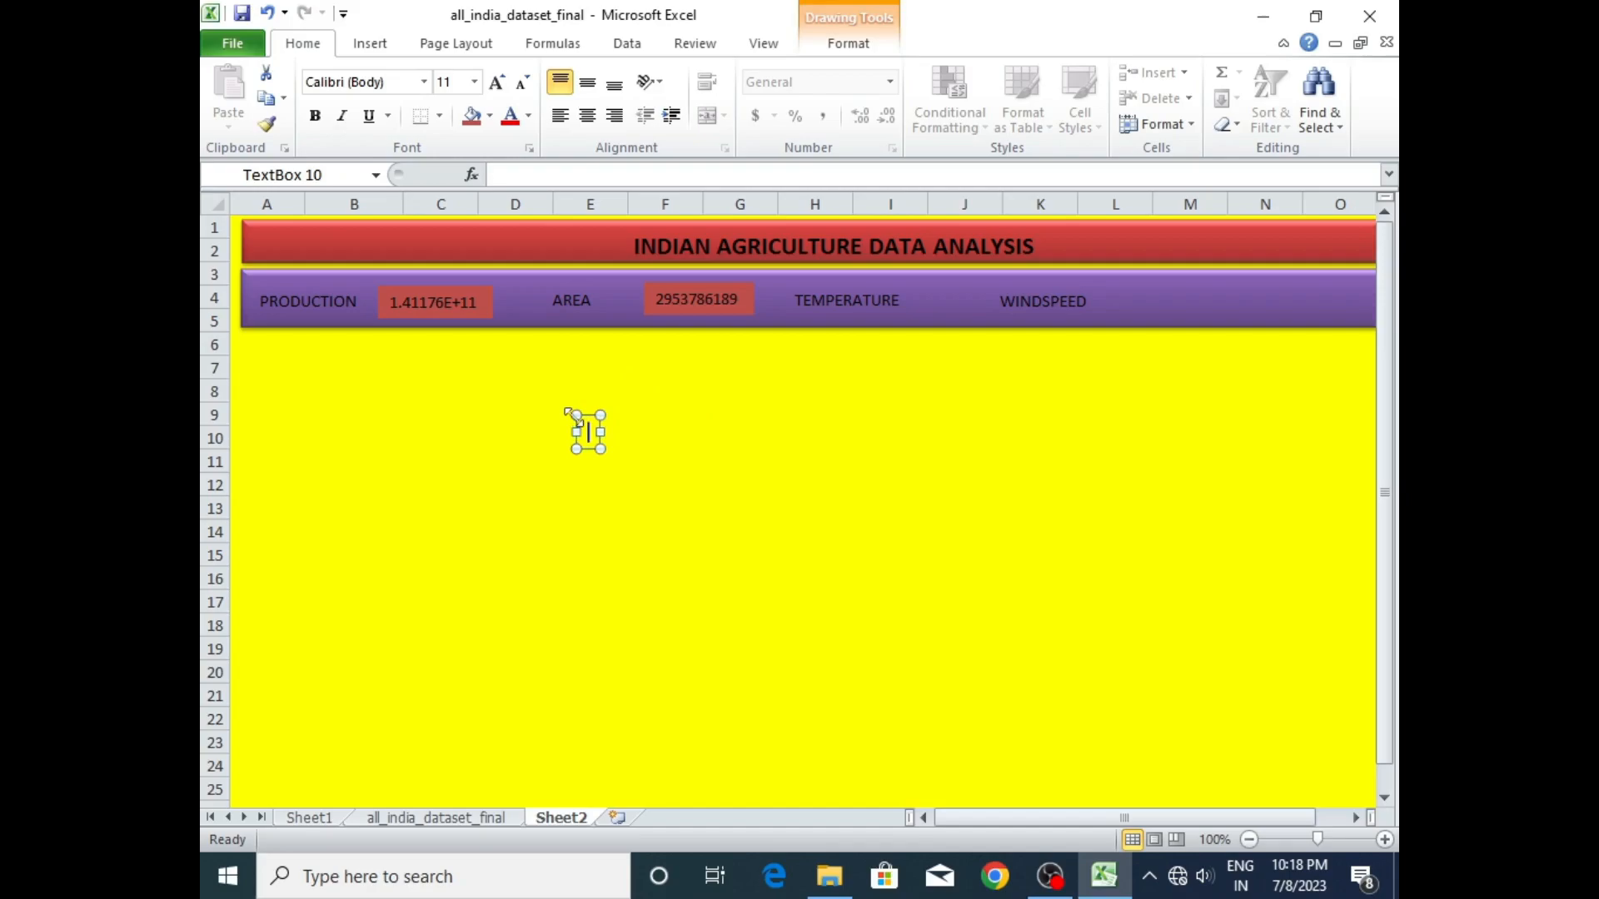
text(HUMIDITY)
click(738, 396)
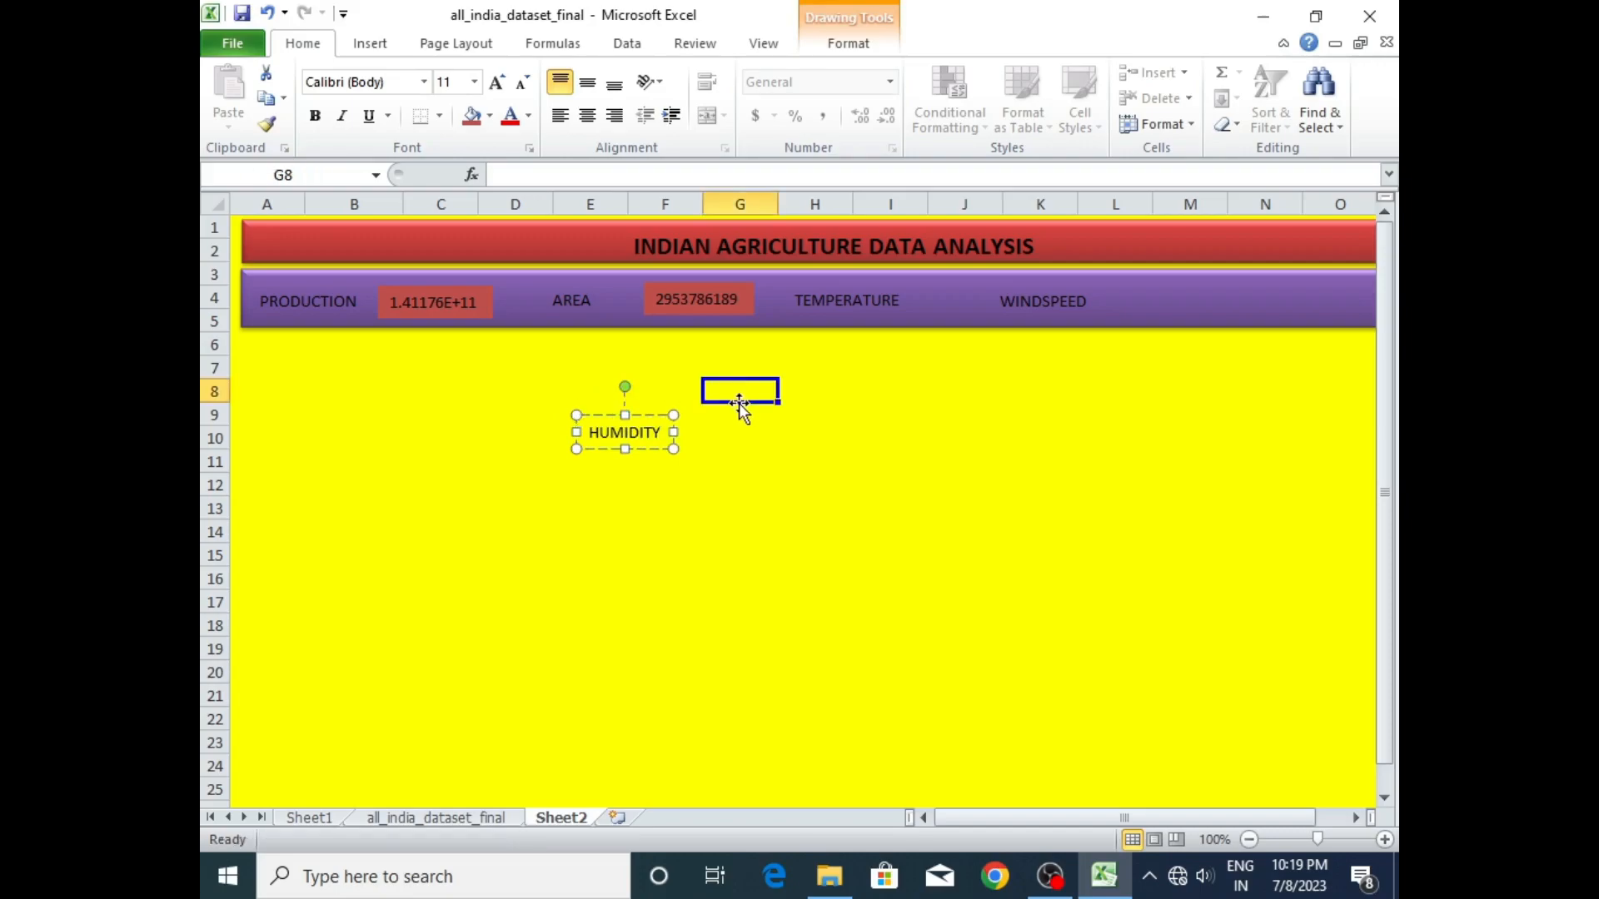
click(625, 433)
mouse_move(642, 417)
mouse_down()
mouse_move(1244, 299)
mouse_move(1212, 273)
mouse_move(1220, 283)
mouse_up()
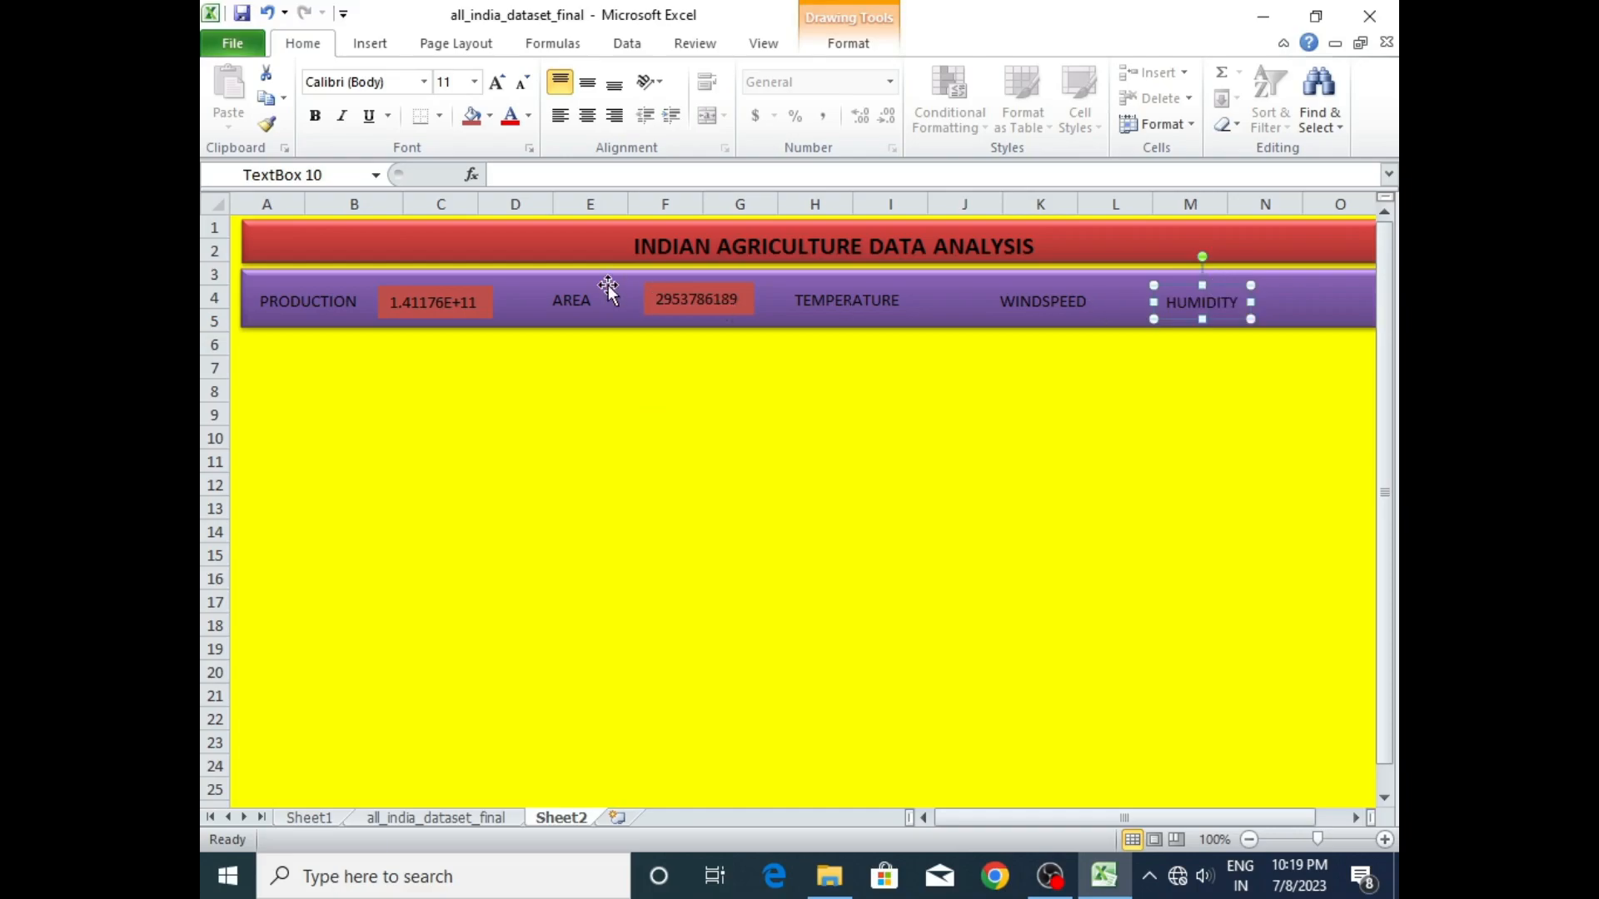
- Close the gaps in the purple band by shifting the production figure, AREA label, area figure and TEMPERATURE label toward the PRODUCTION label
click(344, 298)
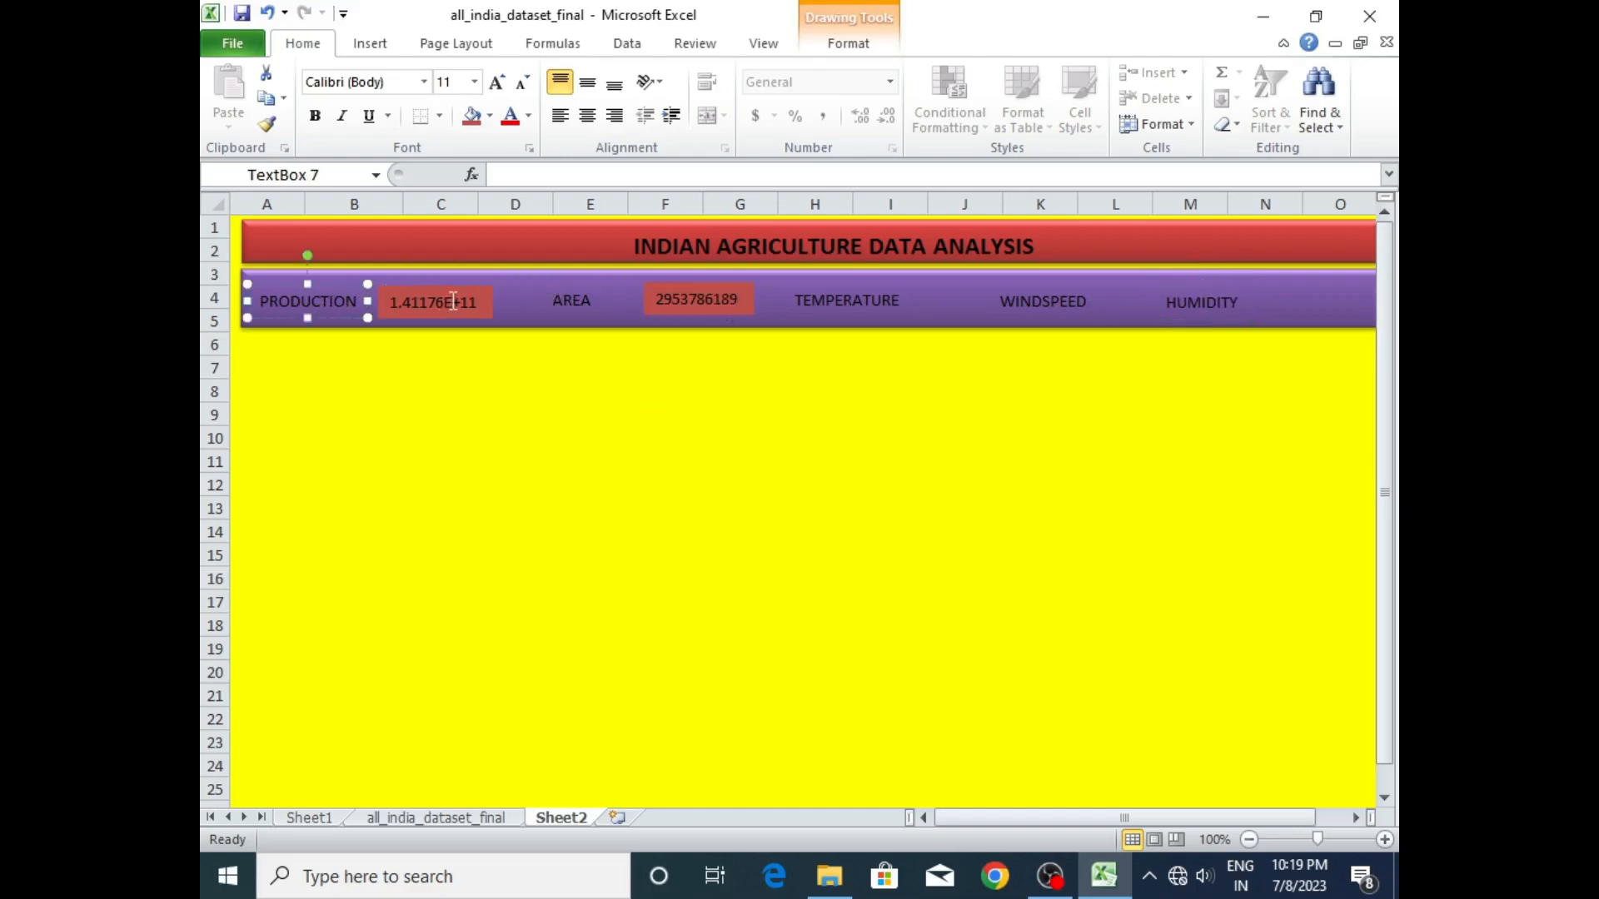
click(511, 408)
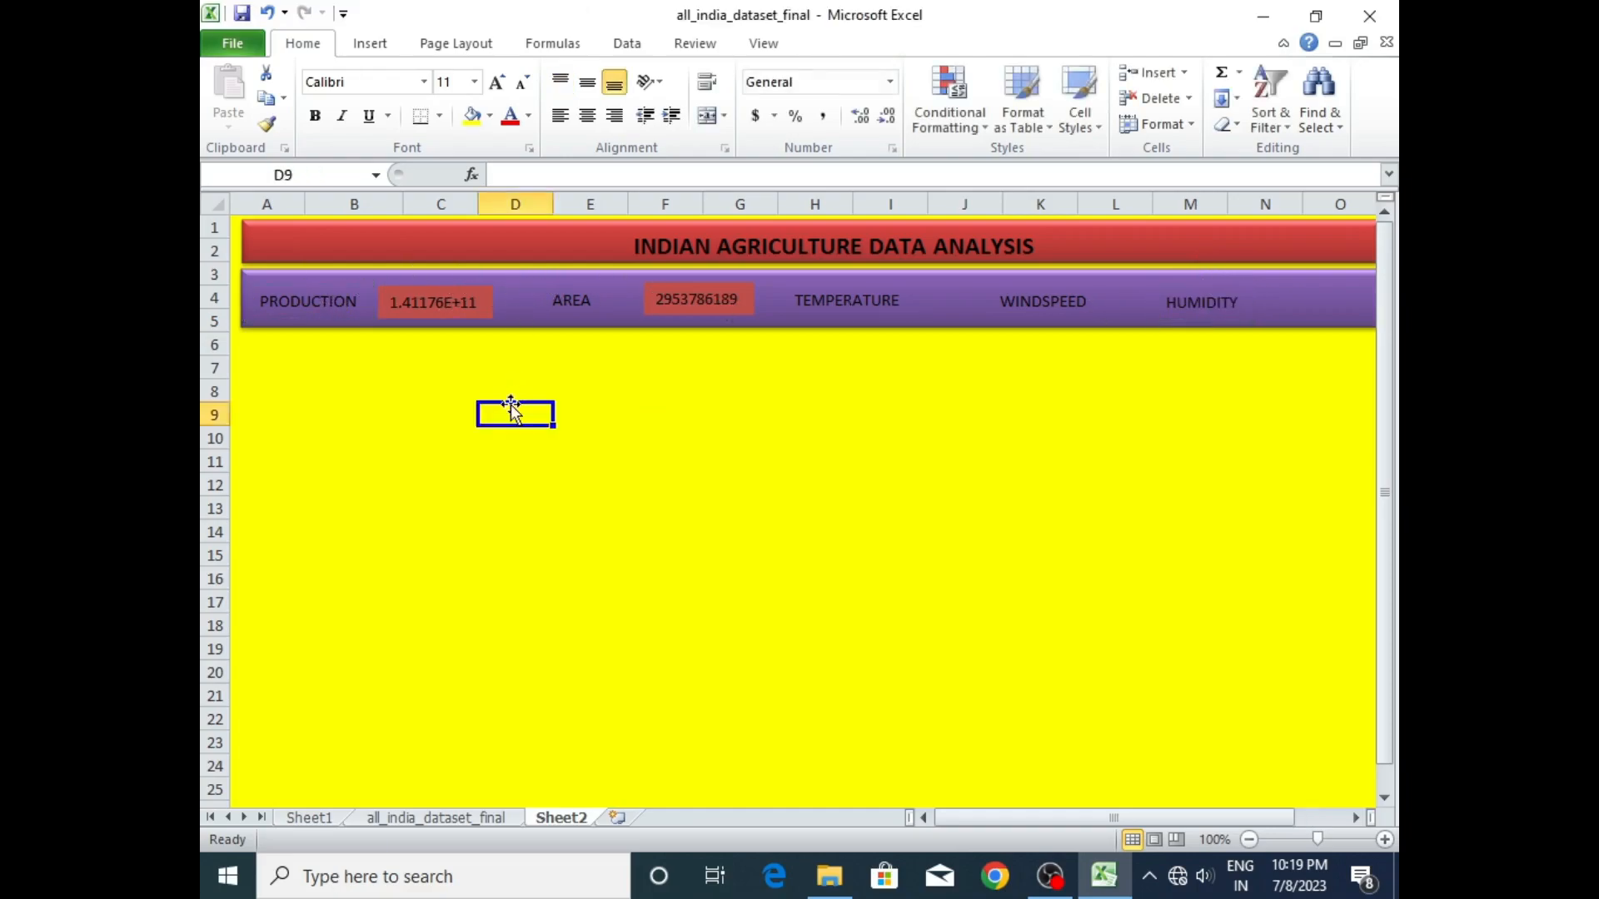
click(480, 288)
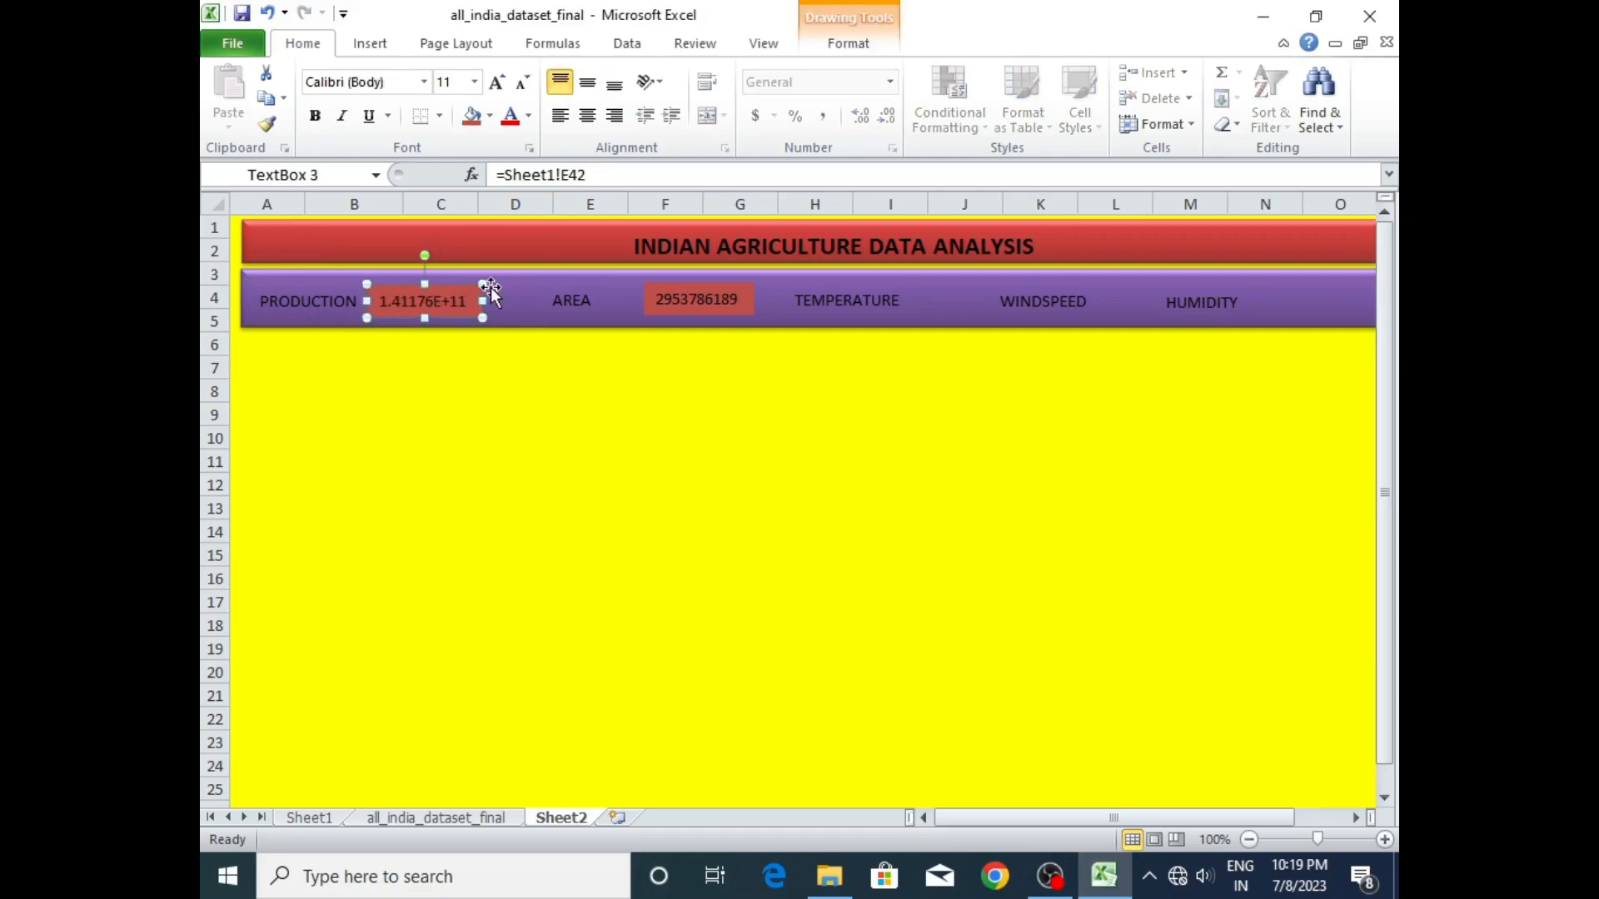
click(576, 298)
drag(585, 284, 539, 284)
click(746, 288)
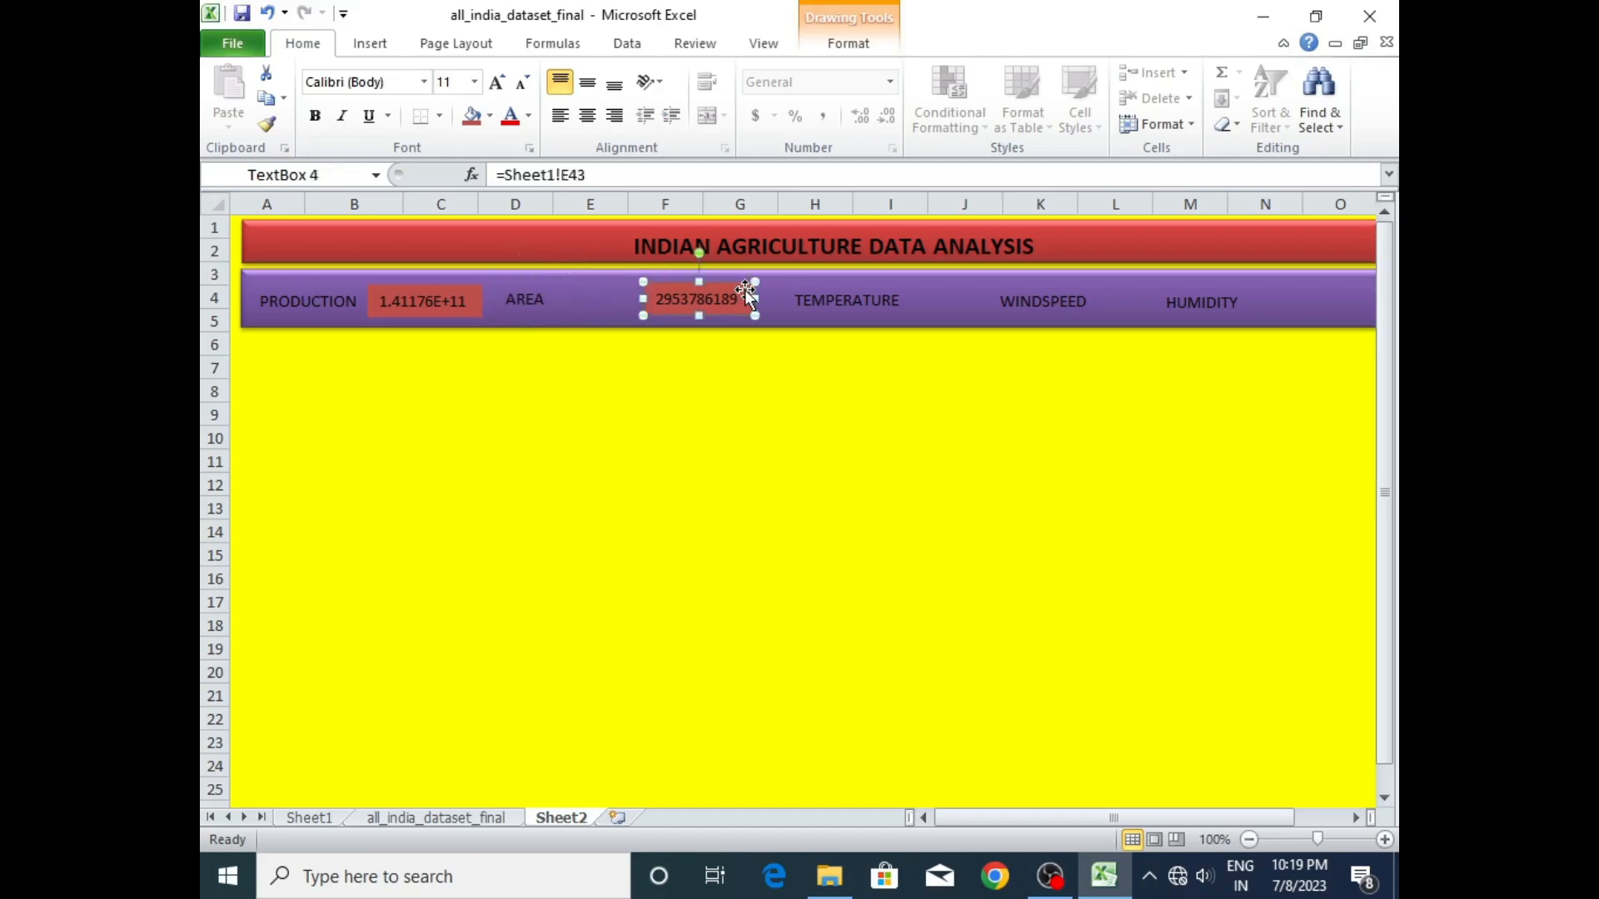
drag(746, 284, 659, 285)
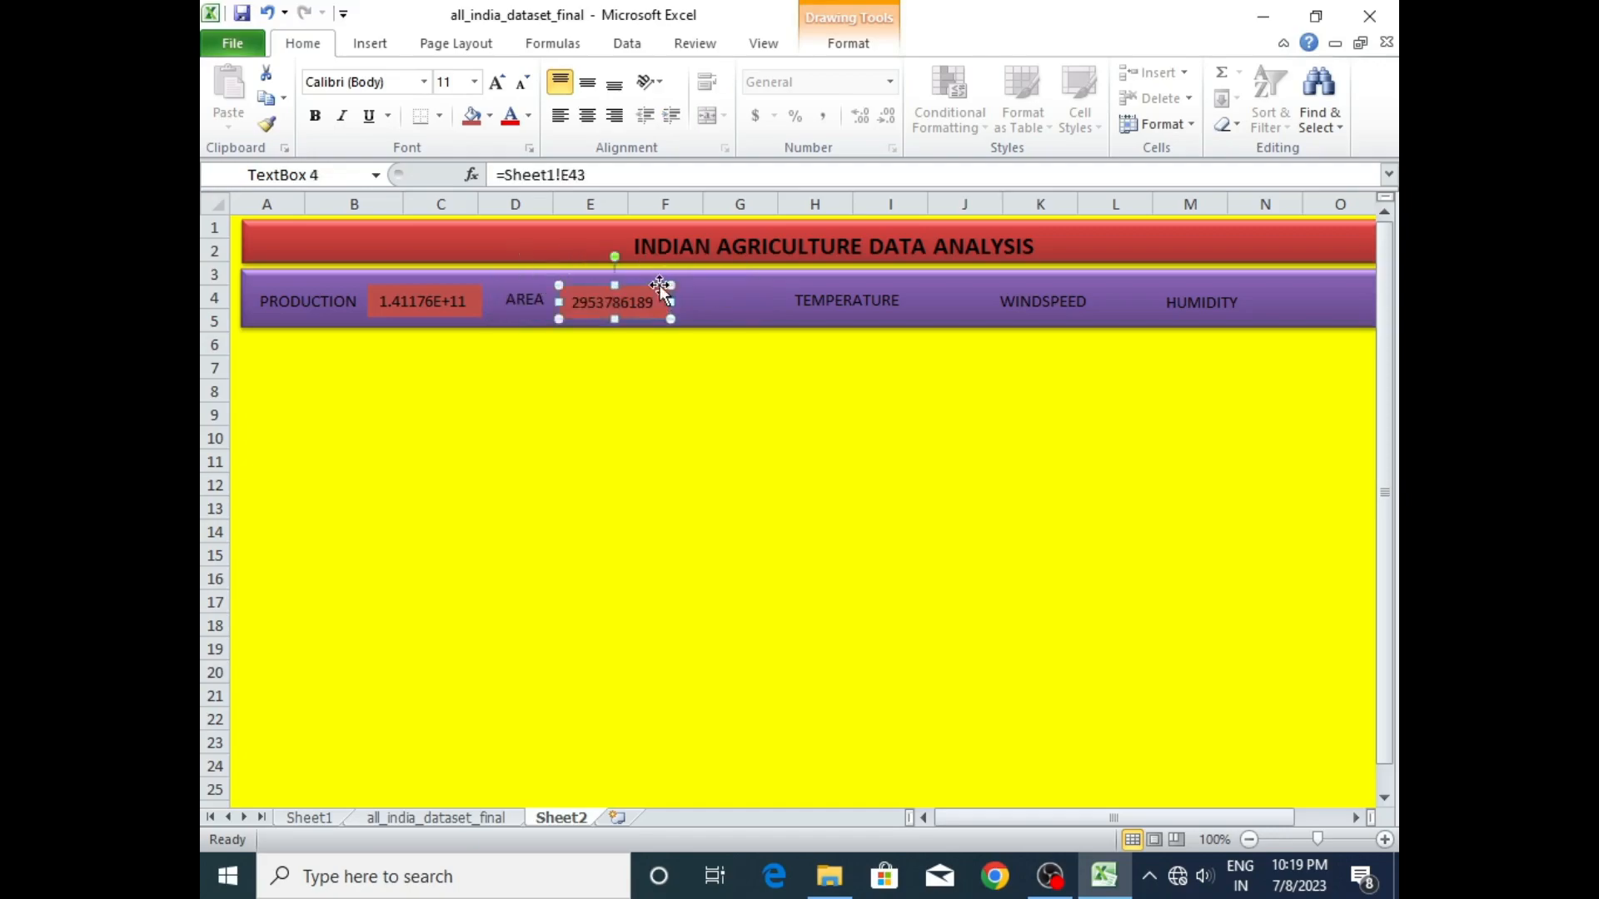
click(851, 286)
drag(848, 283, 751, 284)
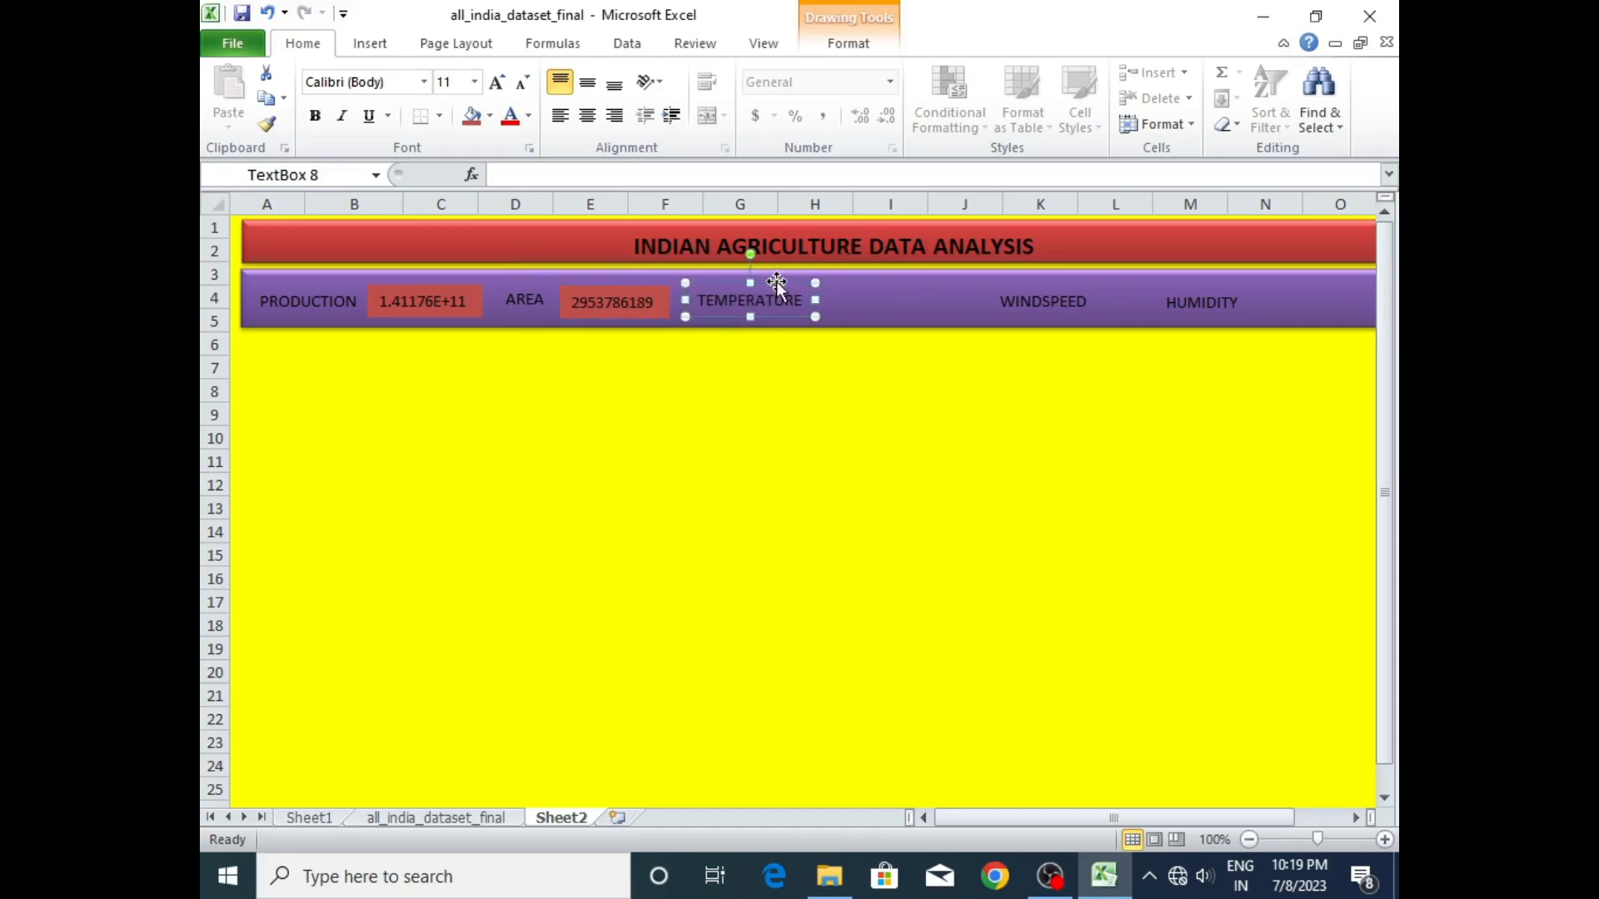
- Move the WINDSPEED label closer to TEMPERATURE and the HUMIDITY label nearer the far end of the purple band
click(1012, 293)
drag(1024, 276, 1001, 287)
click(1054, 296)
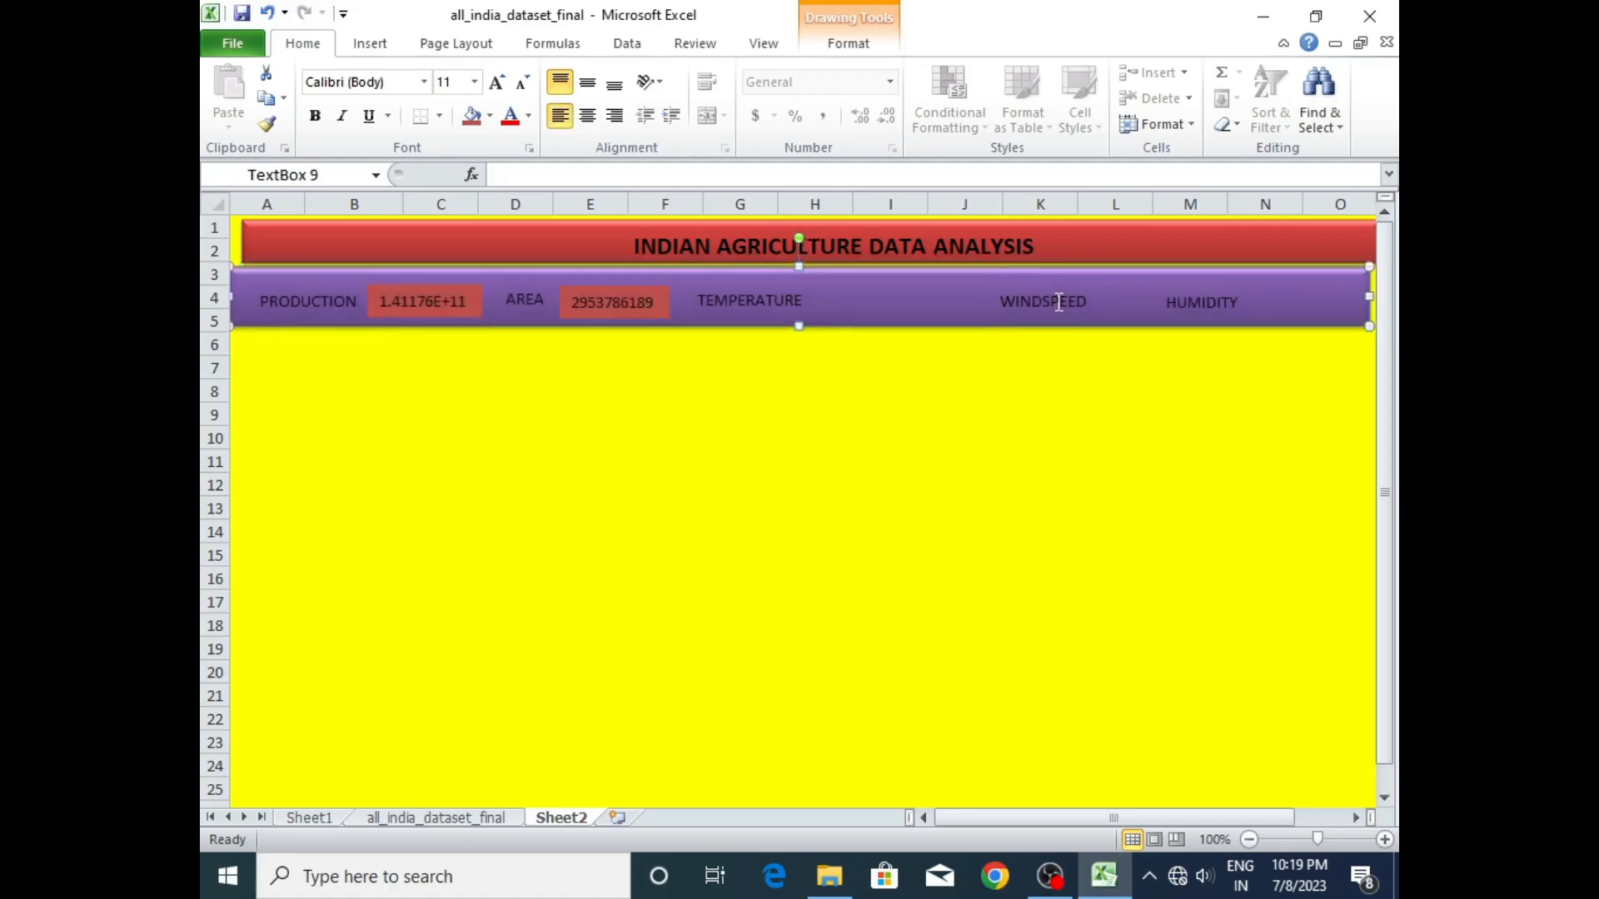
click(1053, 283)
click(1059, 294)
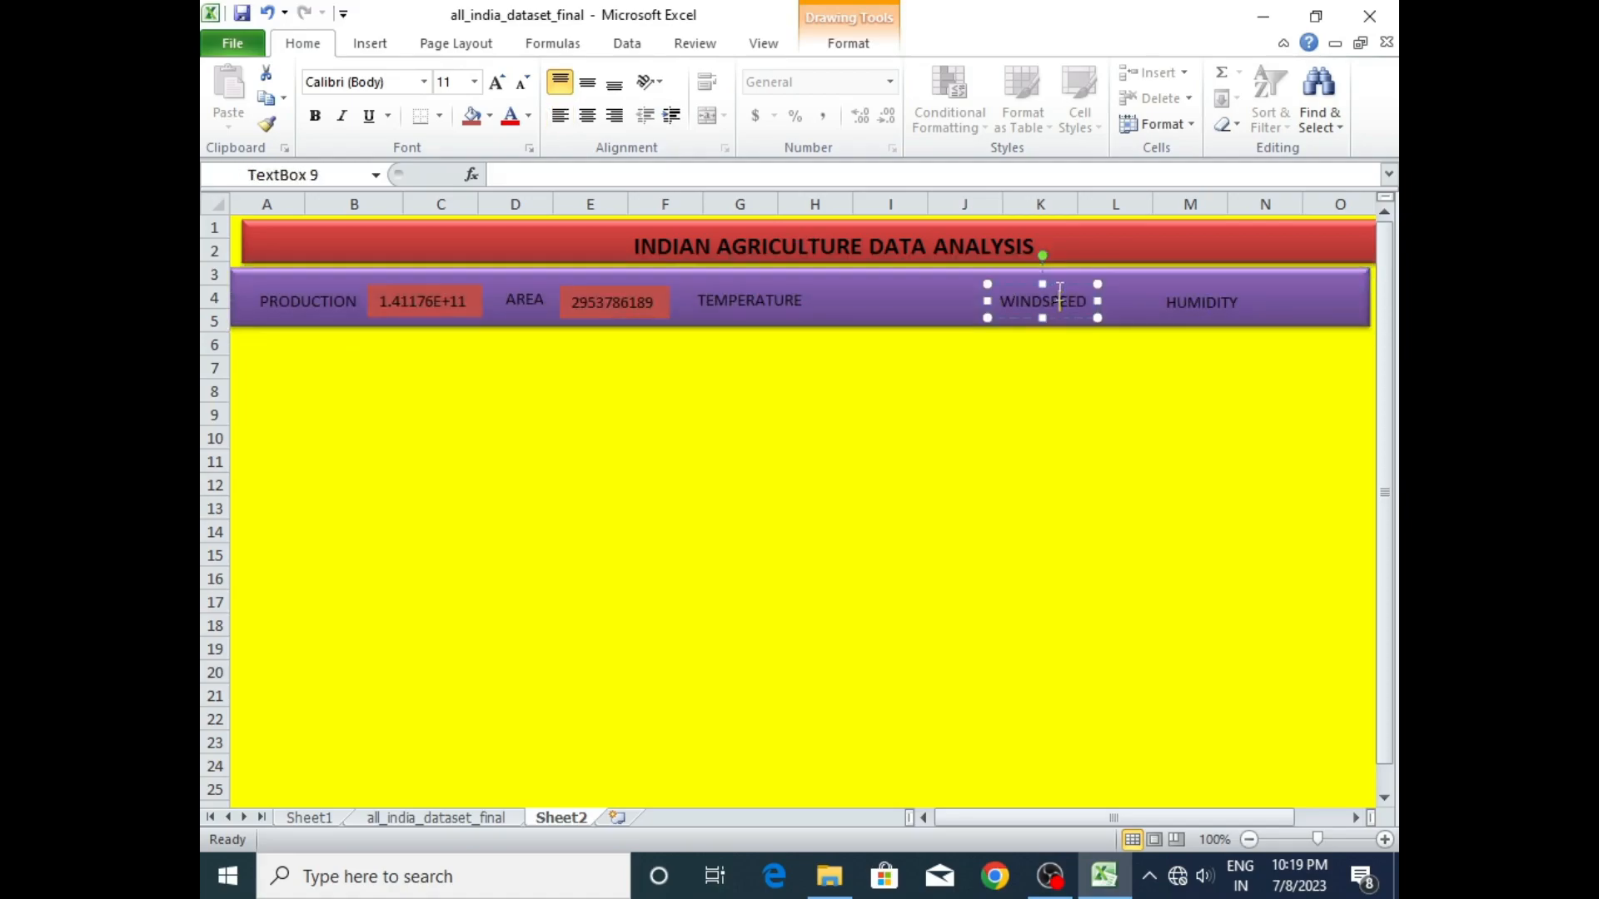
drag(1063, 284, 955, 281)
click(1186, 300)
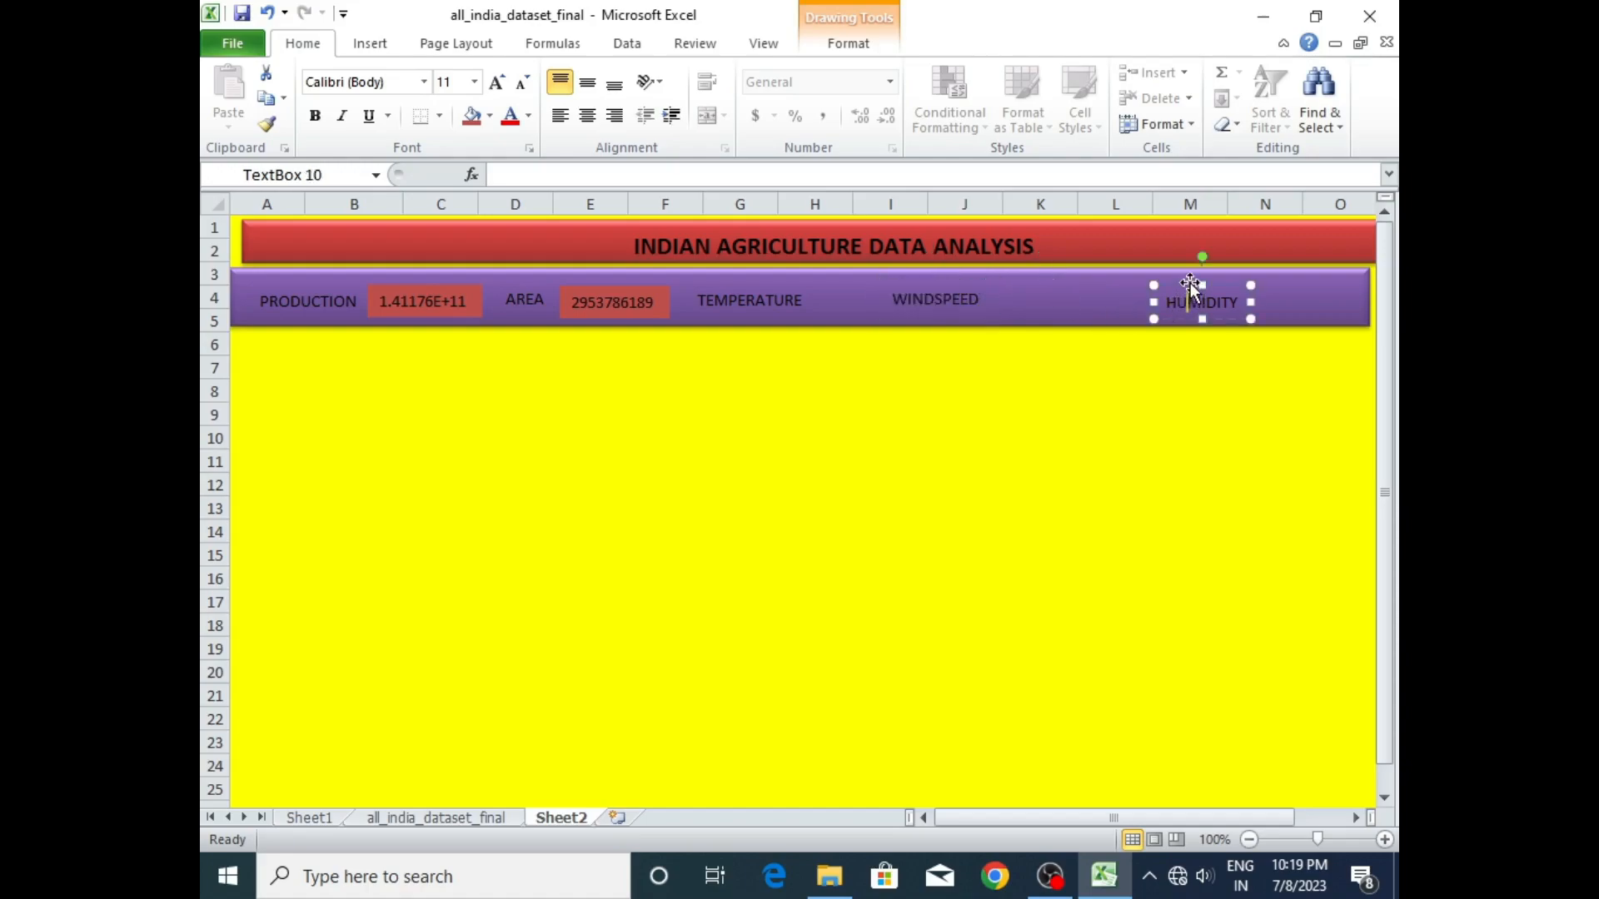
drag(1191, 285, 1233, 283)
- Duplicate the WINDSPEED label, place the copy below the purple band and change its text to PREC
click(953, 303)
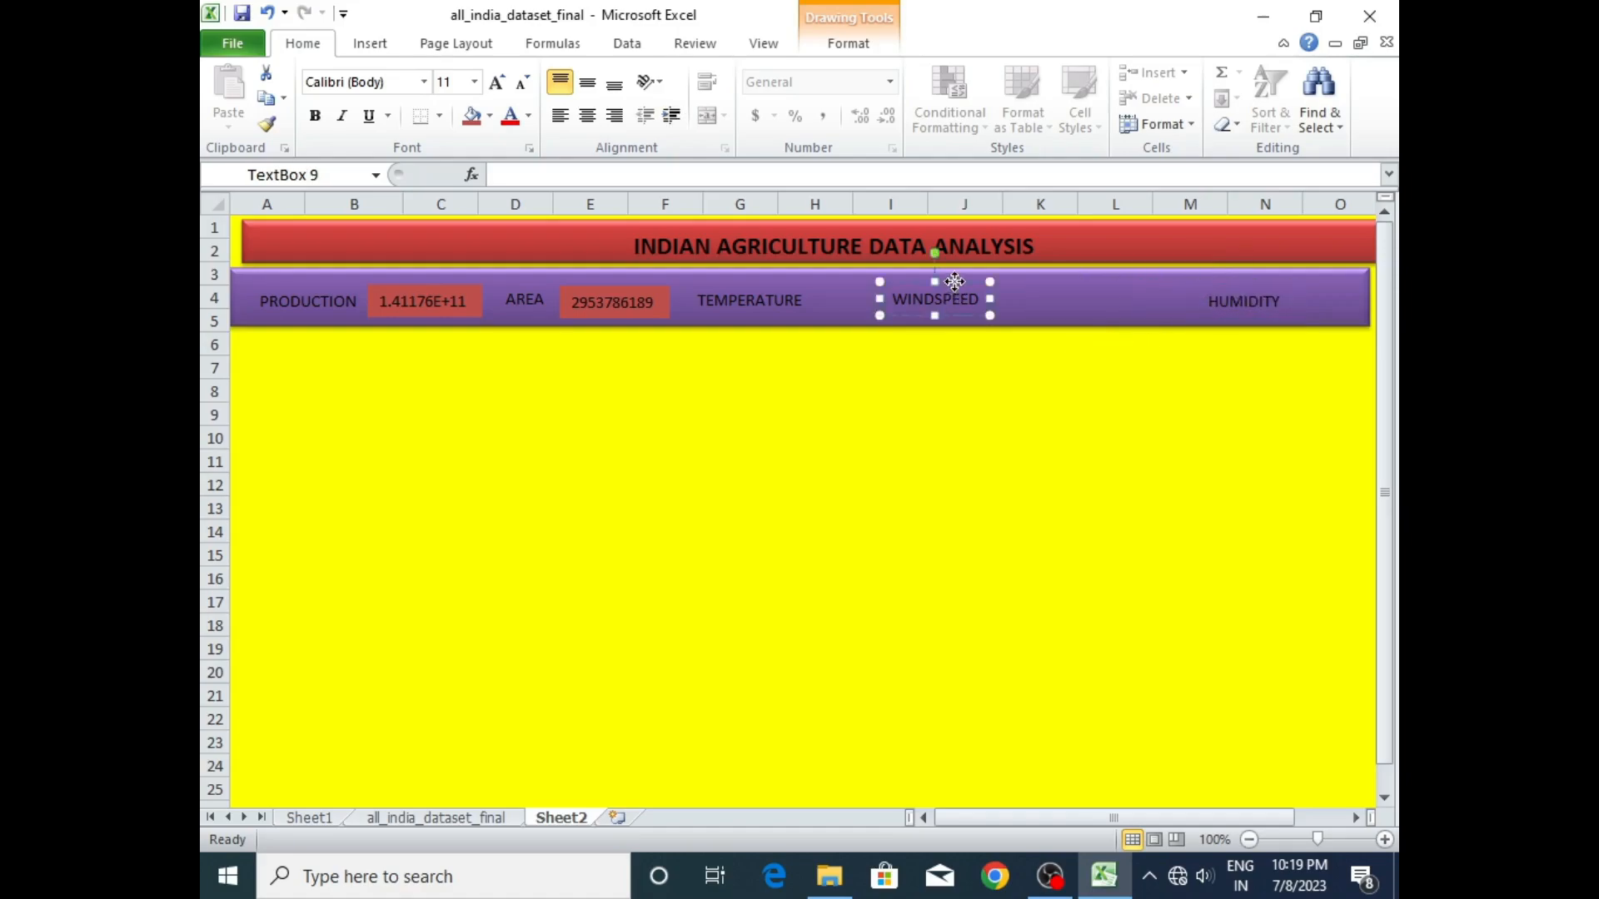
key(ctrl+c)
key(ctrl+v)
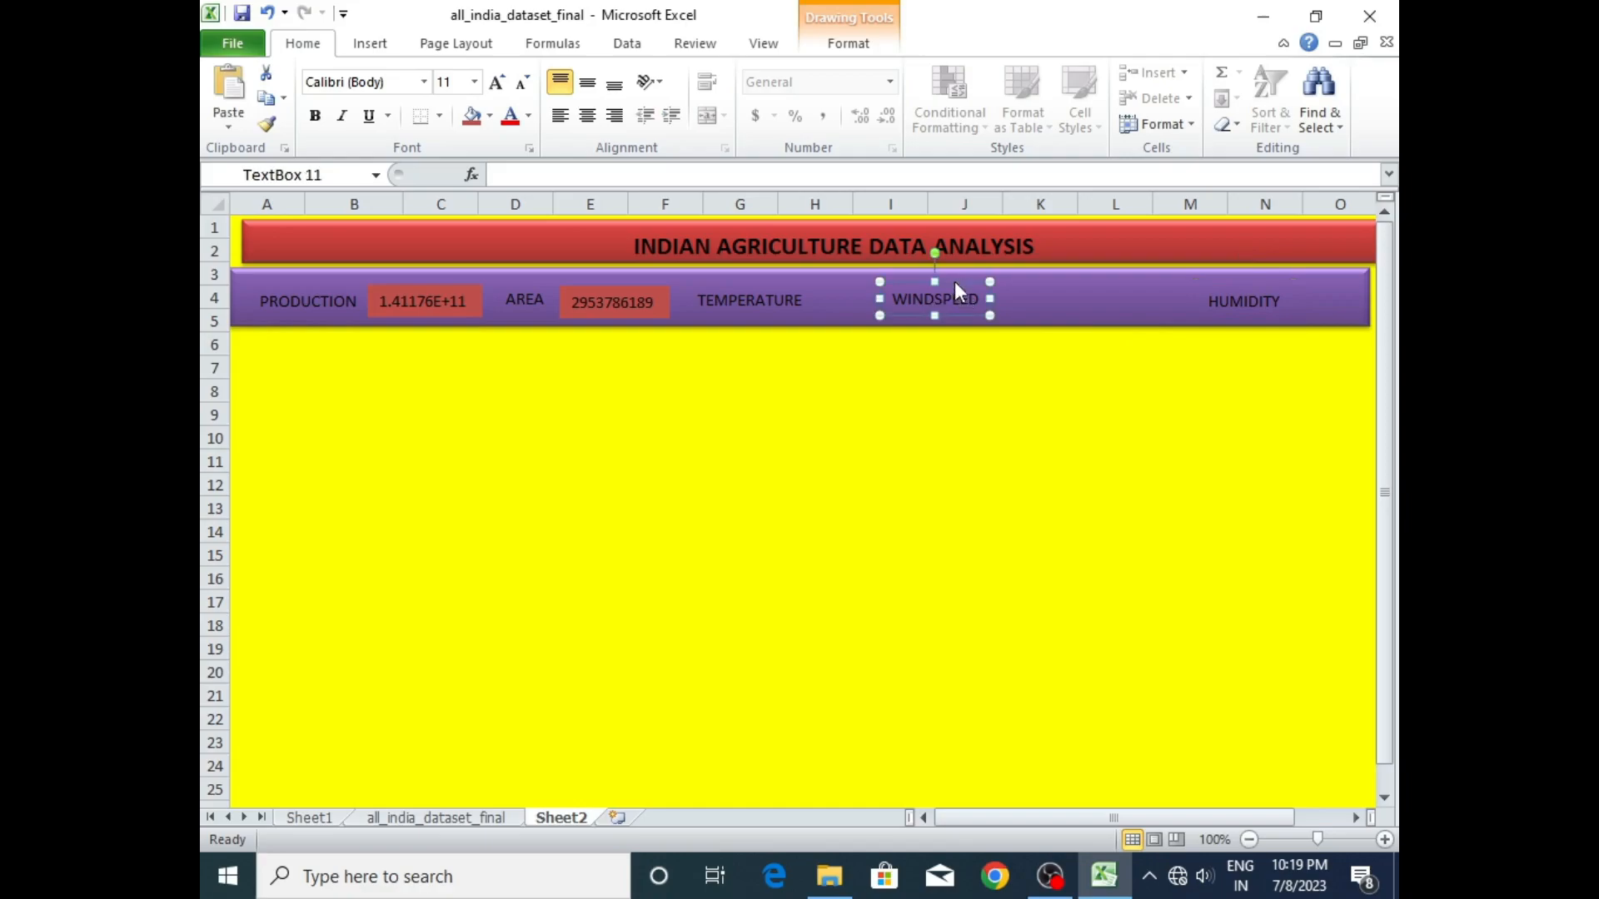
drag(979, 299, 1052, 367)
double_click(1028, 384)
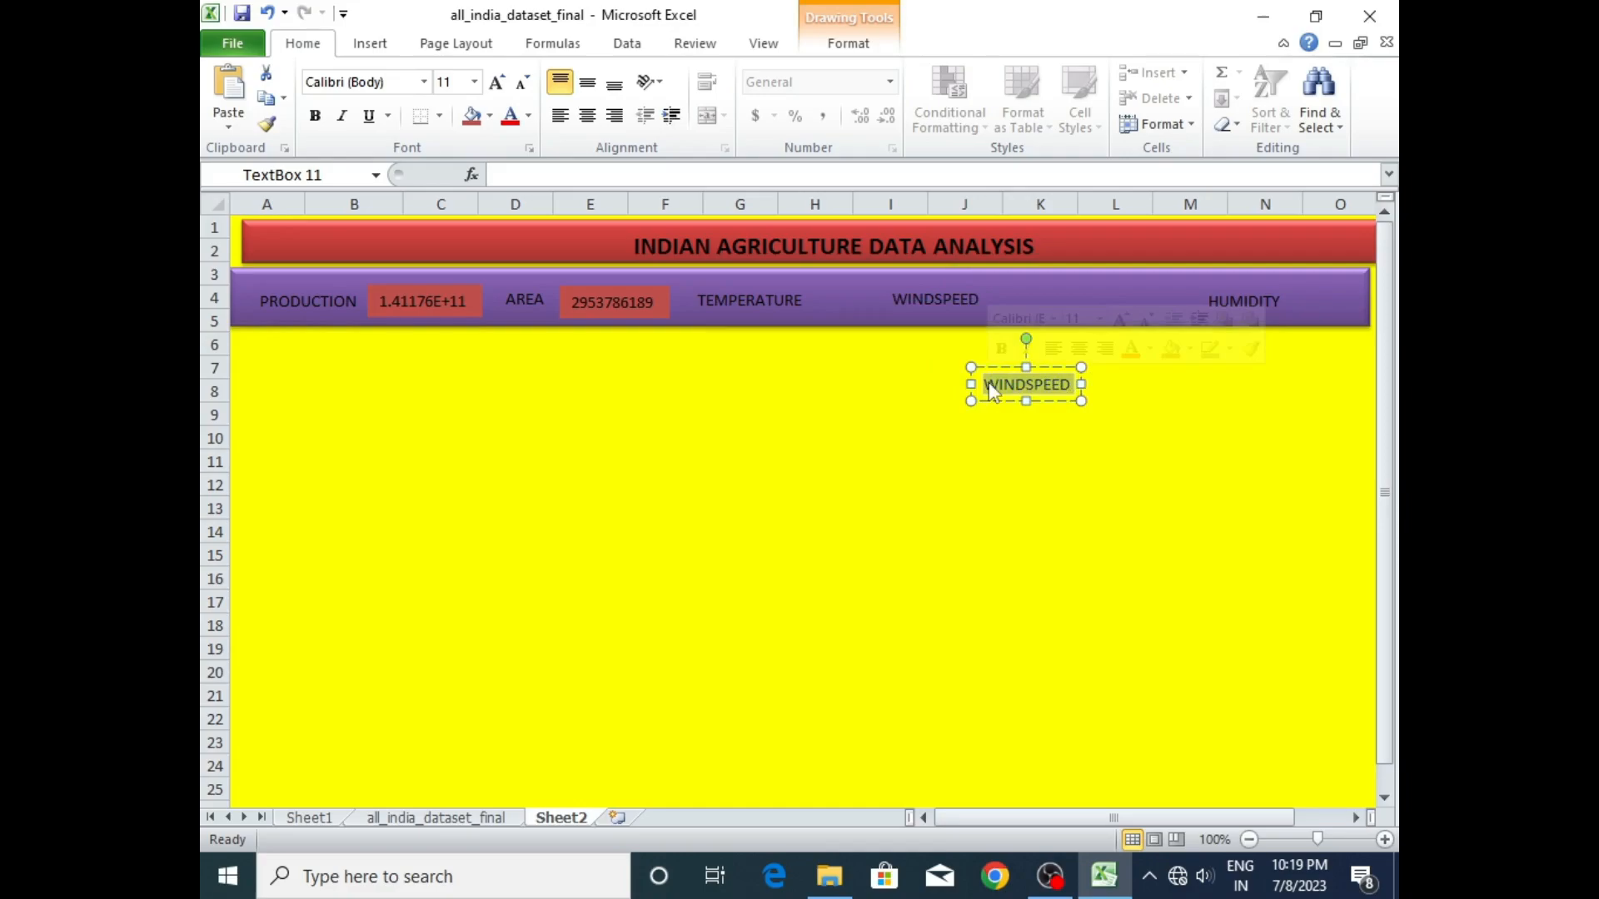
text(PRE)
text(Q)
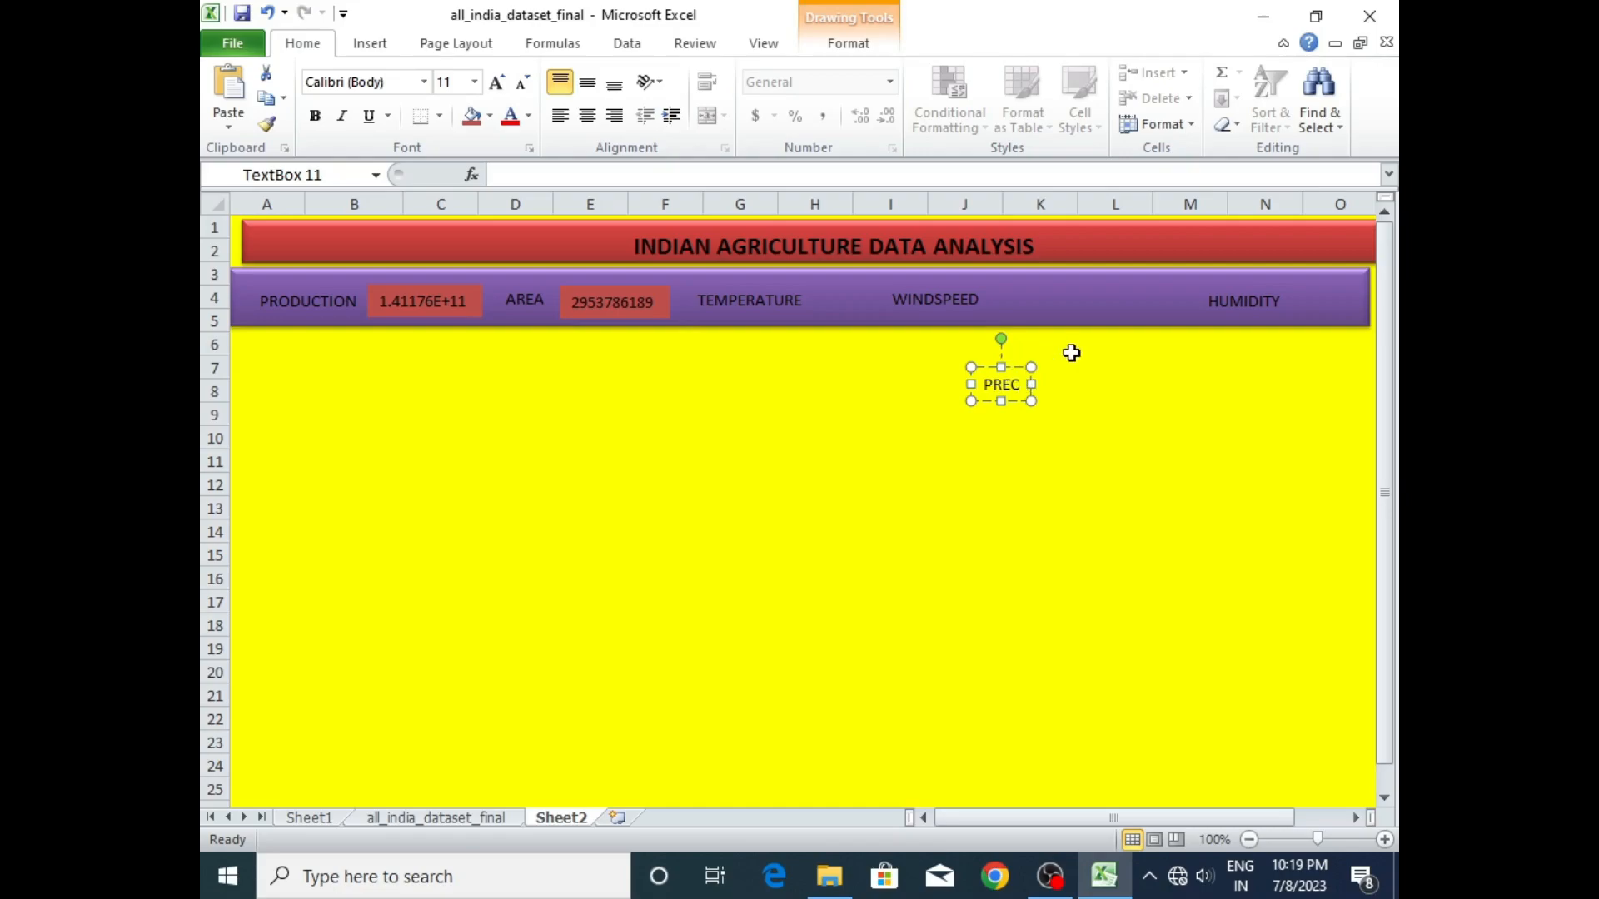
click(1079, 372)
- Move the PREC label into the purple band, midway between WINDSPEED and HUMIDITY
click(1002, 384)
drag(1017, 366, 1079, 284)
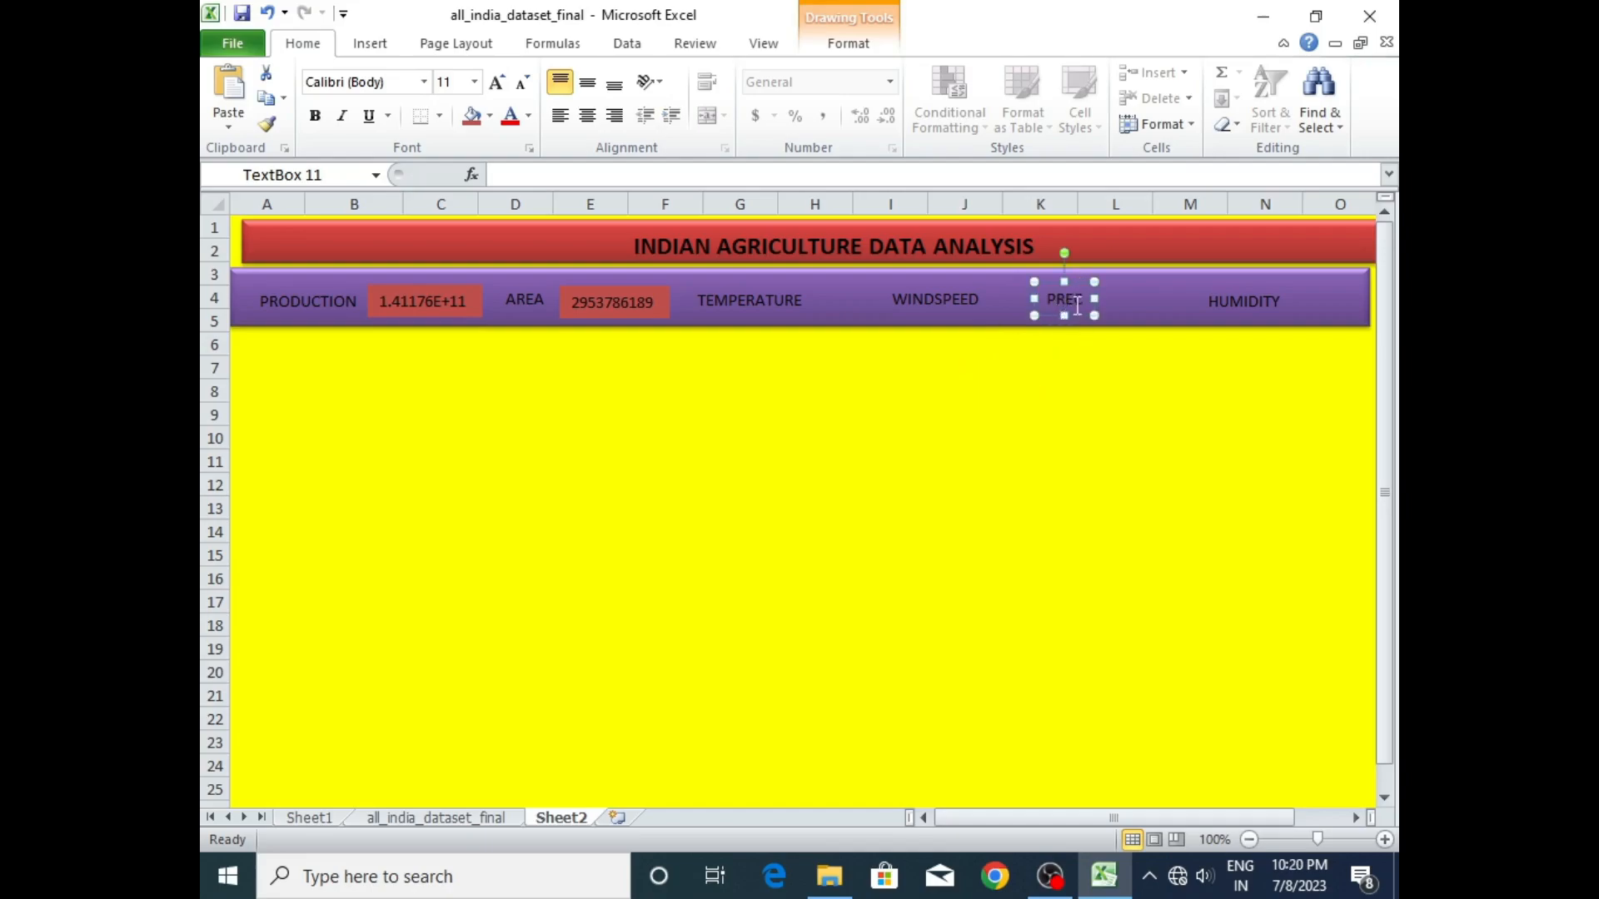
drag(1077, 284, 1096, 280)
- Resize the purple band to line up with the red banner's starting edge, and shorten the banner's far end to match the band
click(1091, 277)
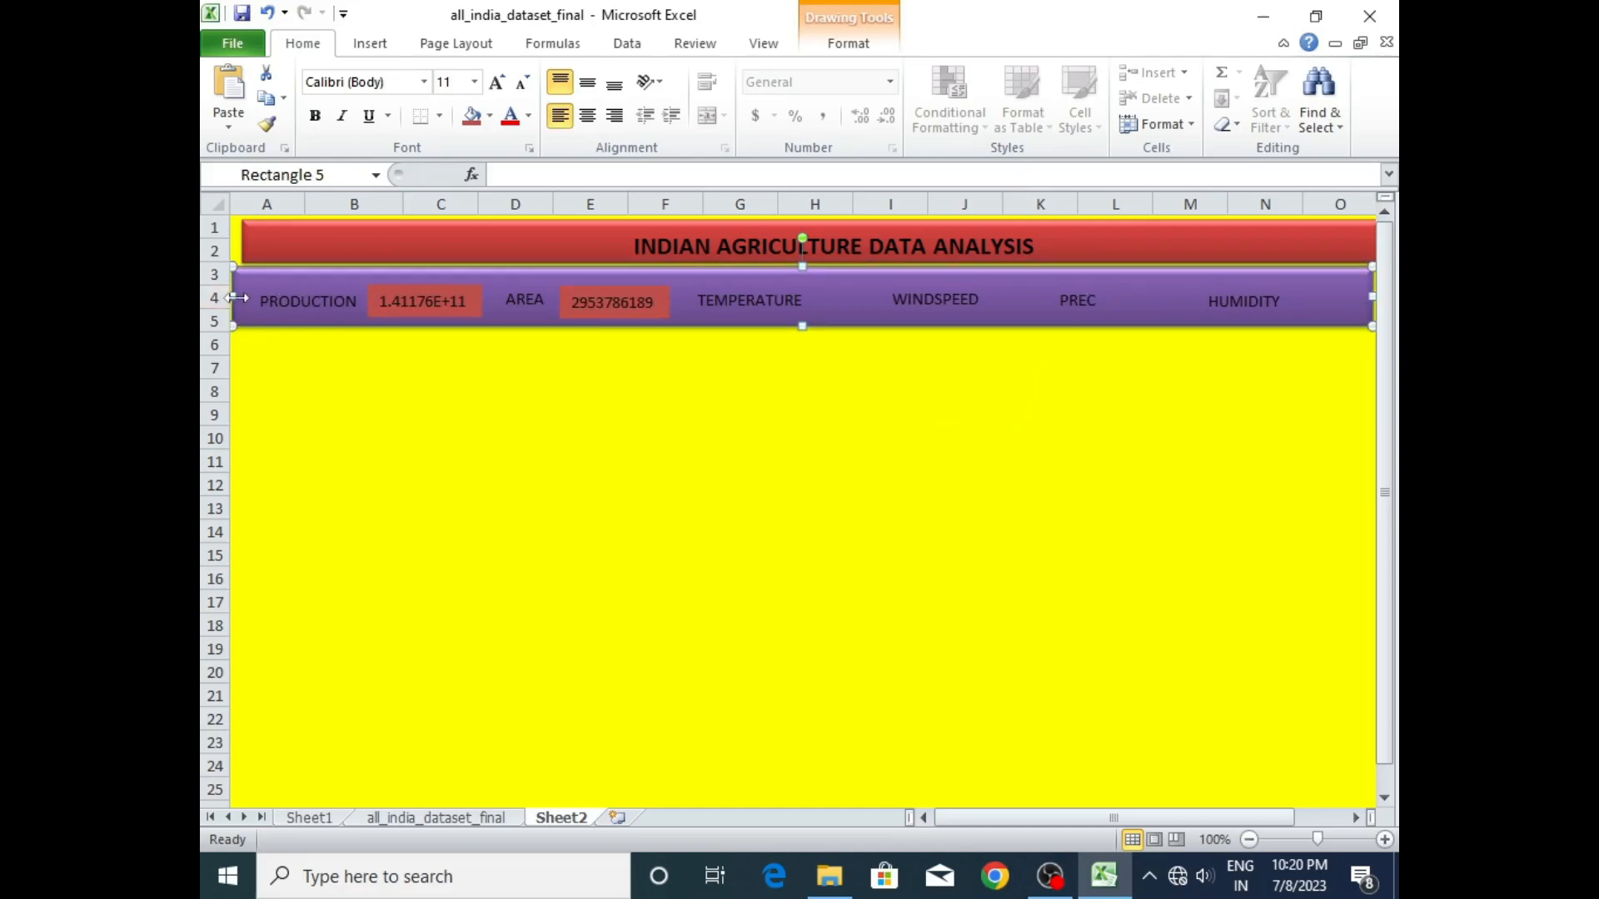
drag(235, 294, 241, 294)
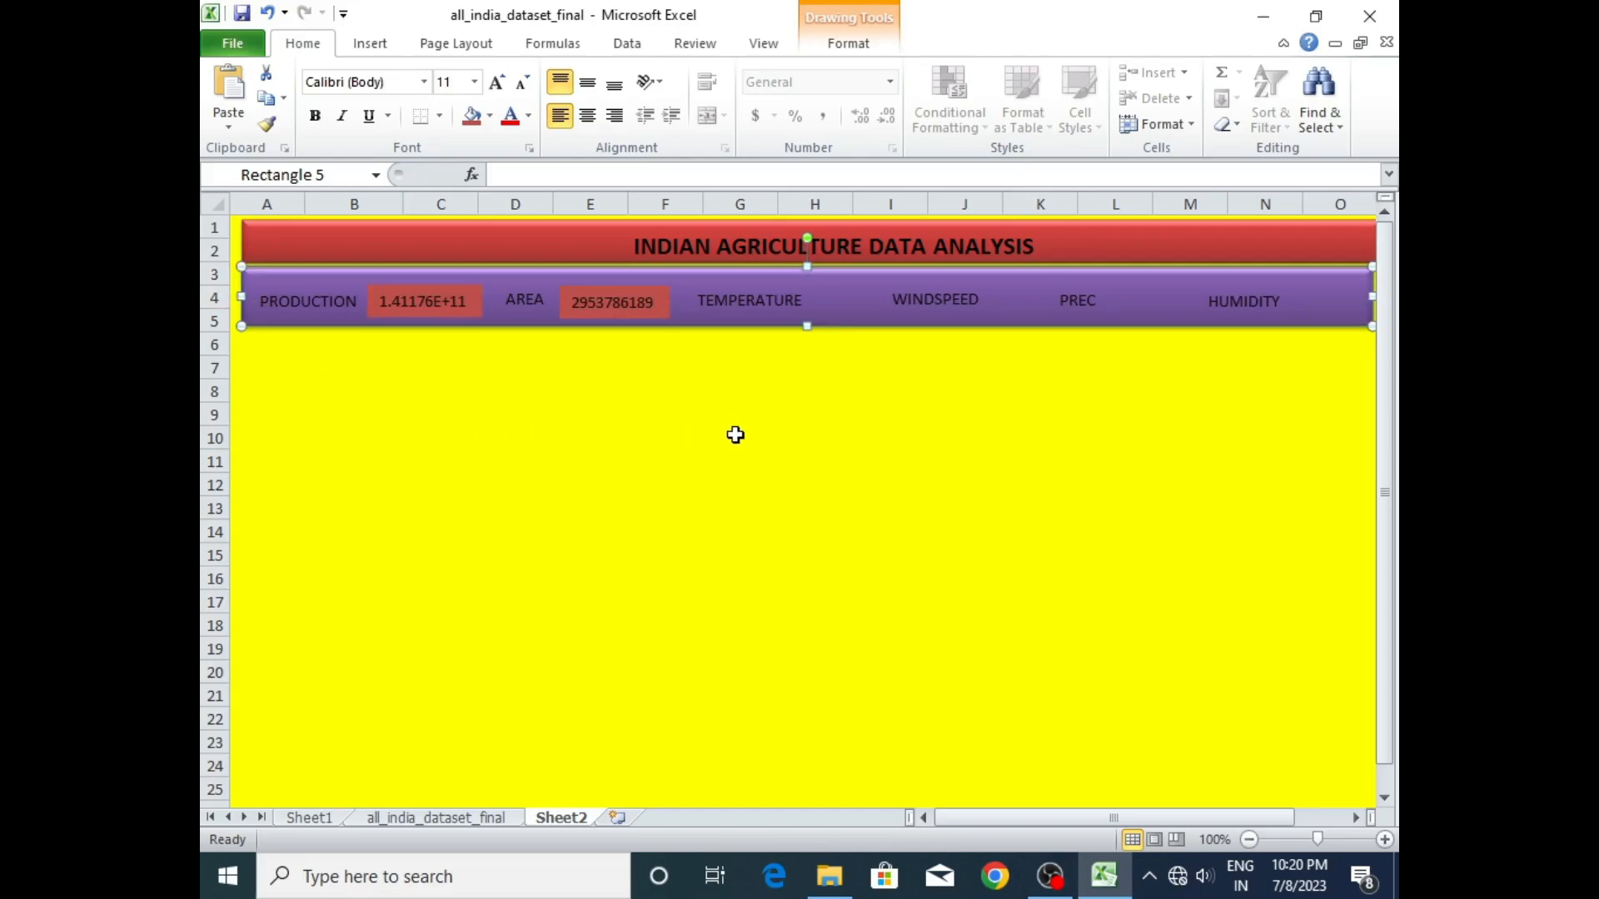
drag(1144, 817, 1169, 819)
click(1301, 243)
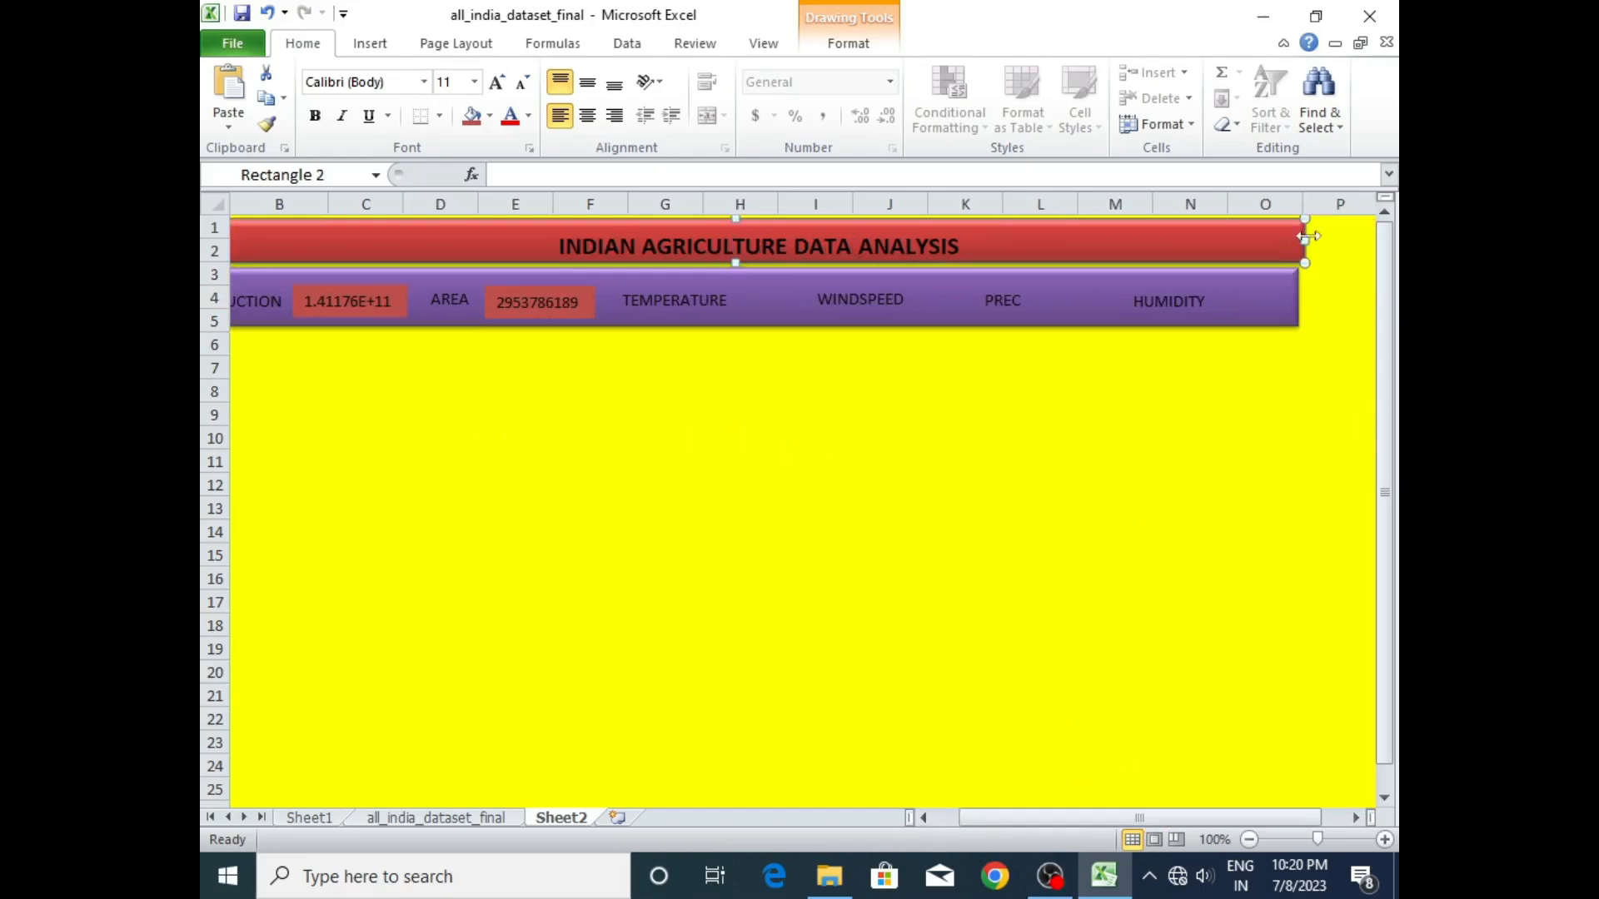
drag(1305, 240, 1293, 241)
drag(1137, 818, 1111, 818)
click(787, 483)
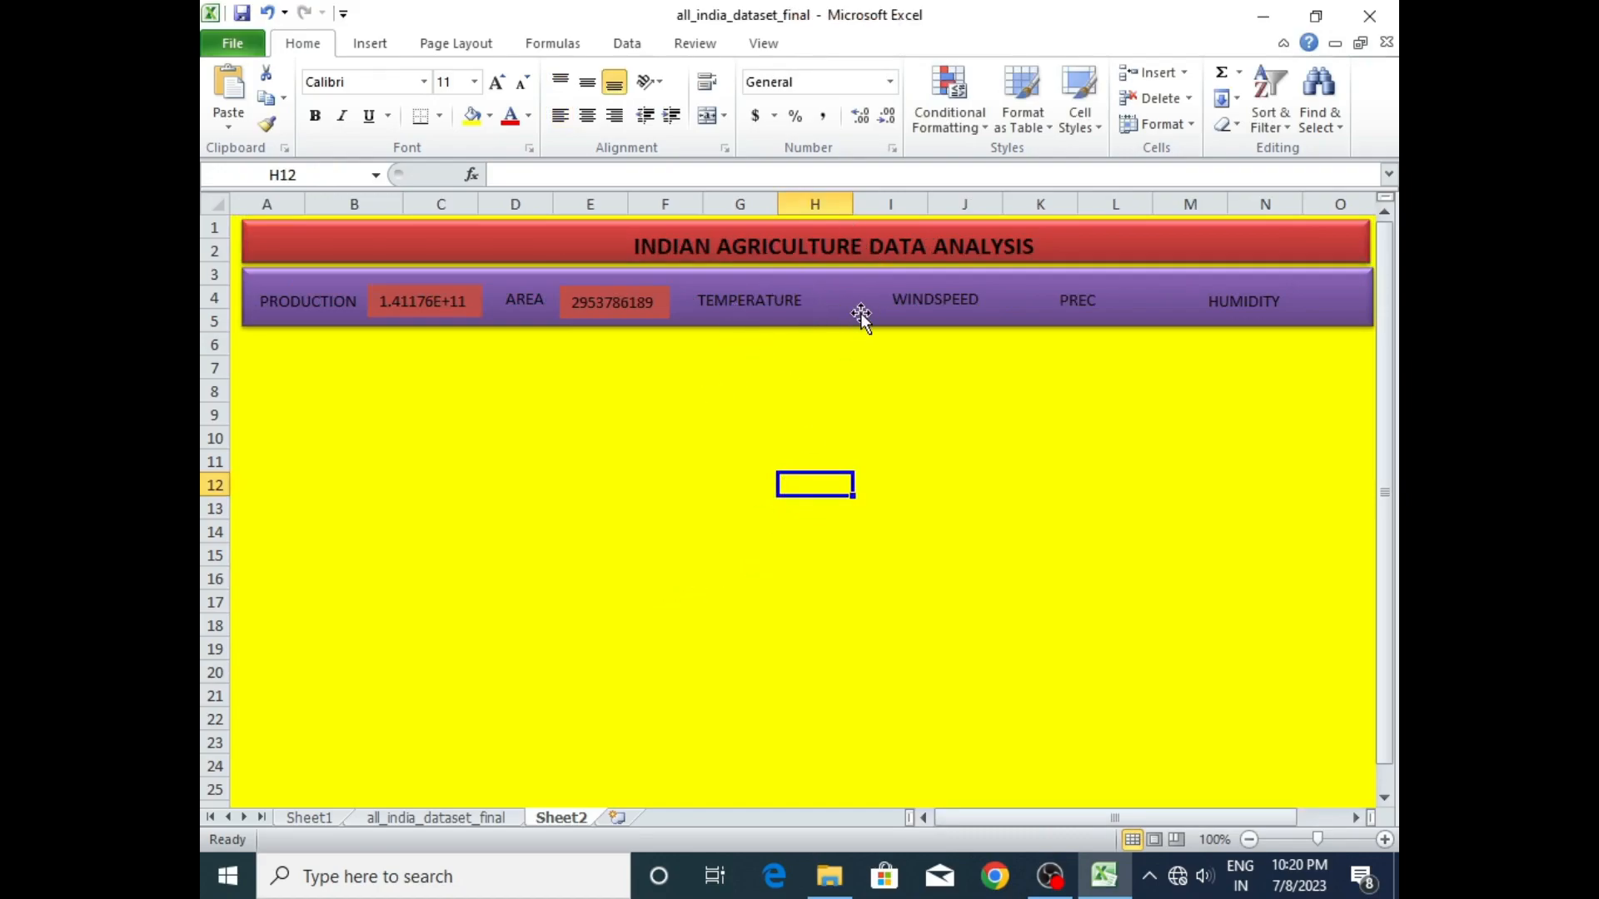
- Draw a small empty text box below the purple band around rows 9 and 10 and fill it red
click(722, 386)
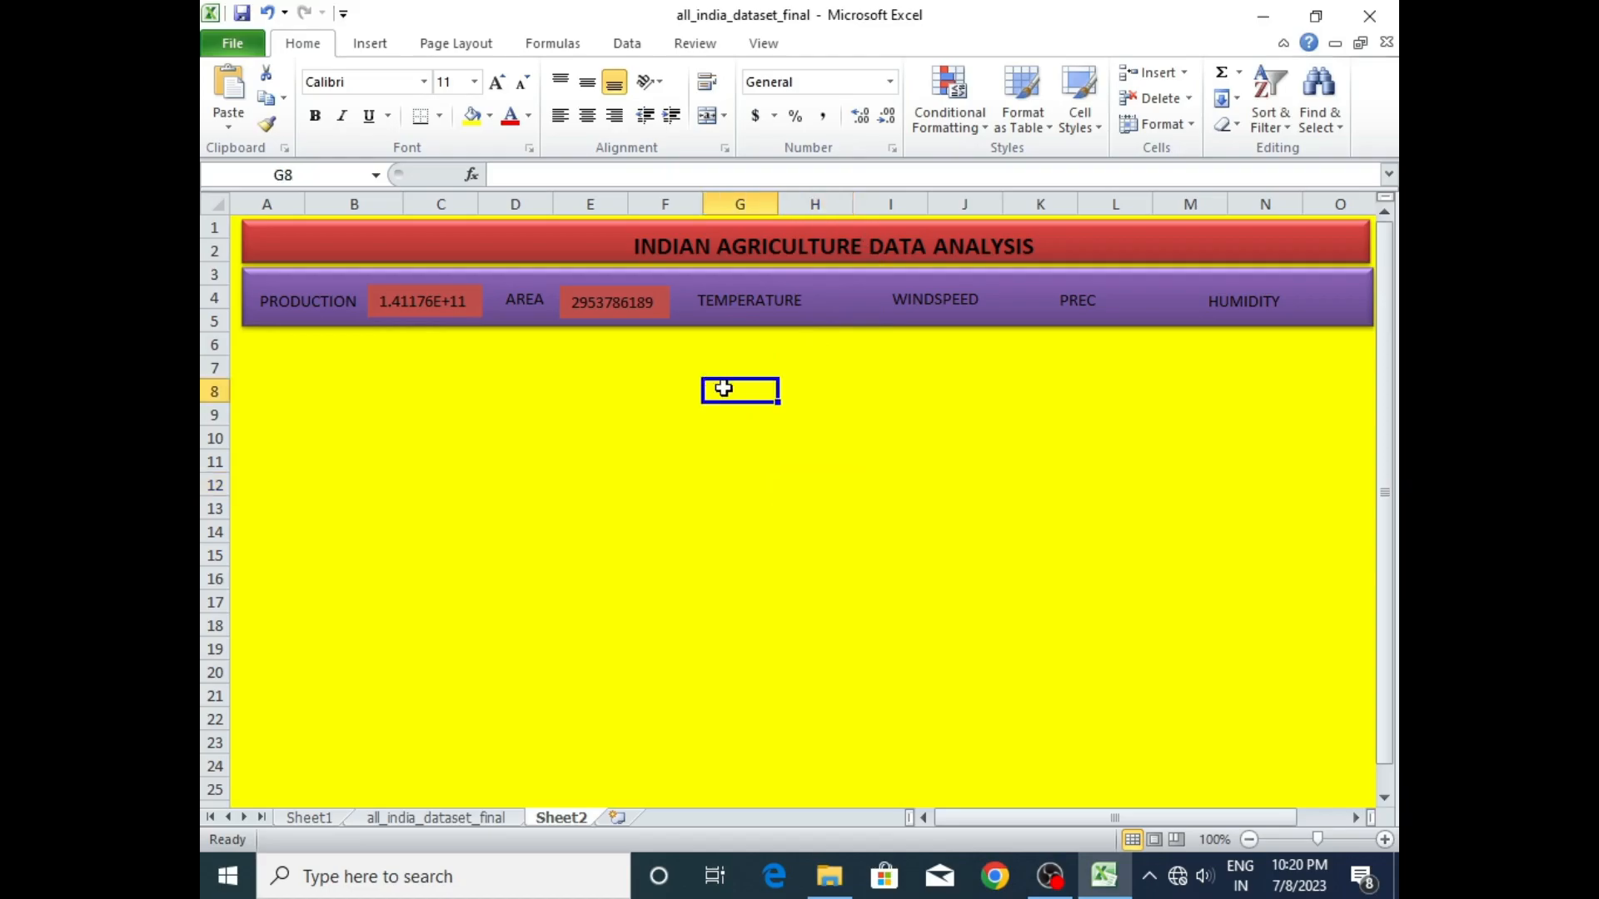
click(621, 368)
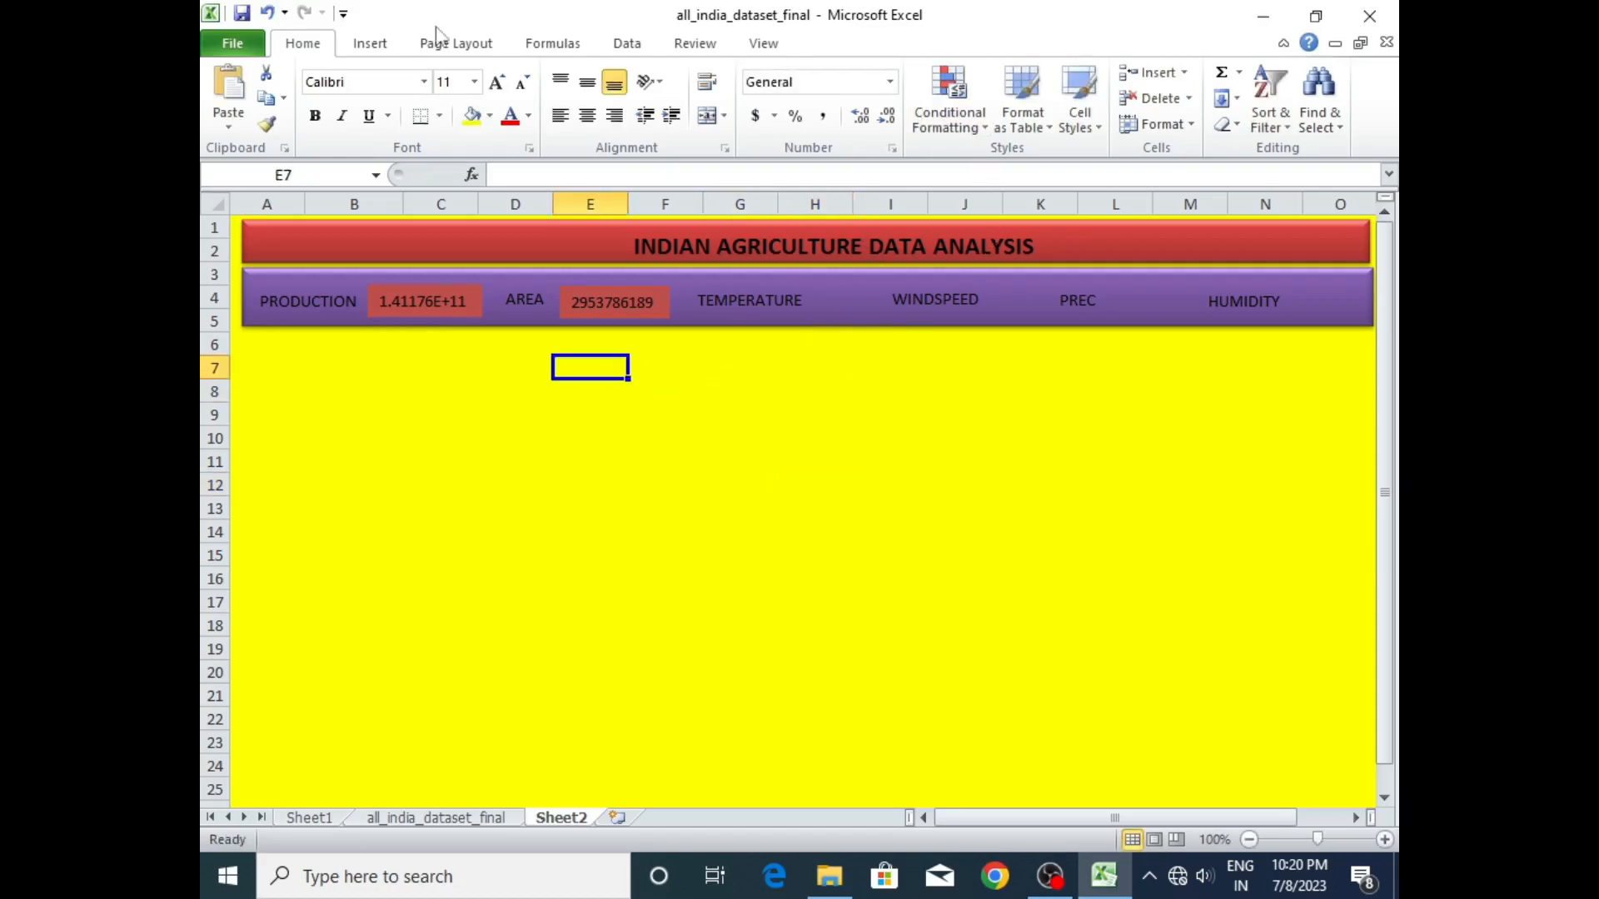
click(369, 44)
click(1052, 106)
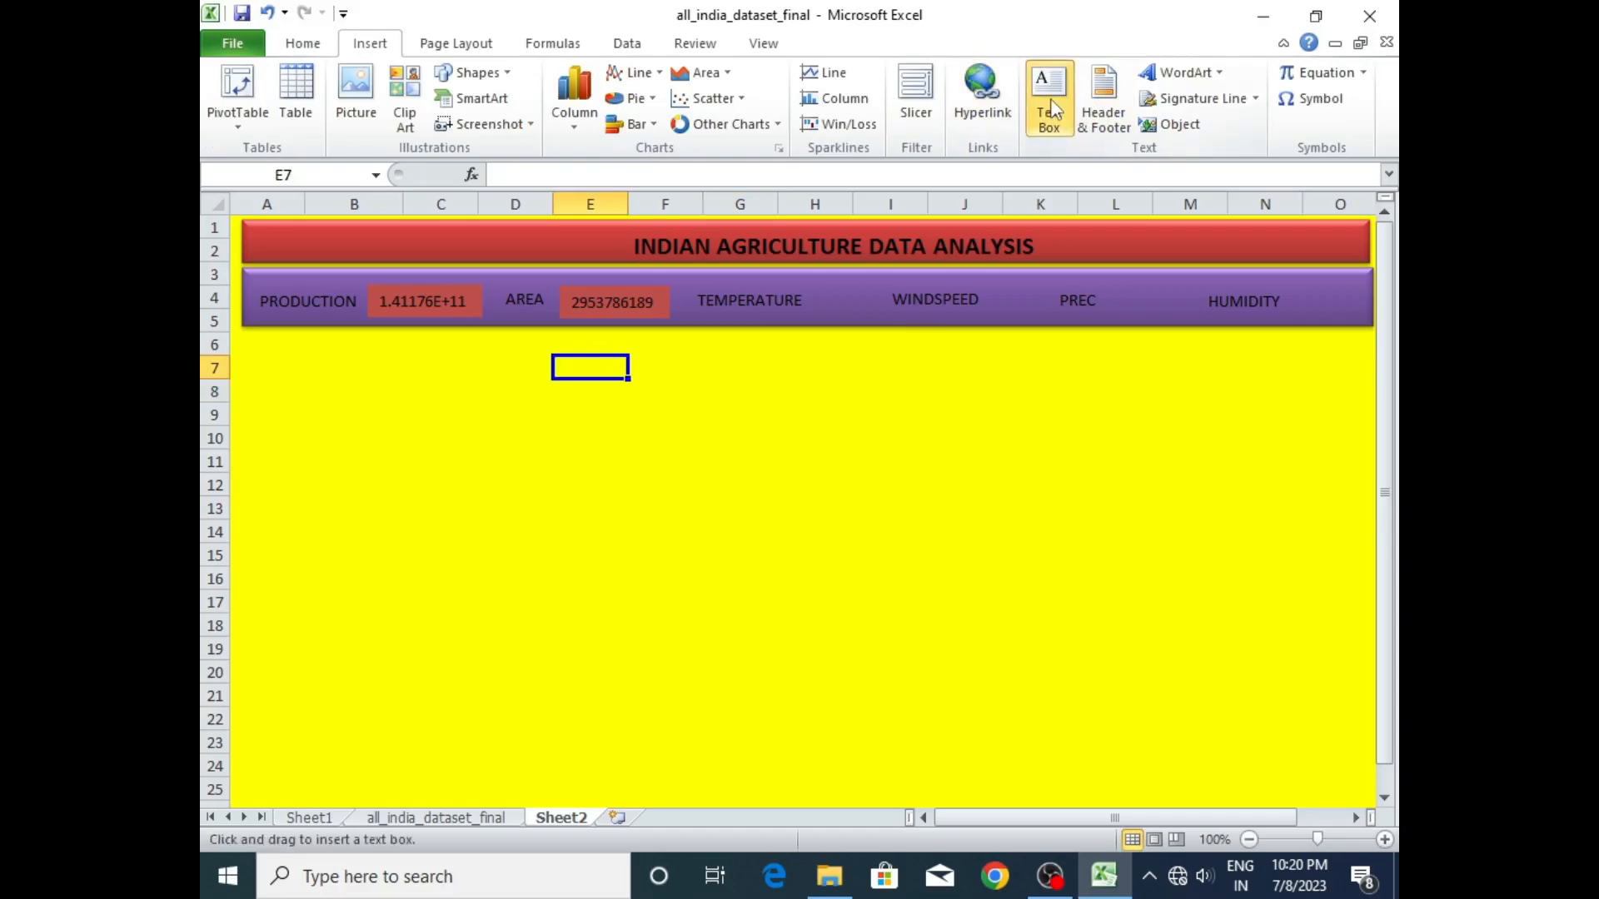
drag(696, 403, 721, 437)
click(471, 118)
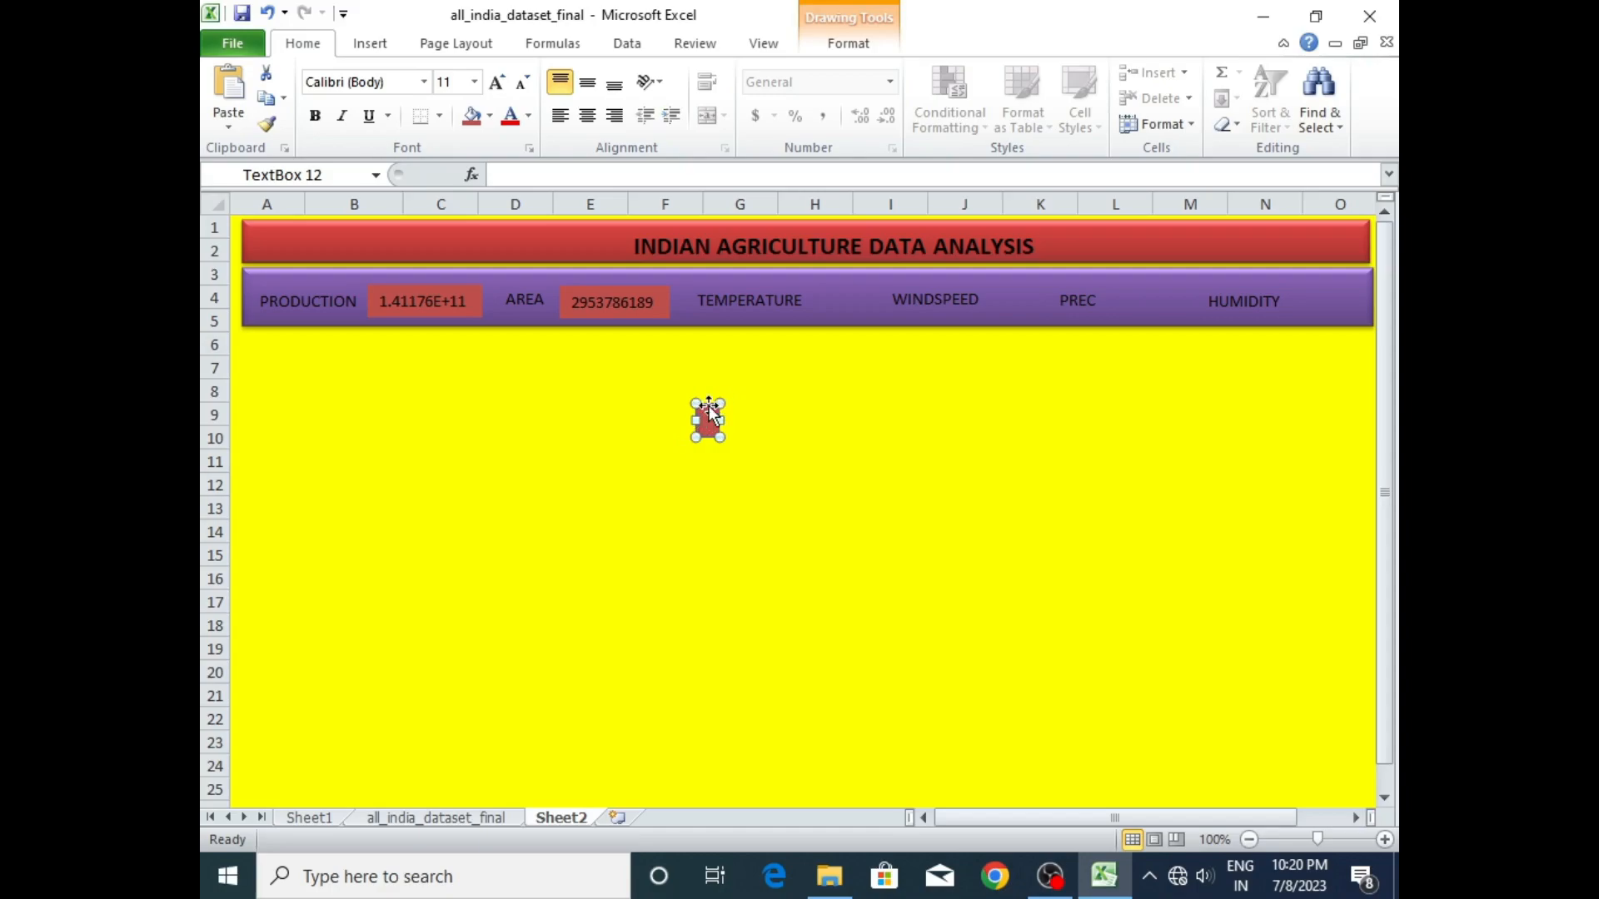
- Make three duplicates of the small red text box
key(ctrl+d)
key(ctrl+d)
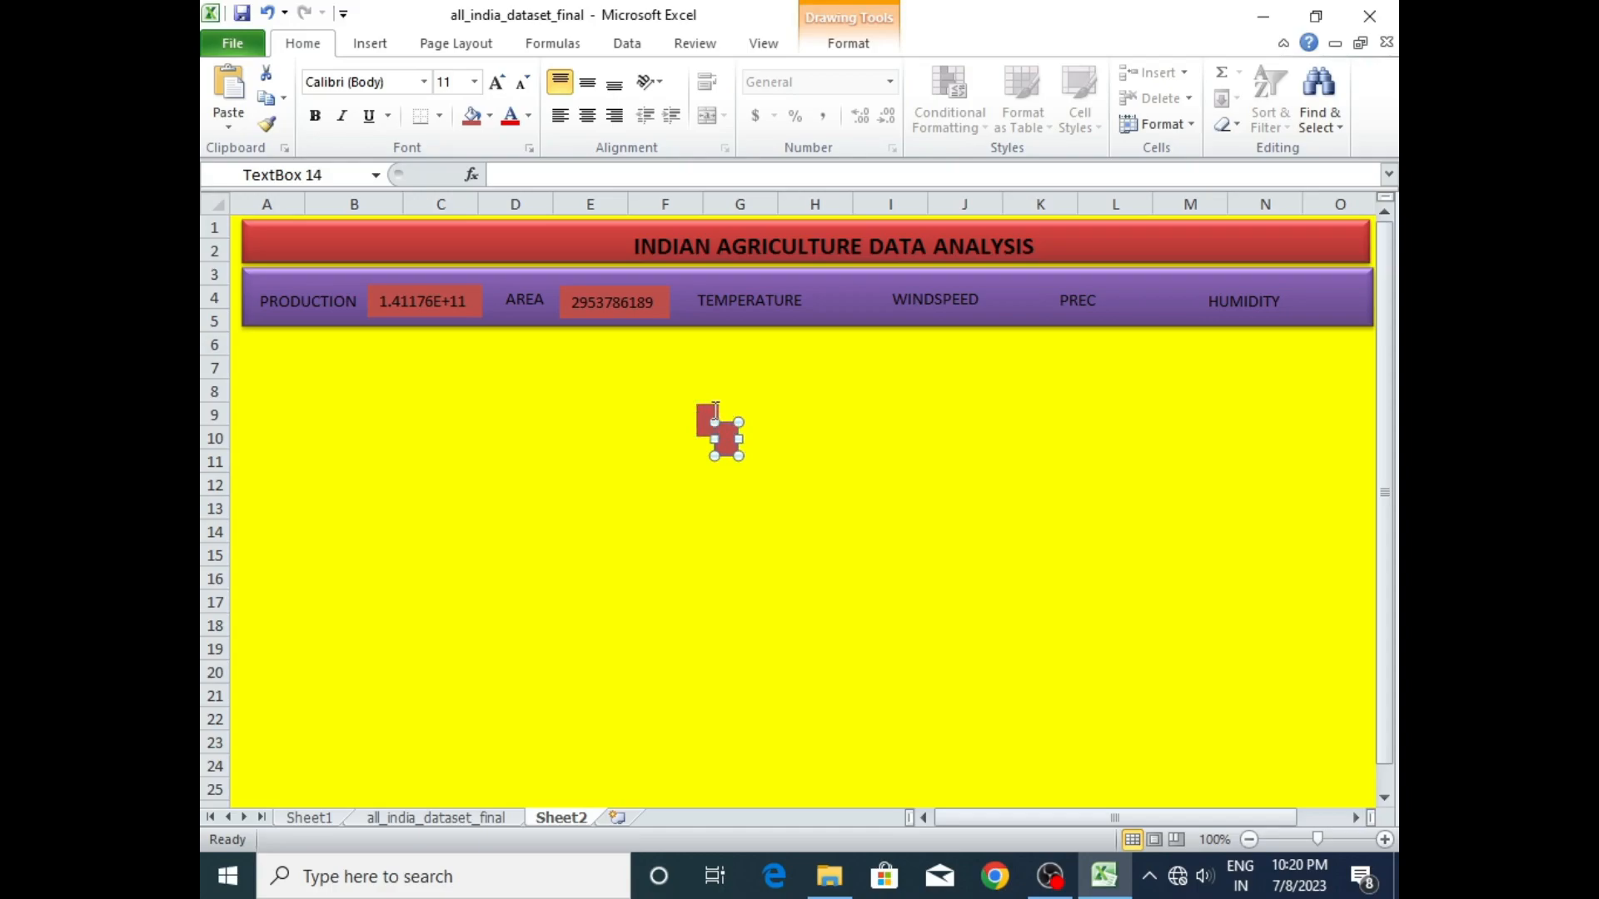
key(ctrl+d)
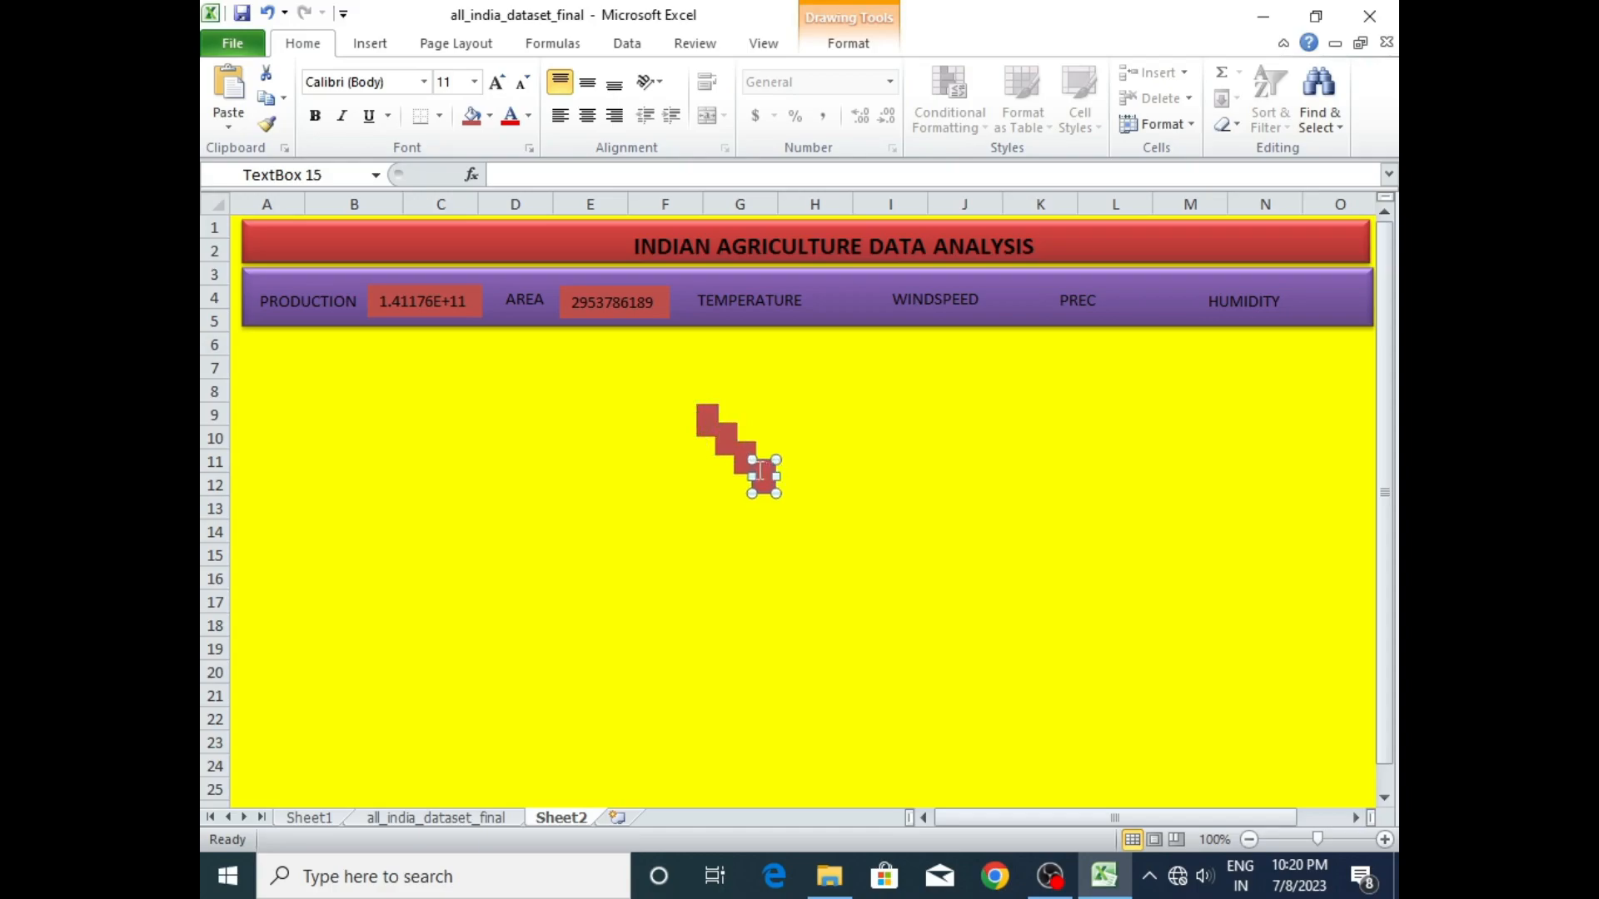
- Place one of the small red text boxes beside TEMPERATURE and link it to the average temperature in Sheet1 cell E44
drag(764, 464, 828, 288)
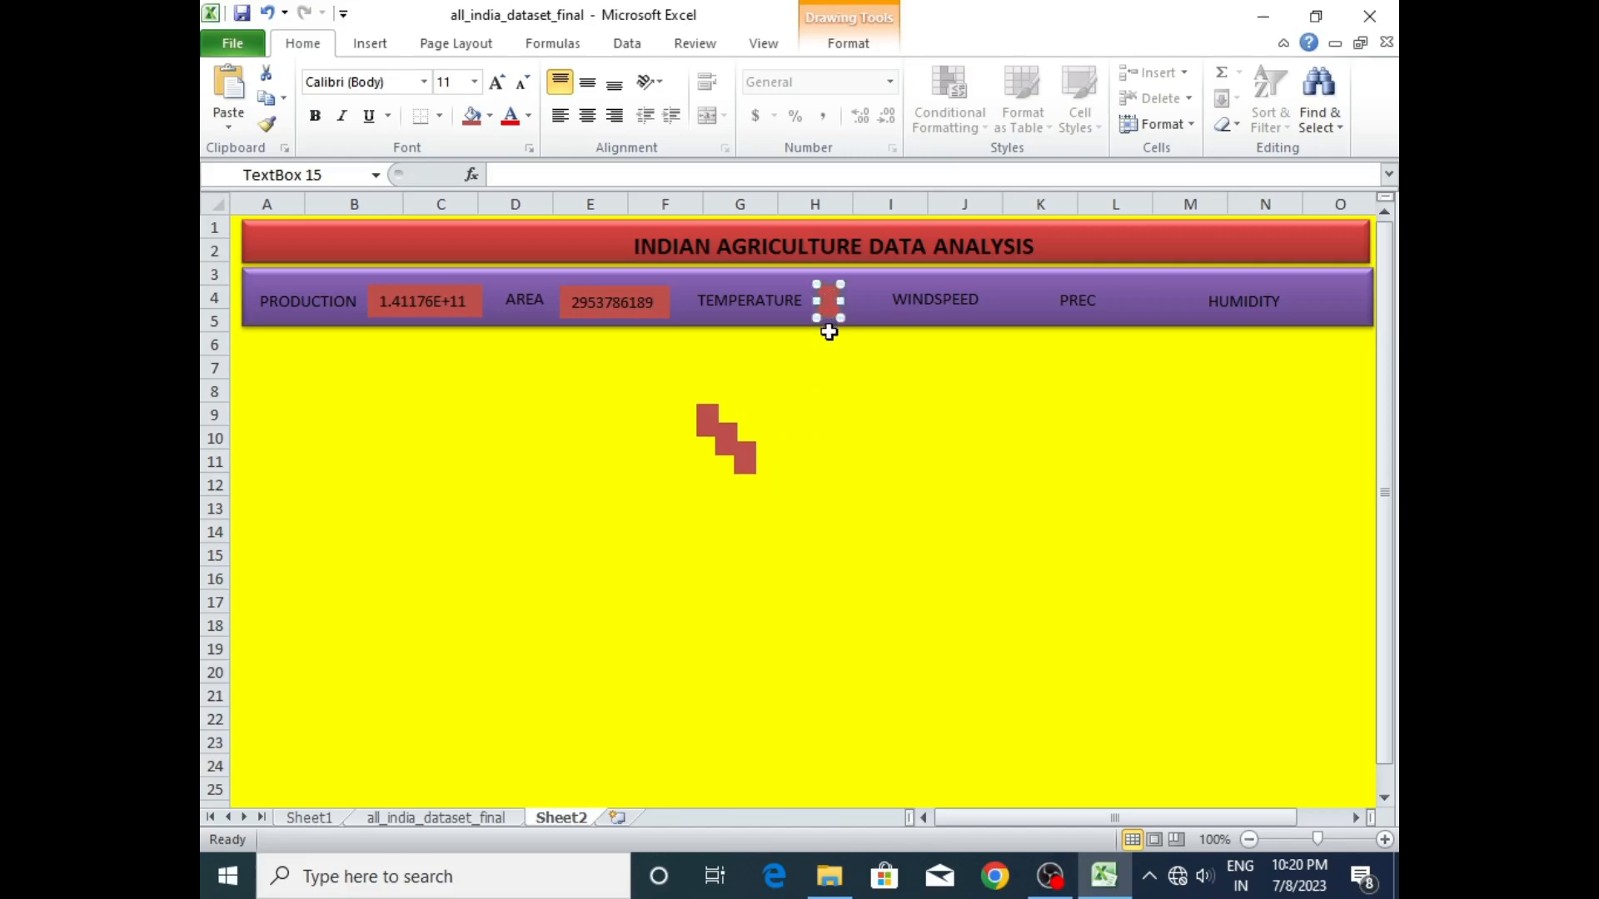
click(718, 177)
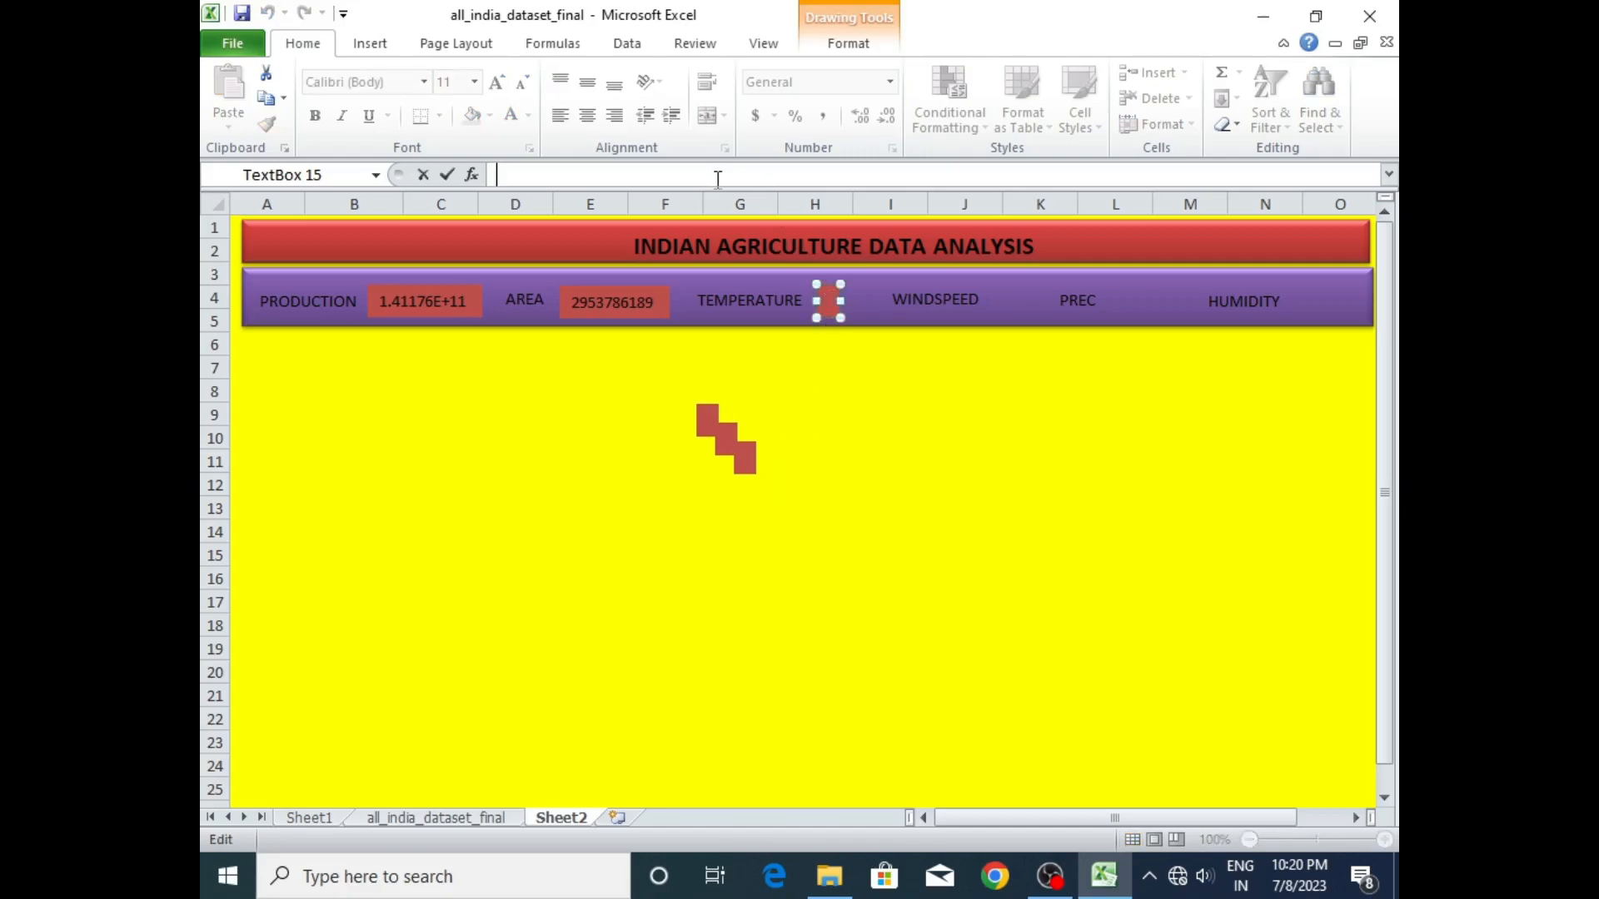
text(=)
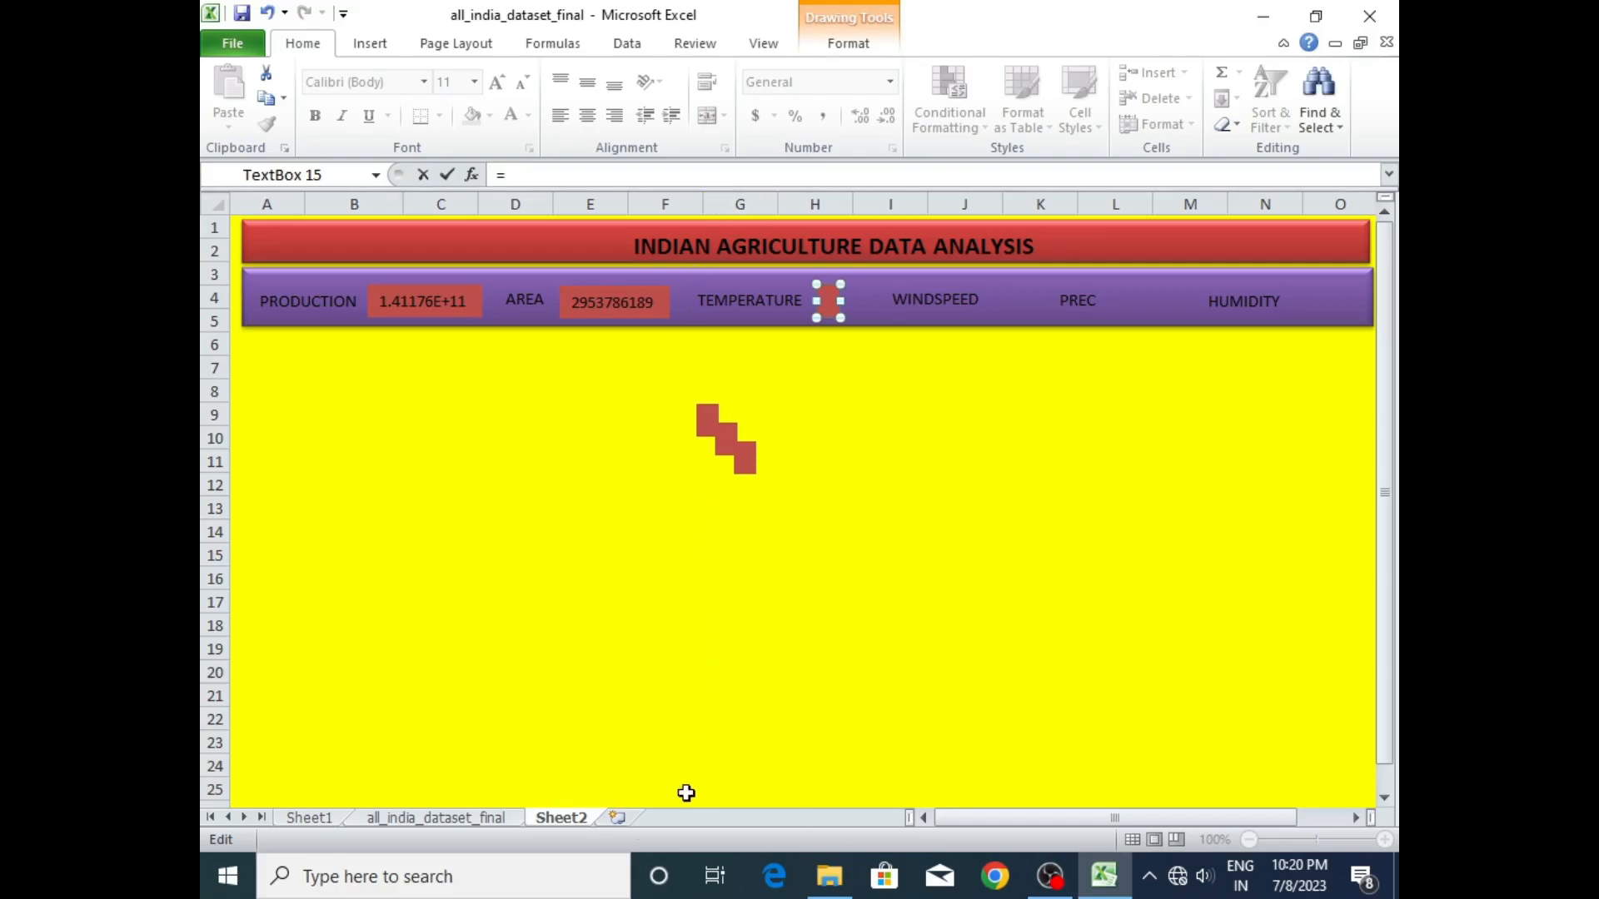
click(320, 821)
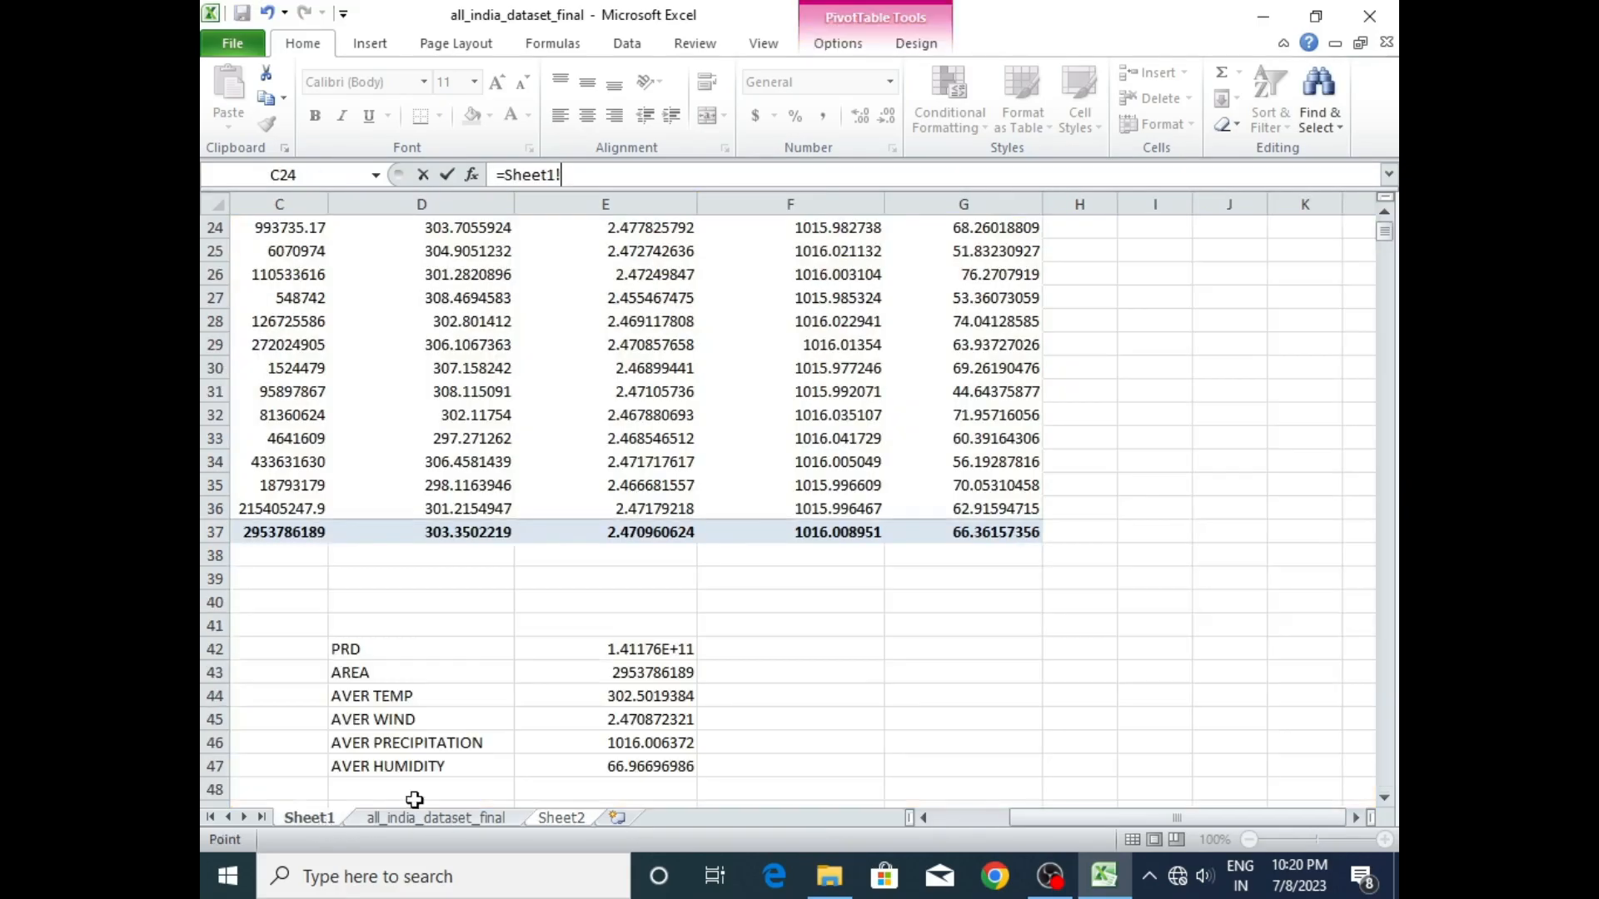
click(639, 701)
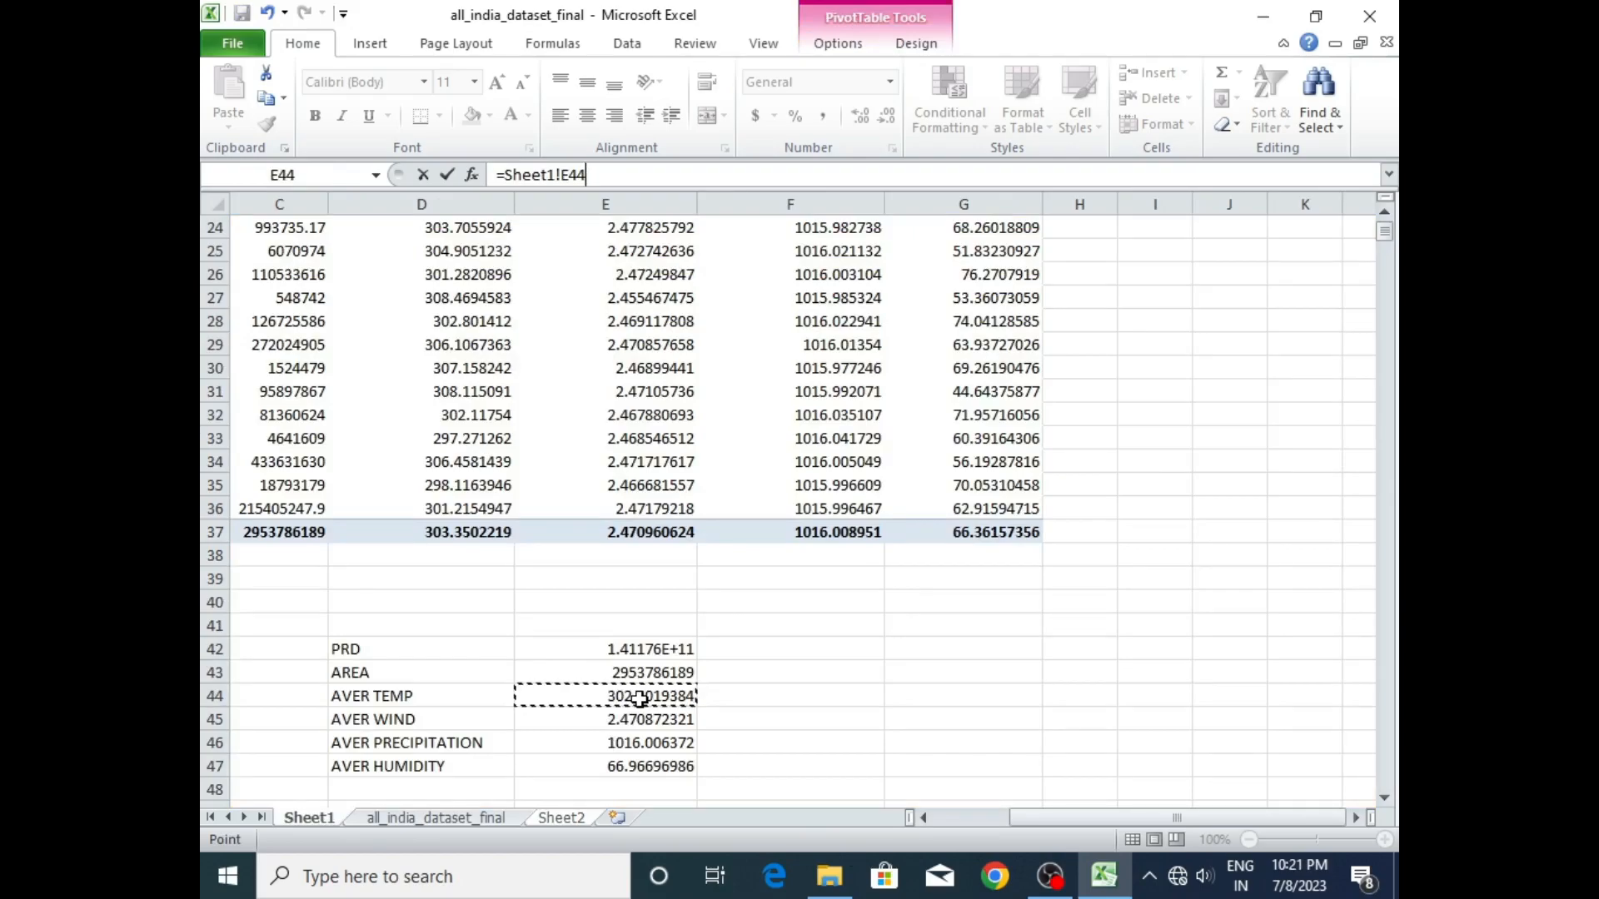
key(Return)
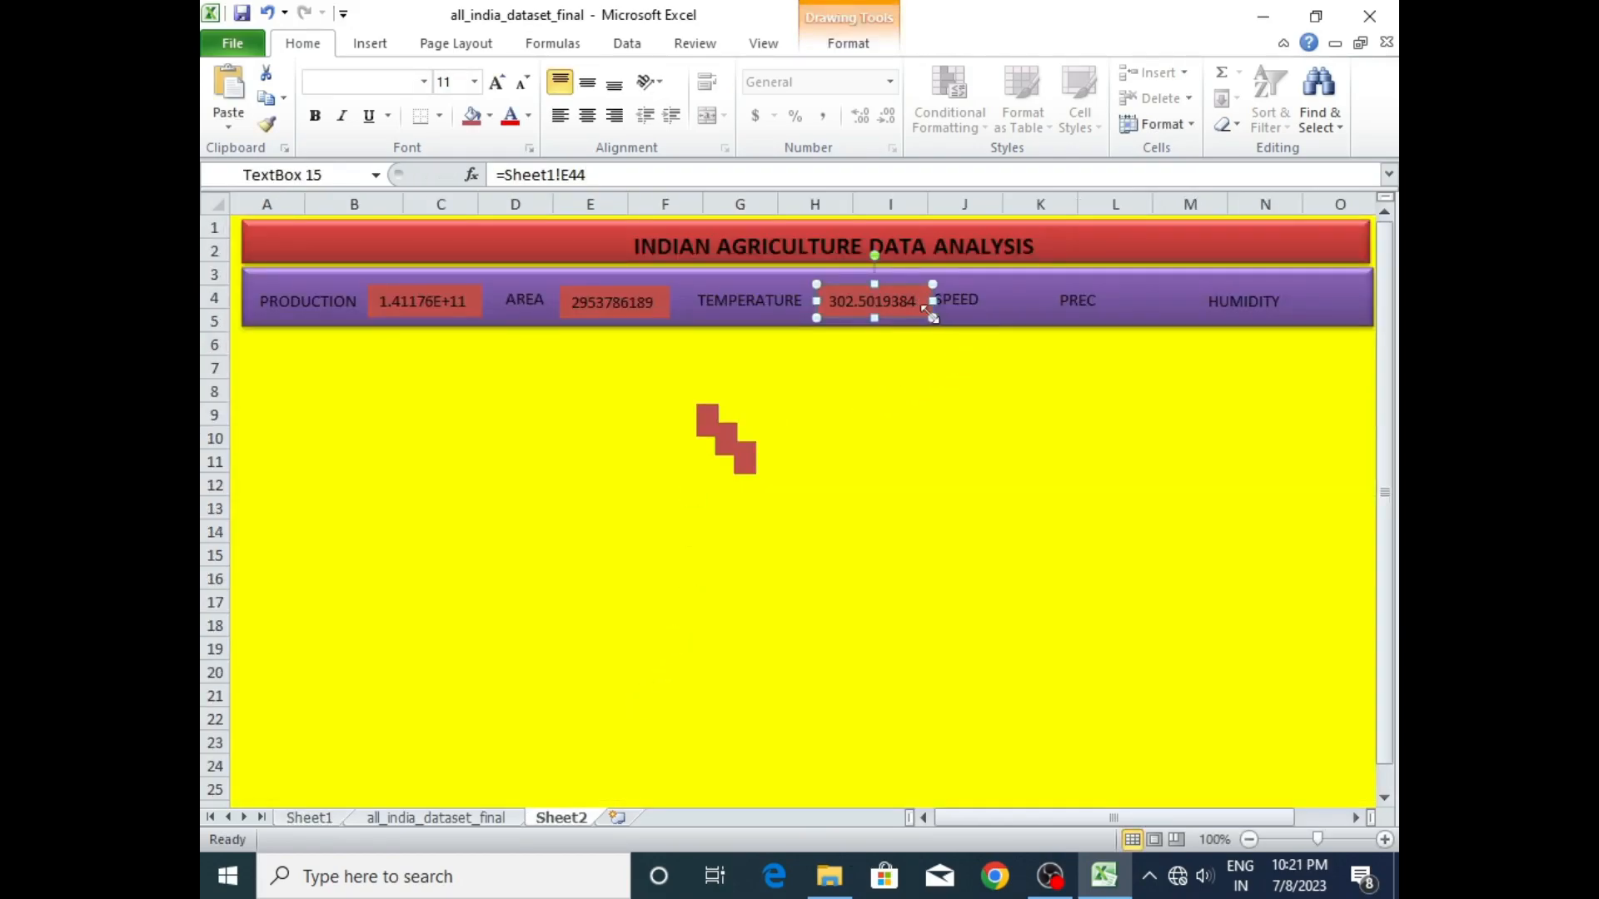
drag(914, 307, 937, 308)
drag(831, 288, 833, 292)
- Shift the WINDSPEED label clear of the temperature figure and move the PREC label further along the purple band towards HUMIDITY
click(1007, 311)
click(960, 276)
click(964, 297)
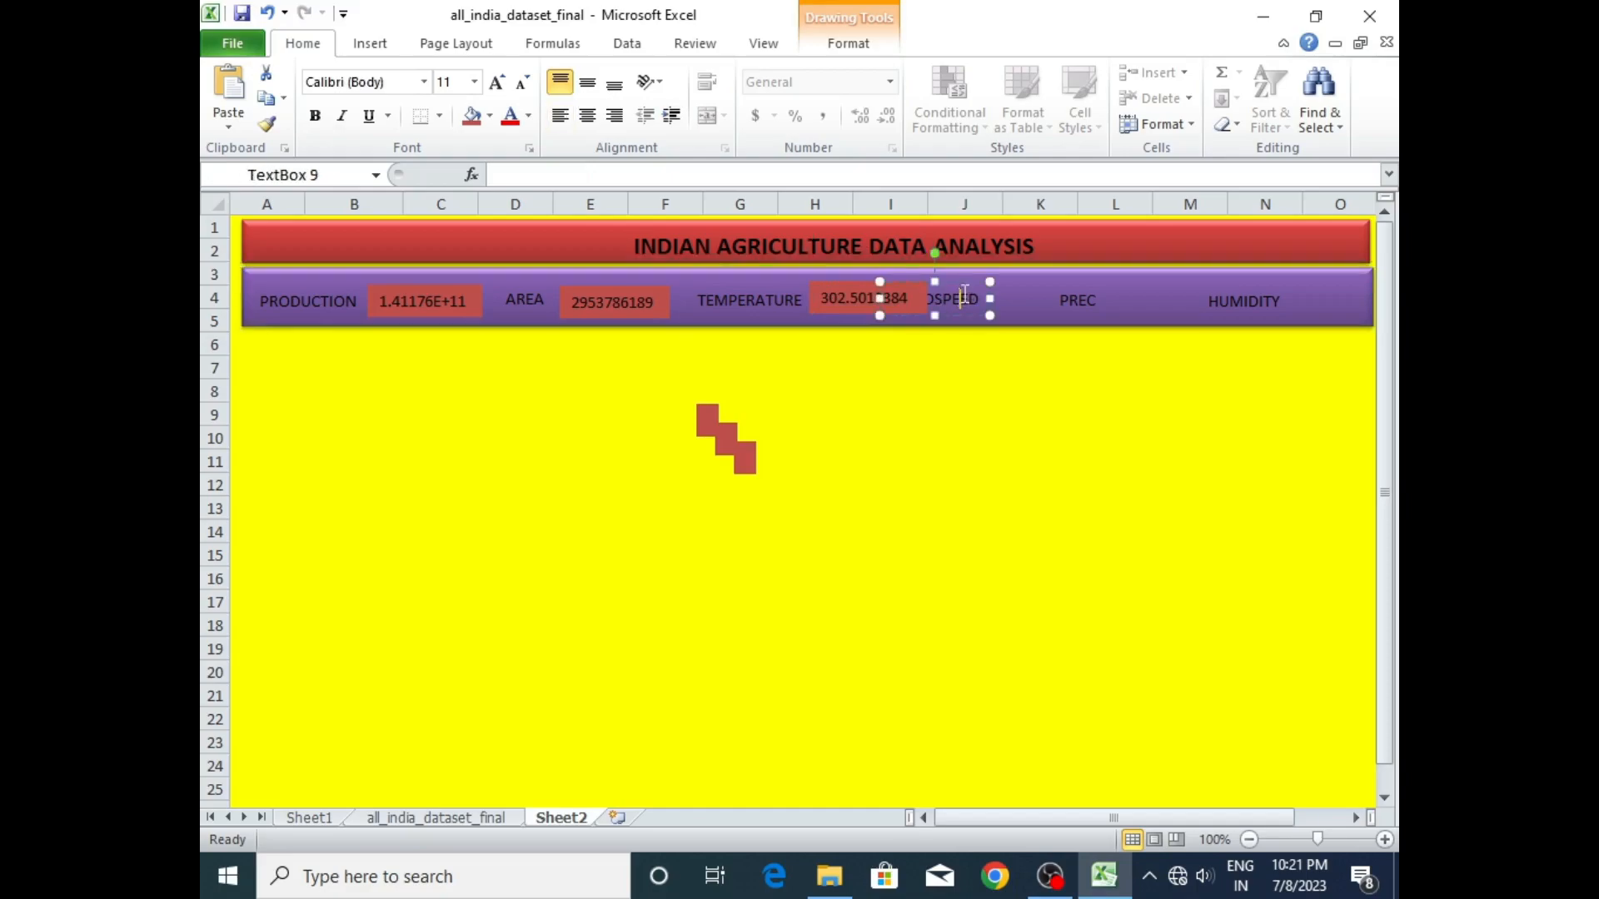
drag(965, 286, 1000, 290)
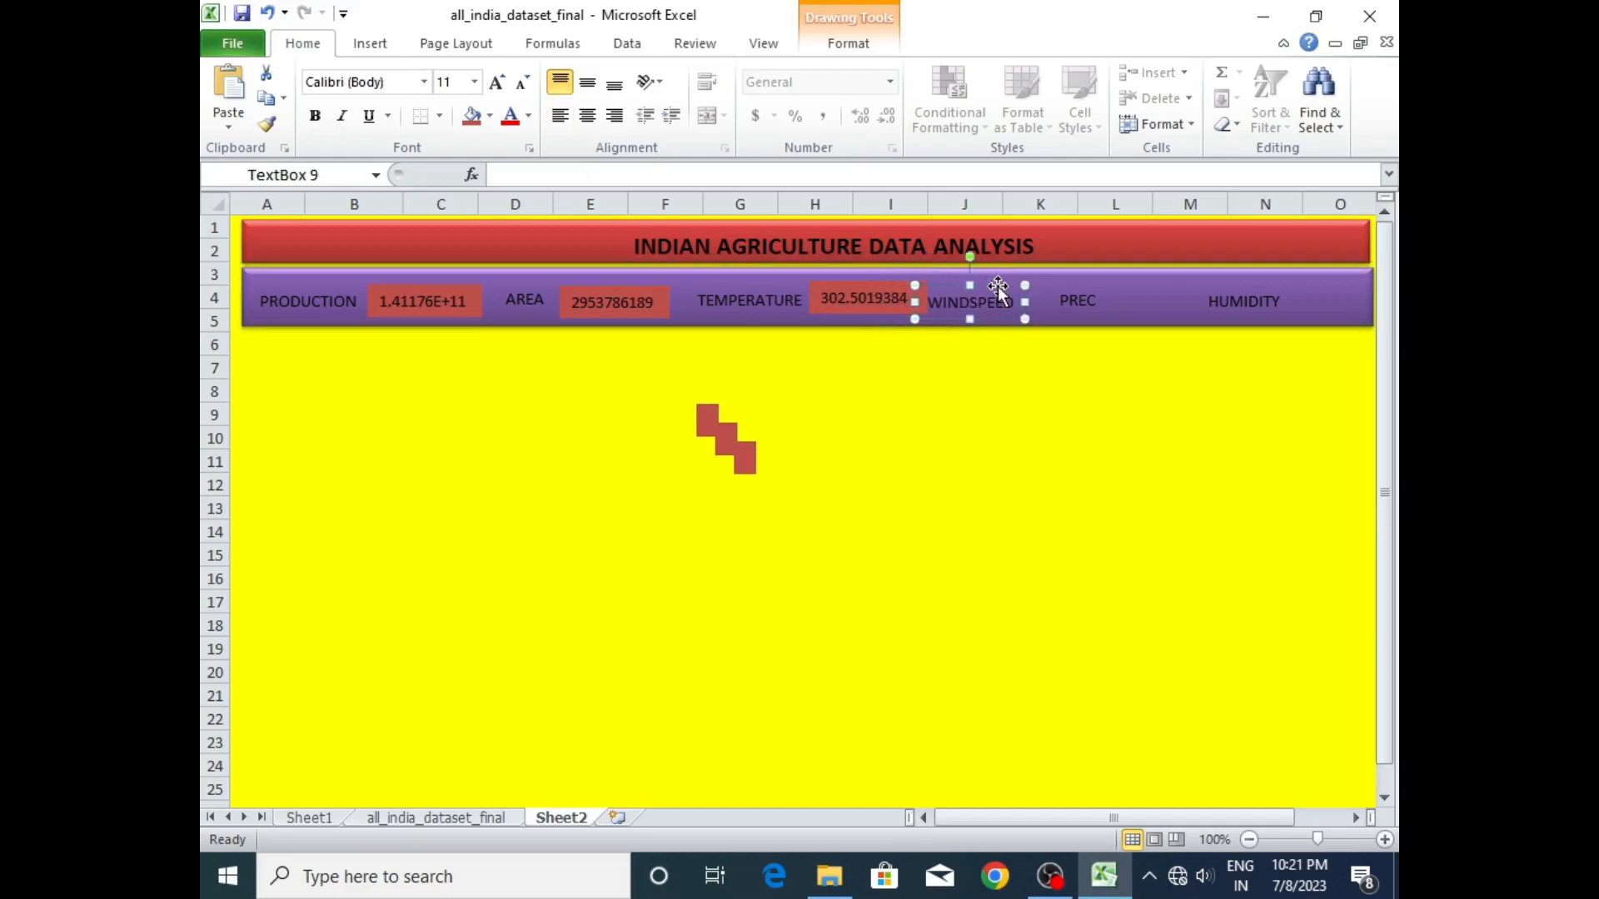
click(868, 308)
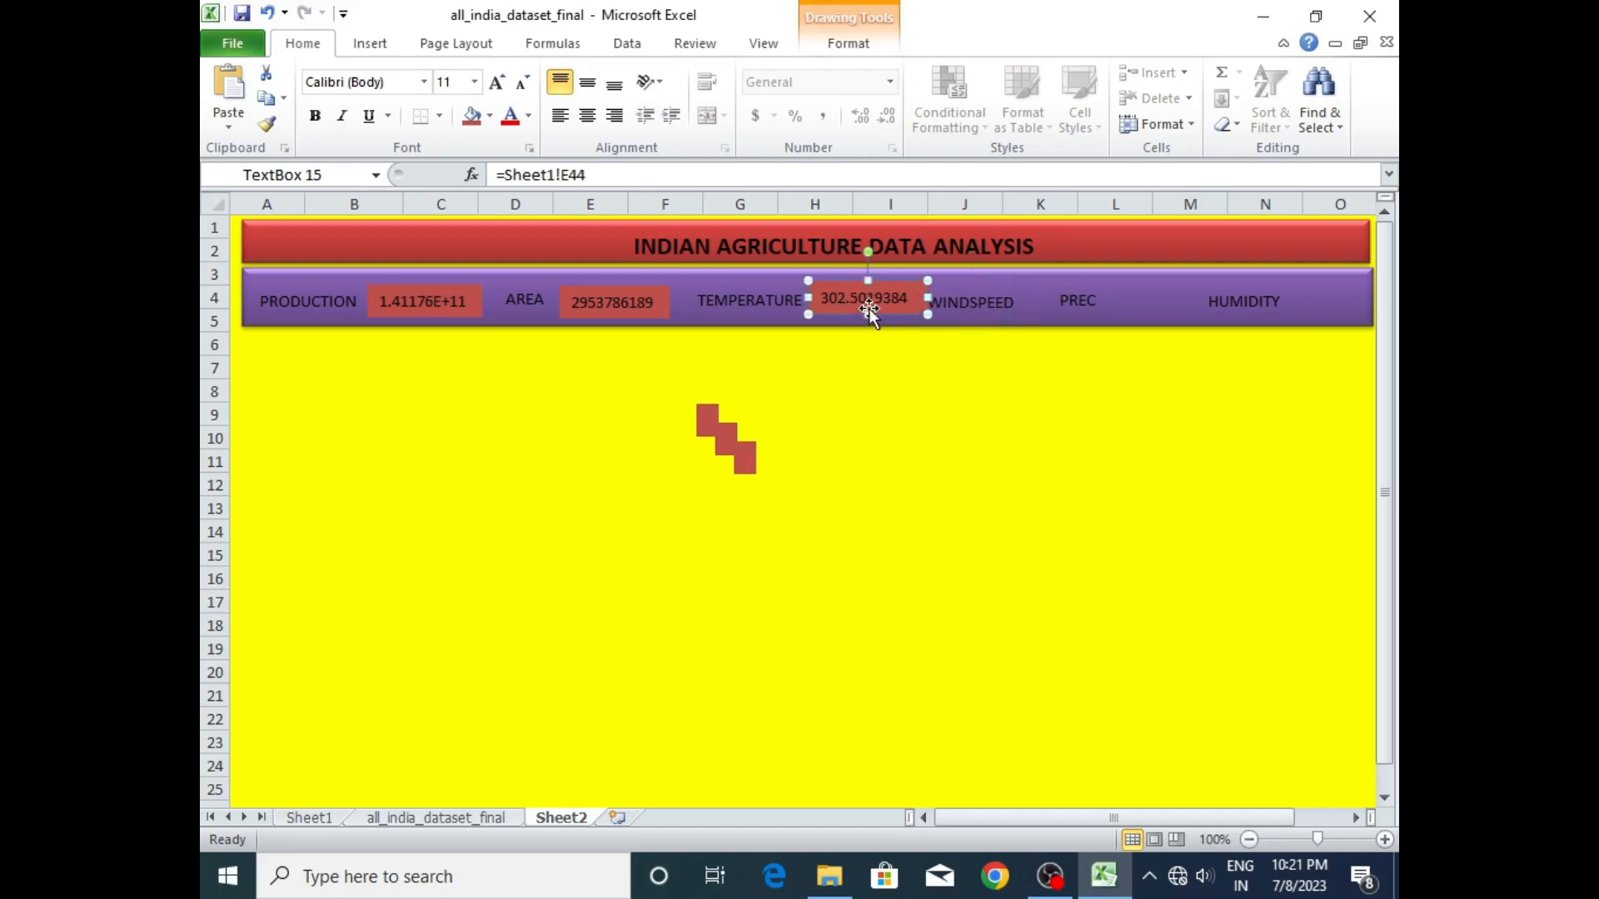
click(970, 301)
drag(995, 277, 1132, 283)
click(1086, 283)
click(1073, 300)
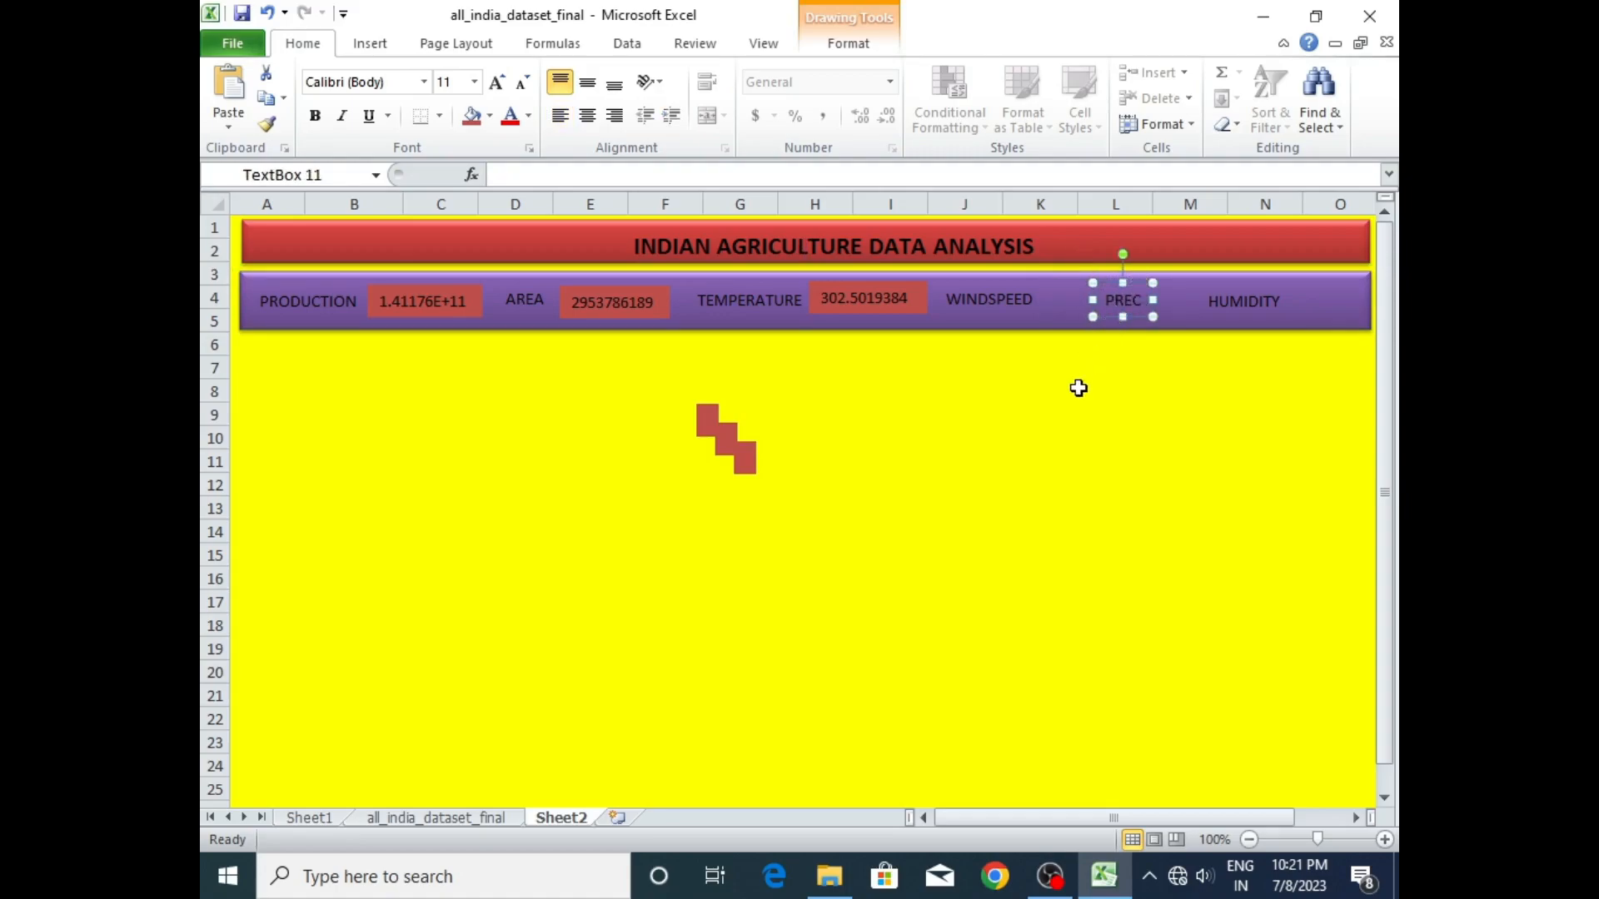
- Link the uppermost spare red text box to the average wind in Sheet1 cell E45 and move it beside WINDSPEED
click(710, 421)
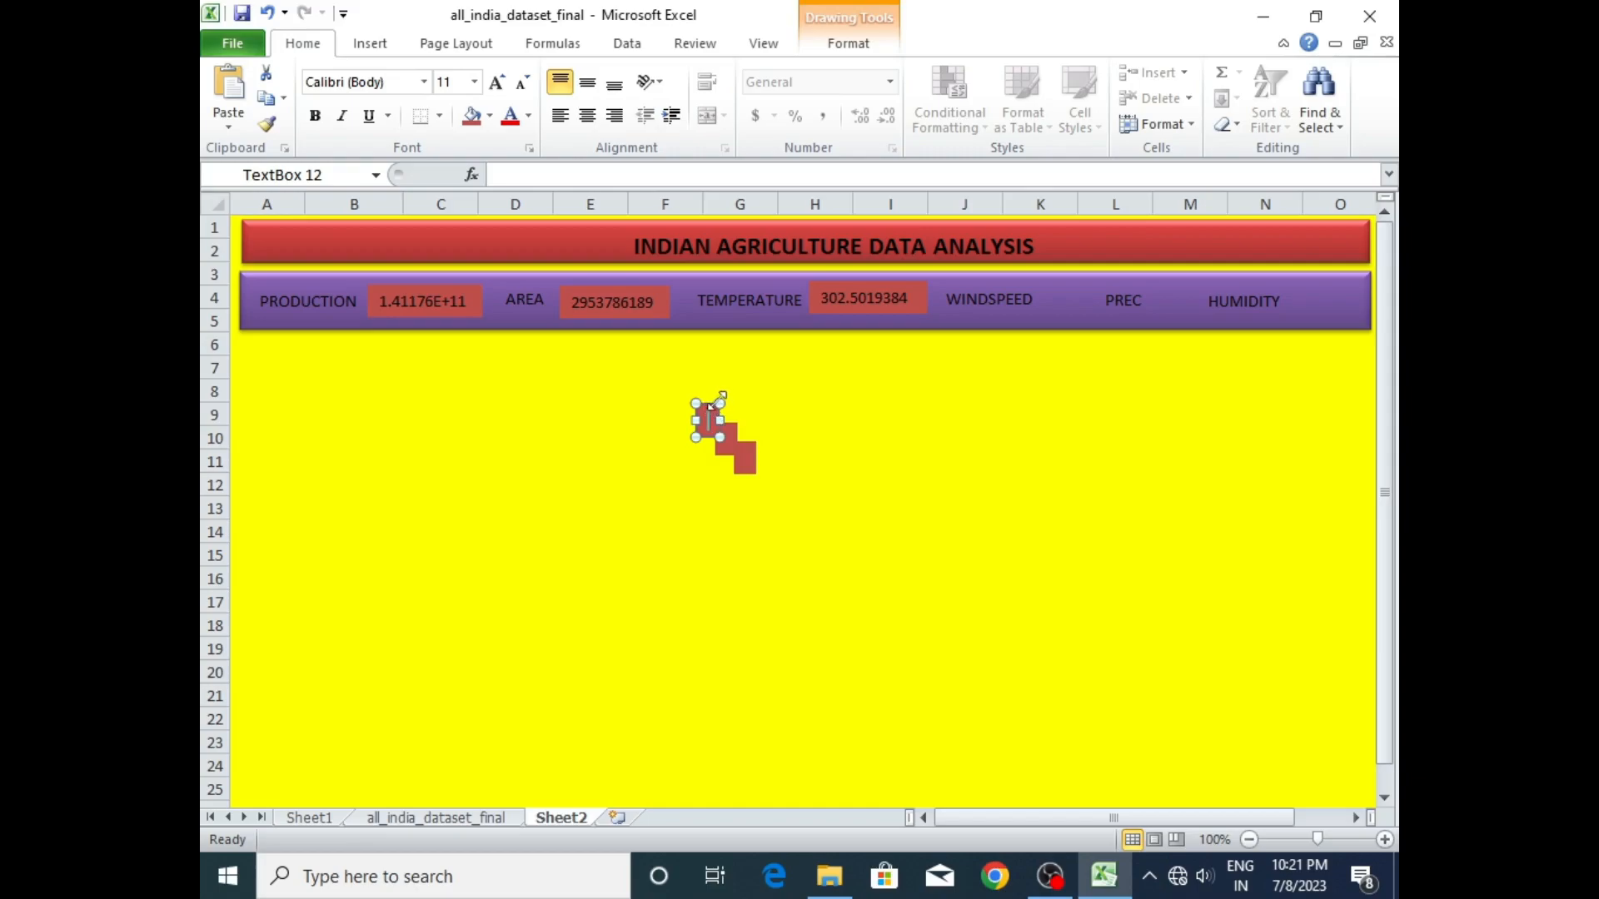
click(695, 173)
text(=)
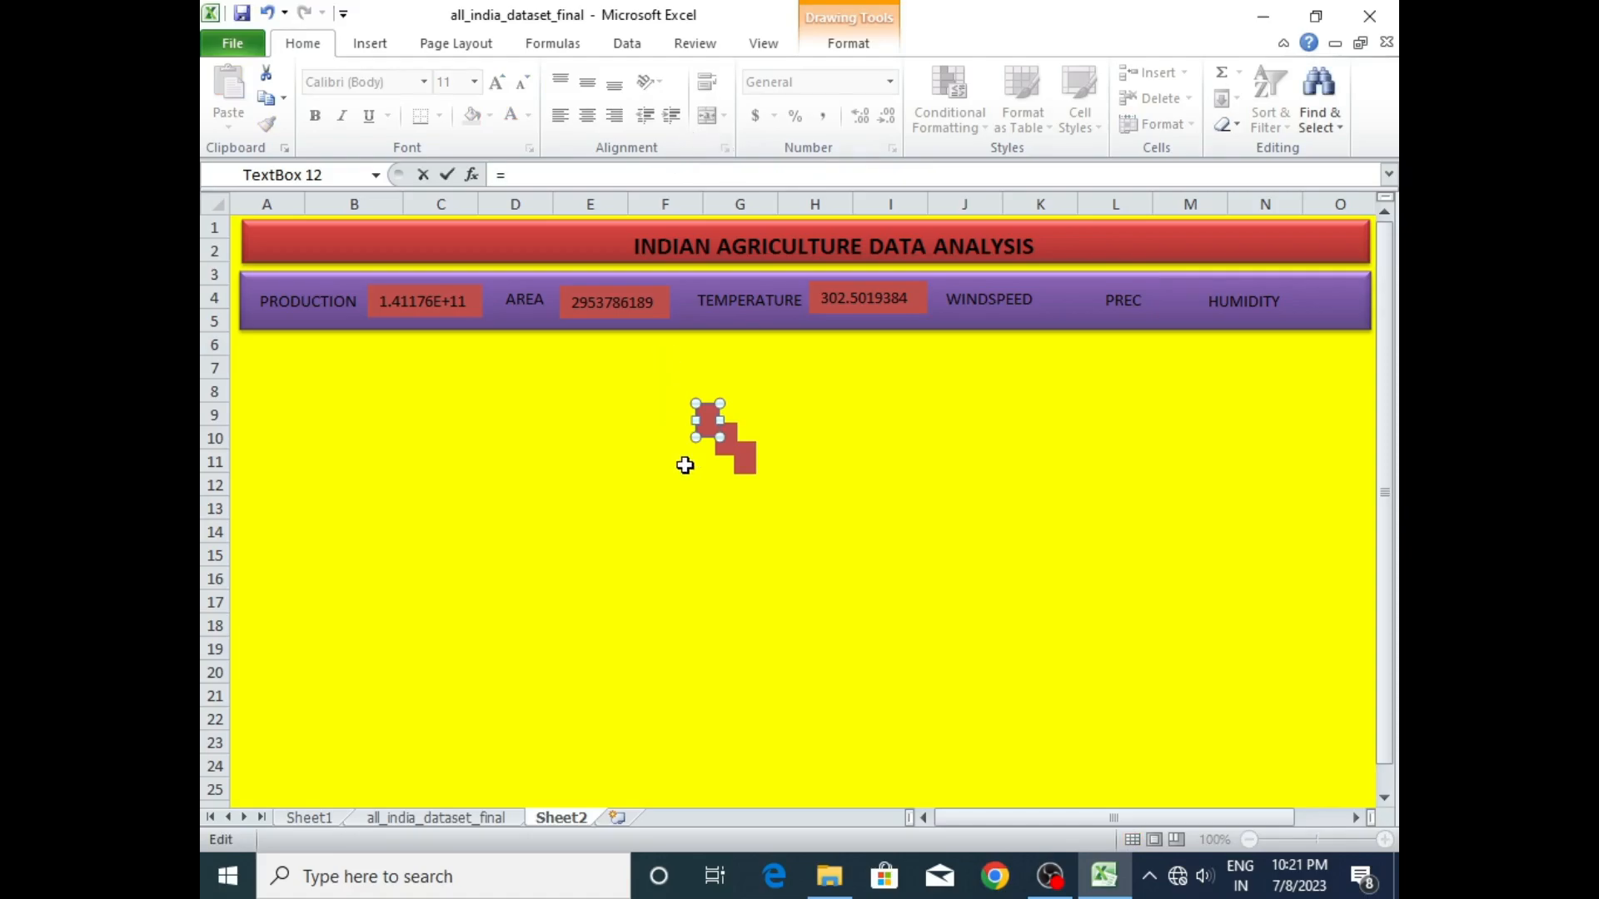
click(326, 819)
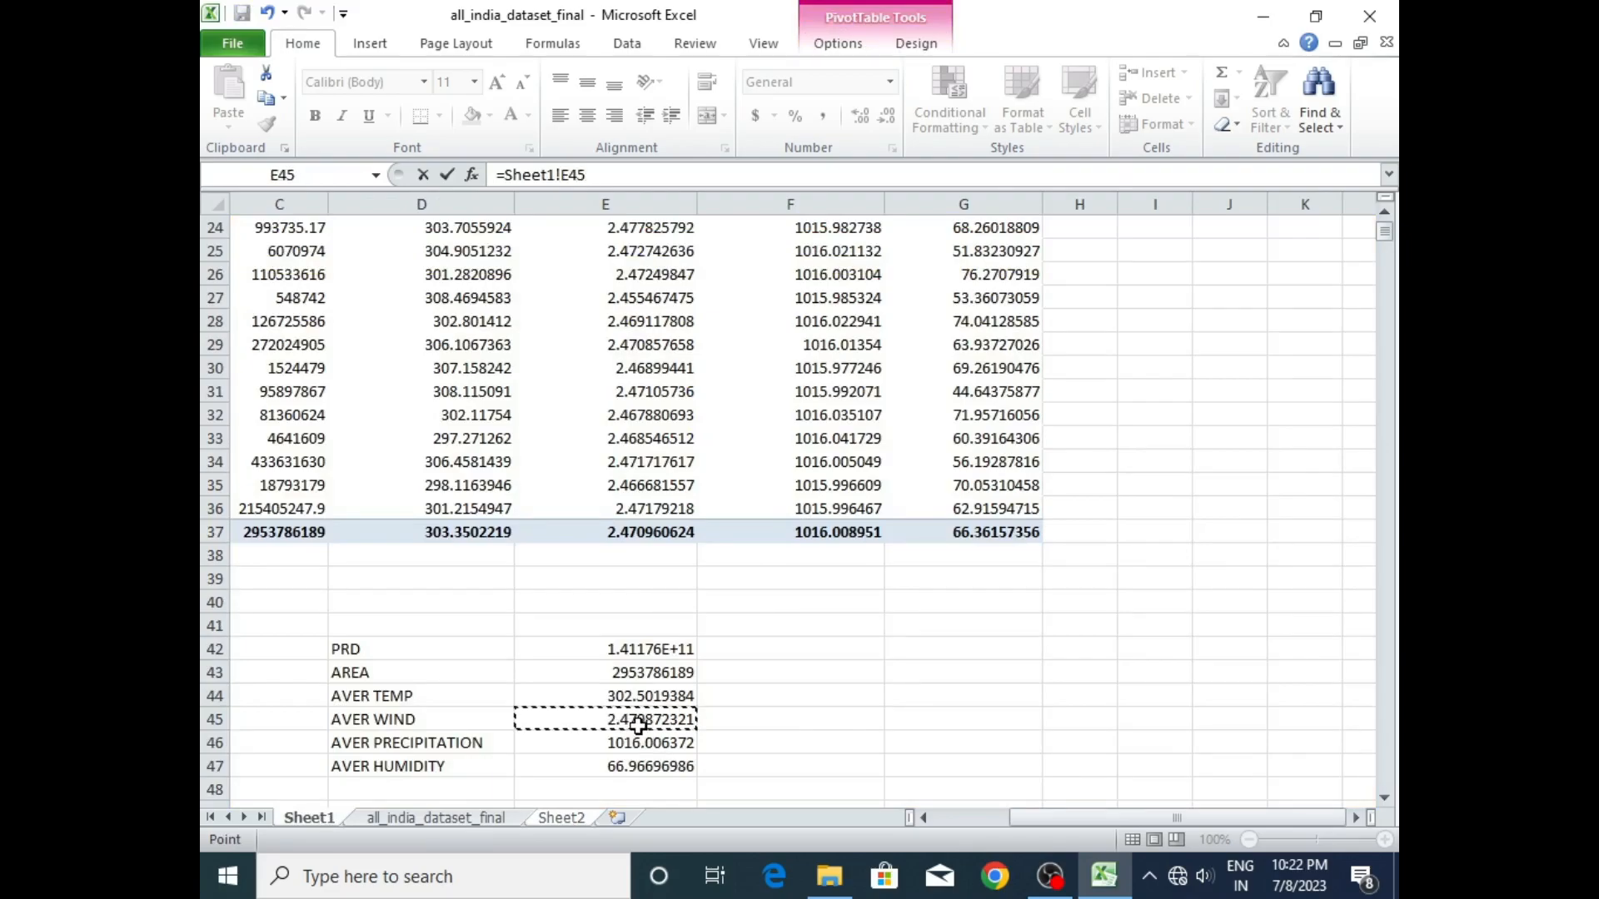
key(Return)
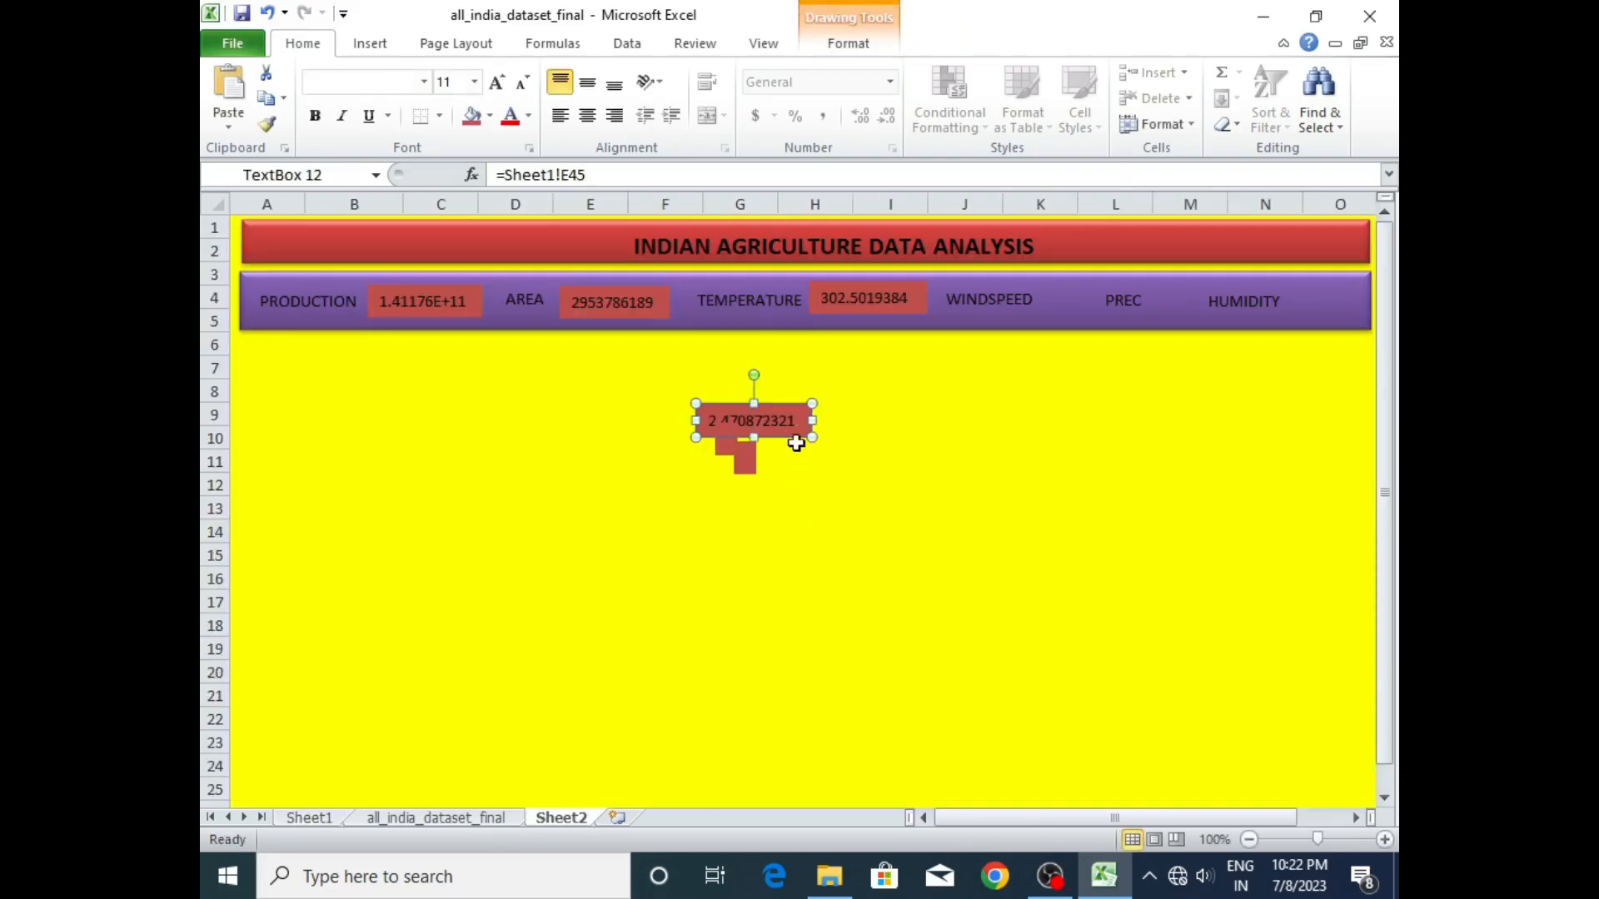
drag(793, 412, 1130, 296)
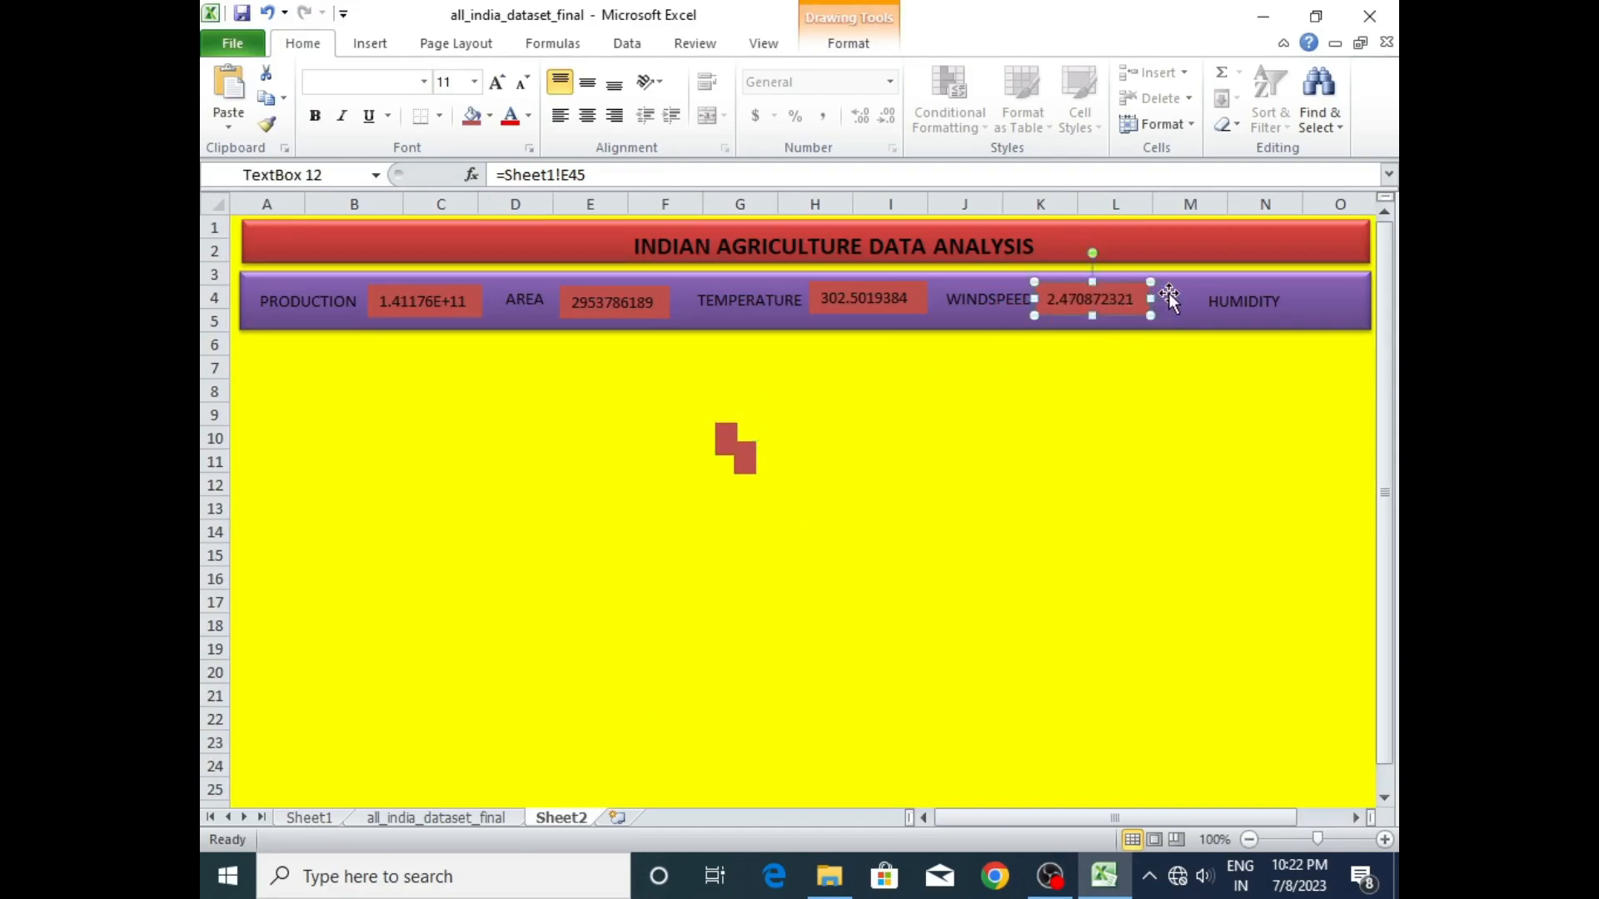
- Delete the PREC label, then space the wind speed figure just after WINDSPEED and move the HUMIDITY label closer to it
drag(1124, 287, 1191, 371)
click(1126, 296)
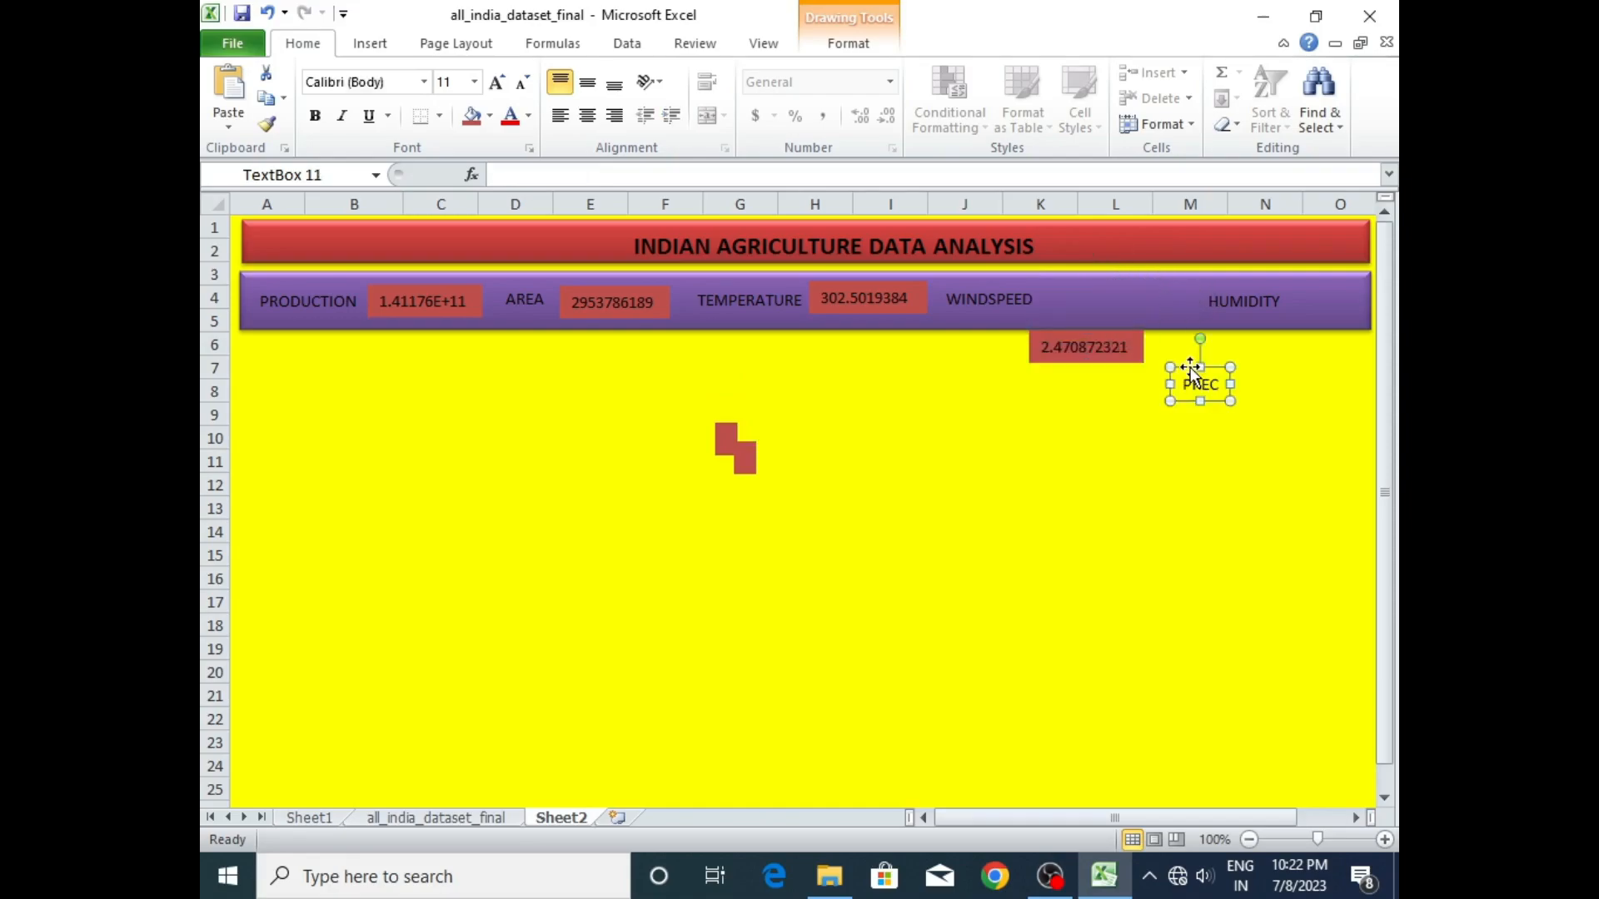
key(Delete)
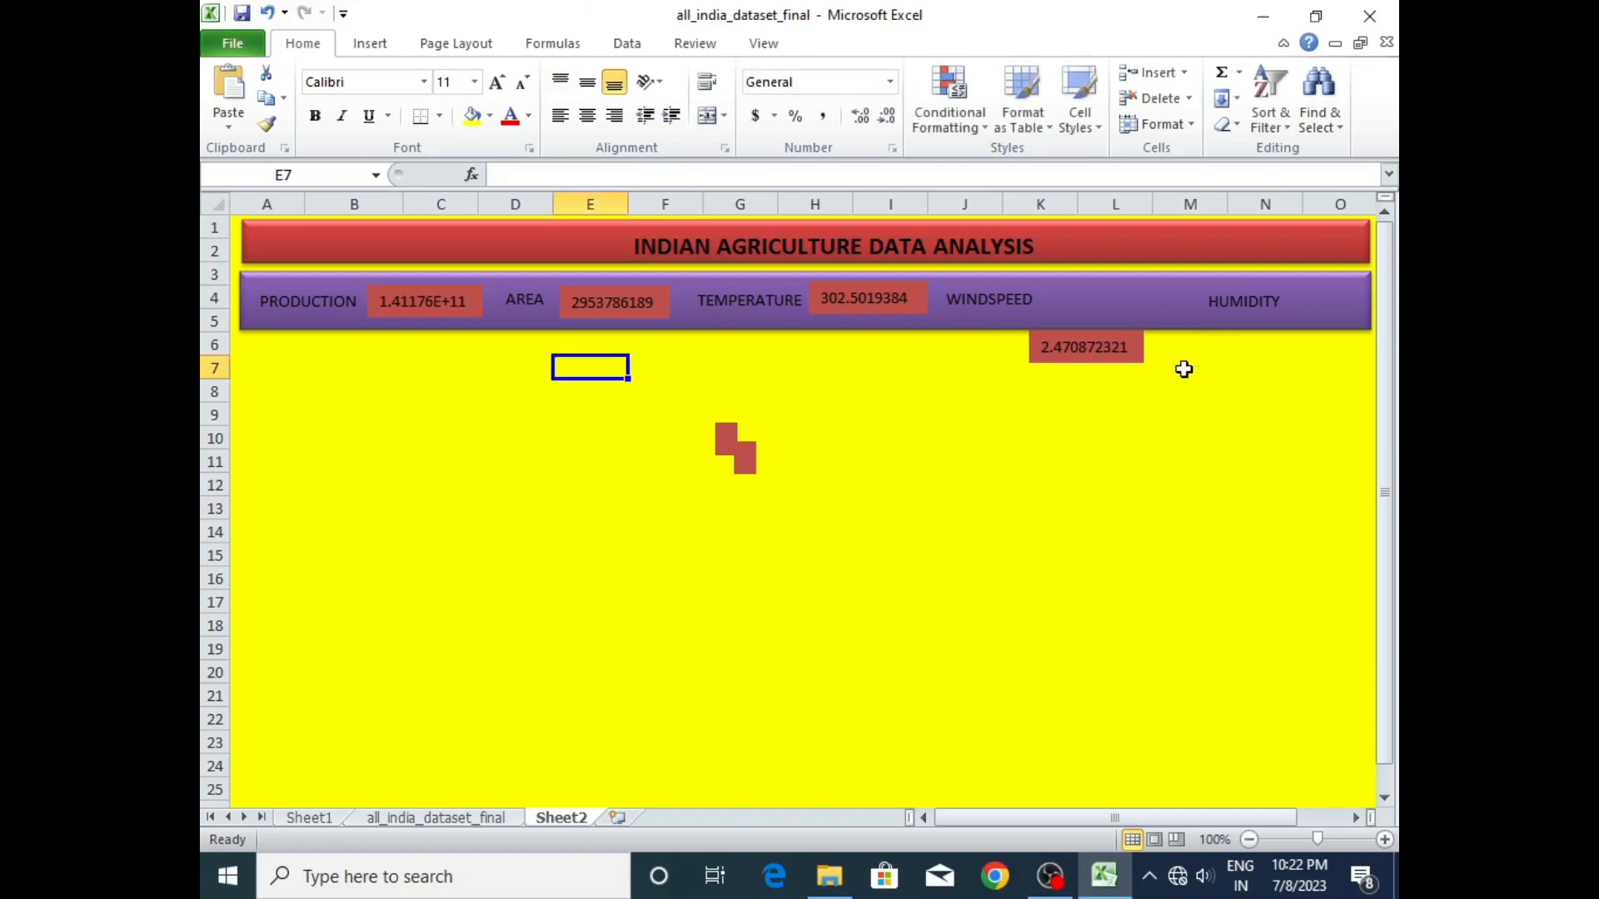
drag(1075, 328, 1091, 287)
click(1247, 283)
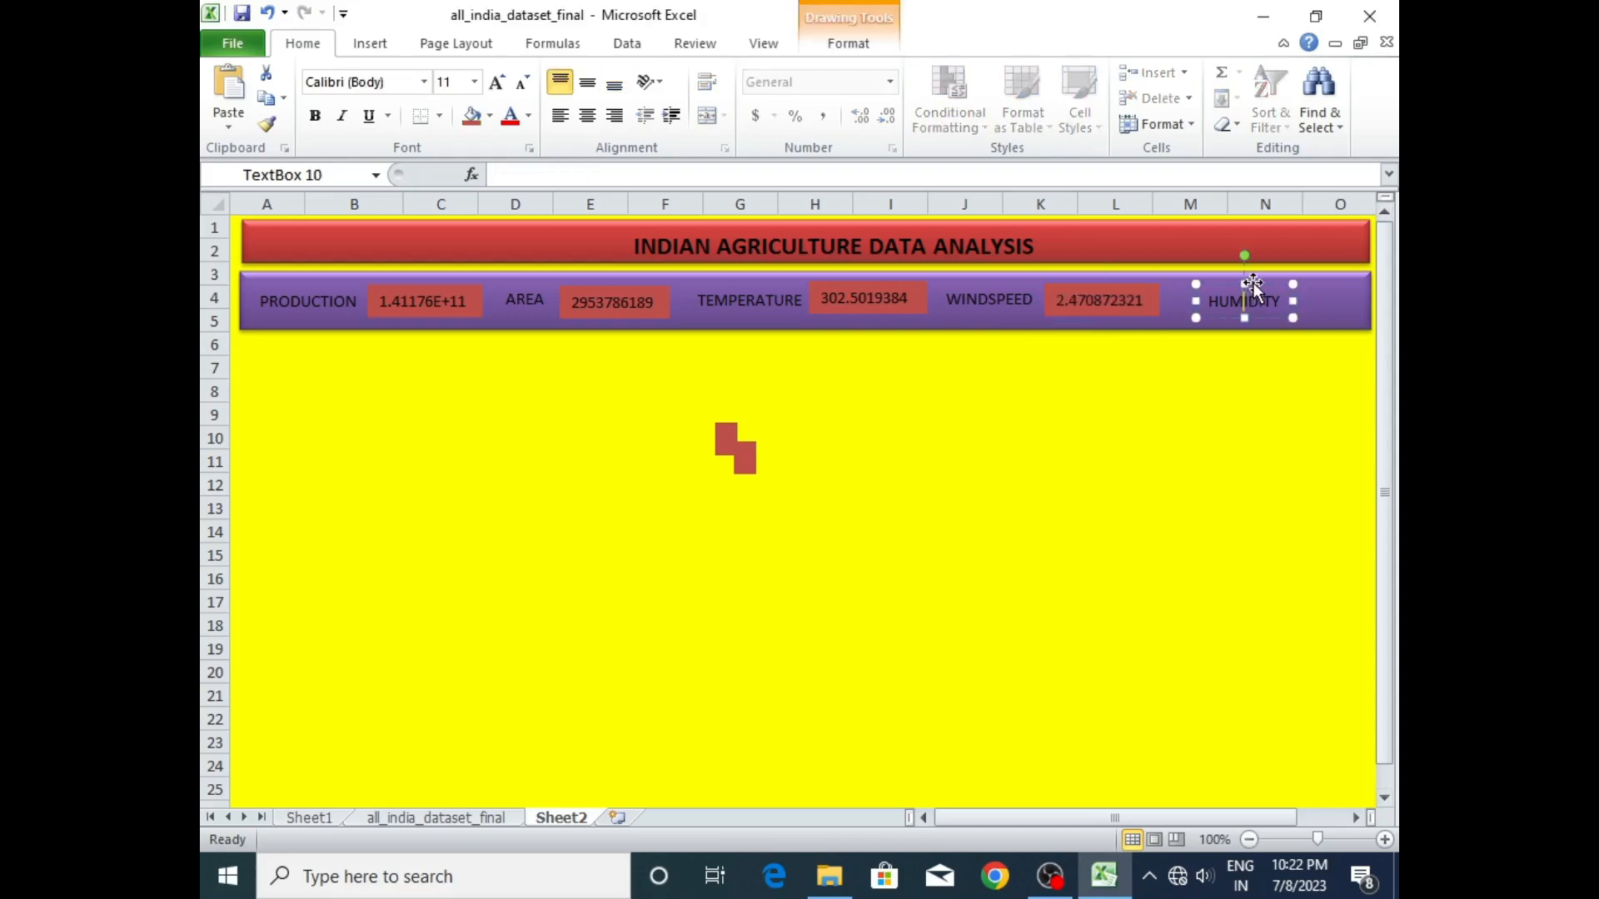
drag(1256, 281, 1233, 282)
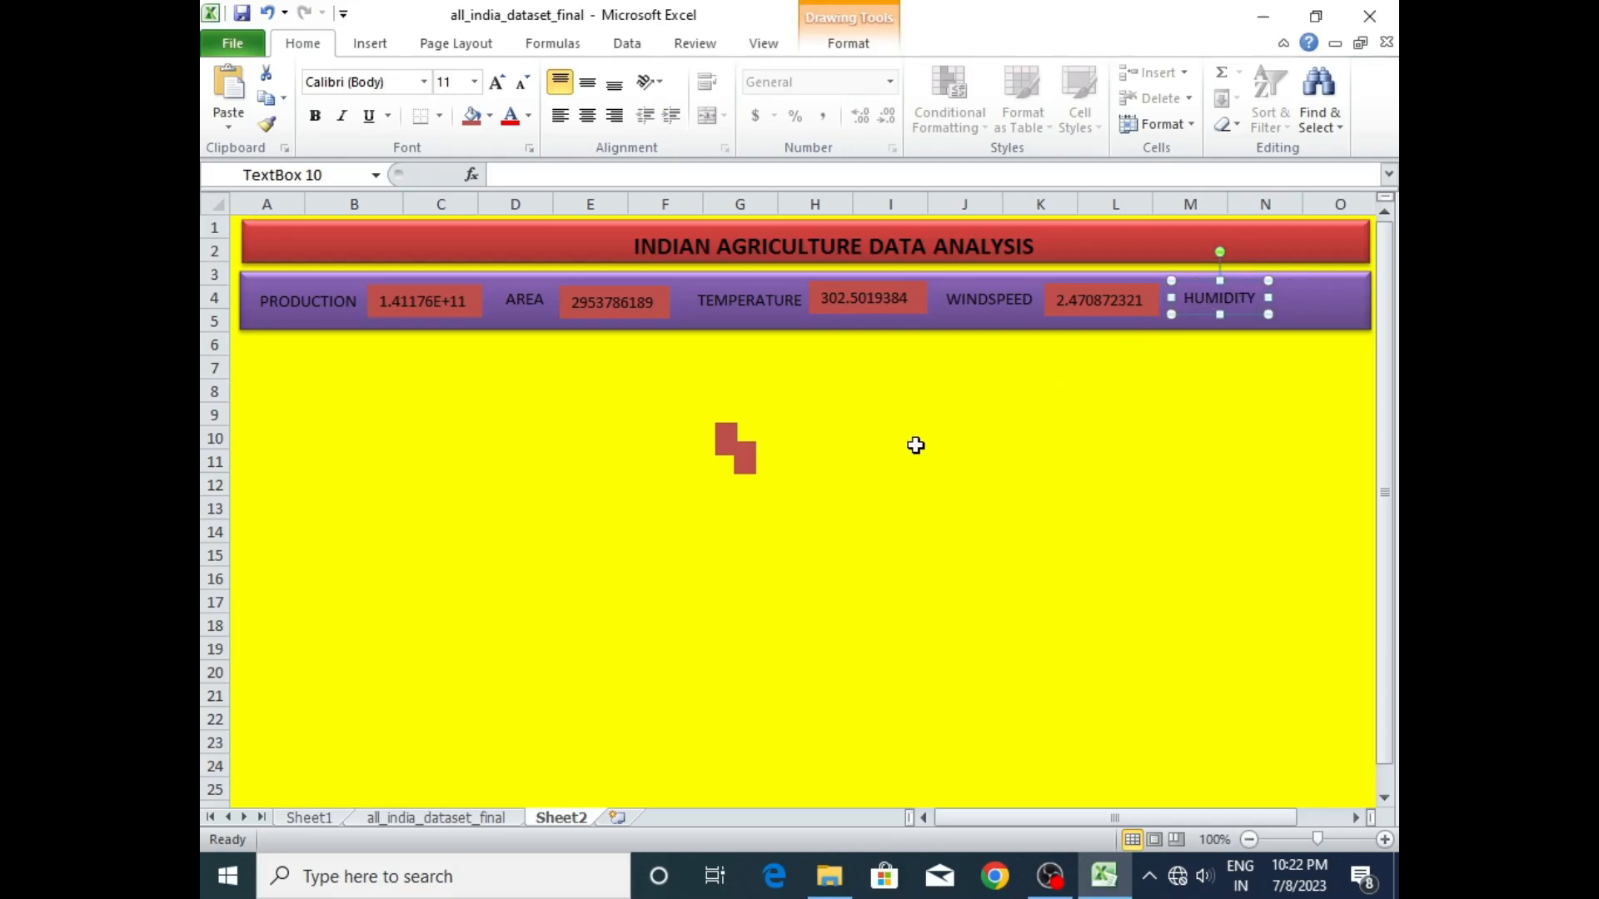
- Delete the lower of the two remaining empty red text boxes
click(735, 444)
click(747, 462)
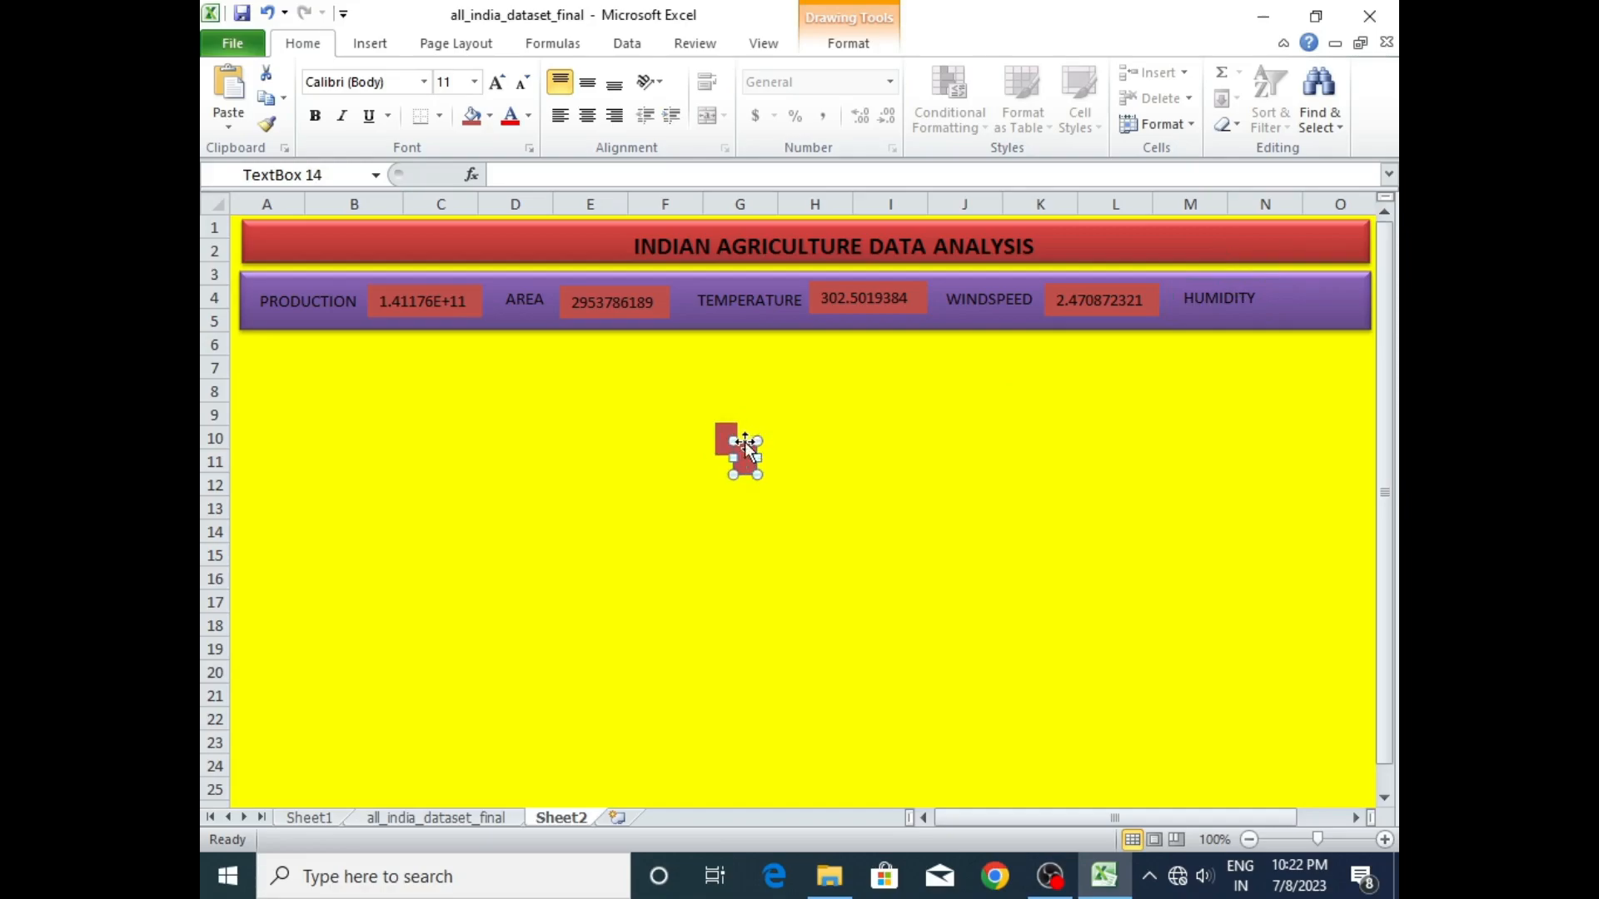
key(Delete)
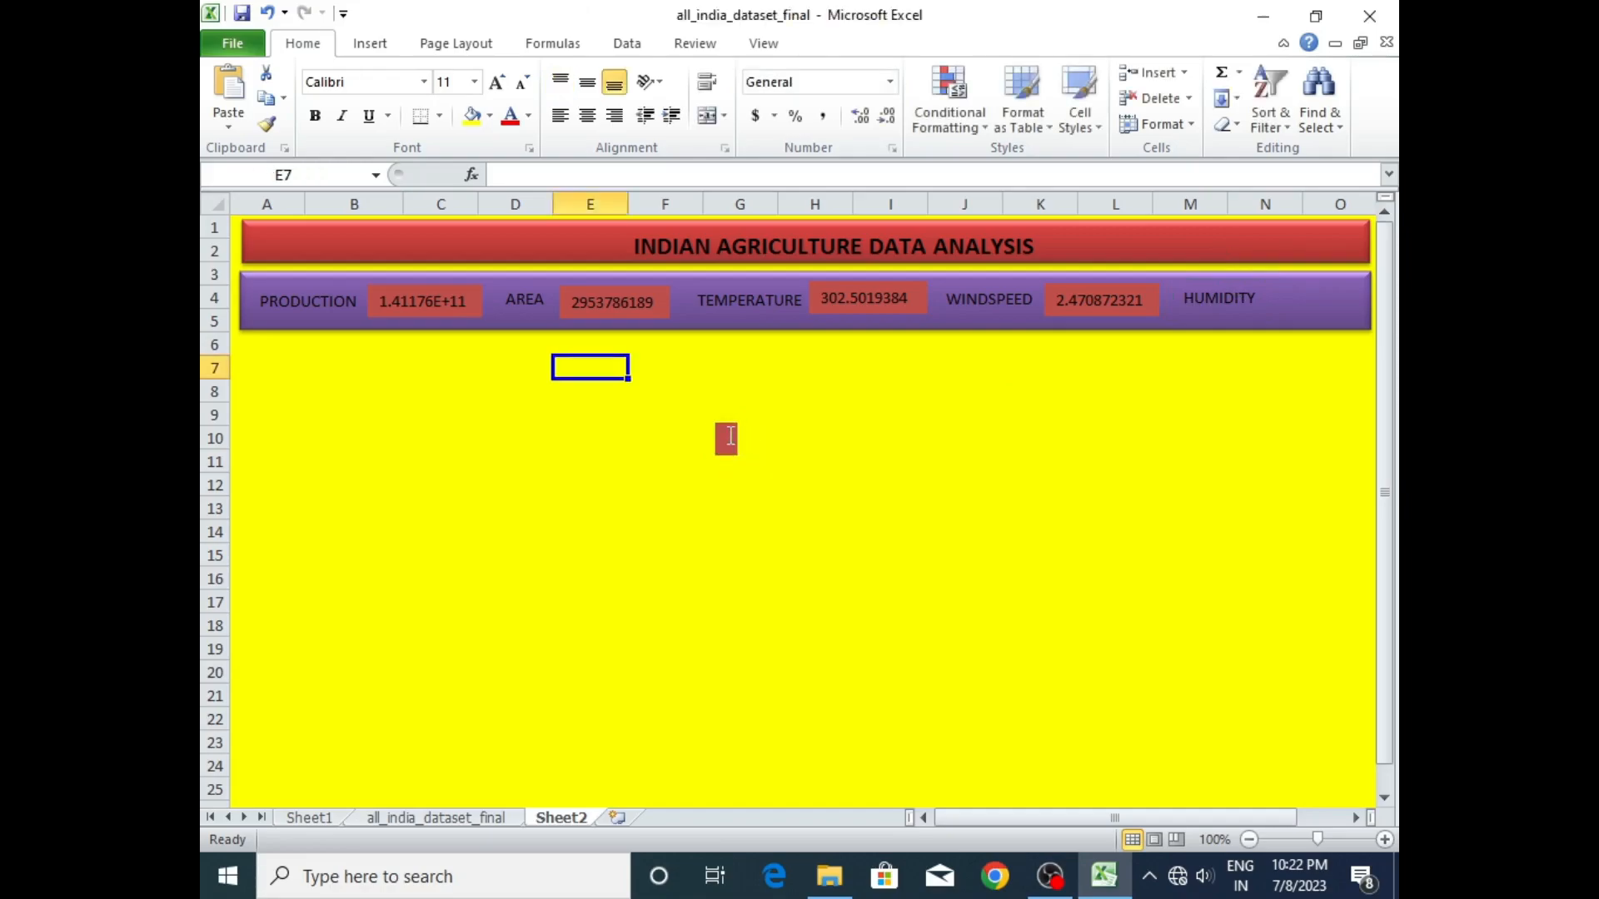
- Link the last red text box to the average humidity in Sheet1 cell E47 and place it after HUMIDITY, adjusting that label to fit
click(726, 431)
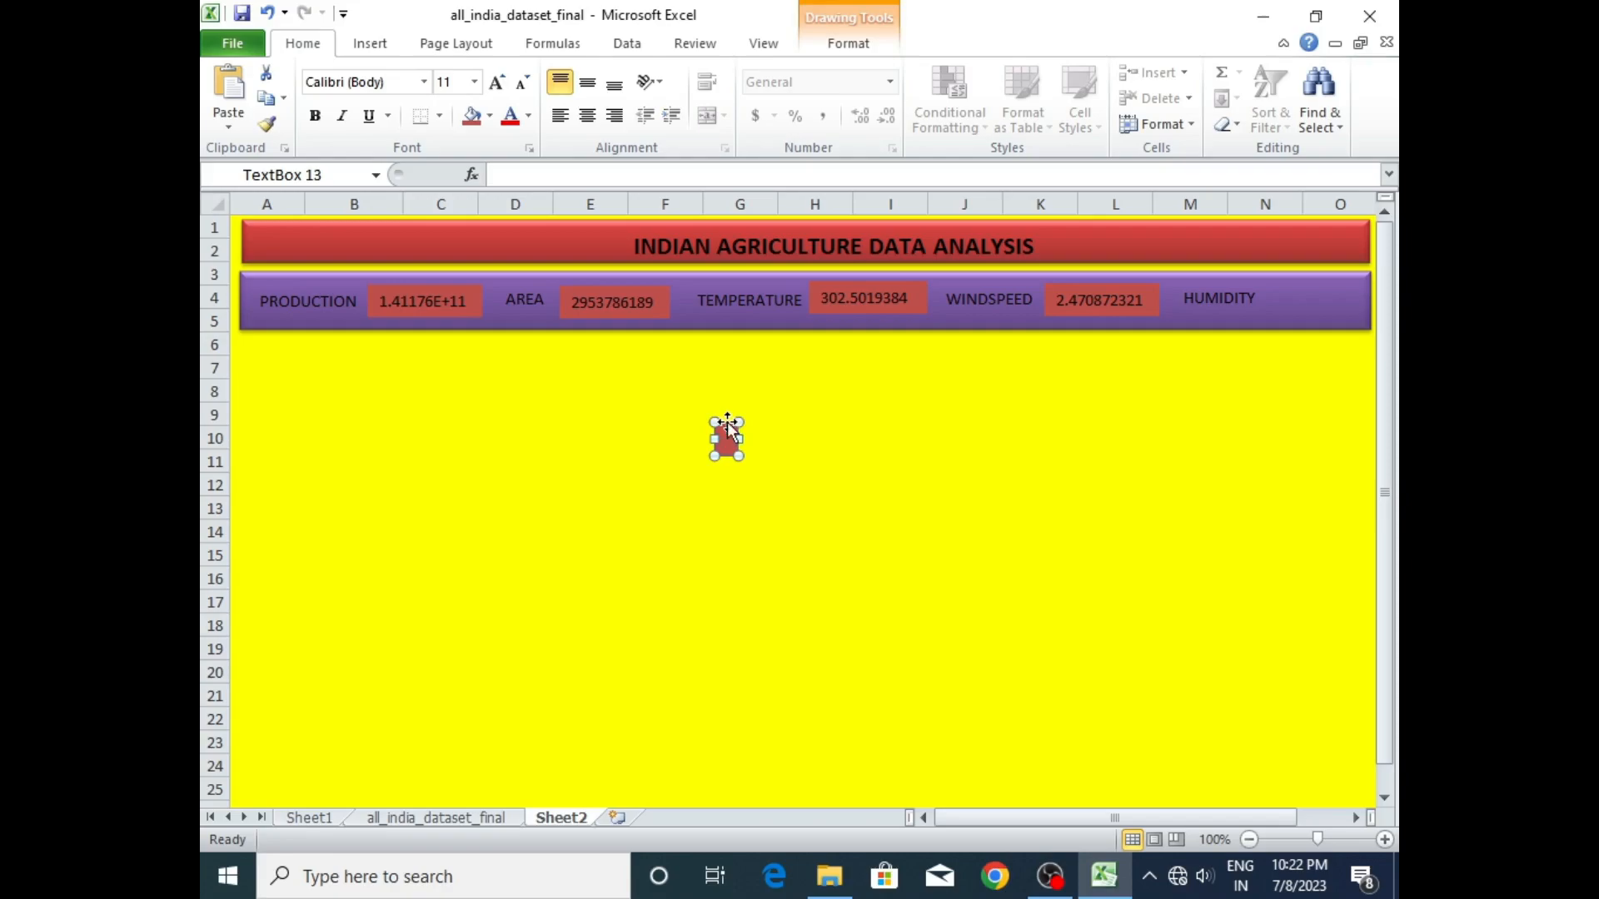
click(670, 173)
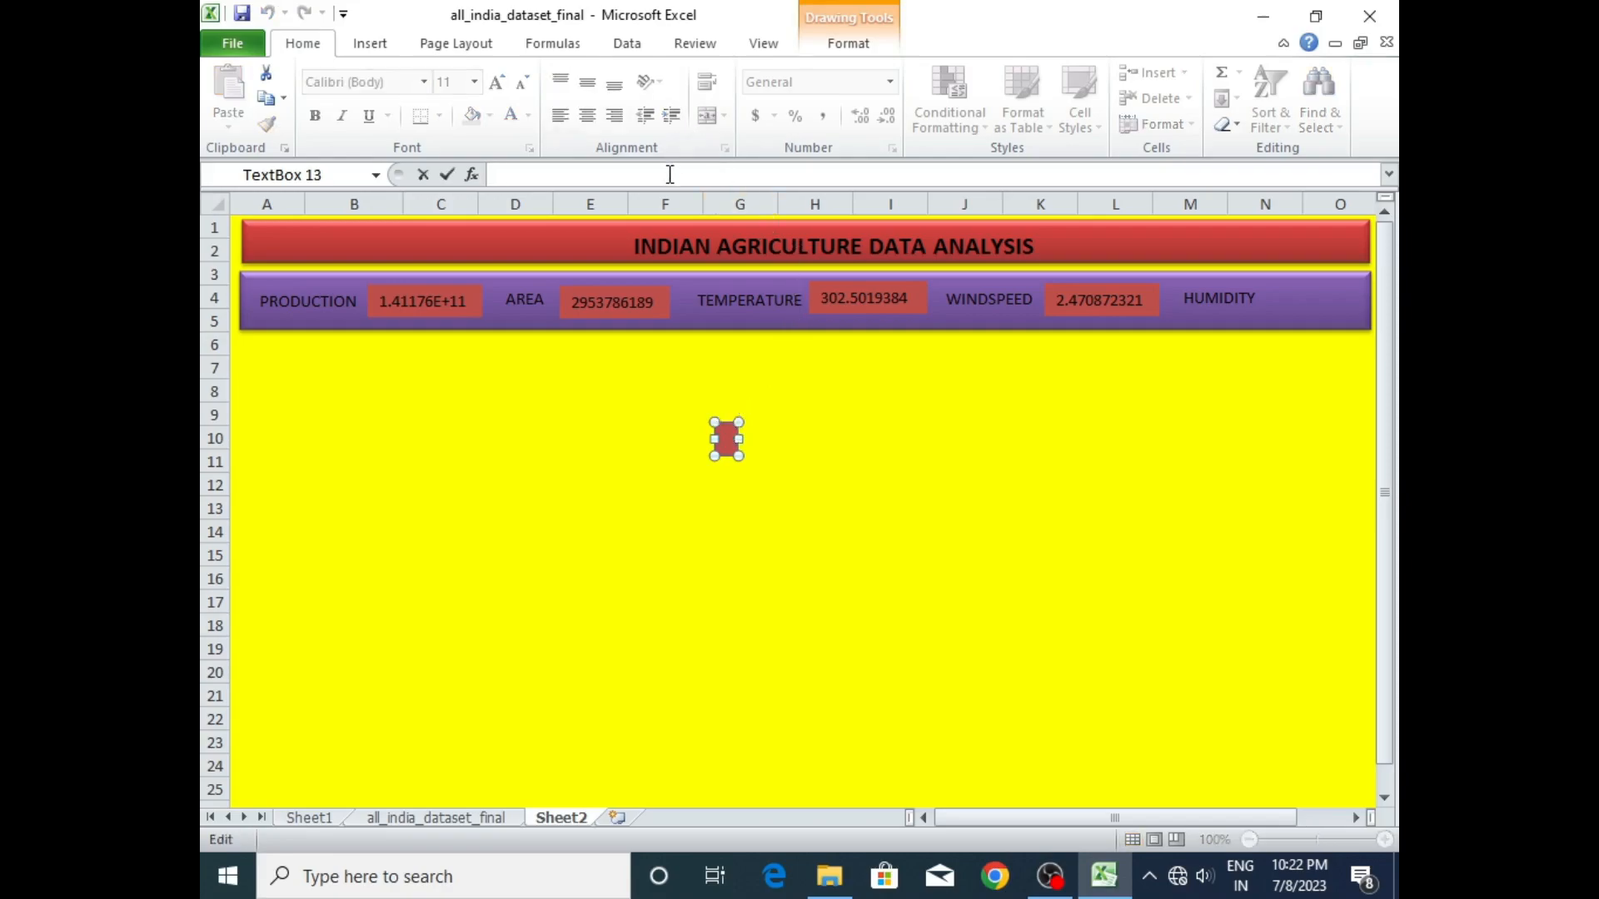
text(=)
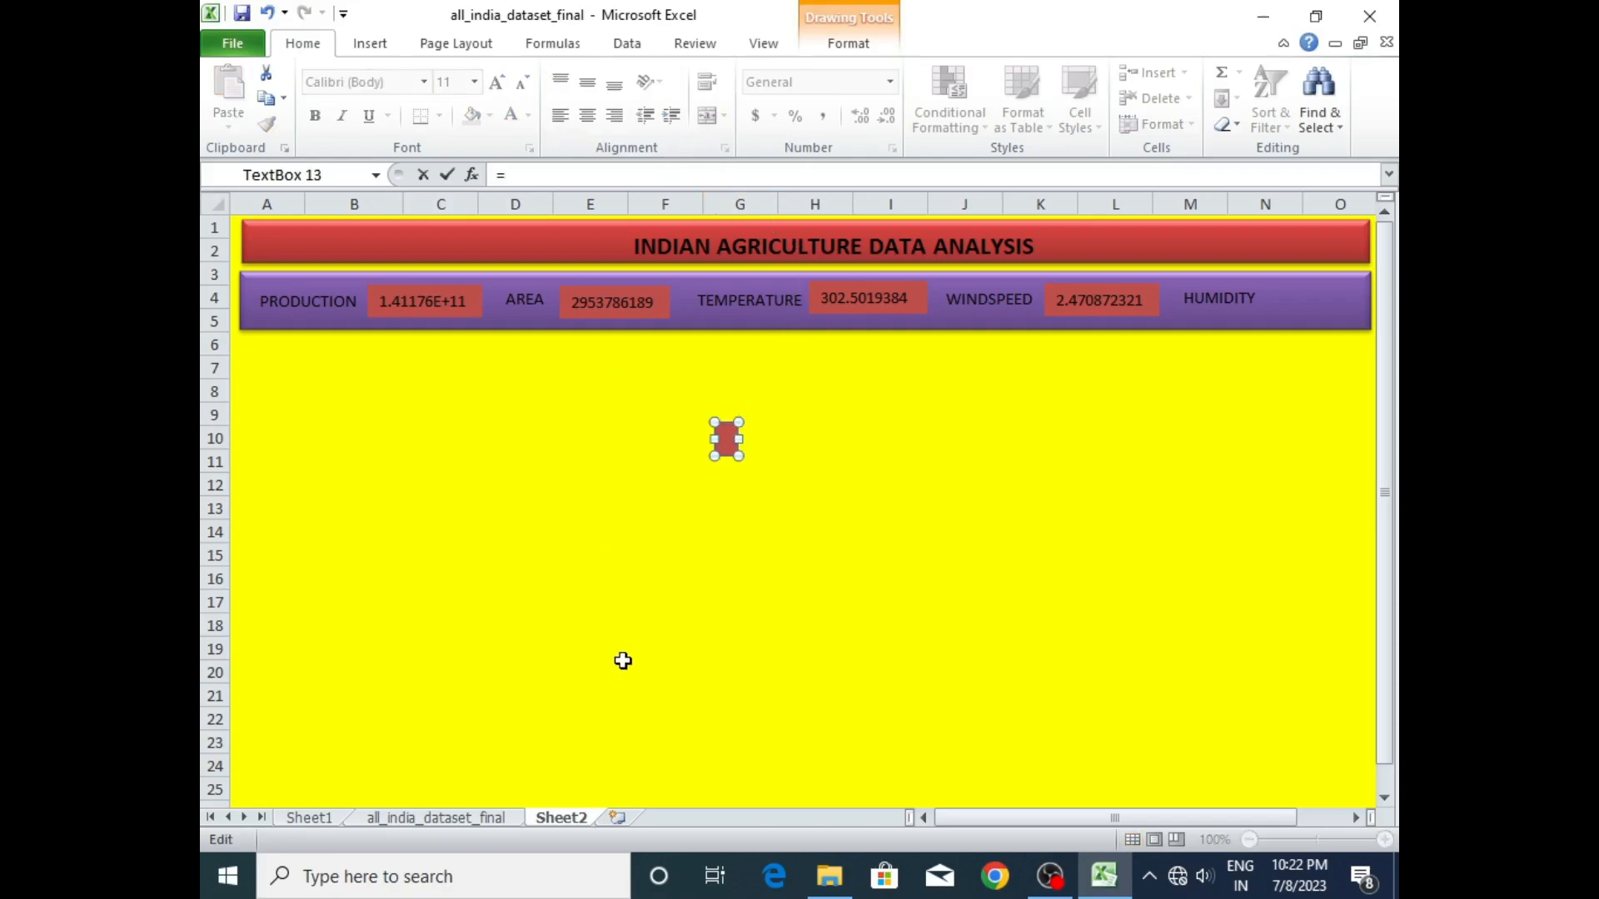
click(309, 818)
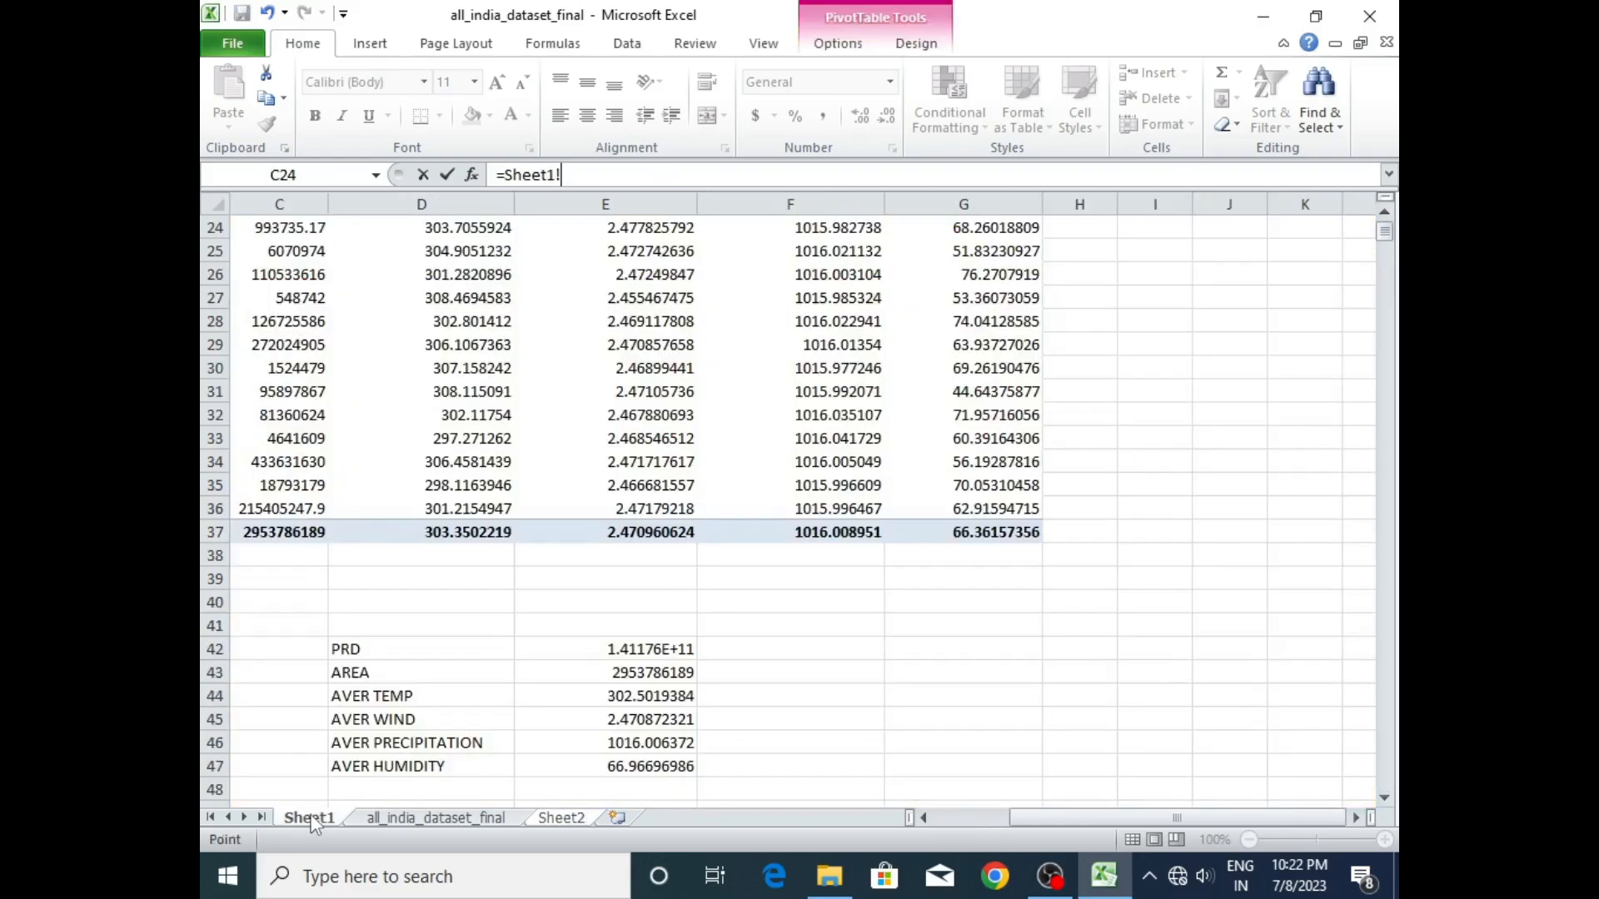
click(631, 768)
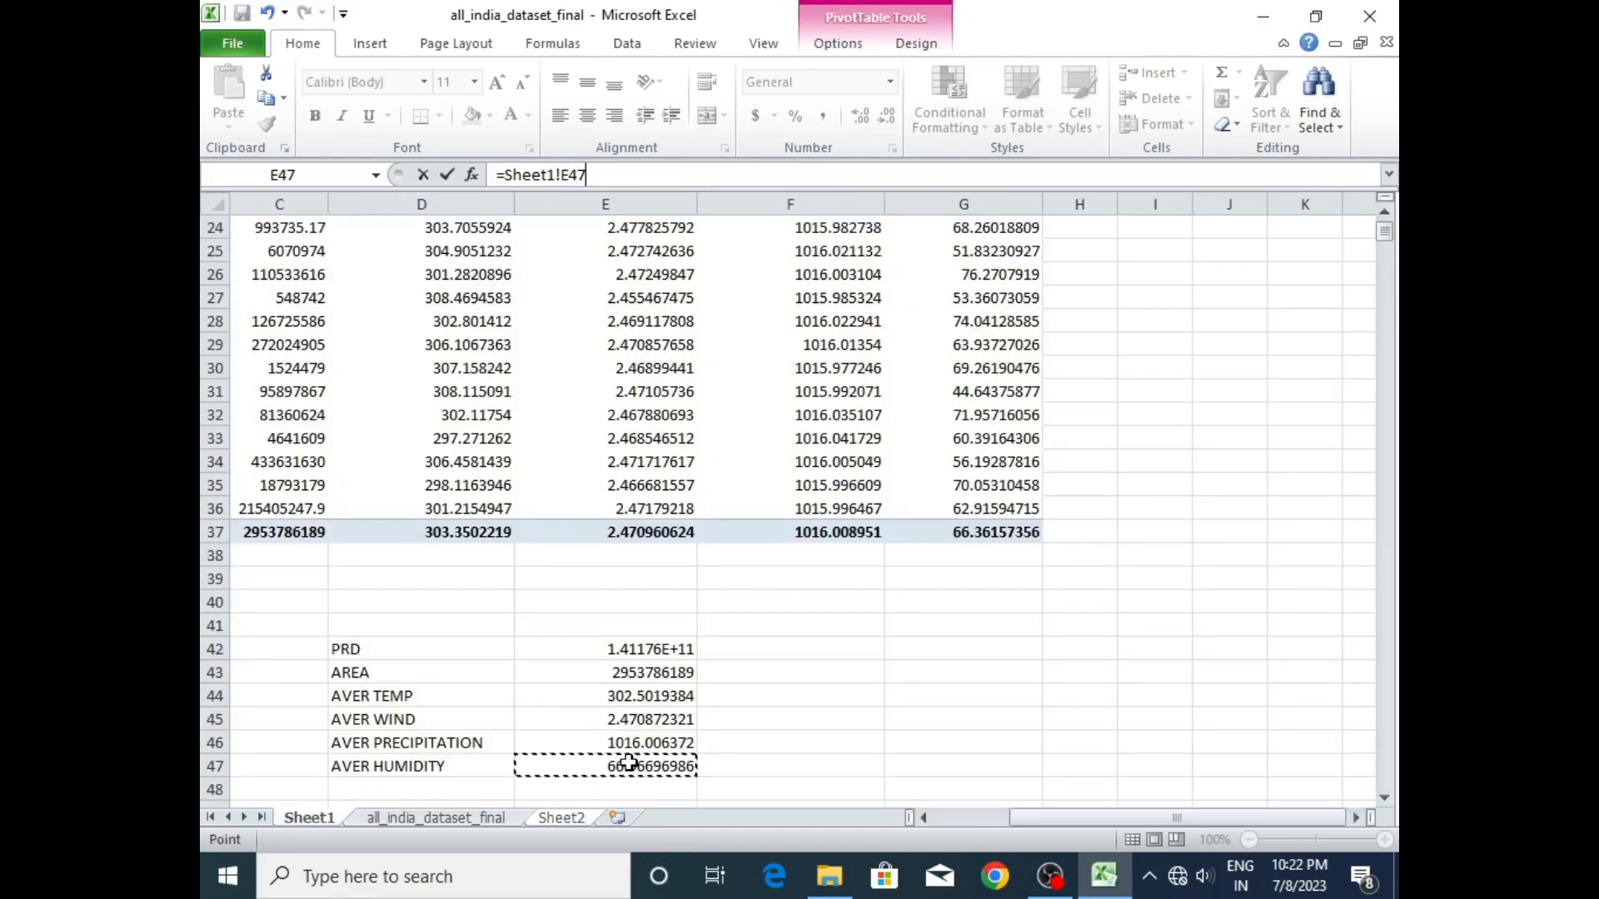
key(Return)
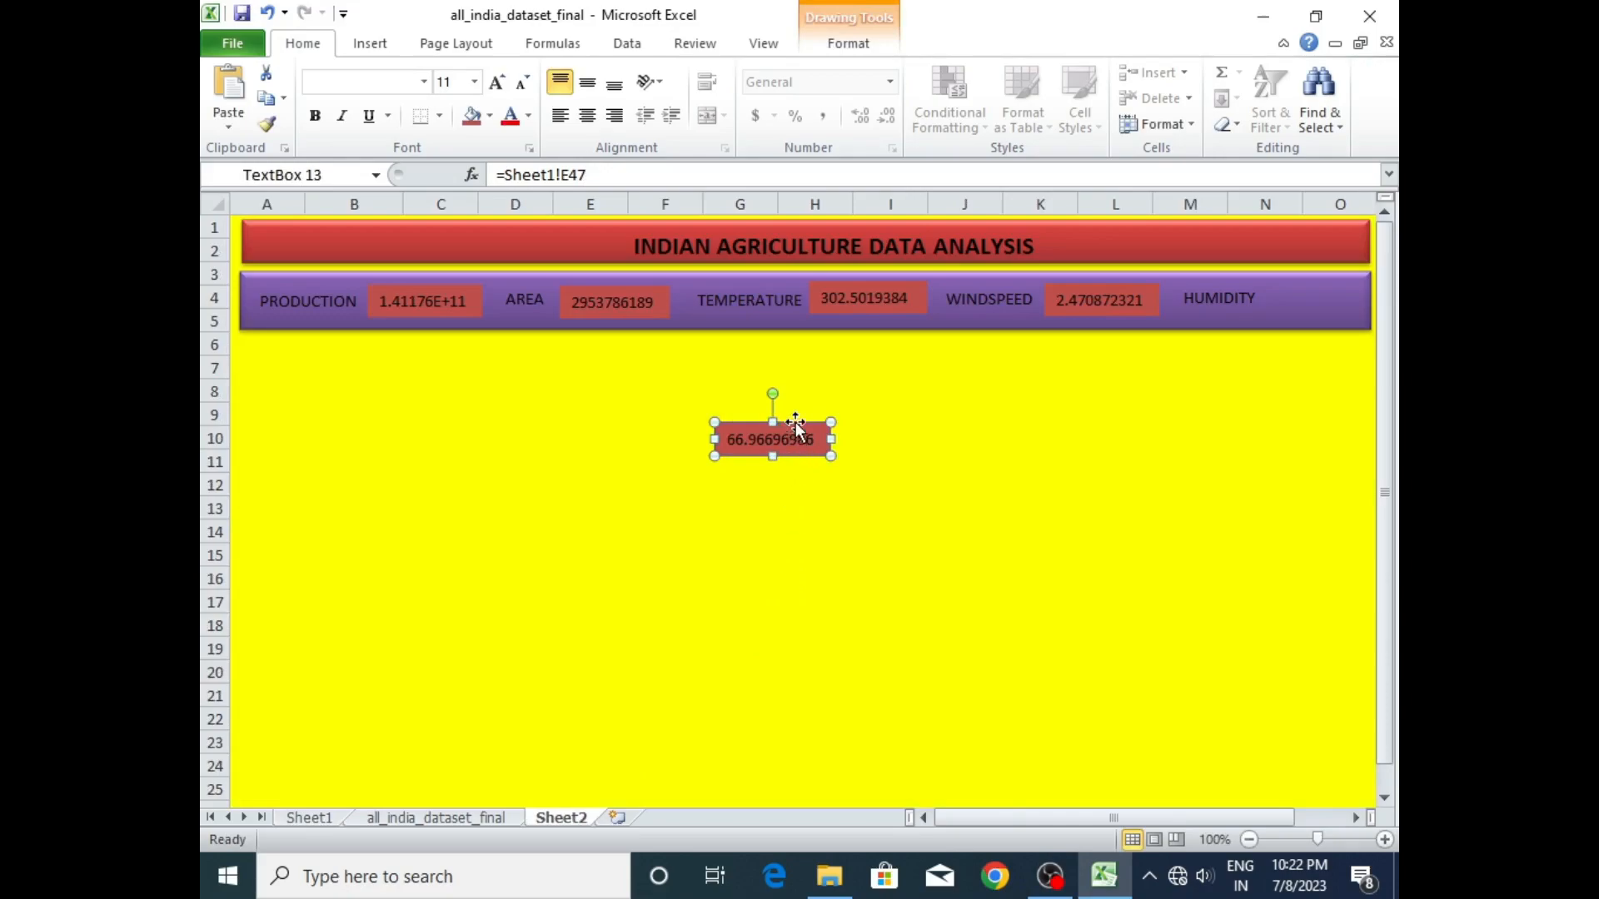
drag(795, 425, 1231, 284)
click(1224, 296)
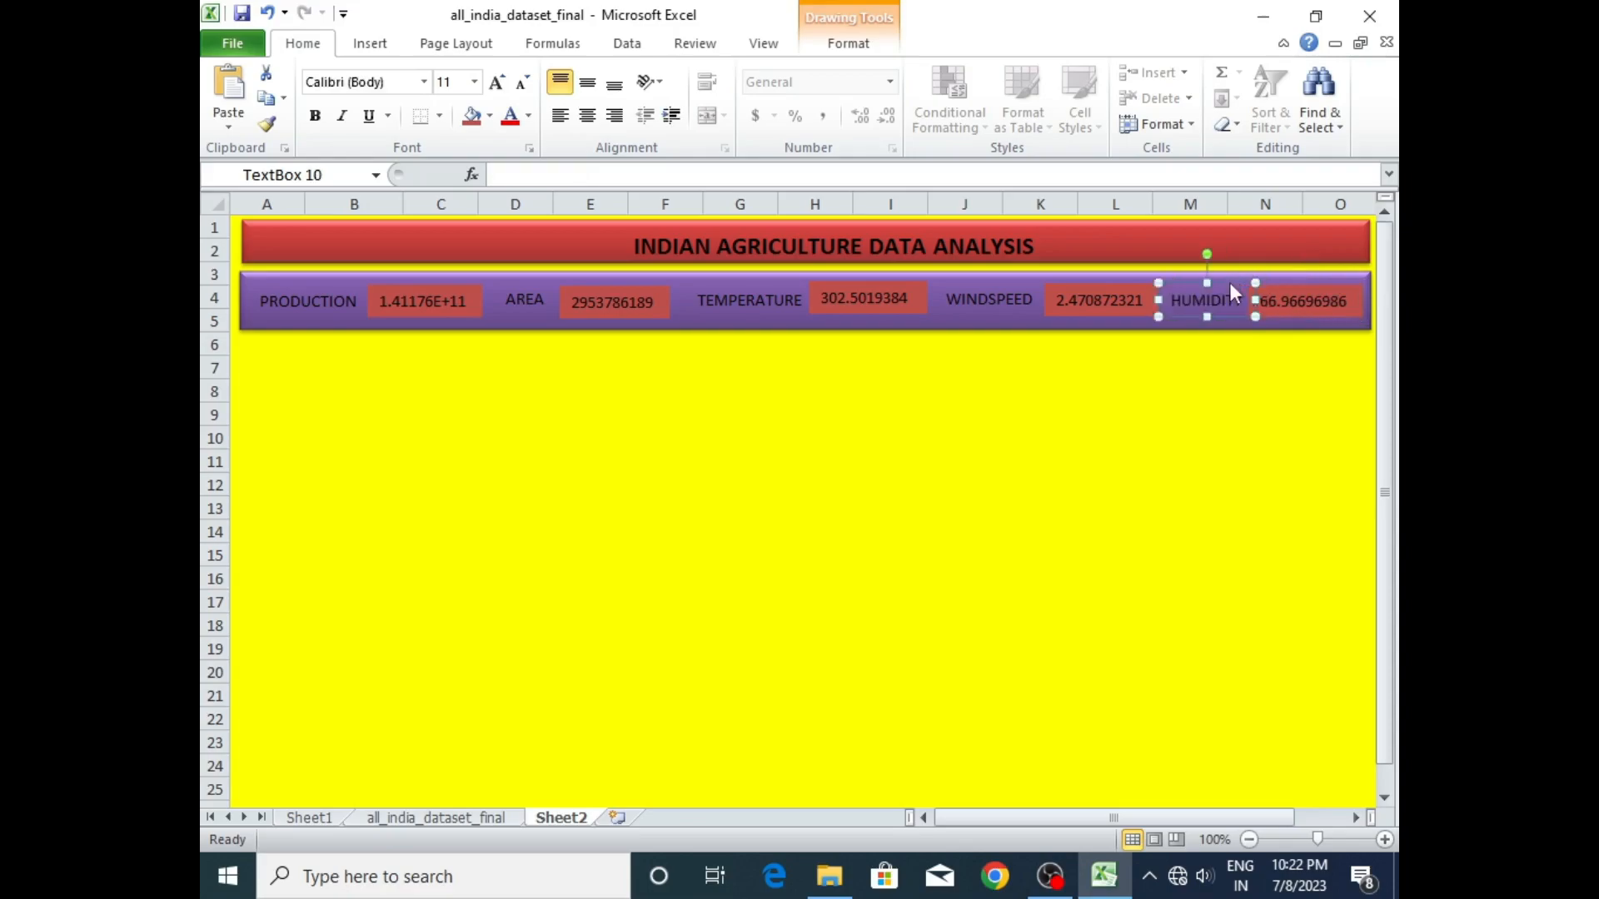
click(1026, 433)
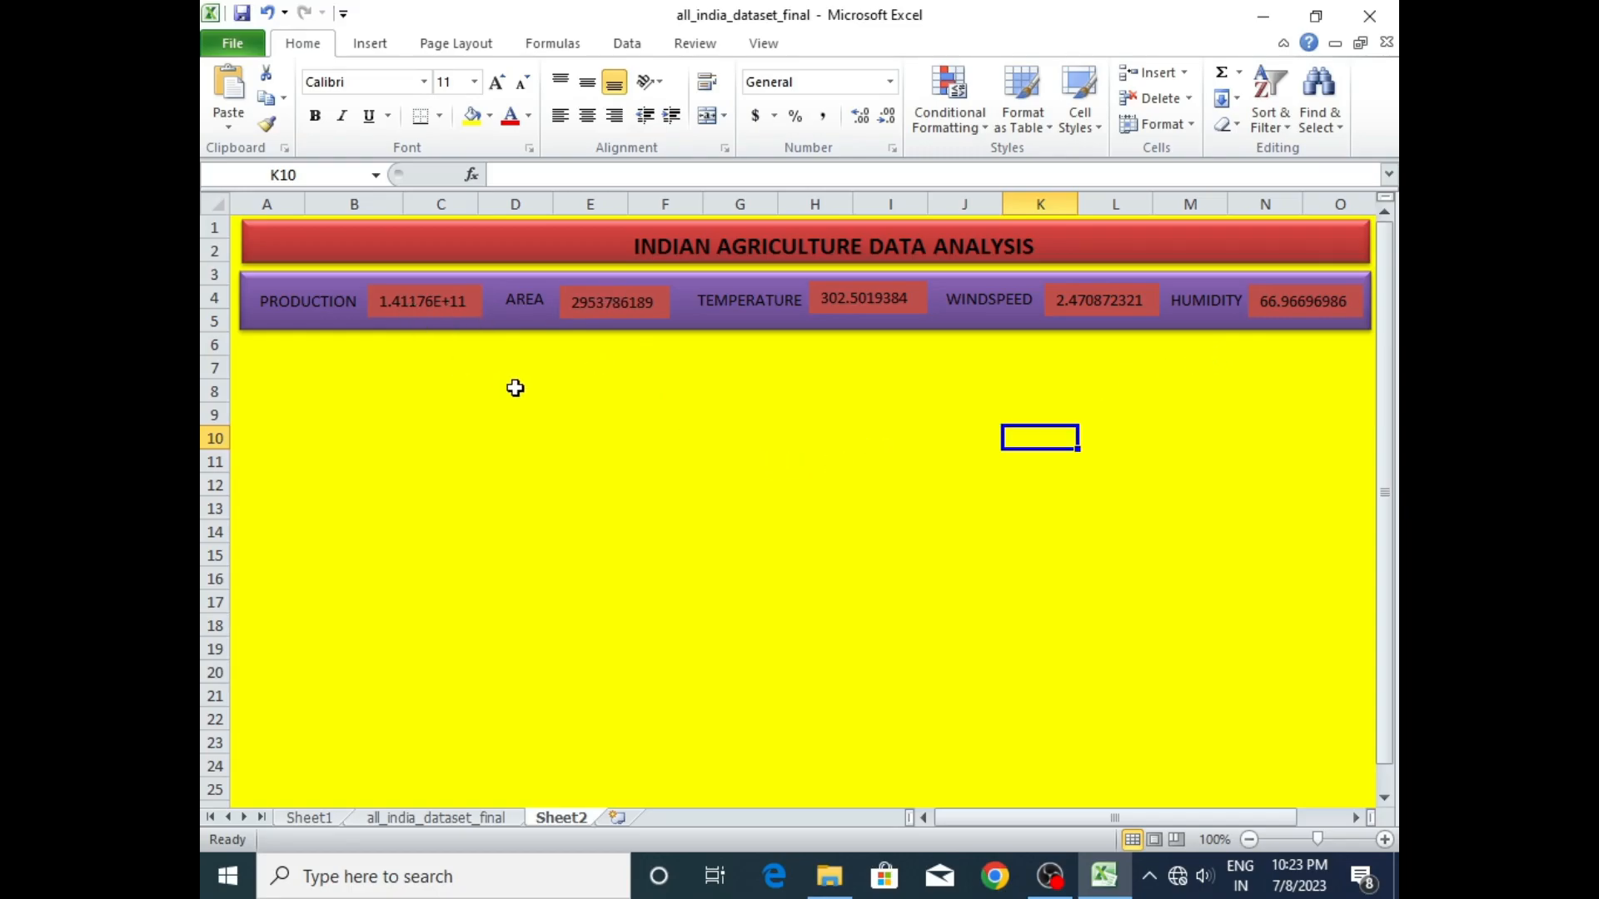
- Review the pivot table from its header row on Sheet1, along with the all_india_dataset_final source data and the Sheet2 dashboard
click(307, 819)
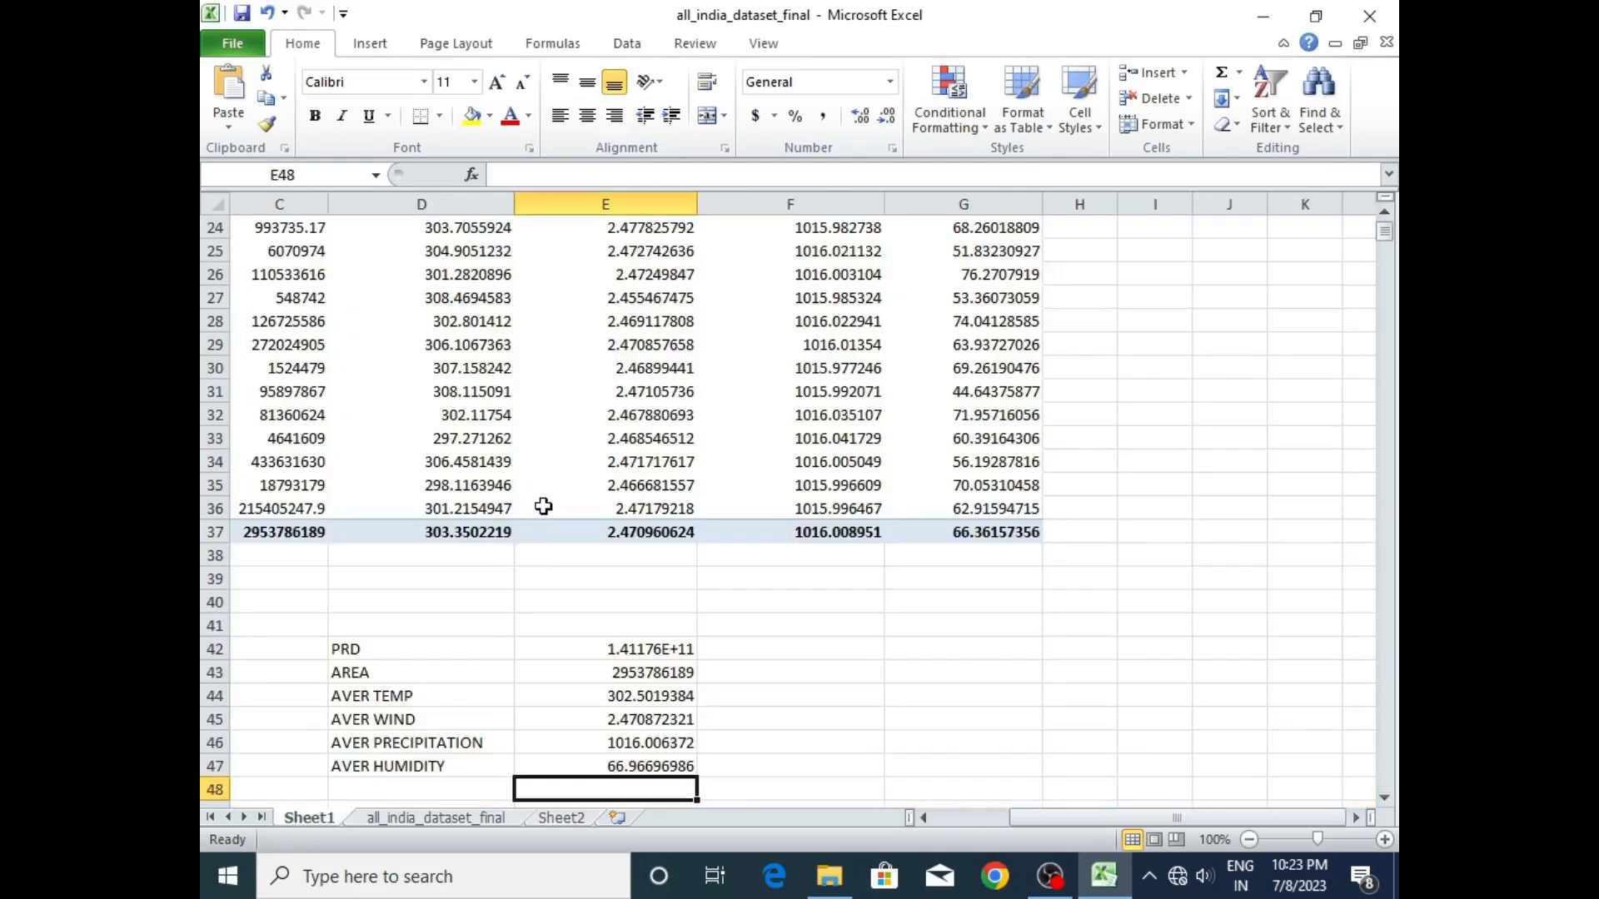
drag(1384, 243, 1387, 237)
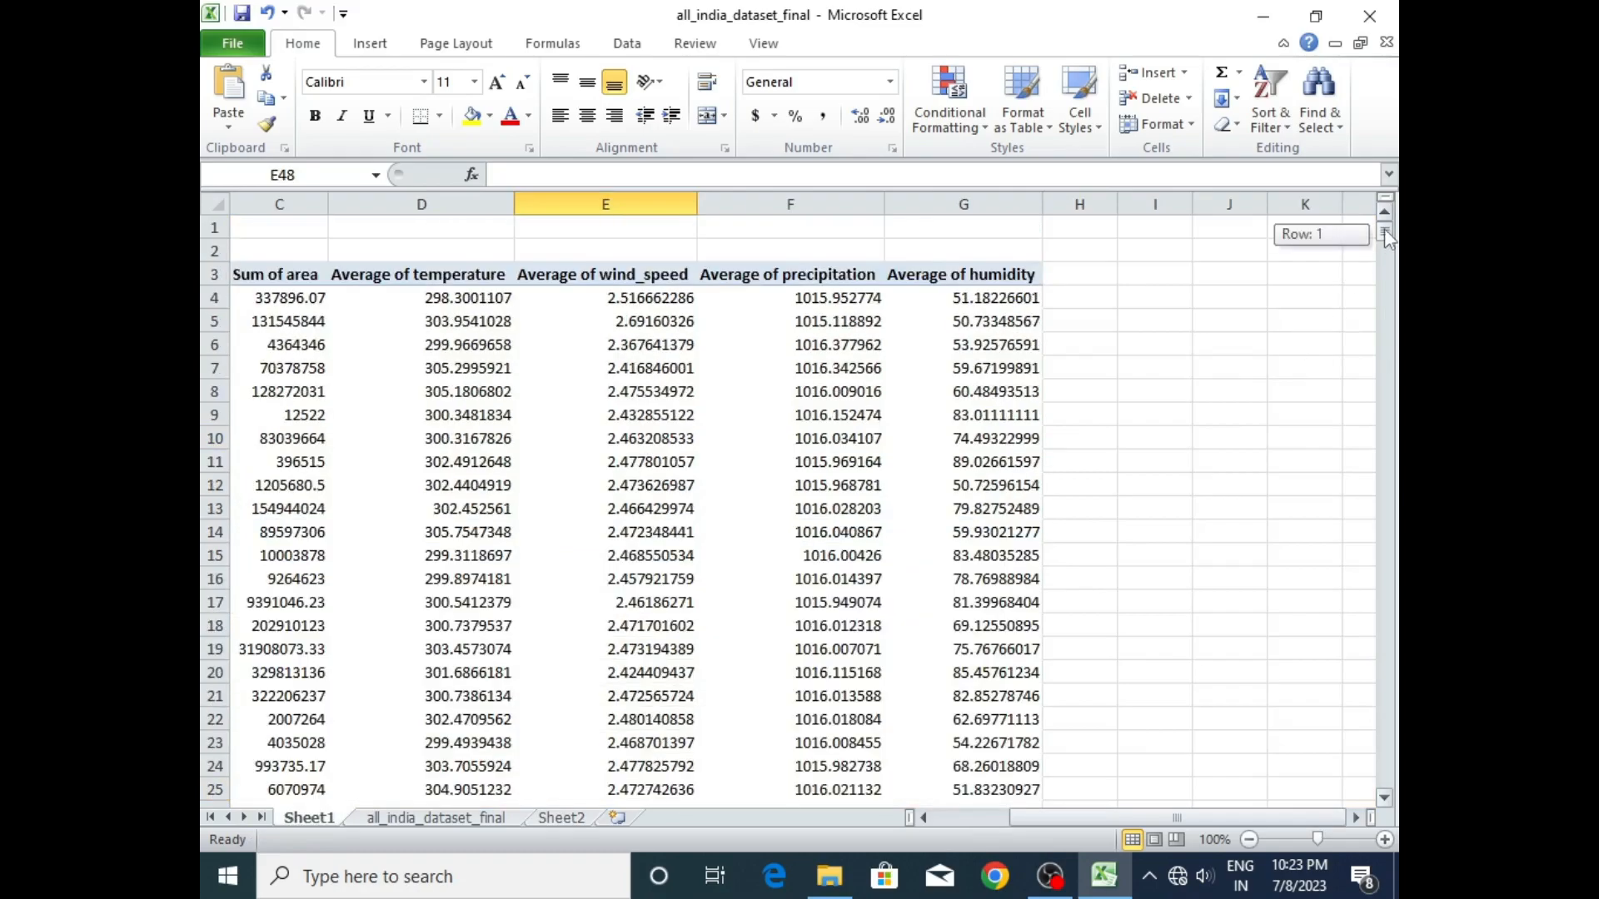
click(438, 819)
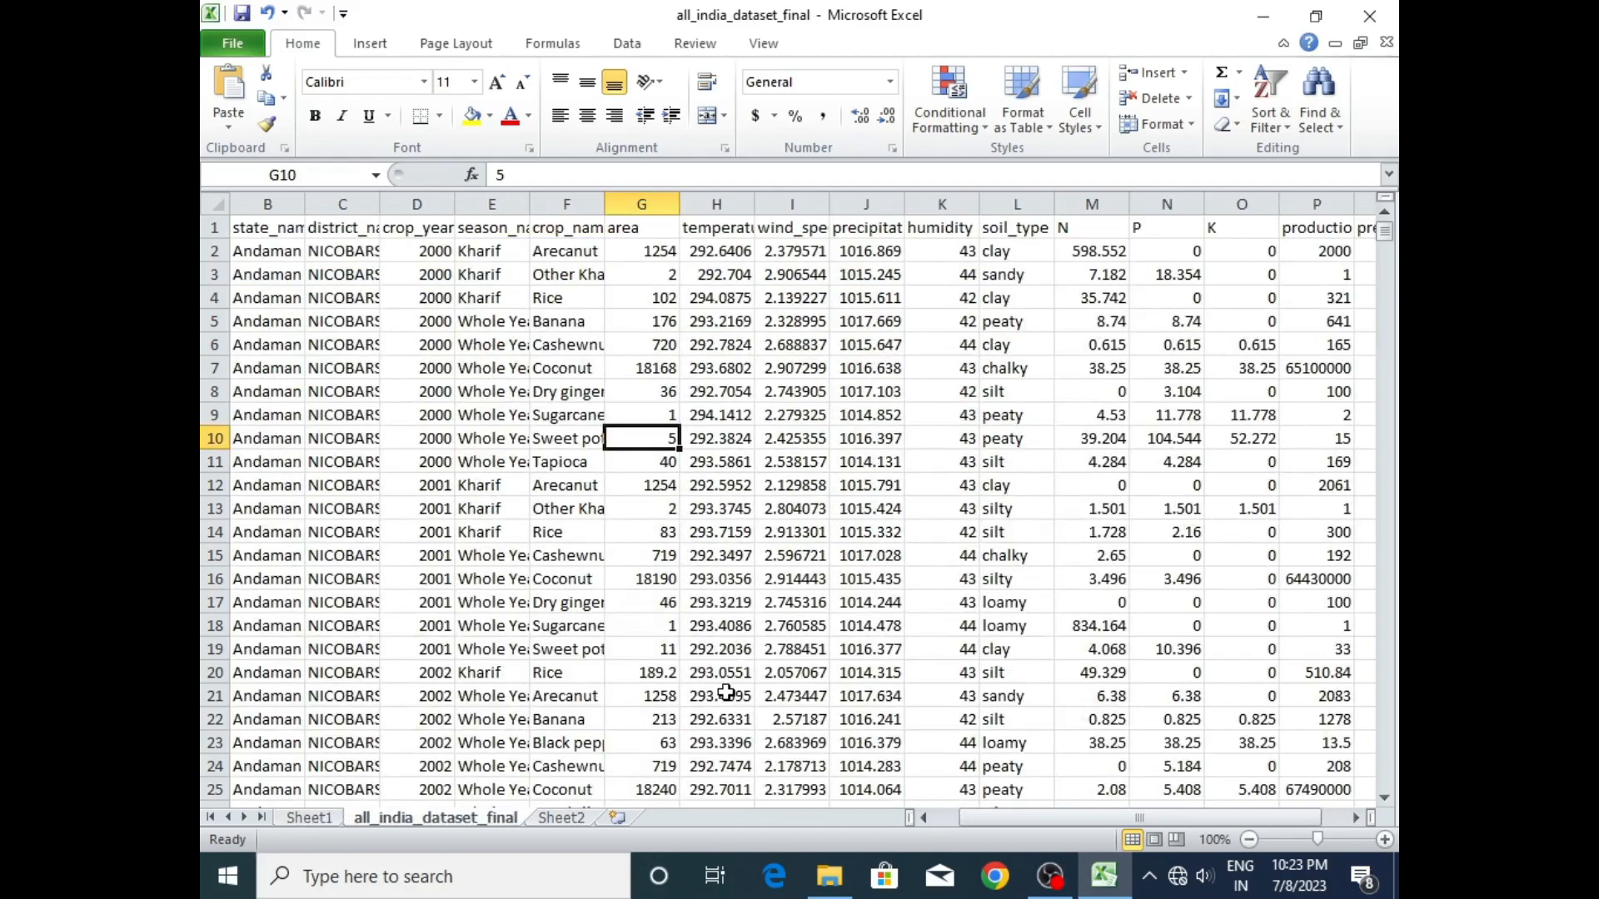
click(308, 818)
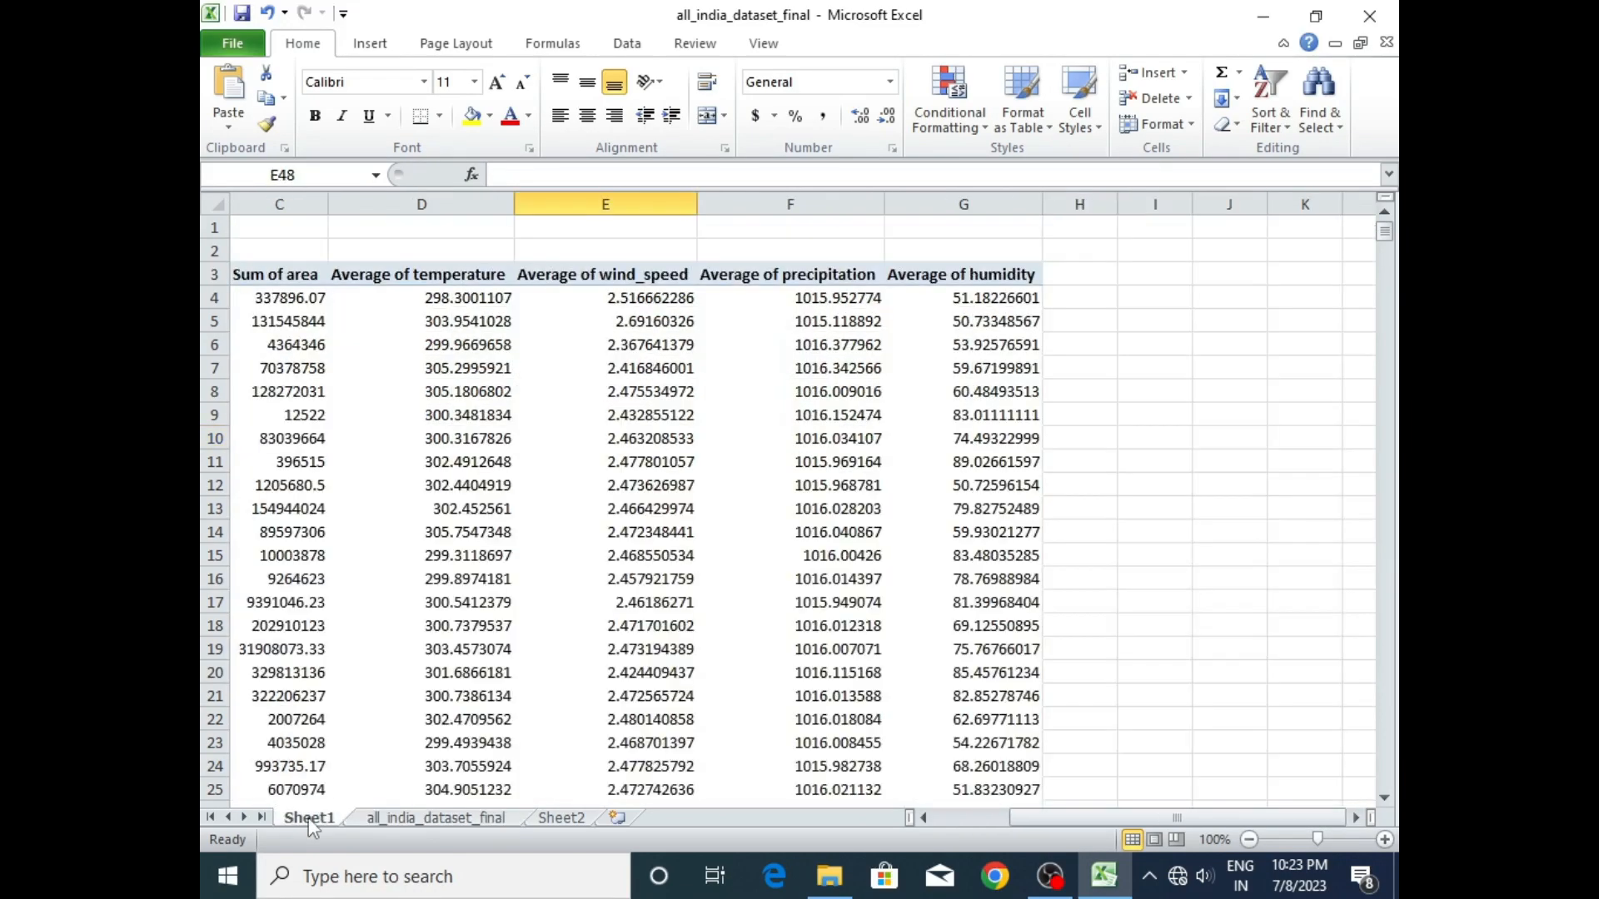
click(562, 818)
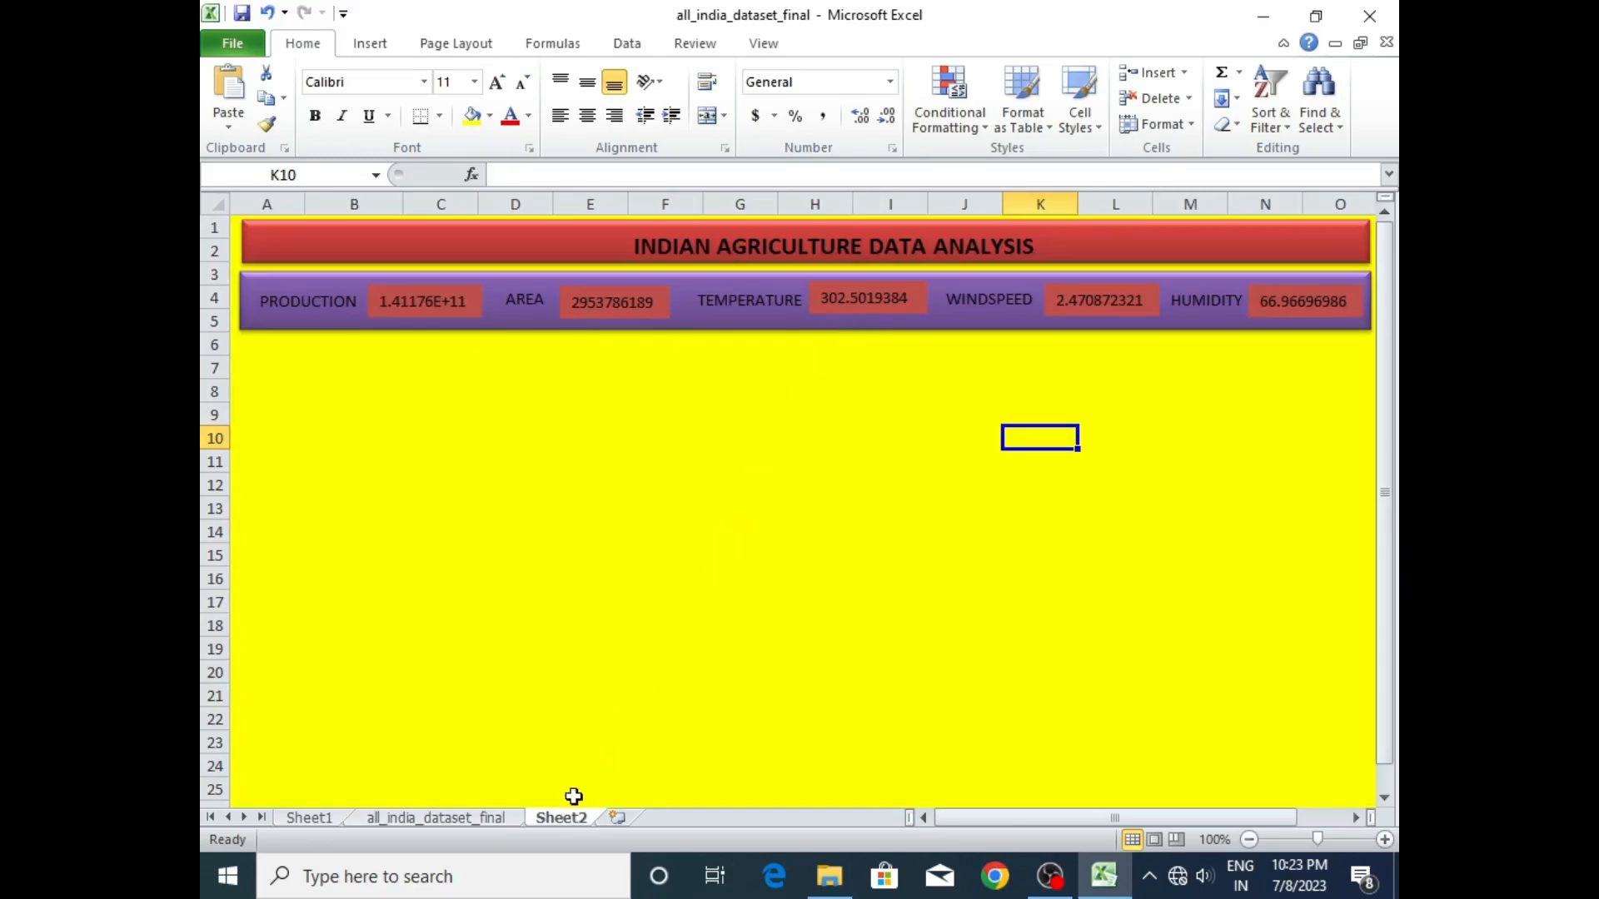
click(308, 818)
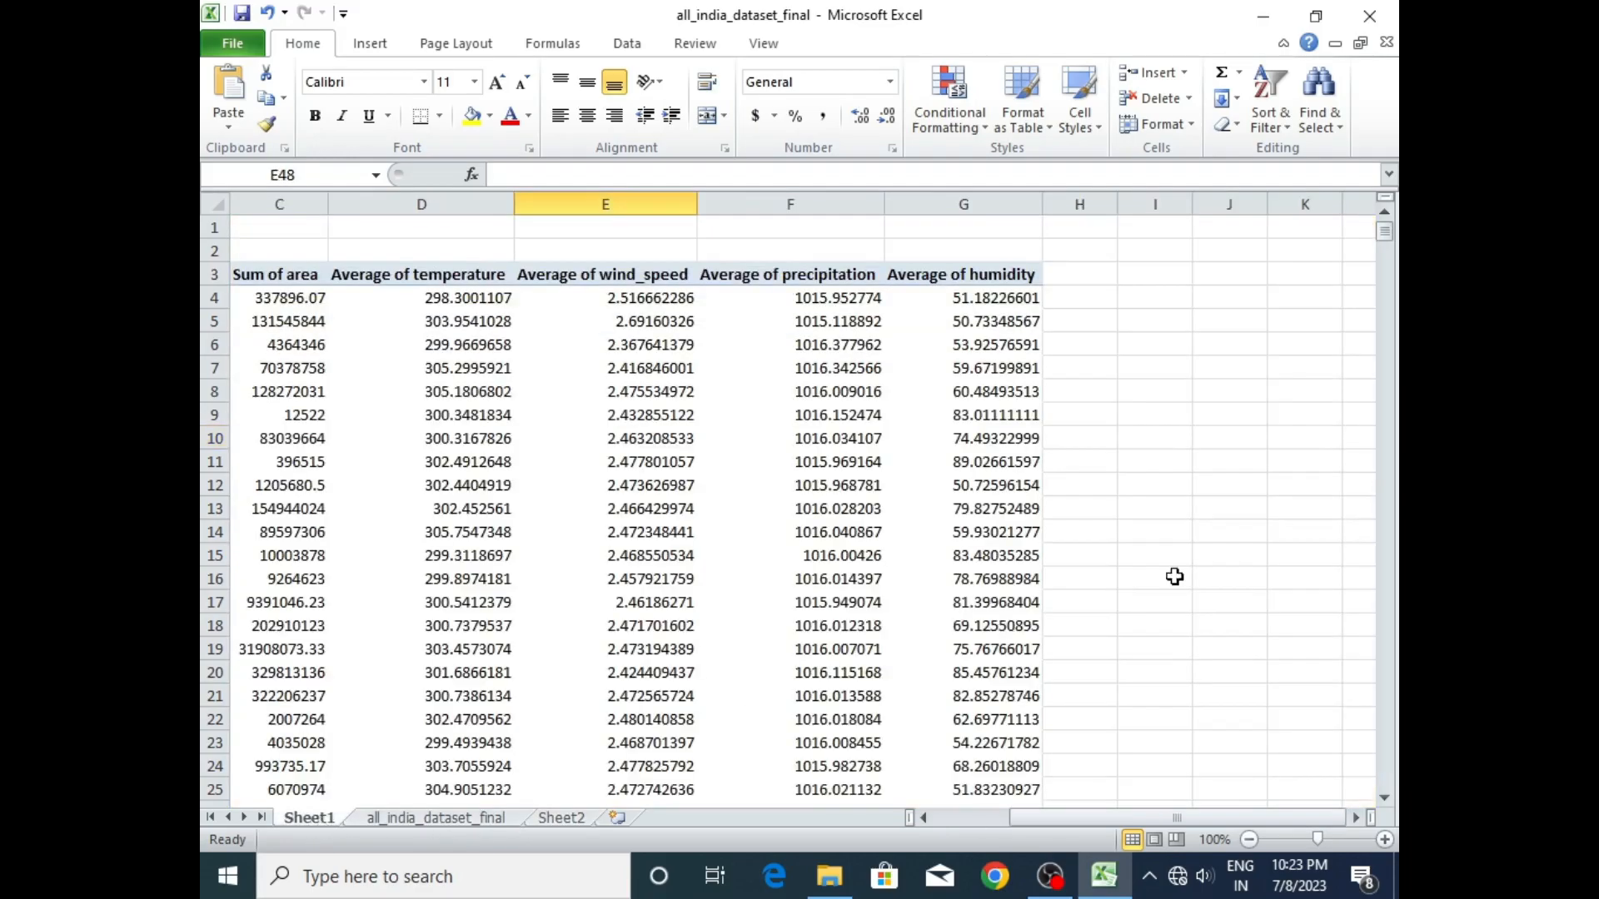
drag(1390, 237, 1393, 218)
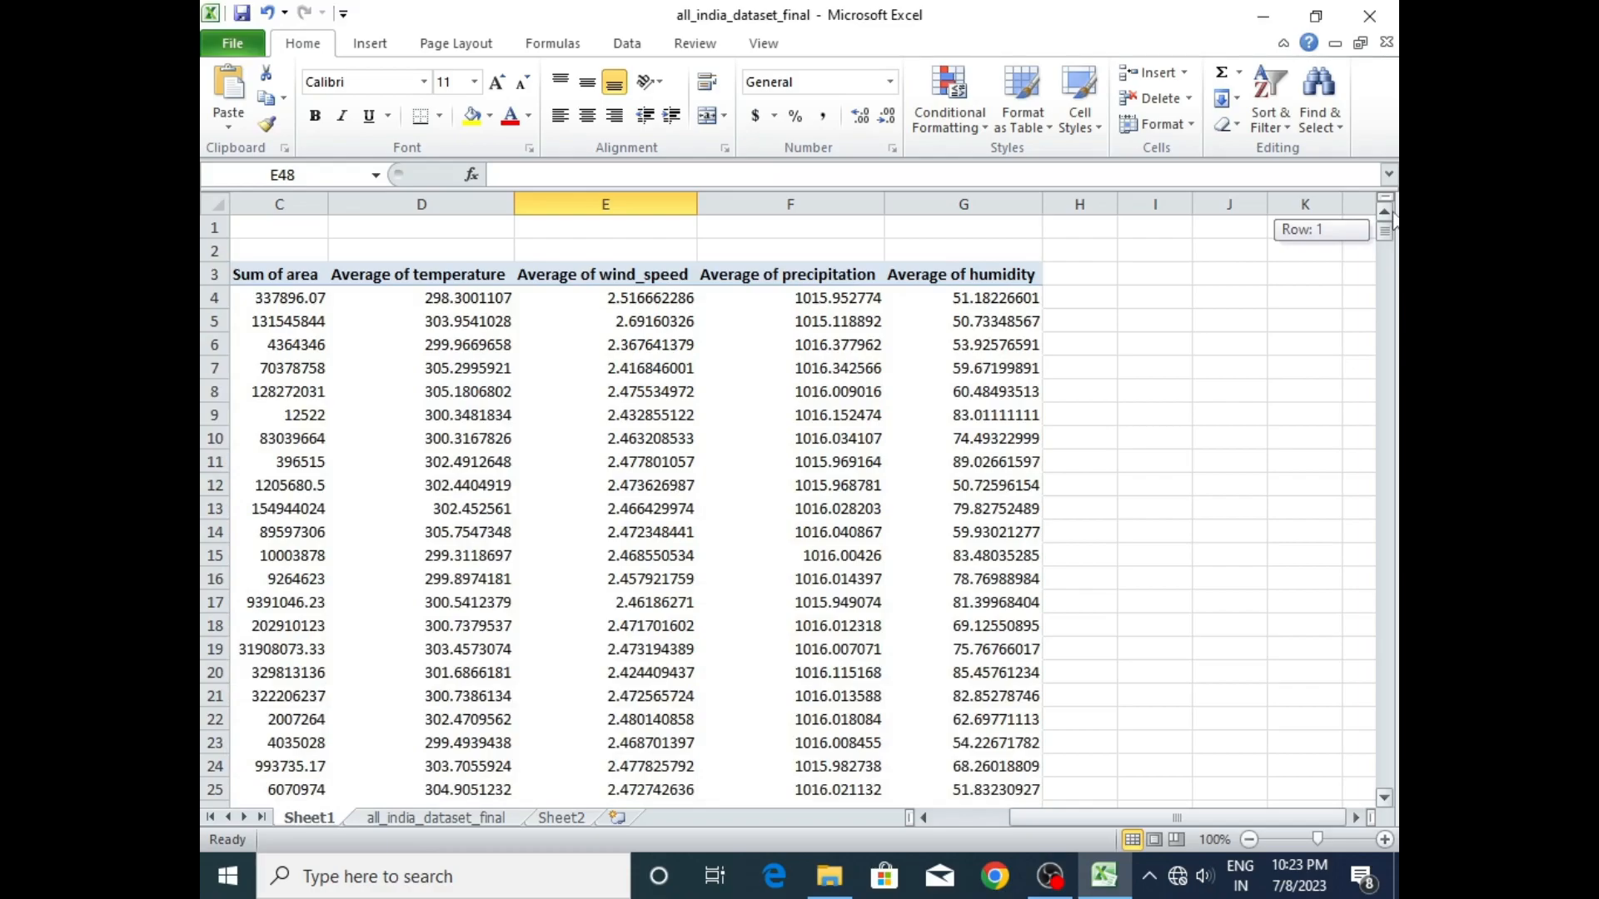
drag(1393, 218, 1392, 219)
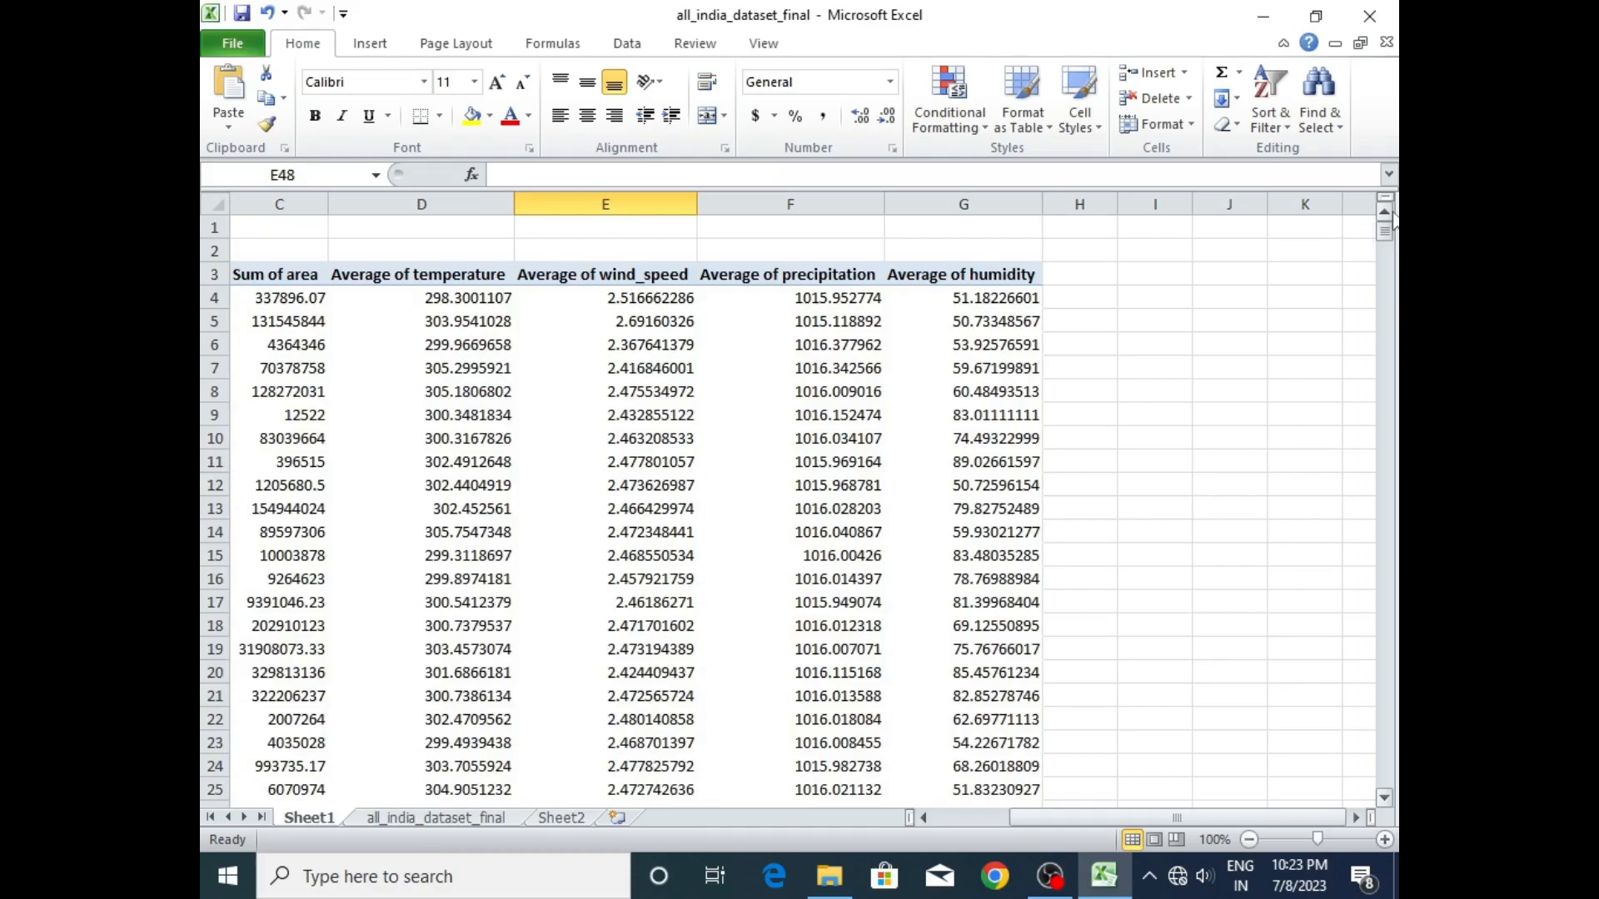
click(535, 820)
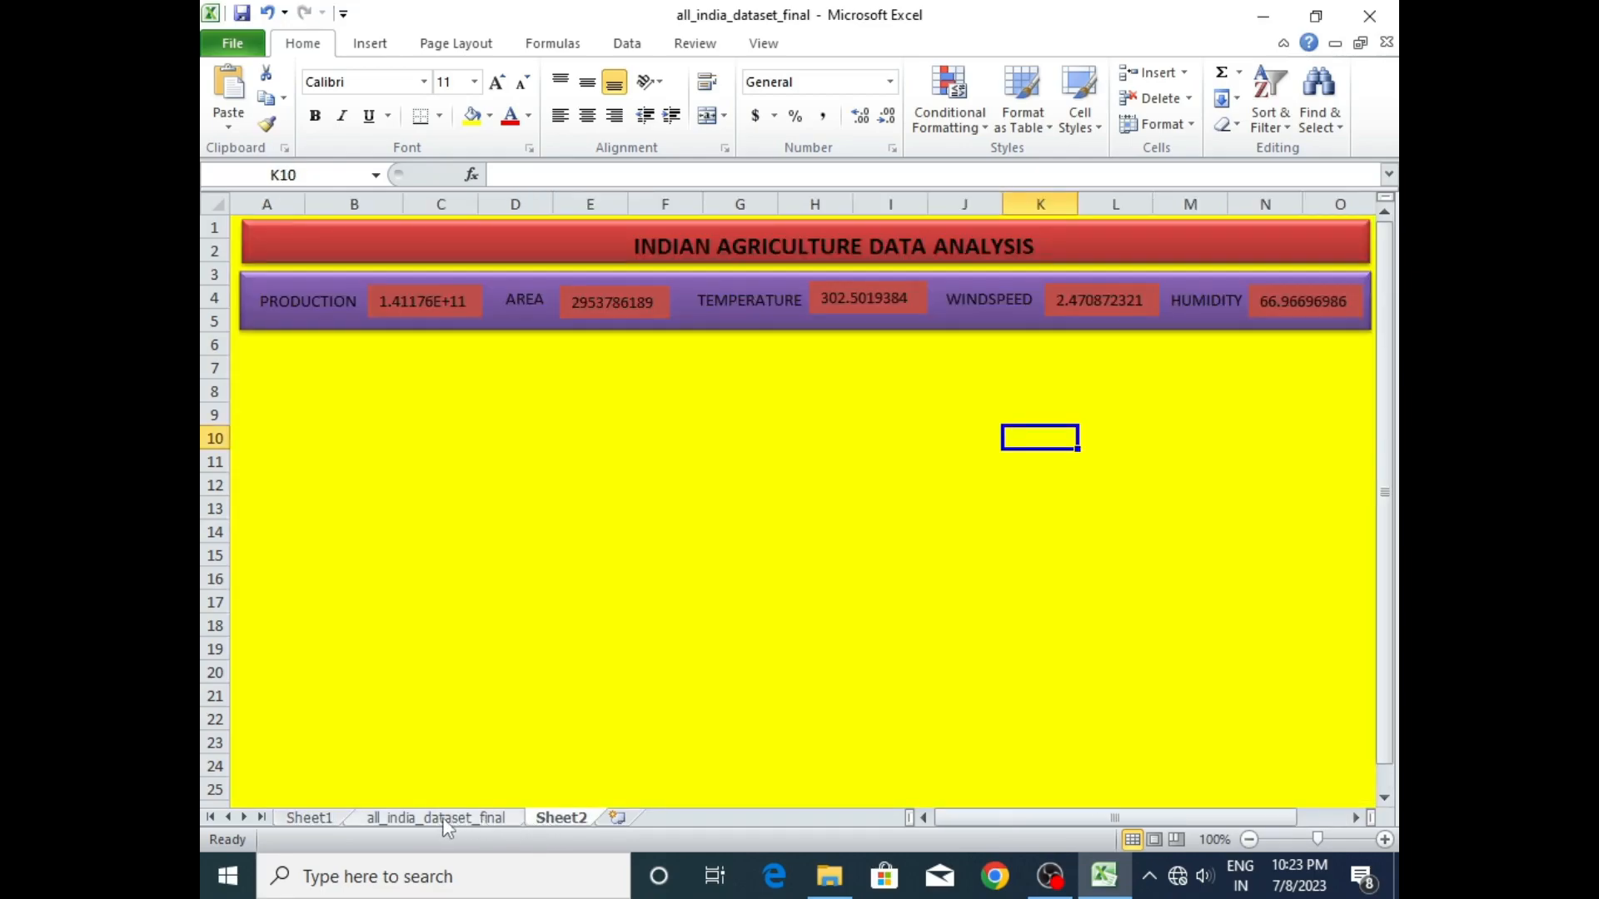
- Create a pivot table on a new worksheet from the full all_india_dataset_final data range
click(447, 820)
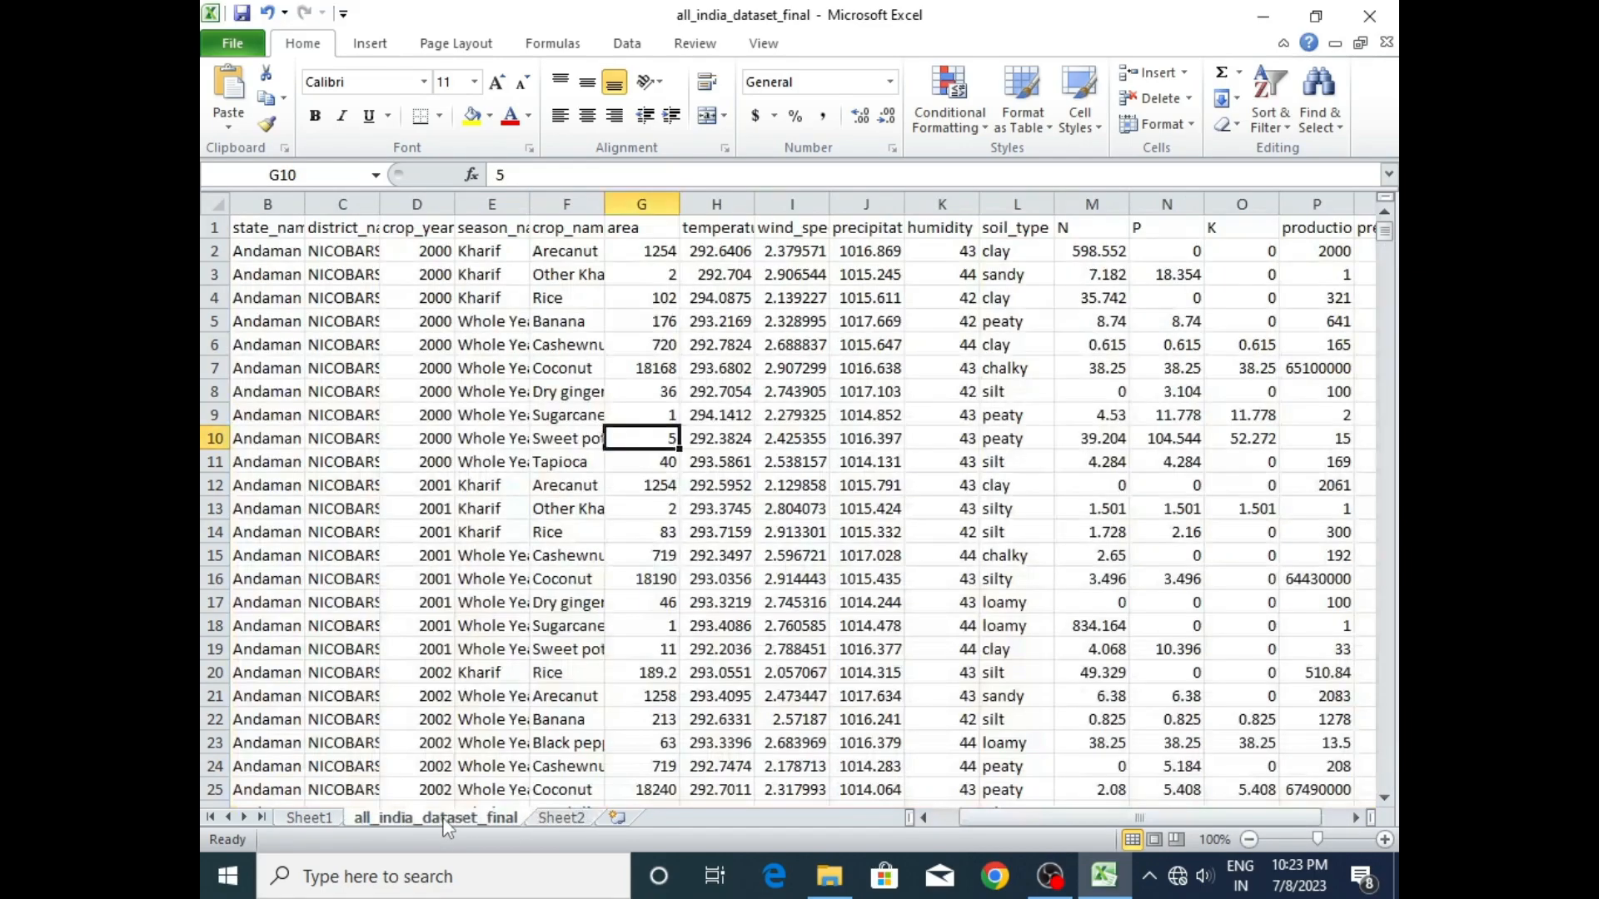
click(336, 268)
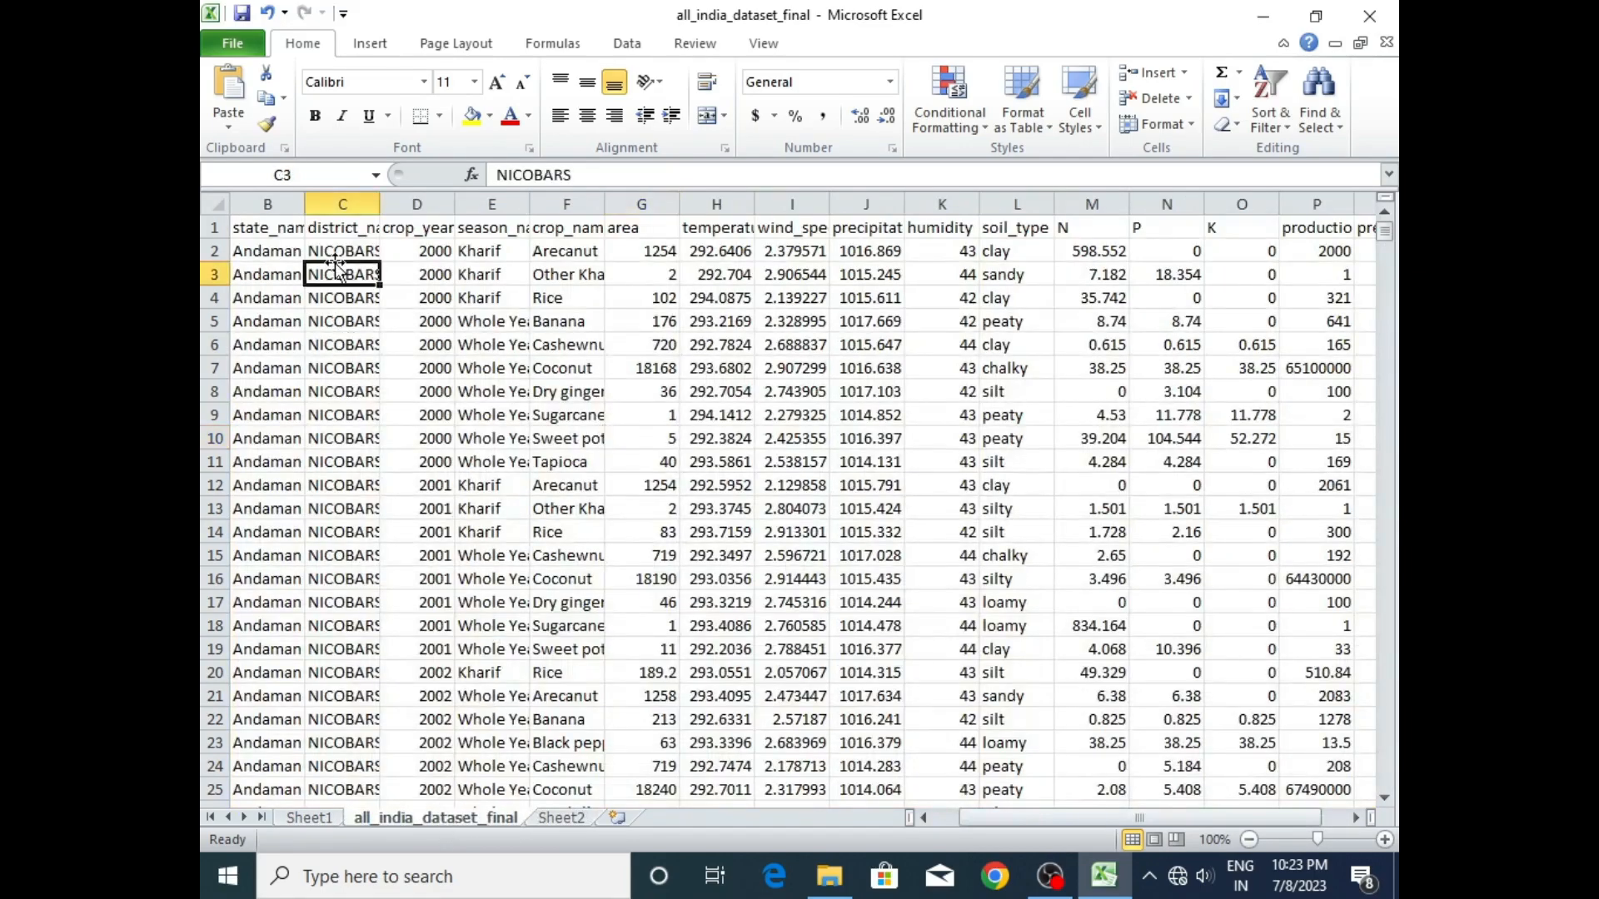
click(371, 44)
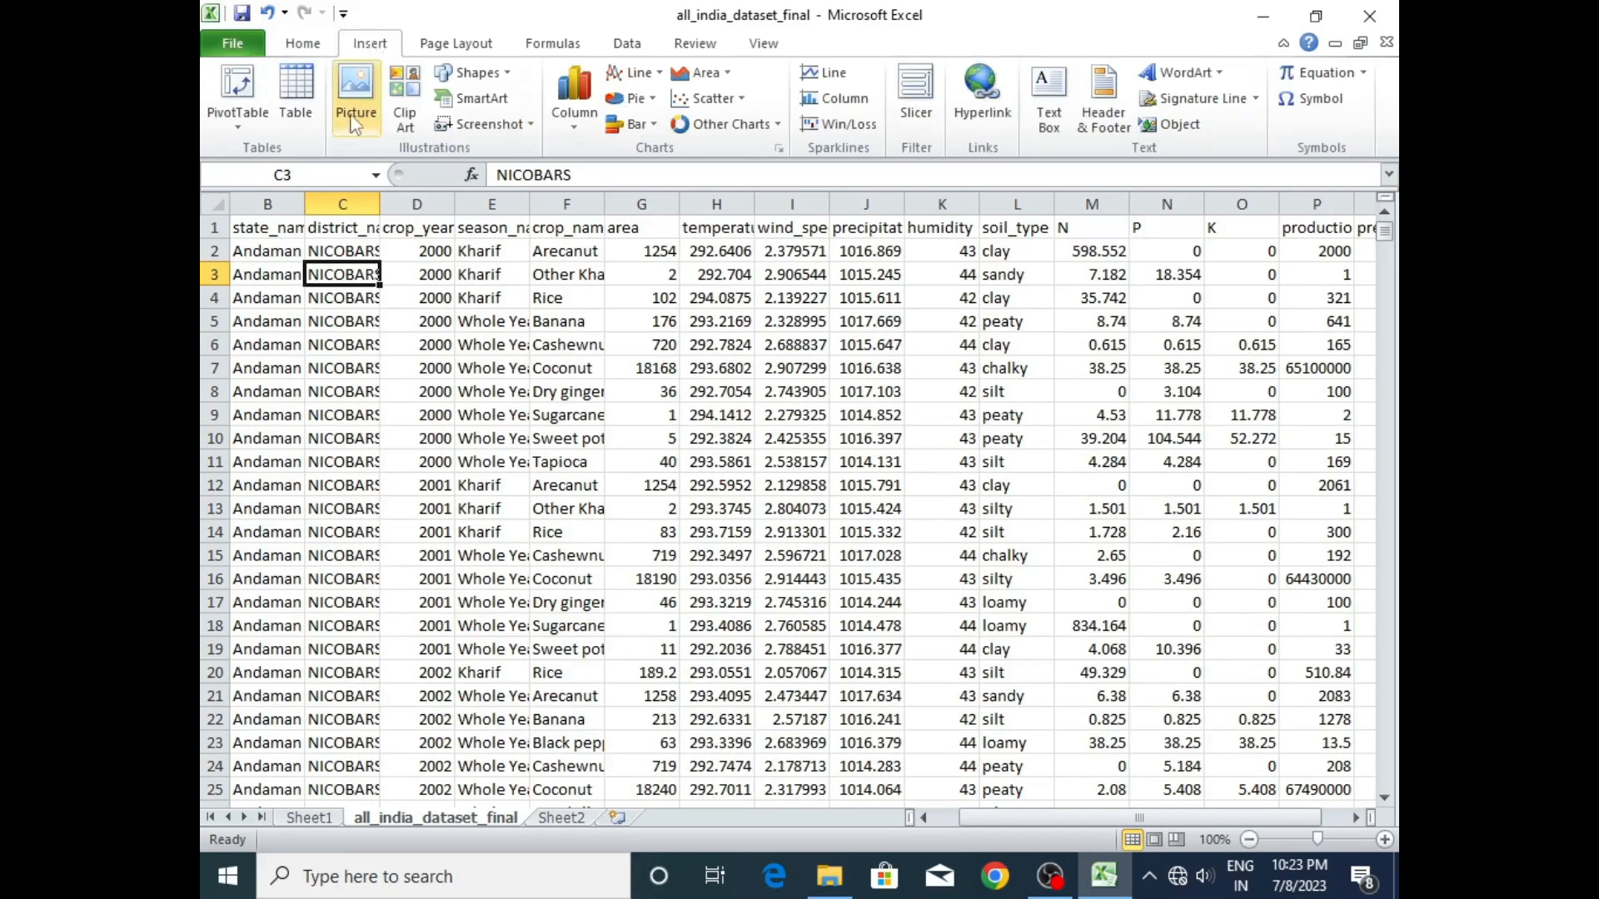
click(236, 87)
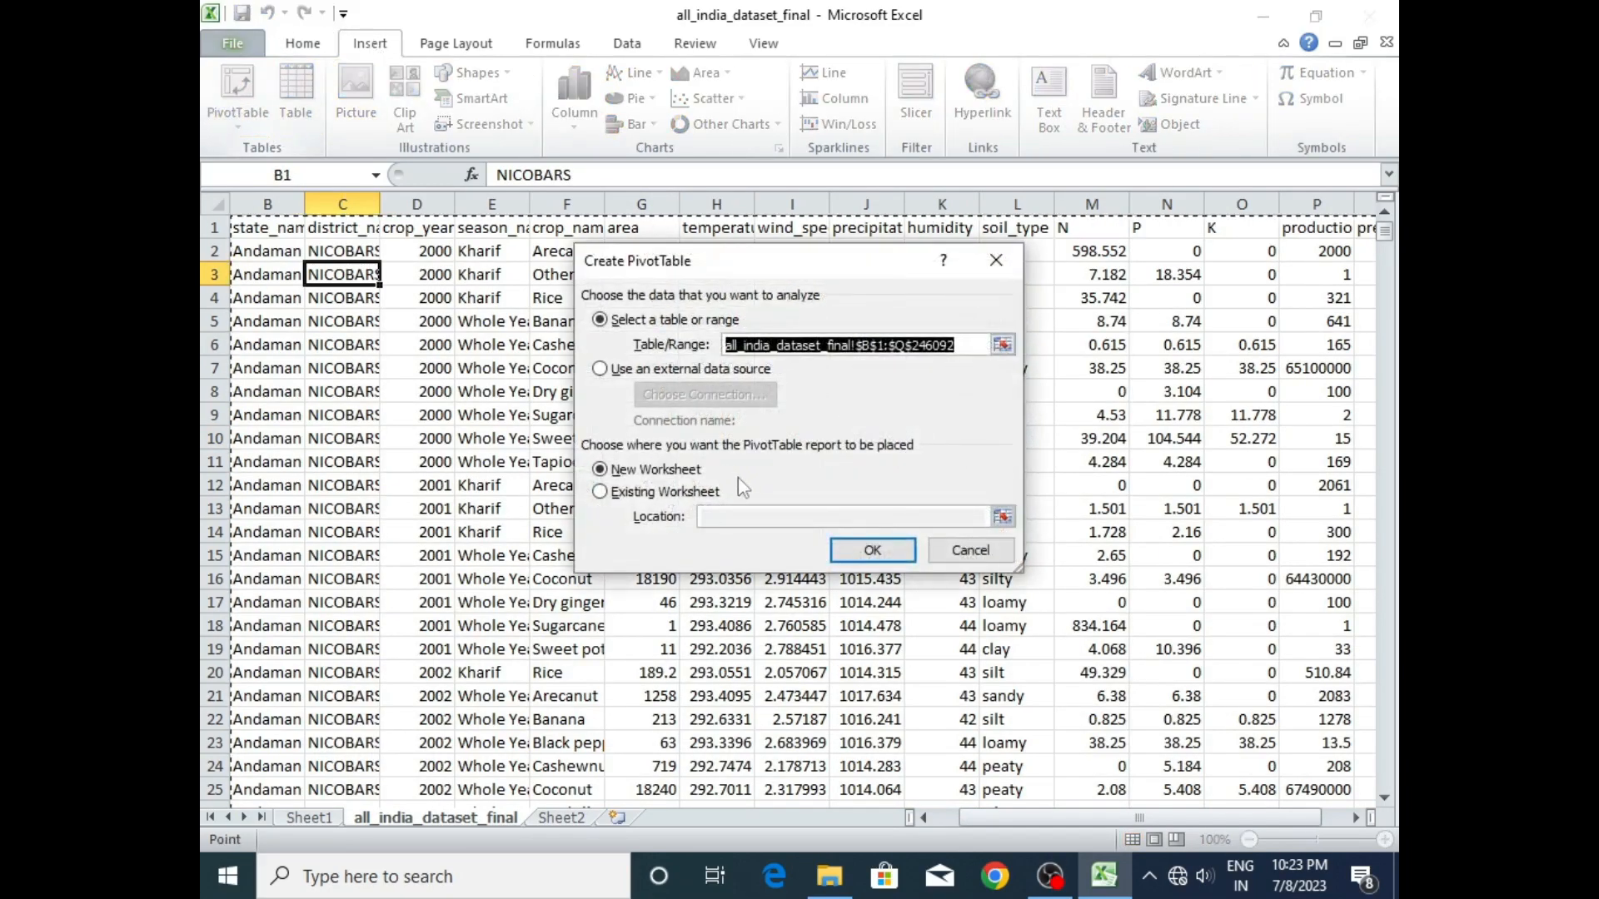
click(880, 547)
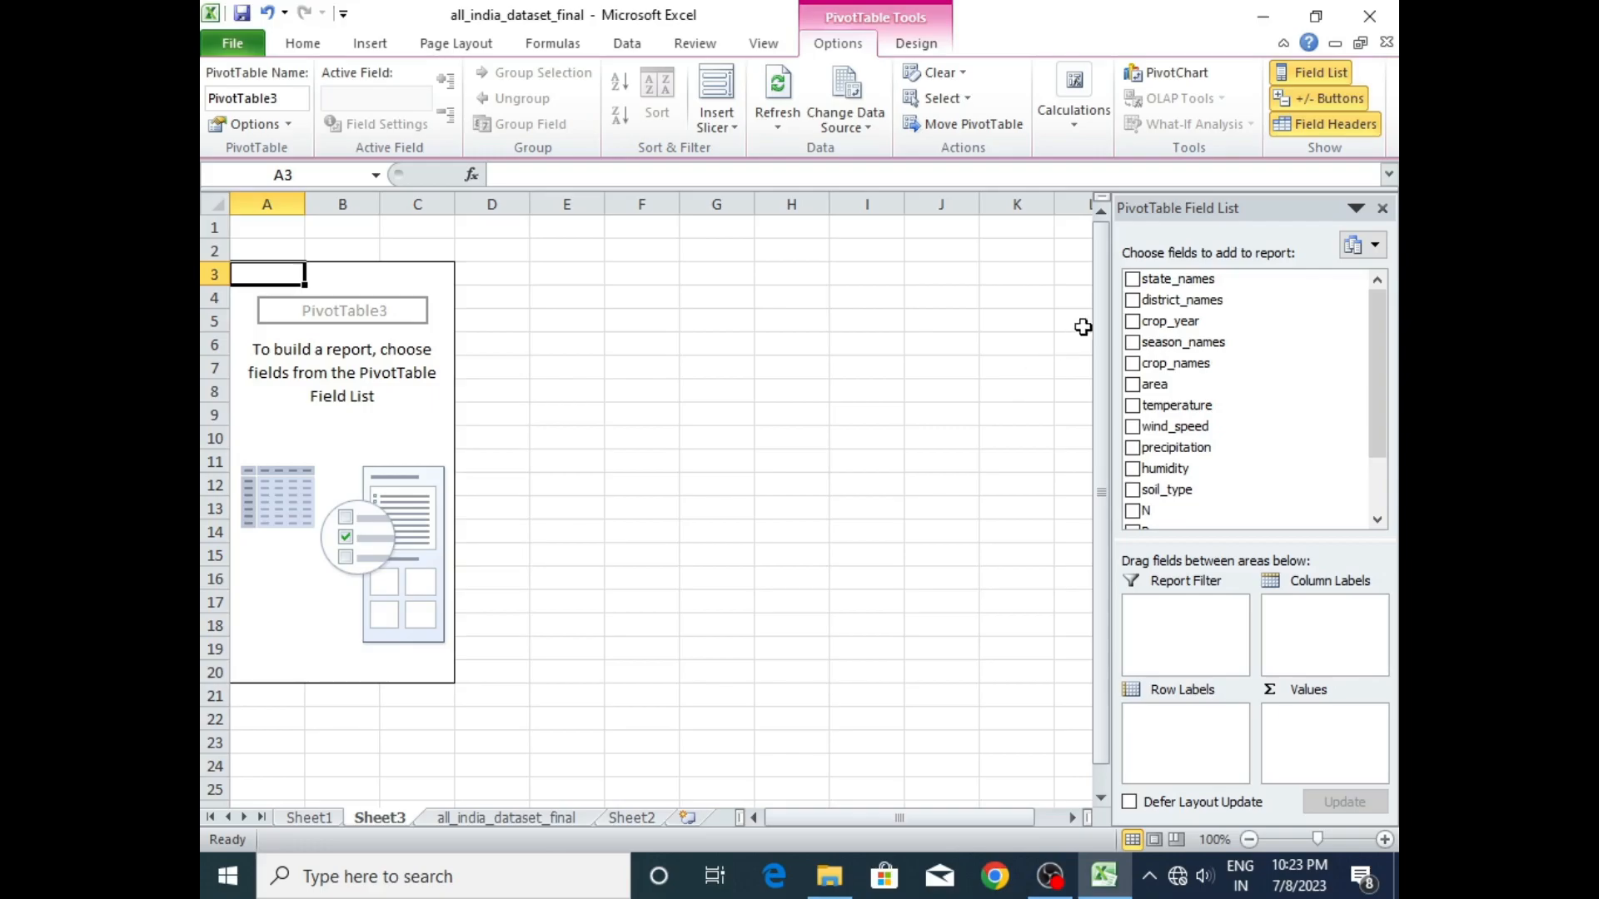
- Add district_names as the pivot table's row labels, with production and area as values
click(1131, 301)
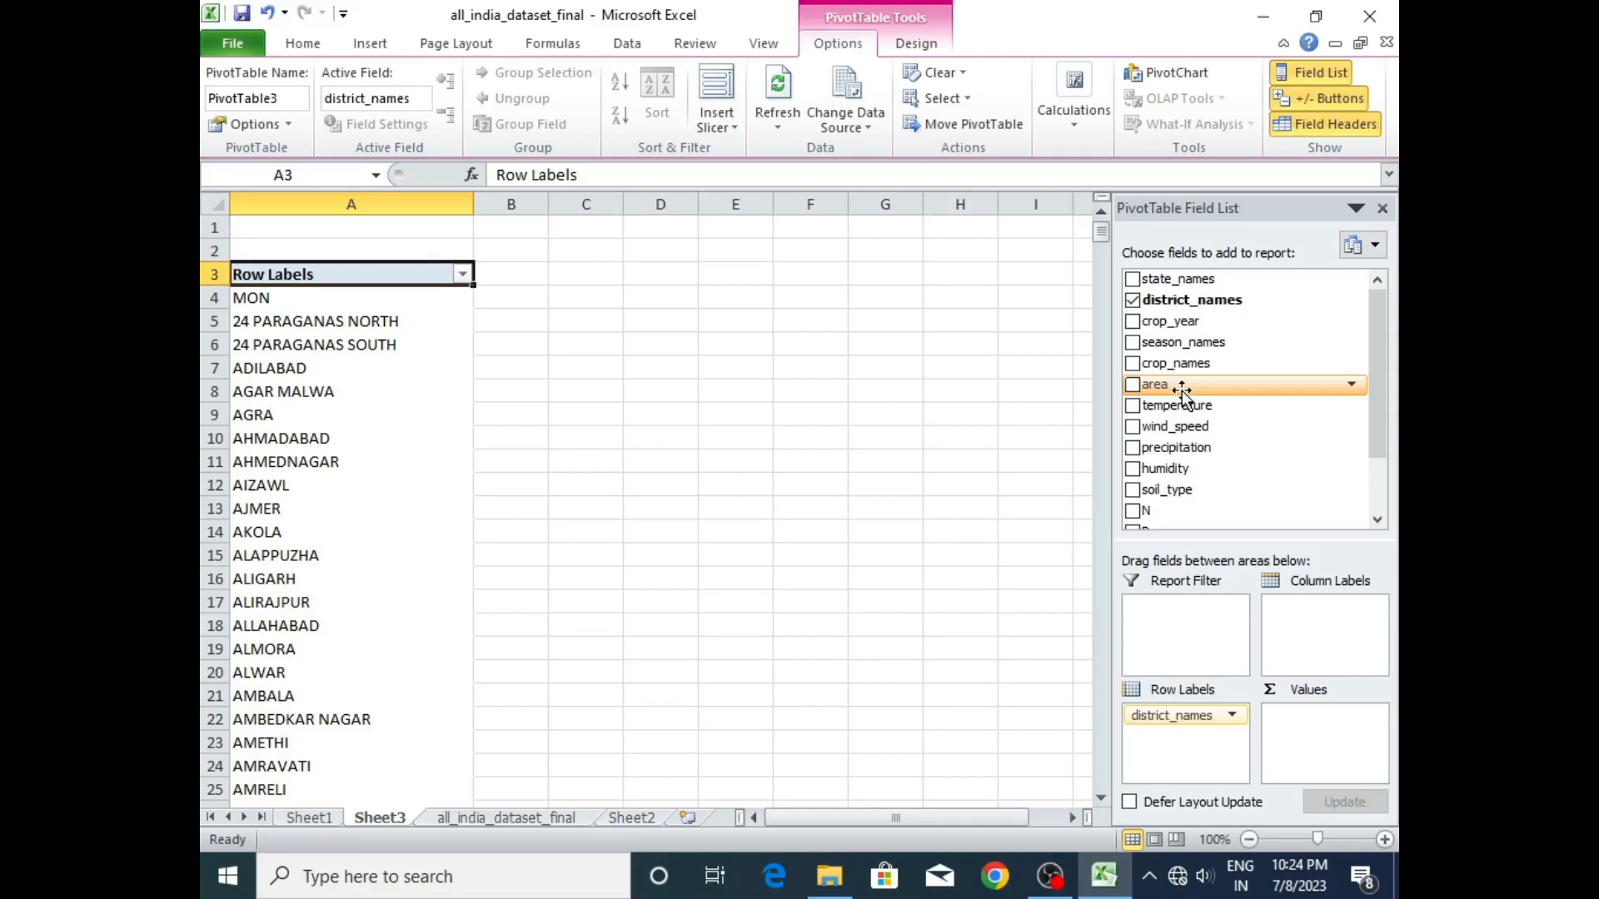
drag(1181, 391, 365, 405)
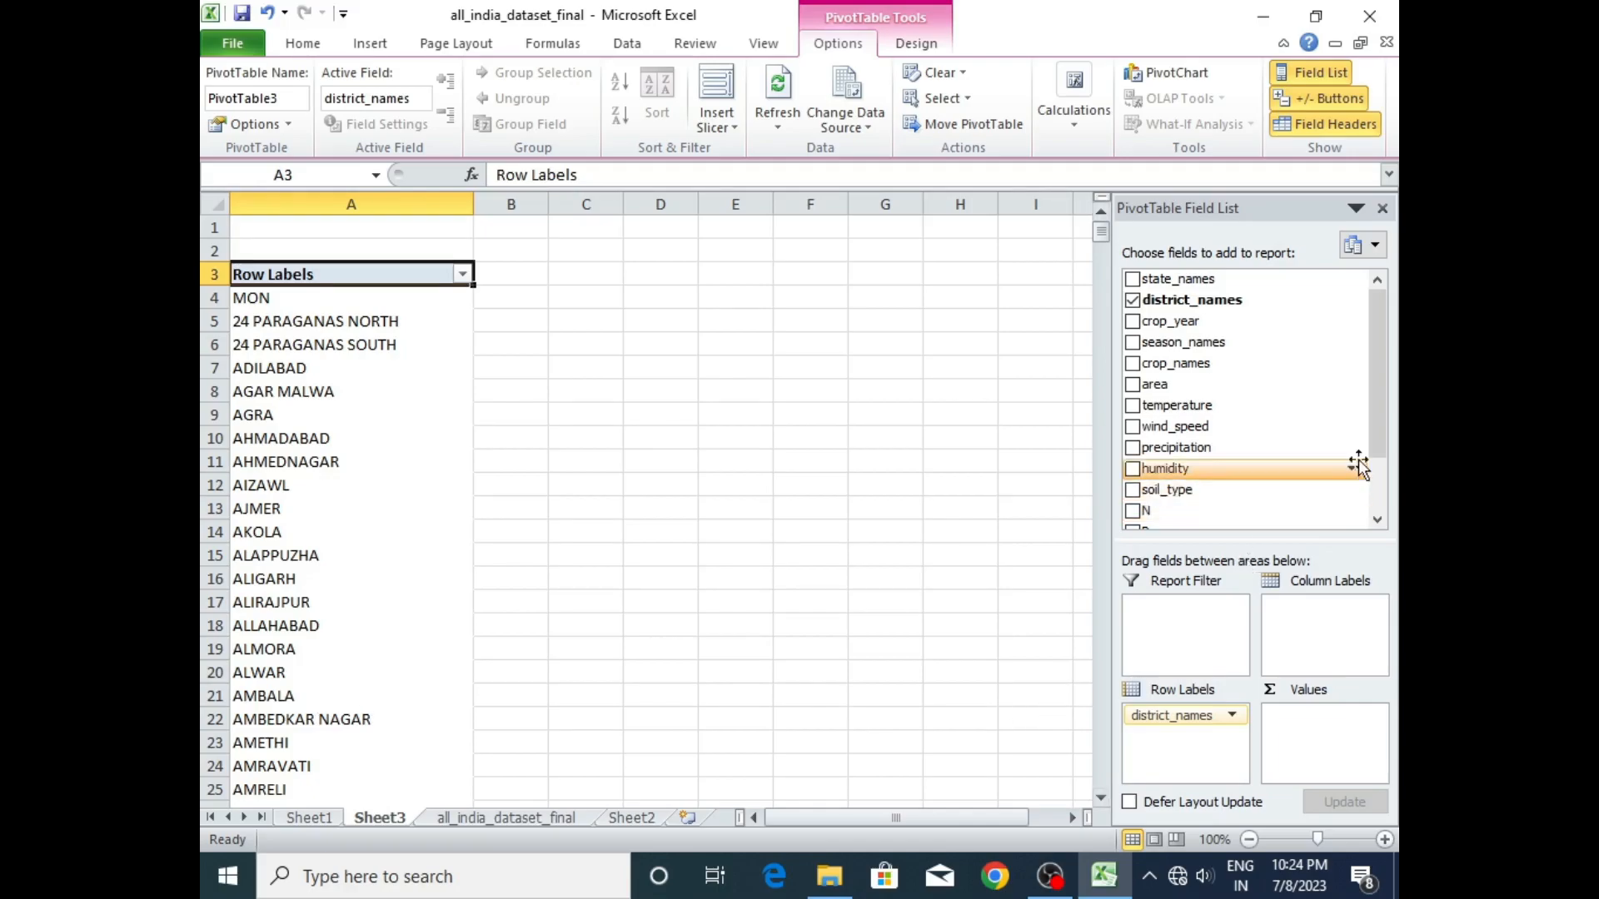
drag(1378, 439, 1381, 496)
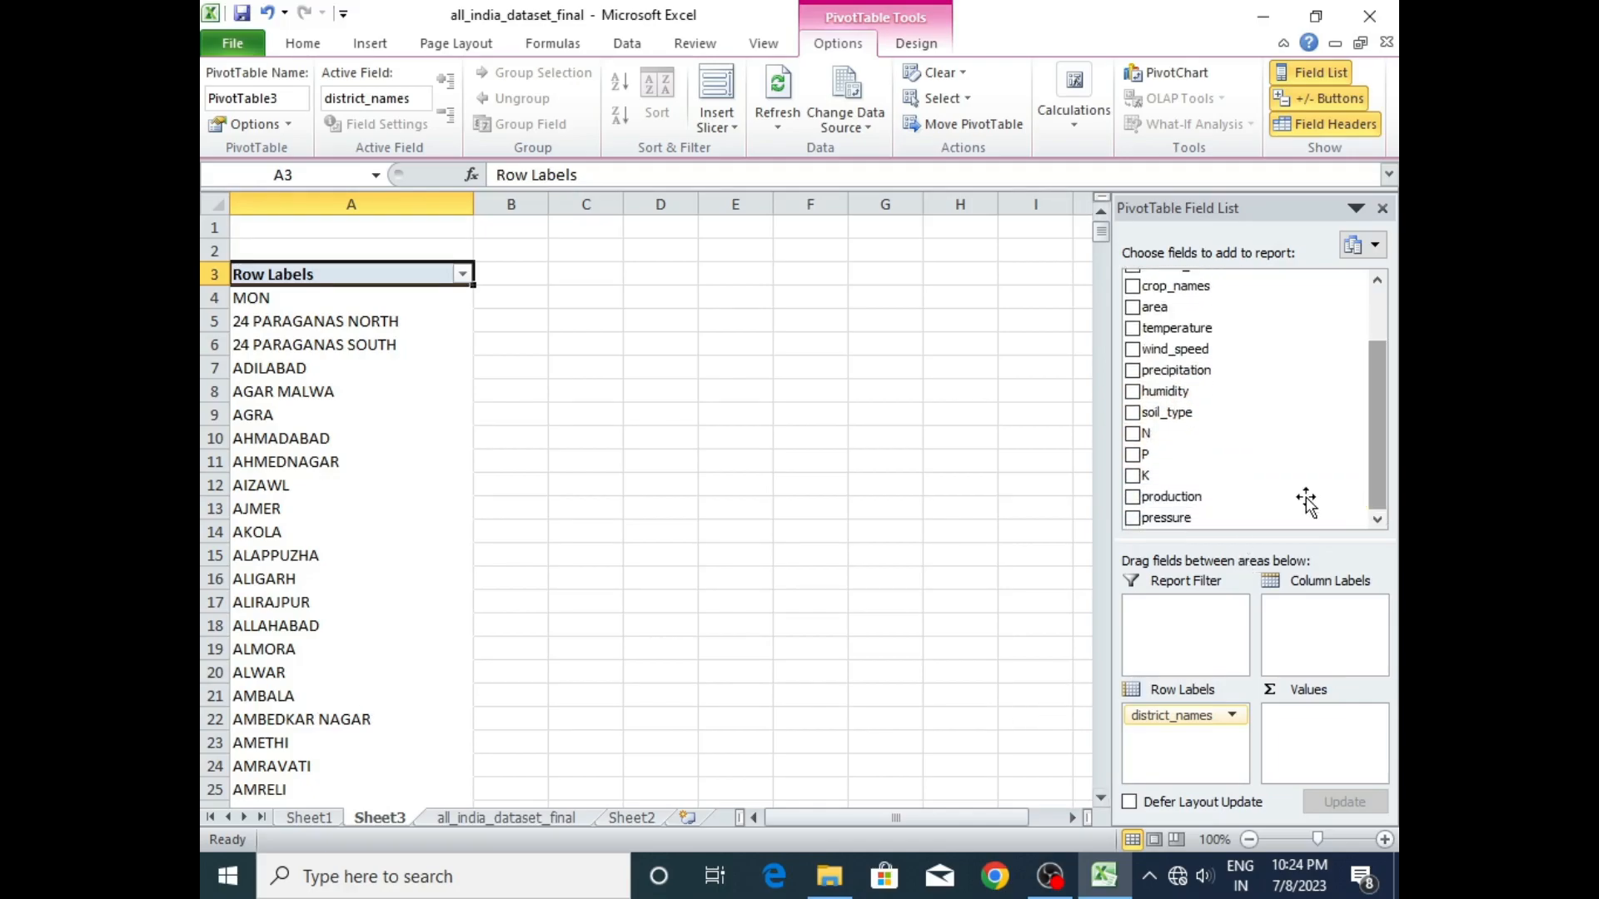
drag(1171, 498, 1299, 731)
drag(1378, 462, 1389, 365)
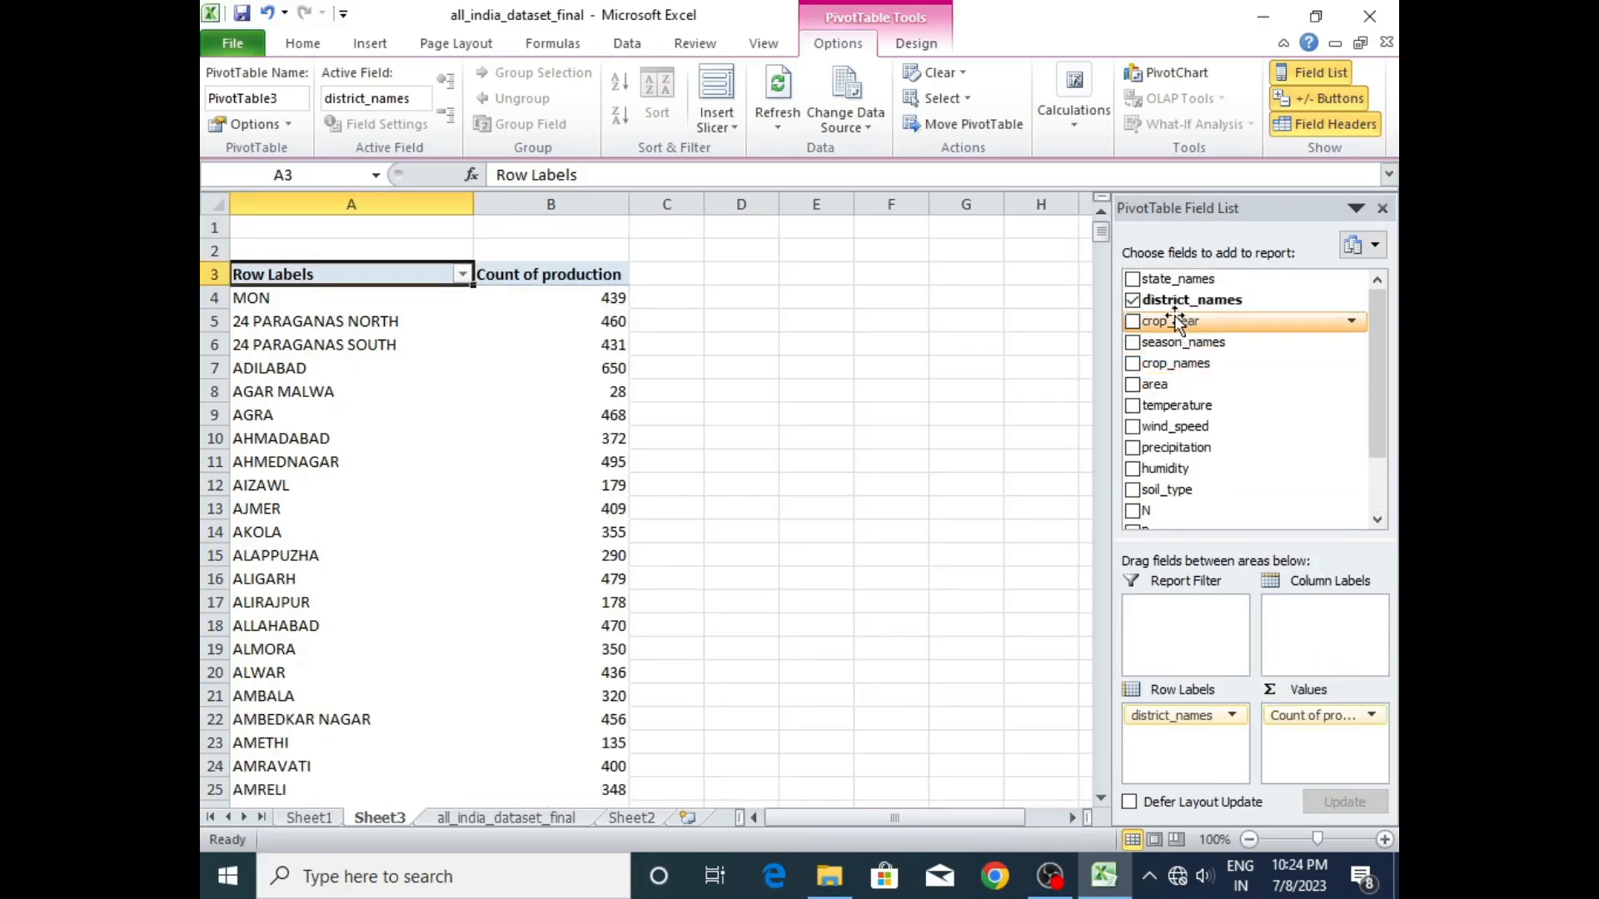
drag(1158, 392, 1307, 732)
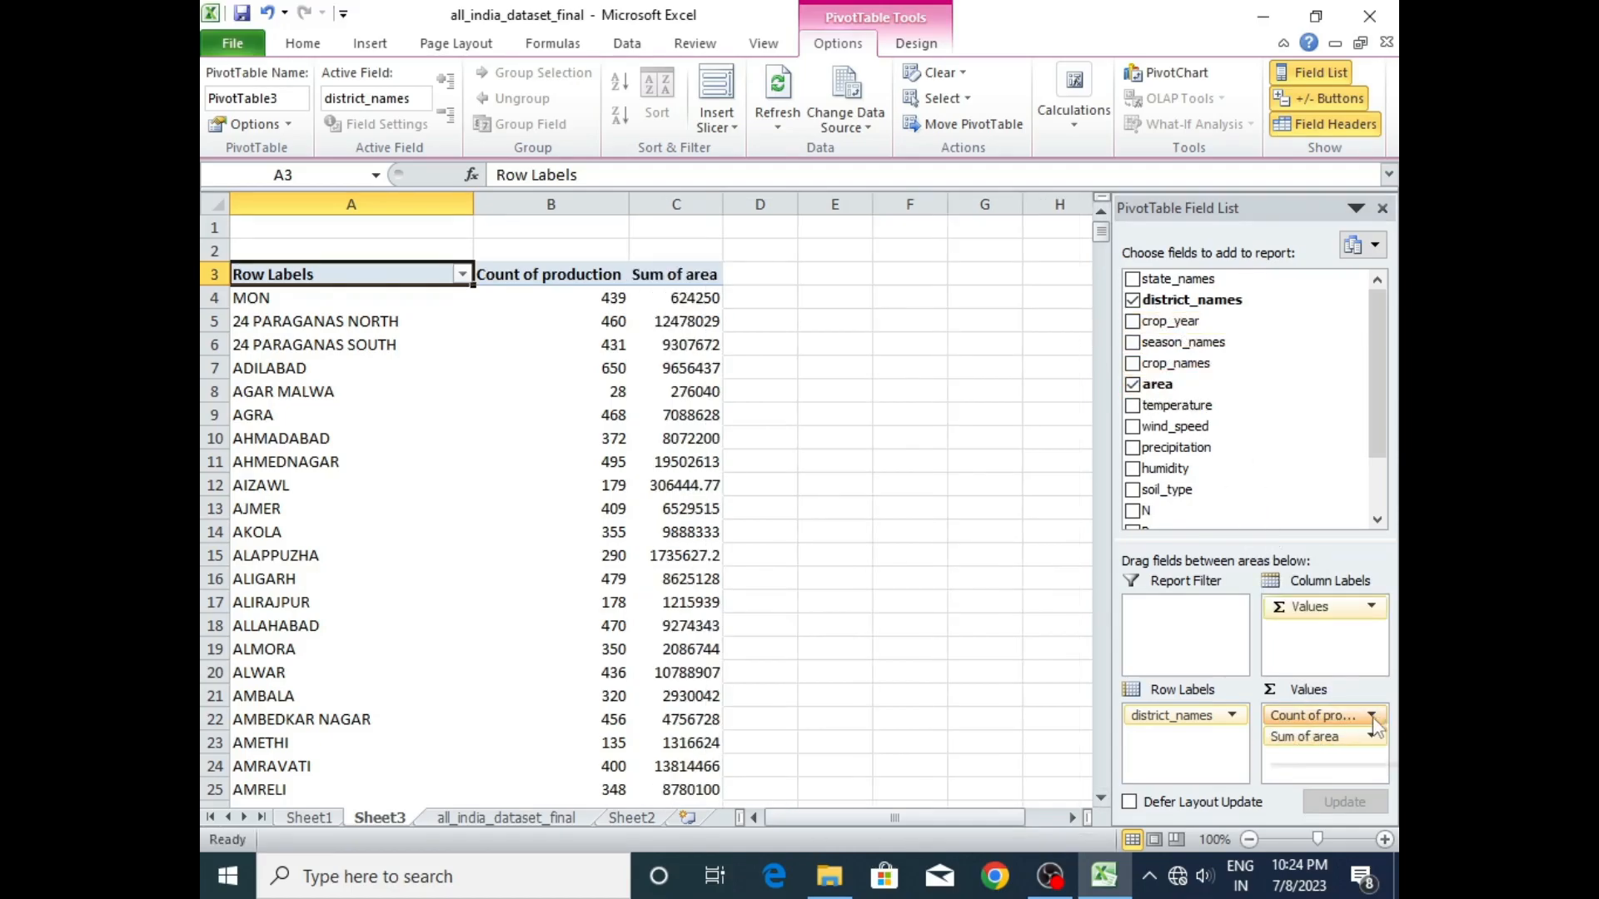
- Change the production value field's summary calculation to Sum
click(1372, 736)
click(1327, 688)
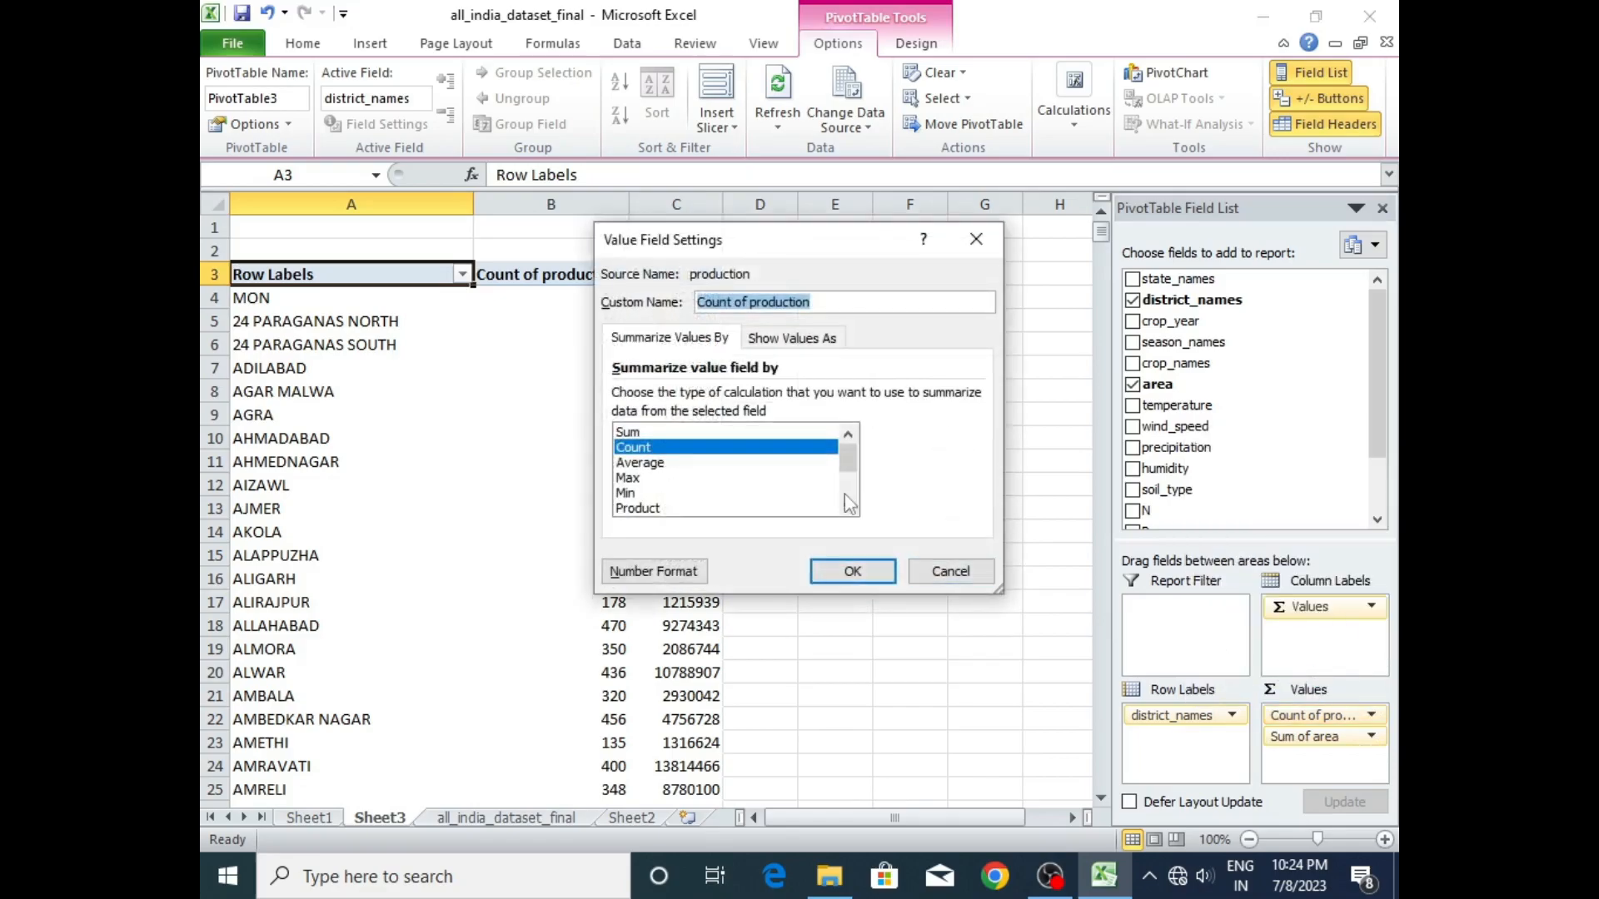
click(670, 433)
click(837, 569)
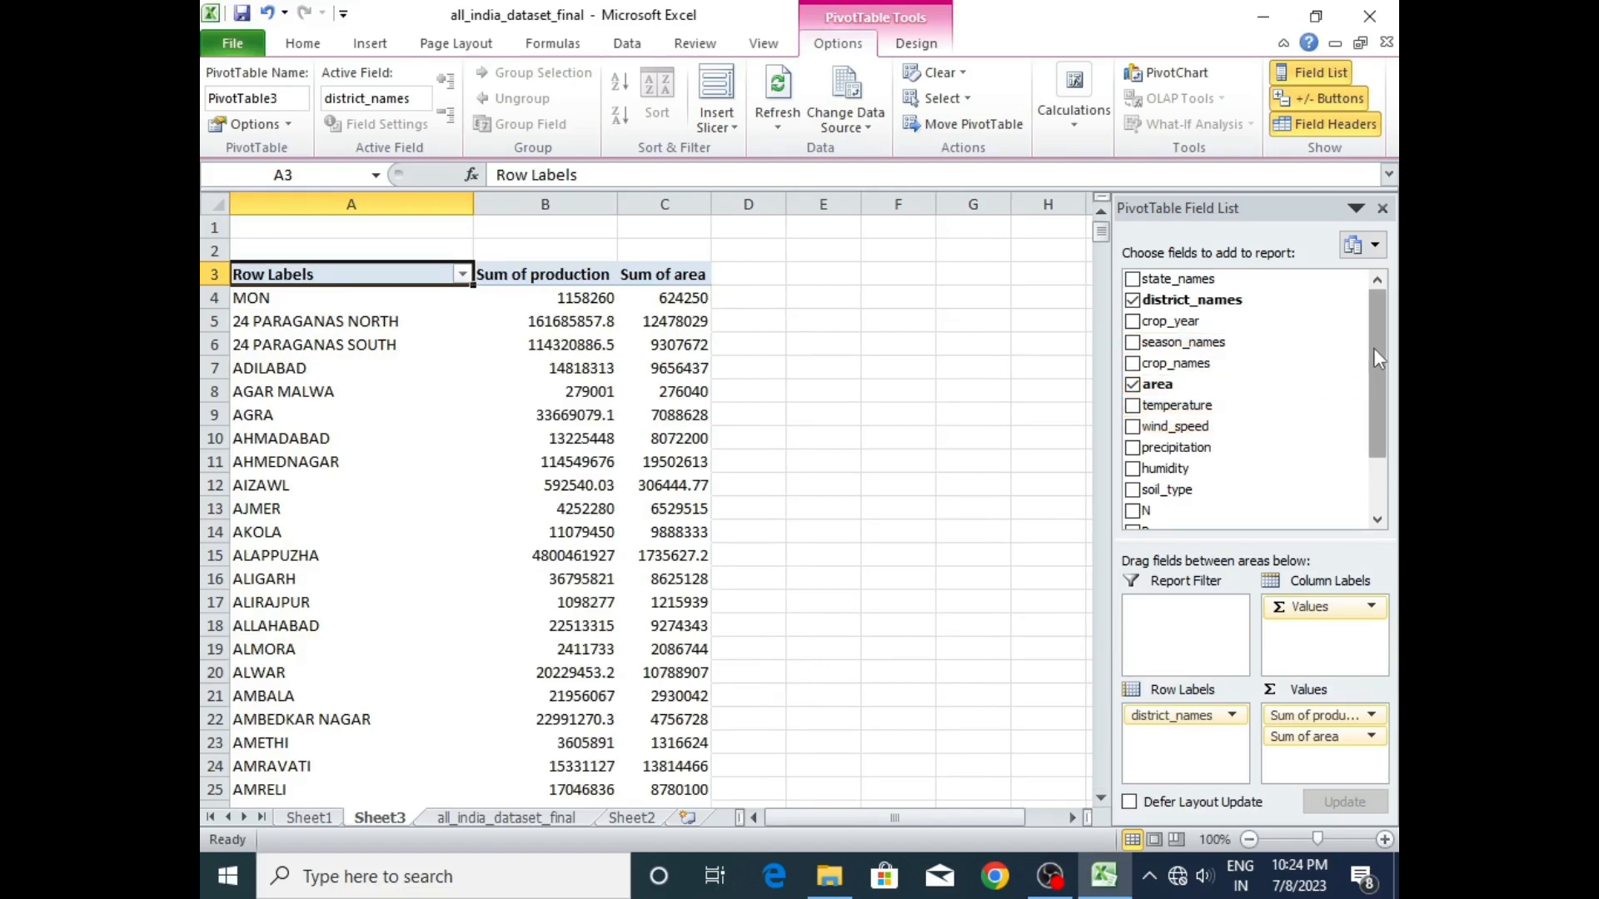
- Add temperature, wind_speed, precipitation and humidity to the district pivot table's values
drag(1380, 382, 1381, 383)
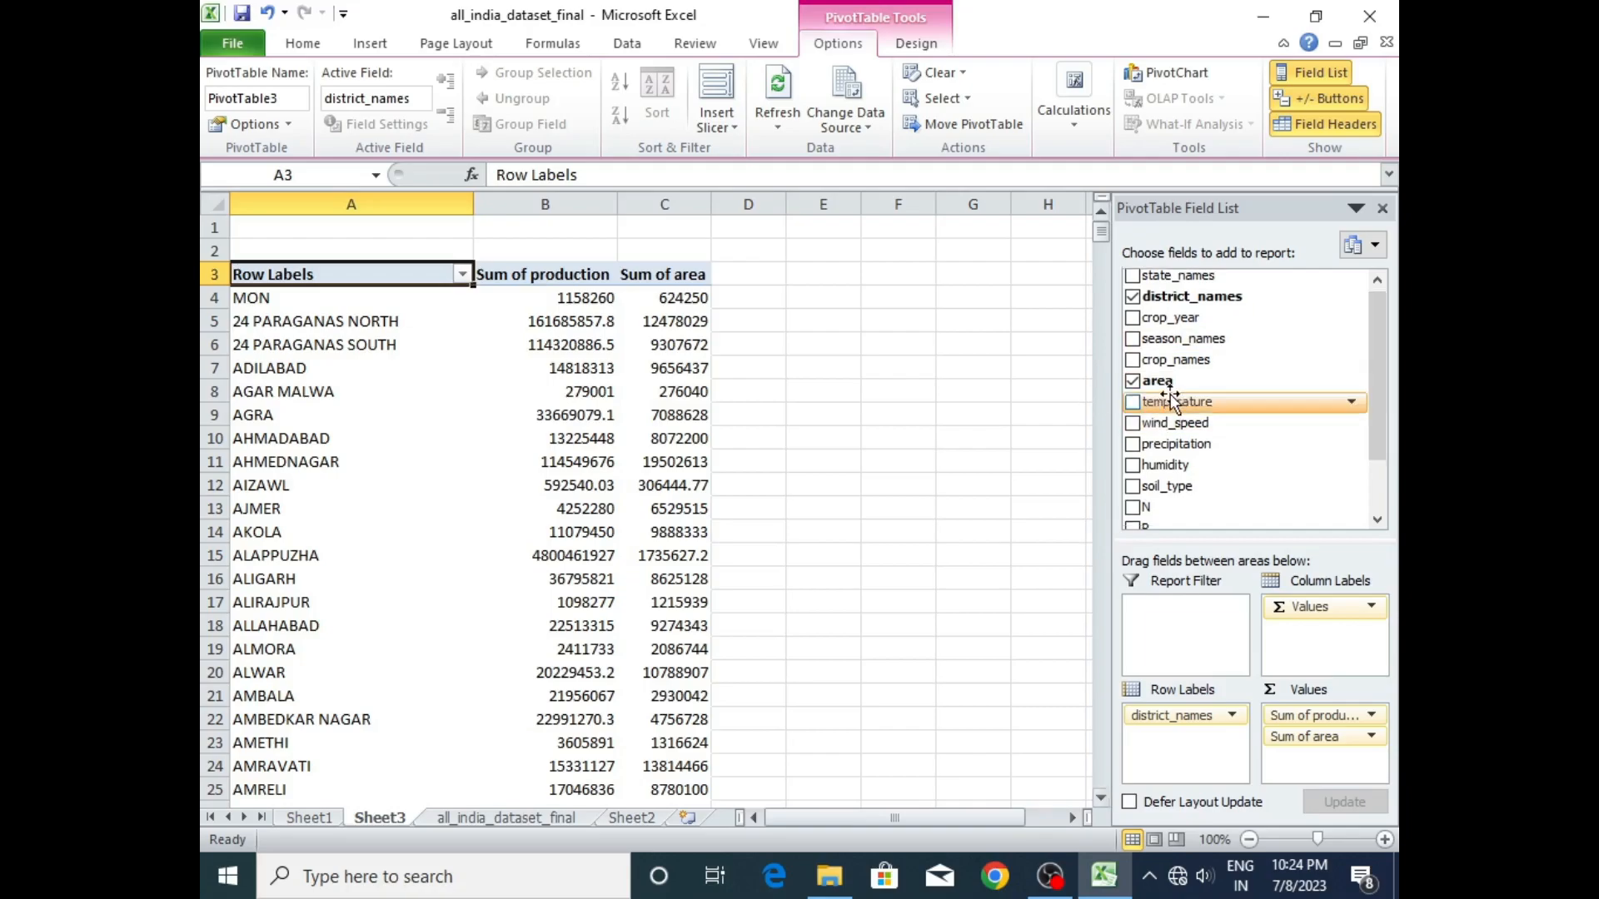
click(1133, 403)
click(1133, 423)
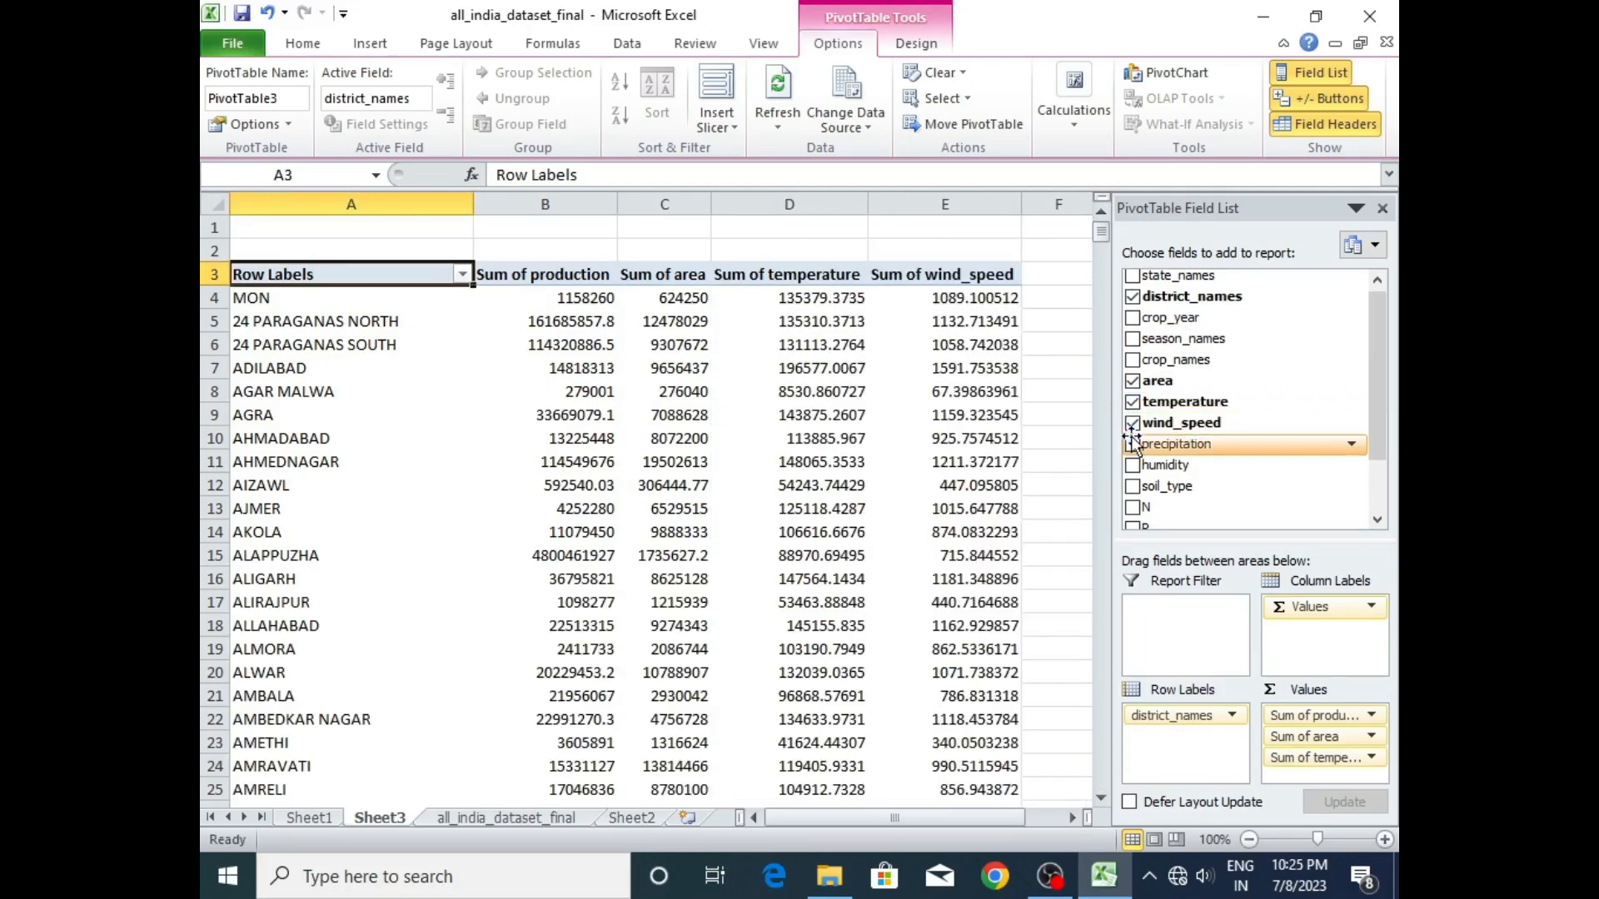
click(1133, 443)
click(1133, 465)
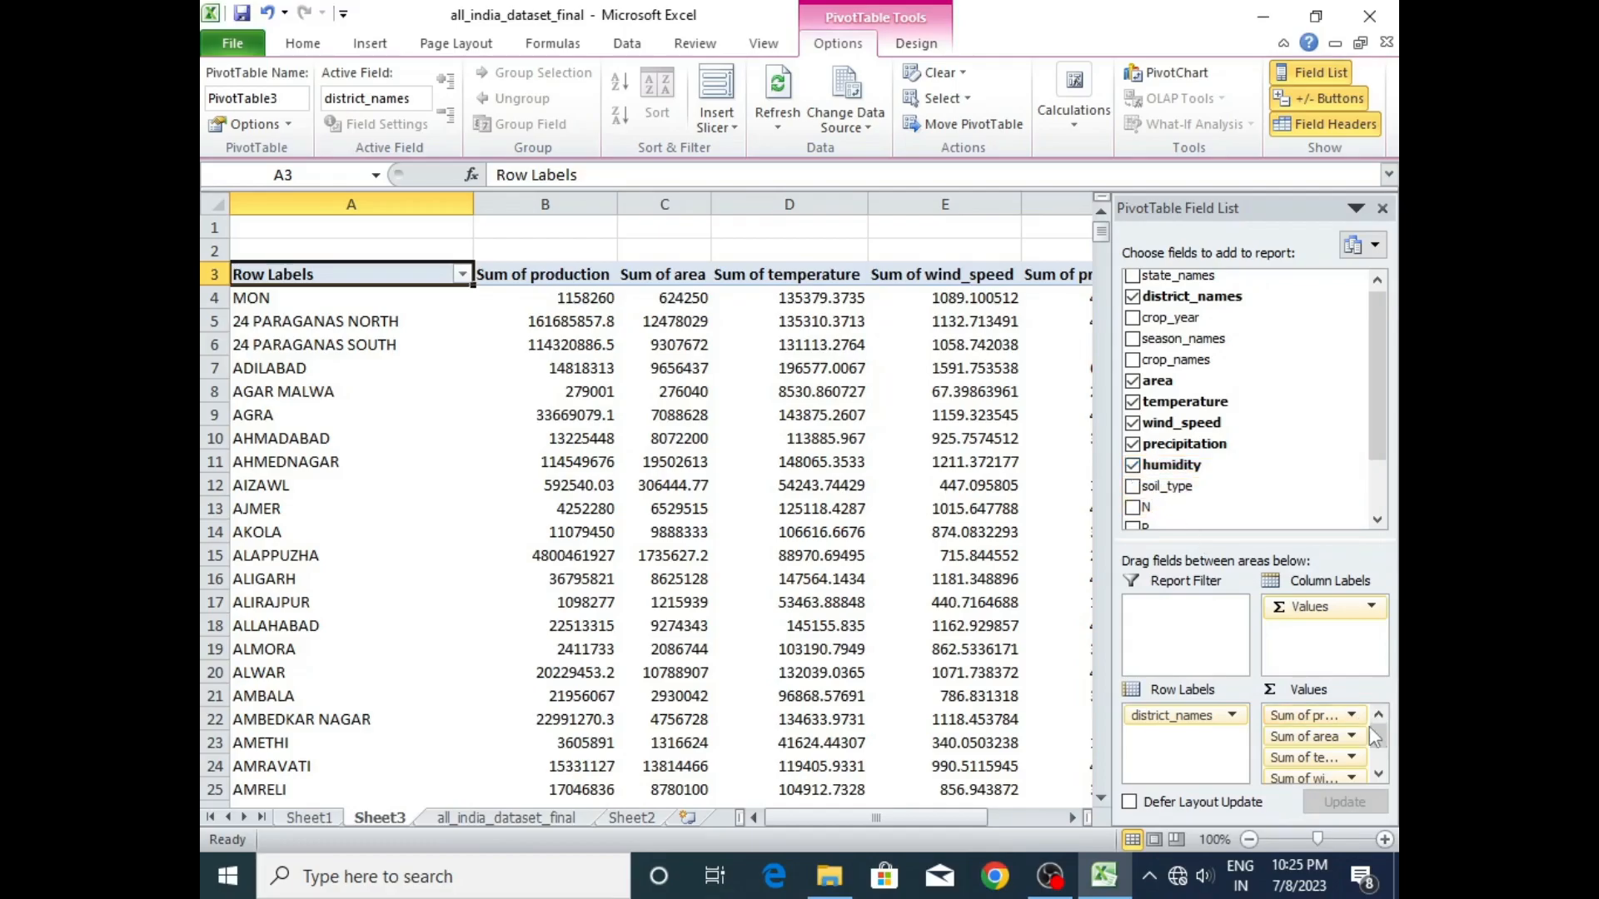
click(1379, 762)
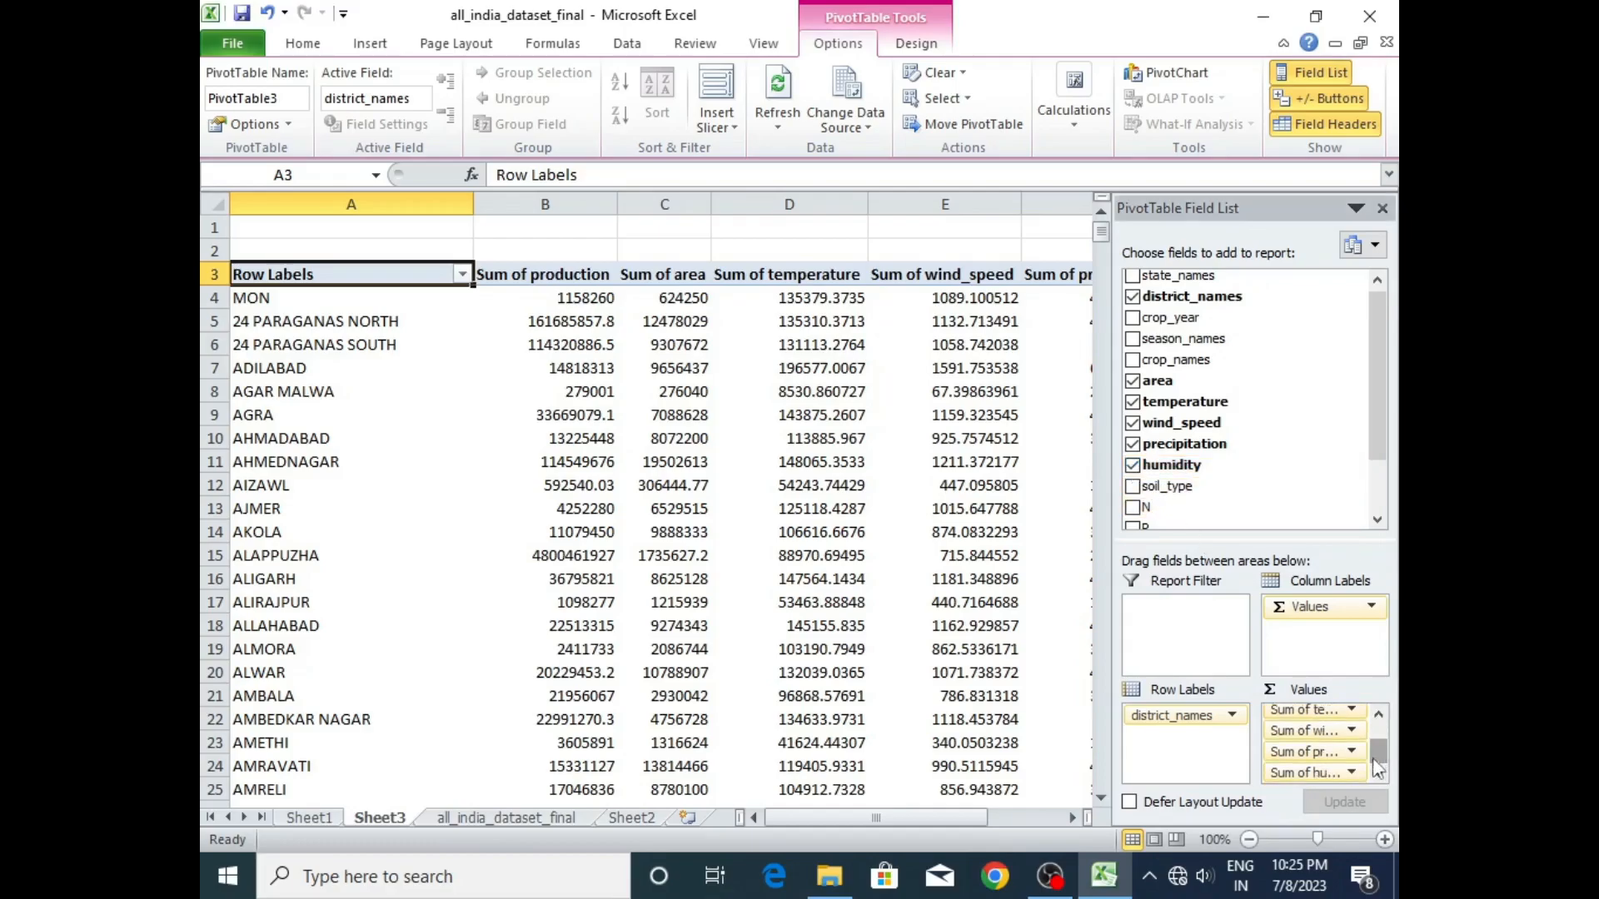
drag(906, 818, 971, 813)
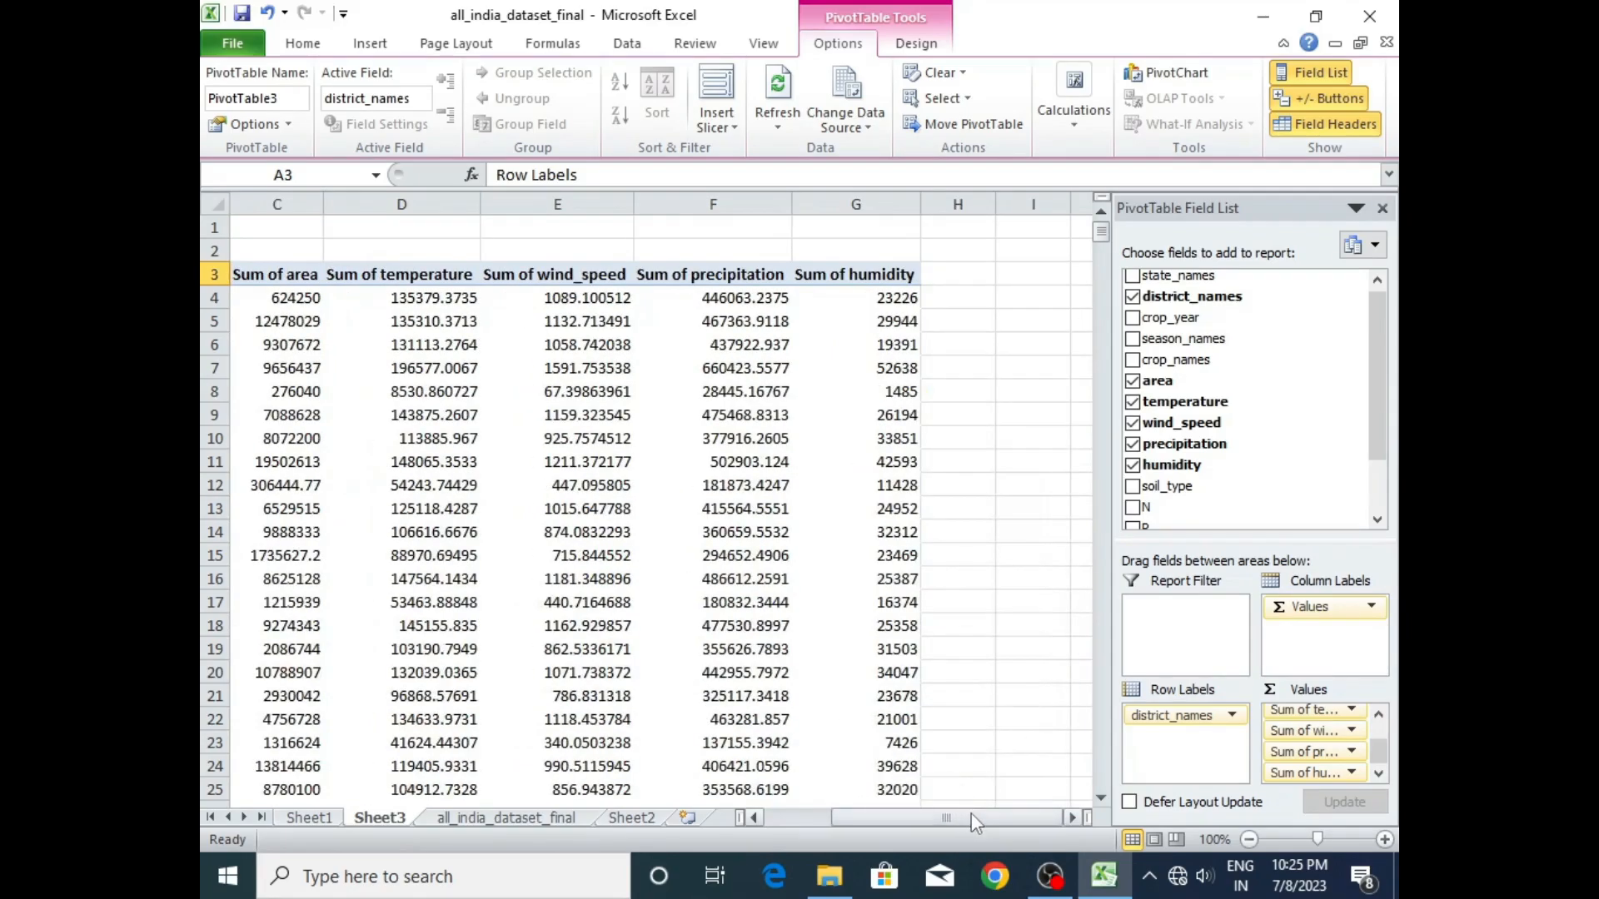
- Insert a district_names slicer for the pivot table and place it beside the data, over columns I to L
click(821, 370)
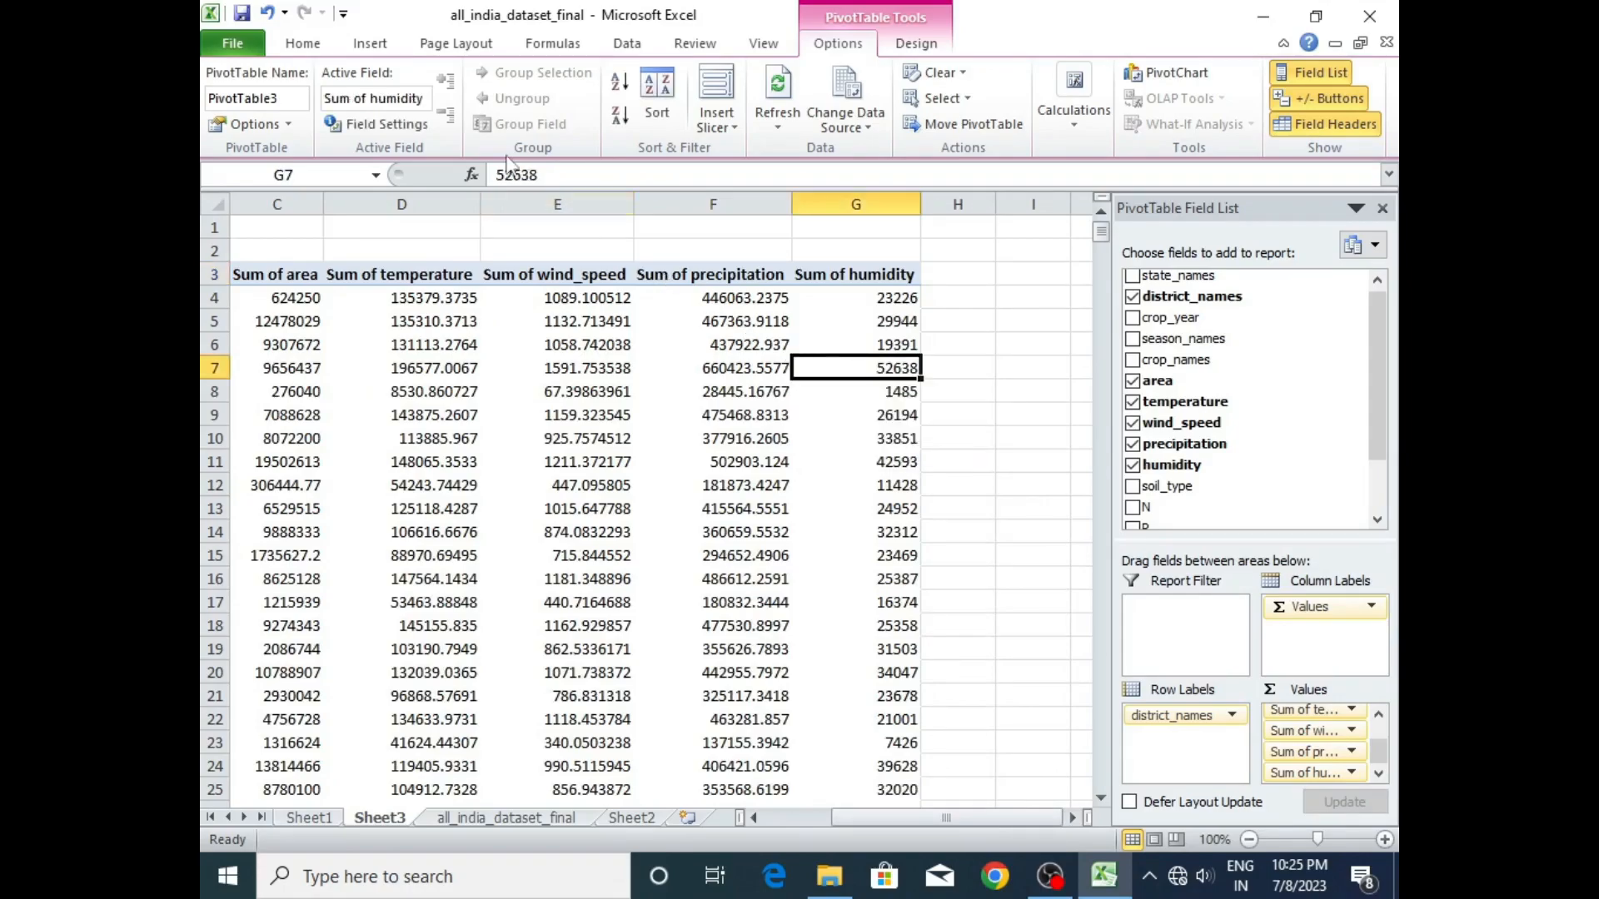
click(368, 46)
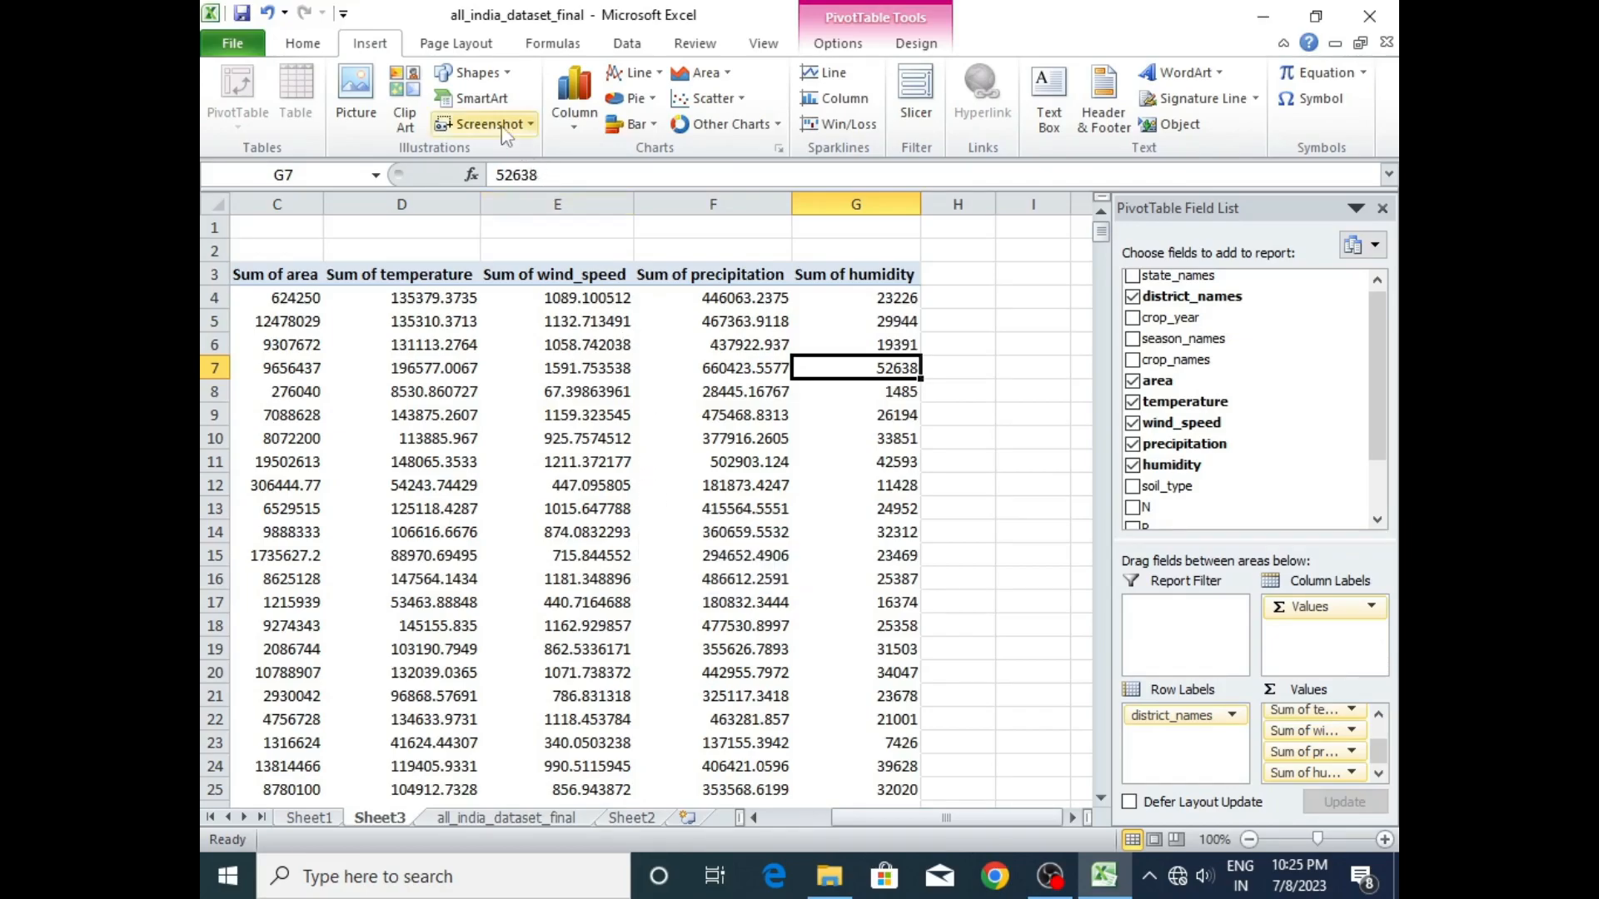
click(917, 112)
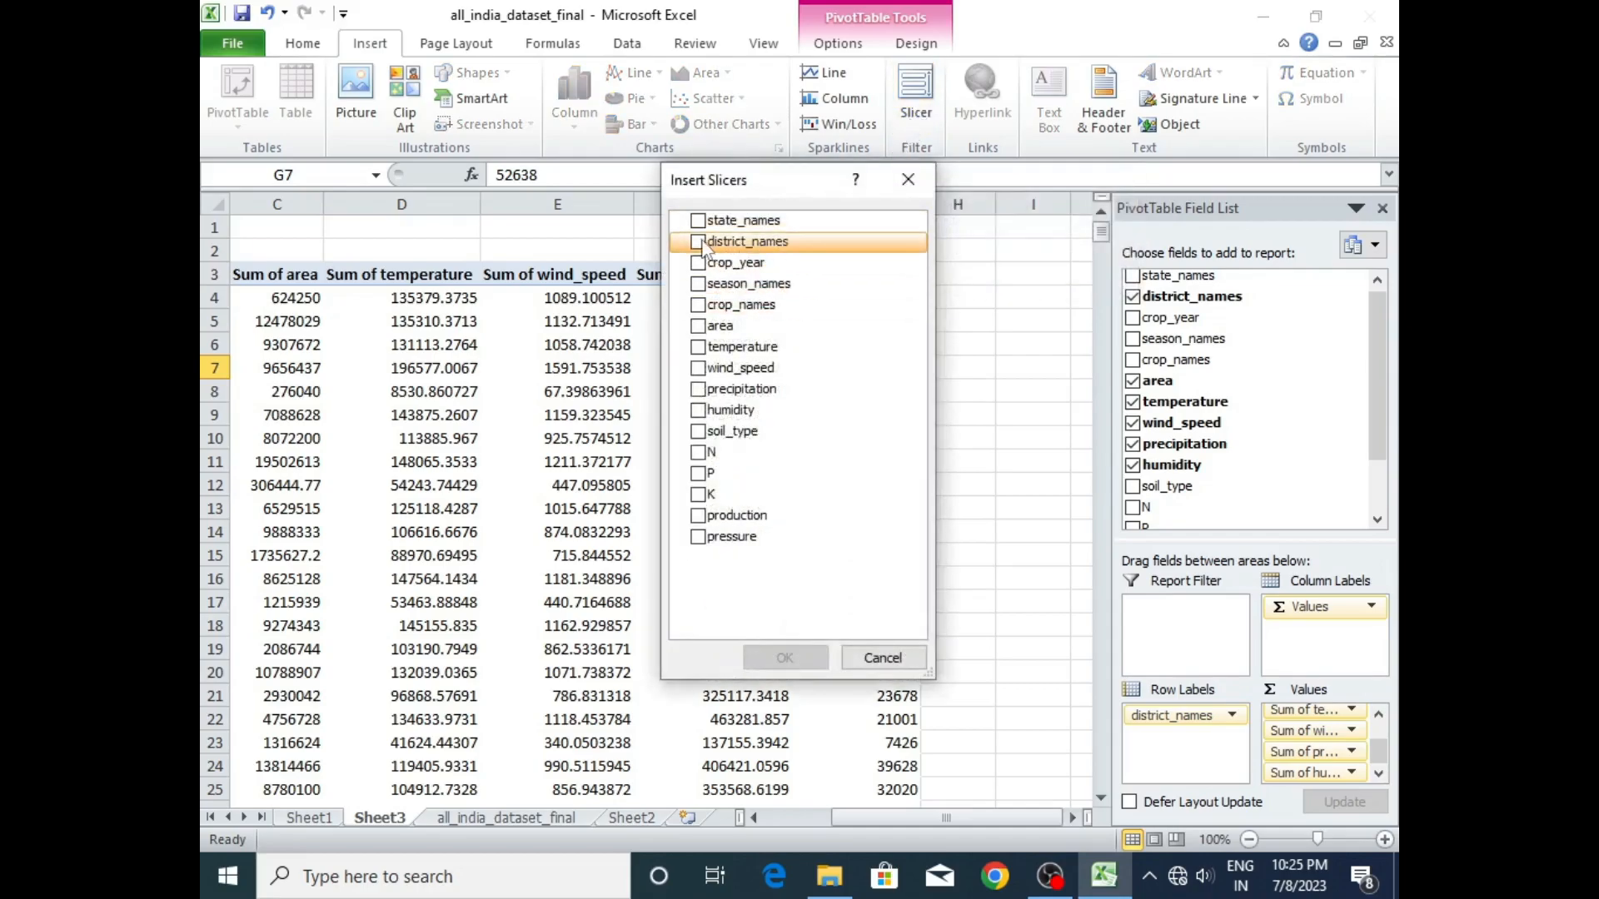
click(698, 243)
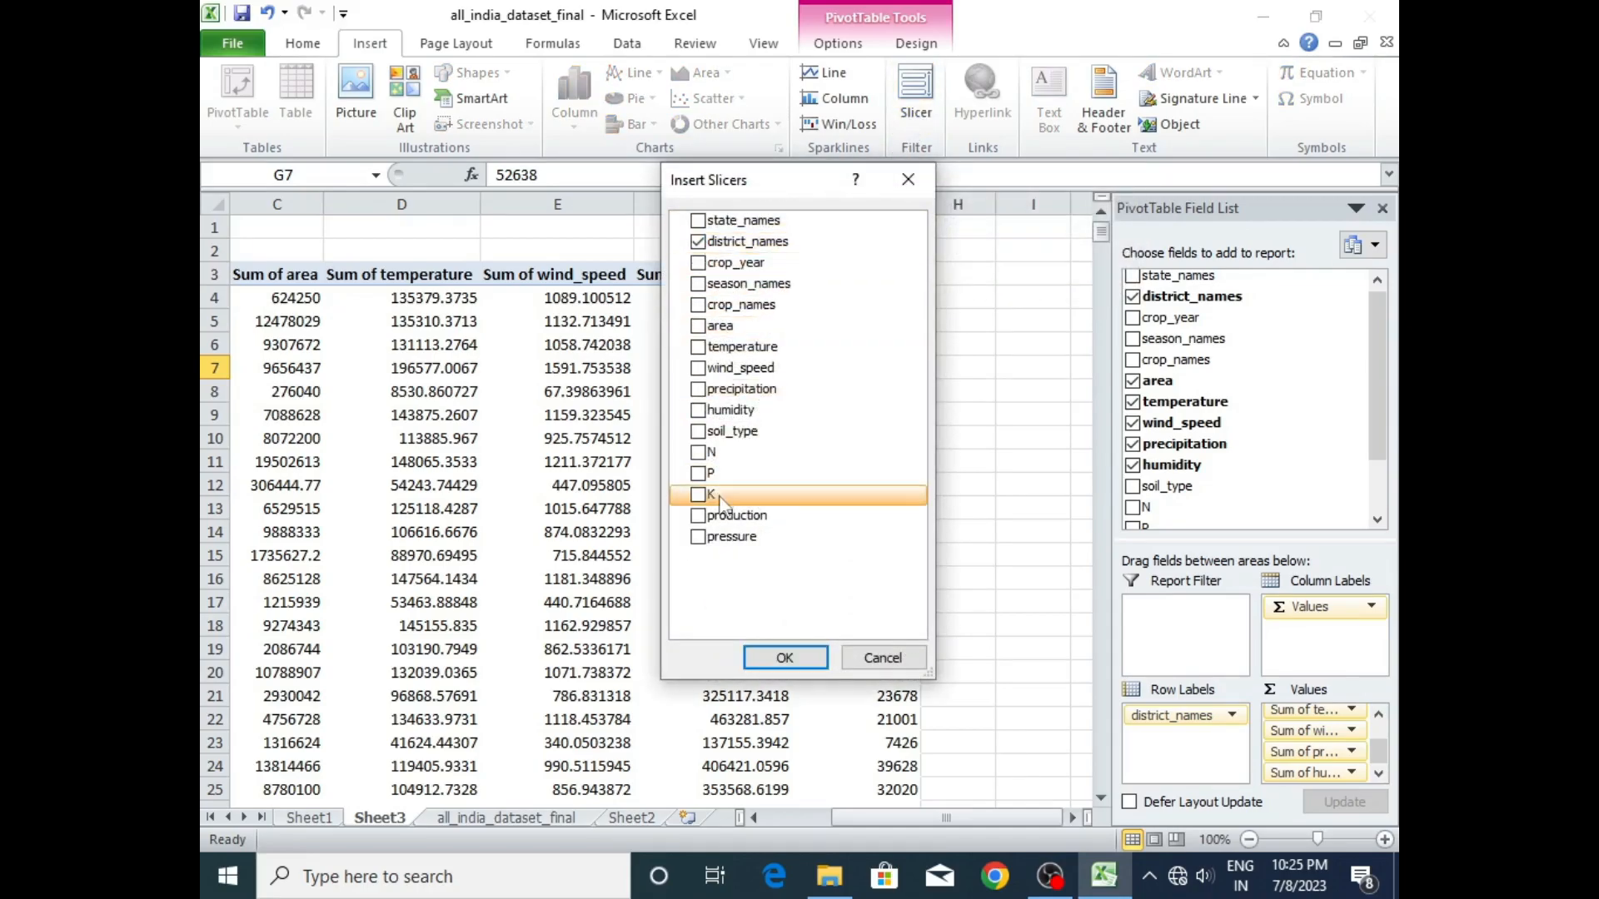
click(770, 659)
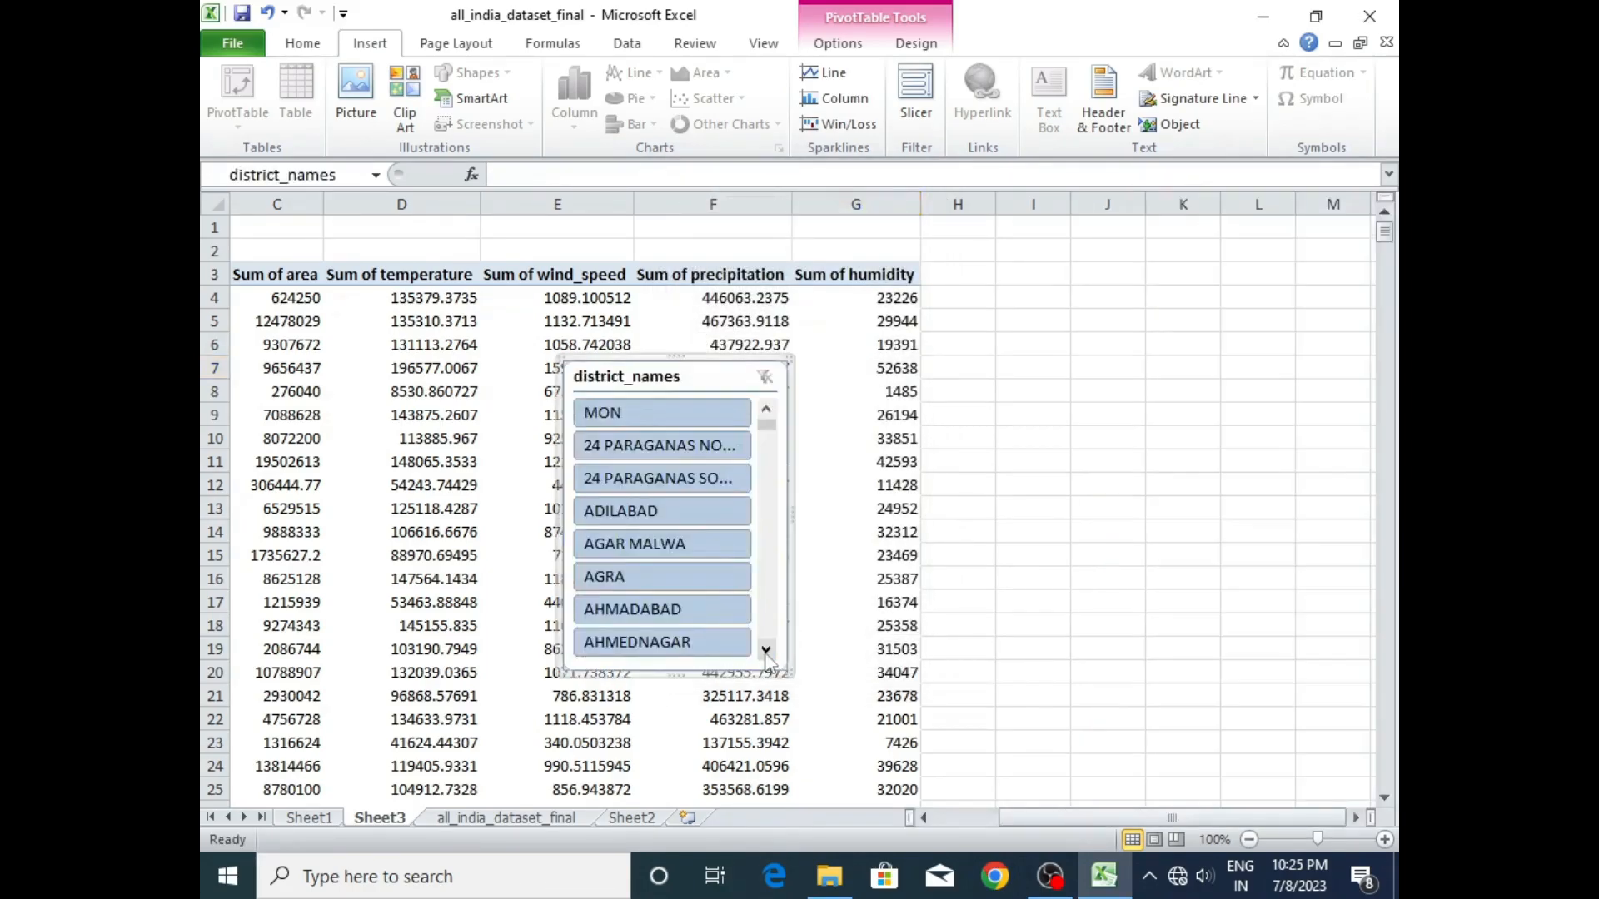
drag(664, 361, 1104, 357)
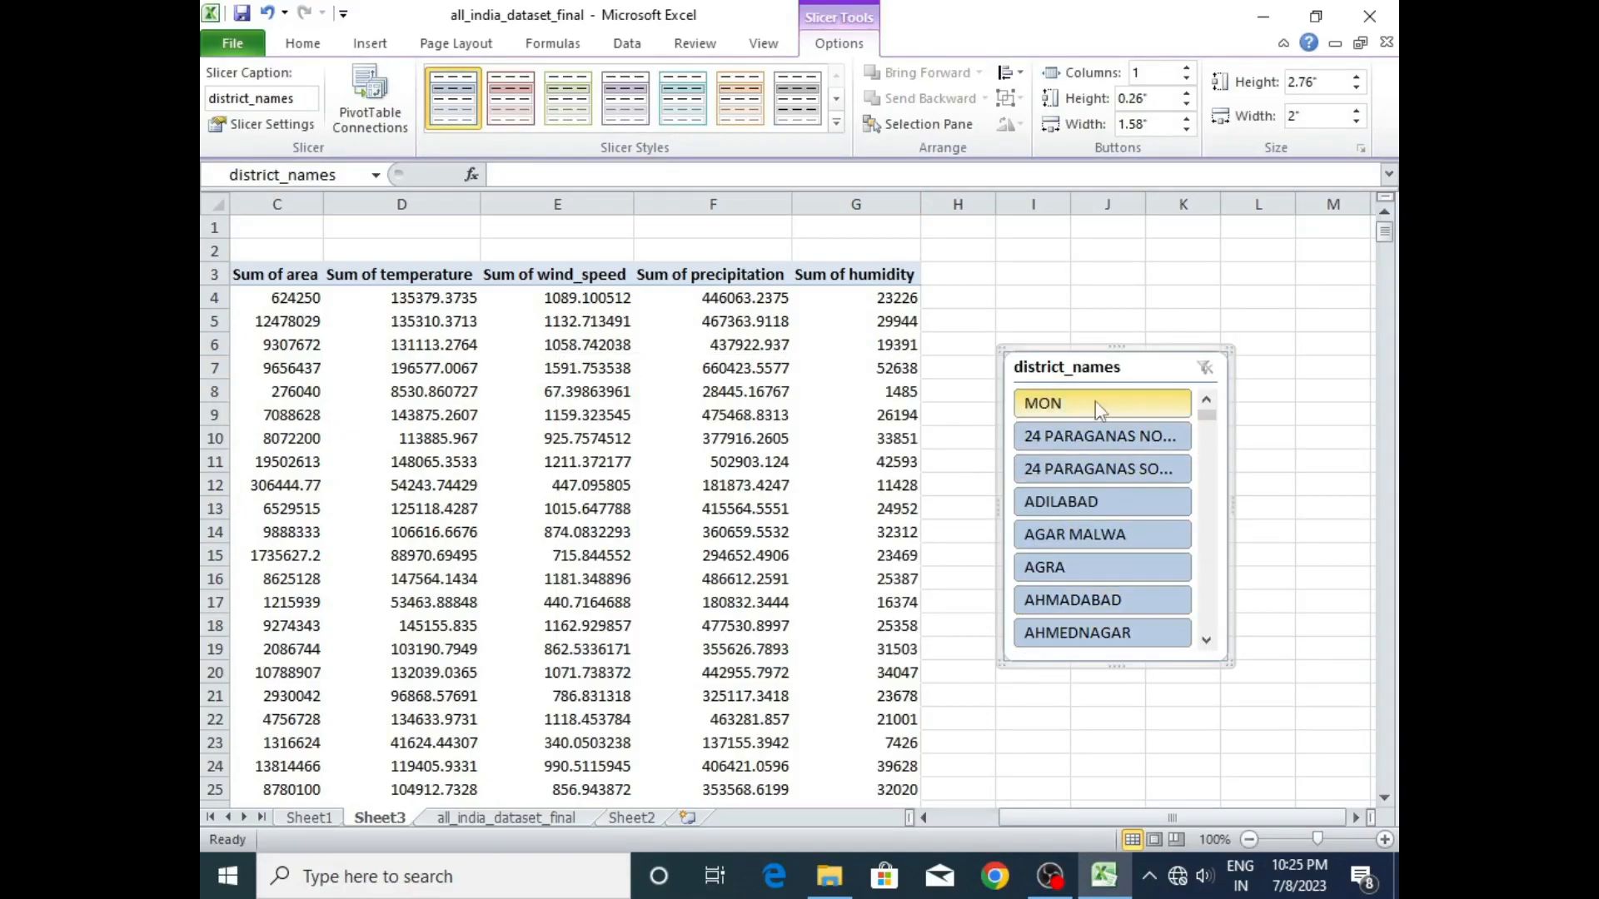
- Try the district_names slicer by filtering the pivot table for ADILABAD, JAMTARA and JAMUI in turn
click(1063, 503)
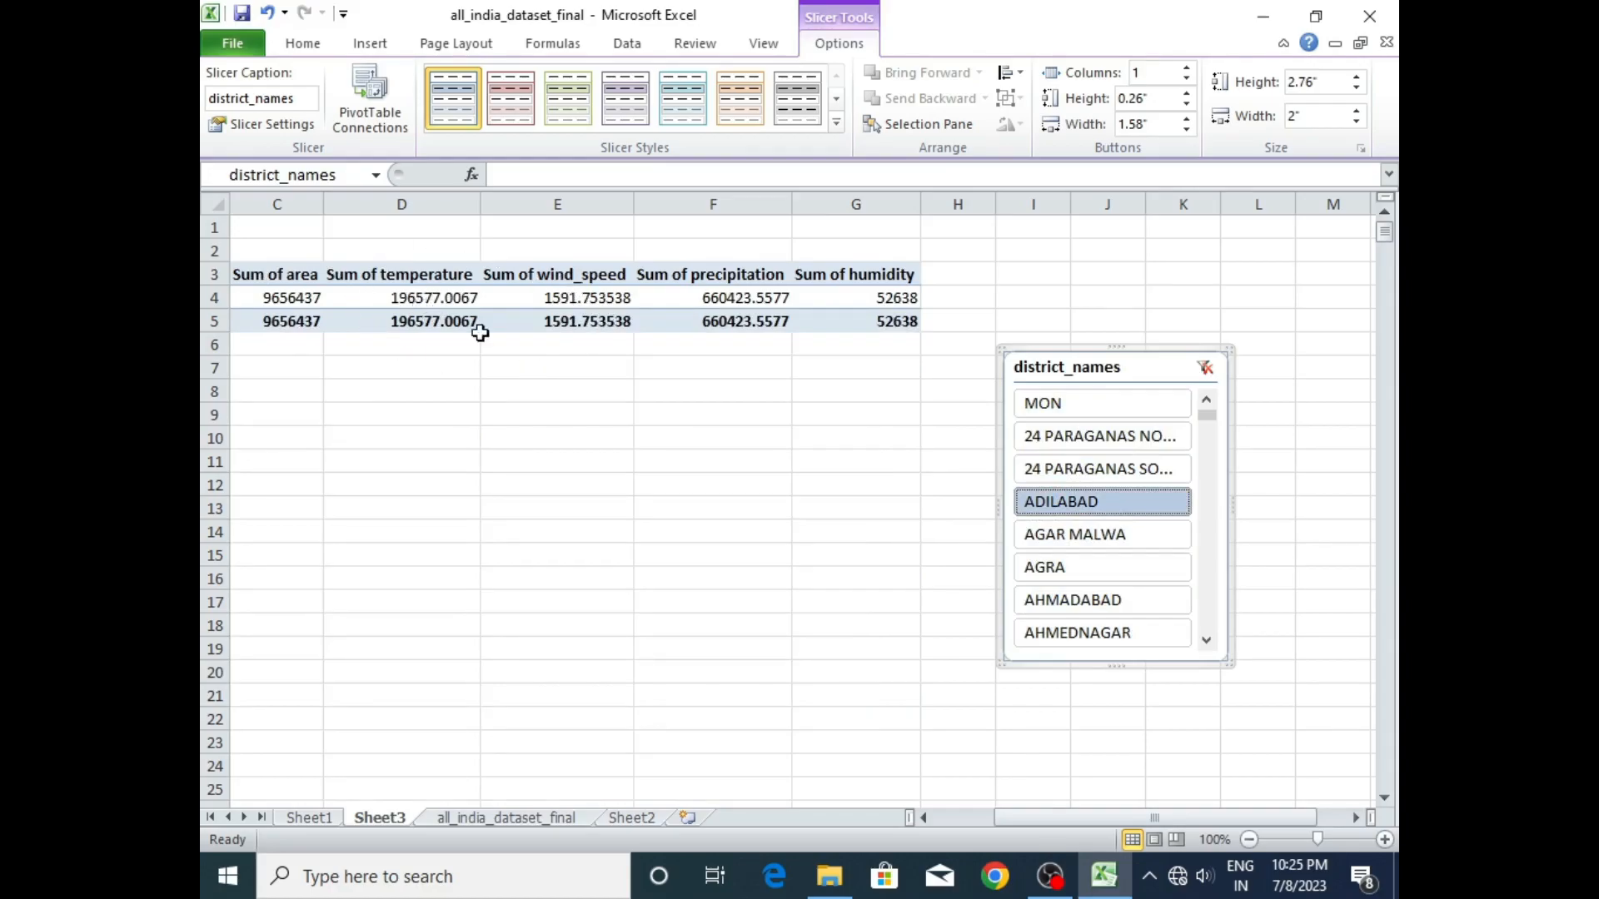
mouse_move(525, 300)
drag(1208, 416, 1207, 498)
click(1079, 539)
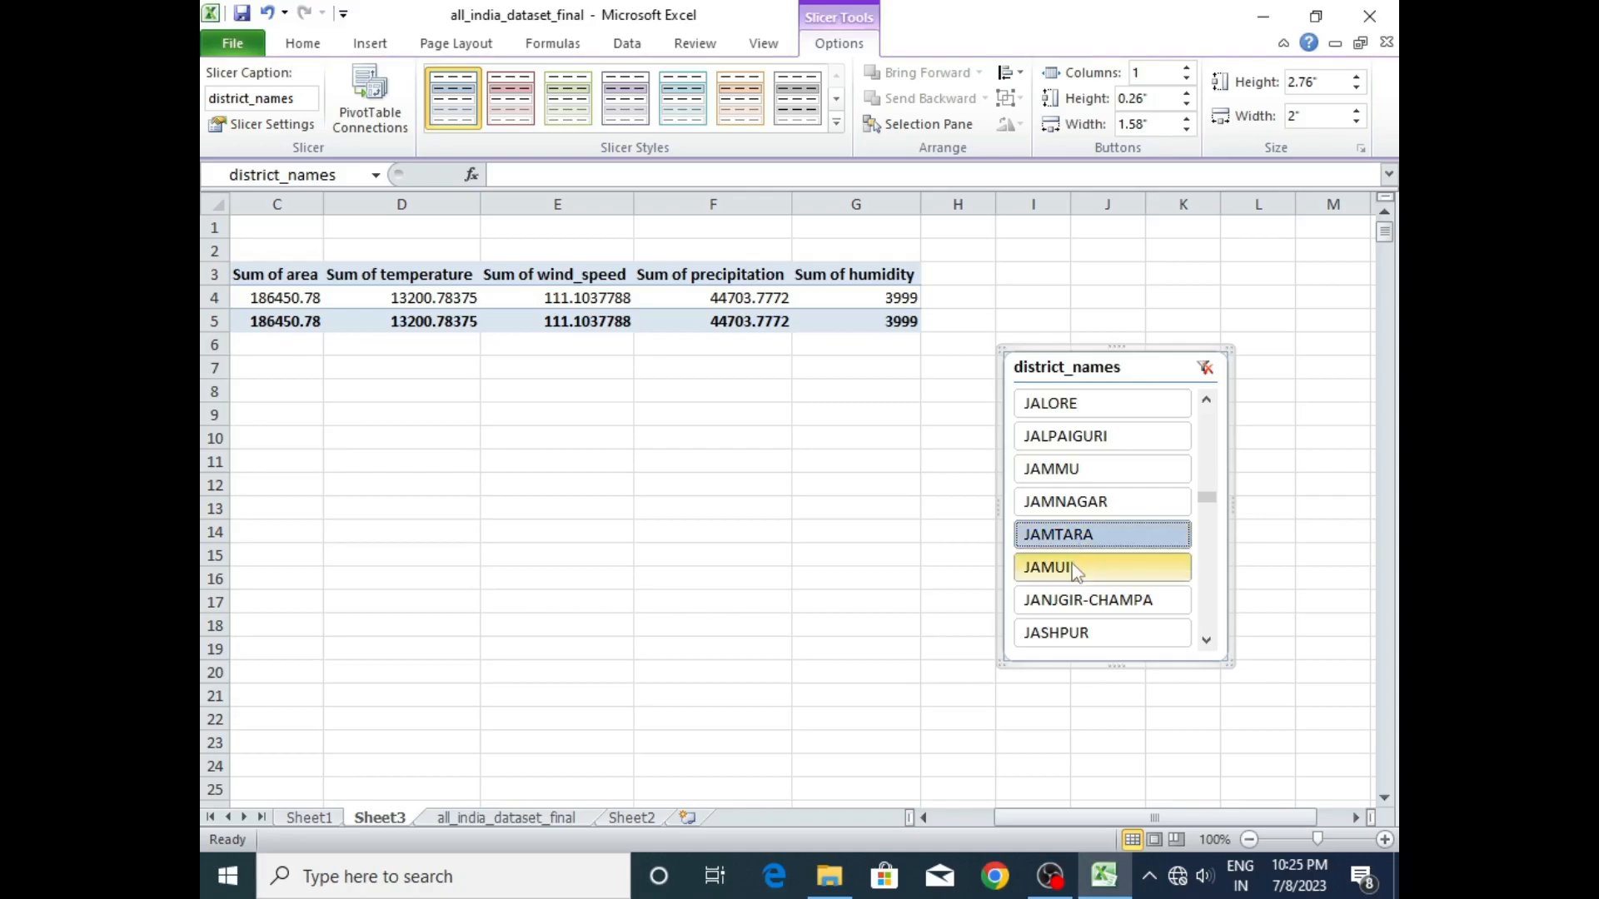
click(1076, 571)
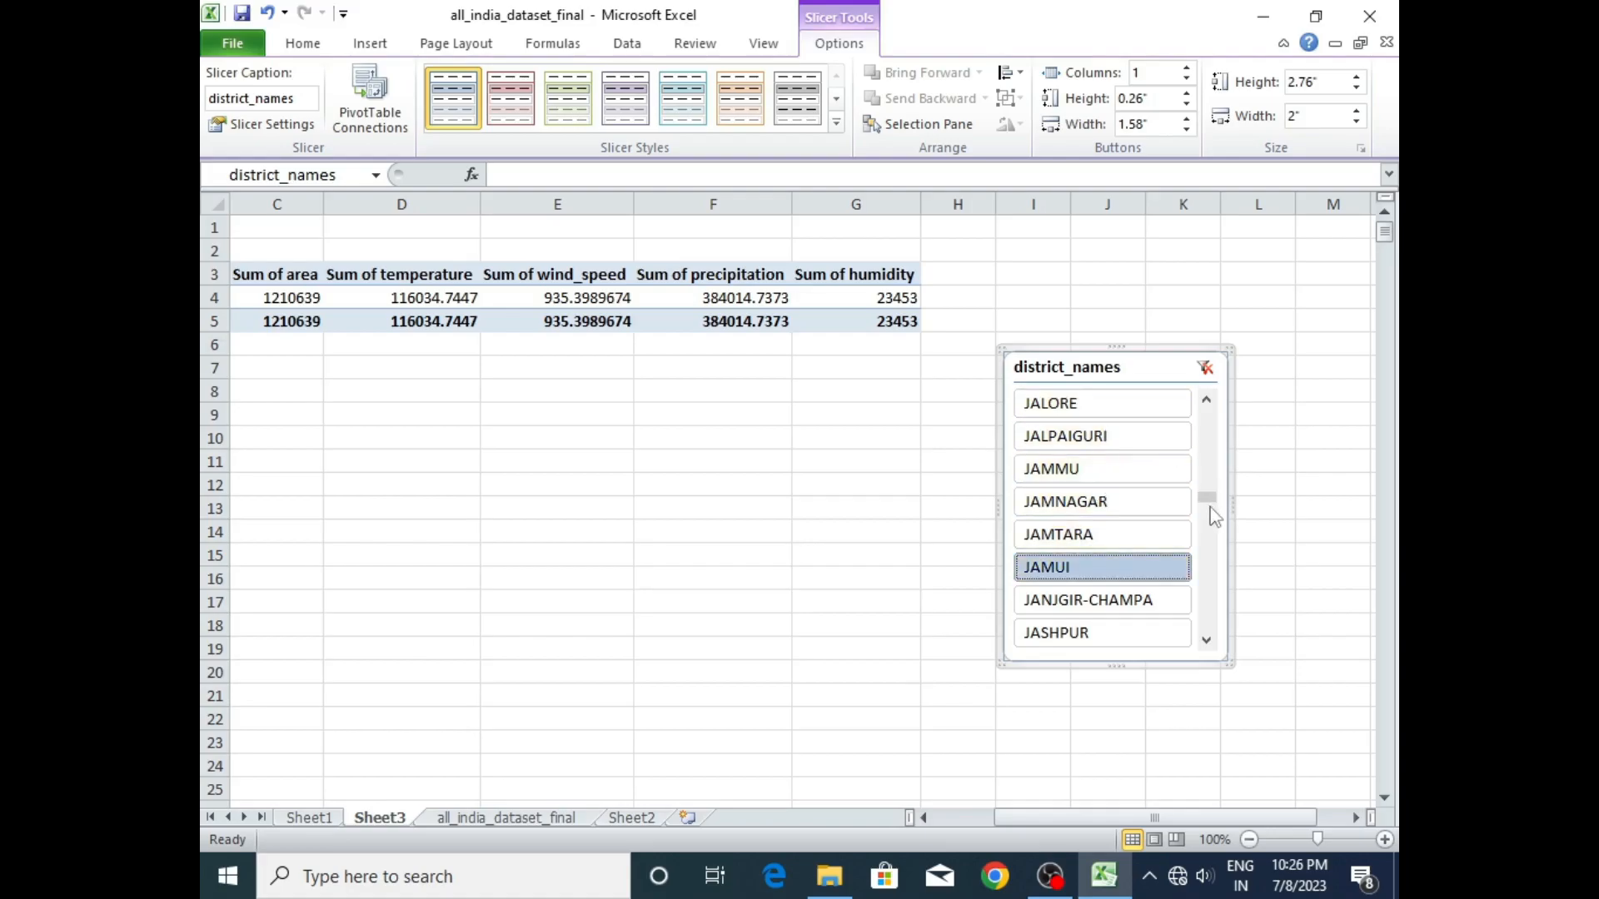
- Filter the district pivot table to MADHUBANI with the slicer
drag(1207, 497, 1206, 534)
click(1062, 540)
click(1114, 540)
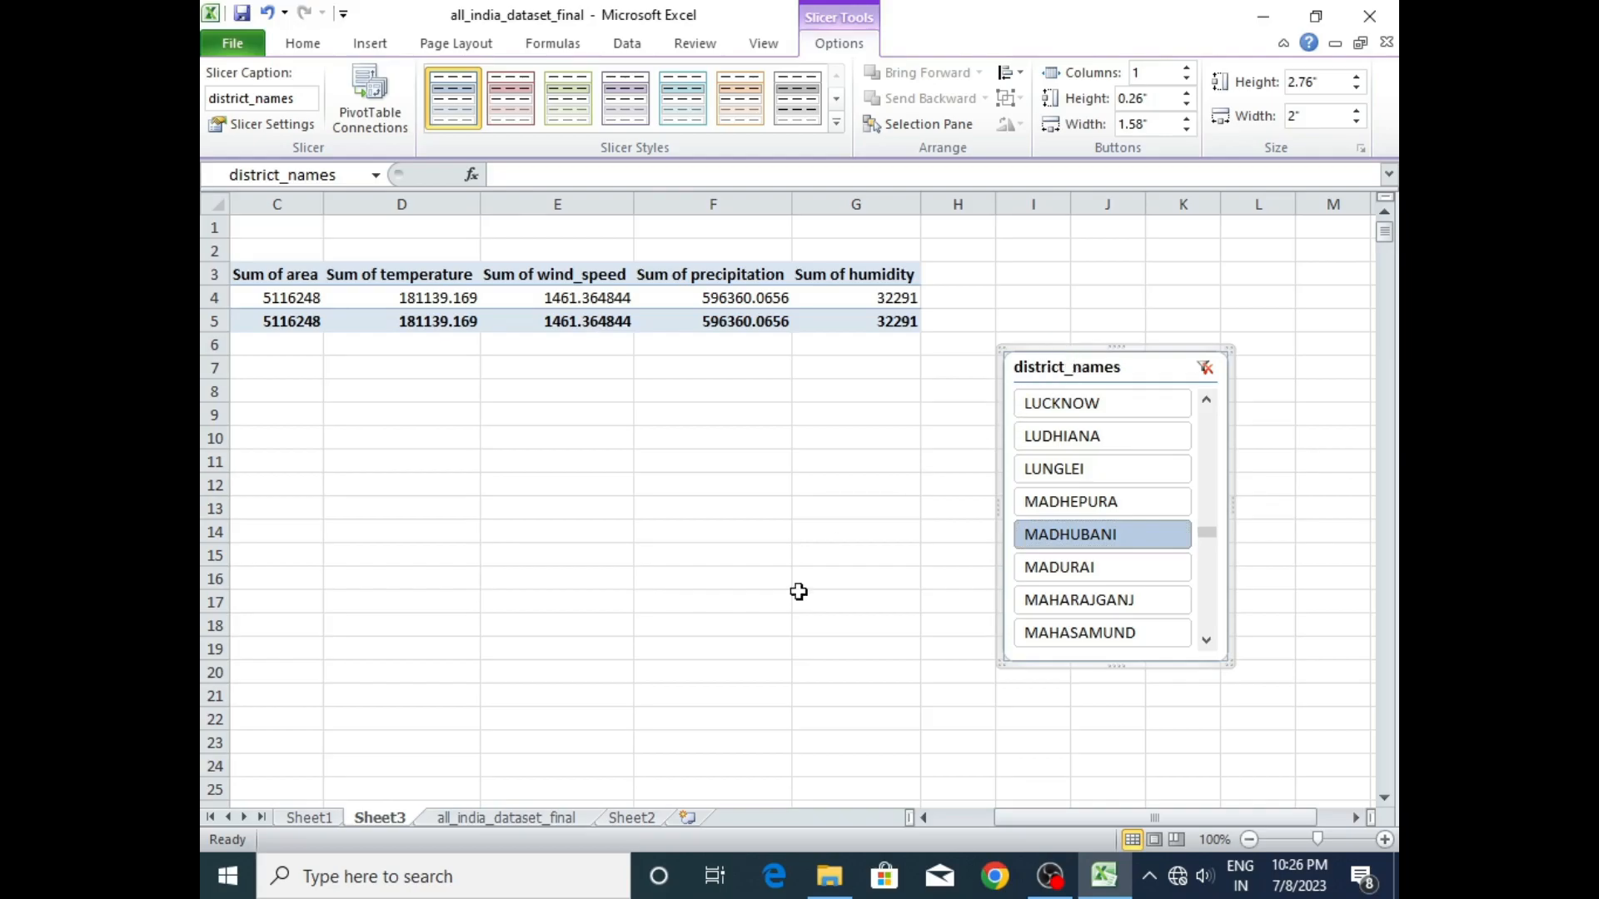
- Paste a copy of the district_names slicer onto the Sheet2 dashboard and move it below HUMIDITY, starting at row 17
click(641, 821)
click(880, 454)
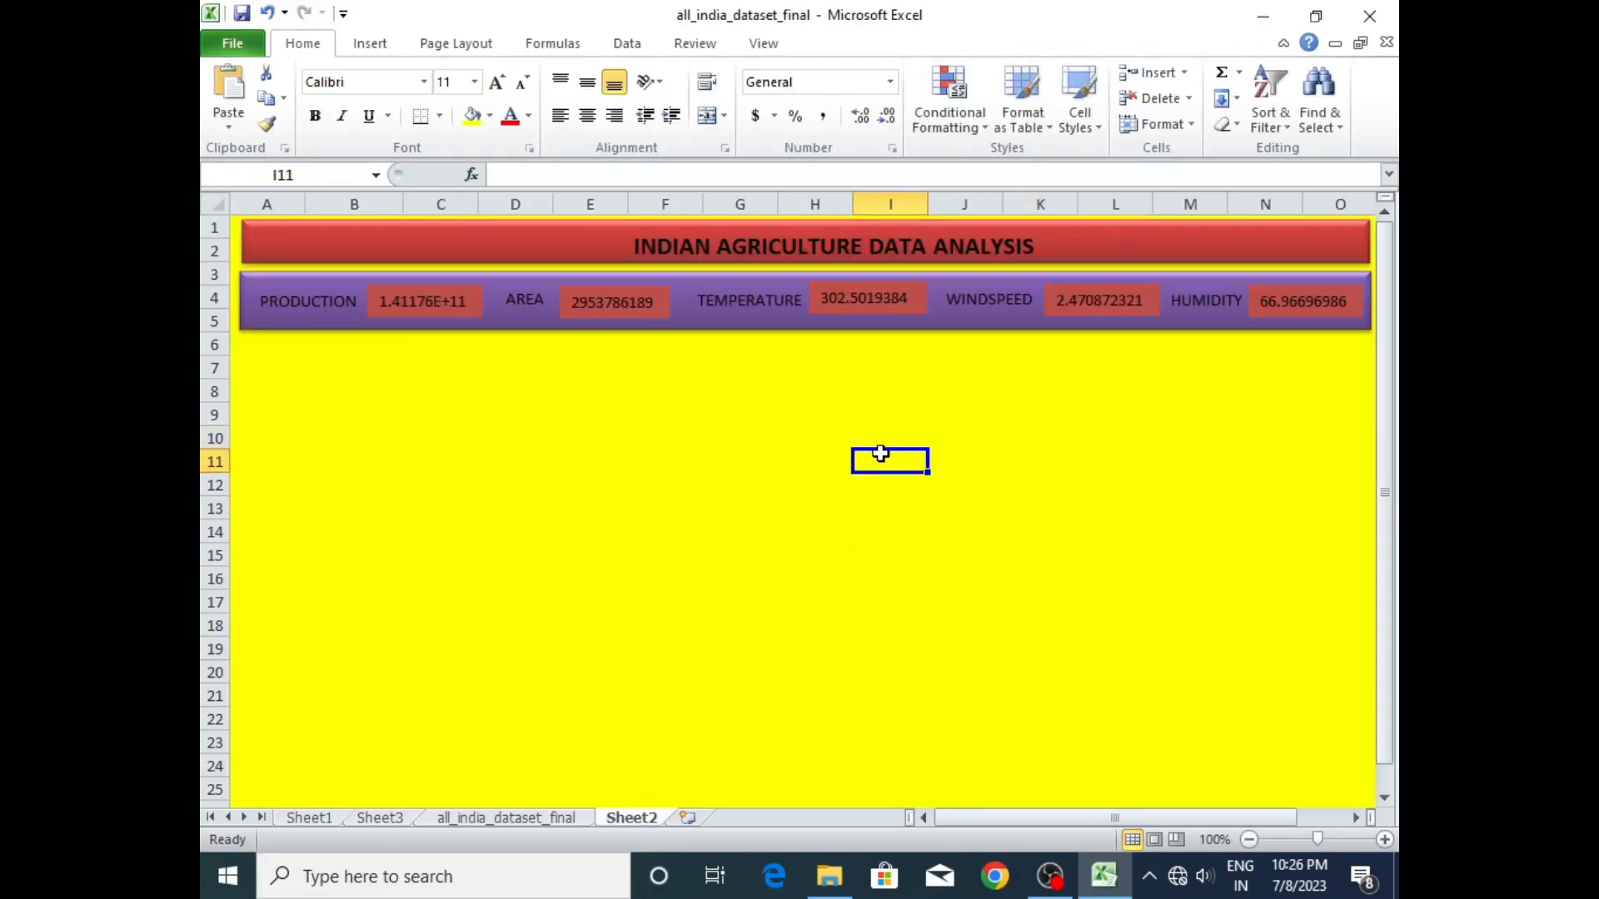
key(ctrl+v)
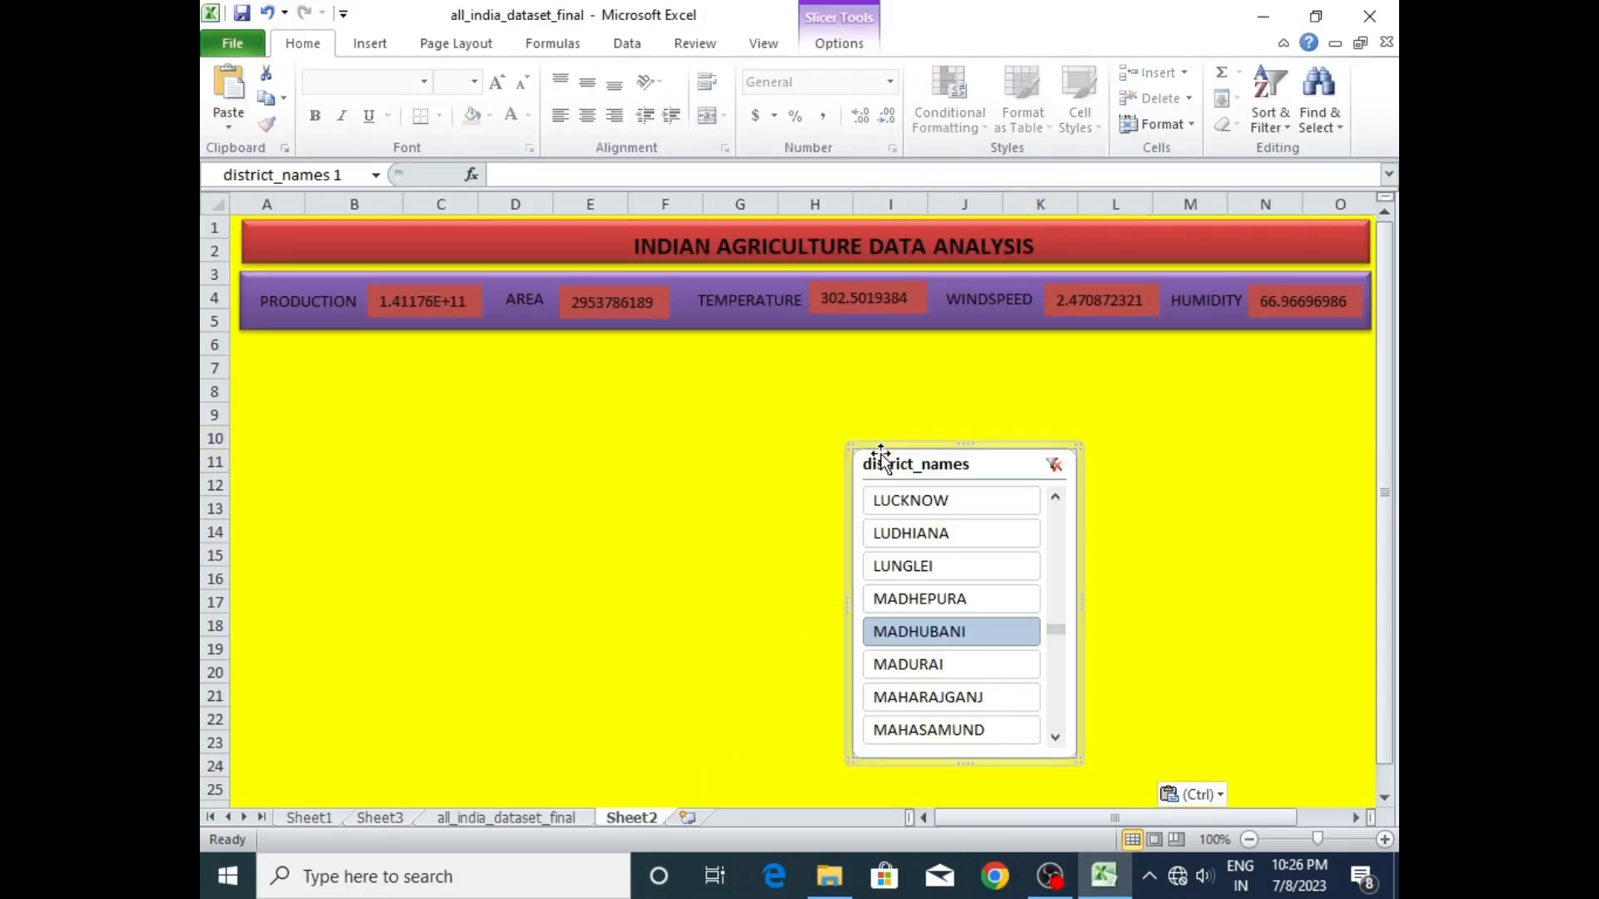
drag(844, 442, 1218, 641)
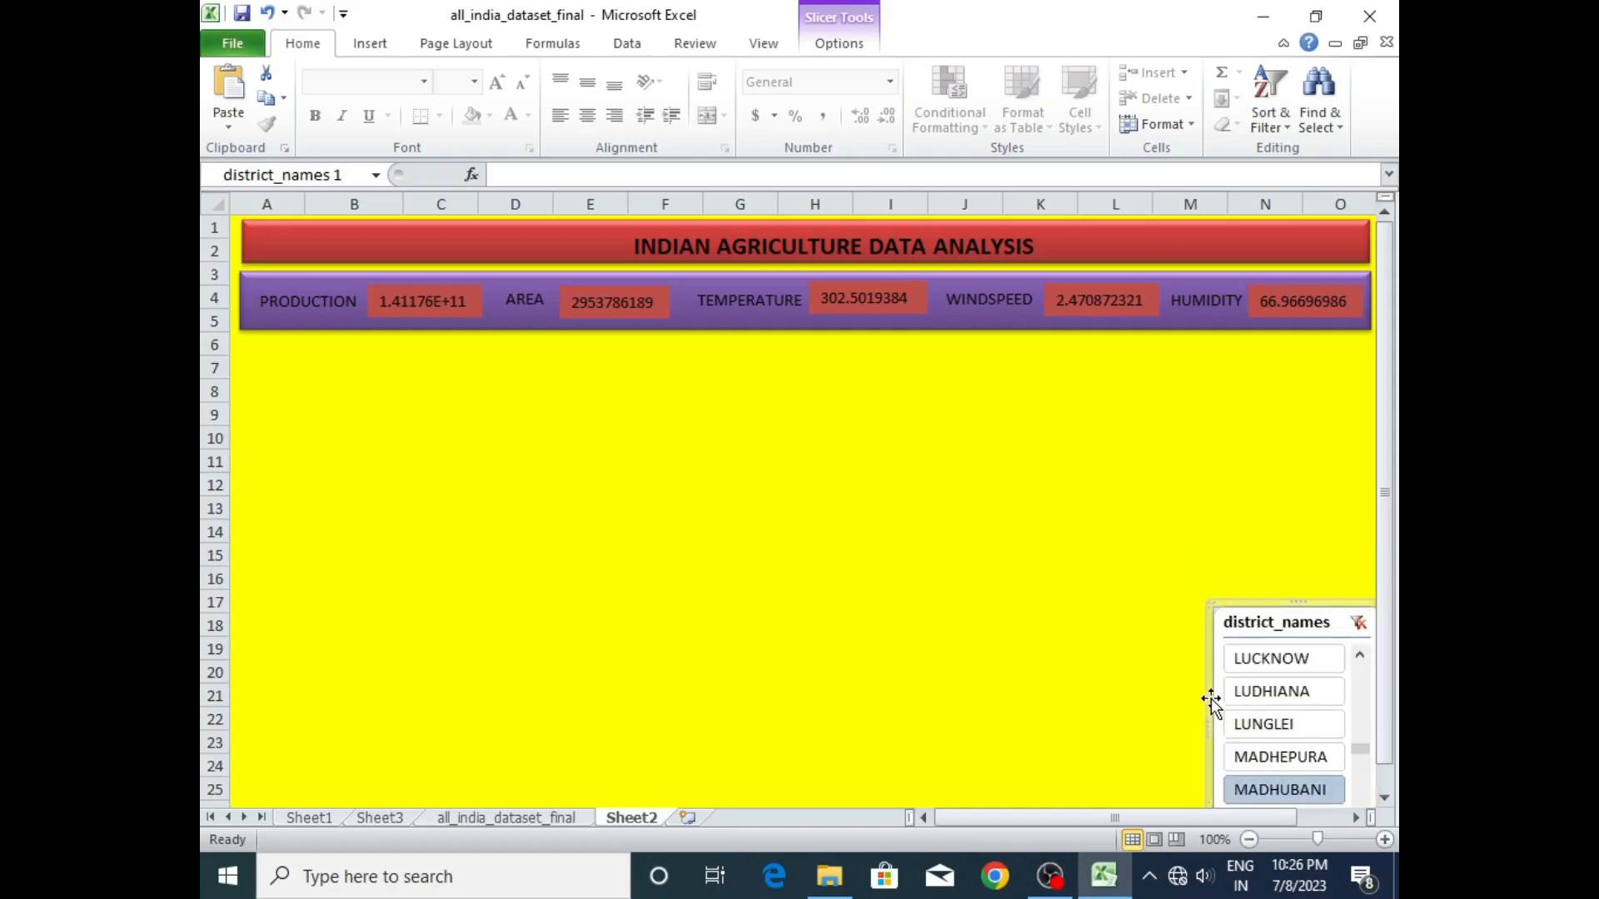
drag(1366, 753, 1356, 810)
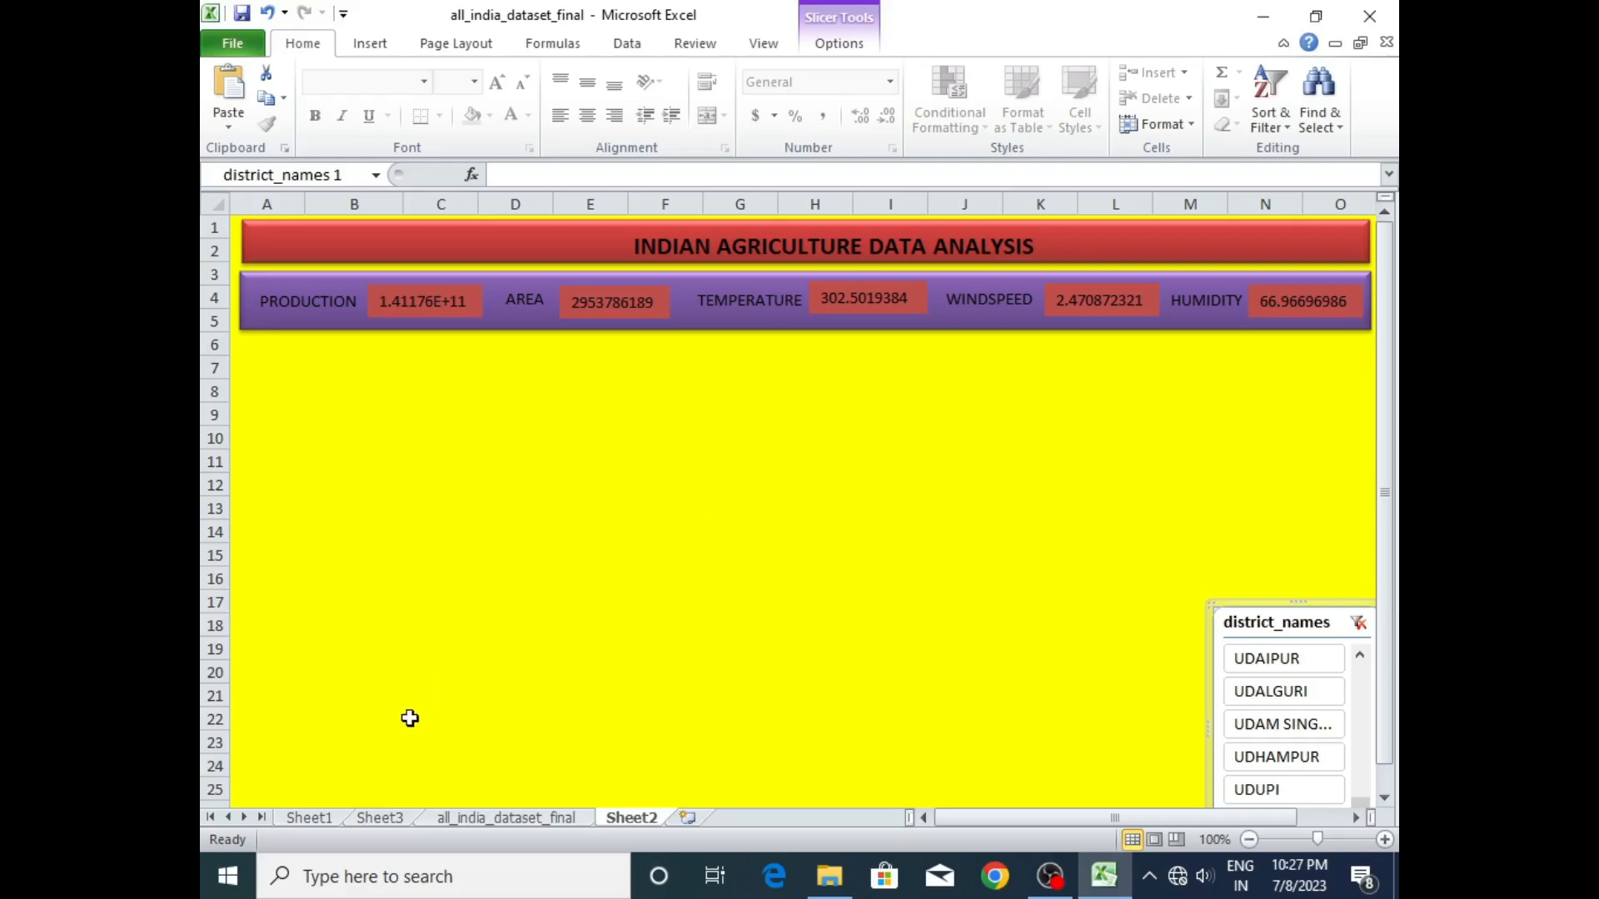
- Change the precipitation value field of the district pivot table on Sheet3 to summarize by Average
click(380, 818)
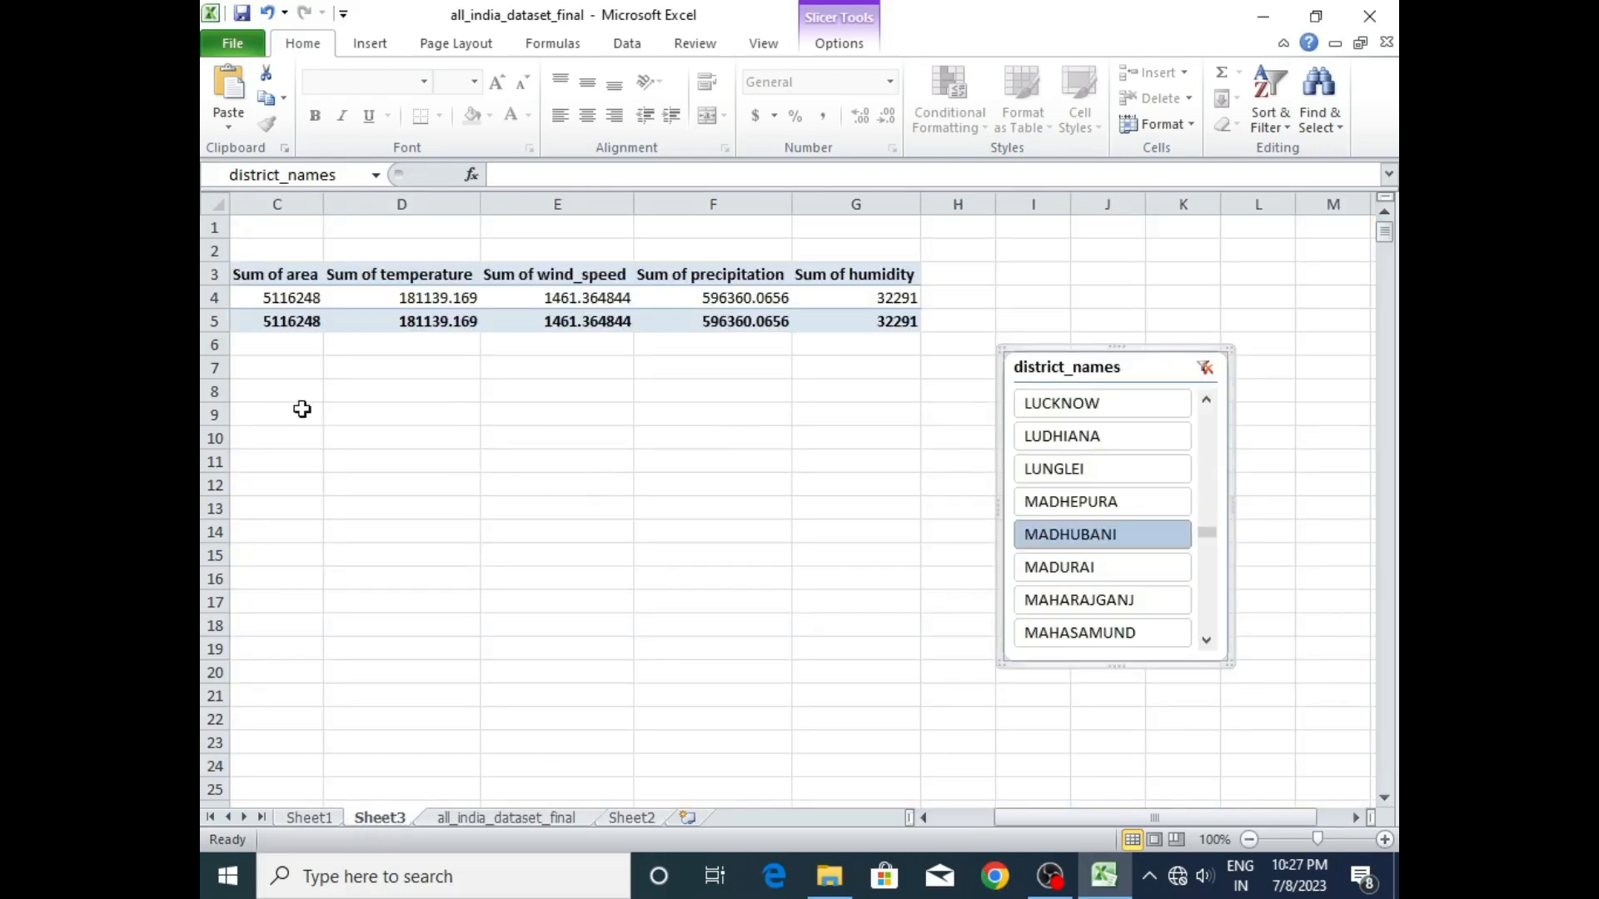
drag(1021, 817, 957, 819)
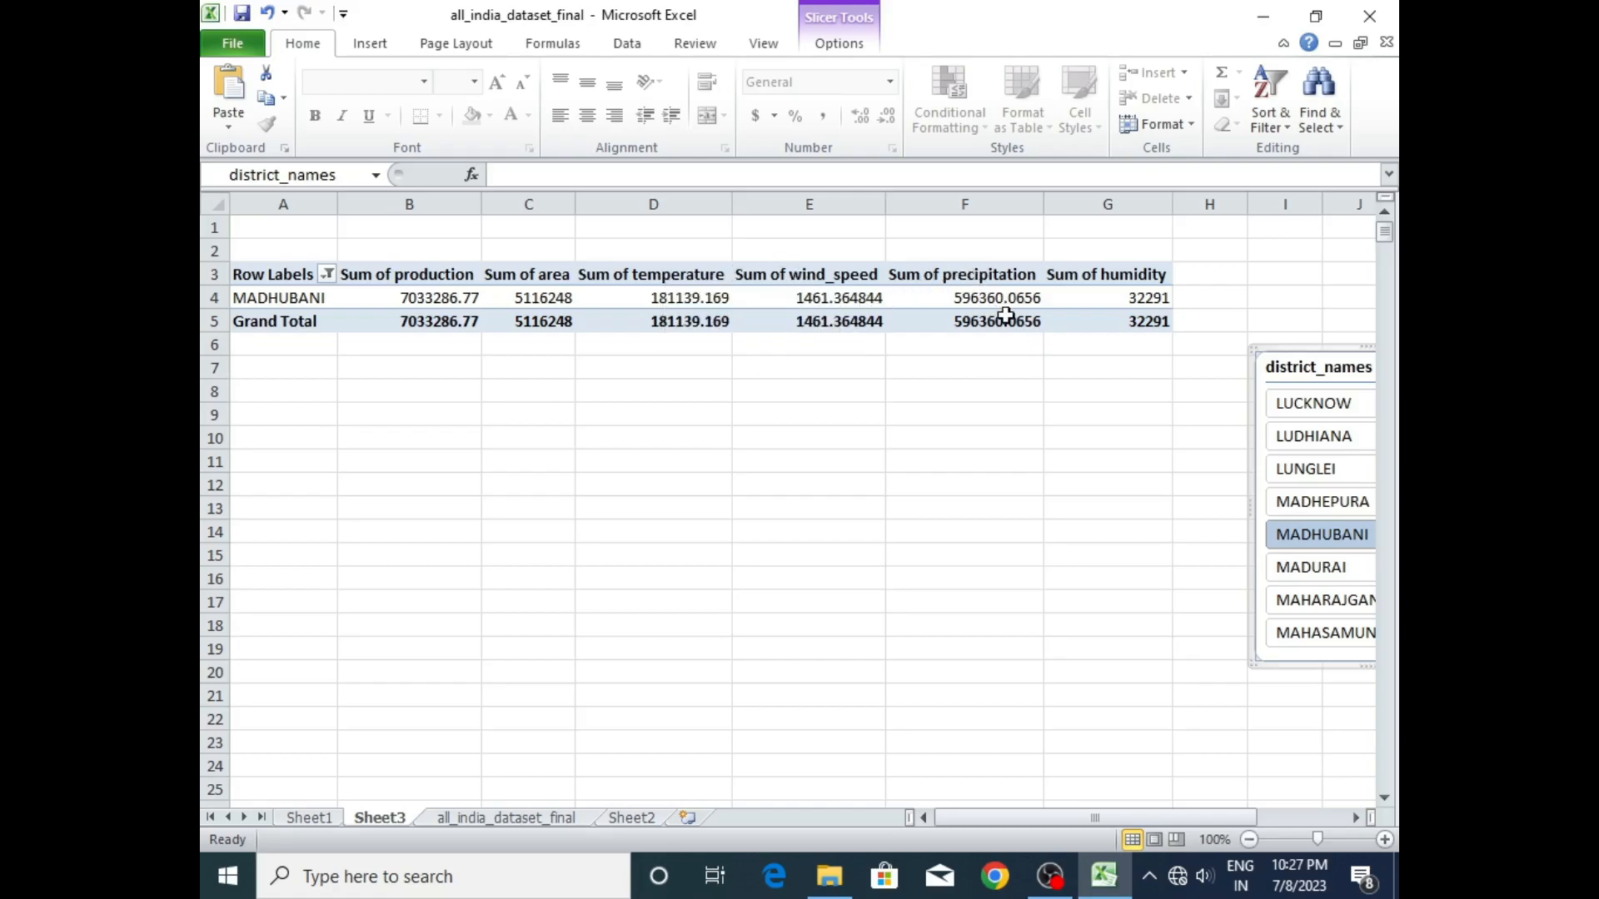
drag(1250, 347, 1134, 349)
click(728, 303)
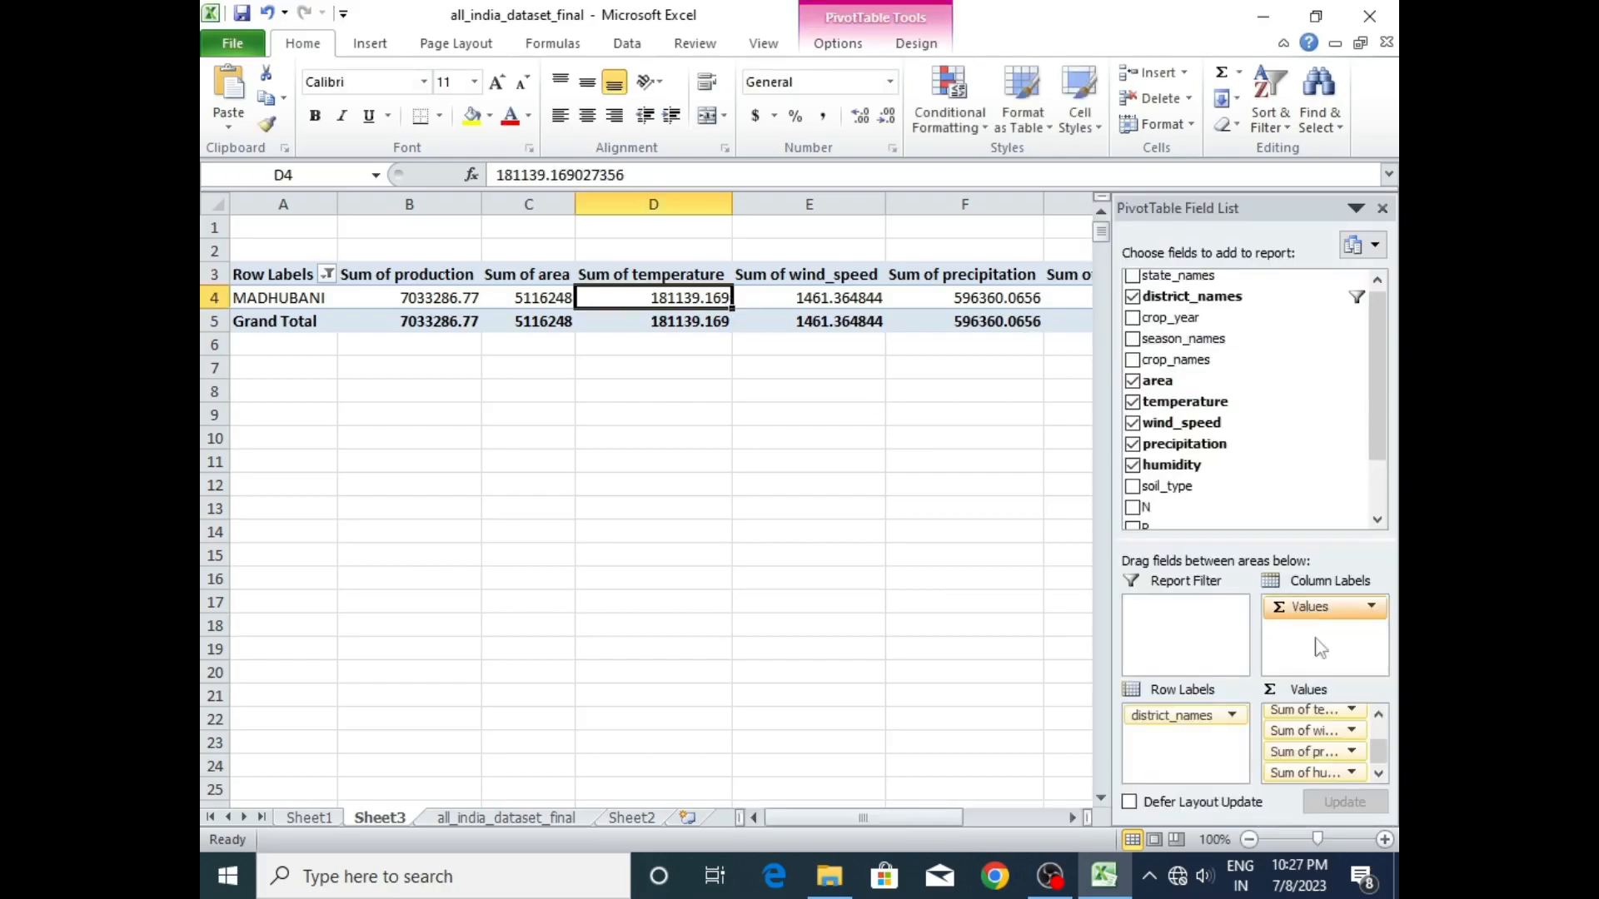
click(1316, 751)
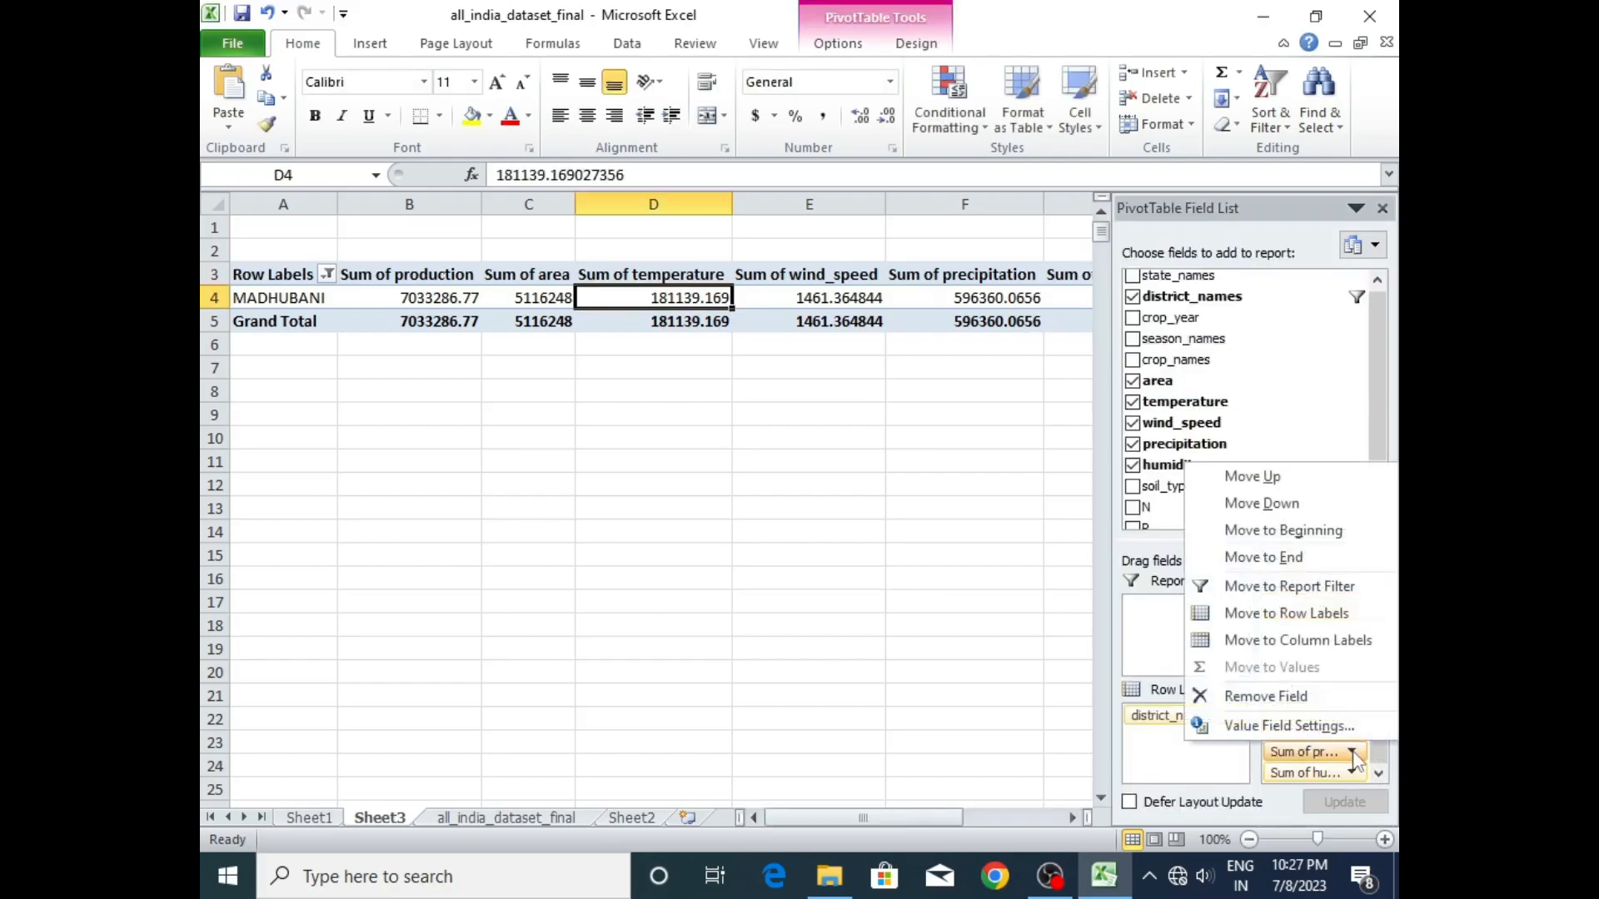
click(1274, 726)
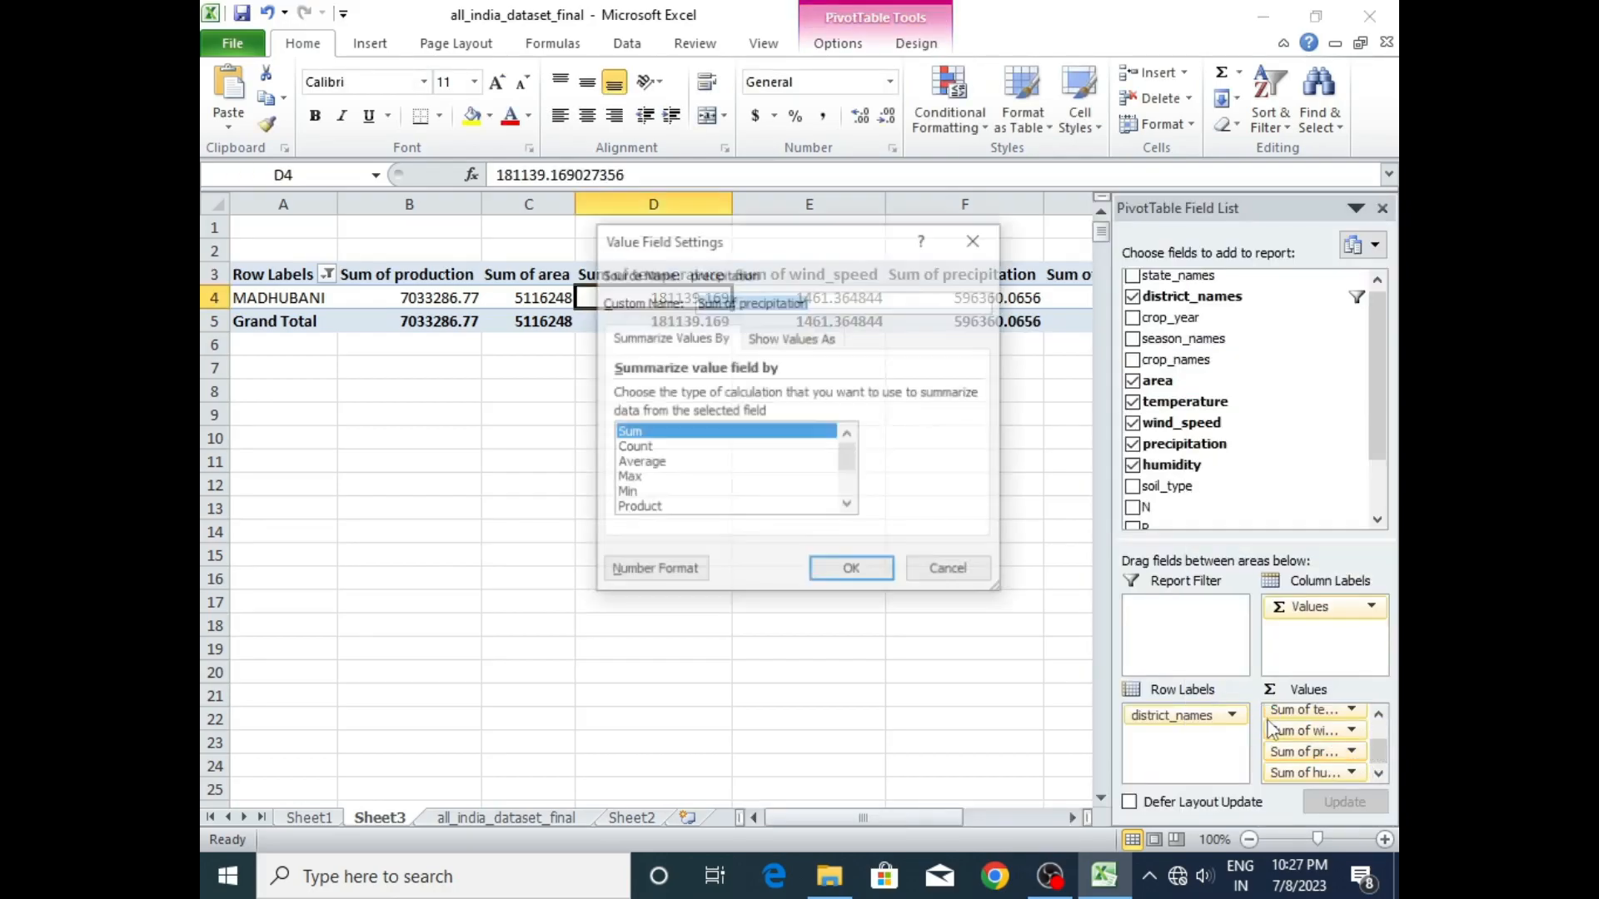
click(639, 463)
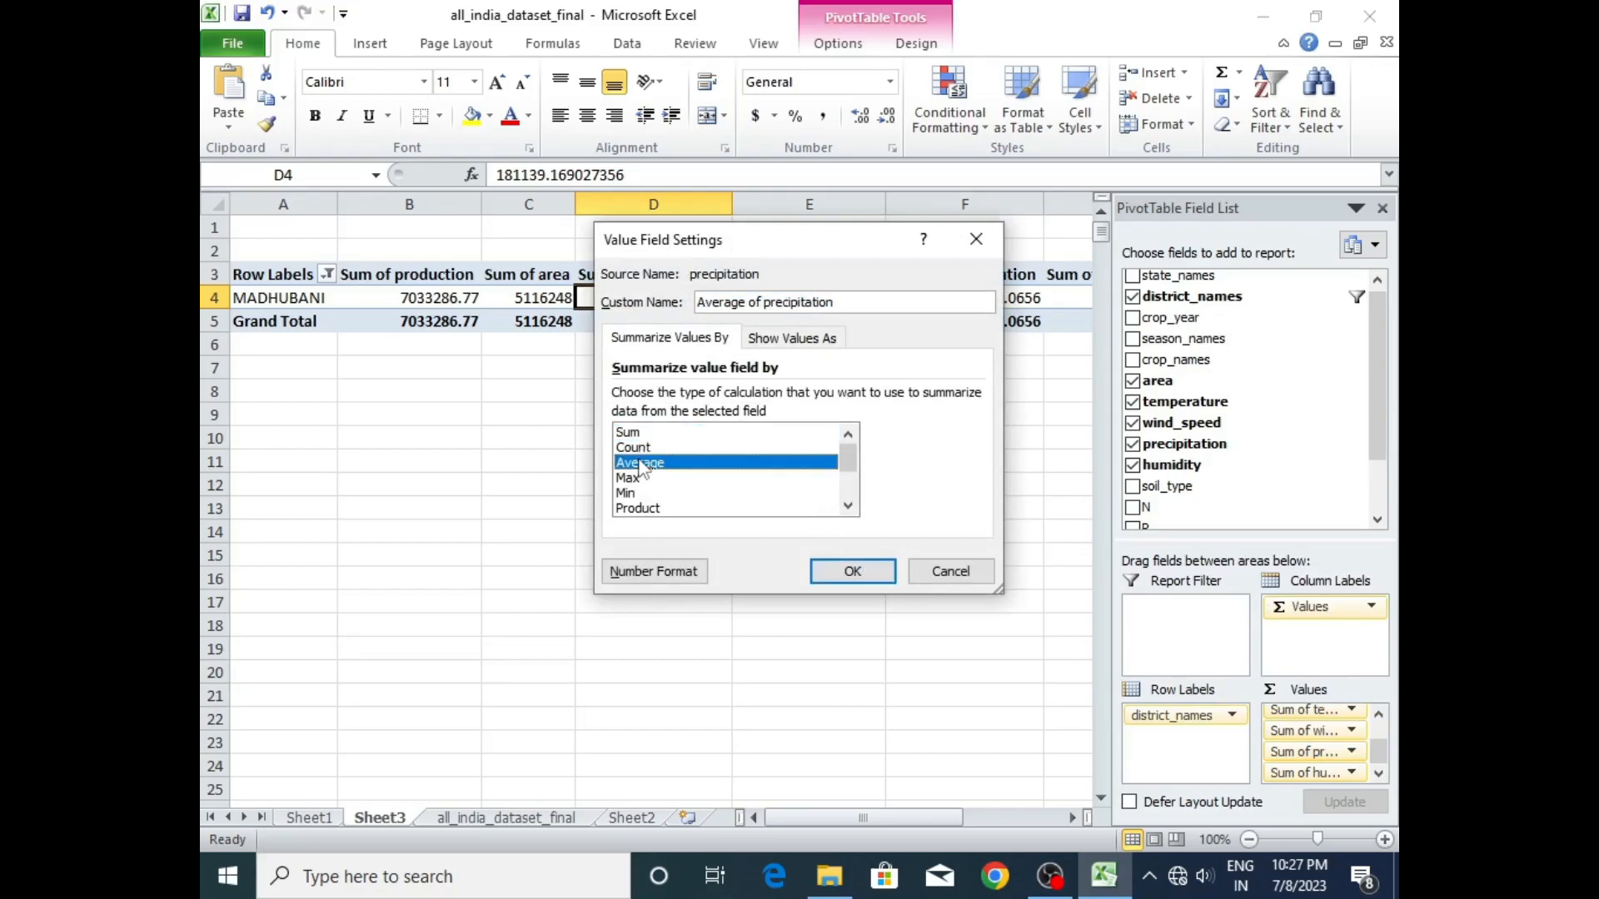
click(853, 572)
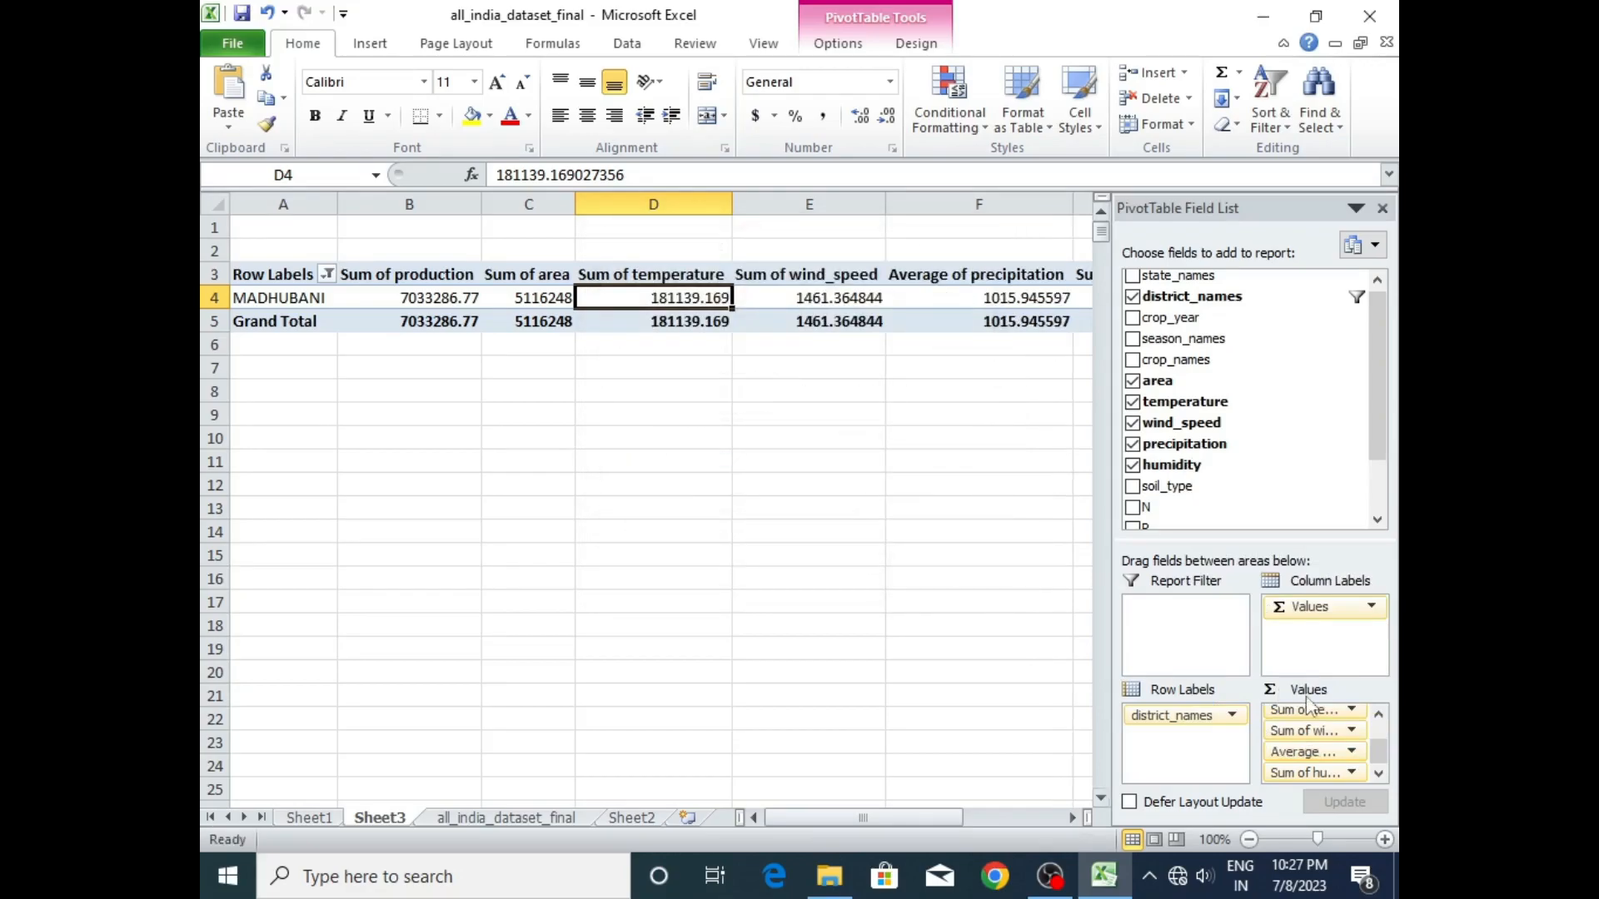
- Summarize the wind_speed value field of the pivot table by Average
click(1338, 731)
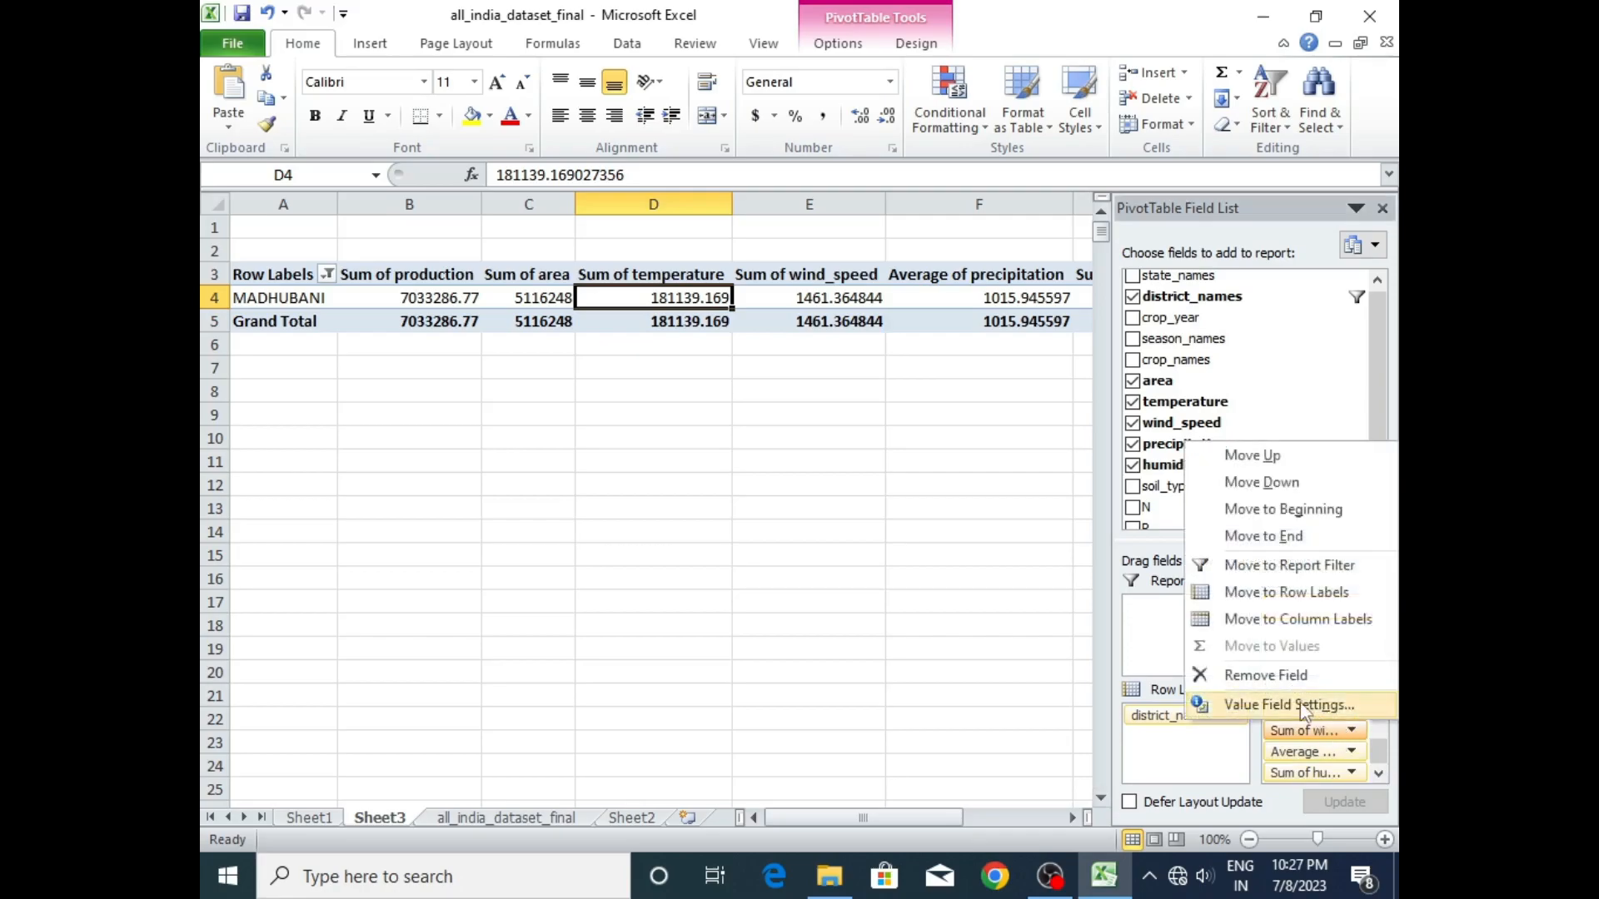
click(1300, 704)
click(641, 463)
click(854, 574)
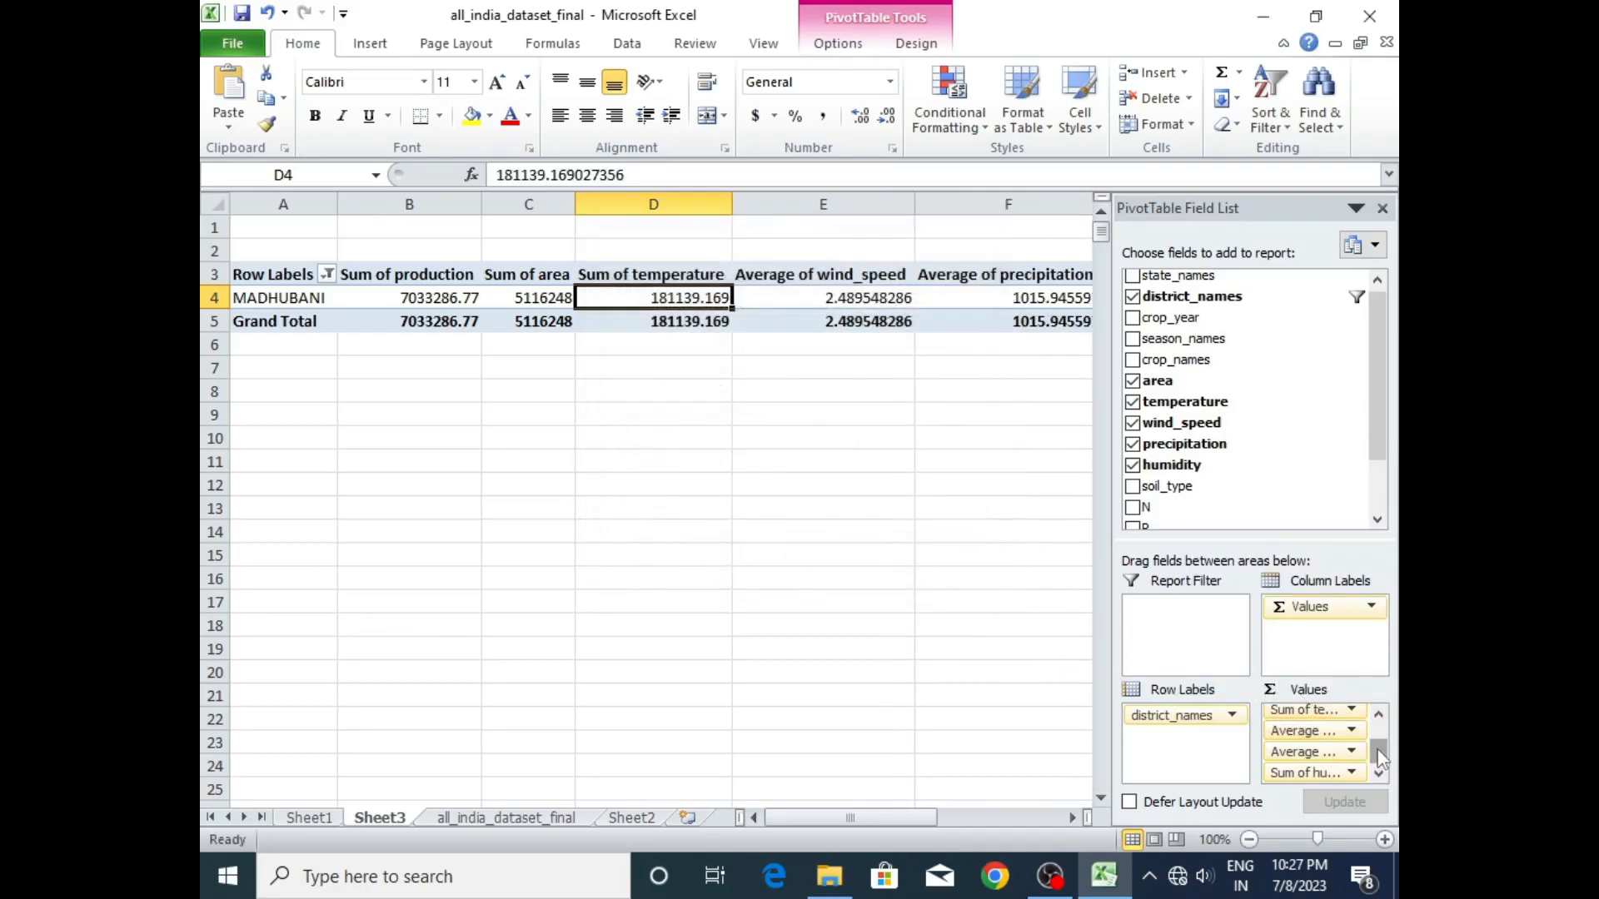
- Summarize the temperature value field of the pivot table by Average
drag(1378, 754, 1378, 718)
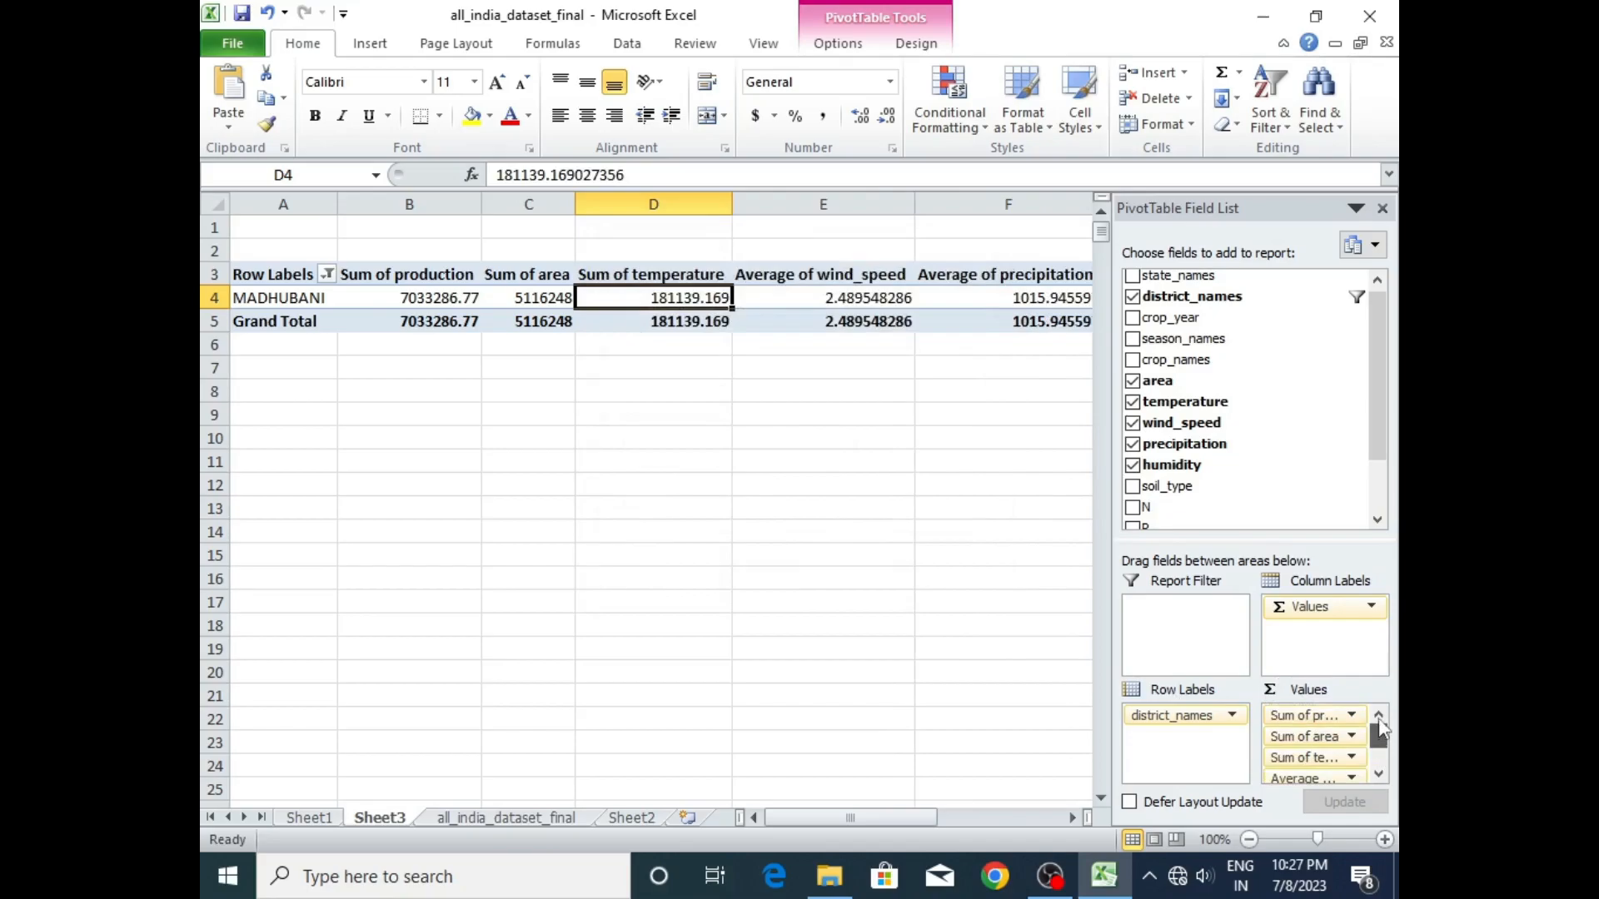
click(1335, 757)
click(1320, 727)
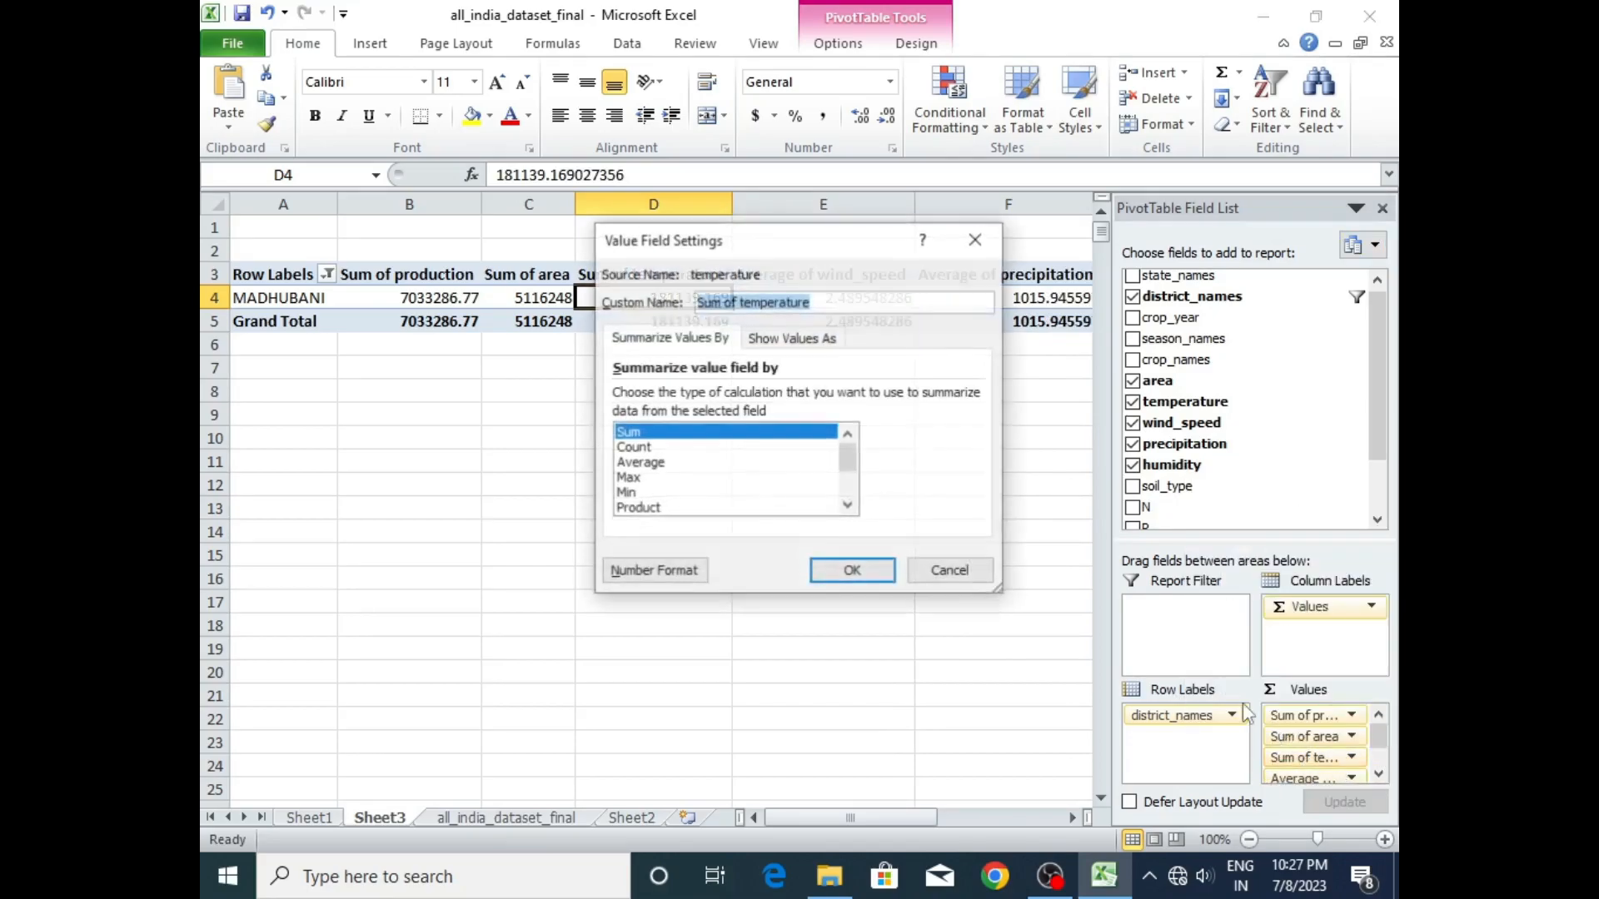
click(666, 462)
click(852, 570)
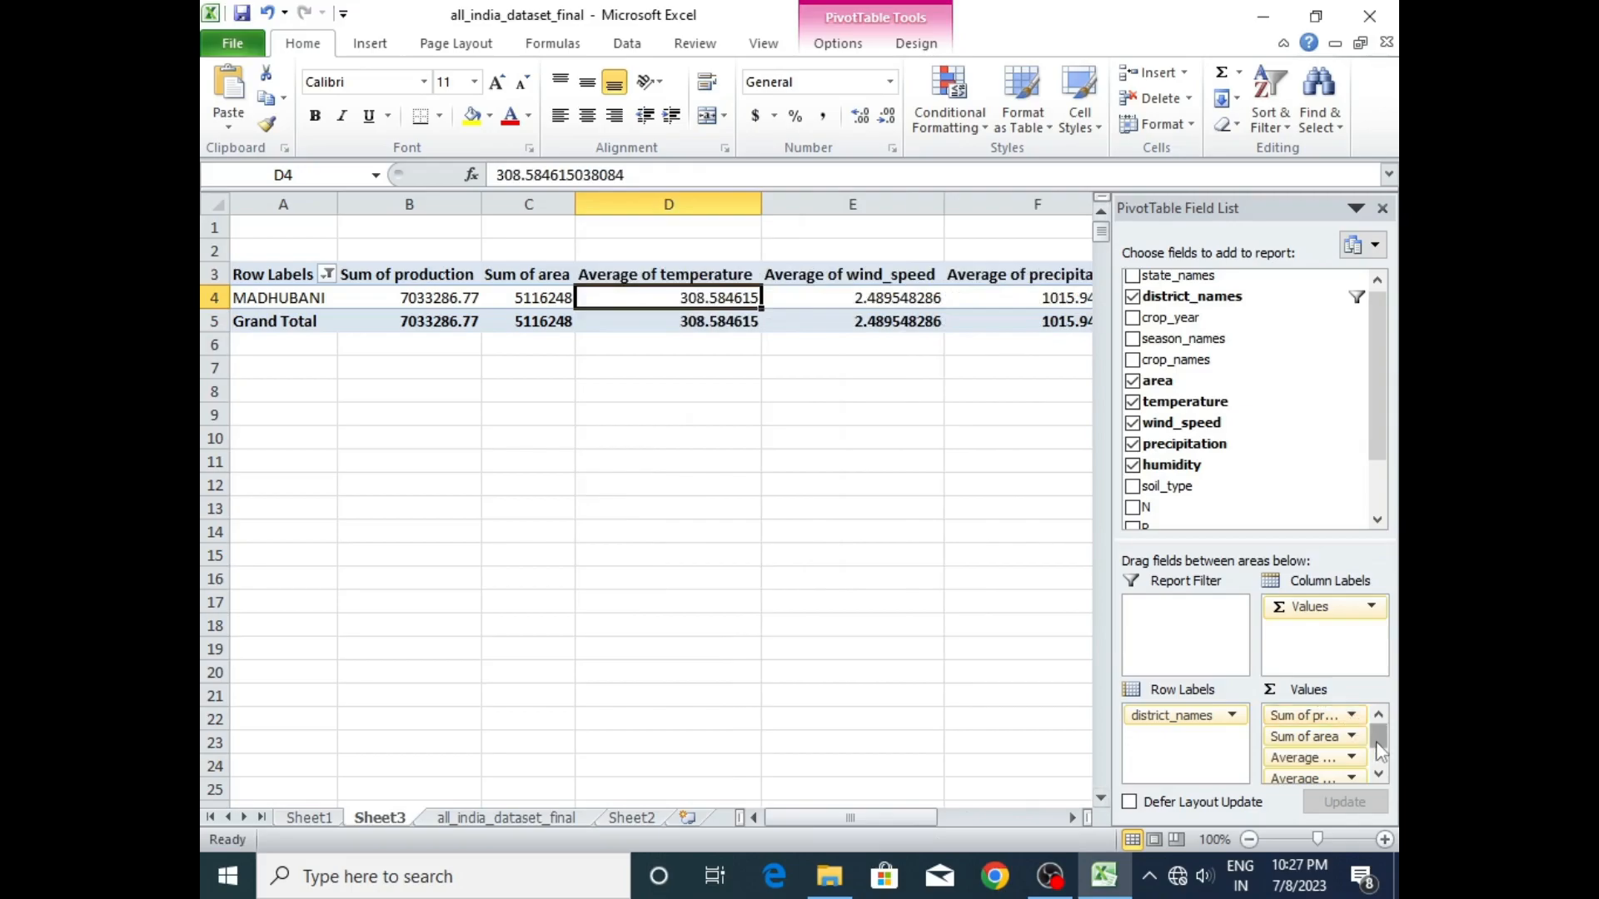
- Summarize the humidity value field of the pivot table by Average
drag(1381, 745, 1381, 768)
click(1351, 773)
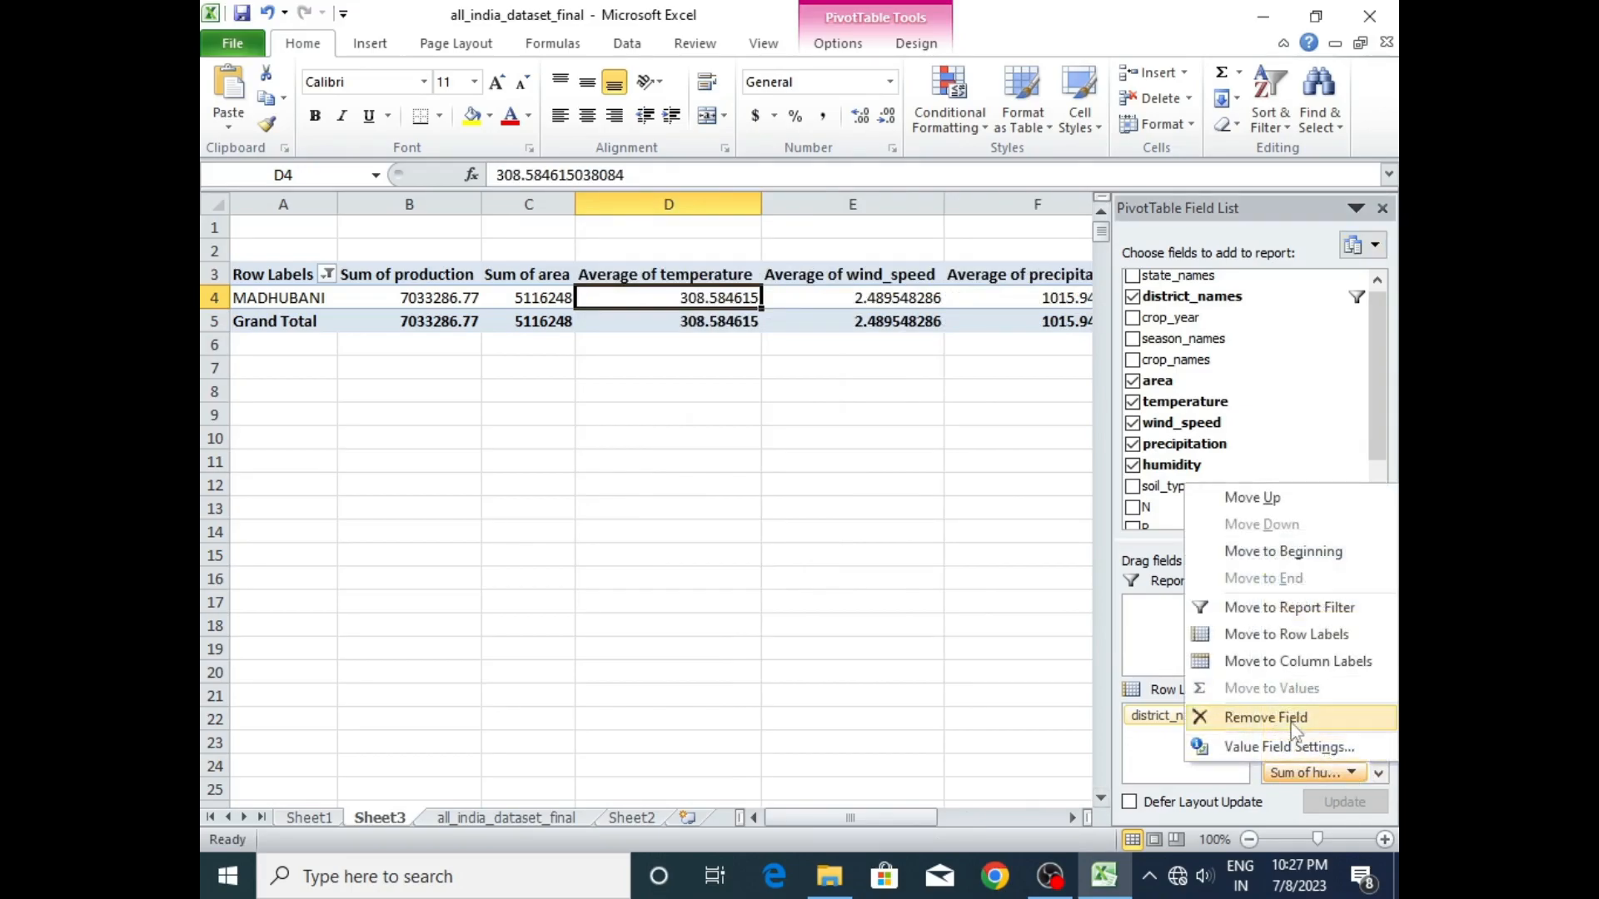
click(1289, 747)
click(658, 462)
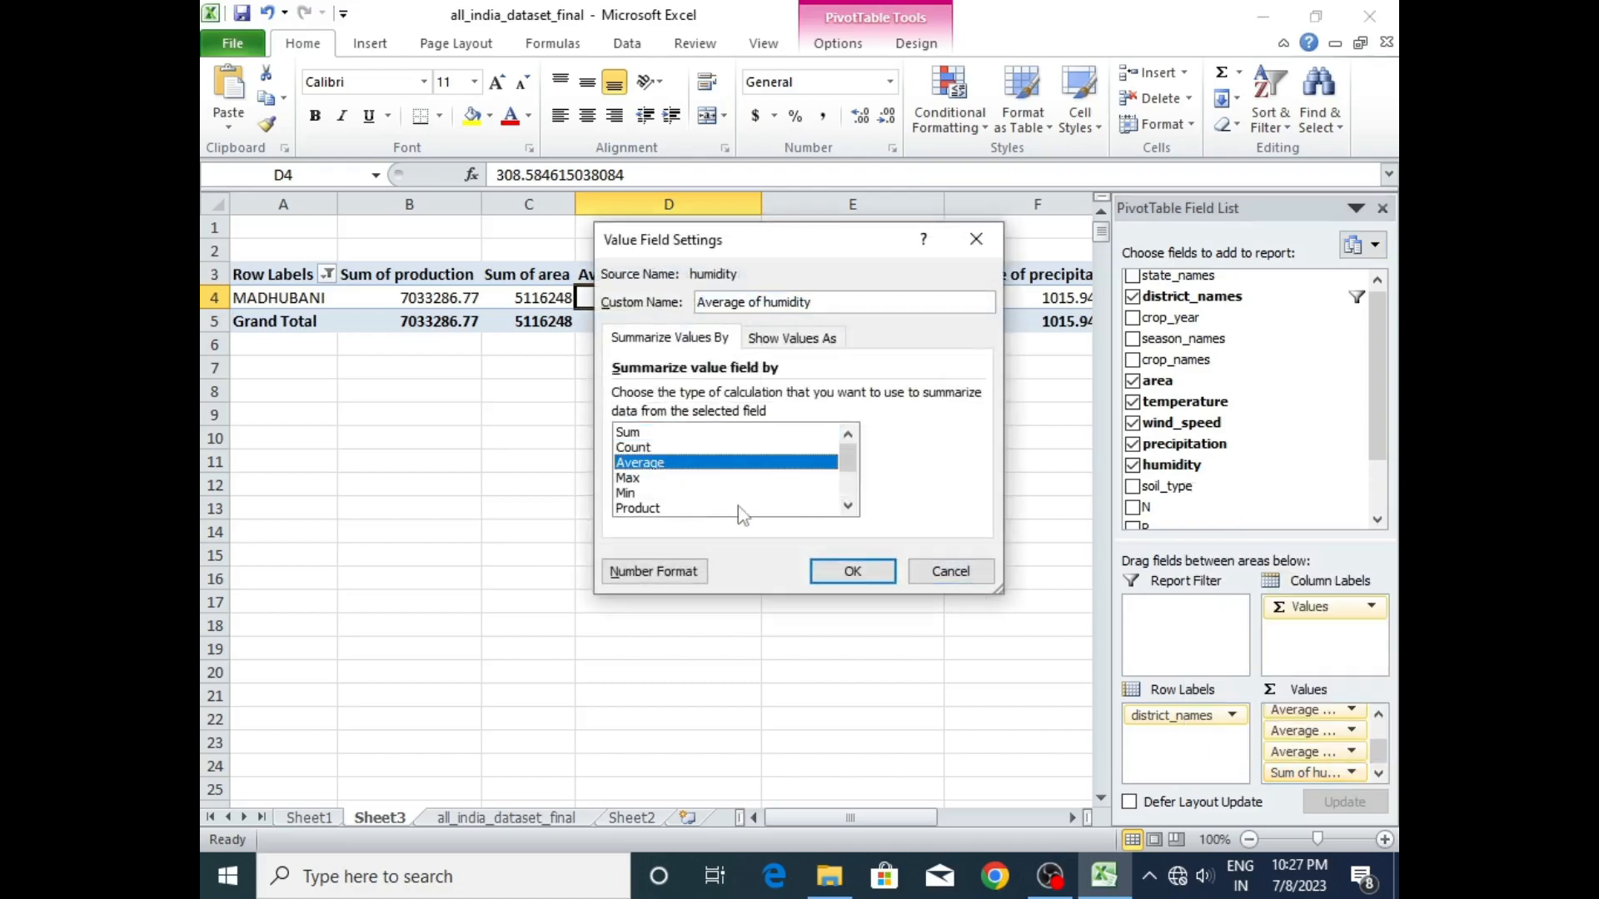
click(846, 571)
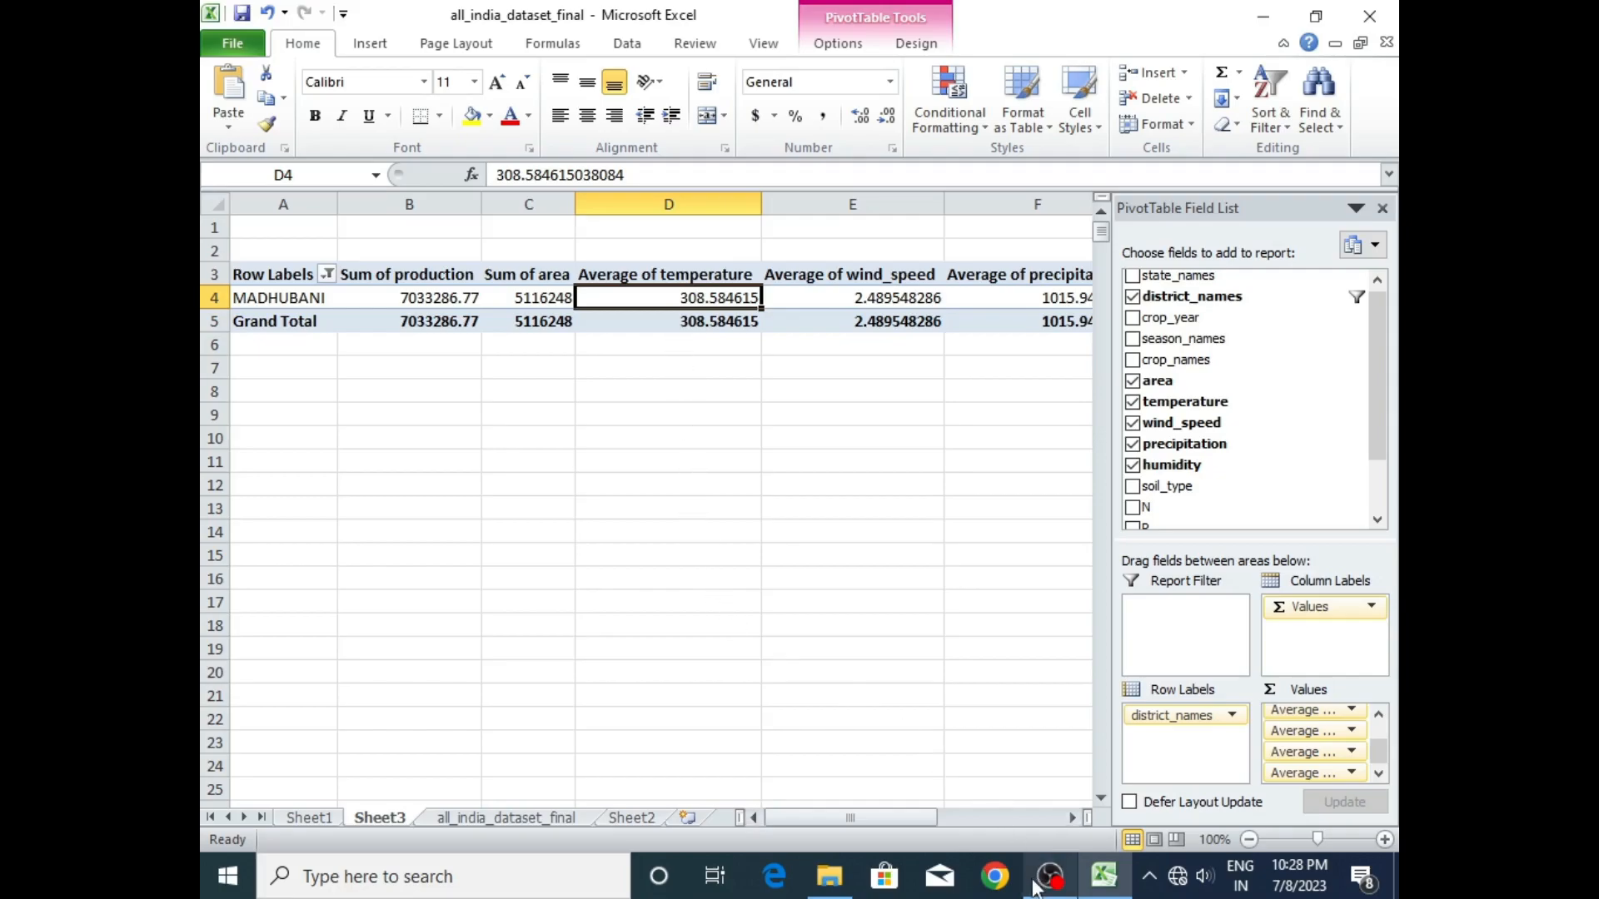
mouse_move(1045, 876)
mouse_move(1103, 876)
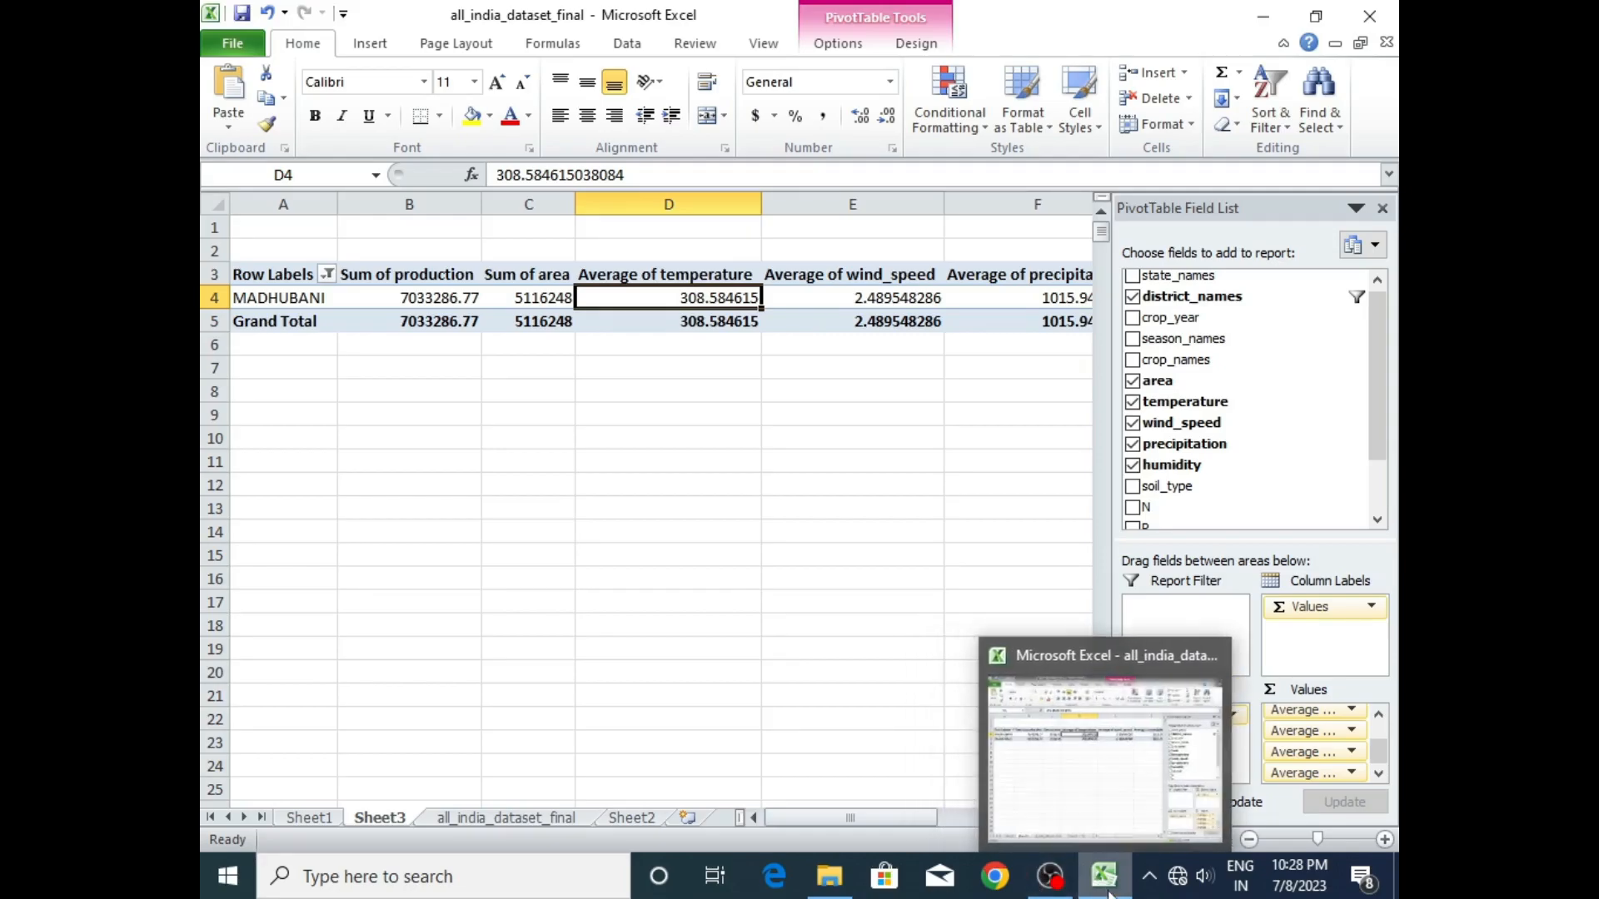
click(1104, 802)
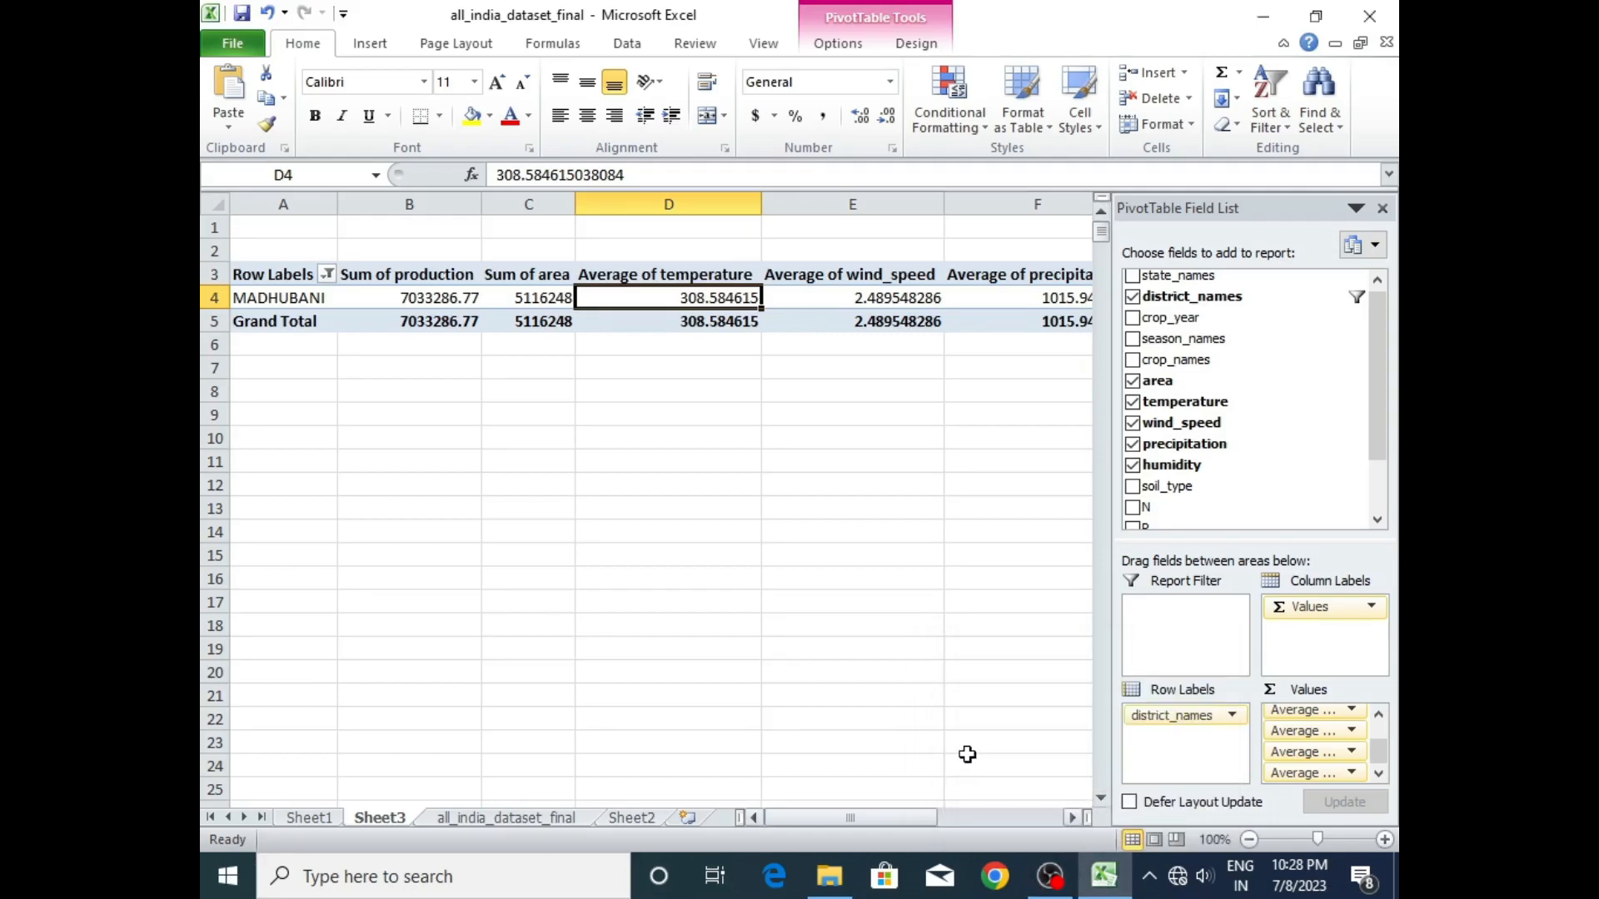
- Link cell C7 on the Sheet2 dashboard to the Grand Total of Sum of production in the Sheet3 pivot table
click(630, 818)
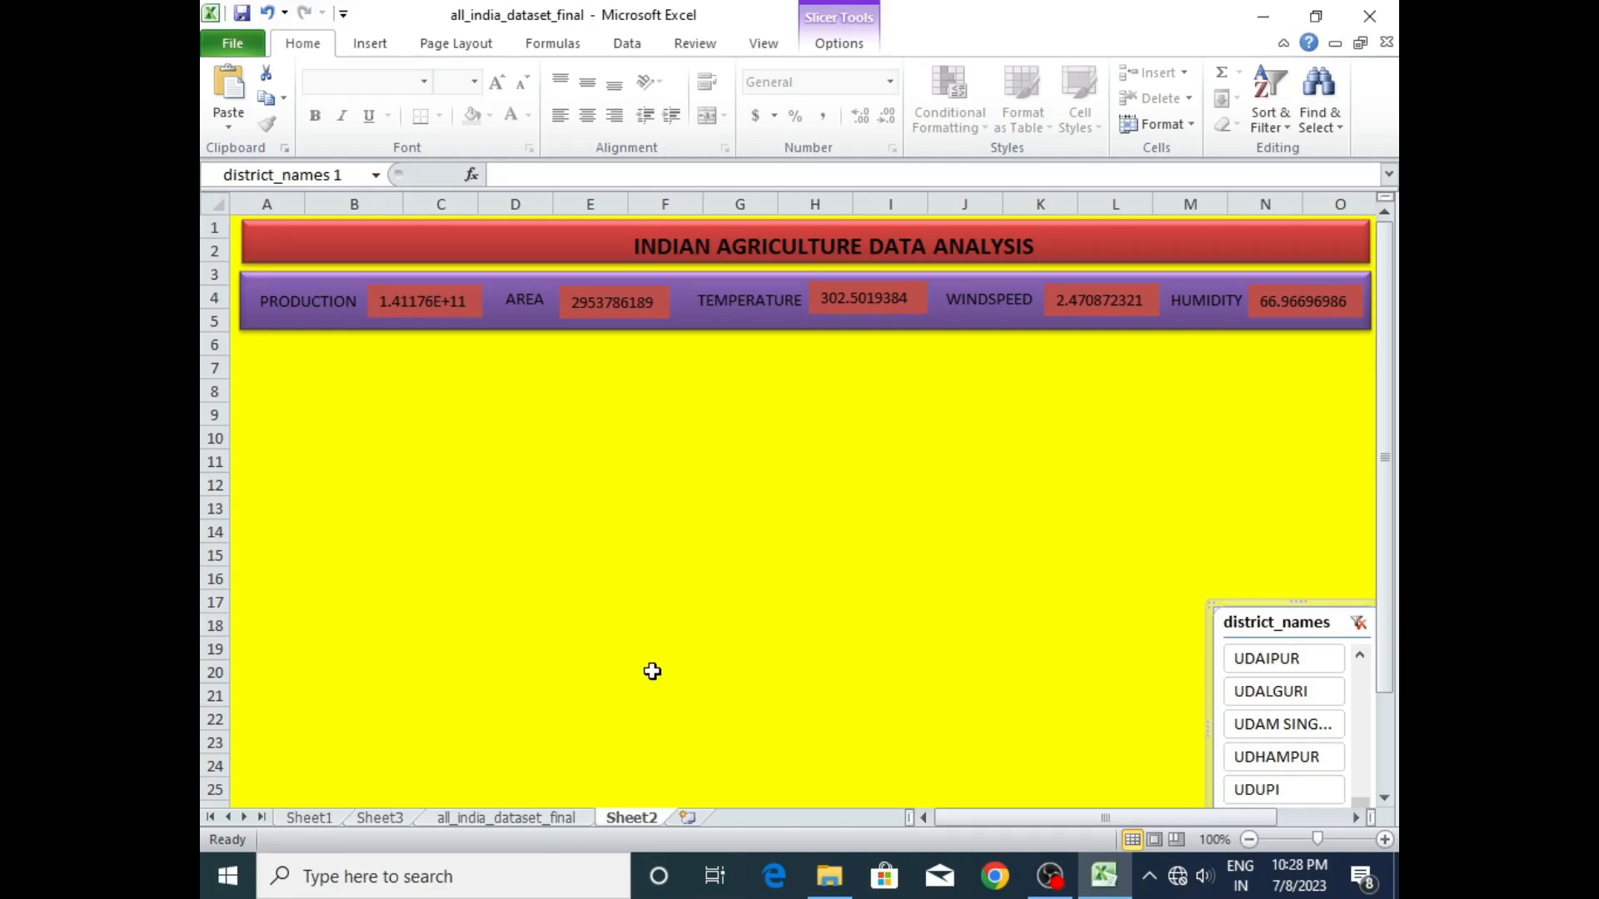
click(411, 374)
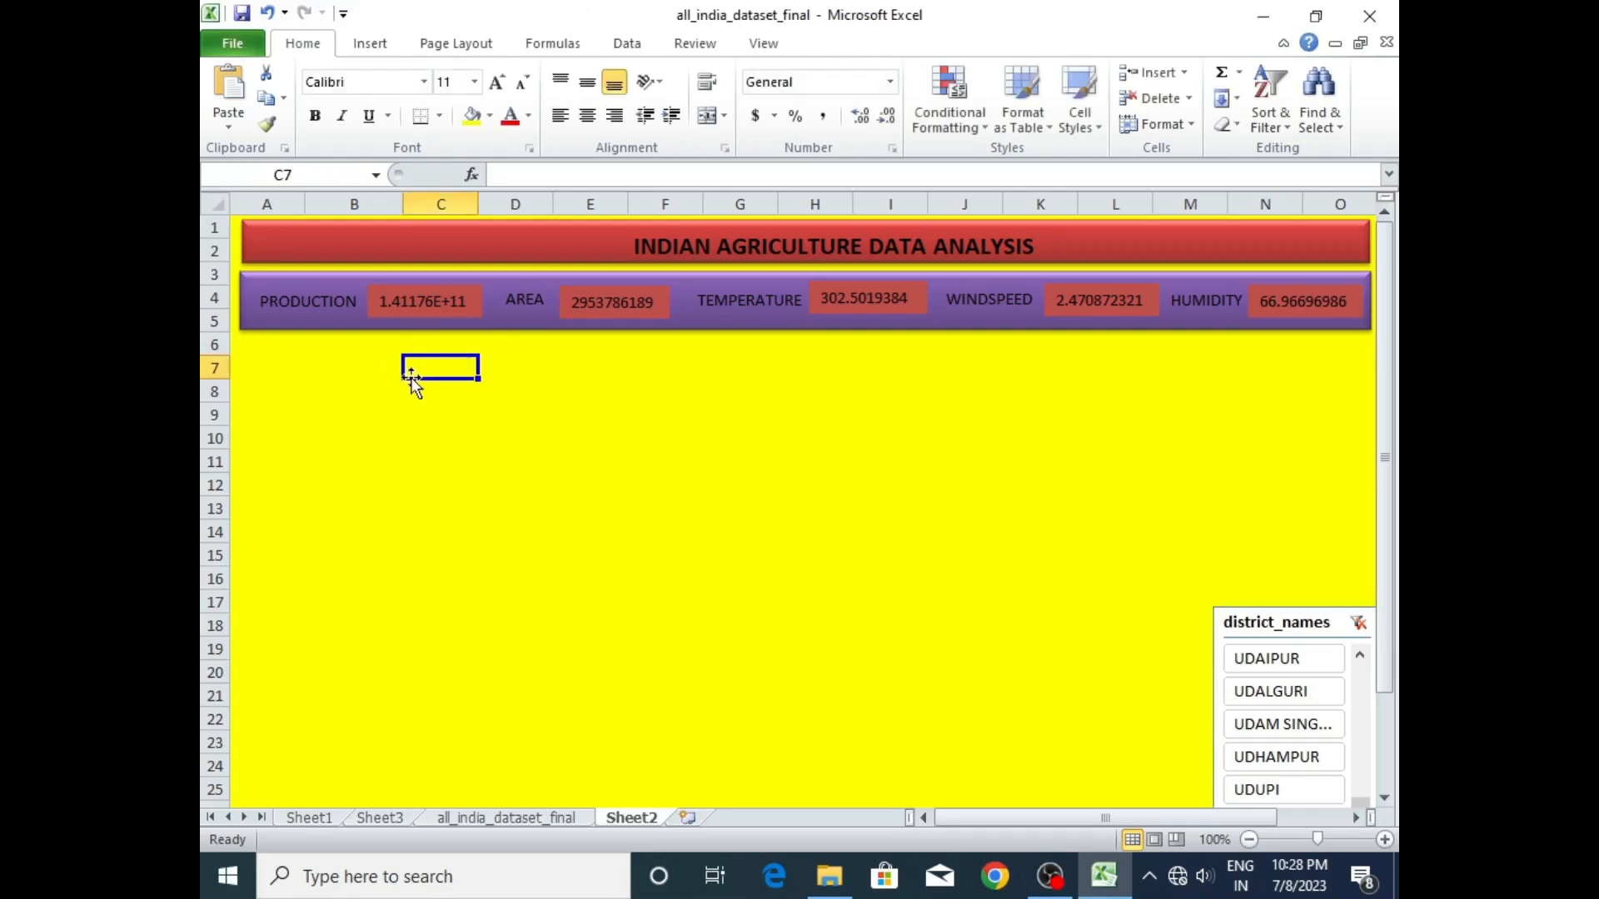
click(523, 175)
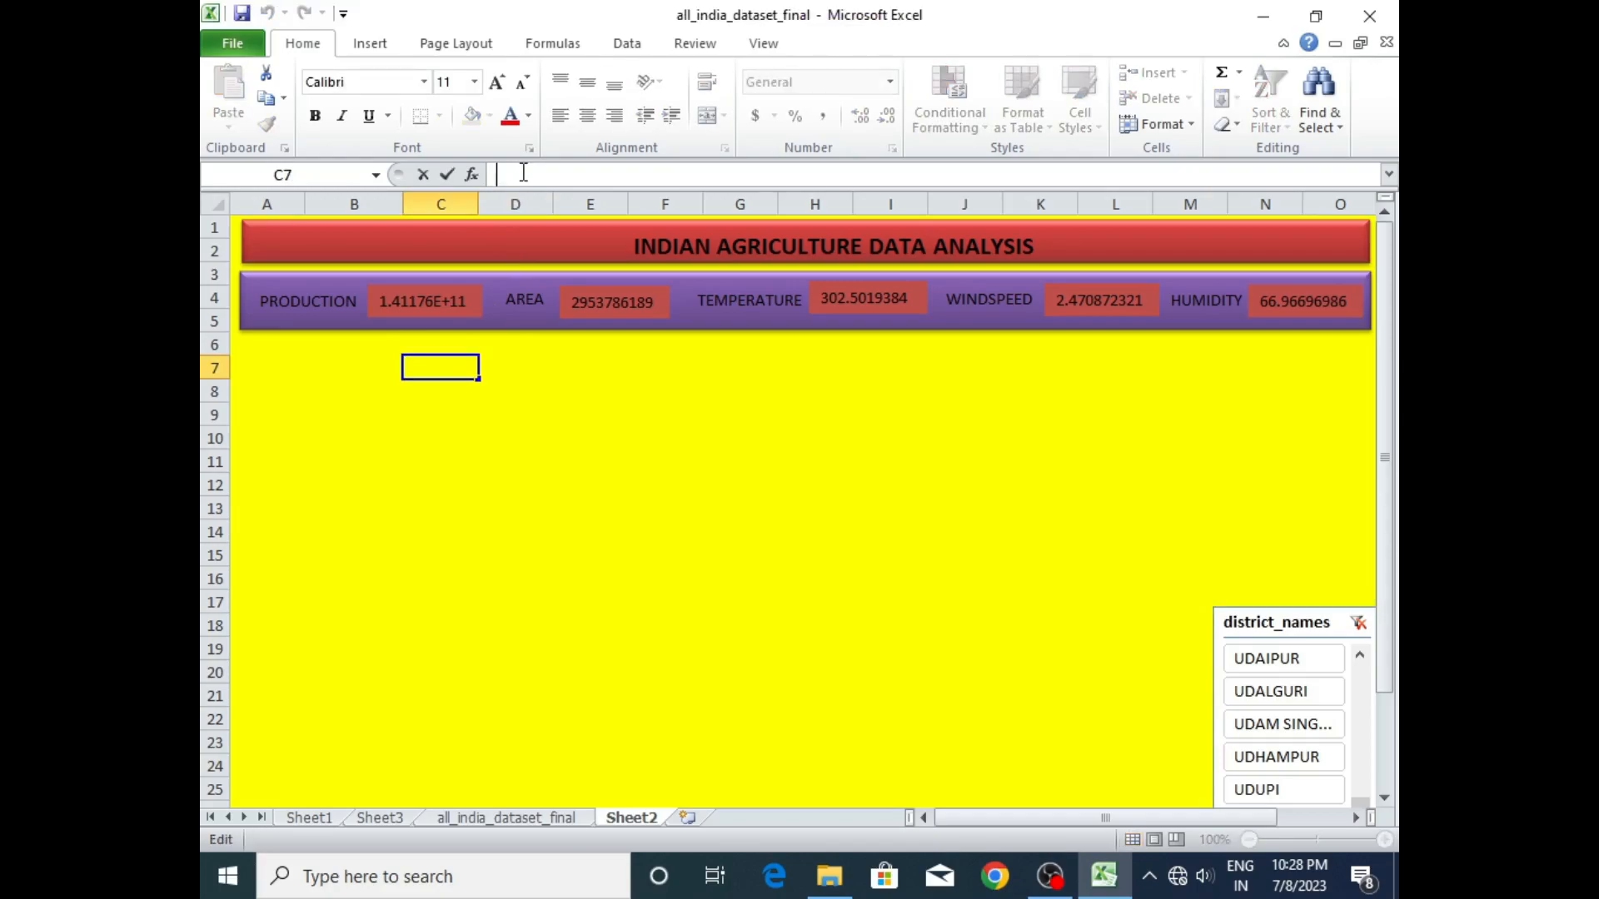
text(=)
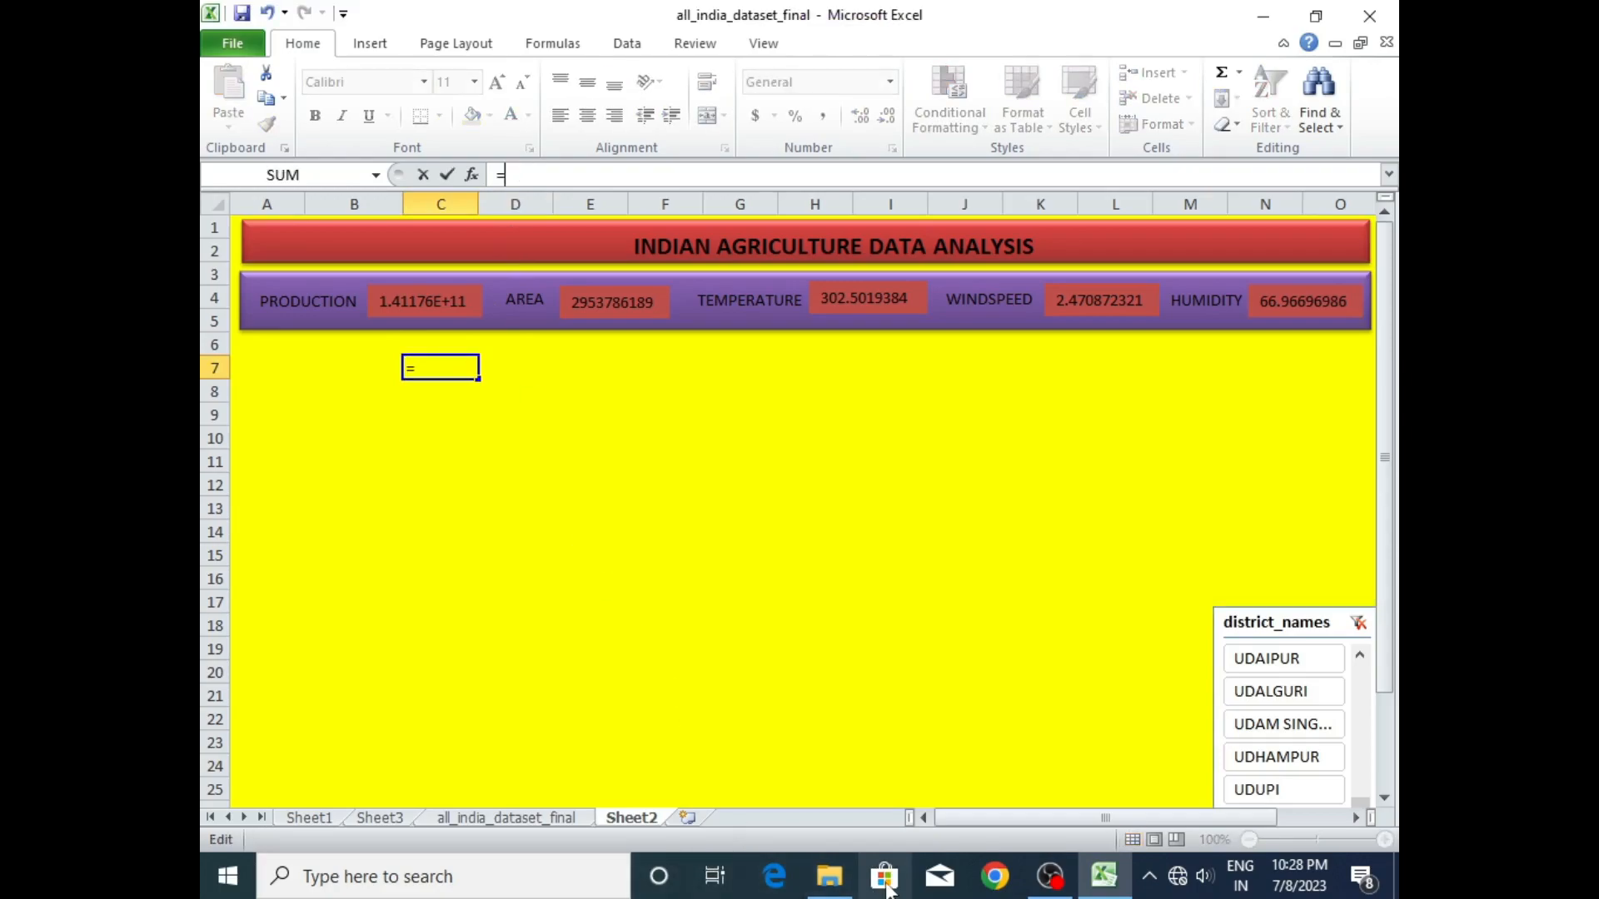
click(364, 825)
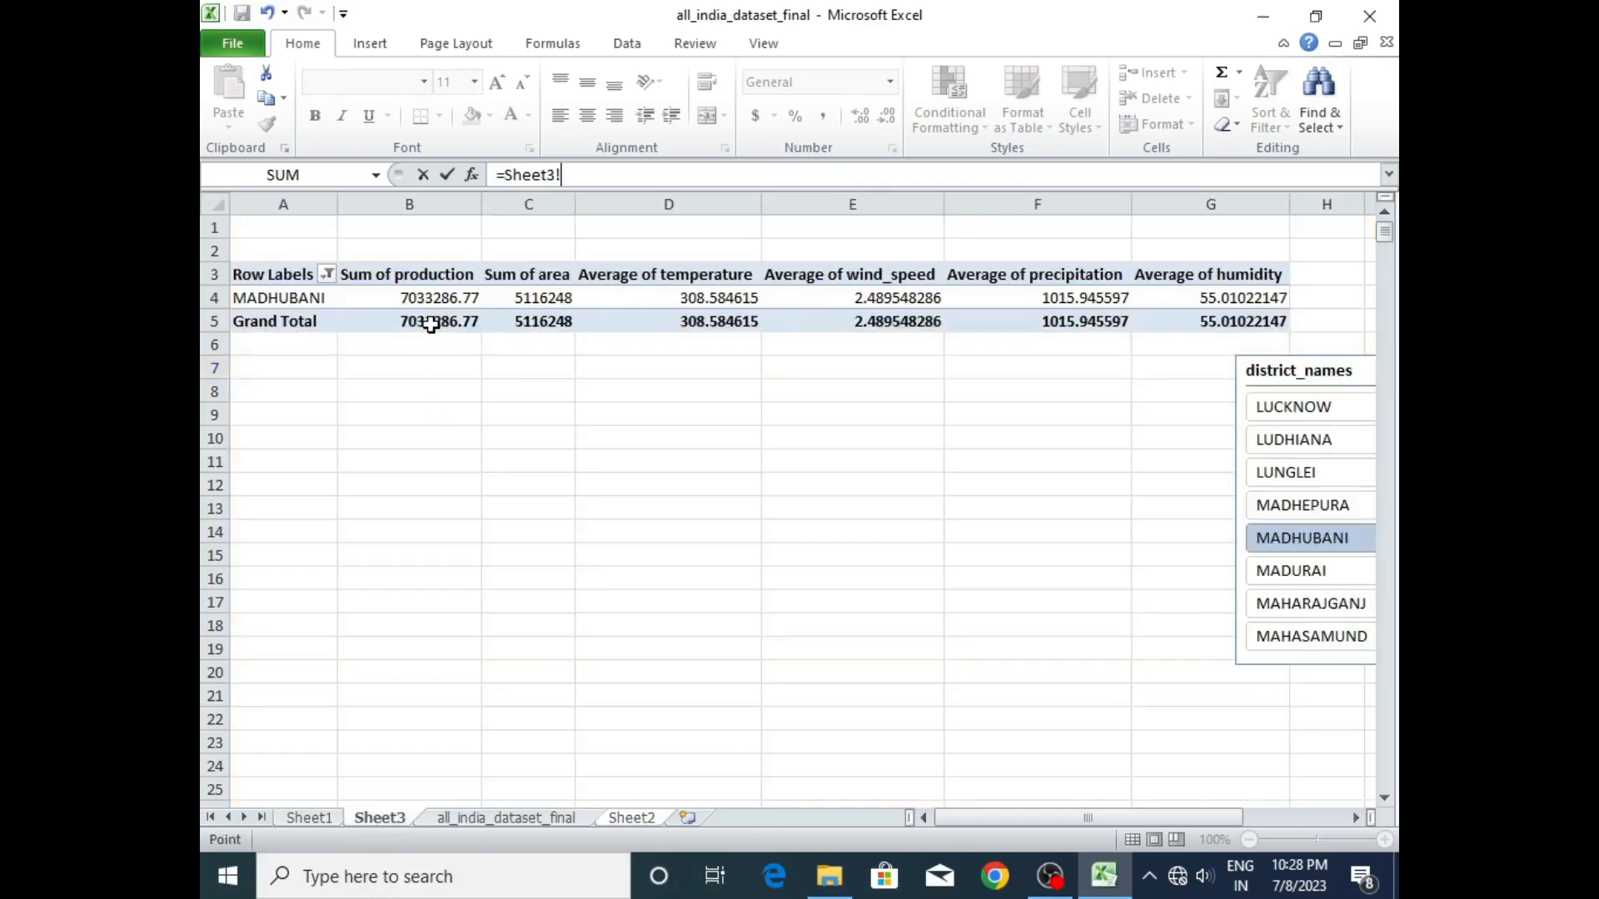
click(430, 325)
key(Return)
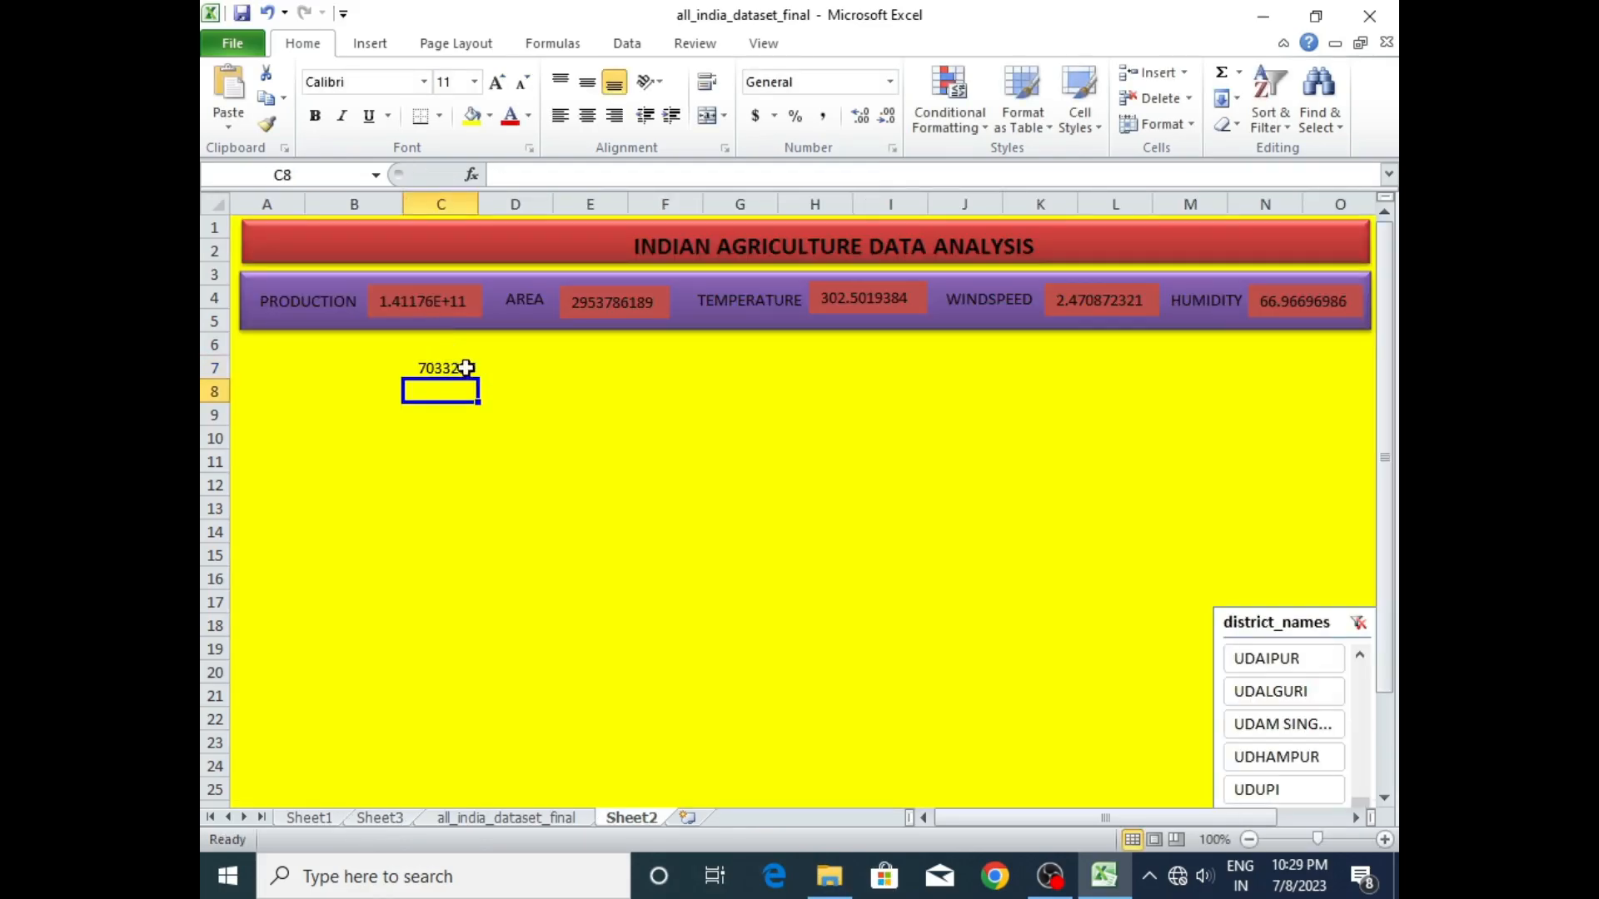
- Link dashboard cell E7 to the Grand Total of Sum of area in the Sheet3 pivot table
click(562, 368)
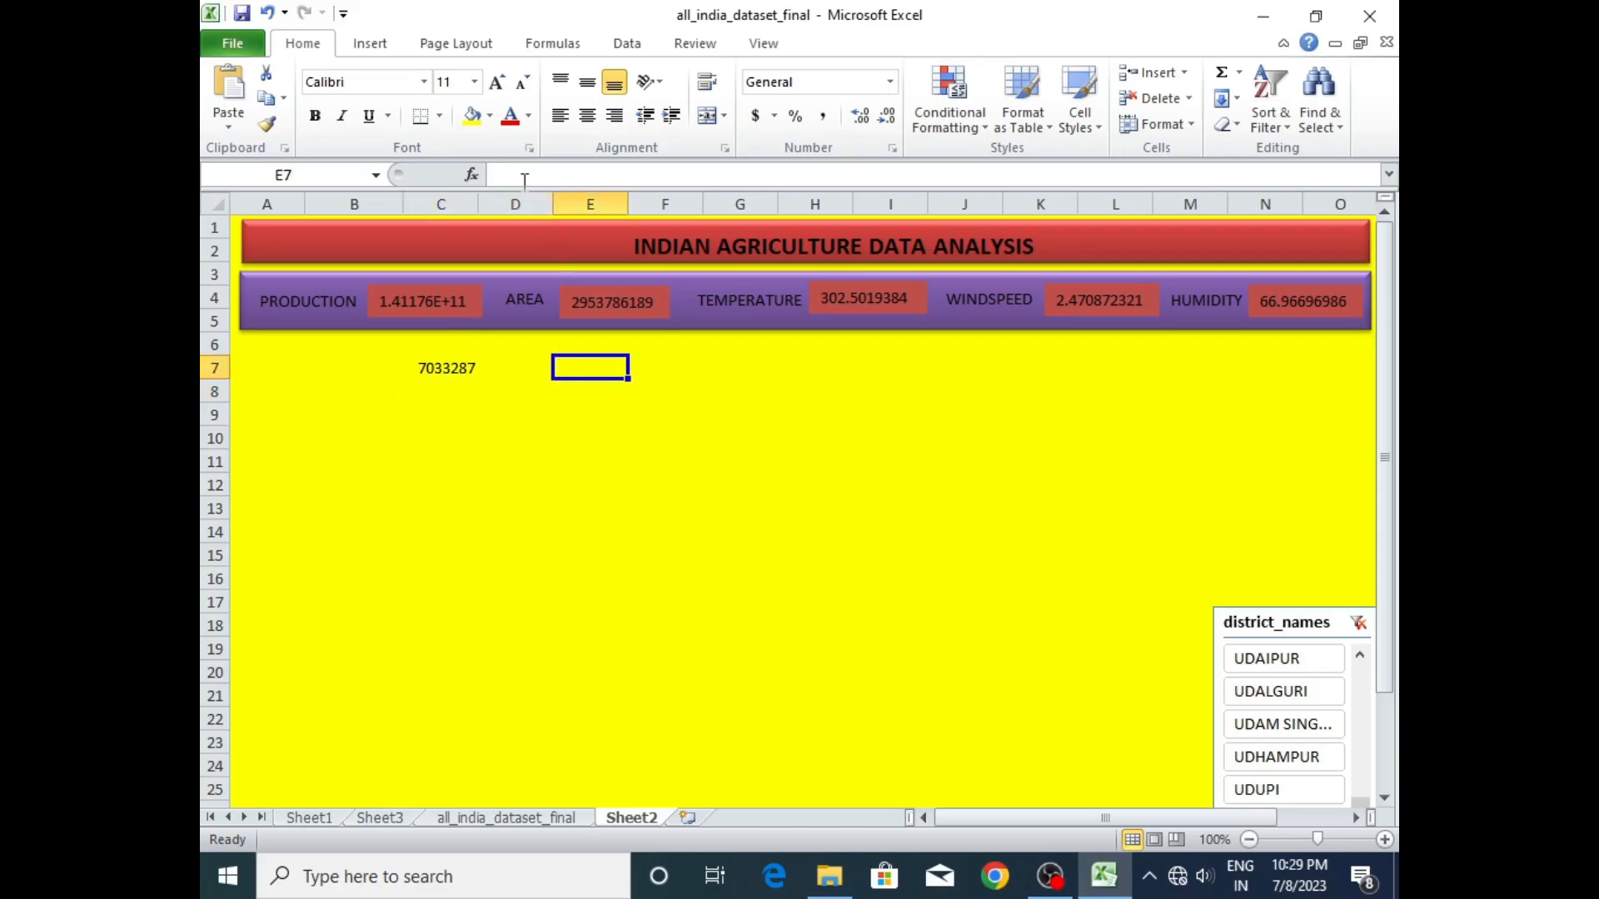
text(=)
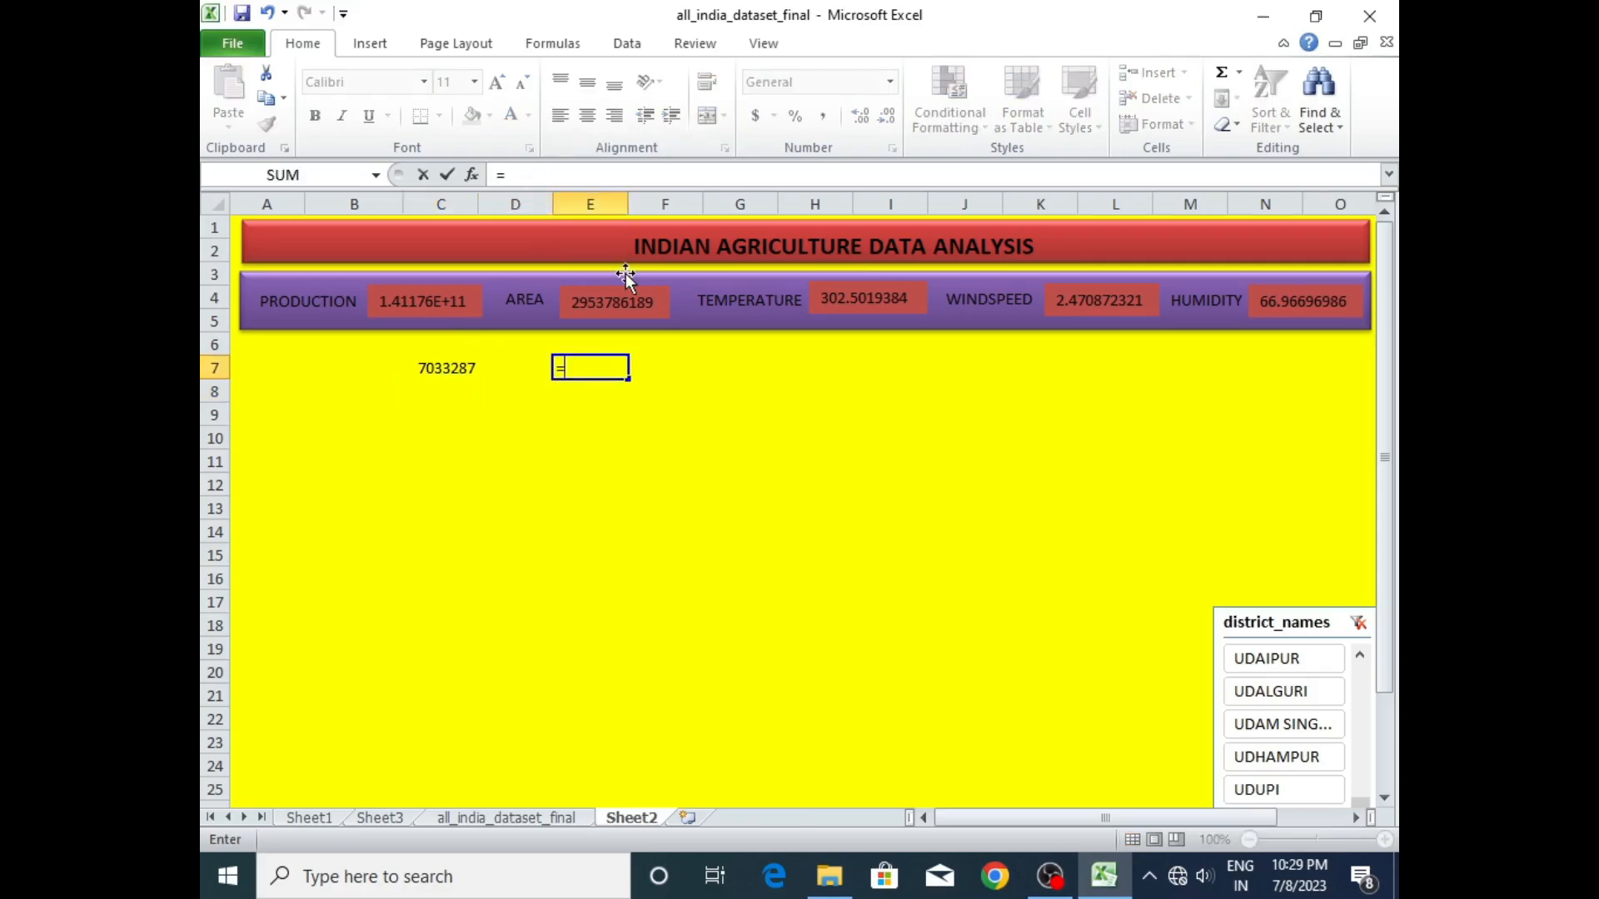
click(379, 818)
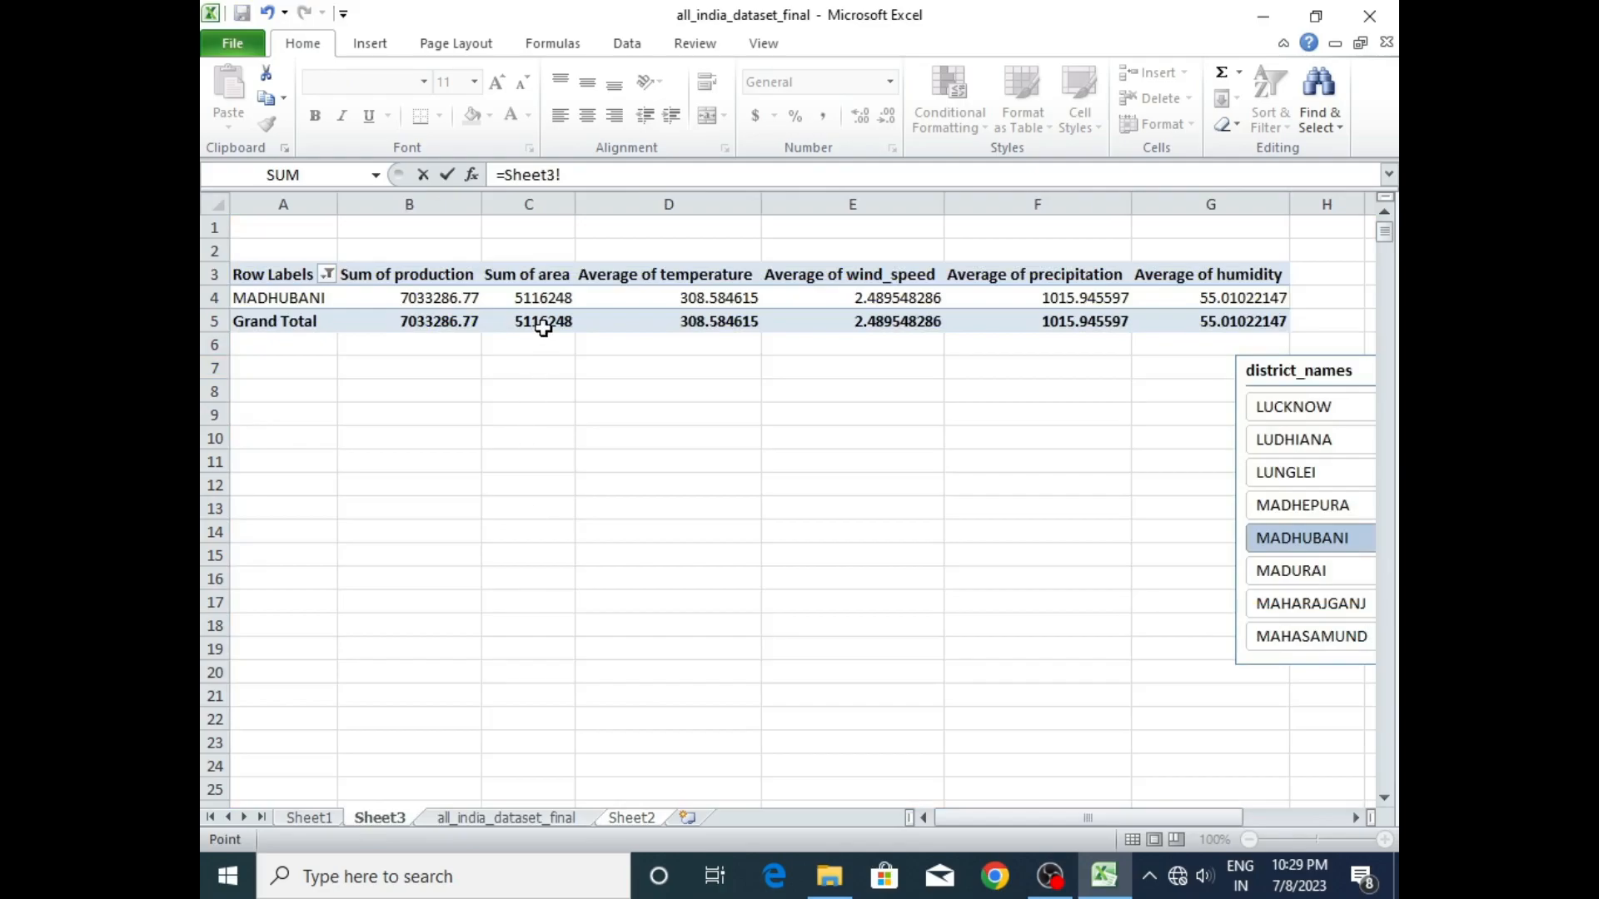
click(541, 321)
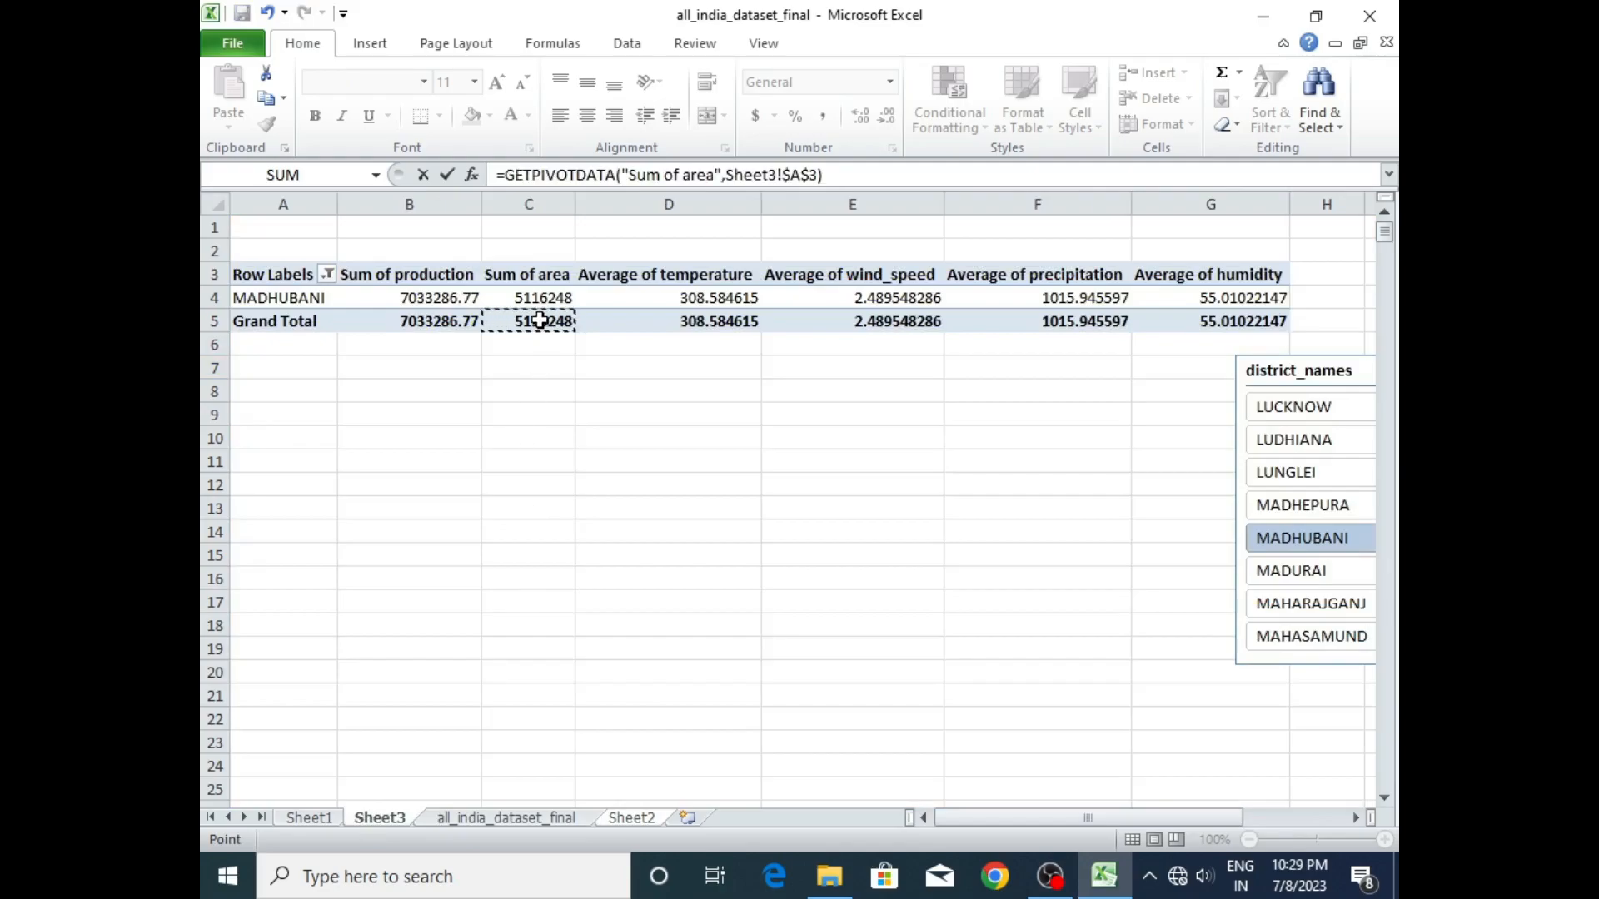
key(Return)
- Link dashboard cell G7 to the Grand Total of Average of temperature in the Sheet3 pivot table
click(697, 367)
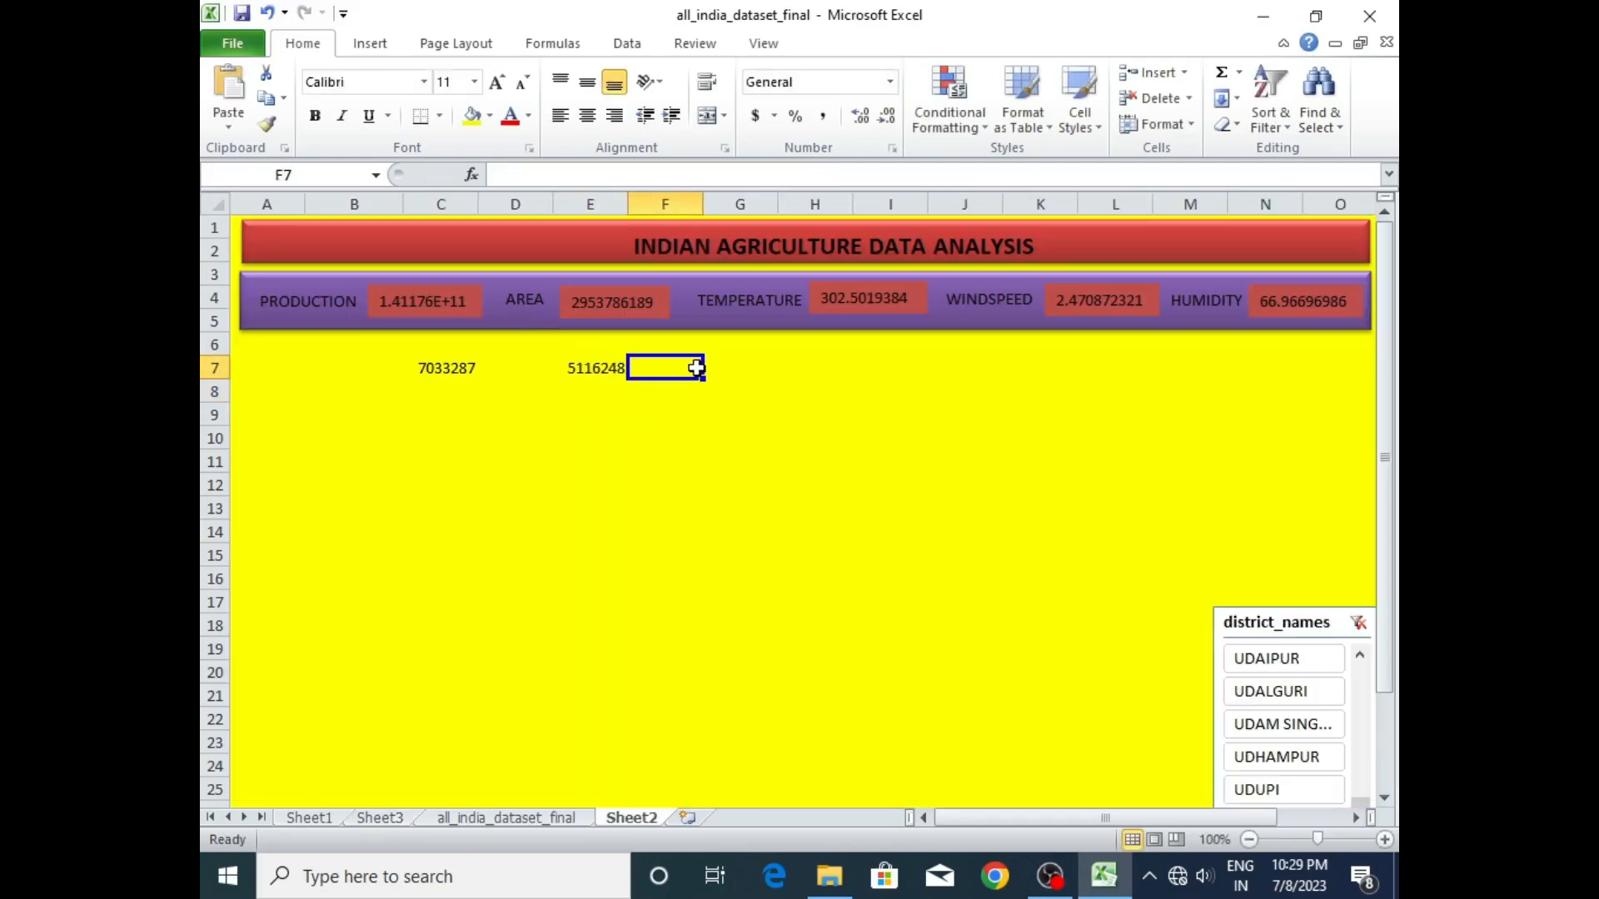
click(719, 367)
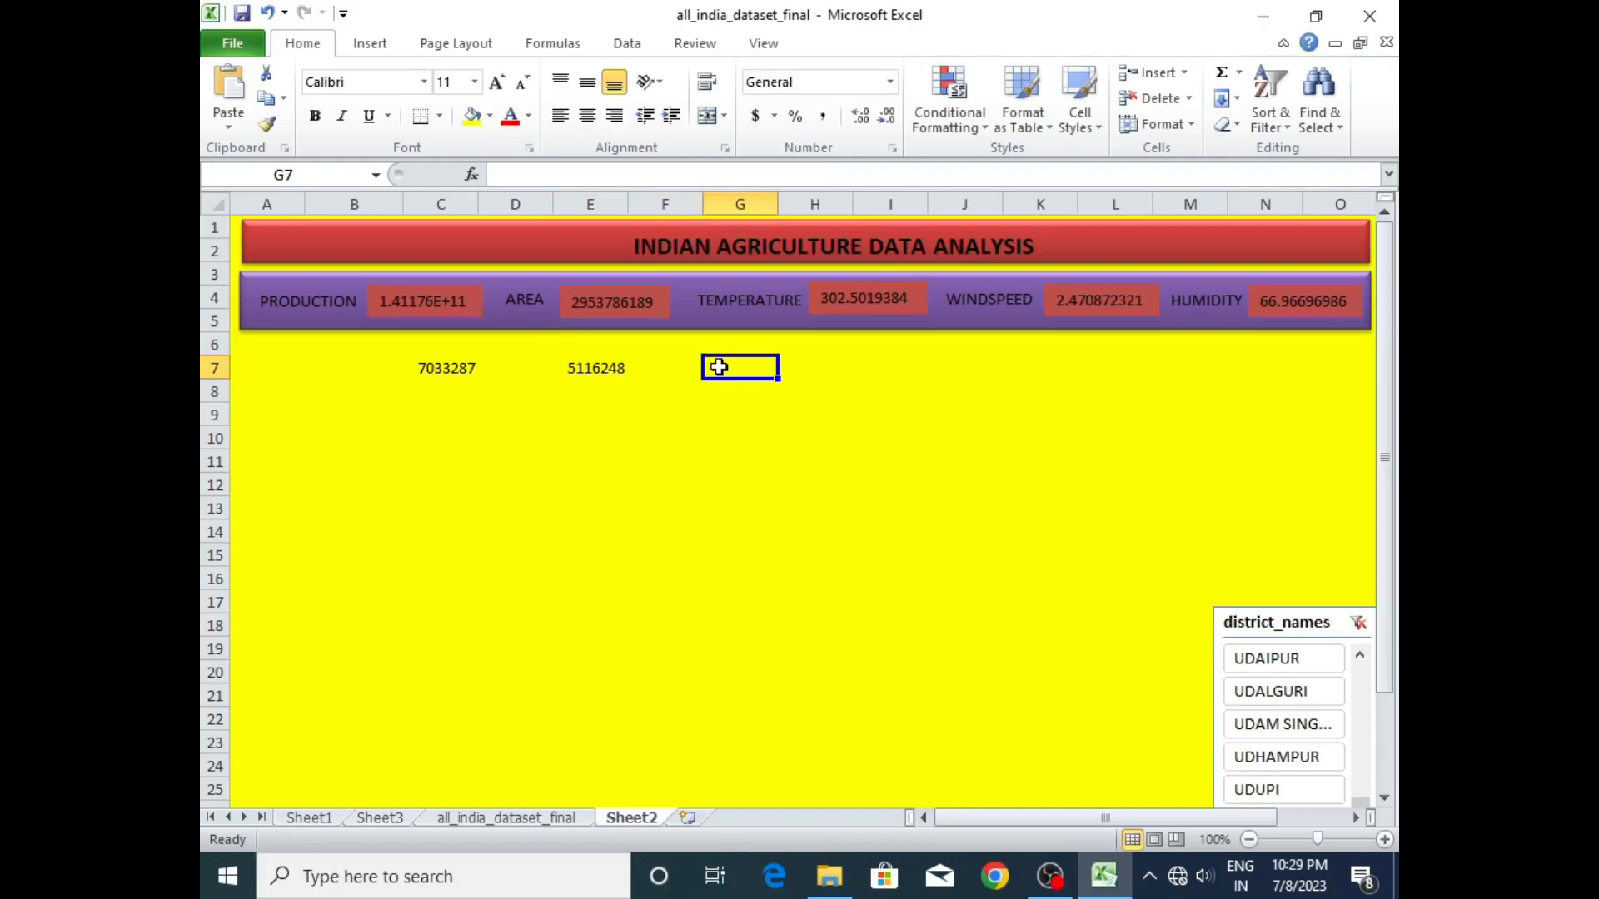
text(=)
click(375, 817)
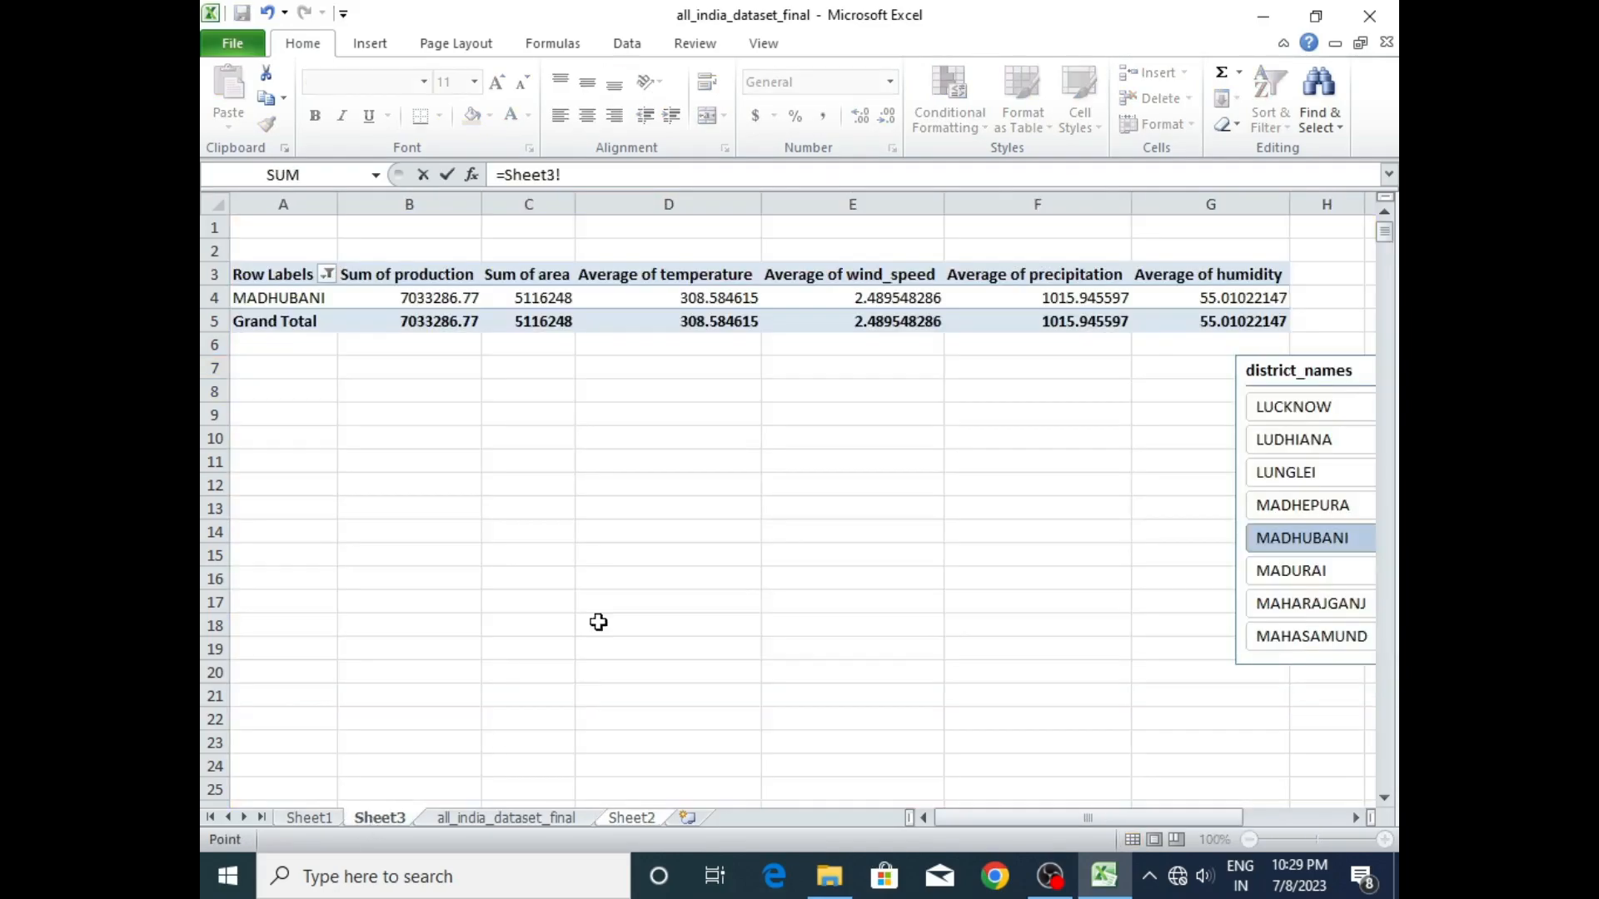
click(696, 320)
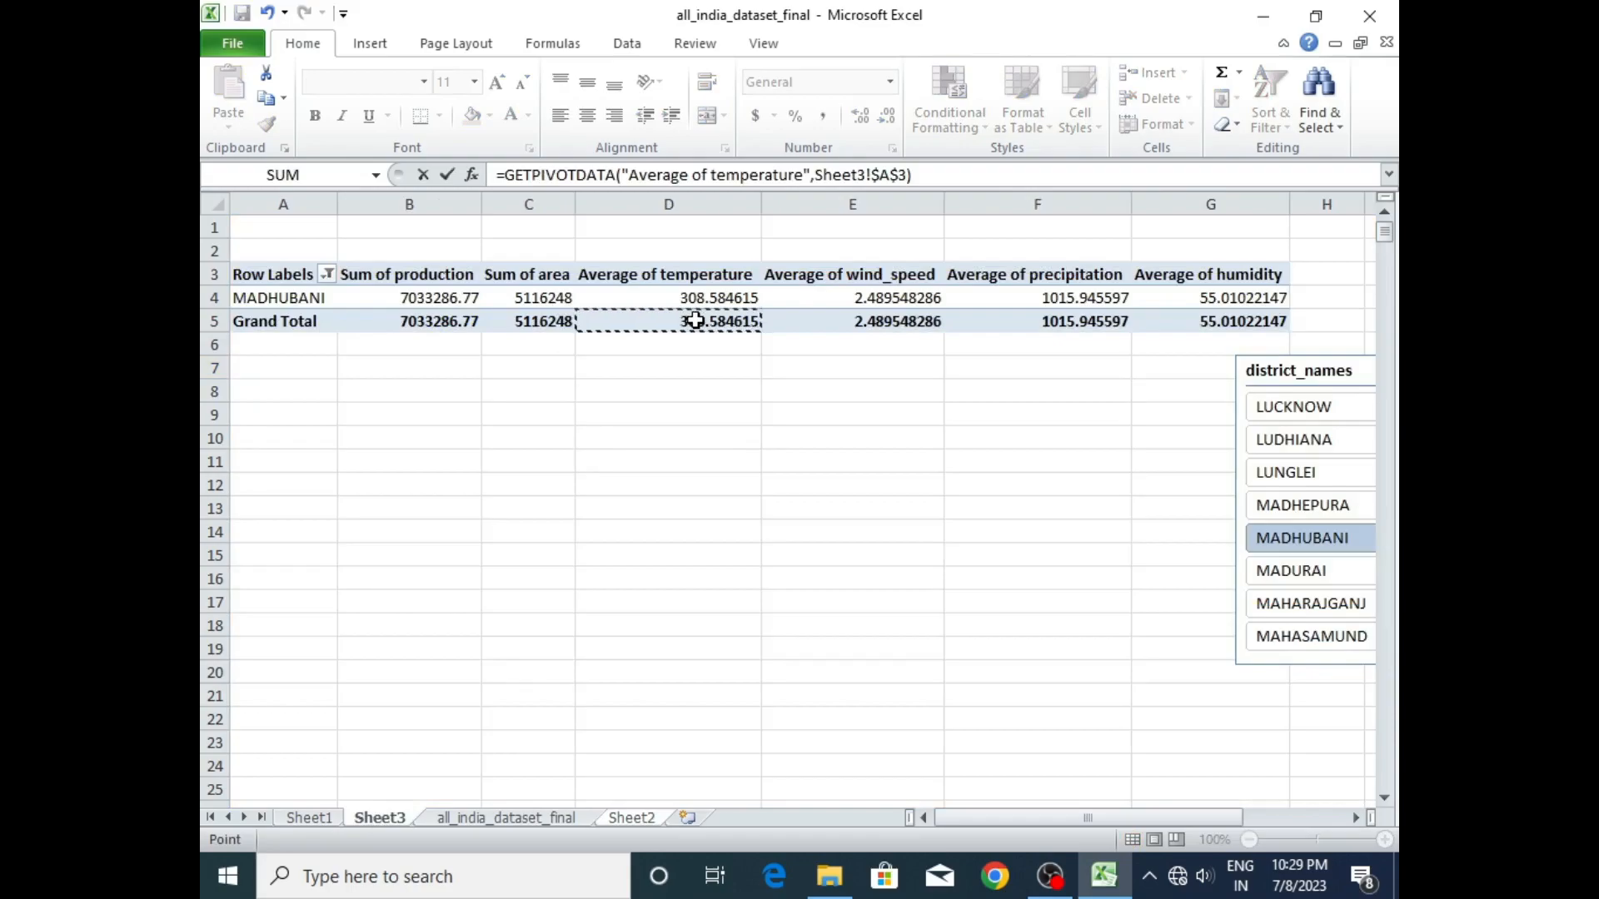
key(Return)
- Link dashboard cell I7 to the Grand Total of Average of wind_speed in the Sheet3 pivot table
click(858, 367)
text(=)
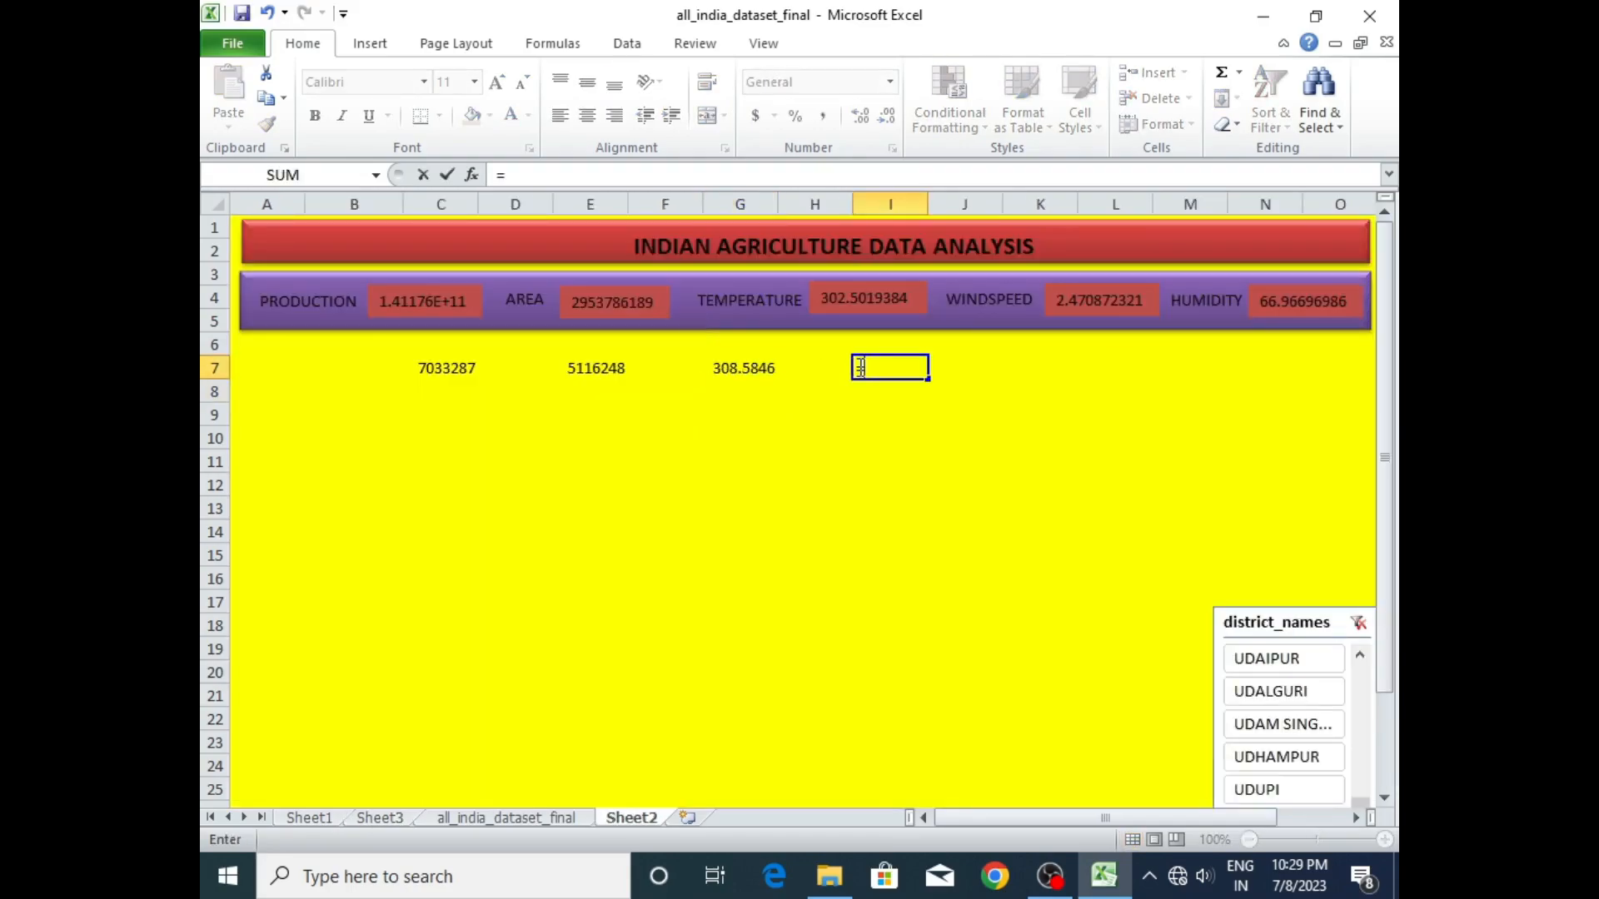
click(391, 820)
click(885, 320)
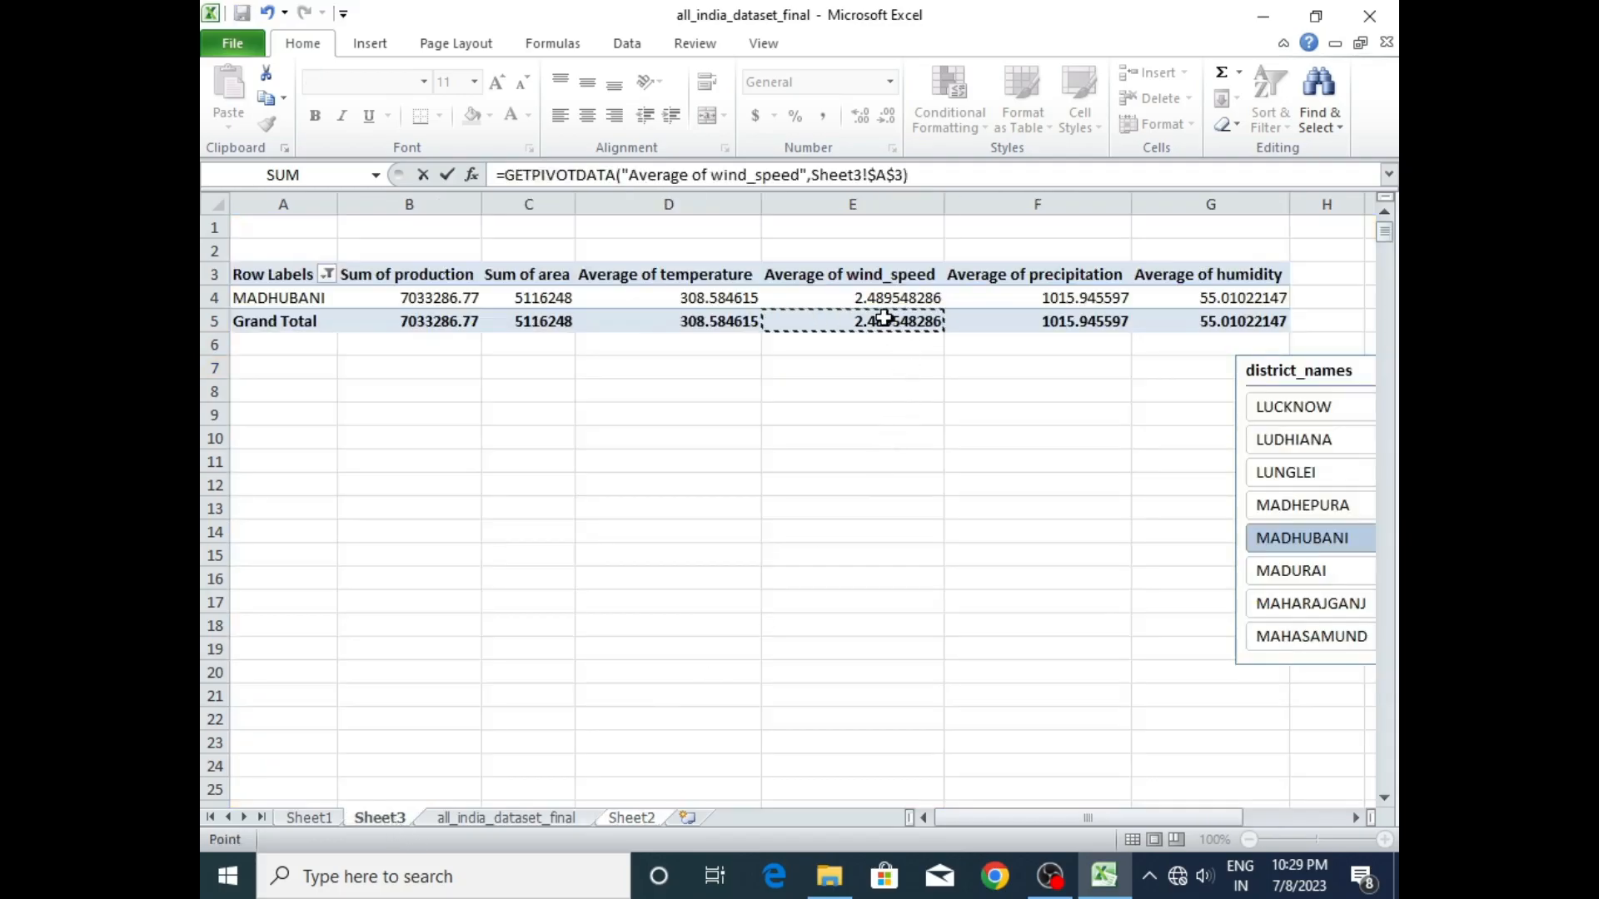
key(Return)
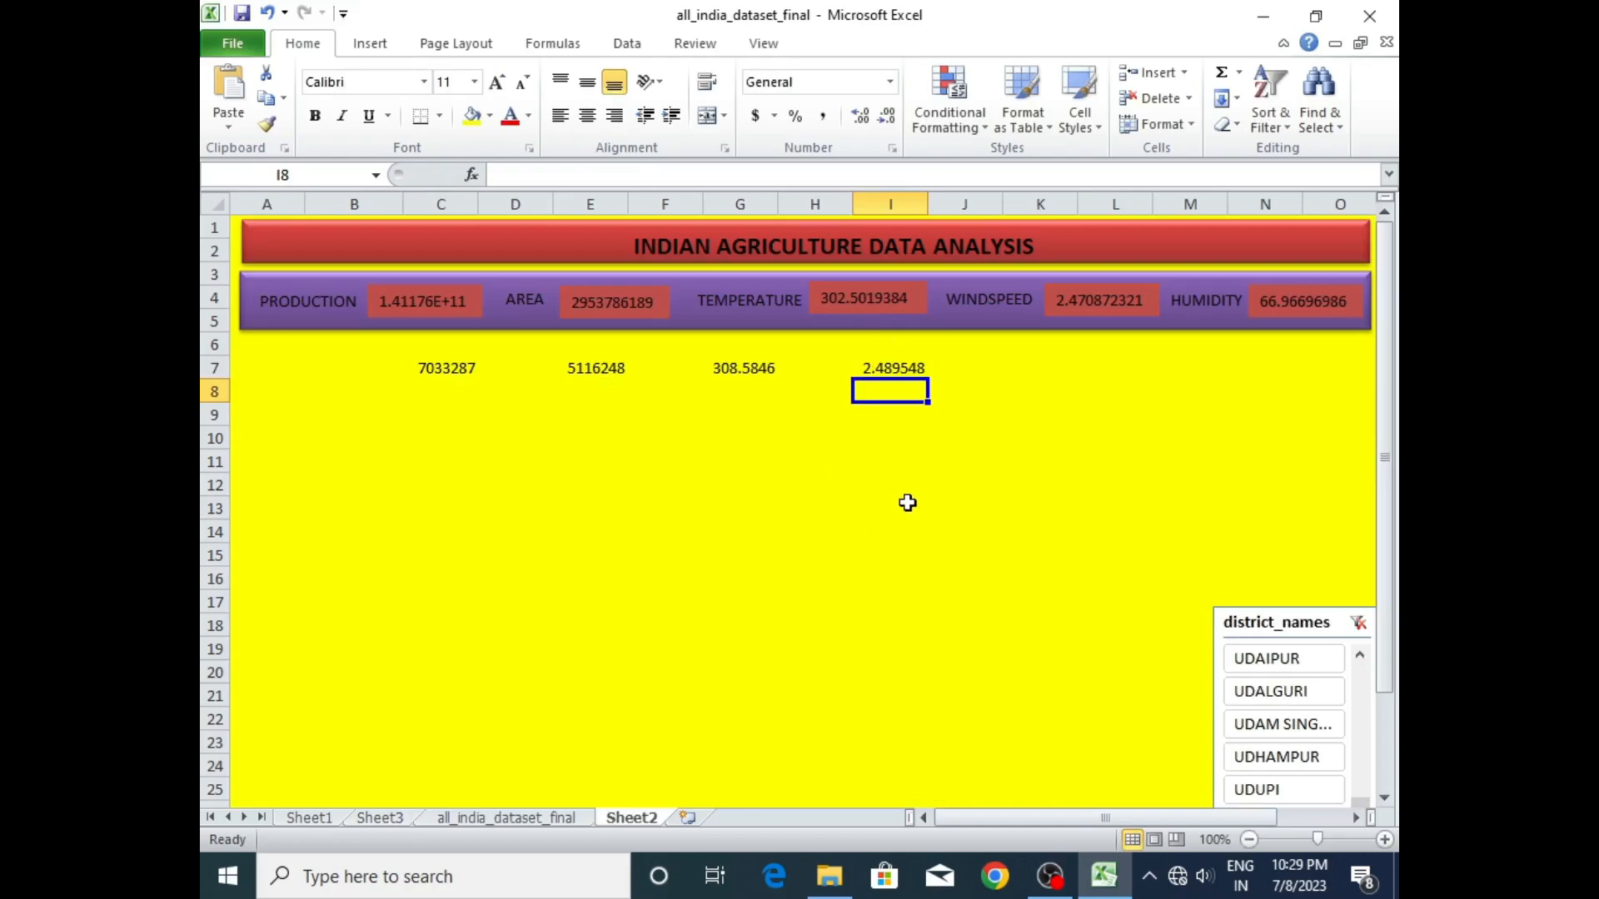
- Link dashboard cell K7 to the Grand Total of Average of precipitation in the Sheet3 pivot table
click(1009, 370)
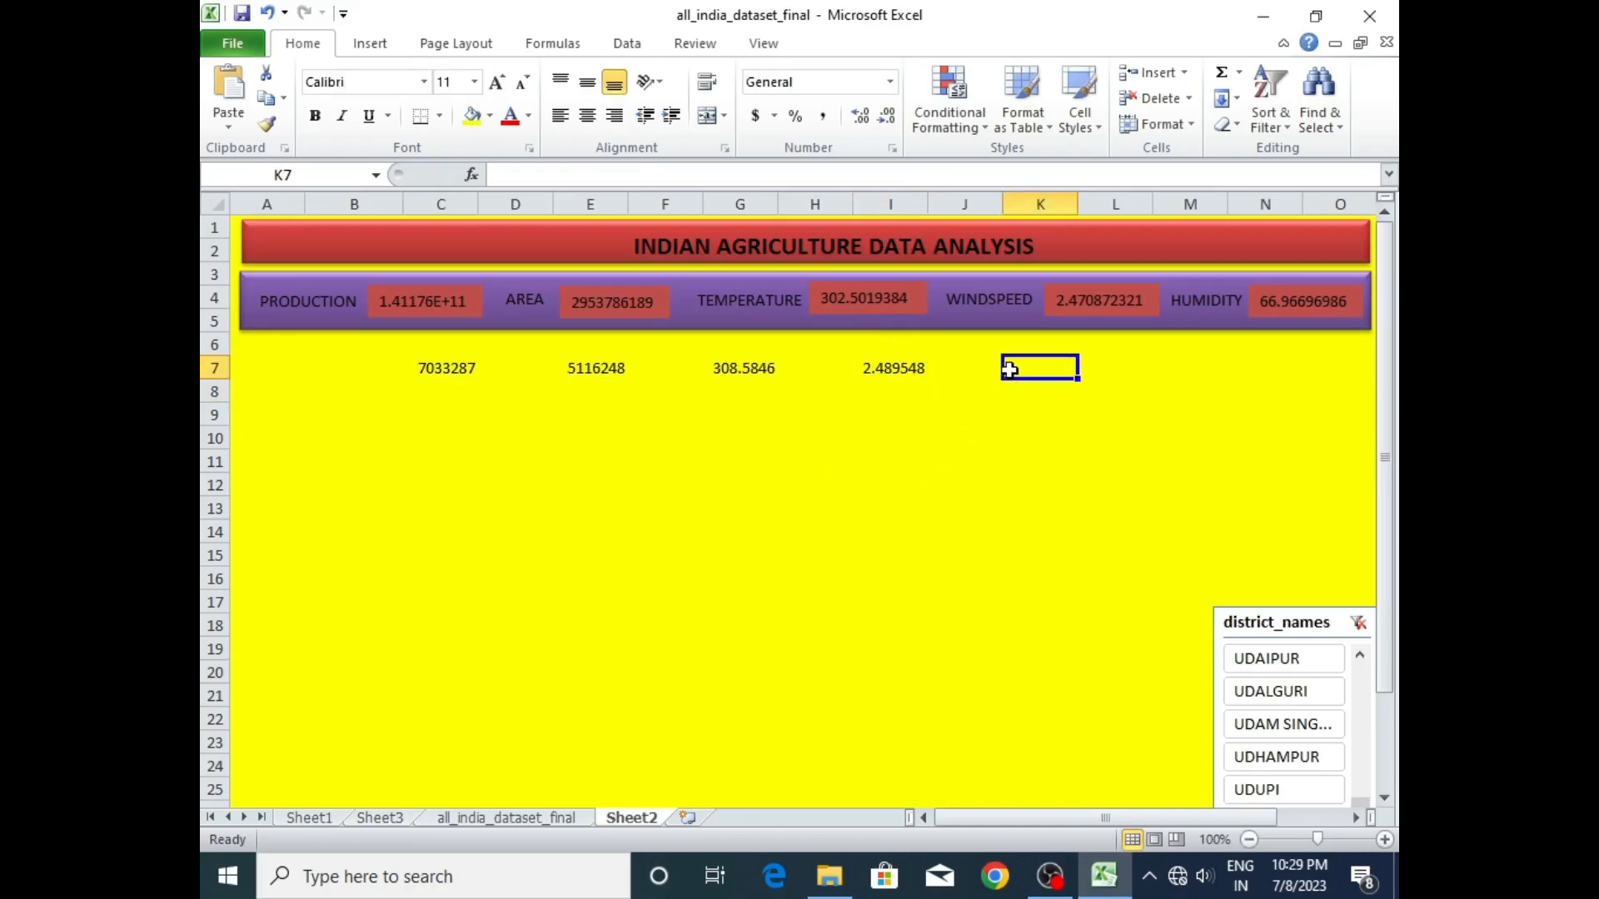
text(=)
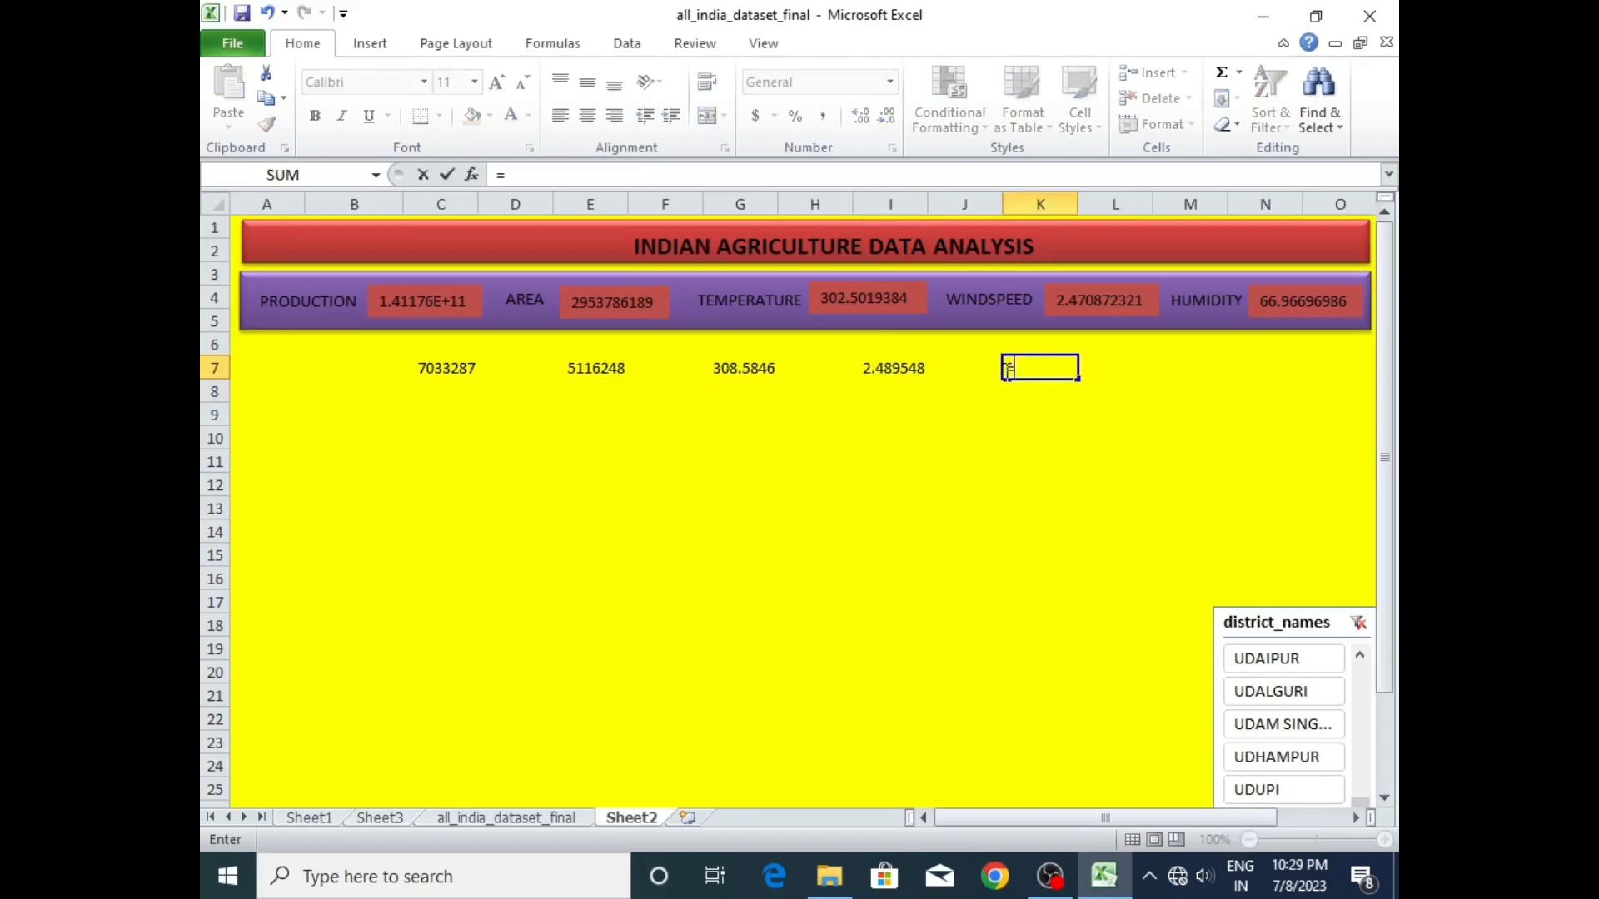
click(392, 820)
click(1079, 319)
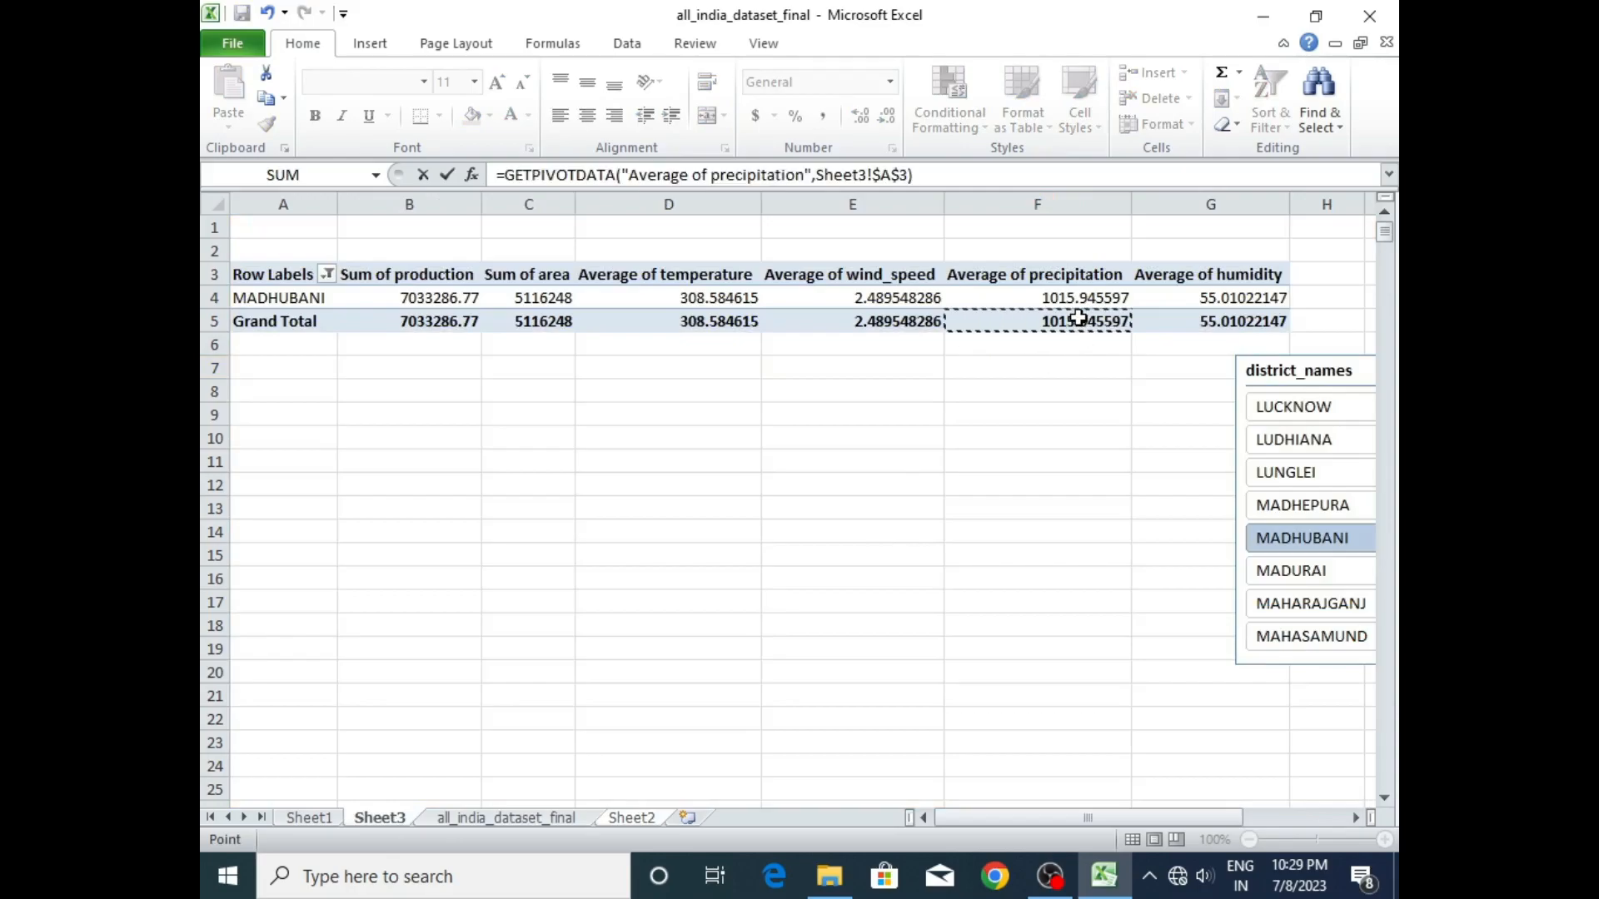
key(Return)
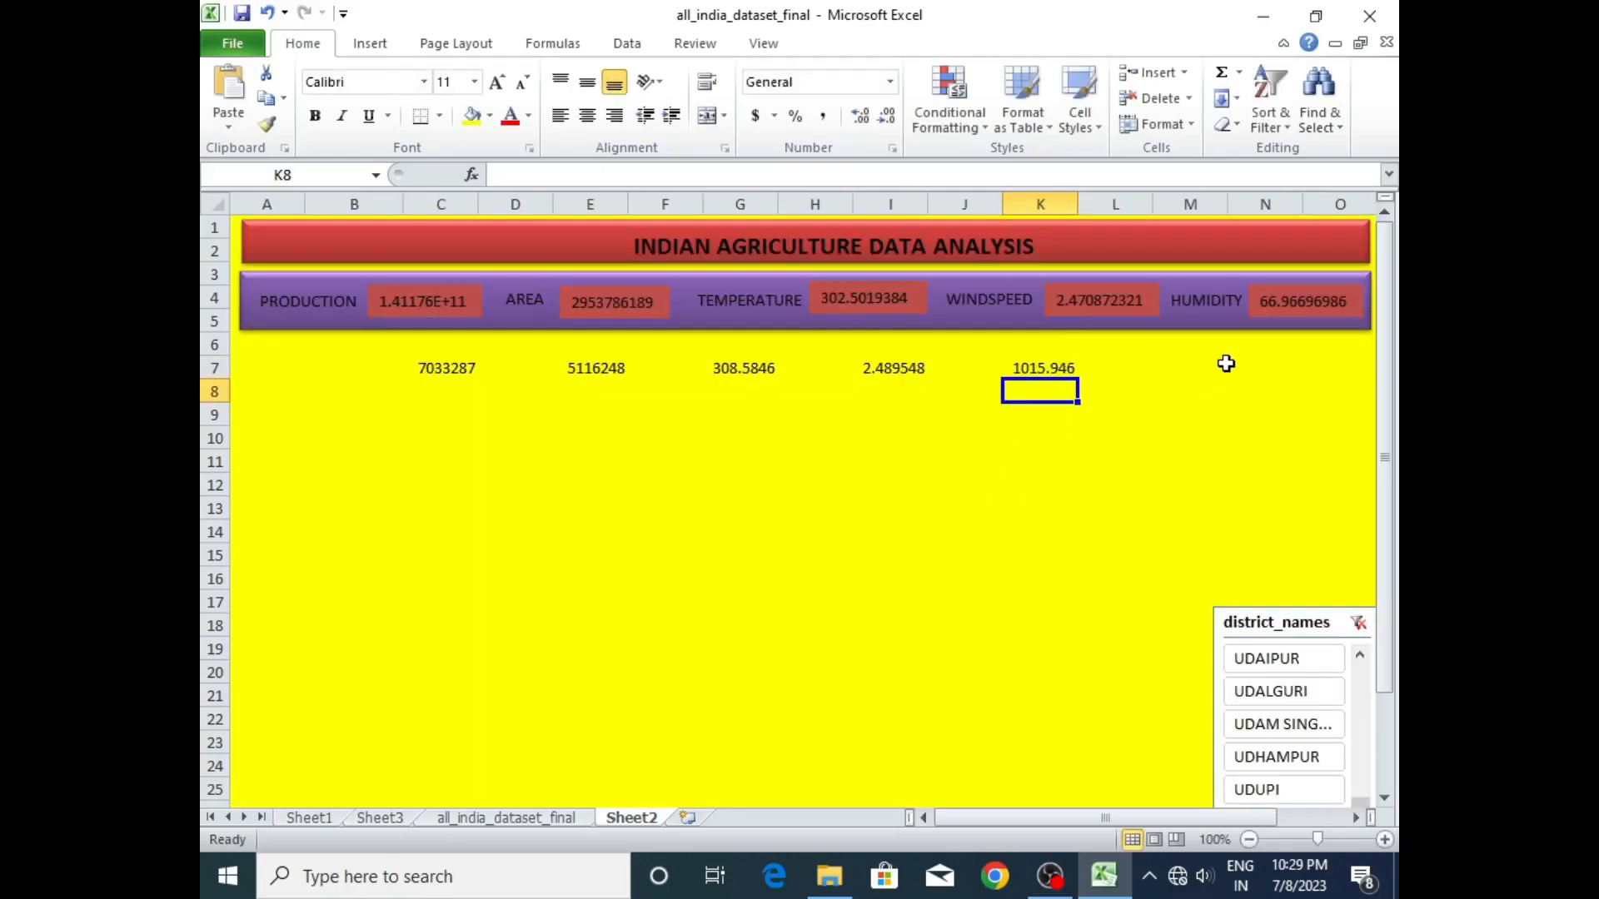
- Link dashboard cell M7 to the Grand Total of Average of humidity in the Sheet3 pivot table
click(1204, 369)
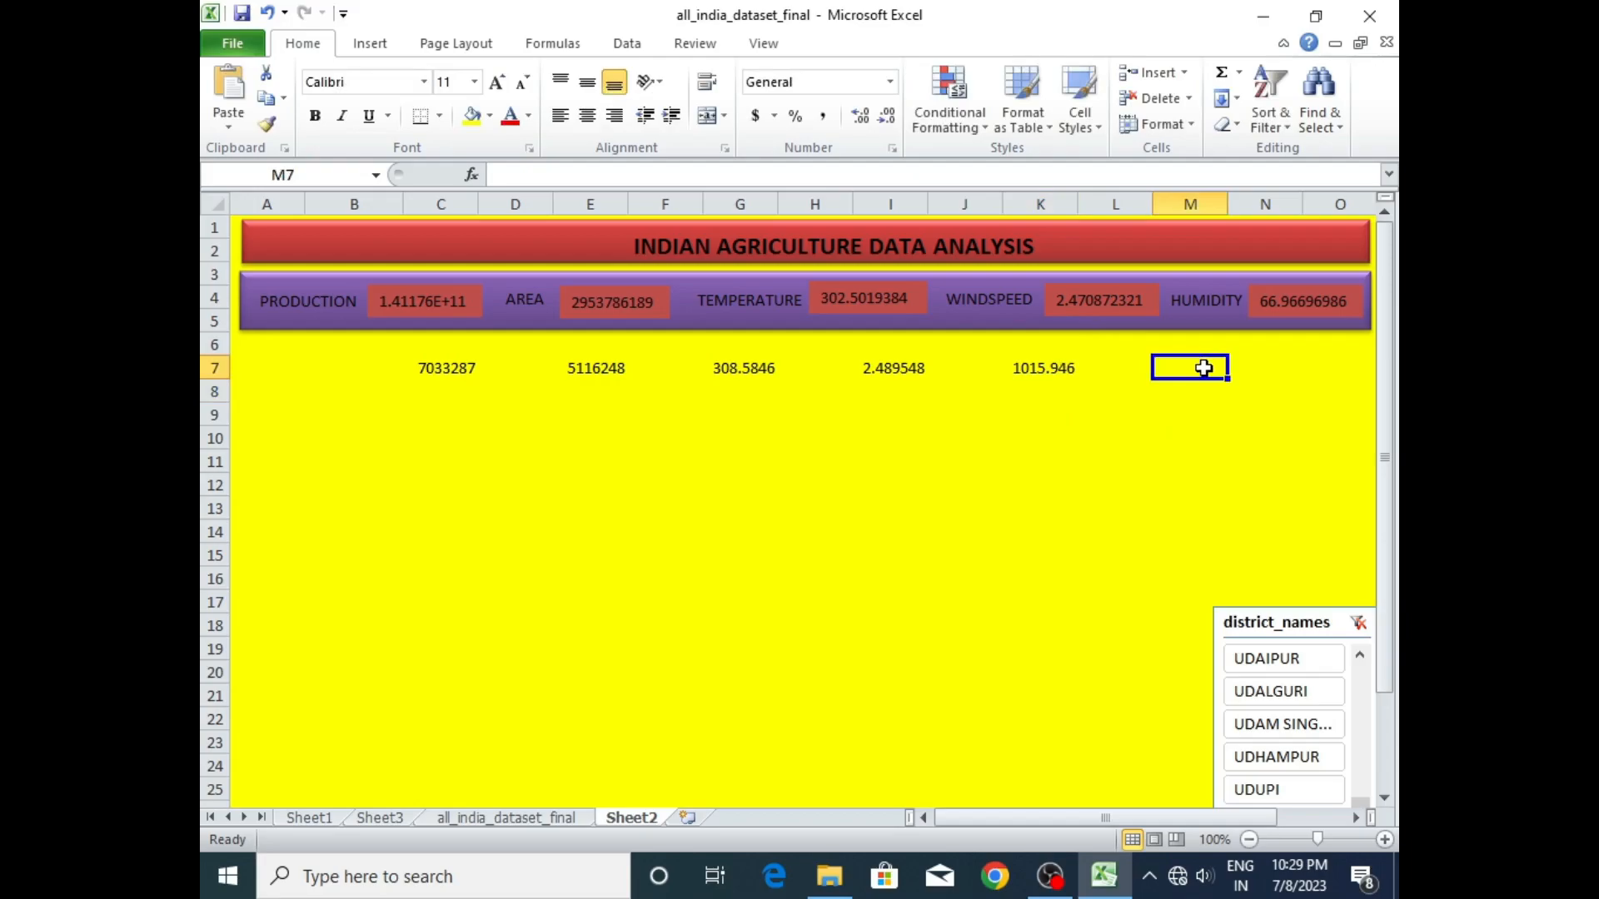
text(=)
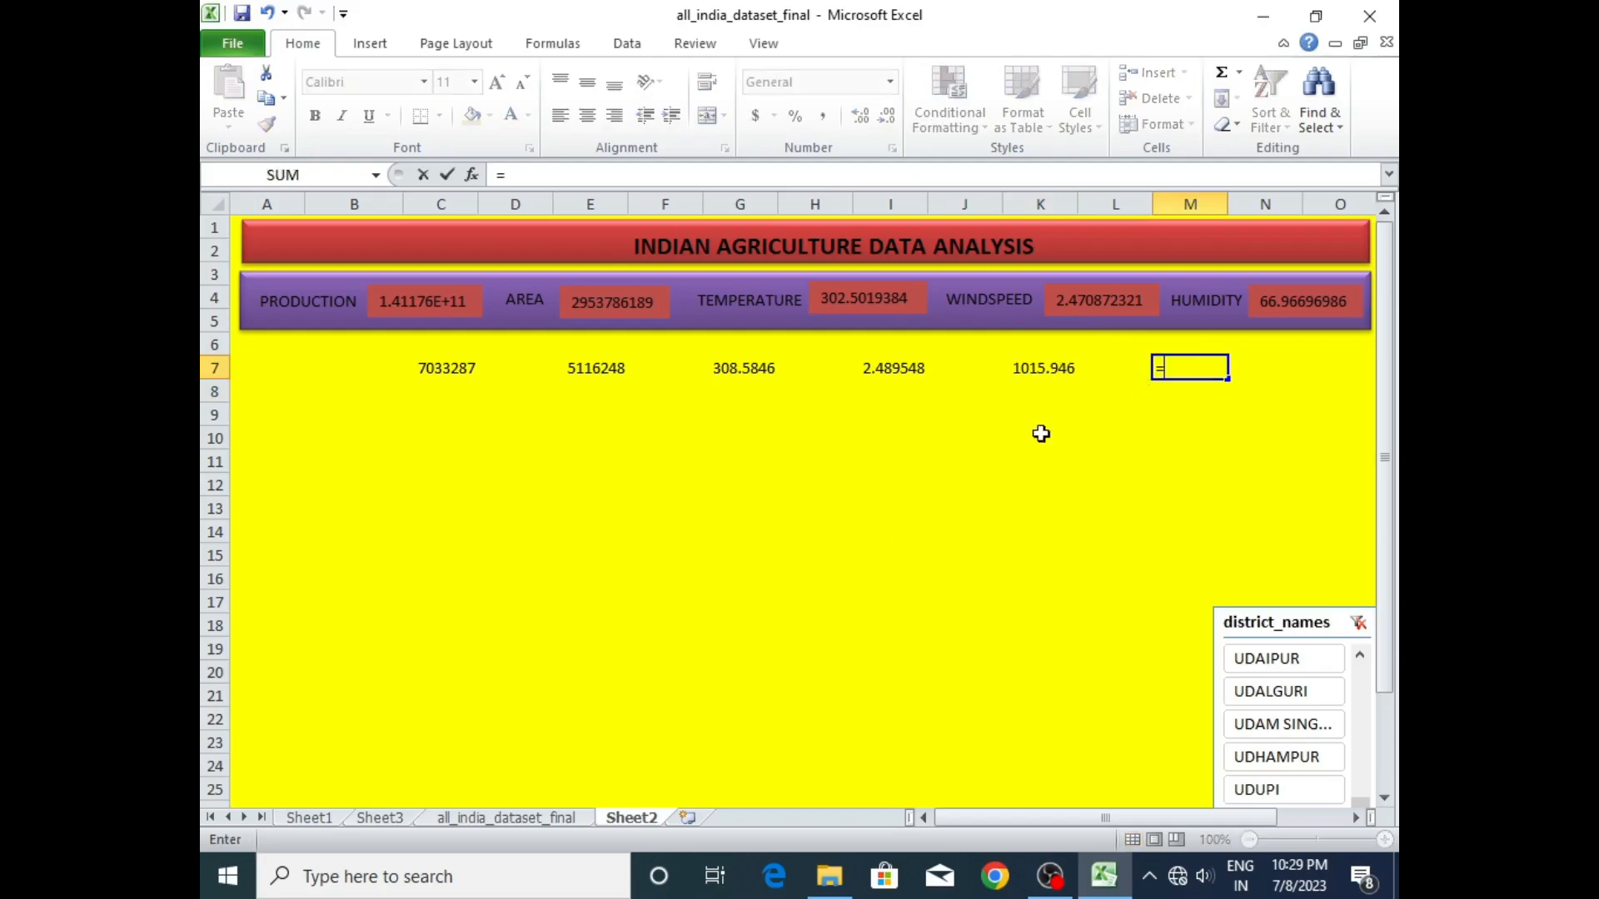
click(399, 821)
click(1232, 322)
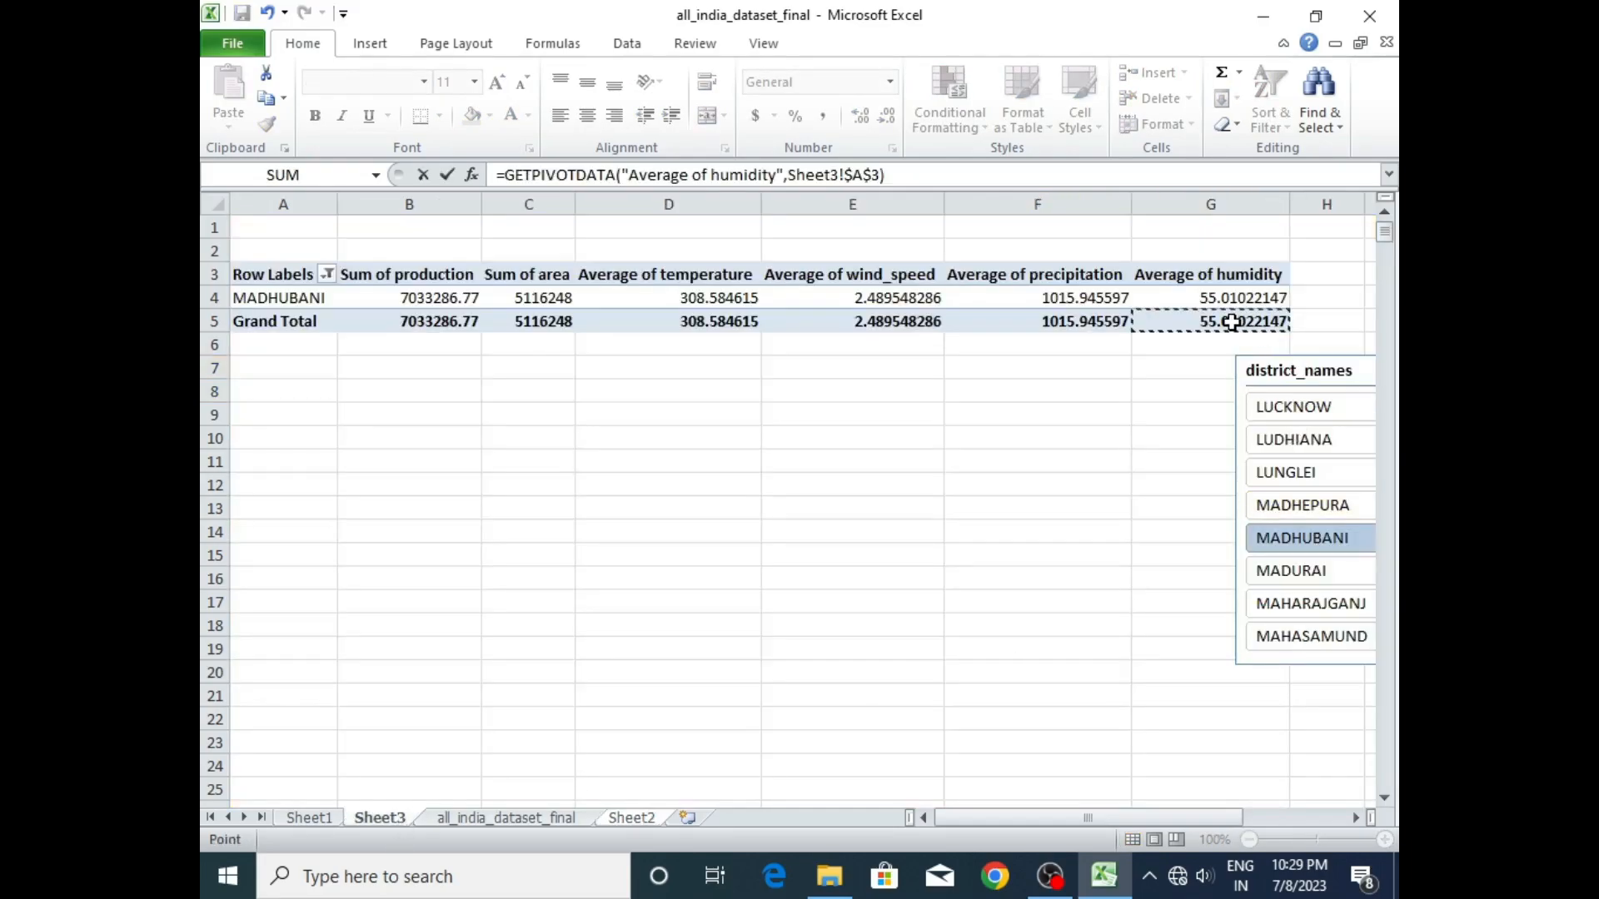
key(Return)
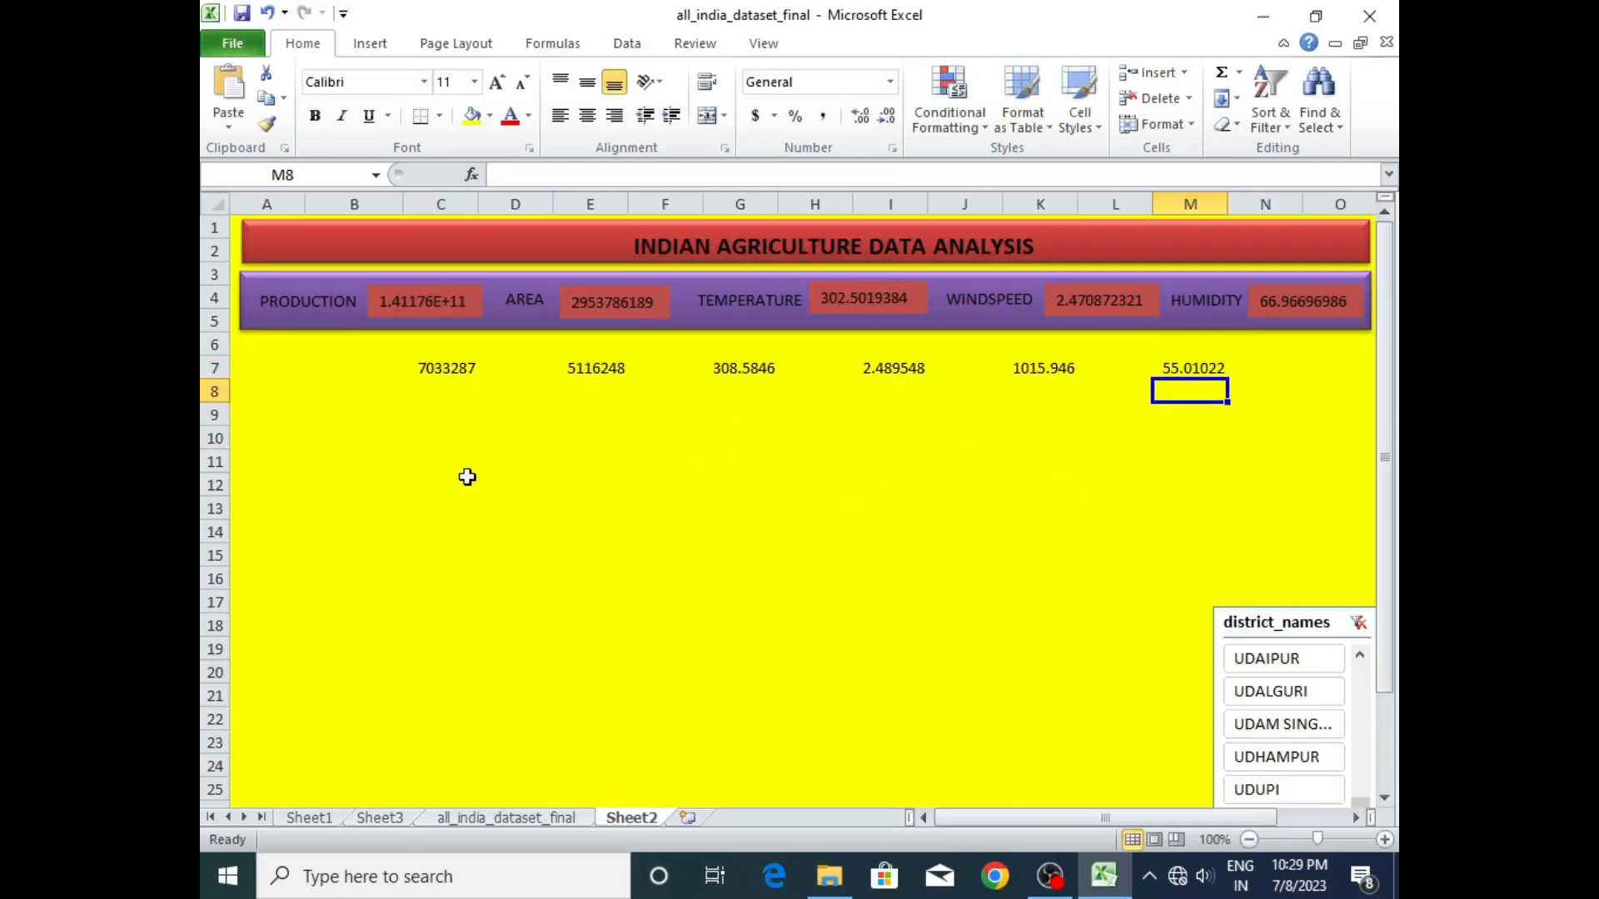
- Move the six linked district figures from row 7, in order, into cells B8, D8, F8, H8, J8 and L8
click(443, 367)
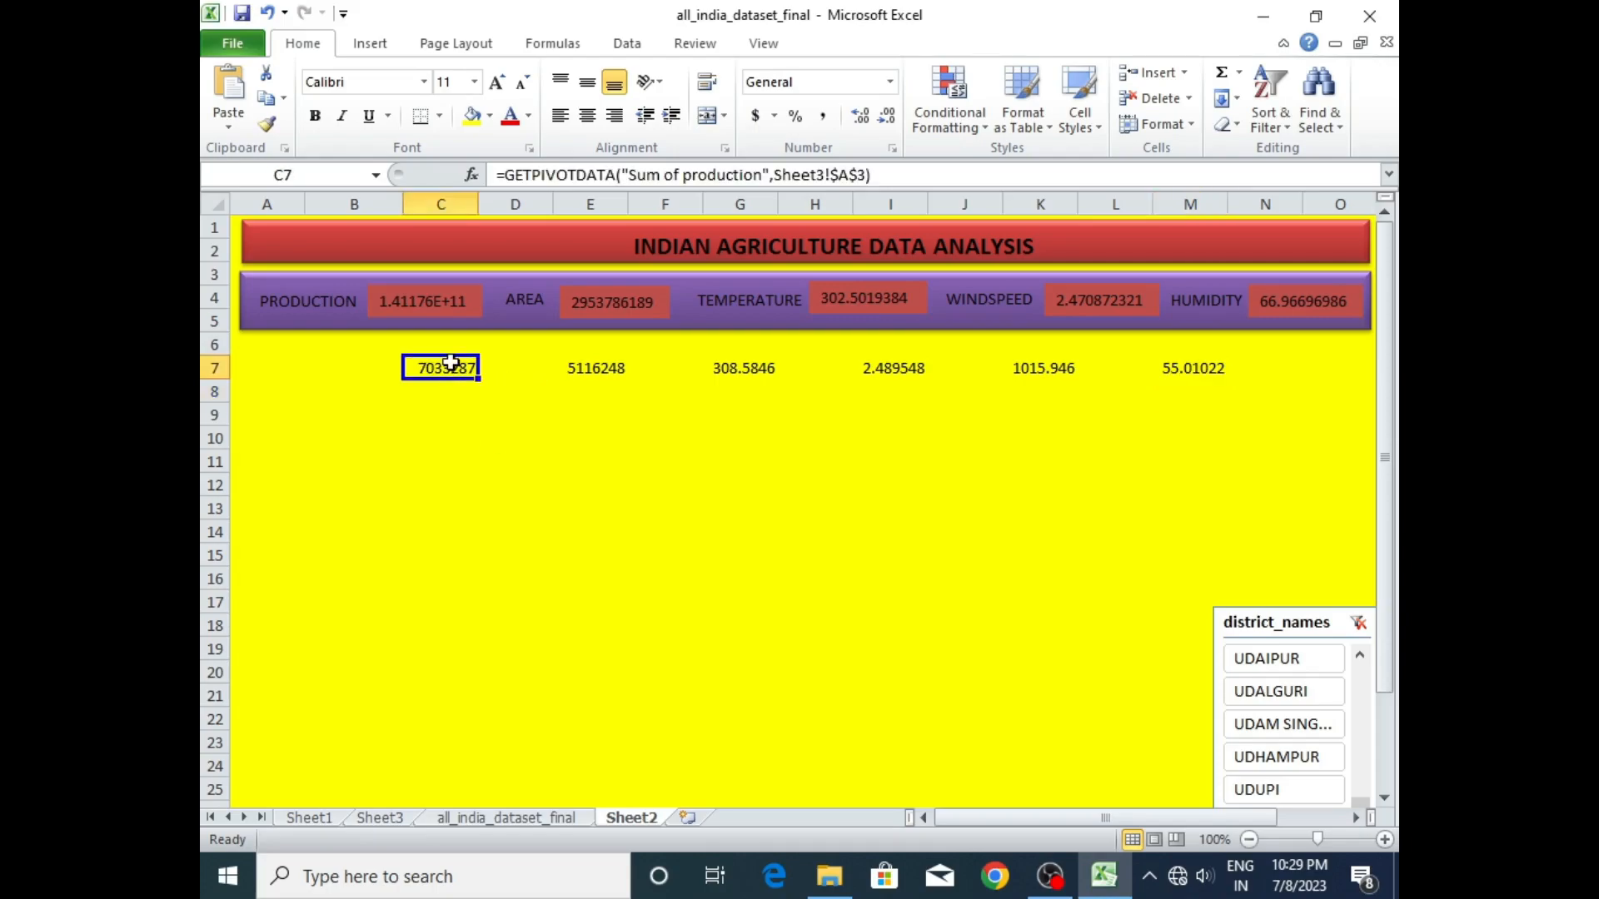
drag(451, 357, 391, 391)
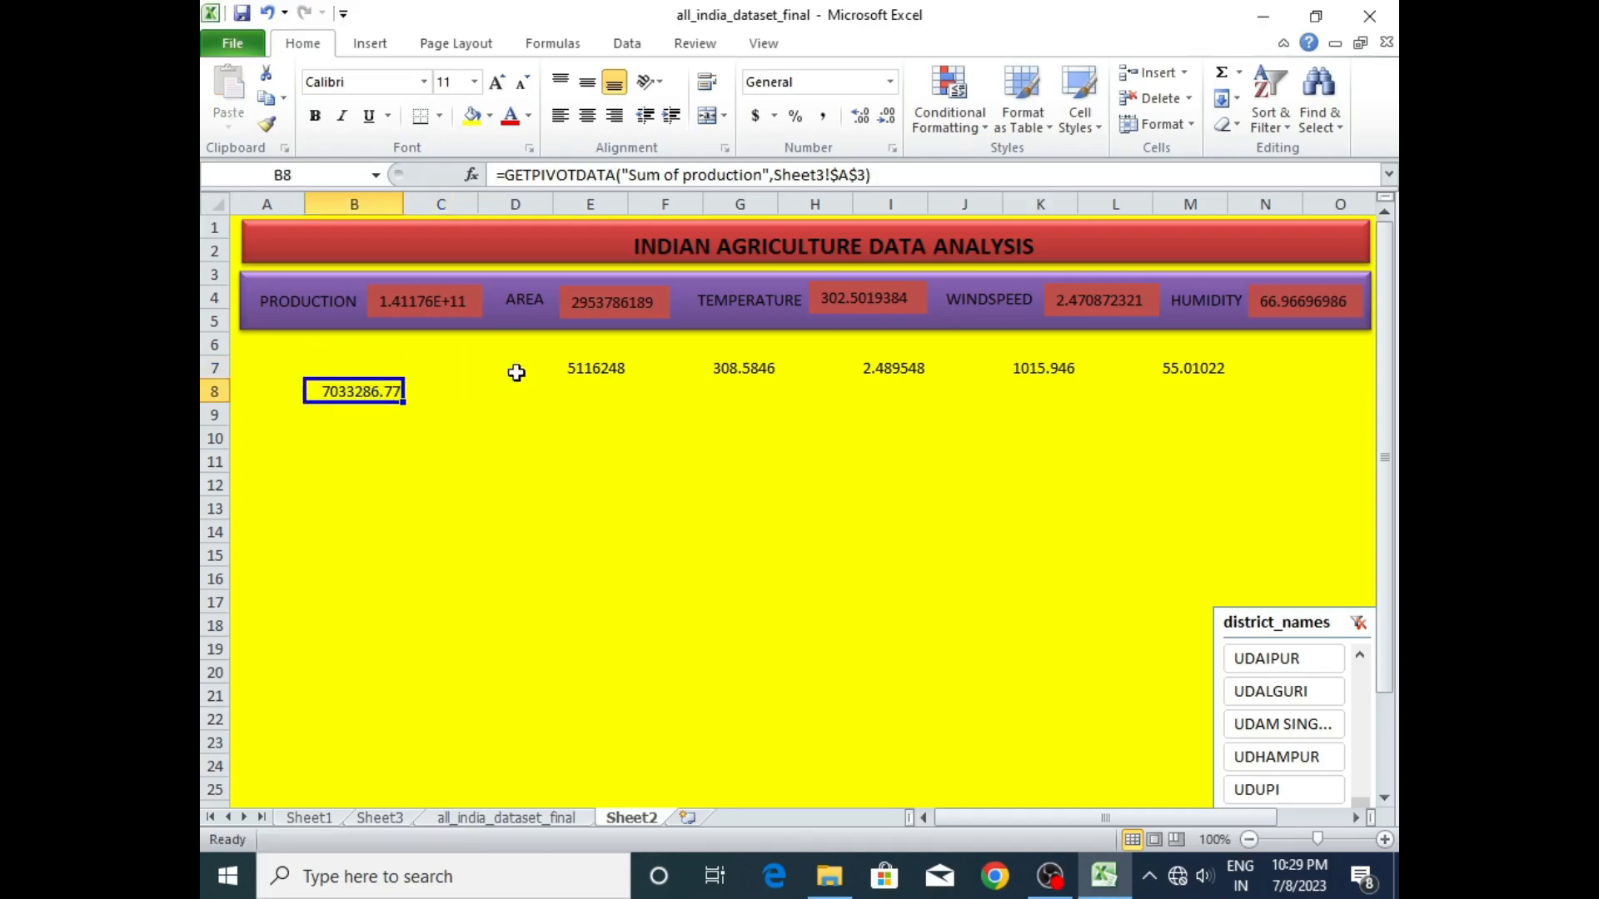
click(580, 368)
drag(556, 376, 518, 402)
click(749, 365)
drag(747, 356, 685, 381)
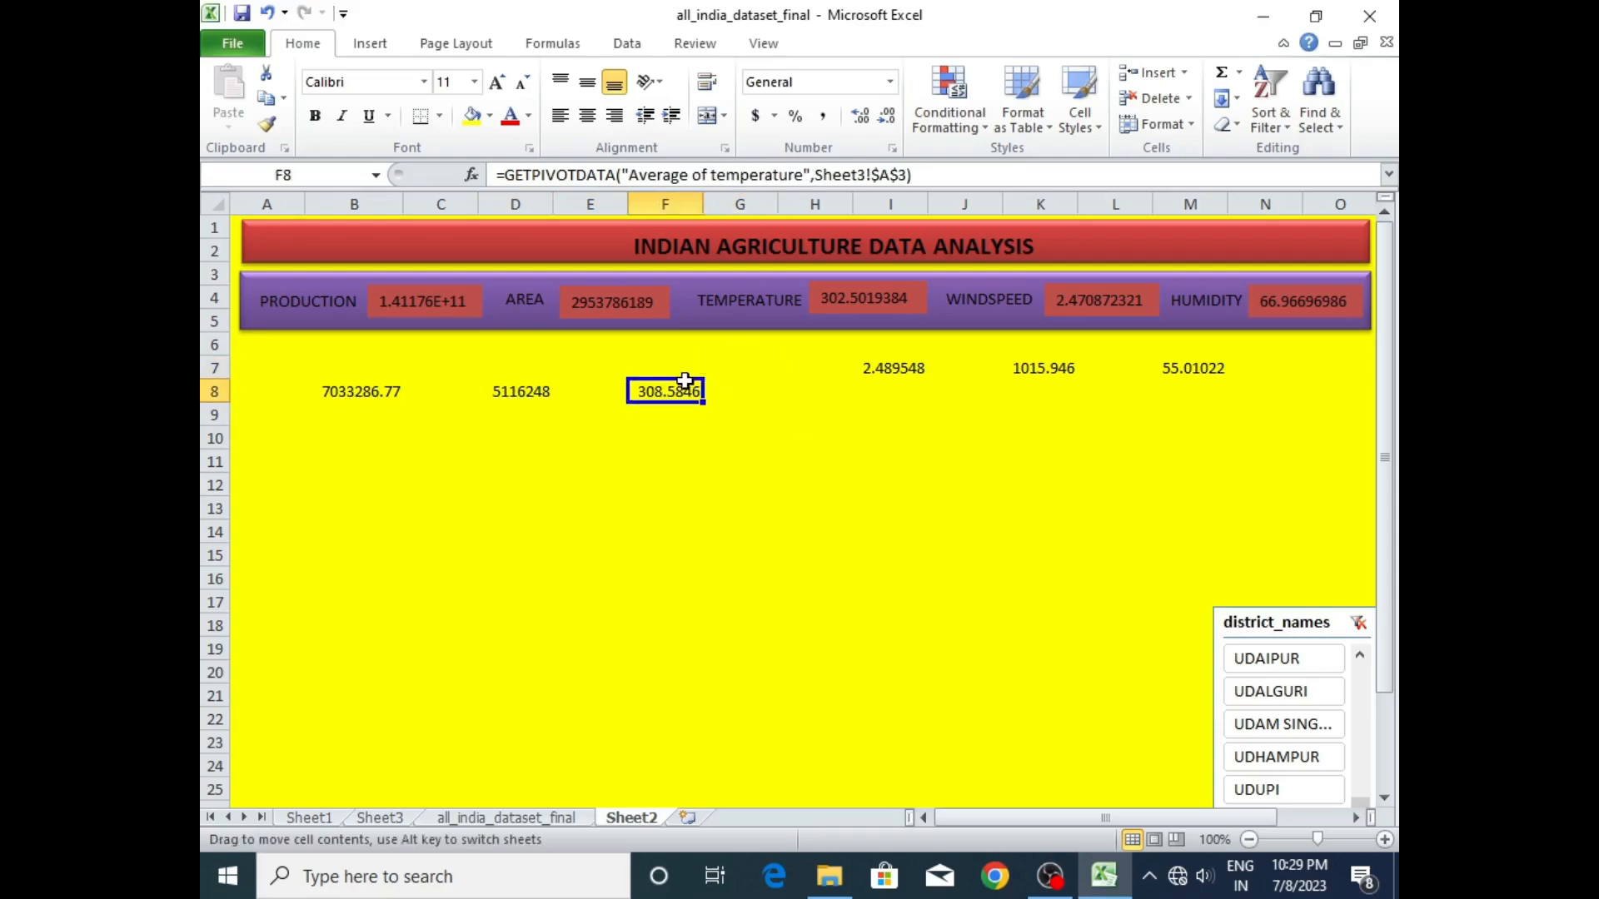
click(881, 364)
drag(882, 358, 781, 387)
click(1037, 360)
drag(1041, 354, 971, 378)
click(1179, 364)
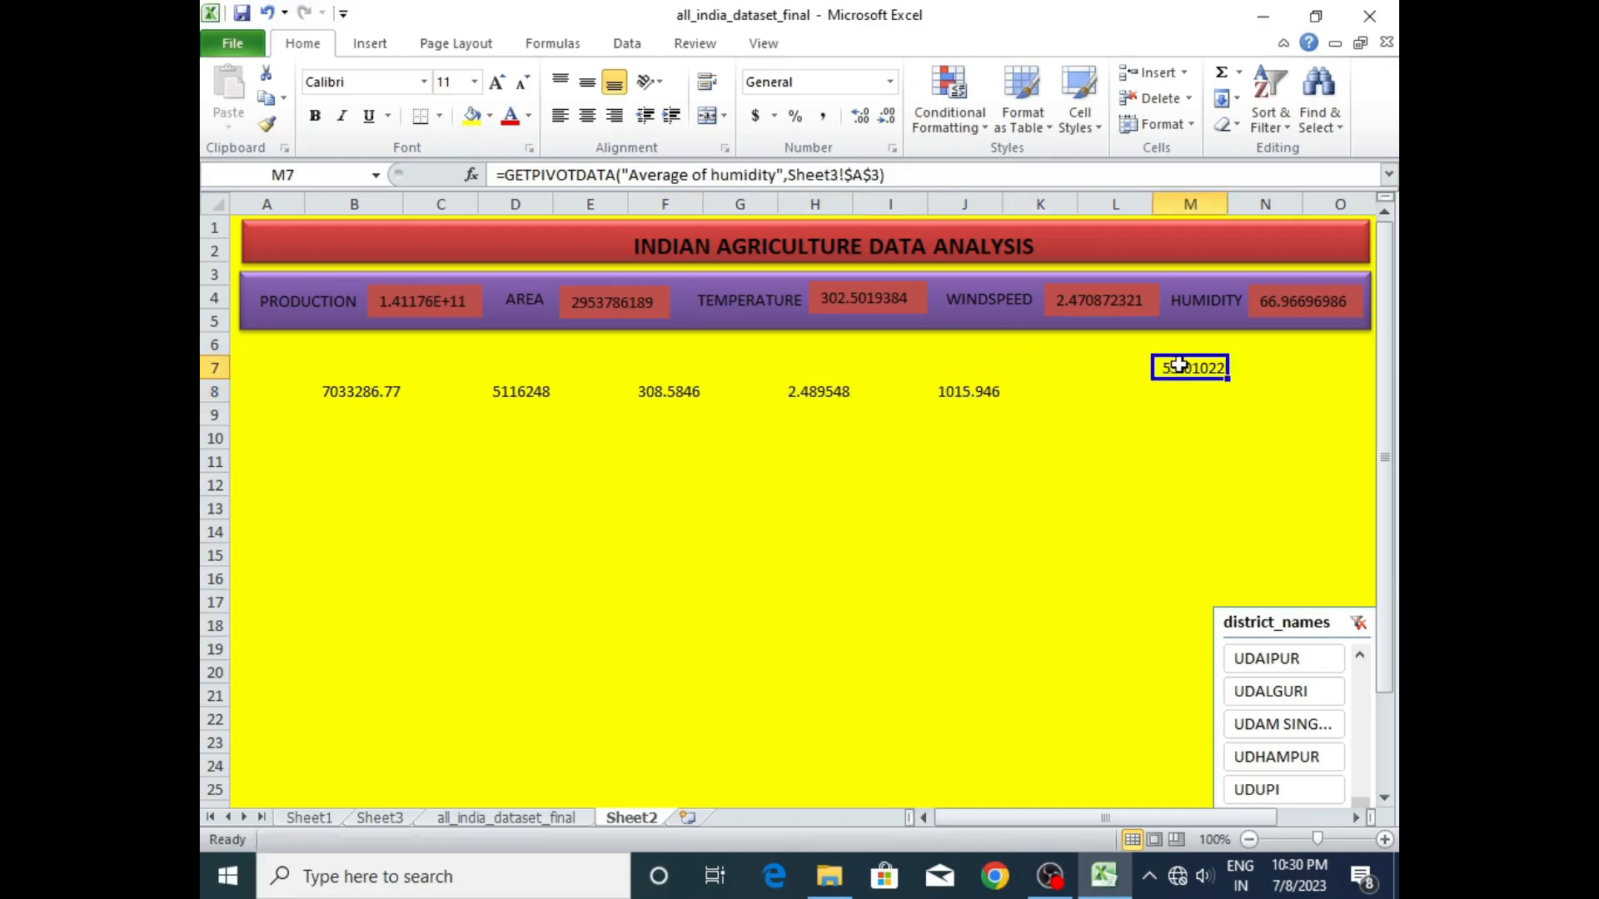
drag(1187, 367, 1113, 392)
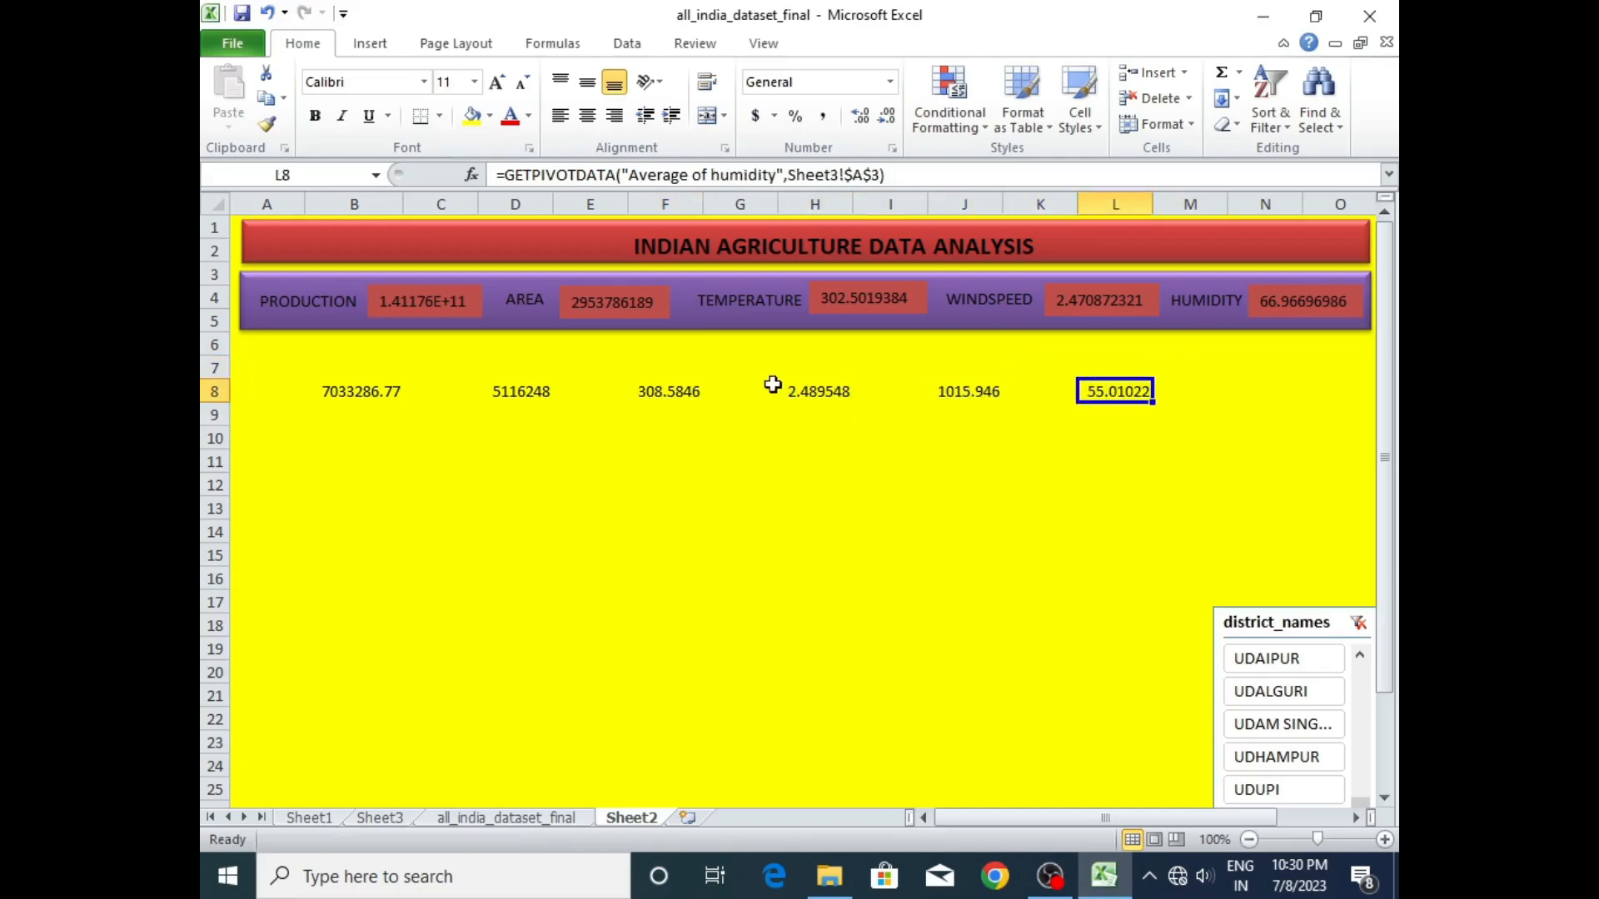
- Copy the PRODUCTION and AREA labels from the purple banner and place them above the figures in B8 and D8
click(327, 293)
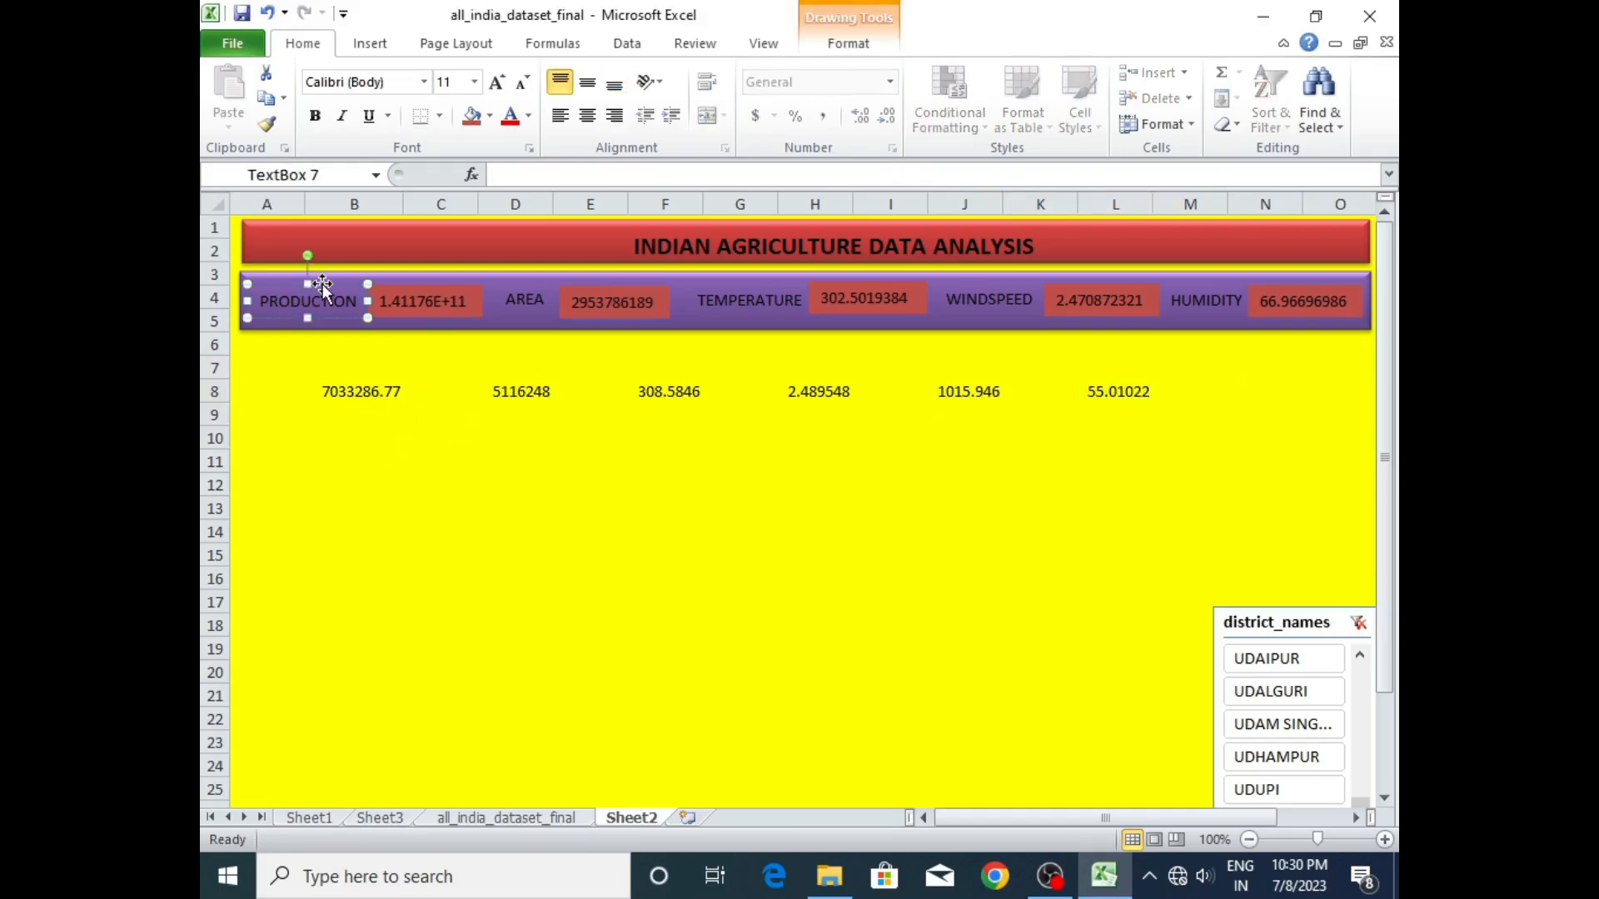
key(ctrl+c)
key(ctrl+v)
drag(341, 318, 375, 350)
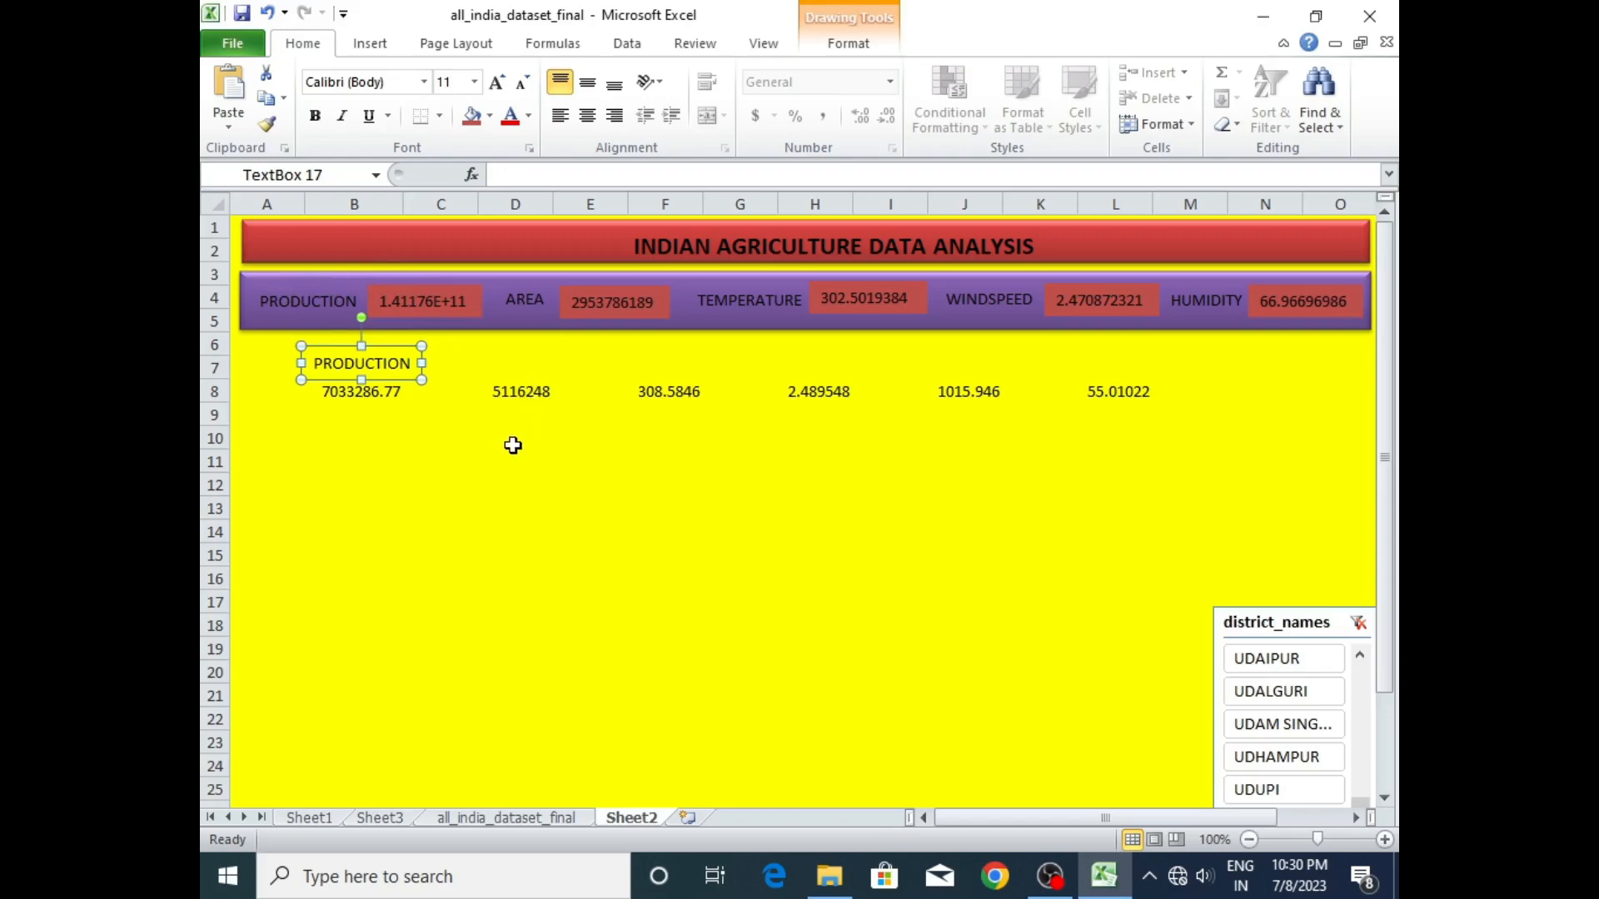
click(530, 287)
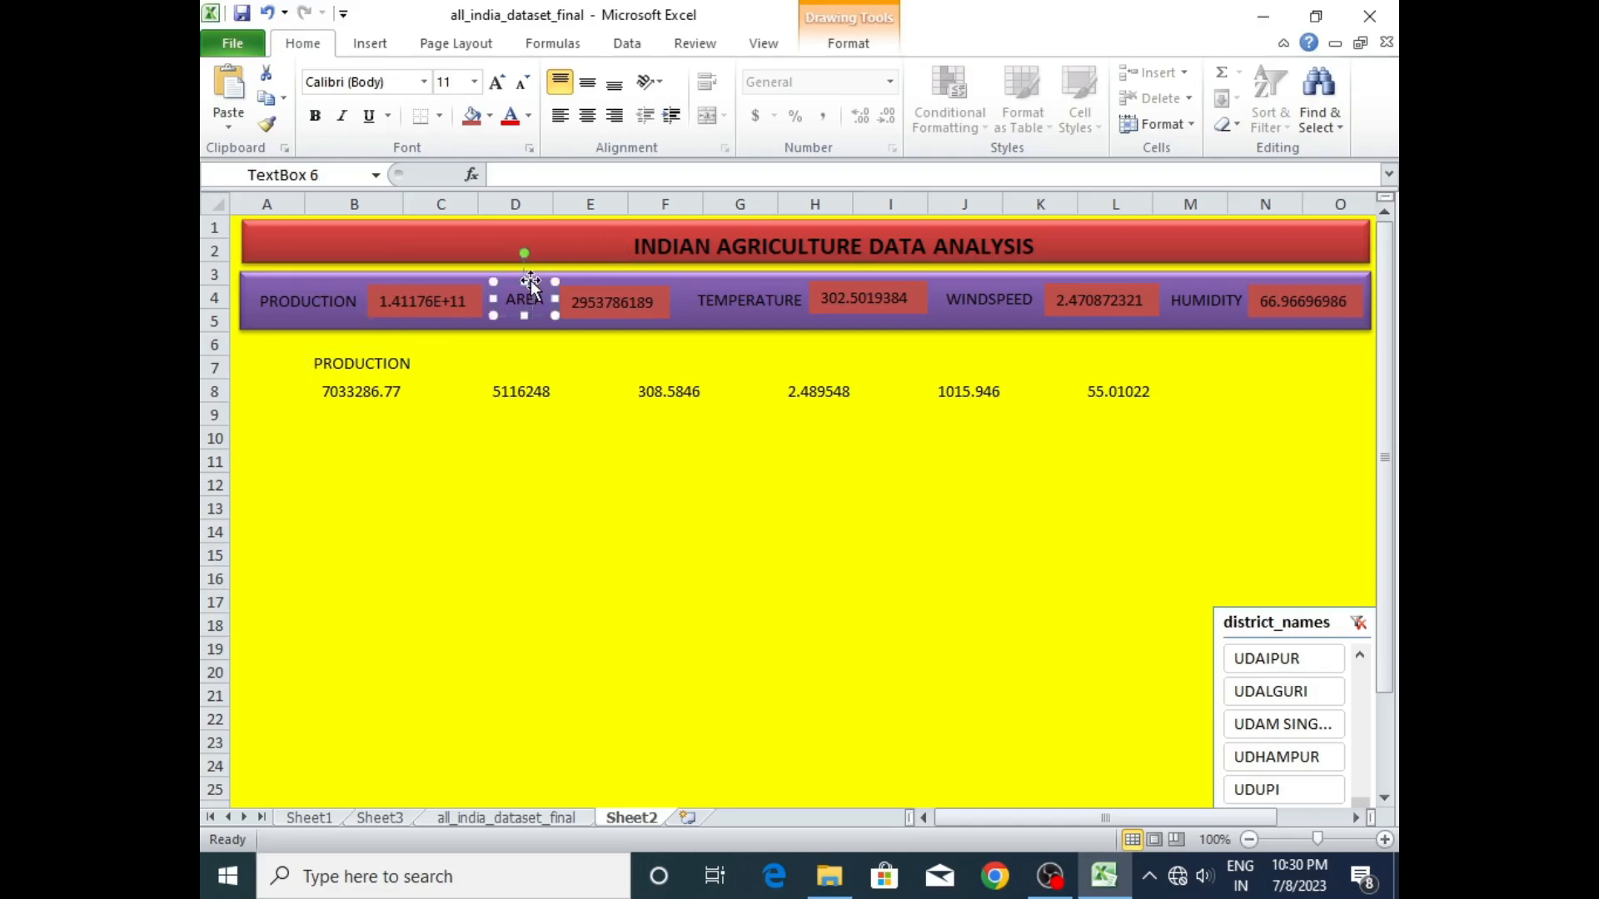
key(ctrl+d)
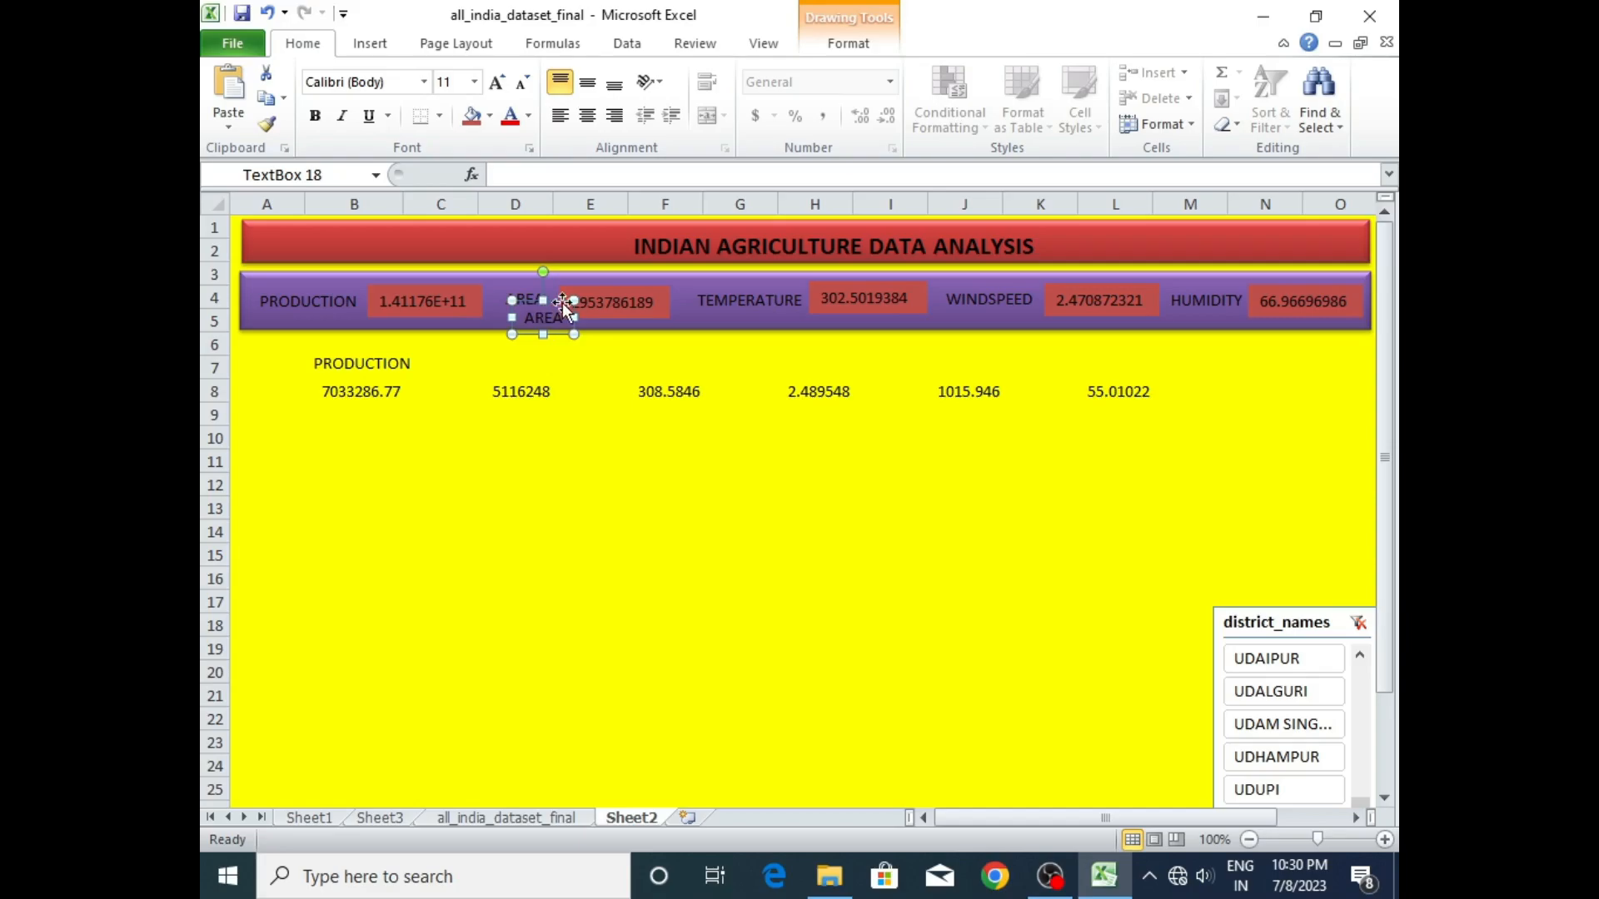
drag(561, 299, 540, 345)
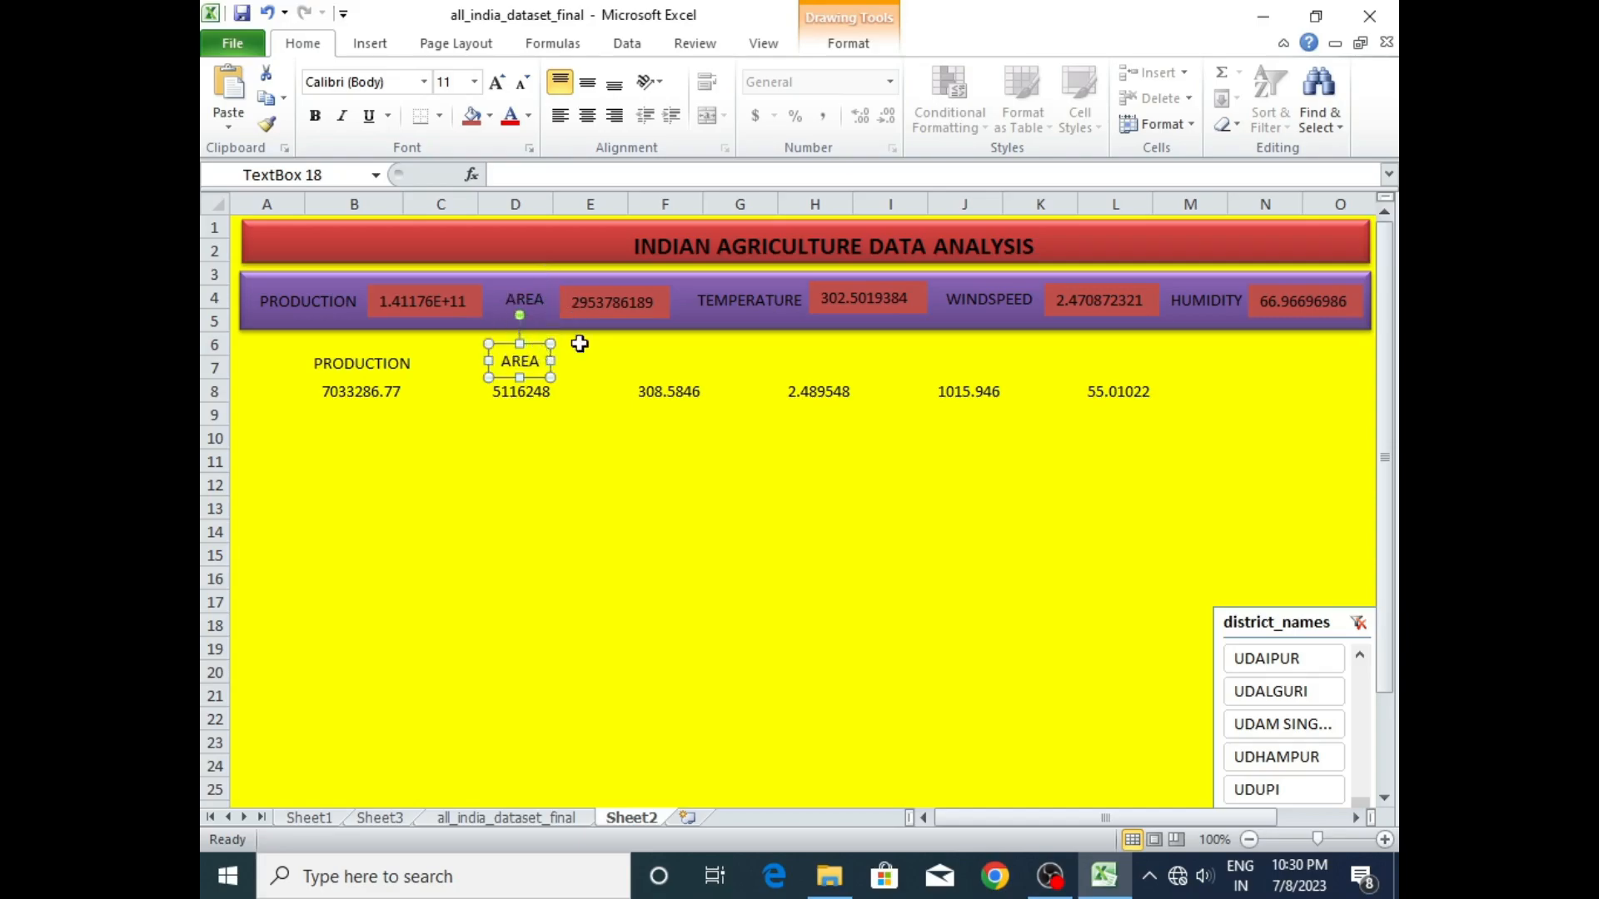
- Duplicate the banner's TEMPERATURE and WINDSPEED labels and place the copies above the figures in F8 and H8
click(754, 298)
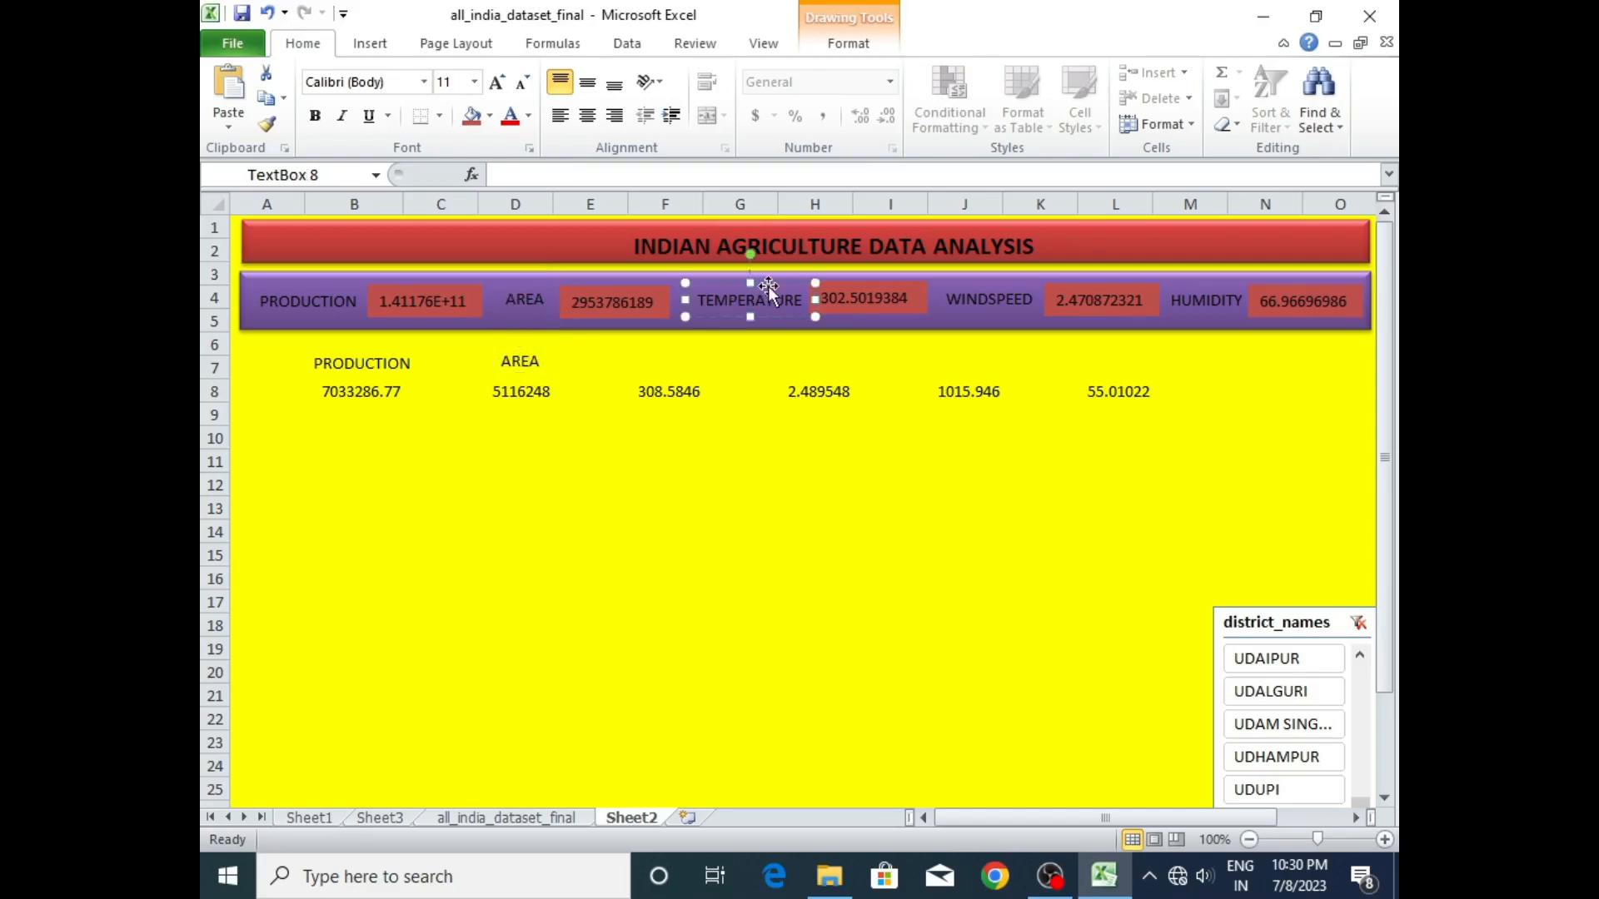
key(ctrl+d)
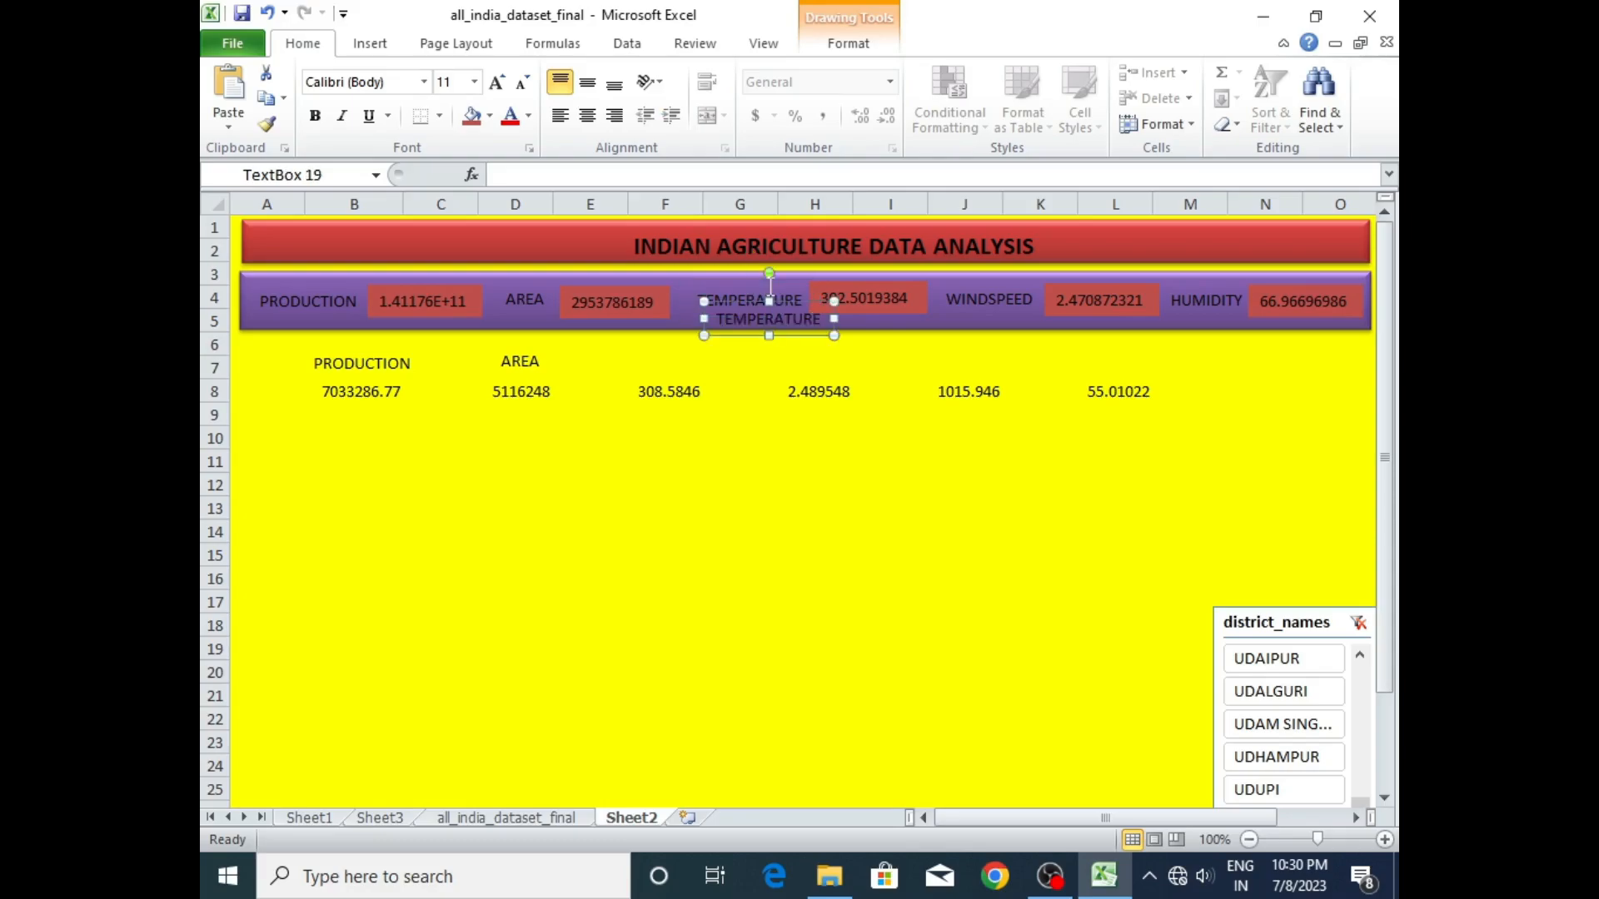
drag(780, 308, 693, 352)
click(979, 300)
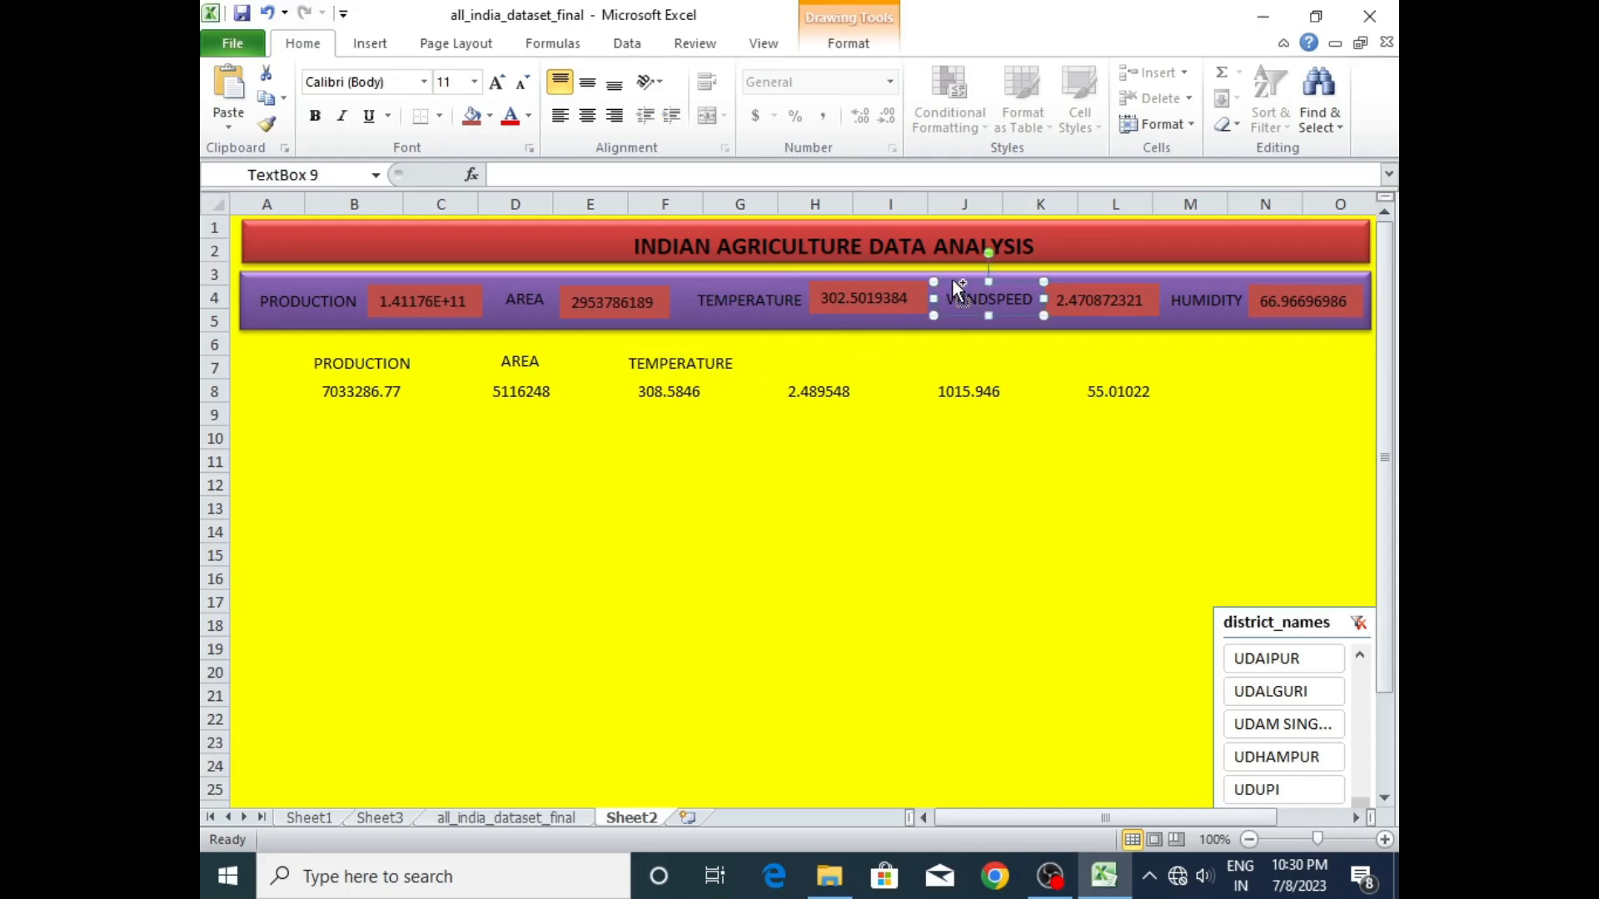
key(ctrl+d)
drag(961, 309, 806, 347)
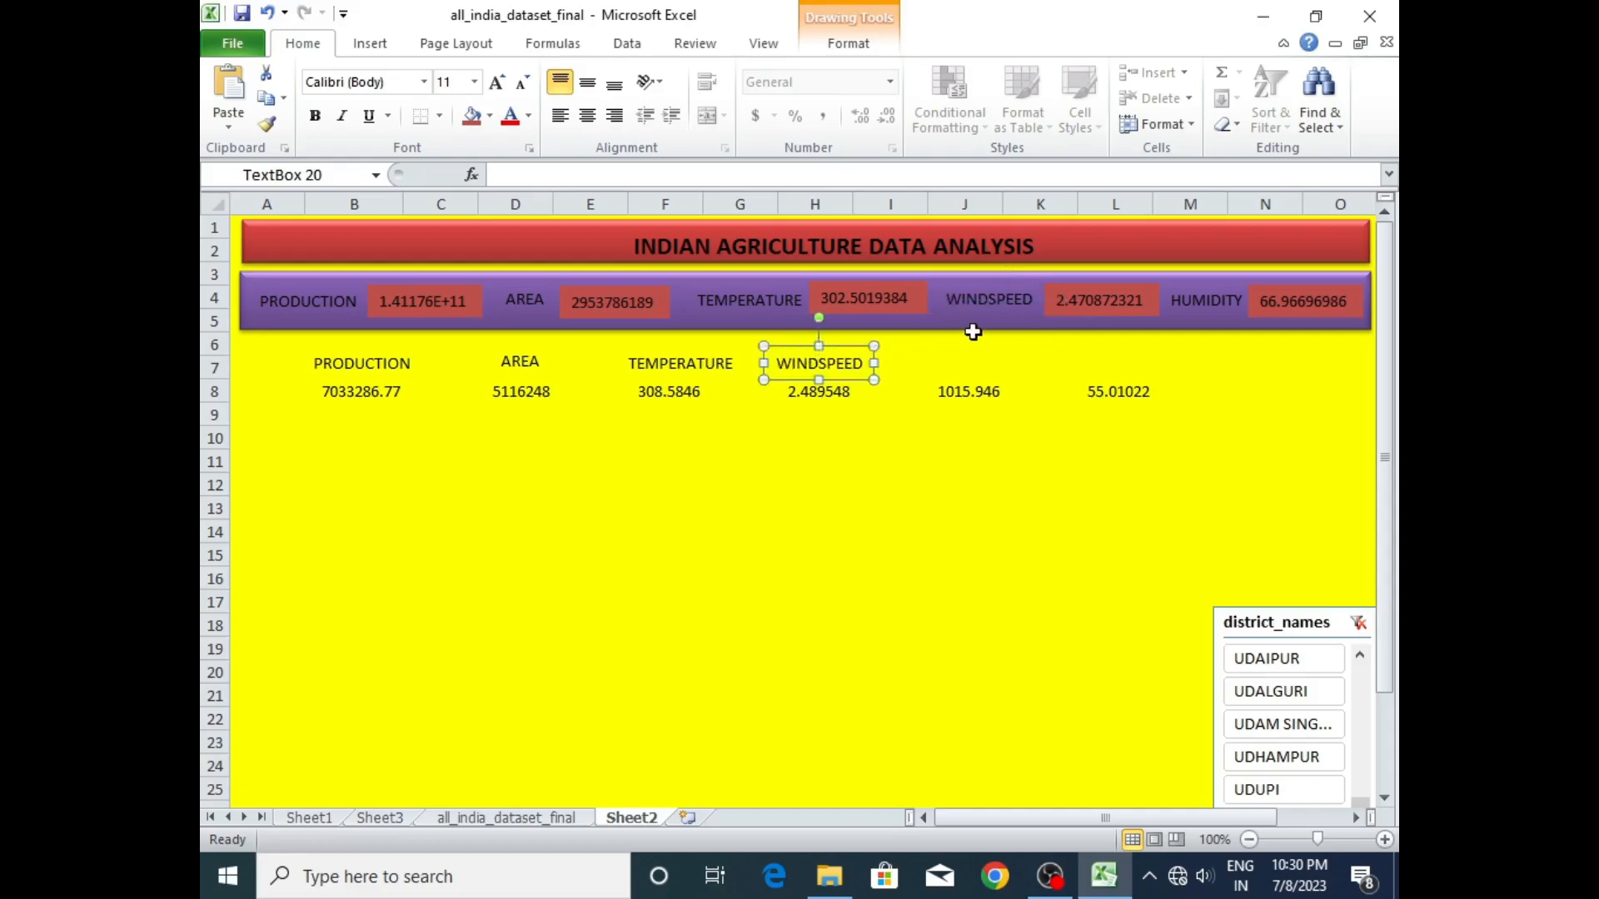
- Duplicate the banner's HUMIDITY label and place the copy above the figure in L8
click(1191, 296)
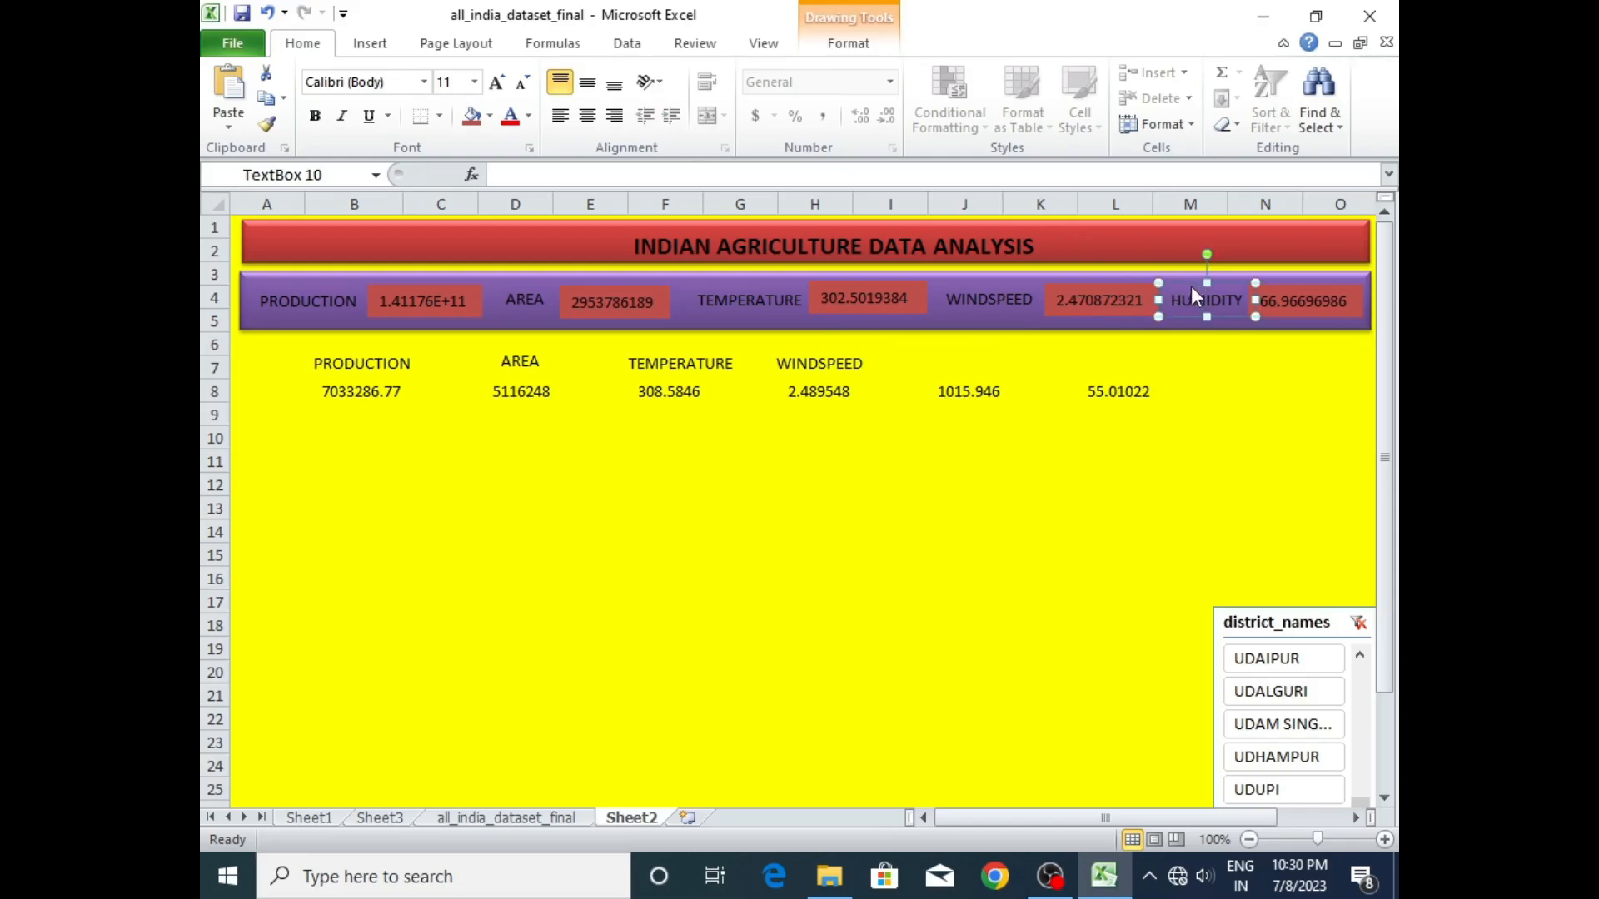
key(ctrl+d)
drag(1194, 308, 1122, 350)
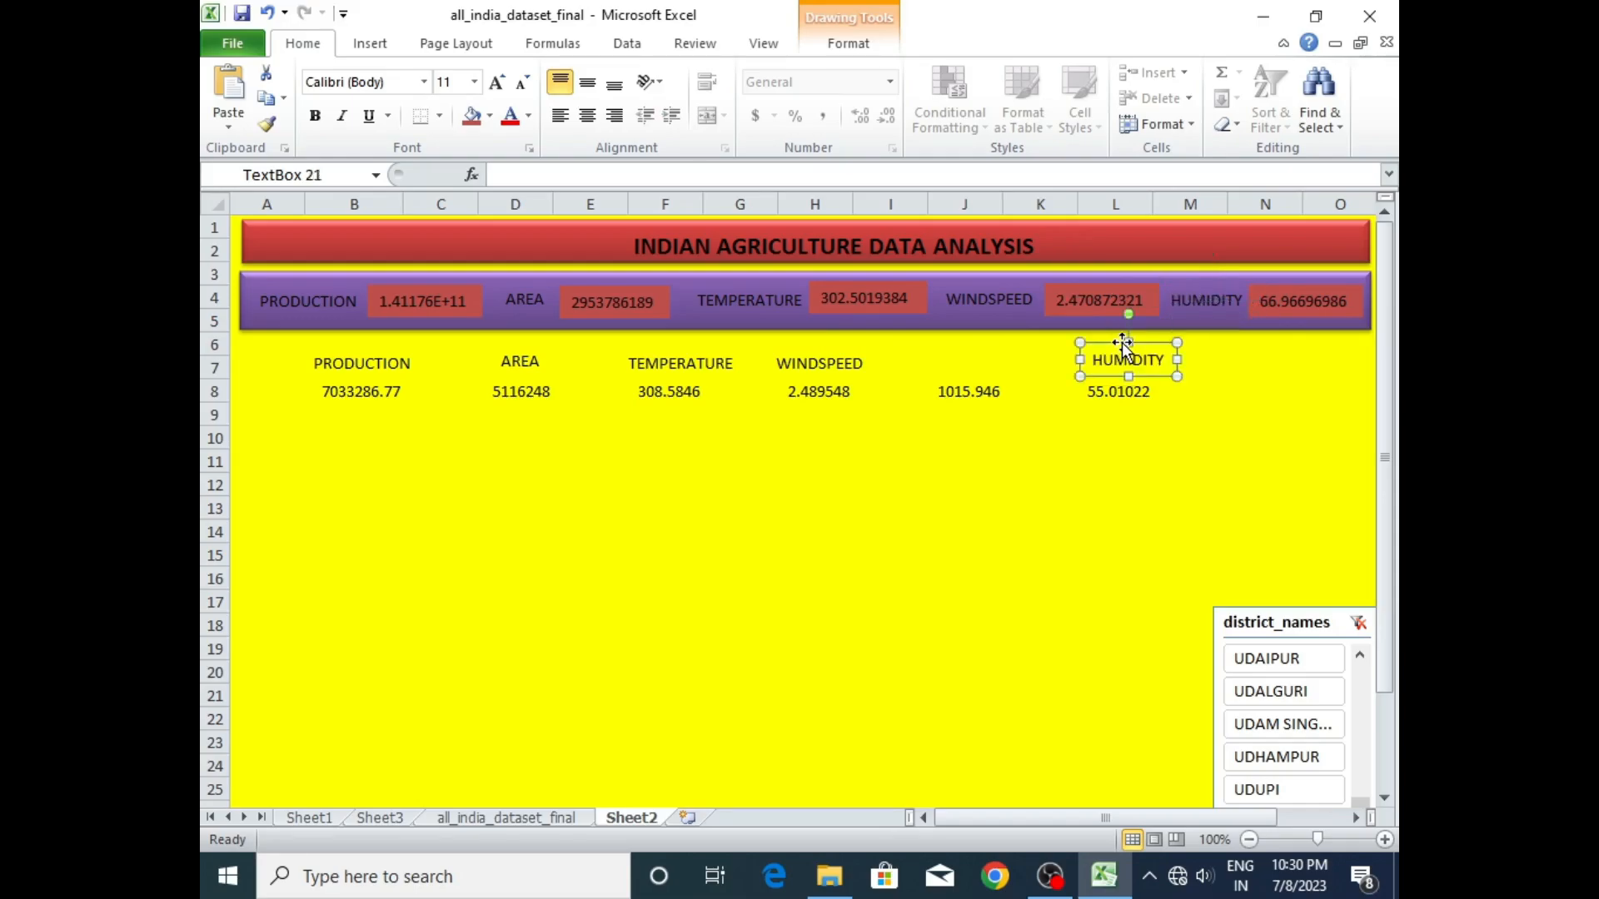
- Duplicate the new HUMIDITY label, place it above the figure in J8 and change its text to PRECIPITATION
key(ctrl+d)
drag(1133, 359, 926, 361)
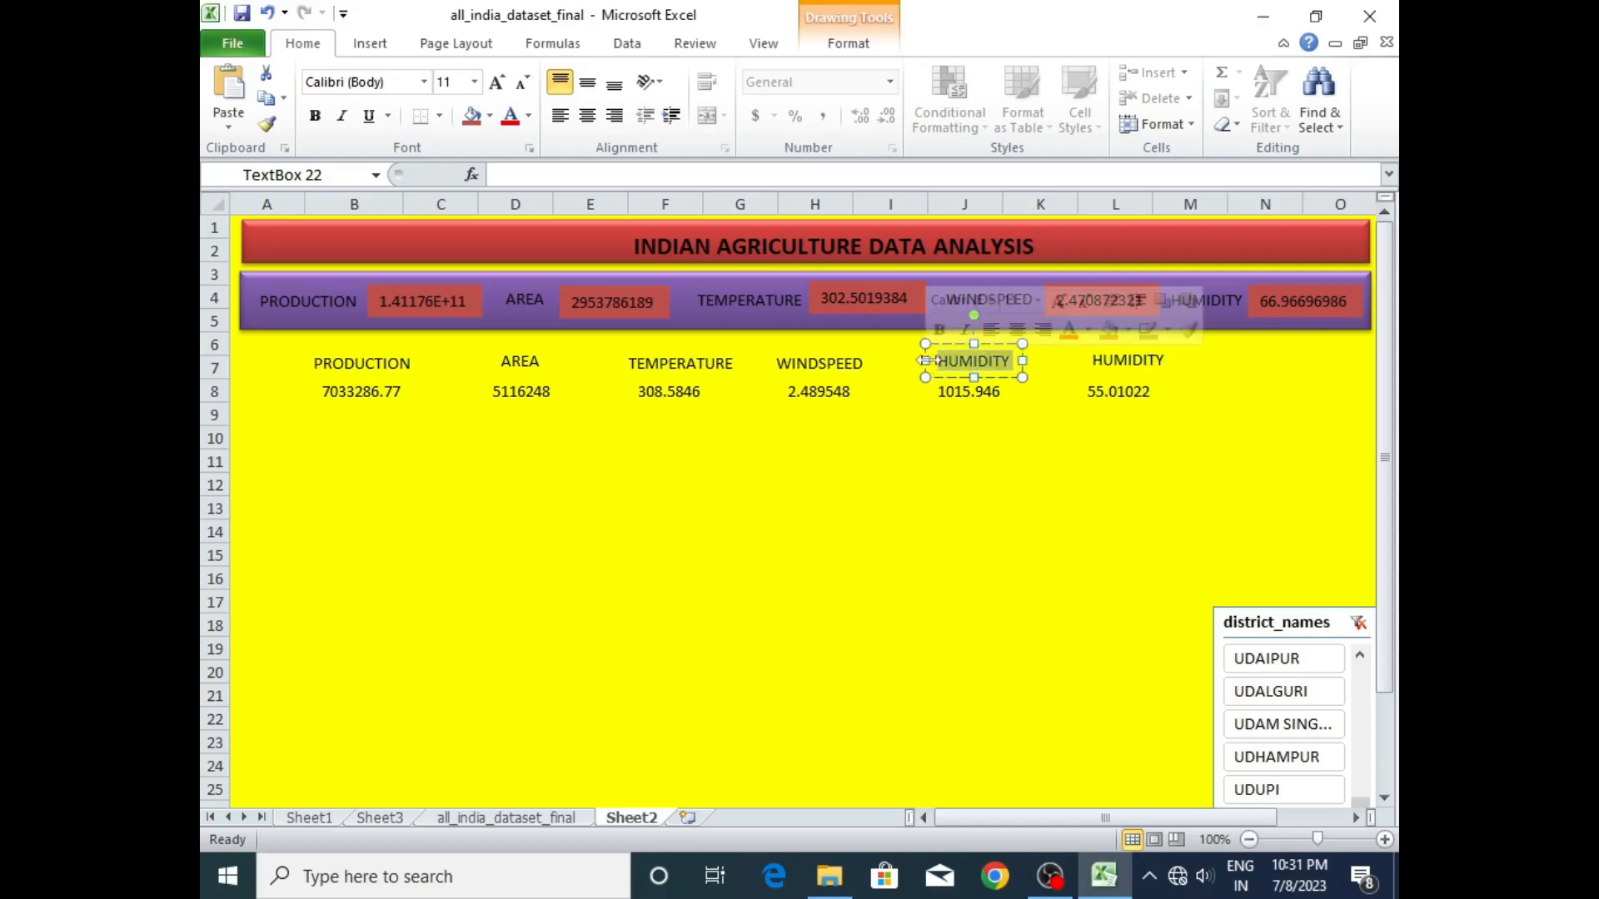
text(PREC)
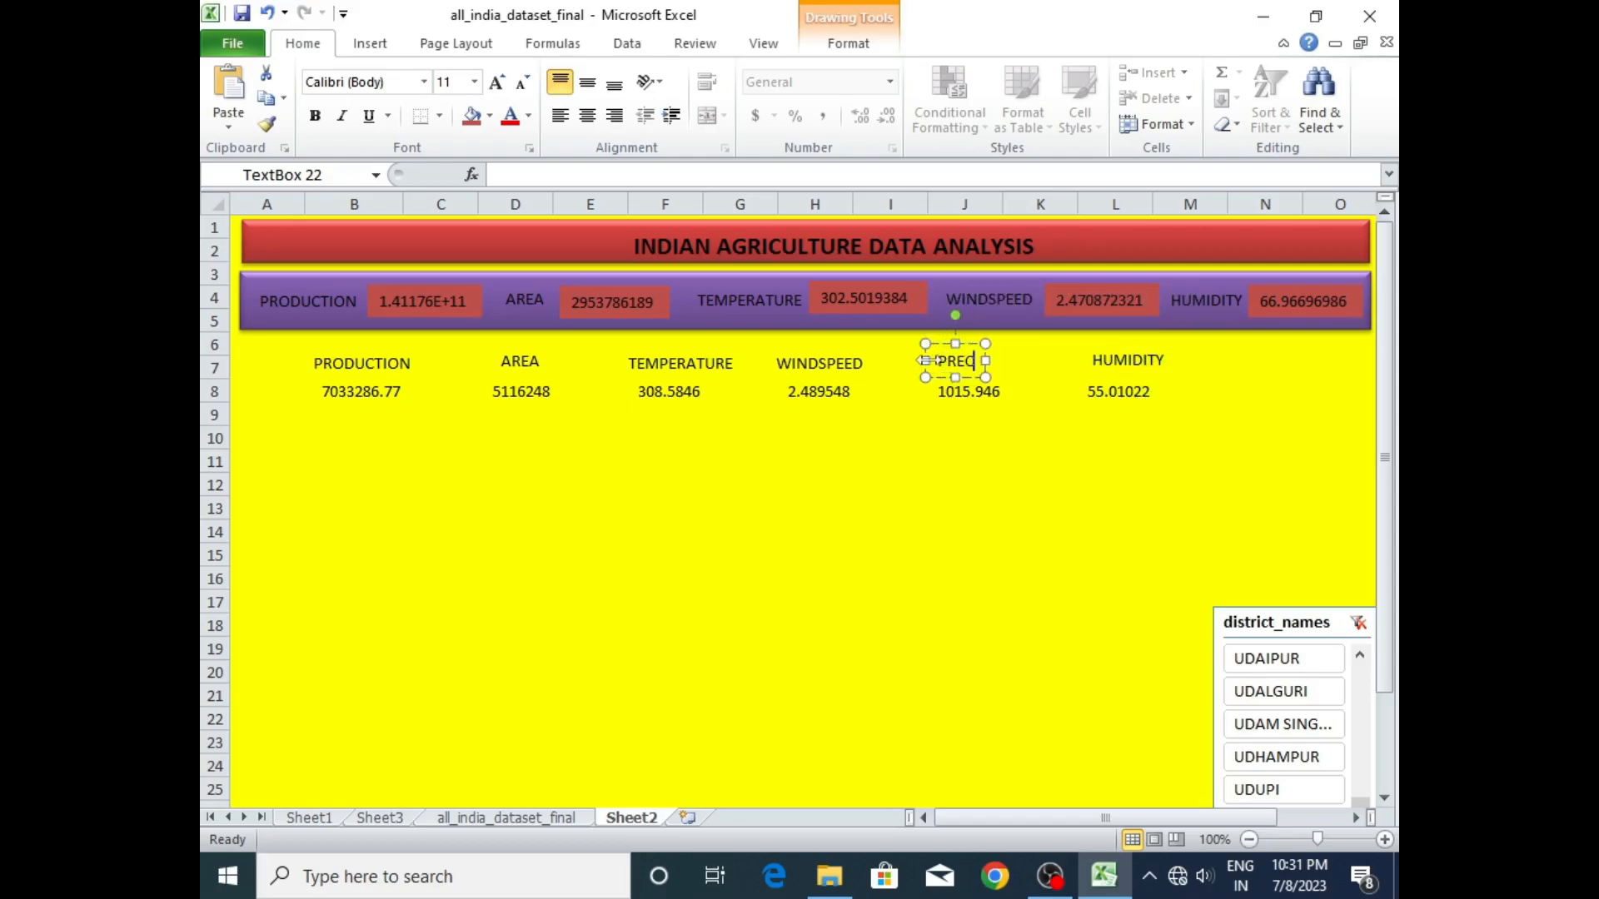
text(IPITAT)
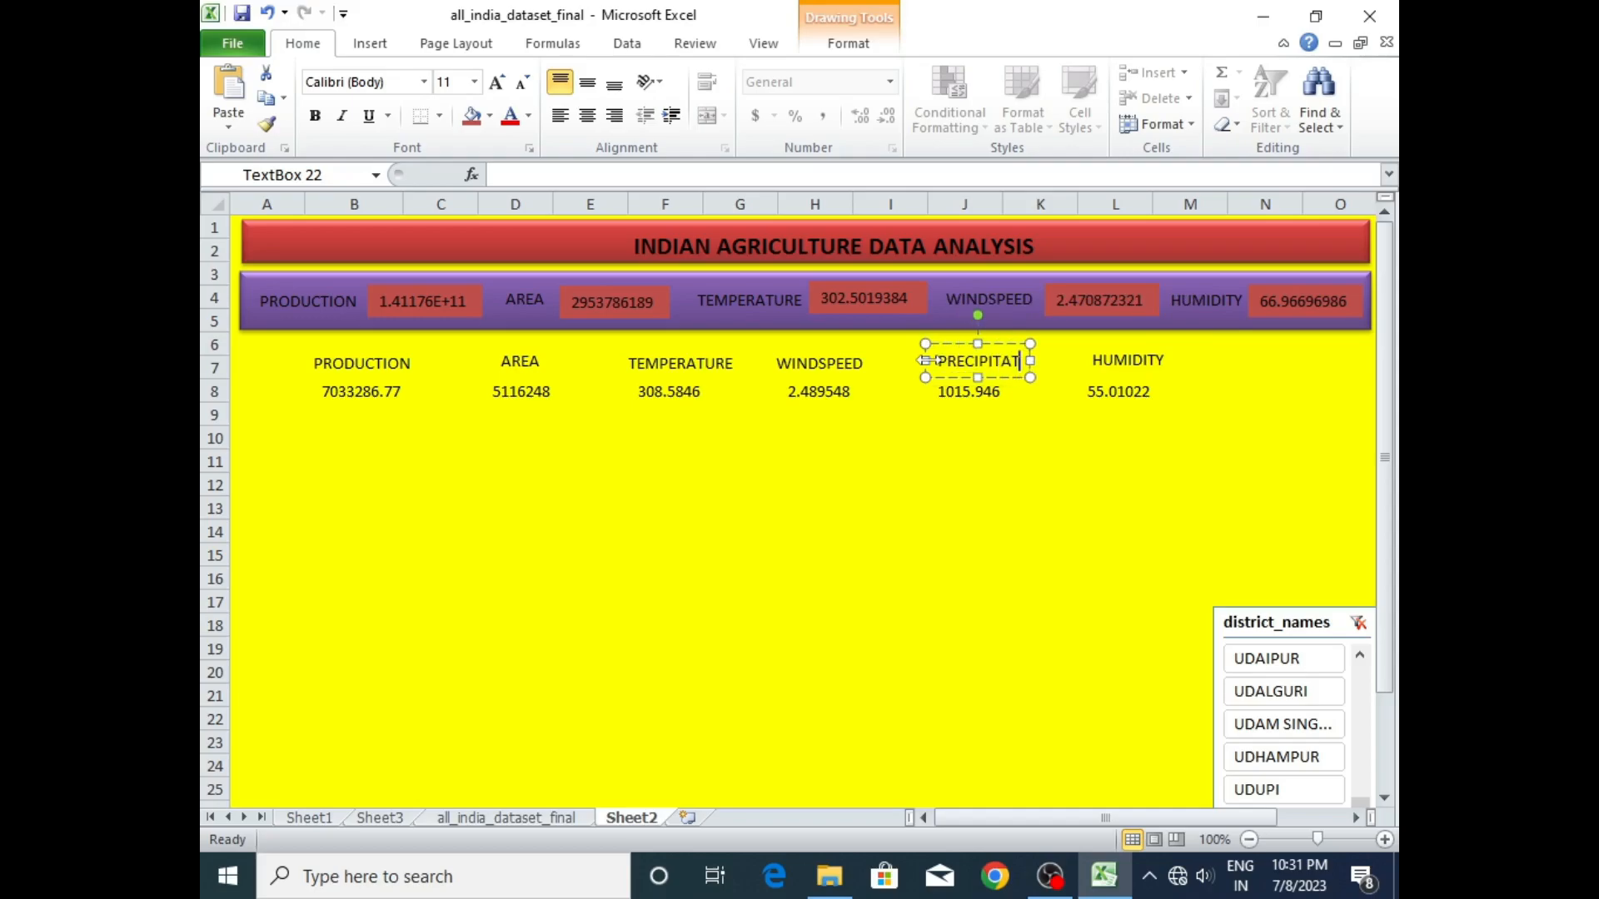
text(IONM)
key(BackSpace)
click(959, 458)
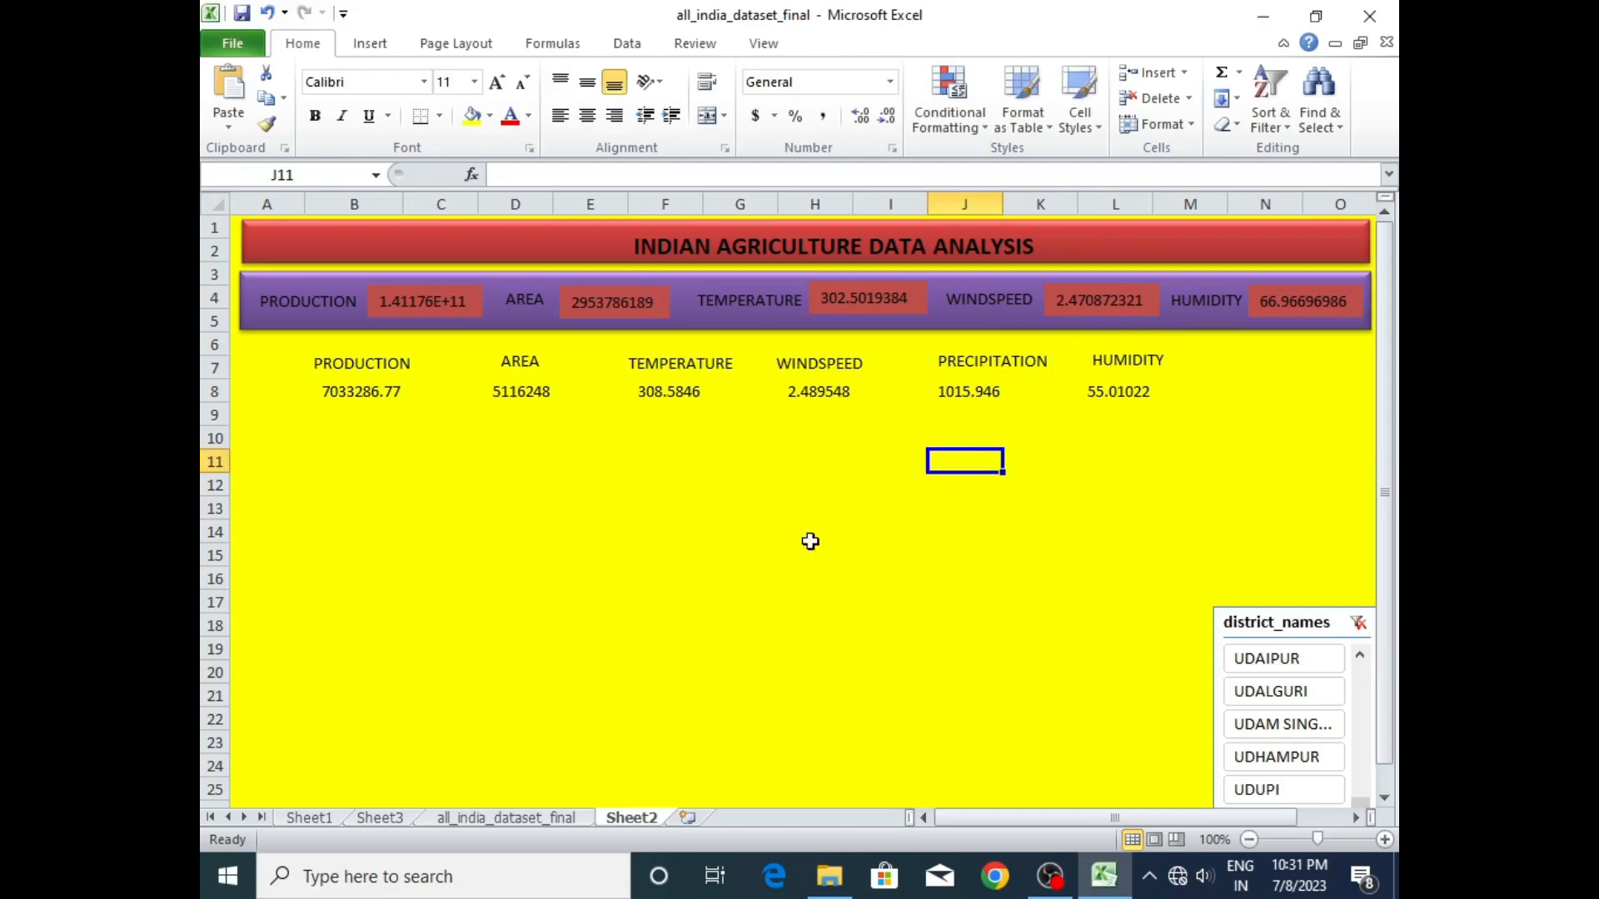
- Filter the district_names slicer by UDAM SING..., UDAIPUR, UDALGURI and ADILABAD in turn to check the figures in row 8
click(1253, 706)
click(1255, 723)
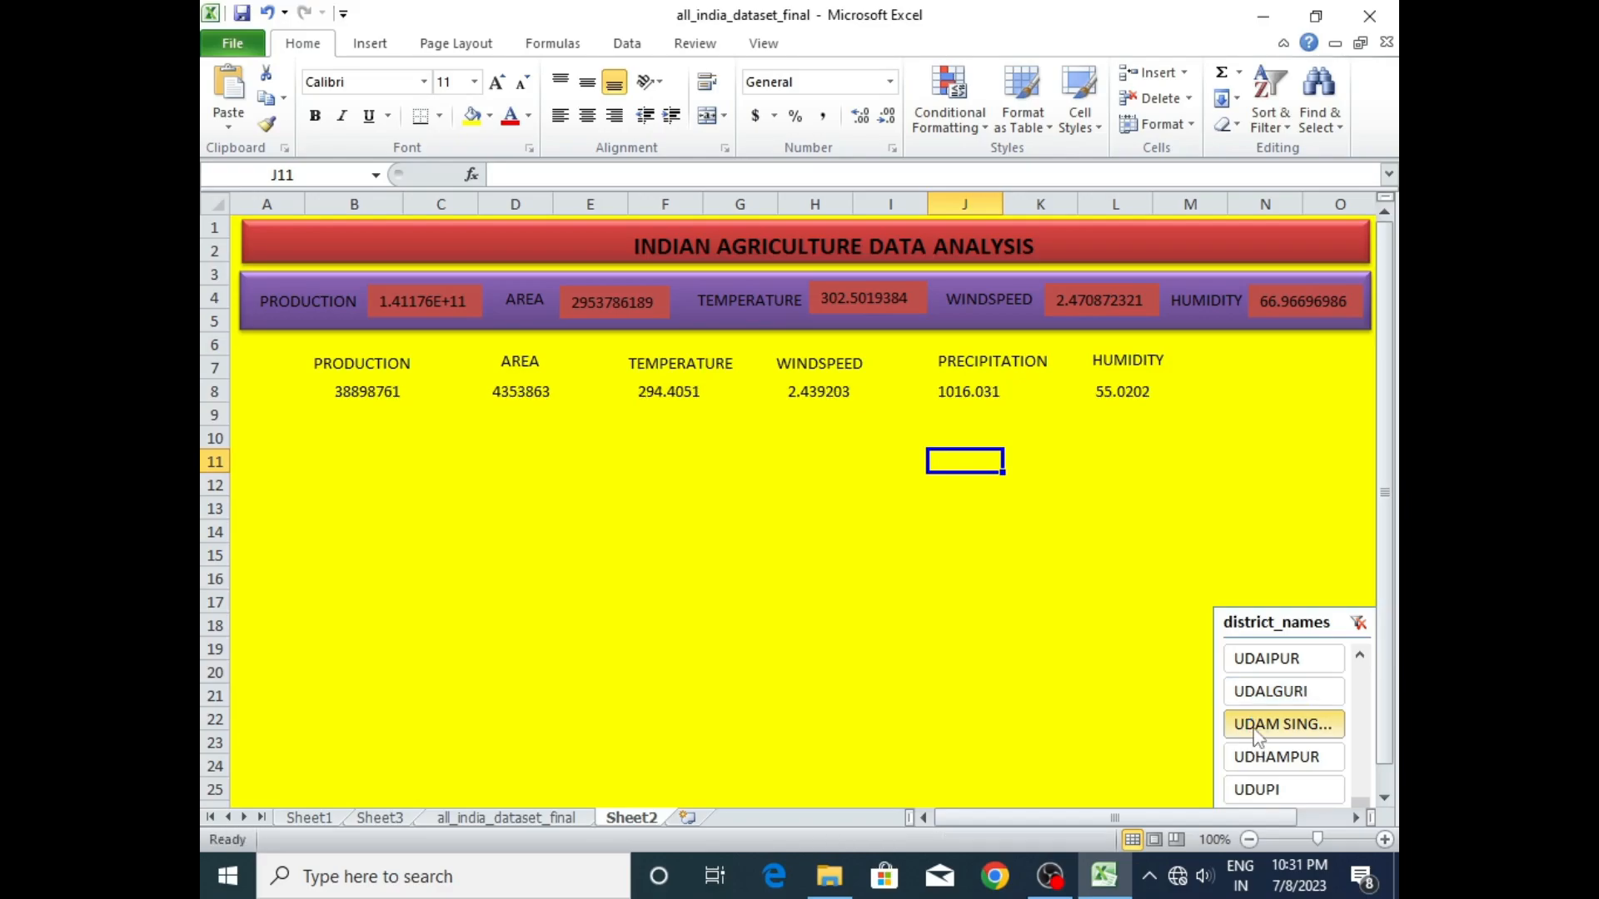
click(1257, 664)
click(1272, 700)
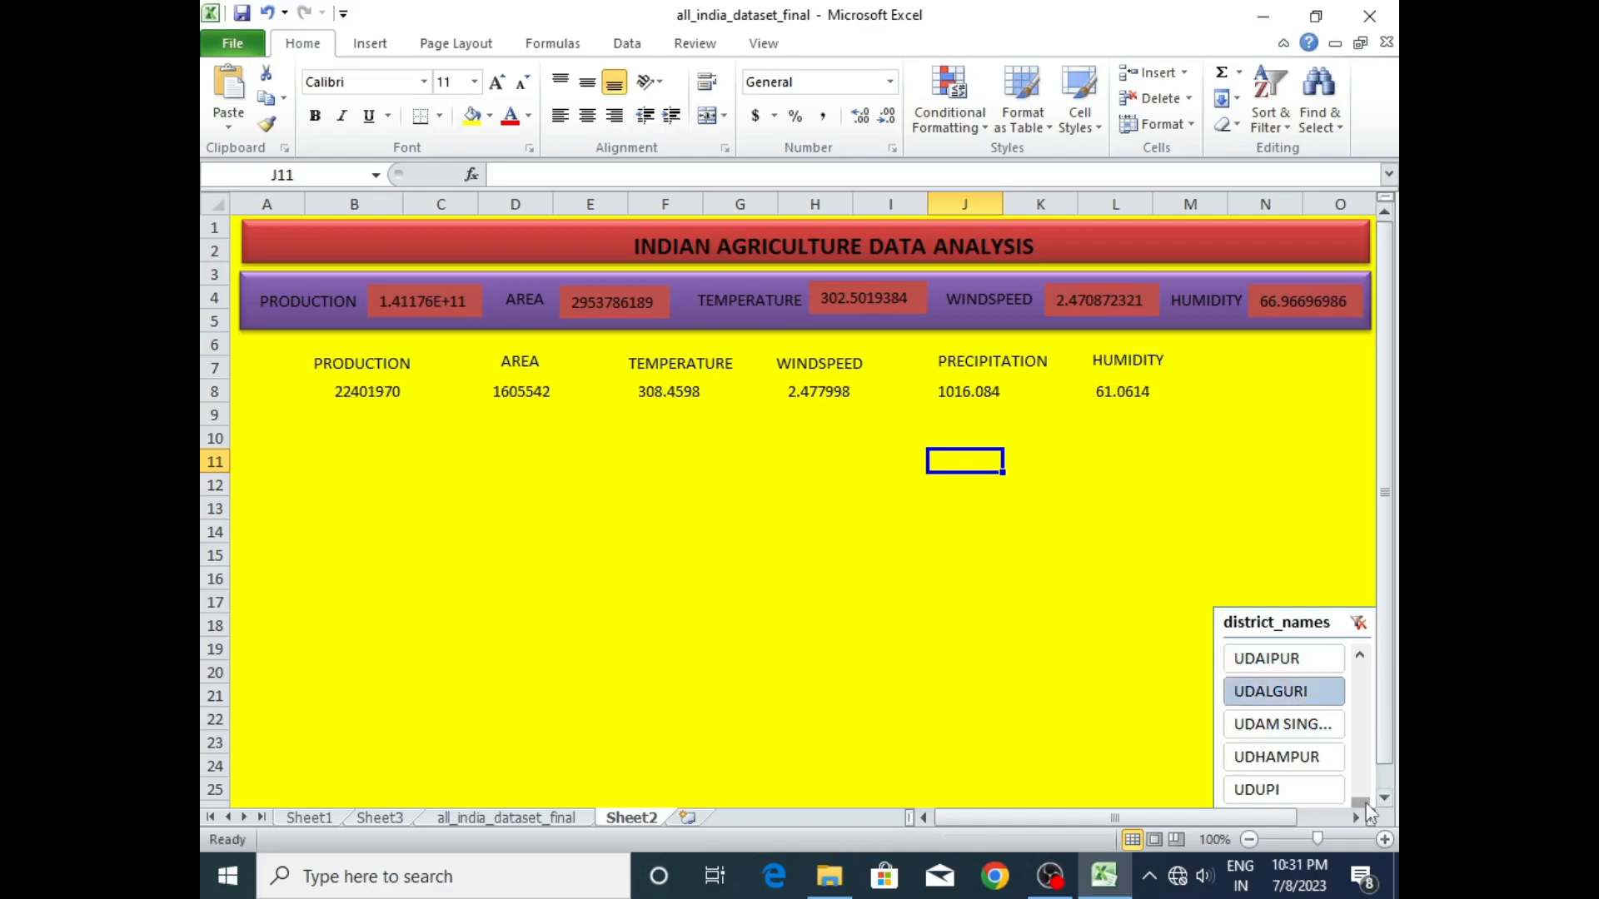
drag(1360, 798, 1360, 667)
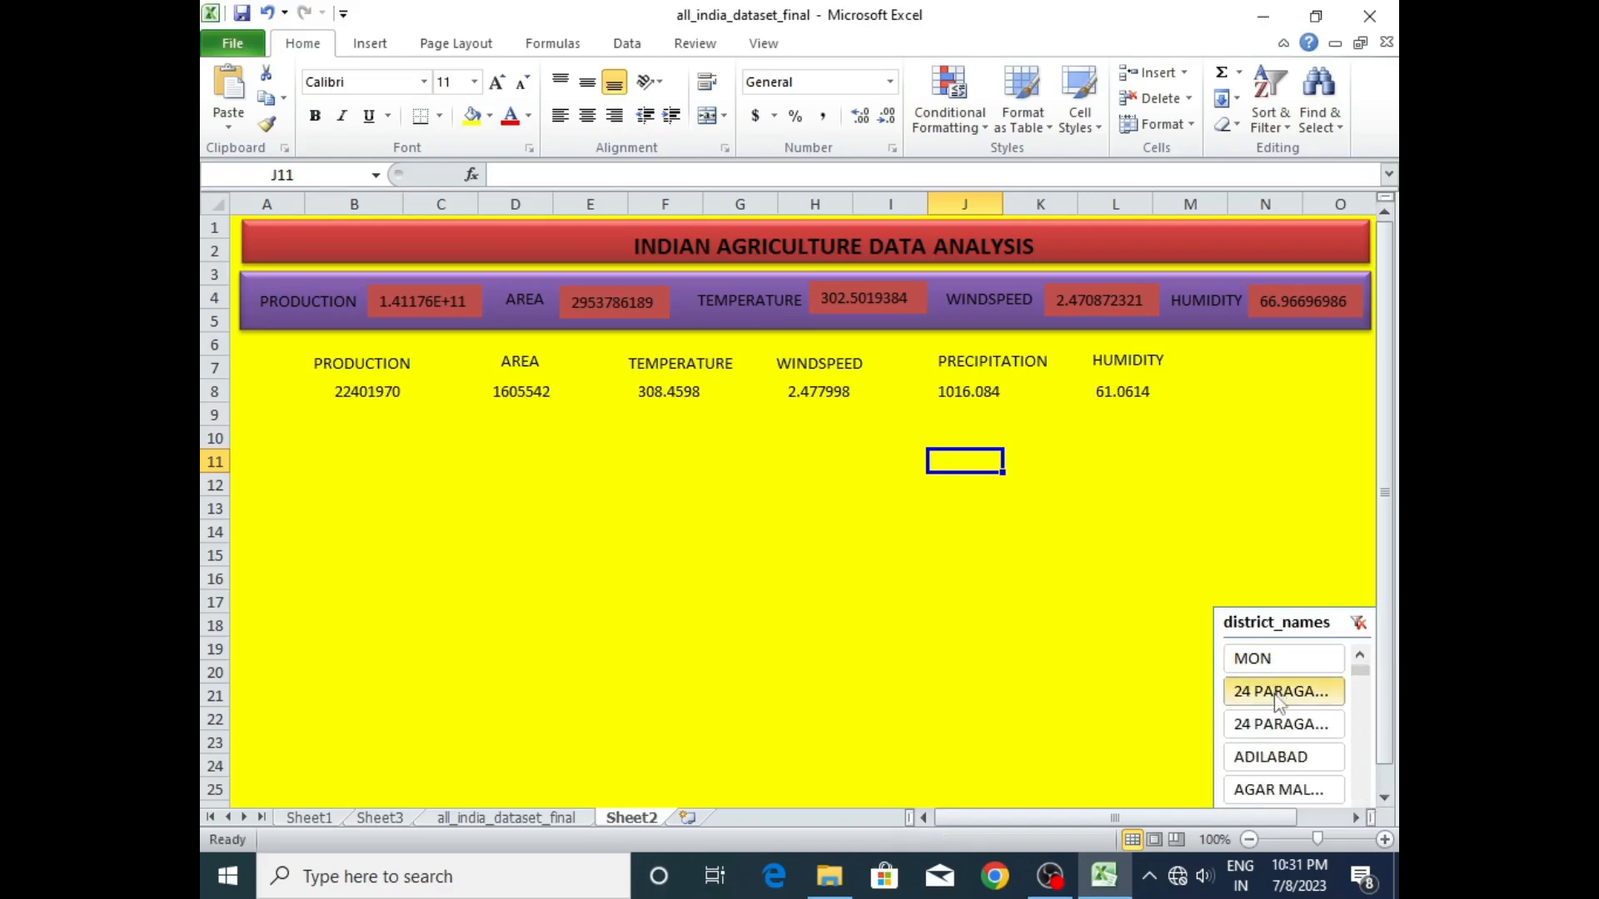
click(1272, 758)
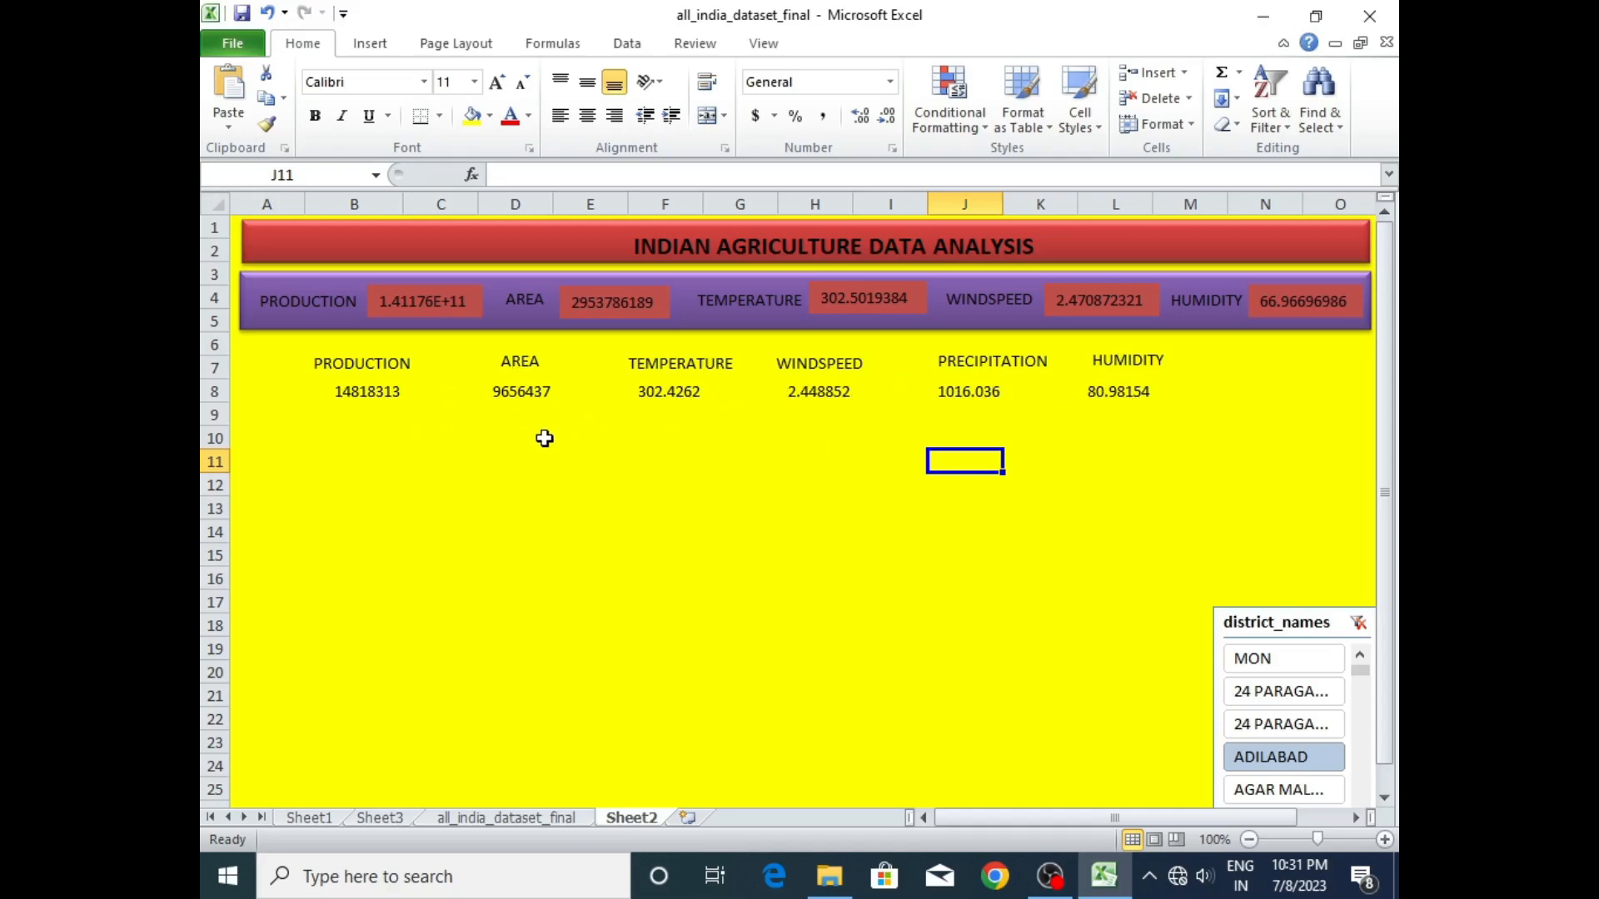
- Try several districts near the end of the slicer list, finishing with SONBHADRA and SONEPUR, to check the row 8 figures
drag(1360, 670, 1364, 797)
click(1272, 757)
click(1266, 723)
click(1267, 691)
click(1277, 660)
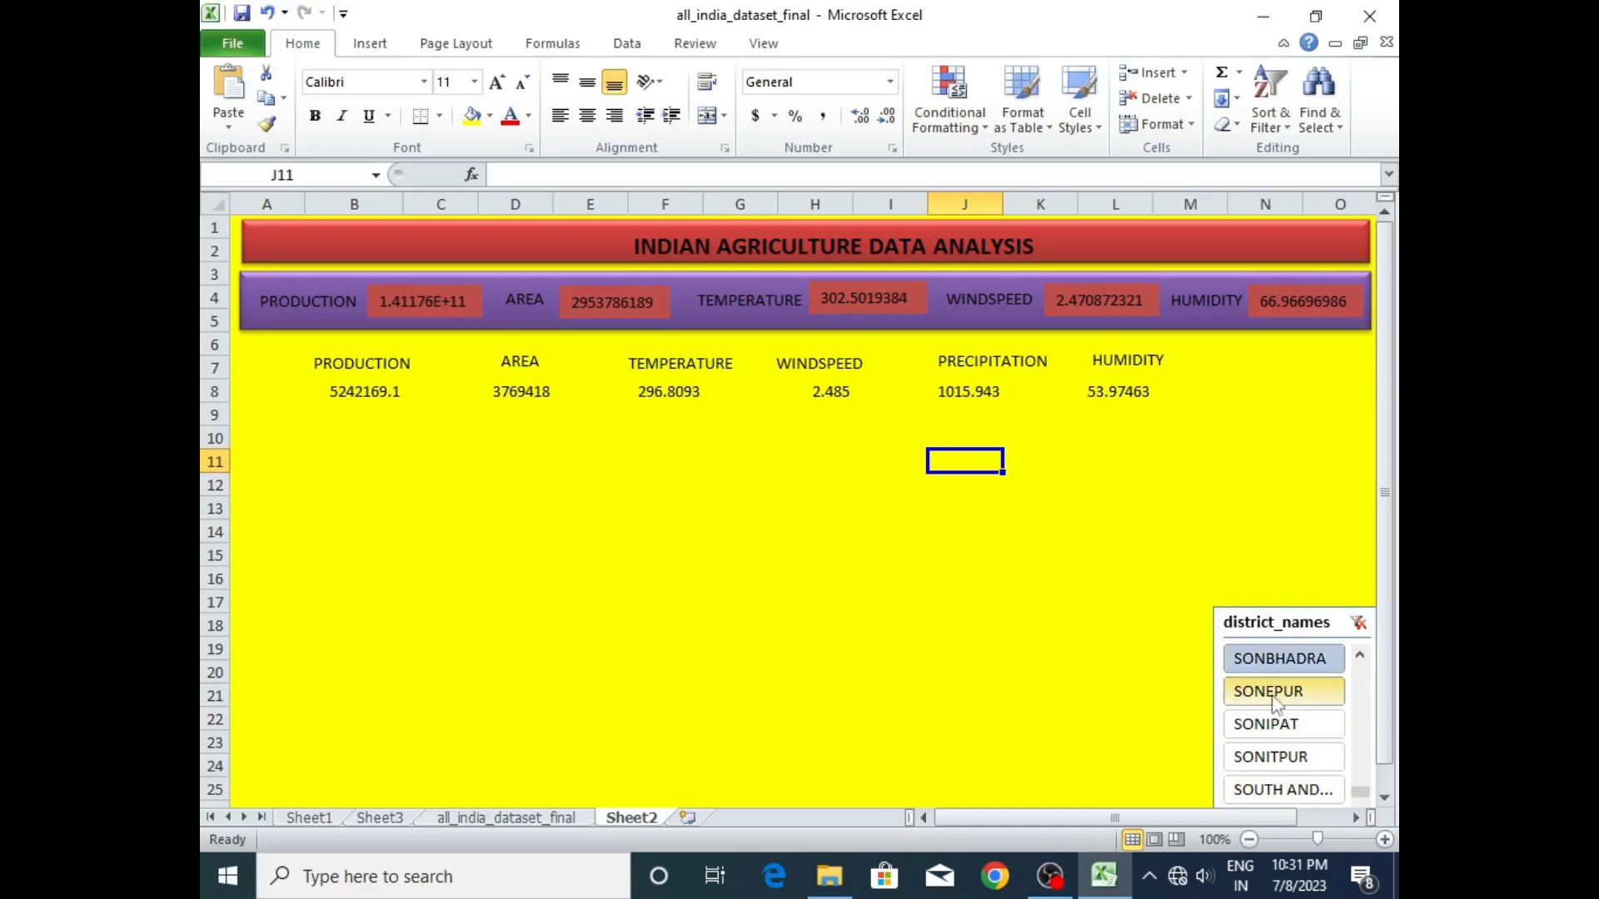
click(1275, 702)
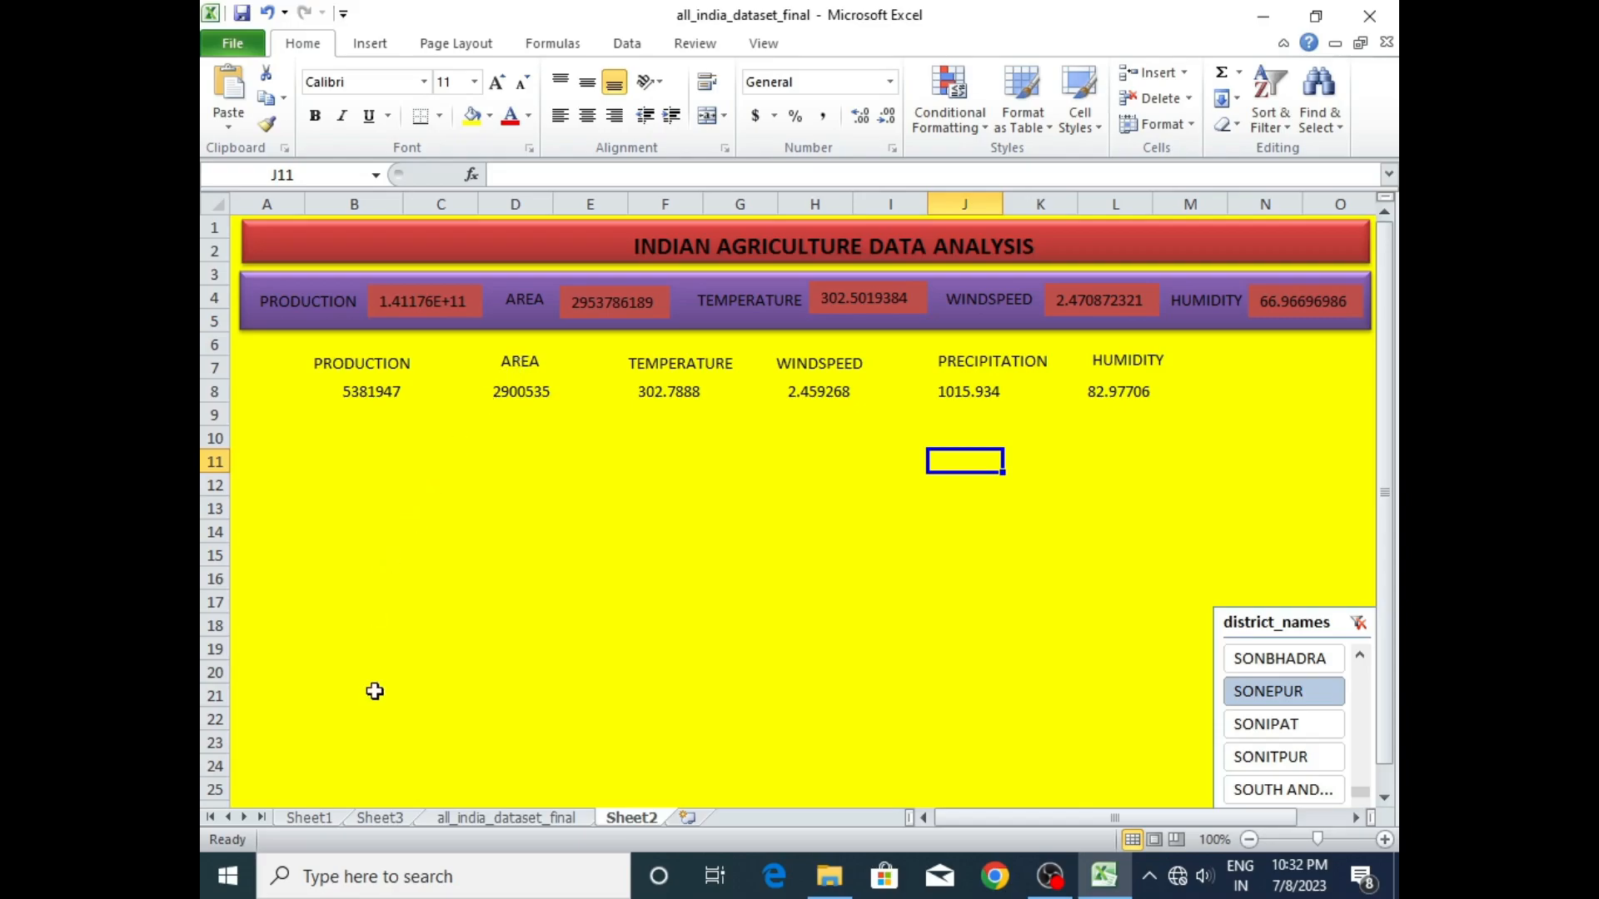
- Go to Sheet3, which holds the slicer-driven district pivot table
click(310, 818)
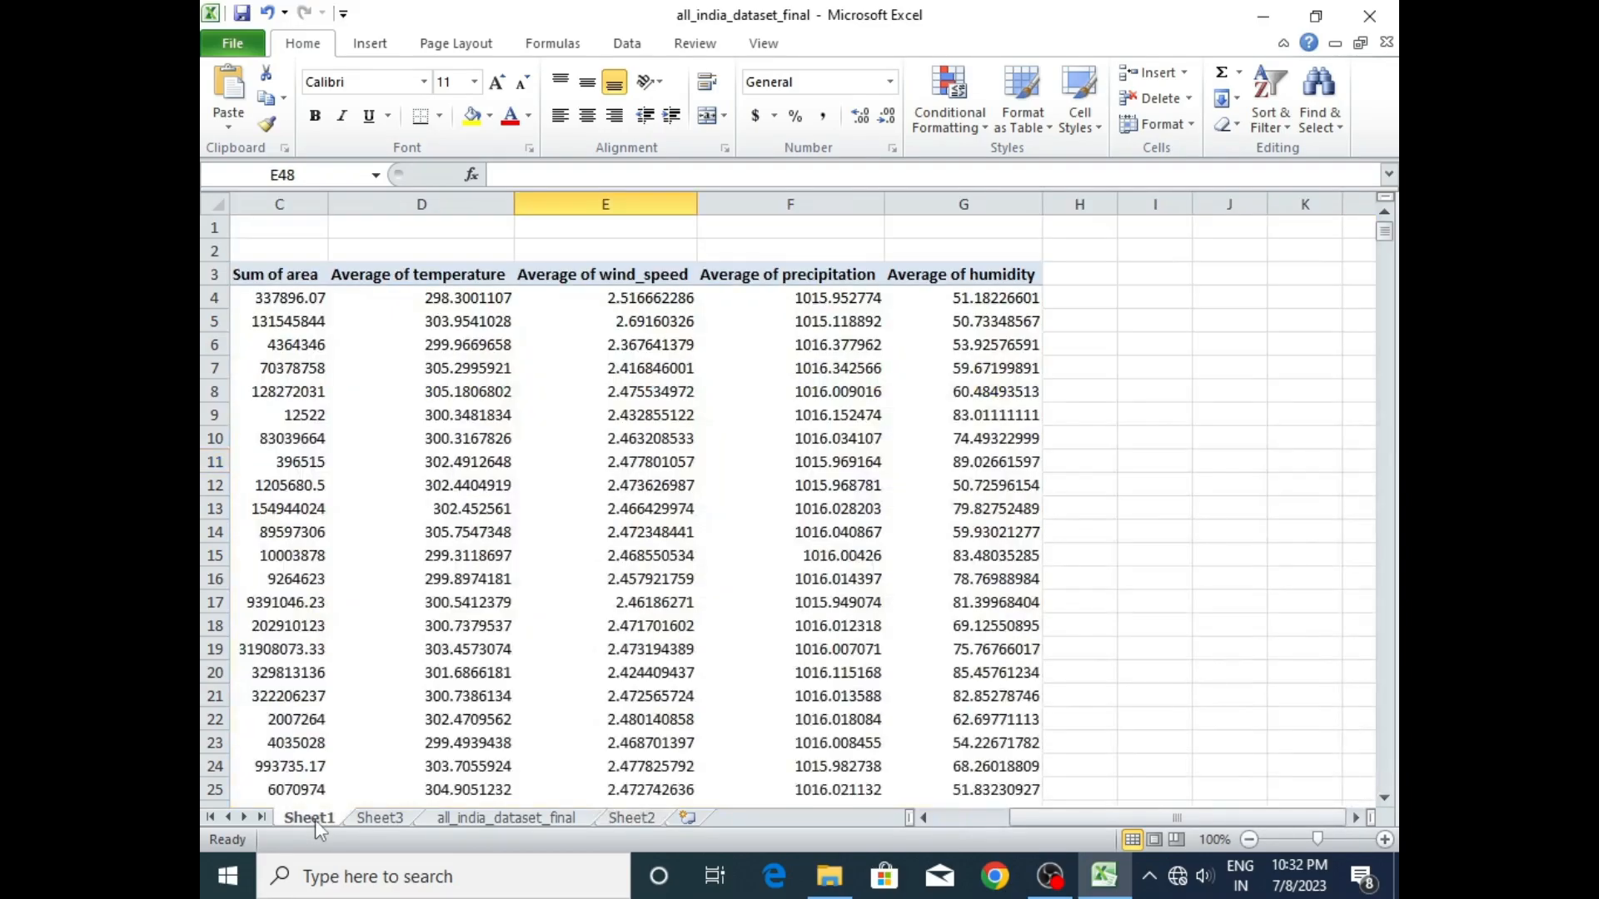
click(379, 818)
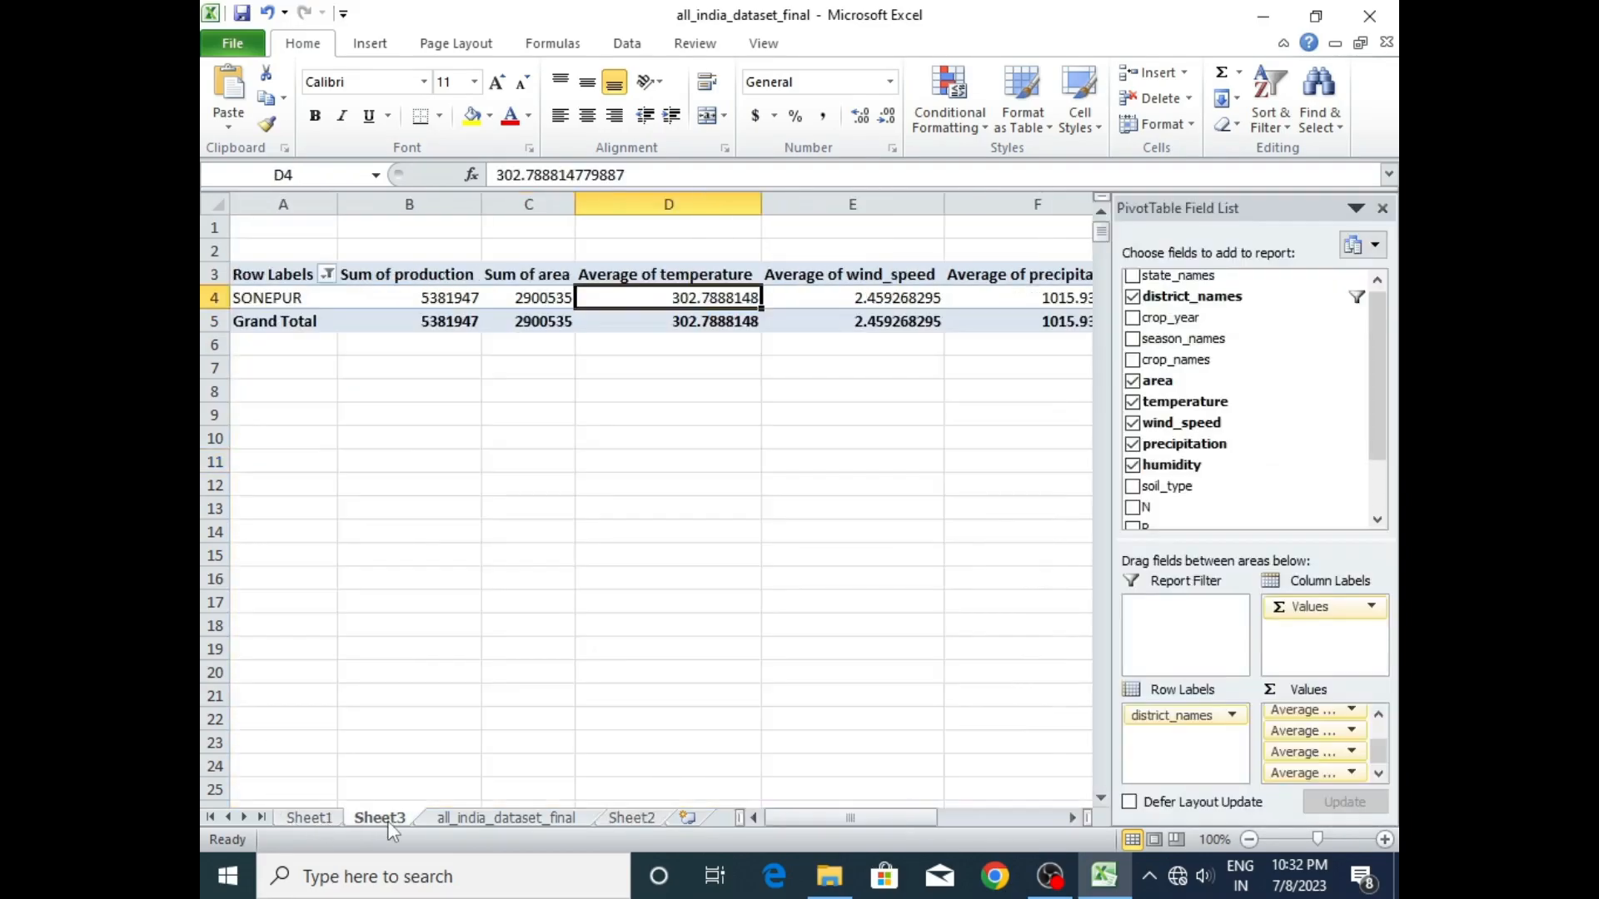
- Try an exploded doughnut chart based on the Sheet3 pivot table, and delete it
click(441, 291)
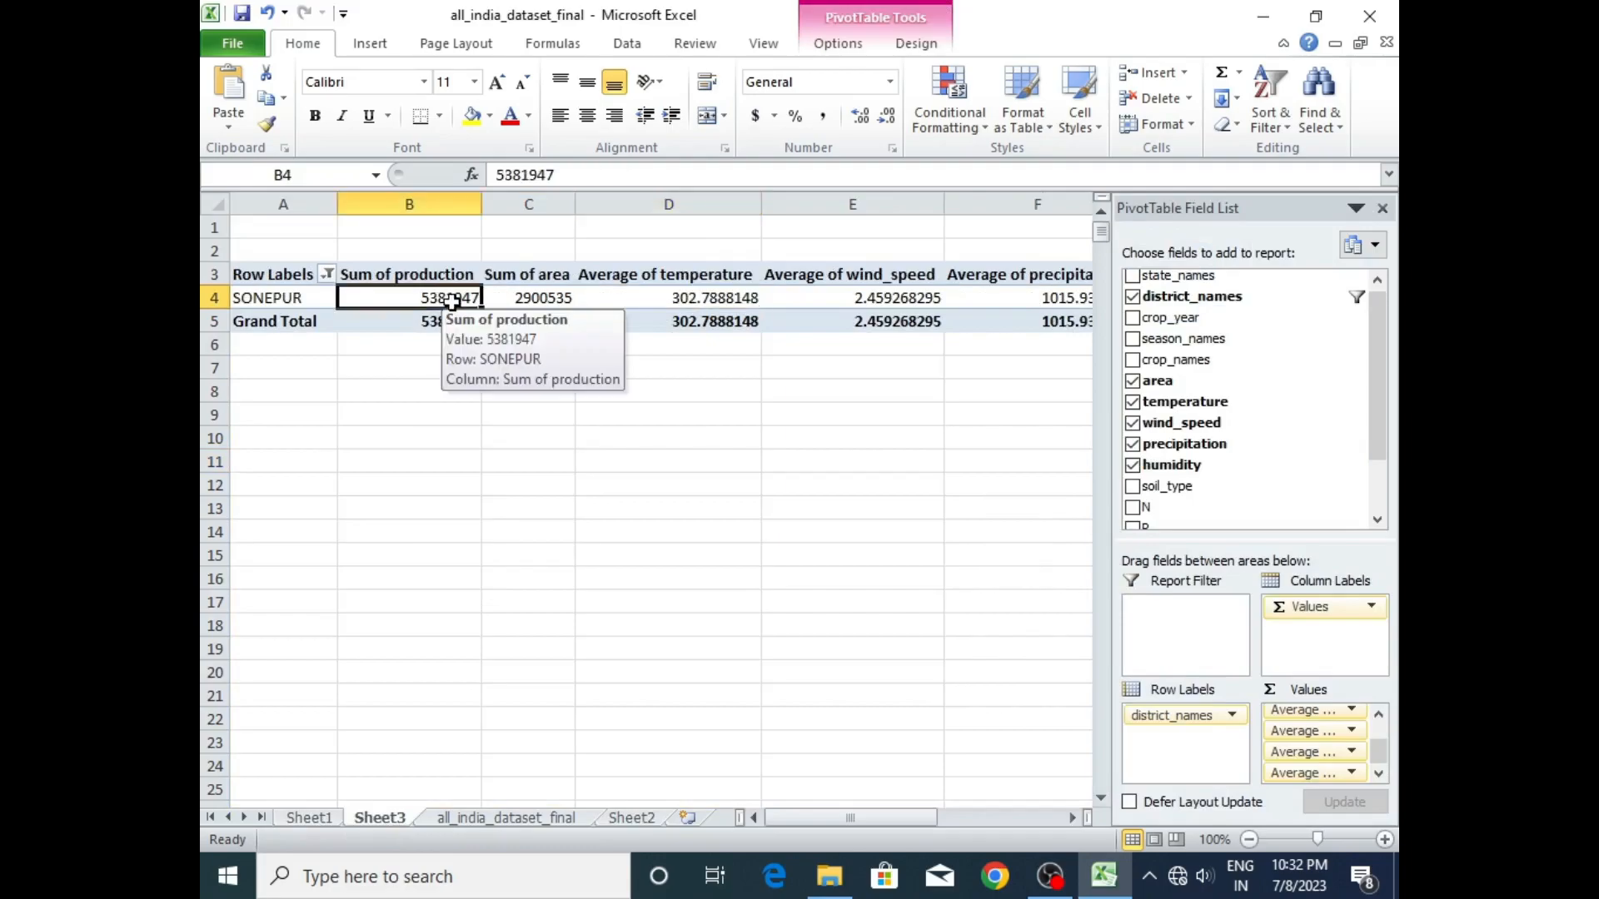
click(371, 46)
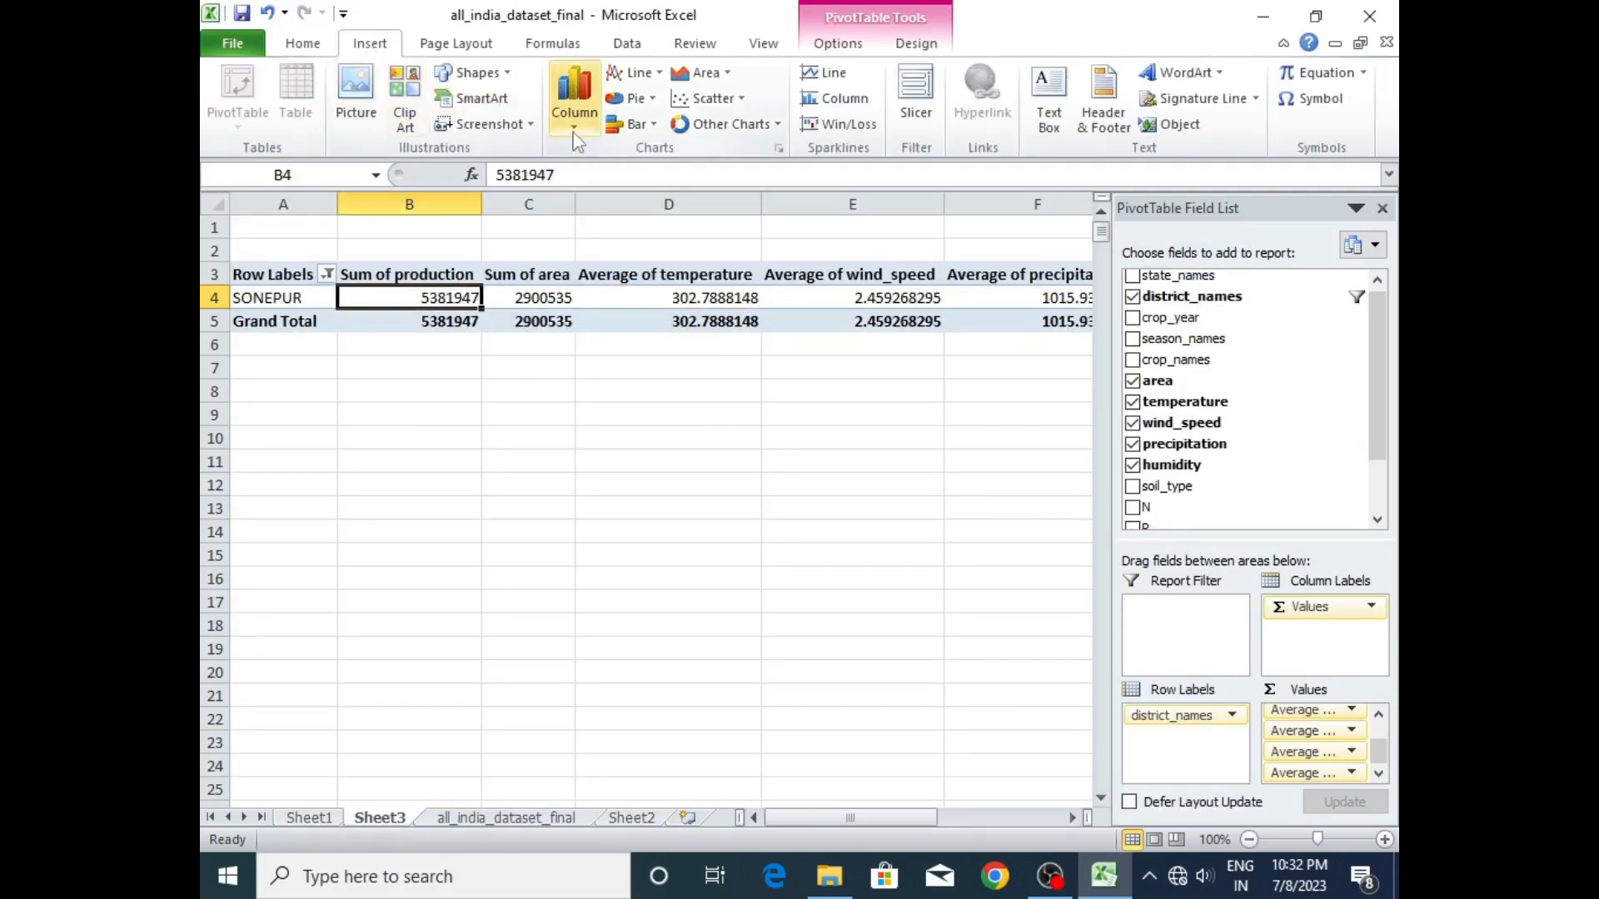
click(777, 125)
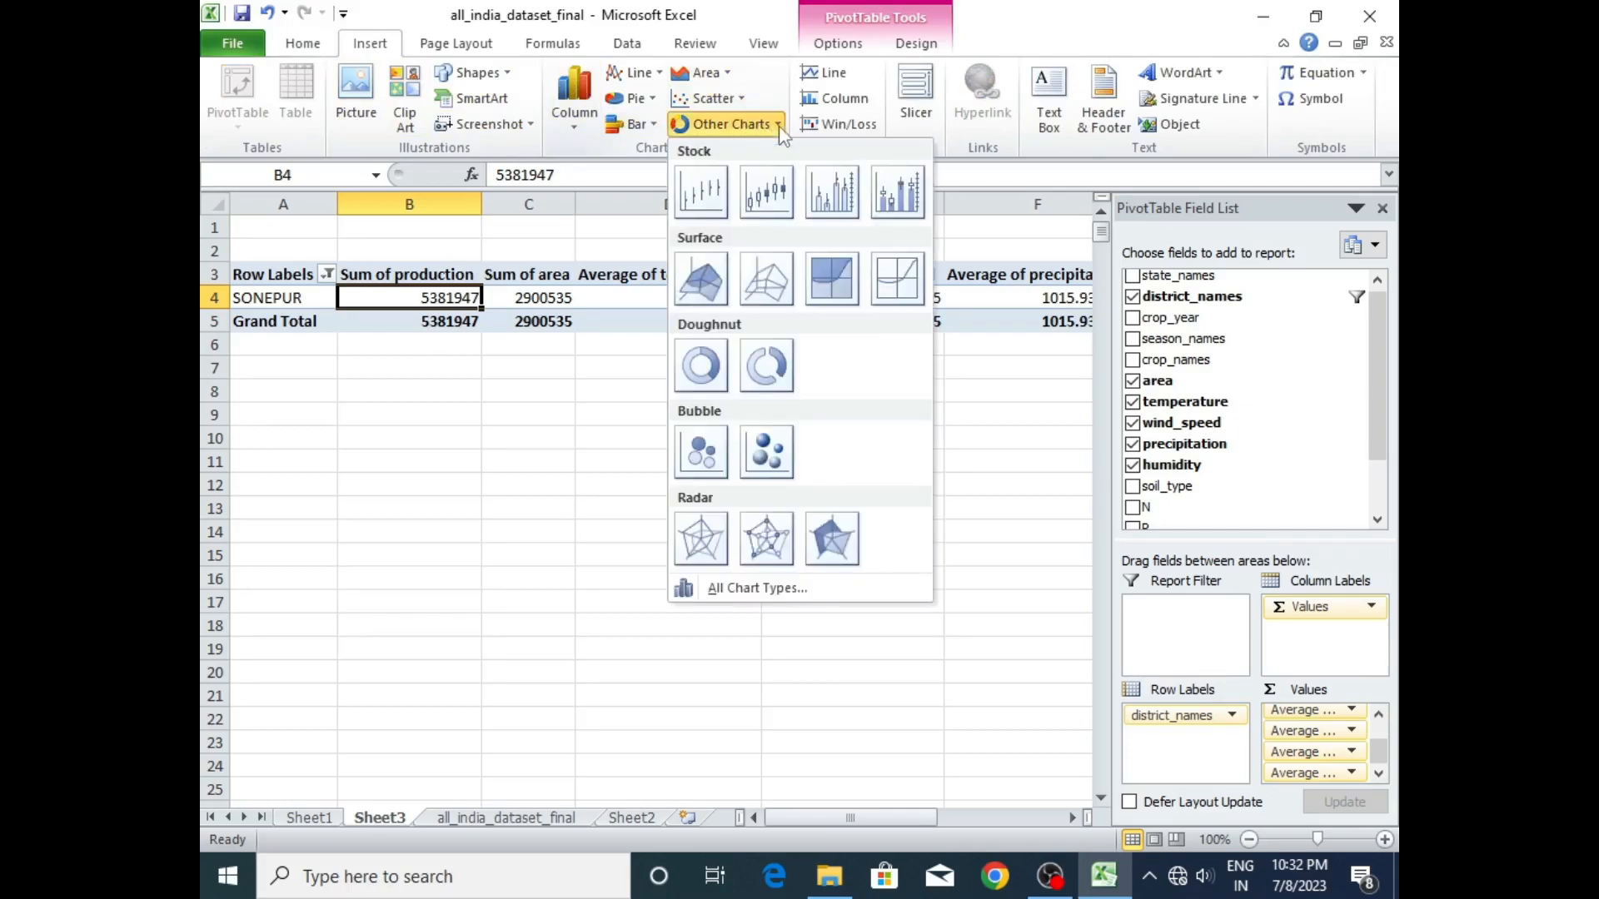
click(762, 372)
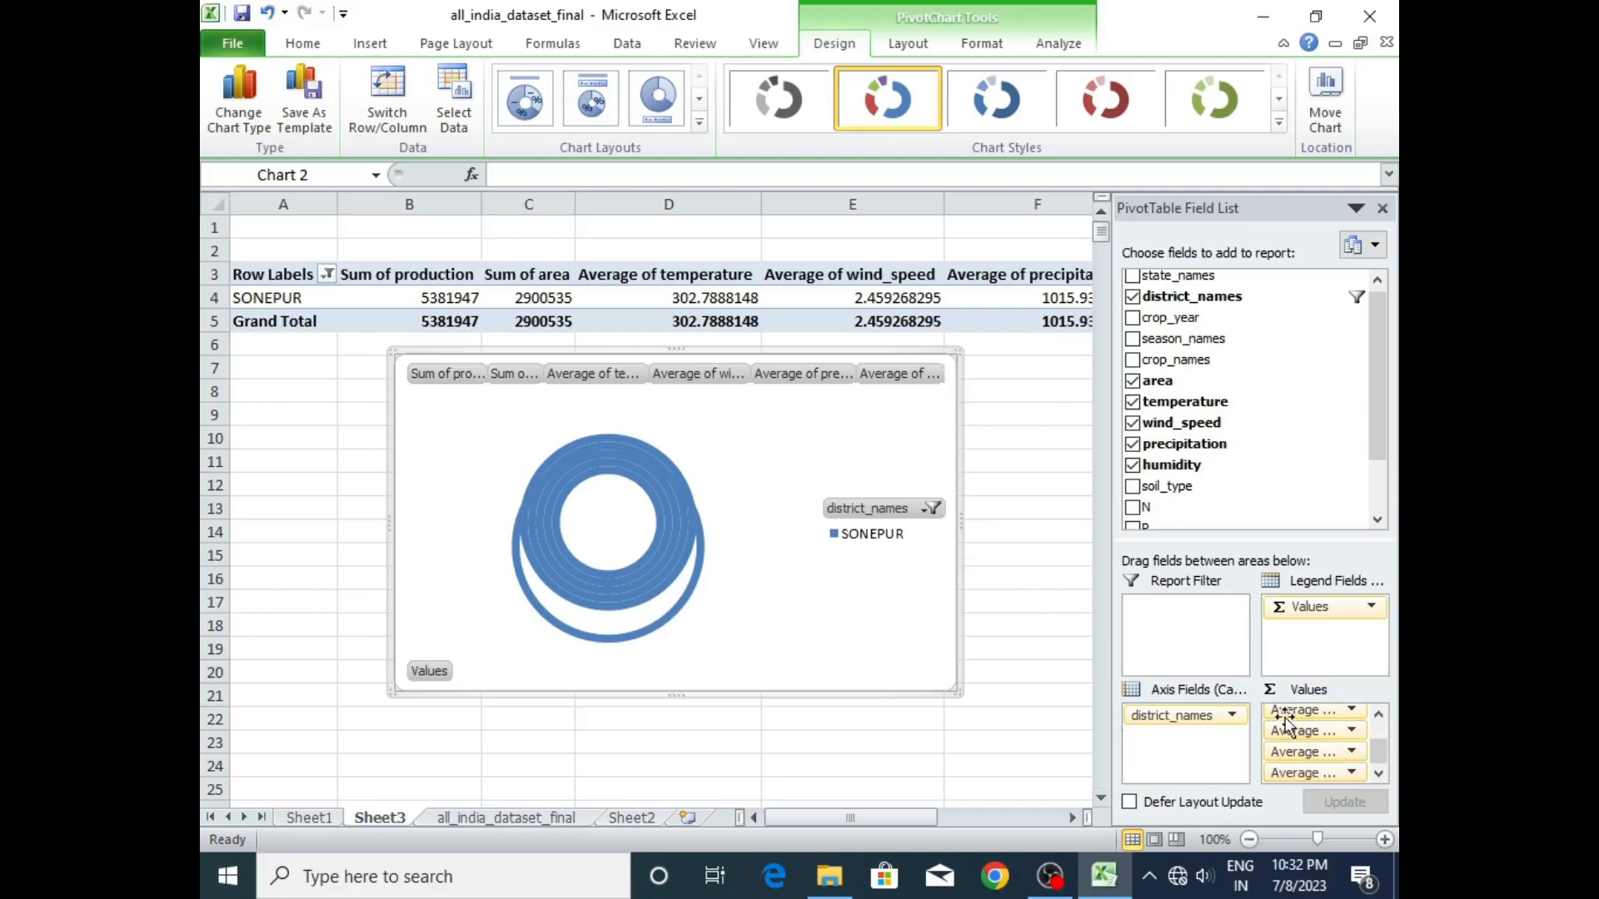
mouse_move(882, 818)
mouse_down()
mouse_move(933, 819)
mouse_move(871, 820)
mouse_up()
key(Delete)
- Insert a blank doughnut chart on Sheet3, starting from the empty cell B10 outside the pivot table
click(460, 432)
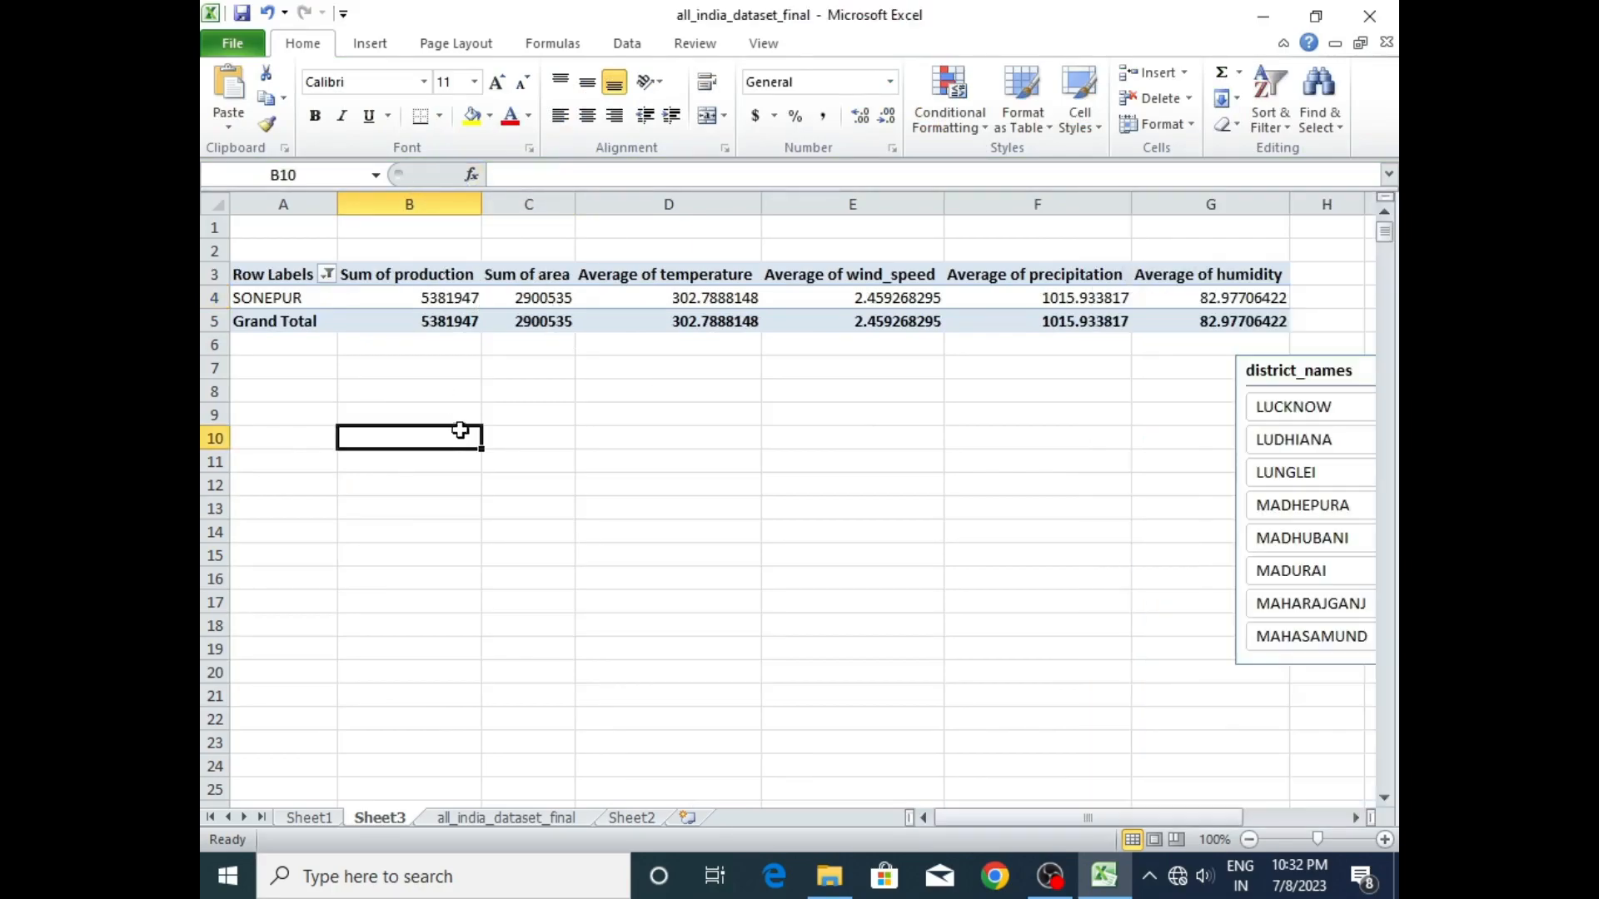
click(370, 44)
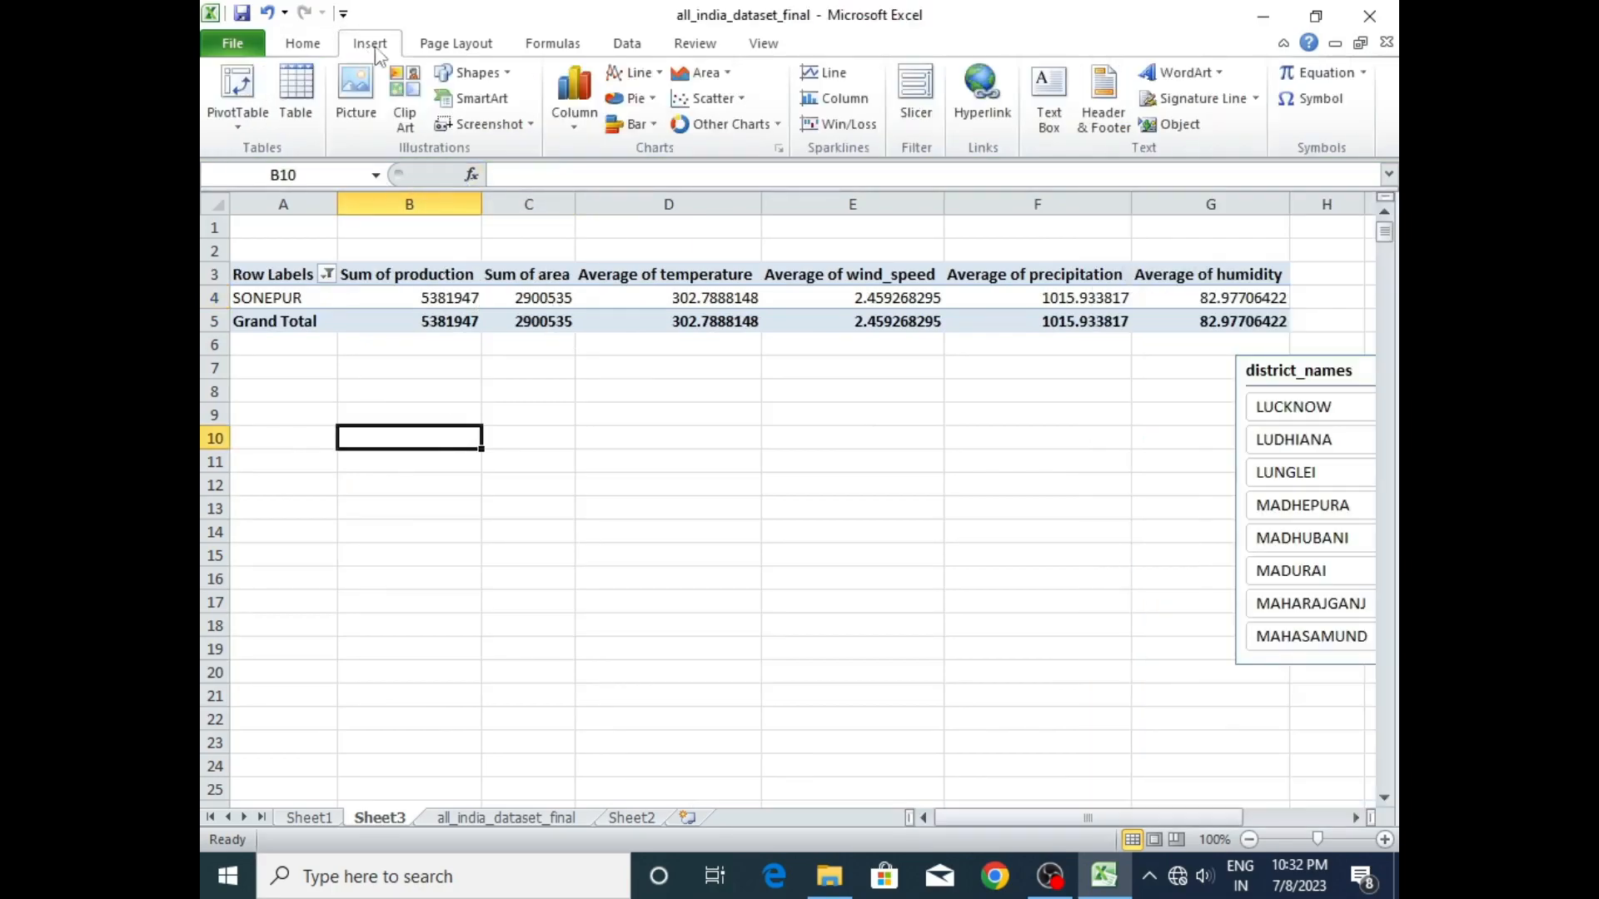
click(709, 127)
click(702, 365)
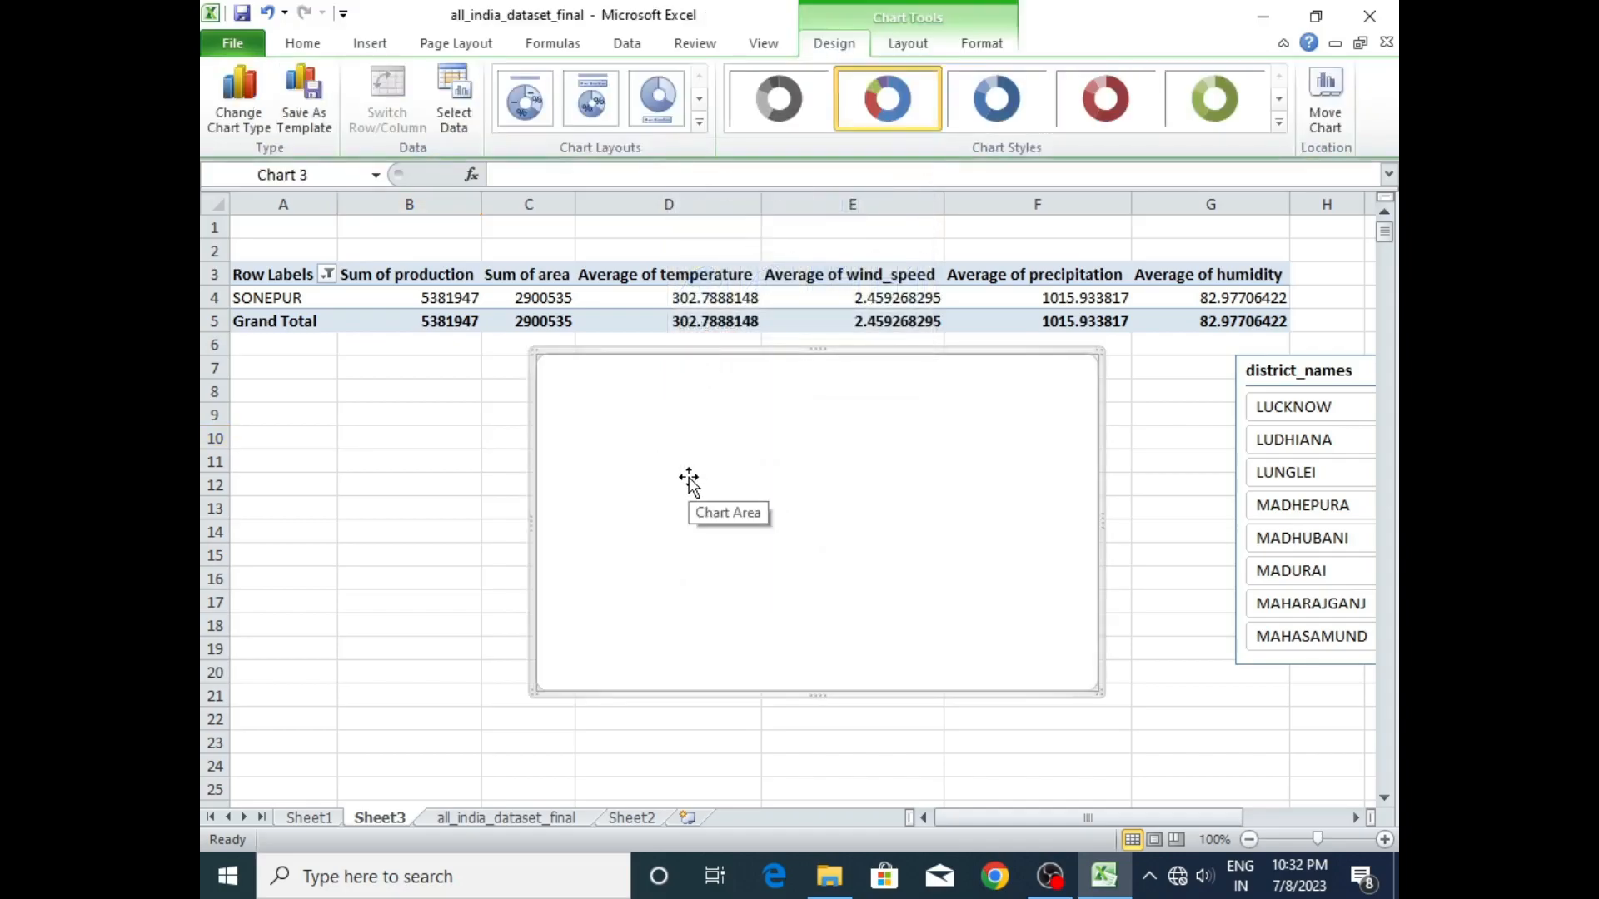
- Add a series named PRODUCTION to the blank chart's data source, with its values taken from Sheet3 cell B5
right_click(651, 445)
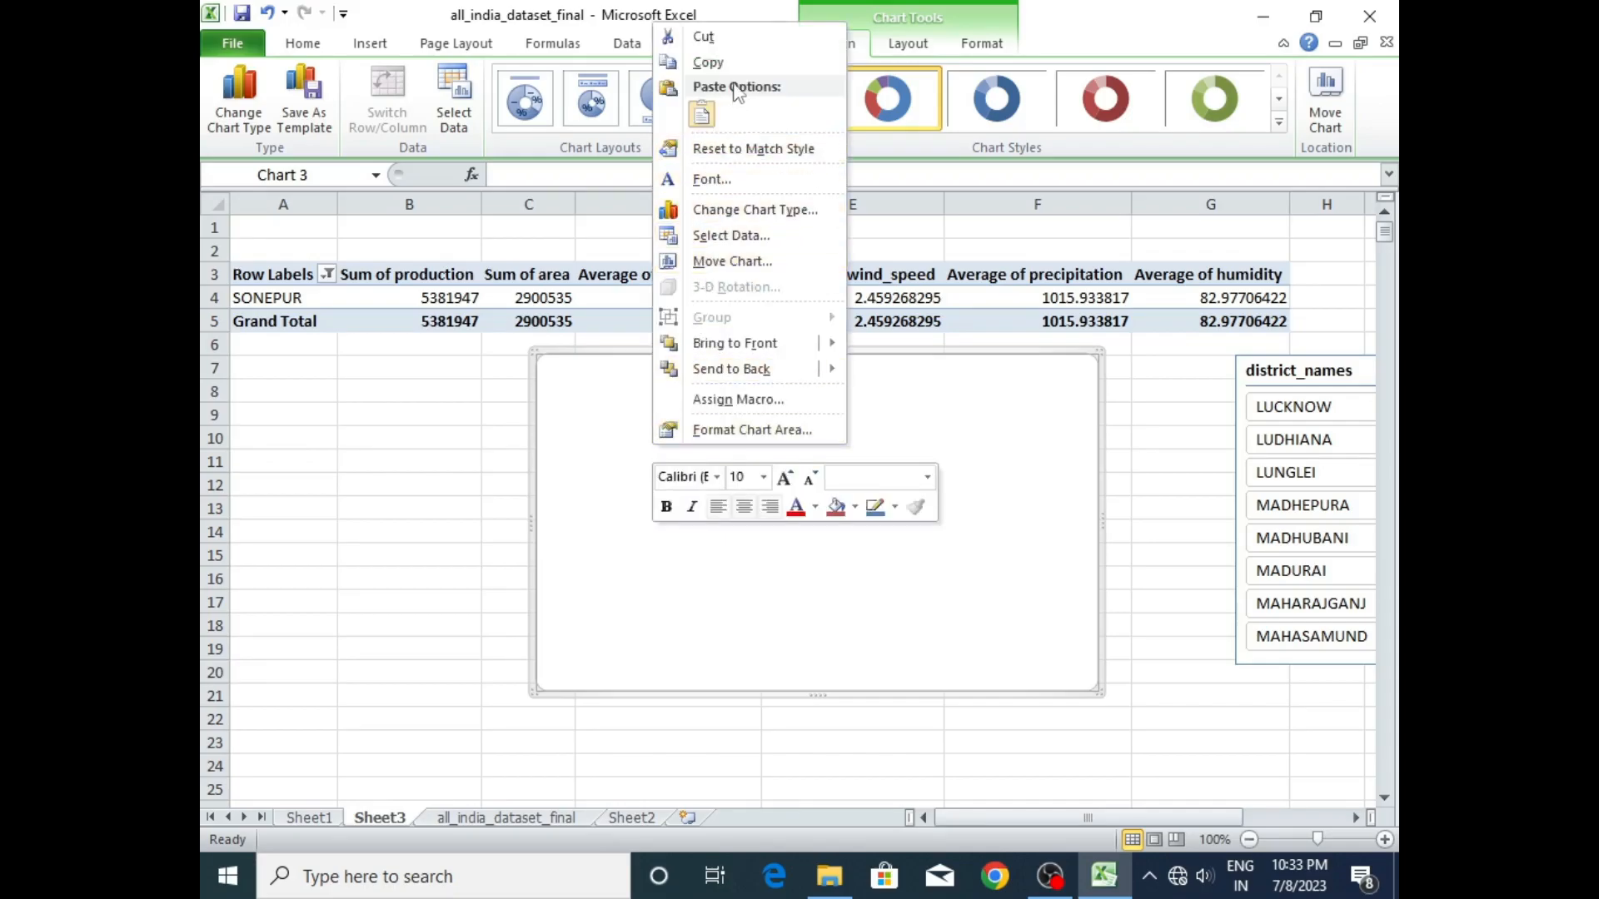
click(723, 237)
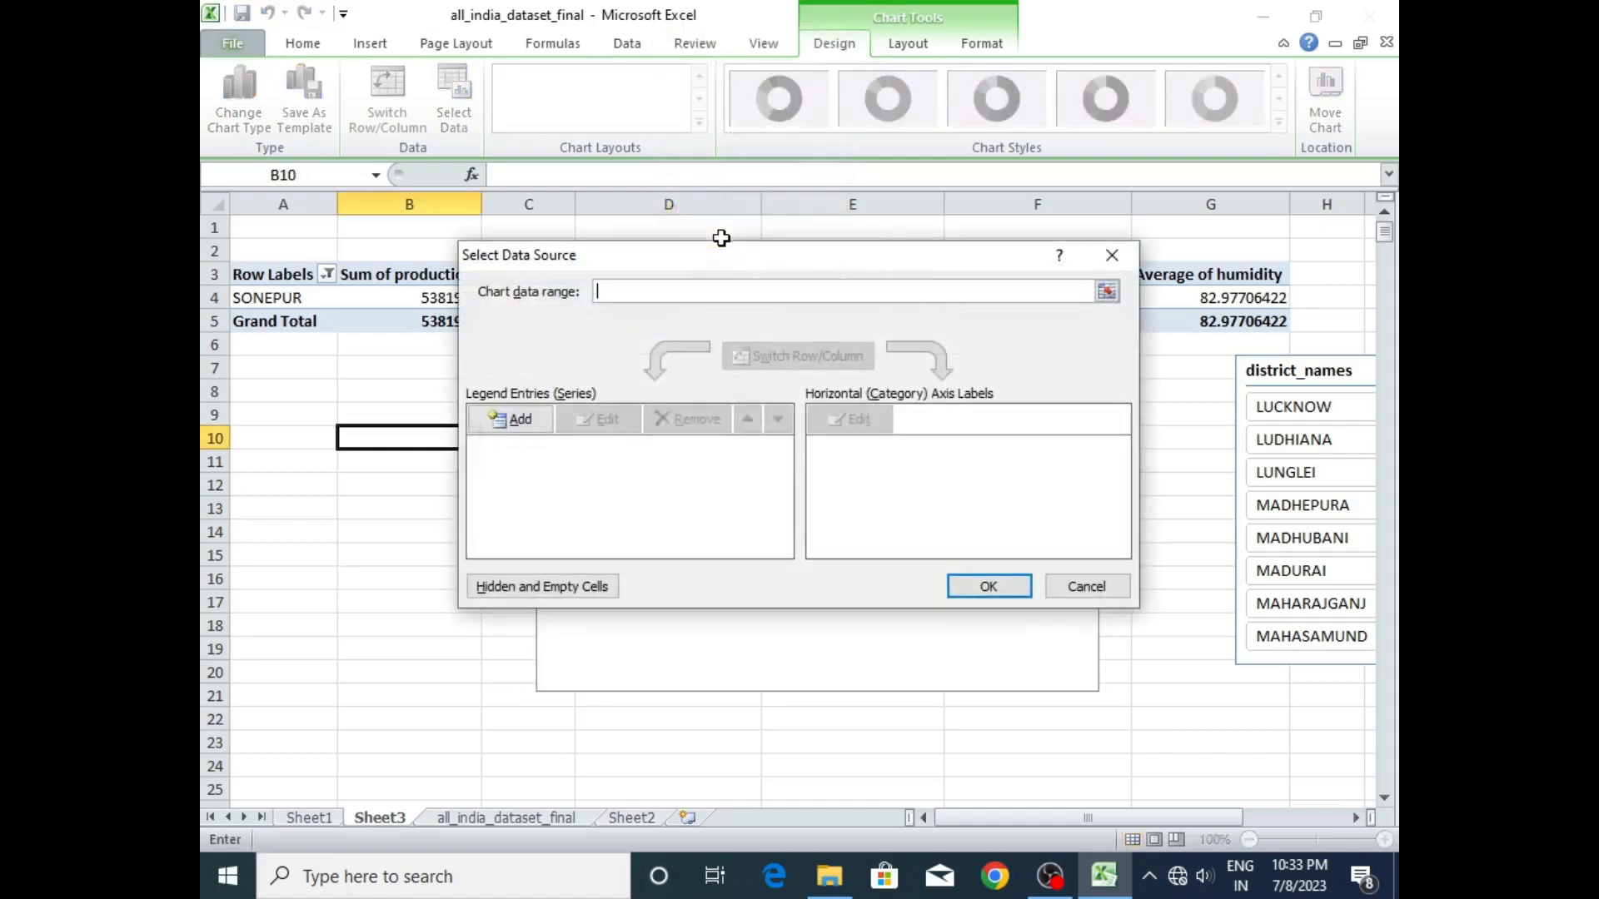
click(514, 421)
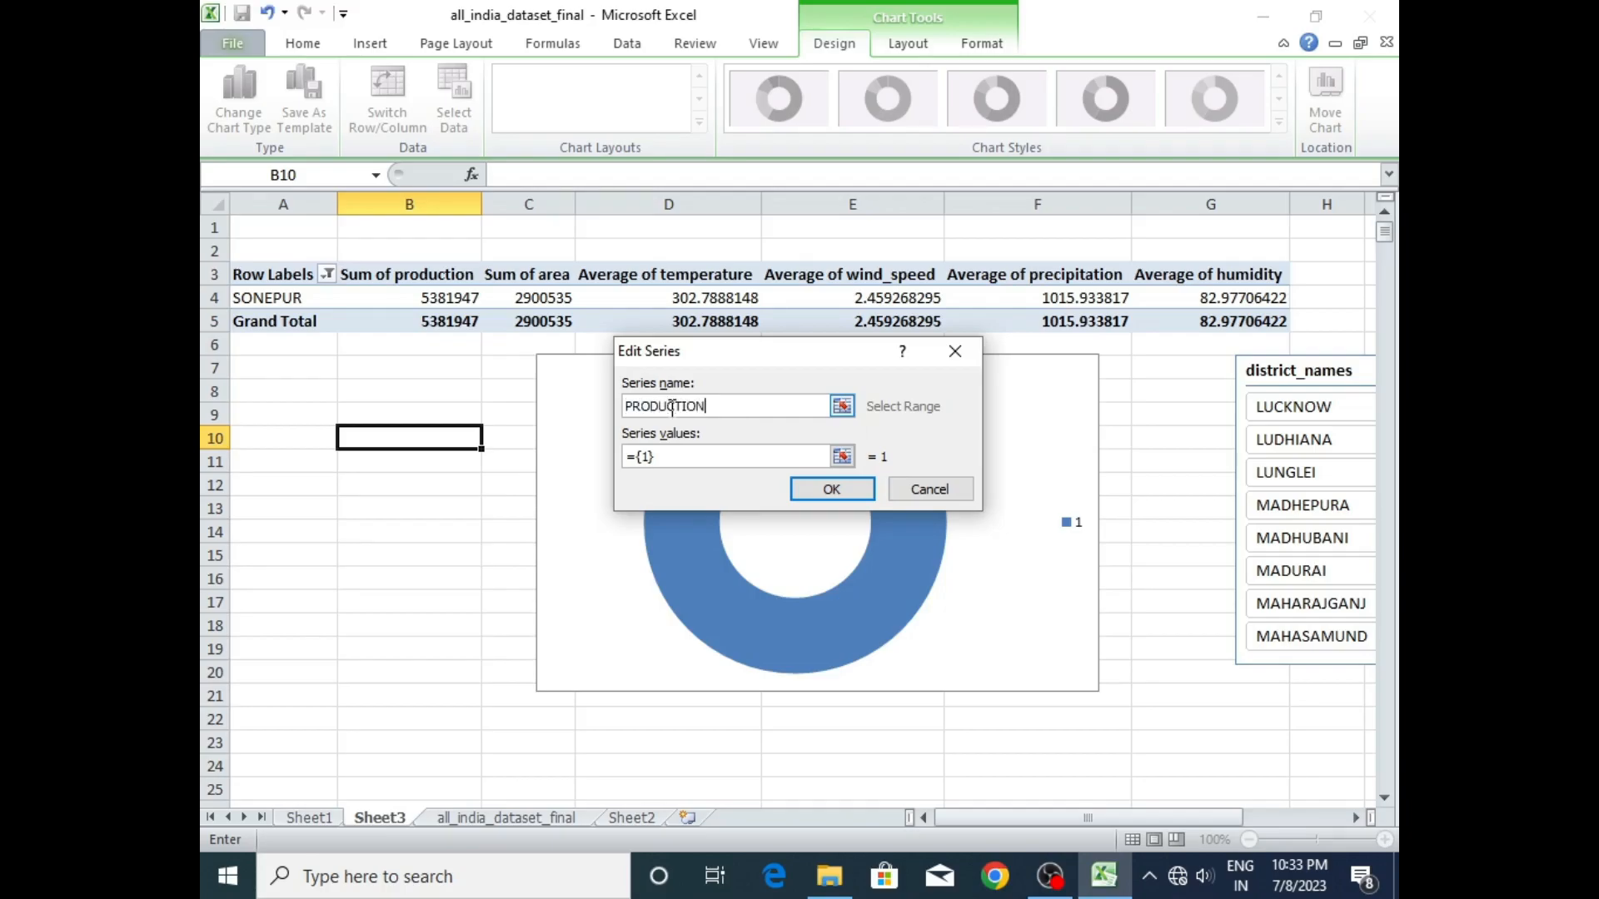
click(717, 456)
drag(664, 462, 637, 454)
key(BackSpace)
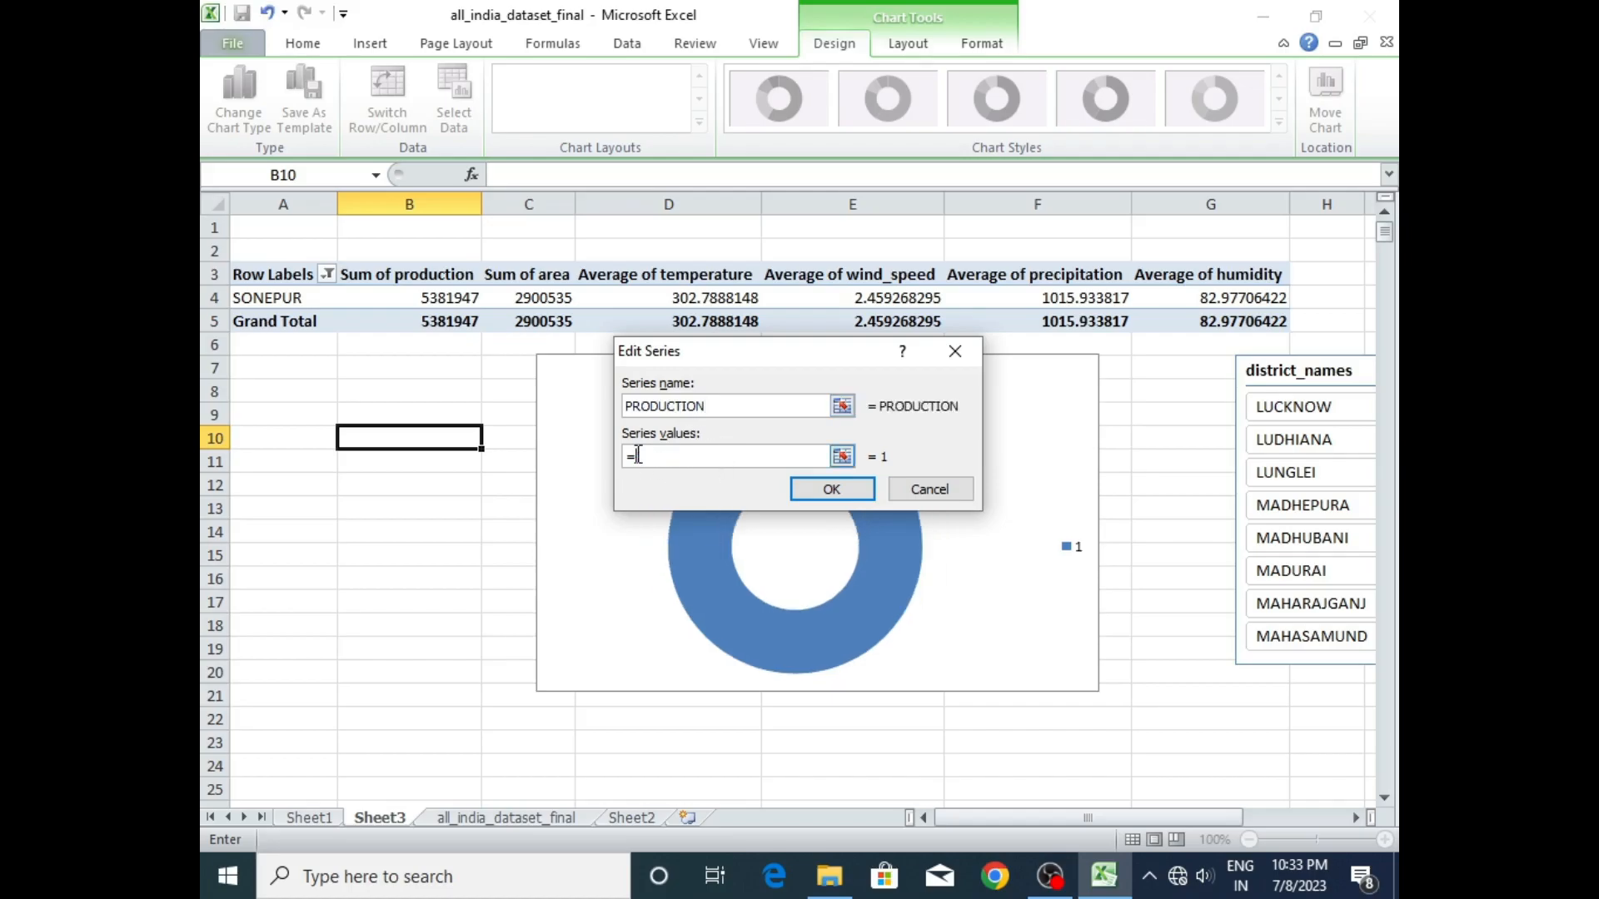
click(467, 320)
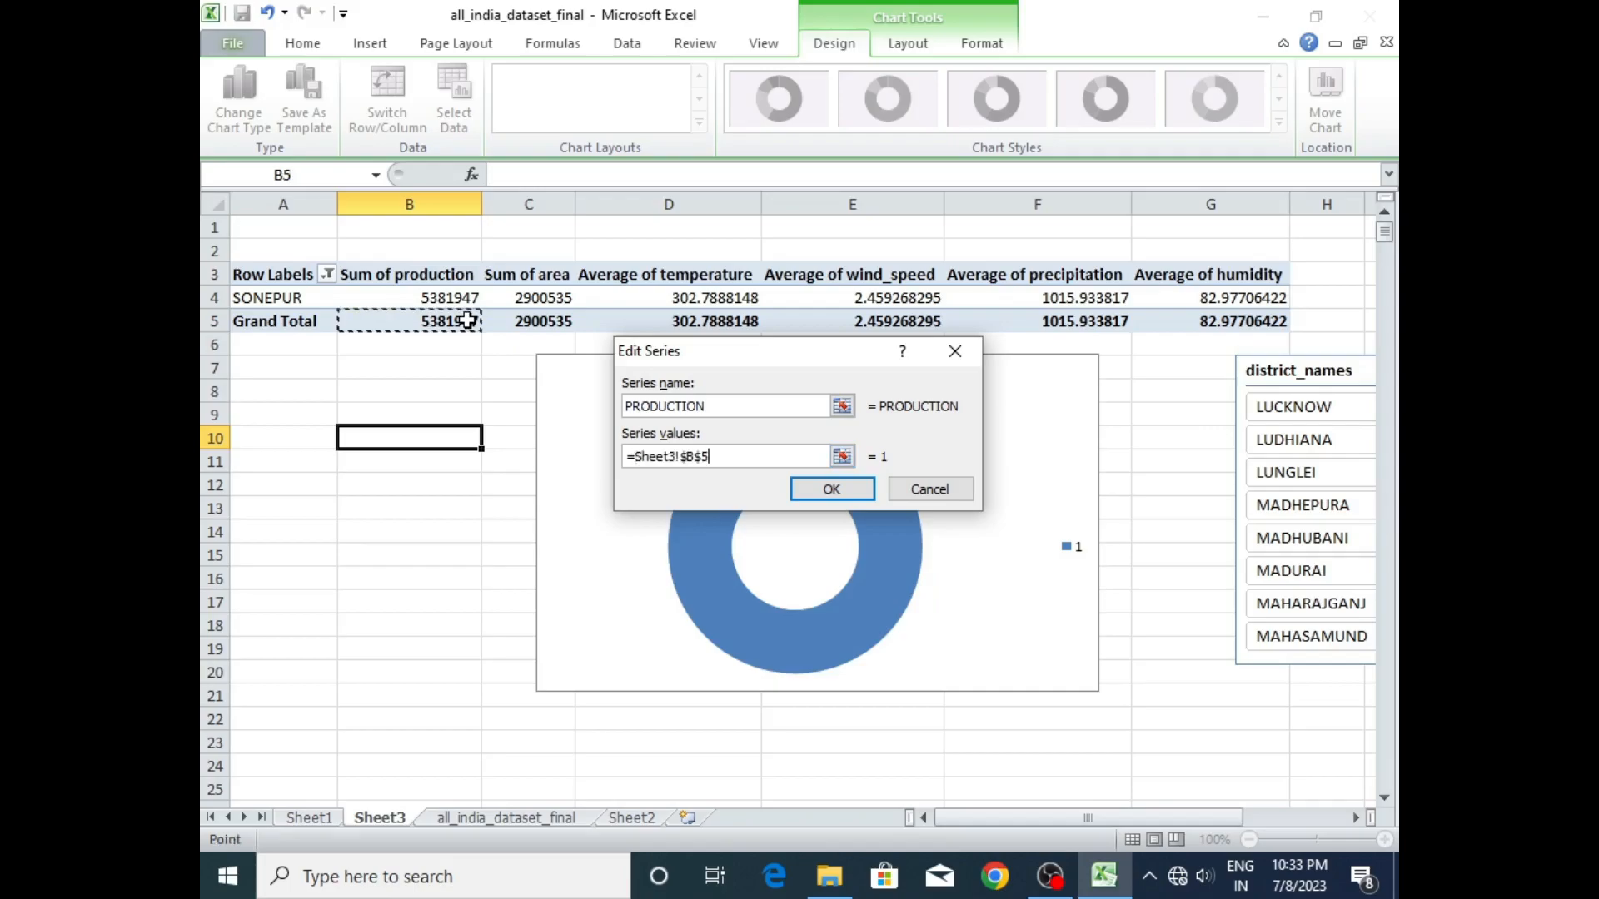
click(832, 489)
- Add a second series named AREA with its values from Sheet3 cell C5, and apply the data source
click(522, 420)
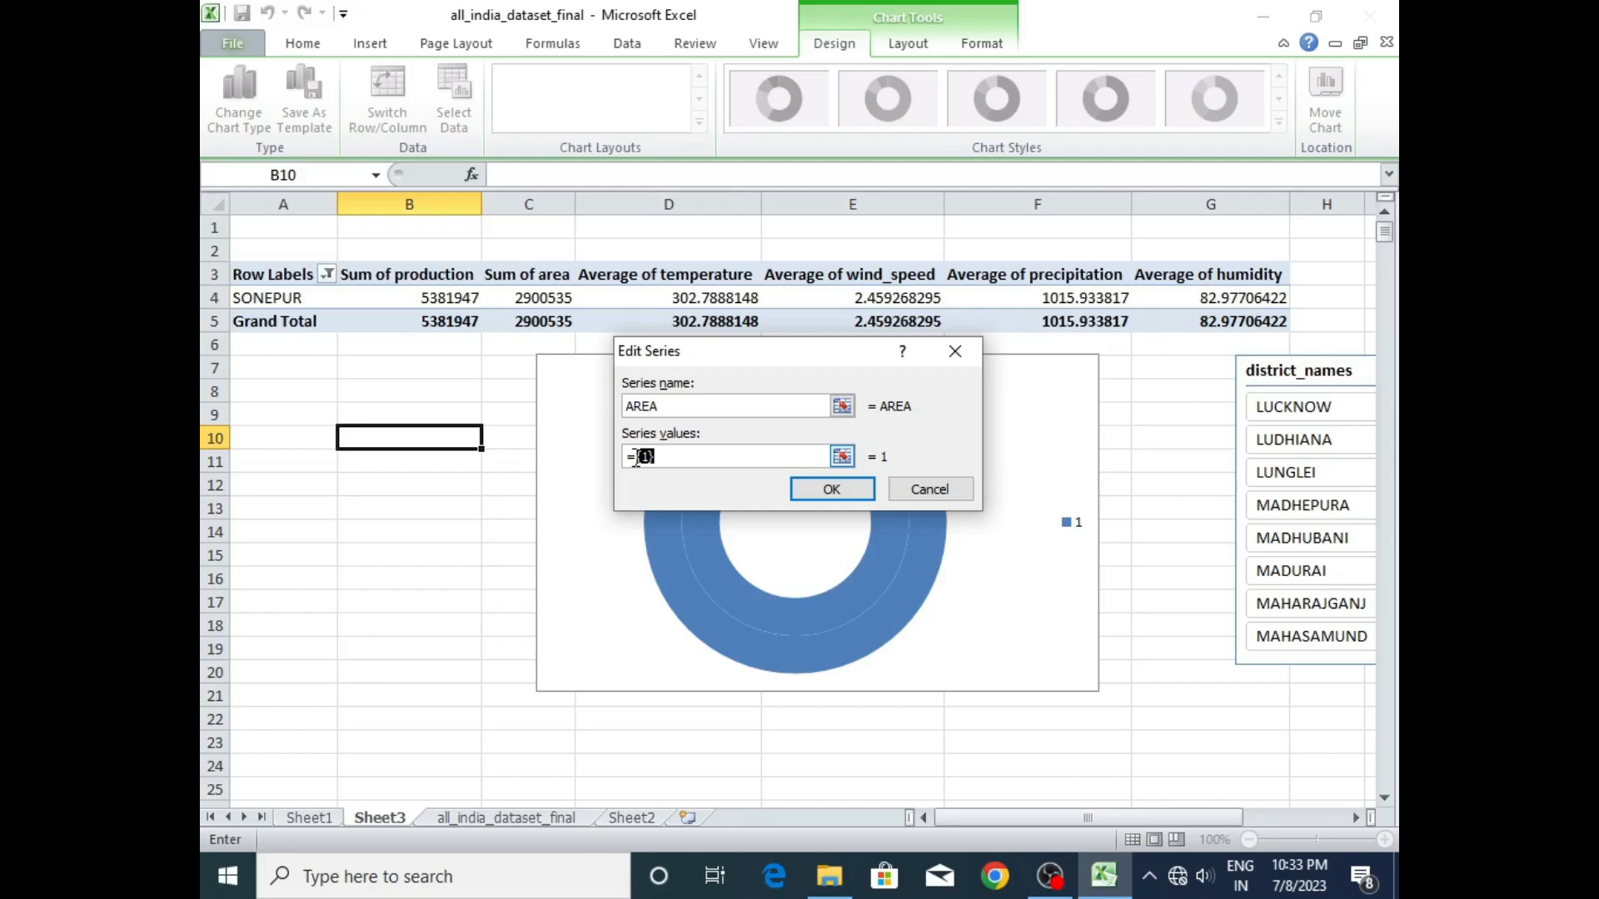
key(BackSpace)
click(543, 320)
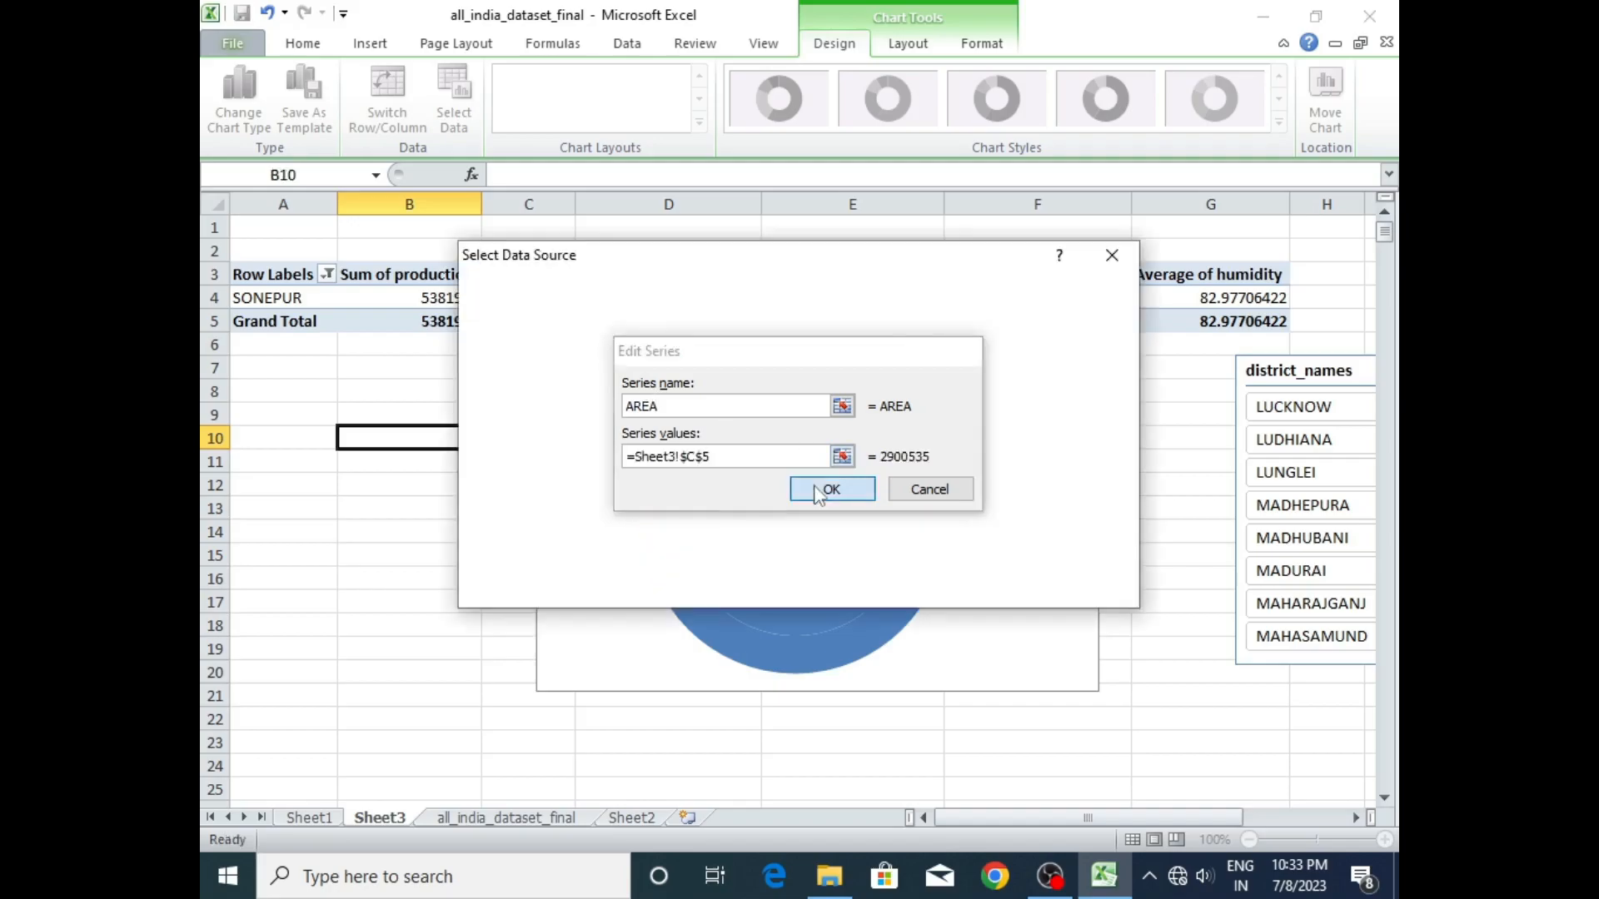
click(832, 490)
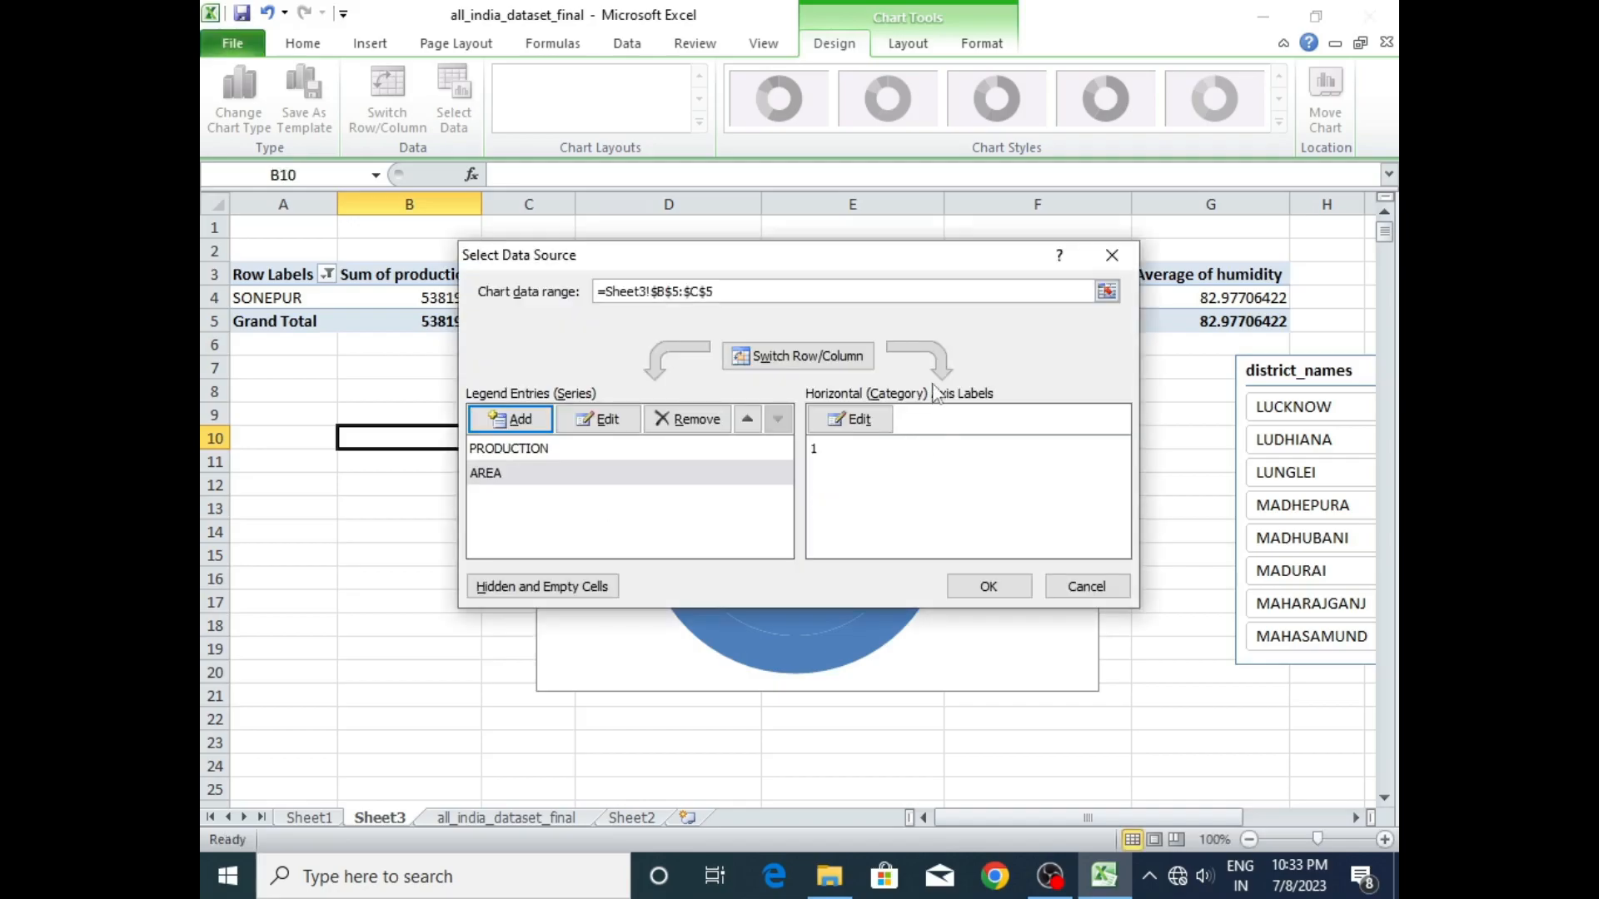
click(1017, 588)
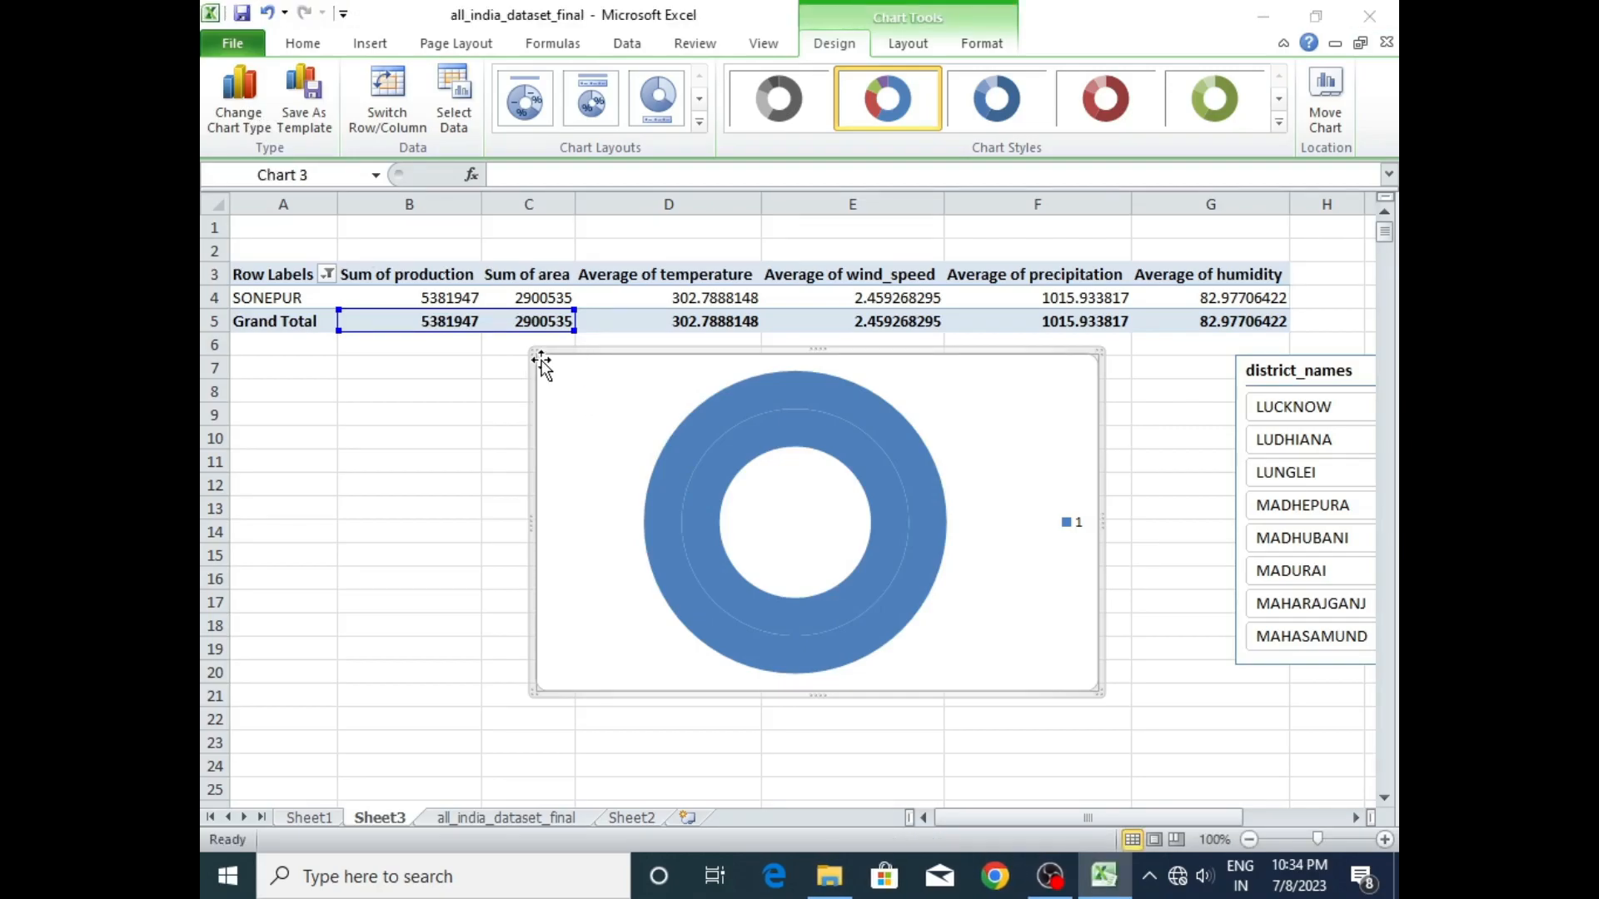
- Shift the chart below the pivot table and change its type to clustered column
drag(539, 361, 450, 383)
click(239, 100)
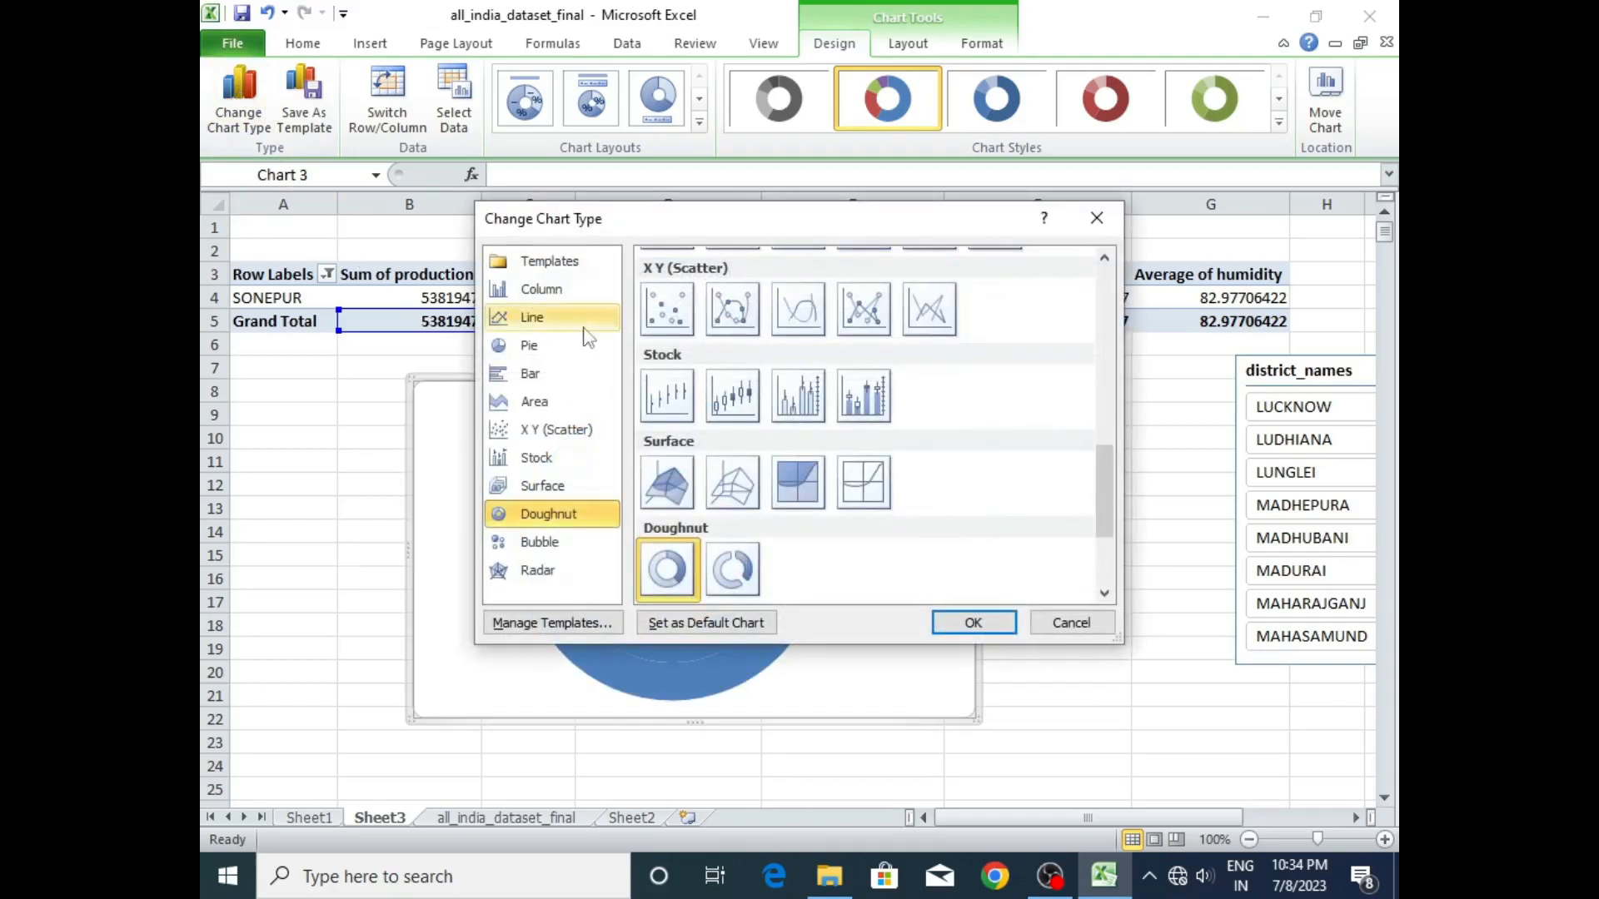
click(543, 293)
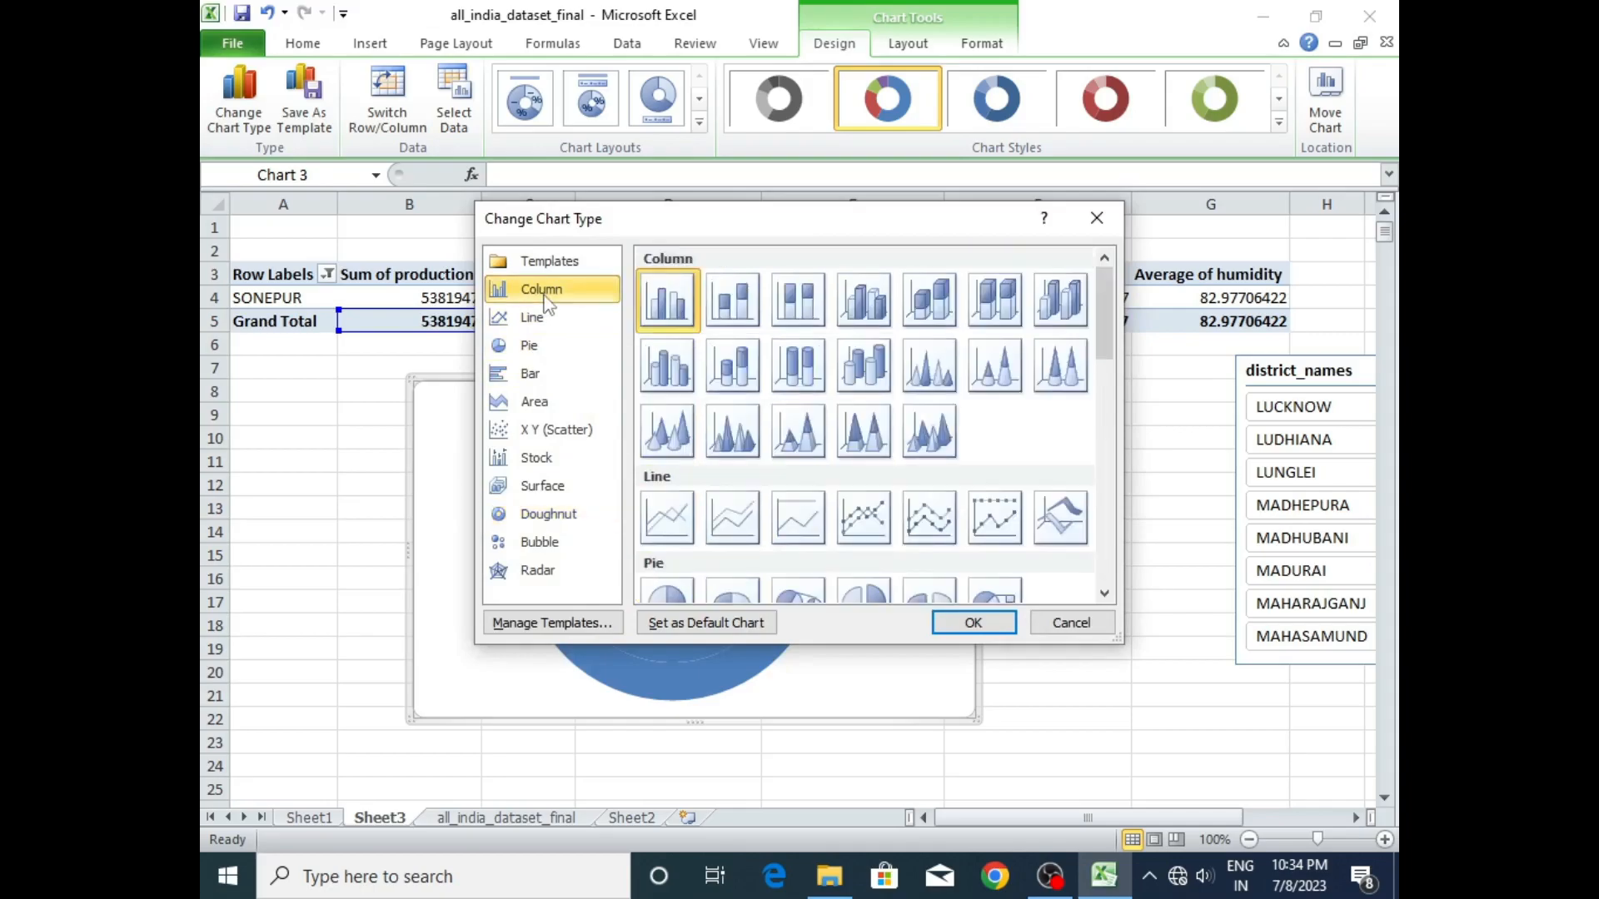
click(971, 625)
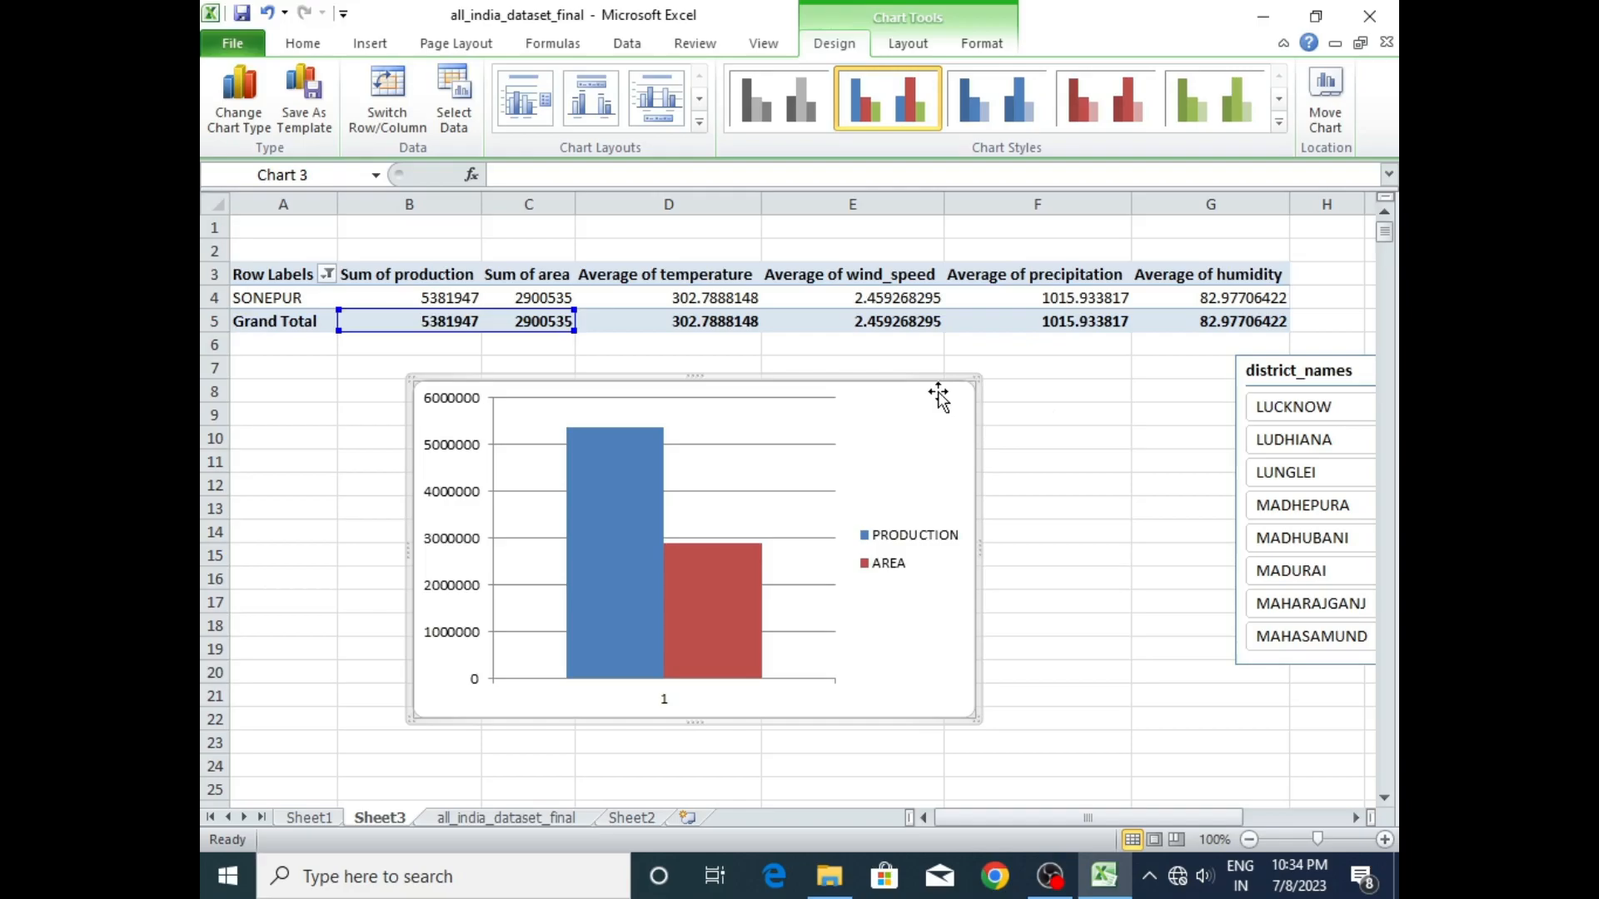
- Copy the column chart onto the Sheet2 dashboard, shrink it and place it just above the district_names slicer
click(629, 817)
click(495, 466)
key(ctrl+v)
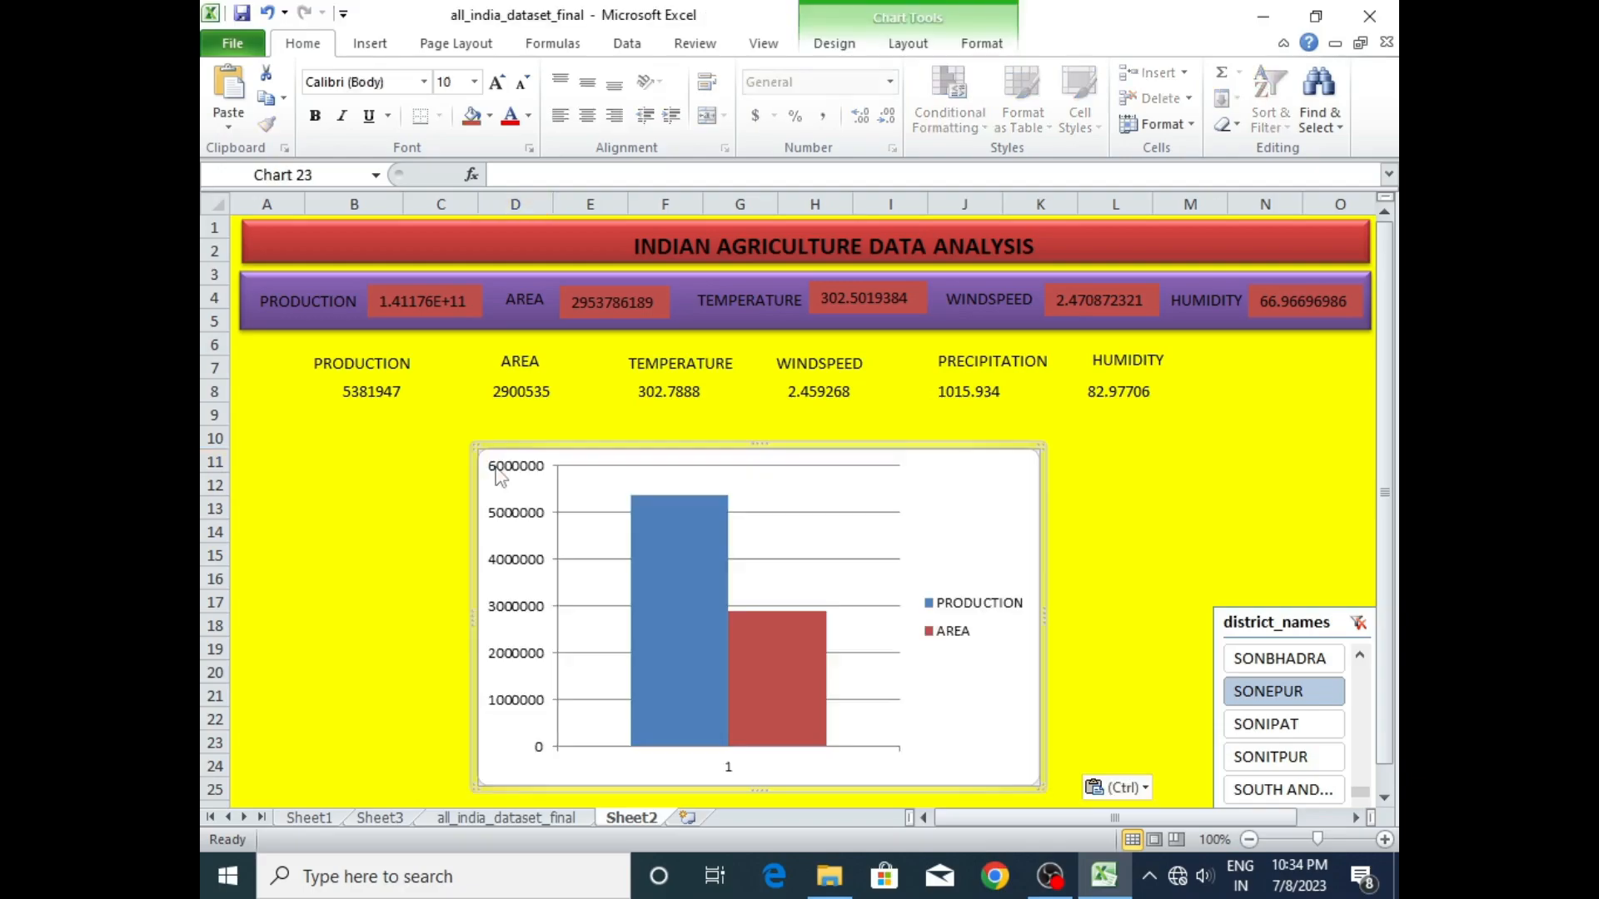
drag(1034, 790, 844, 704)
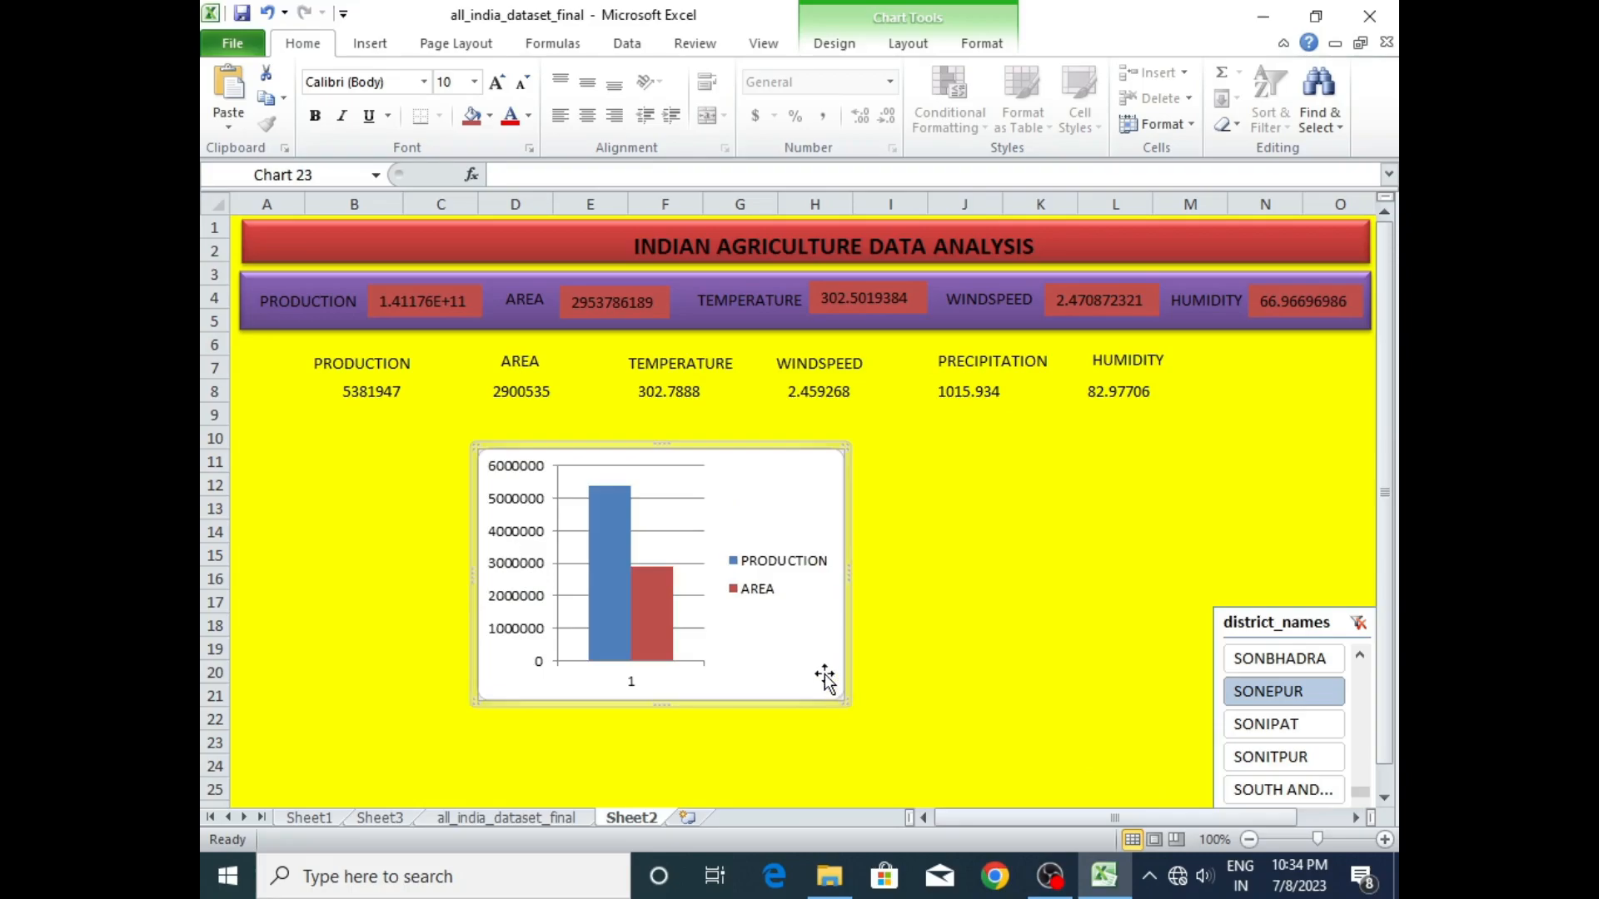
drag(794, 444, 1028, 428)
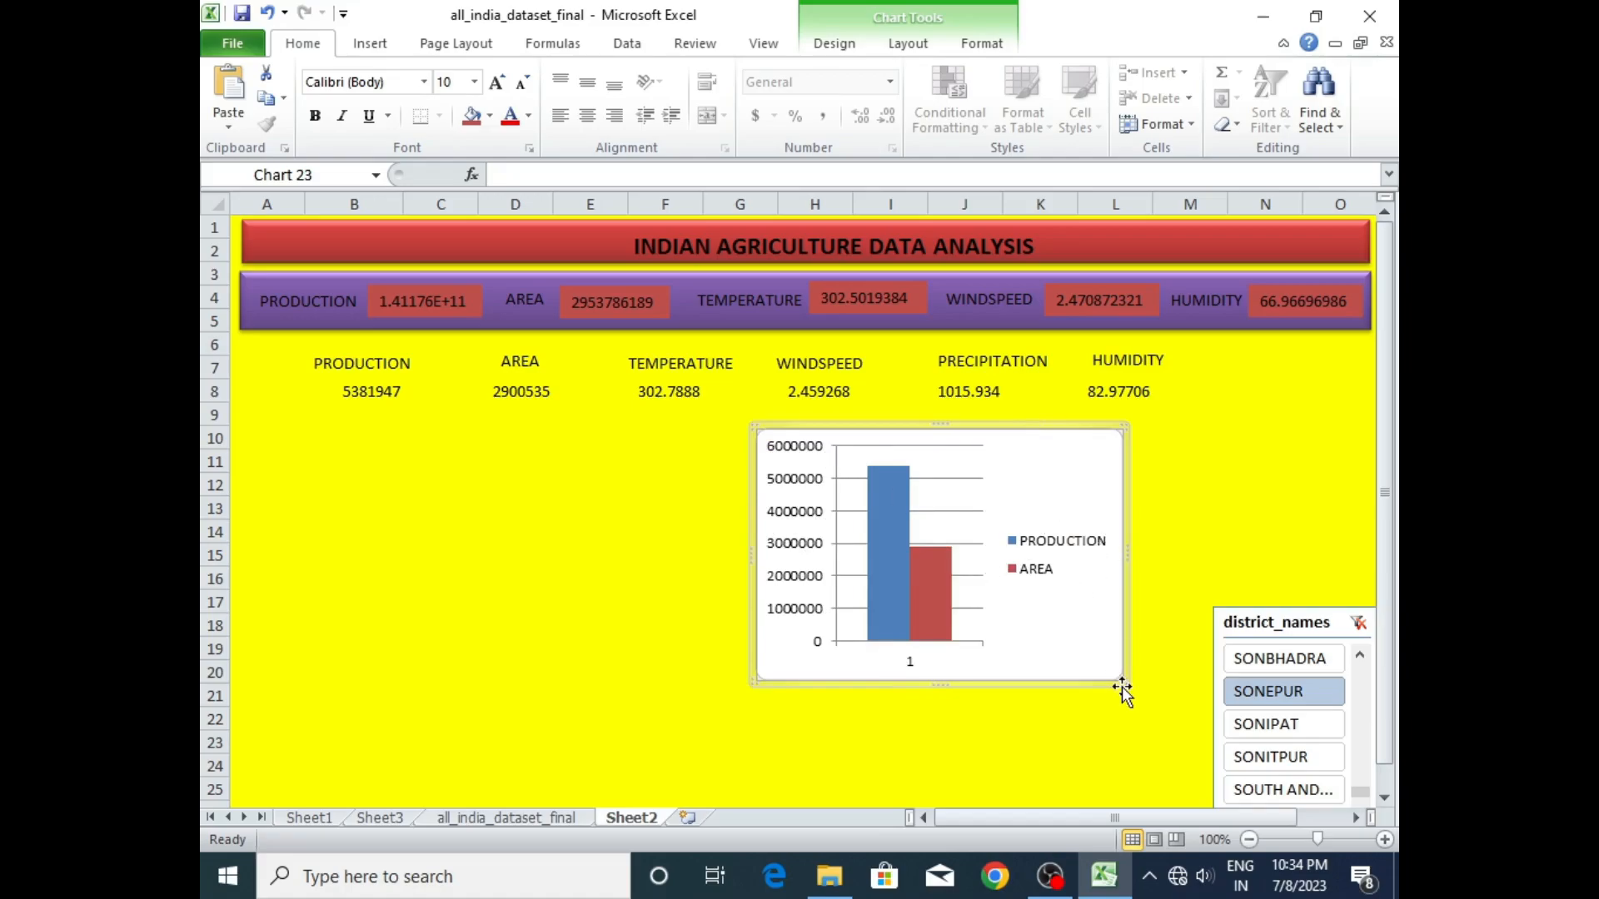
drag(1121, 676, 1064, 638)
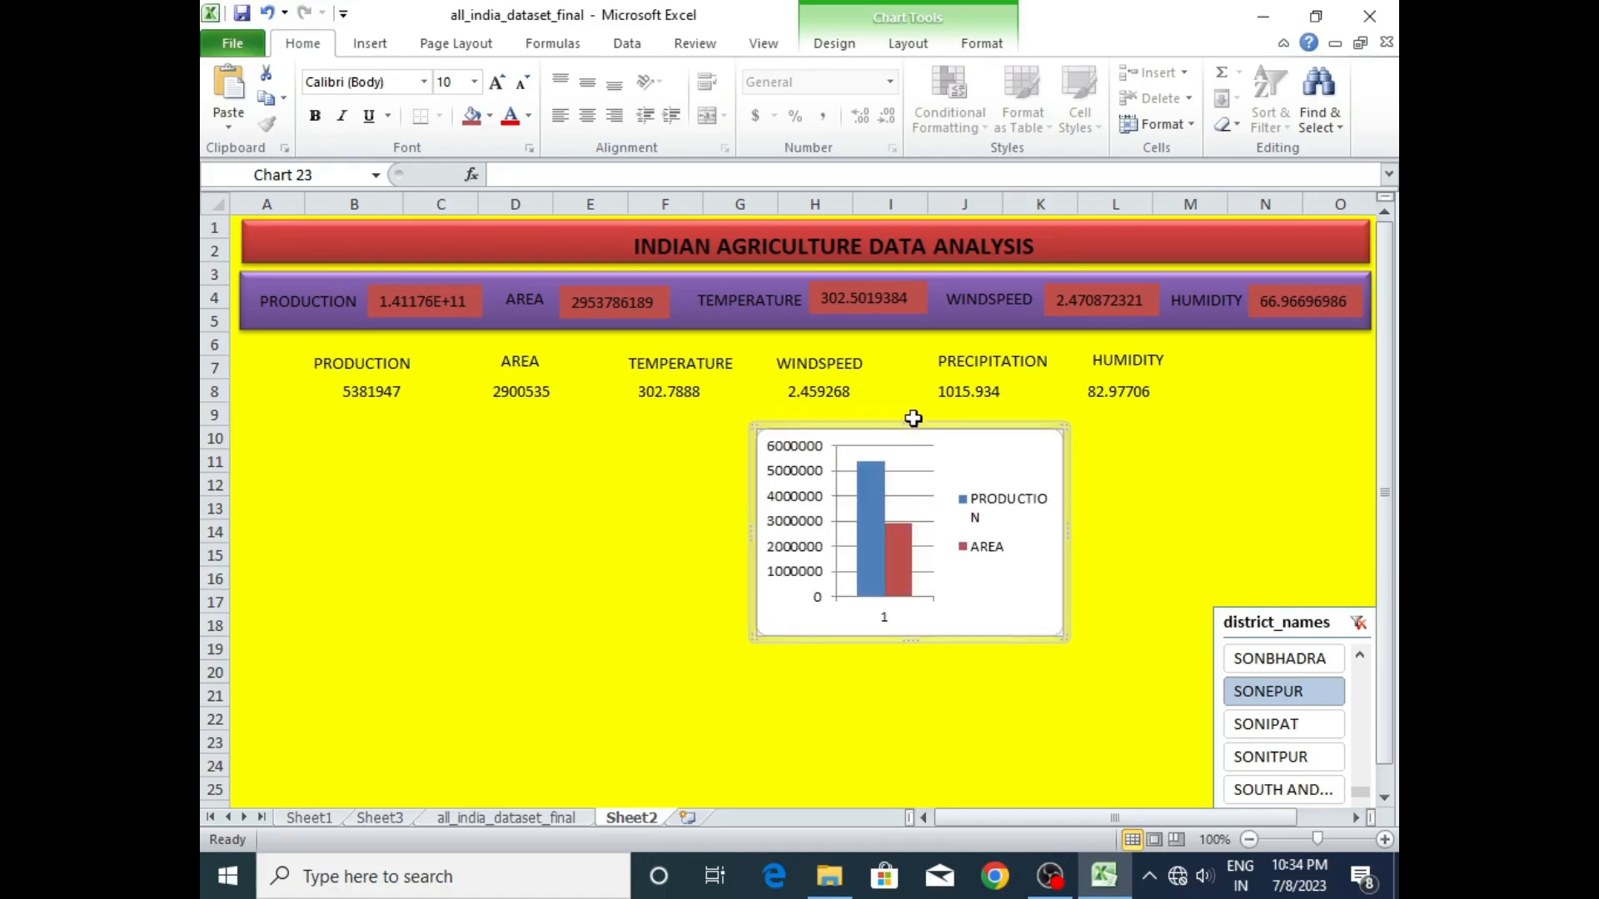
drag(943, 427, 1161, 416)
- Move the district-level HUMIDITY label below the PRODUCTION figure and its value from L8 to B12
click(1126, 356)
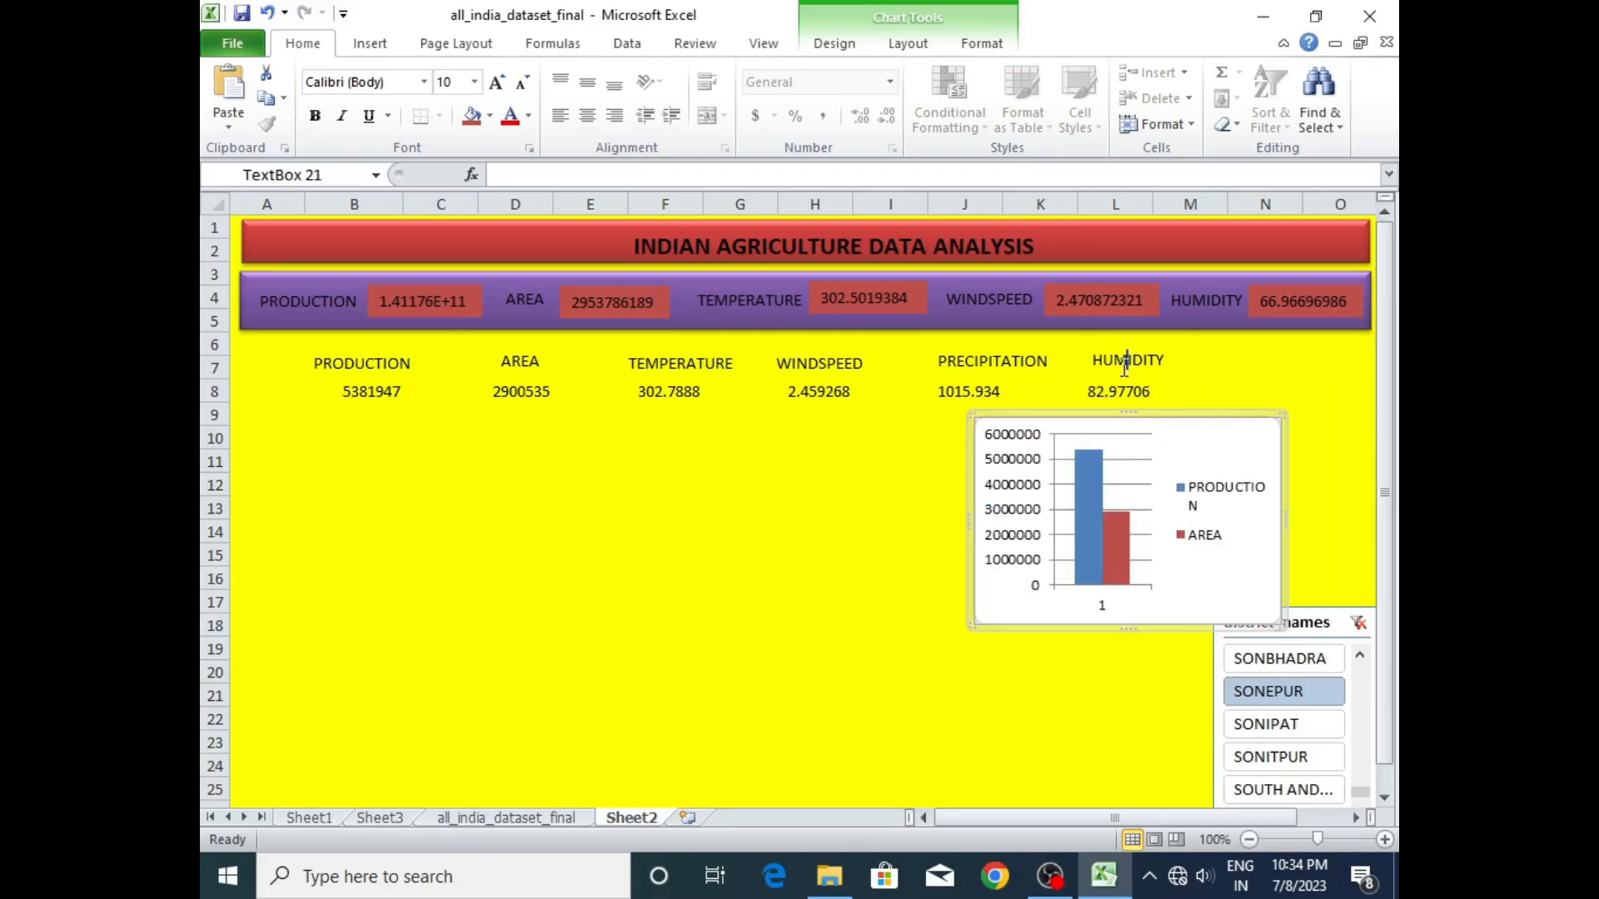
drag(1145, 350, 370, 443)
click(1137, 391)
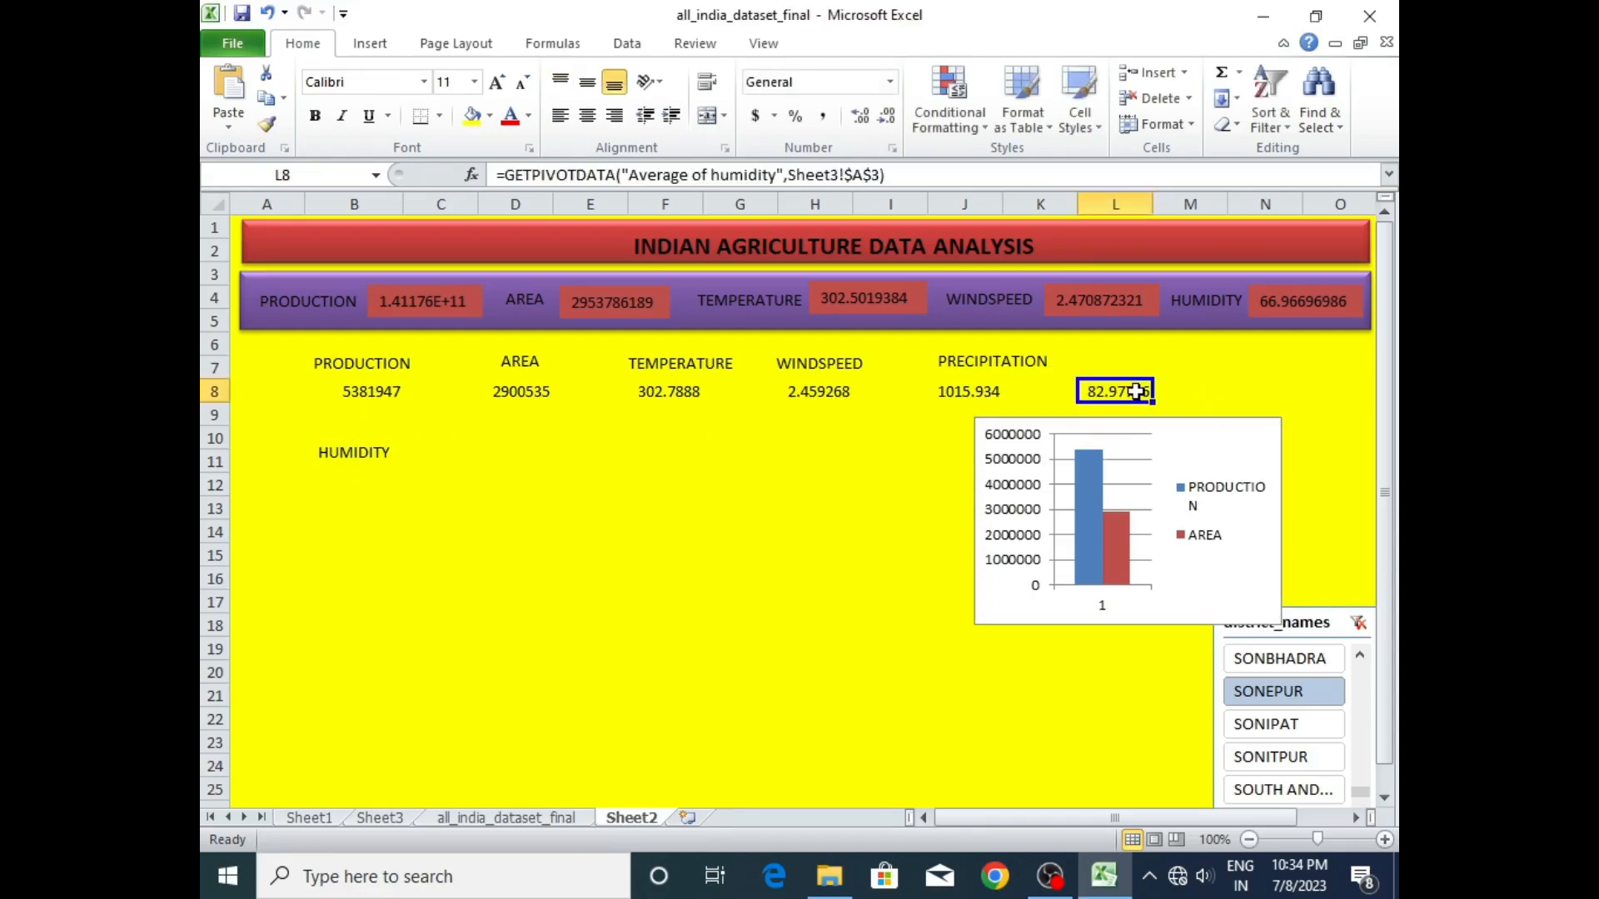
drag(1129, 385, 372, 487)
- Move the PRECIPITATION label below the AREA figure and its value from J8 to D12
click(972, 359)
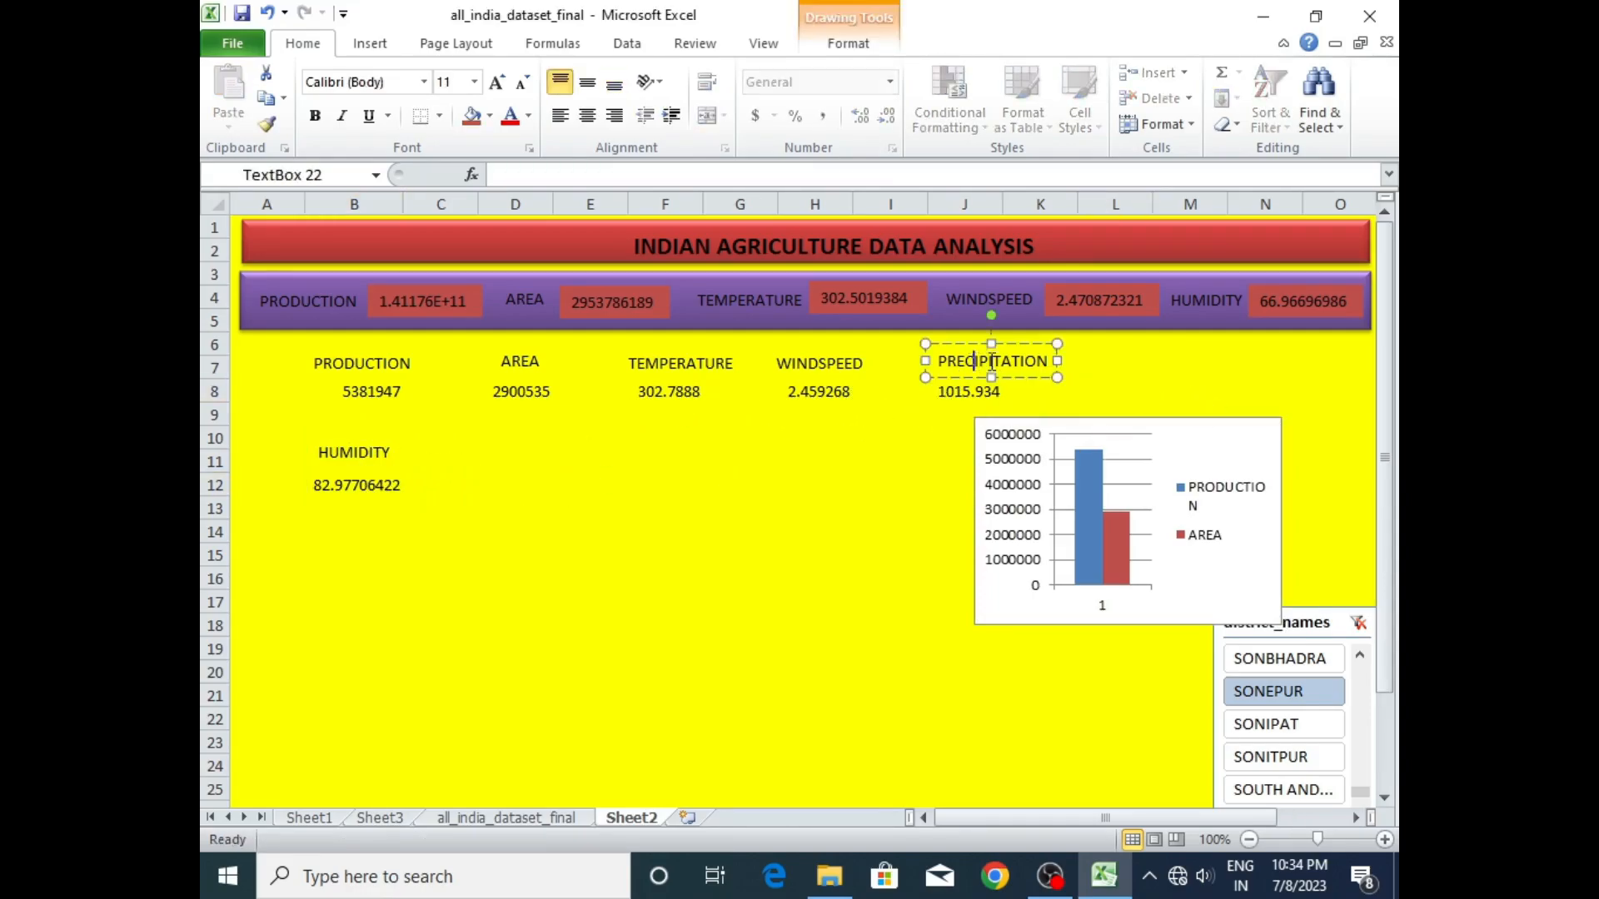
mouse_move(1005, 343)
mouse_down()
mouse_move(653, 430)
mouse_move(558, 431)
mouse_up()
click(985, 387)
drag(985, 381, 541, 492)
- Make the column chart taller and position it beside the WINDSPEED figure, directly under the summary banner
drag(1127, 421, 1054, 354)
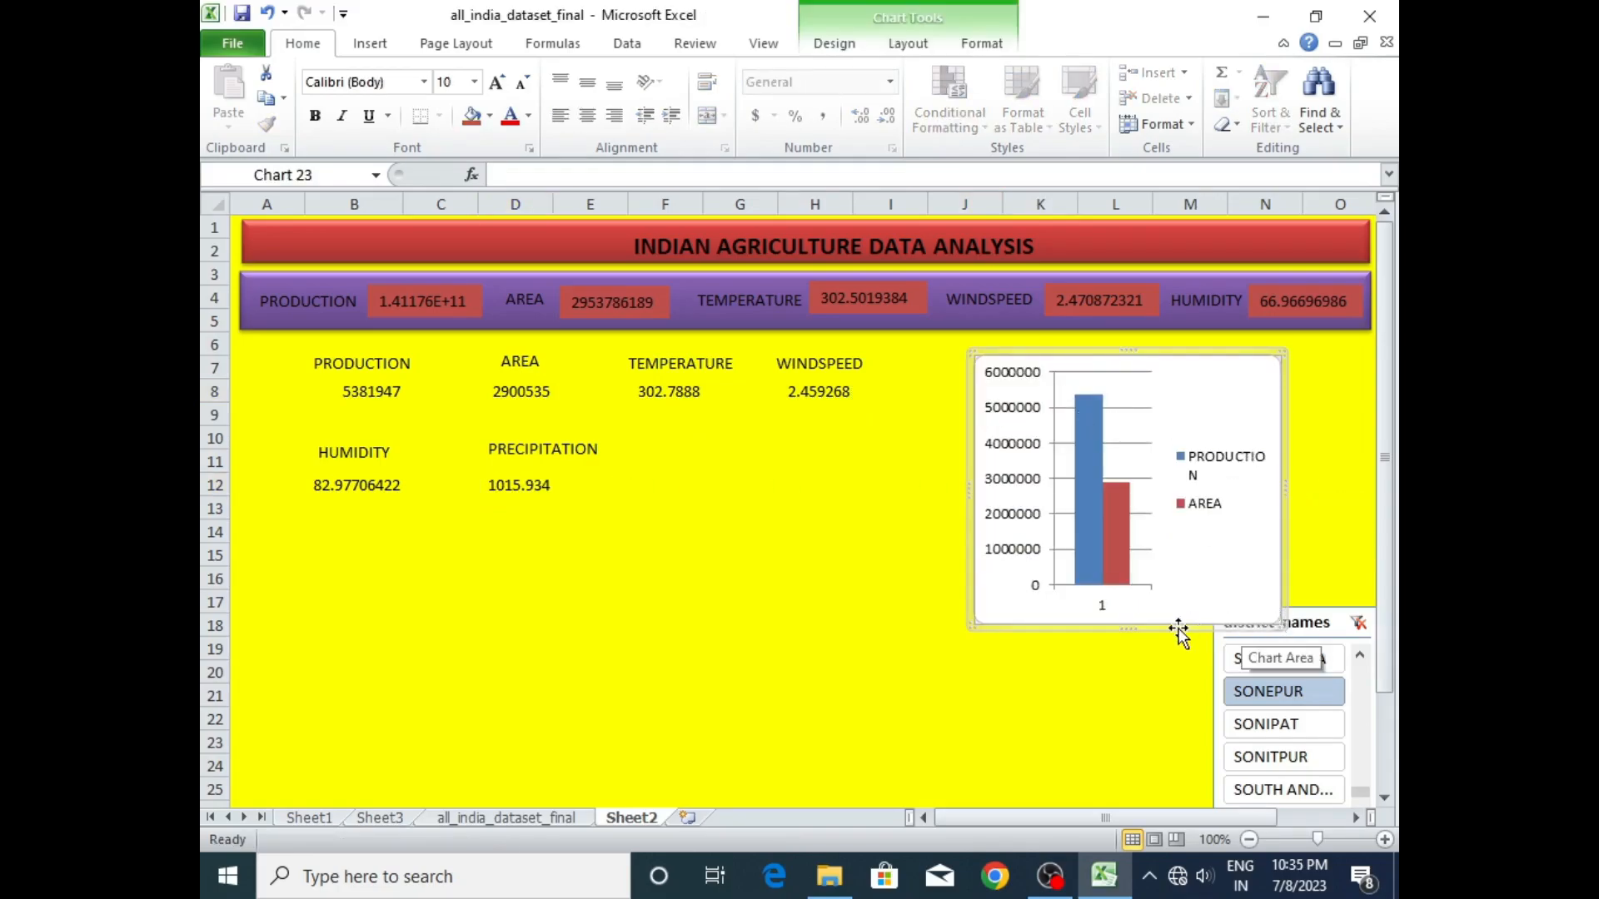
drag(1250, 621, 1203, 602)
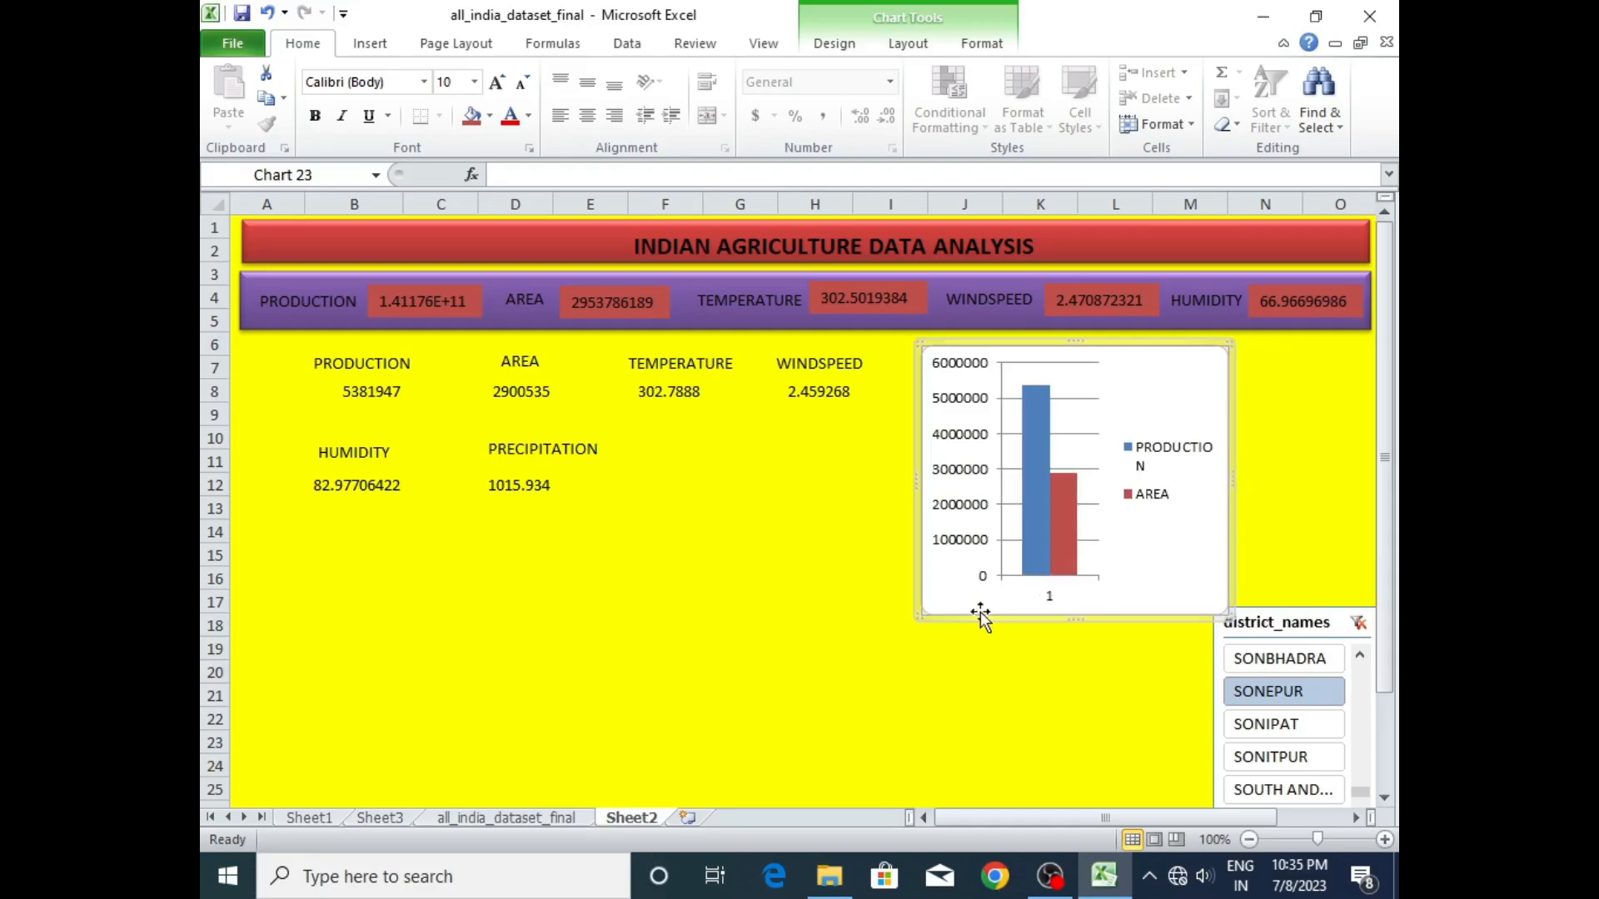
click(815, 625)
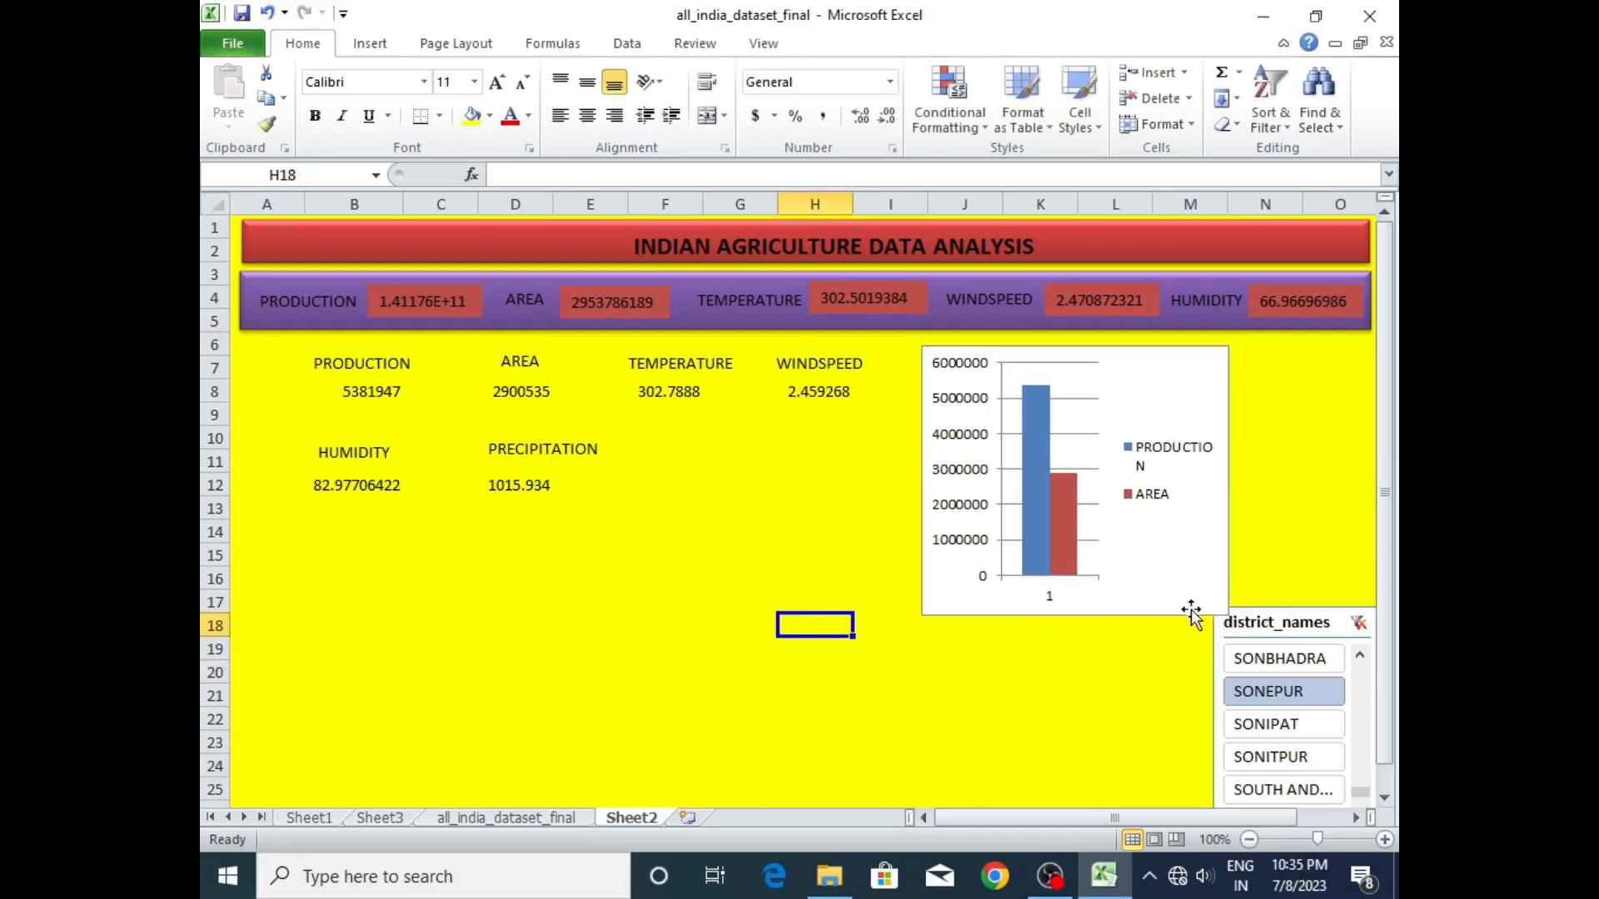
- Move the PRECIPITATION label between the TEMPERATURE and WINDSPEED columns and its value to G12
click(518, 450)
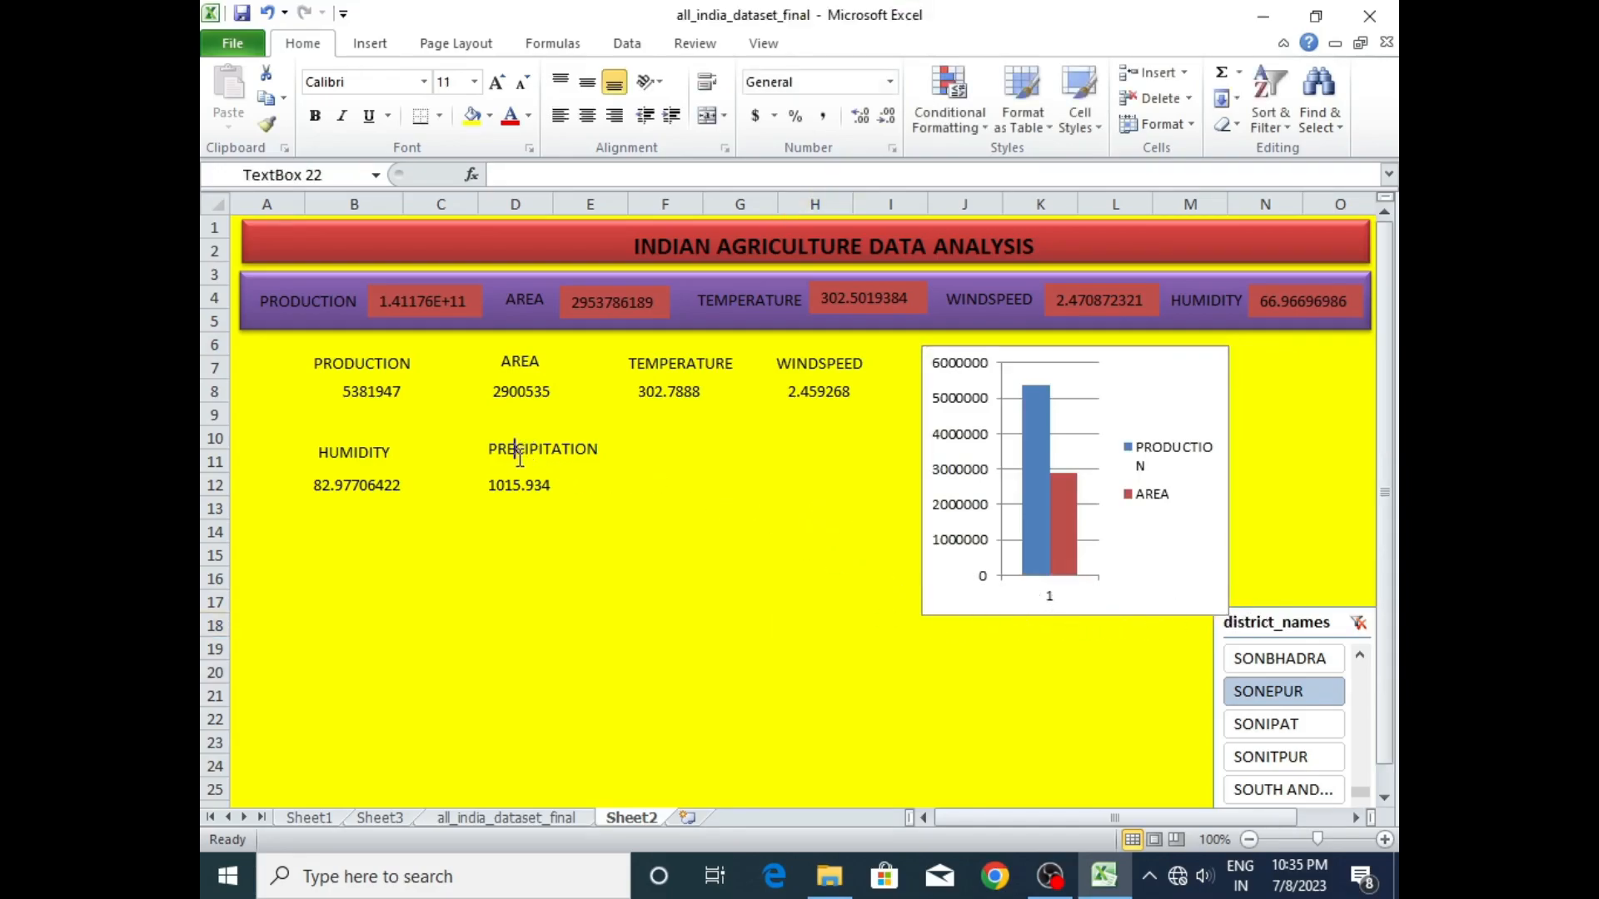
drag(560, 433, 757, 441)
click(532, 487)
drag(533, 486, 757, 483)
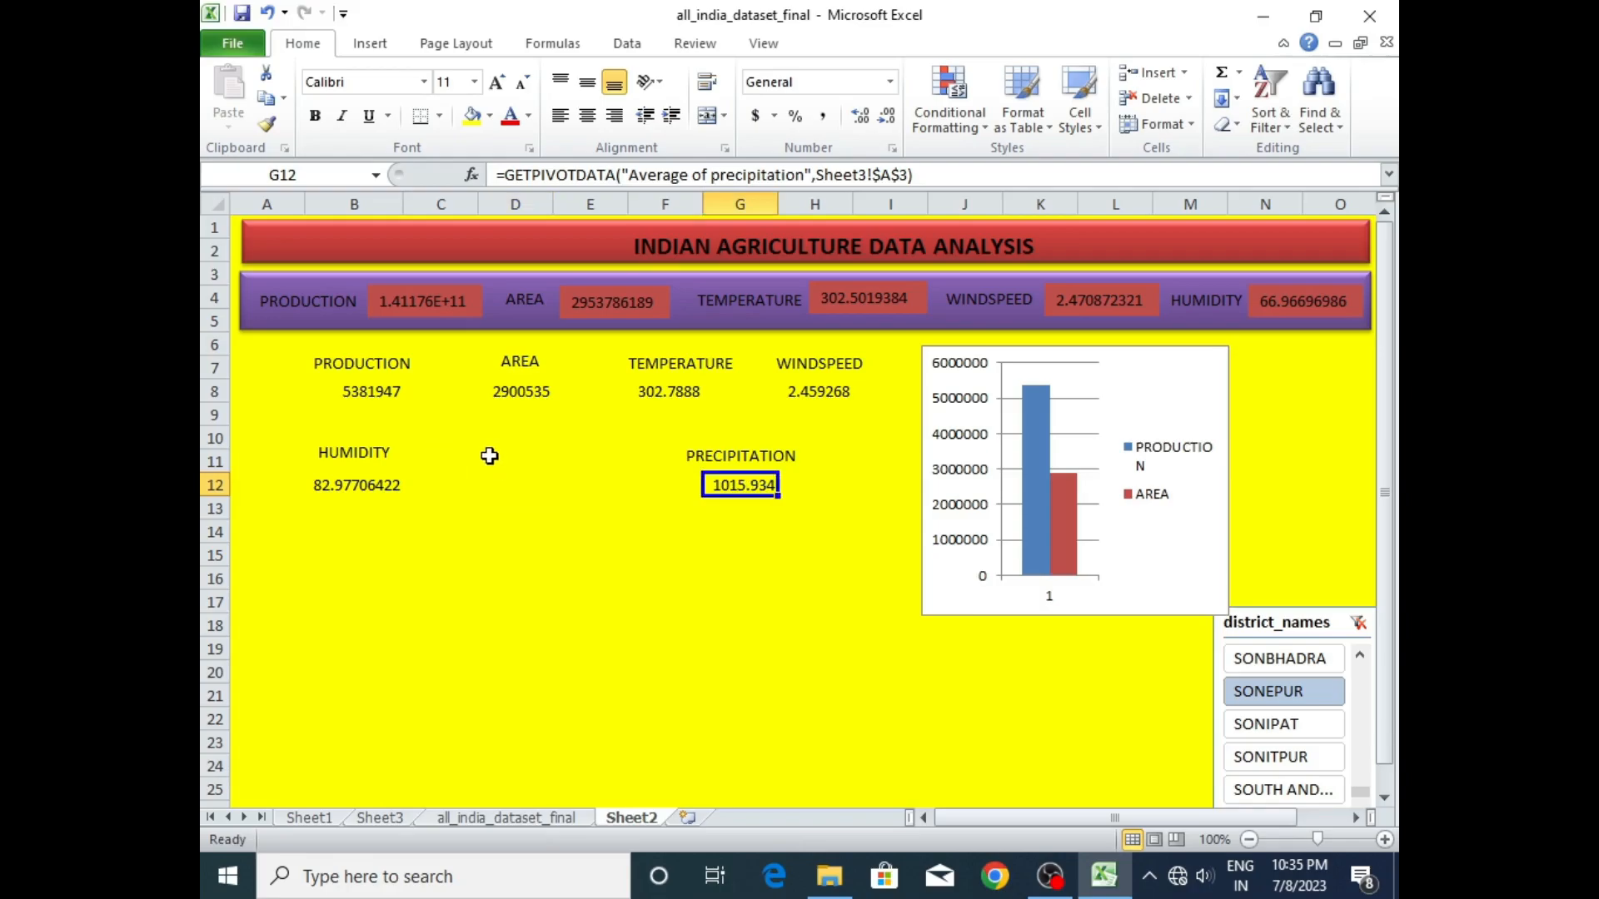
- Move the lower HUMIDITY label under the AREA column and its value to D12
click(337, 451)
drag(392, 434, 558, 437)
click(367, 483)
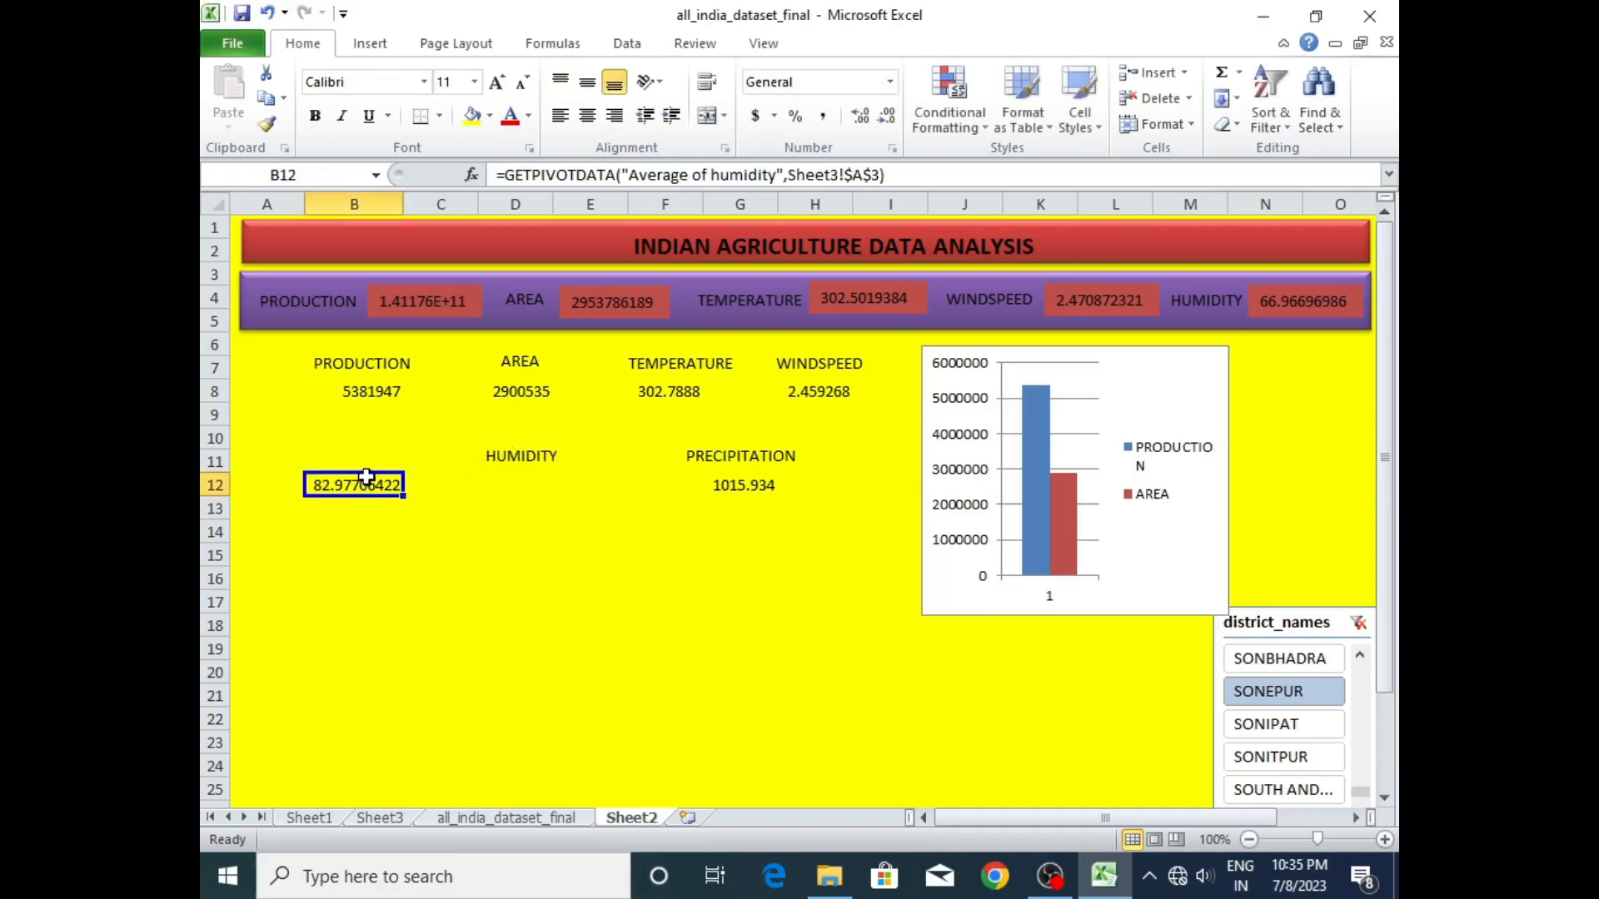
drag(367, 475, 522, 490)
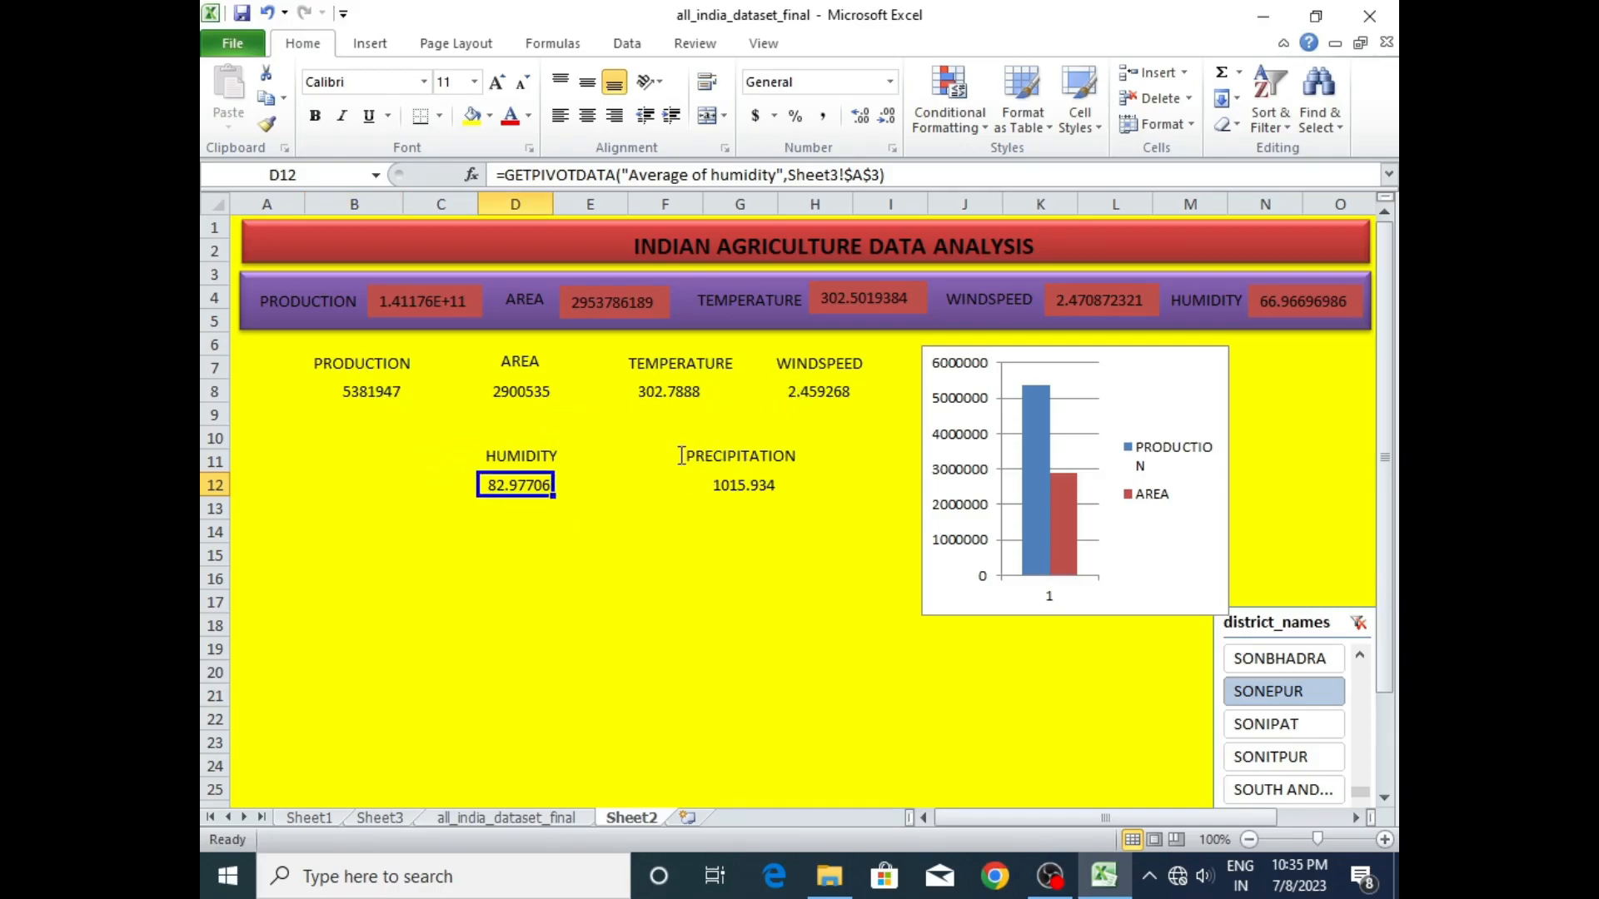
- Move the lower WINDSPEED label under the PRODUCTION column and its value from H8 to B12
click(795, 363)
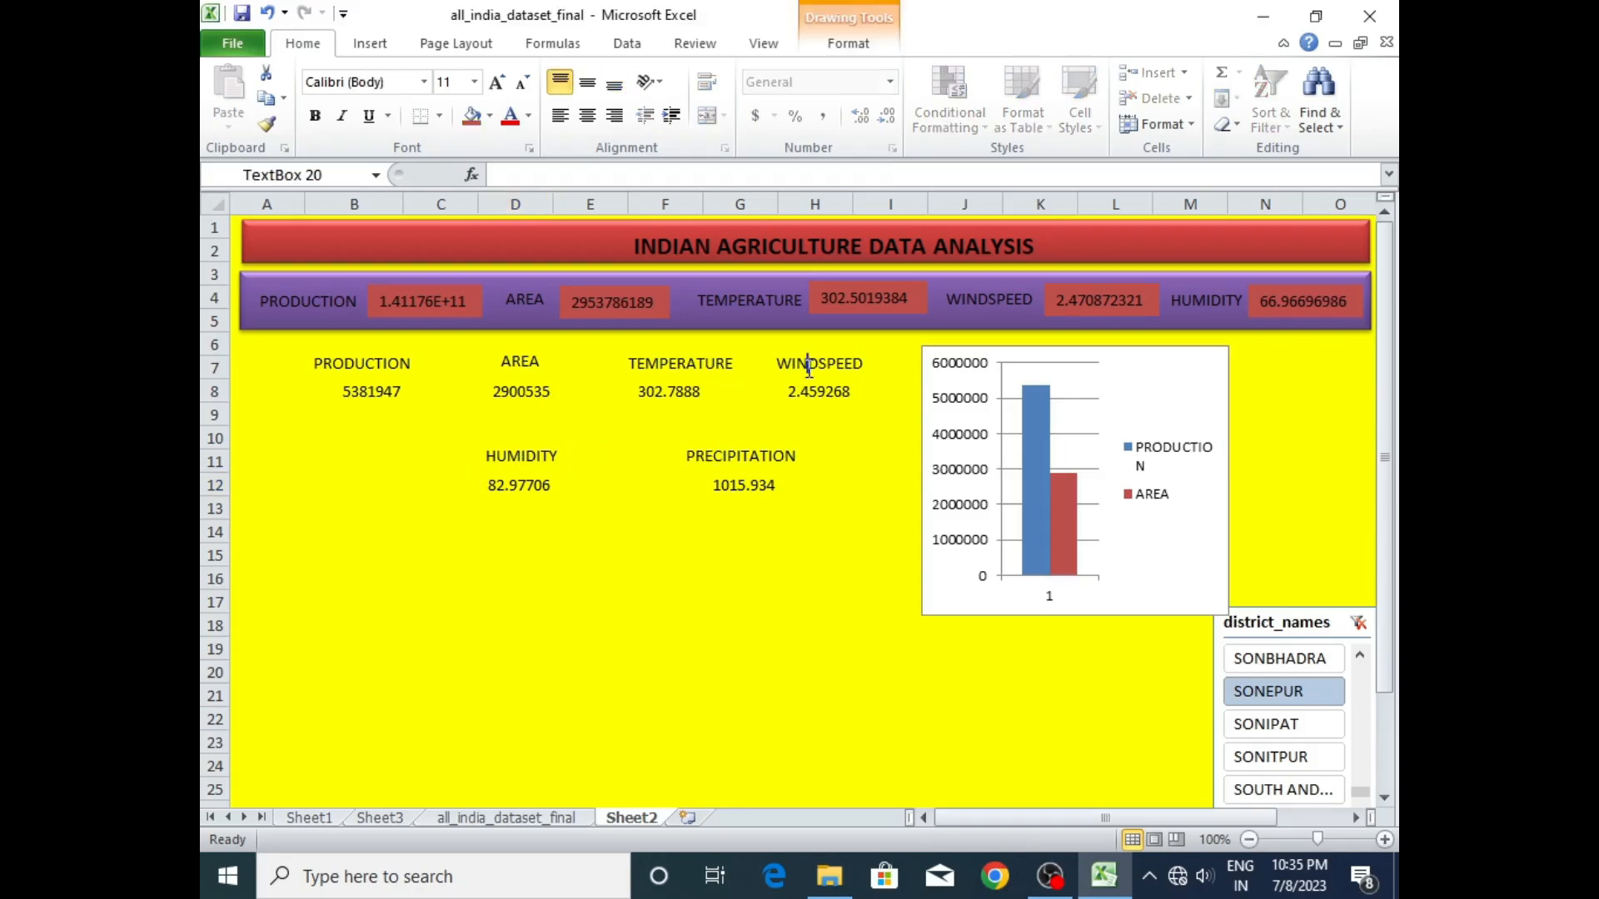
drag(794, 351, 362, 440)
click(812, 391)
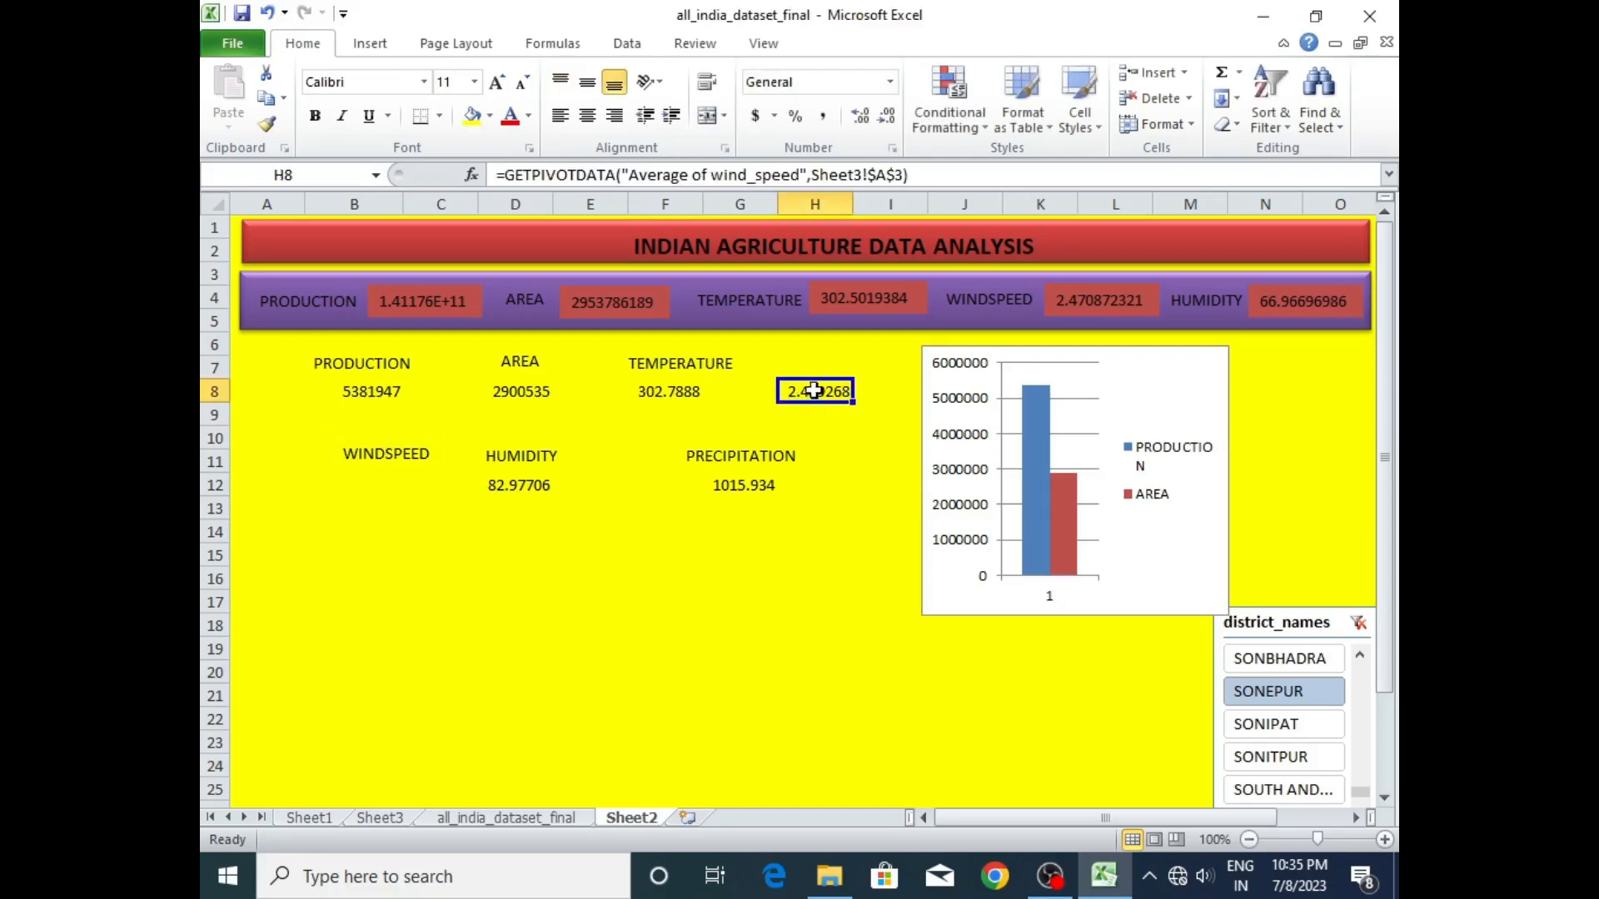
drag(825, 381, 363, 436)
click(386, 442)
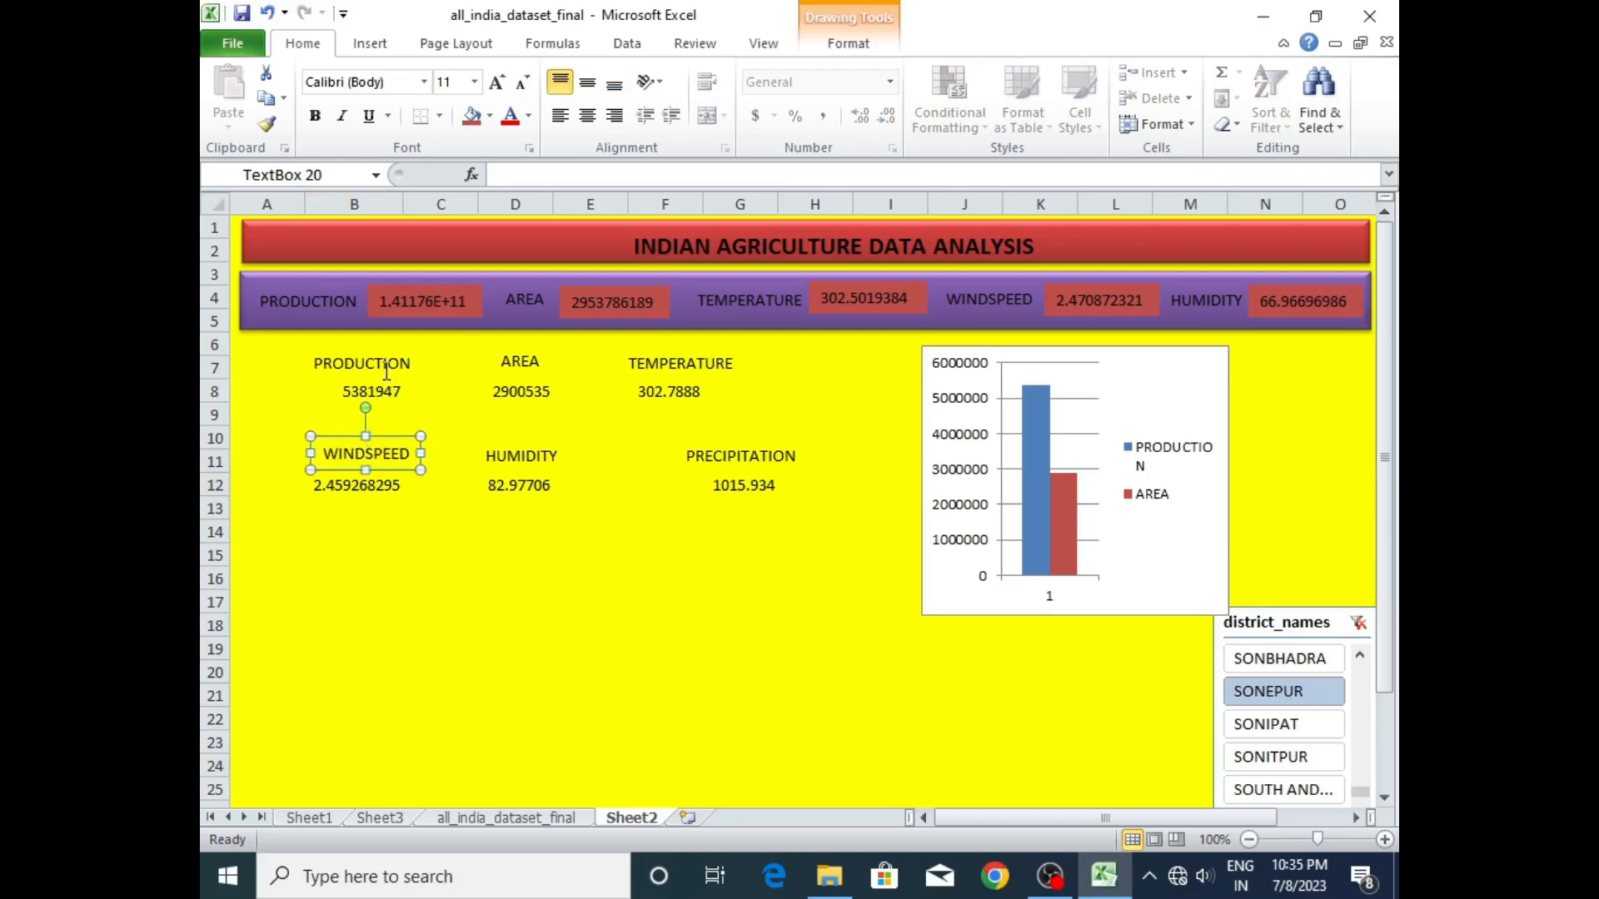
- Move the lower TEMPERATURE value from F8 to H8 and place its label directly above it
click(670, 366)
drag(666, 343, 755, 350)
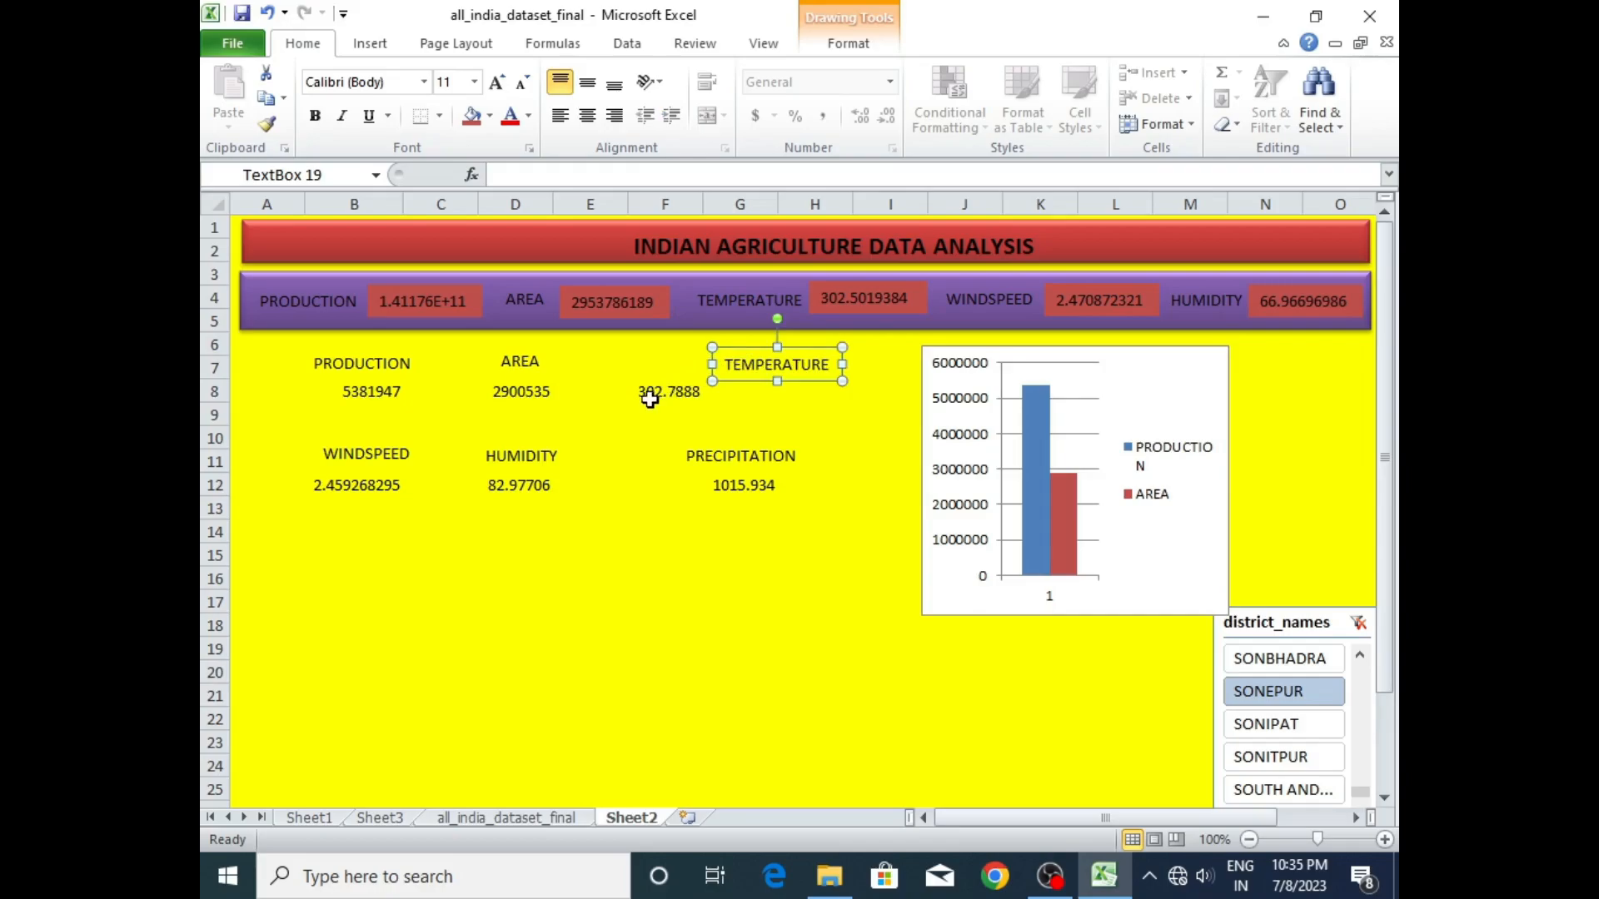
click(651, 396)
drag(671, 389, 821, 397)
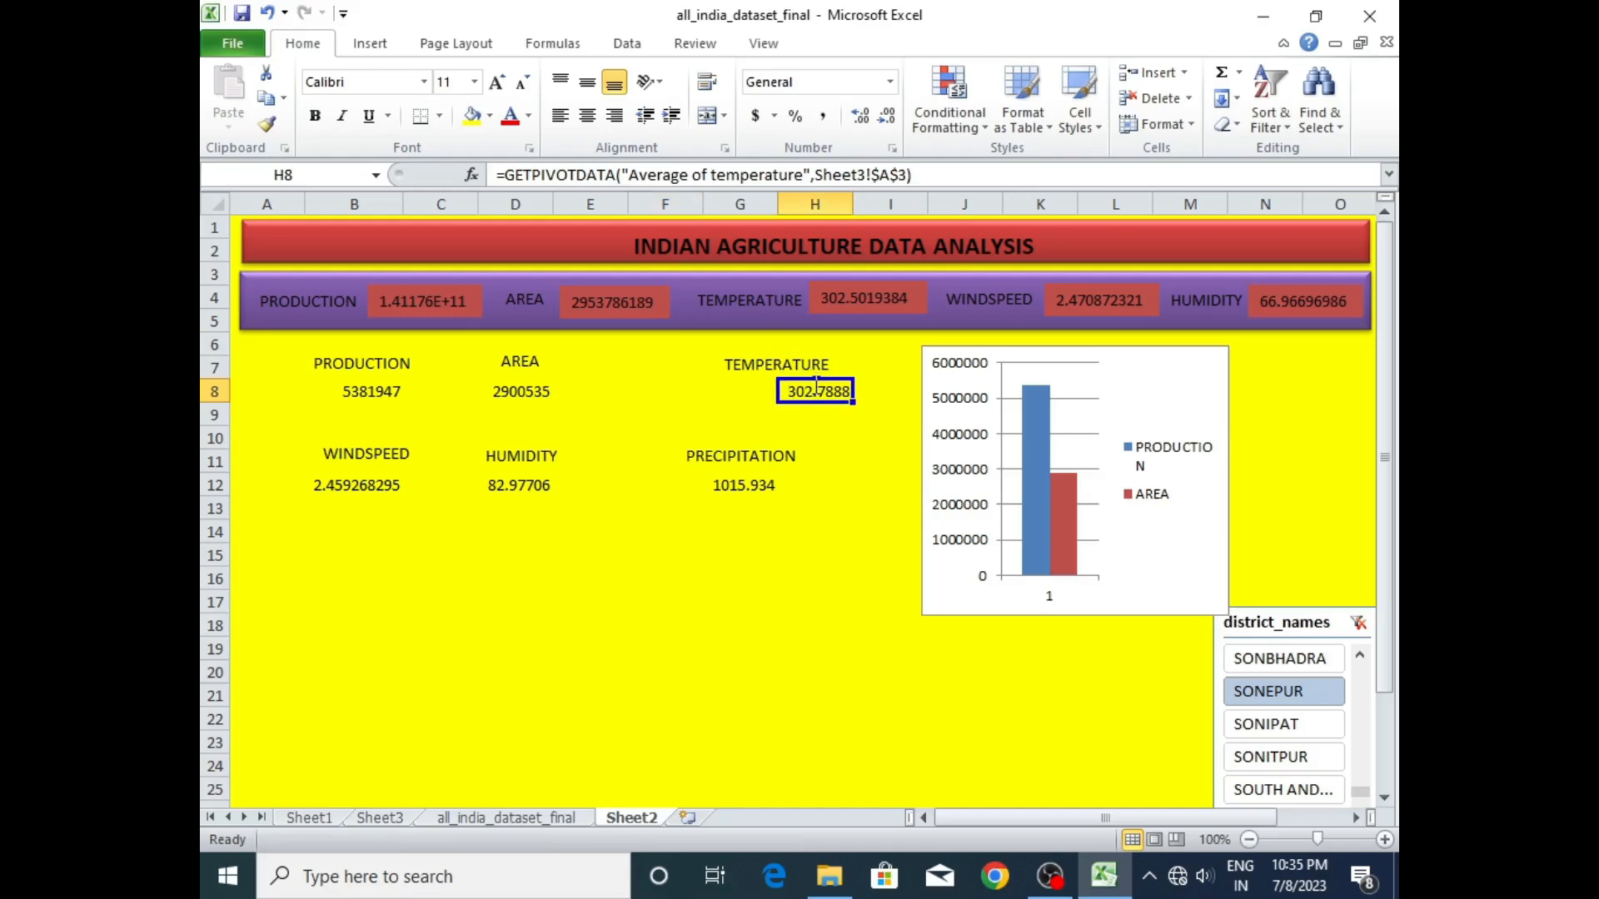
click(801, 367)
drag(761, 348, 802, 351)
click(795, 432)
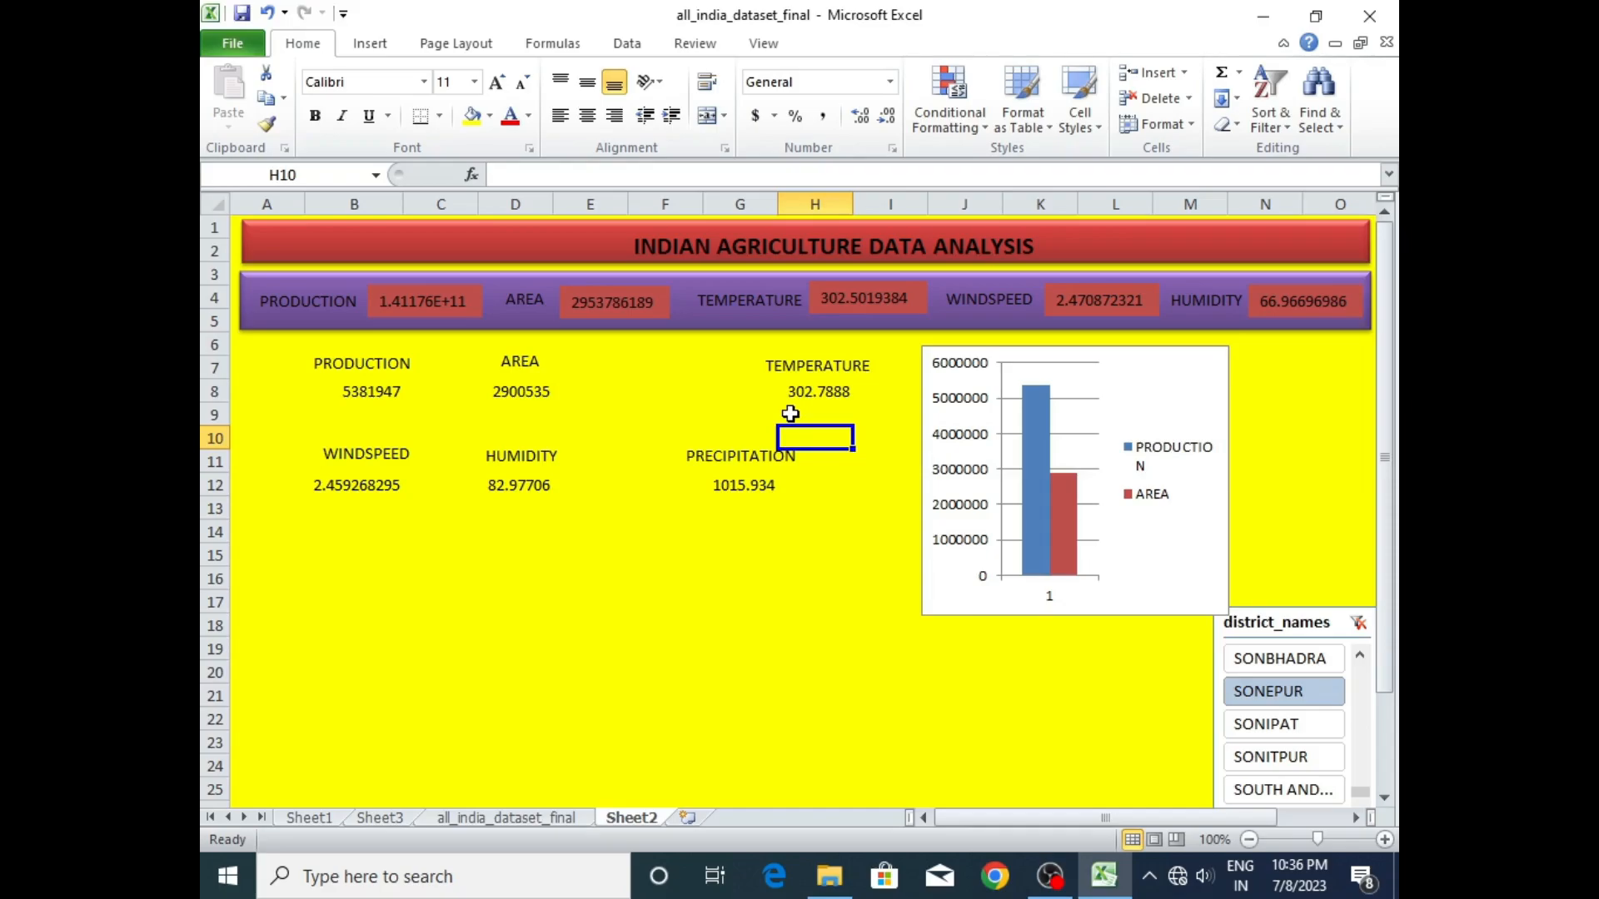
- Move the lower AREA value from D8 to F8 and place its label directly above it
click(533, 364)
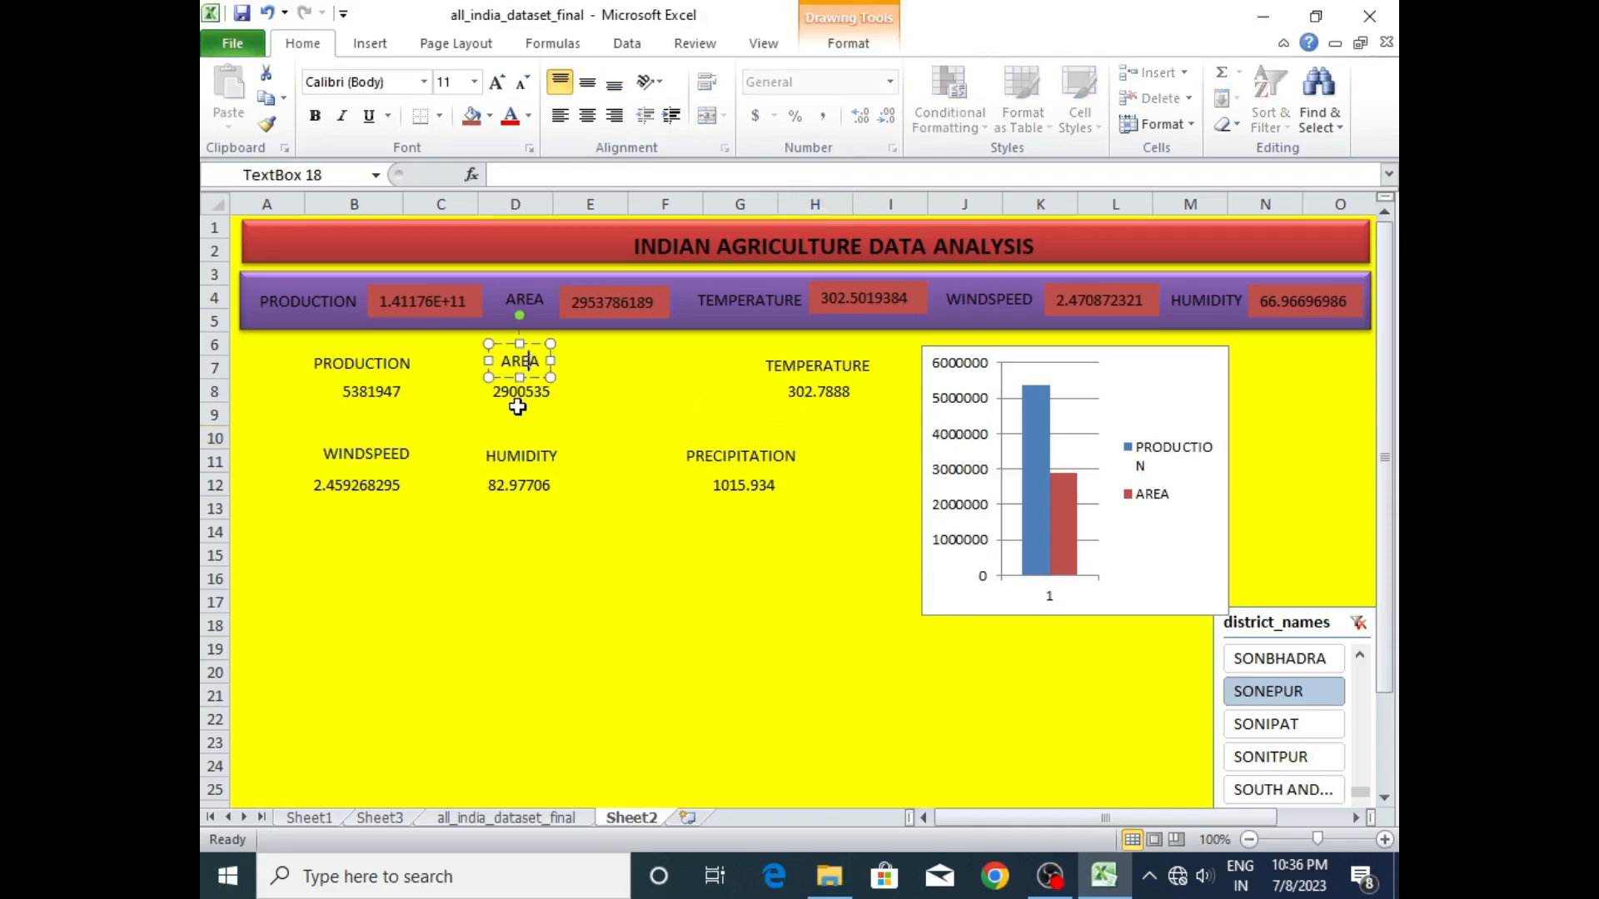
click(525, 385)
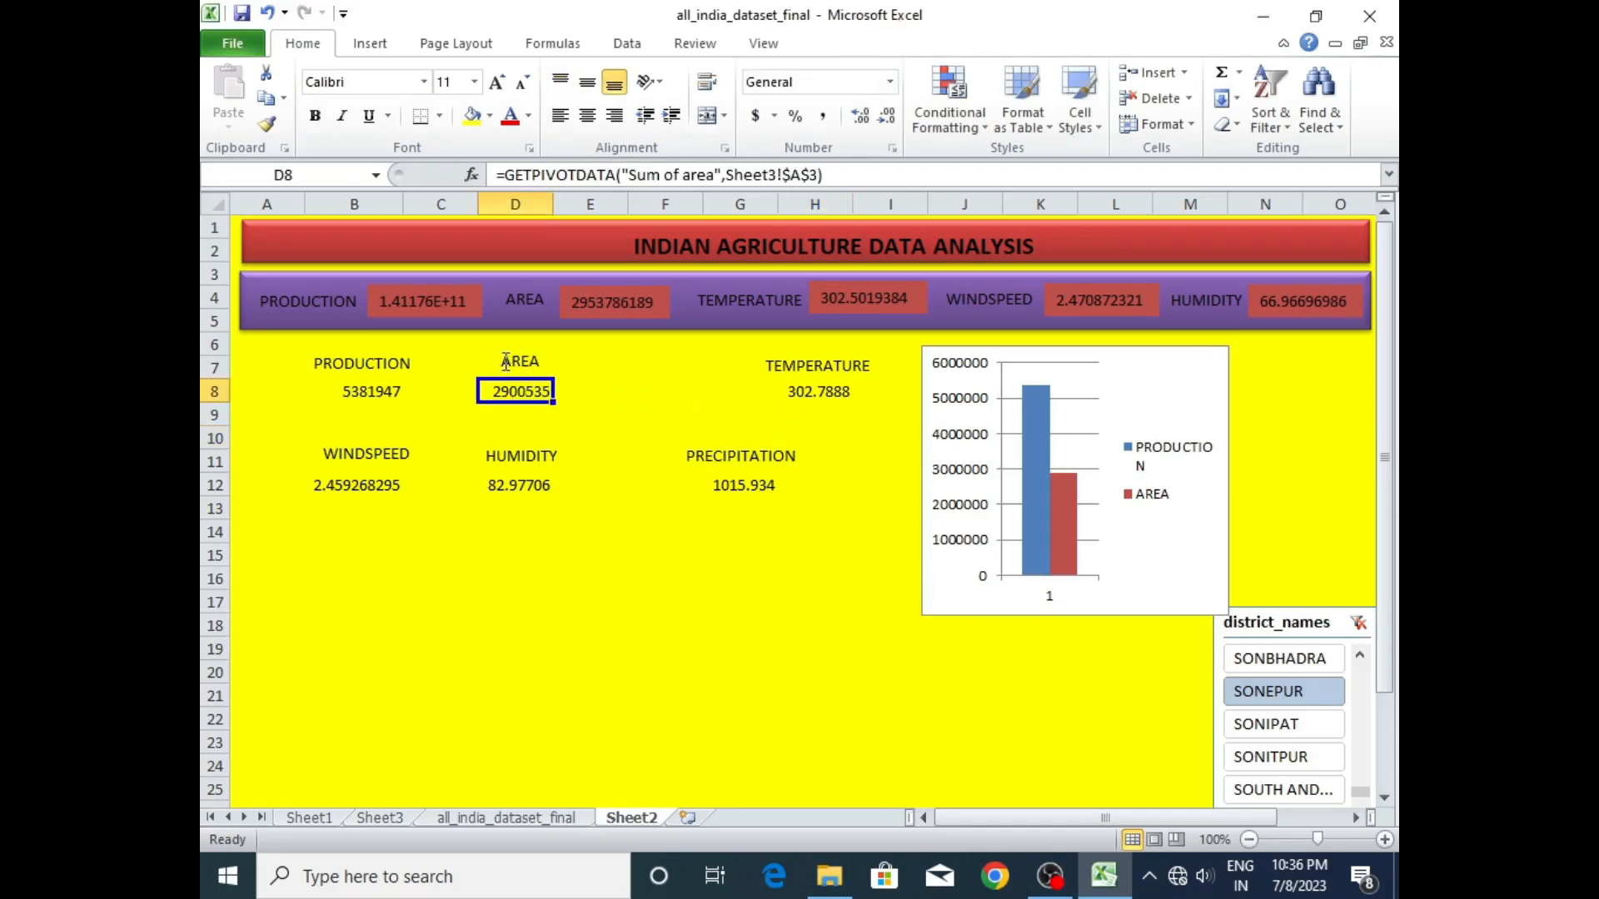
click(468, 414)
click(523, 386)
drag(525, 403, 635, 408)
click(522, 362)
drag(524, 350, 671, 349)
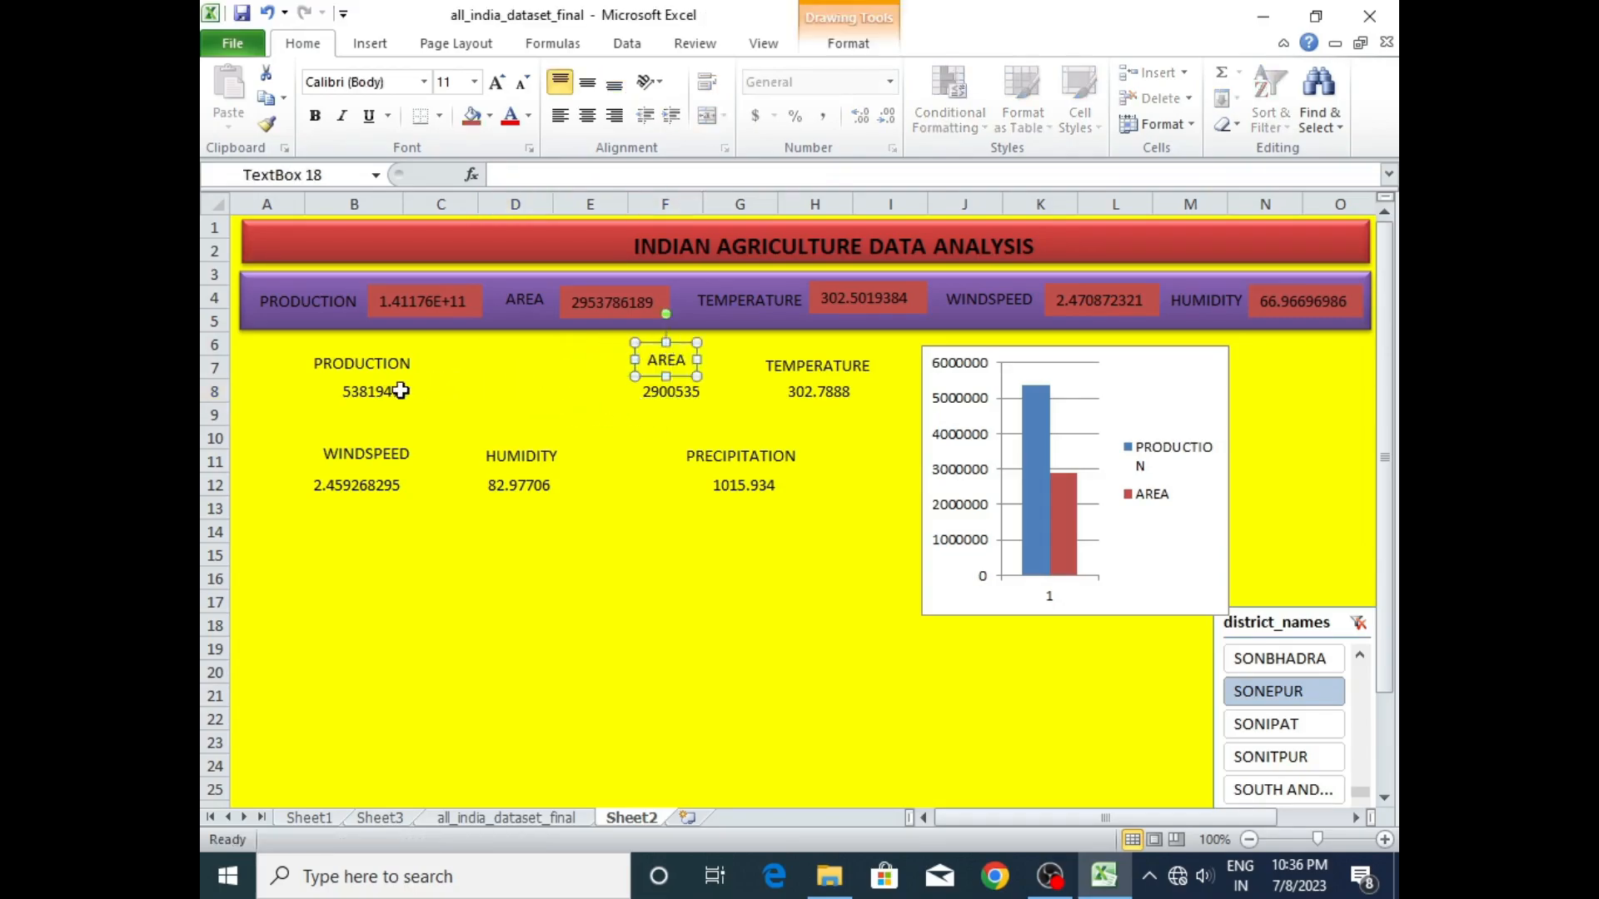
- Move the lower PRODUCTION value from B8 to D8 and place its label directly above it
click(383, 391)
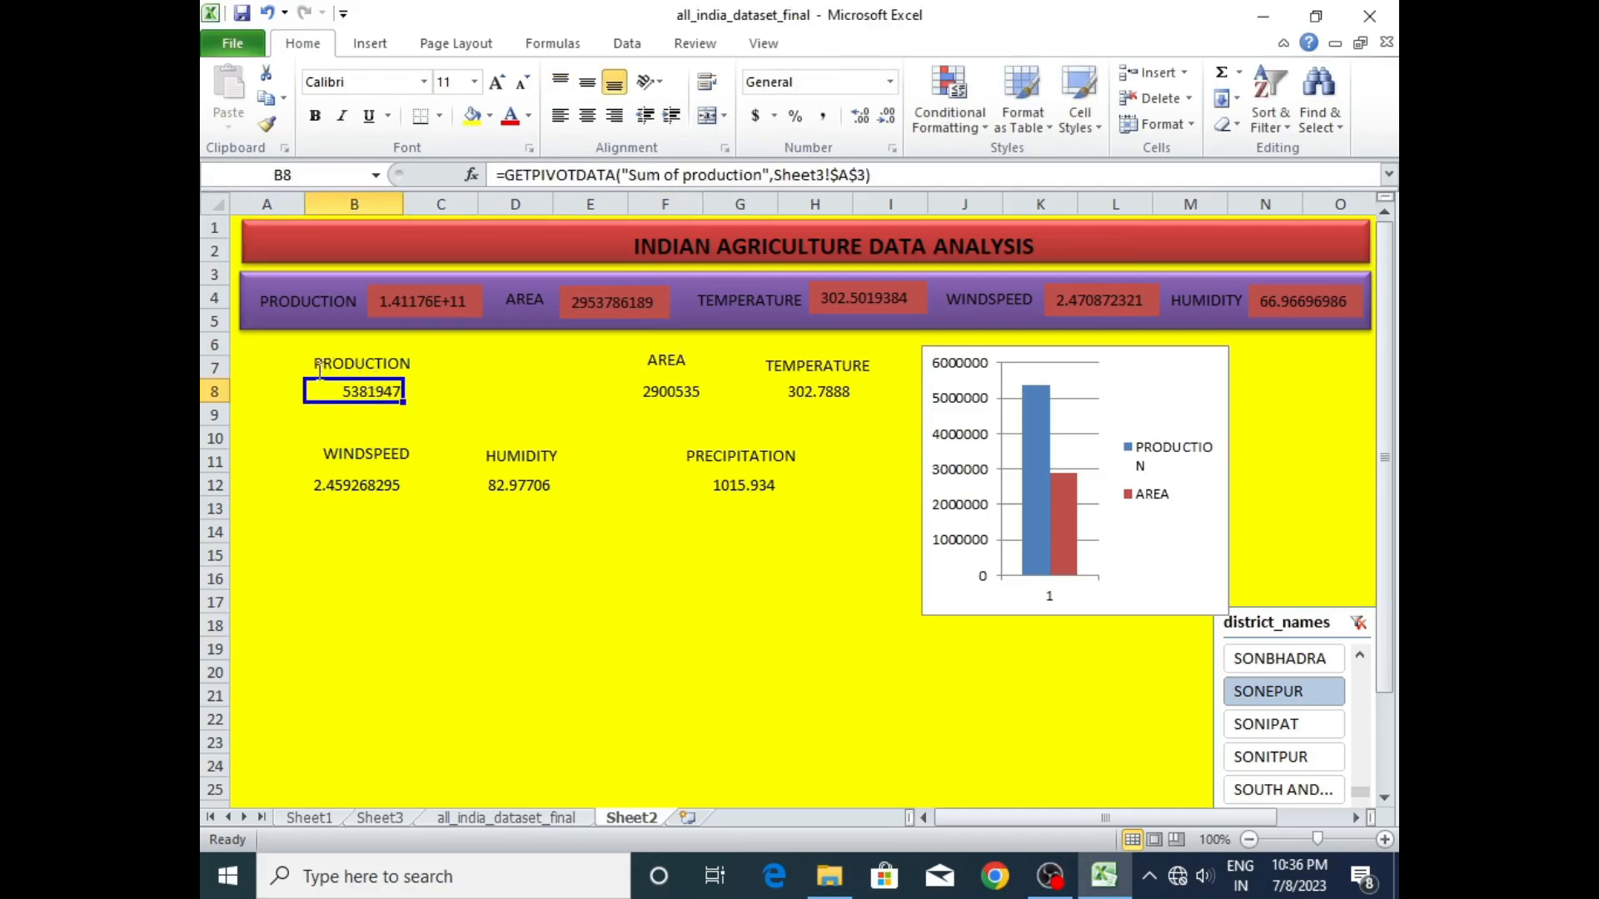
drag(301, 384, 494, 391)
click(367, 364)
drag(347, 353, 505, 351)
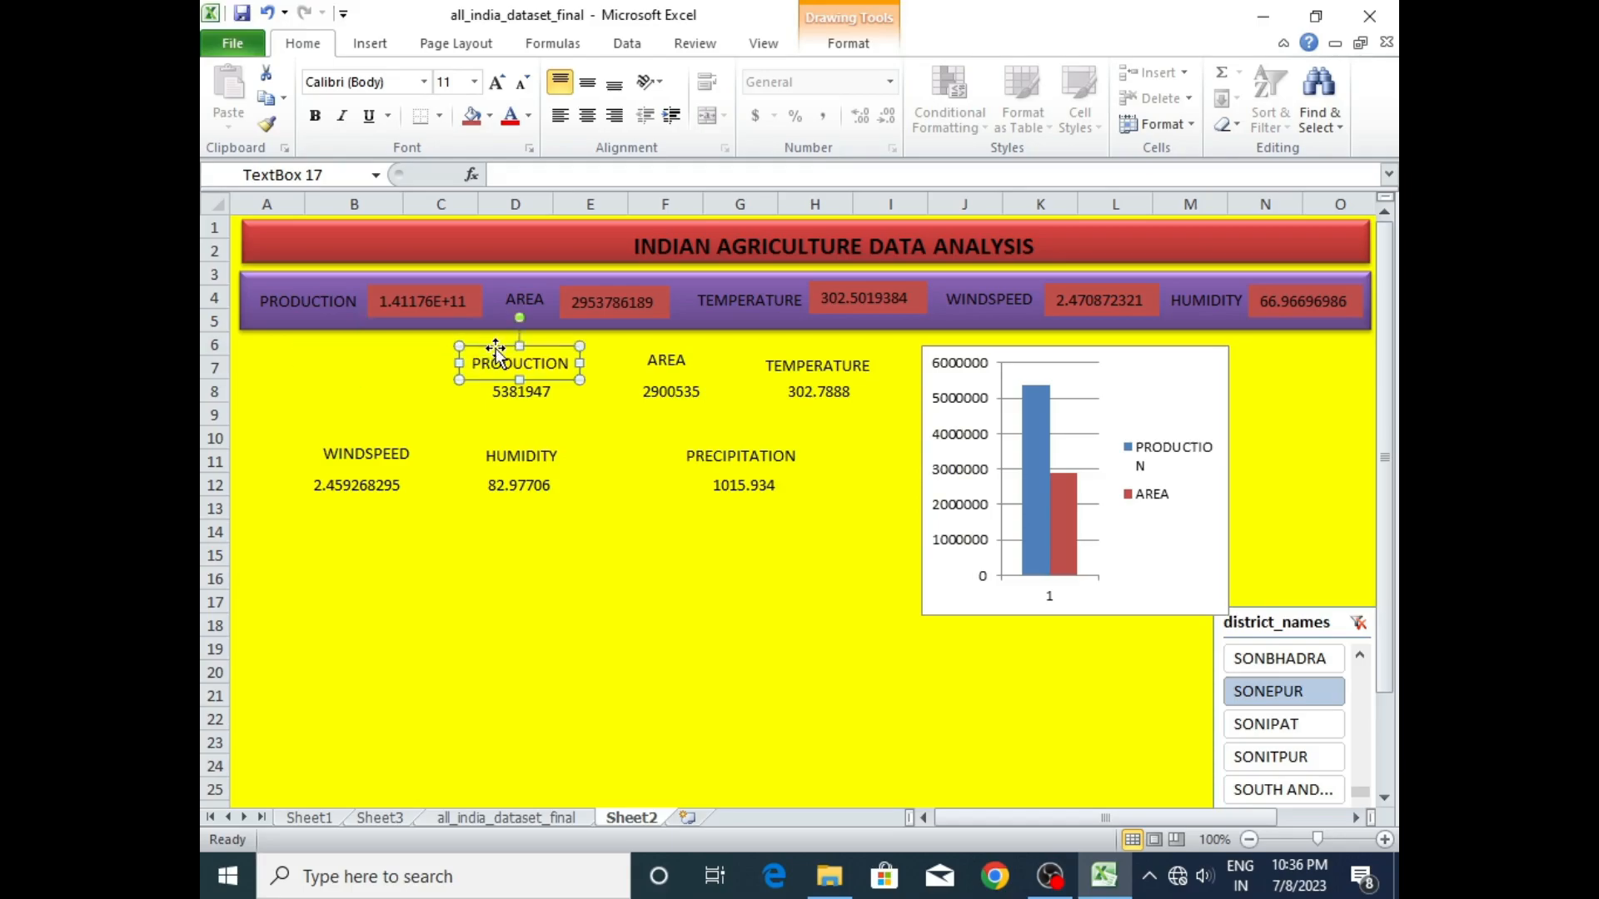
click(522, 620)
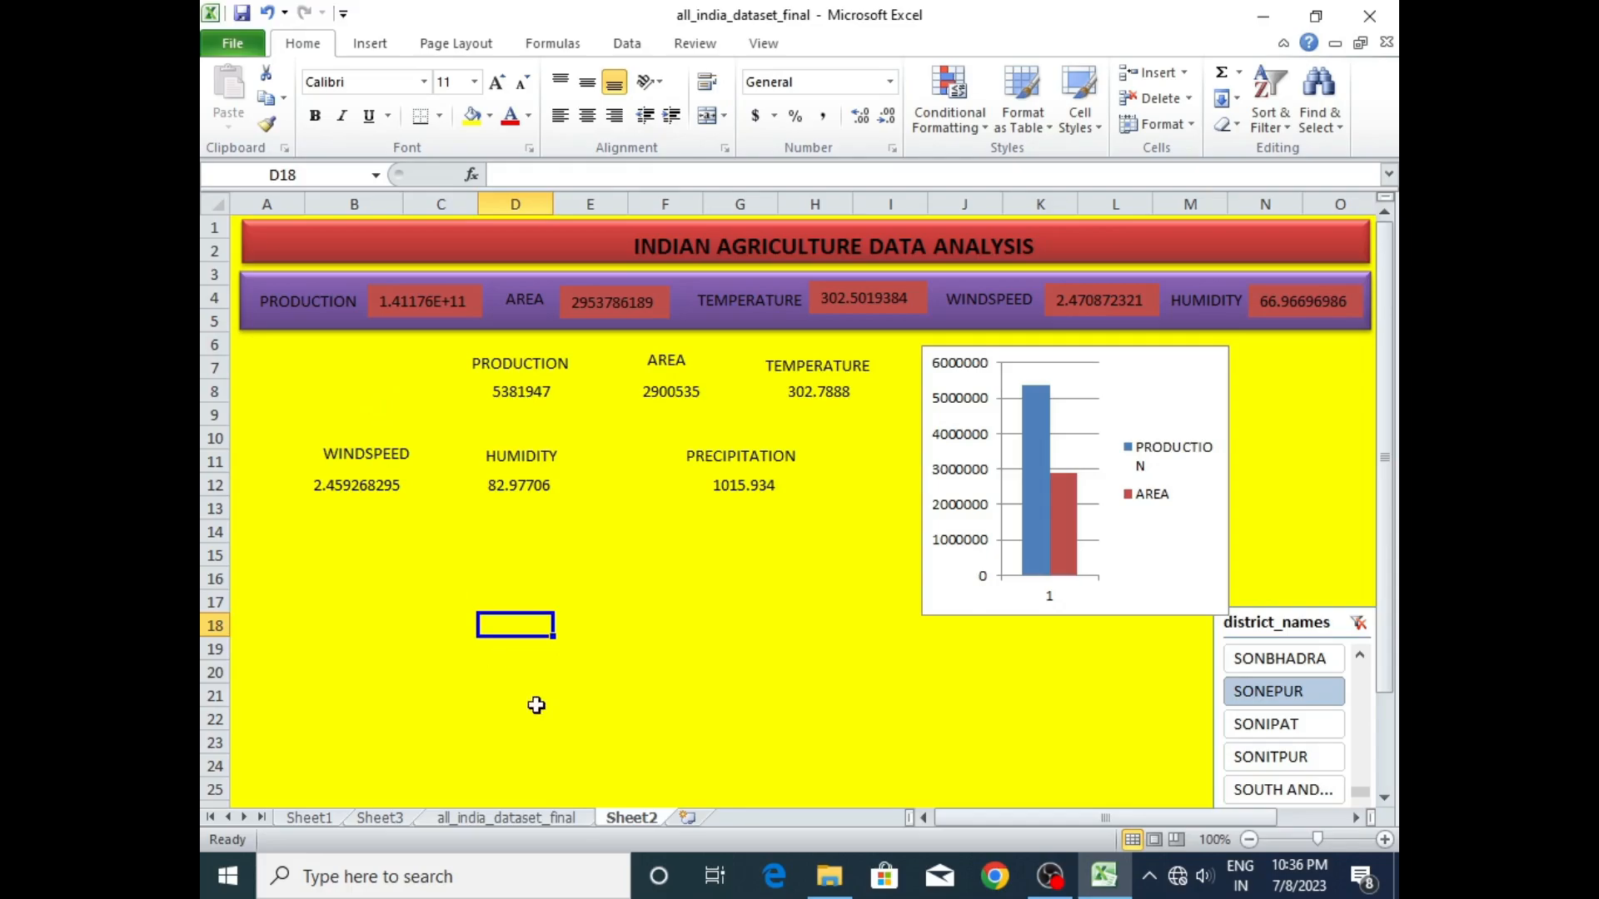
- Link cell B7 to the pivot table's district name in Sheet3 cell A4, and move the linked cell down to B8
click(328, 375)
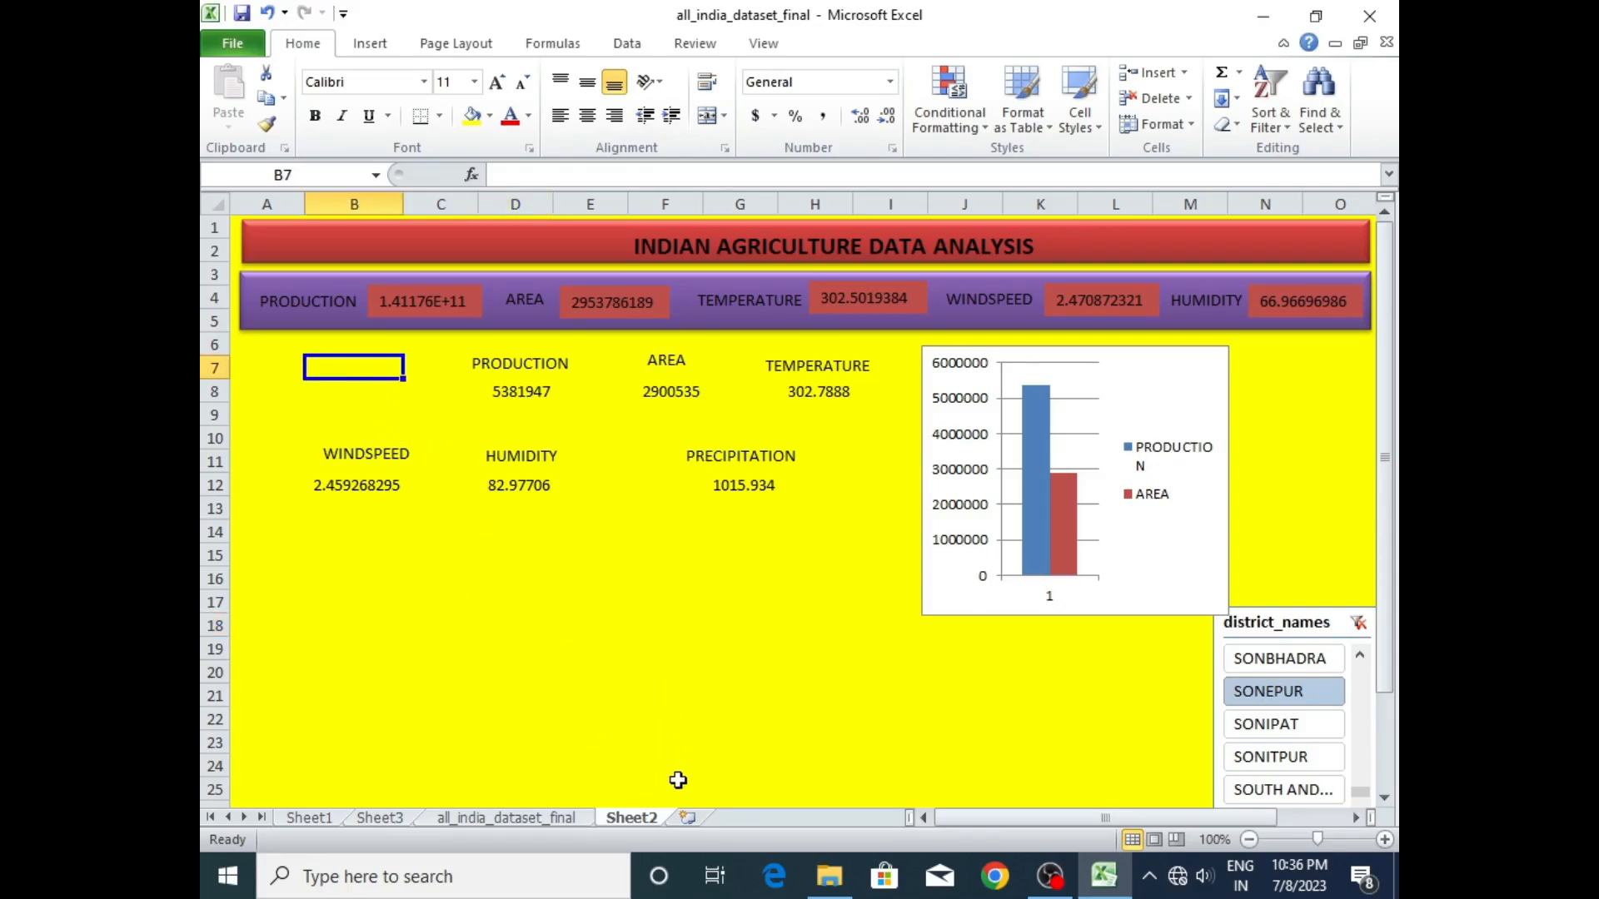
double_click(359, 367)
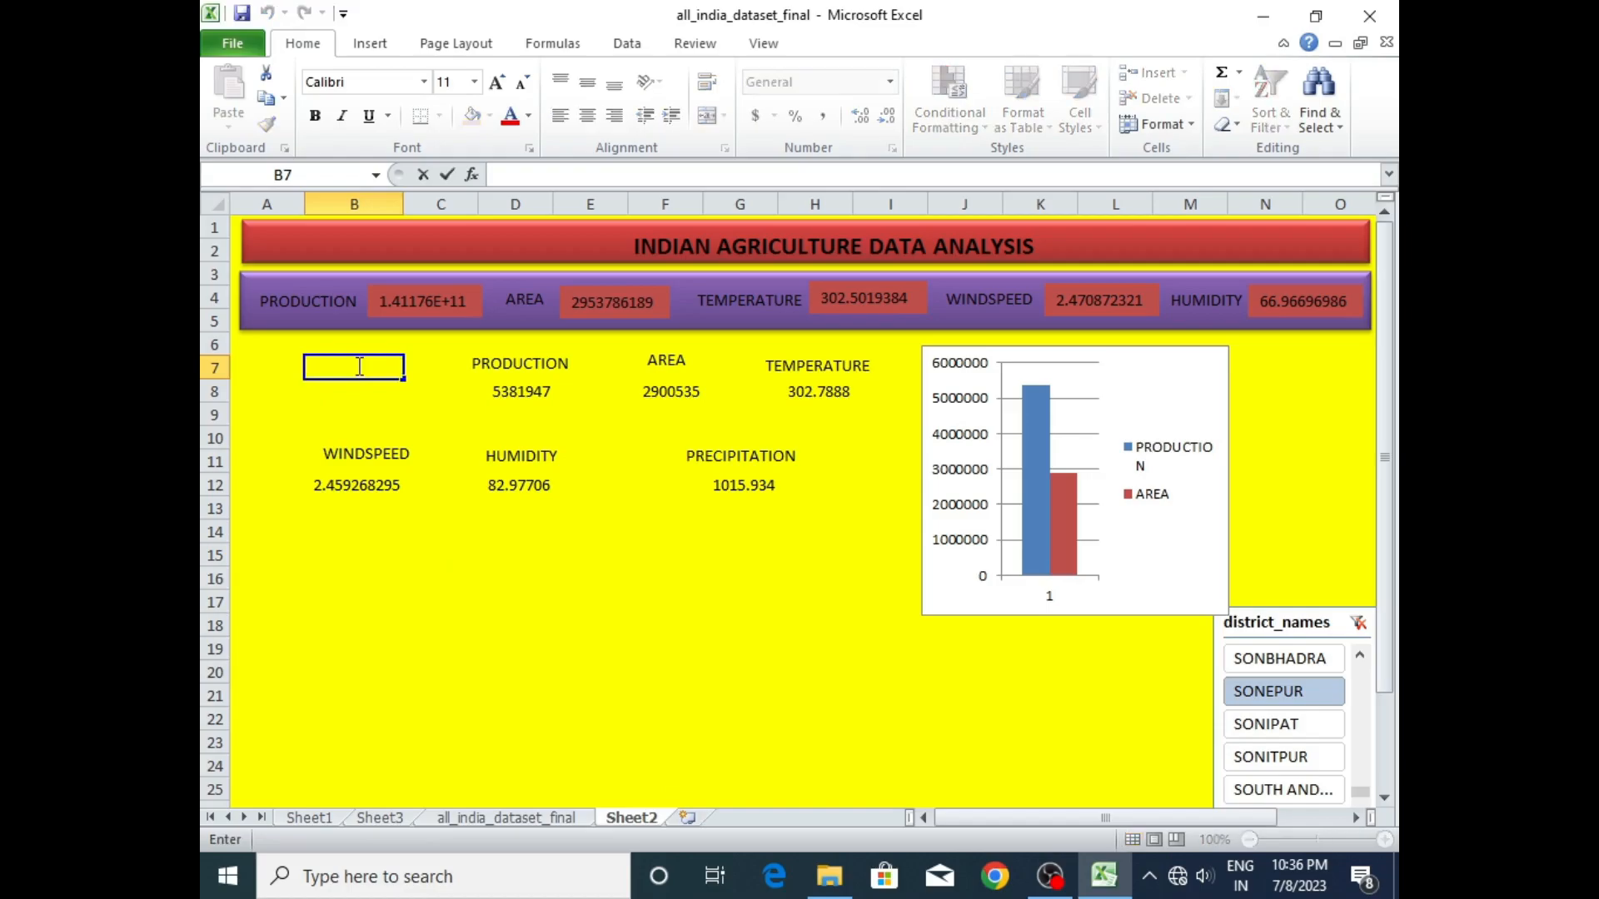
click(377, 819)
click(276, 300)
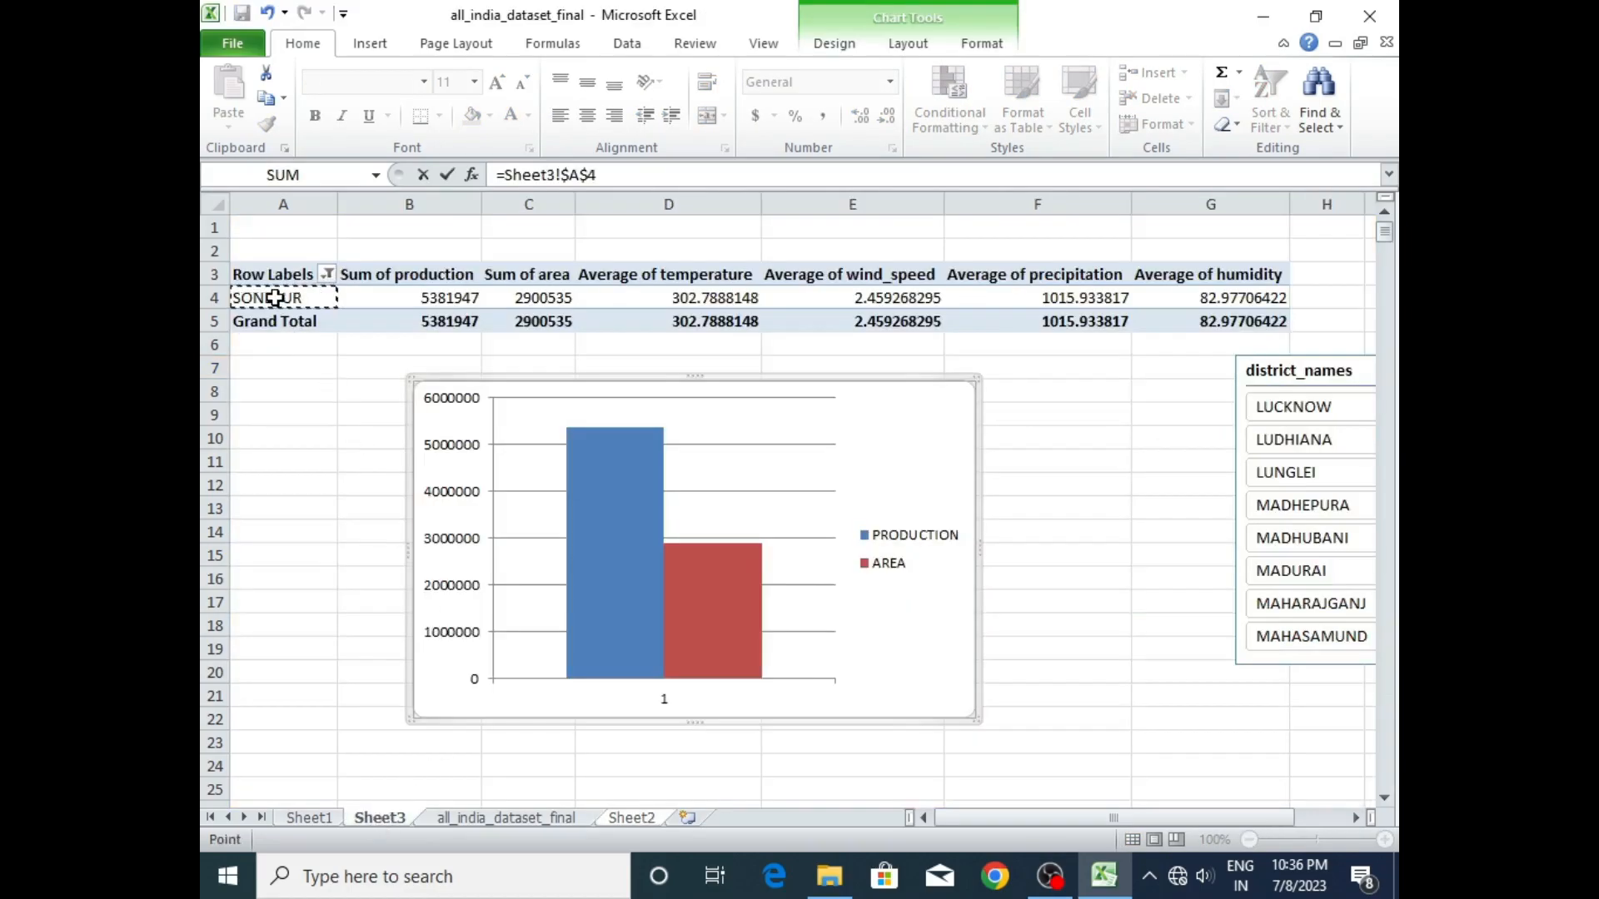
key(Return)
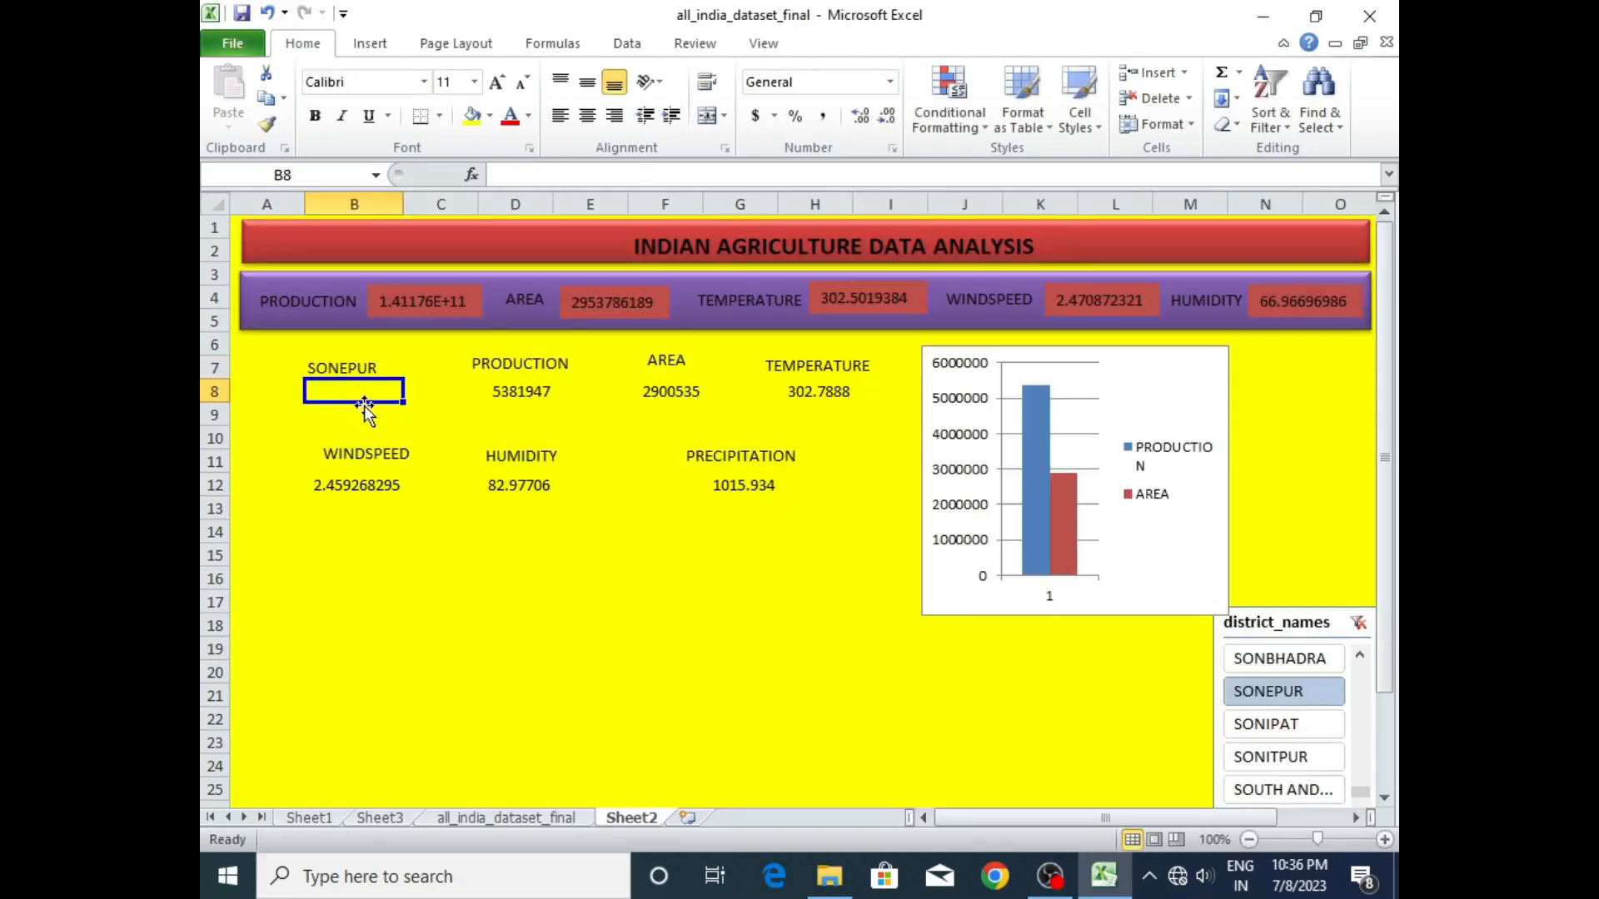
drag(359, 368, 327, 395)
click(413, 368)
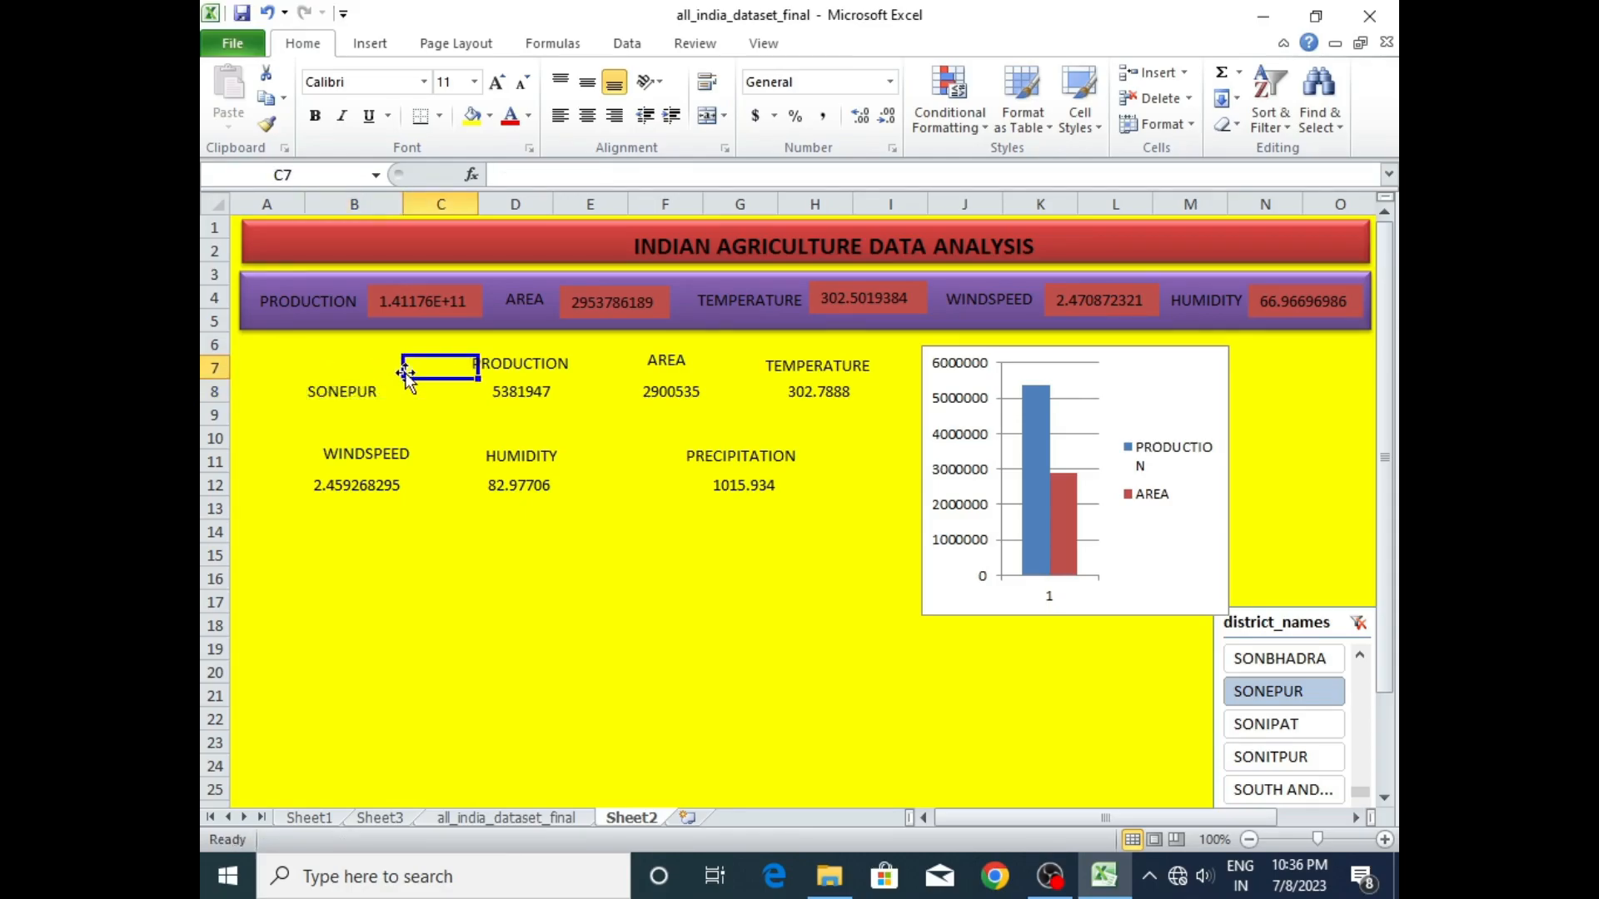
- Add a text box reading DISTRICT NAME and position it above the district value in B8
click(327, 365)
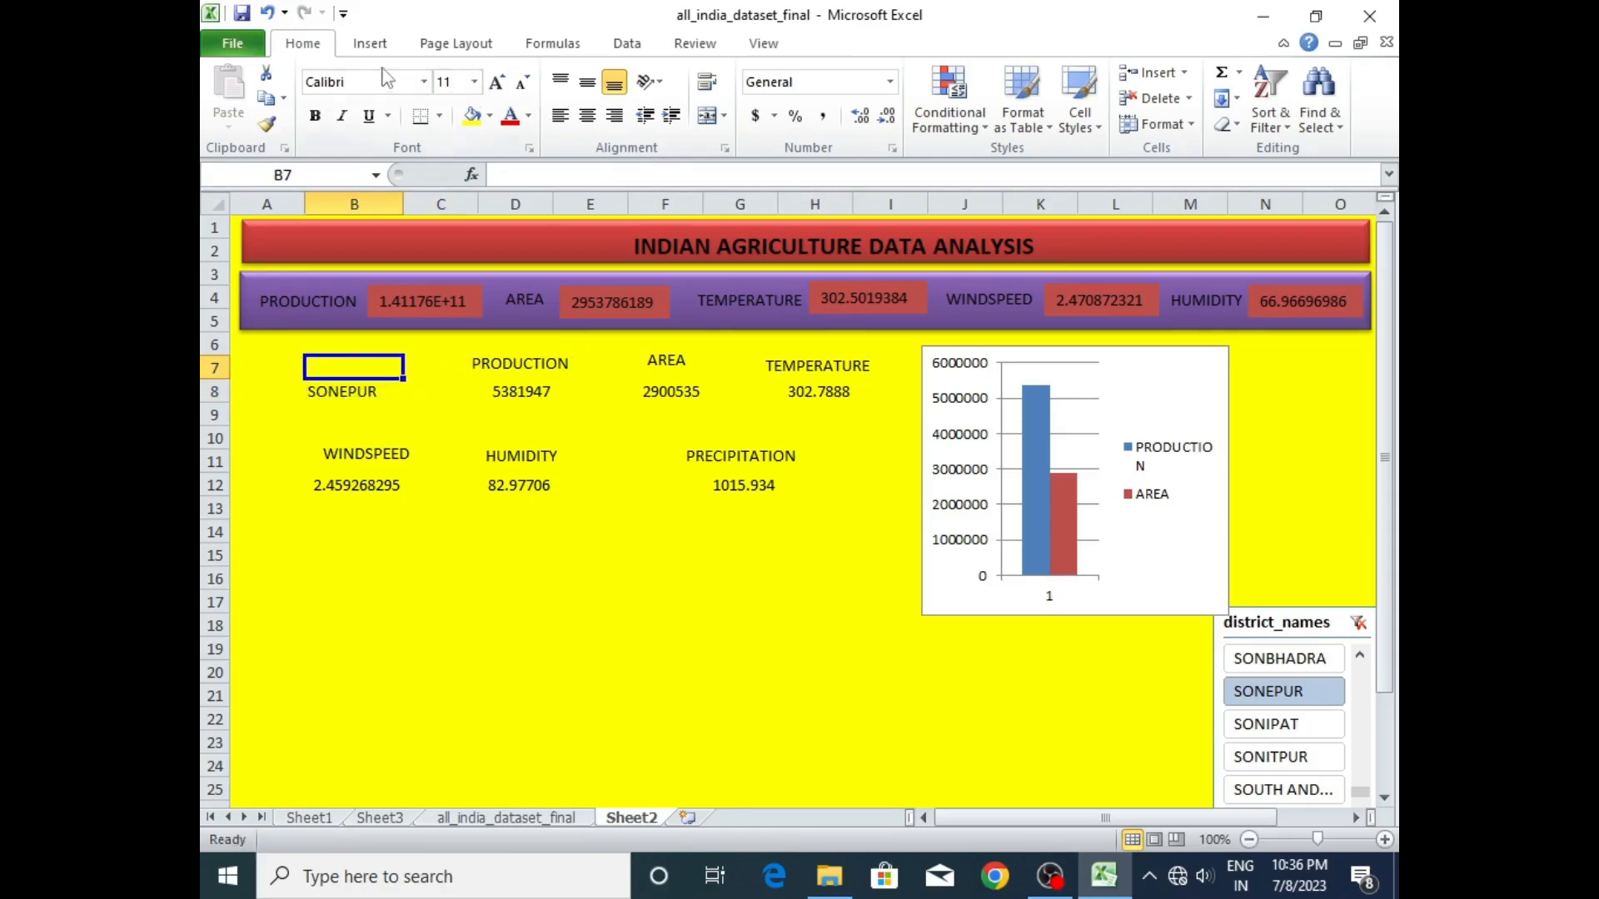
click(372, 43)
click(1047, 93)
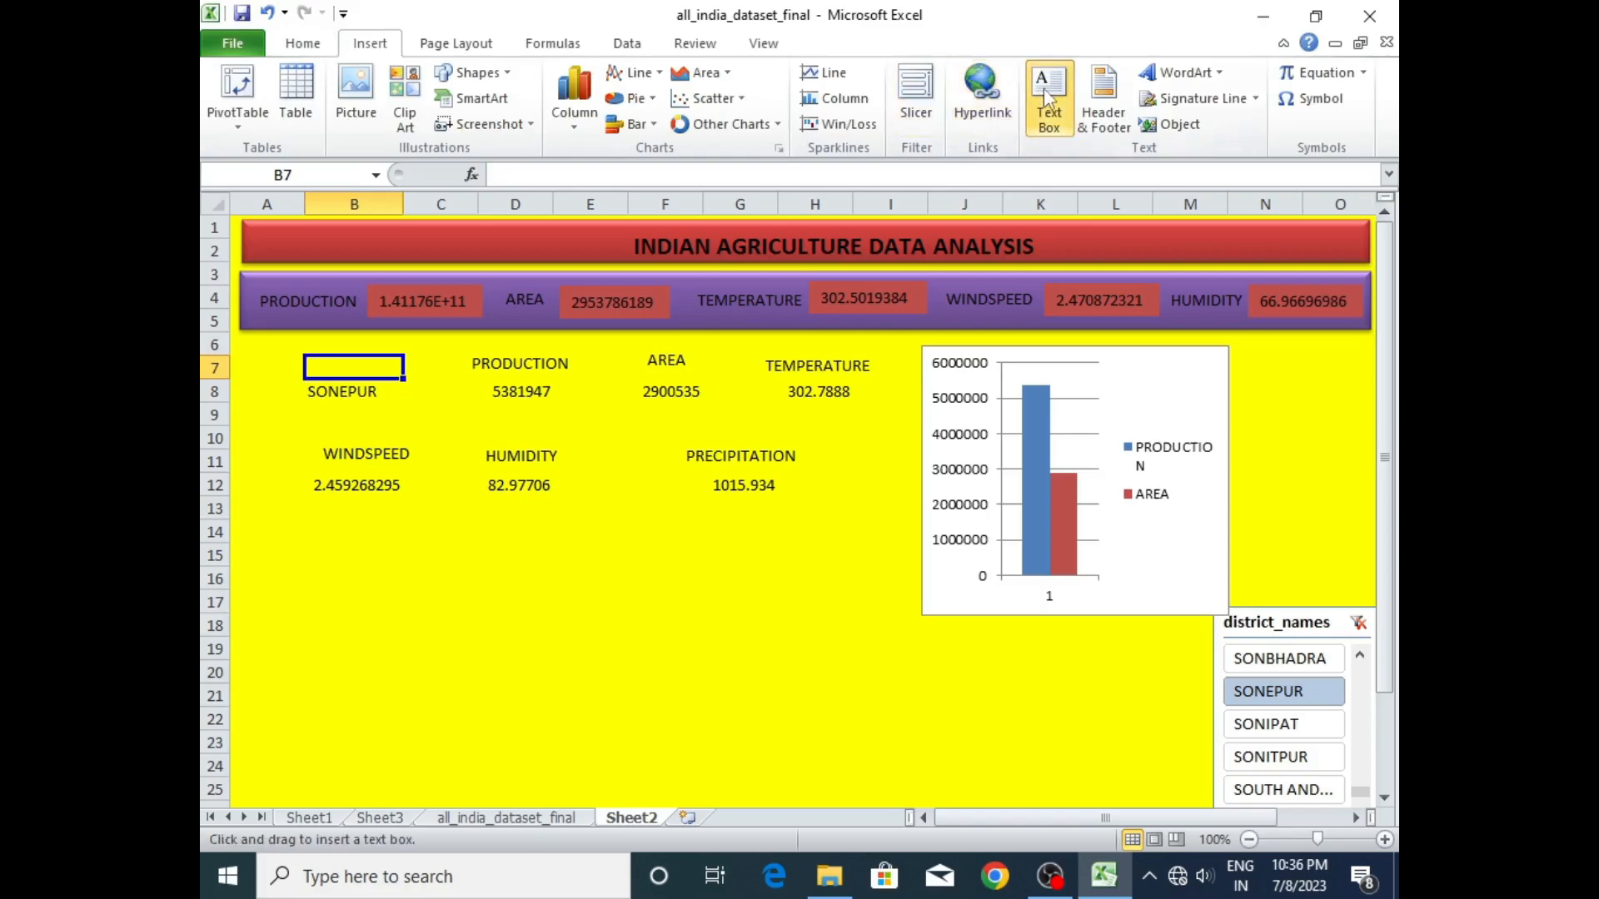
click(312, 364)
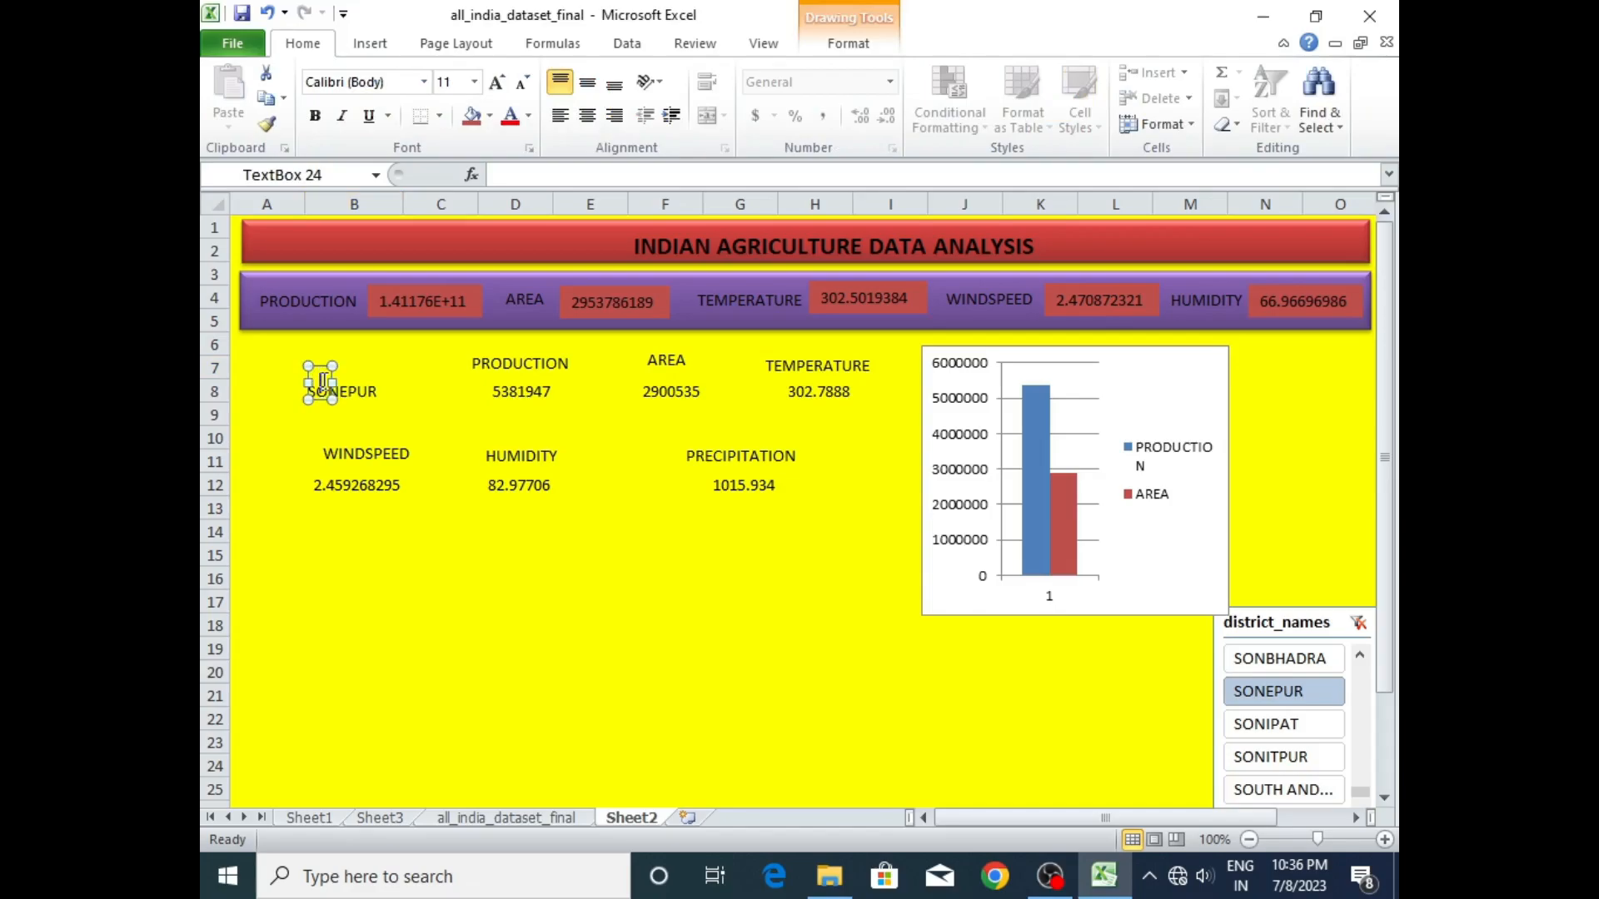
text(DISTR)
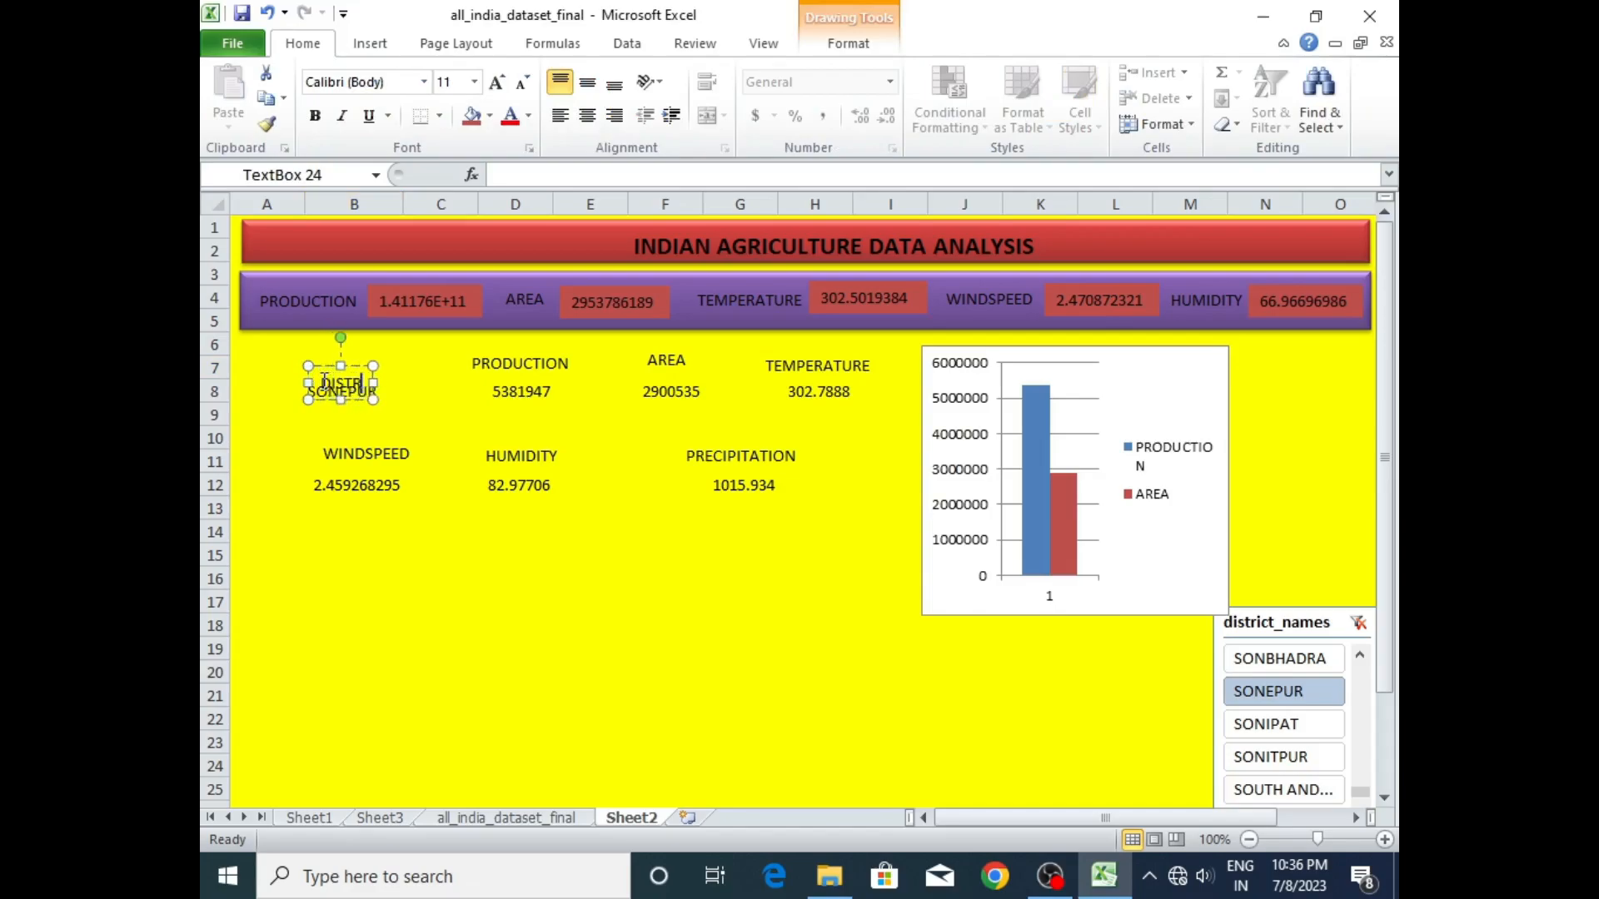
text(ICT NAME)
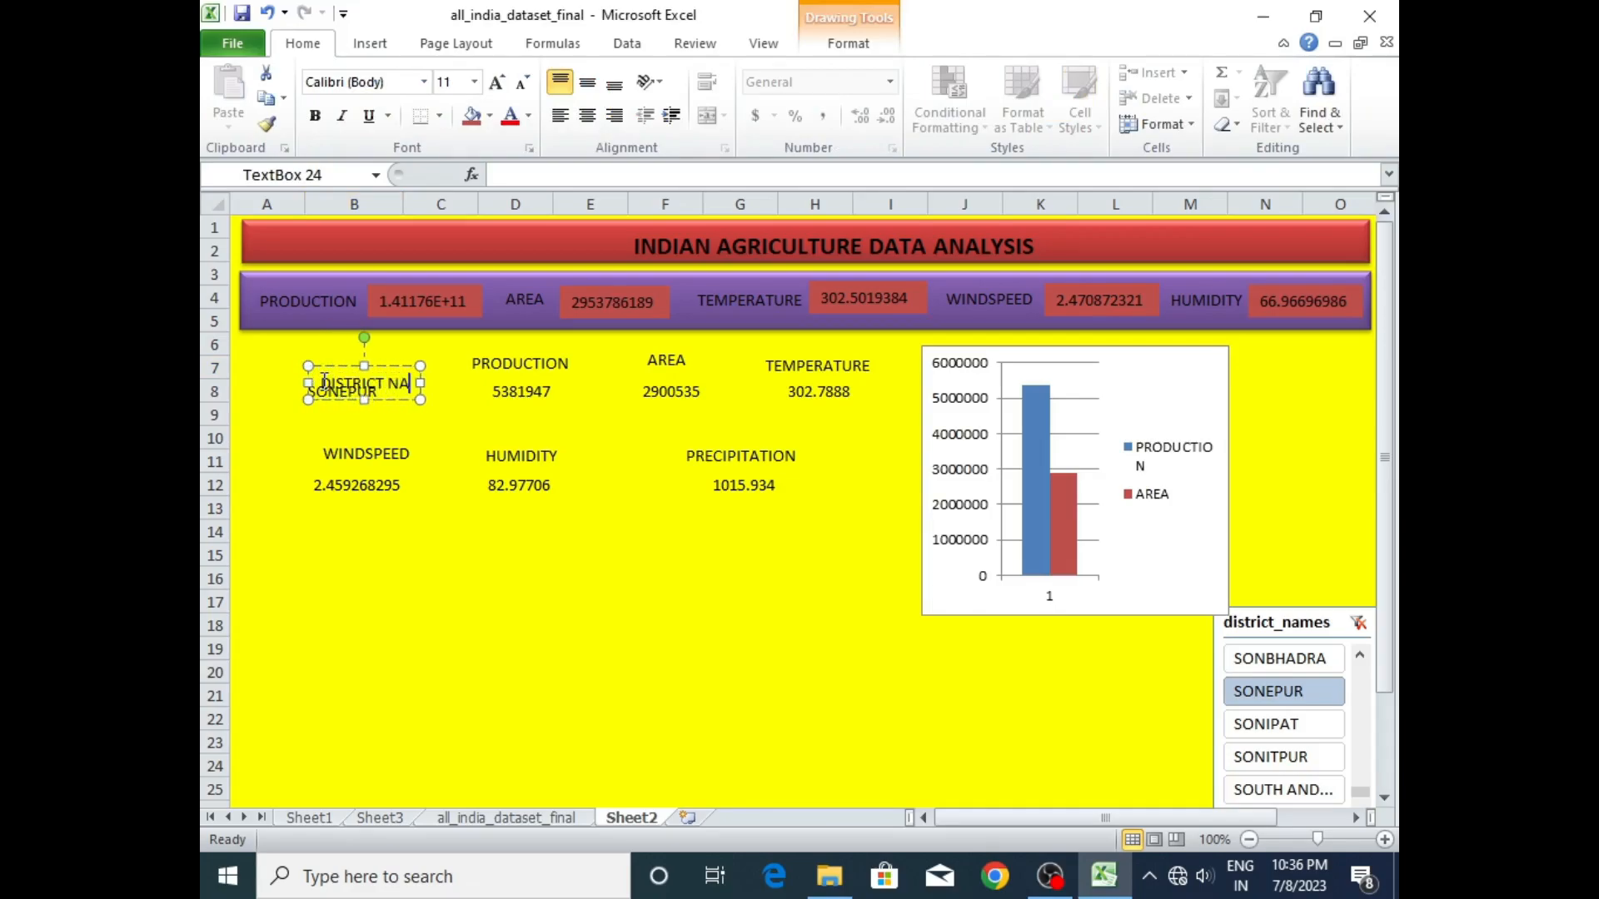
click(430, 412)
click(426, 385)
click(426, 385)
drag(420, 361, 398, 350)
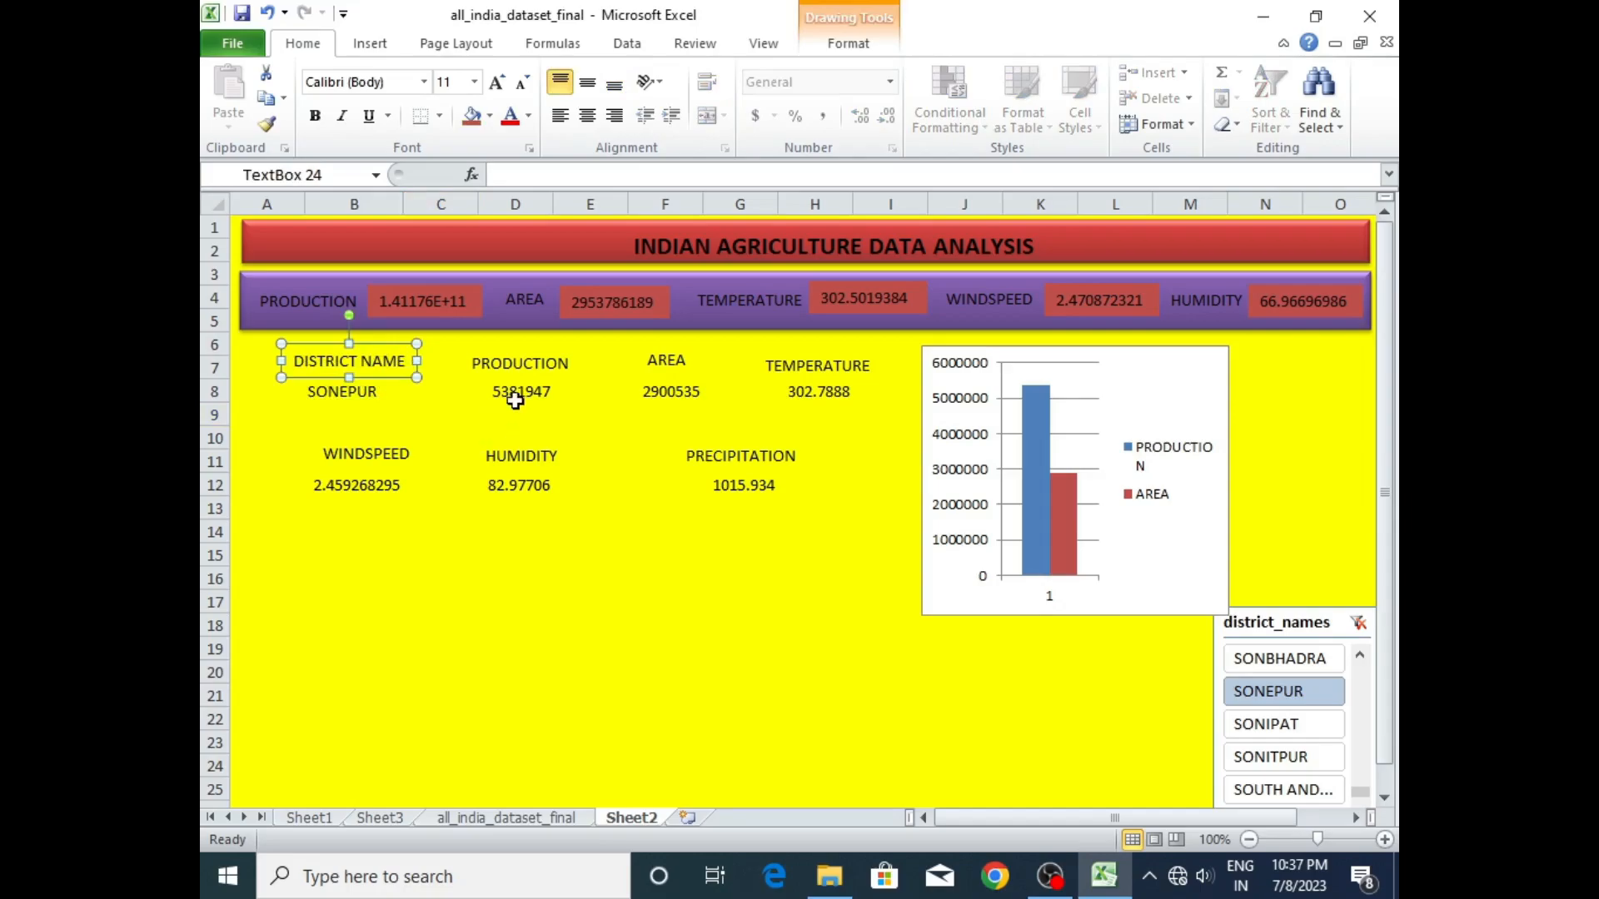
- Fill the DISTRICT NAME label with the standard light blue
click(529, 365)
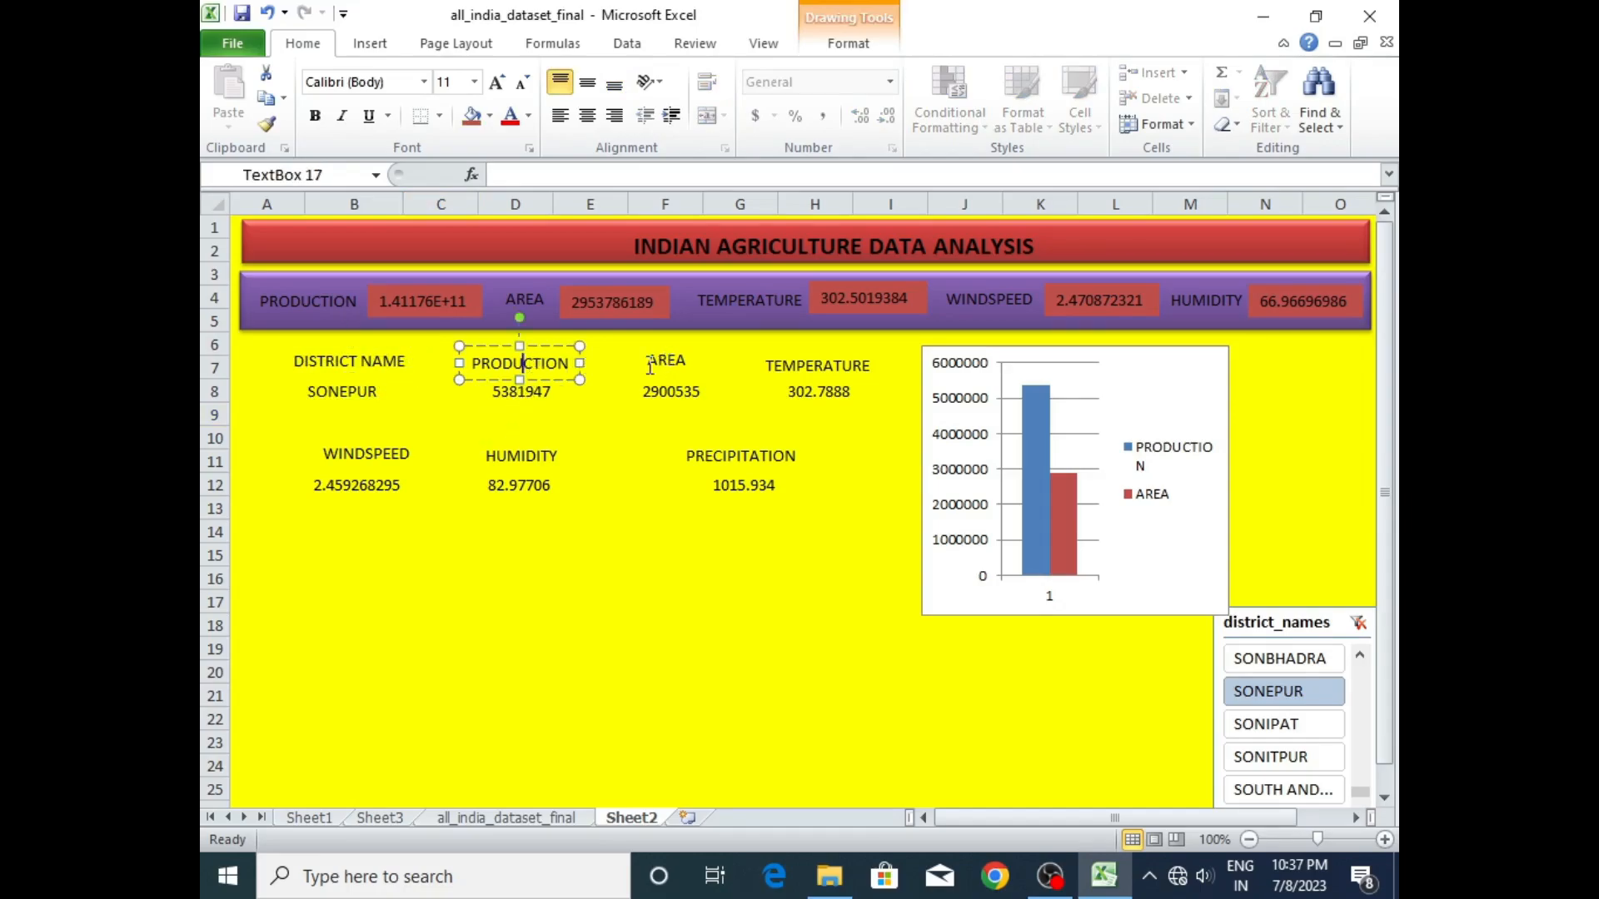
click(361, 360)
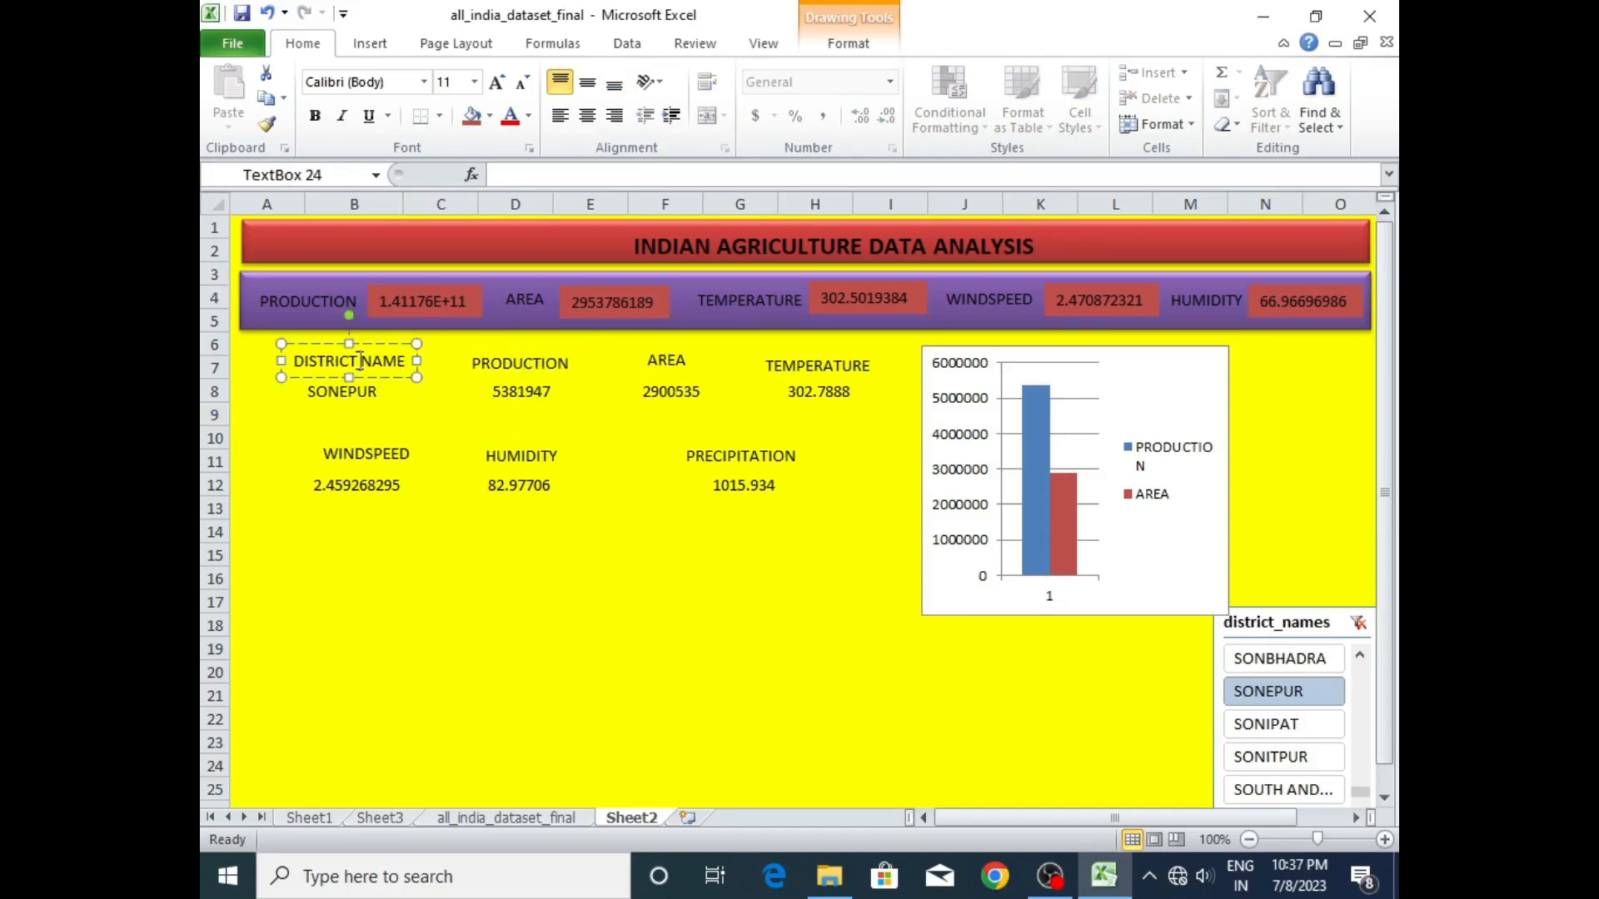
click(490, 118)
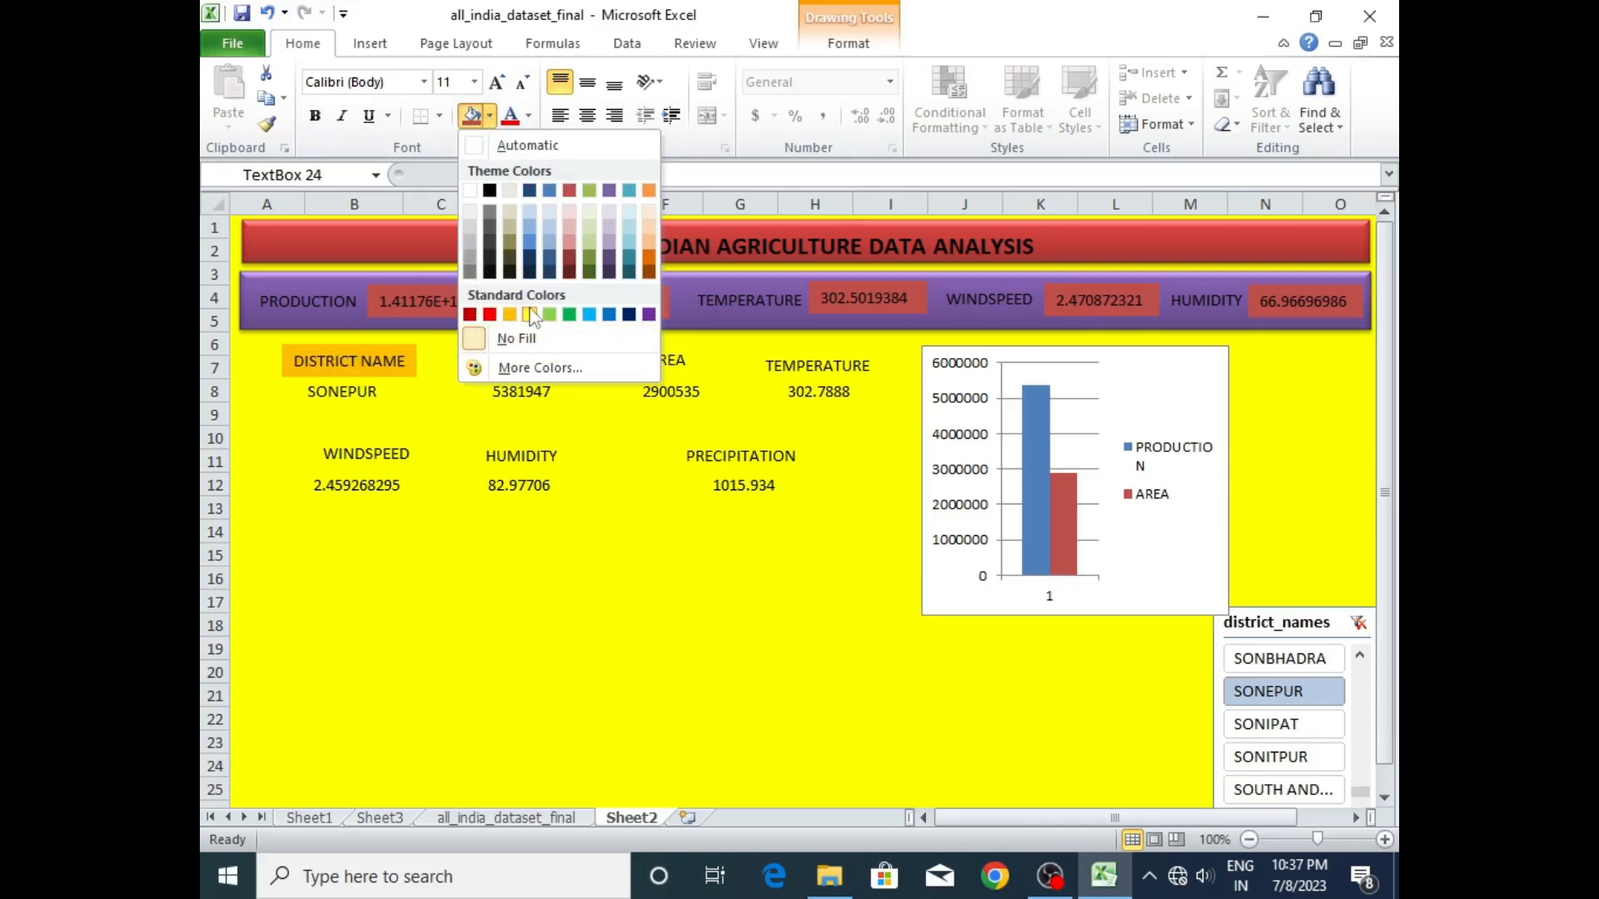
click(589, 316)
- Apply the same light blue fill to the lower PRODUCTION, AREA and TEMPERATURE labels
click(521, 364)
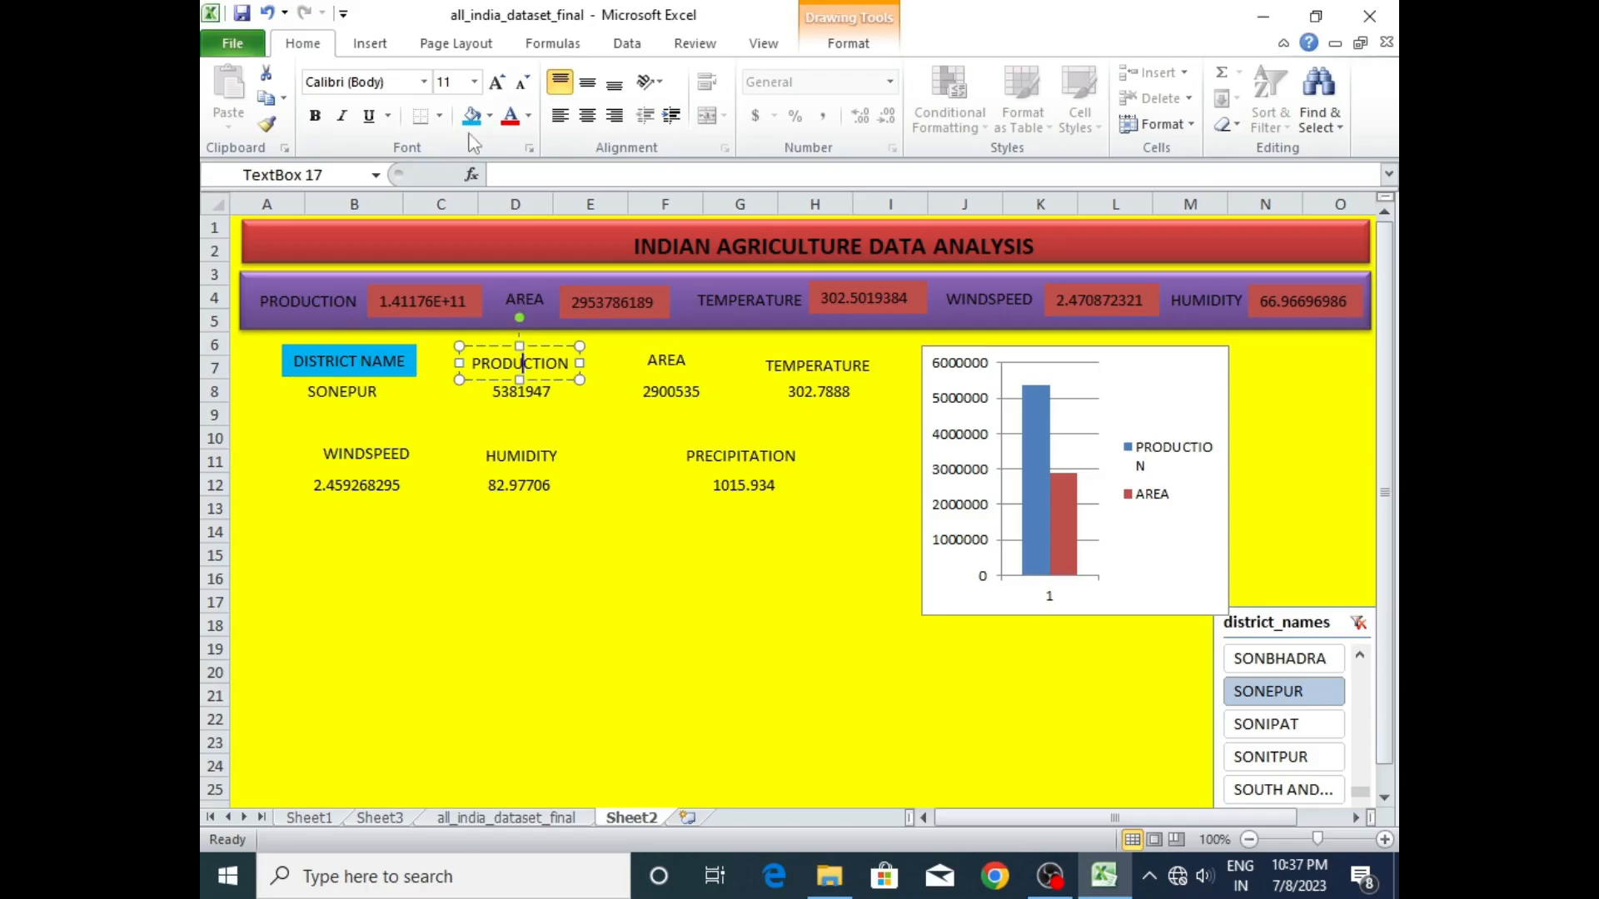
click(472, 115)
click(666, 360)
click(805, 365)
click(662, 365)
click(471, 115)
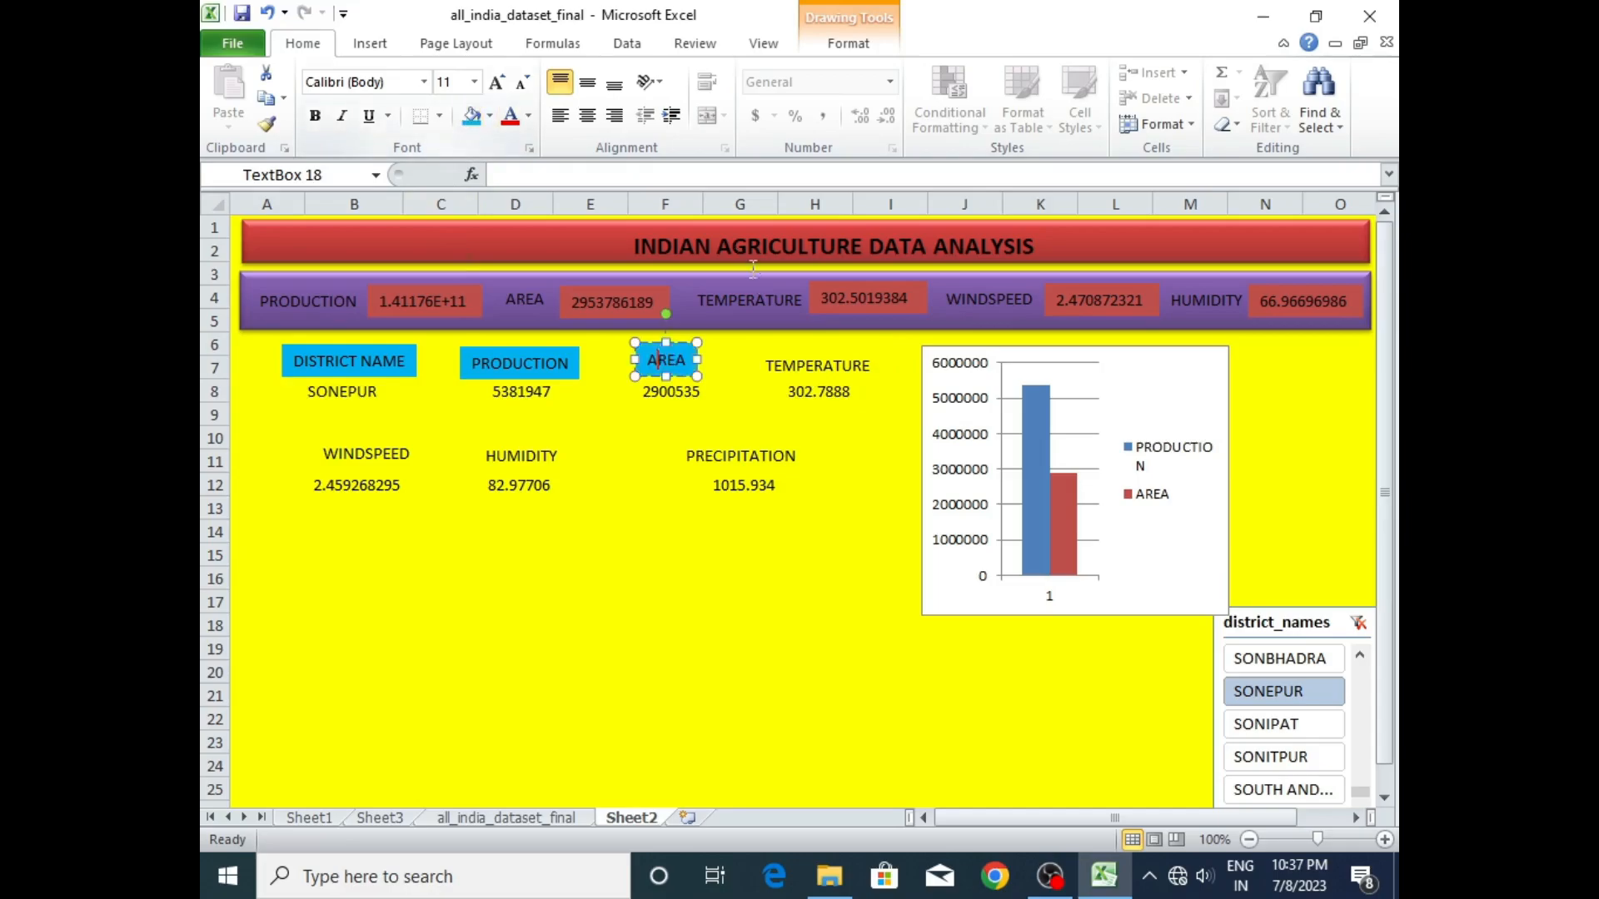
click(801, 372)
click(471, 115)
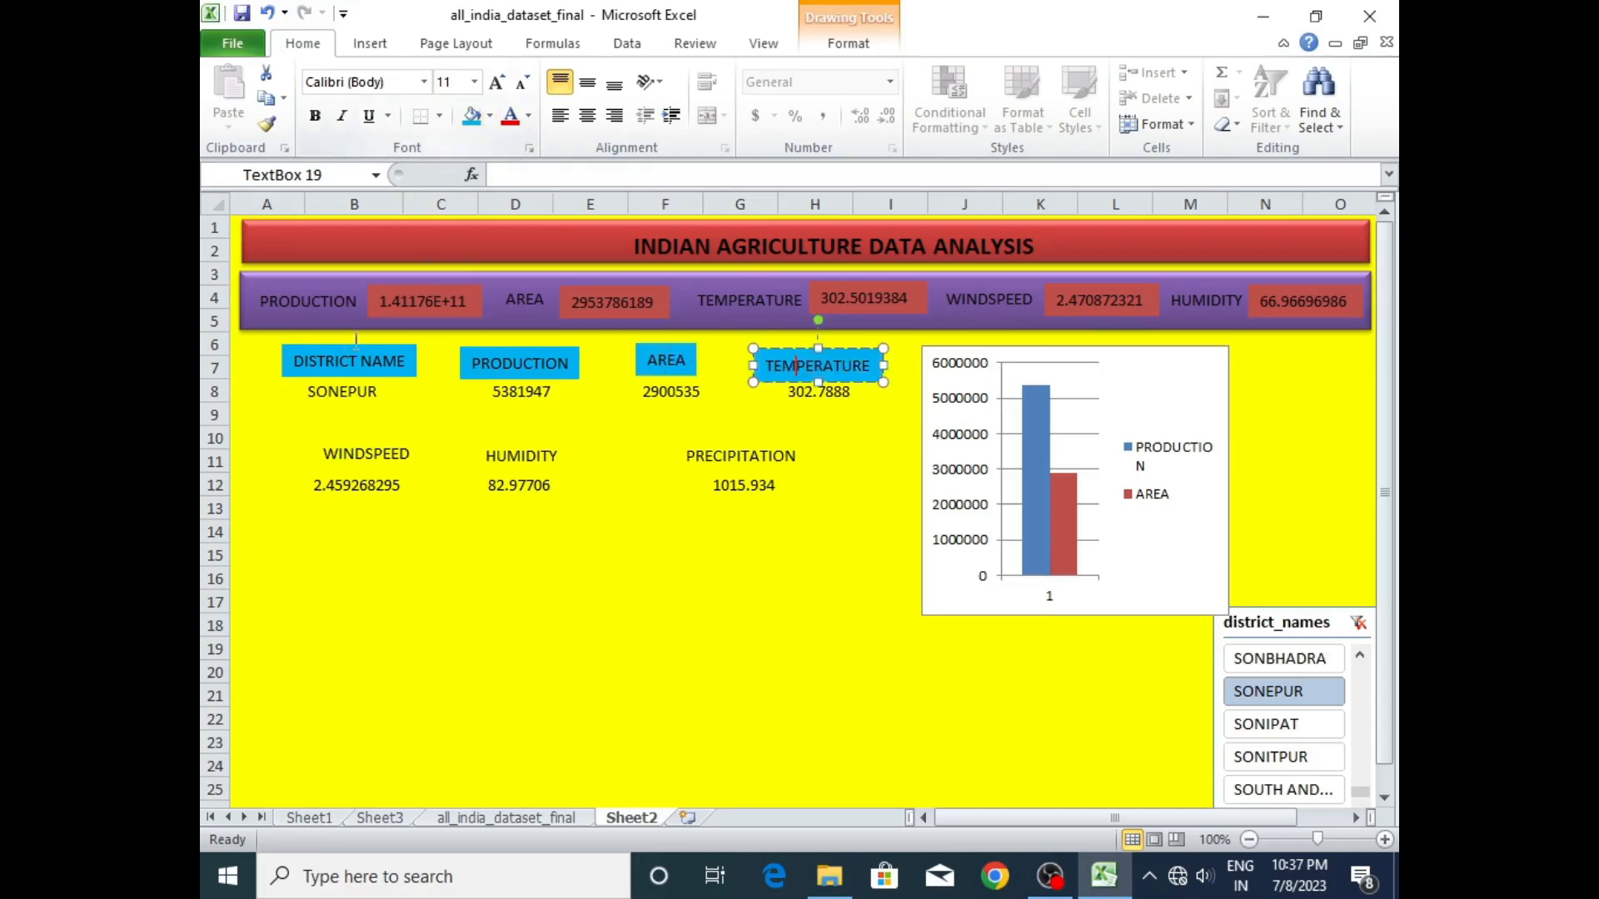
- Apply the light blue fill to the lower WINDSPEED, HUMIDITY and PRECIPITATION labels
click(368, 442)
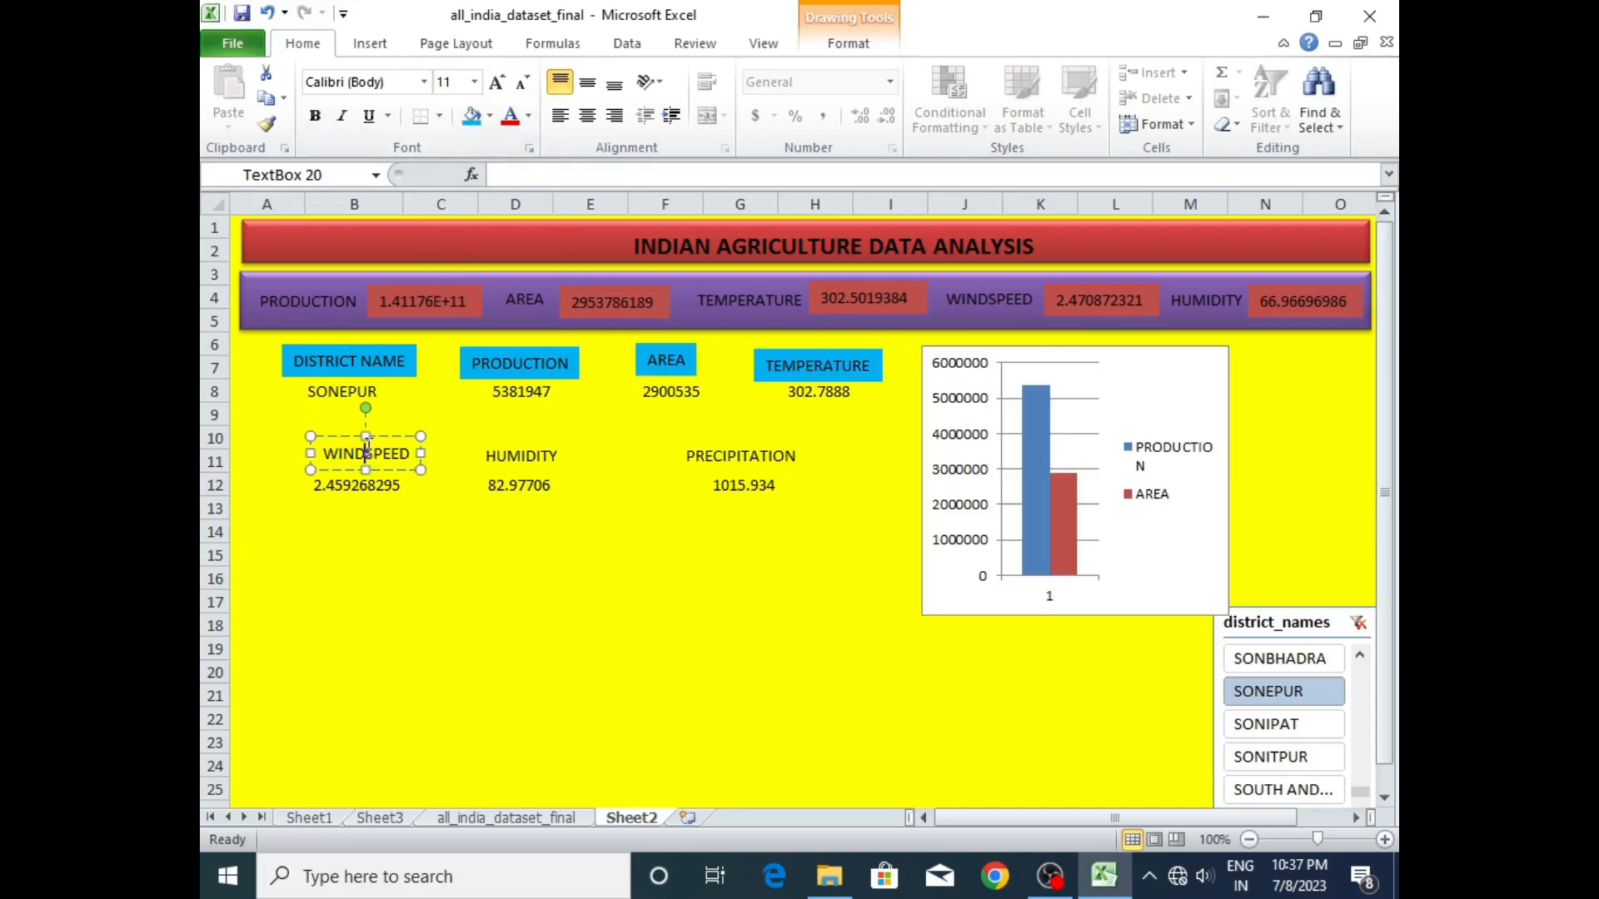
click(471, 115)
click(518, 448)
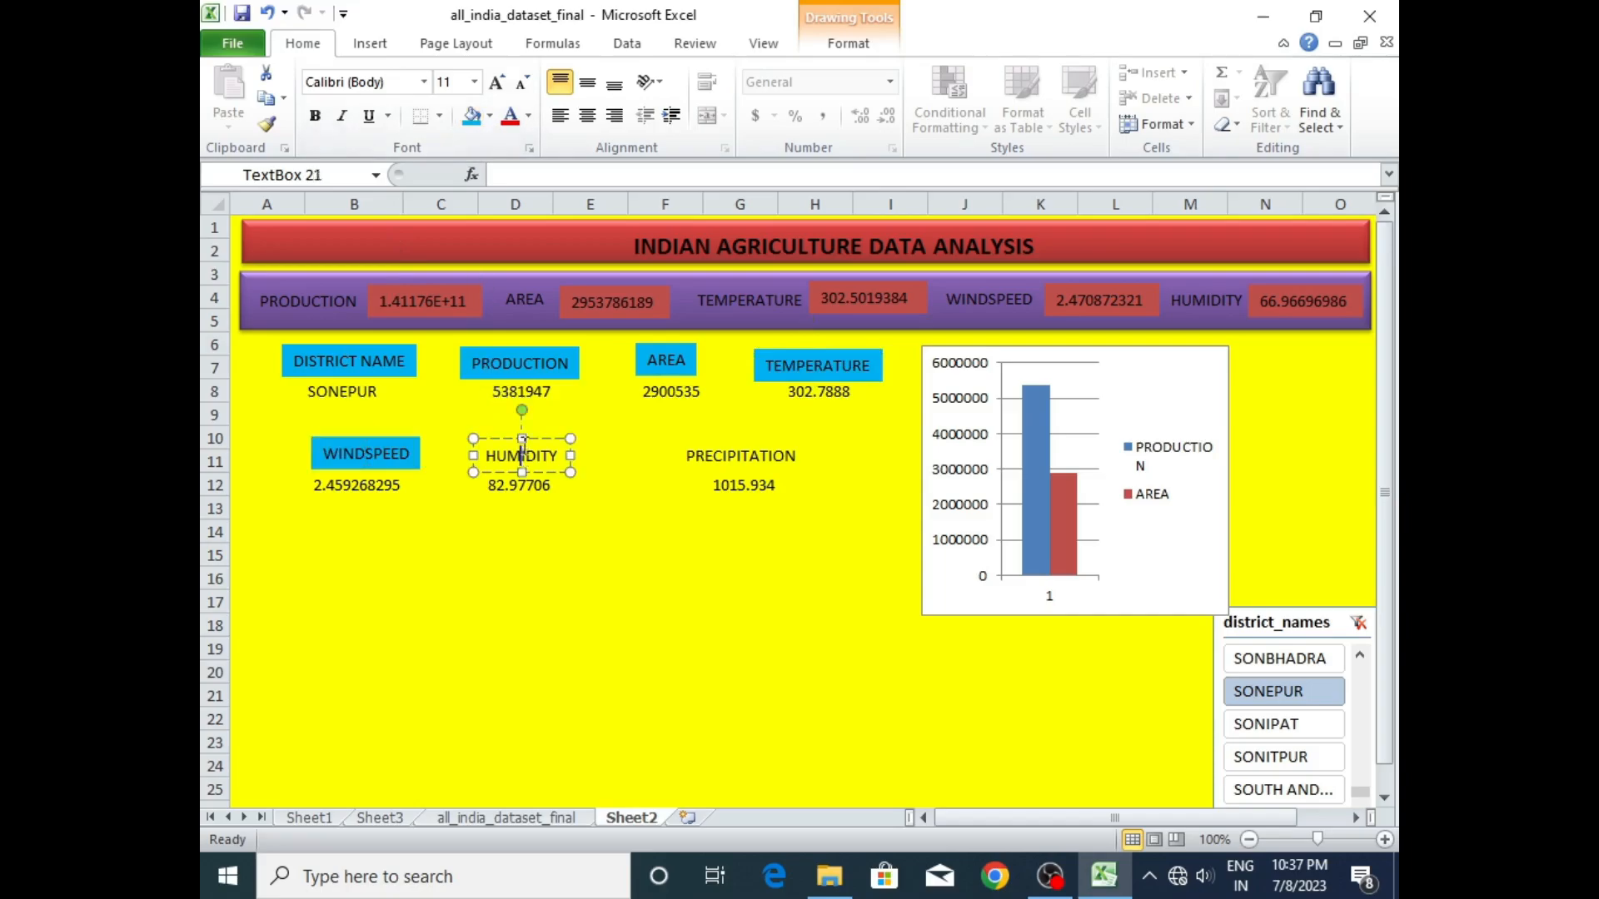
click(471, 115)
click(710, 462)
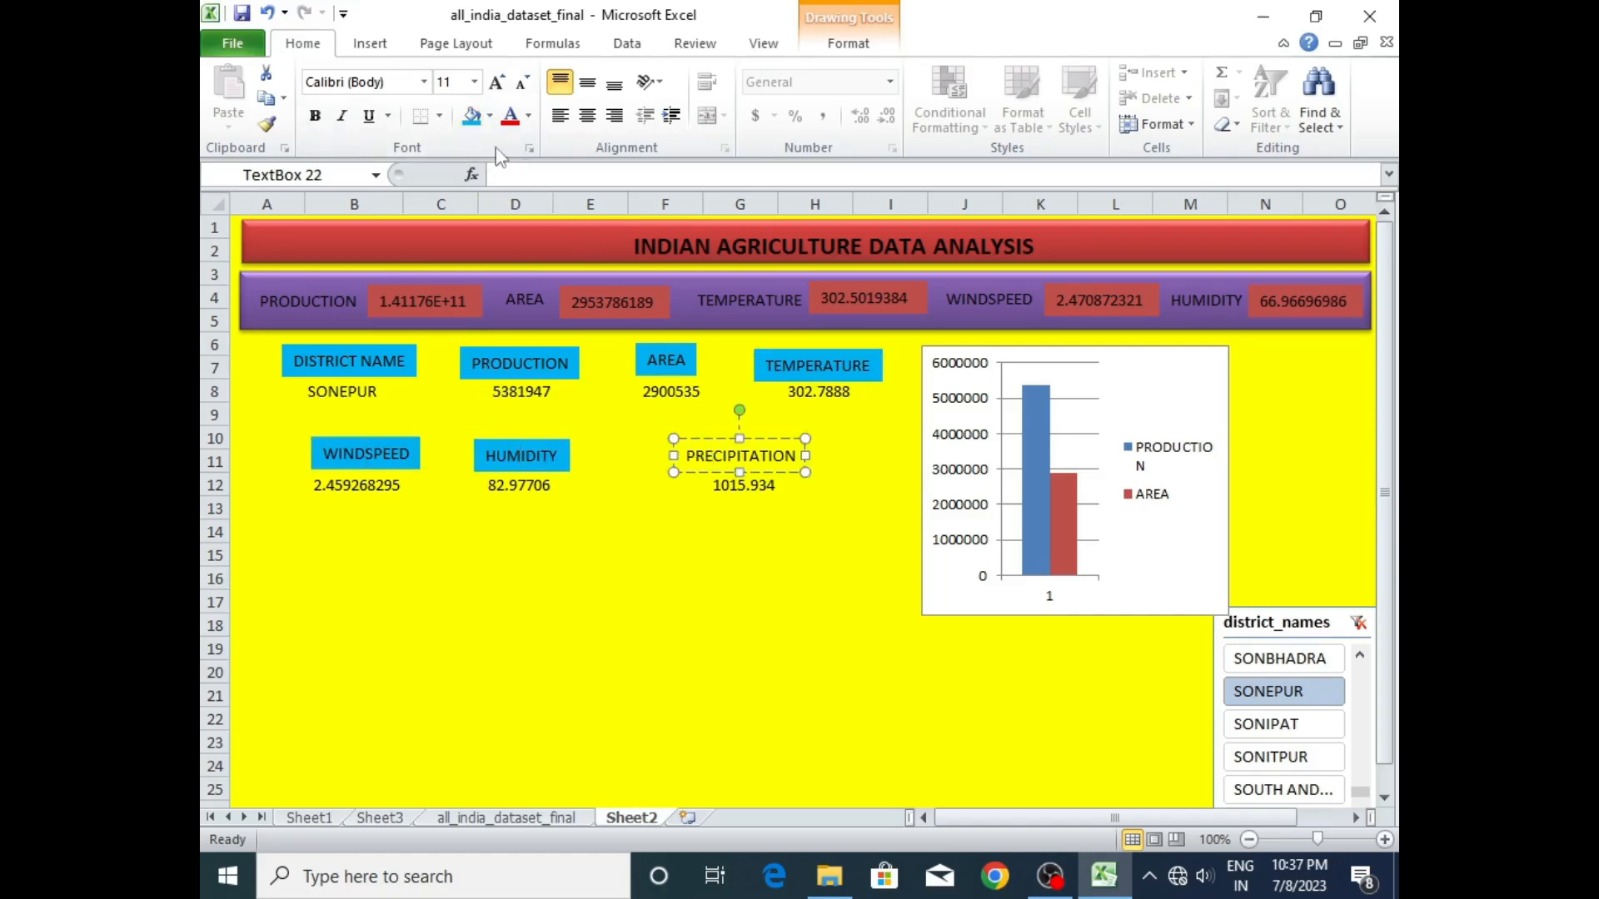
click(472, 115)
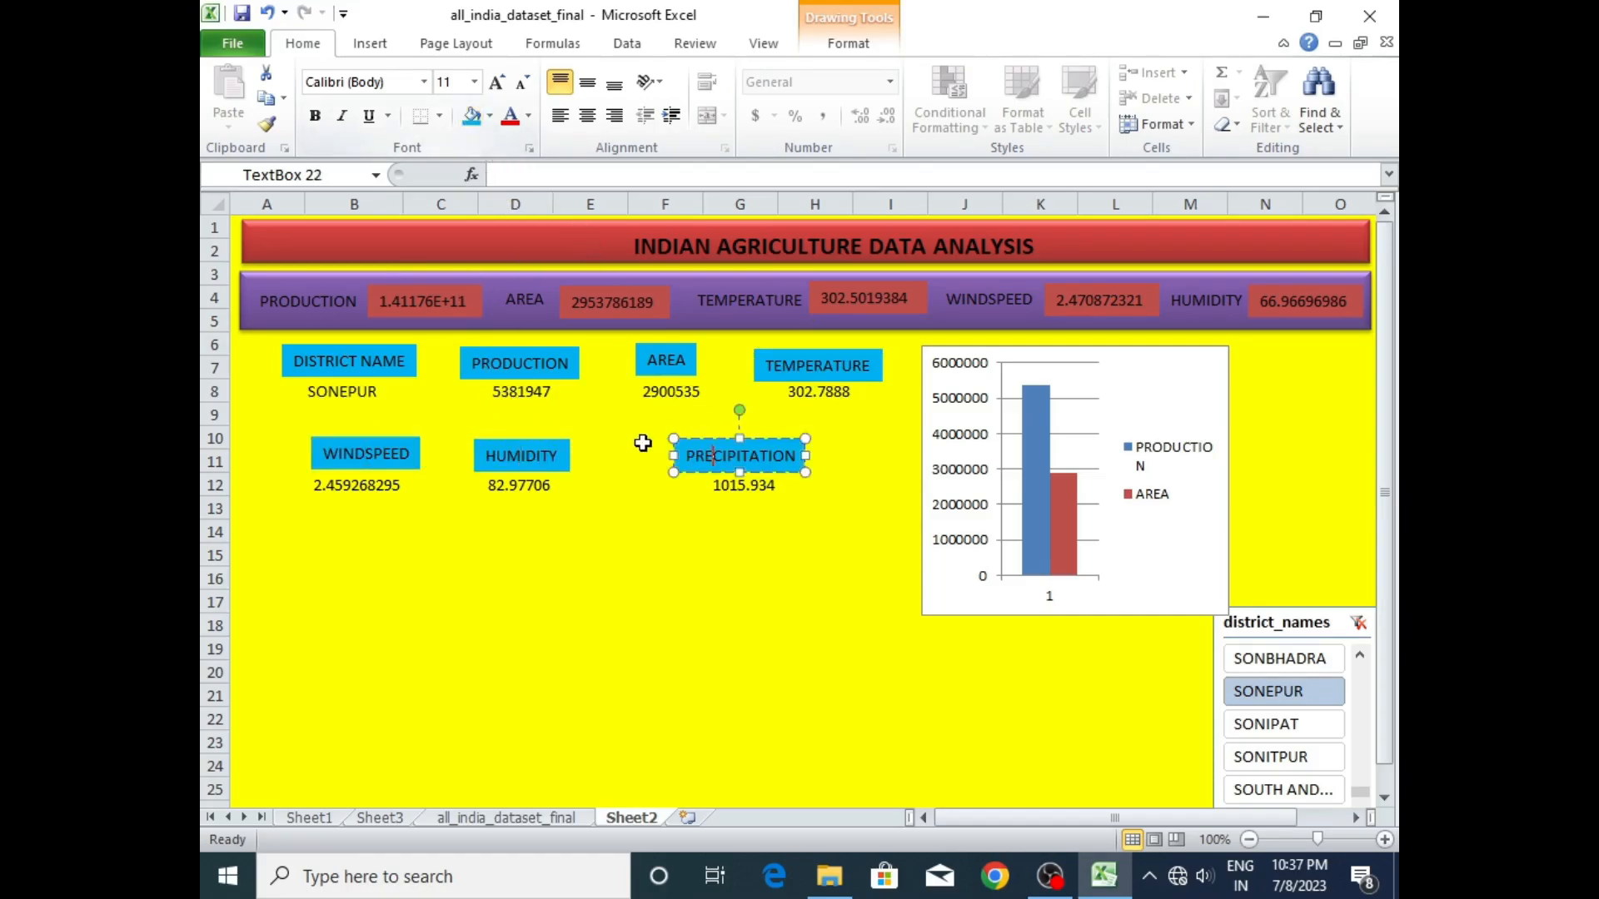
- Fill the district name, production, area and temperature values in B8, D8, F8 and H8 with standard orange
click(344, 394)
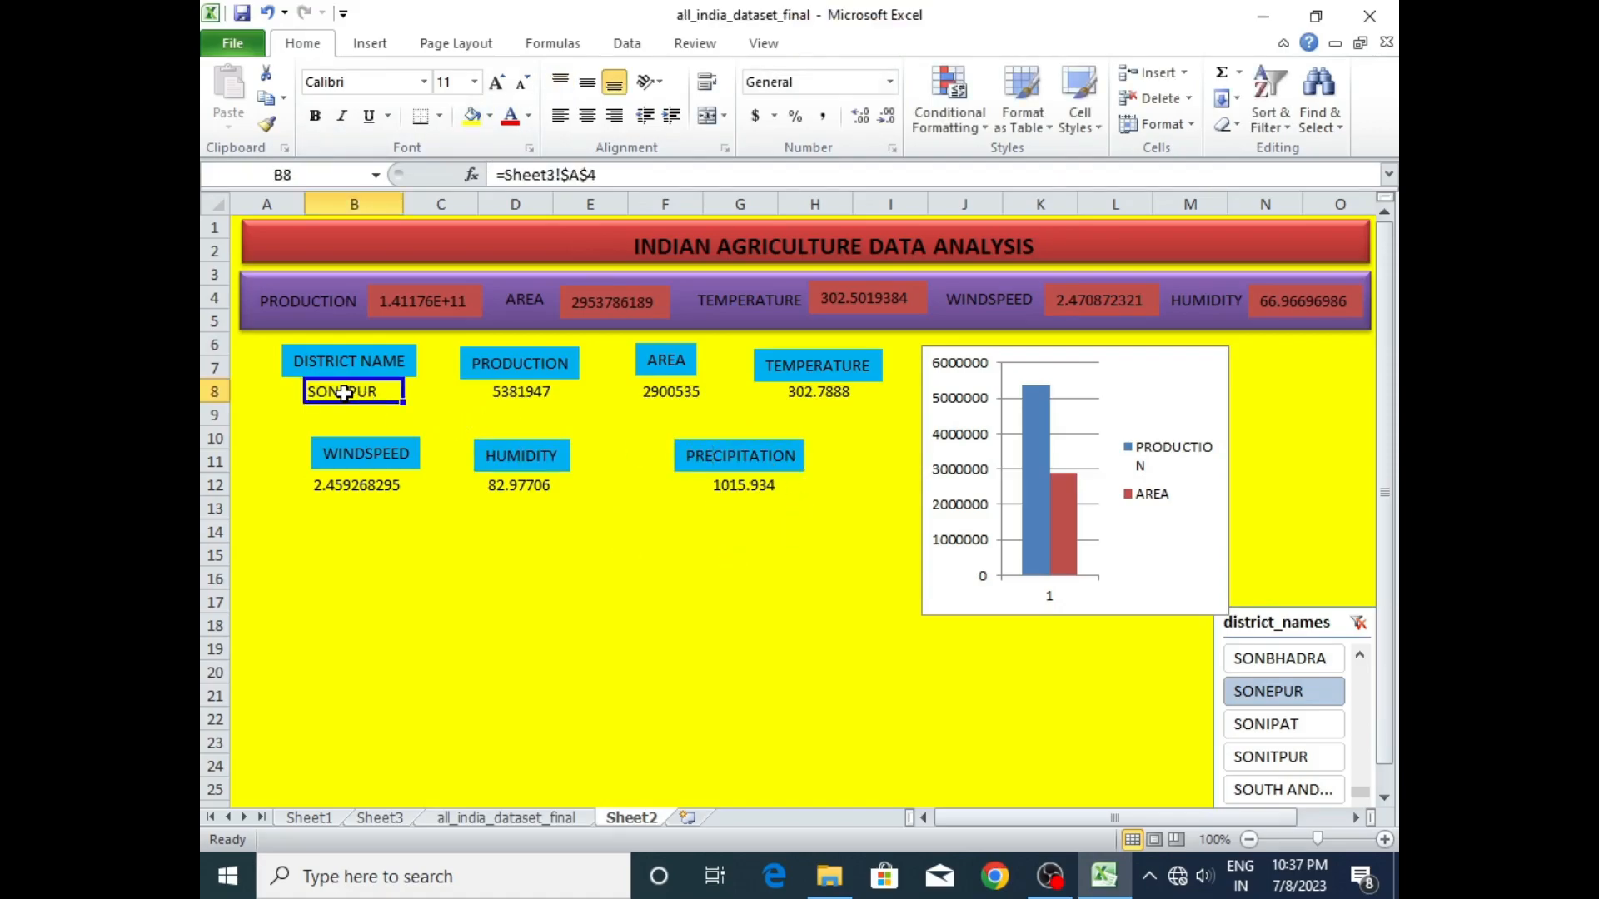
click(489, 116)
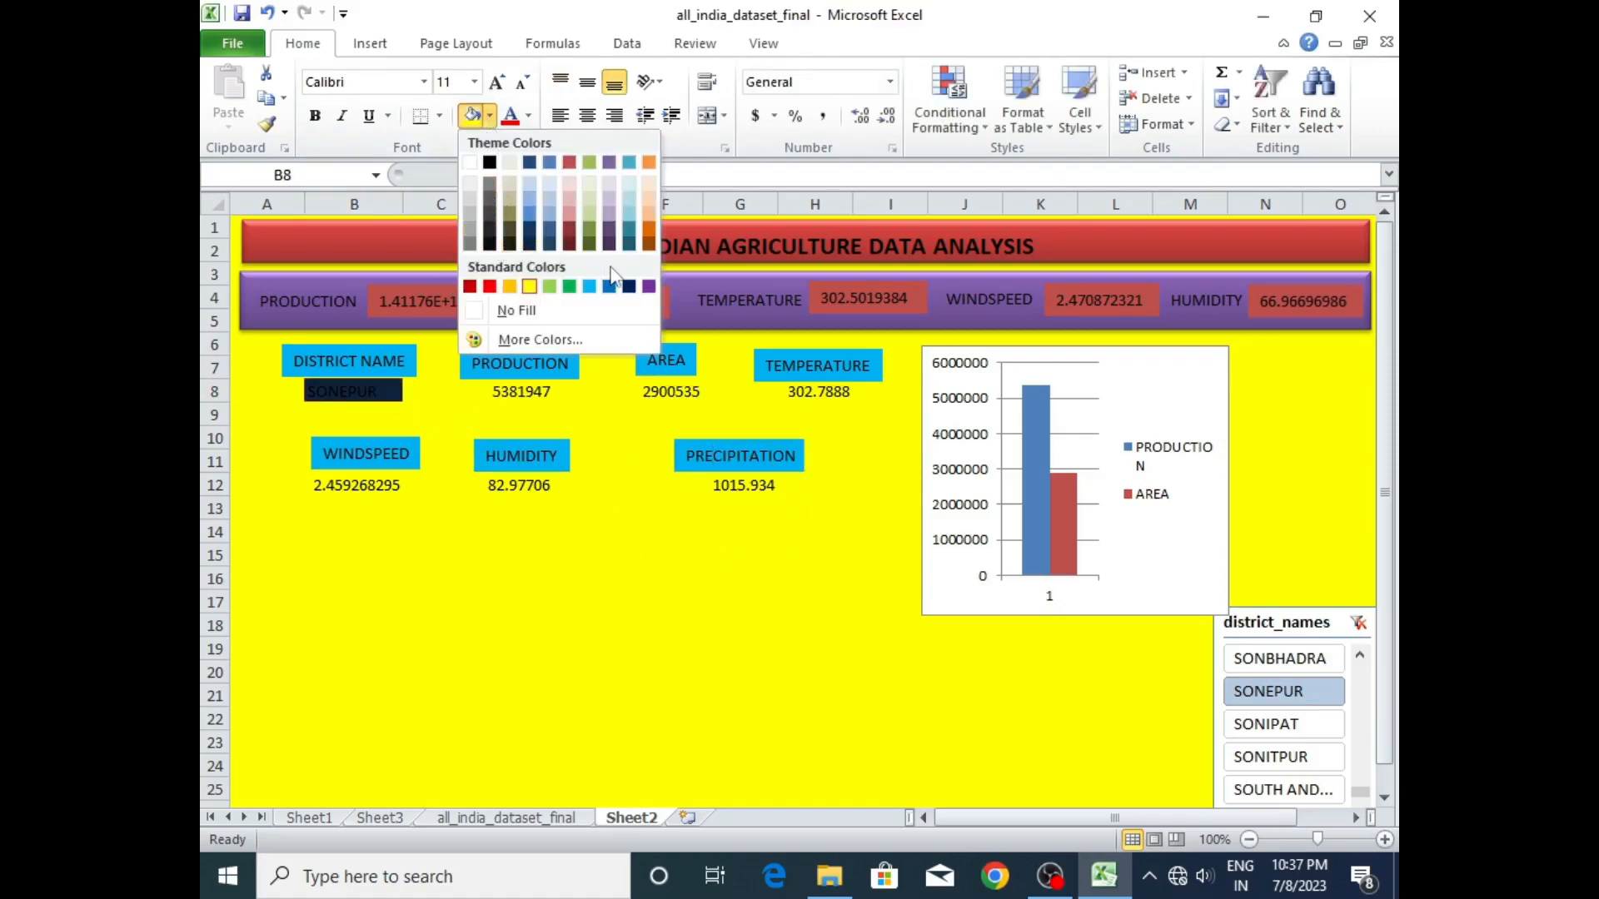
click(509, 288)
click(523, 391)
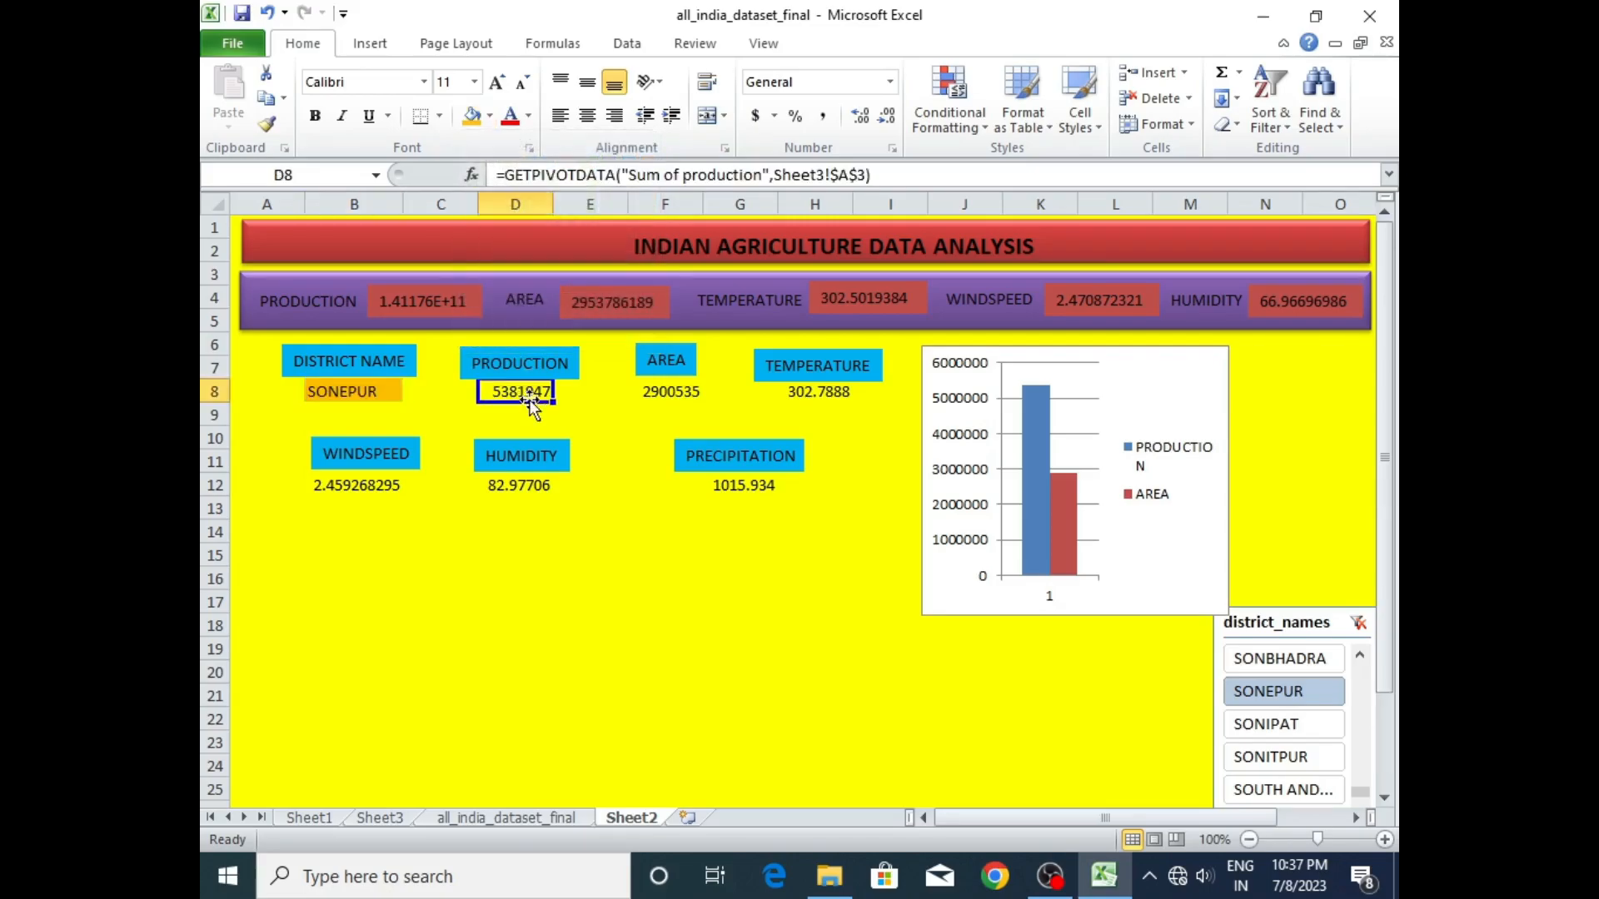
click(473, 120)
click(667, 391)
click(471, 121)
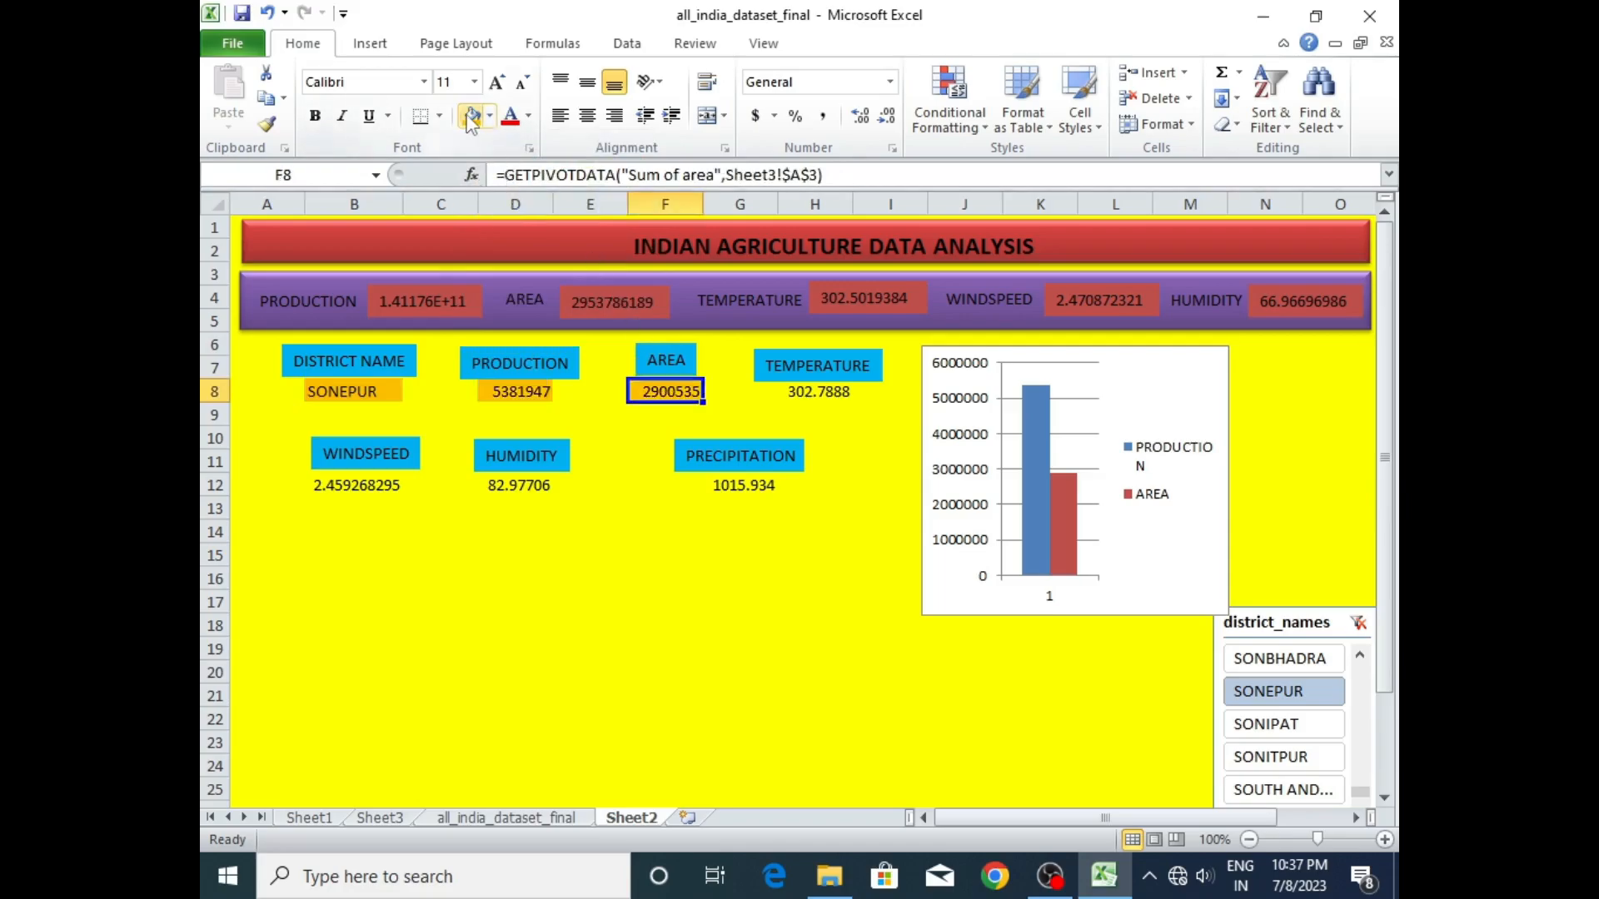
click(787, 393)
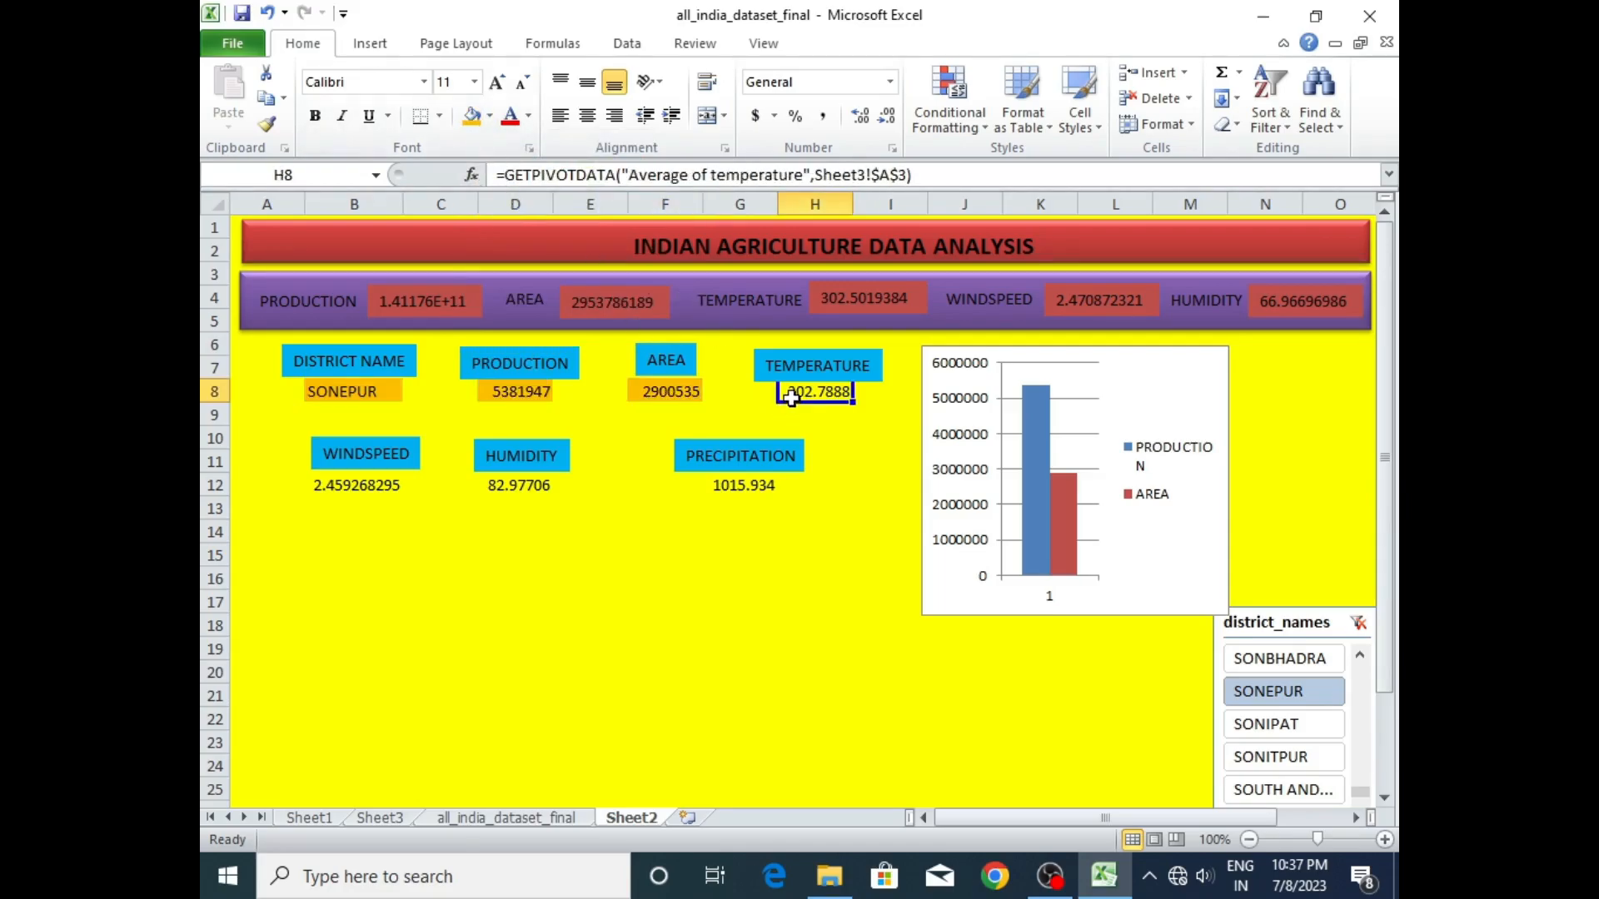
click(472, 120)
- Apply the same orange fill to the windspeed, humidity and precipitation values in B12, D12 and G12
click(358, 484)
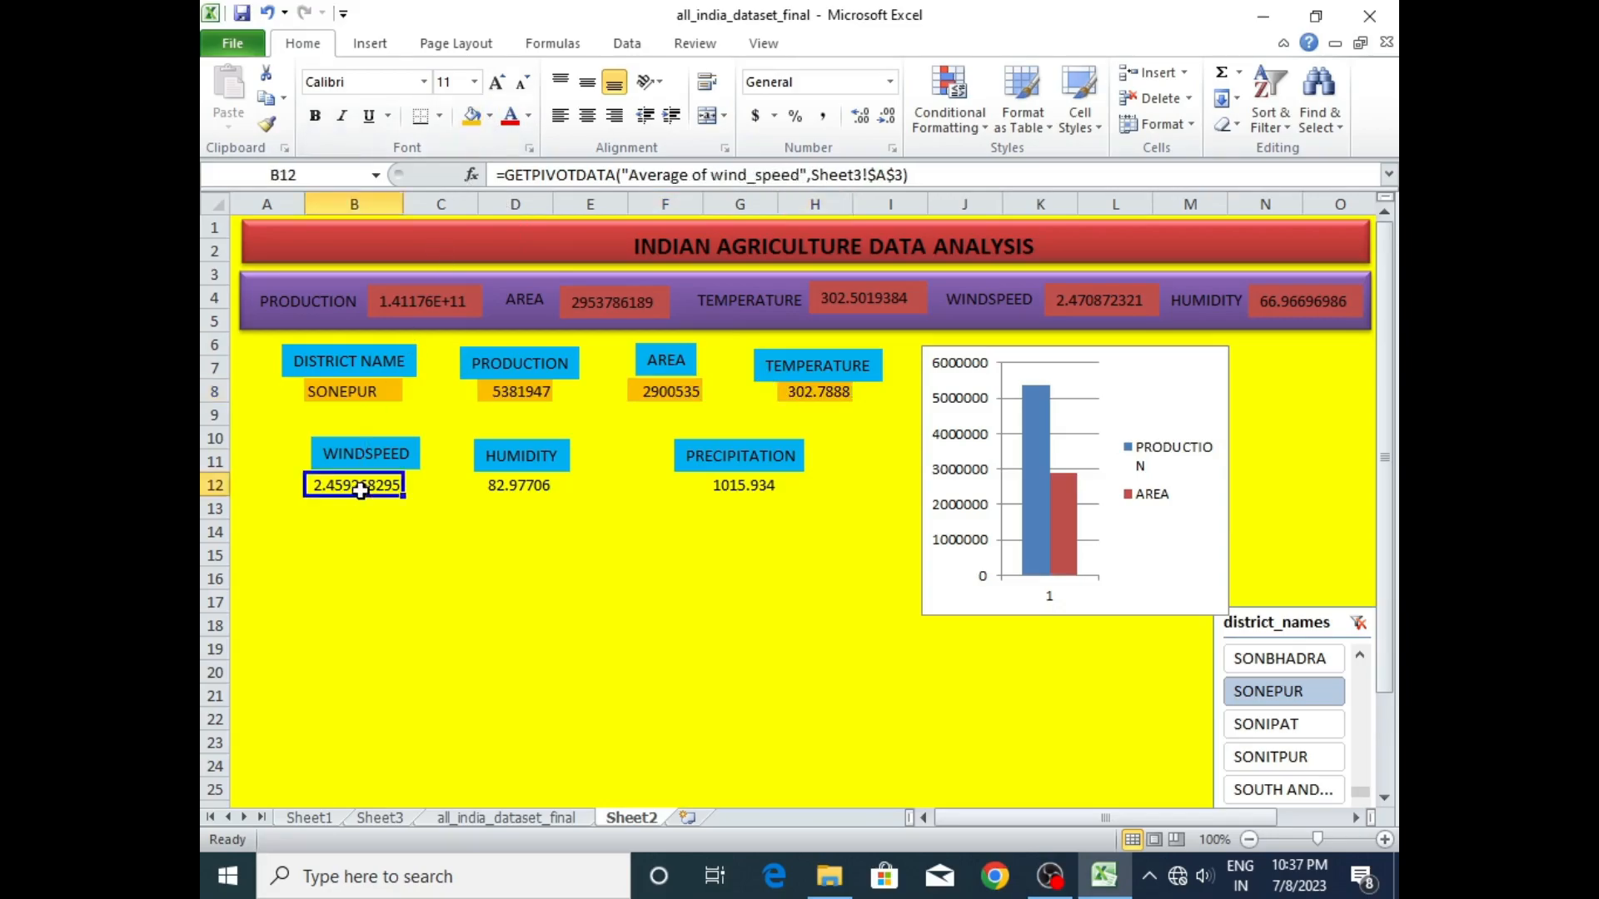
click(472, 121)
click(525, 487)
click(472, 116)
click(753, 489)
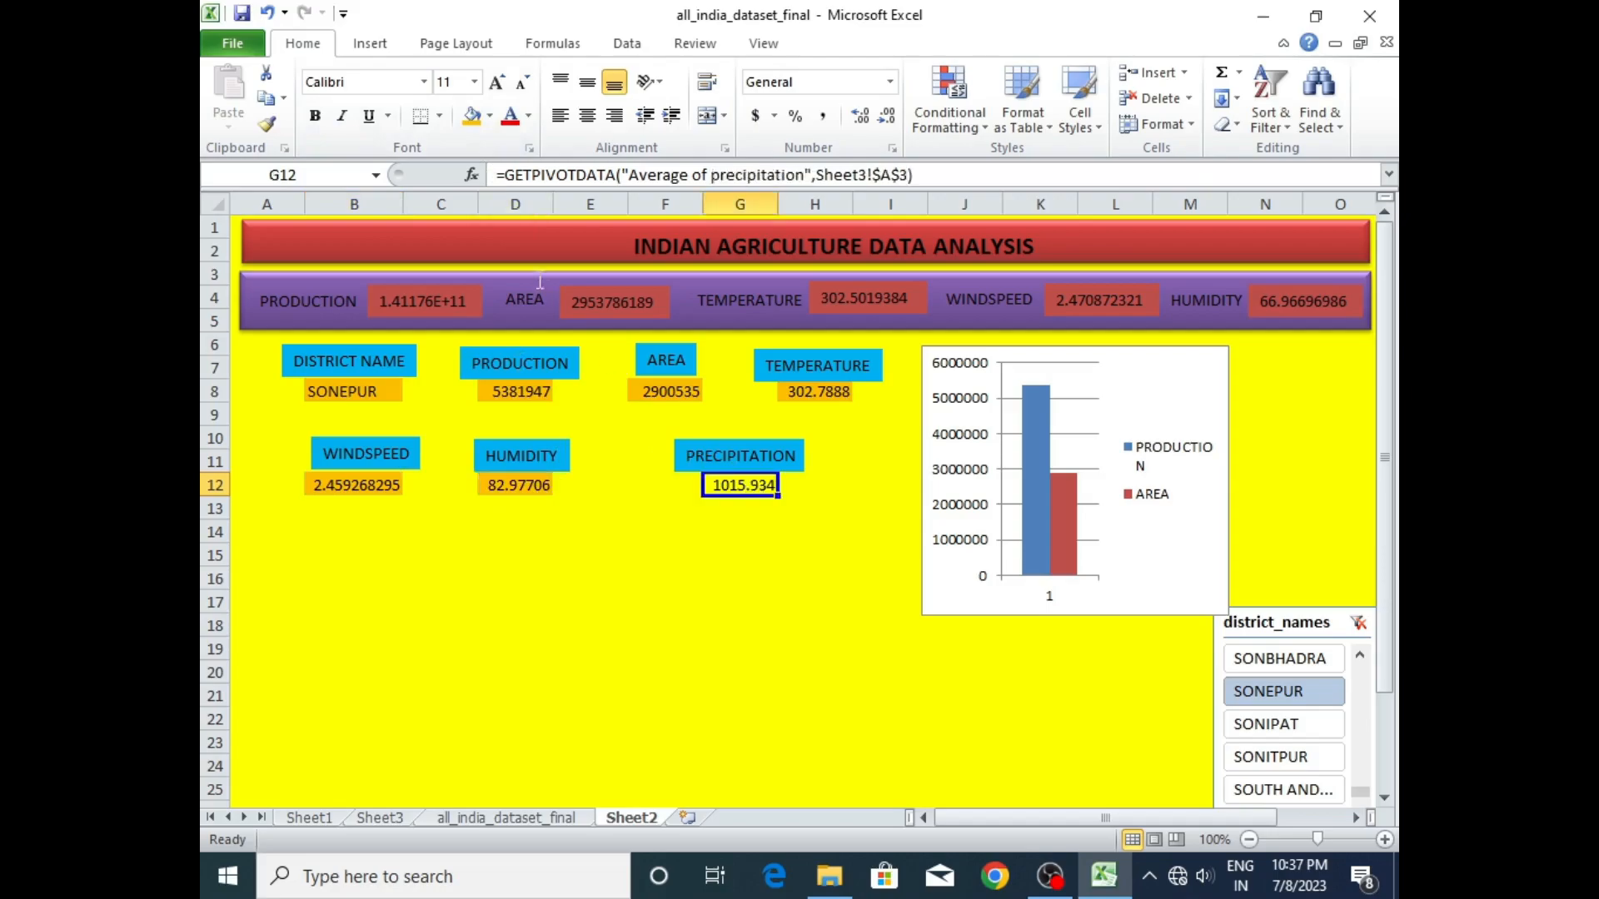
click(472, 117)
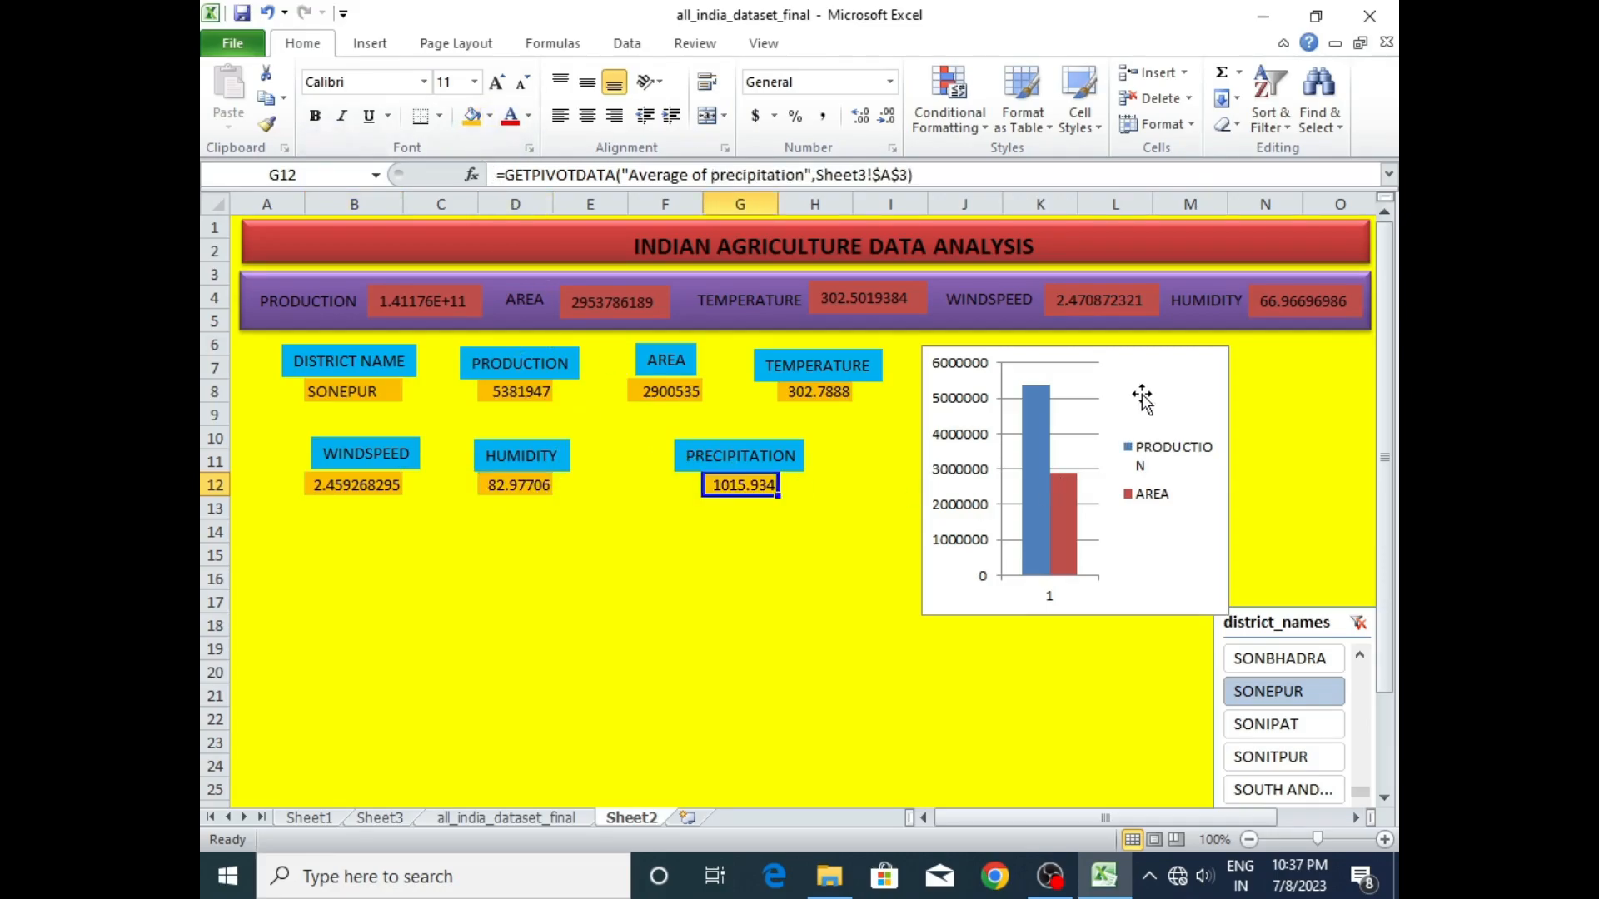
- Resize the production/area chart, shortening it to end at row 15 and widening it into column O
click(1173, 612)
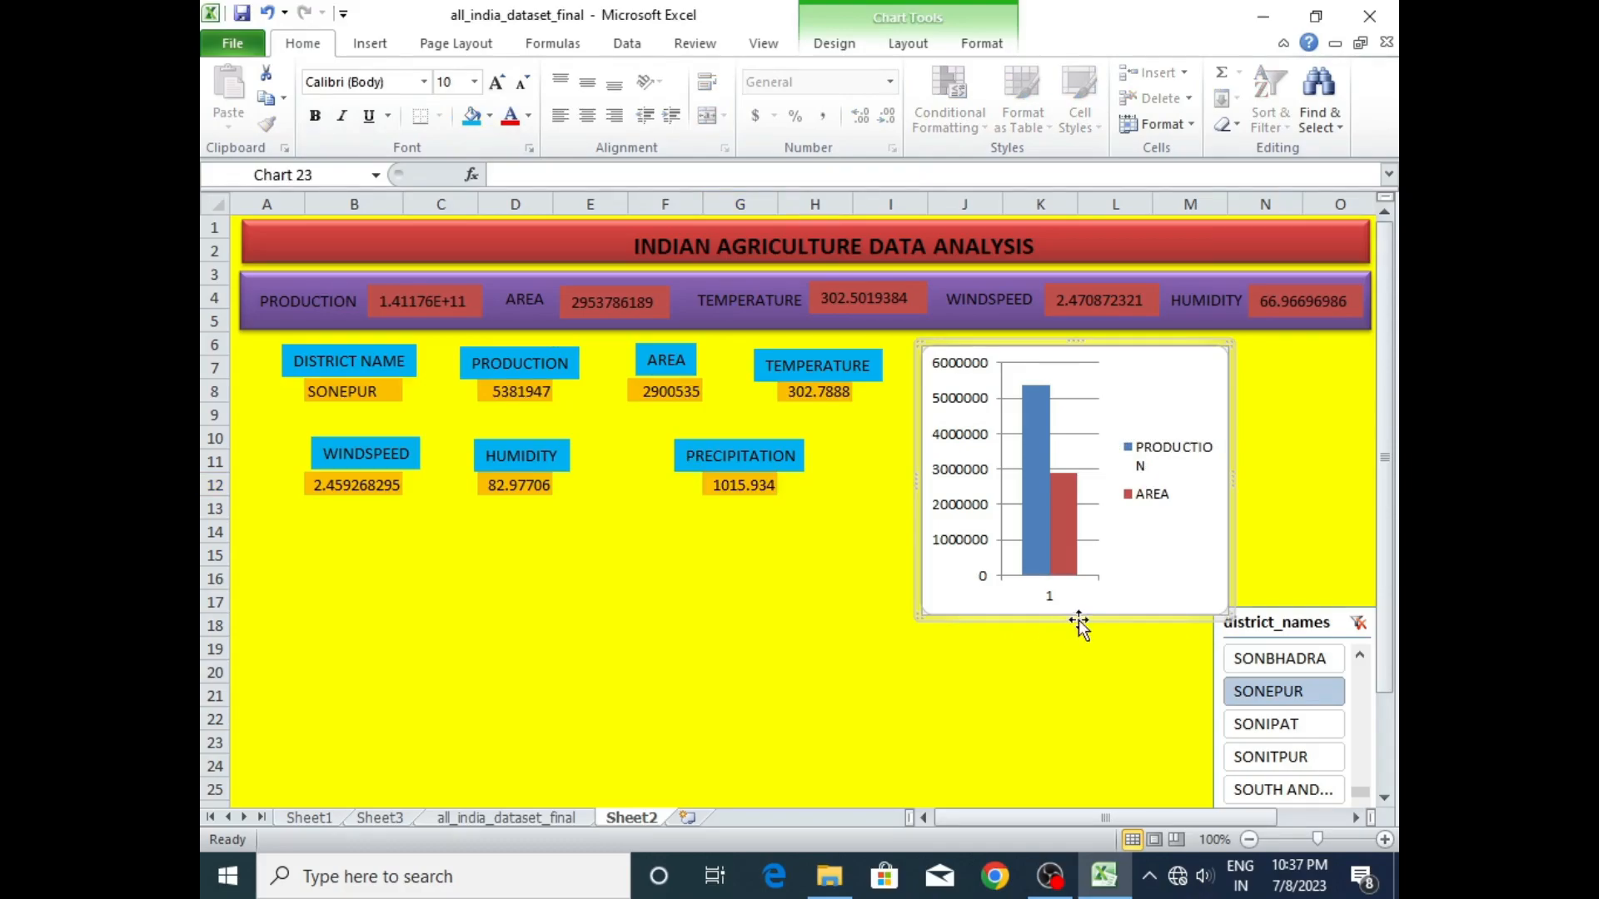
drag(1078, 604, 1077, 553)
drag(1234, 447, 1341, 448)
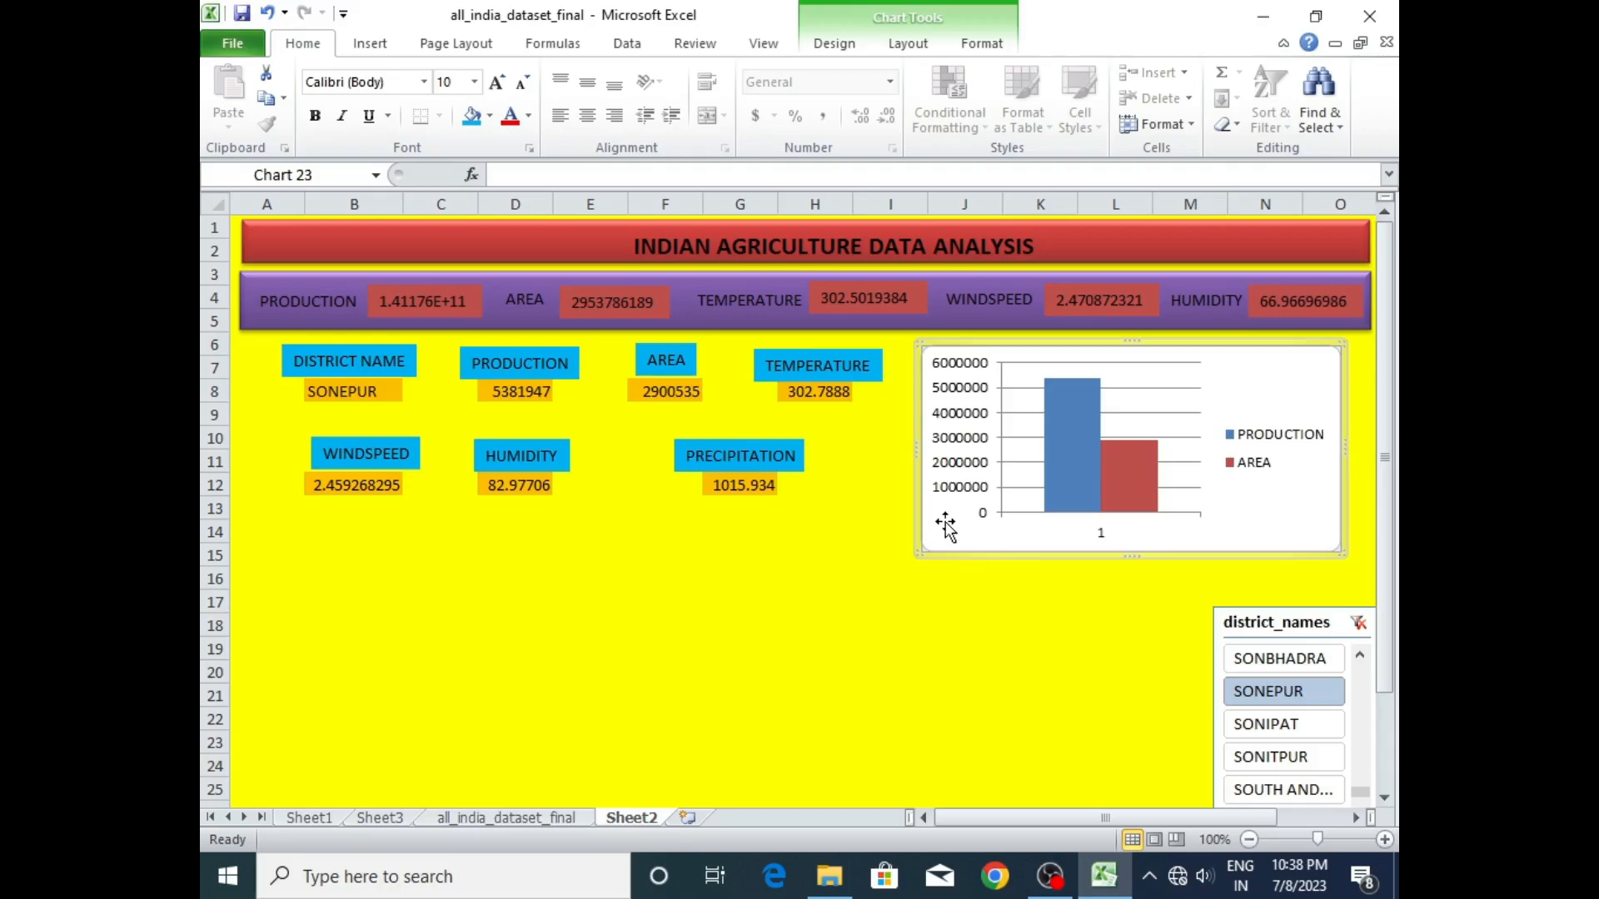
- Open the formatting options for the production/area chart's chart area
click(857, 47)
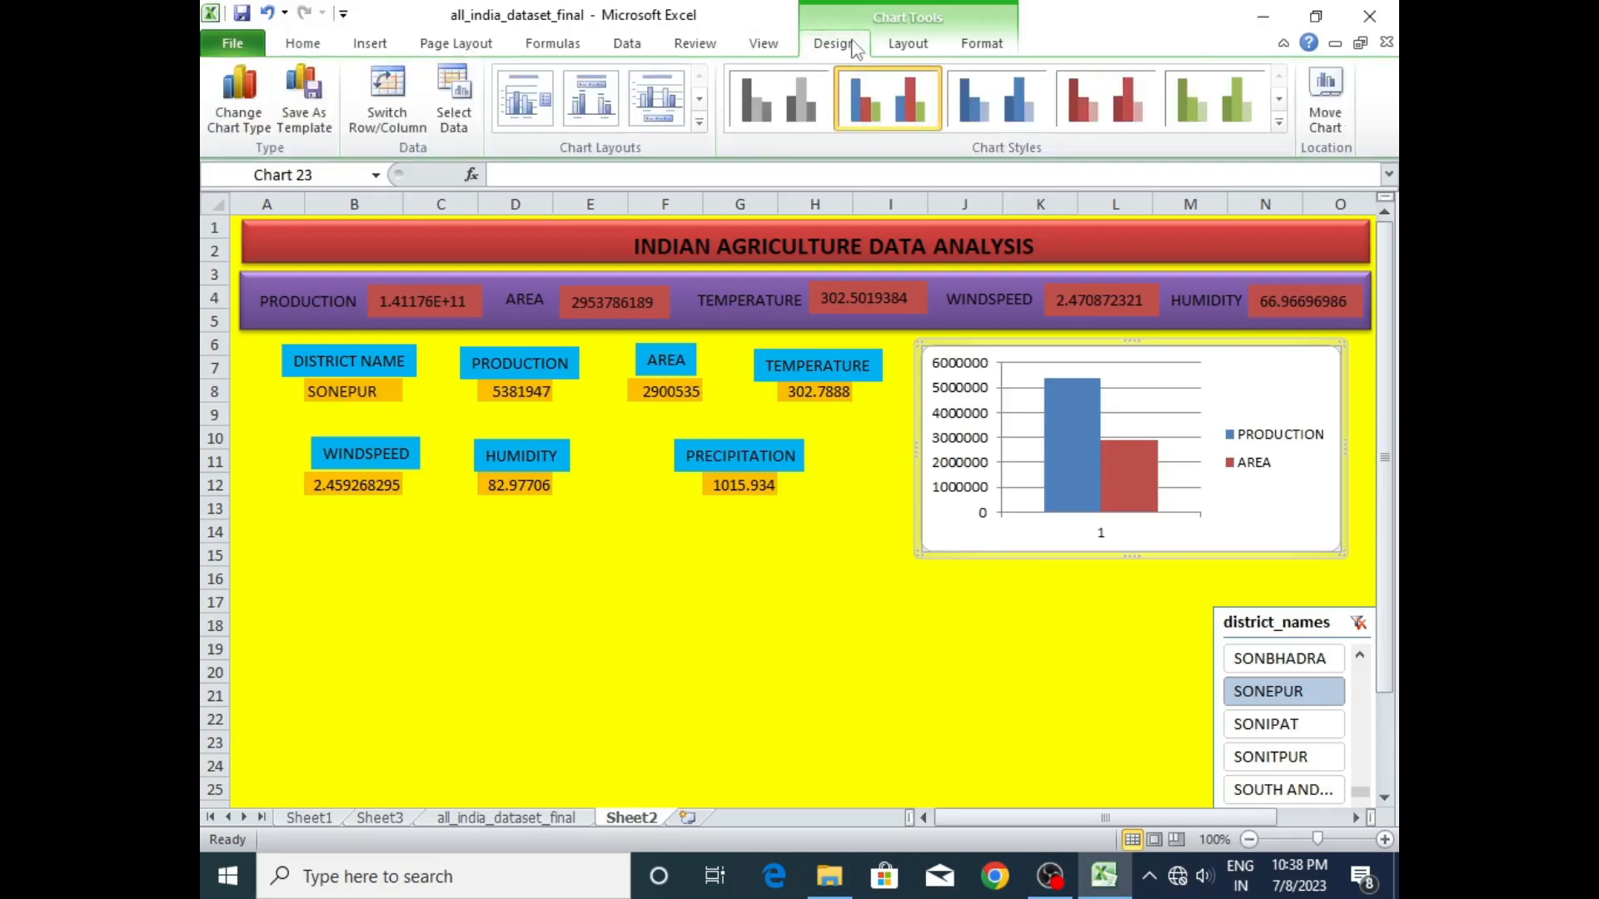
click(910, 46)
click(300, 102)
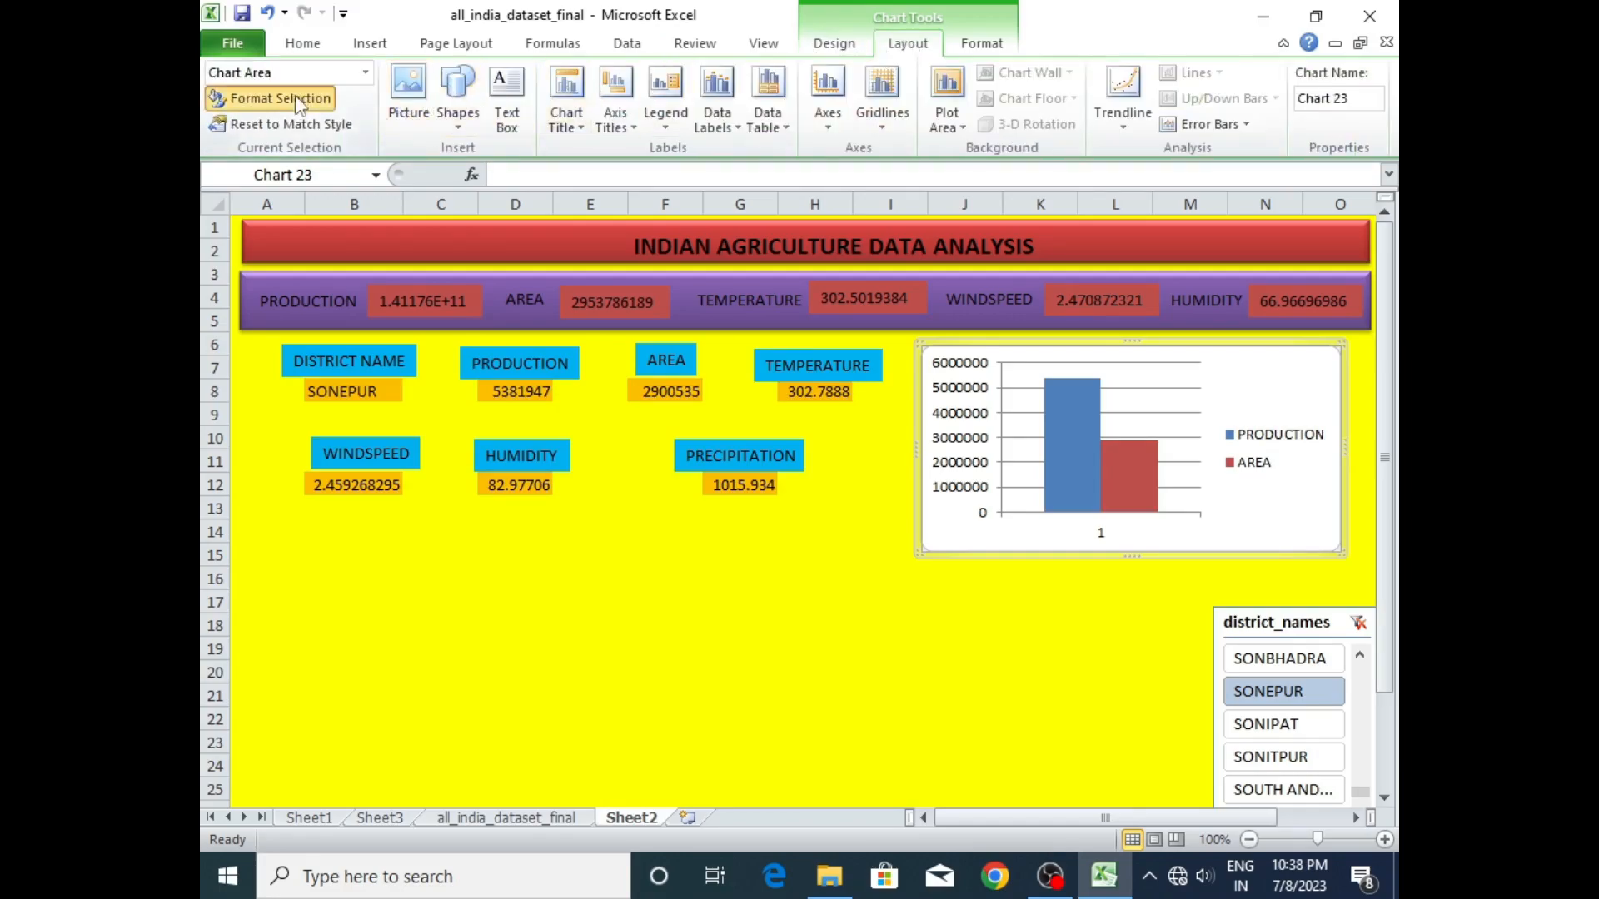
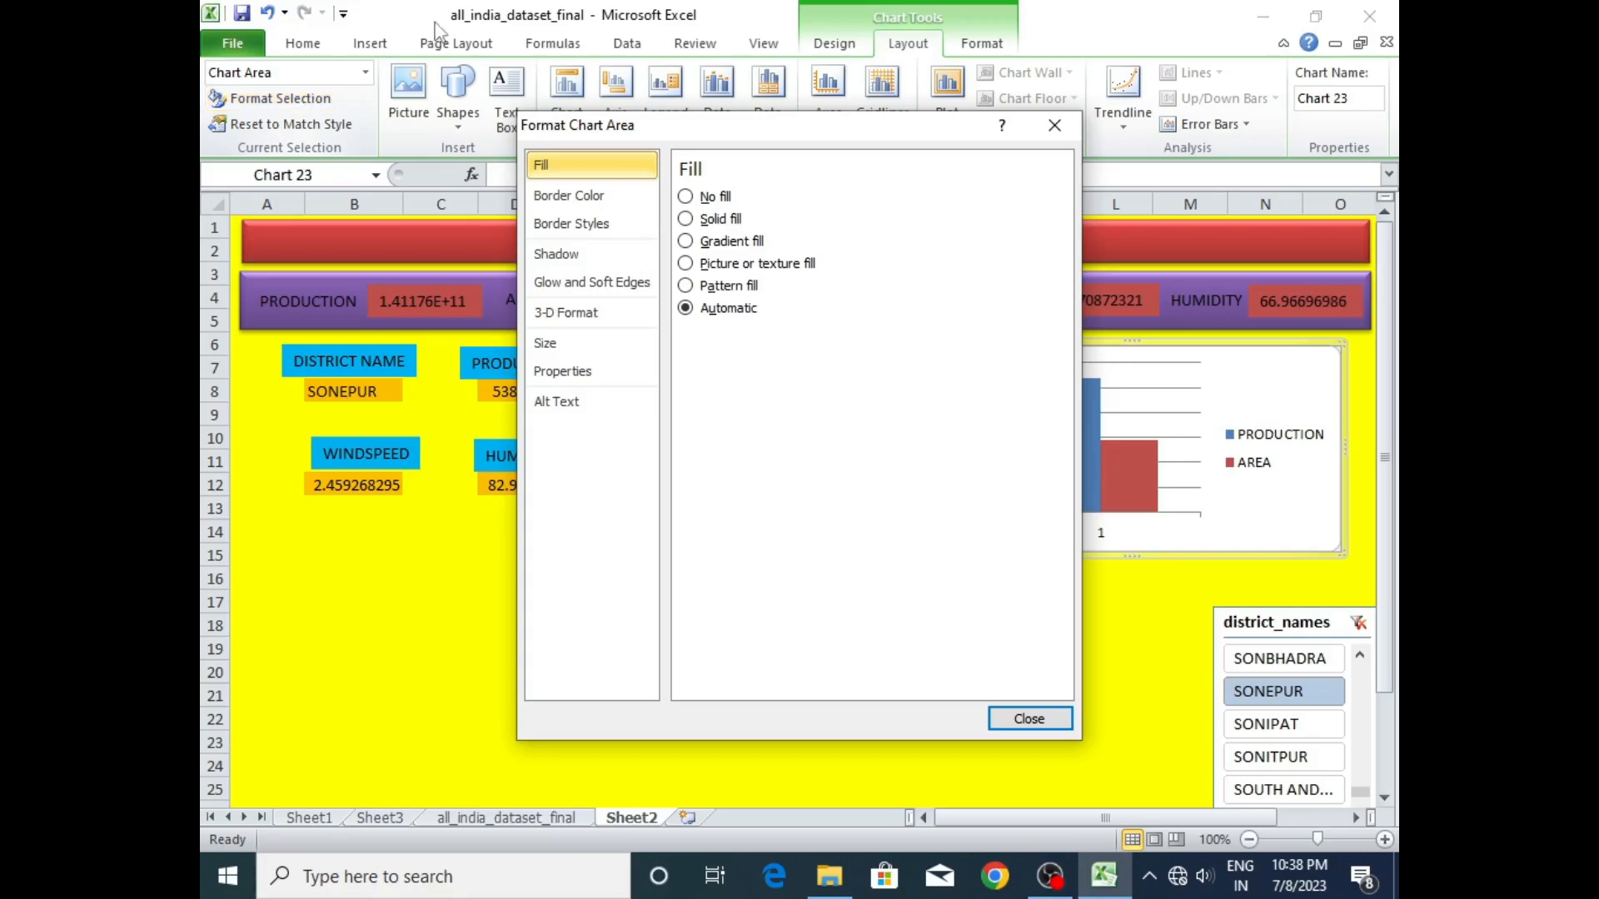
- Set the production/area chart's chart area to no fill and its border to no line
click(684, 197)
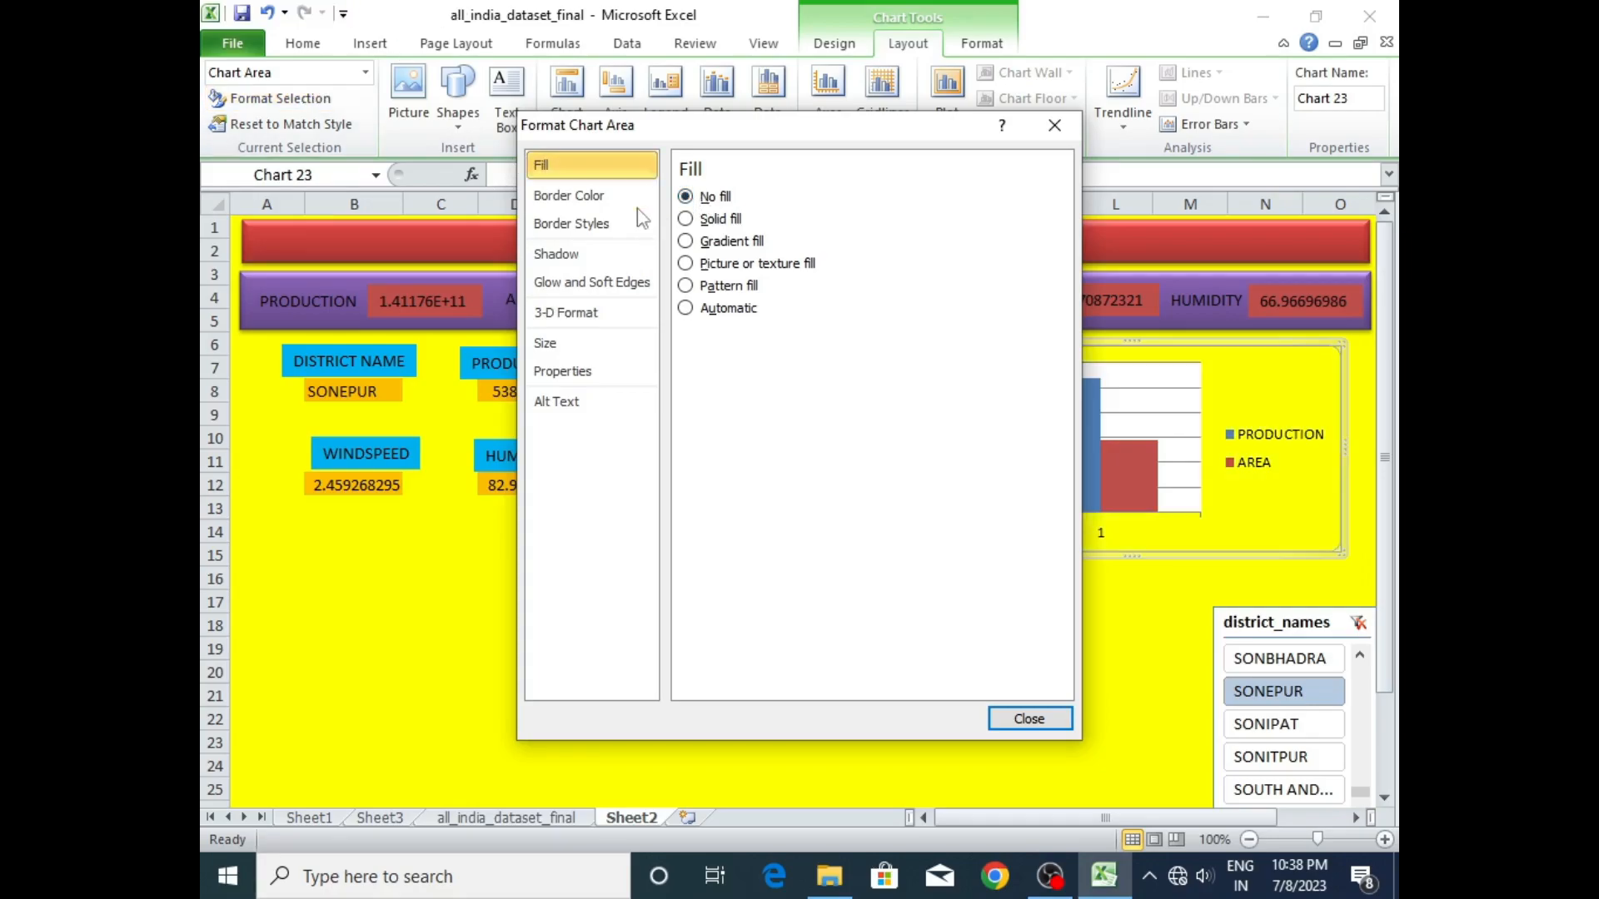
click(605, 200)
click(686, 197)
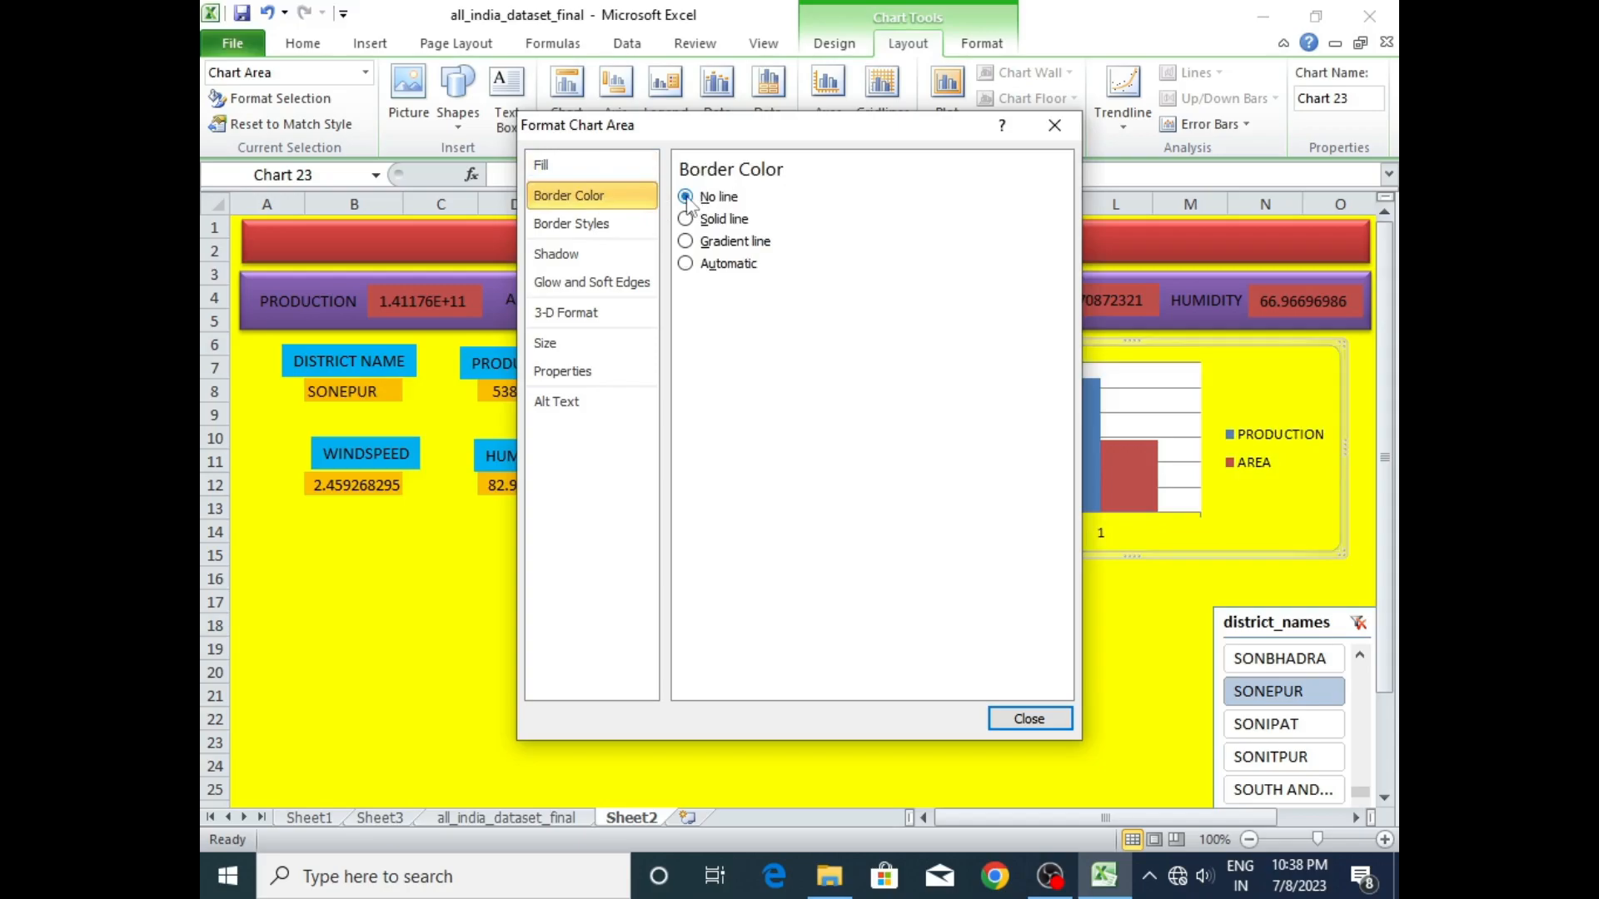
click(1007, 718)
click(986, 623)
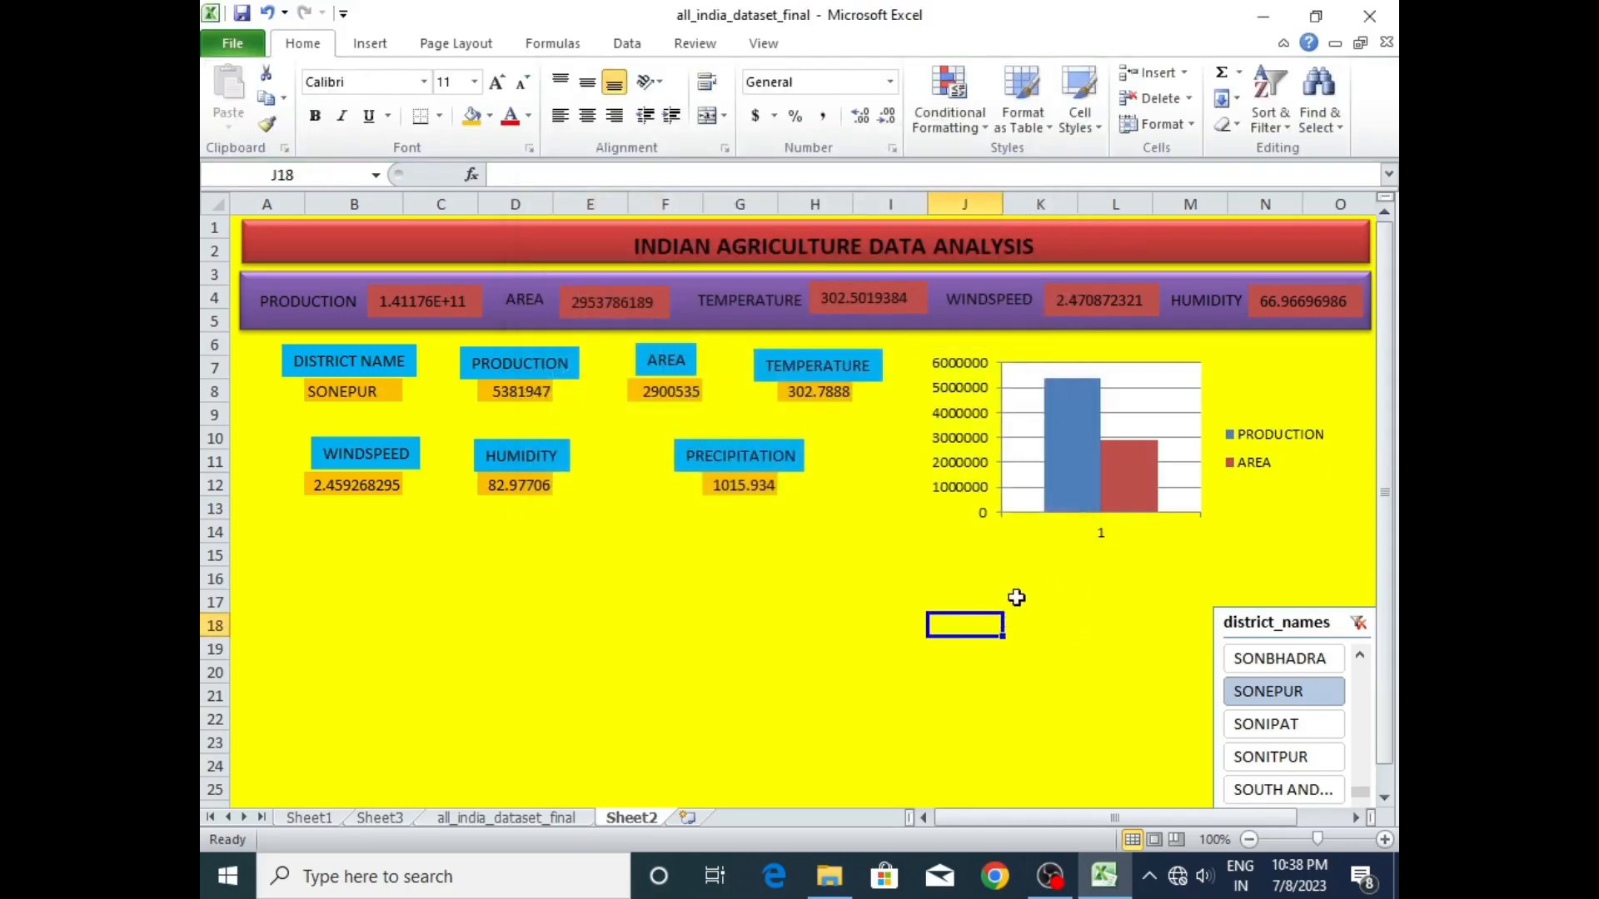
- Format the chart's plot area with no fill and no border line
click(1147, 392)
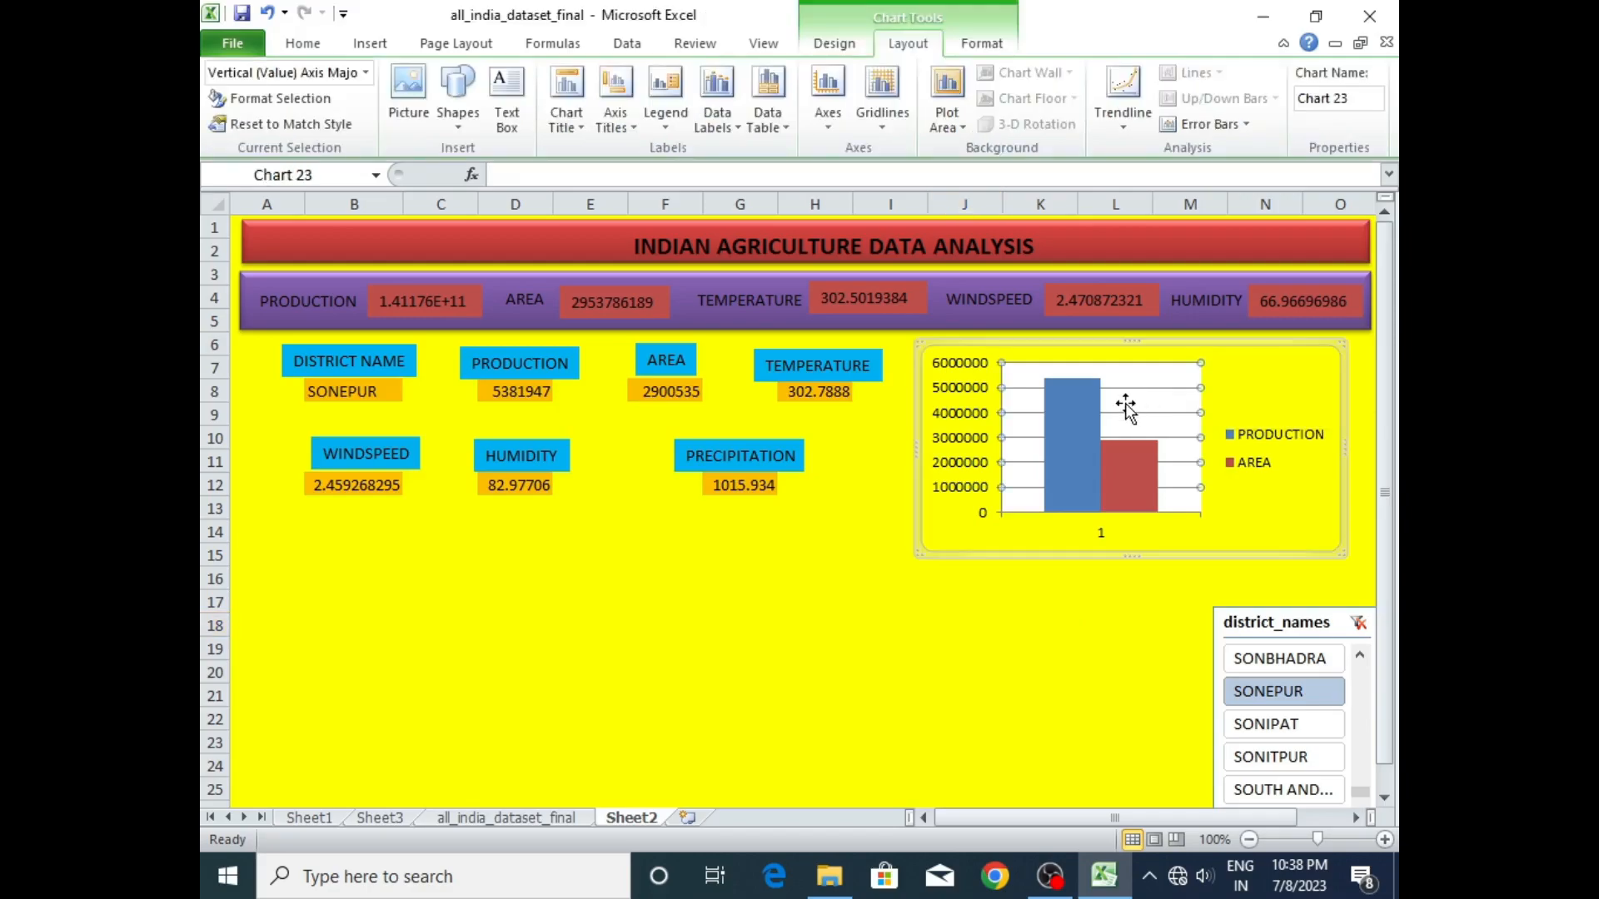
click(1143, 402)
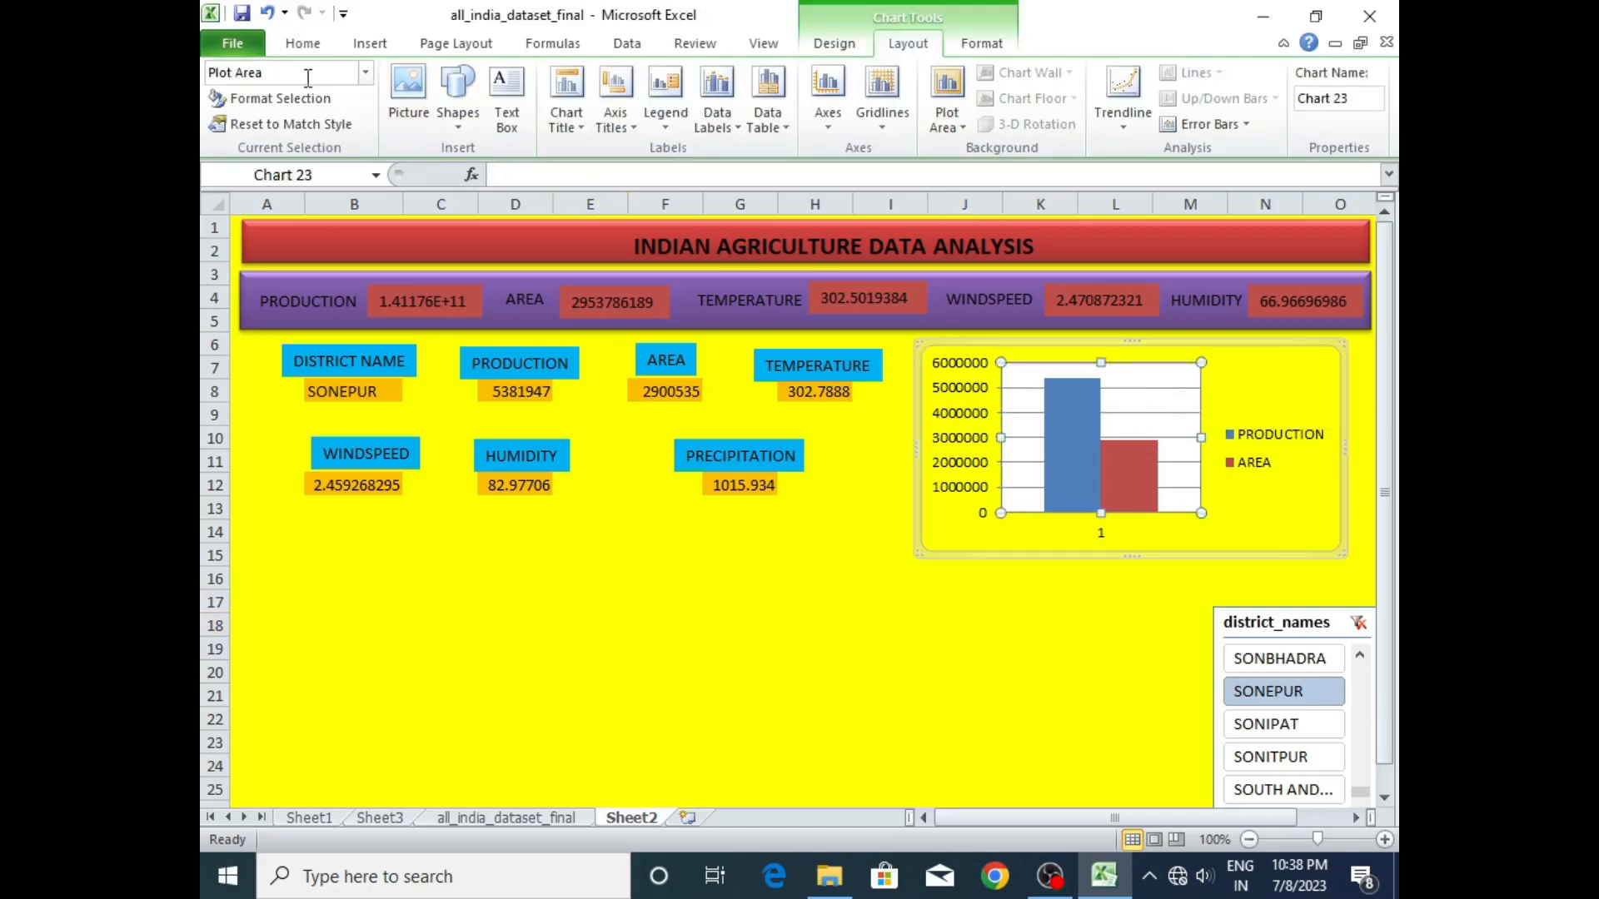
click(281, 99)
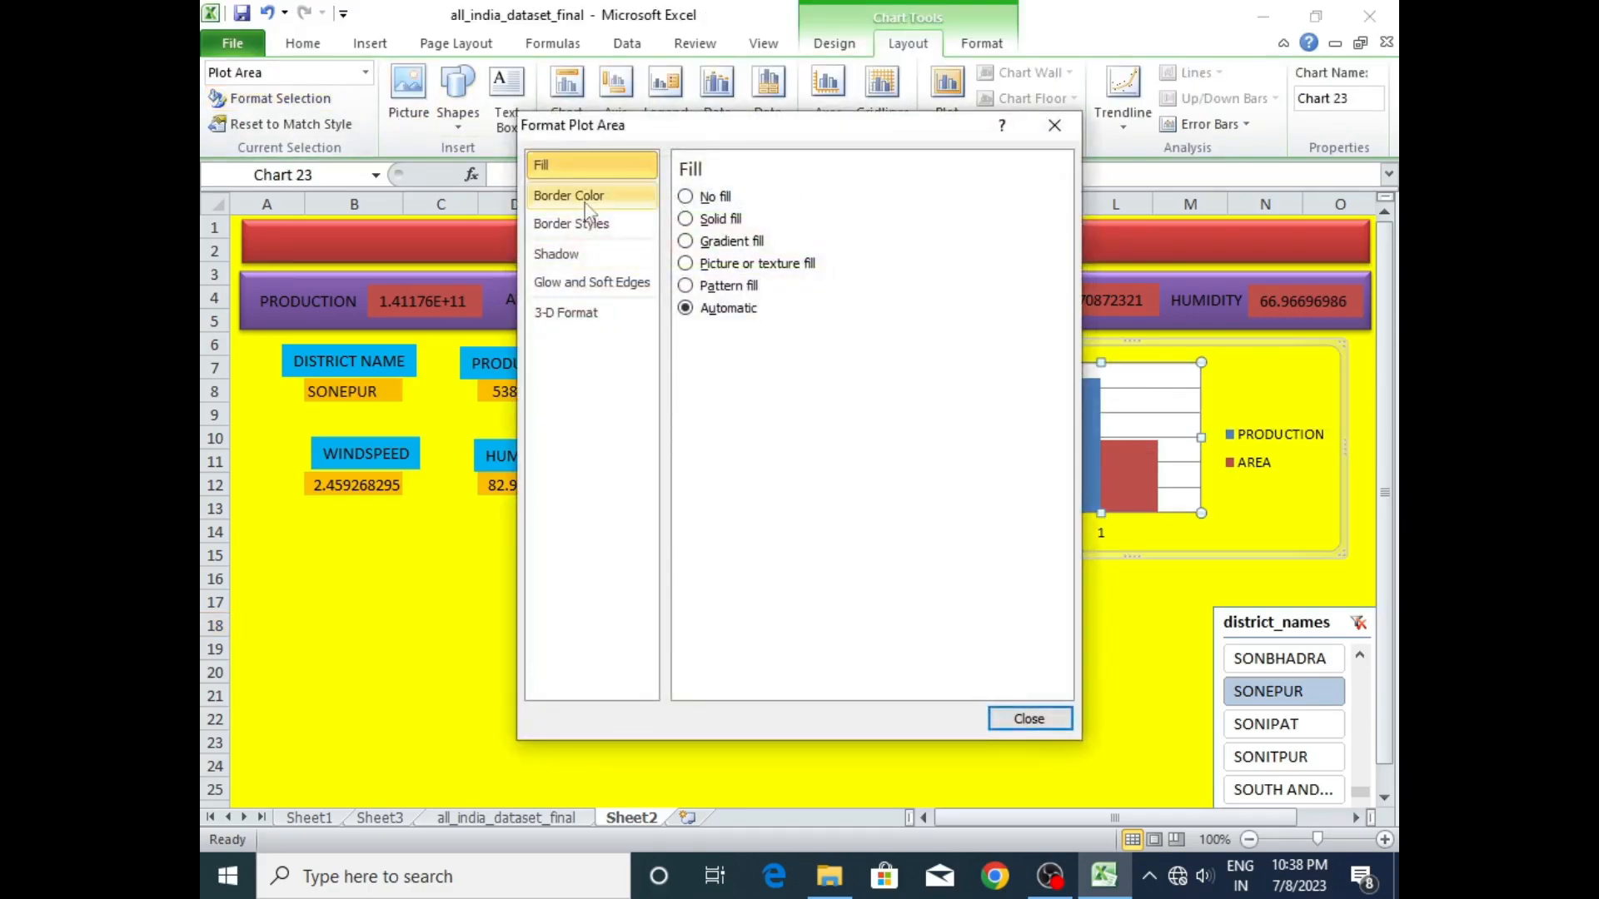
click(685, 197)
click(620, 196)
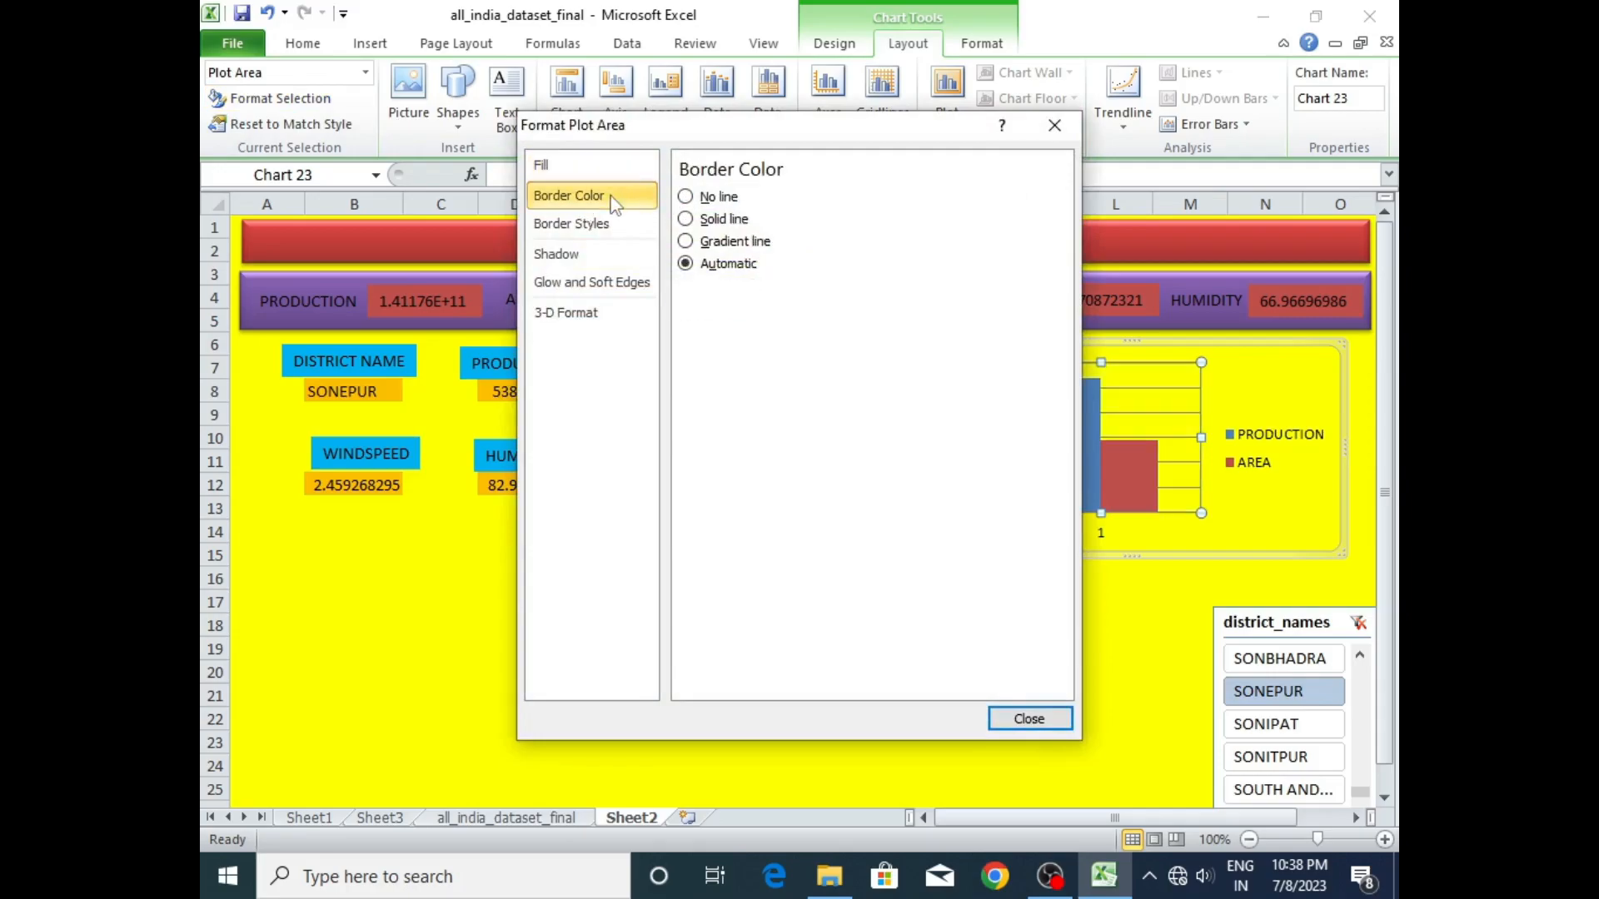
click(685, 197)
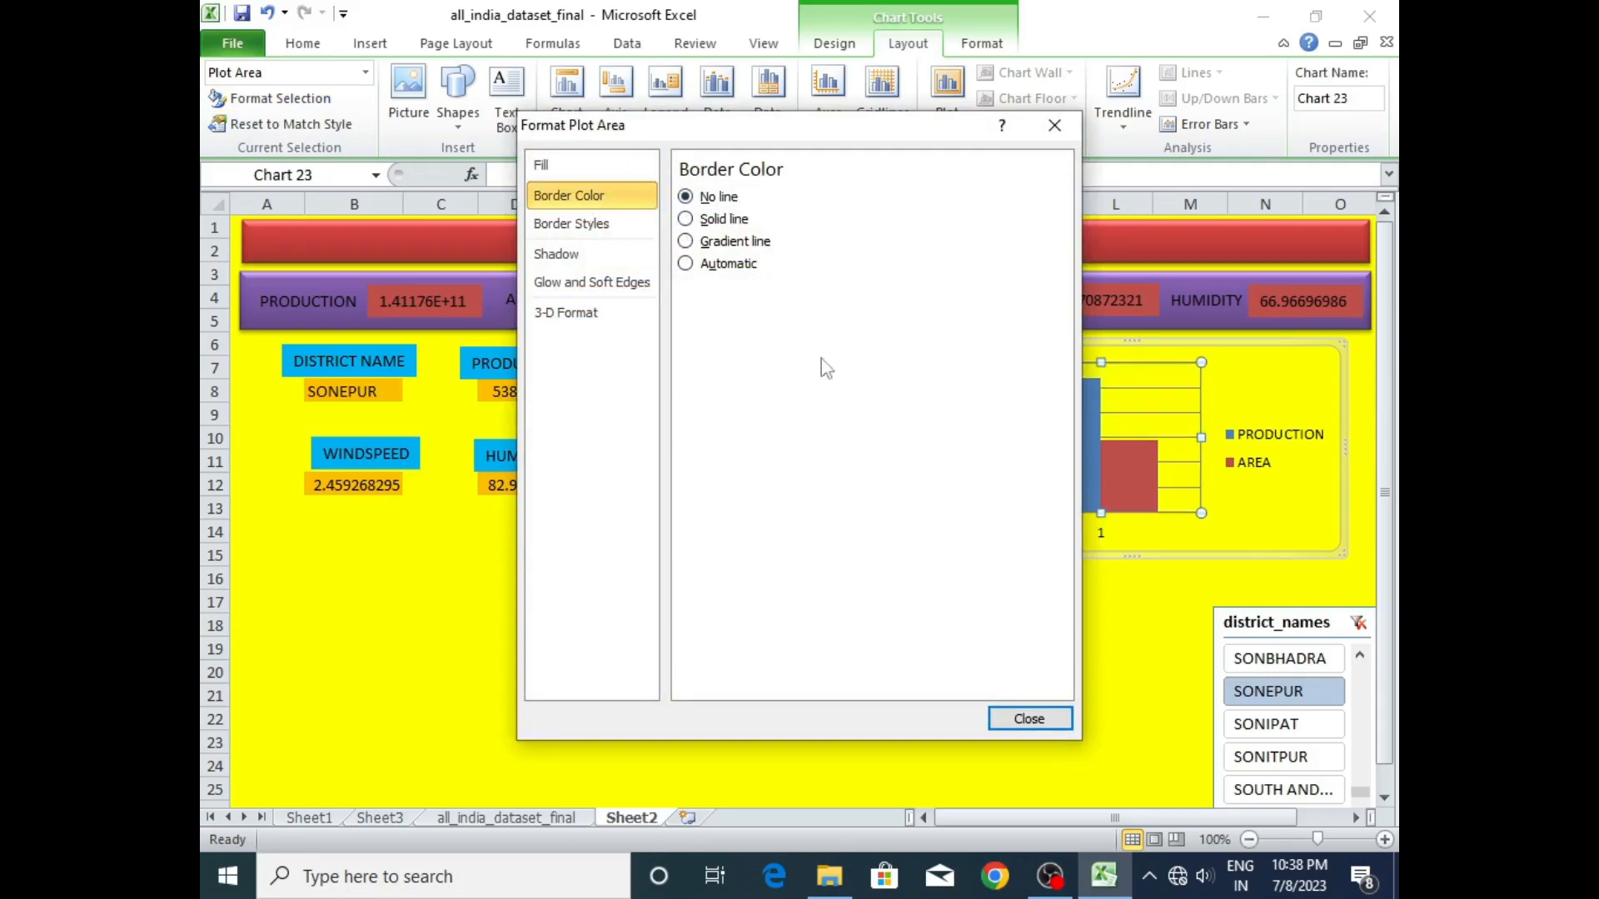
click(1029, 719)
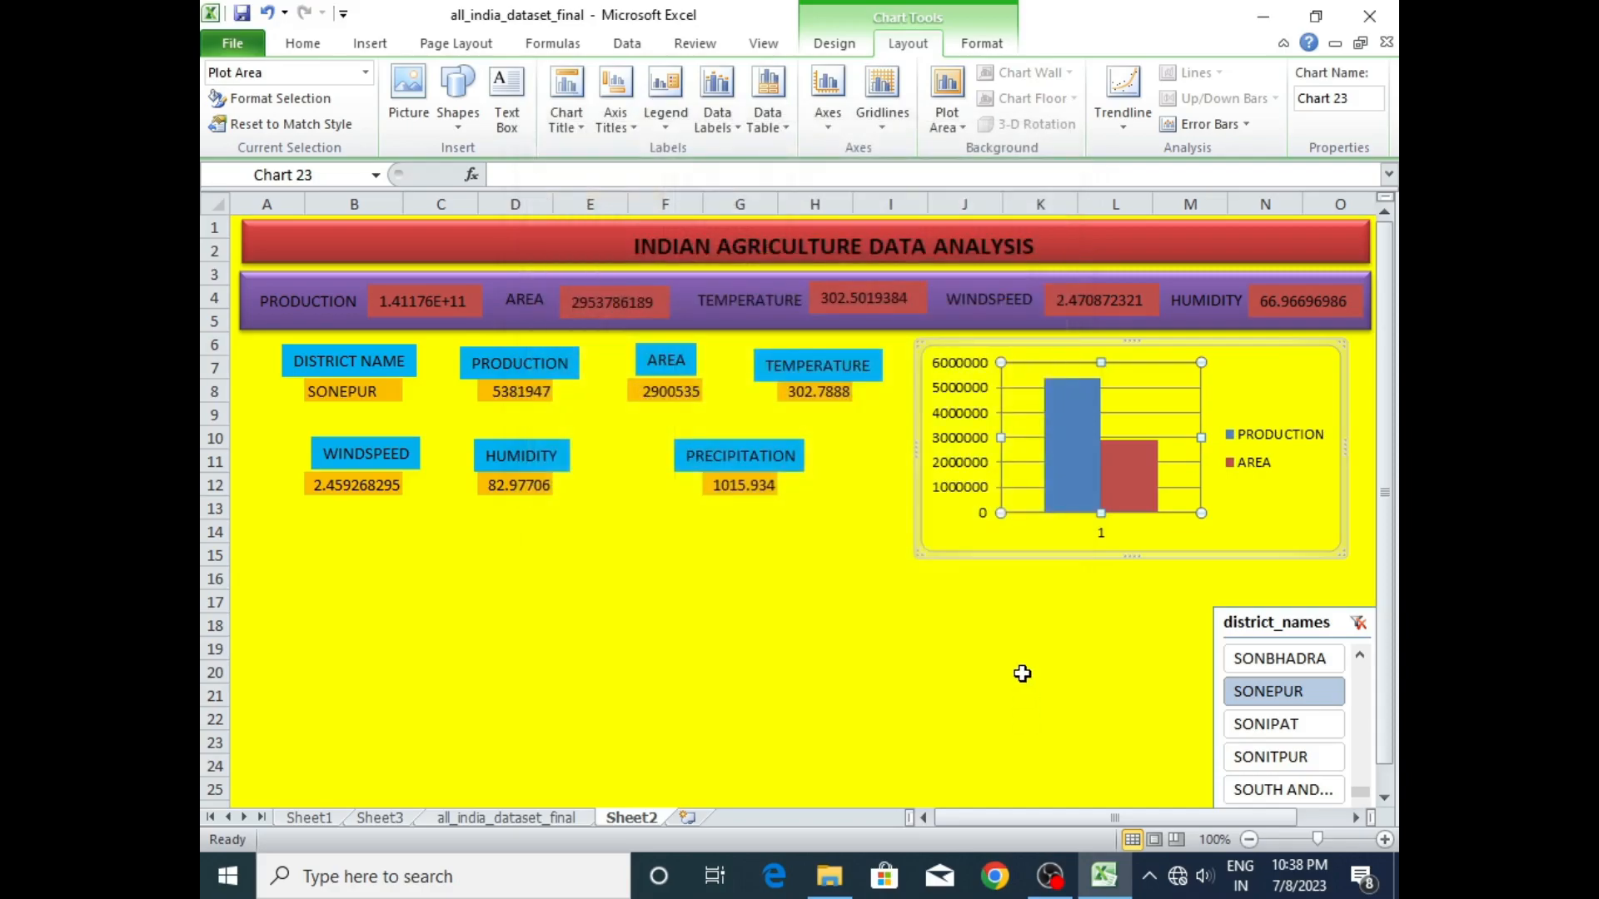
click(1018, 673)
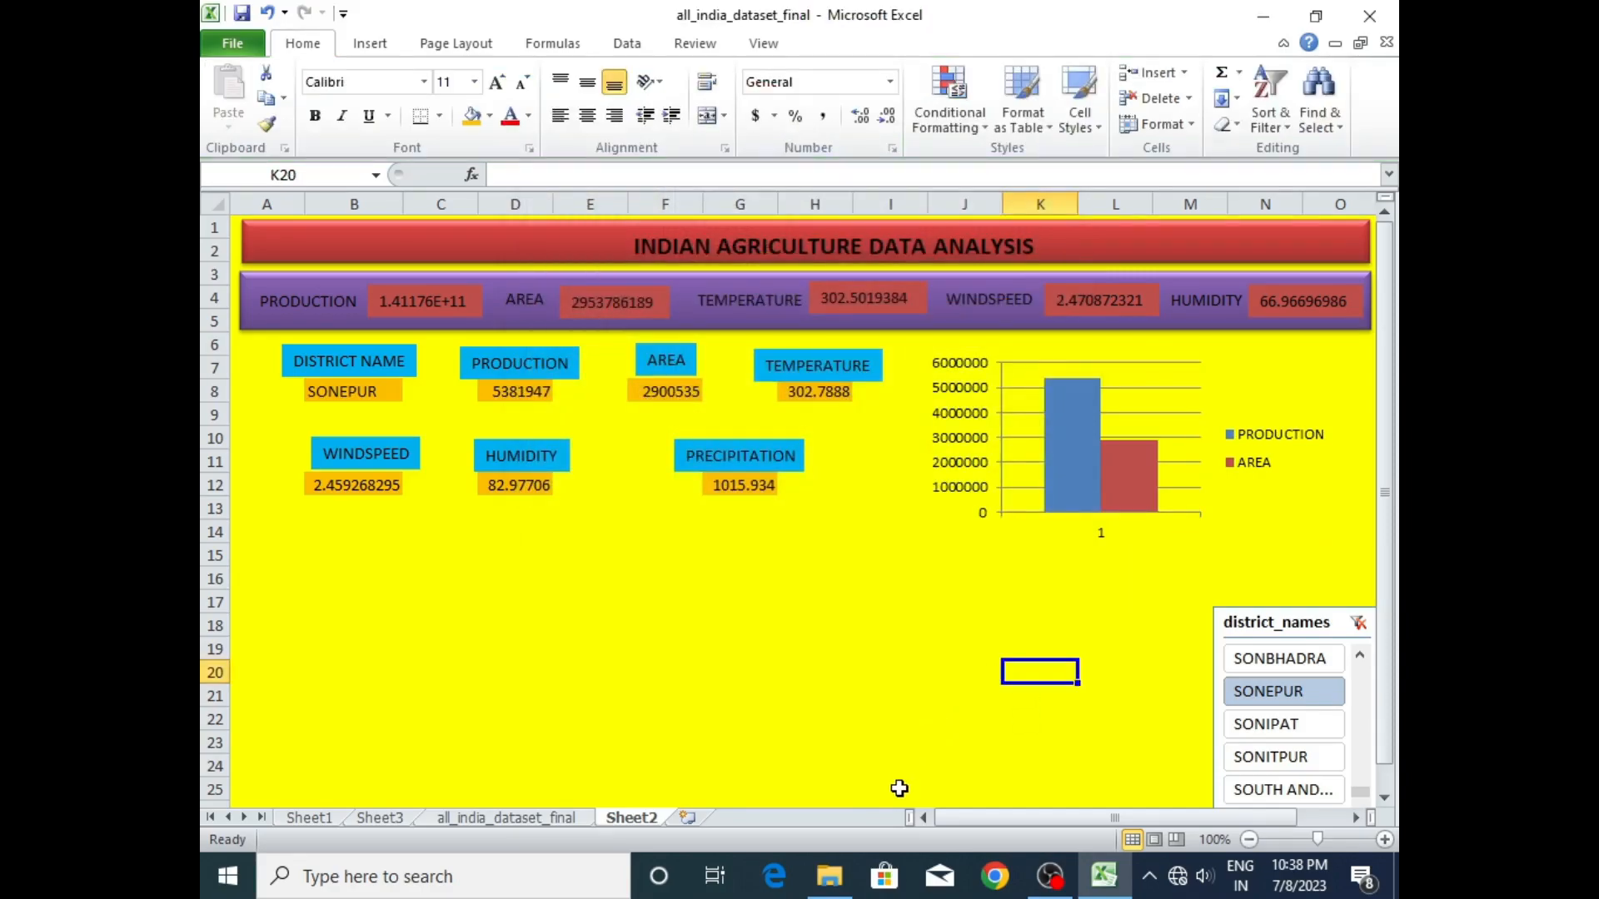
- Remove the primary horizontal gridlines from the production/area chart
click(1036, 436)
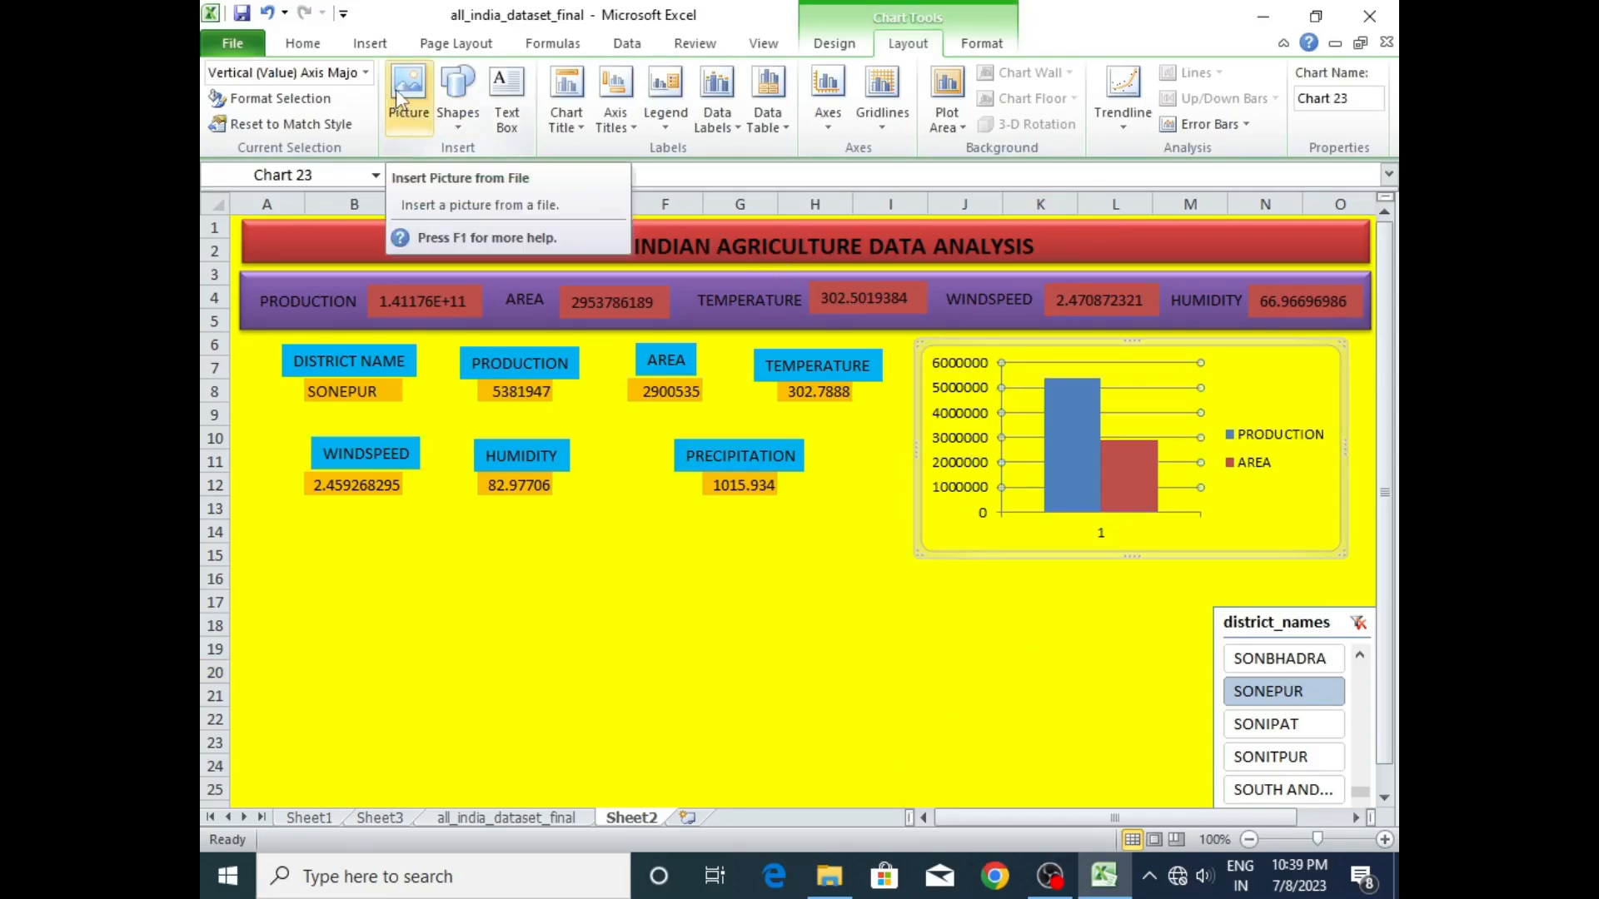
click(890, 127)
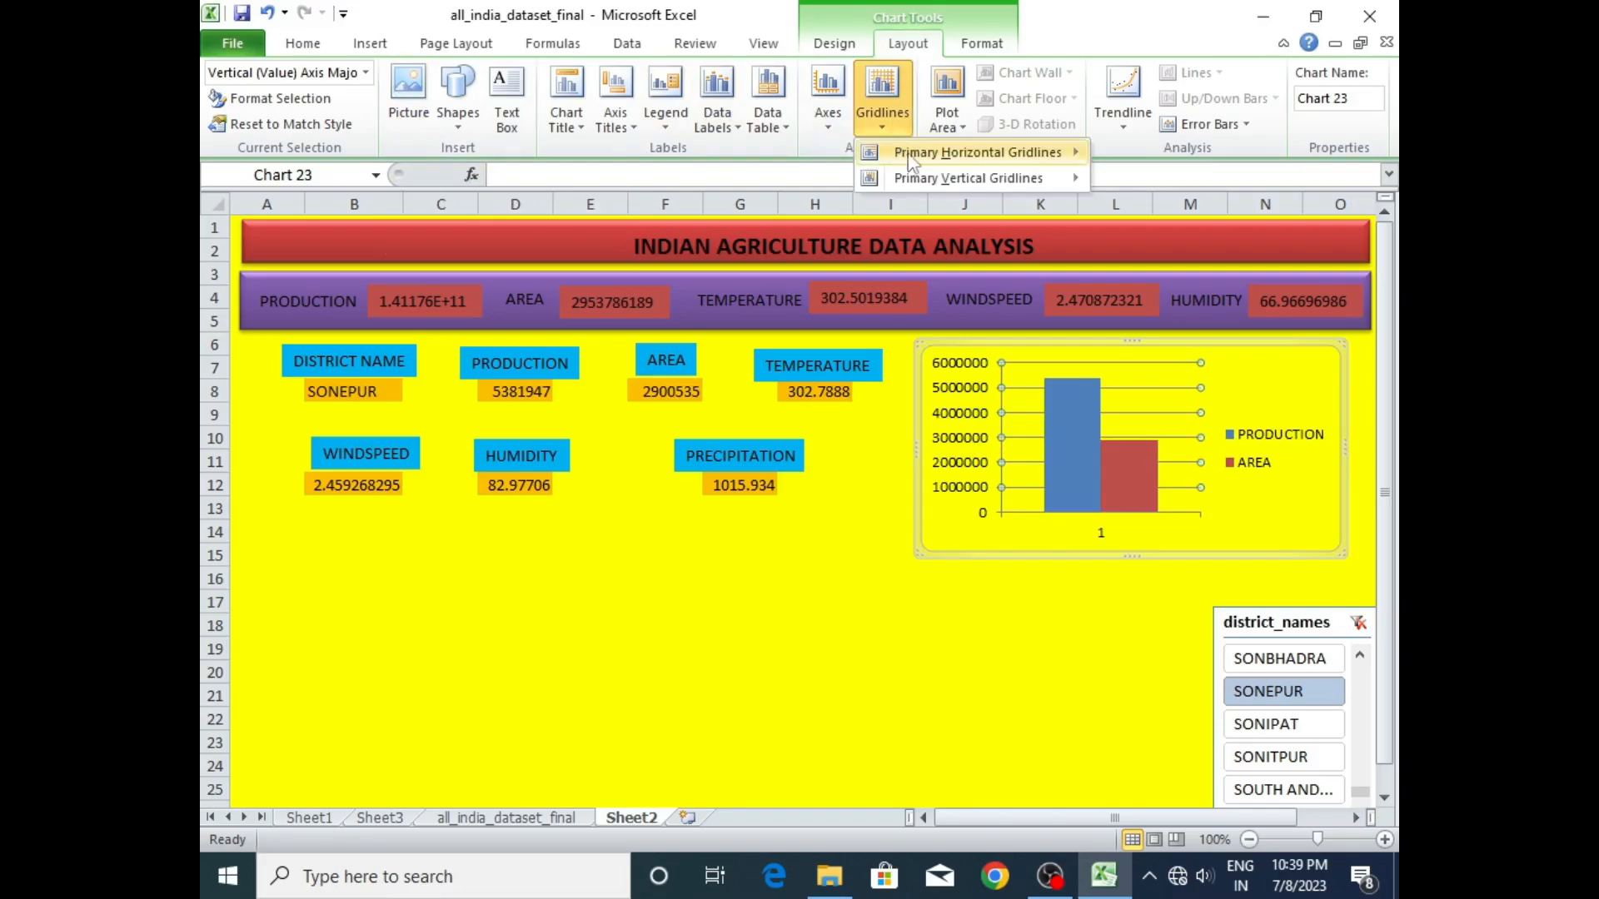
mouse_move(941, 153)
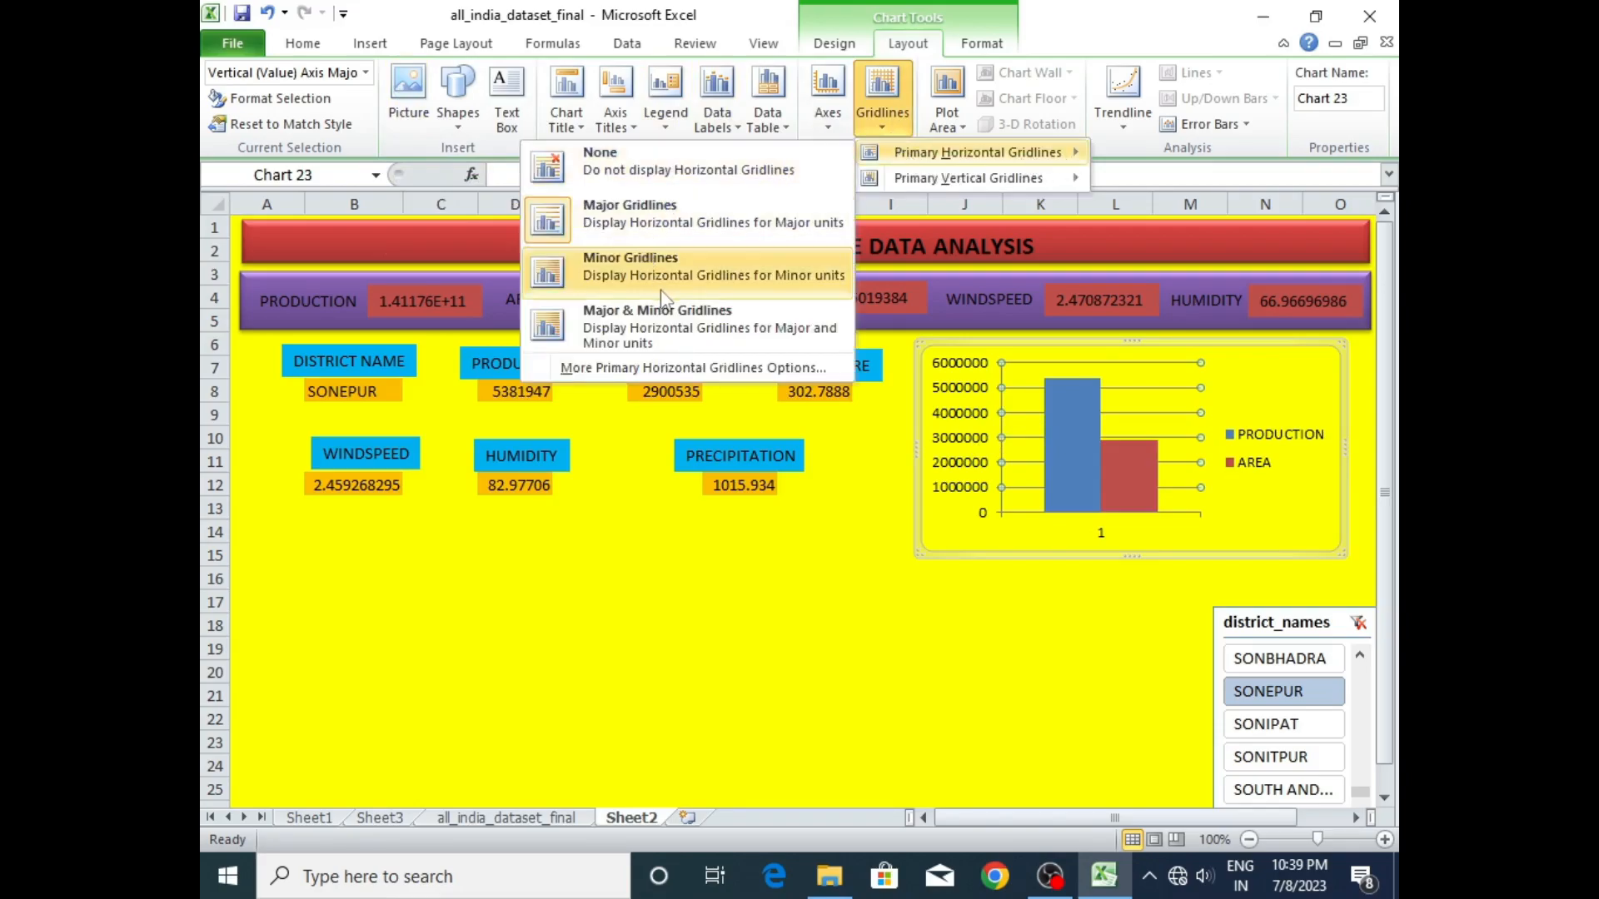
click(666, 176)
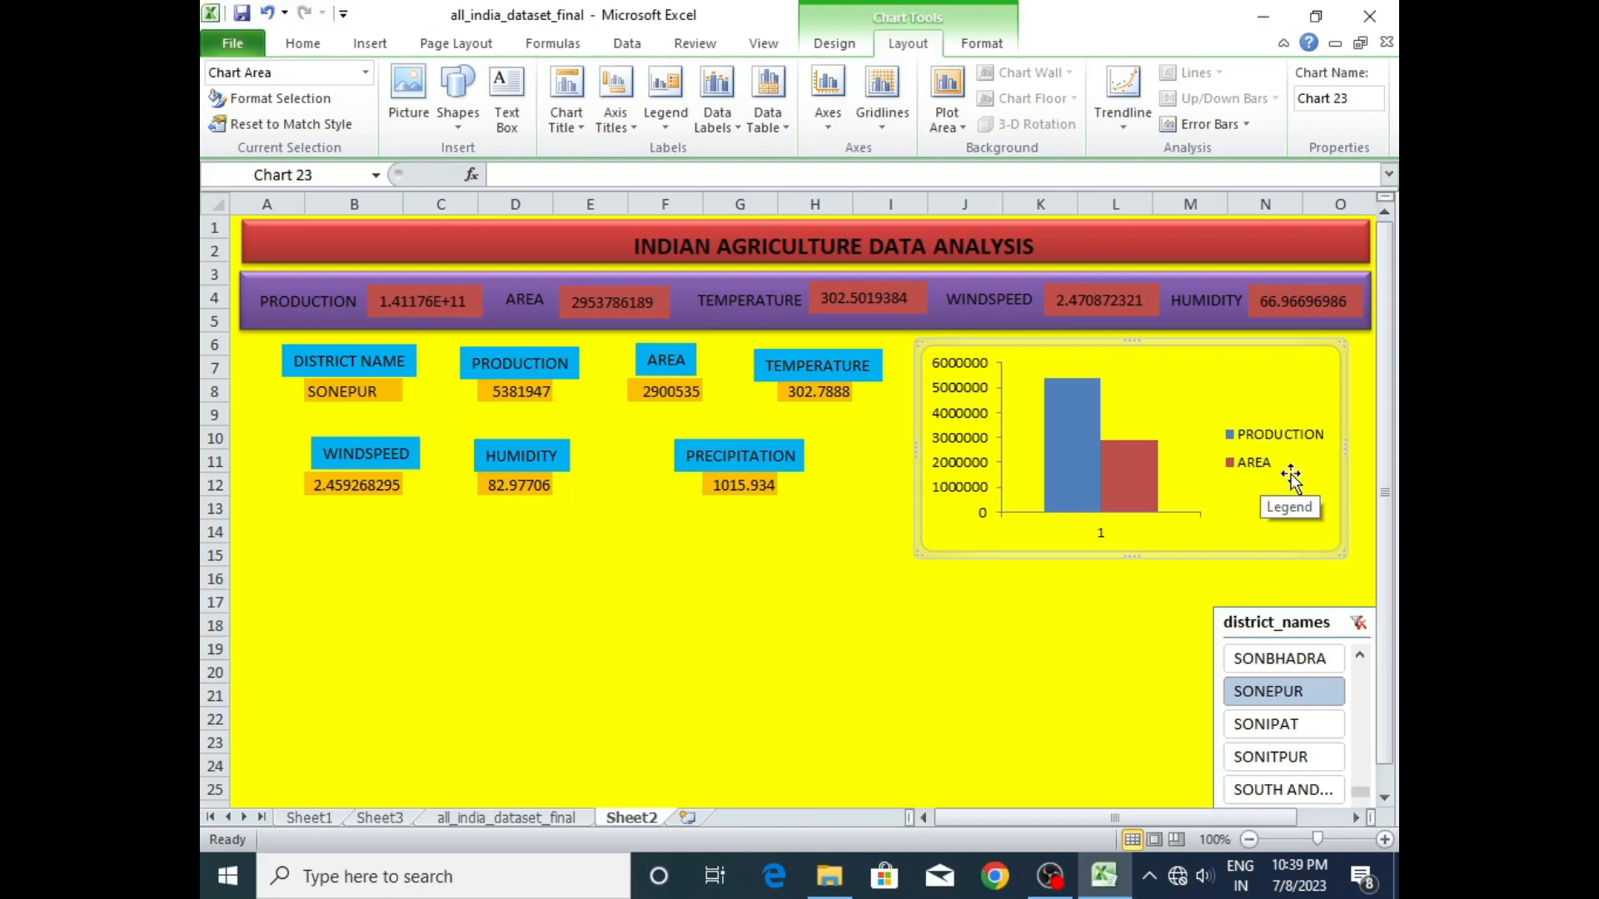
- Place the chart's legend at the top and add data labels at the inside end of the columns
click(667, 134)
click(717, 263)
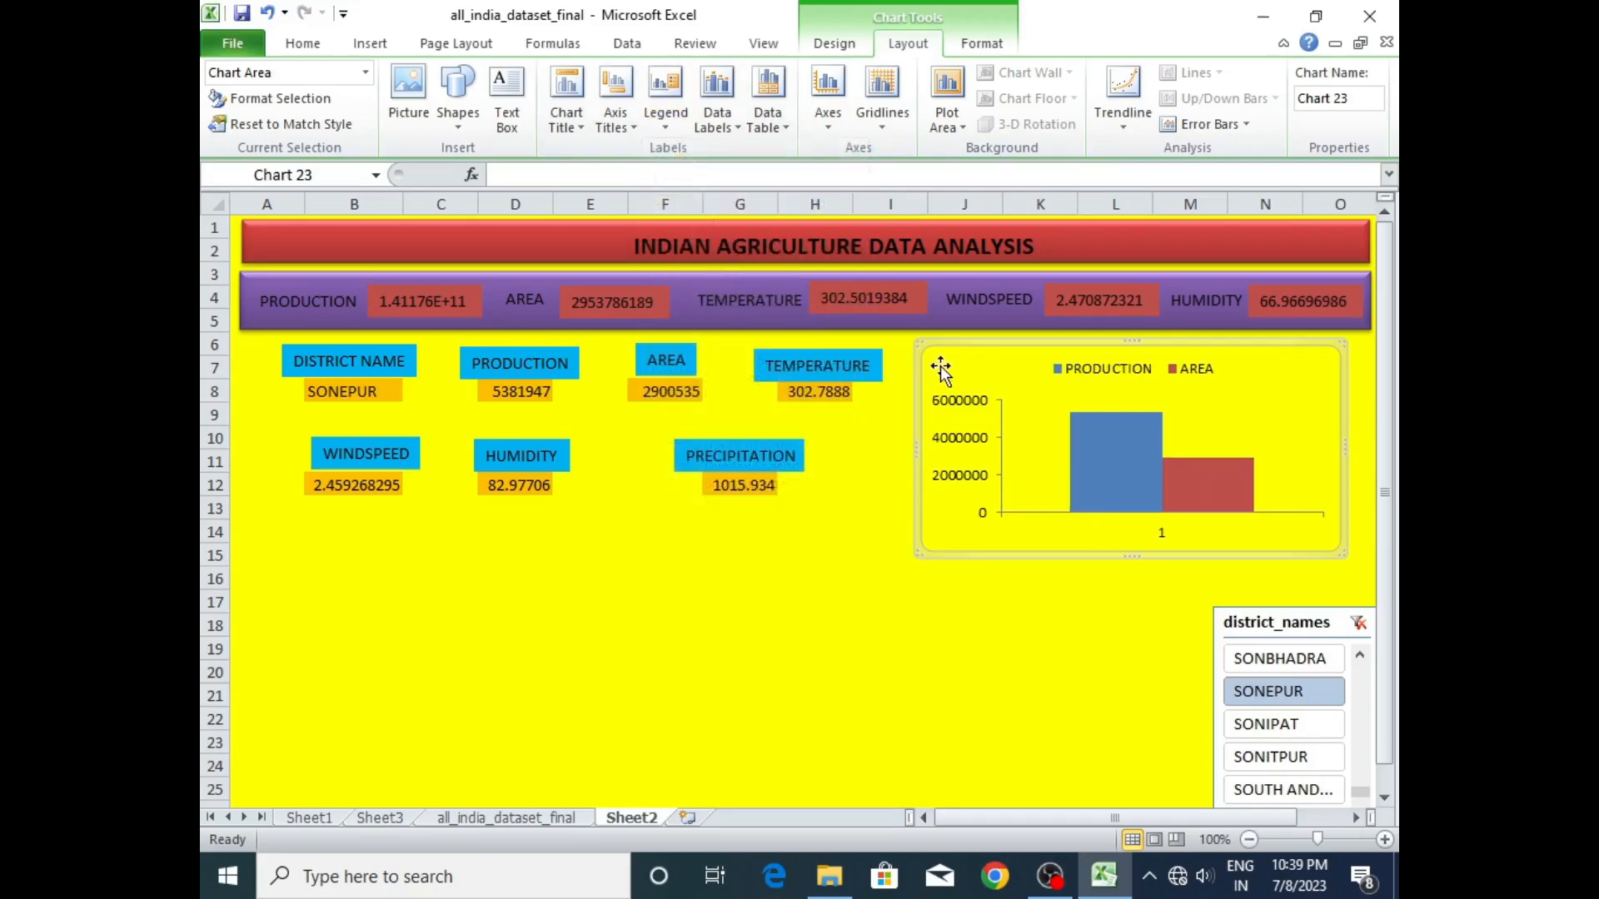
mouse_move(1108, 431)
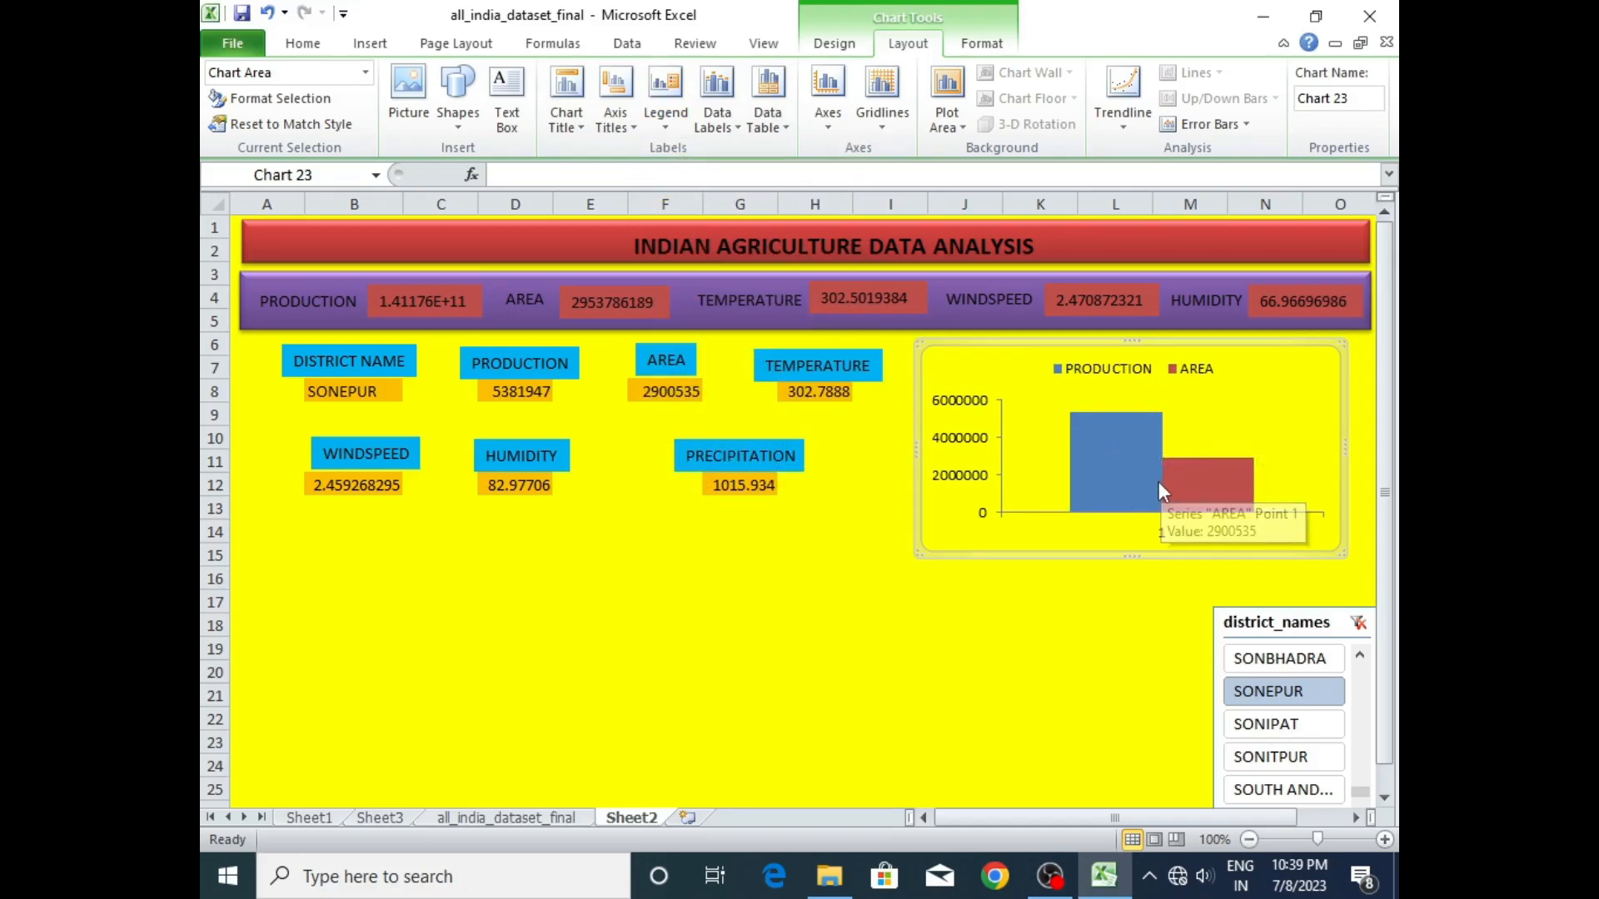
click(735, 132)
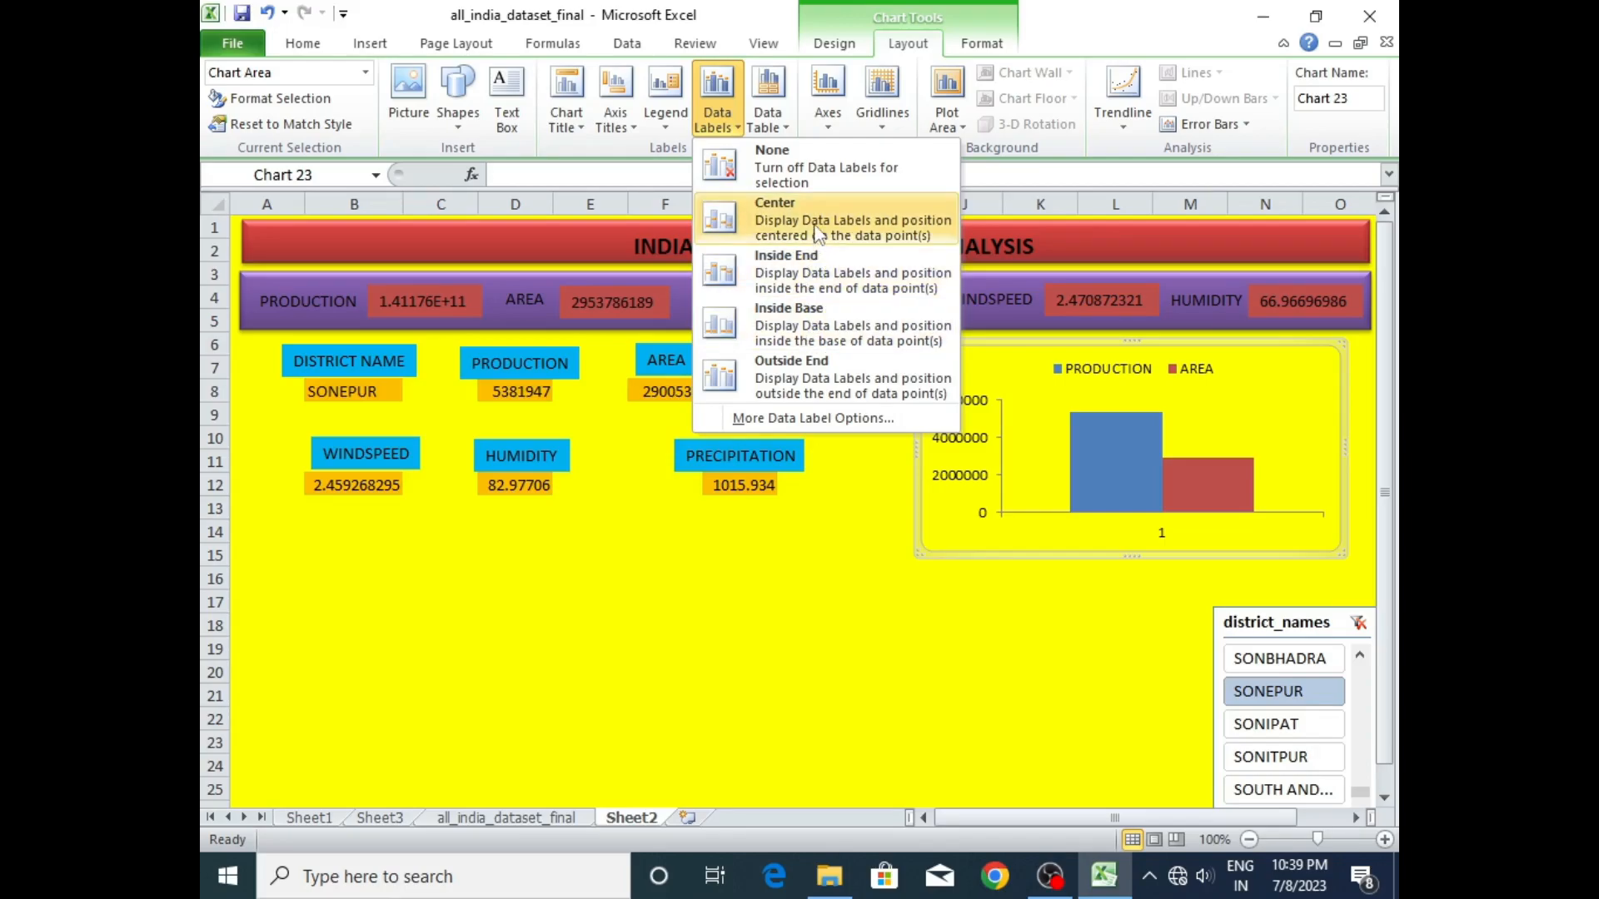
click(823, 286)
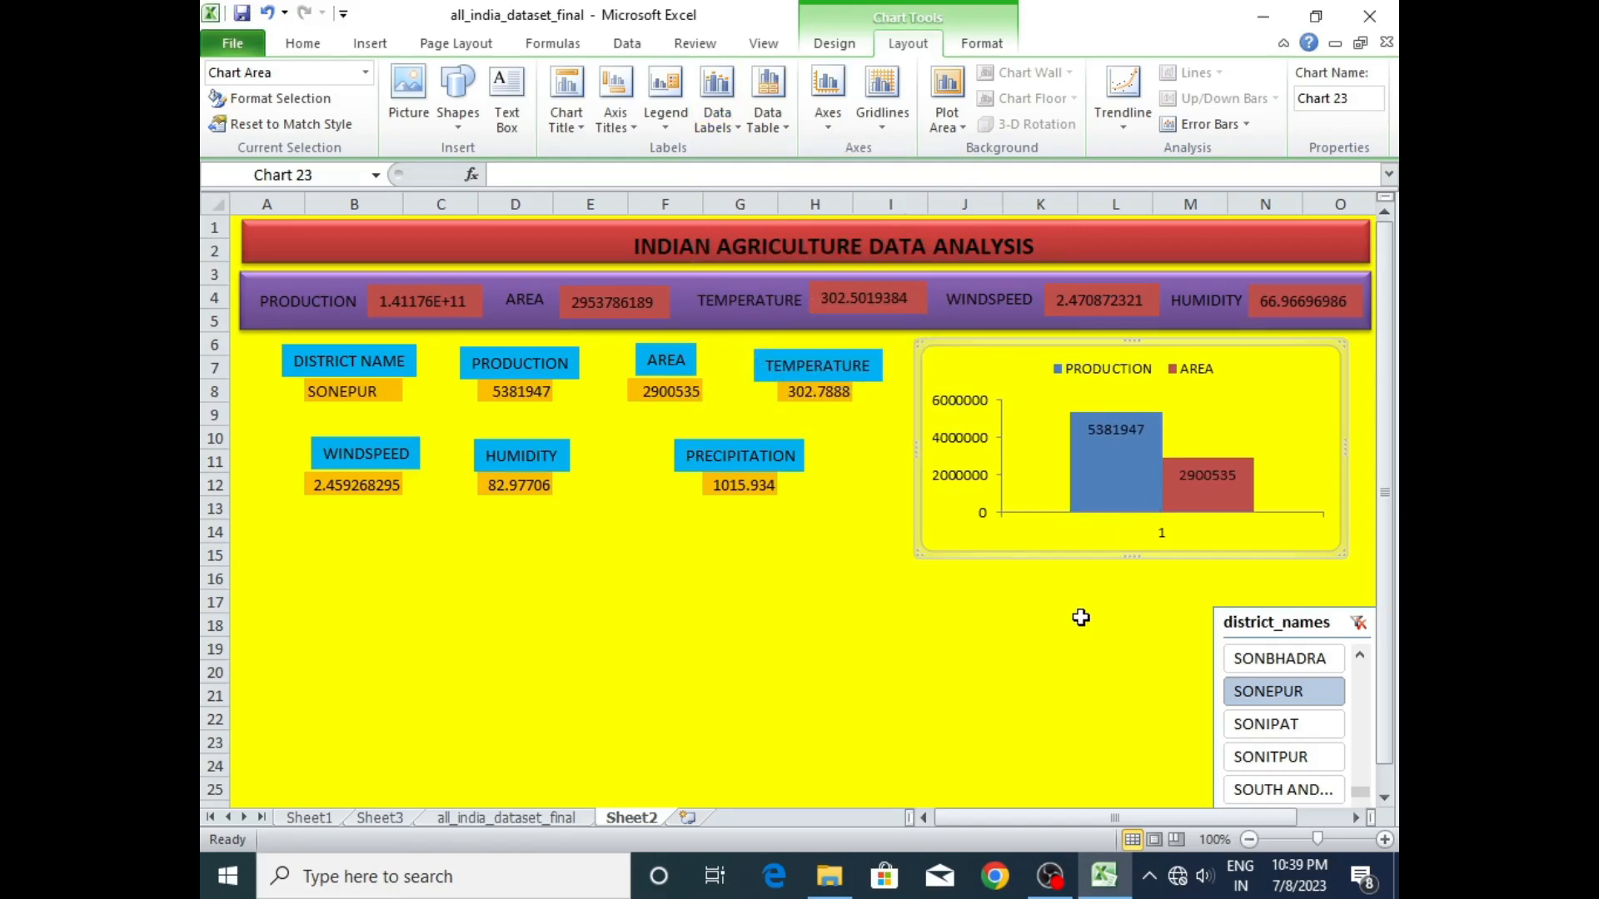
click(740, 555)
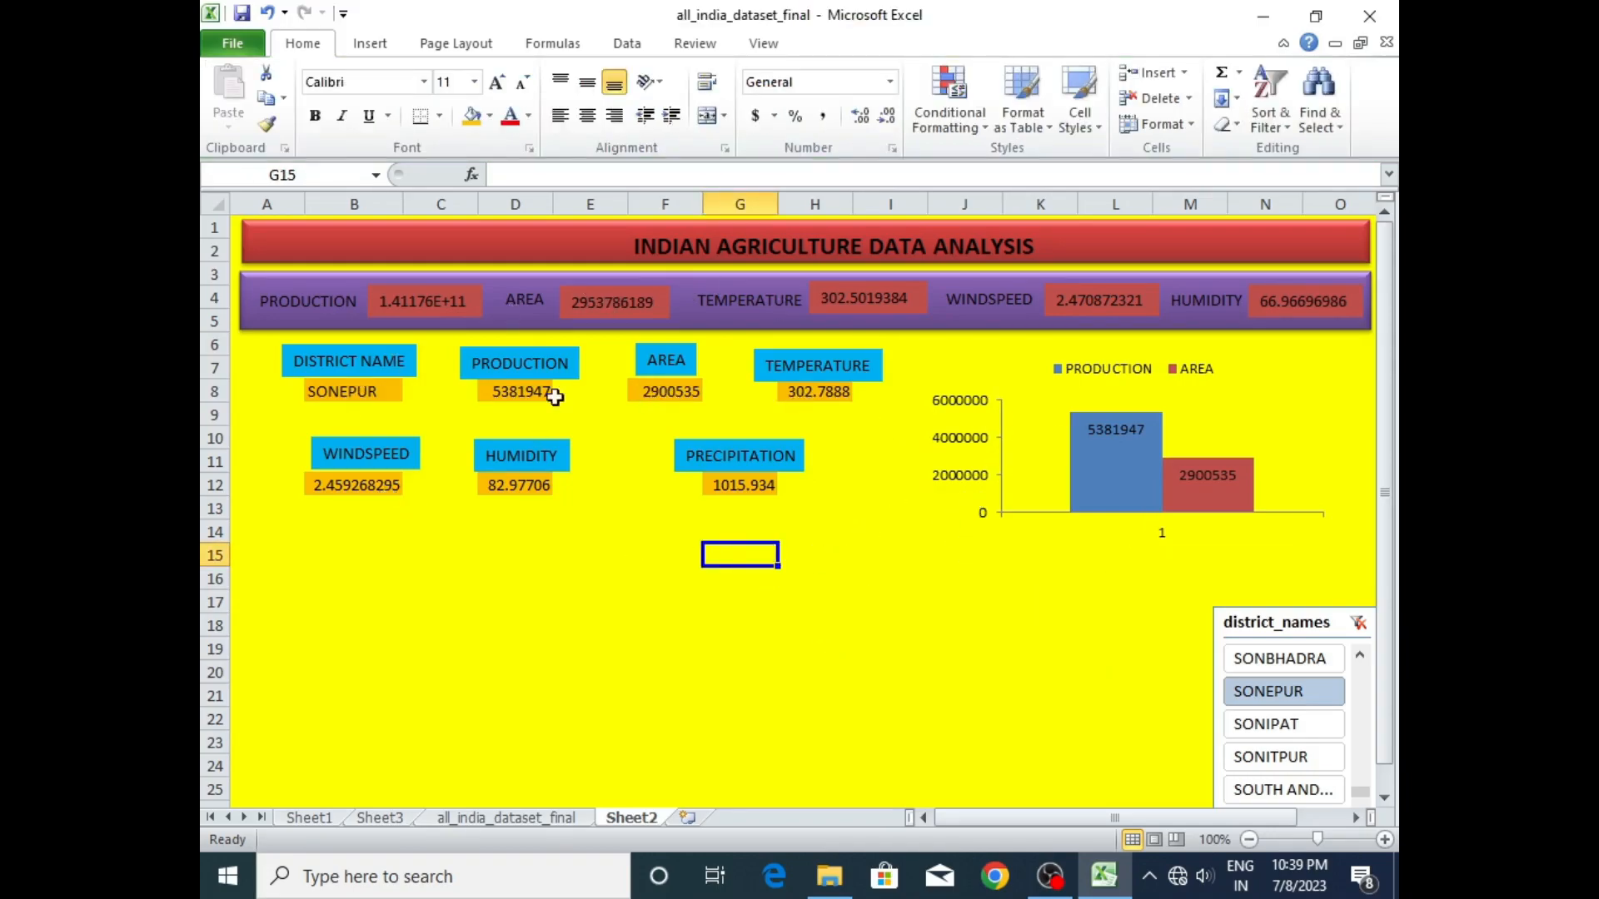
- Test the district slicer by filtering the dashboard to SONITPUR, followed by YANAM
click(1261, 756)
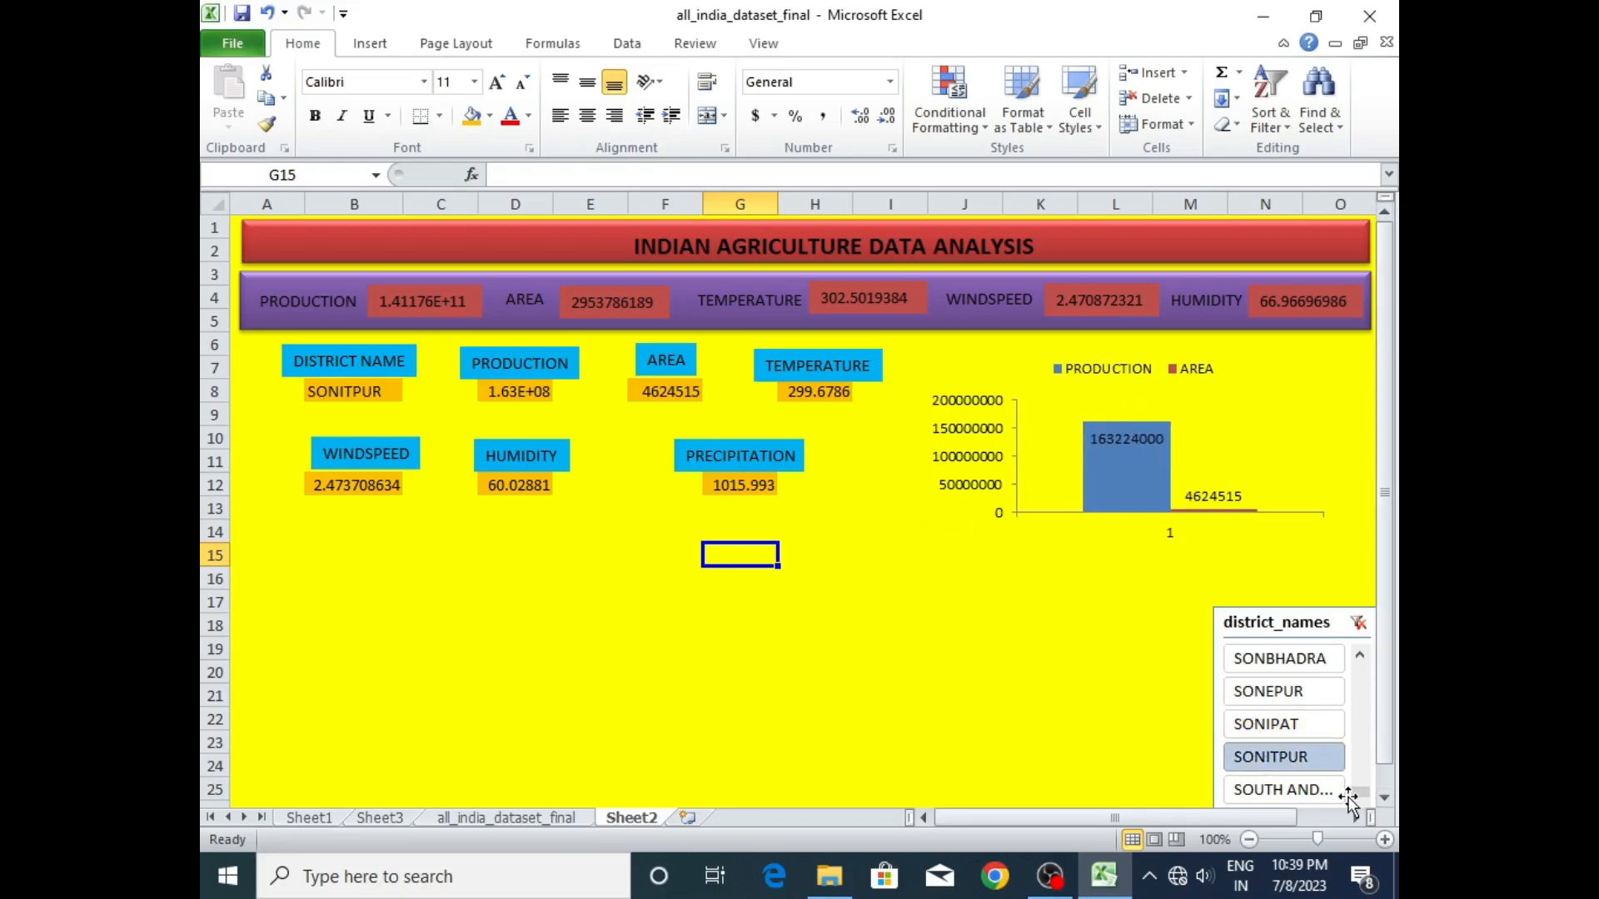
scroll(1364, 801, down, 10)
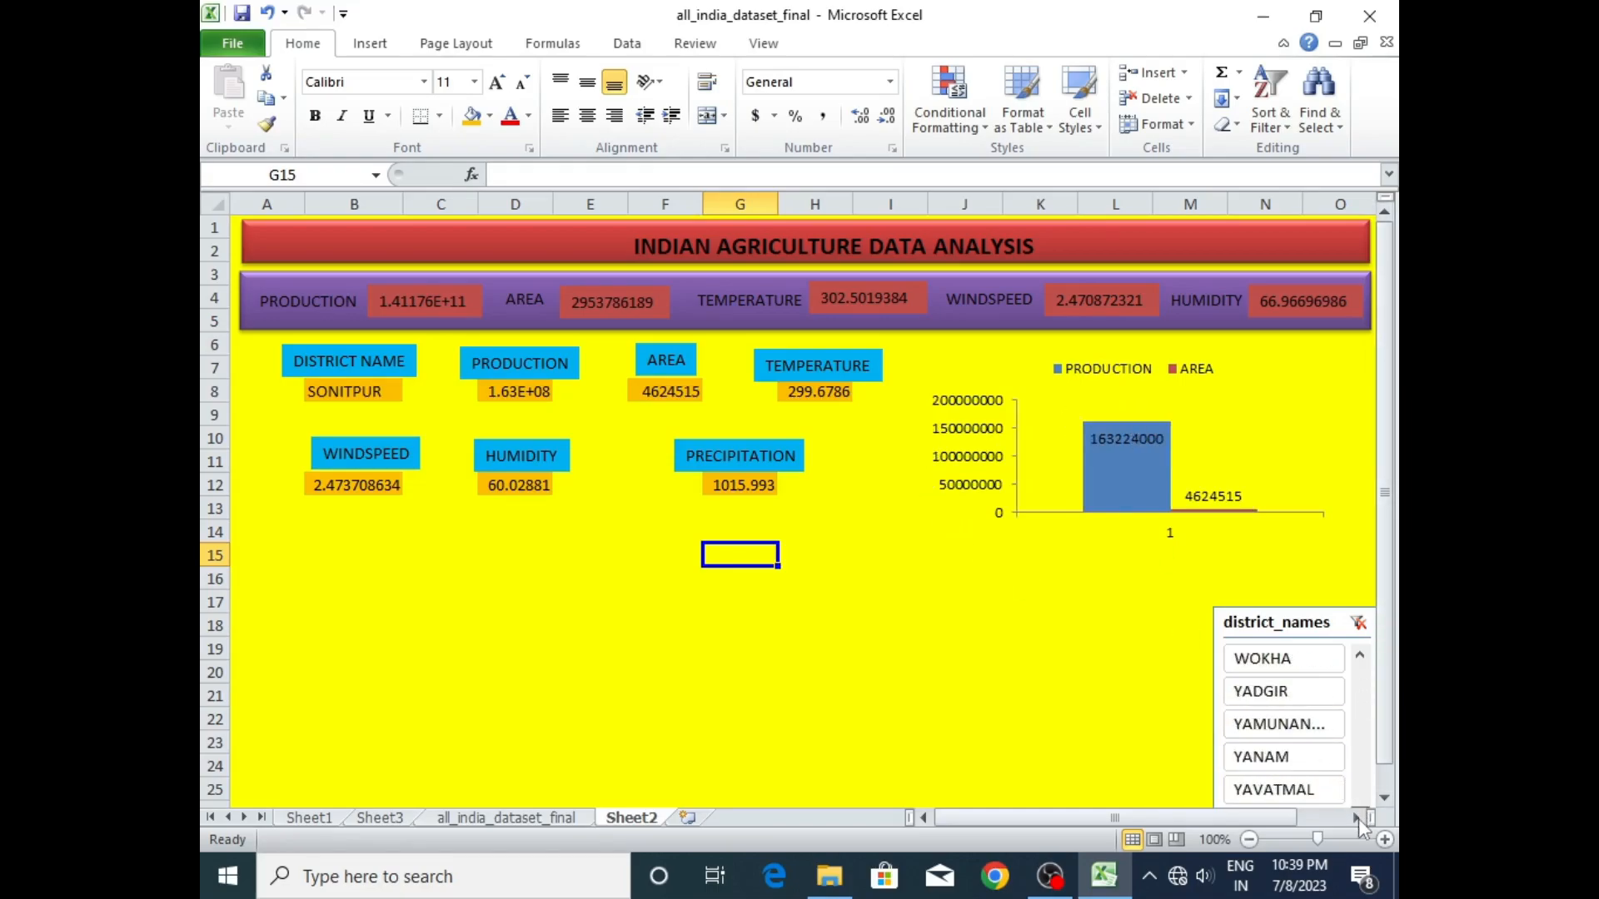
click(1268, 759)
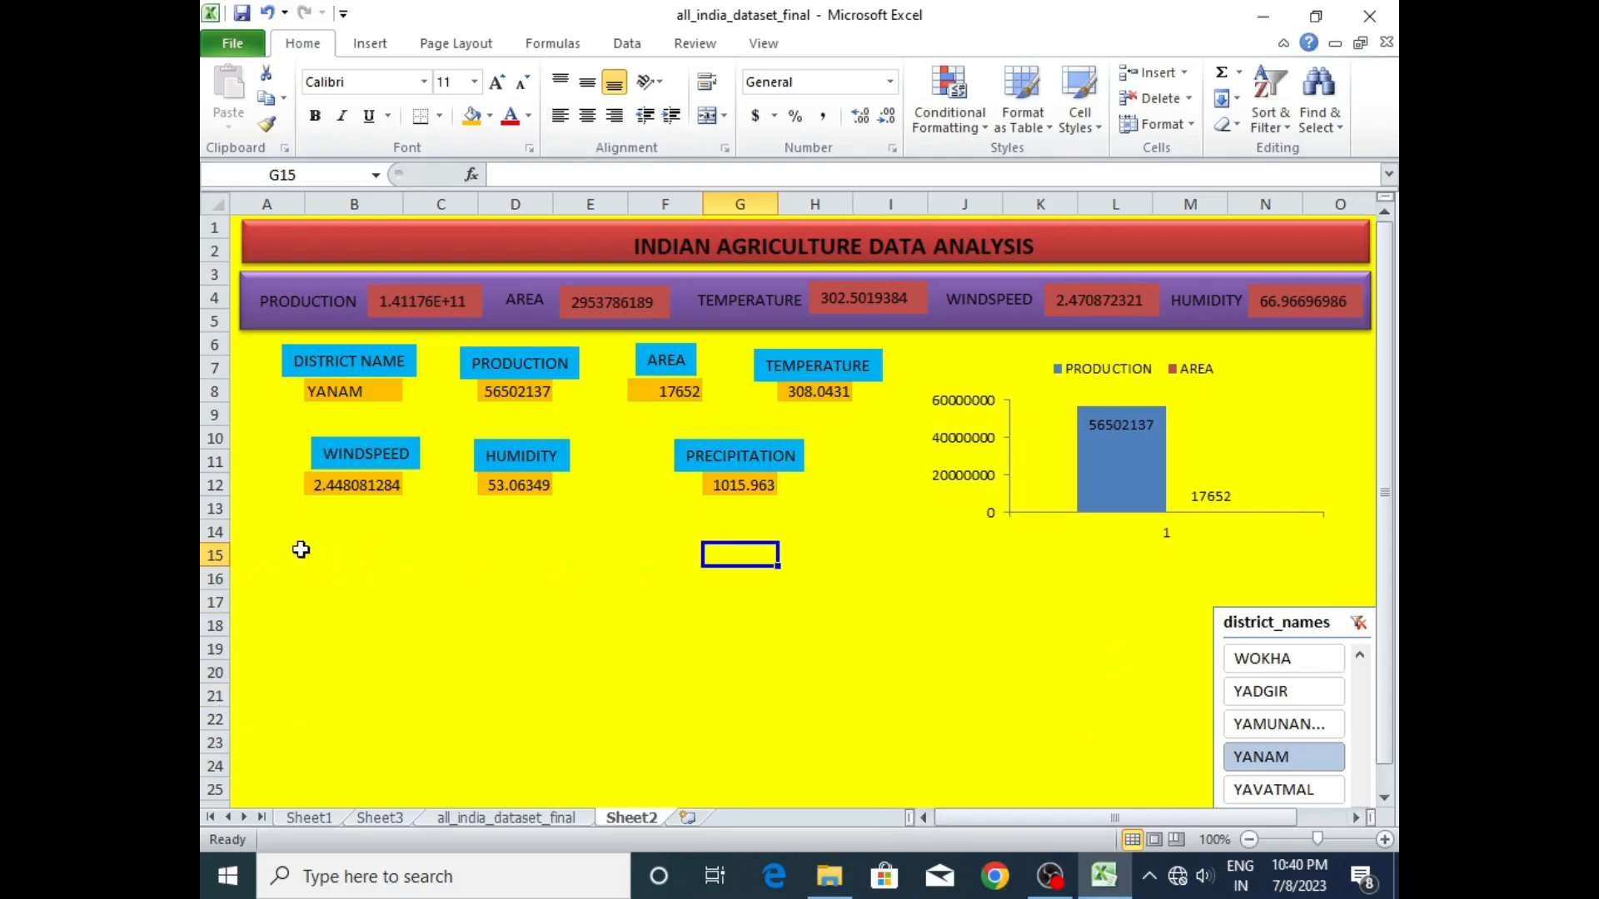
click(299, 547)
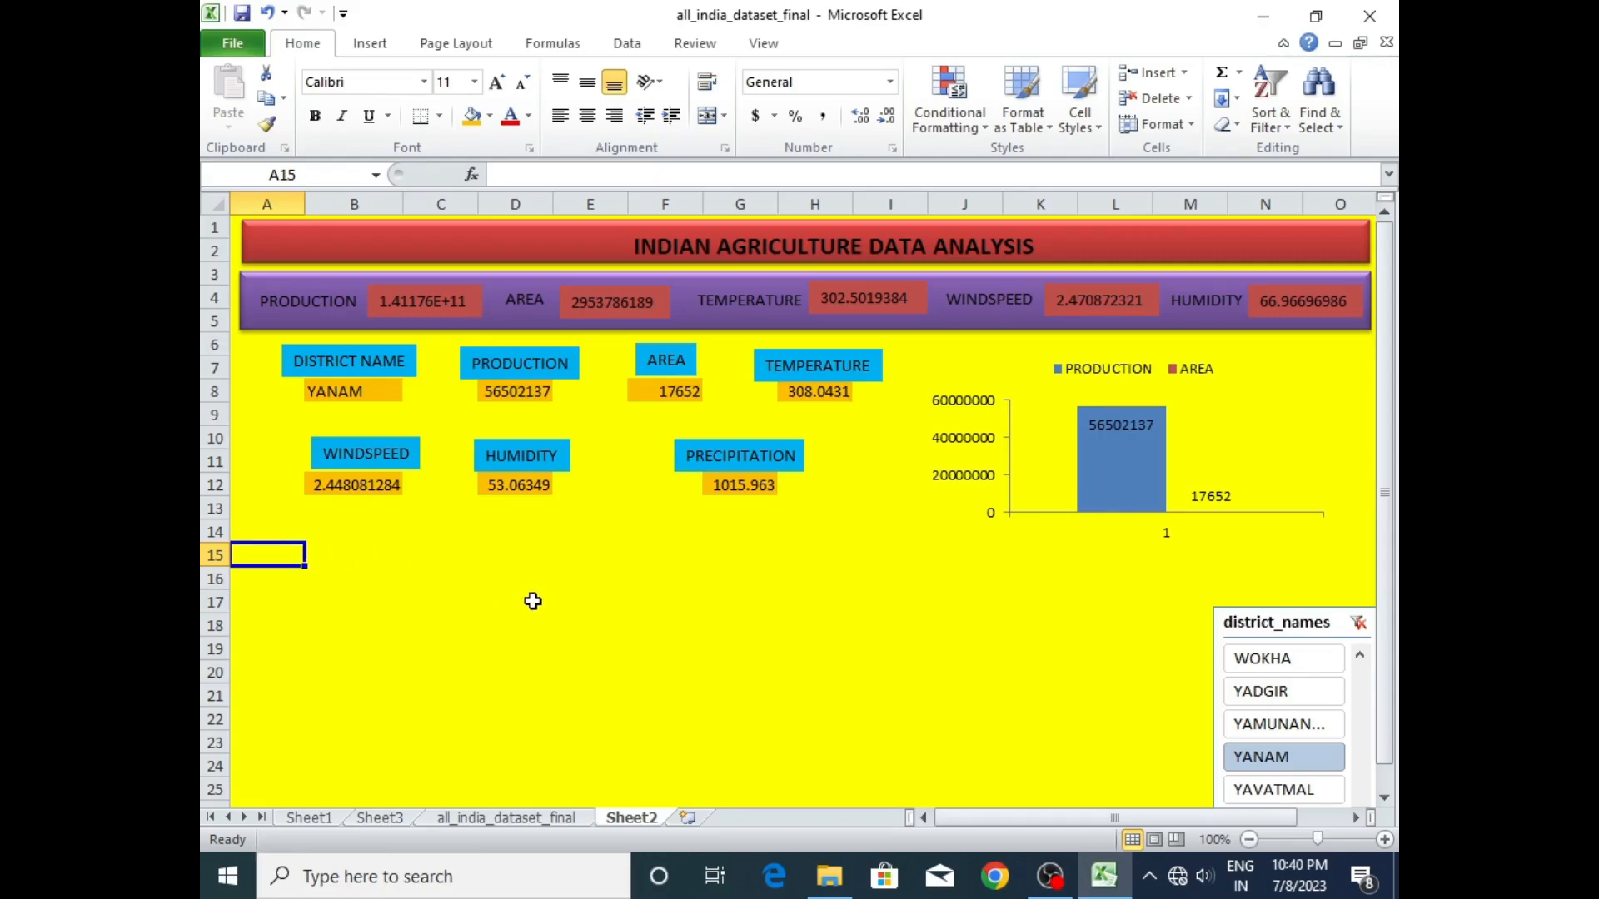
- Create a pivot table on a new worksheet from the full data range of the all_india_dataset_final sheet
click(380, 819)
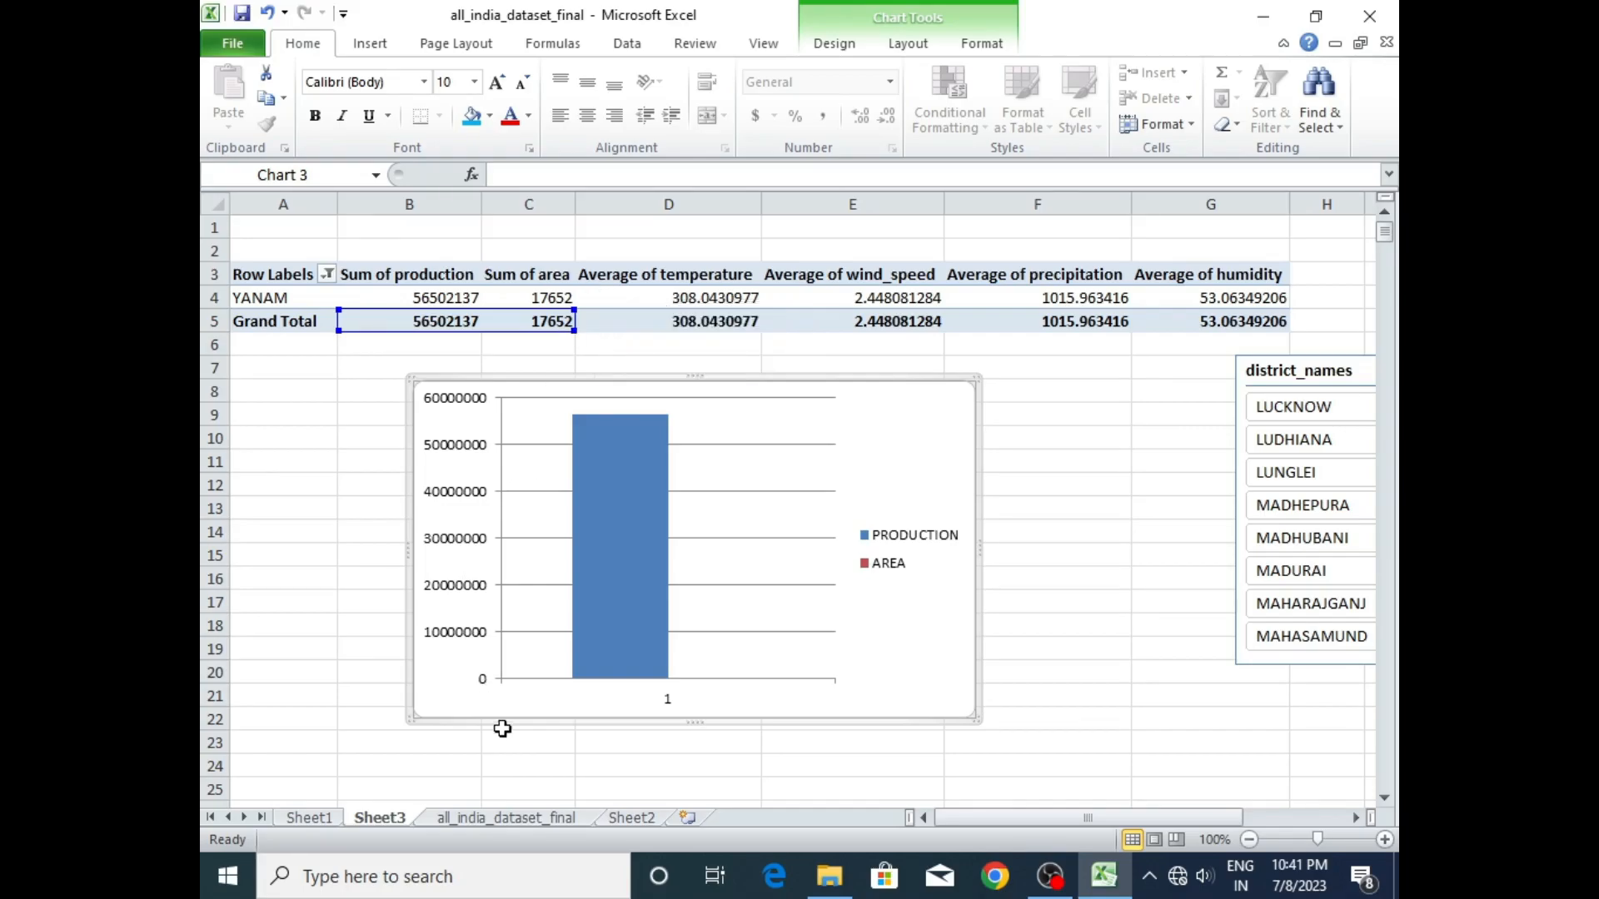
click(508, 818)
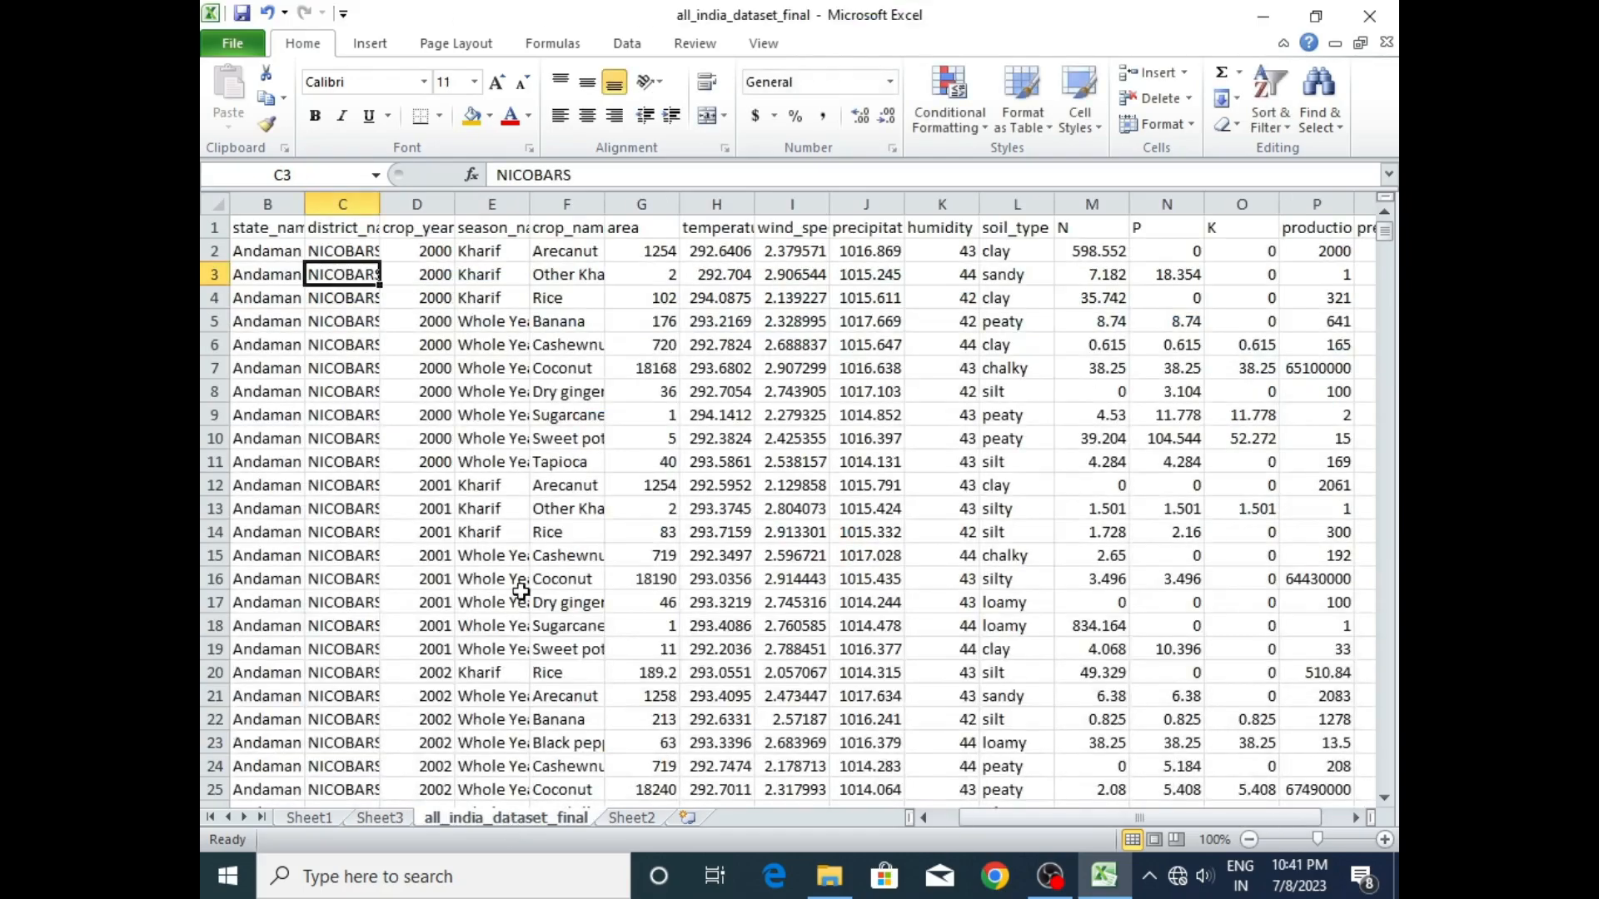
click(393, 820)
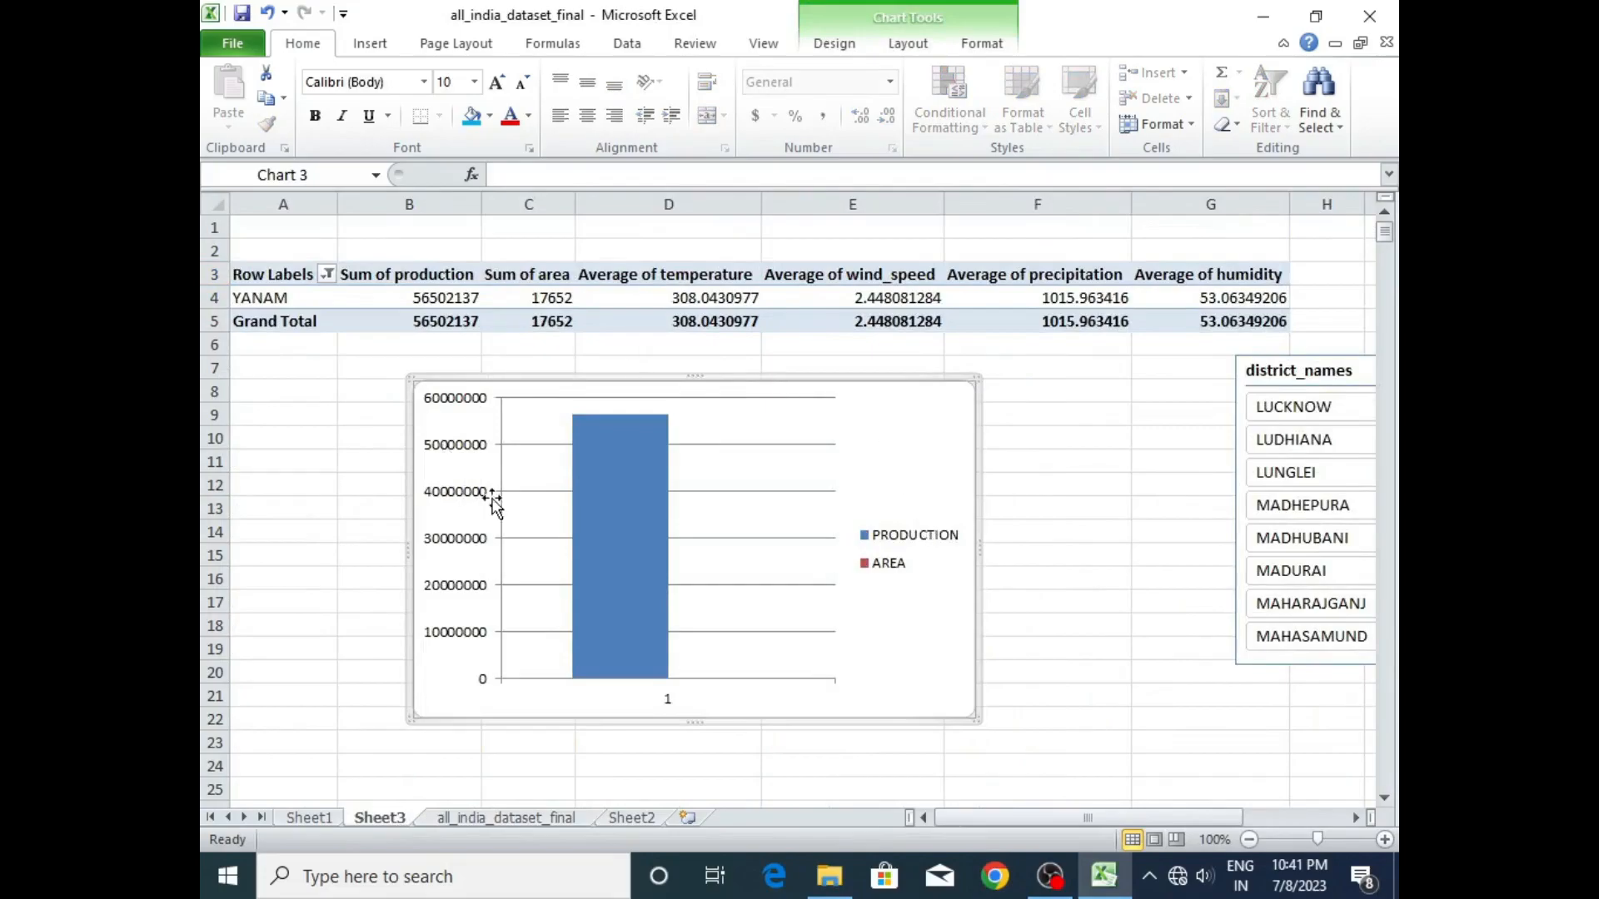
click(482, 817)
click(490, 394)
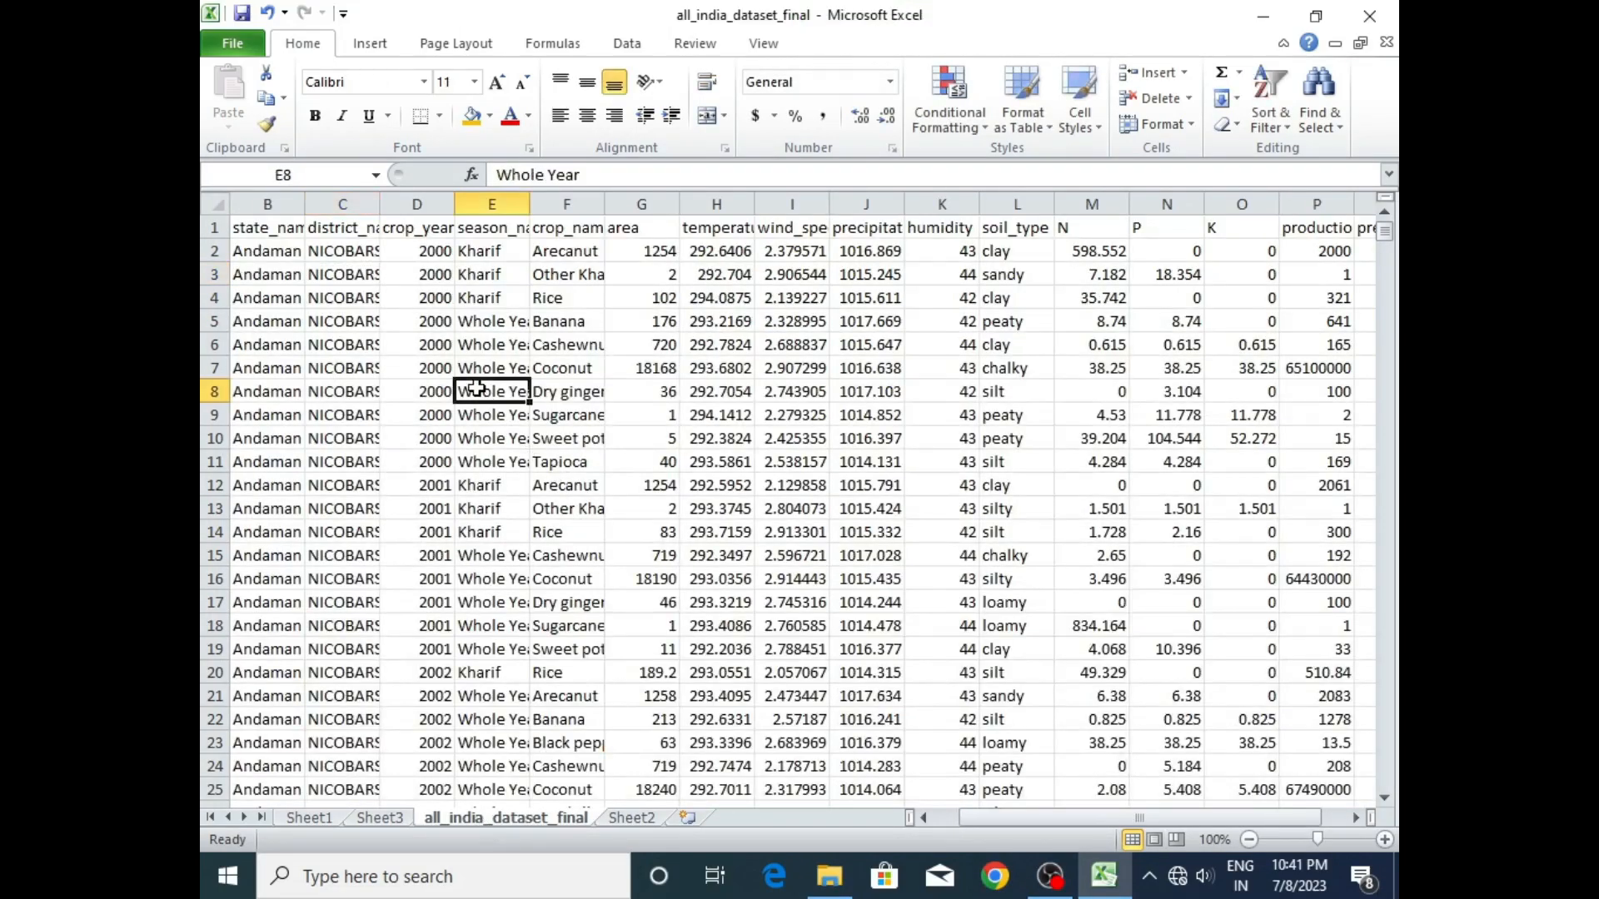
click(367, 46)
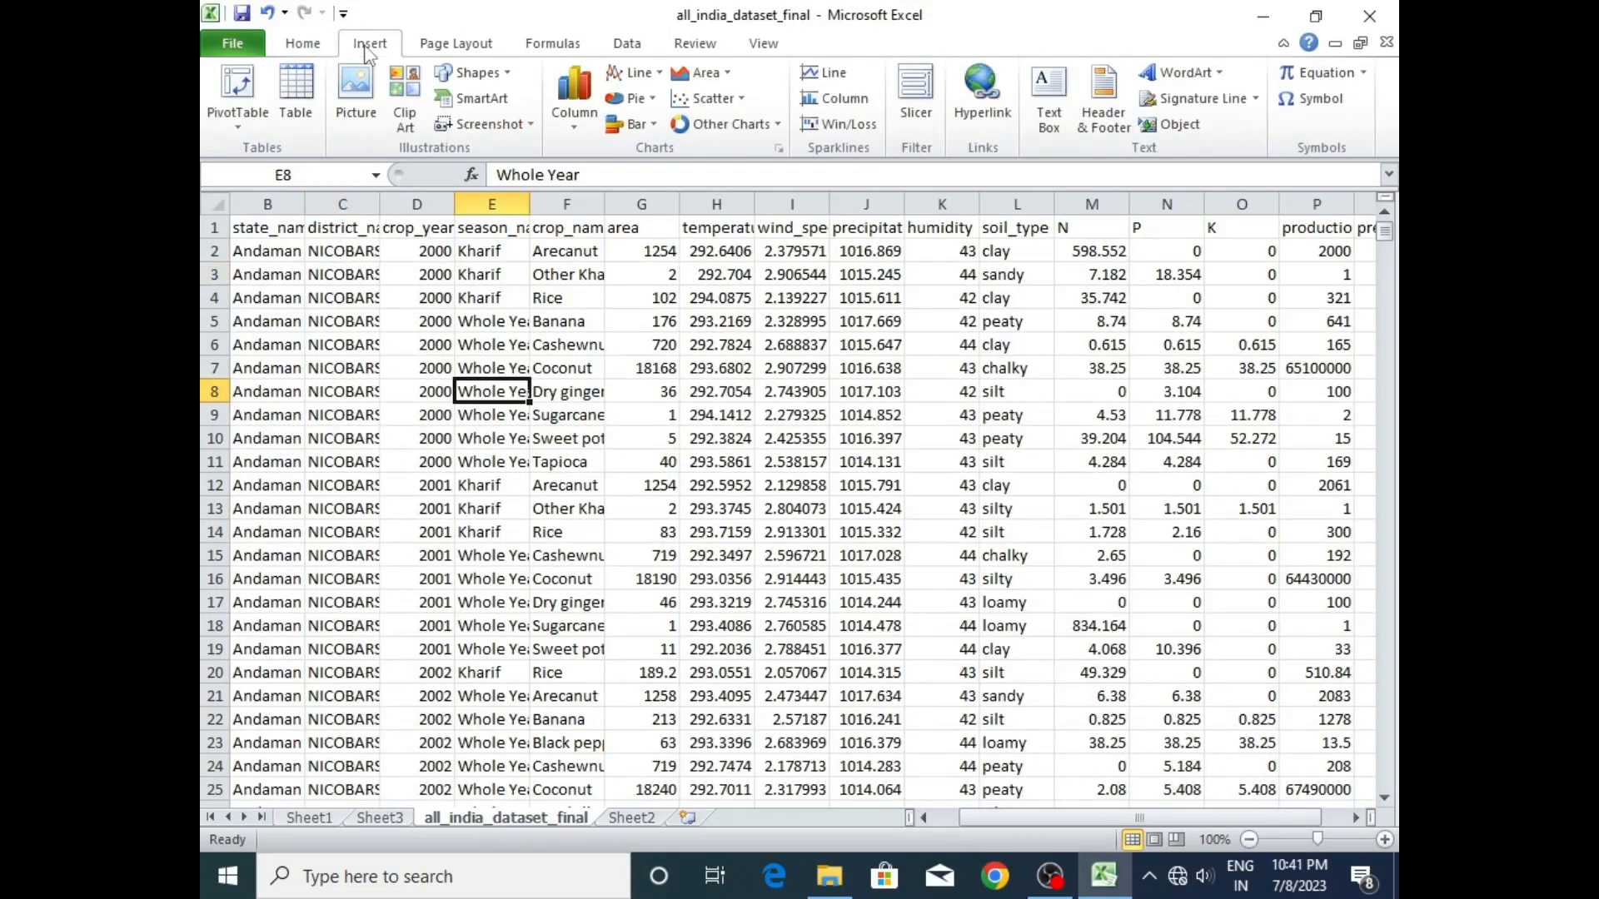
click(236, 98)
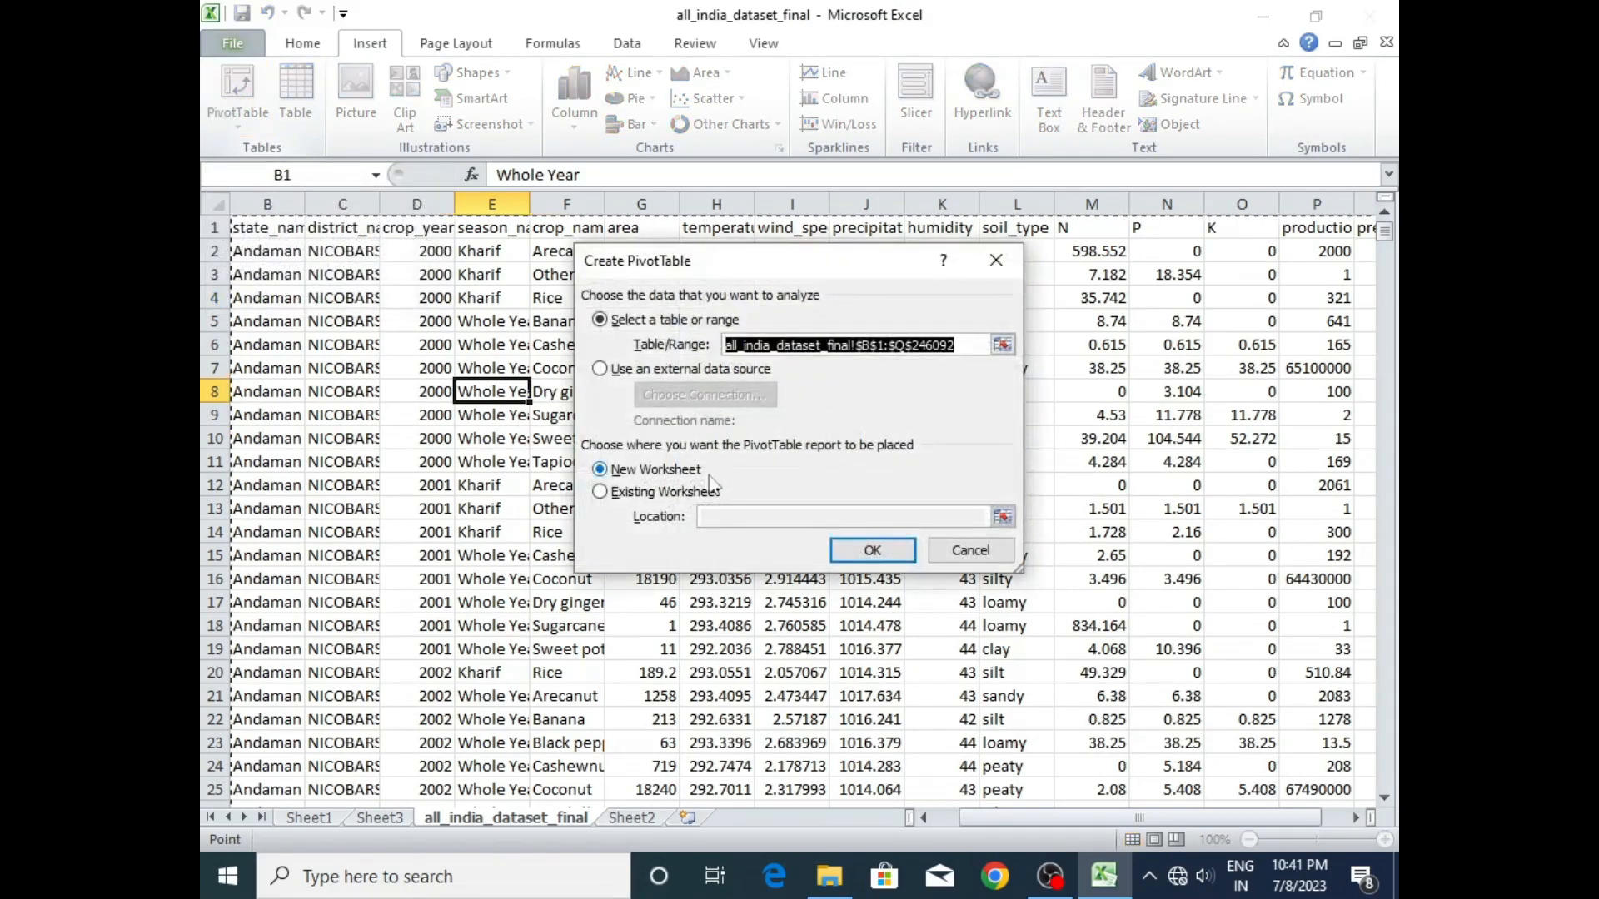
click(872, 552)
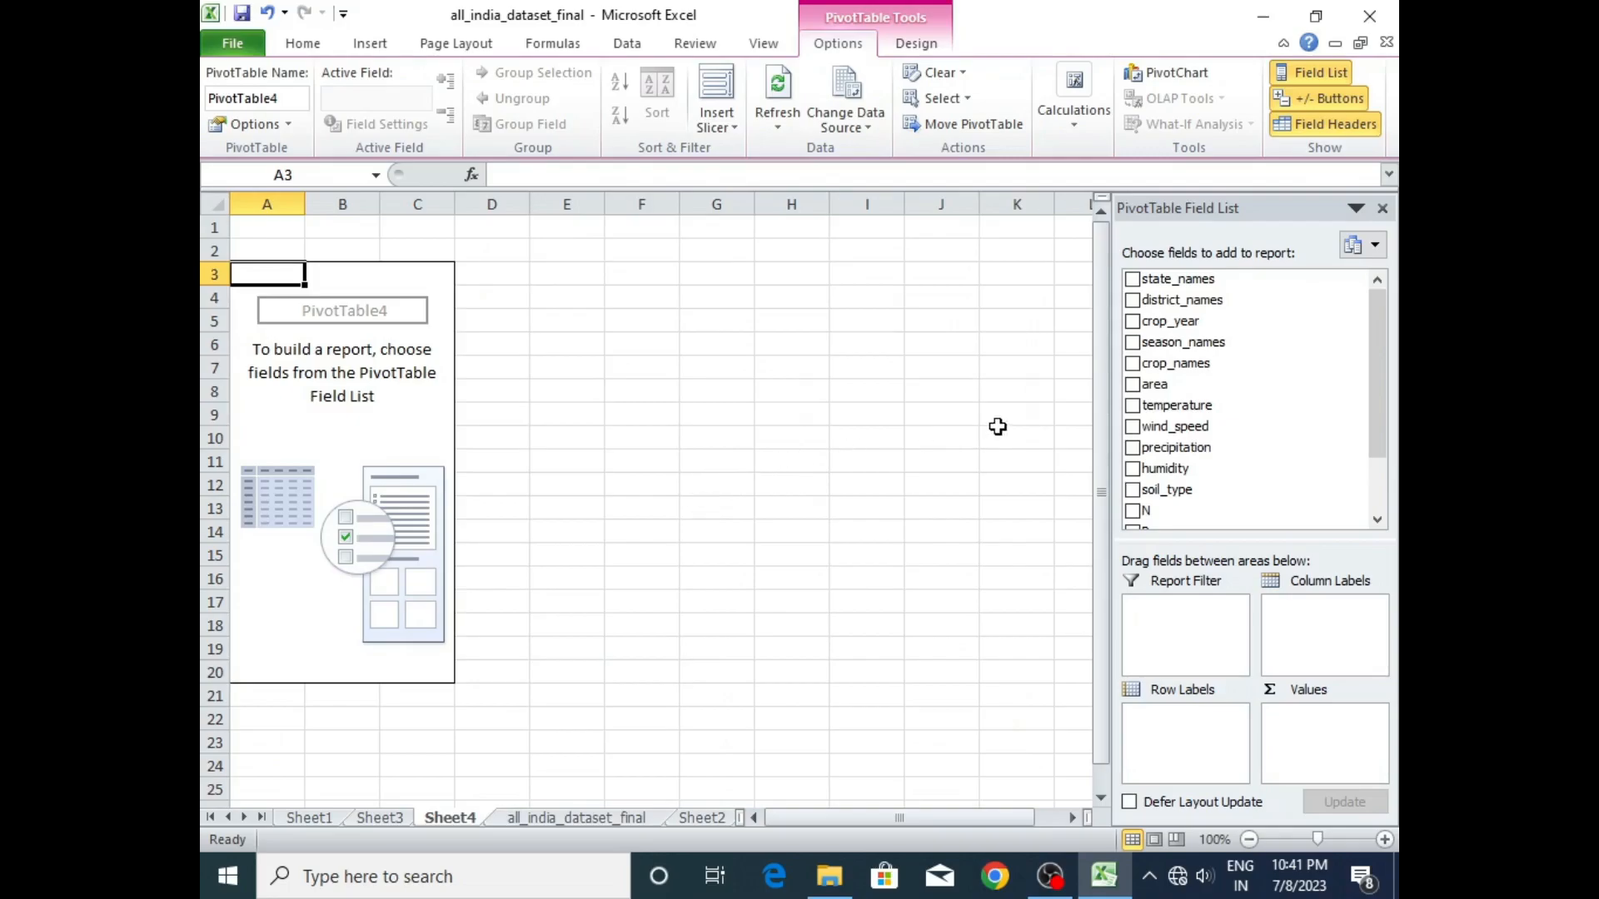
- Add season_names as the pivot table's row labels and production as its values field
click(1132, 343)
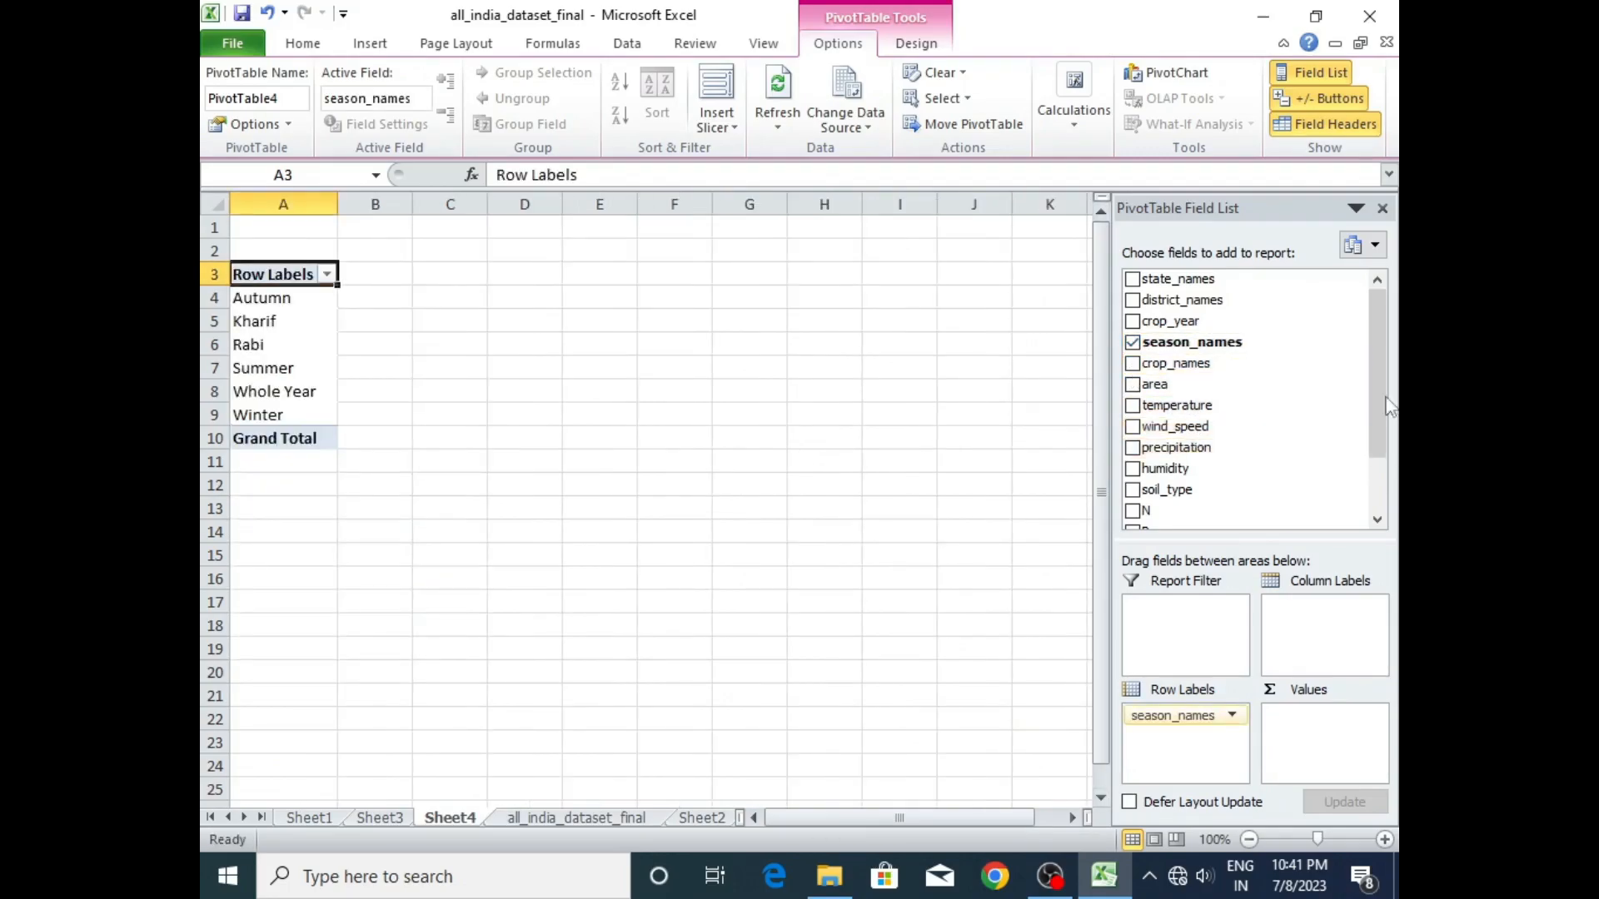
scroll(1372, 401, down, 2)
click(1131, 496)
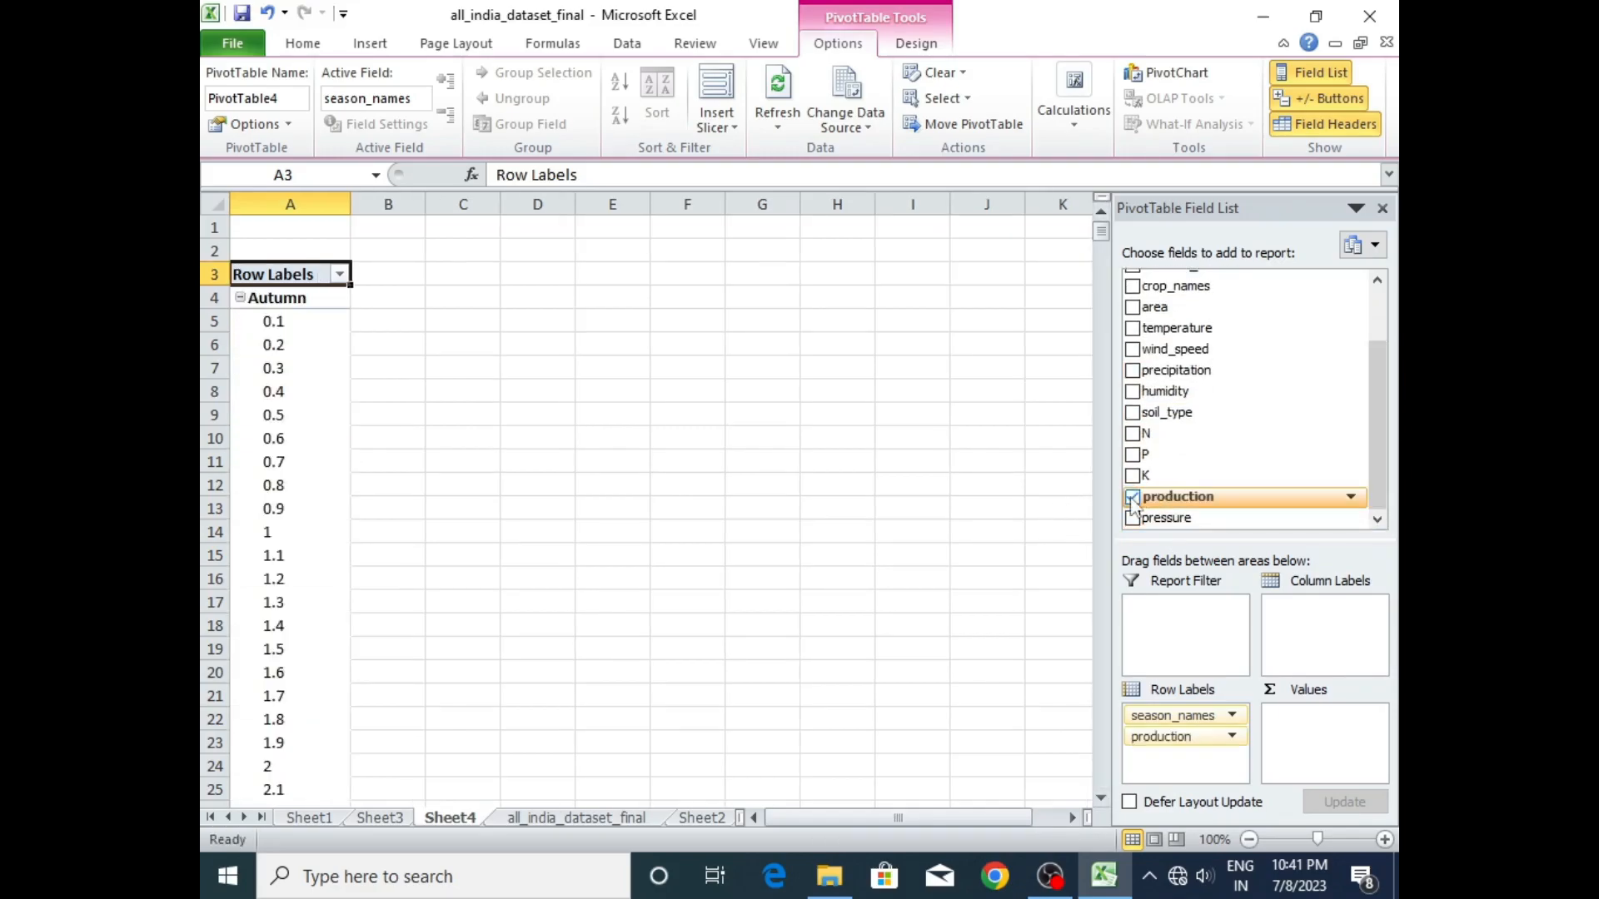
drag(1166, 736, 1311, 727)
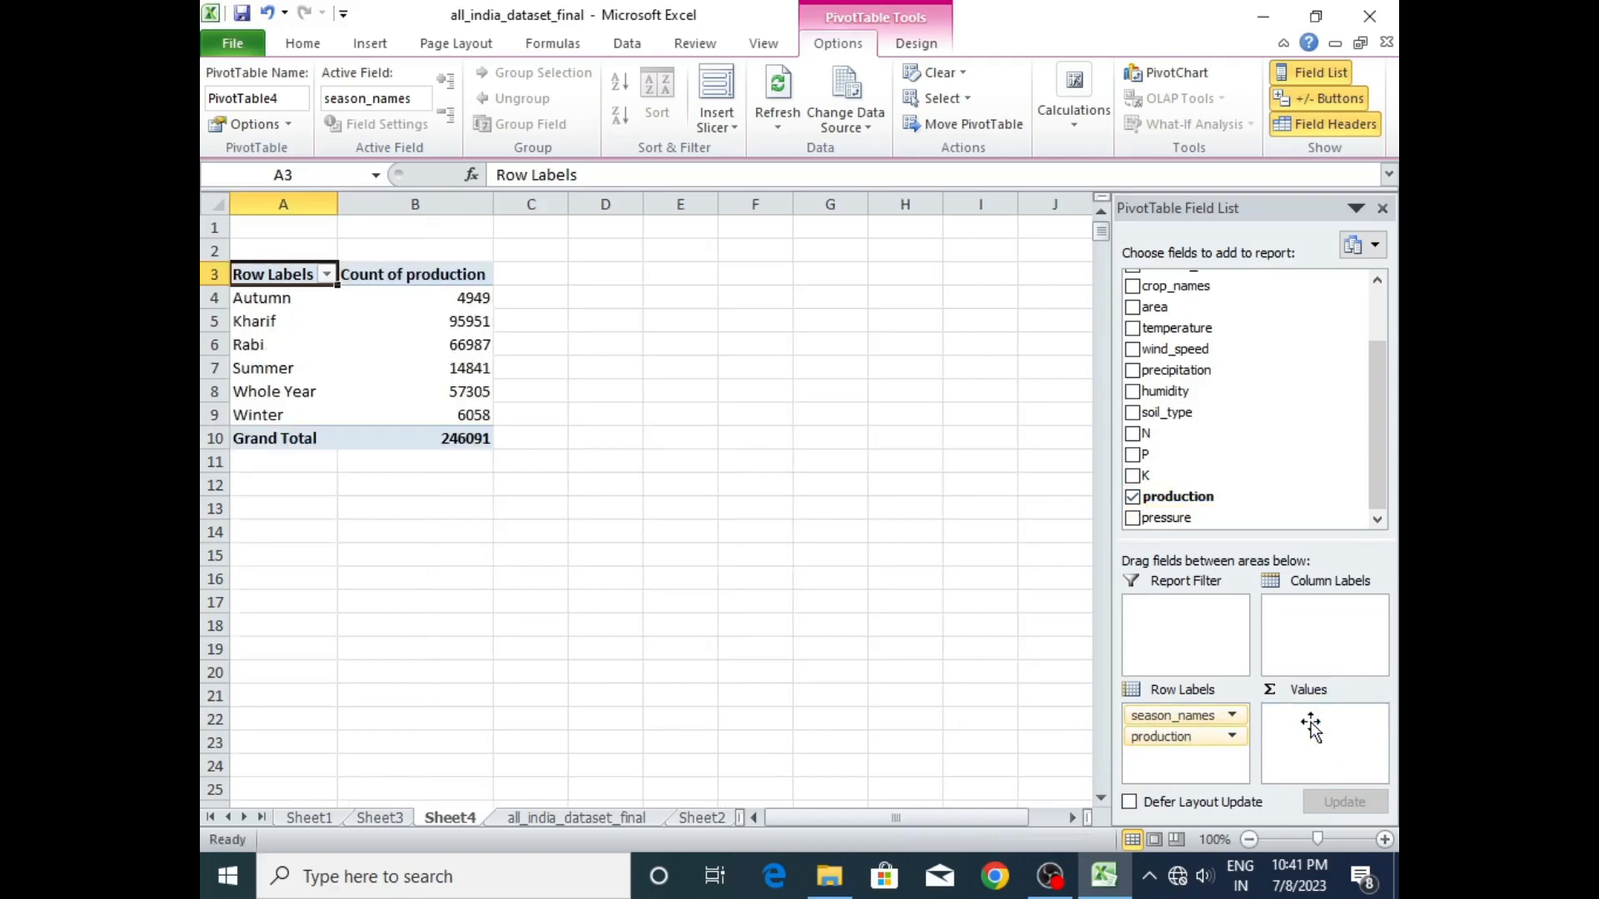
- Change the pivot table's production value field to summarize by Sum
click(1371, 716)
click(1321, 692)
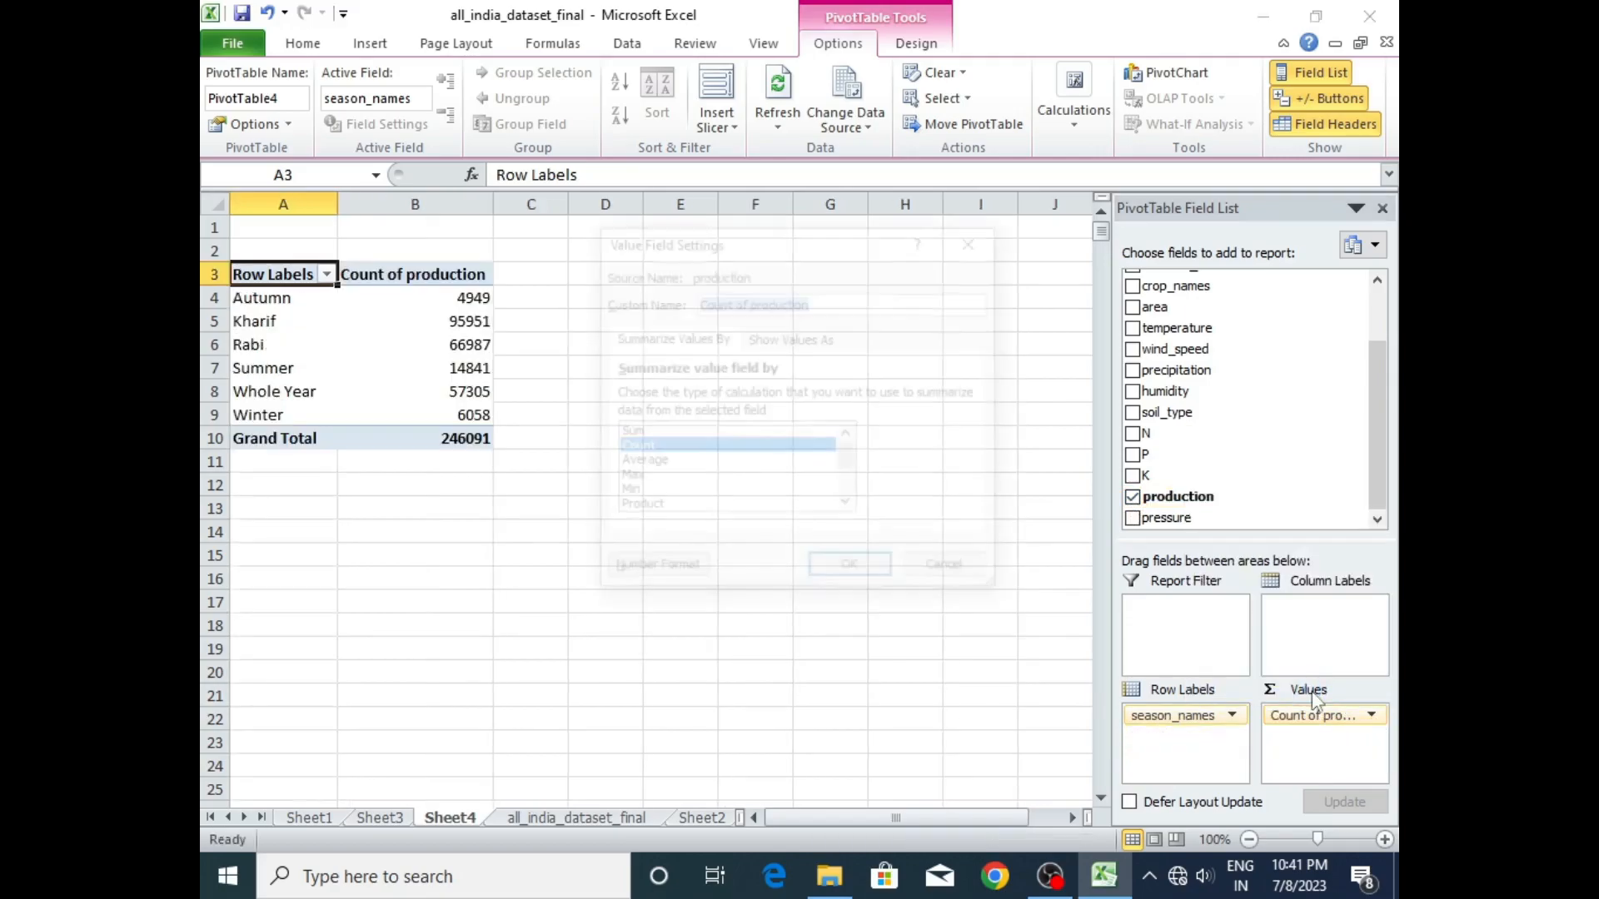
click(642, 432)
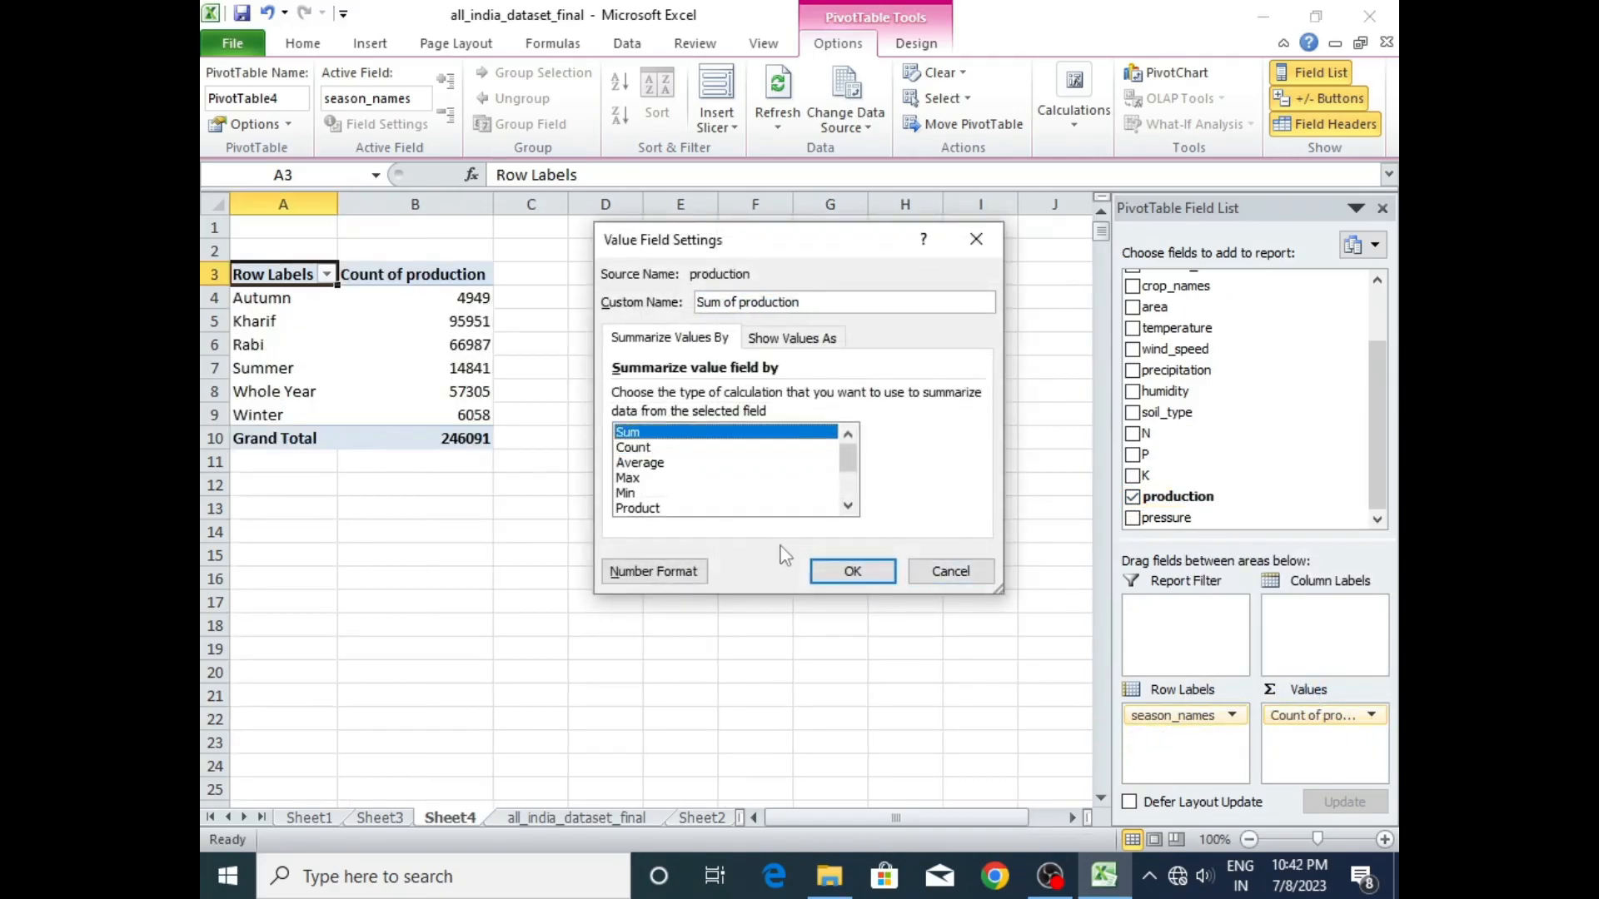
click(839, 575)
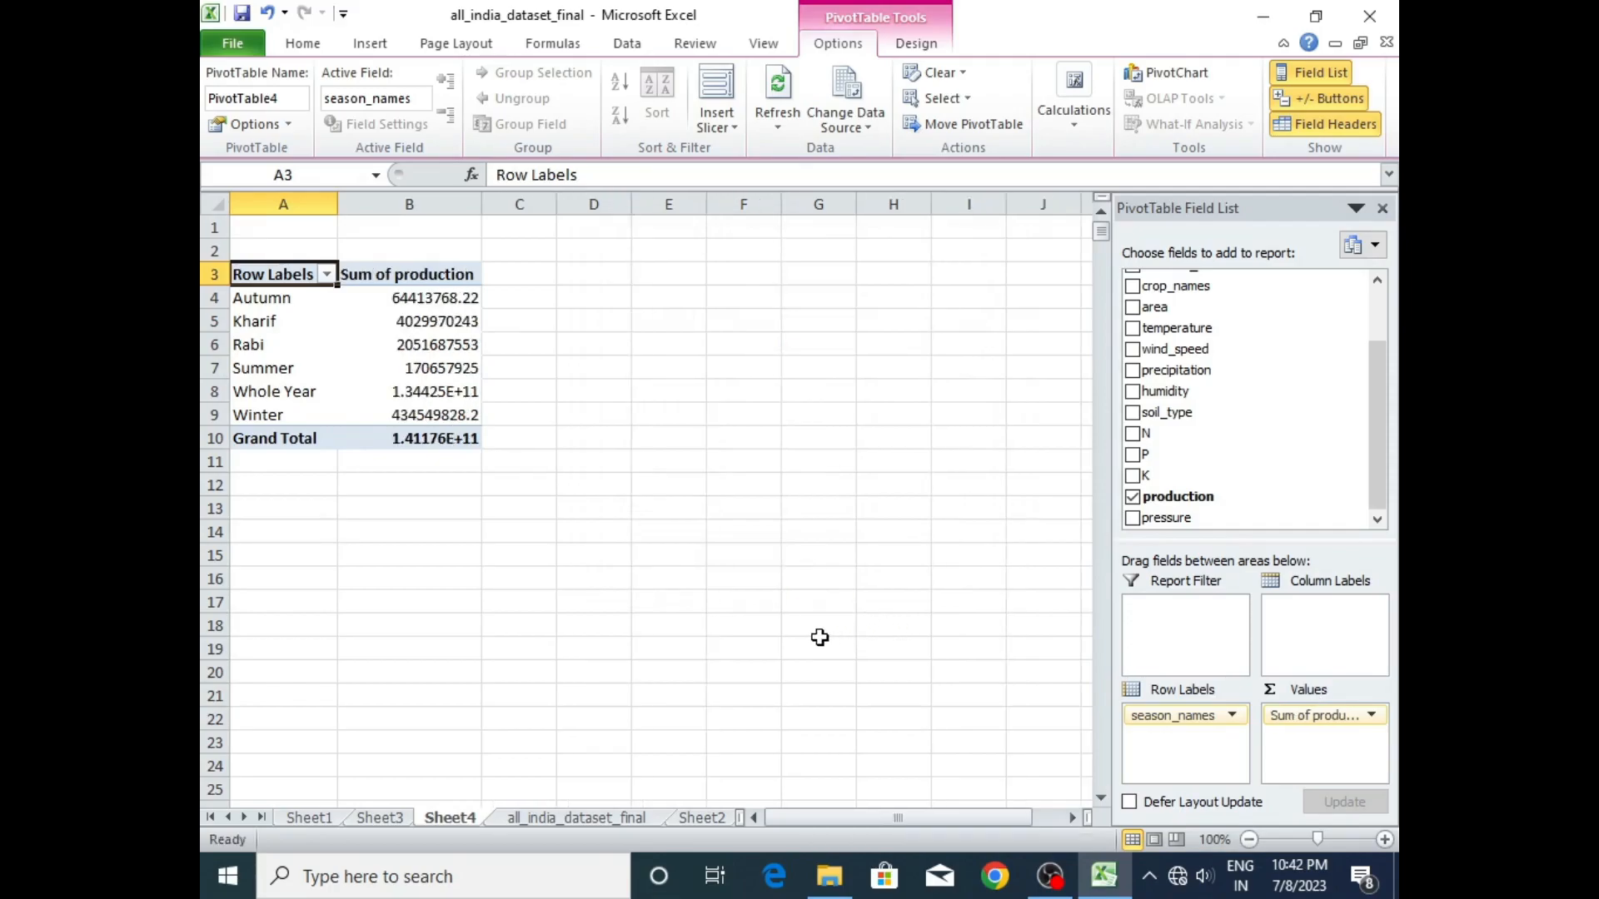
click(320, 359)
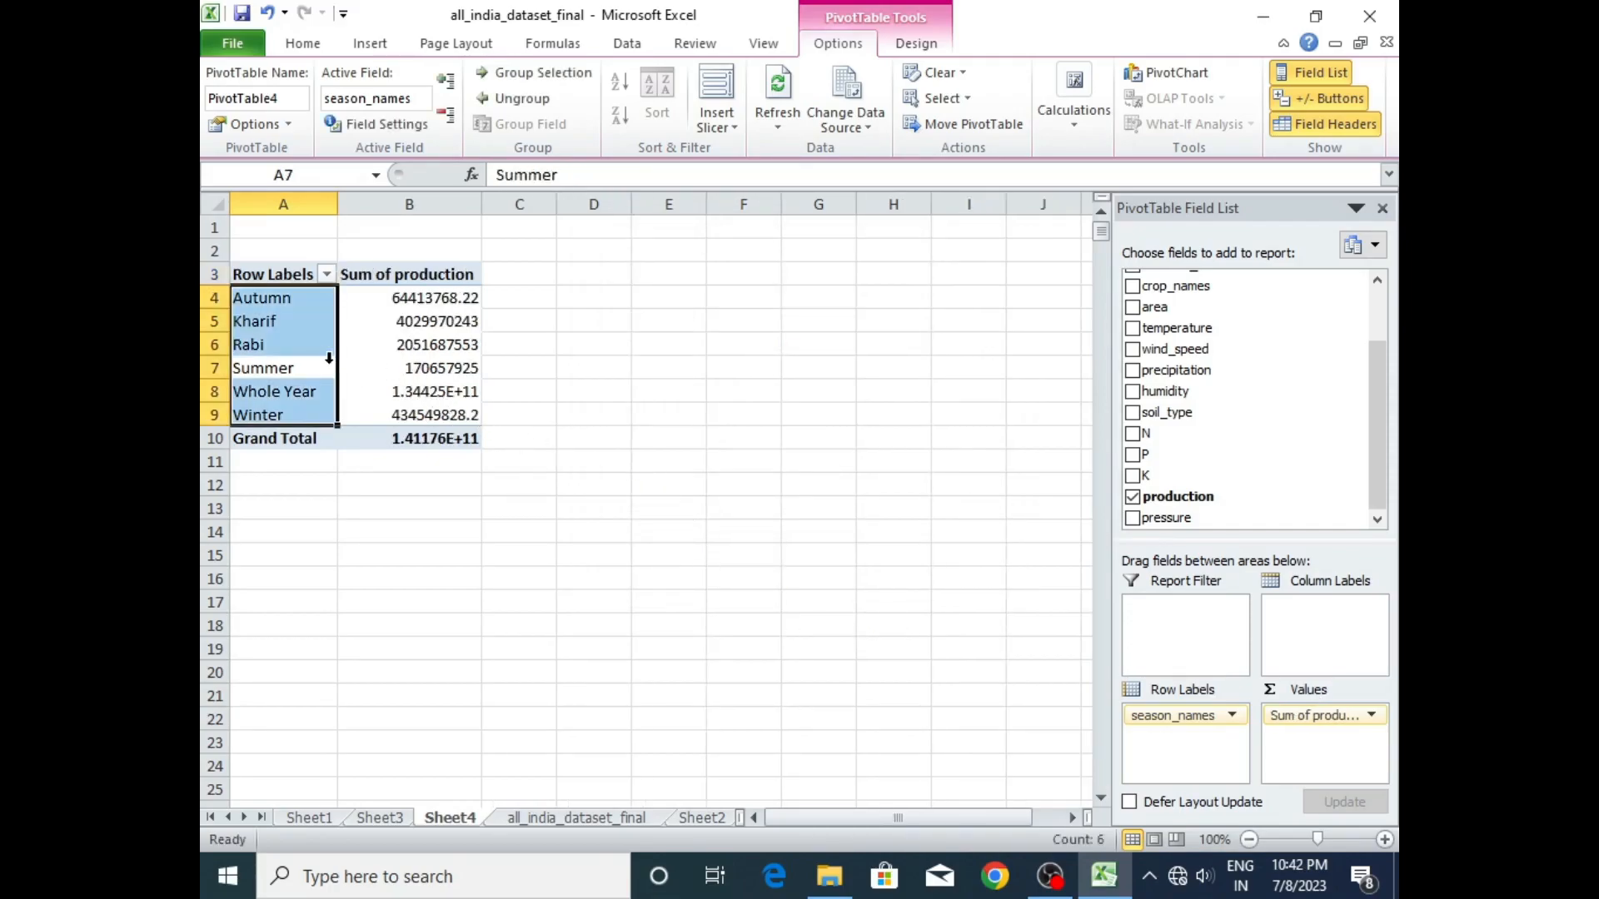
click(388, 350)
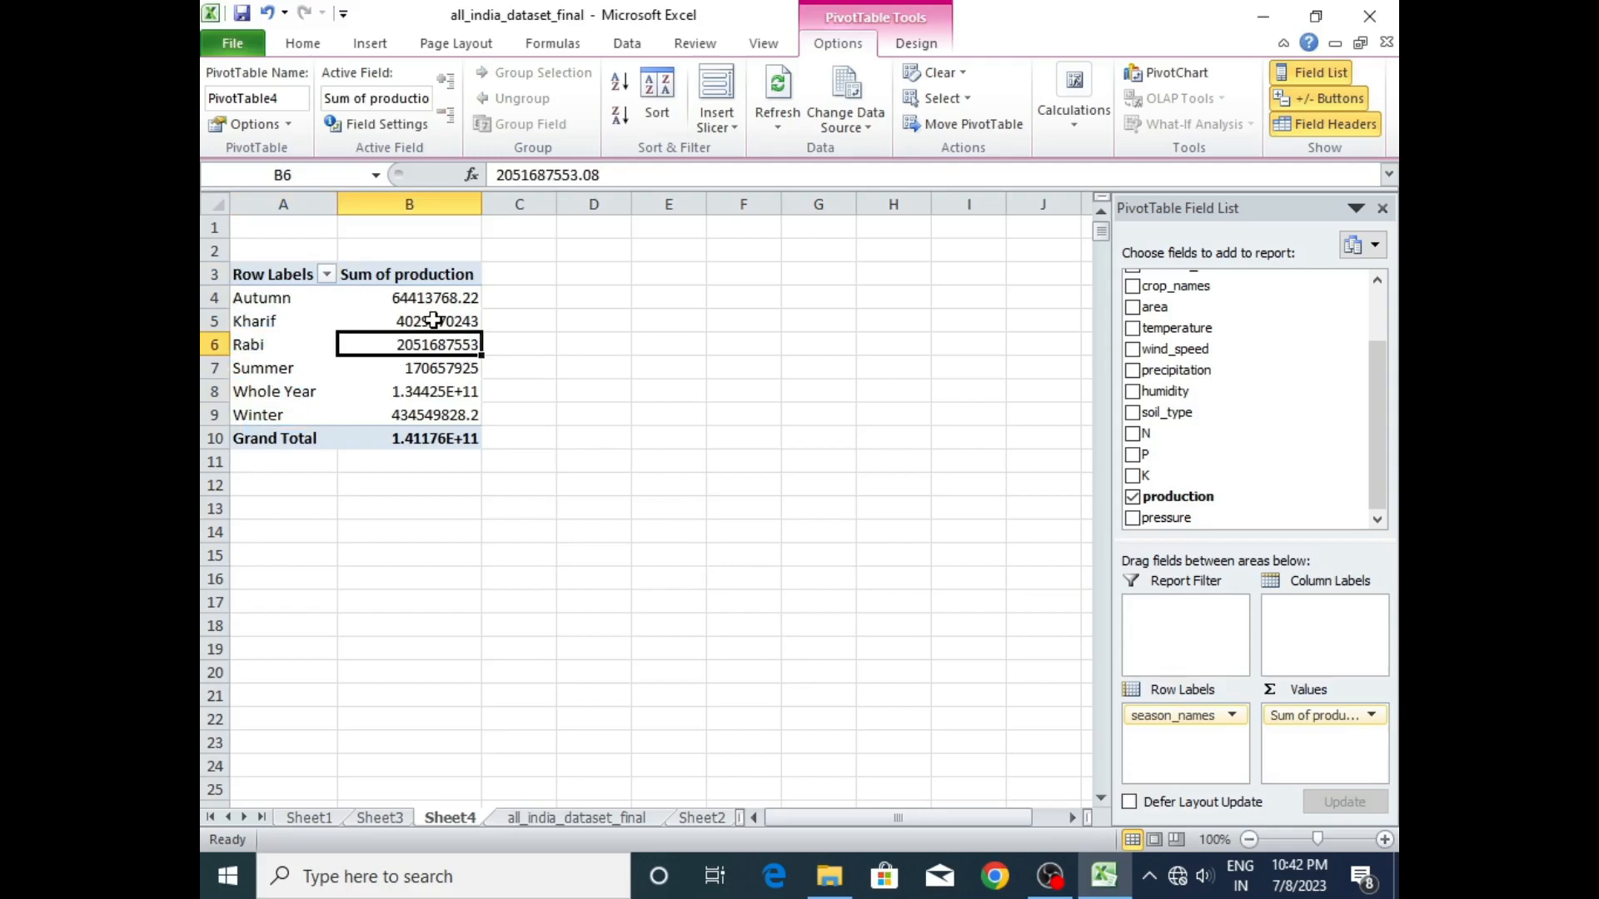
mouse_move(433, 320)
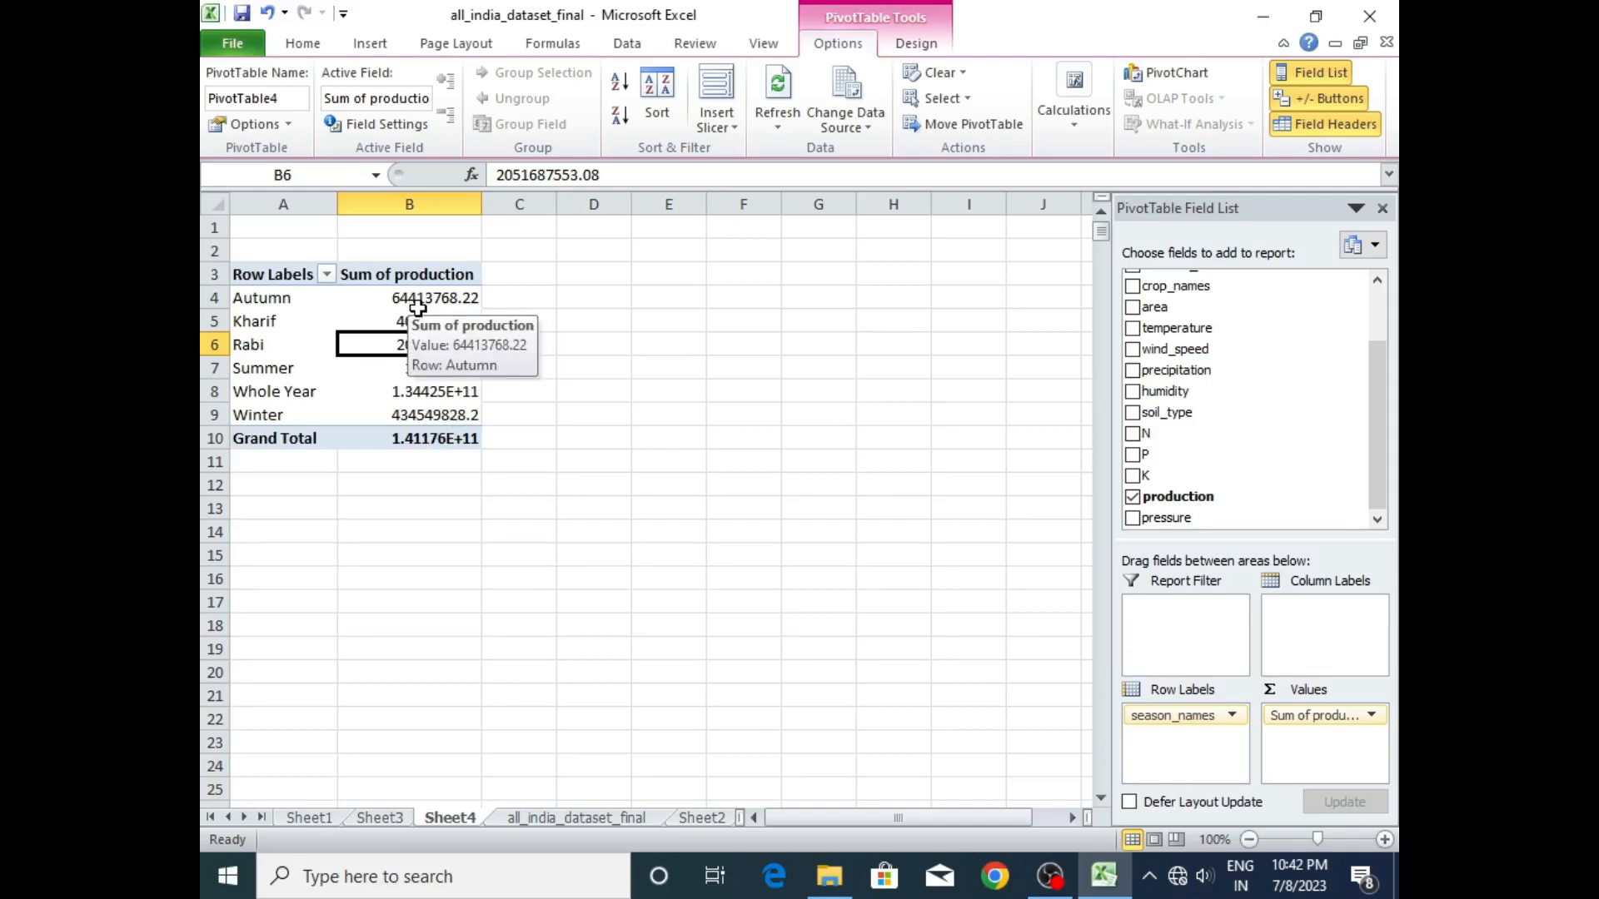
click(417, 306)
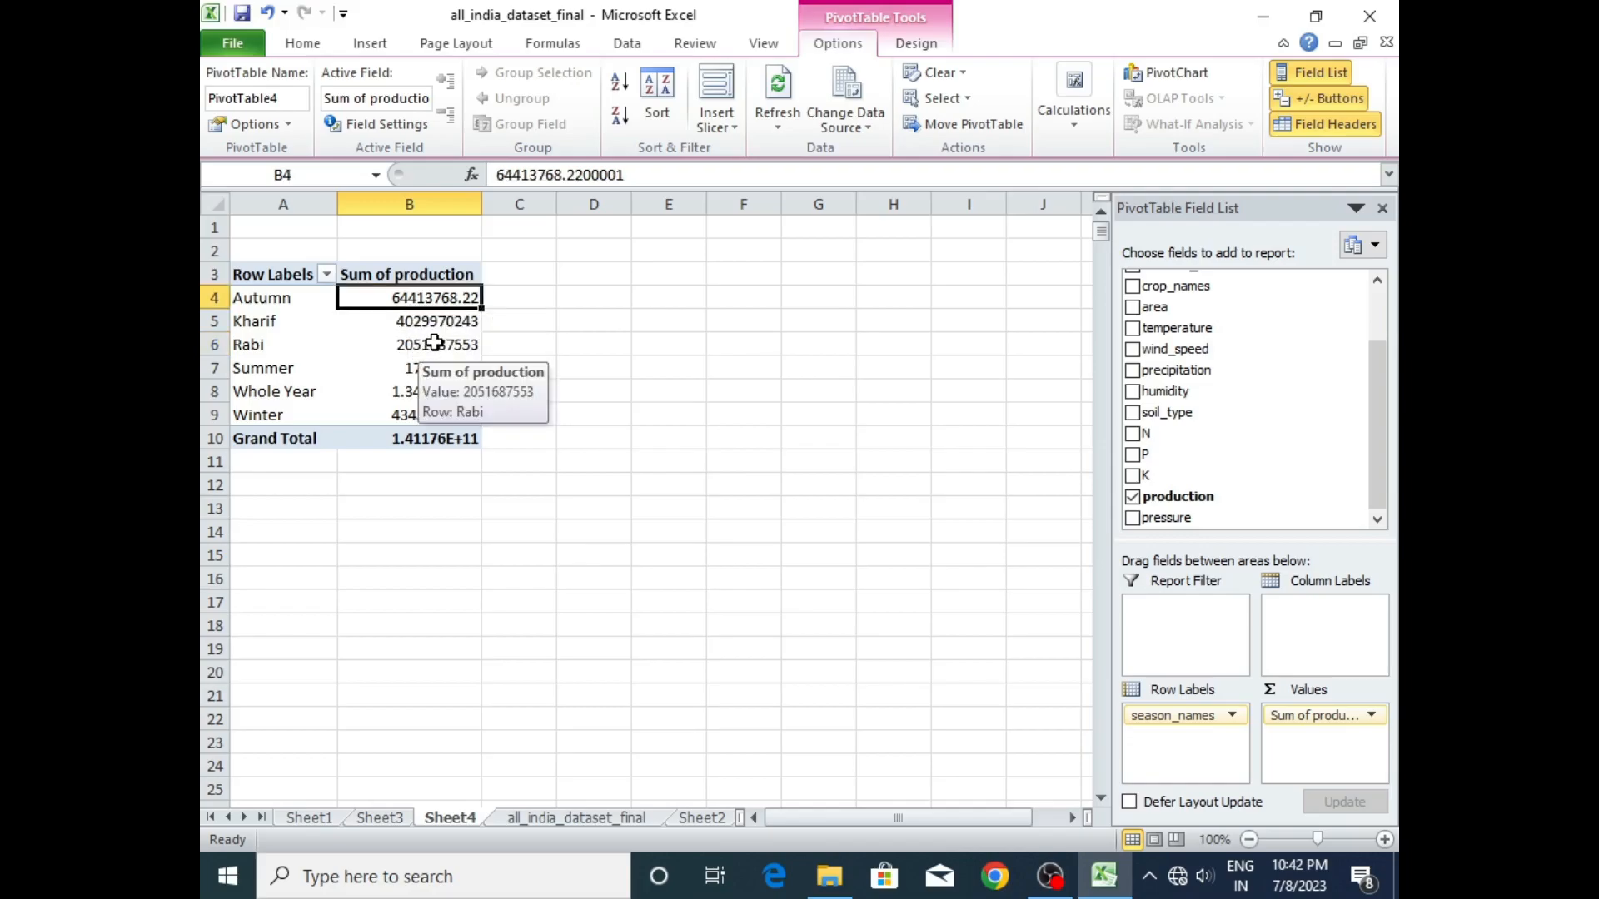
- Insert a season_names slicer for the pivot table and place it beside the table around columns F to I
click(434, 342)
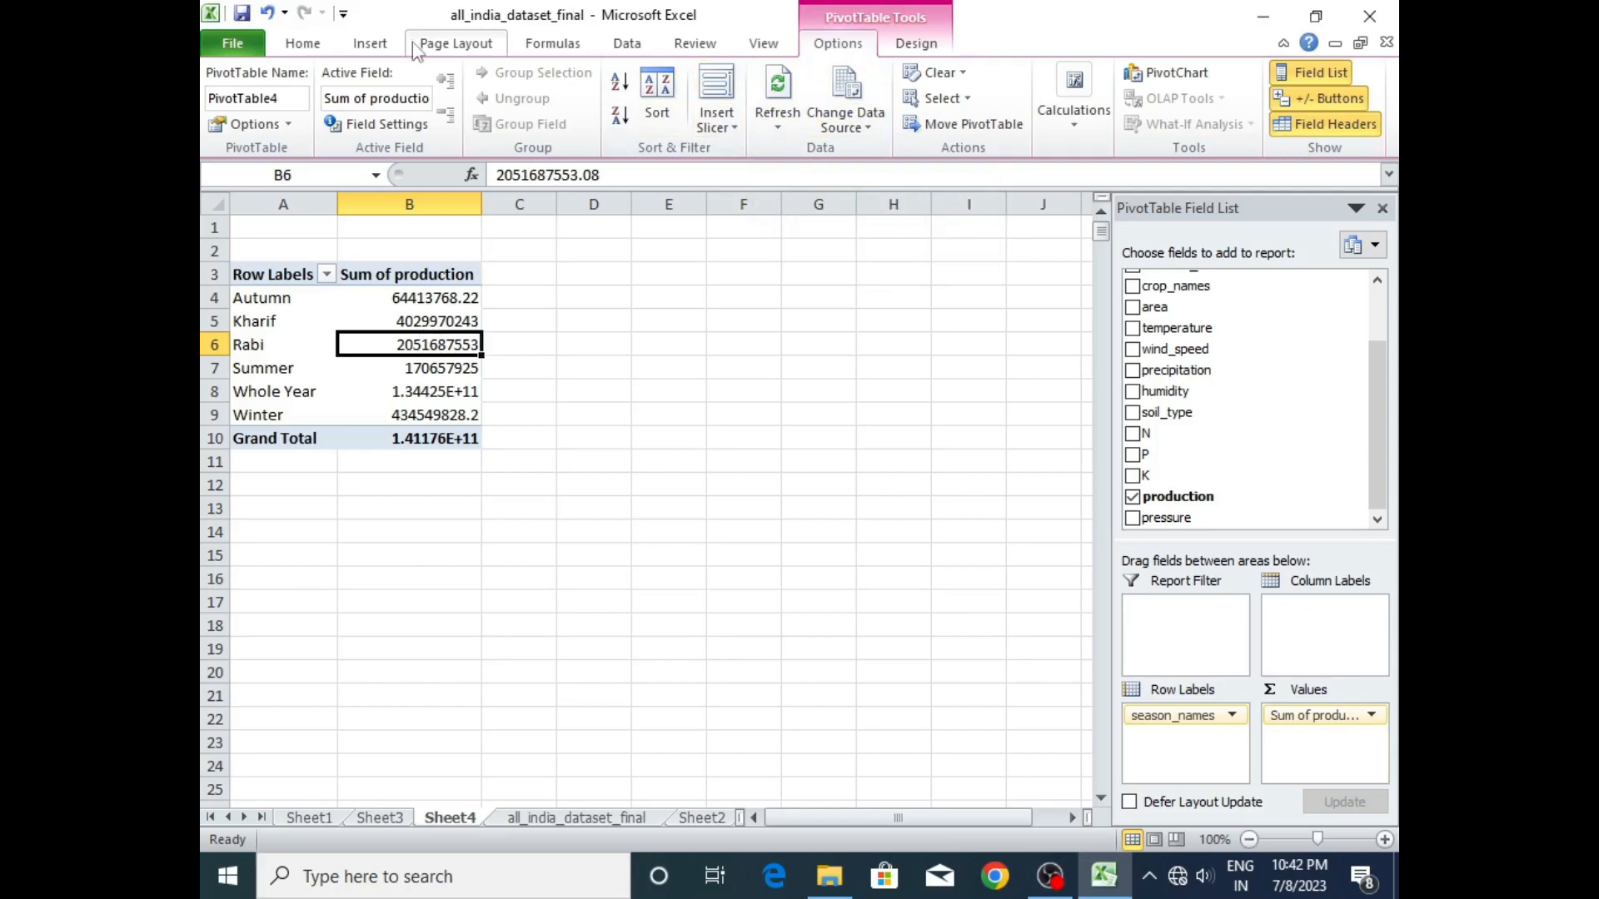
click(374, 43)
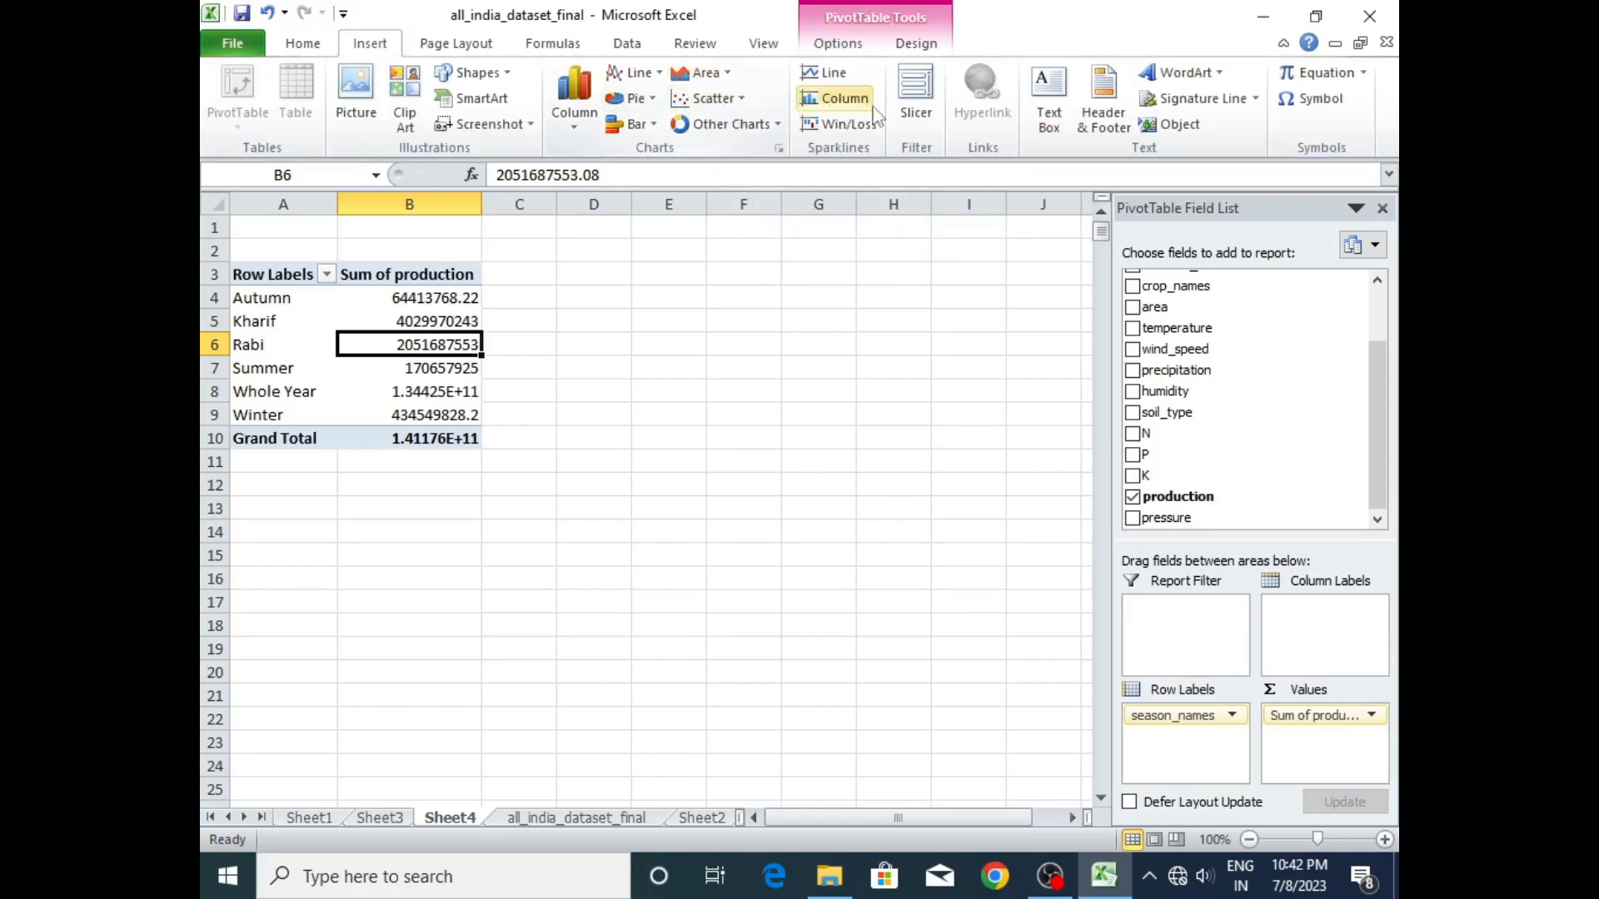
click(914, 114)
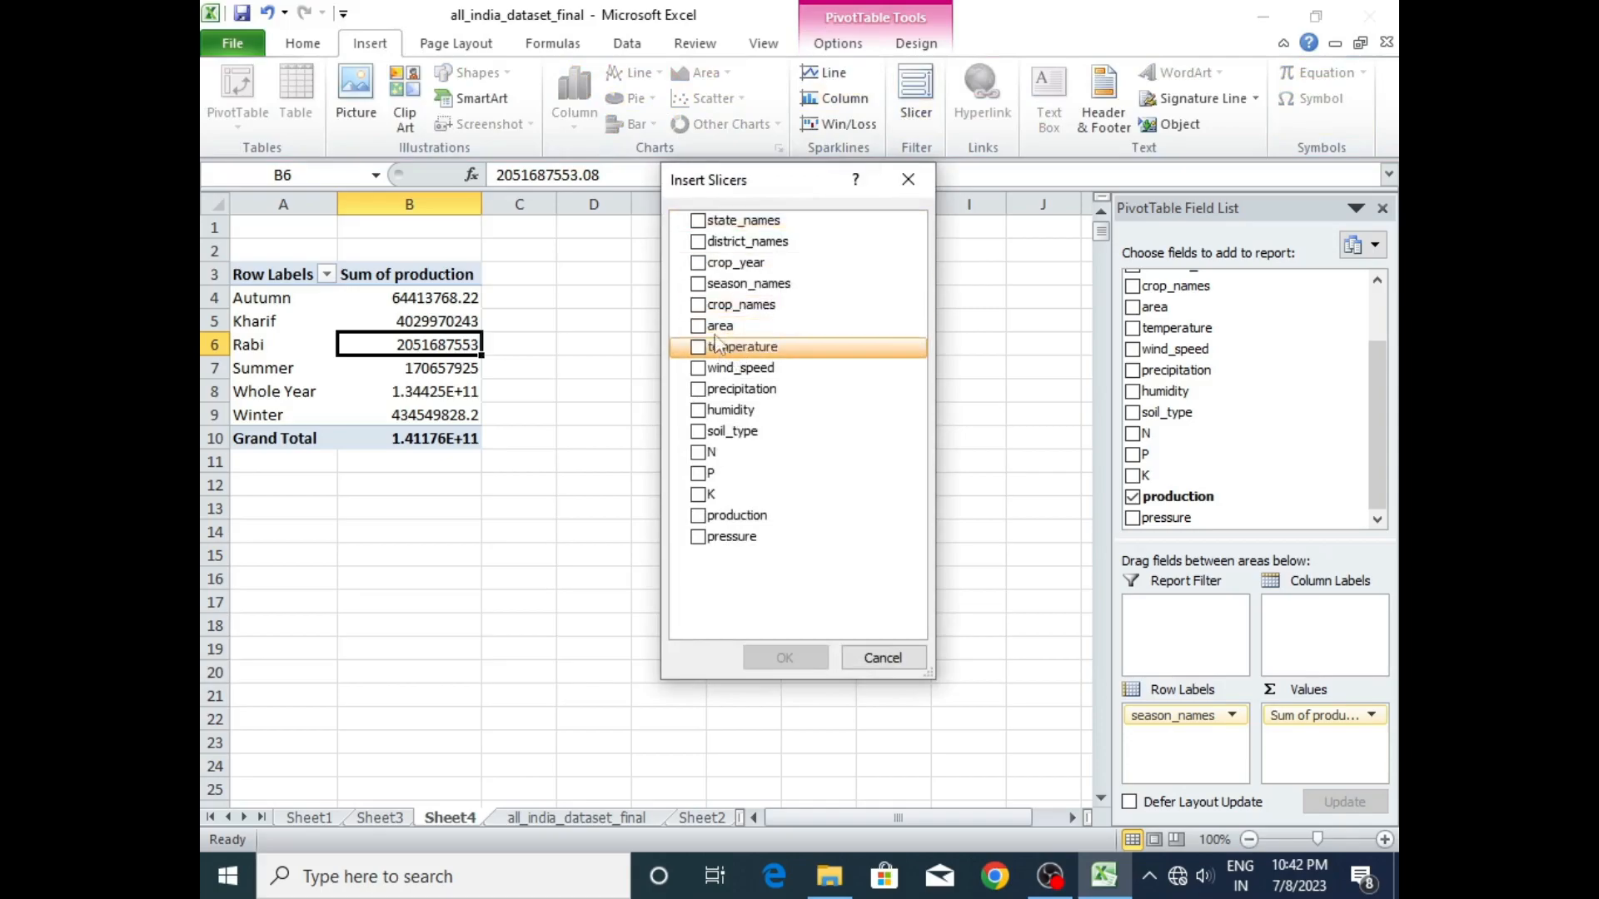
click(698, 284)
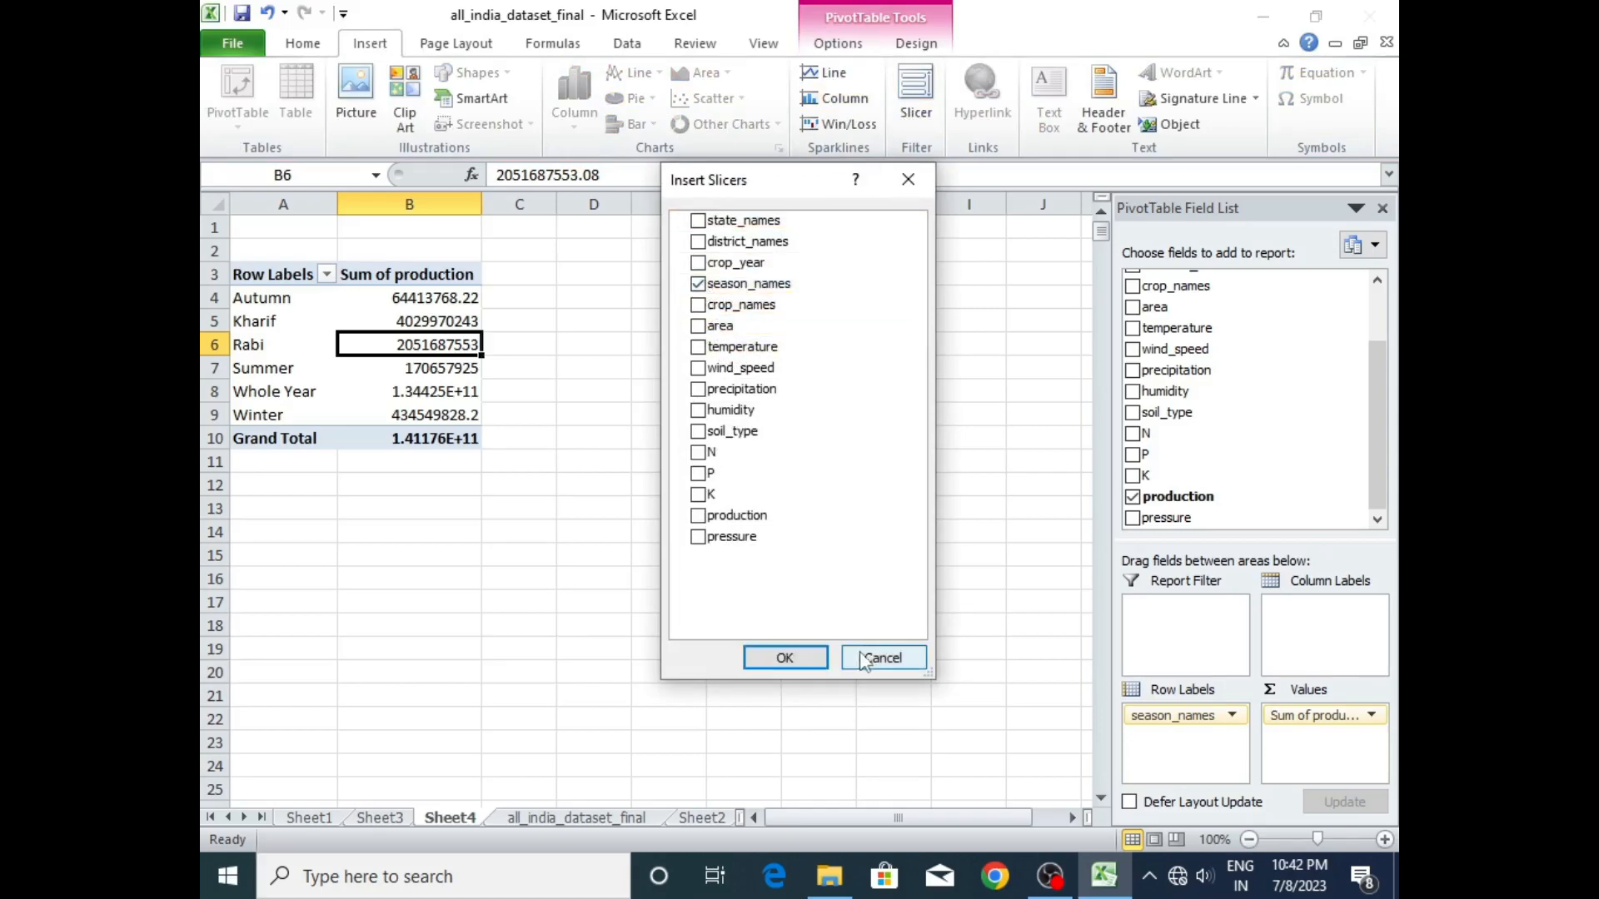
click(786, 658)
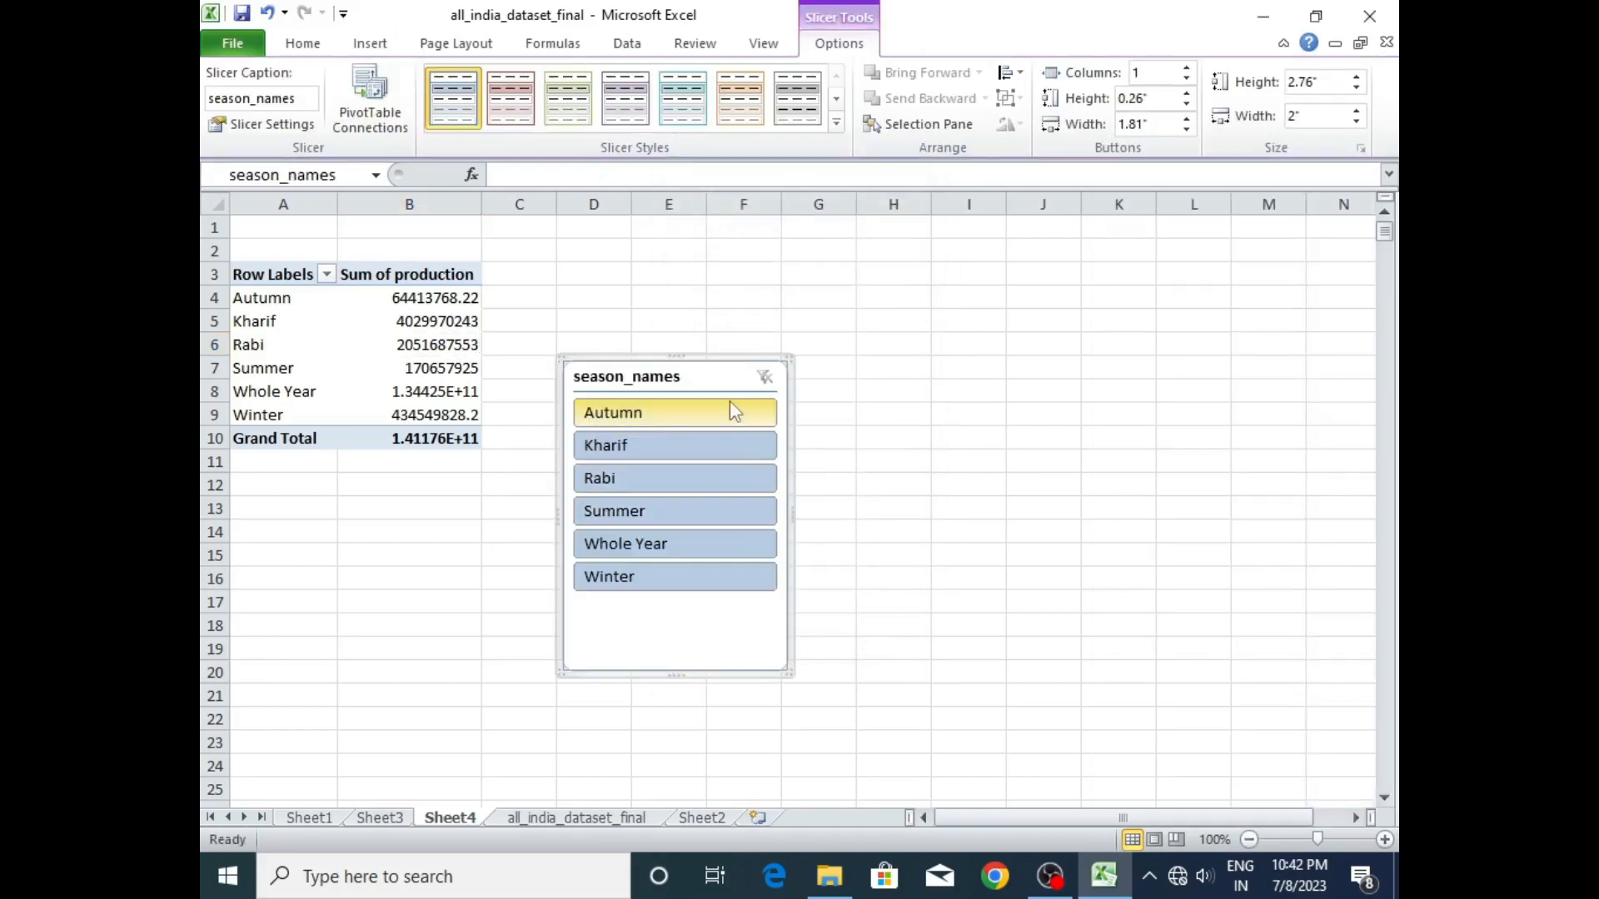
drag(704, 364, 858, 280)
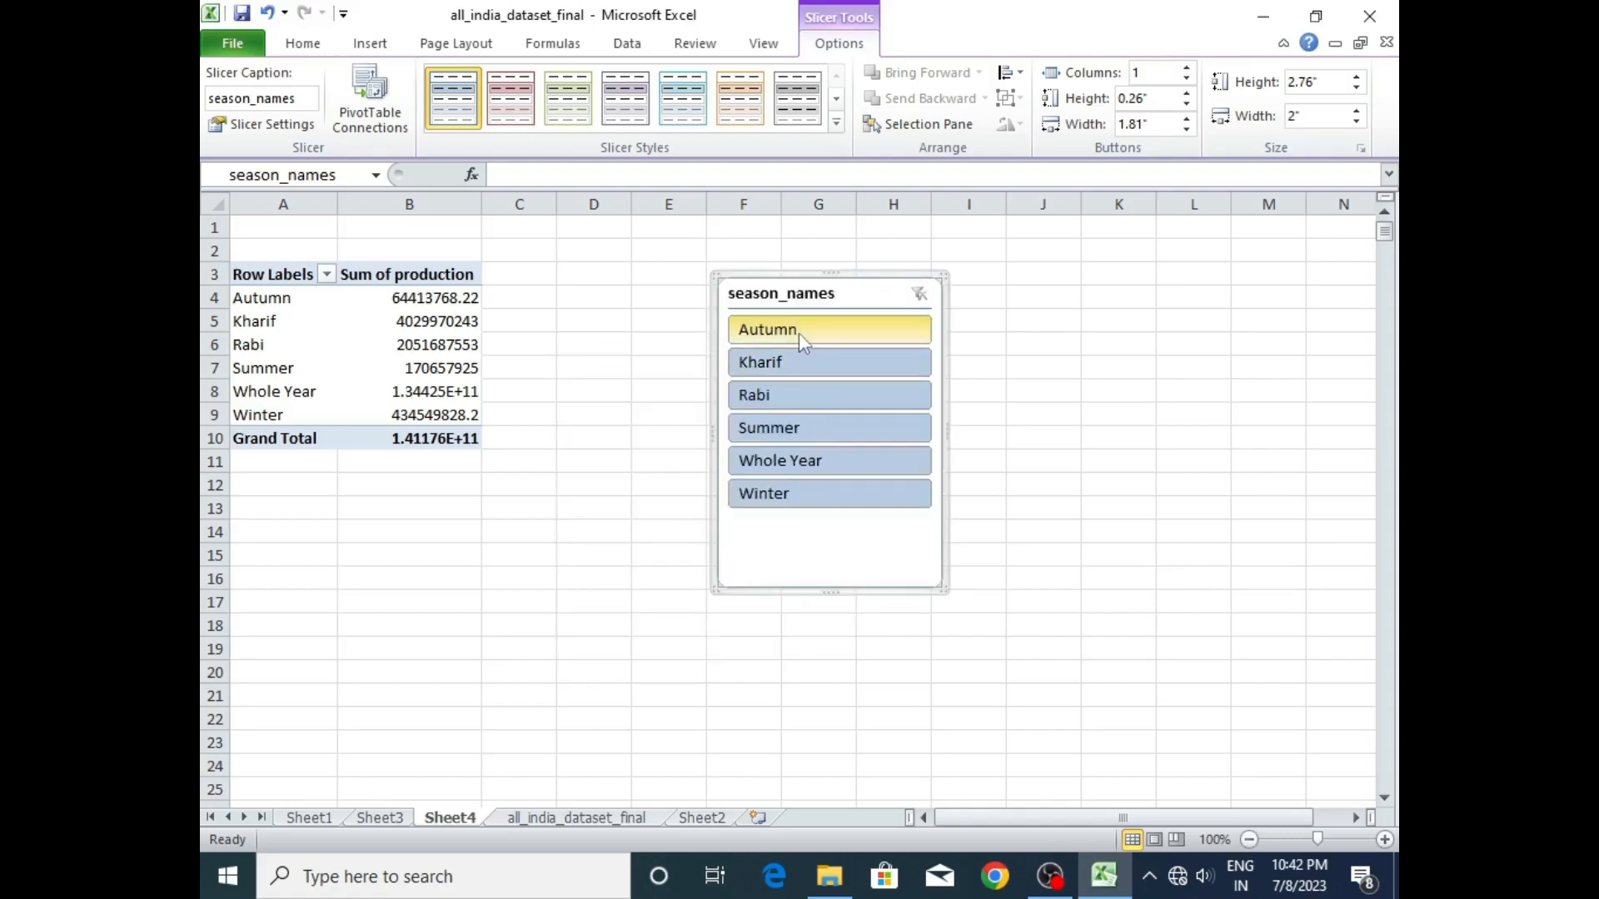
- Test the slicer with each season from Autumn to Winter, and delete it after clearing its filter
click(799, 331)
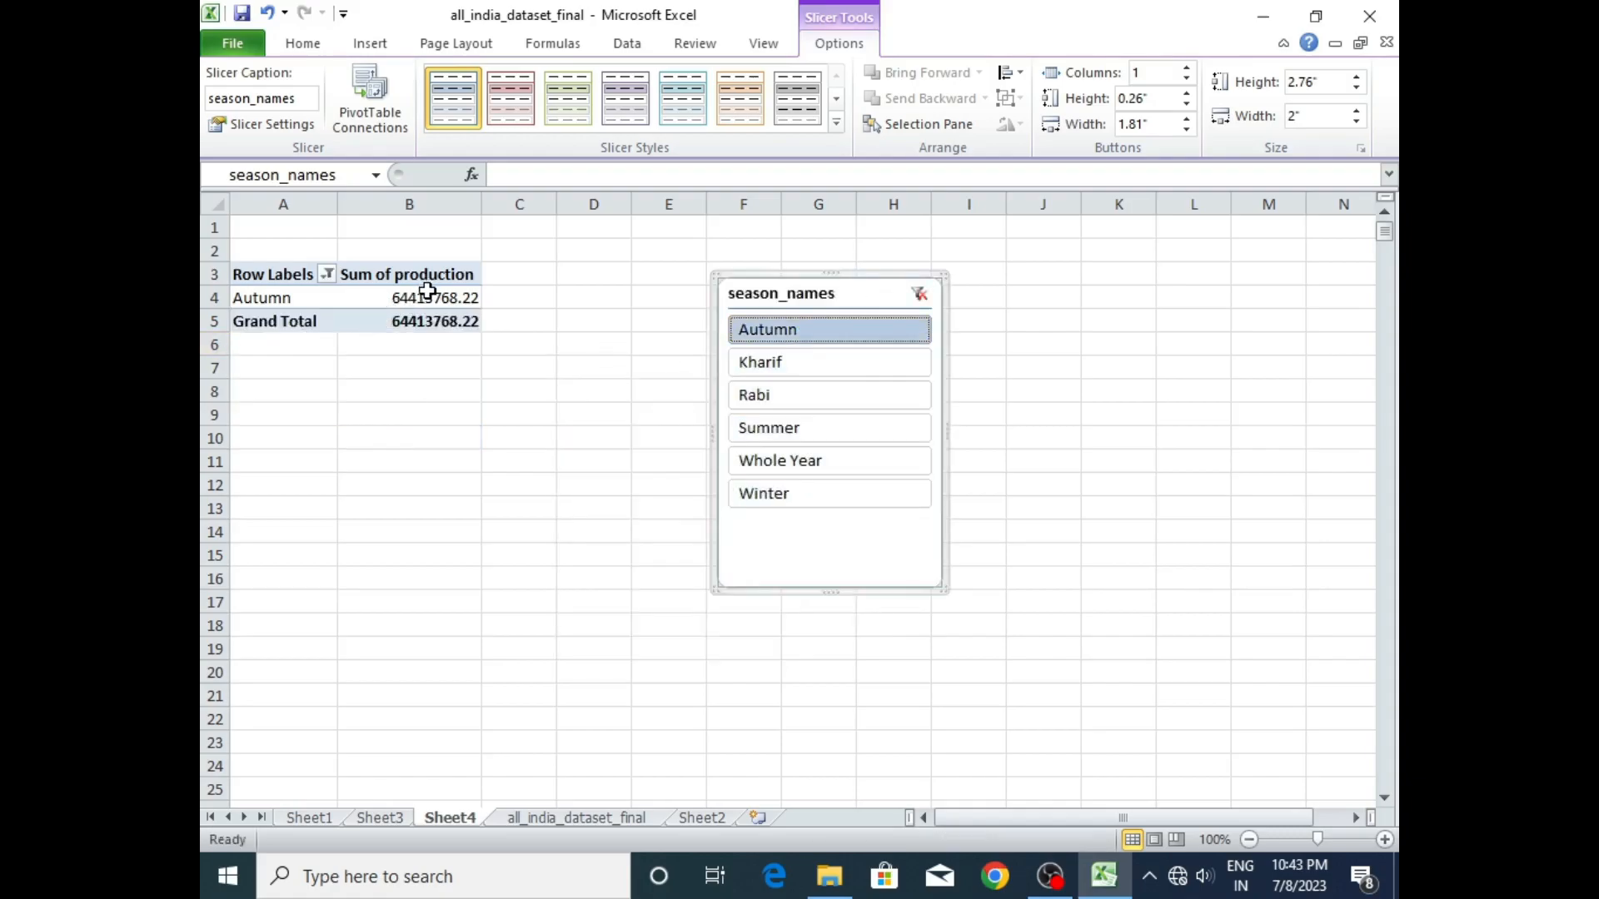
click(792, 364)
click(791, 397)
click(788, 427)
click(792, 461)
click(793, 495)
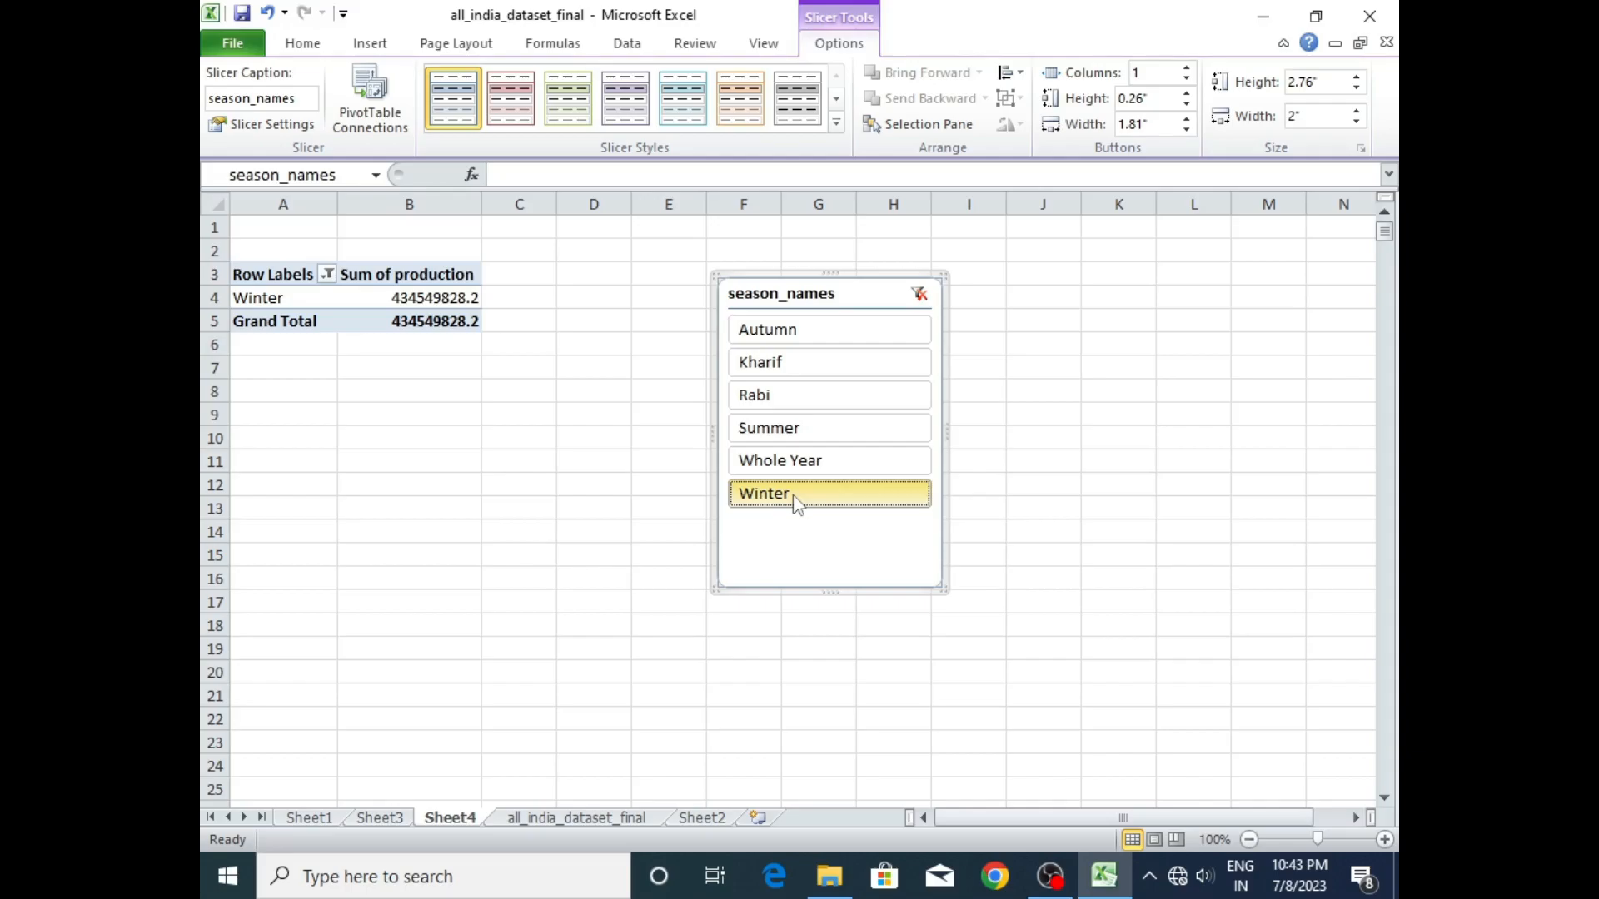
click(919, 294)
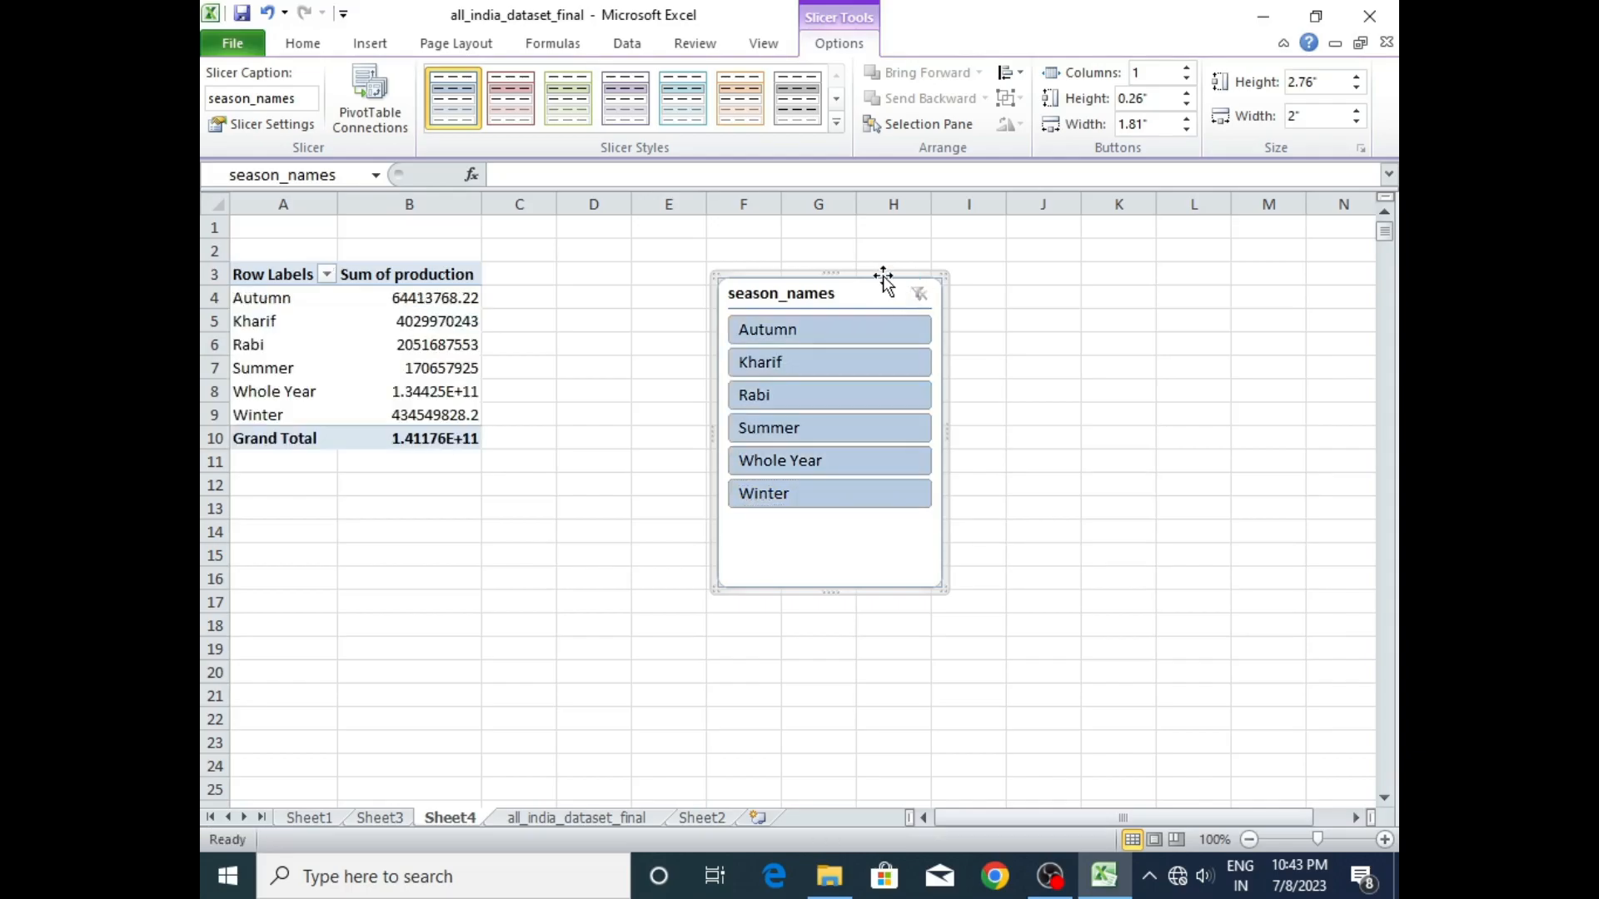
key(Delete)
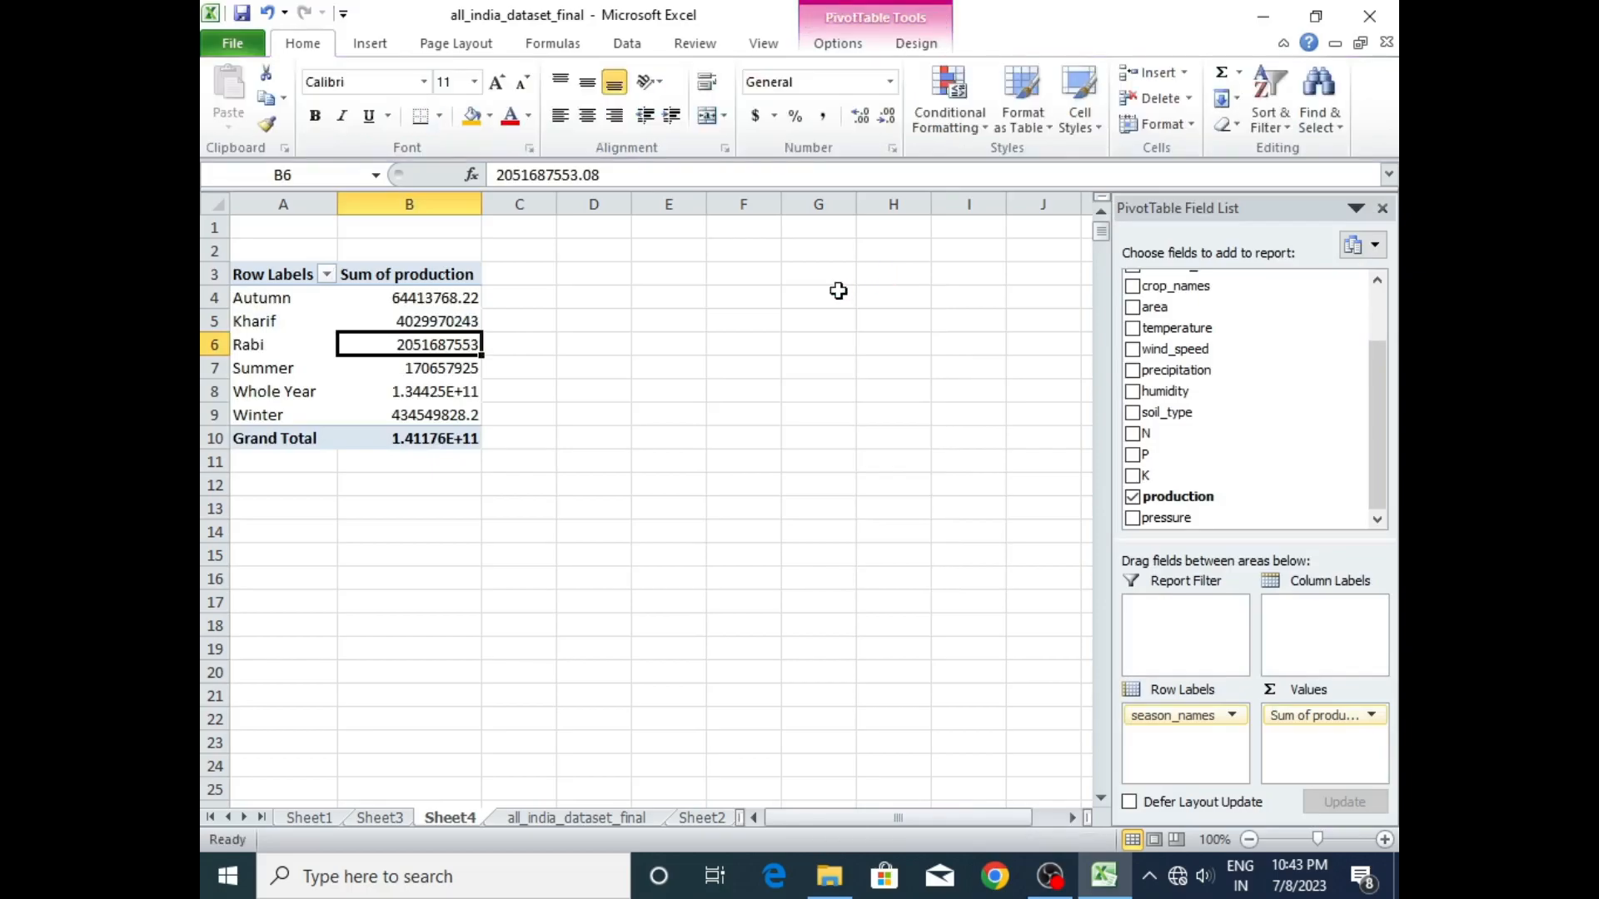
- Insert an Exploded Doughnut chart of production by season beside the pivot table and apply a bevelled multicolour chart style
click(417, 299)
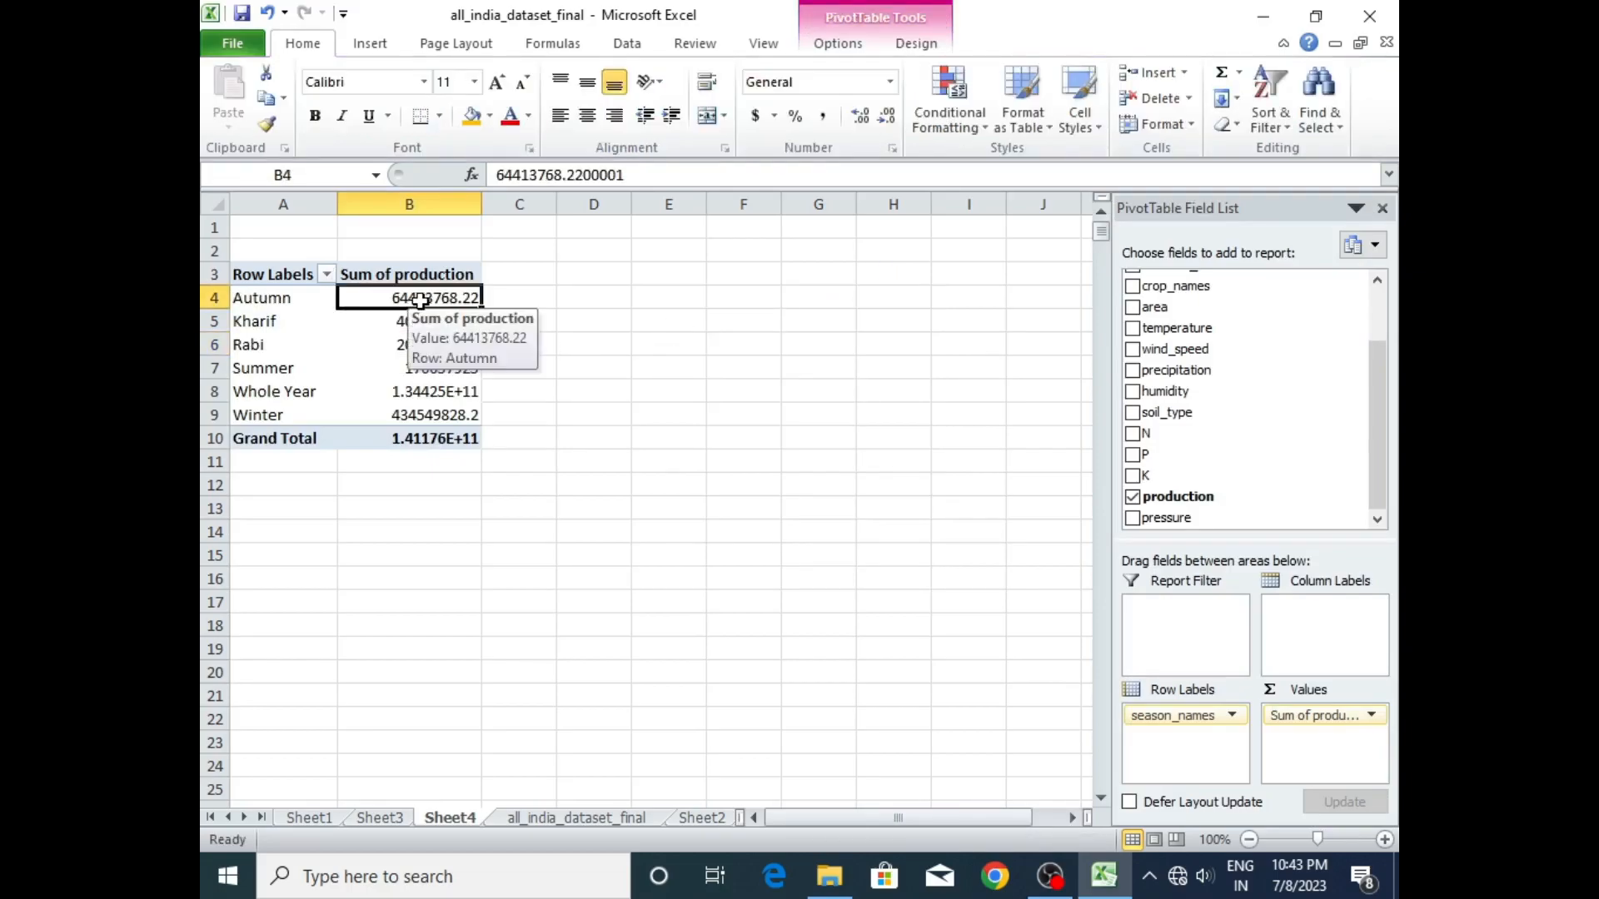
click(420, 344)
click(356, 48)
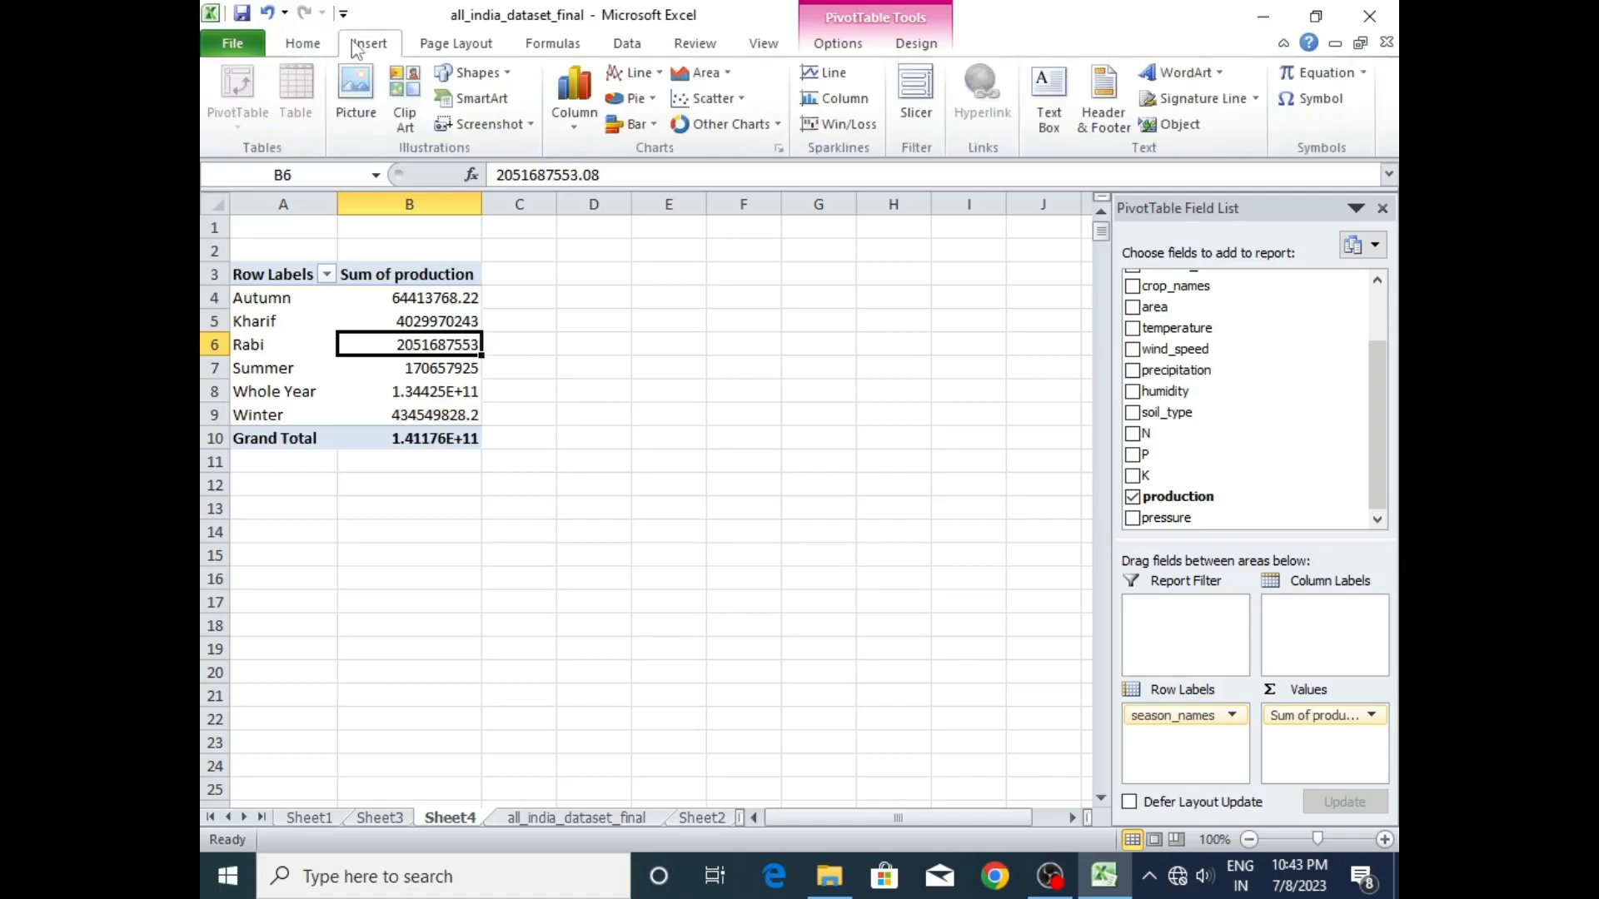
click(776, 124)
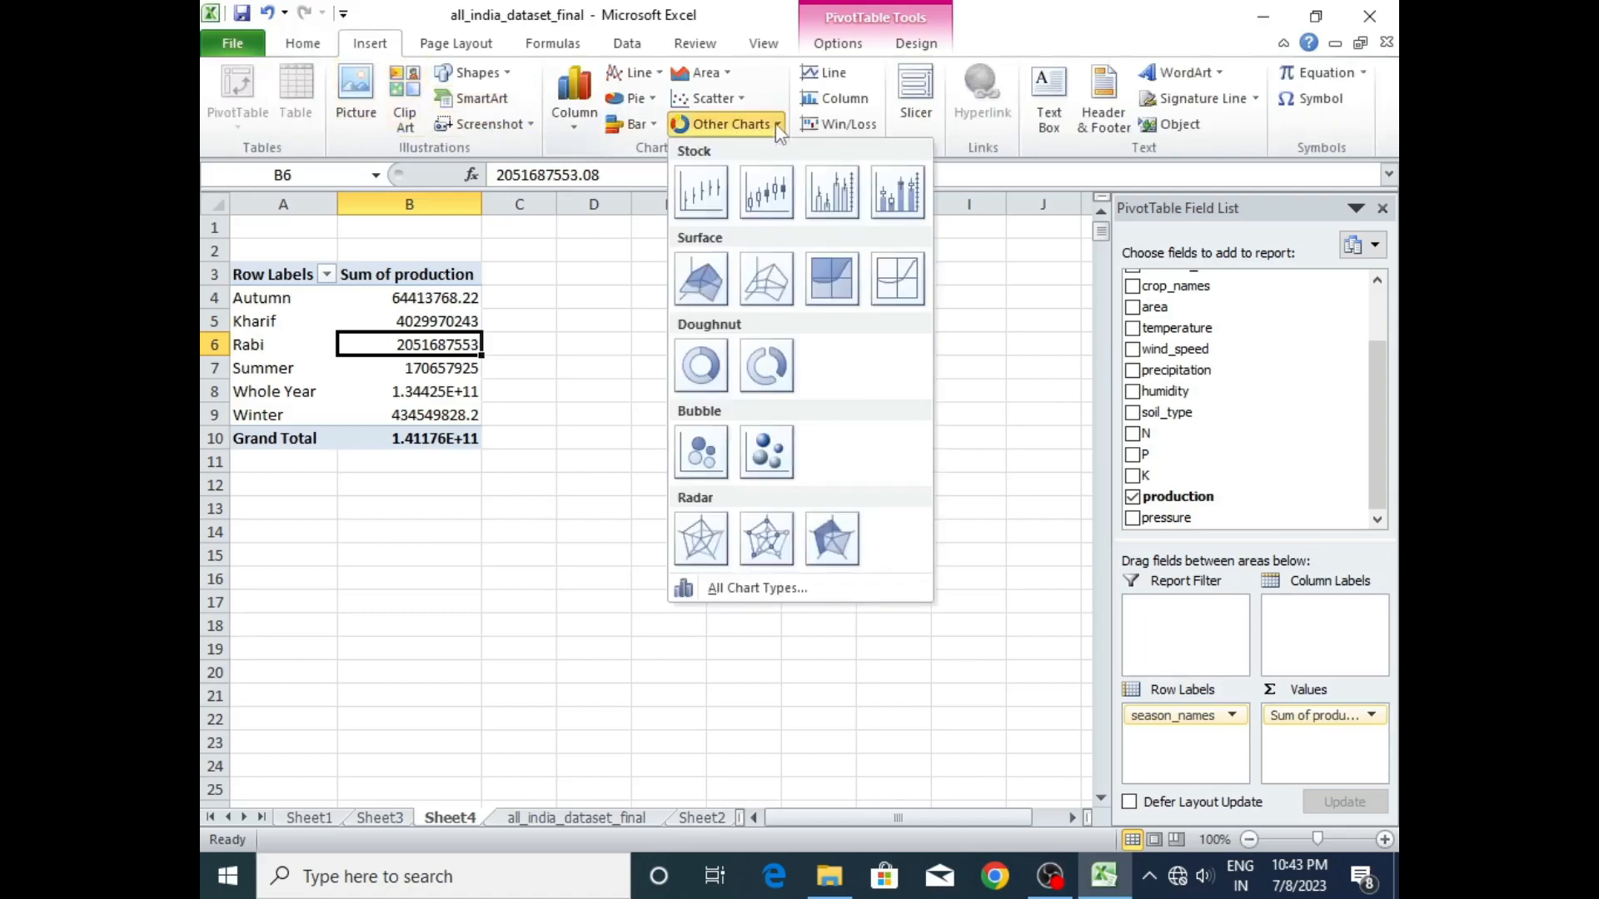
click(766, 379)
drag(708, 341, 820, 305)
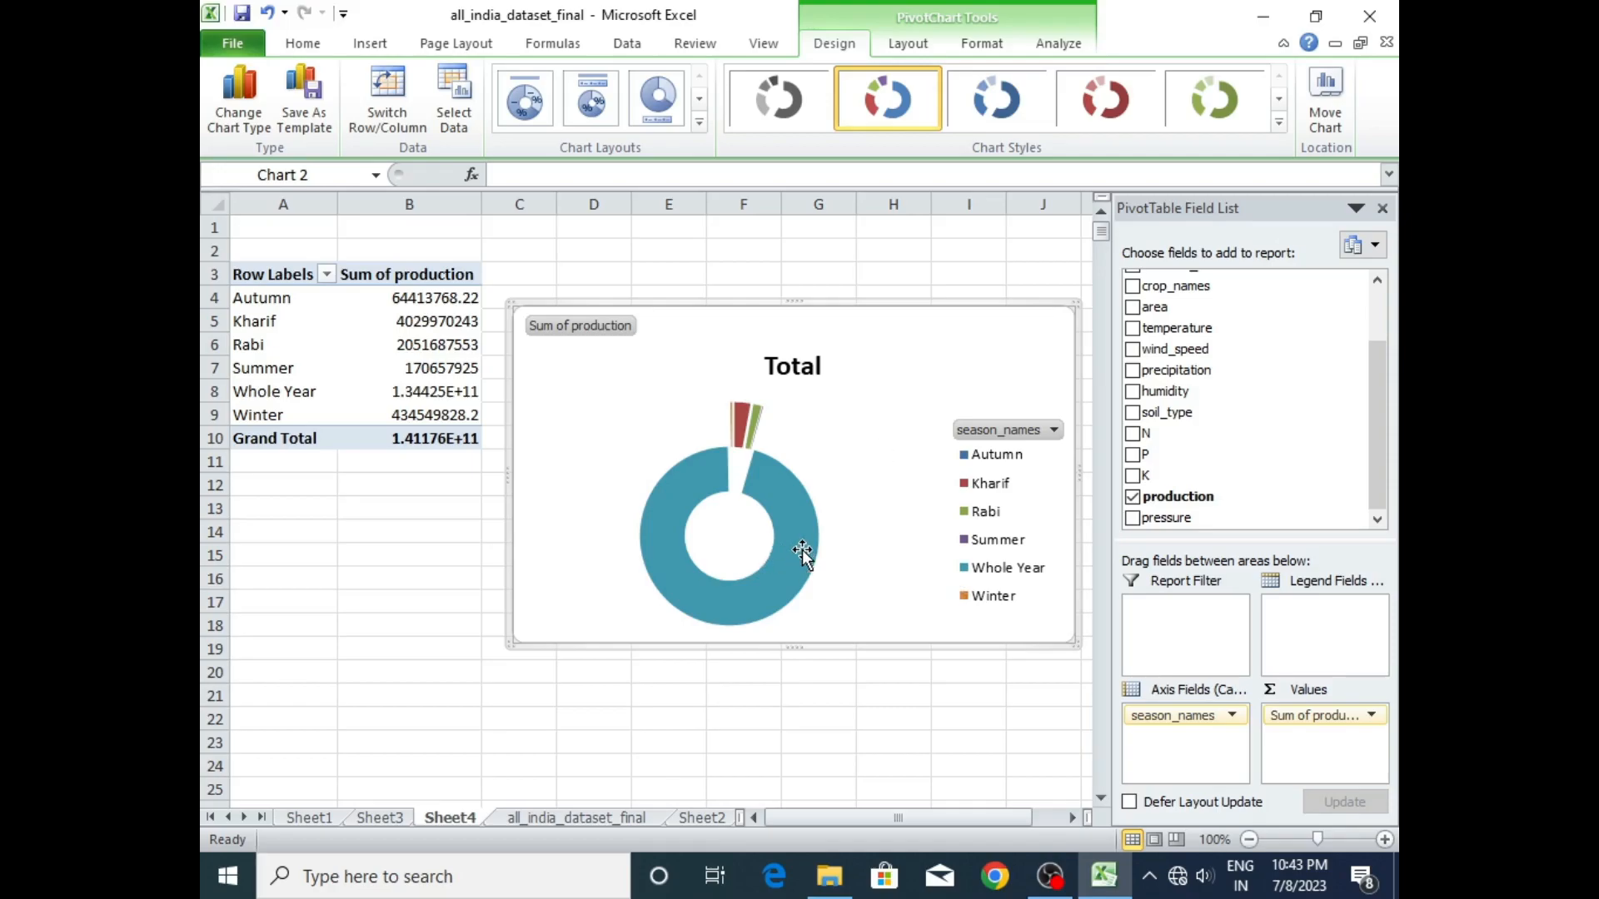
click(1278, 122)
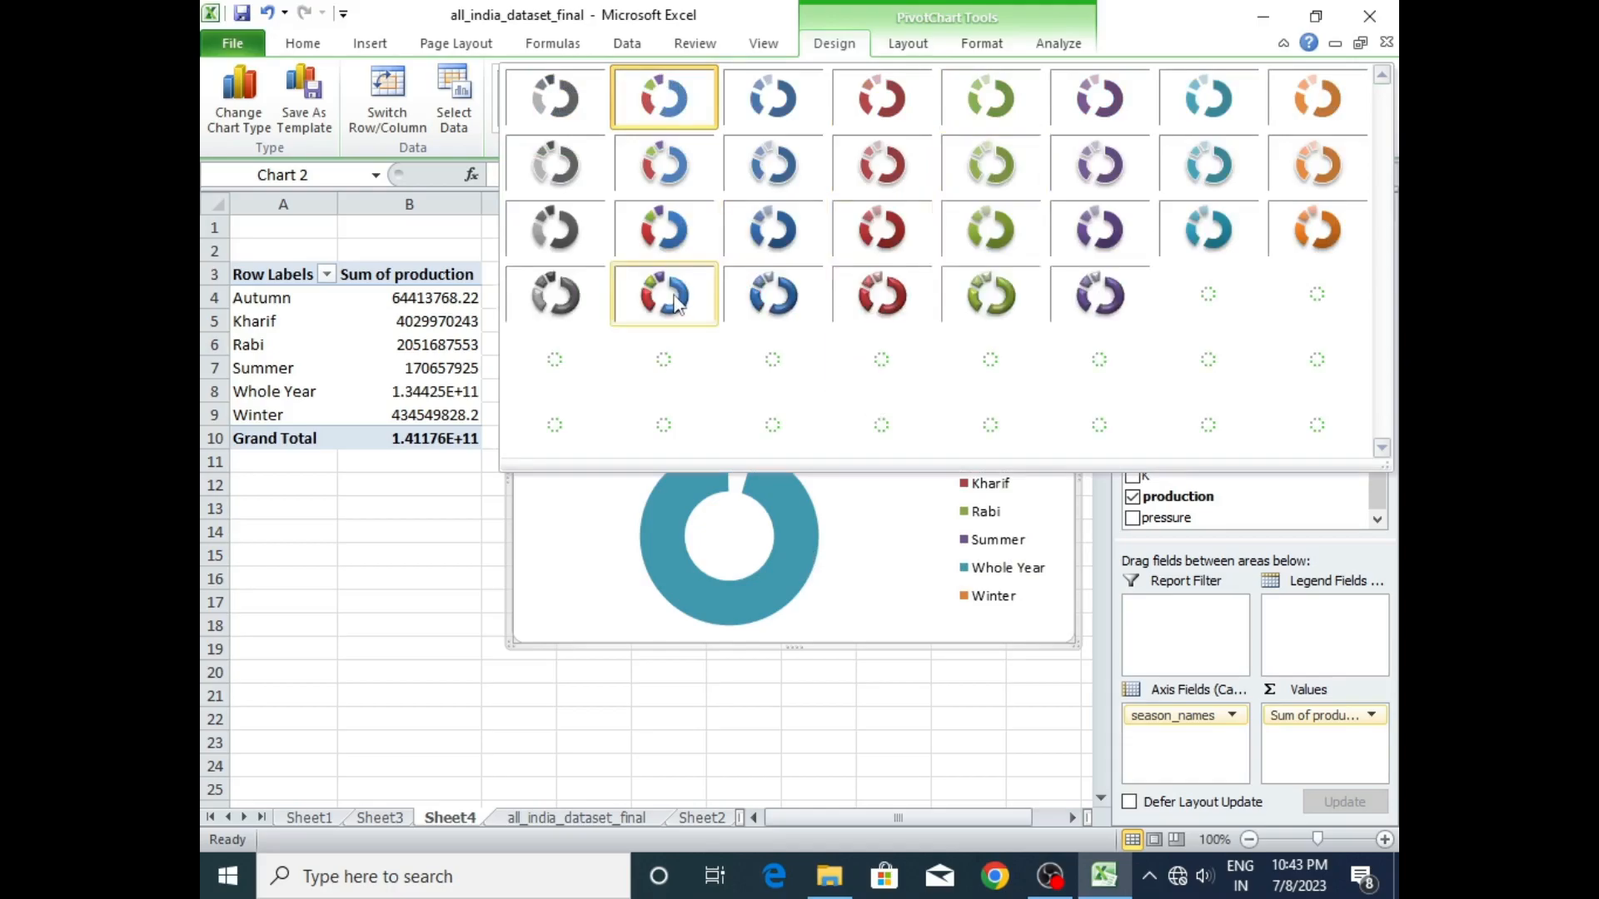
click(673, 294)
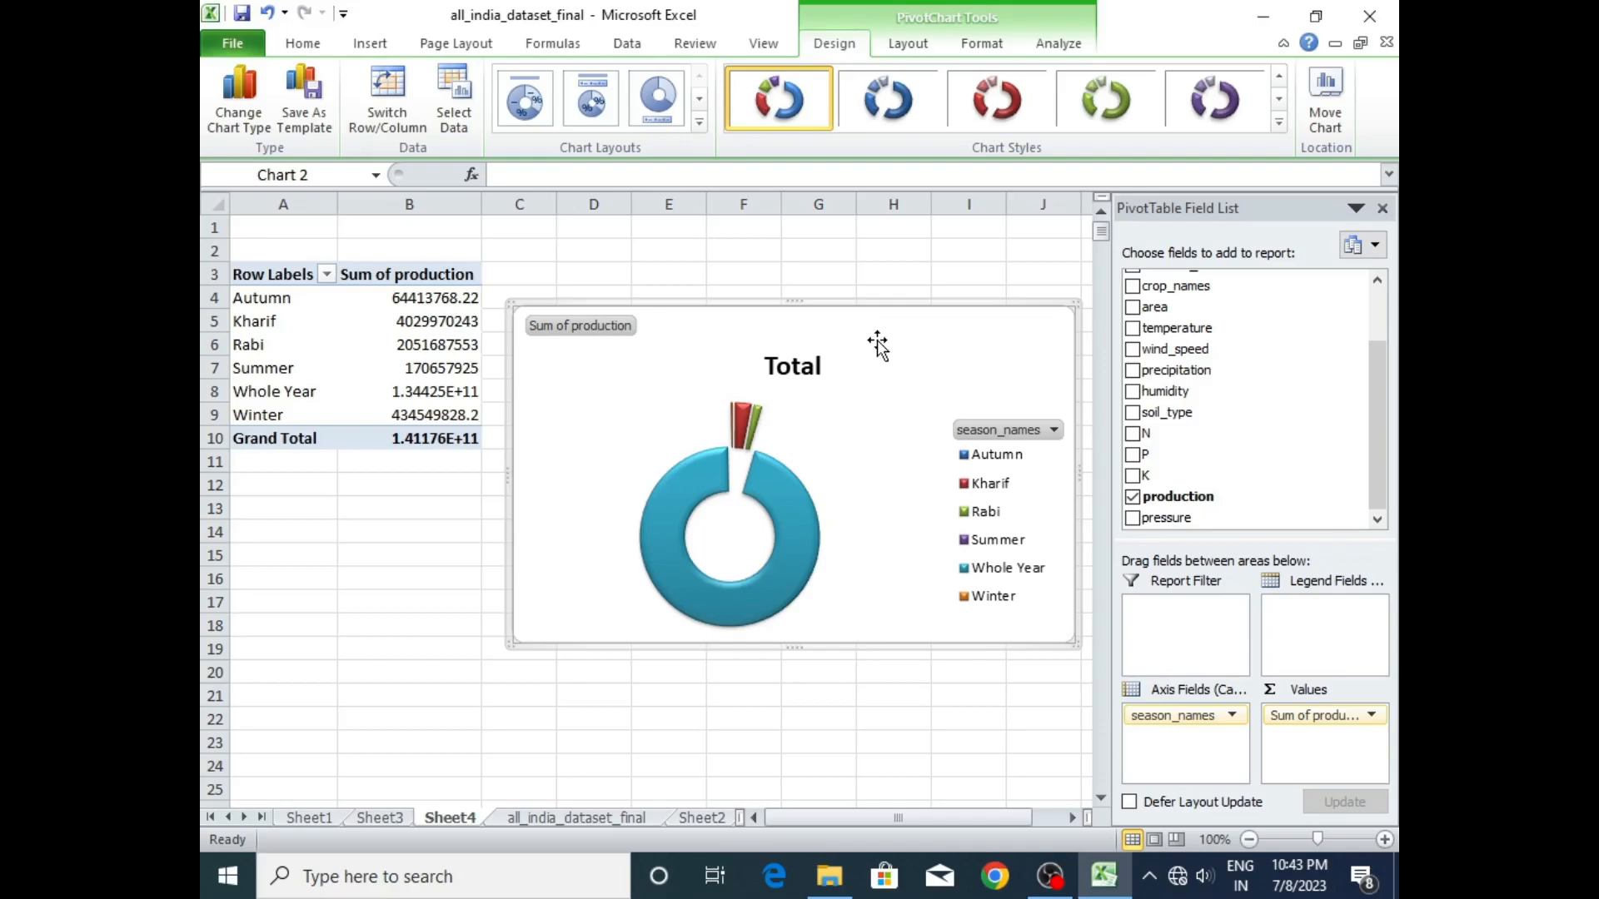
- Paste a copy of the doughnut chart into Sheet2, shrink it, and place it below the WINDSPEED and HUMIDITY figures
click(698, 820)
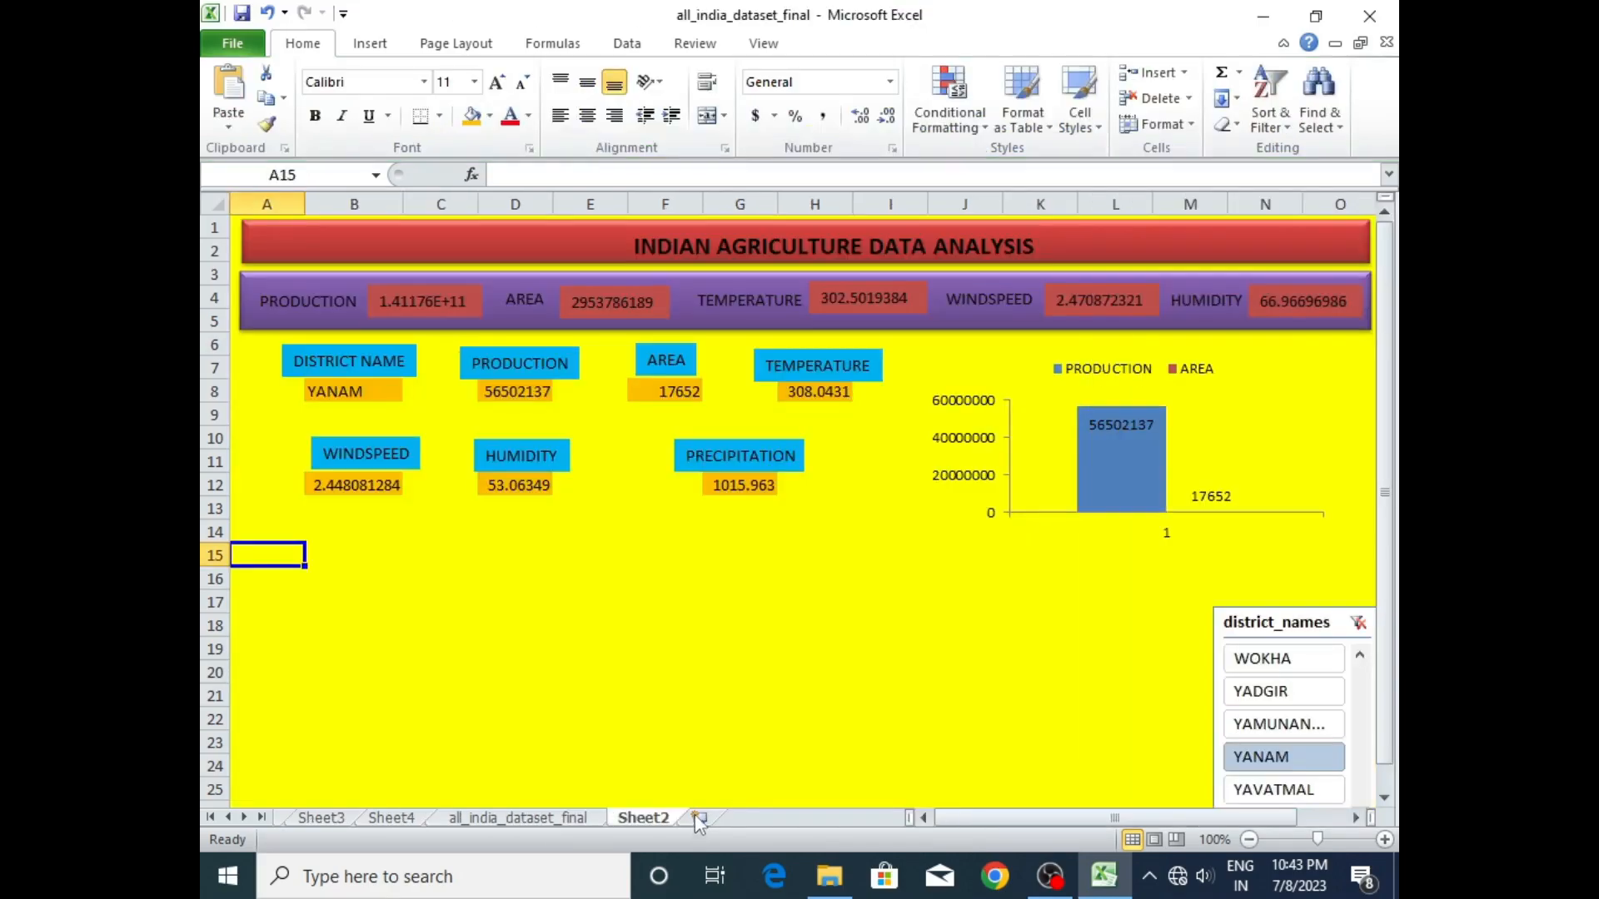
click(475, 581)
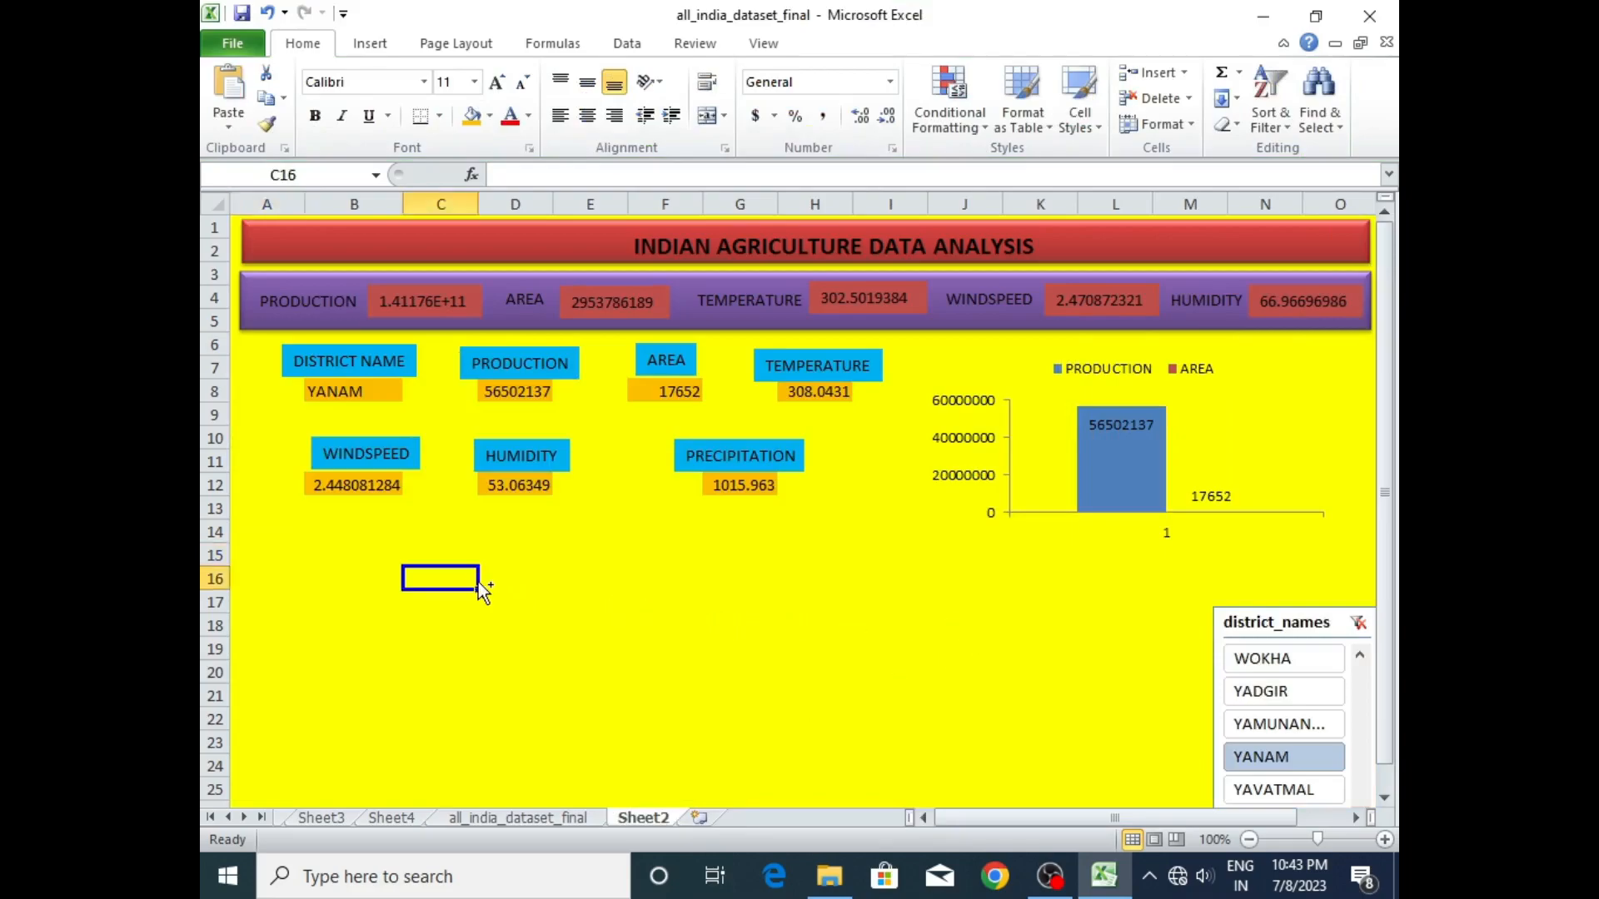
key(ctrl+v)
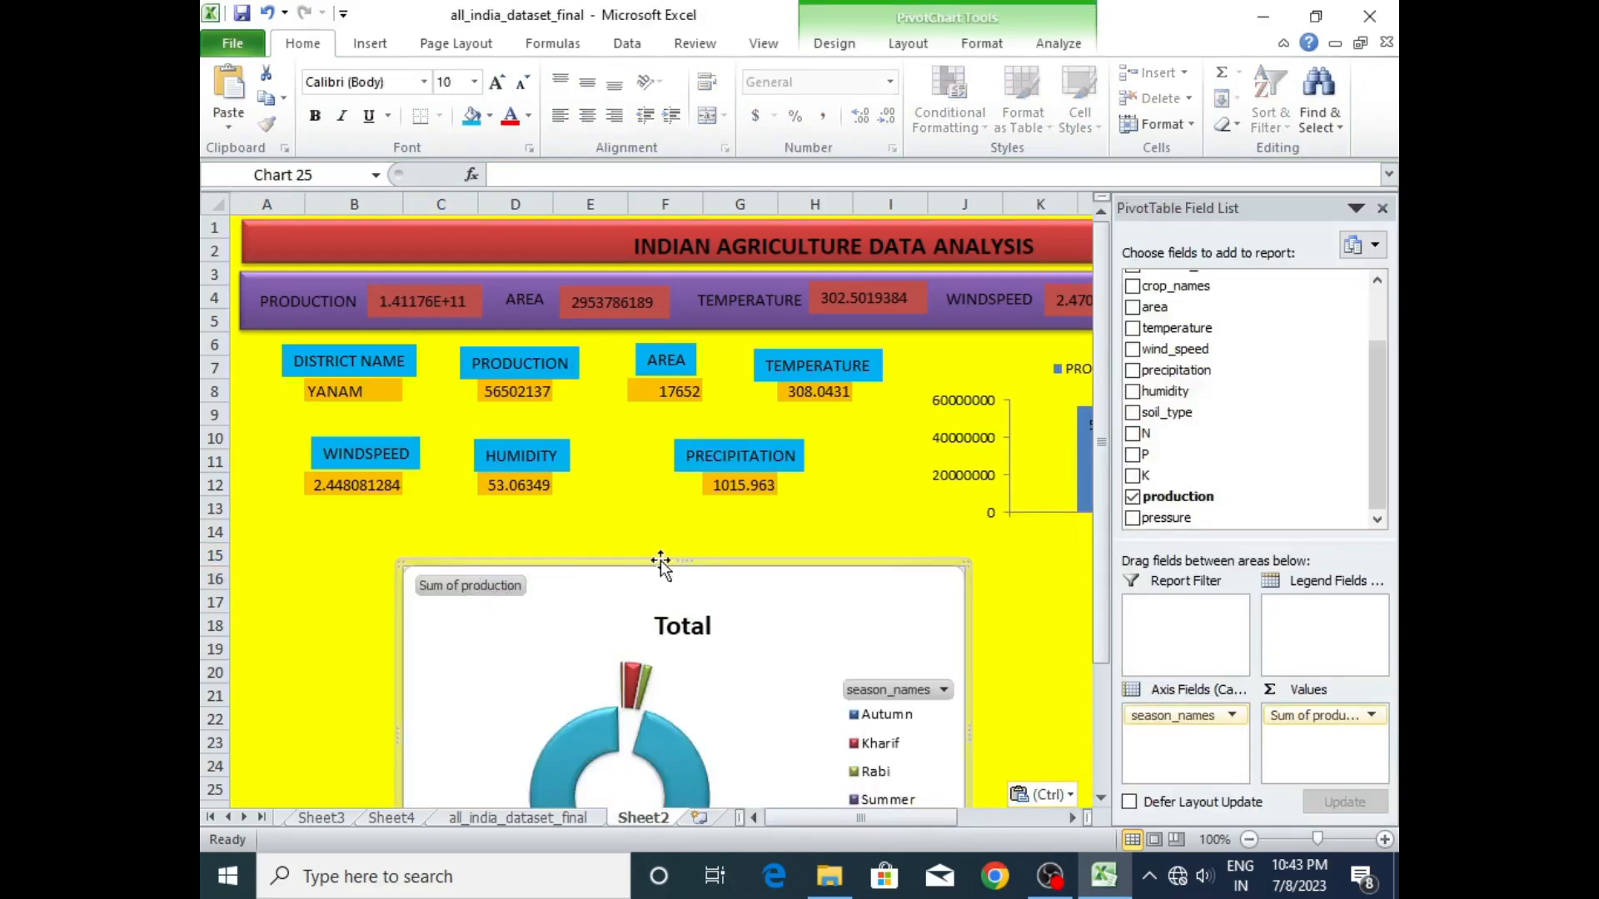
drag(965, 566, 708, 623)
drag(578, 641, 435, 515)
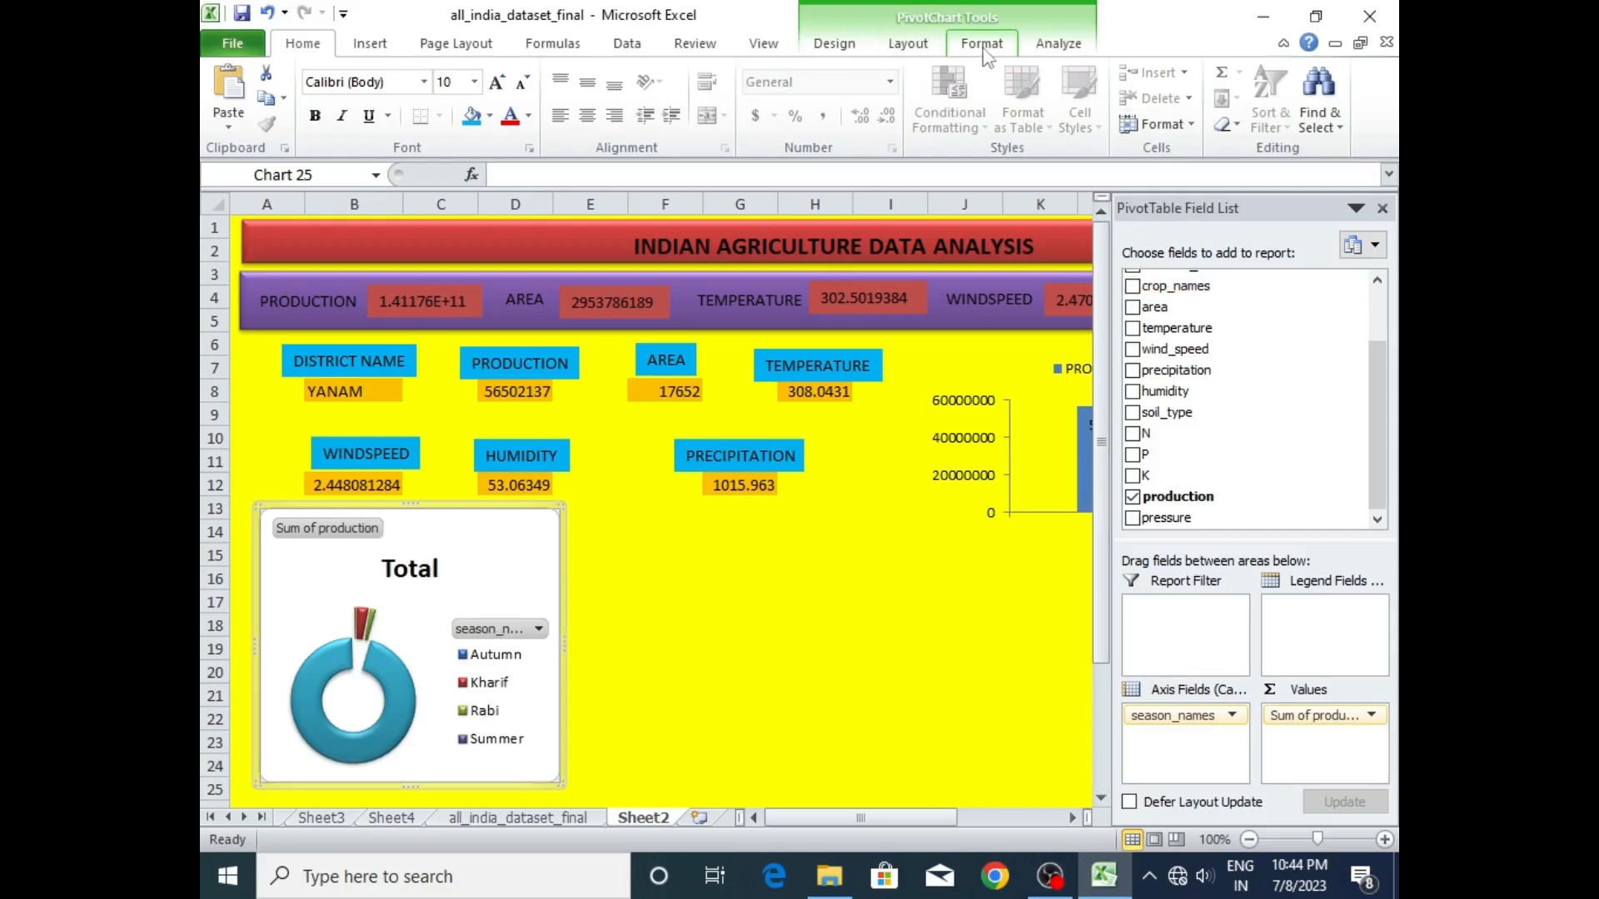
- Hide all field buttons on the dashboard's doughnut chart and make the chart slightly smaller
click(907, 44)
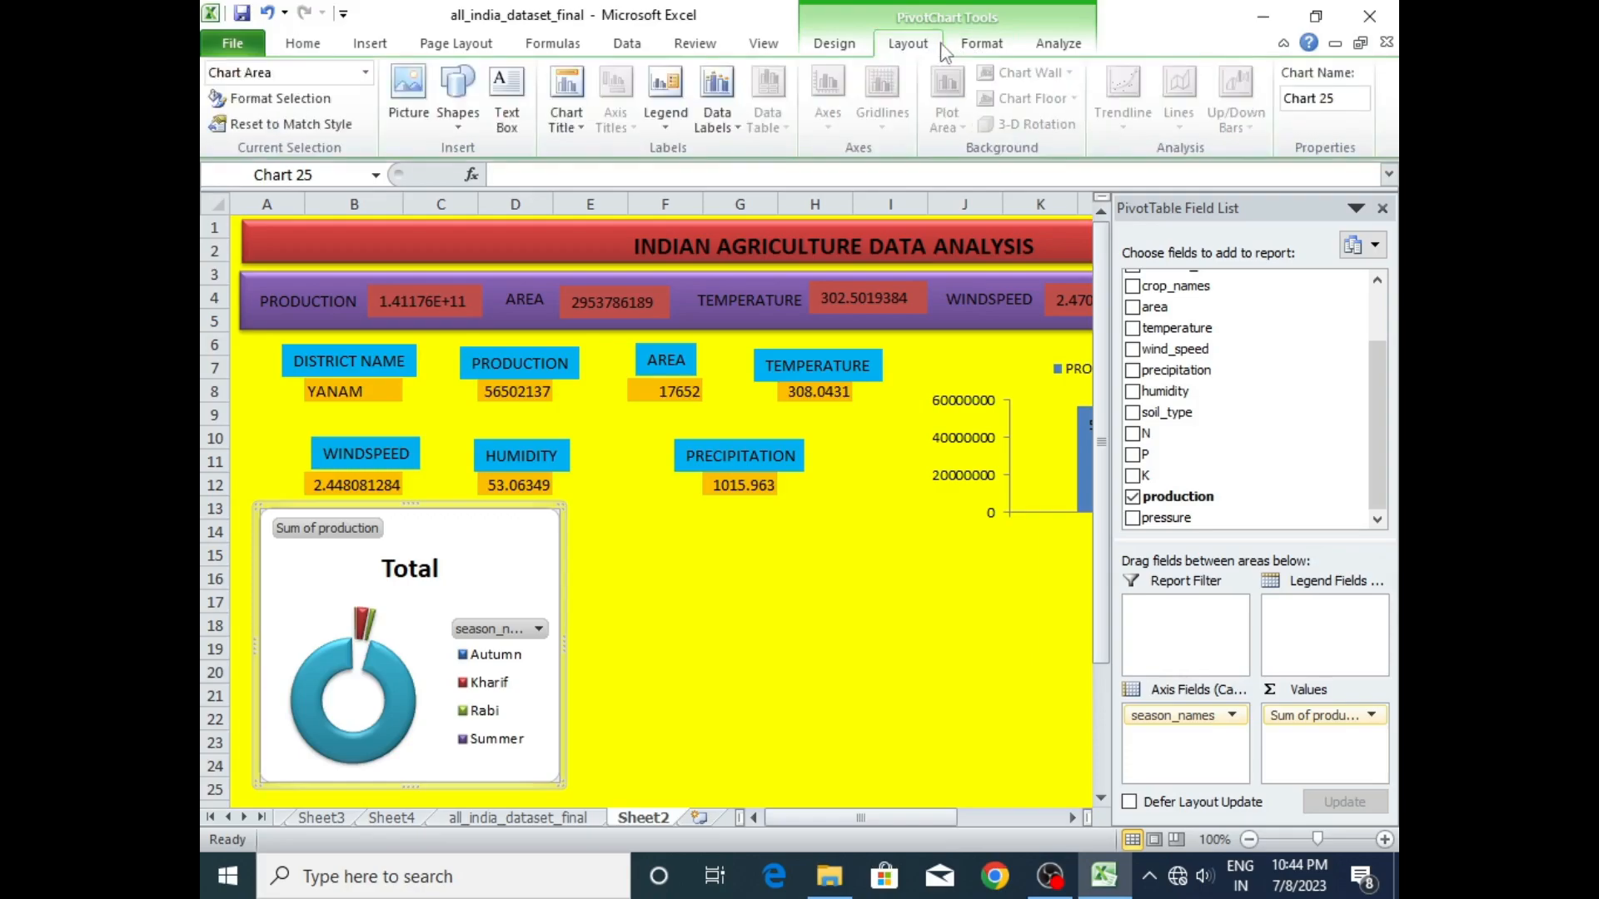
click(979, 45)
click(1054, 48)
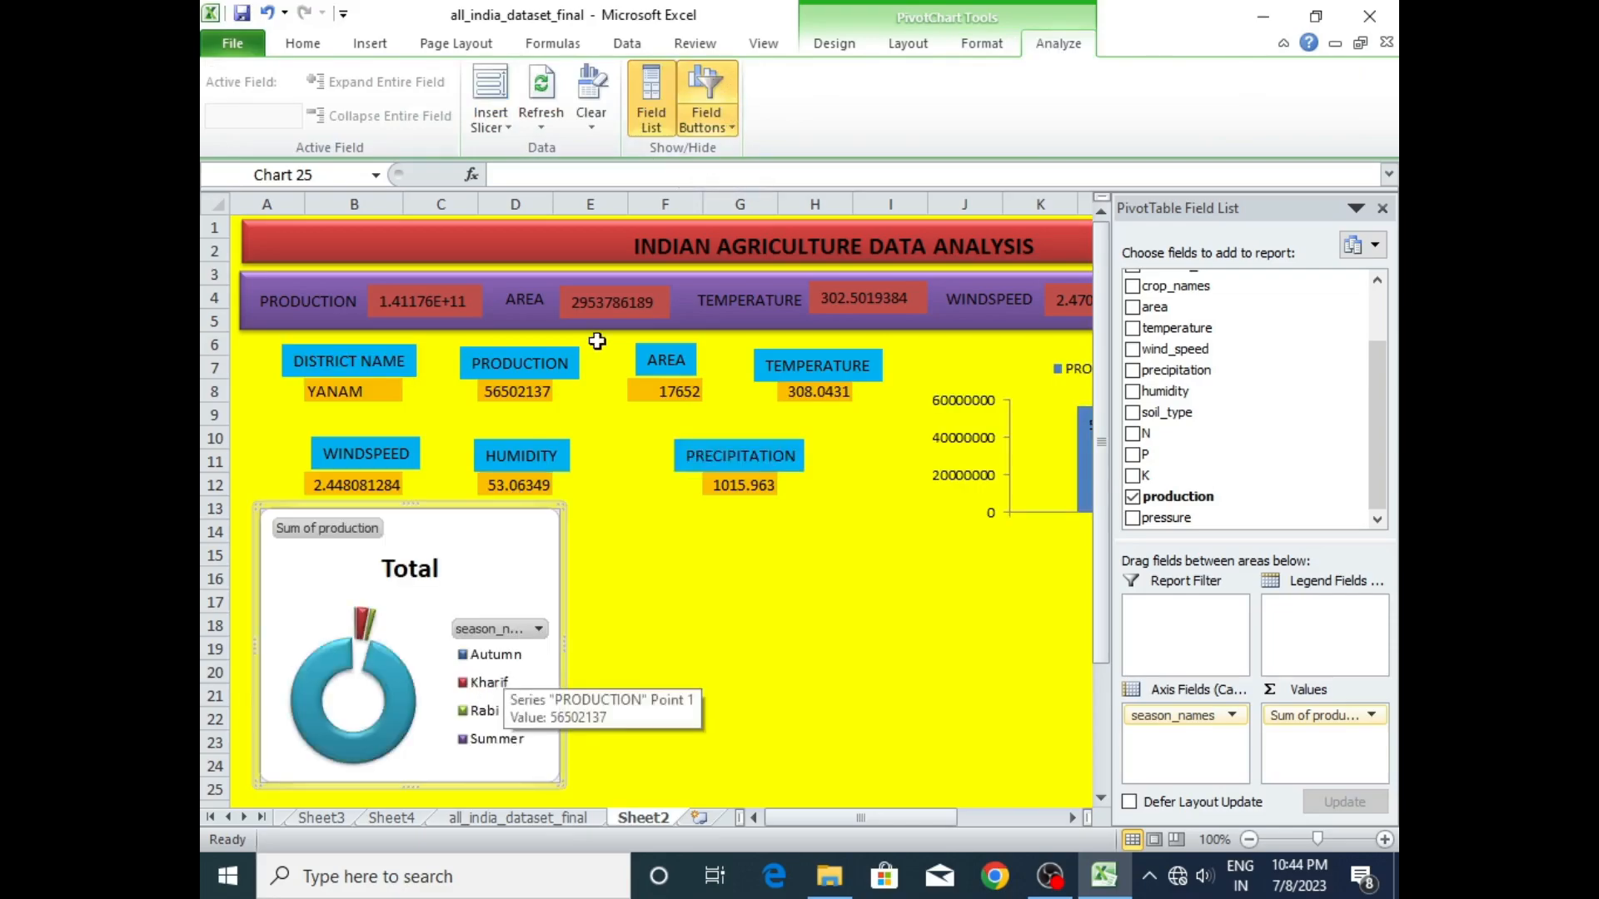
click(708, 100)
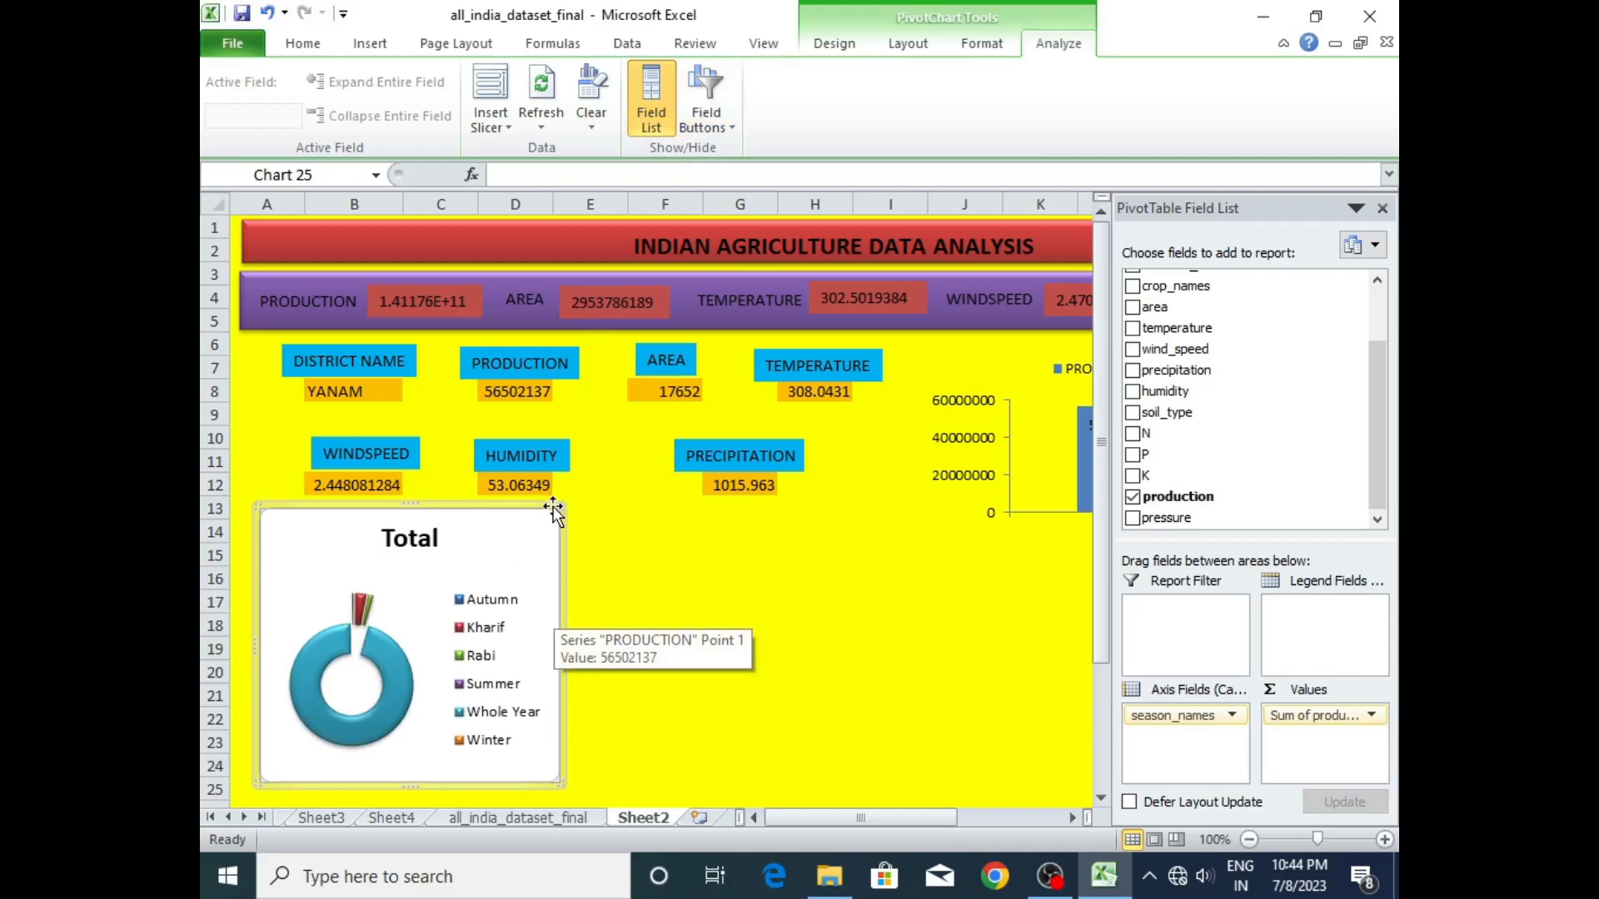
drag(561, 504, 471, 518)
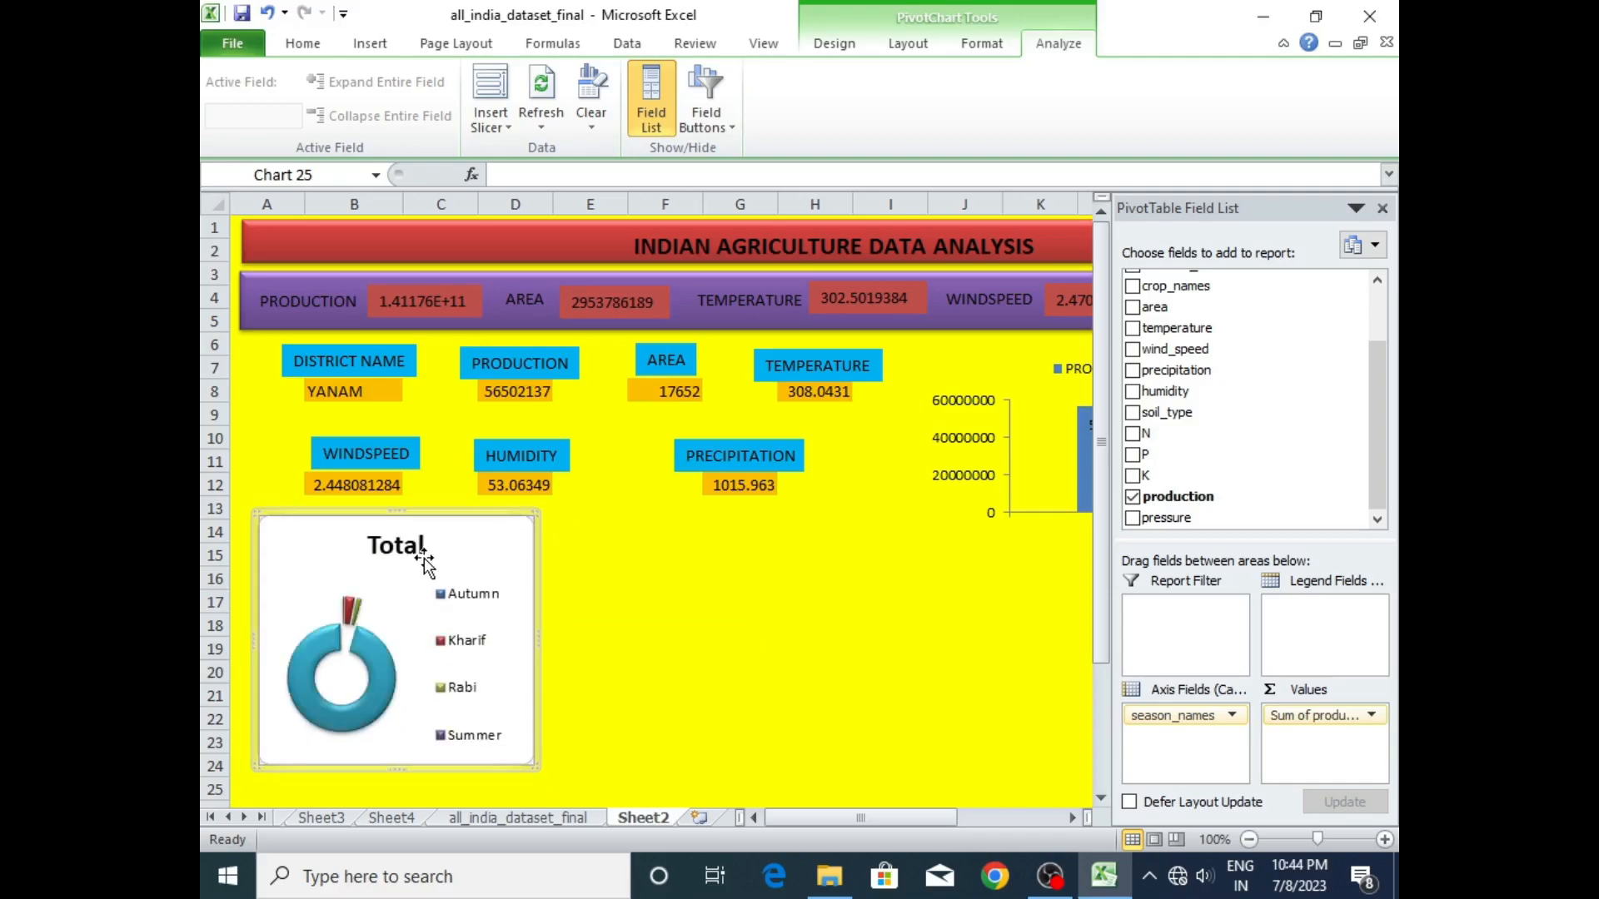
- Set the doughnut chart title's fill to No fill
click(417, 544)
double_click(418, 543)
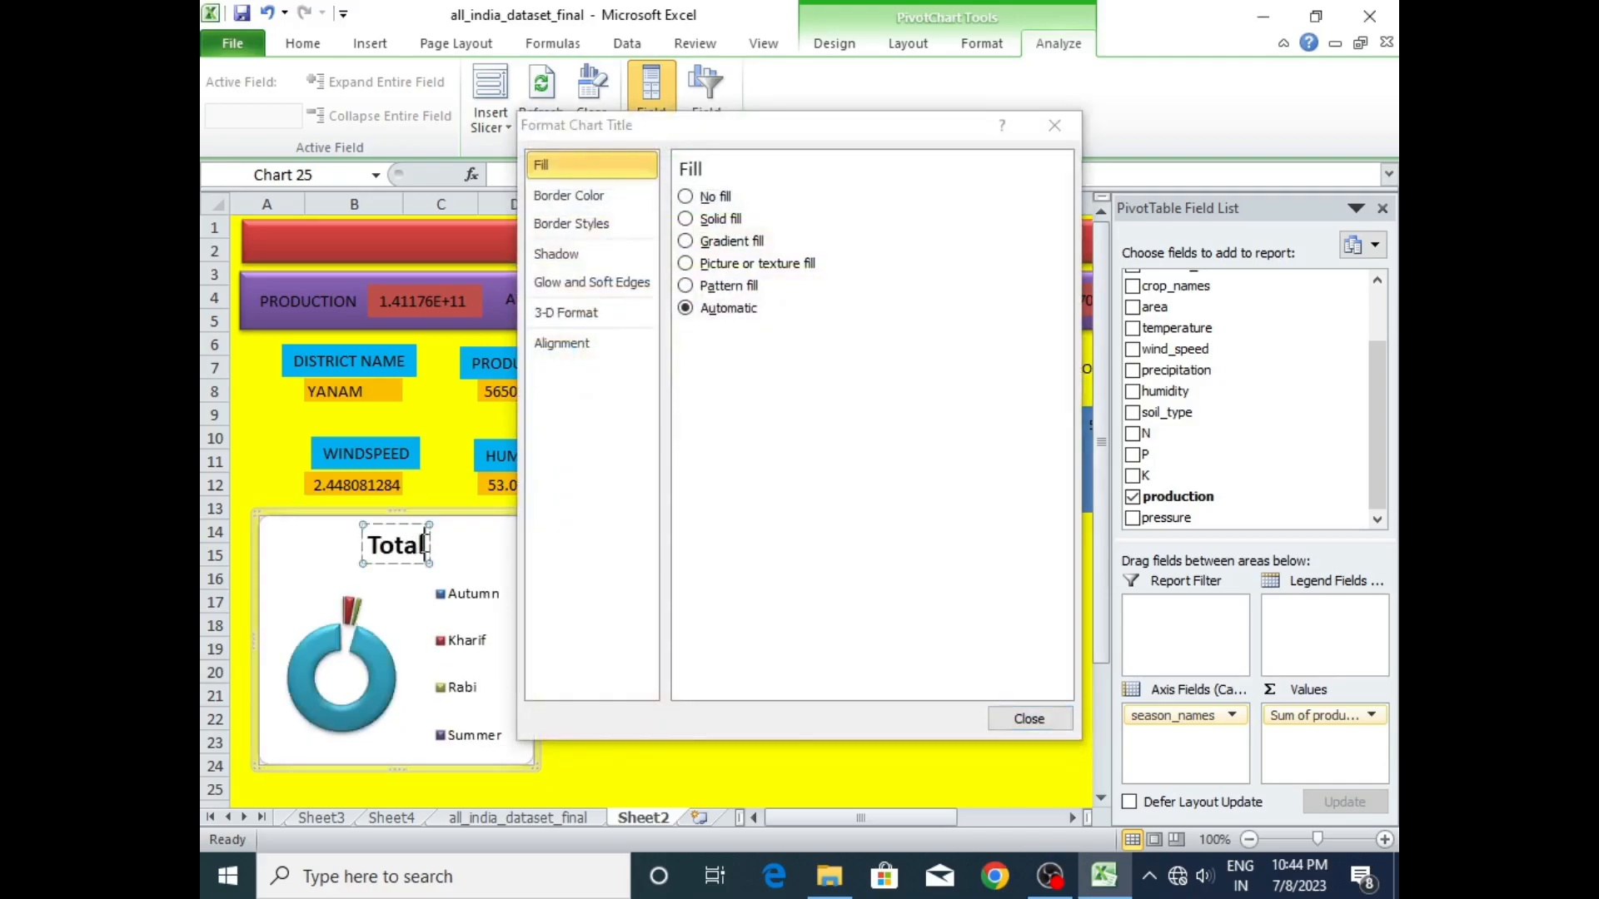
click(685, 196)
click(599, 200)
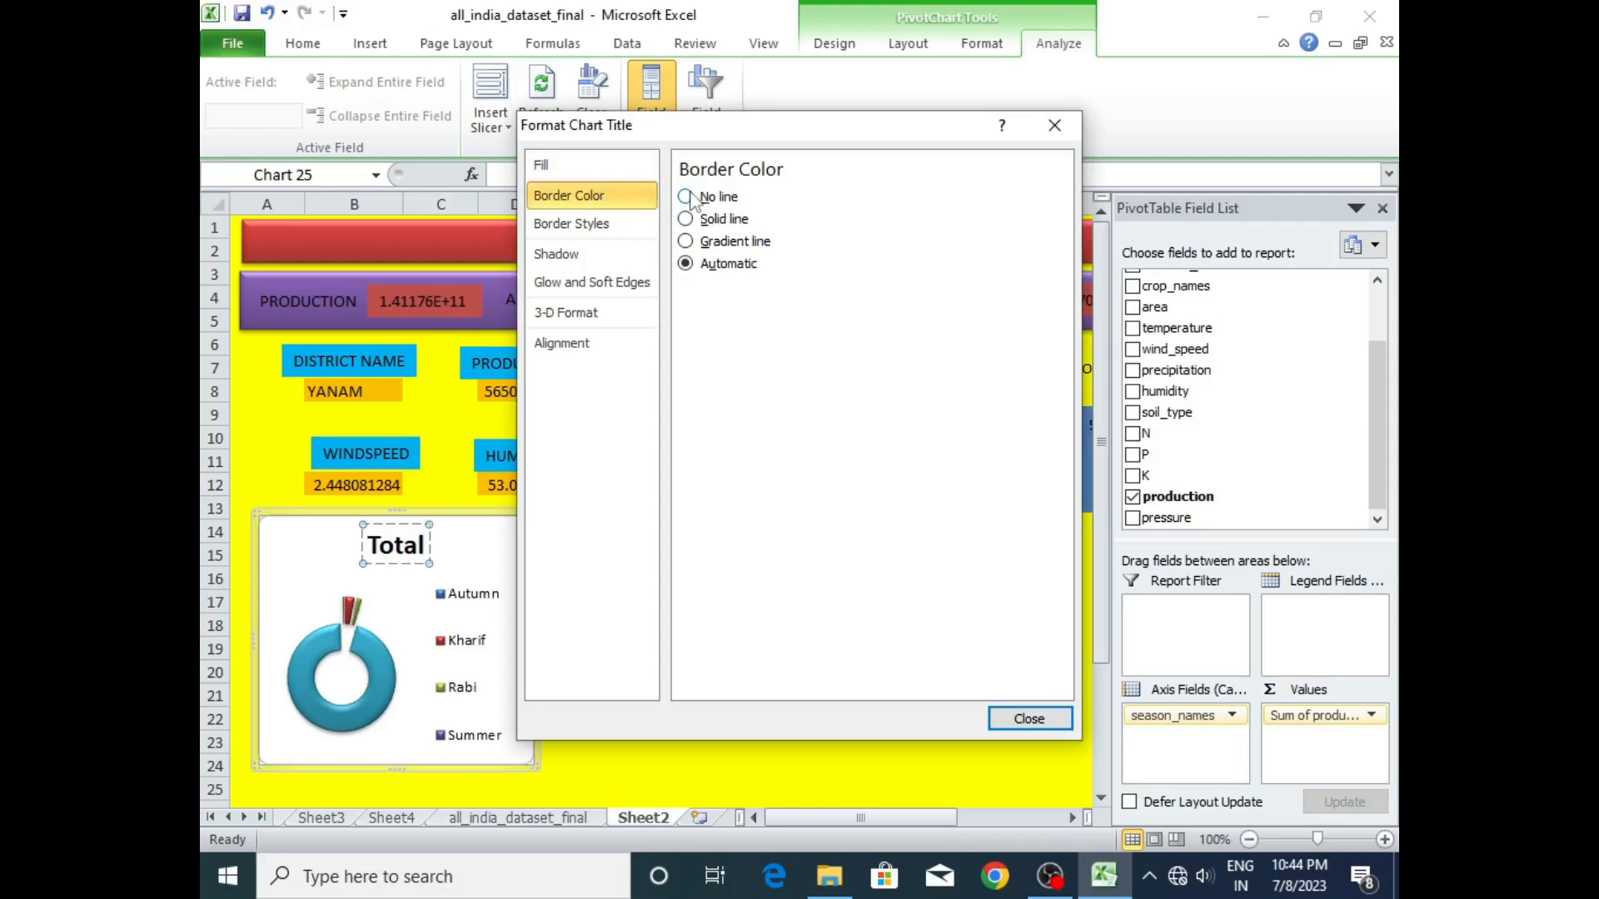
click(1028, 720)
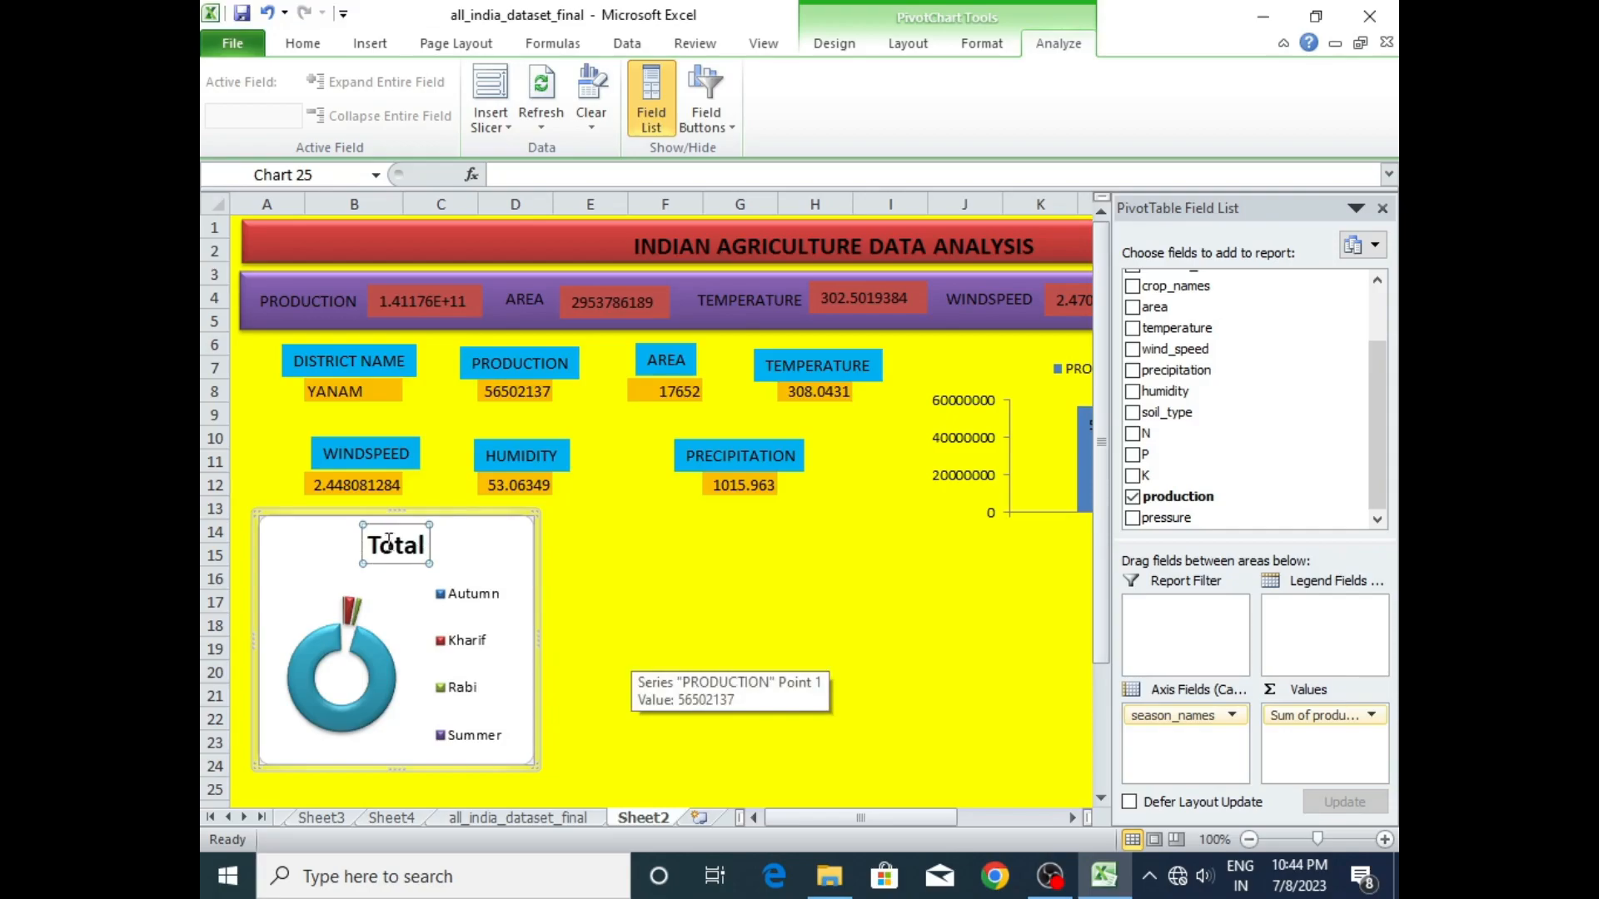
- Replace the dashboard doughnut chart's title with "SEASON VS PRODUCTION"
drag(369, 543, 430, 553)
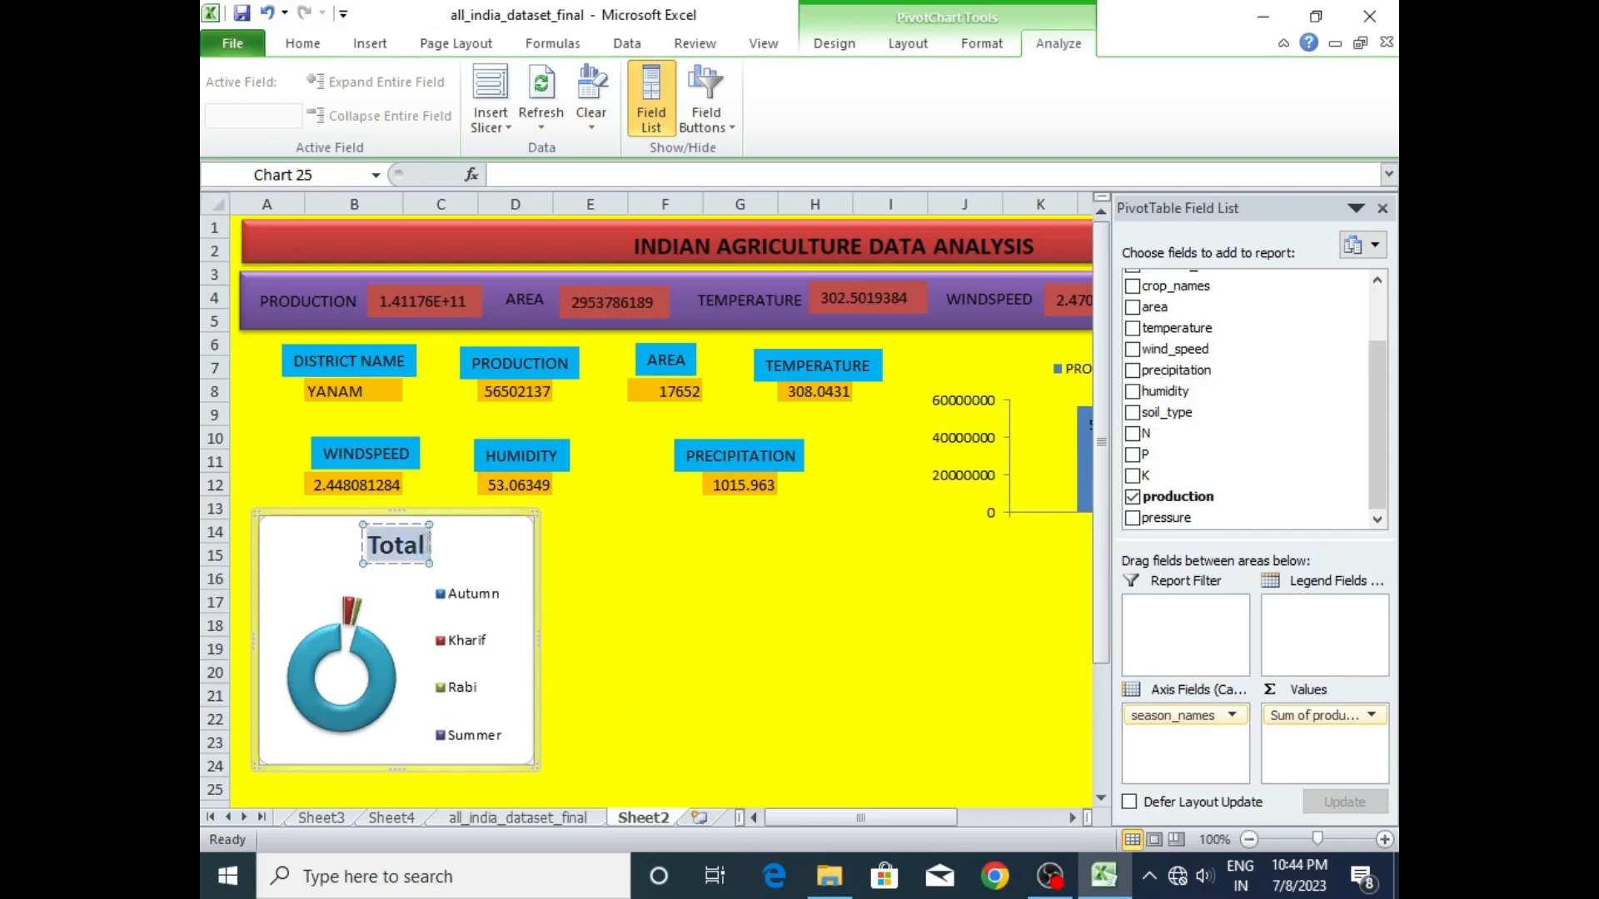
text(SEASON VS)
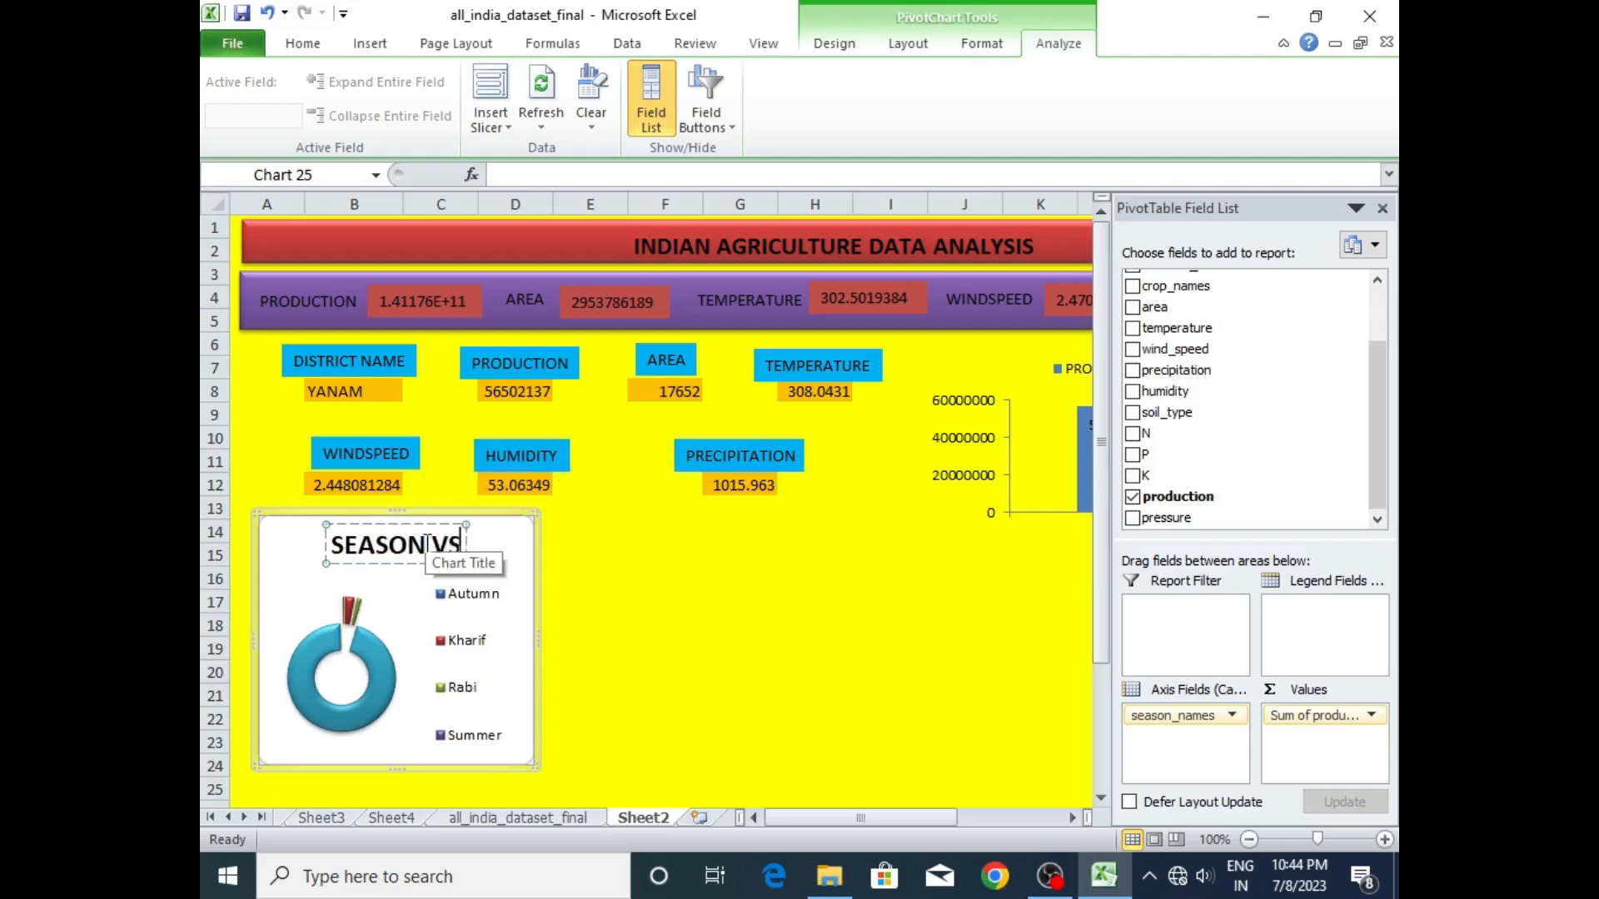
text( PR)
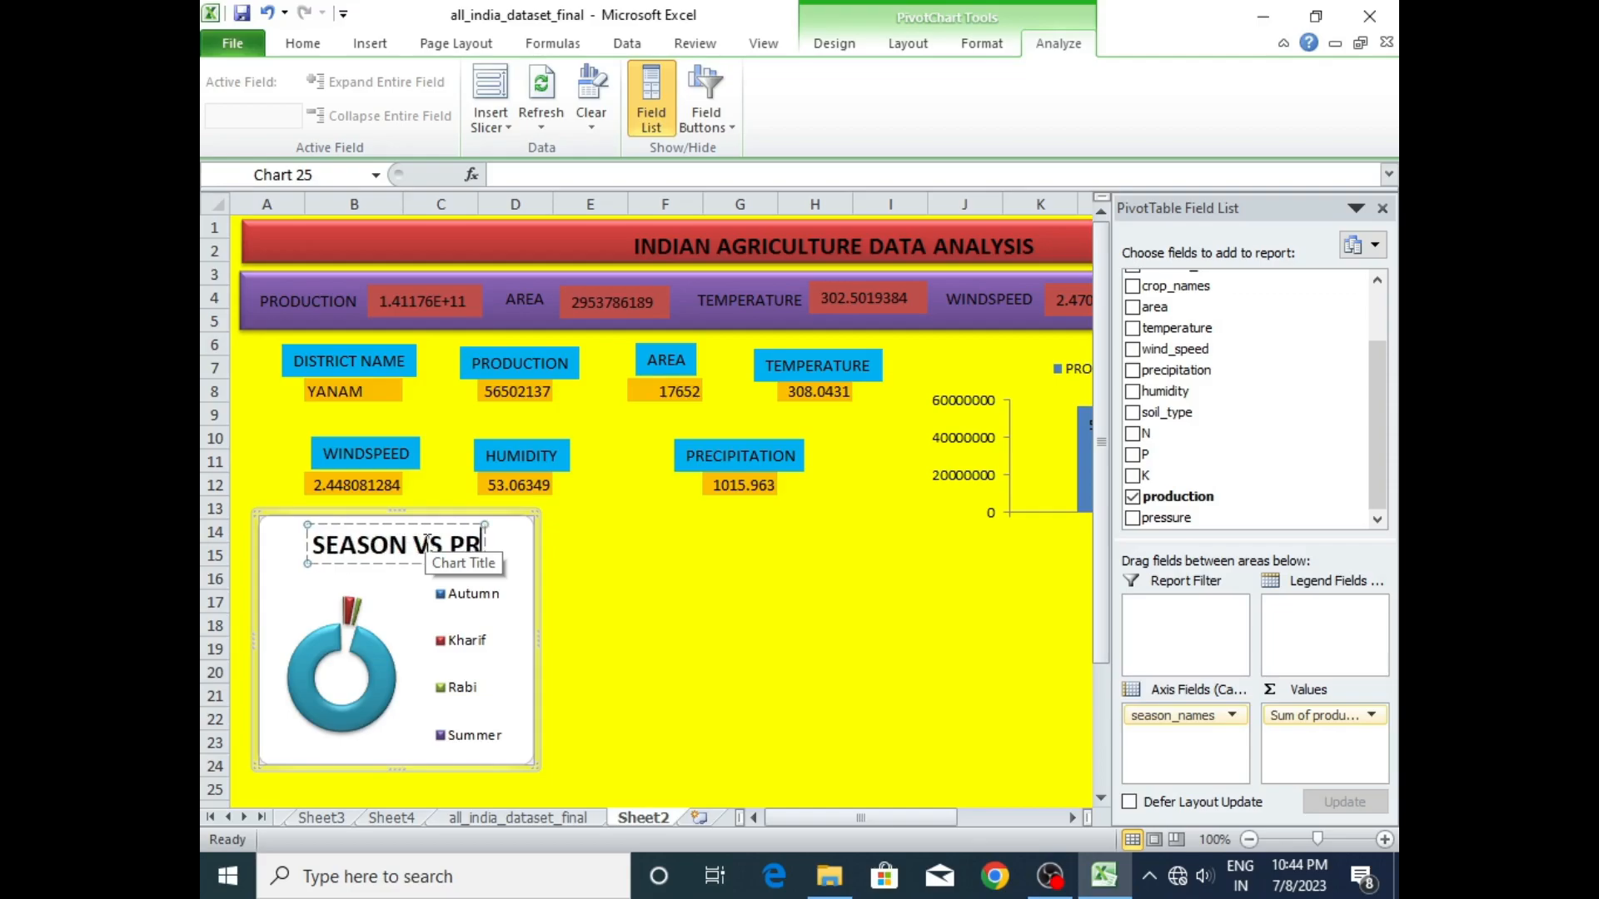
text(ODUCTION)
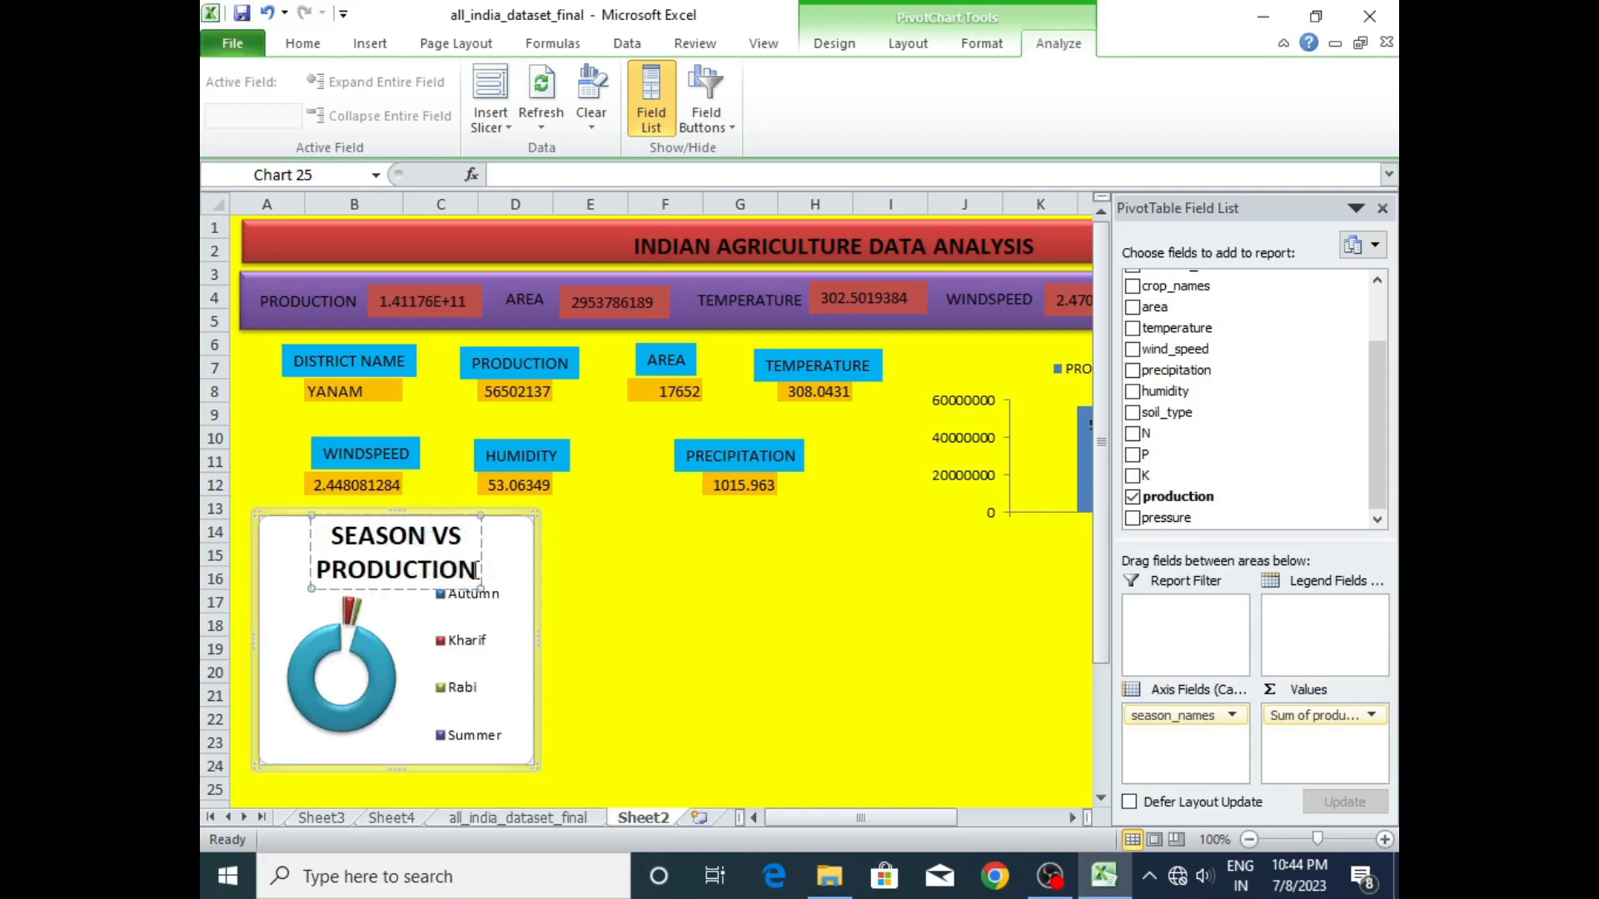
- Reduce the doughnut chart title's font size to 11 so it fits on one line
drag(465, 571, 332, 525)
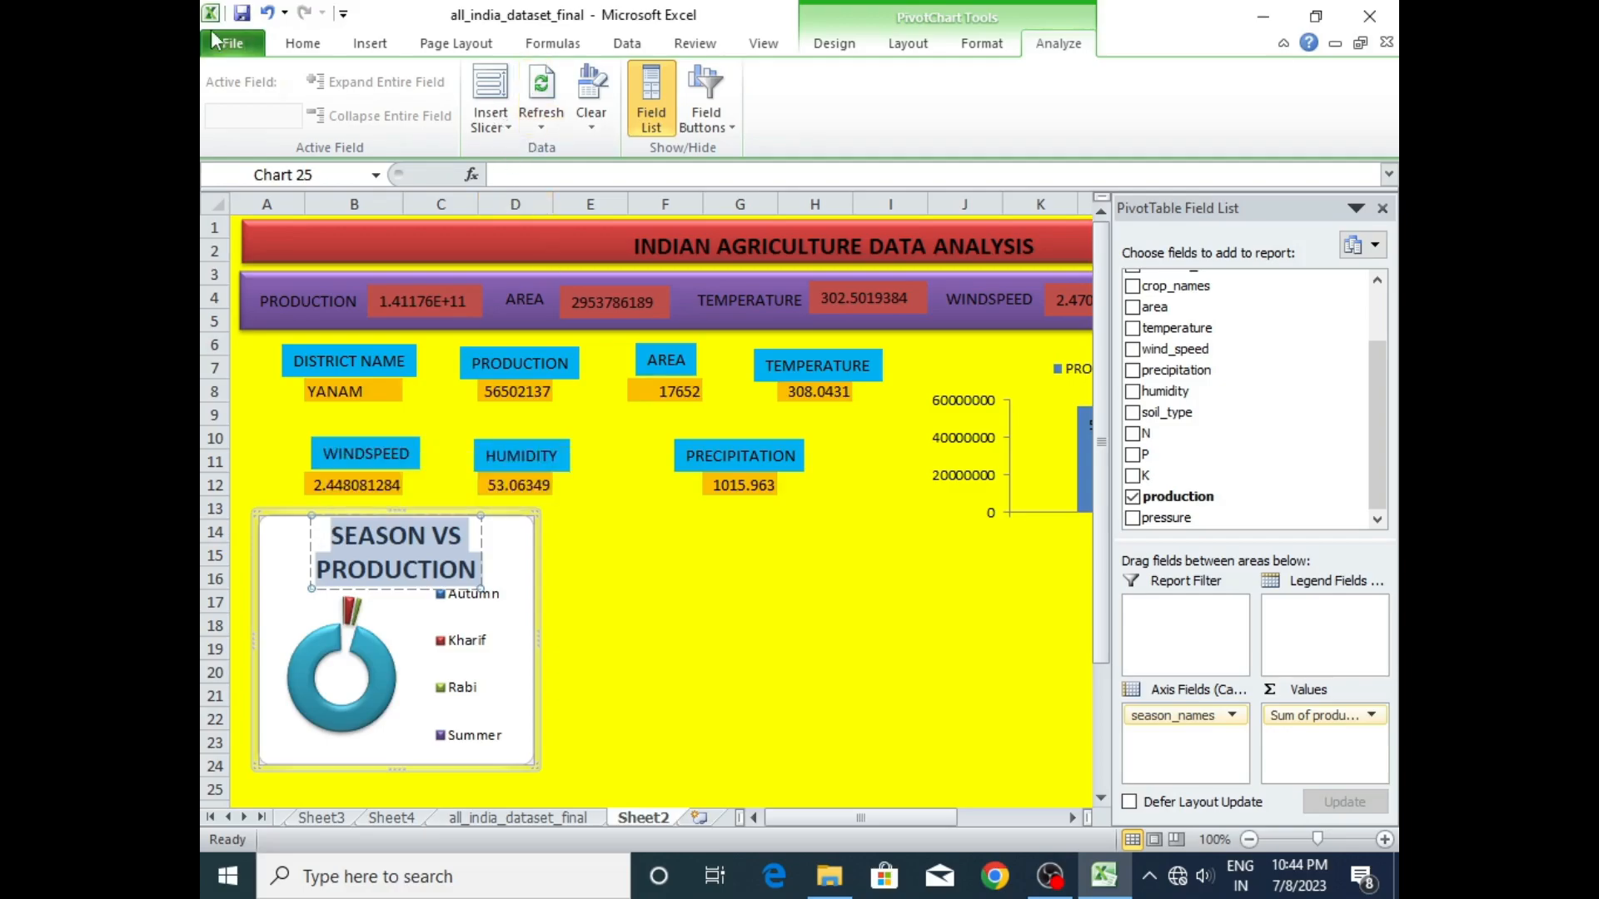
click(286, 45)
click(524, 83)
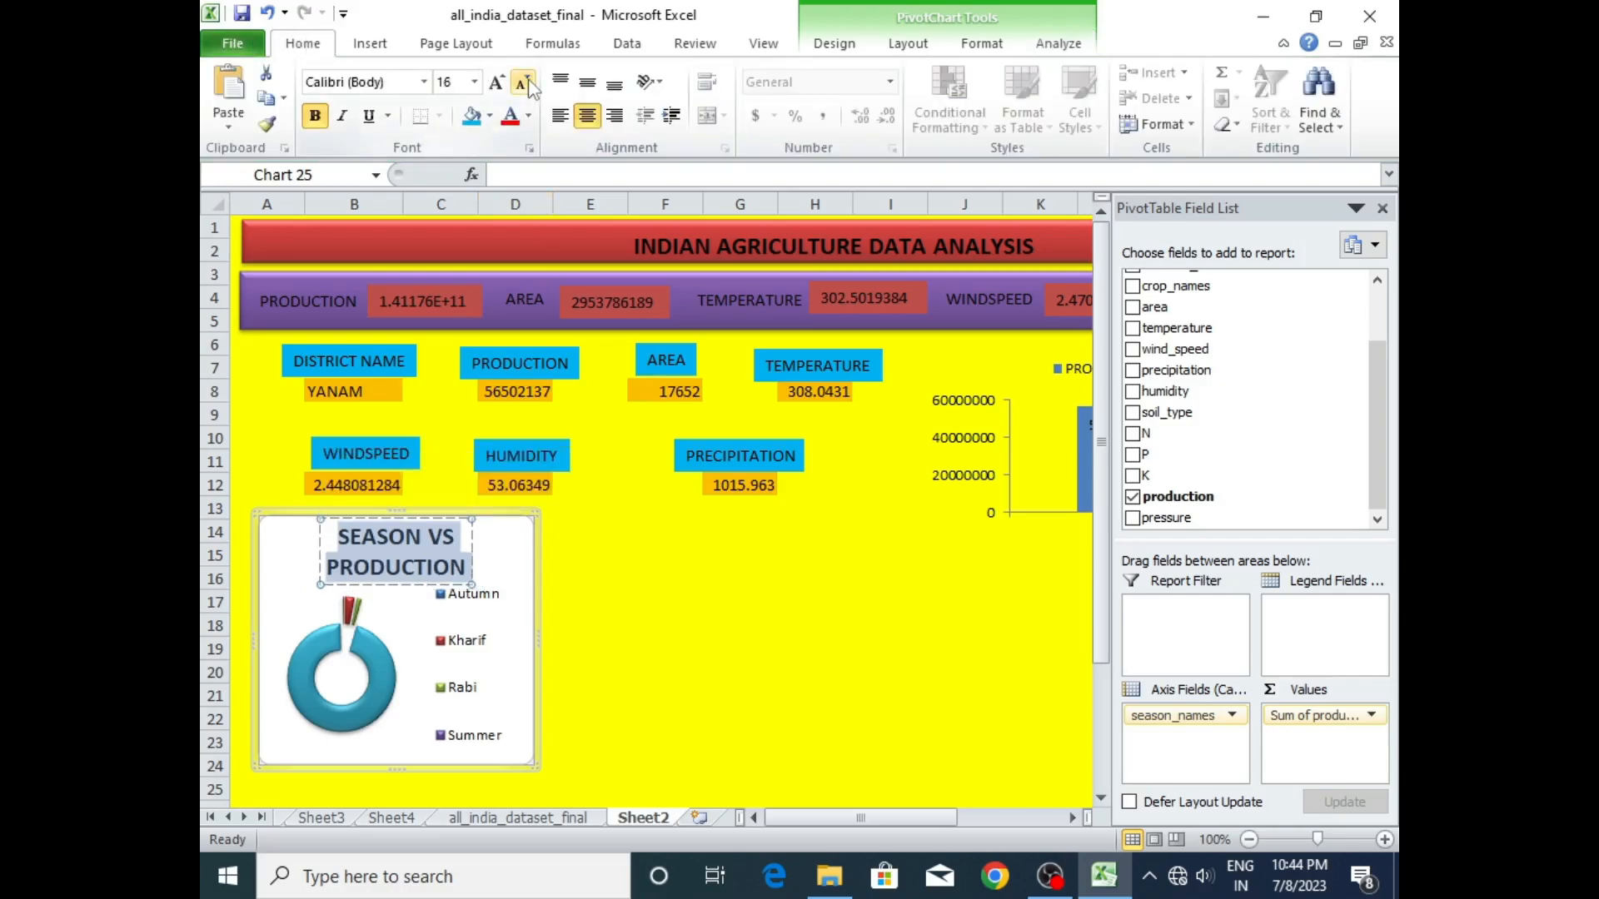
click(524, 83)
click(524, 84)
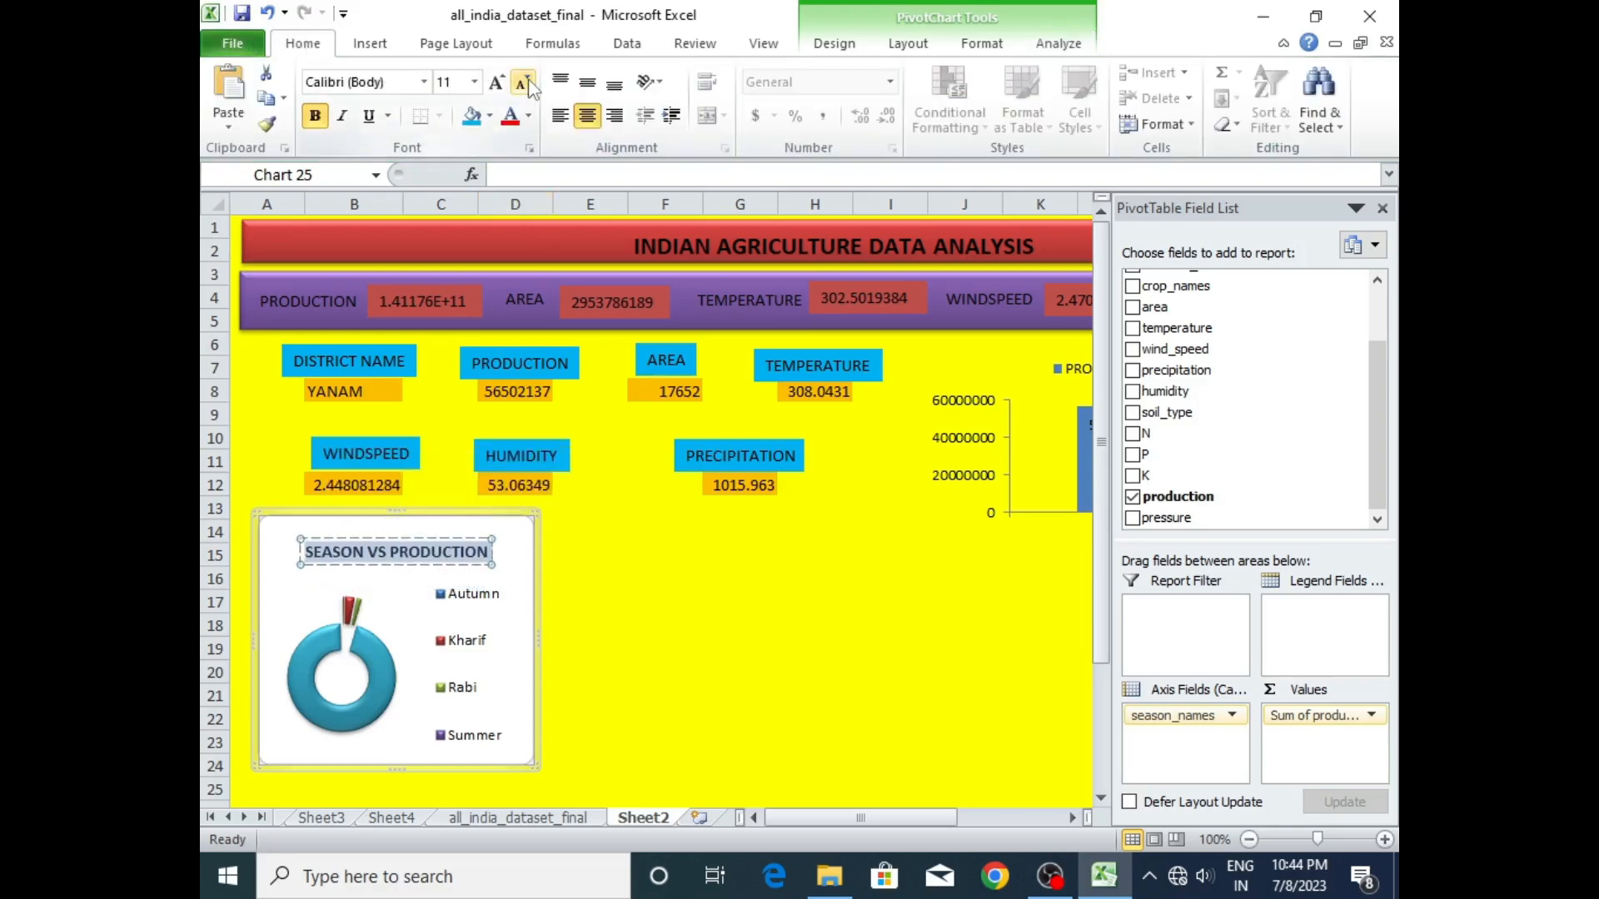
click(513, 664)
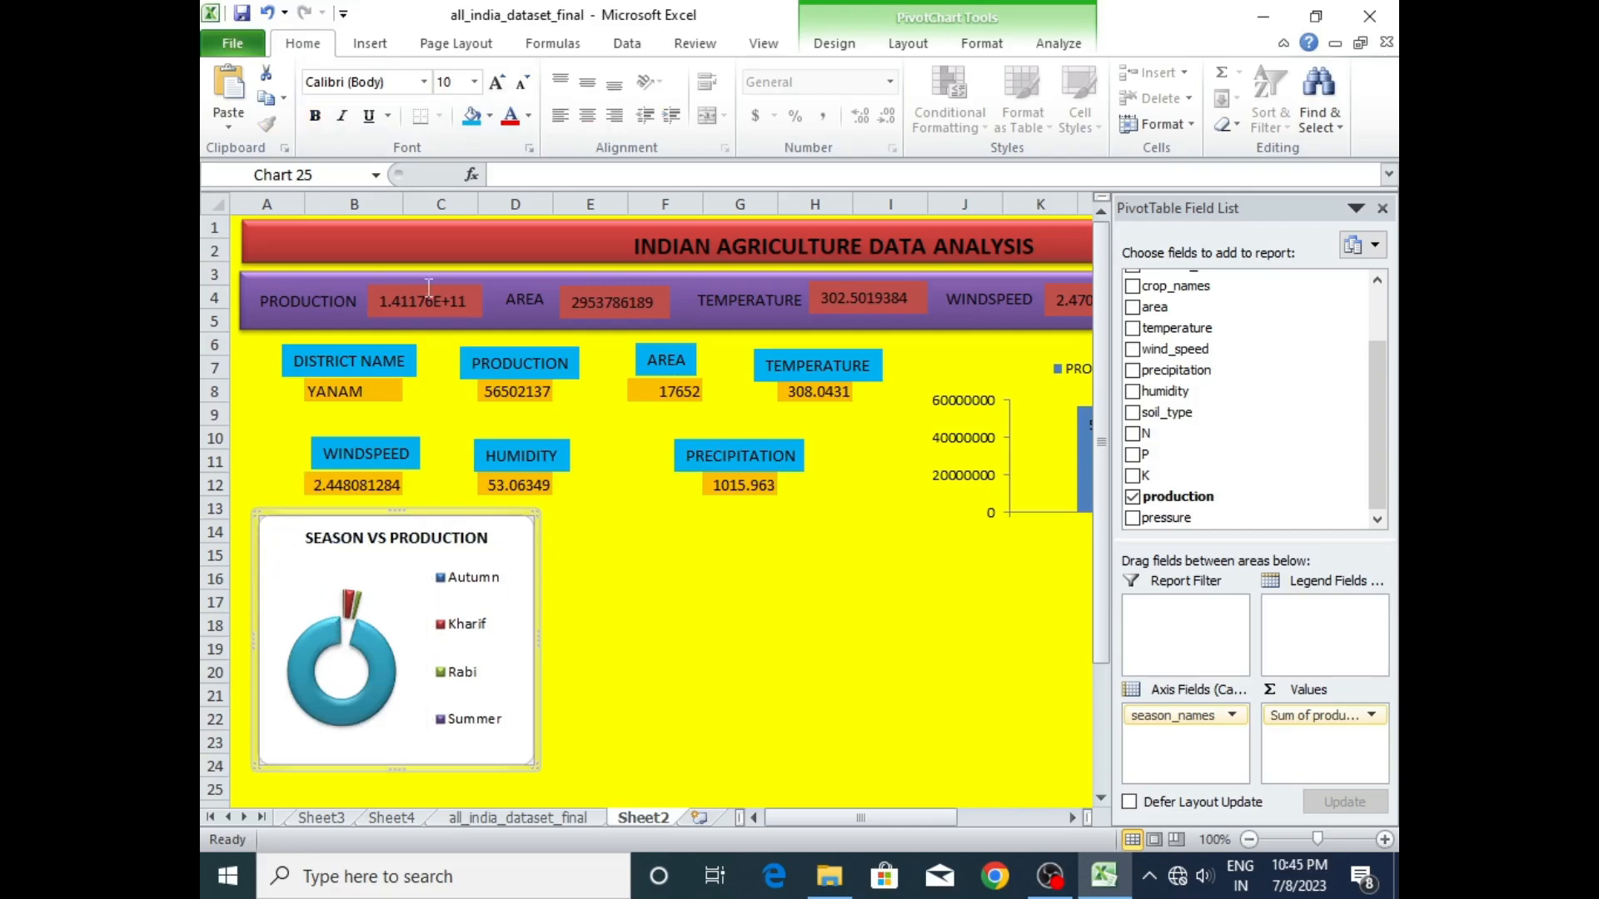
- Set the dashboard doughnut chart area's fill to No fill and its border to No line
click(894, 49)
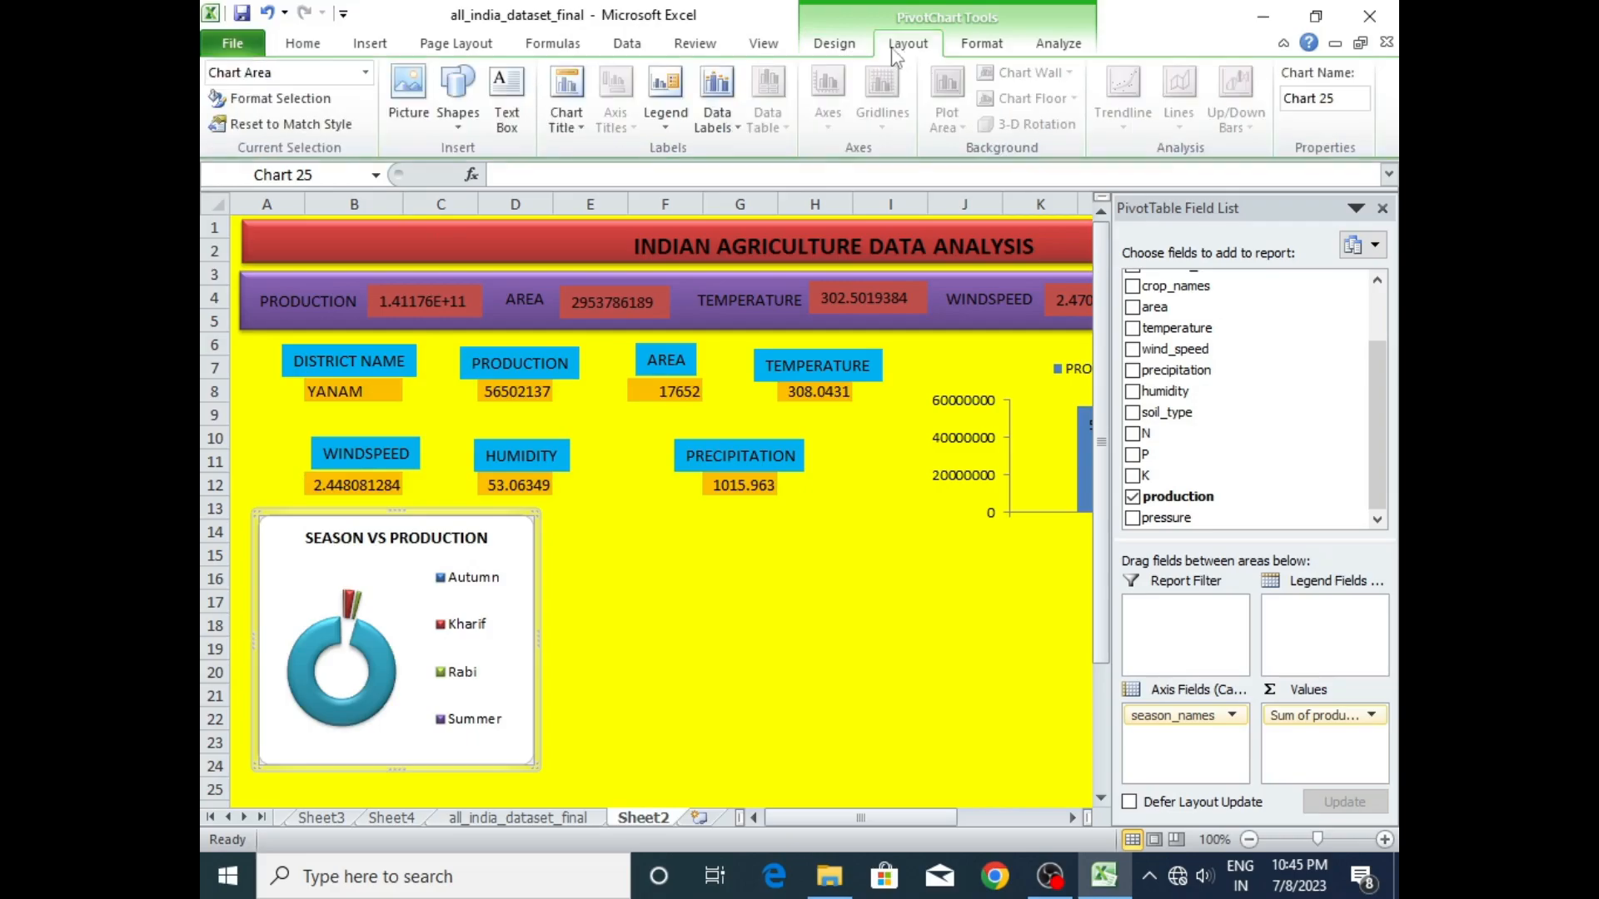
click(274, 99)
click(686, 197)
click(604, 198)
click(685, 197)
click(1030, 719)
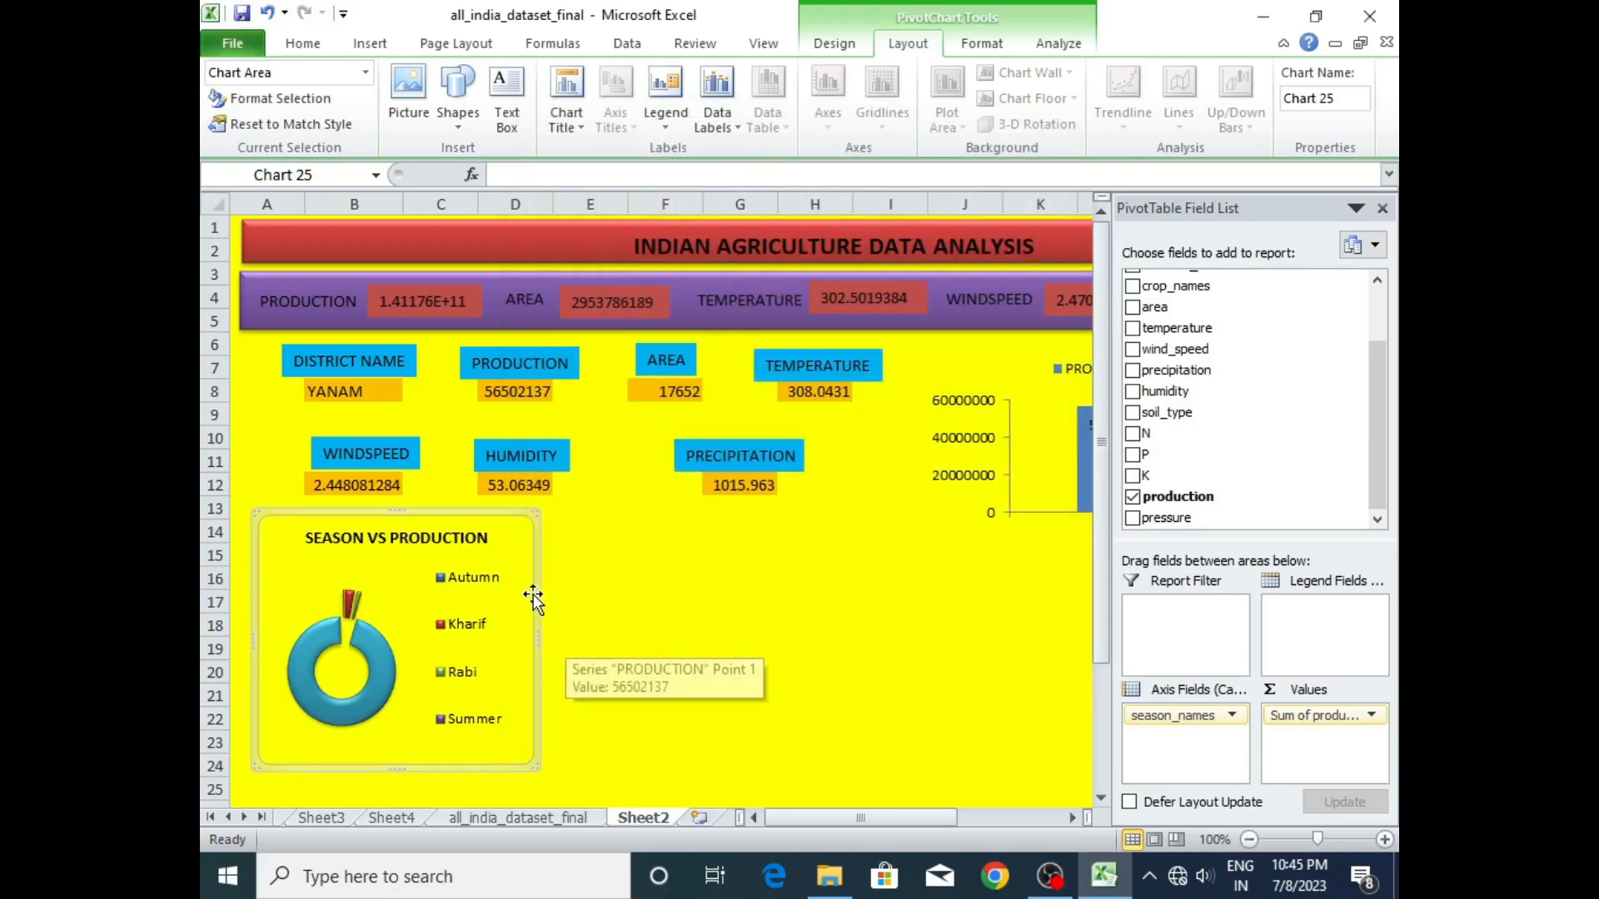
click(583, 578)
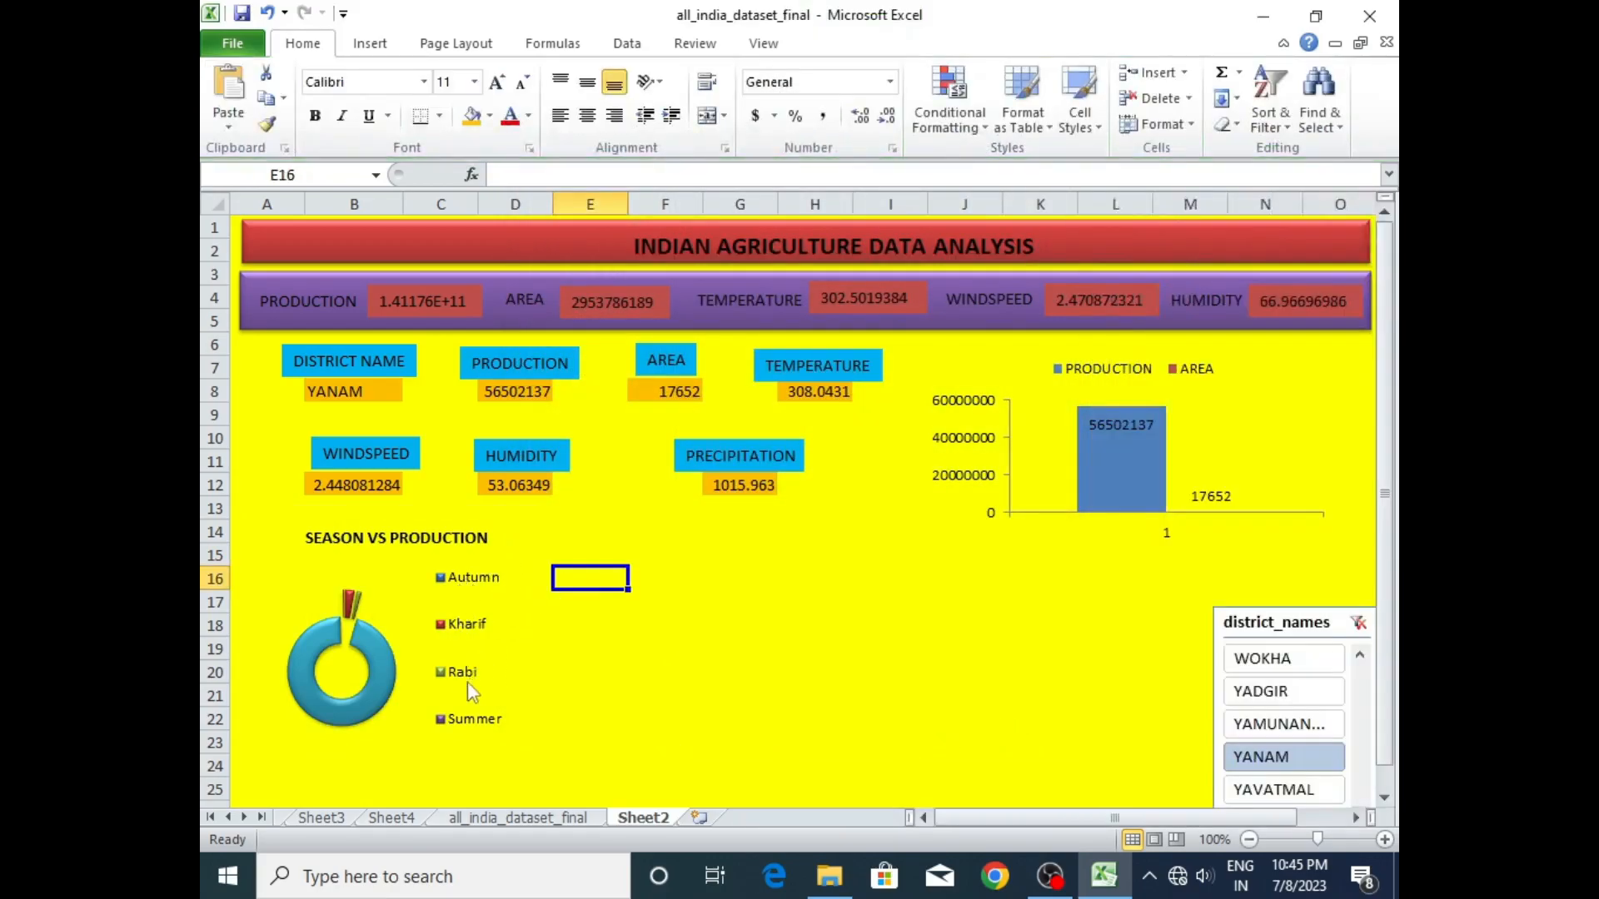
click(376, 632)
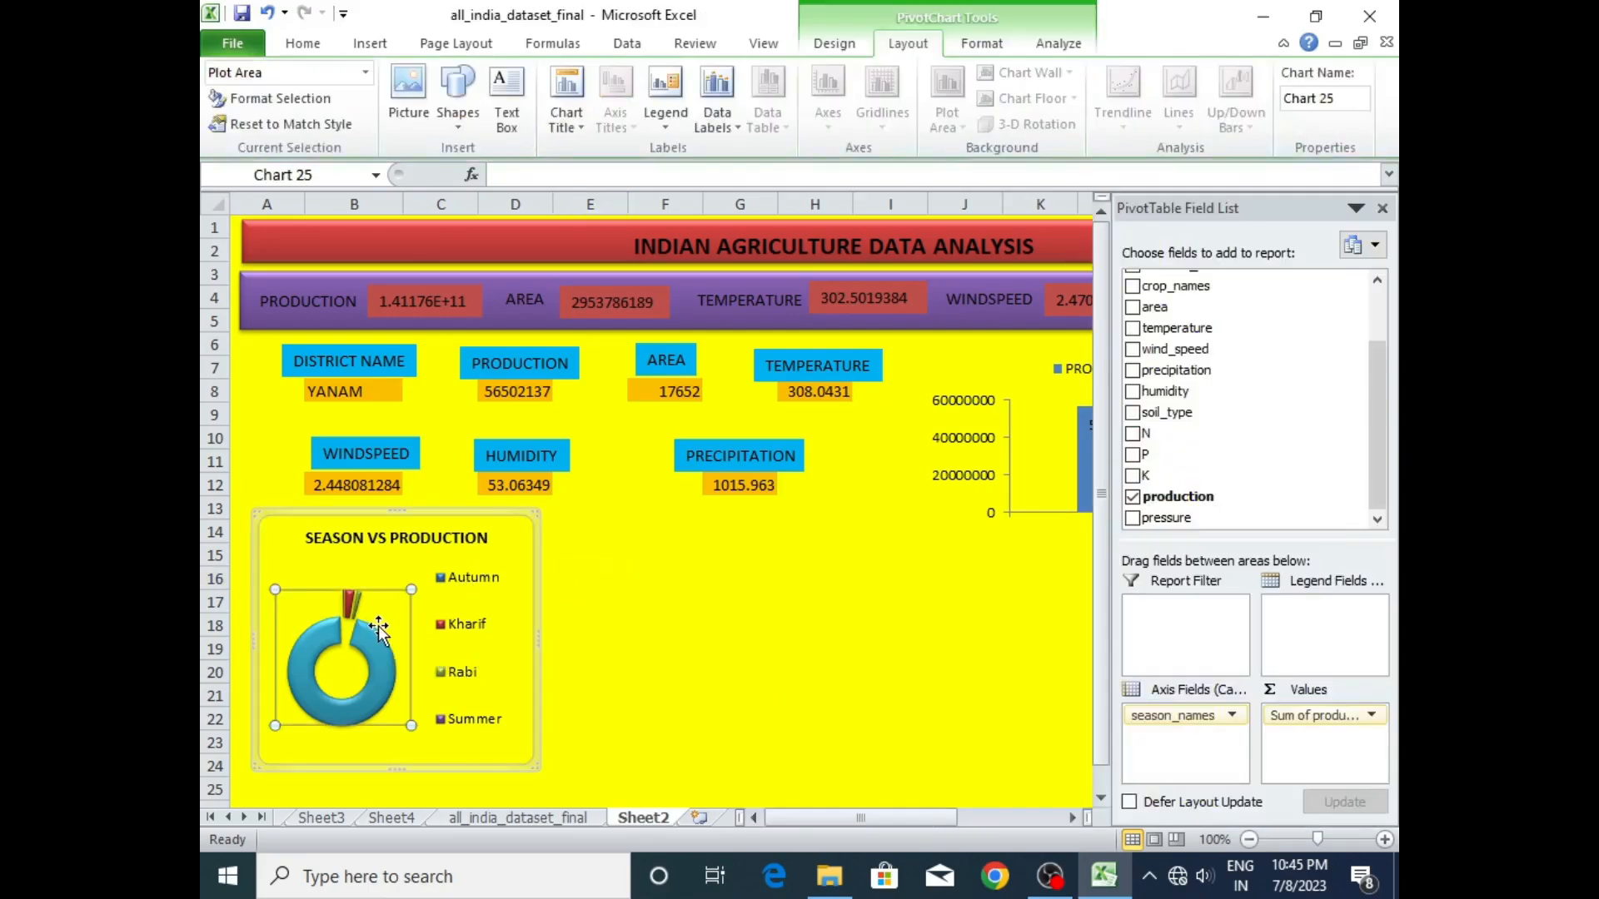
click(491, 648)
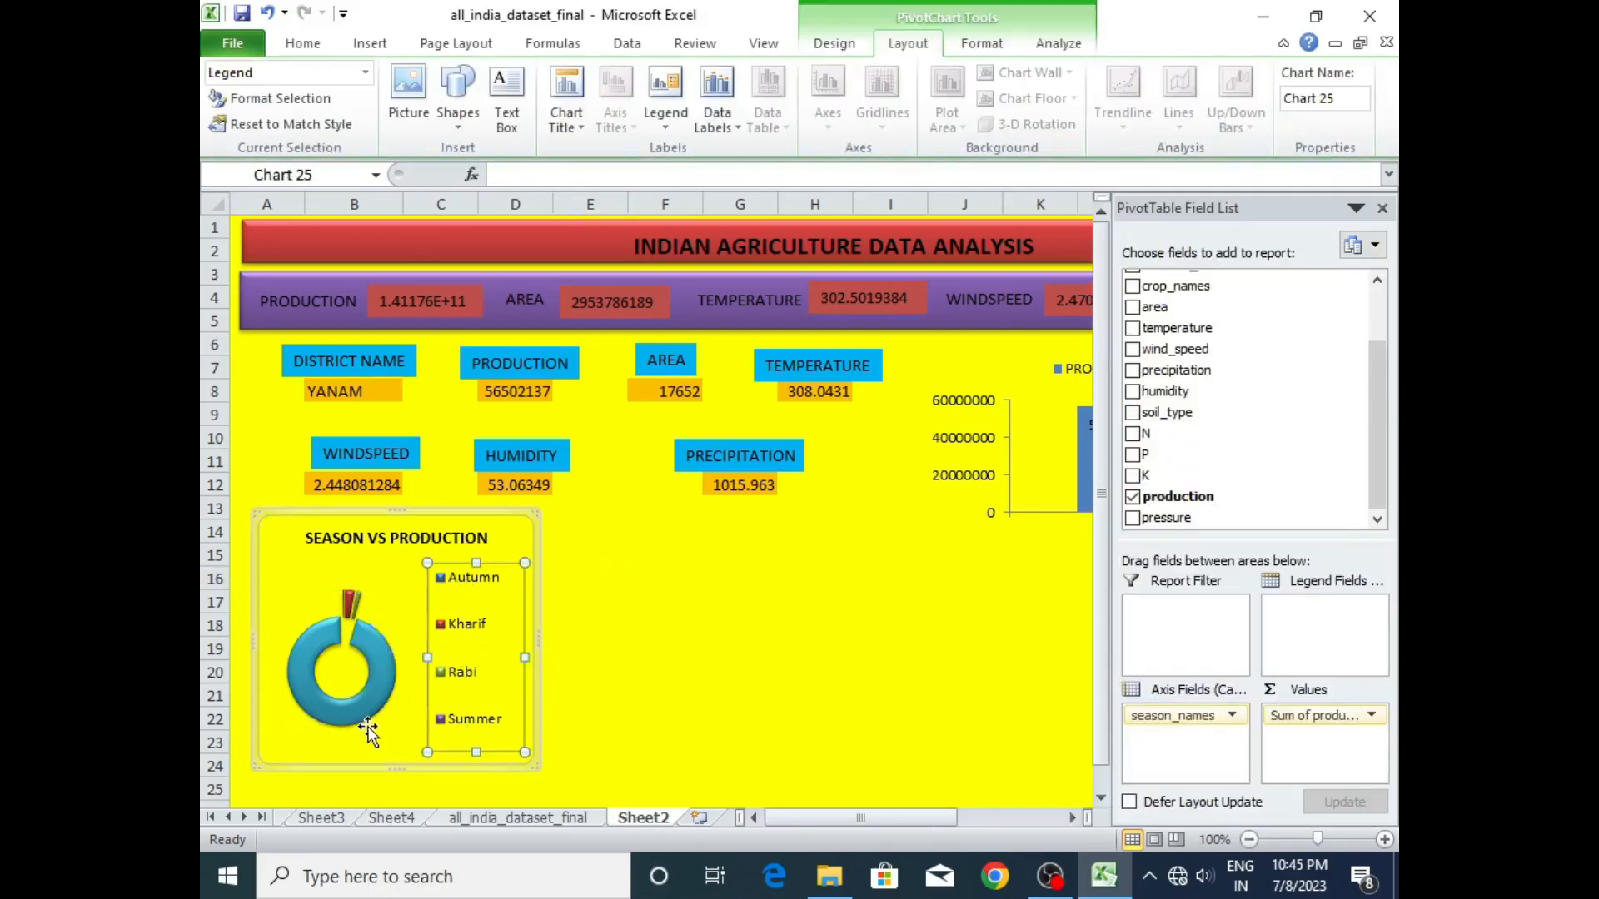
click(367, 748)
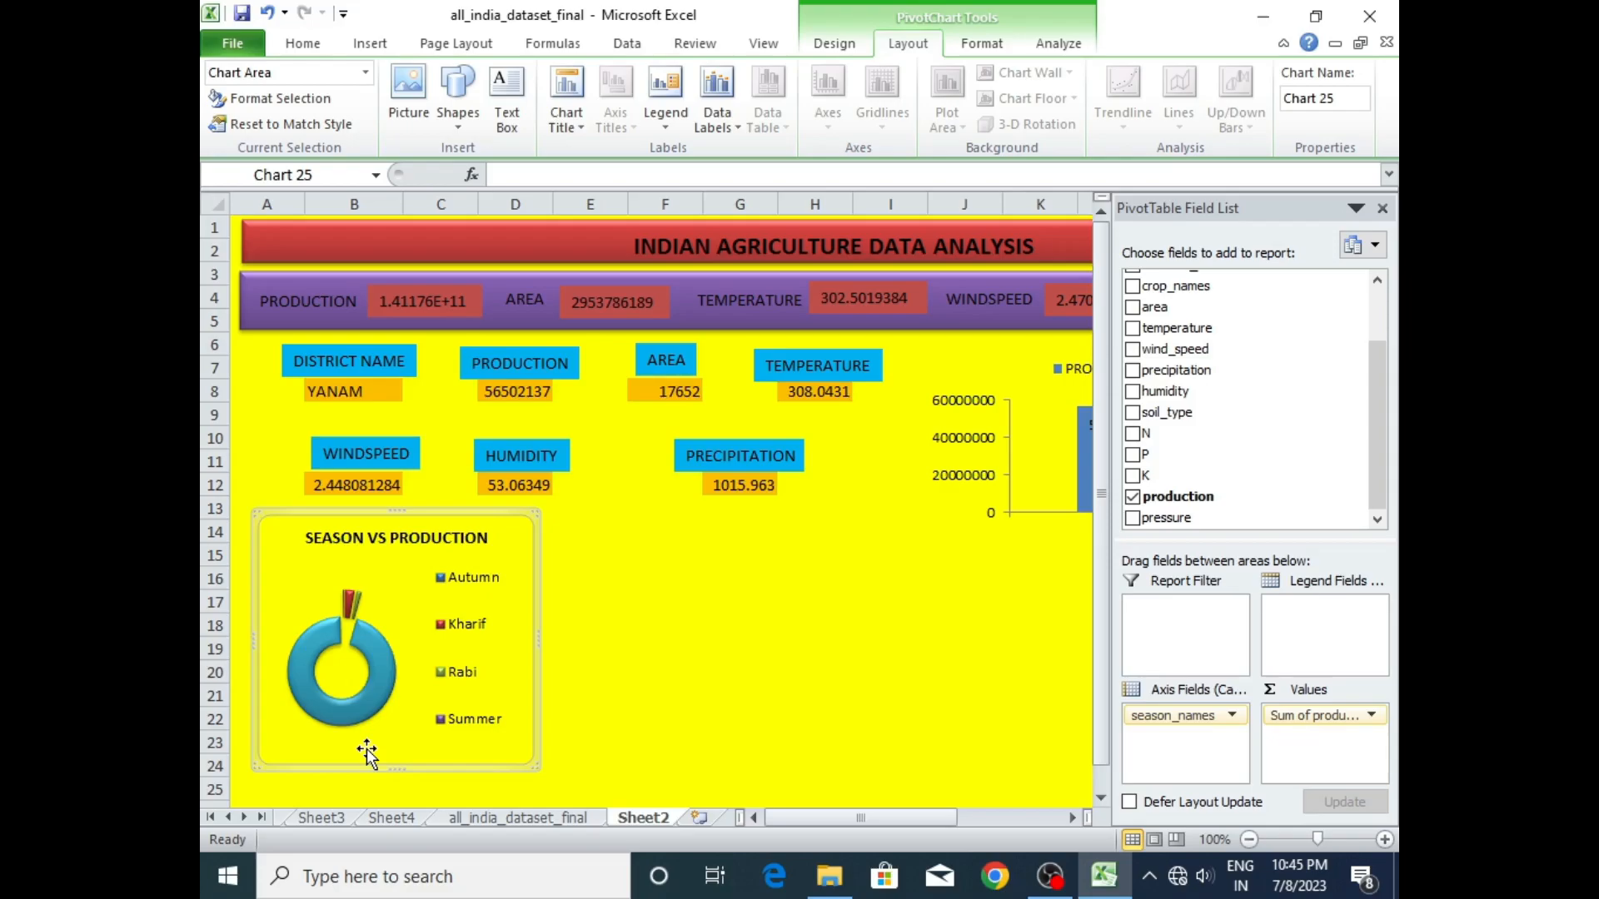
- Add the district_names field to the season-wise production pivot table on Sheet4
click(377, 818)
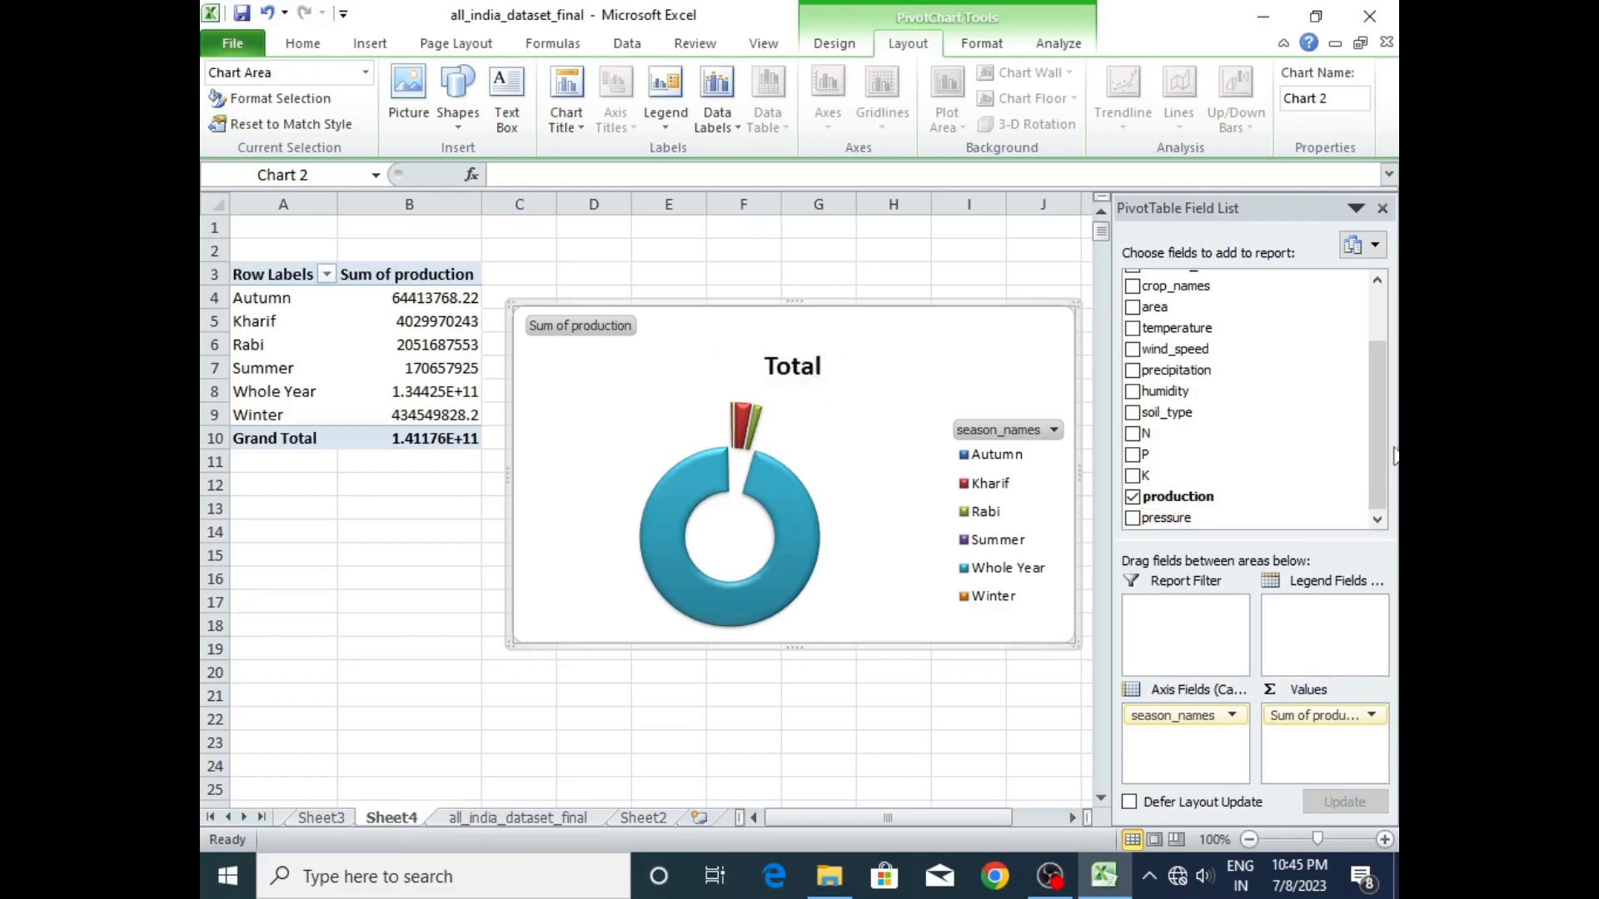
drag(1379, 350, 1378, 298)
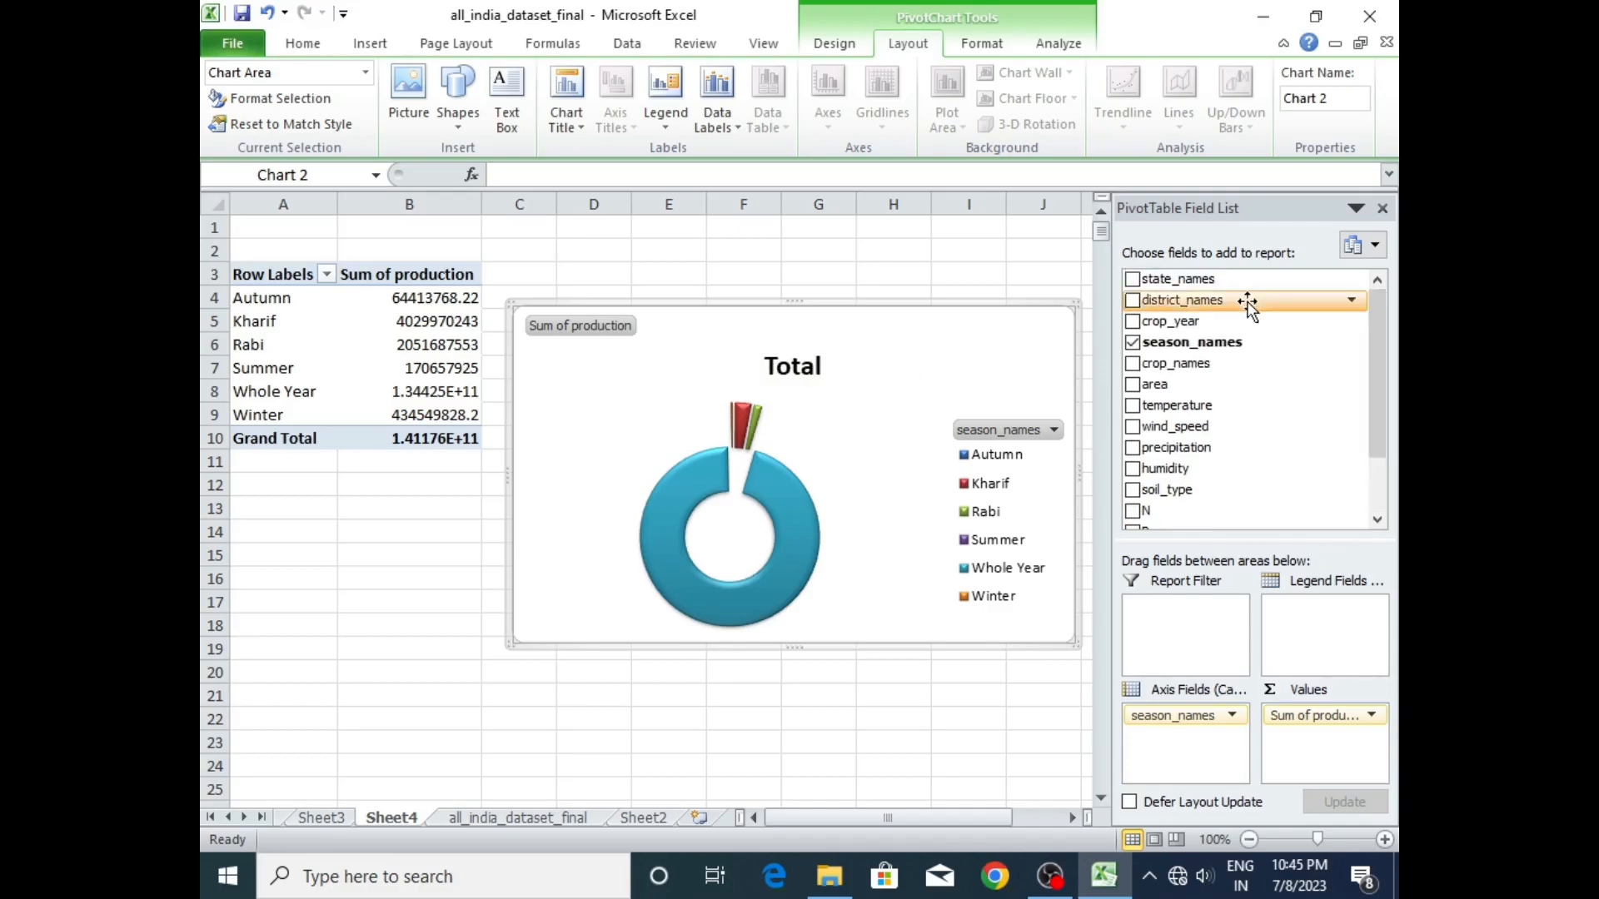
click(1134, 301)
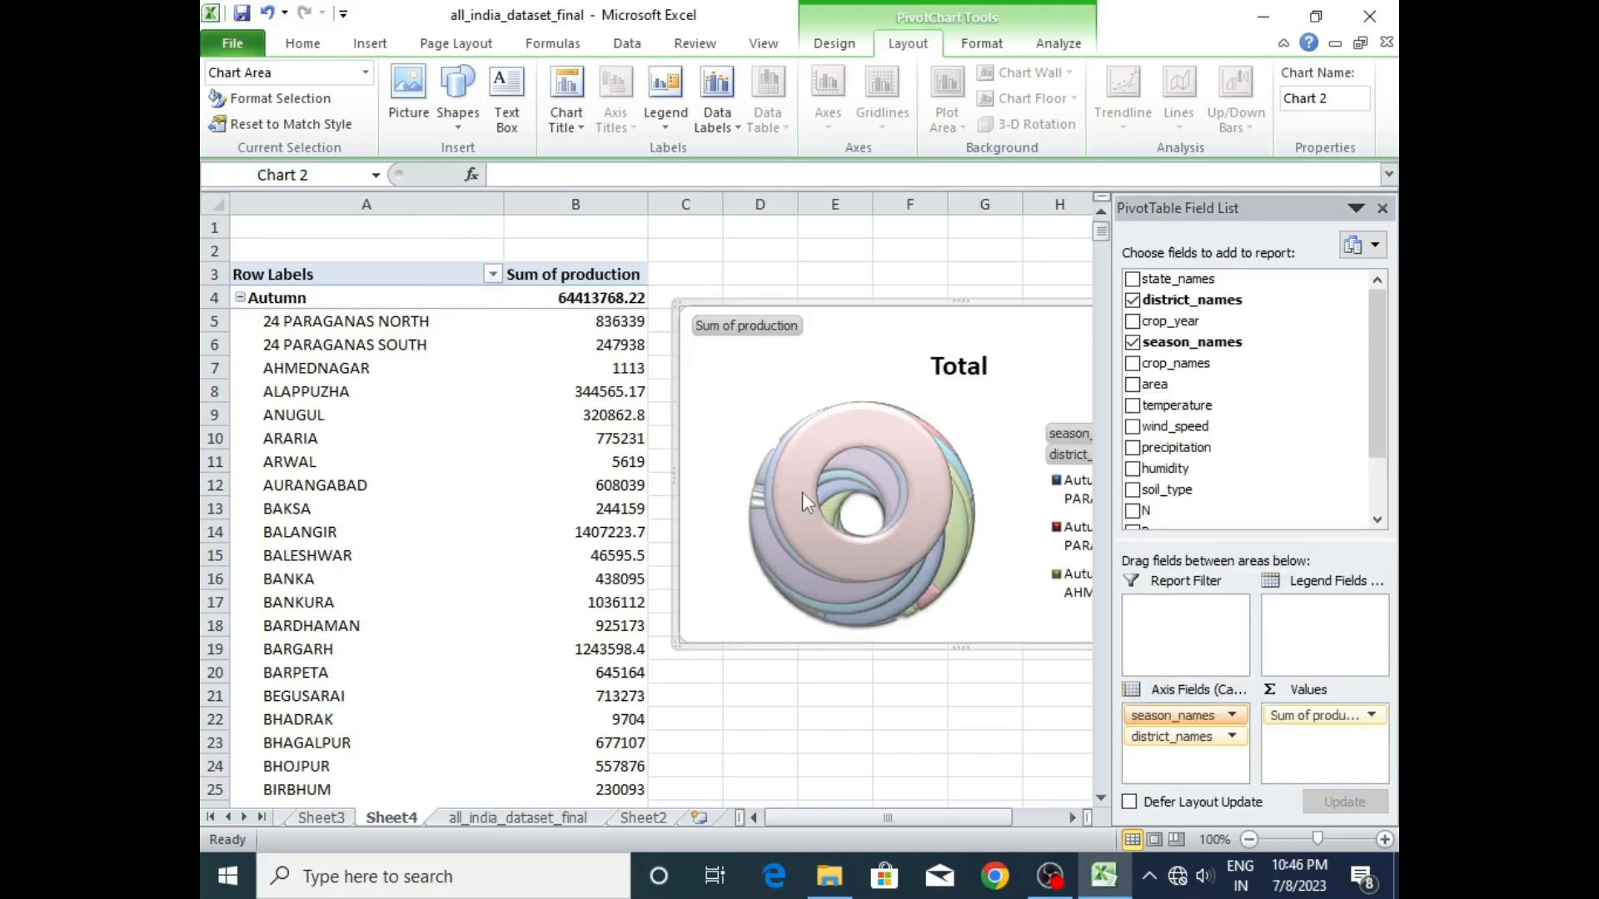
- Delete the original doughnut chart beside the pivot table on Sheet4
key(Escape)
drag(812, 327, 637, 296)
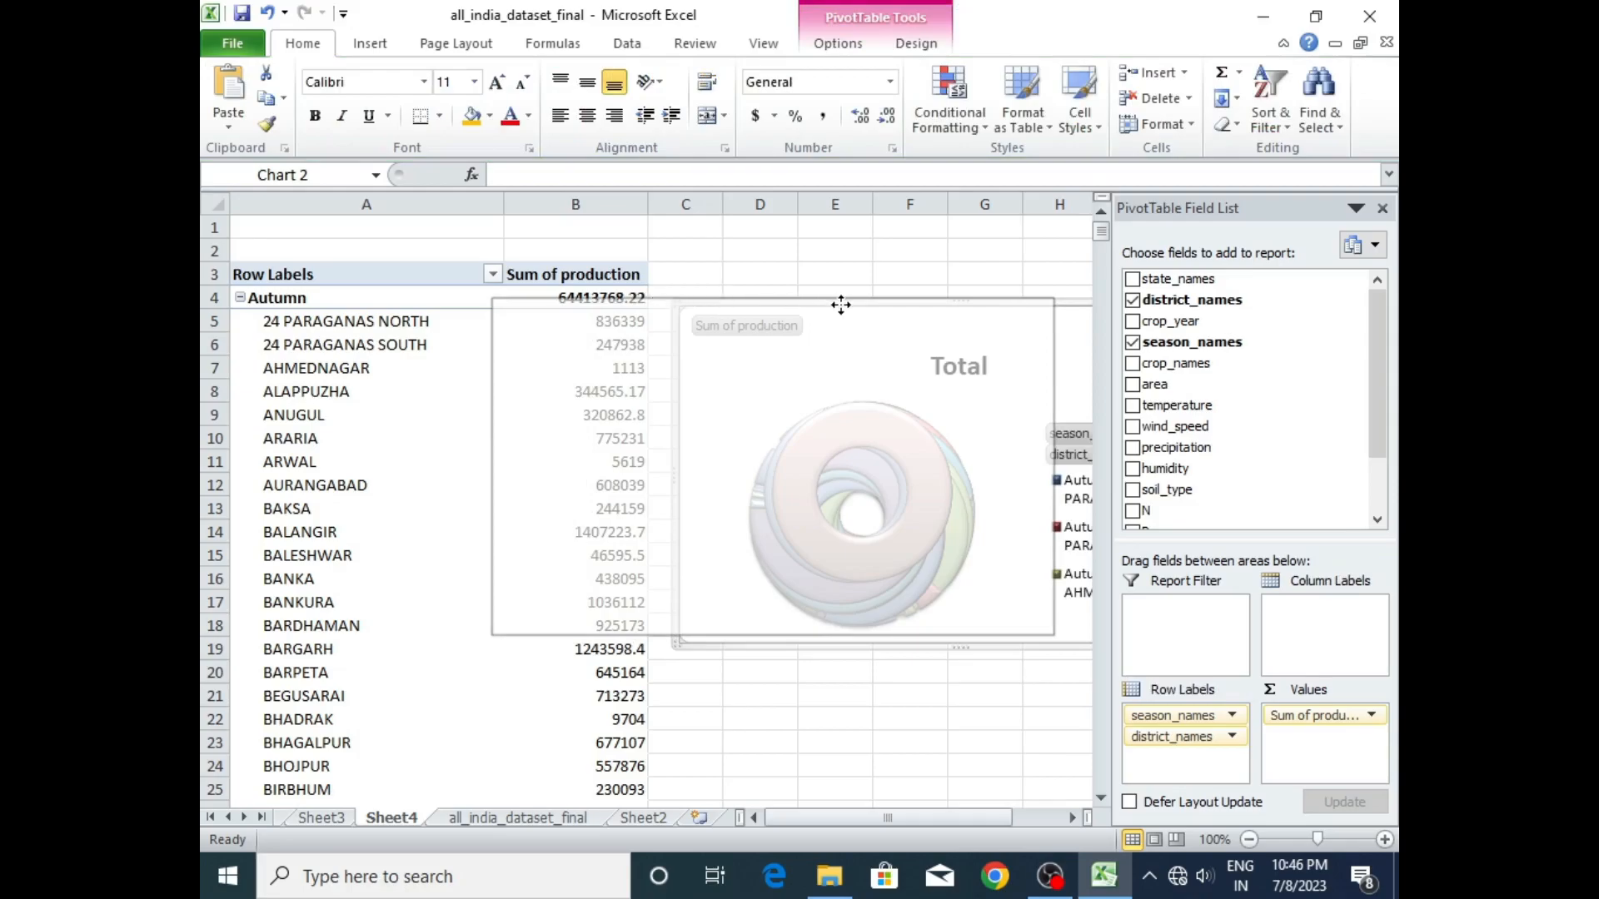
key(Delete)
click(571, 463)
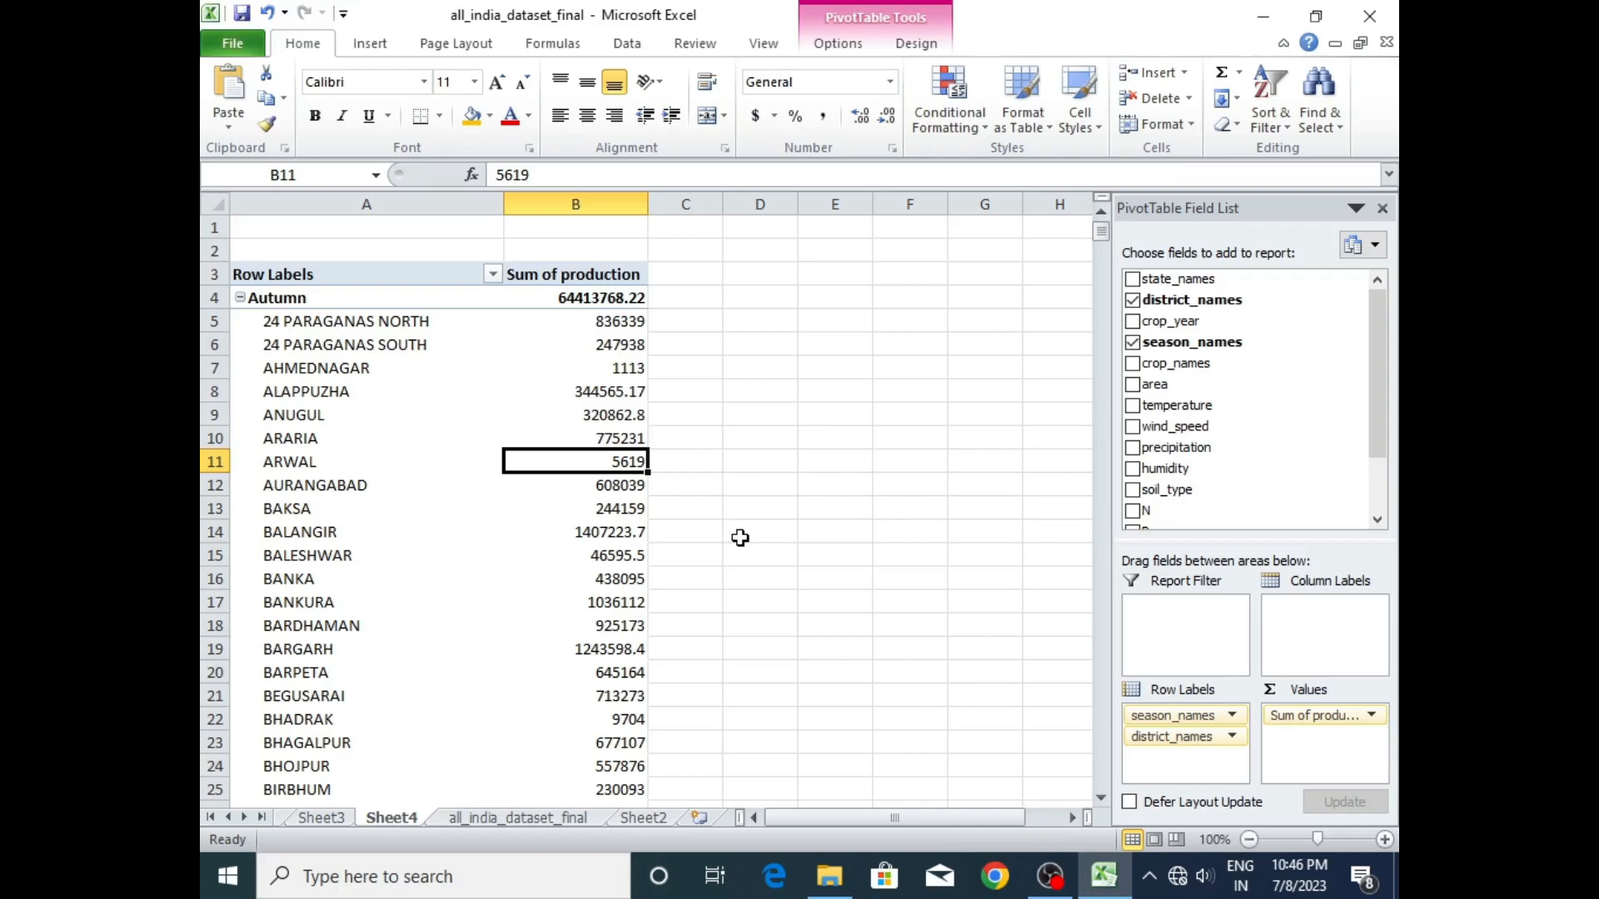
key(Down)
key(Down)
key(Down)
key(Down)
key(Down)
key(Down)
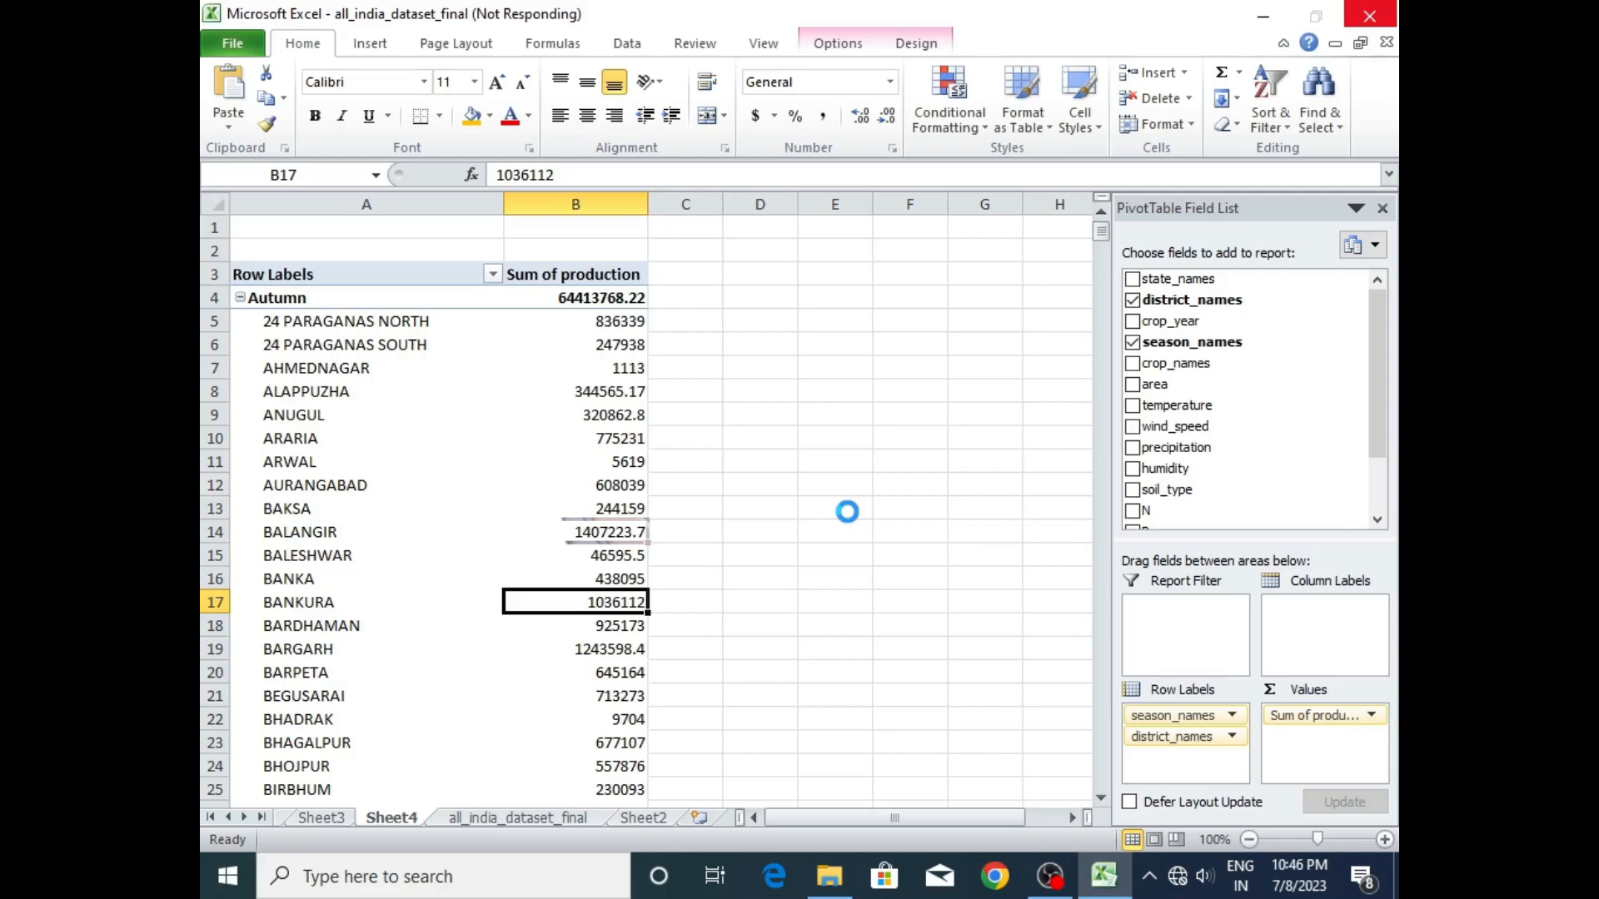
click(598, 551)
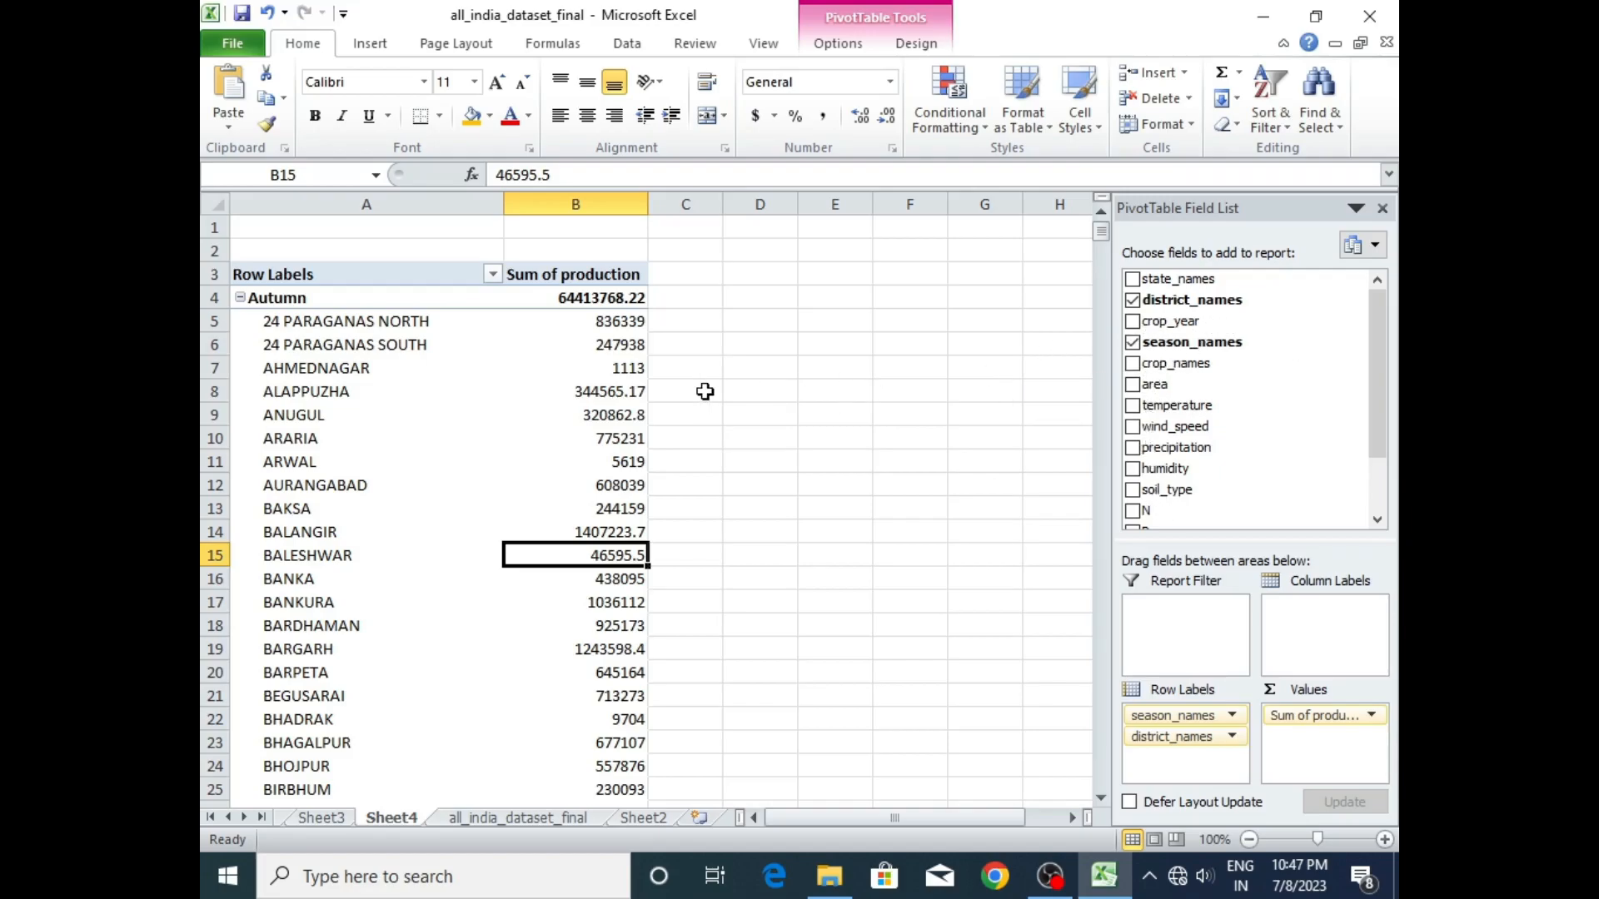
- Undo the addition of district_names to the Sheet4 pivot table
key(ctrl+z)
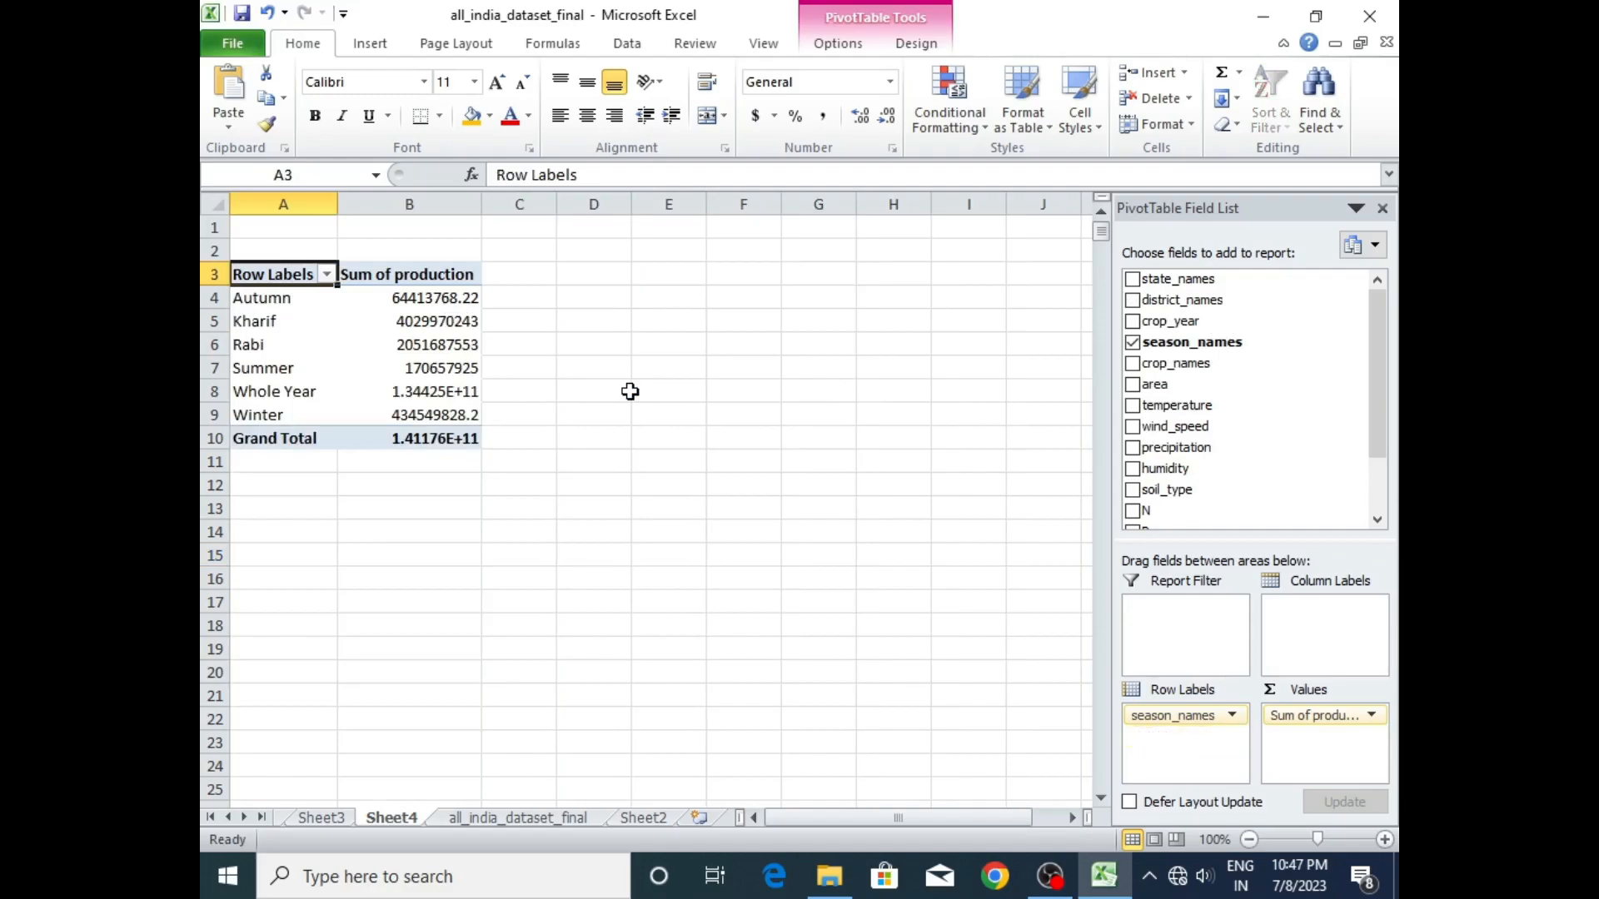
click(407, 344)
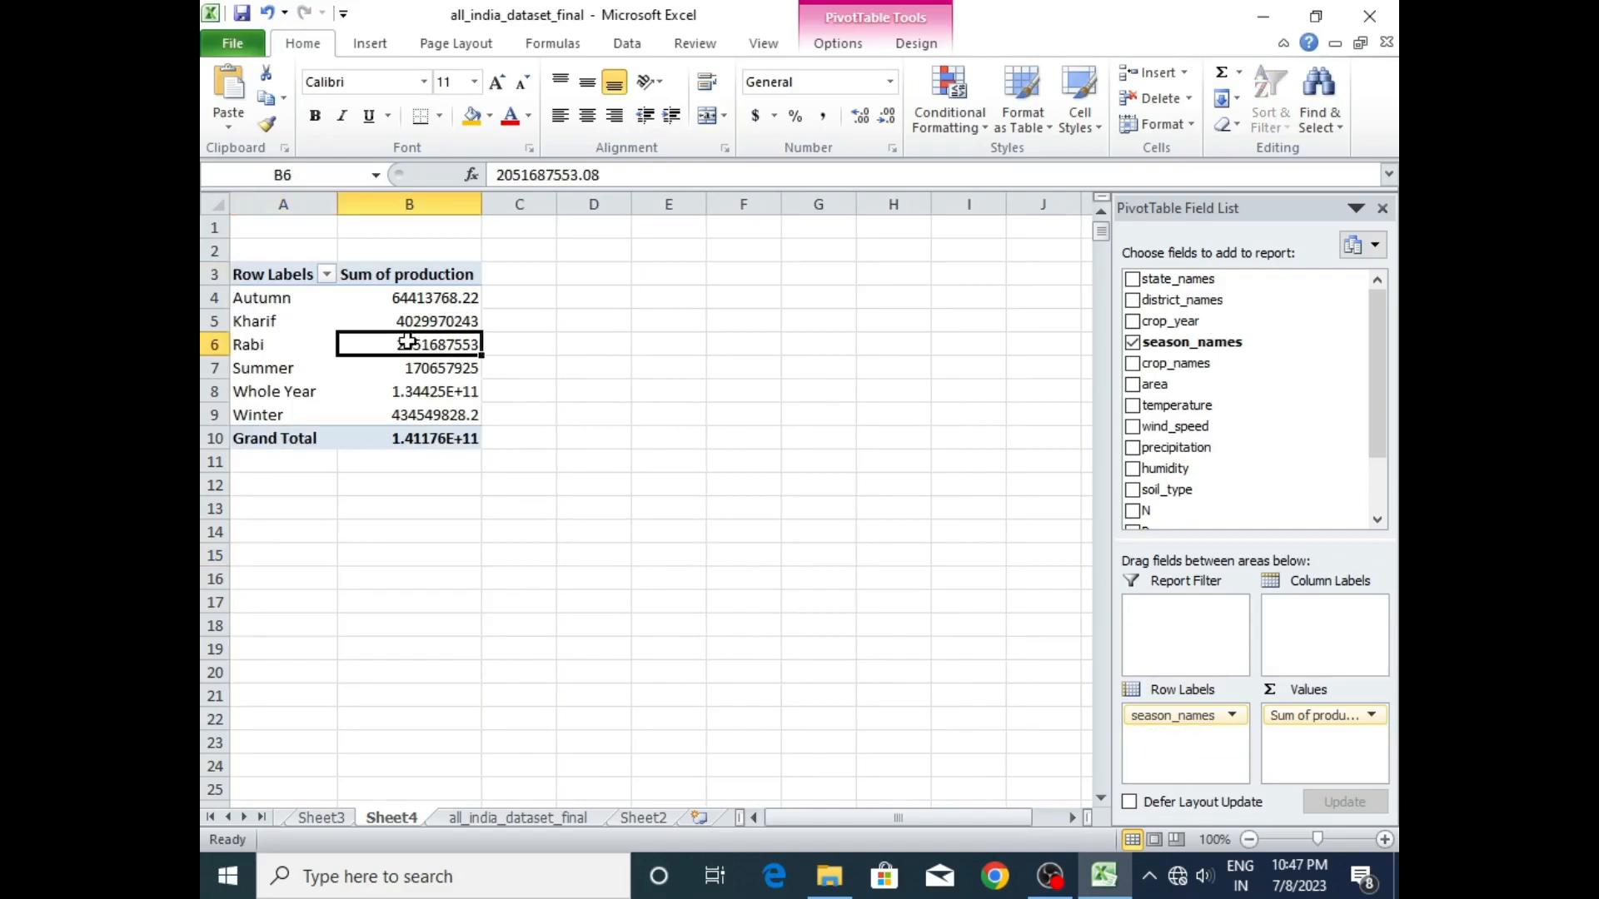
click(433, 385)
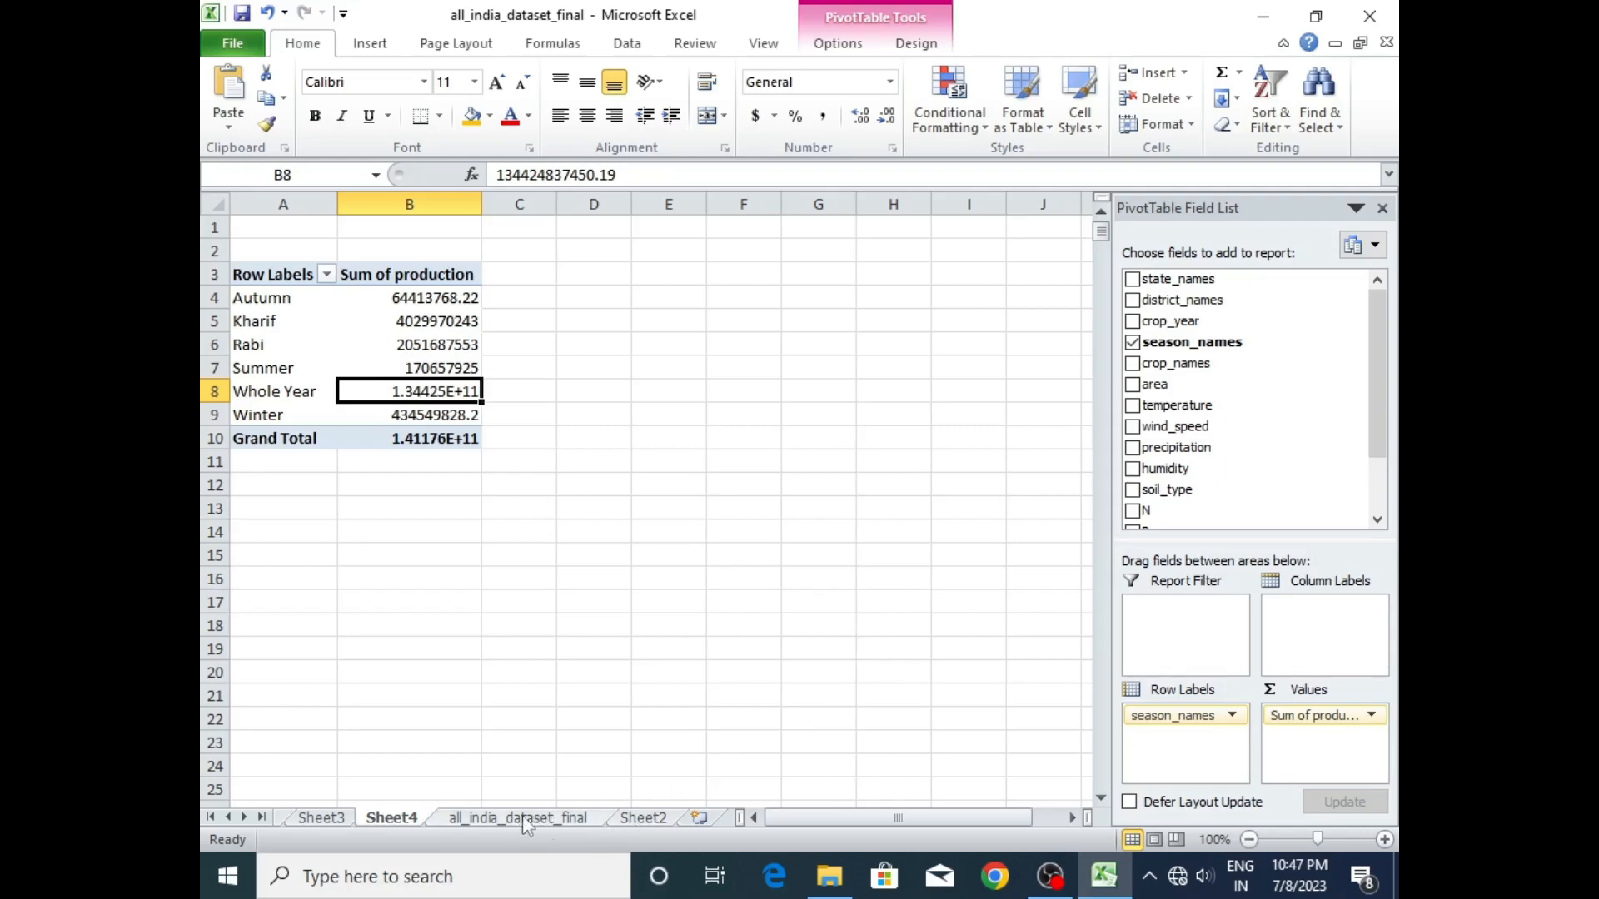
click(642, 819)
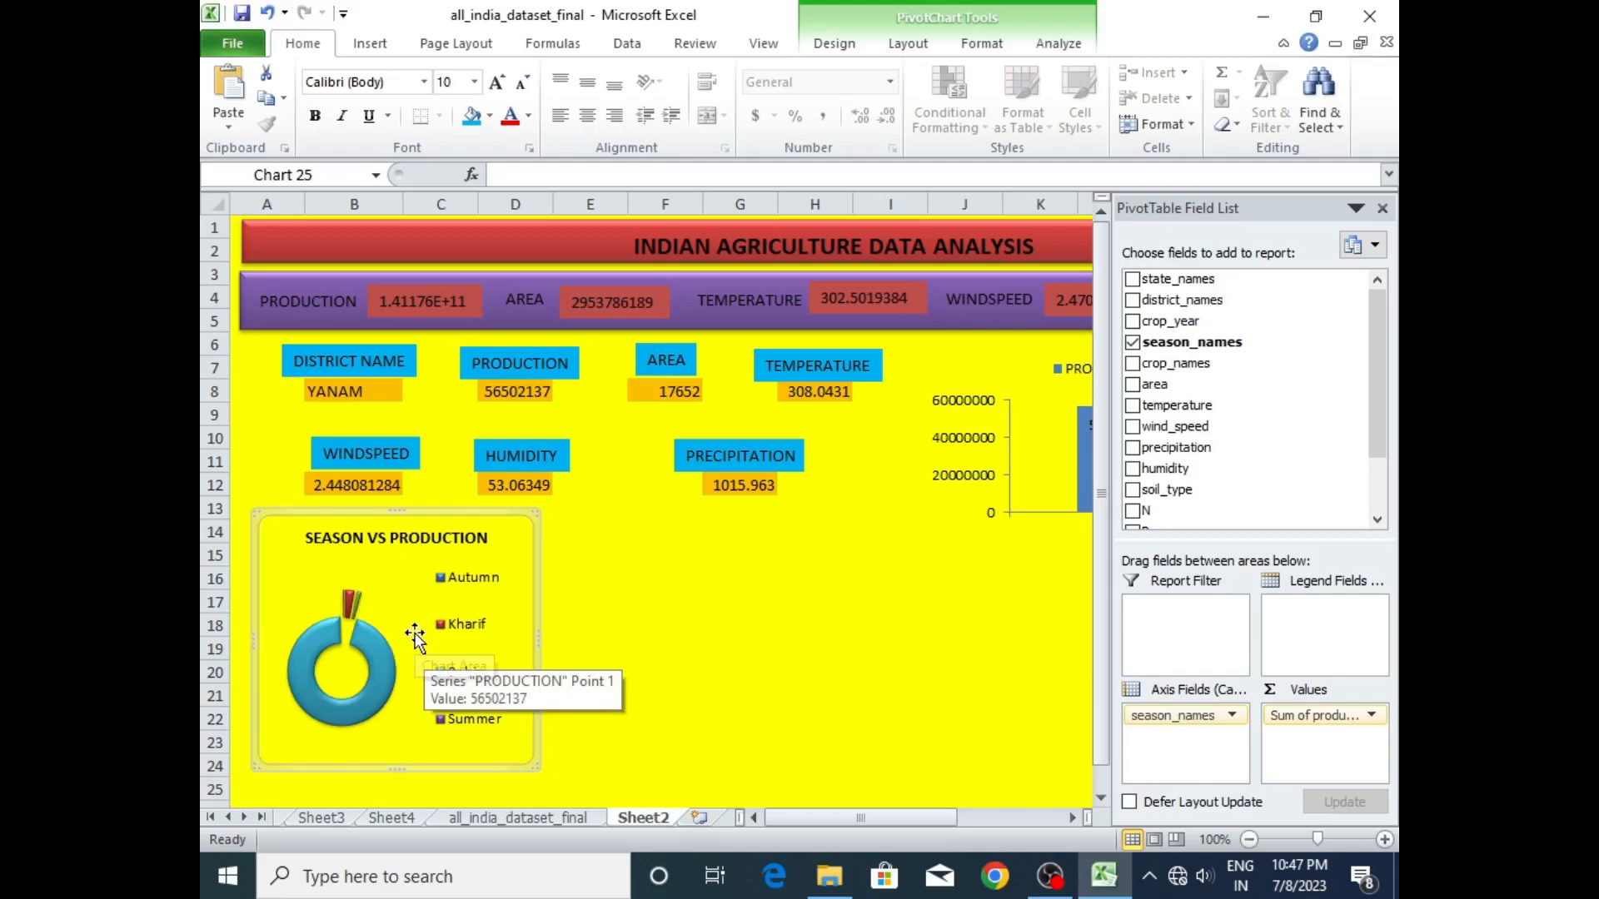
click(482, 822)
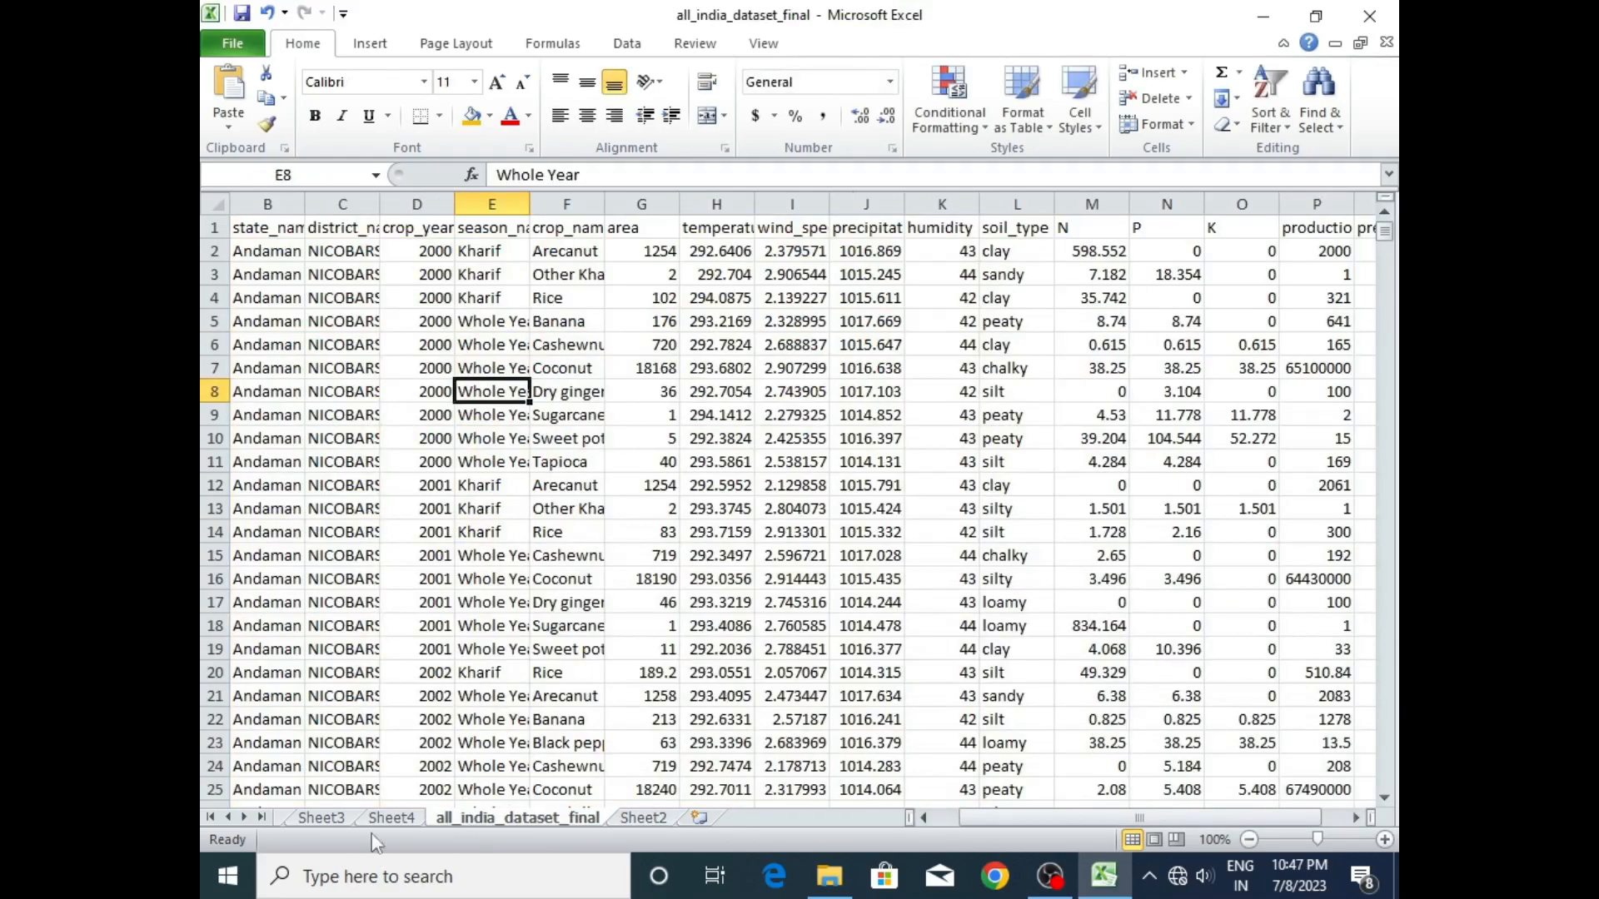
click(378, 818)
- Copy the season-wise production pivot table on Sheet4 and paste it below at cell A17
click(355, 340)
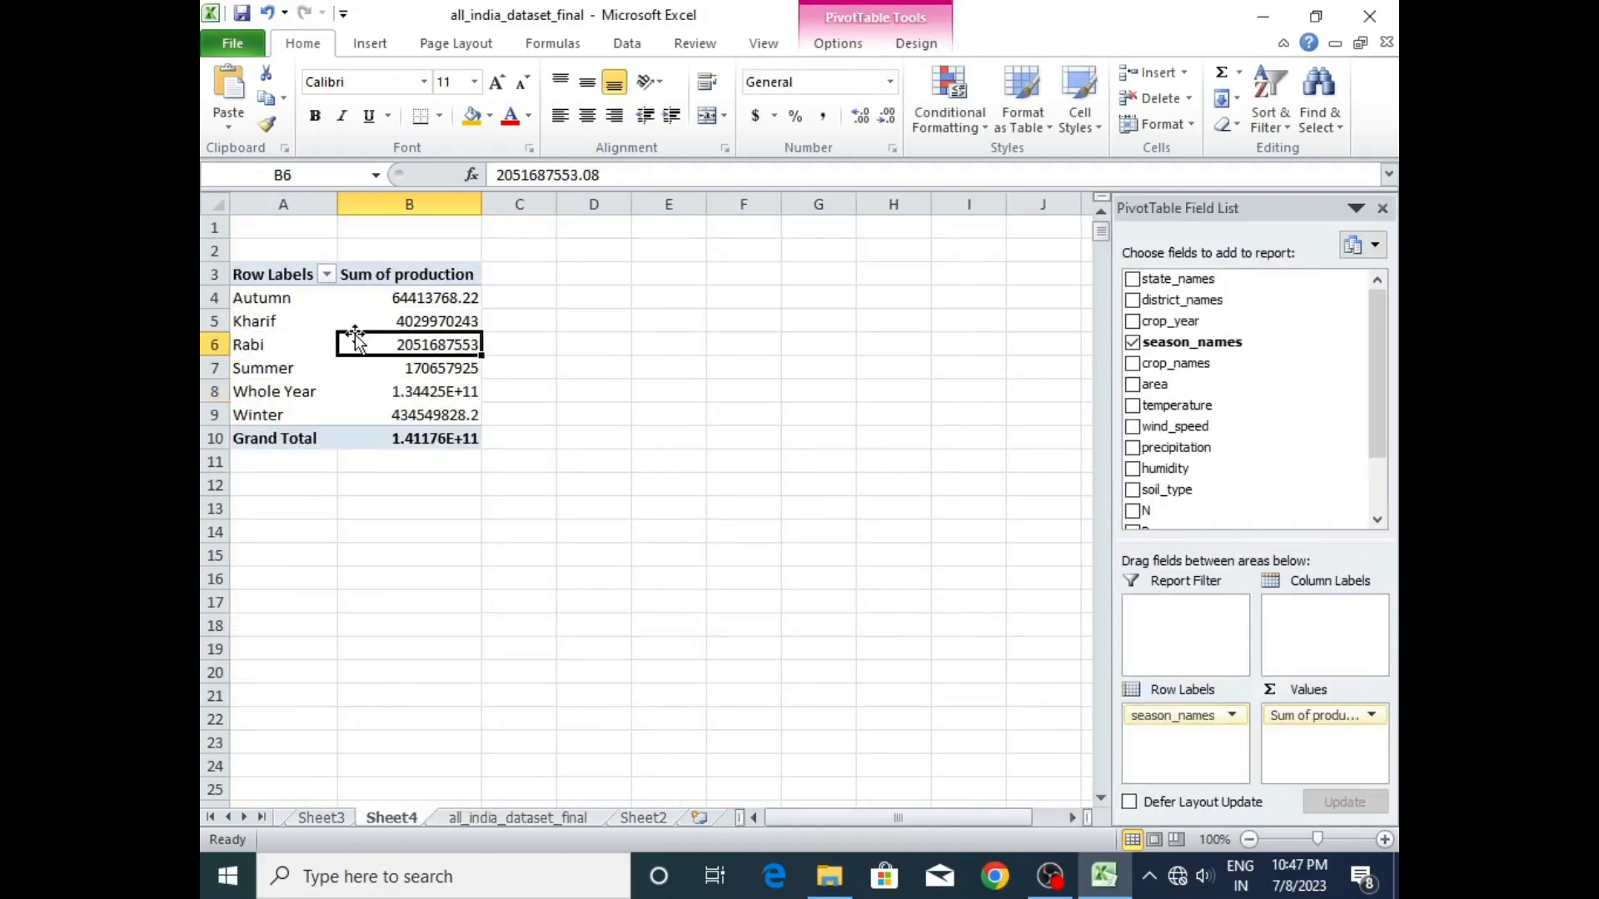
drag(474, 461, 259, 274)
key(ctrl+c)
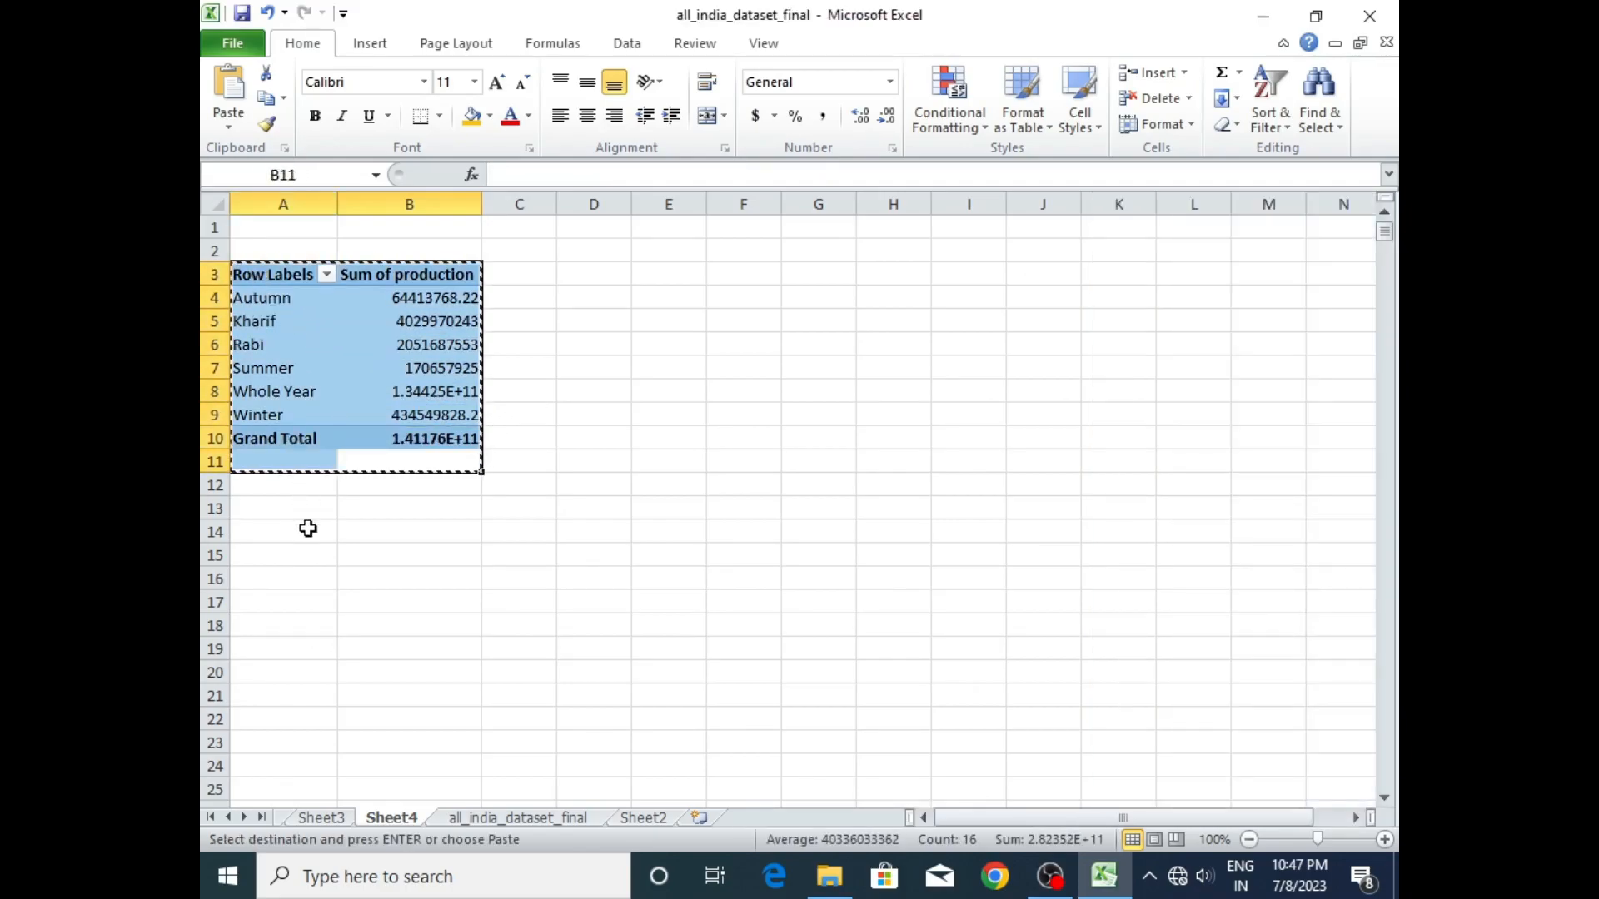
click(282, 602)
key(ctrl+v)
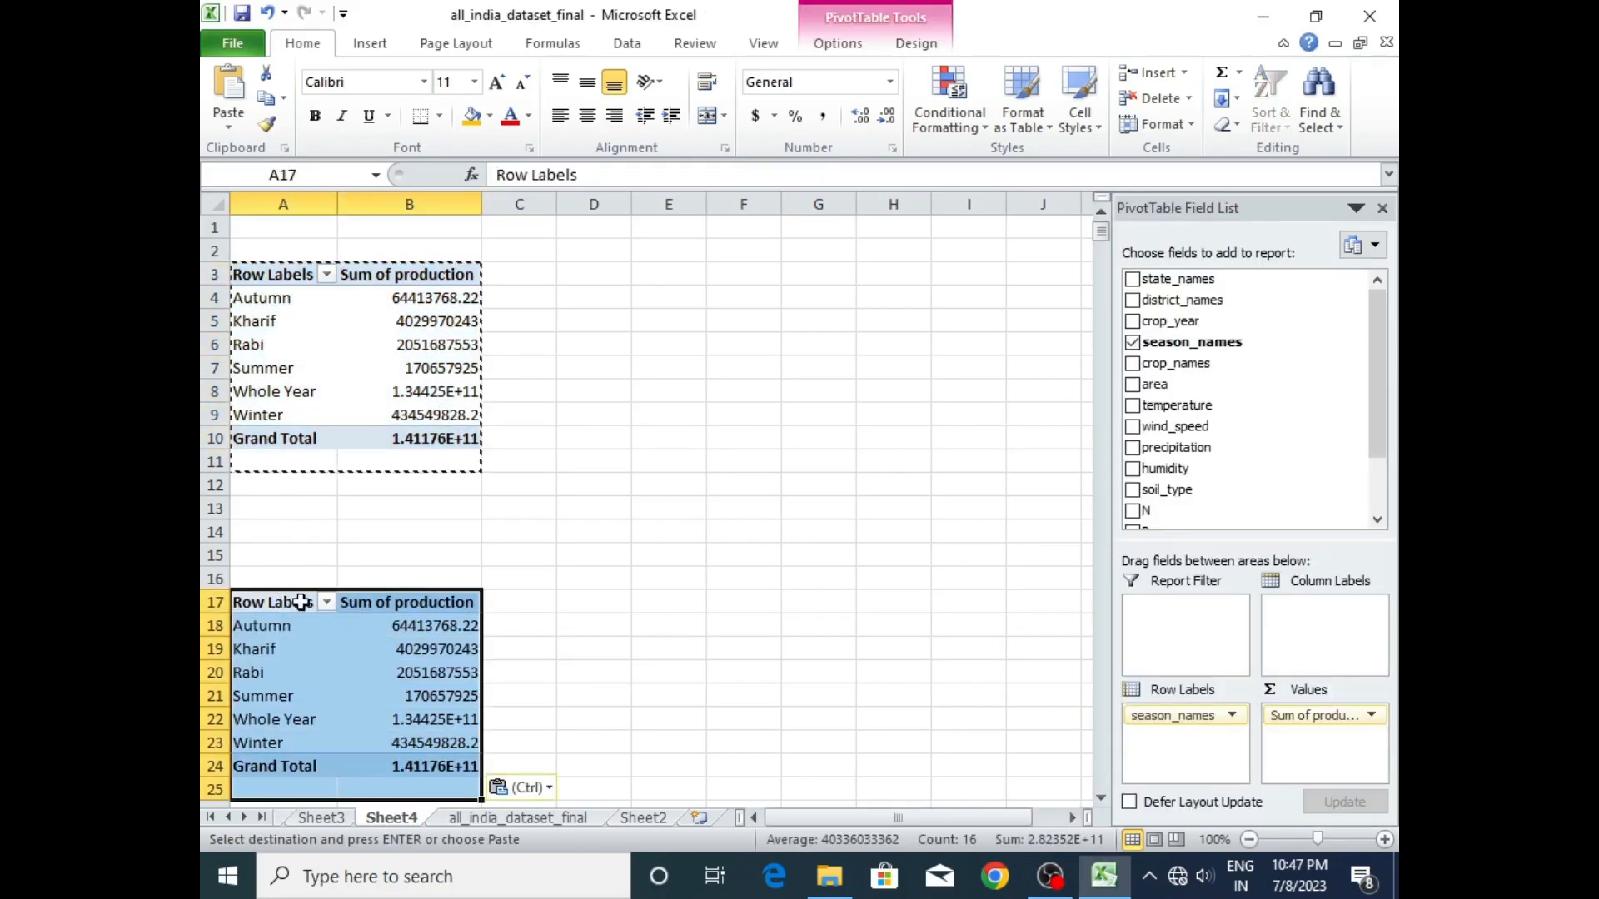
click(563, 423)
- Remove season_names from the copied pivot table at A17 and add the field back
click(402, 673)
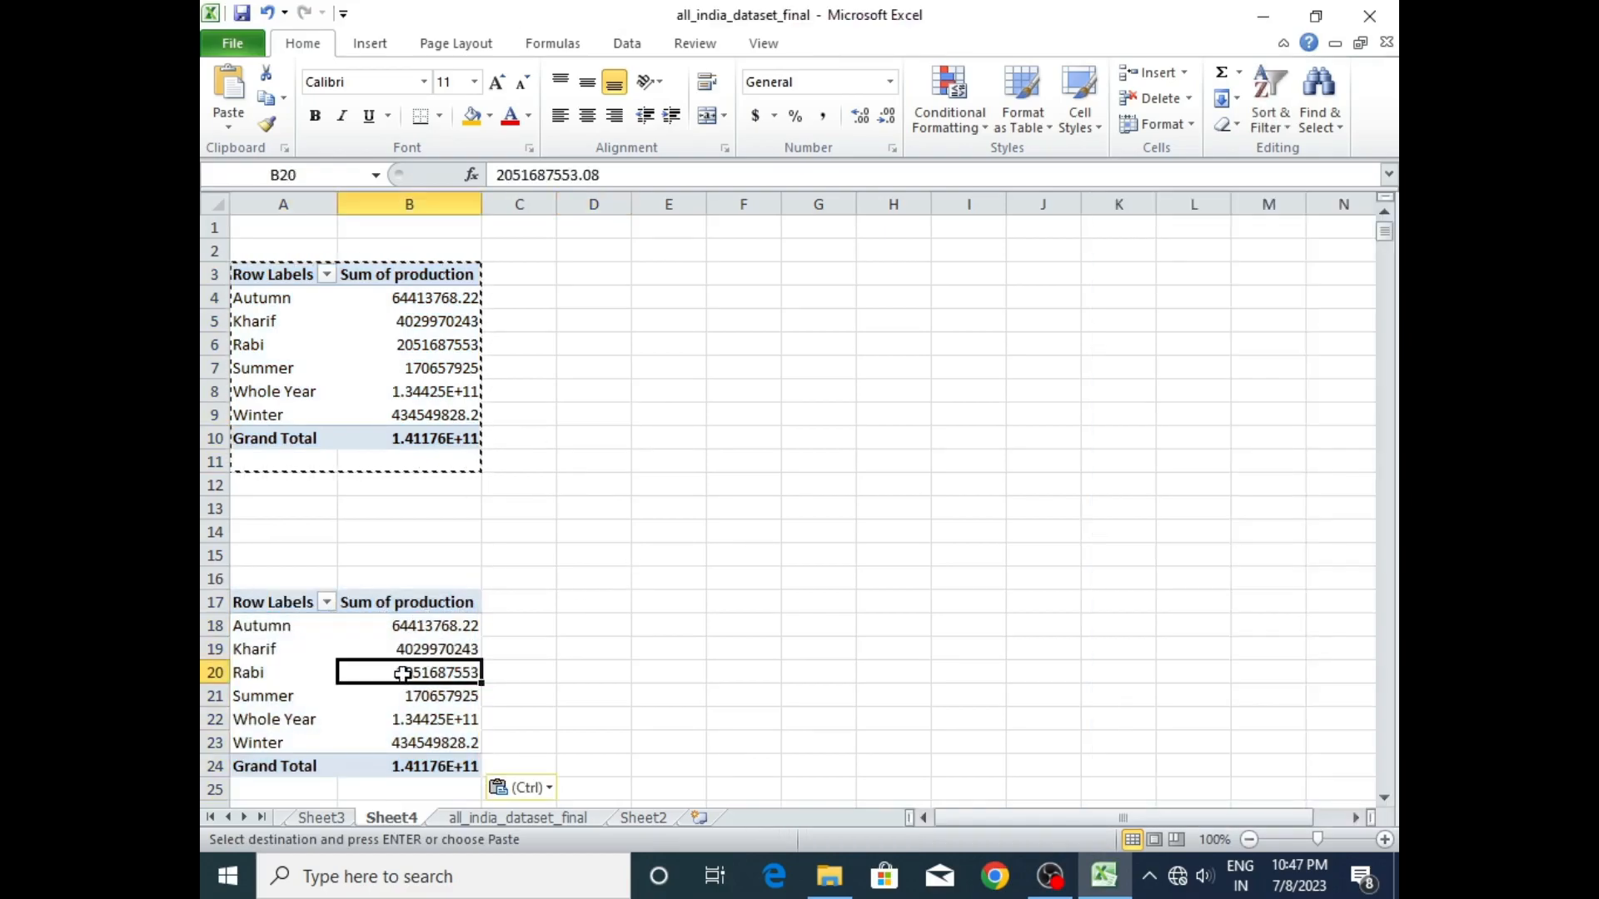
click(353, 386)
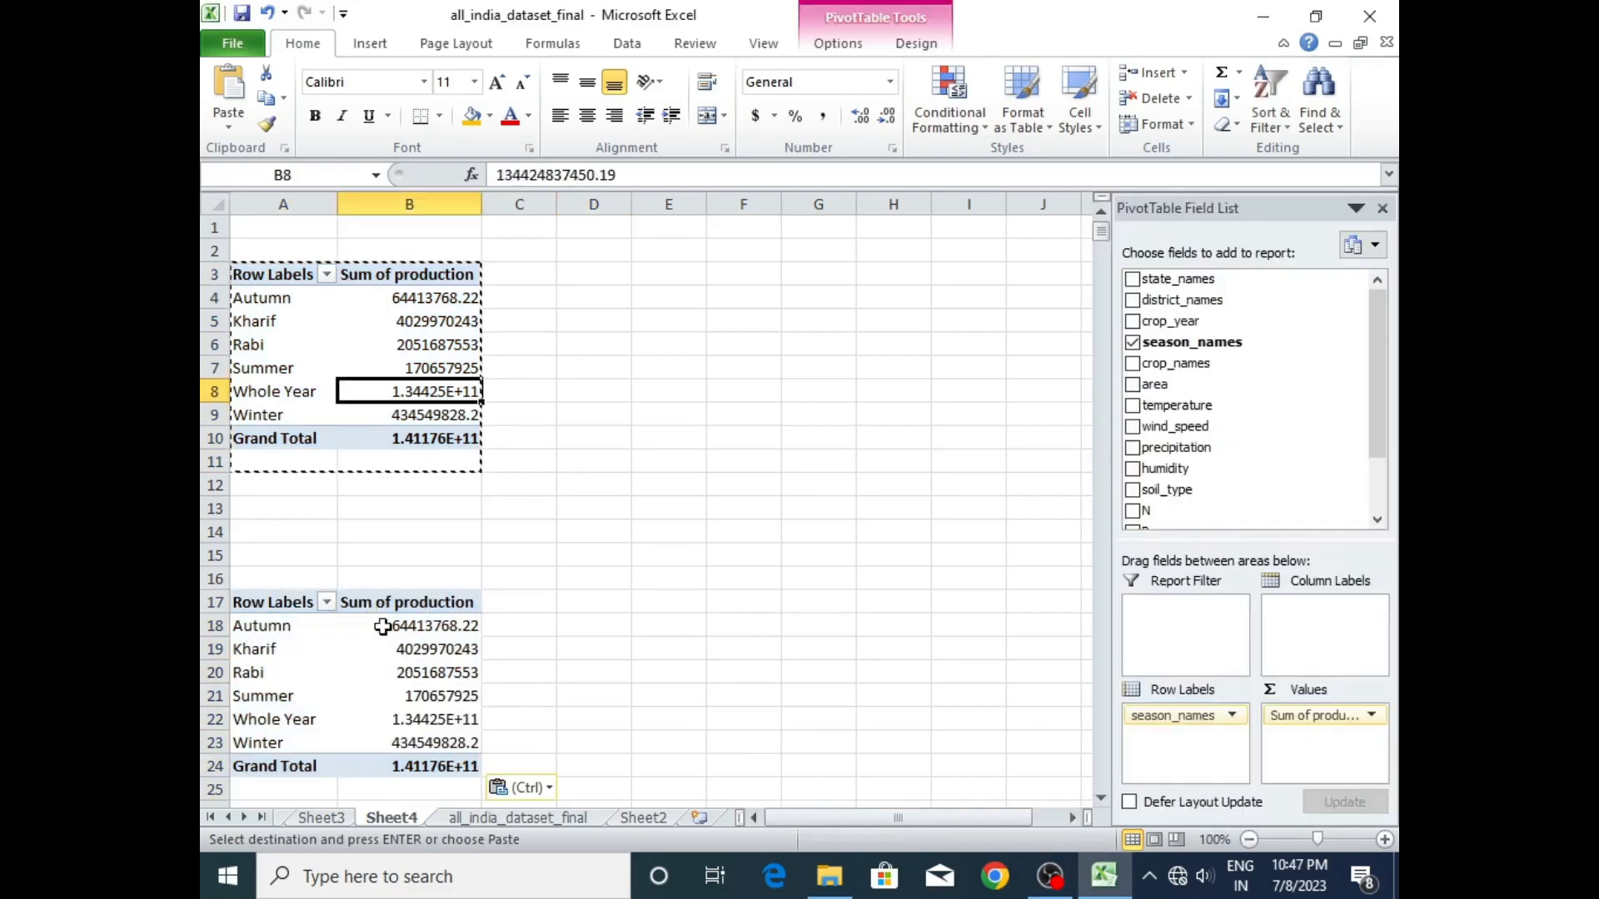
click(393, 651)
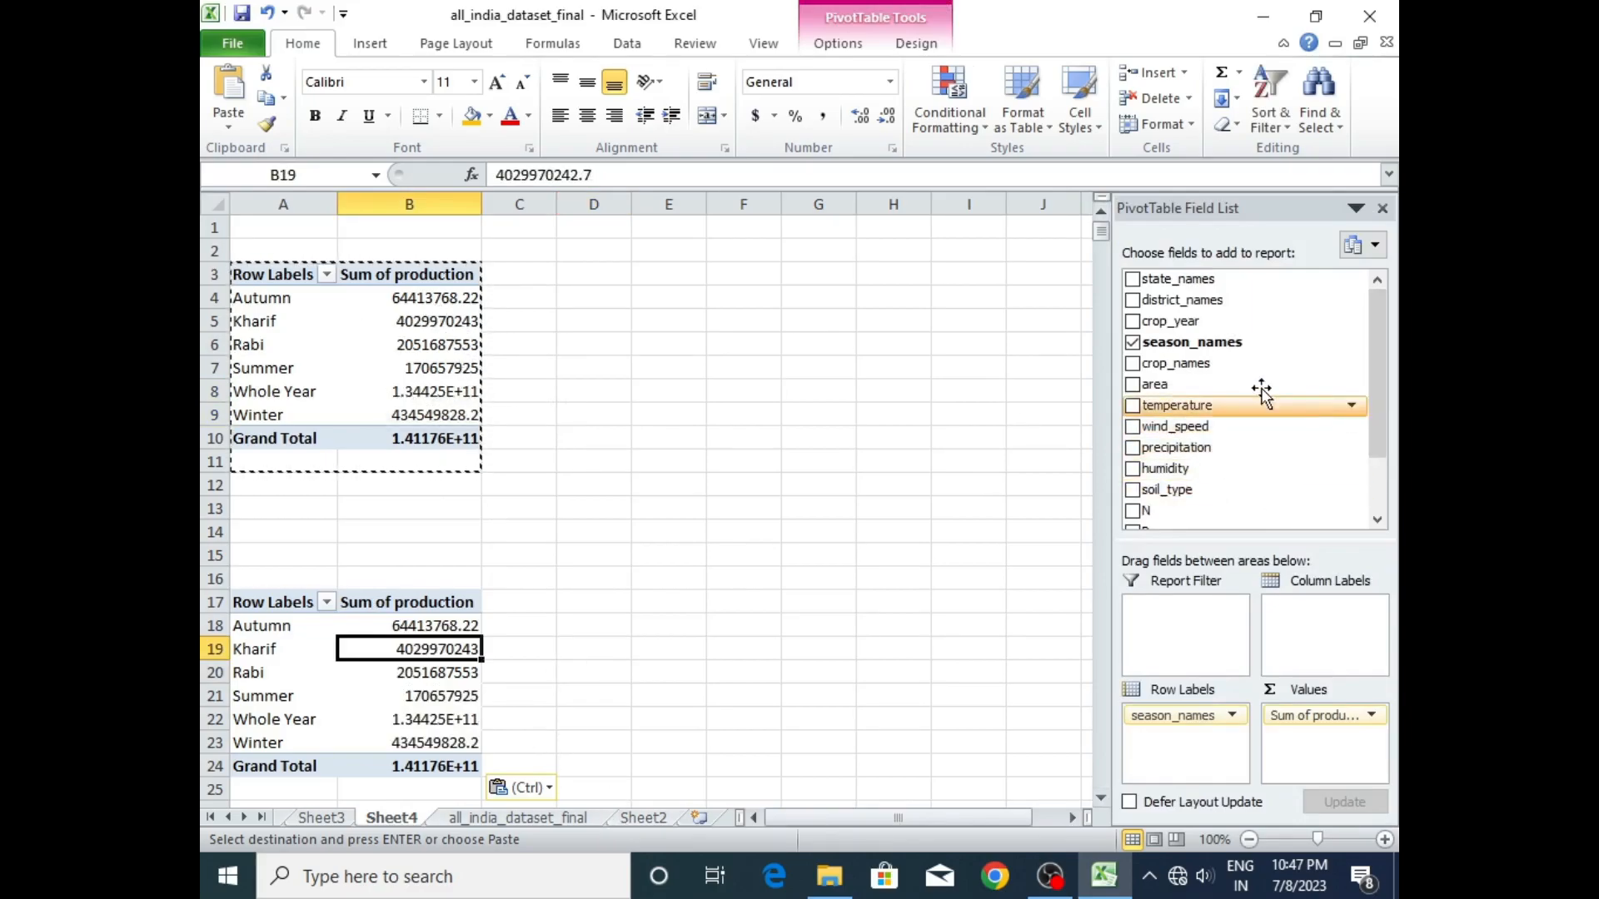
click(1132, 344)
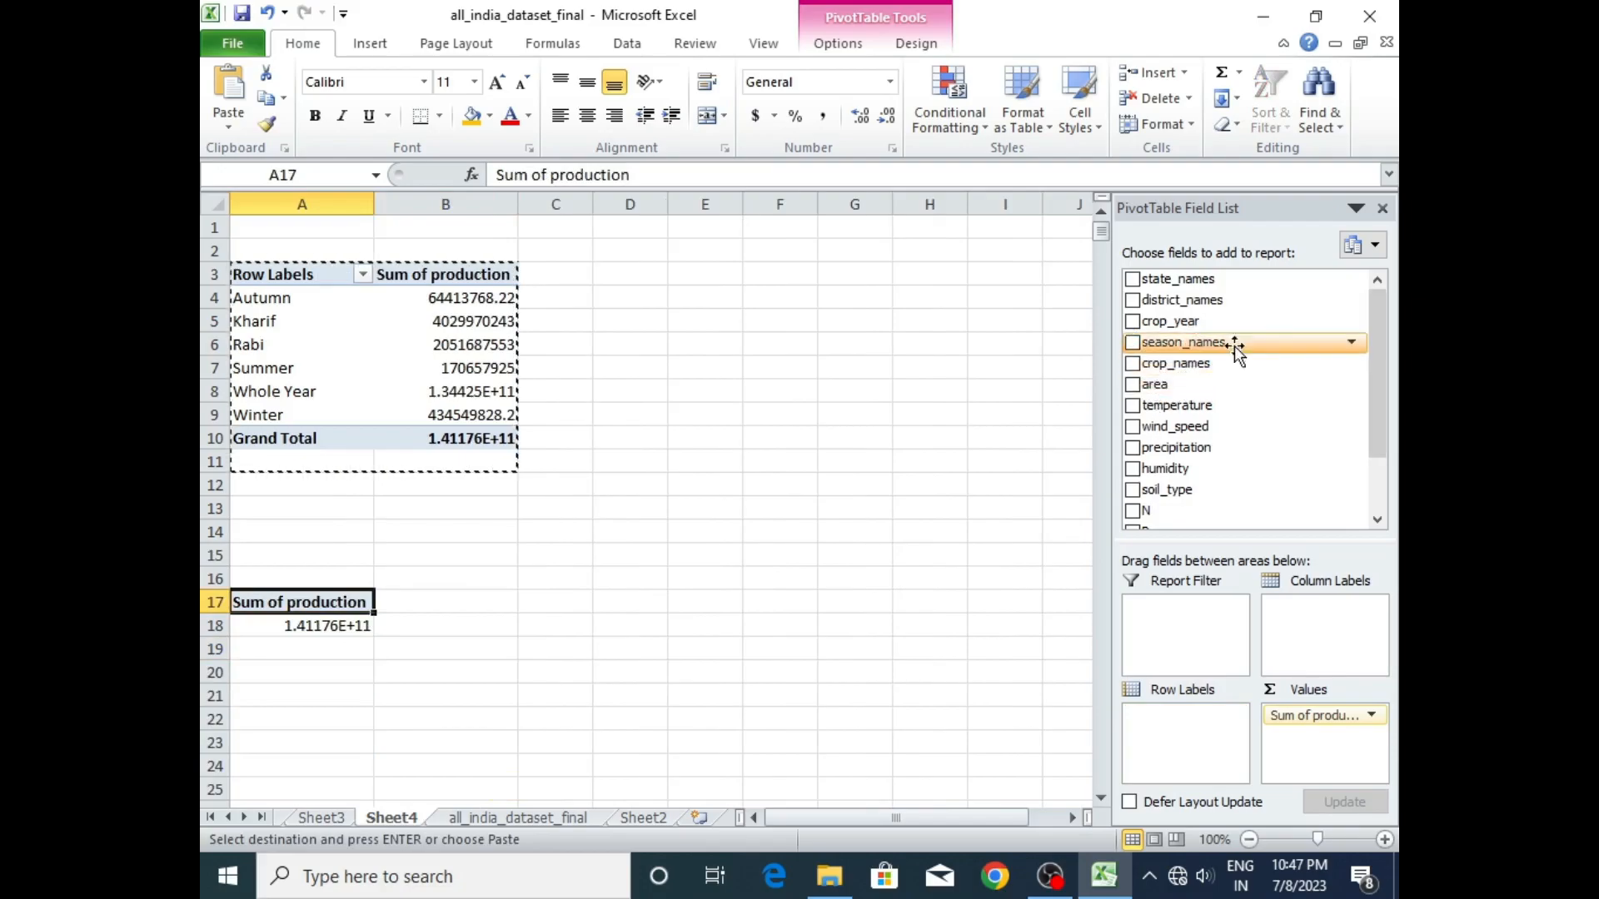
click(1131, 344)
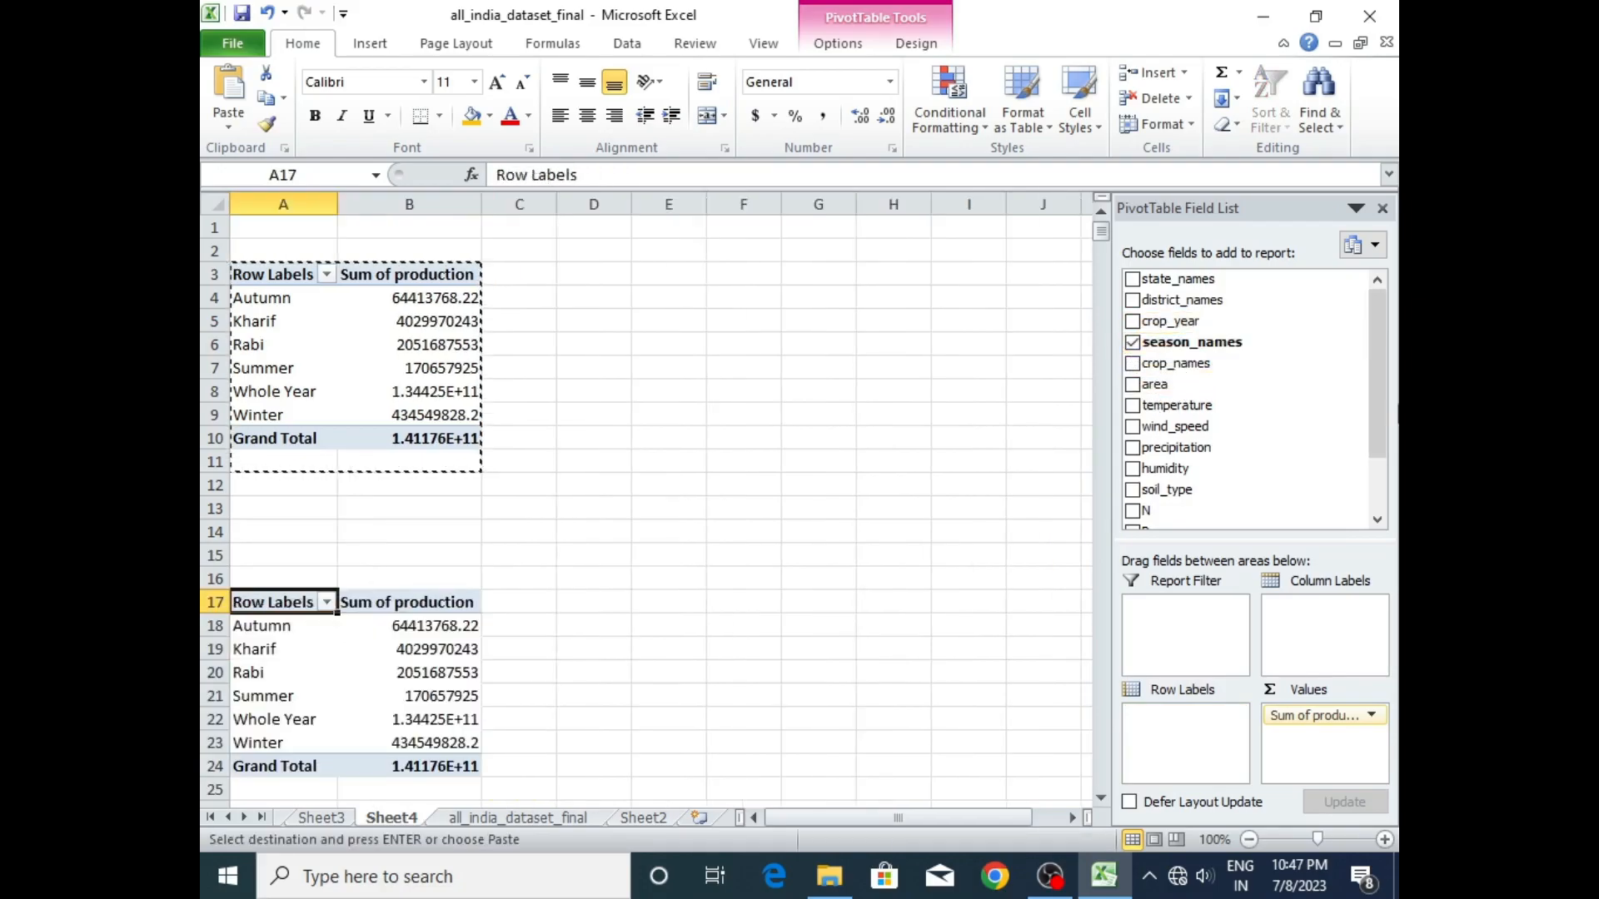
drag(1368, 378, 1376, 478)
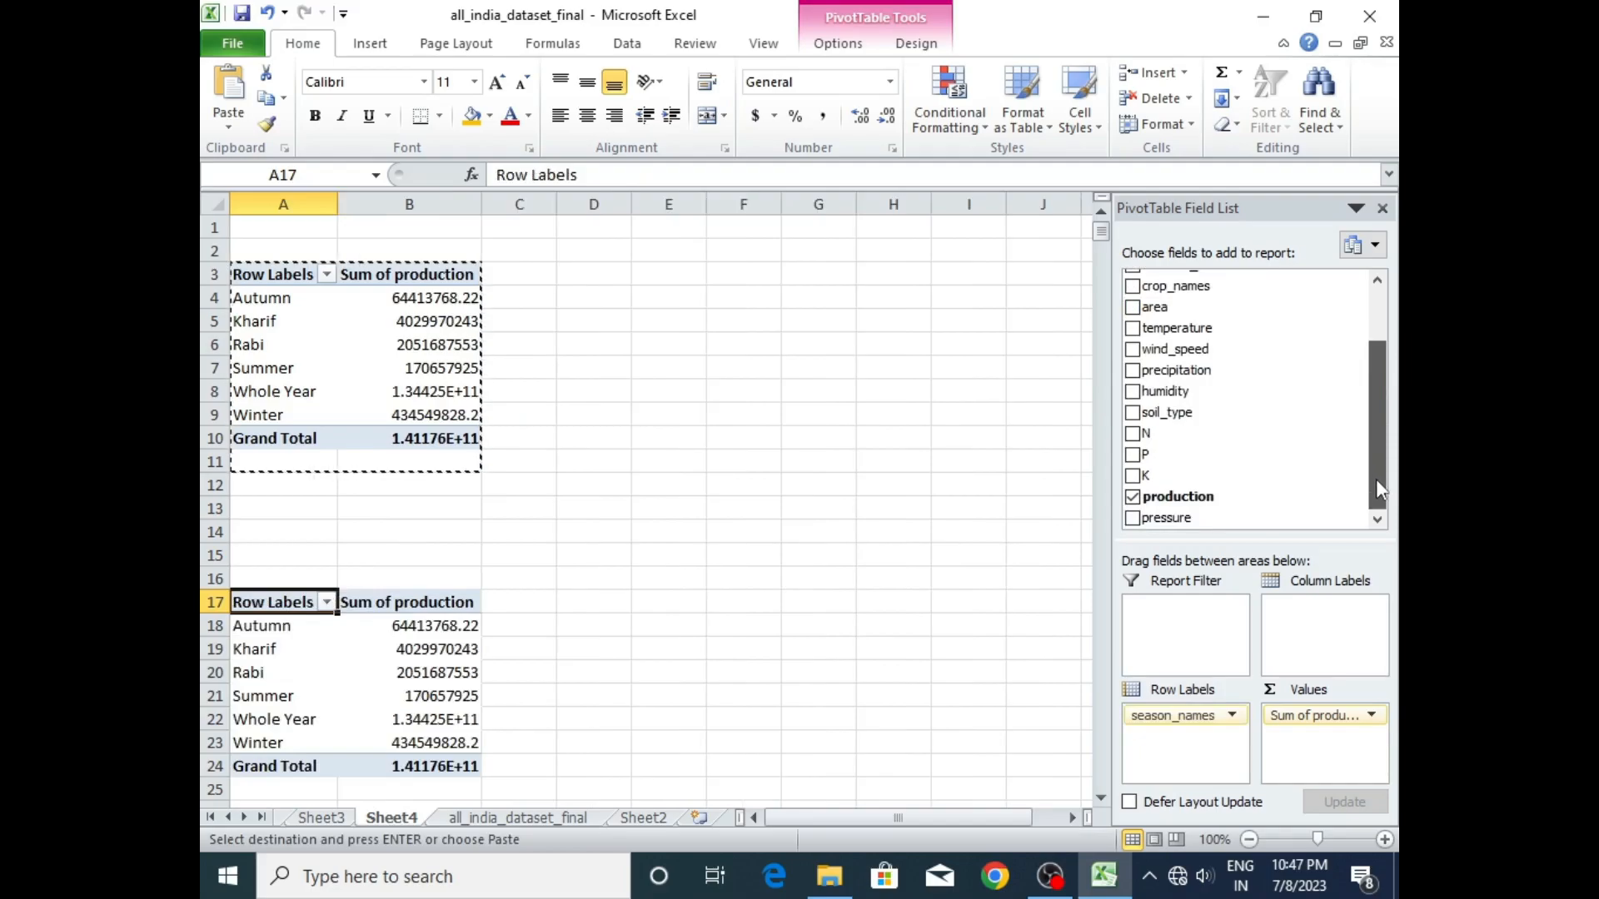
- Replace production with pressure as the summed value in the copied pivot table at A17 on Sheet4
click(1132, 498)
click(1133, 518)
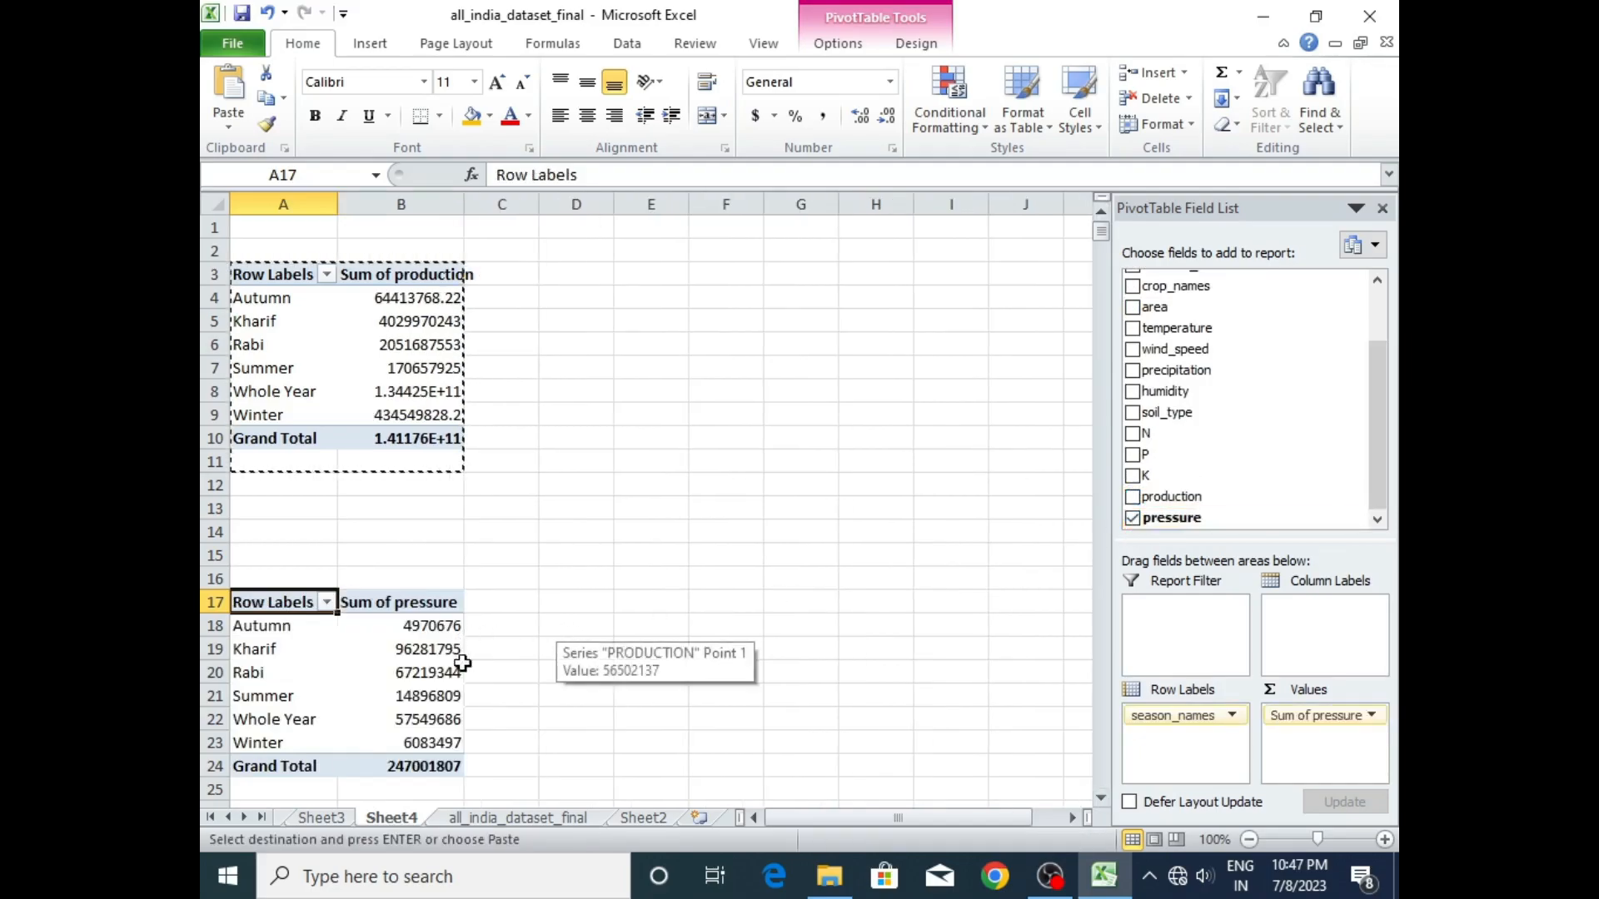
click(630, 821)
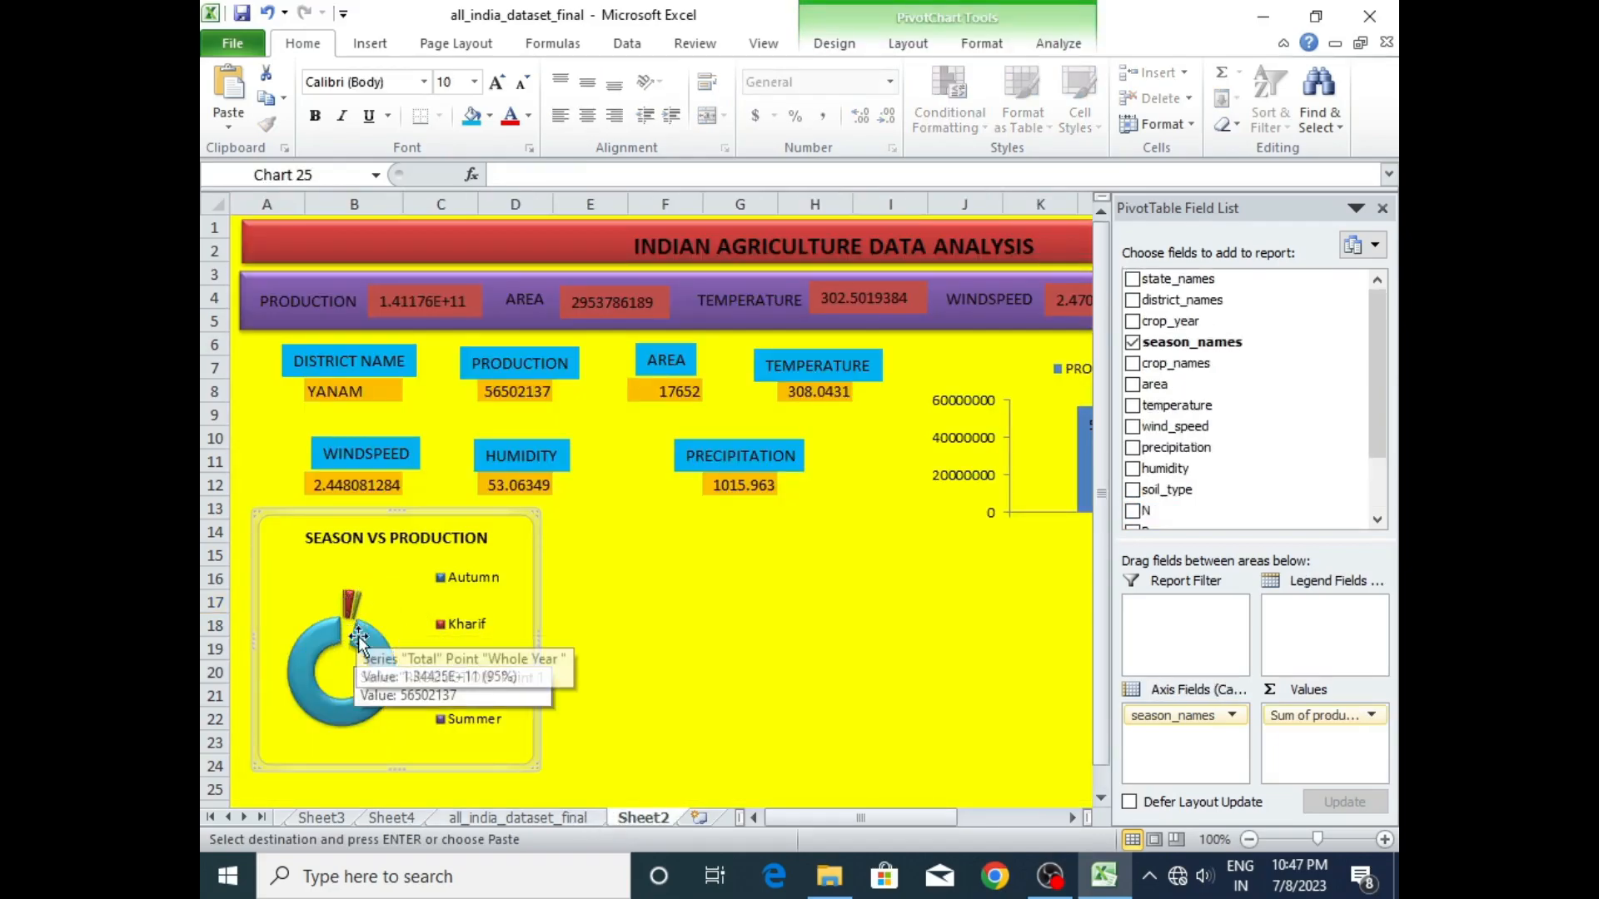
click(498, 816)
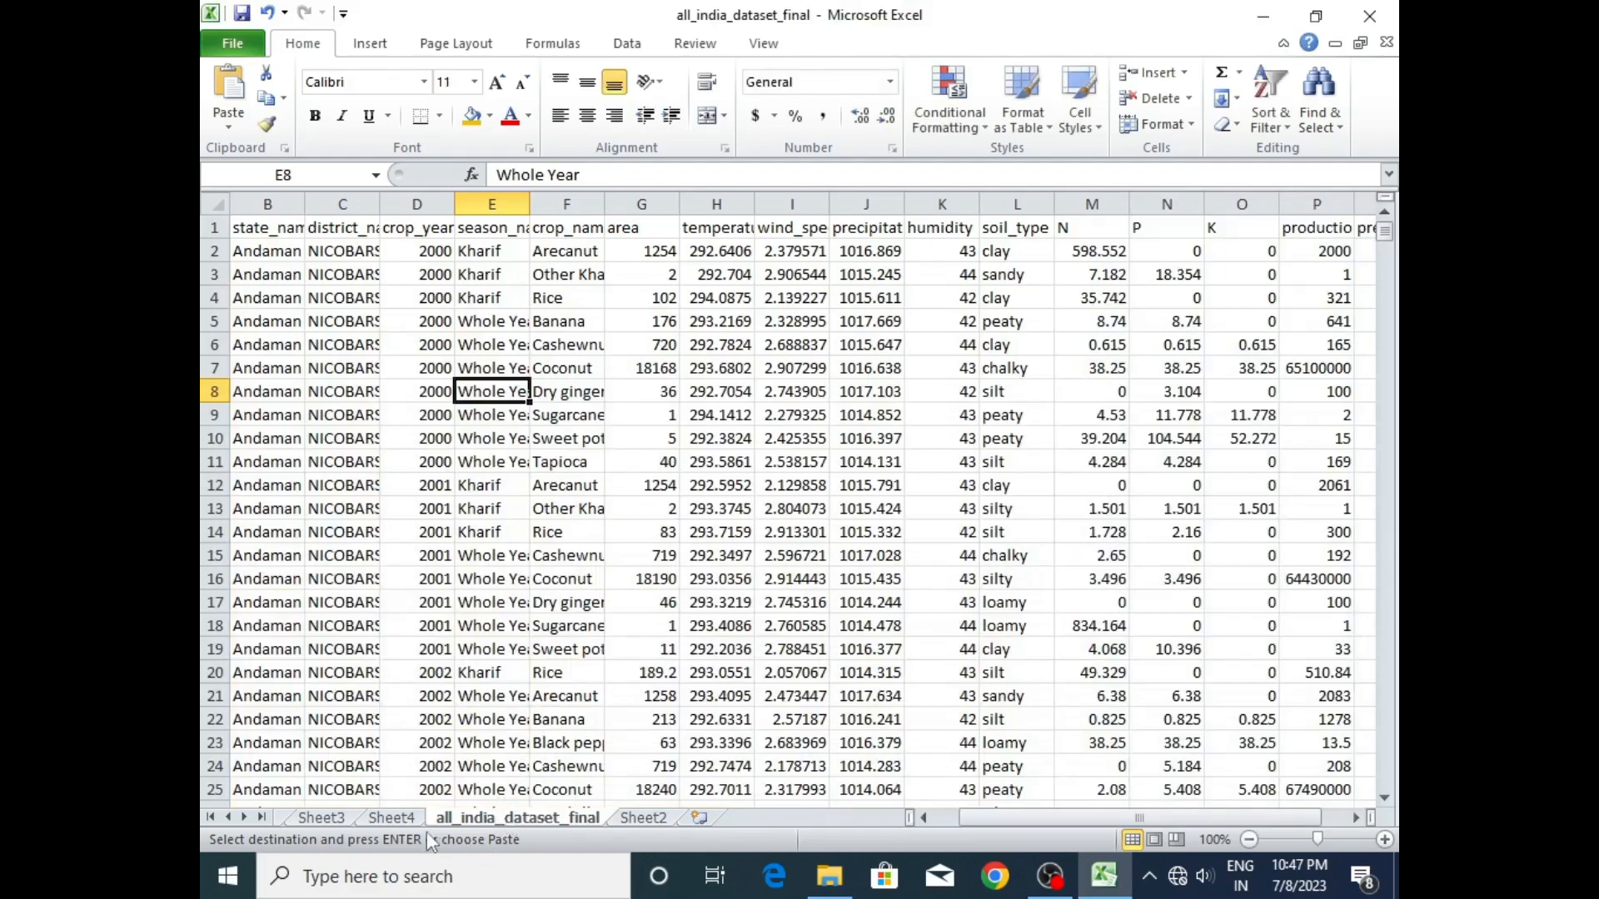
click(393, 817)
- Add district_names as column labels to the copied pivot table at A17
click(365, 654)
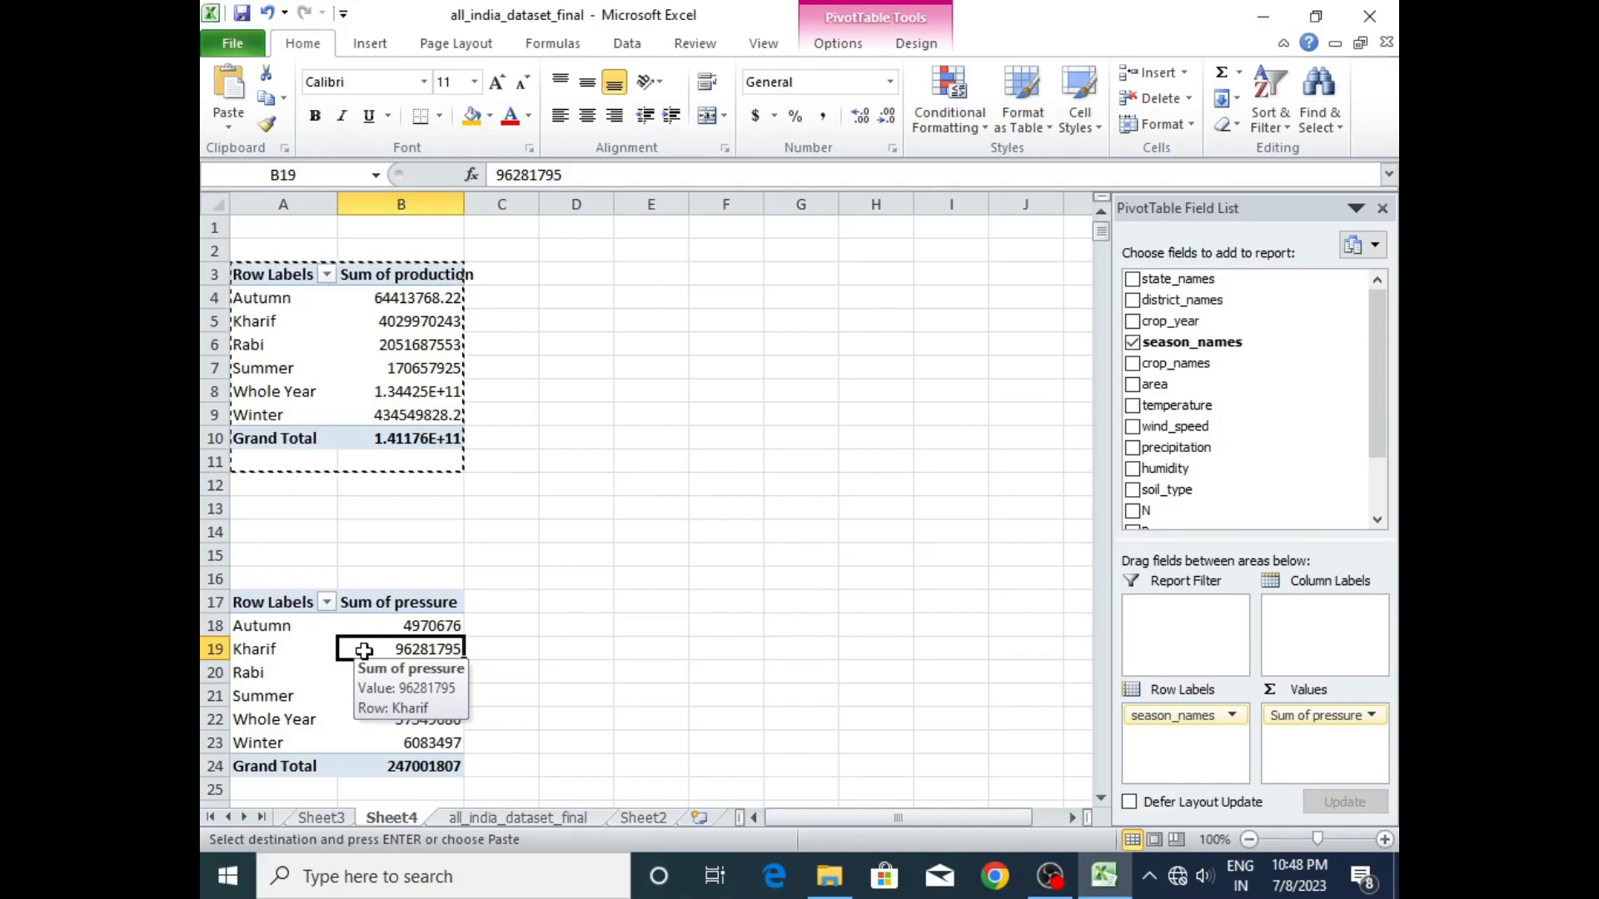
click(376, 699)
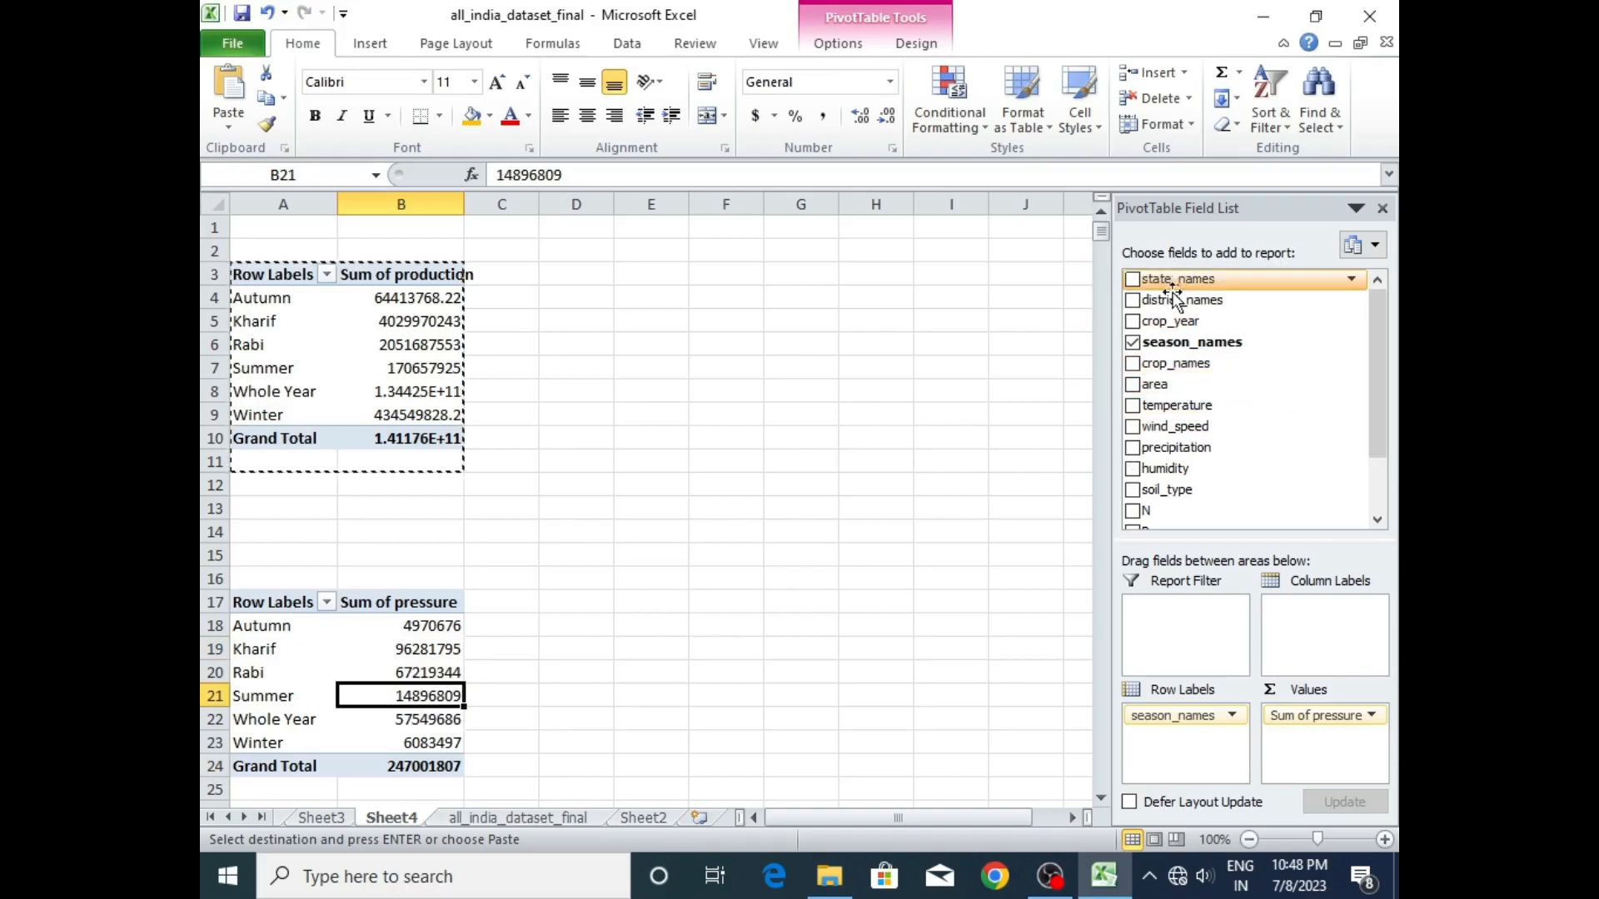
drag(1176, 300, 1316, 613)
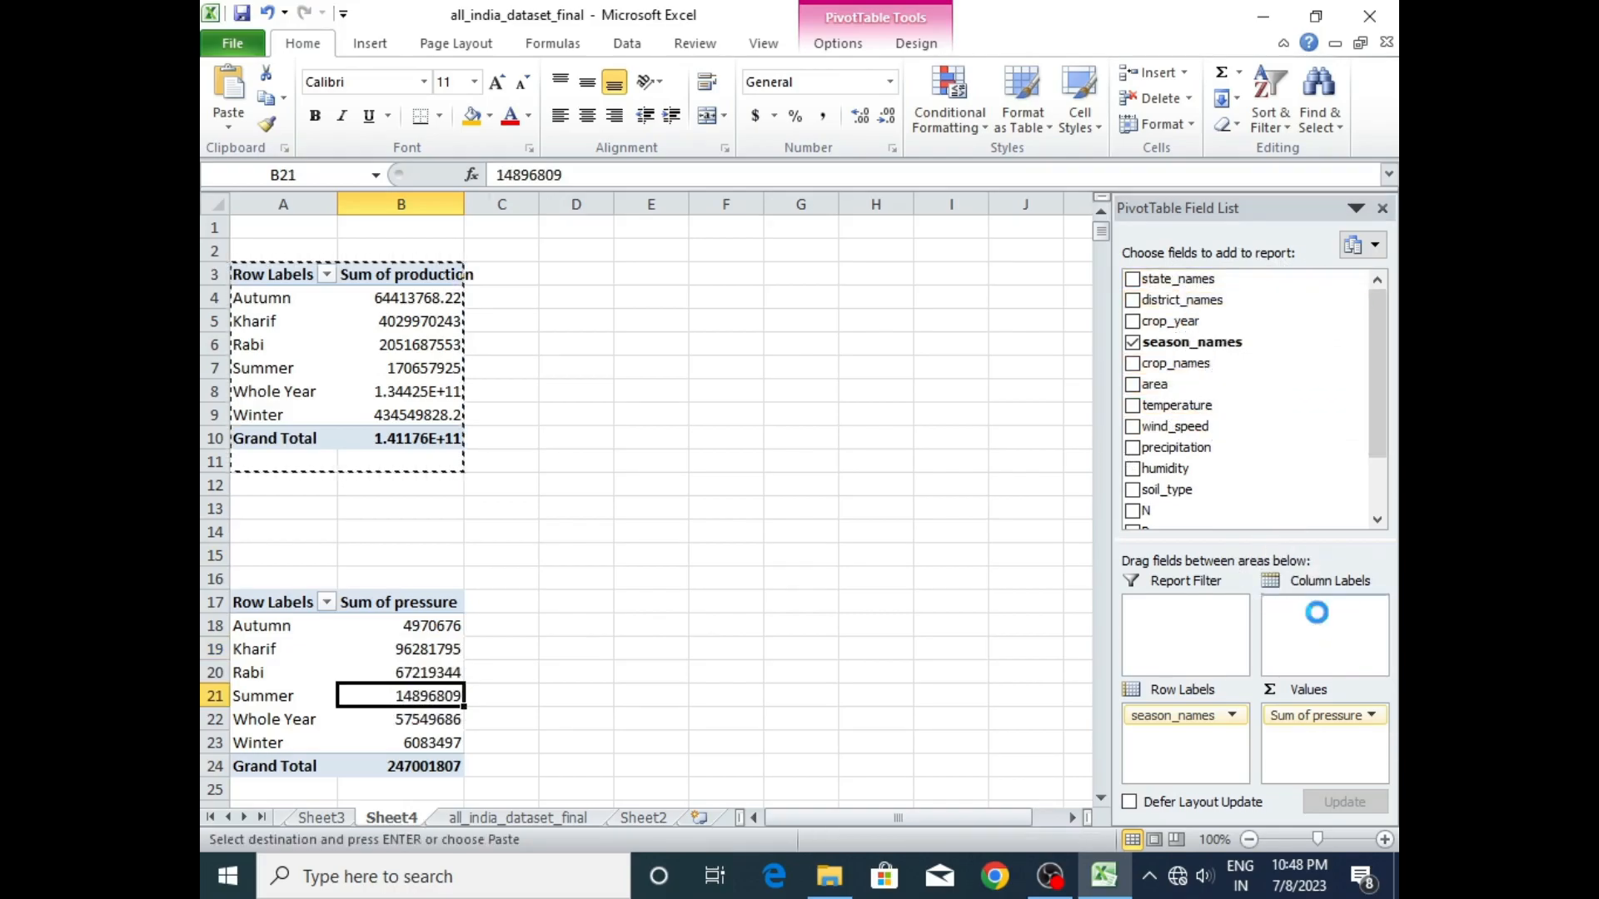
mouse_move(776, 818)
mouse_down()
mouse_move(795, 818)
mouse_move(772, 818)
mouse_up()
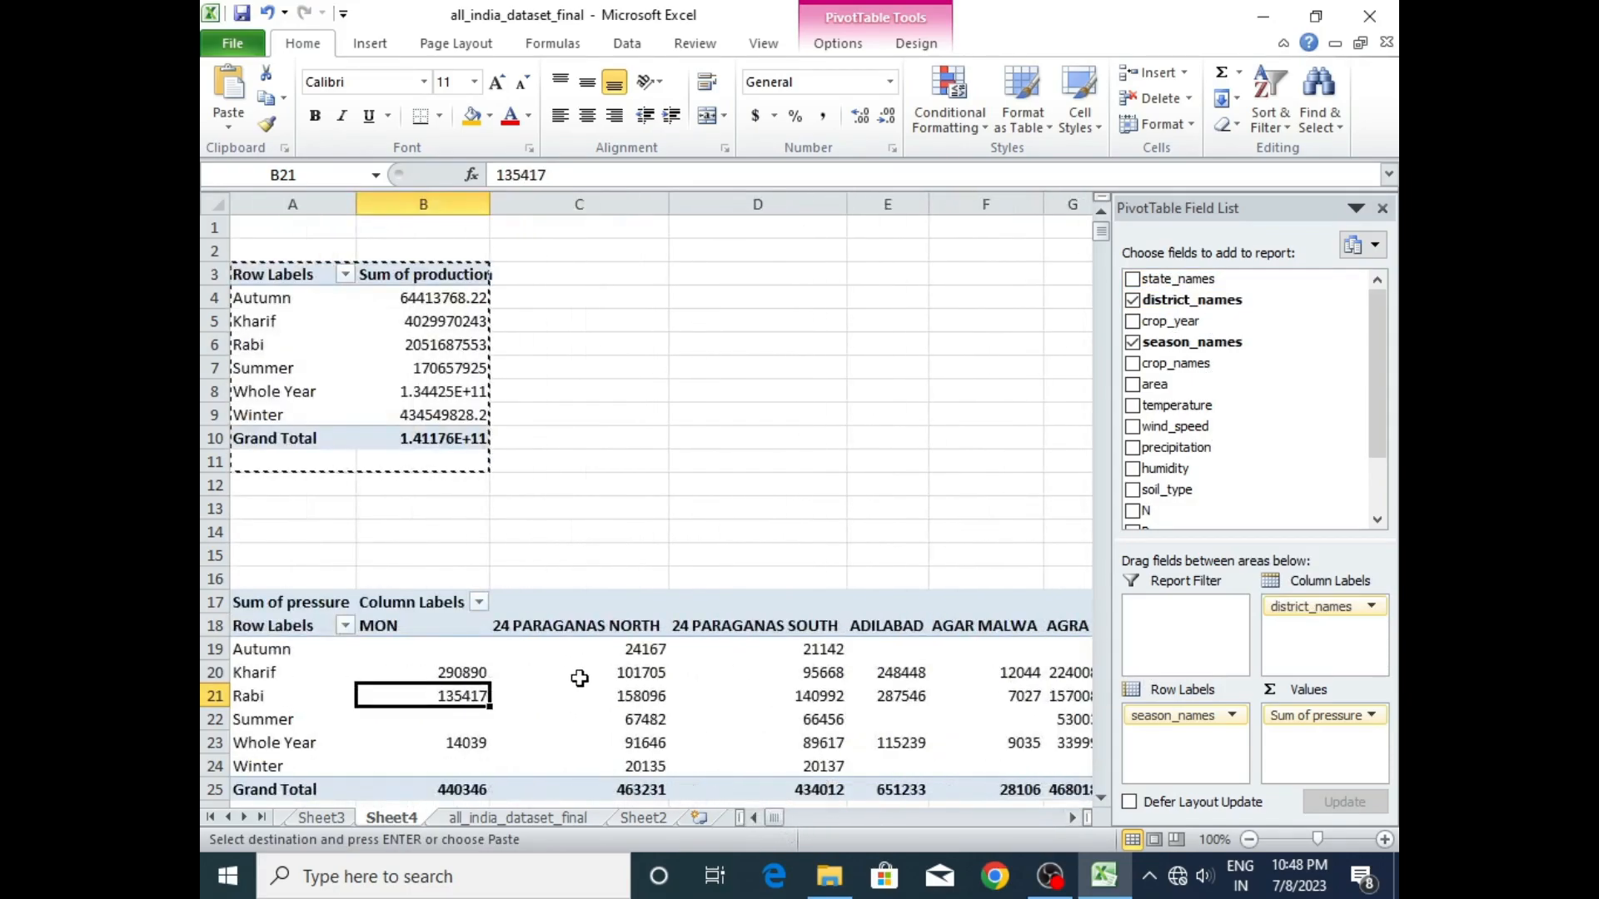
- Insert a district_names slicer for the lower pivot table, place it above that table, and filter to 24 PARAGANAS NORTH
click(570, 673)
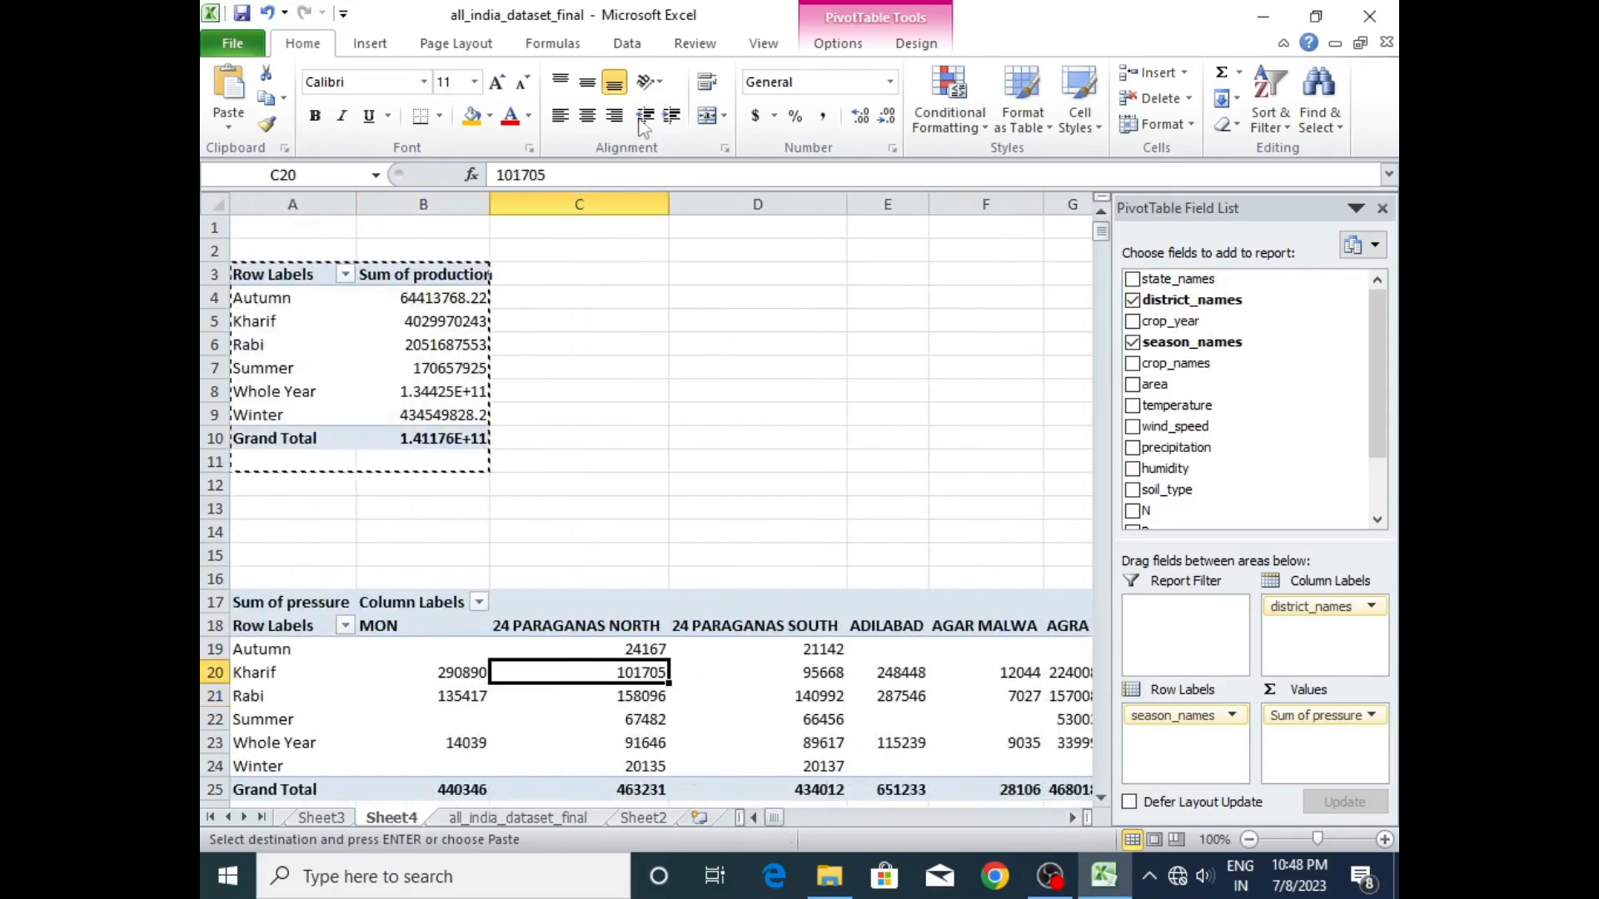
click(370, 43)
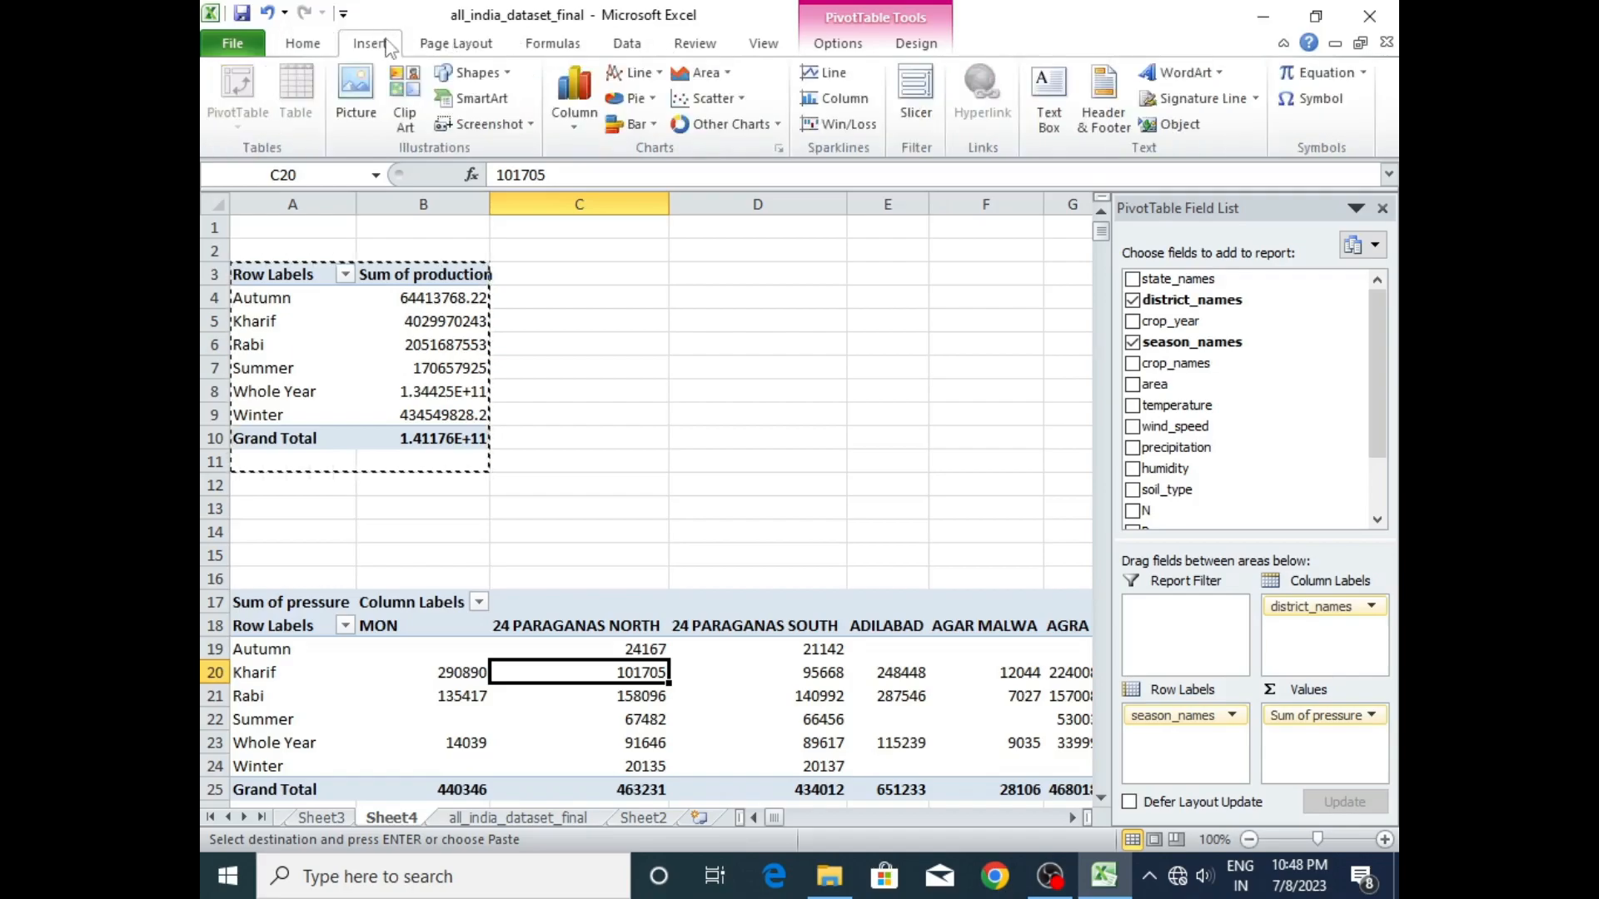
click(912, 99)
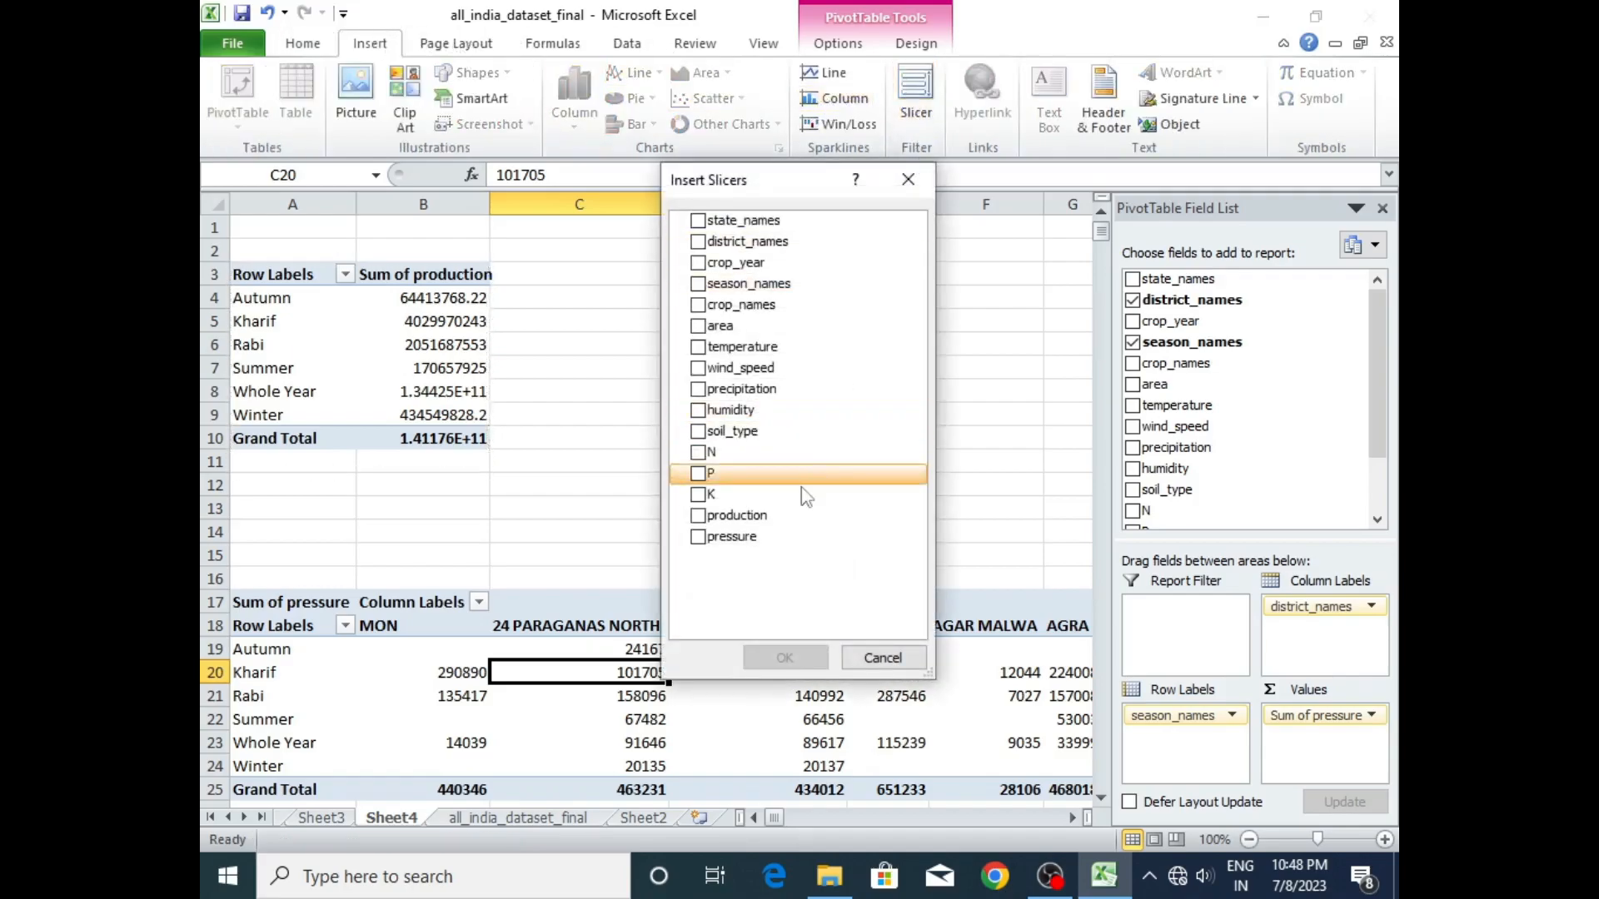
click(698, 241)
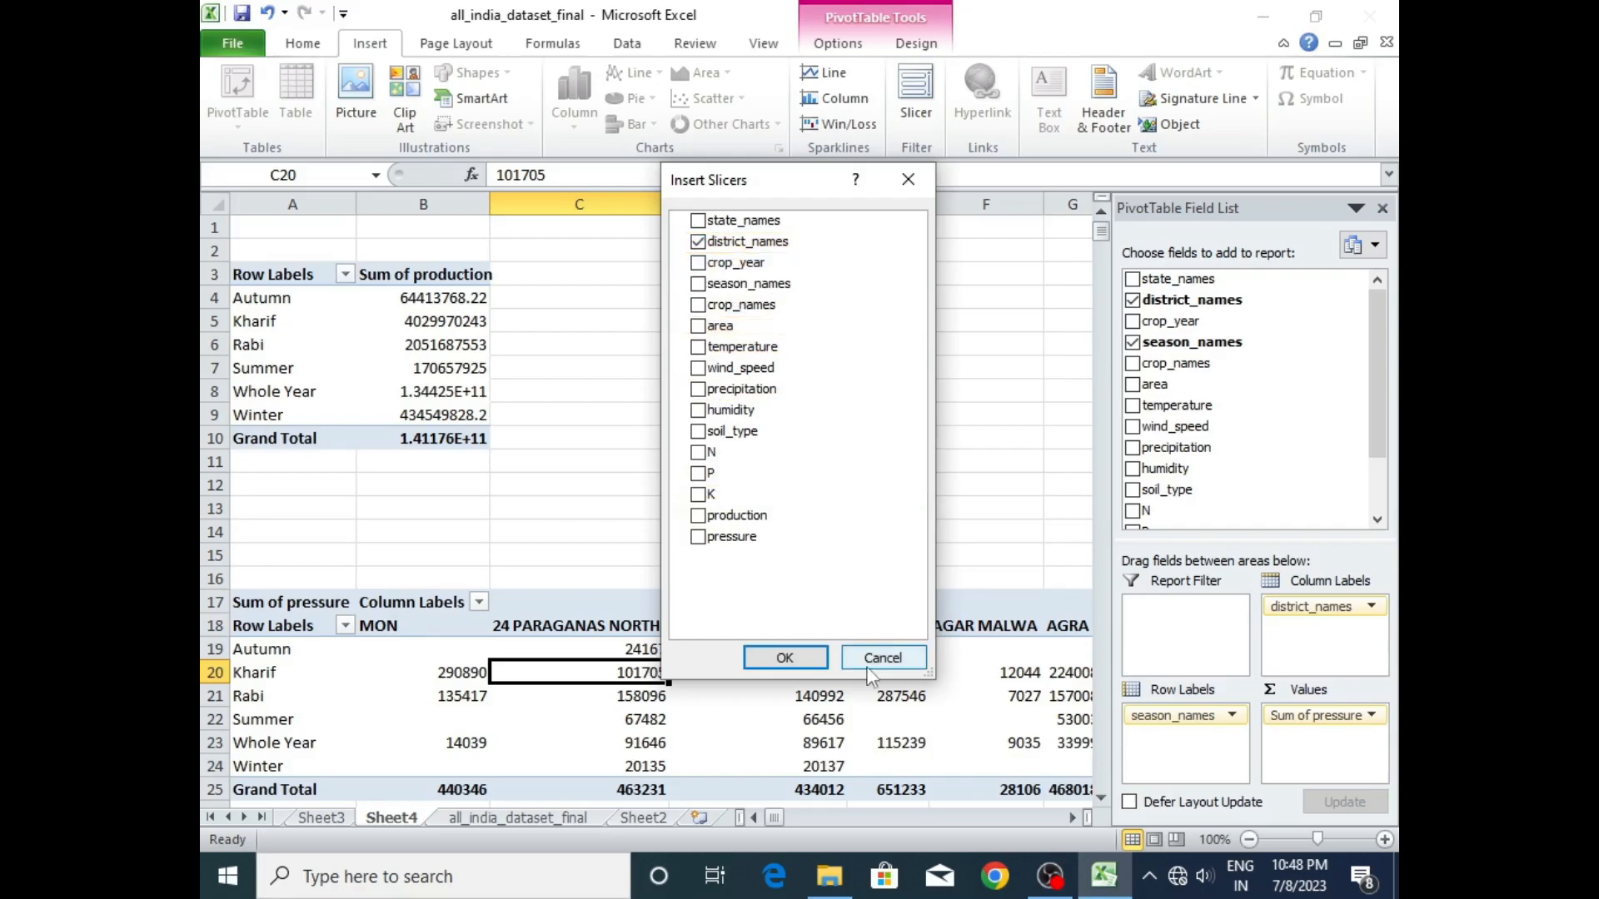
click(784, 658)
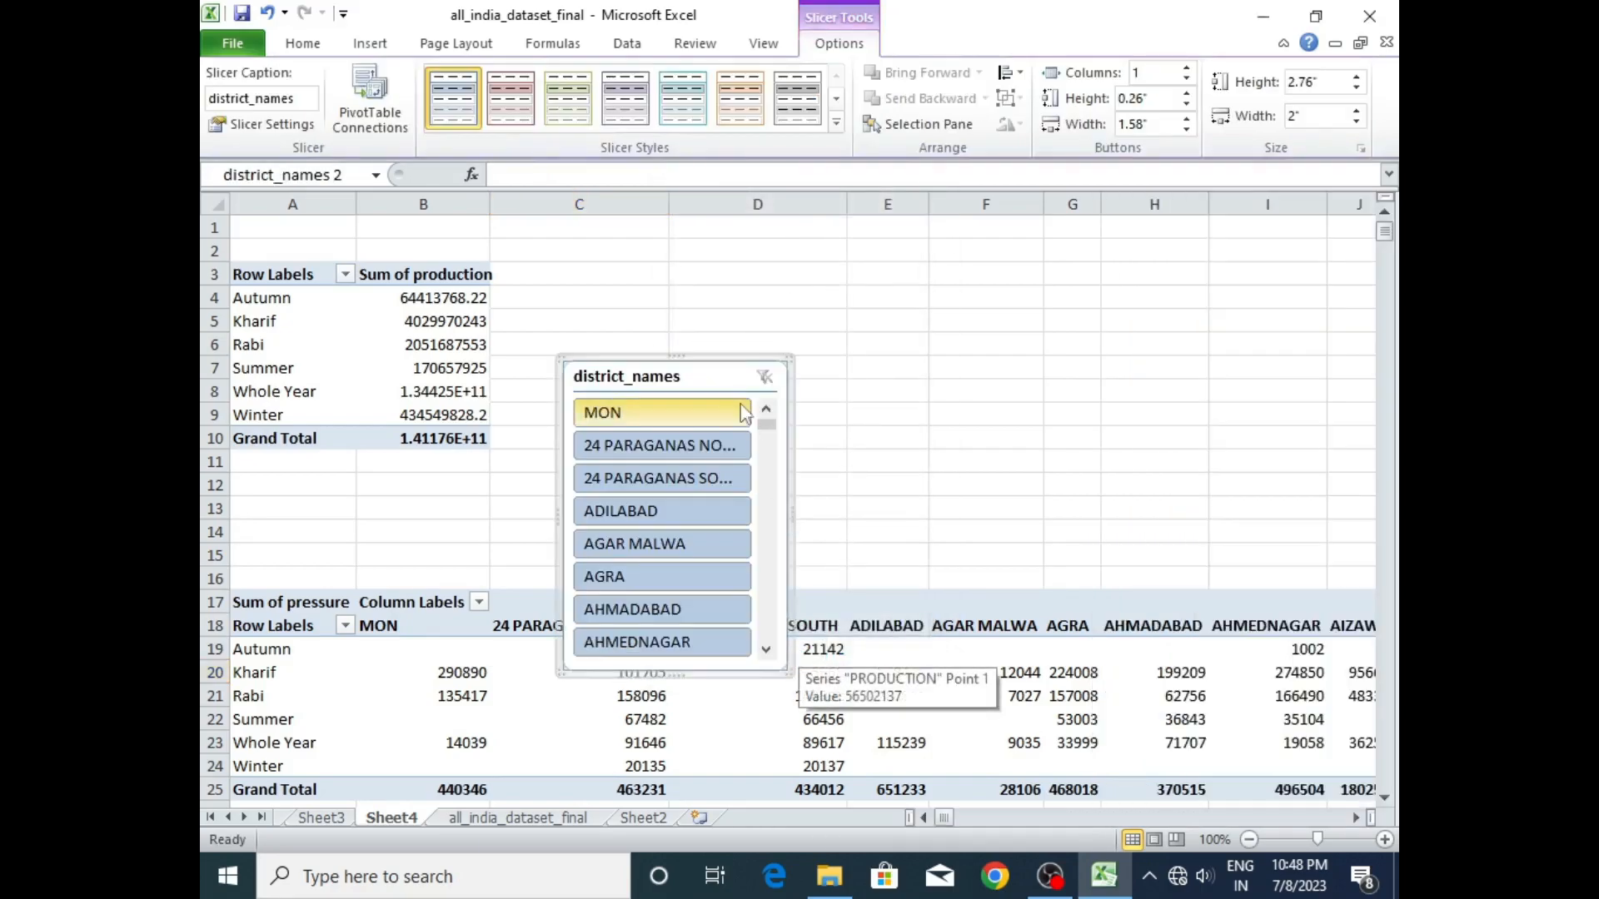
drag(704, 373, 706, 264)
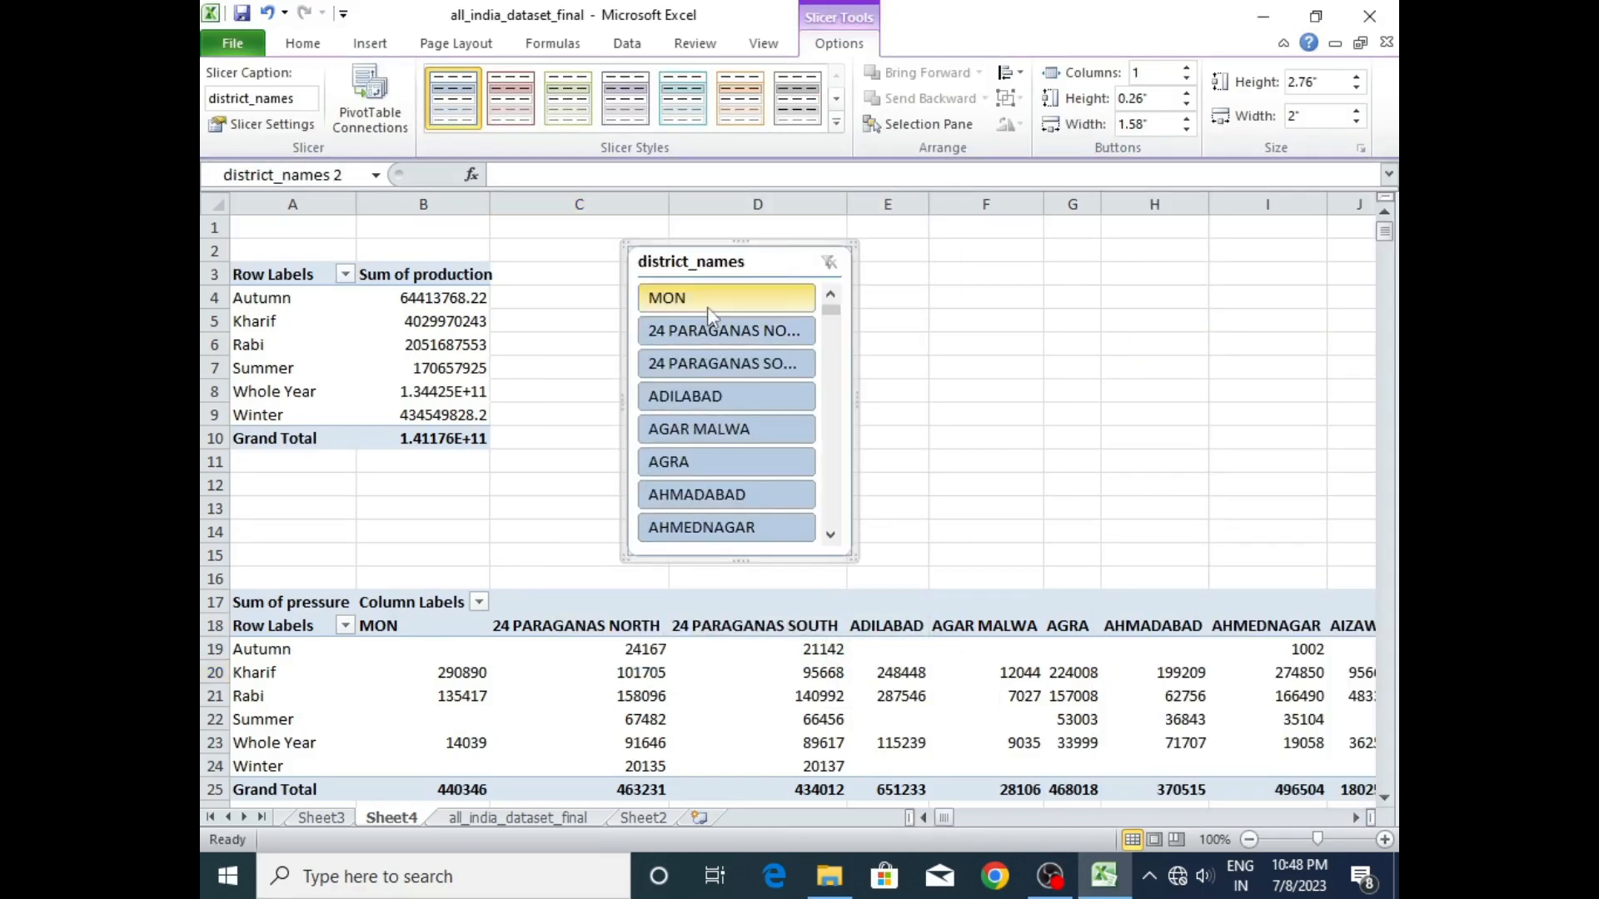
click(710, 305)
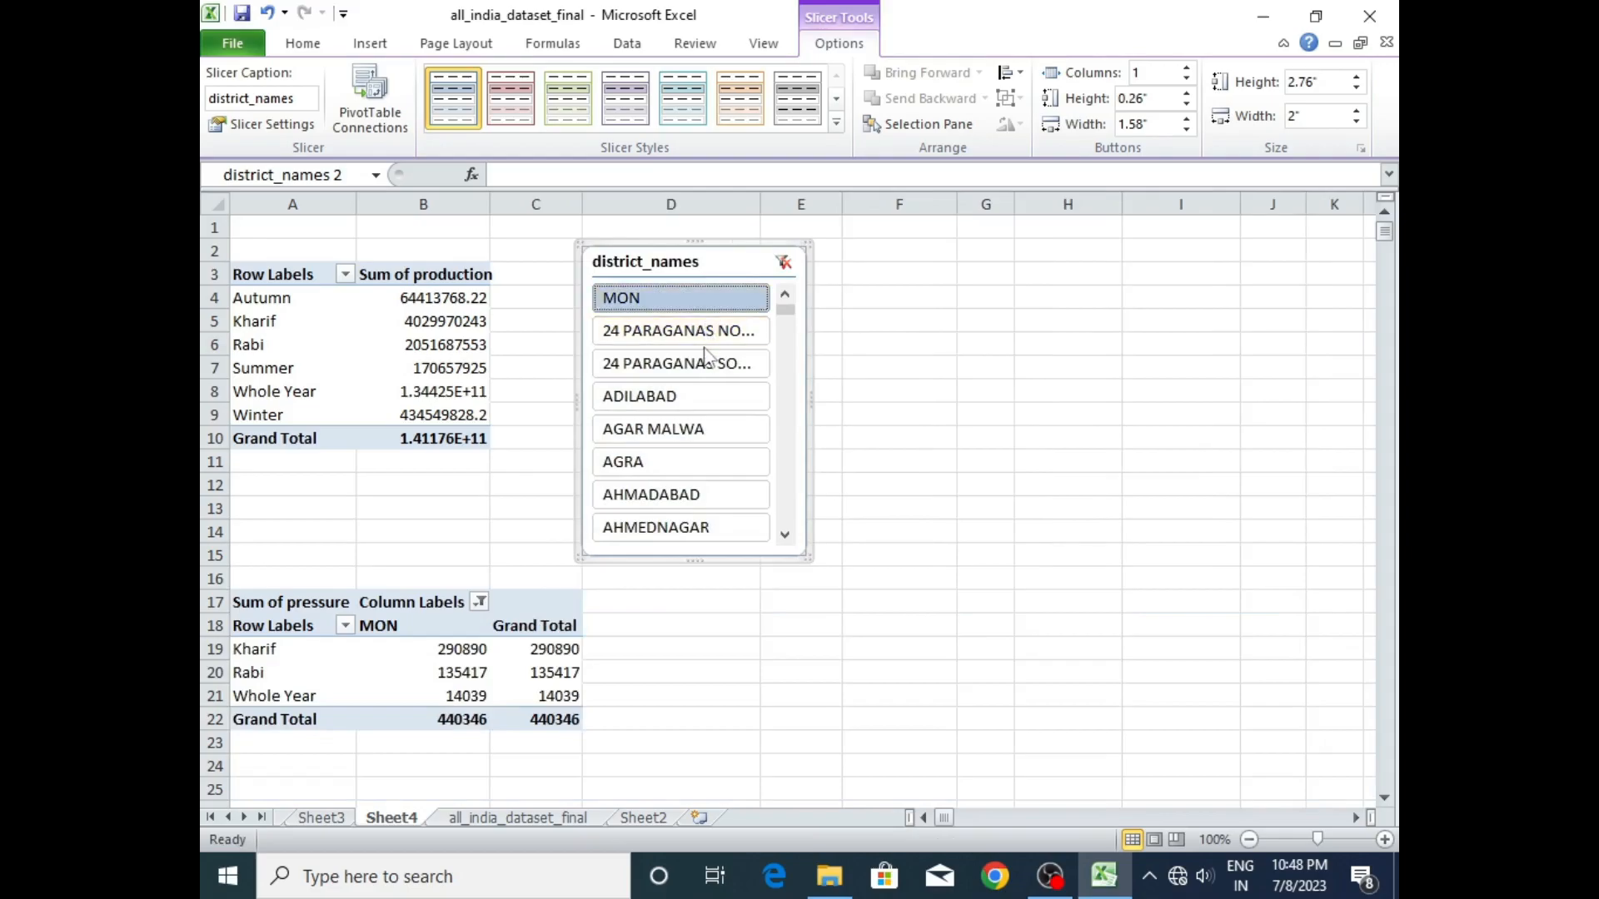
click(708, 330)
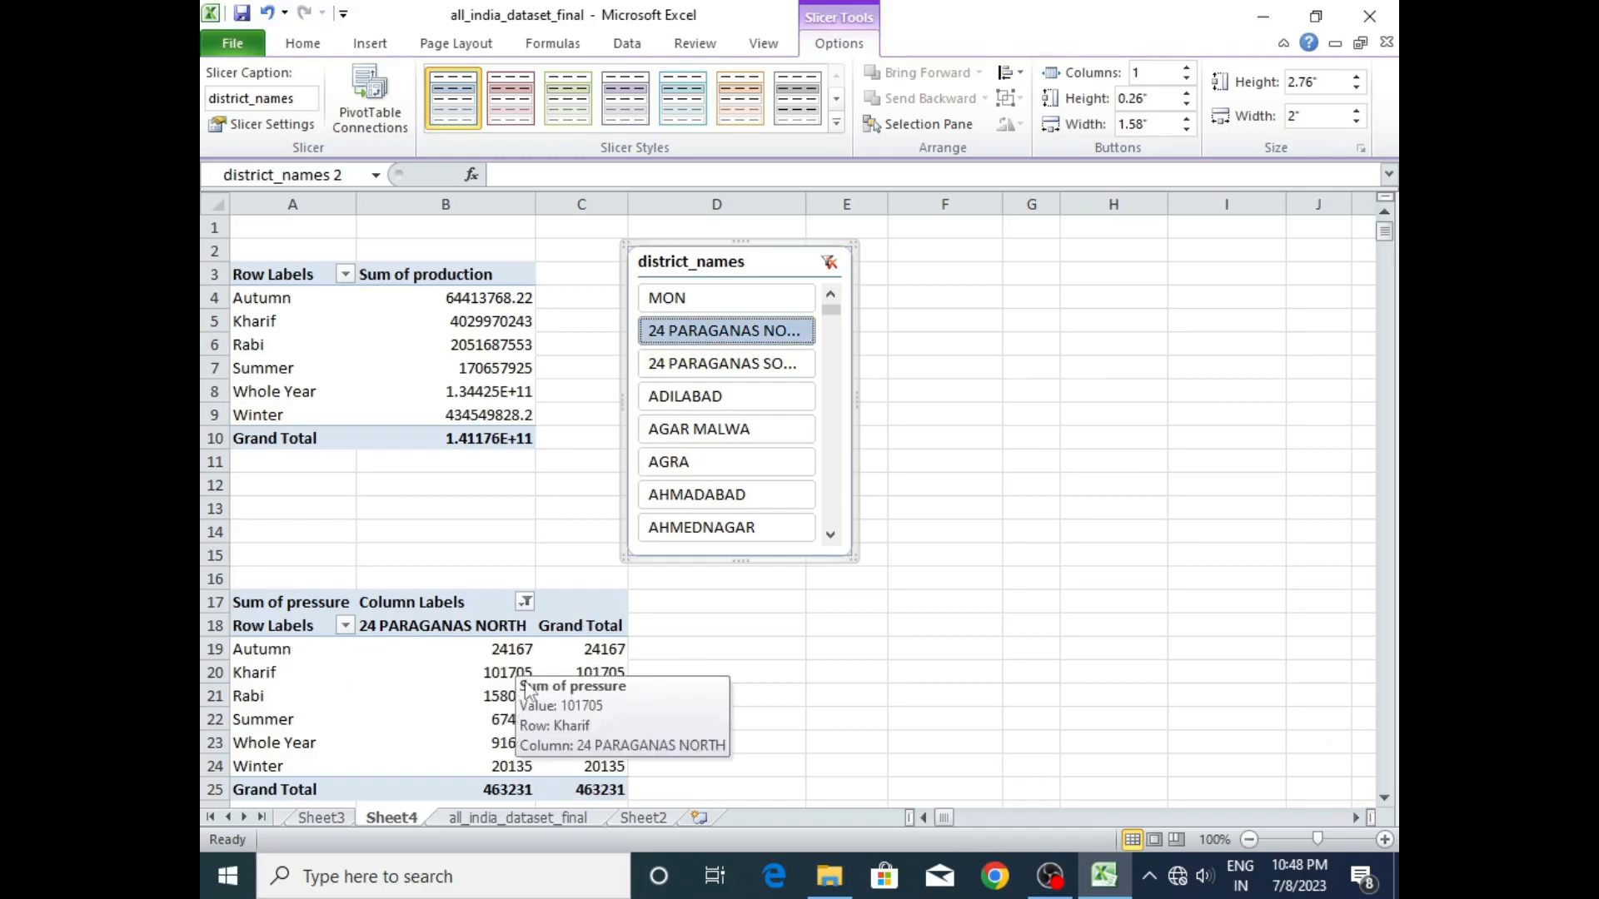
- Replace pressure with production in the lower pivot table's values and summarize it by Sum
click(500, 706)
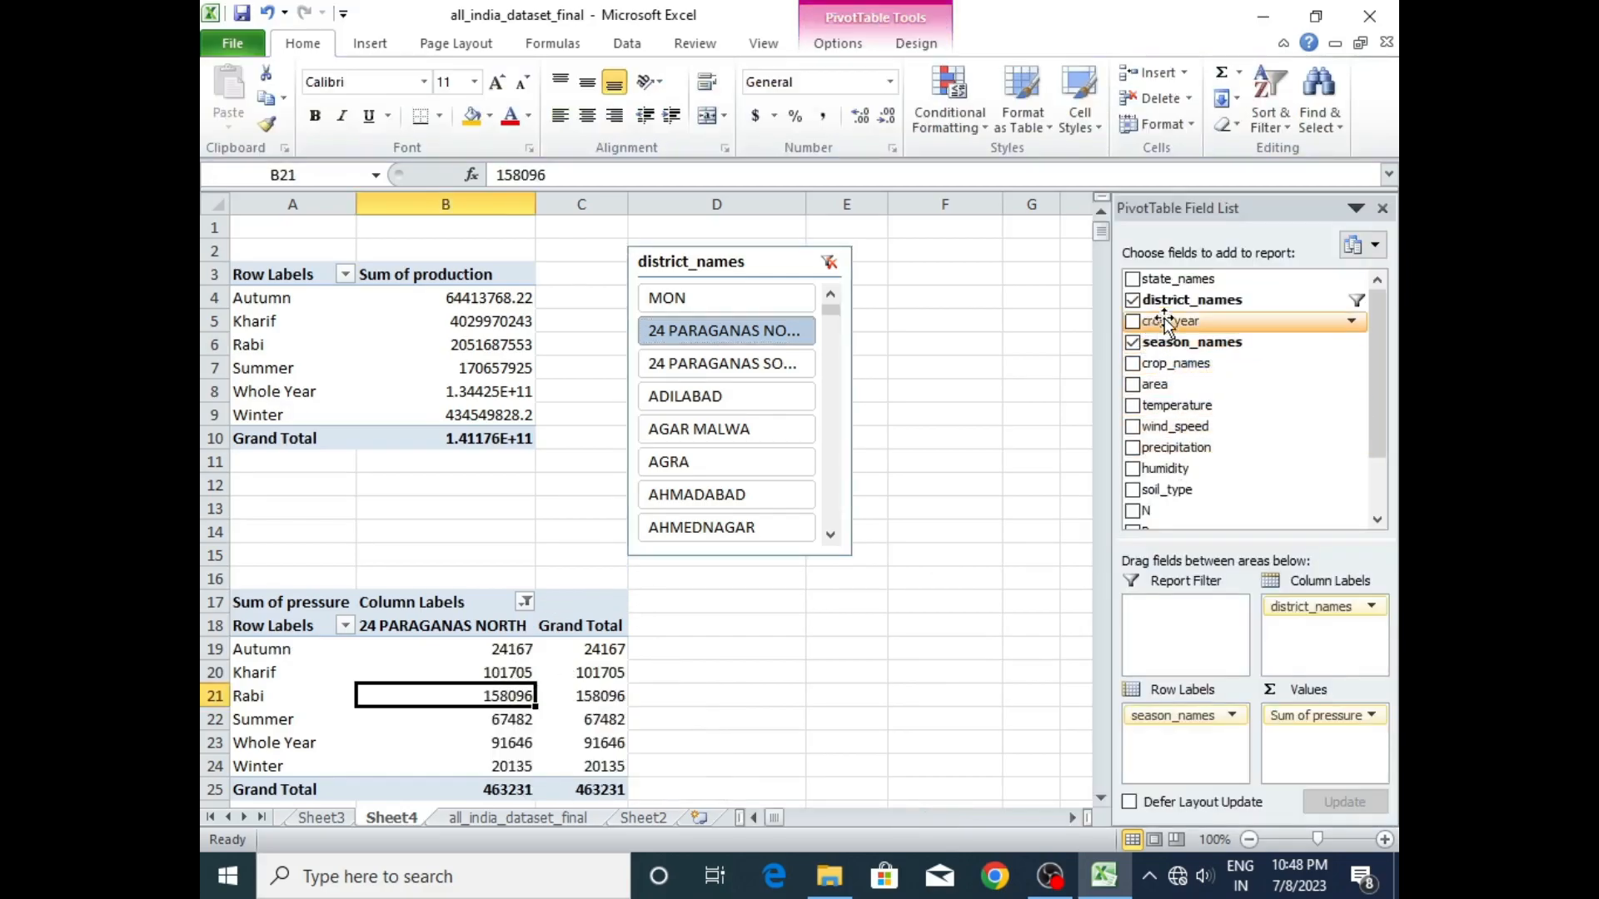
scroll(1377, 343, down, 3)
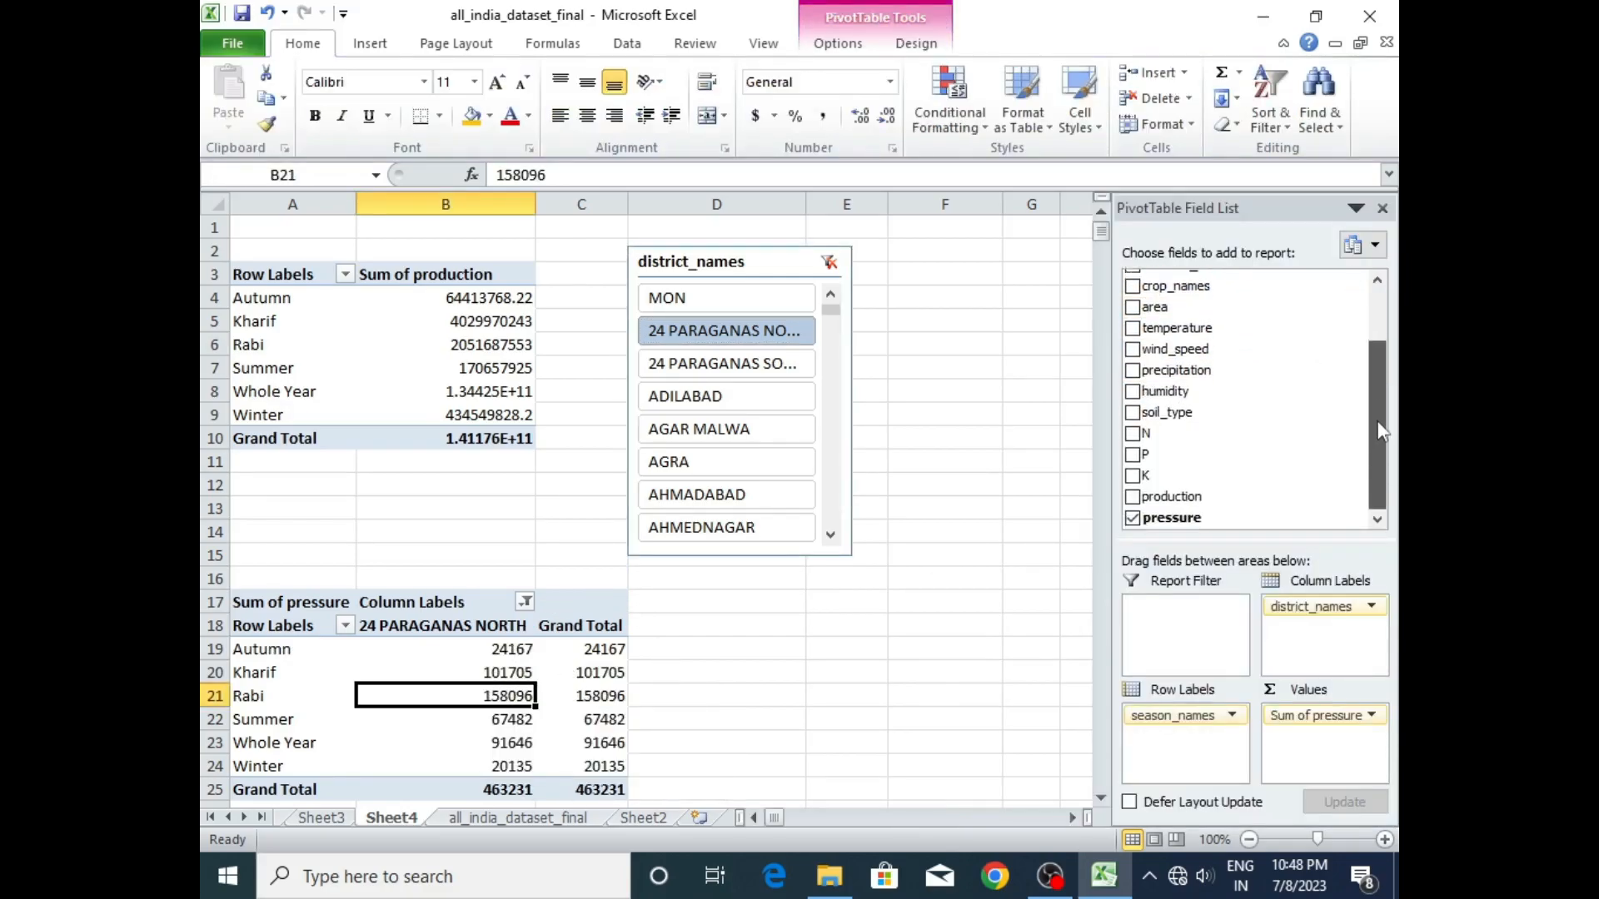
click(1133, 518)
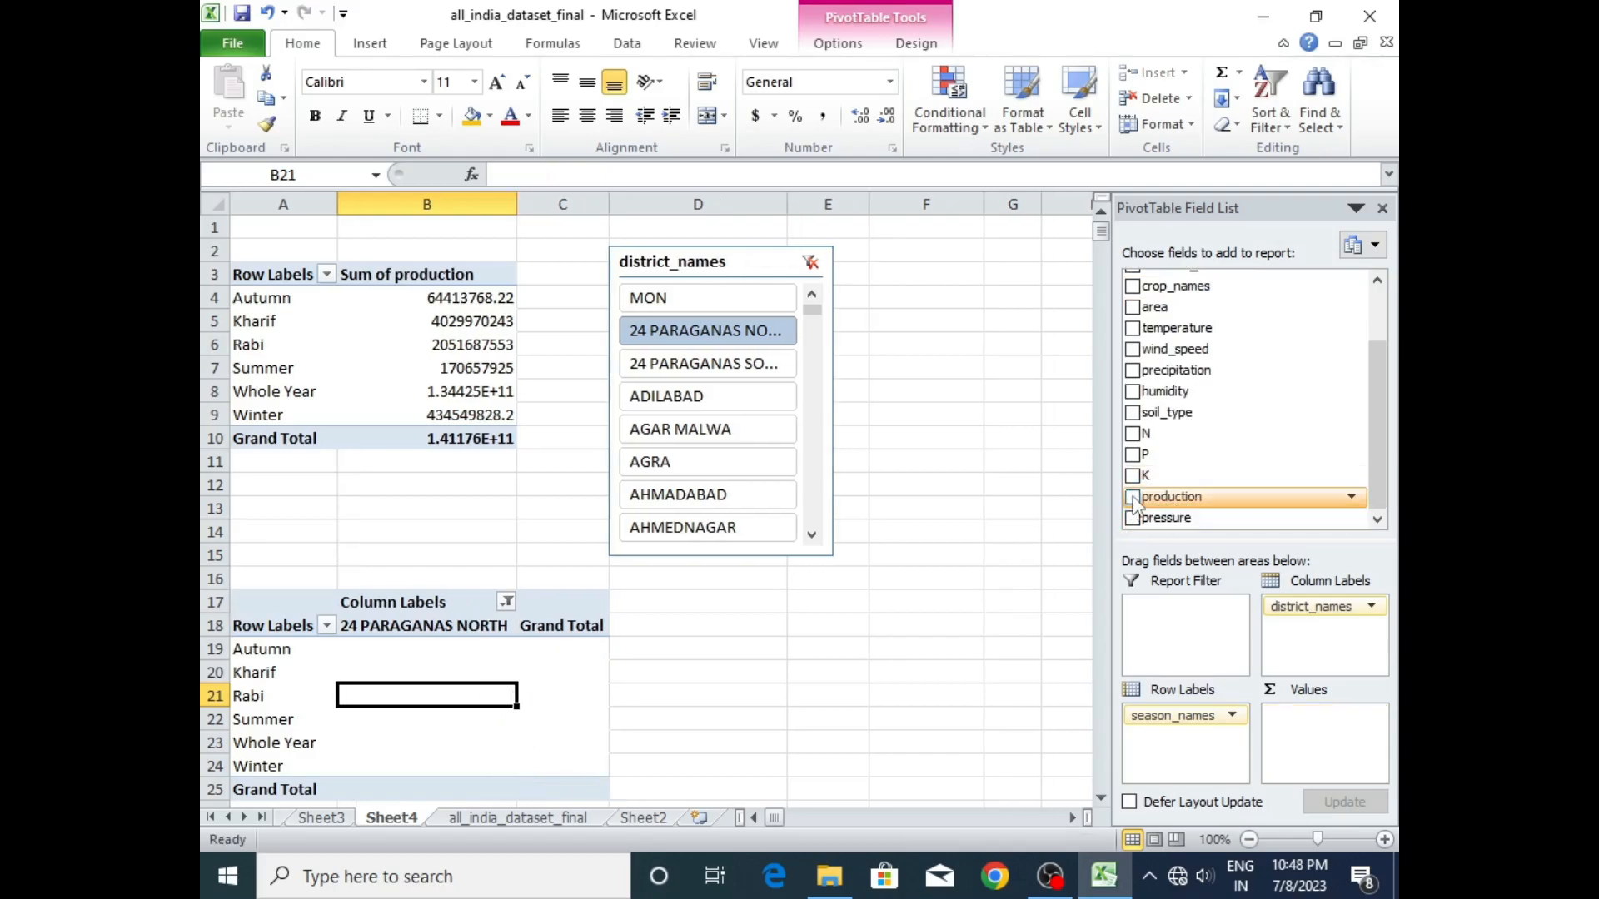
click(1132, 497)
drag(1176, 734, 1301, 729)
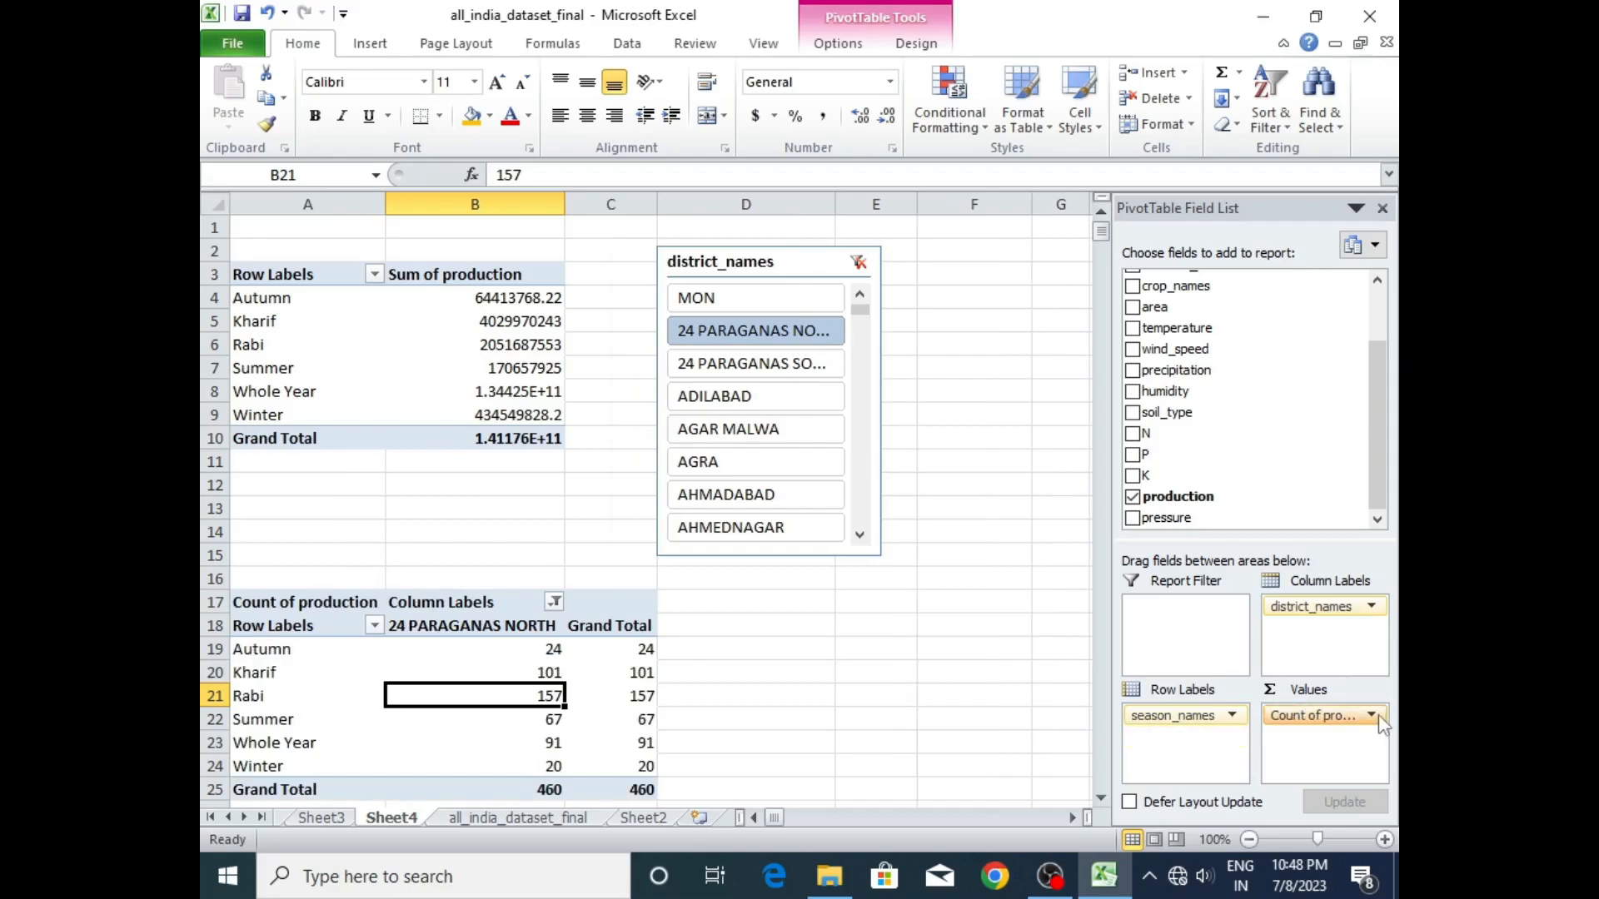
click(1370, 714)
click(1316, 678)
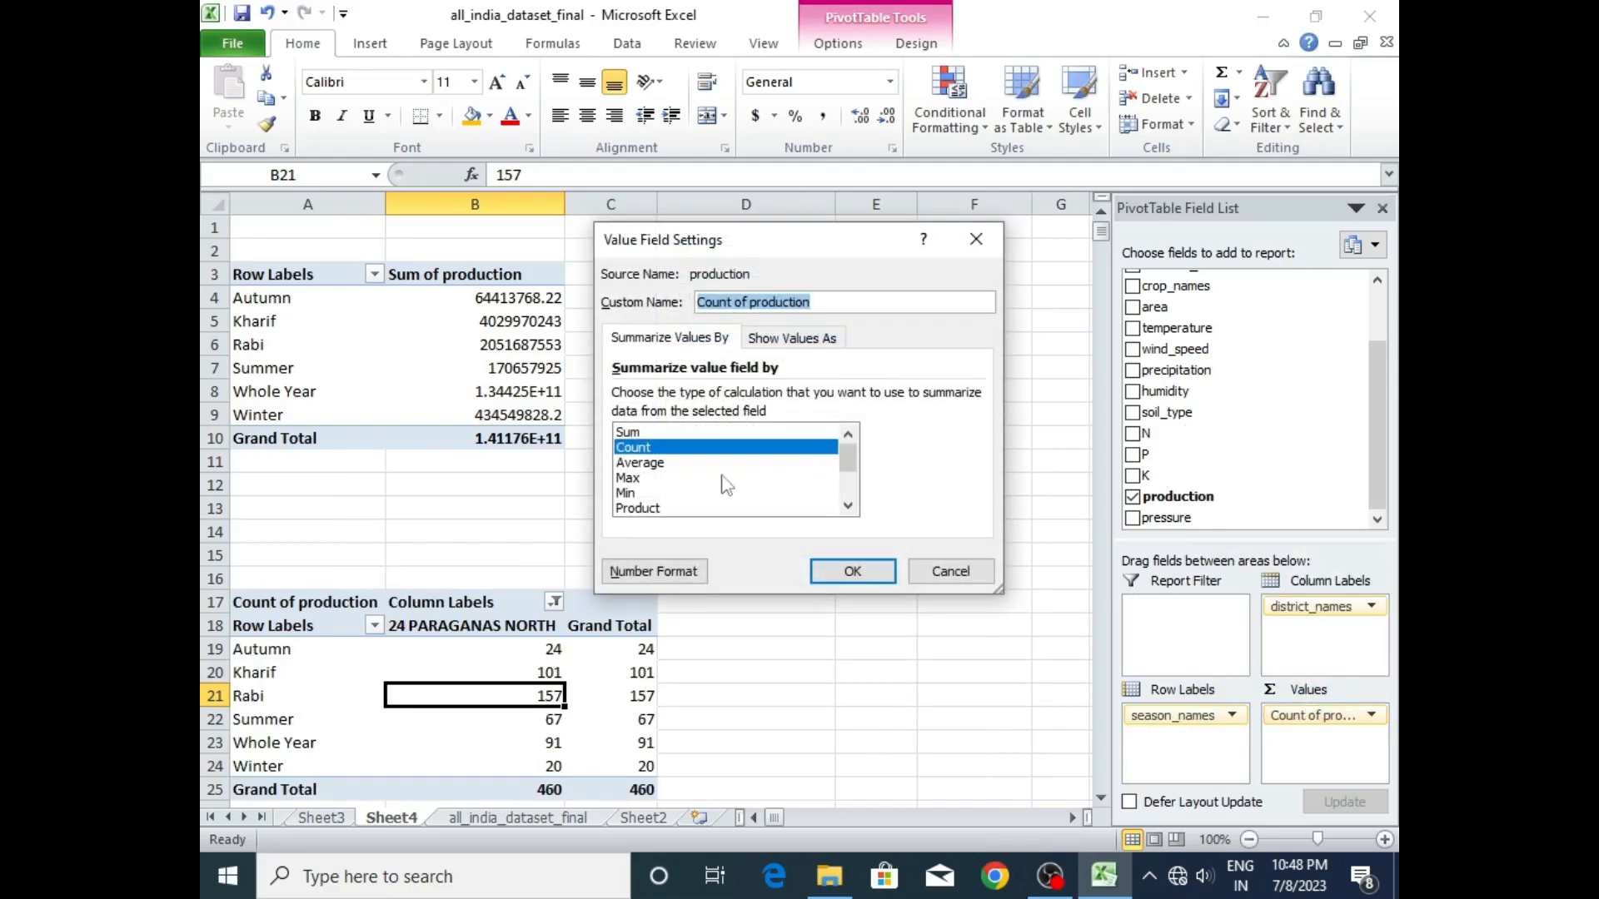
click(631, 432)
click(852, 572)
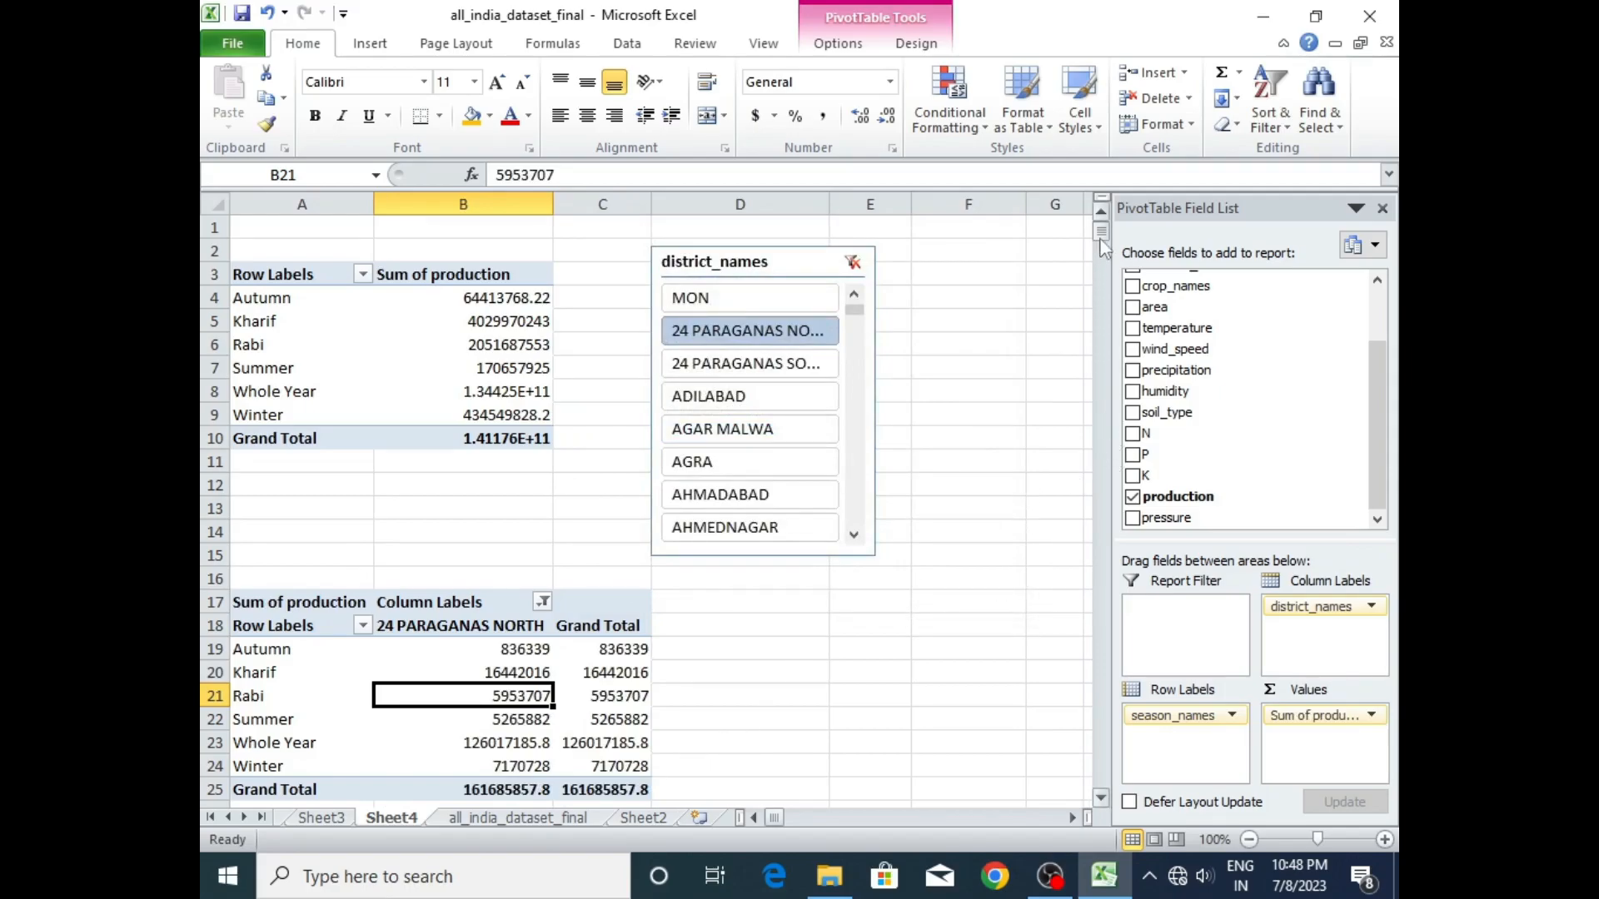
scroll(1102, 246, down, 20)
scroll(1103, 242, up, 20)
click(615, 649)
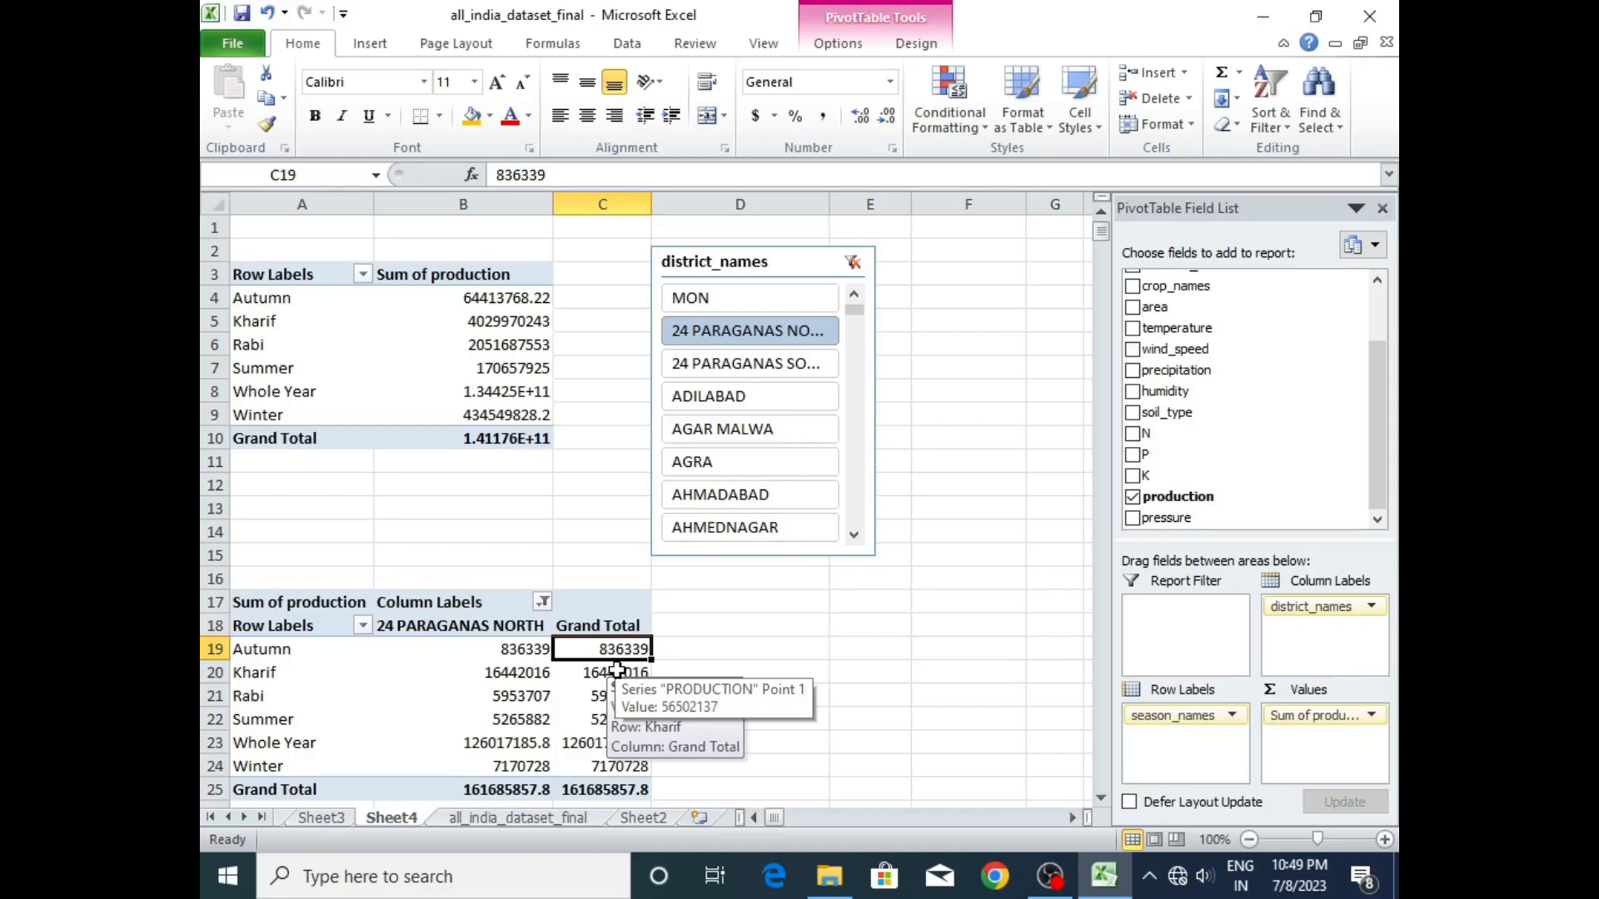
click(701, 675)
click(615, 646)
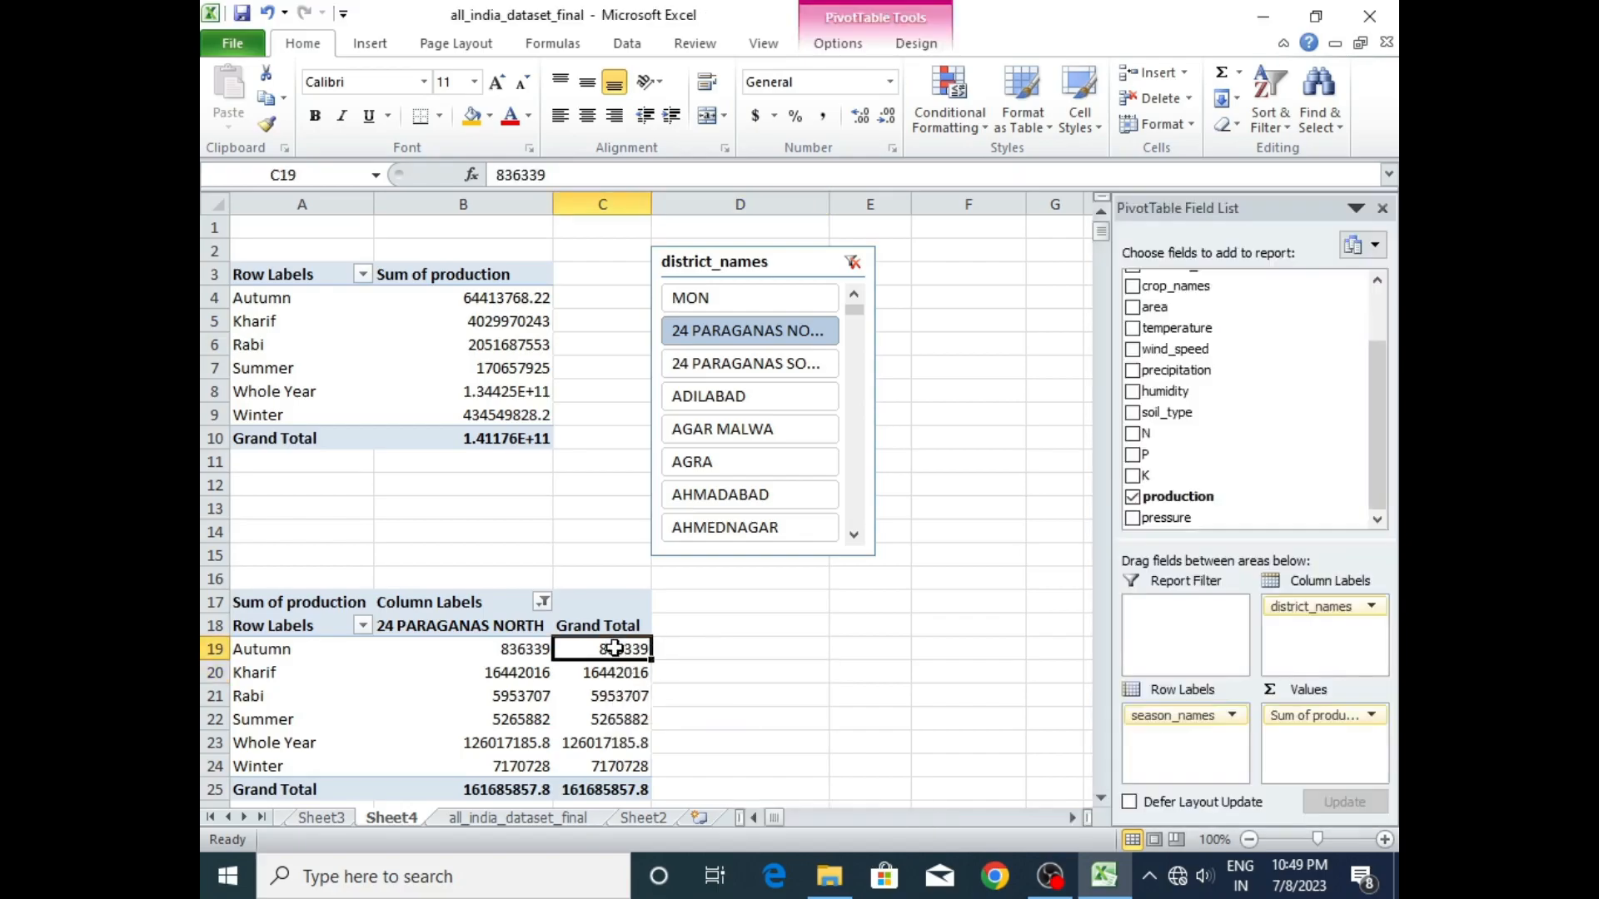
- Copy the district_names slicer from Sheet4 and paste it onto the Sheet2 dashboard at cell G18
click(783, 265)
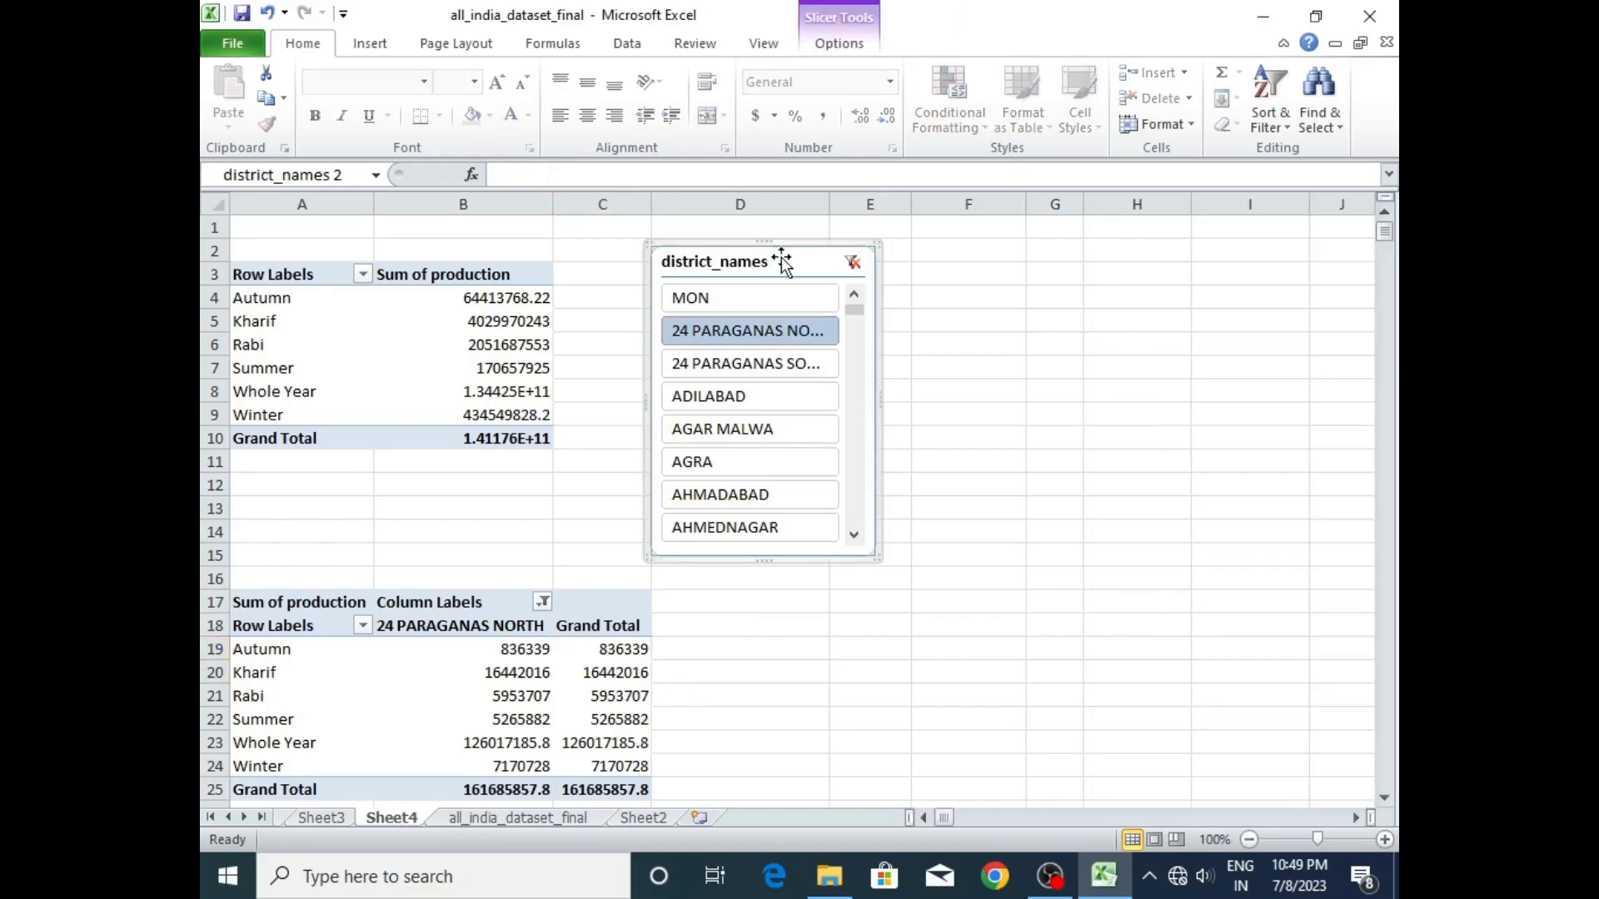
key(ctrl+c)
click(655, 821)
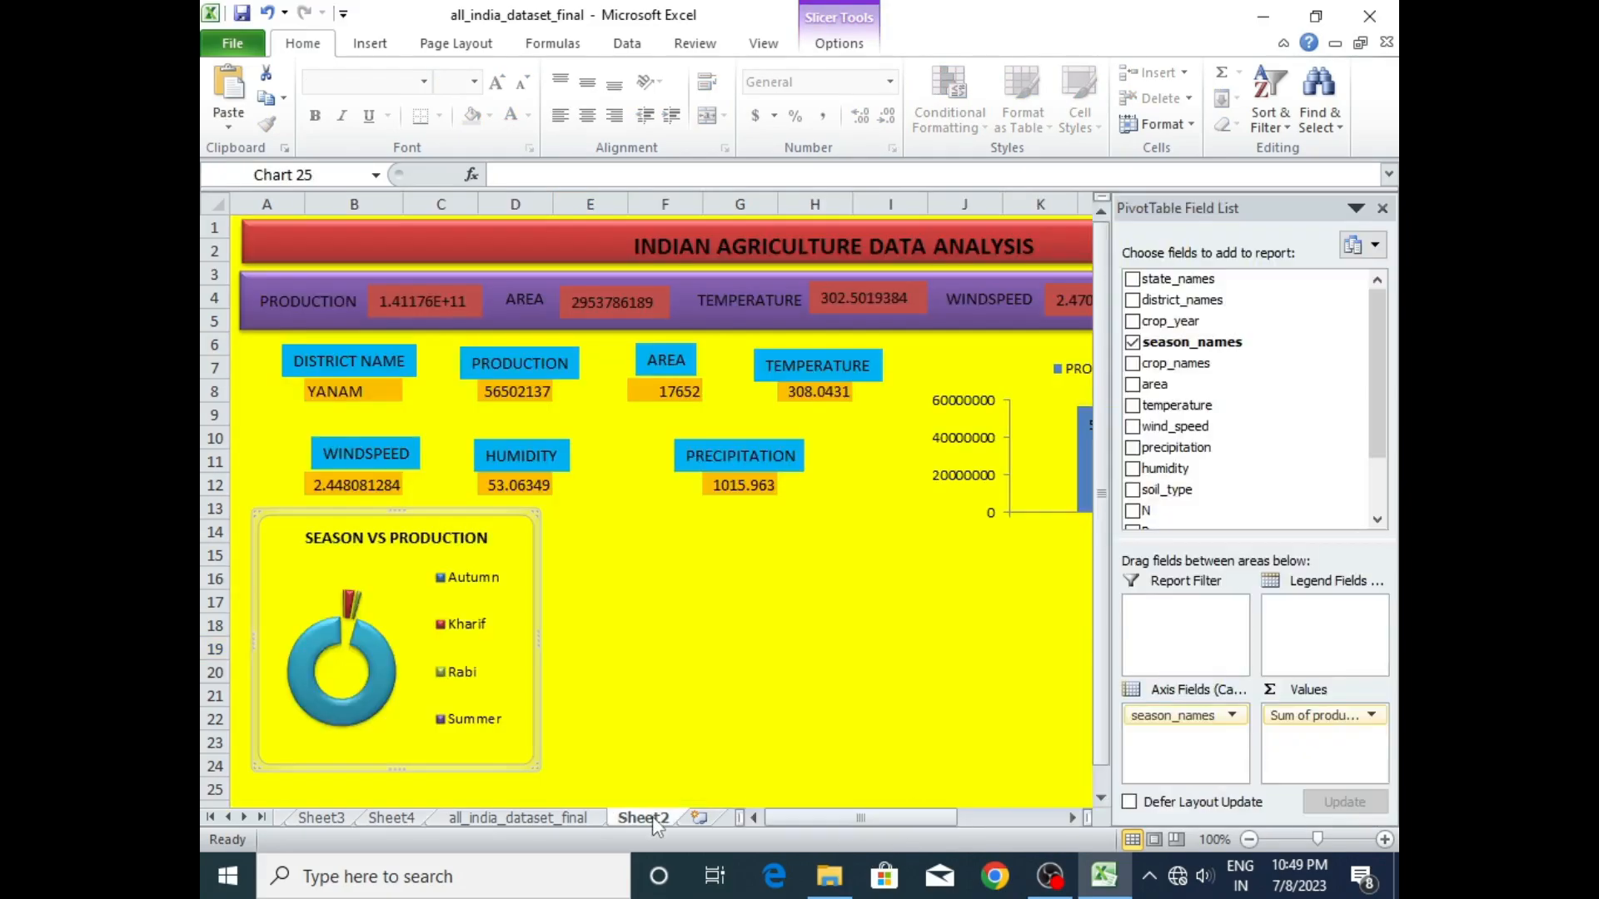
click(737, 669)
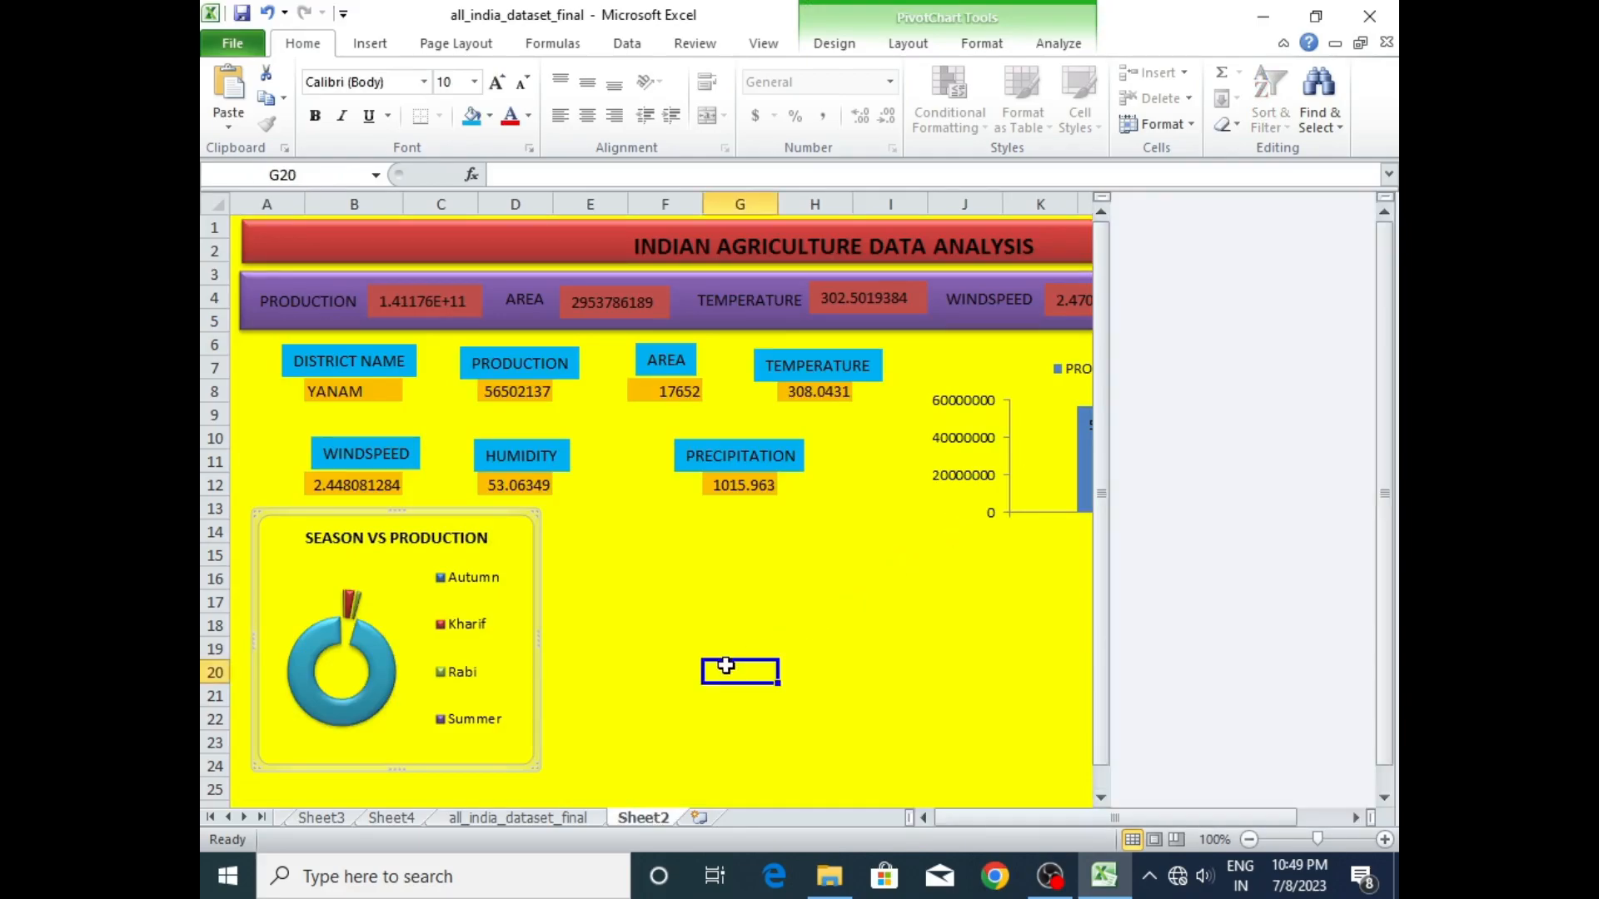
key(ctrl+v)
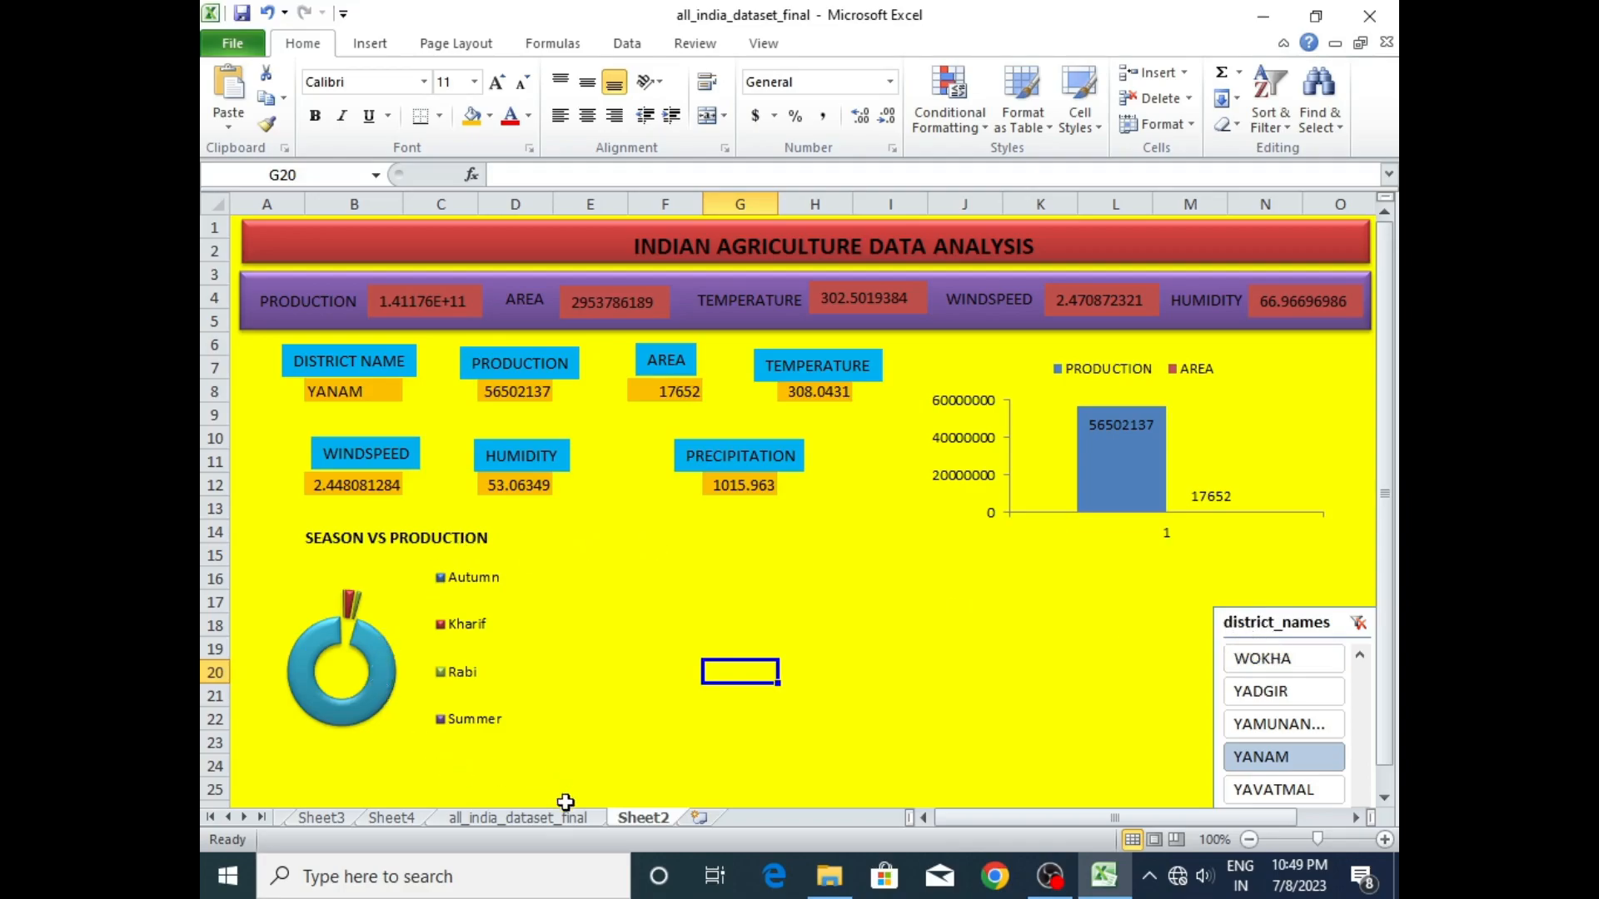
click(392, 818)
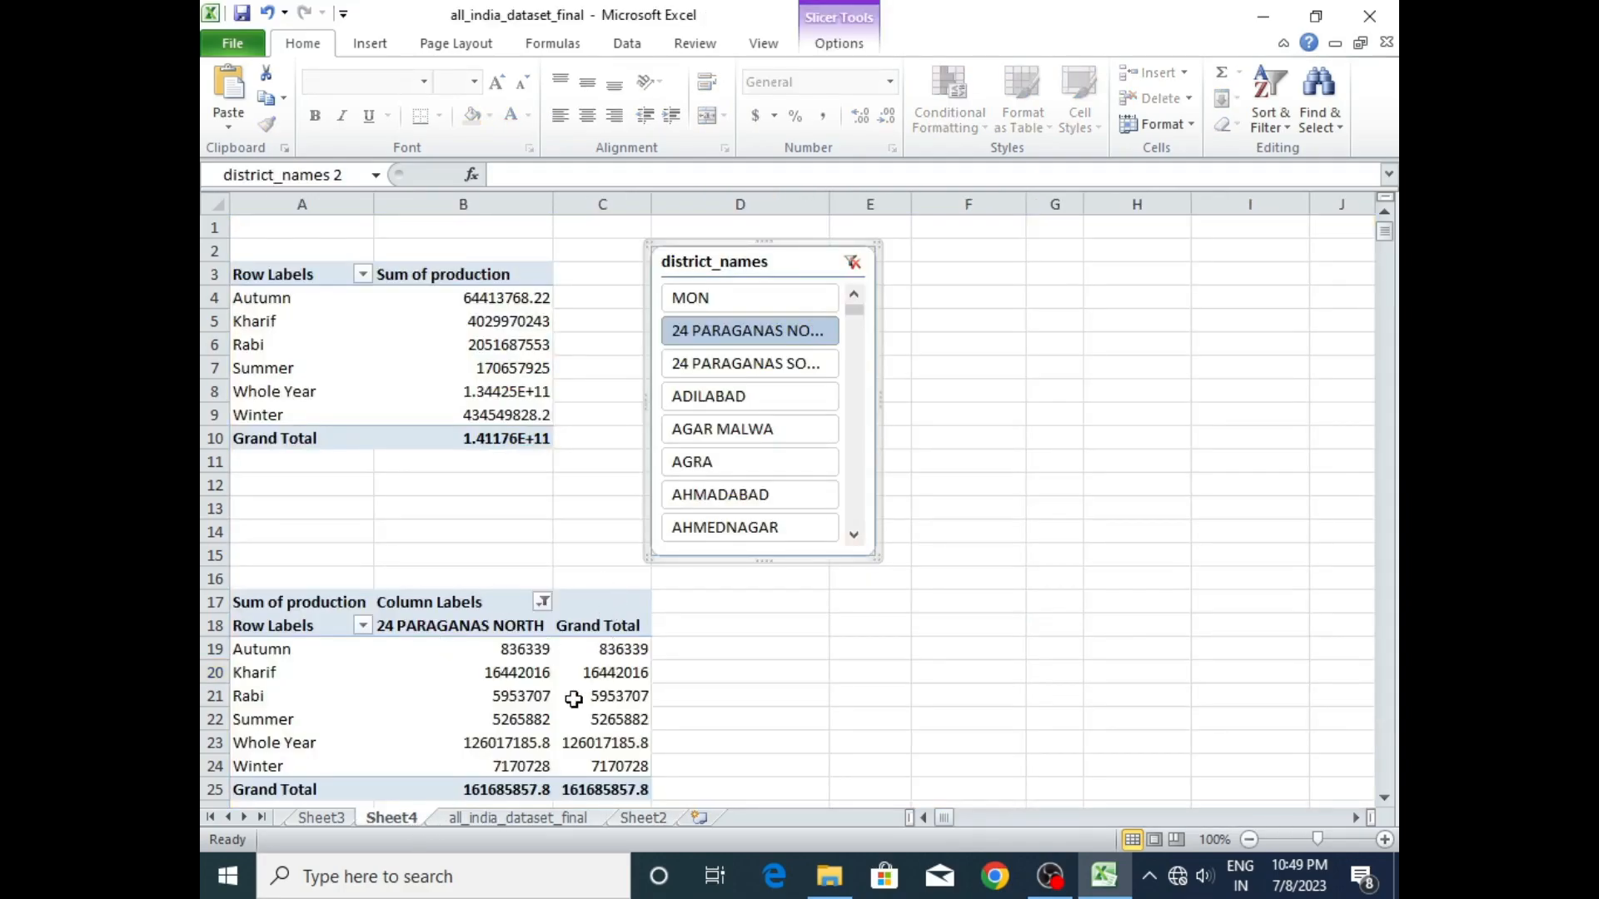
click(336, 817)
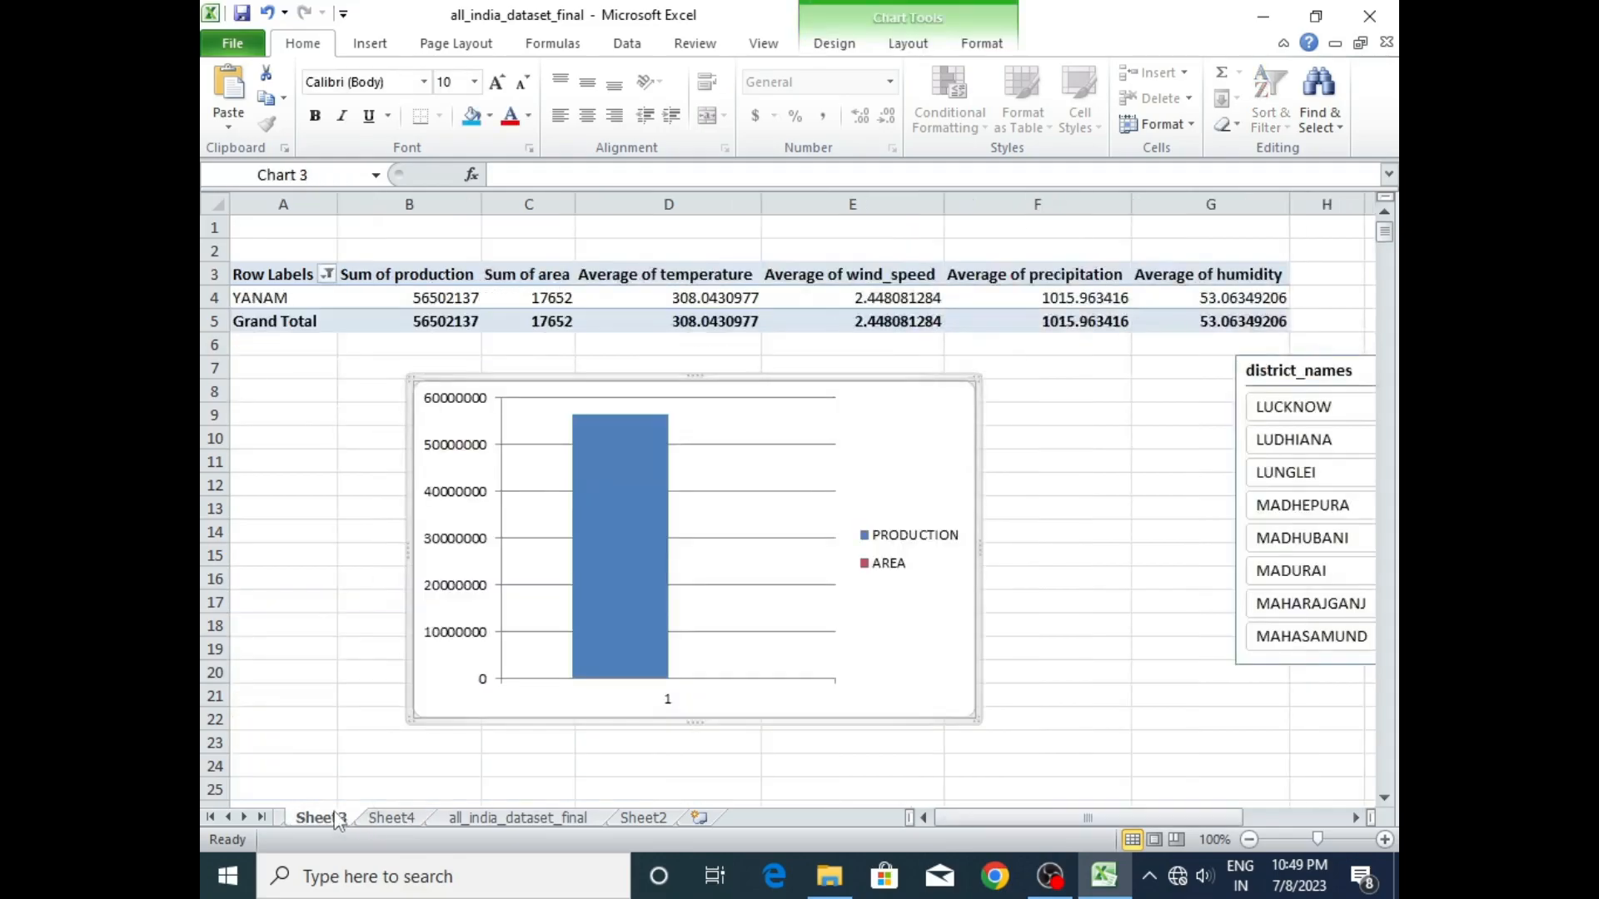
click(387, 819)
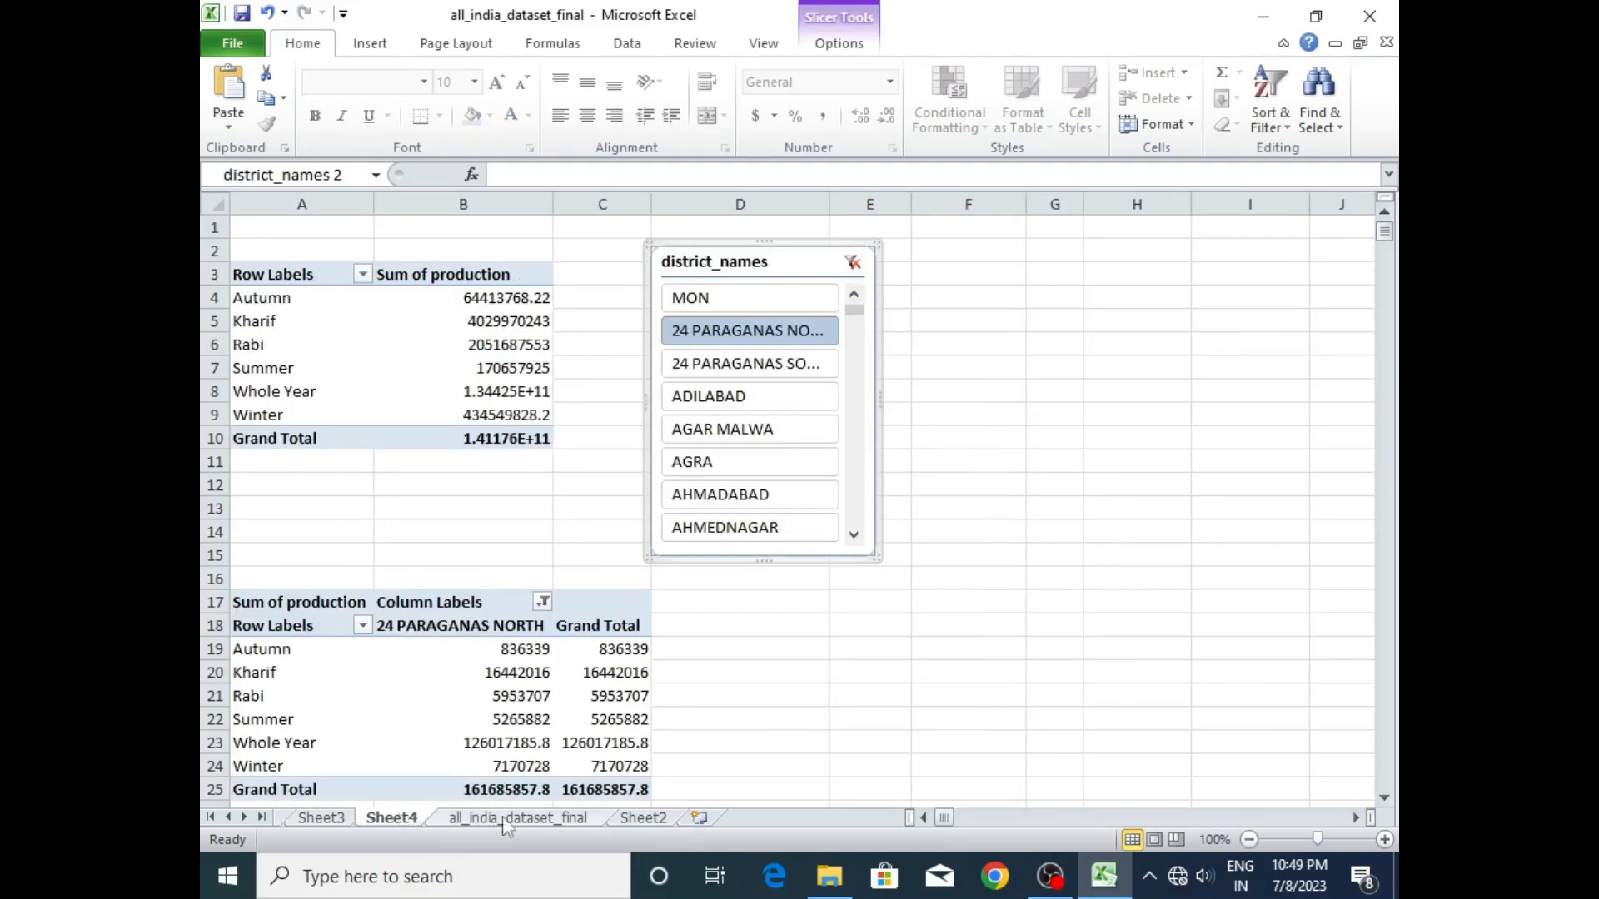
click(640, 818)
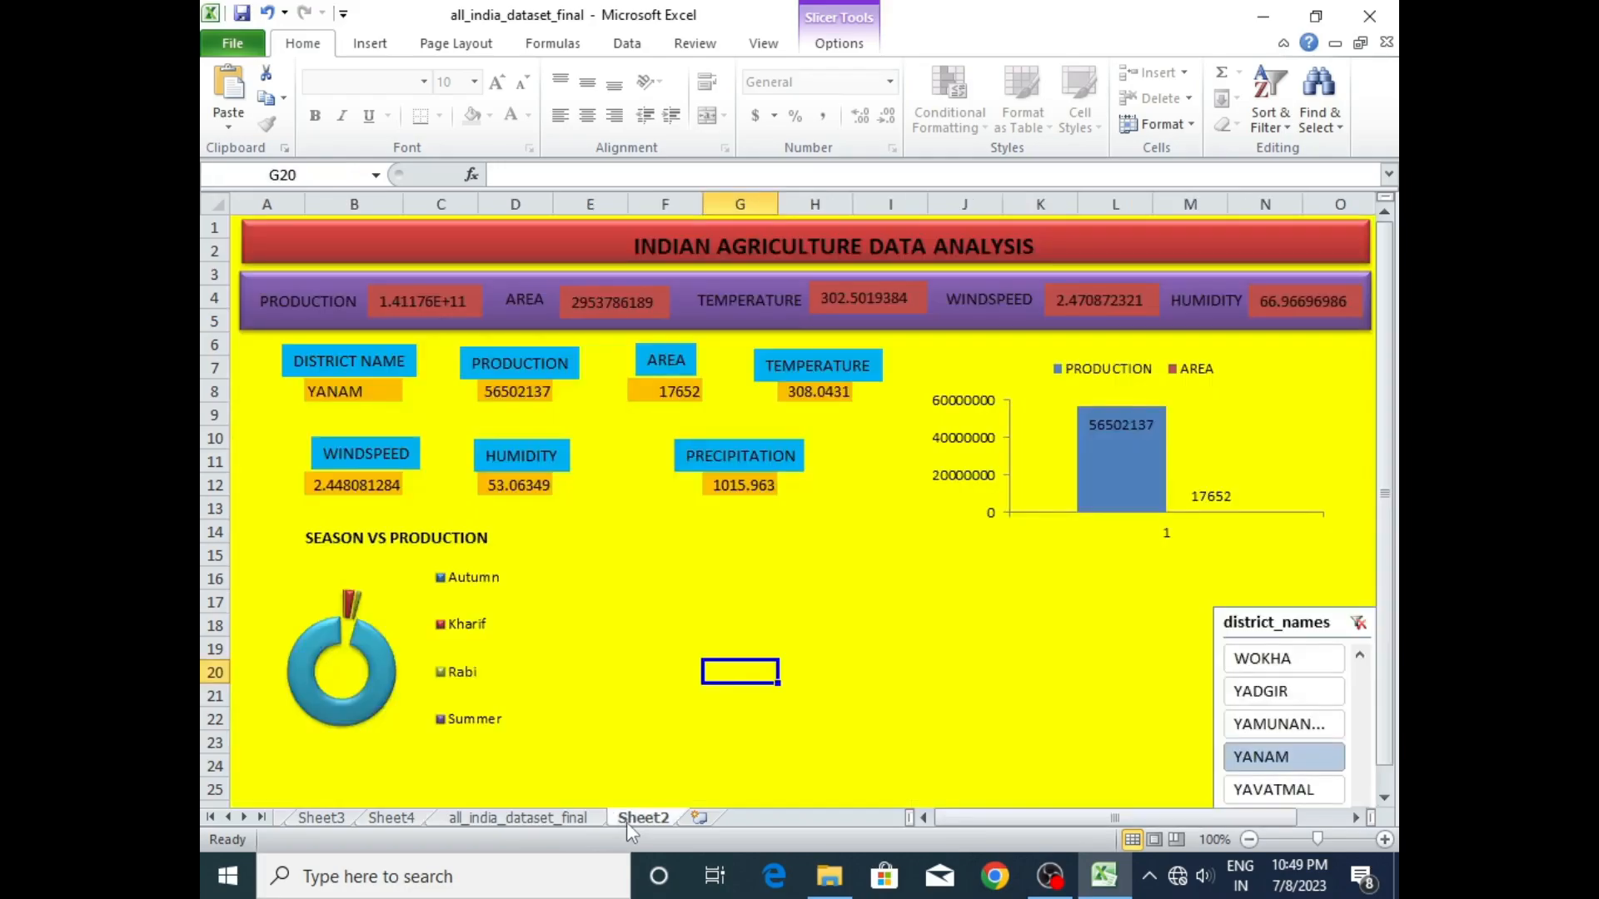
click(749, 617)
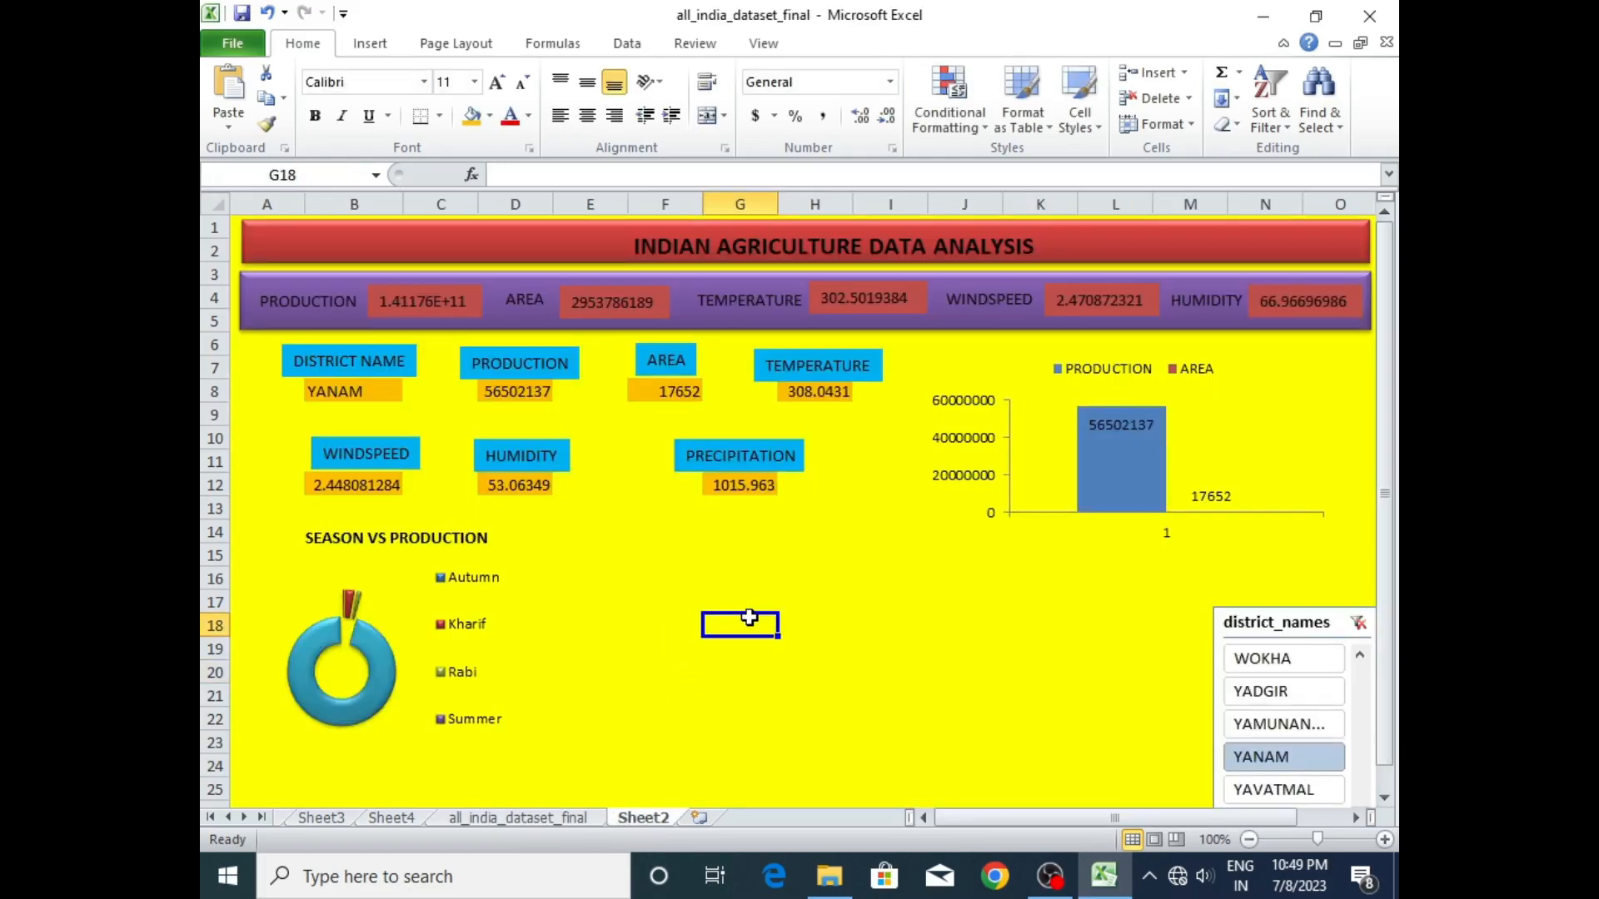
key(ctrl+v)
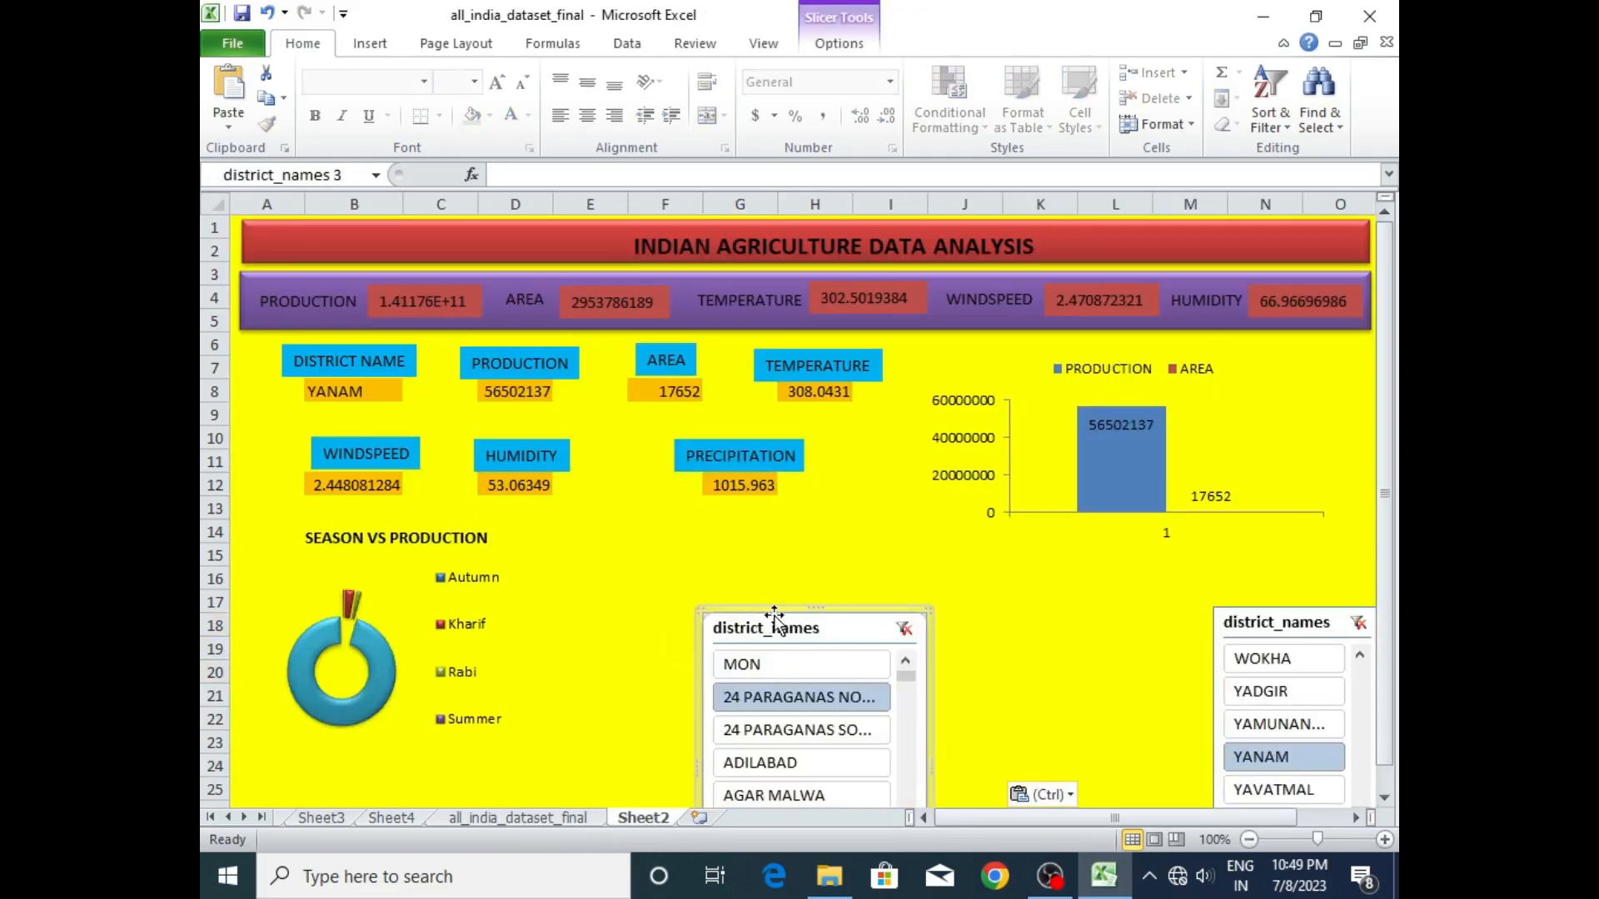
- Shrink the pasted district_names slicer and place it directly beside the existing district slicer, matching its height
drag(787, 612, 593, 571)
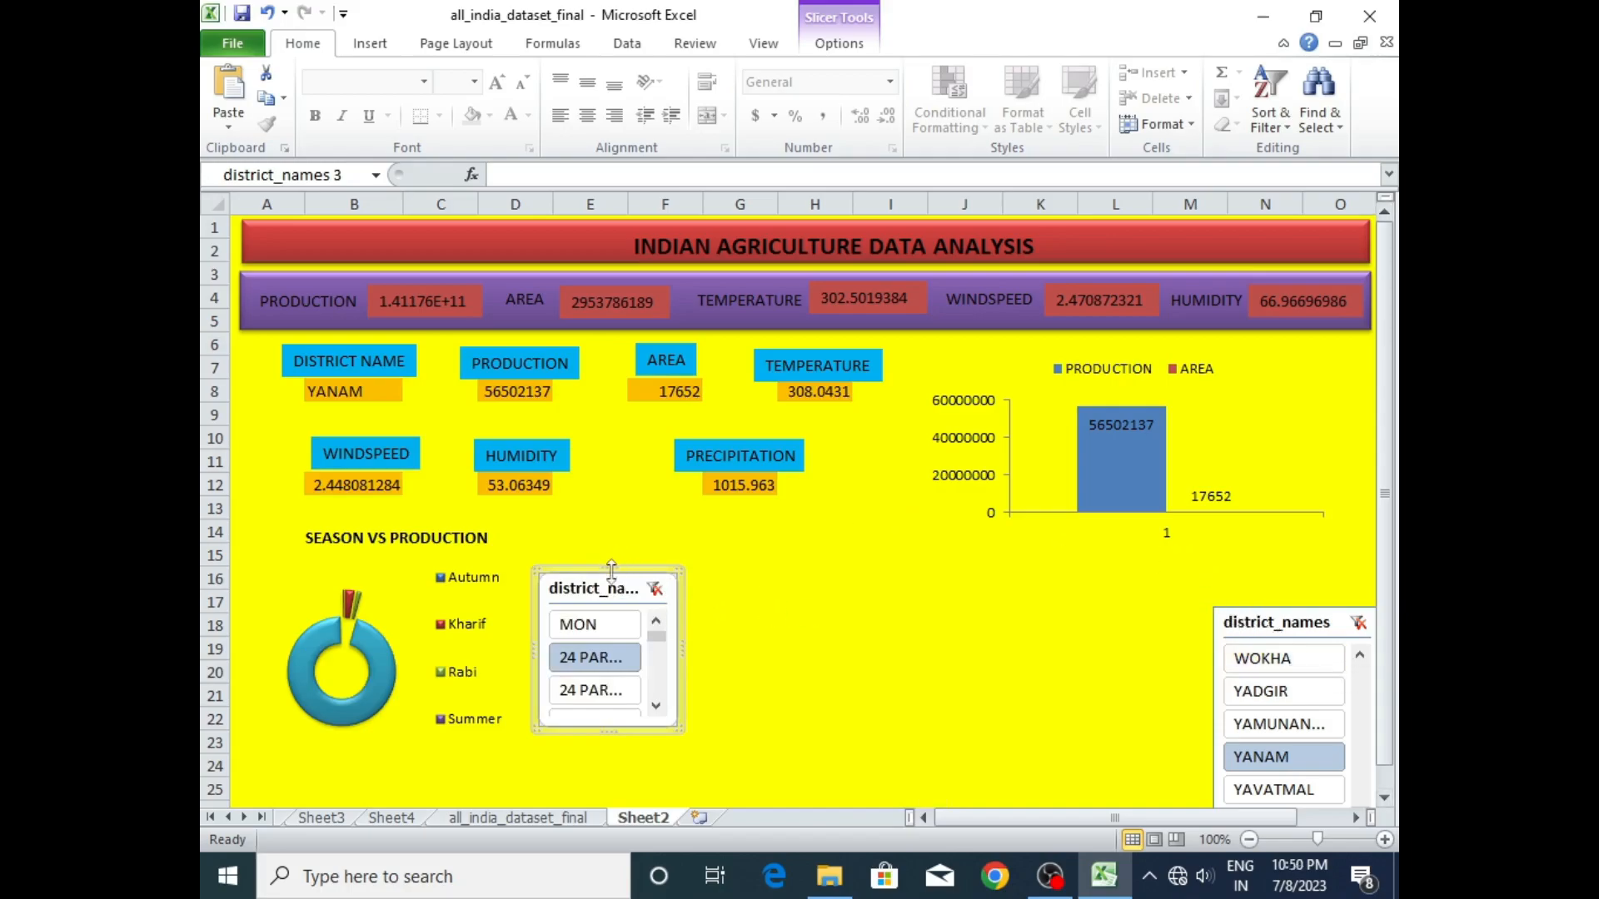
drag(617, 573, 1150, 601)
drag(1068, 684, 1044, 684)
drag(1127, 765, 1122, 656)
drag(1119, 818, 1120, 818)
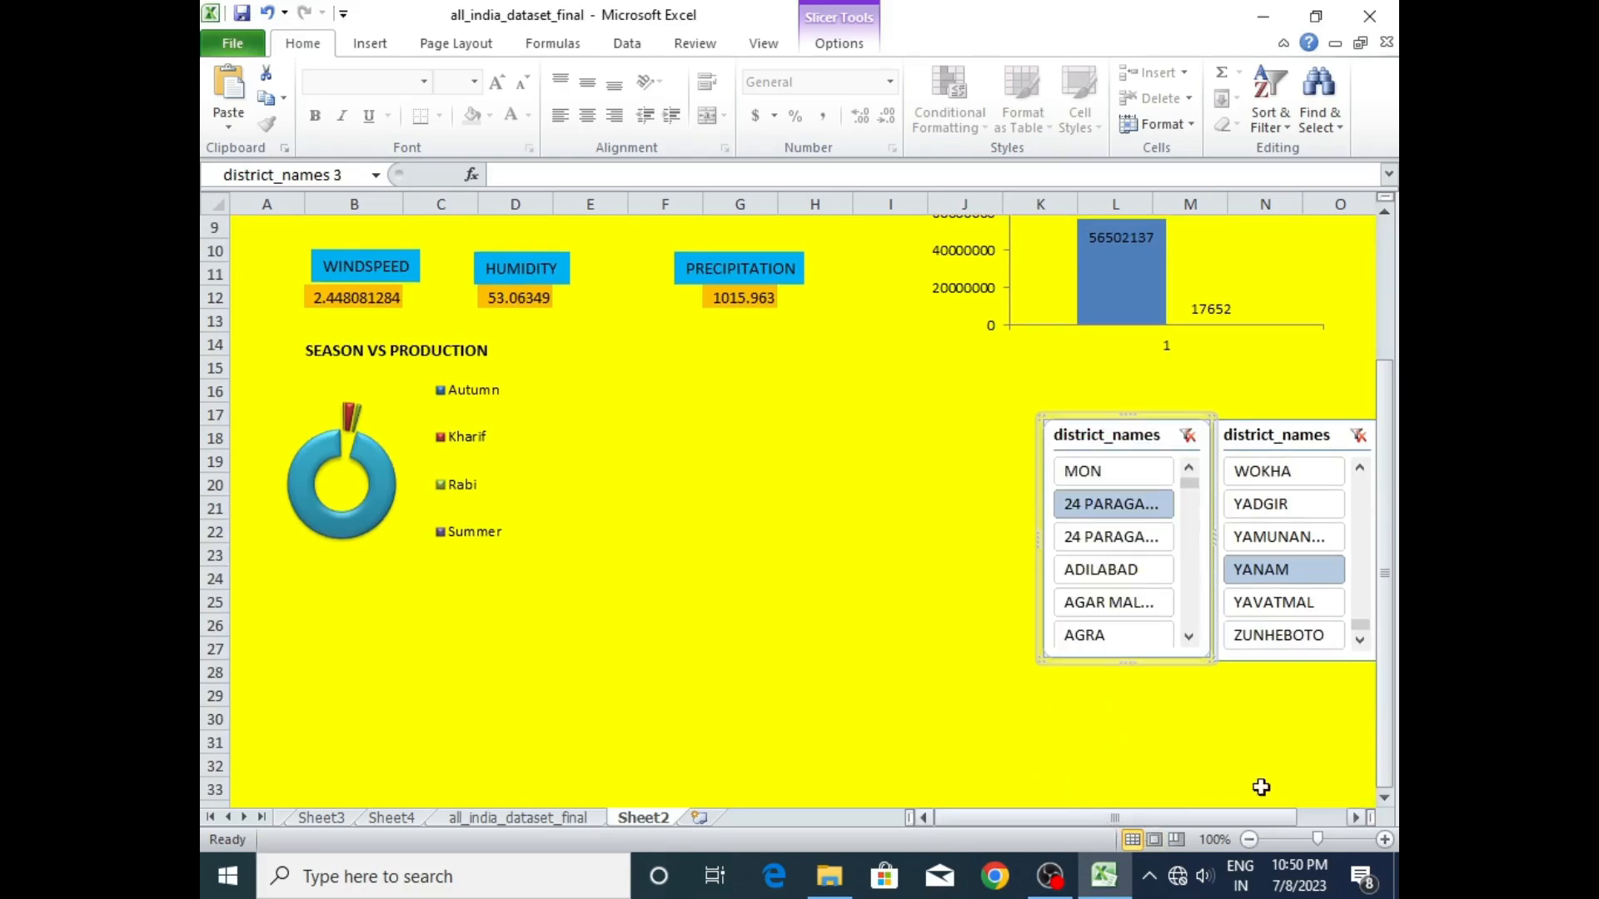
- Link Sheet2 cell F15 to the Autumn grand total of the lower pivot table on Sheet4
click(1328, 394)
drag(1385, 415, 1342, 325)
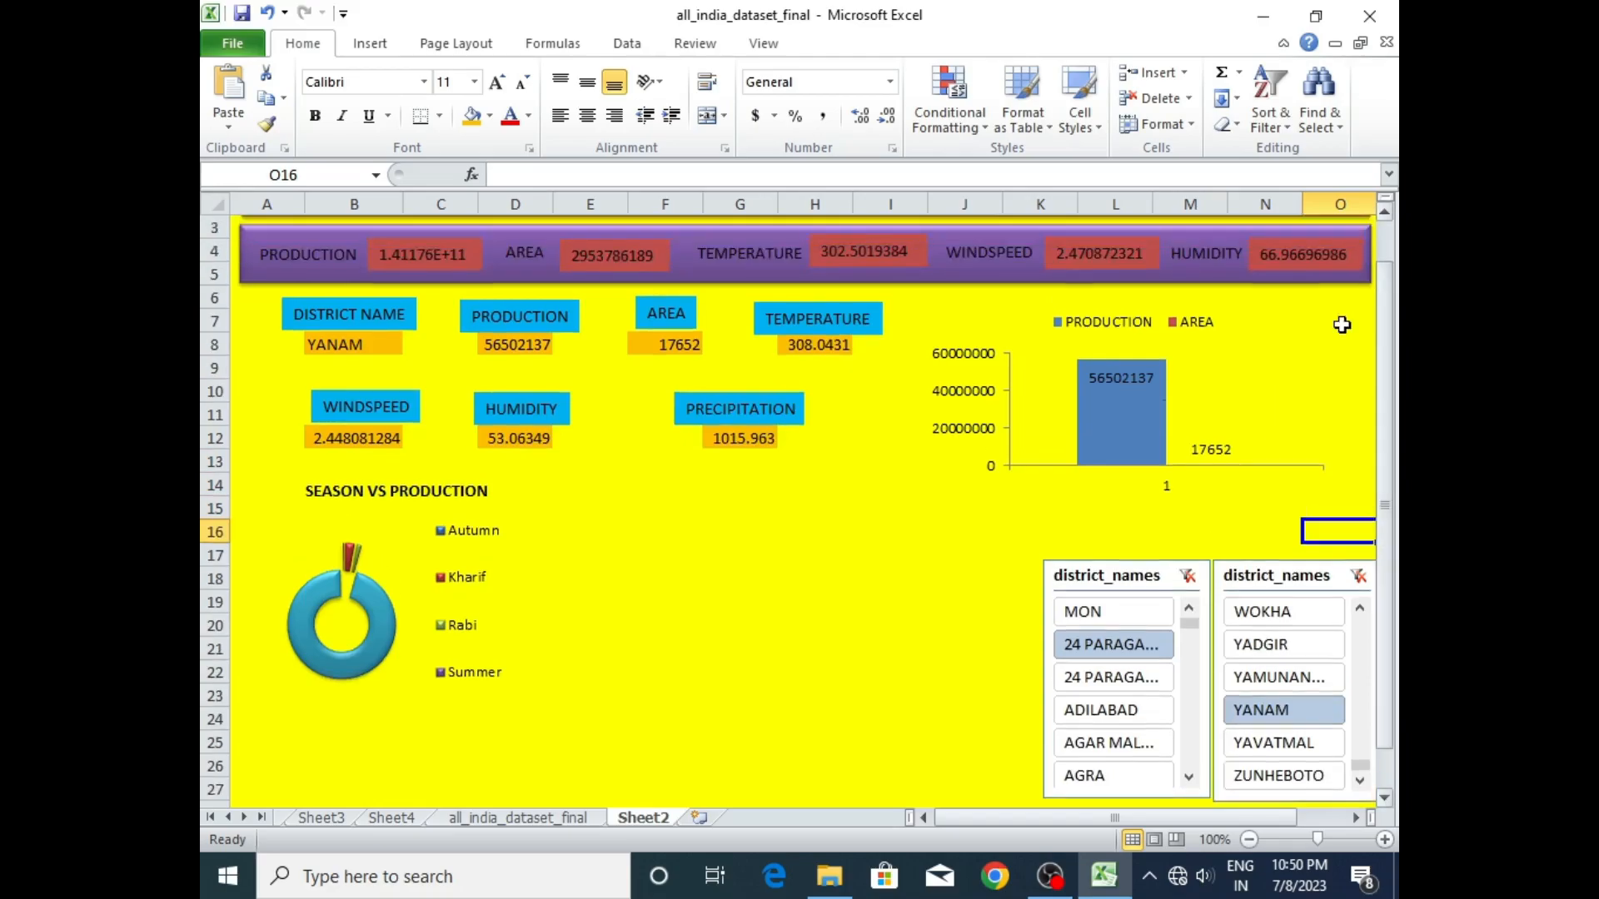
click(409, 821)
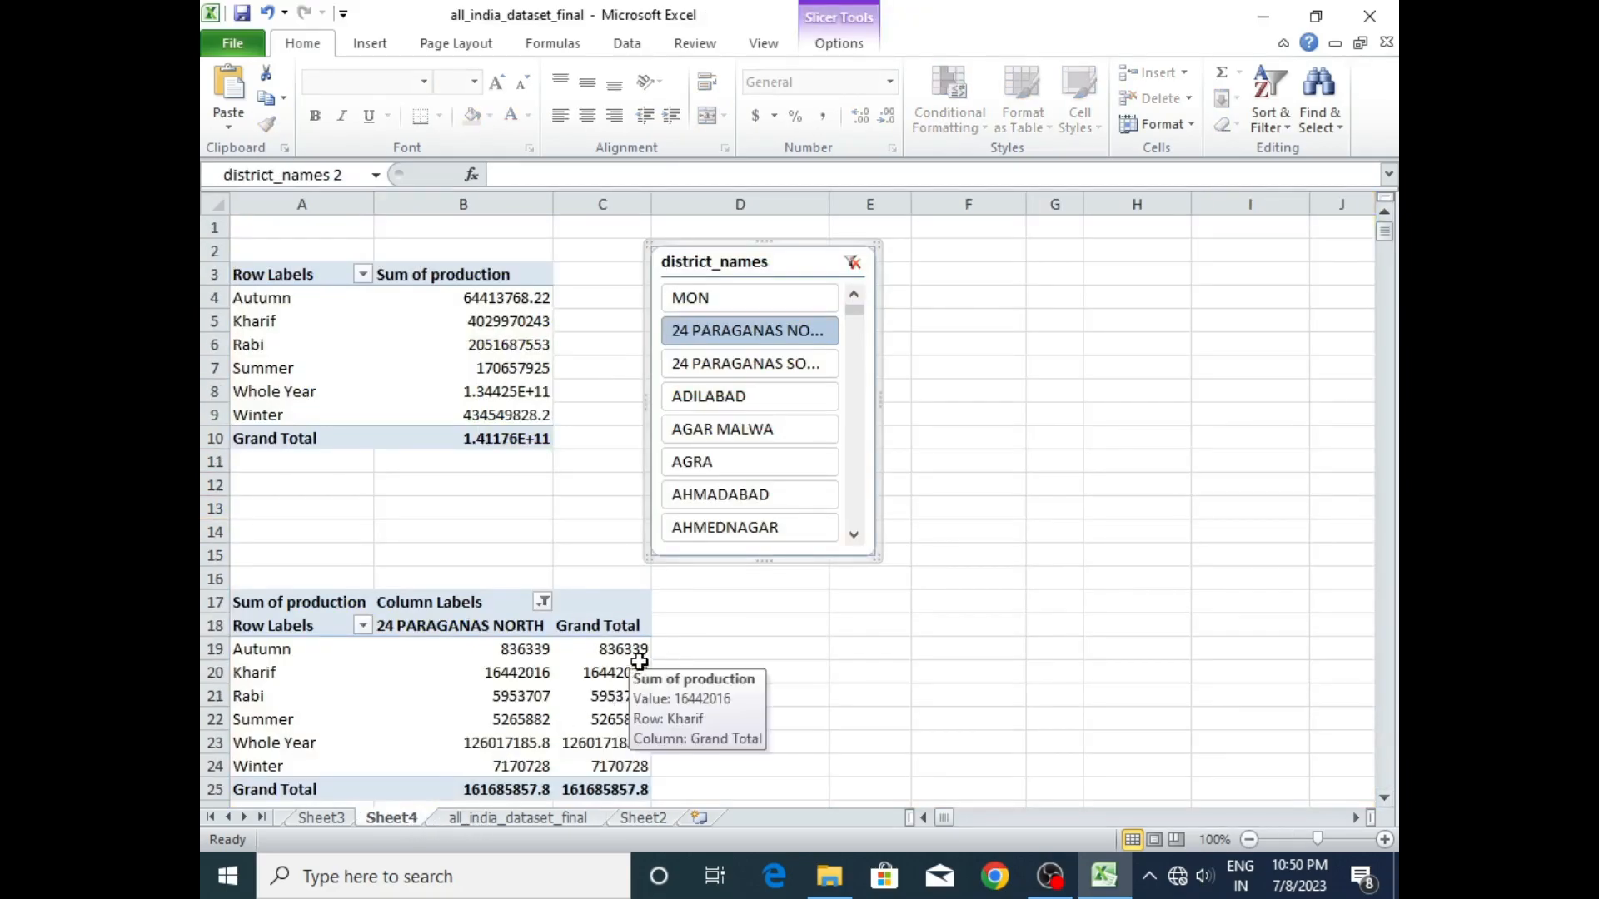
click(626, 818)
click(667, 510)
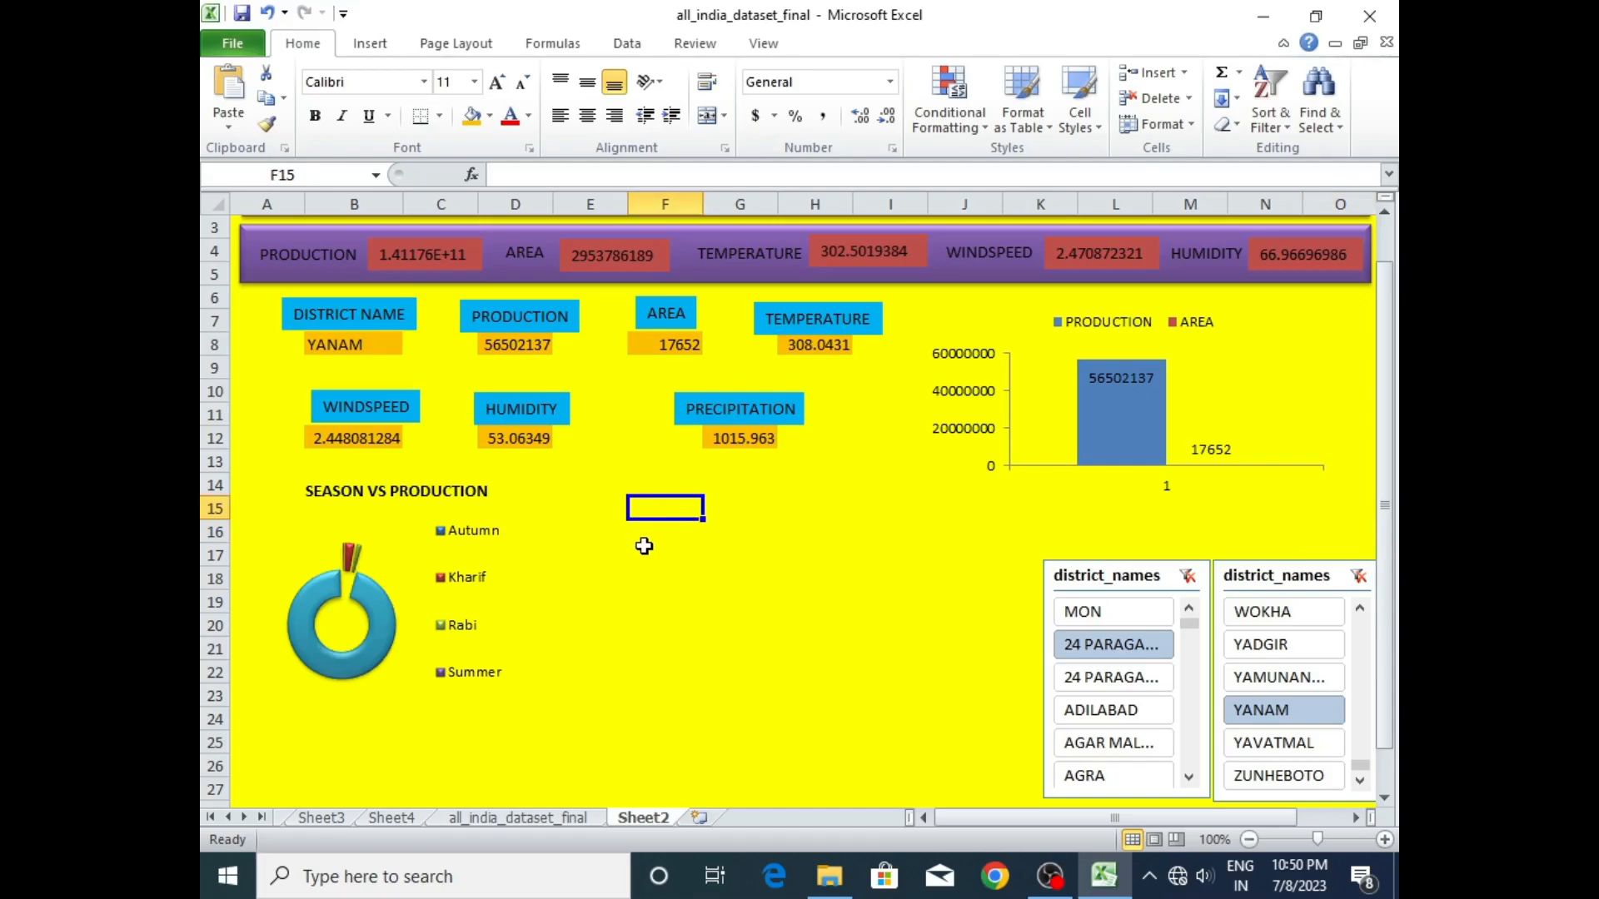
double_click(659, 504)
text(=)
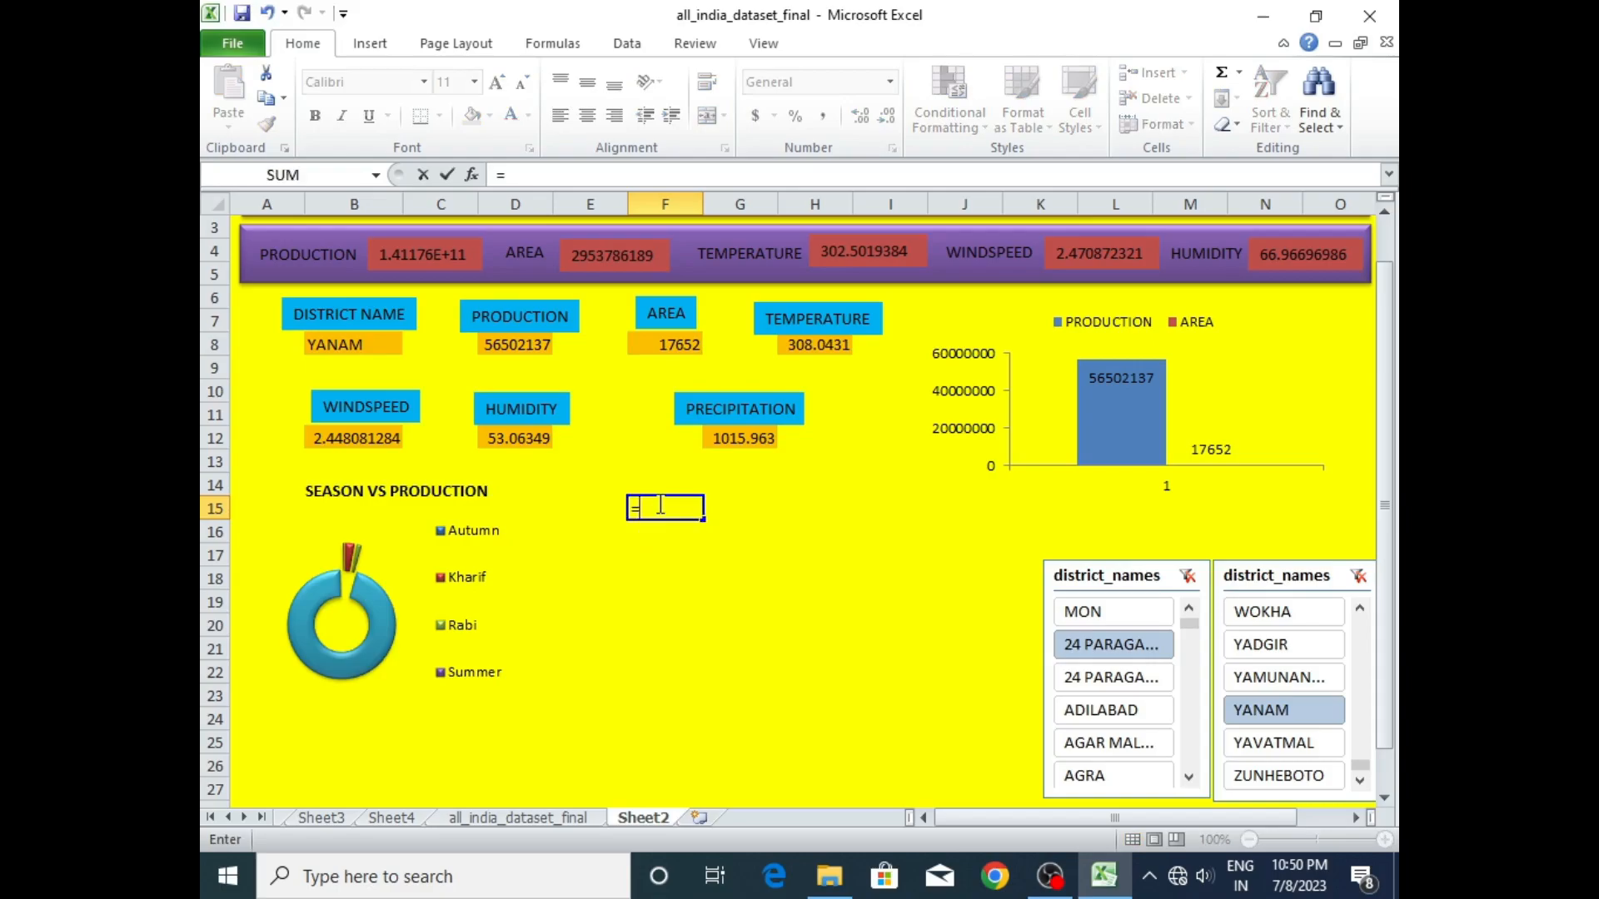
click(527, 816)
click(400, 823)
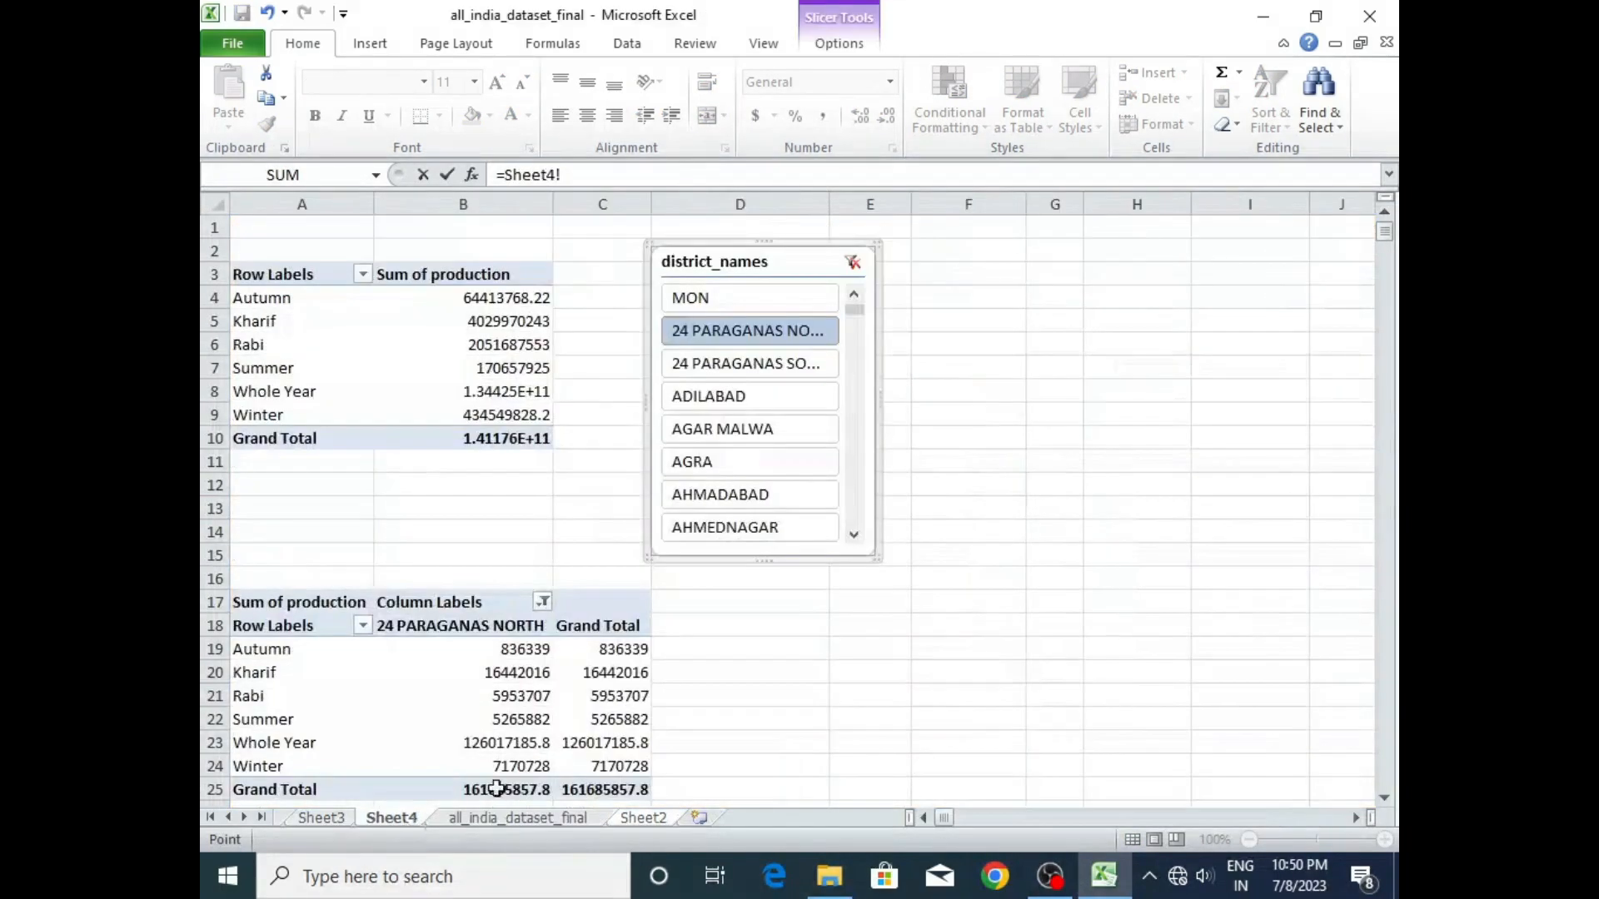
click(604, 655)
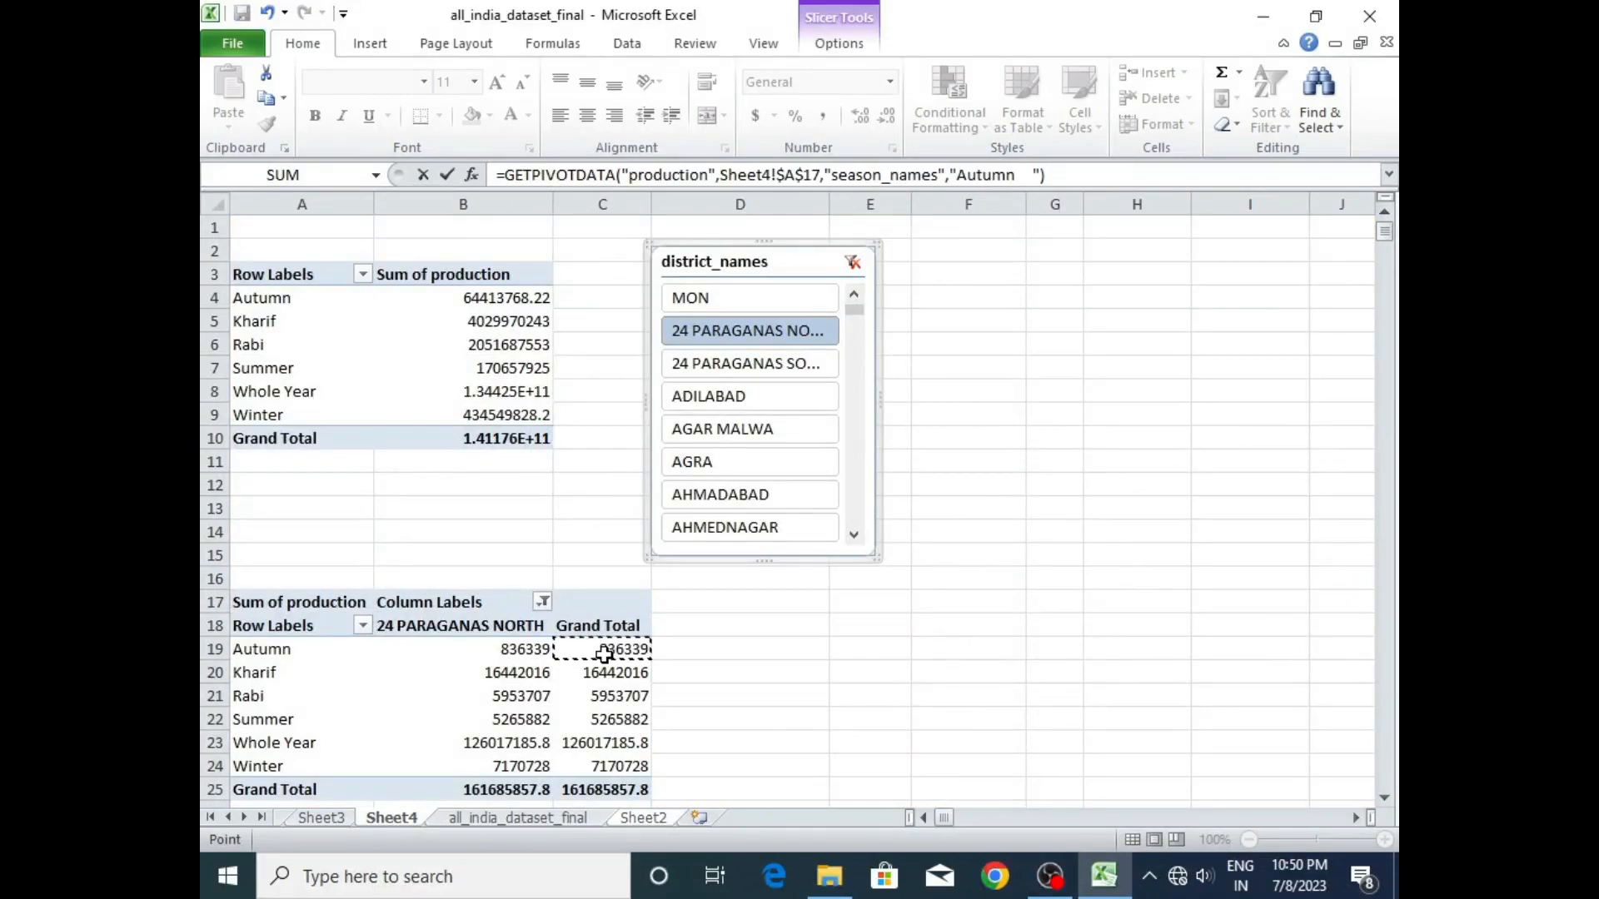
key(Return)
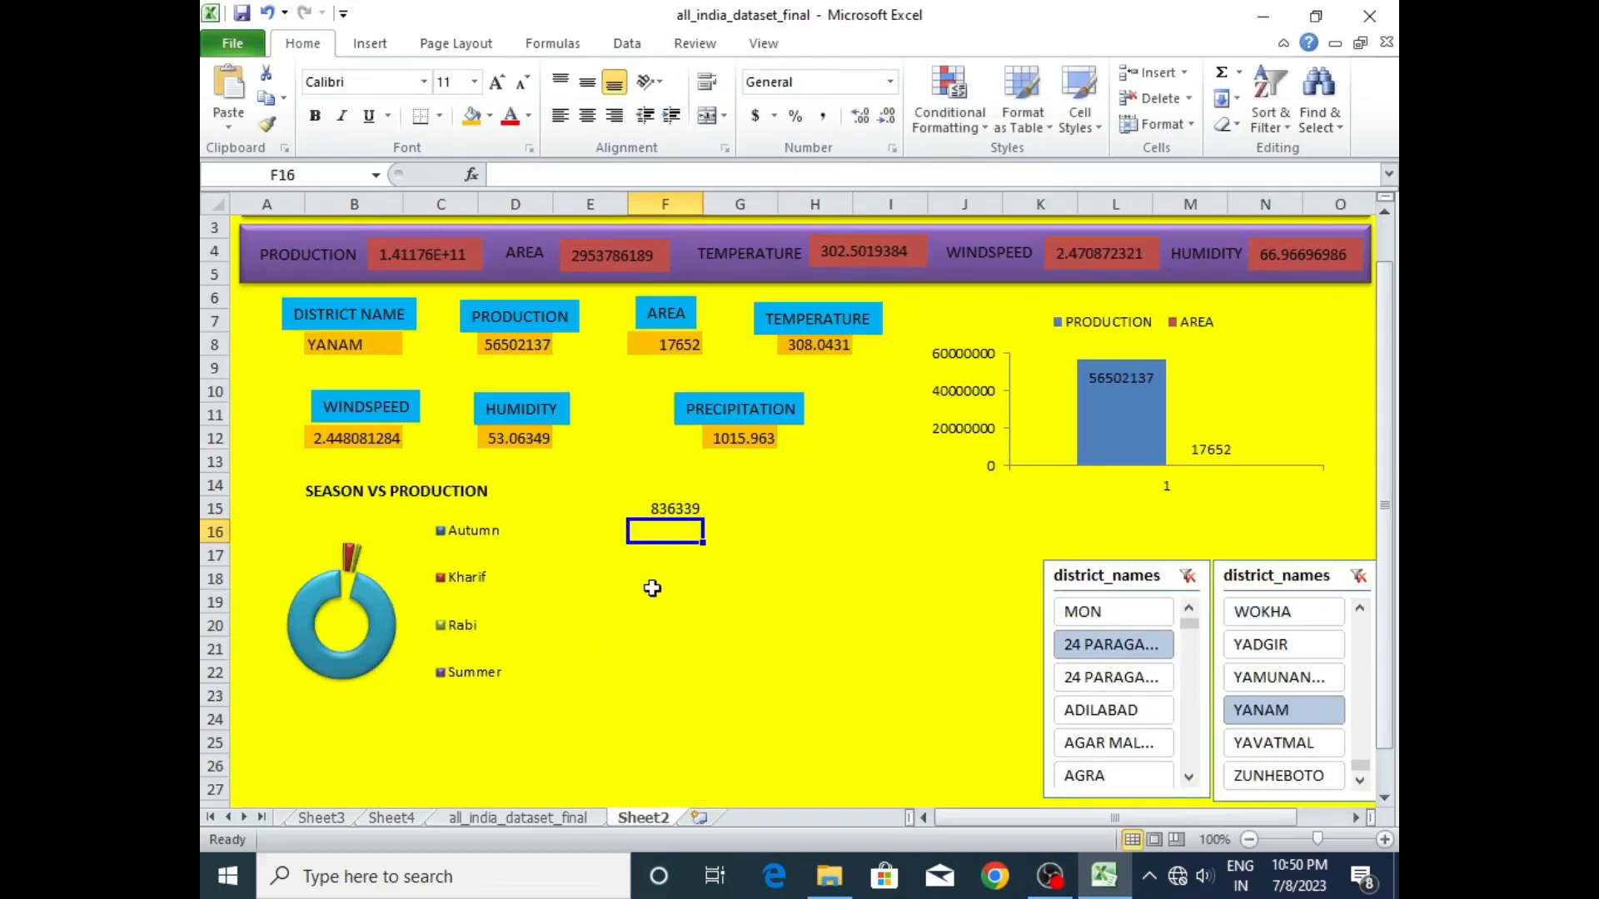
- Link dashboard cell F16 to the Kharif grand total of Sheet4's lower pivot table
double_click(664, 532)
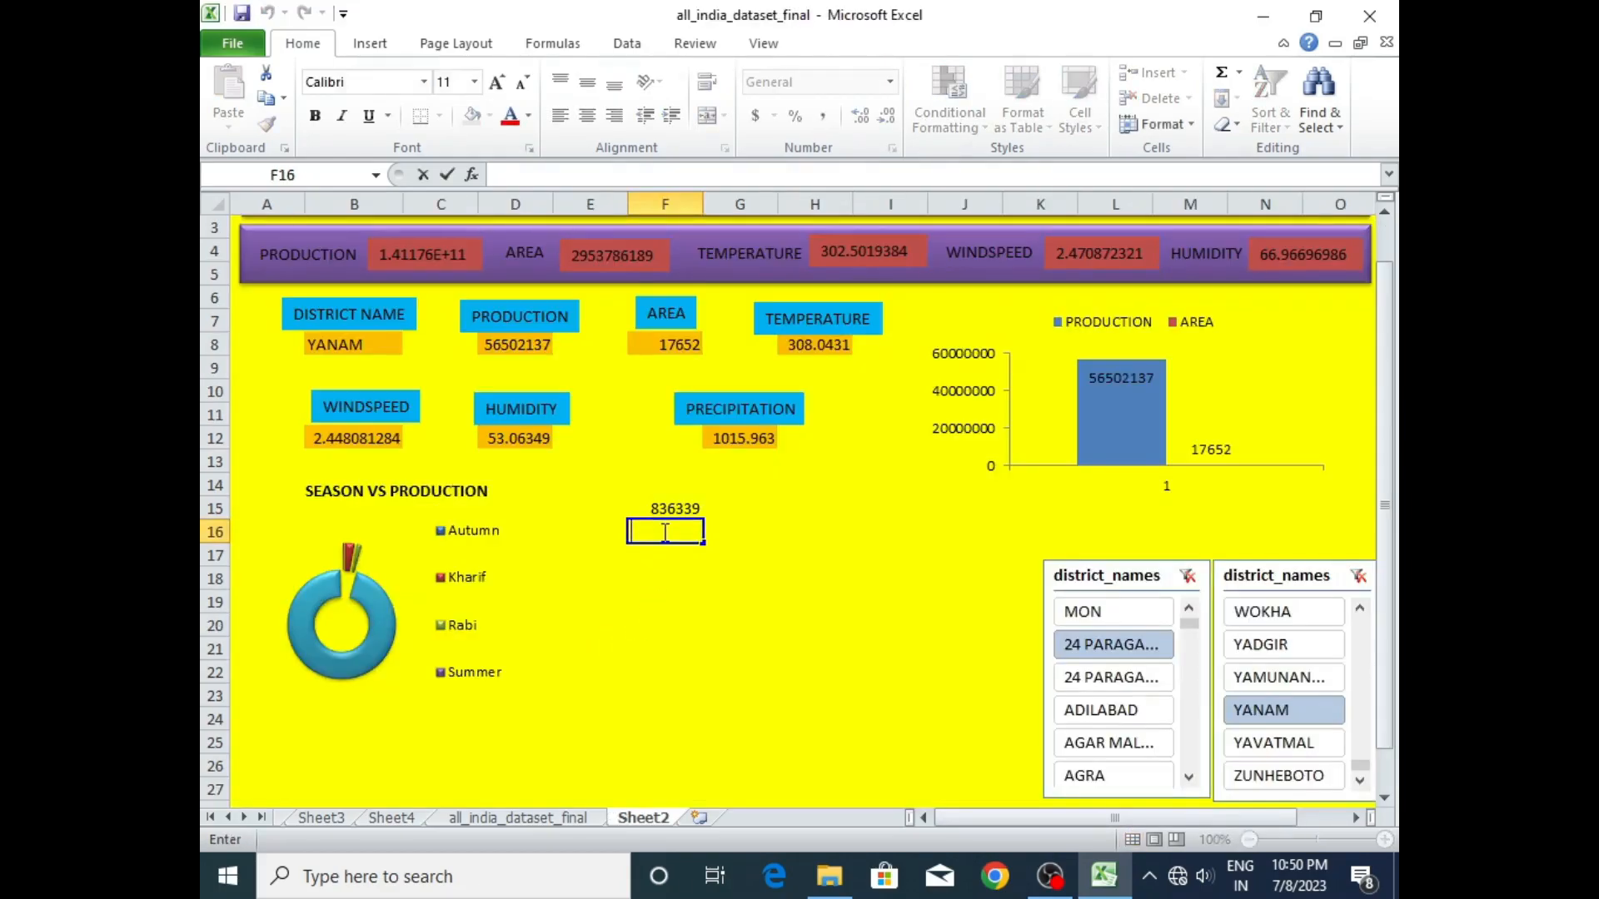
text(=)
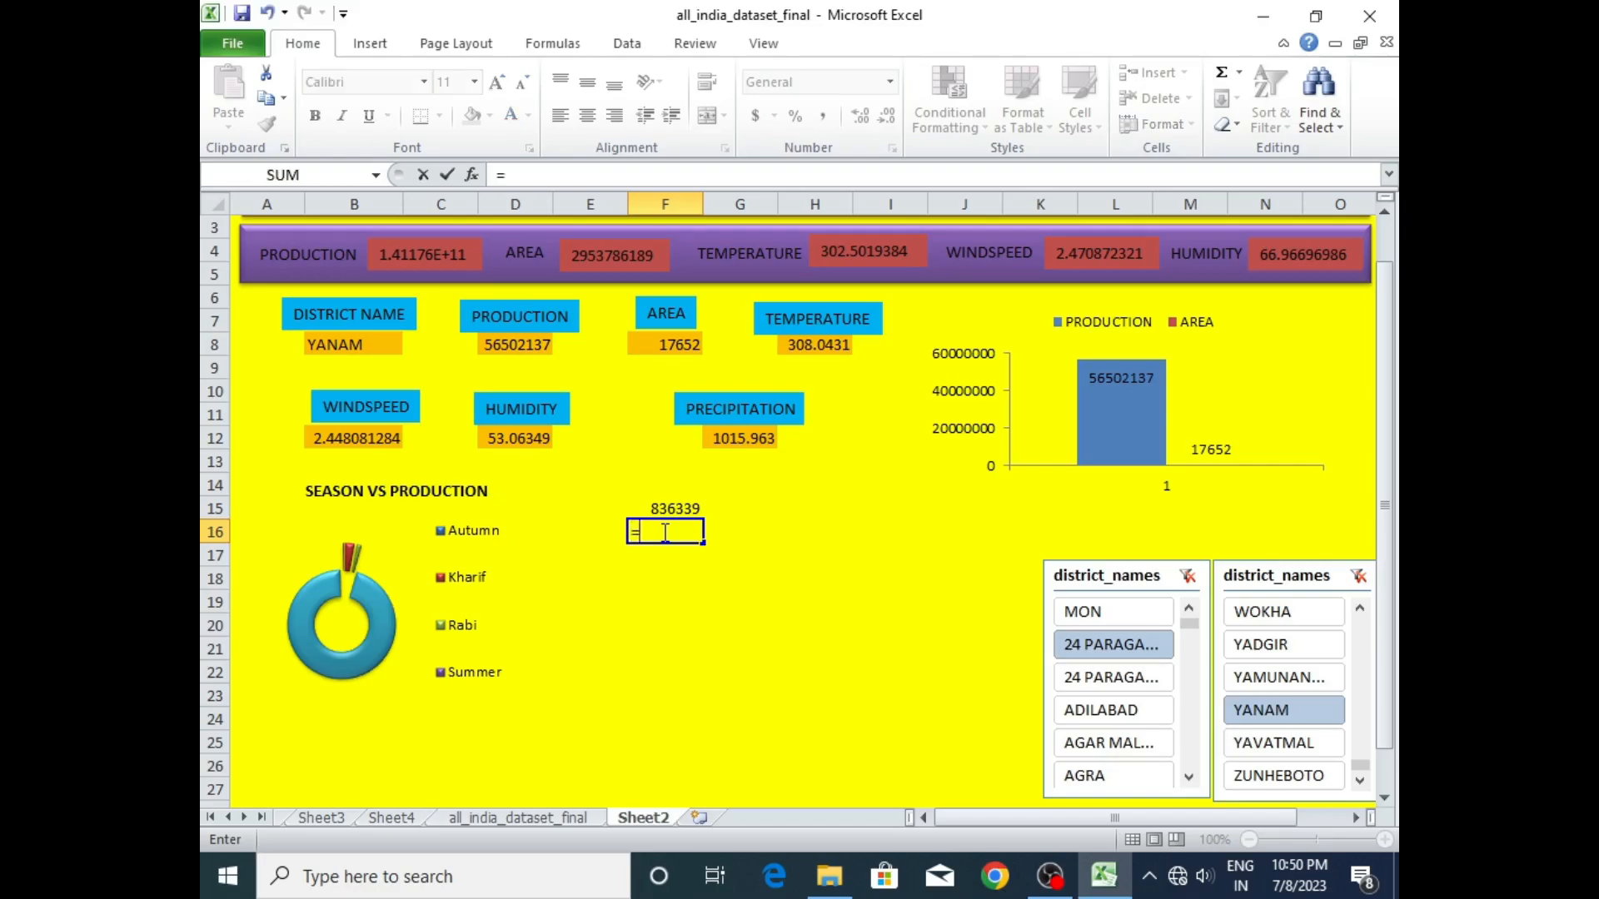
click(381, 823)
click(611, 673)
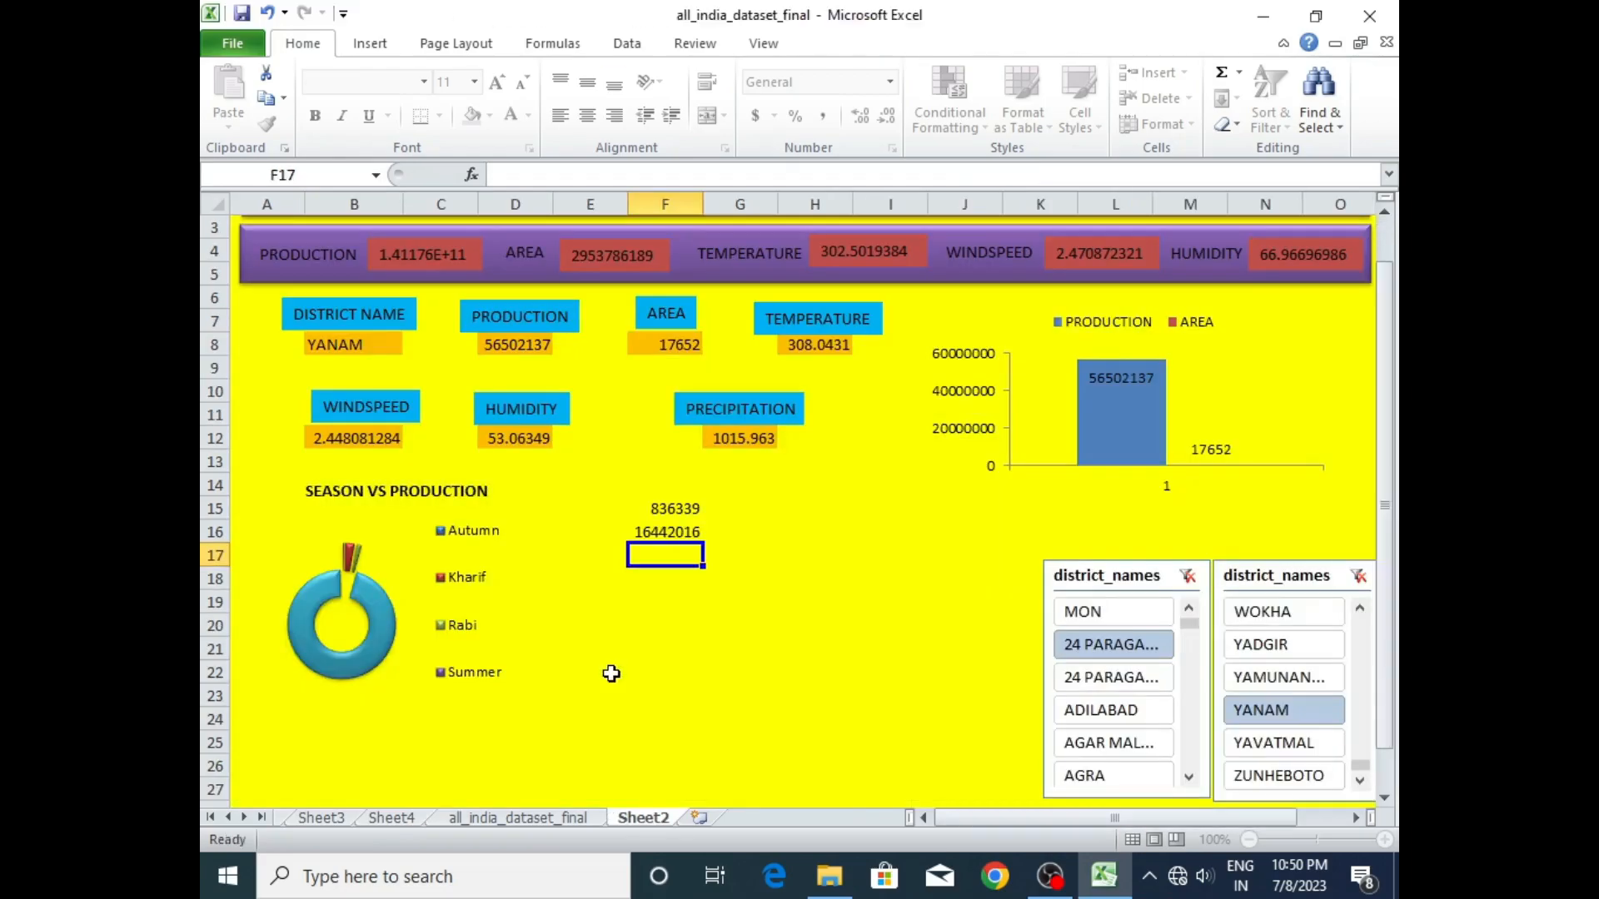
key(Return)
- Link dashboard cell F17 to the Rabi grand total of Sheet4's lower pivot table
double_click(676, 561)
text(=)
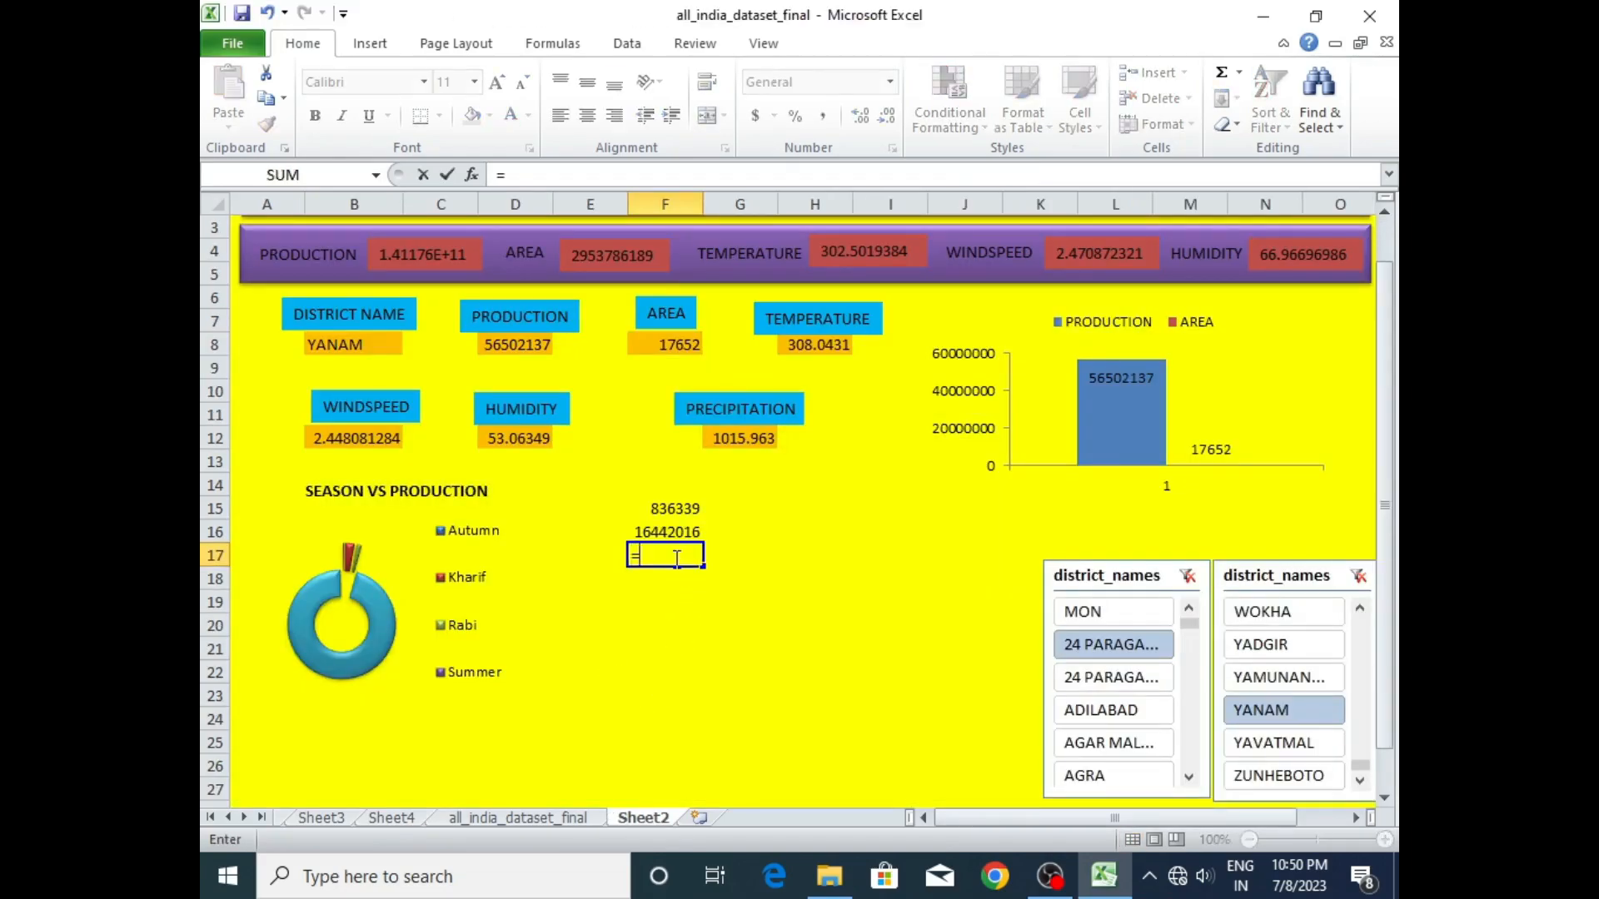
click(390, 817)
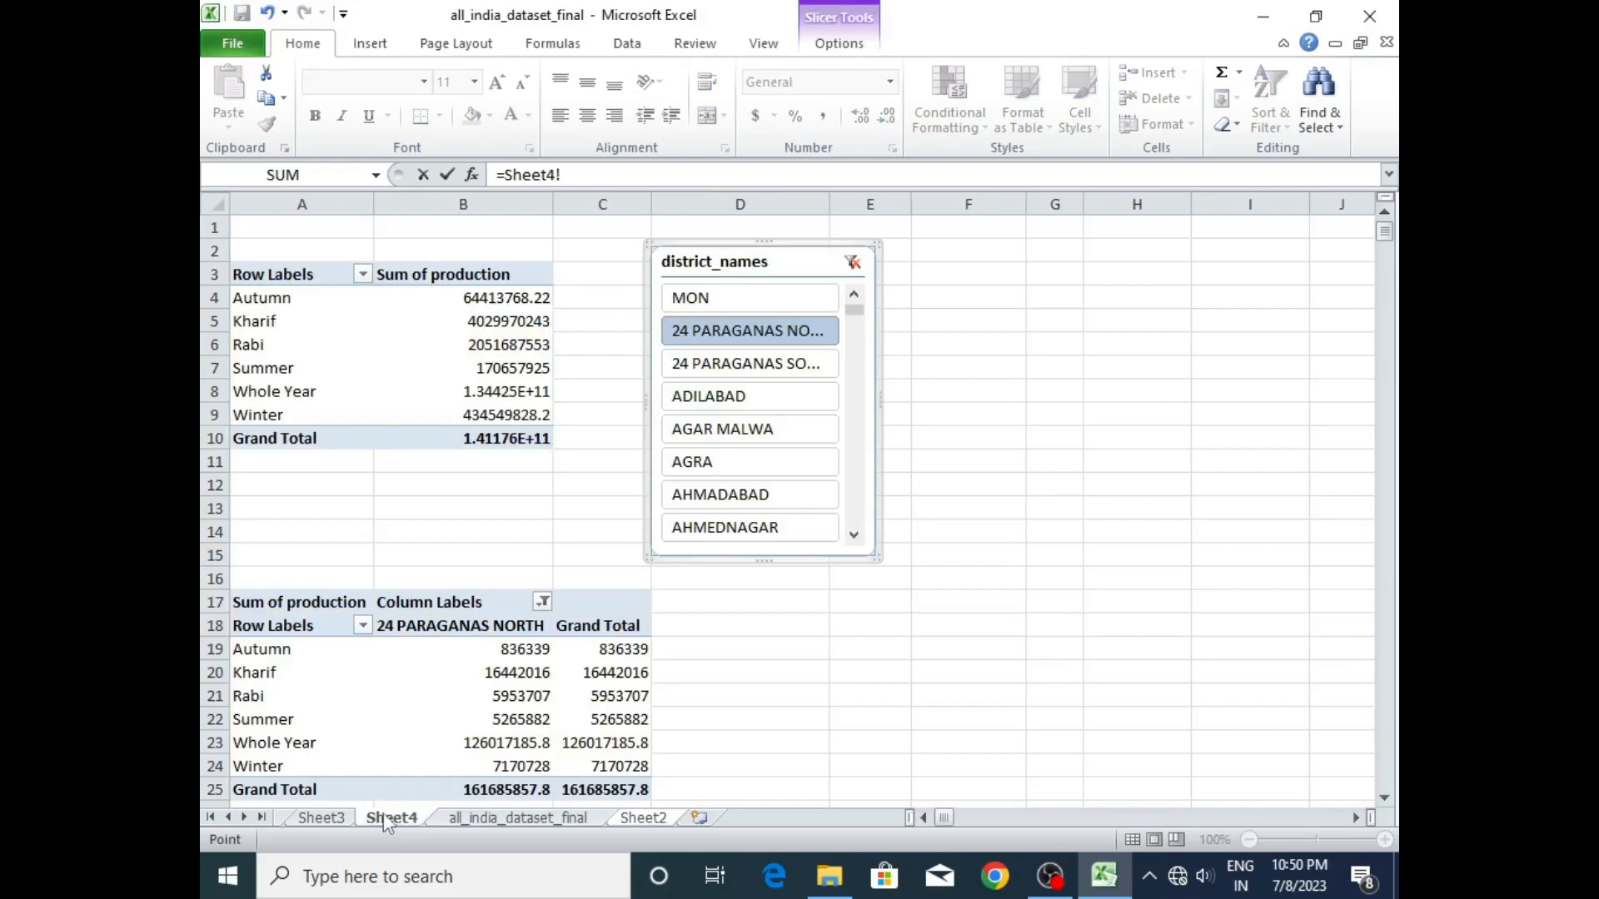
click(614, 695)
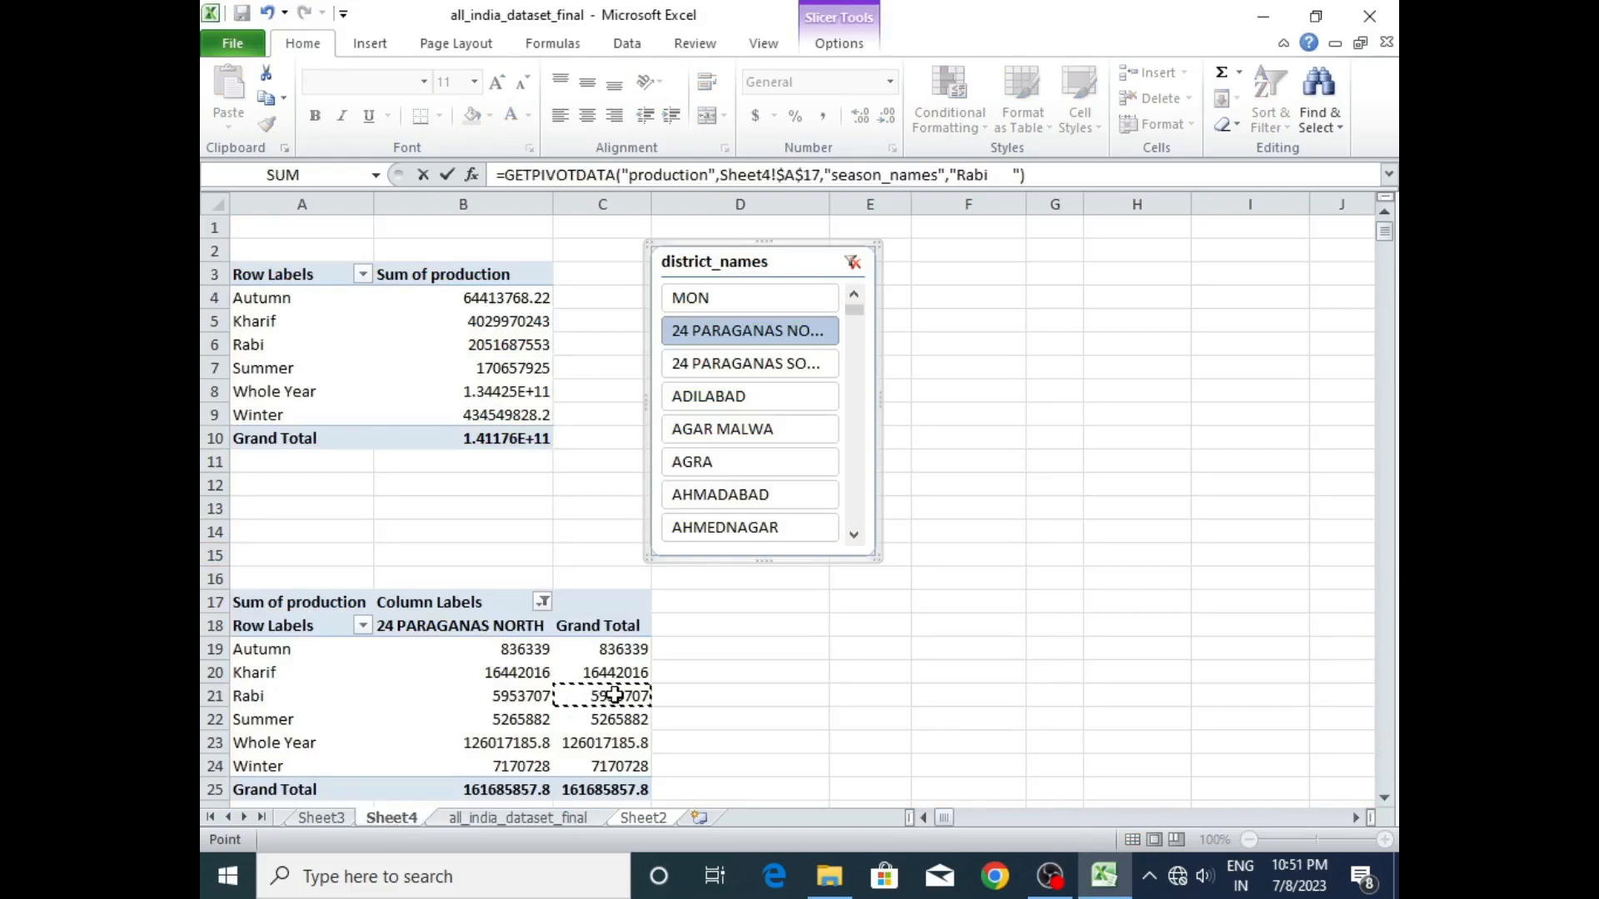
key(Return)
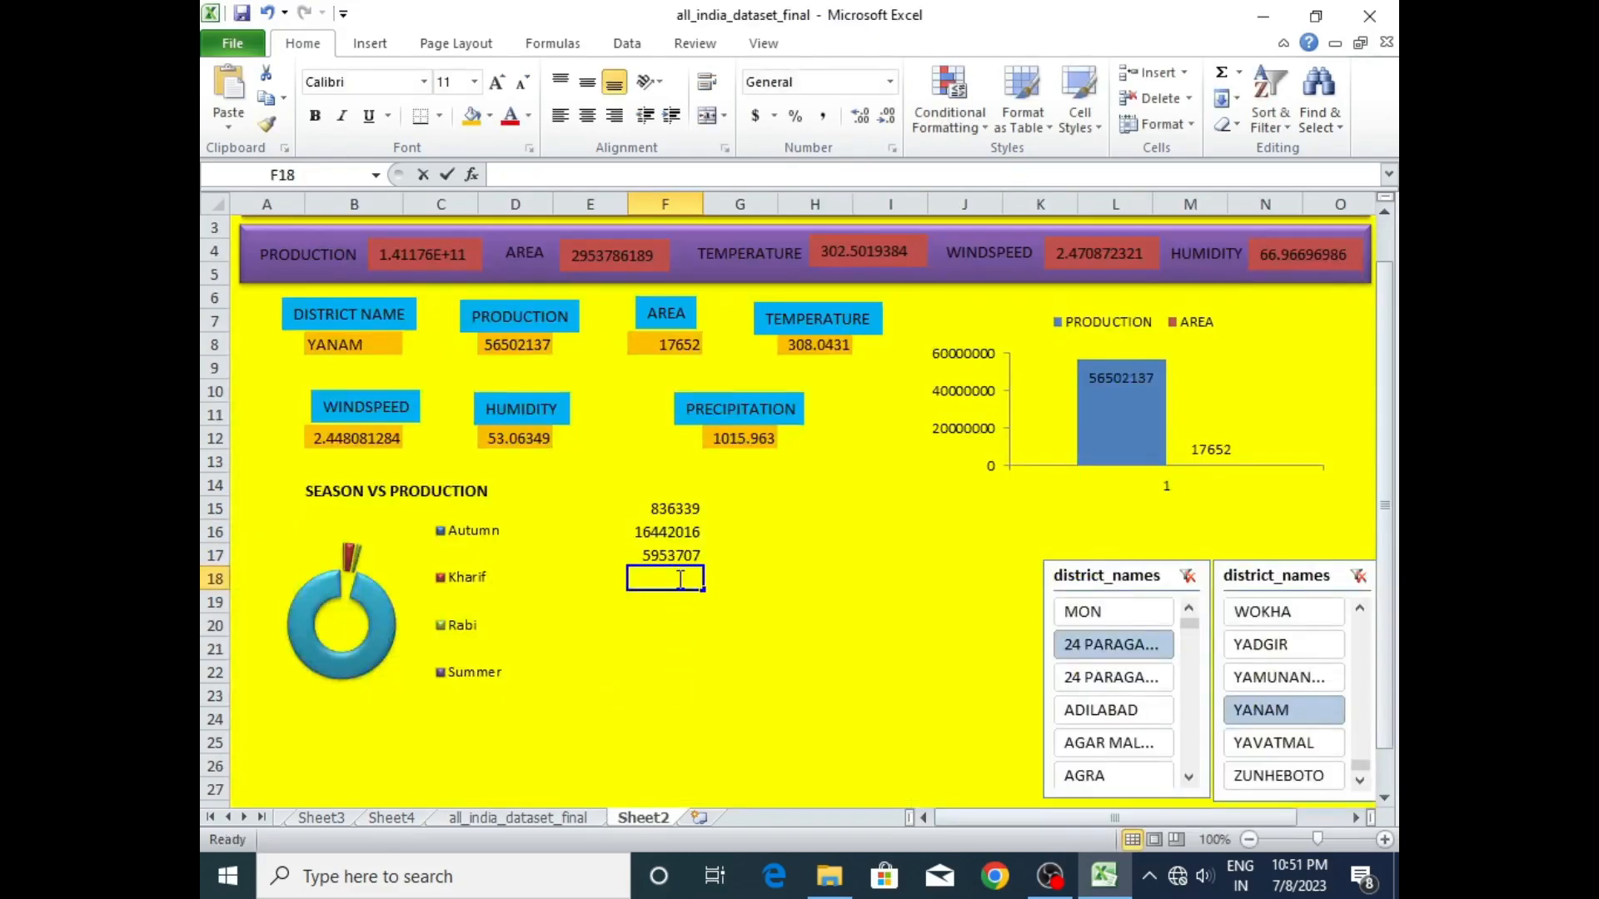
- Link dashboard cell F18 to the Summer grand total of Sheet4's lower pivot table
text(=)
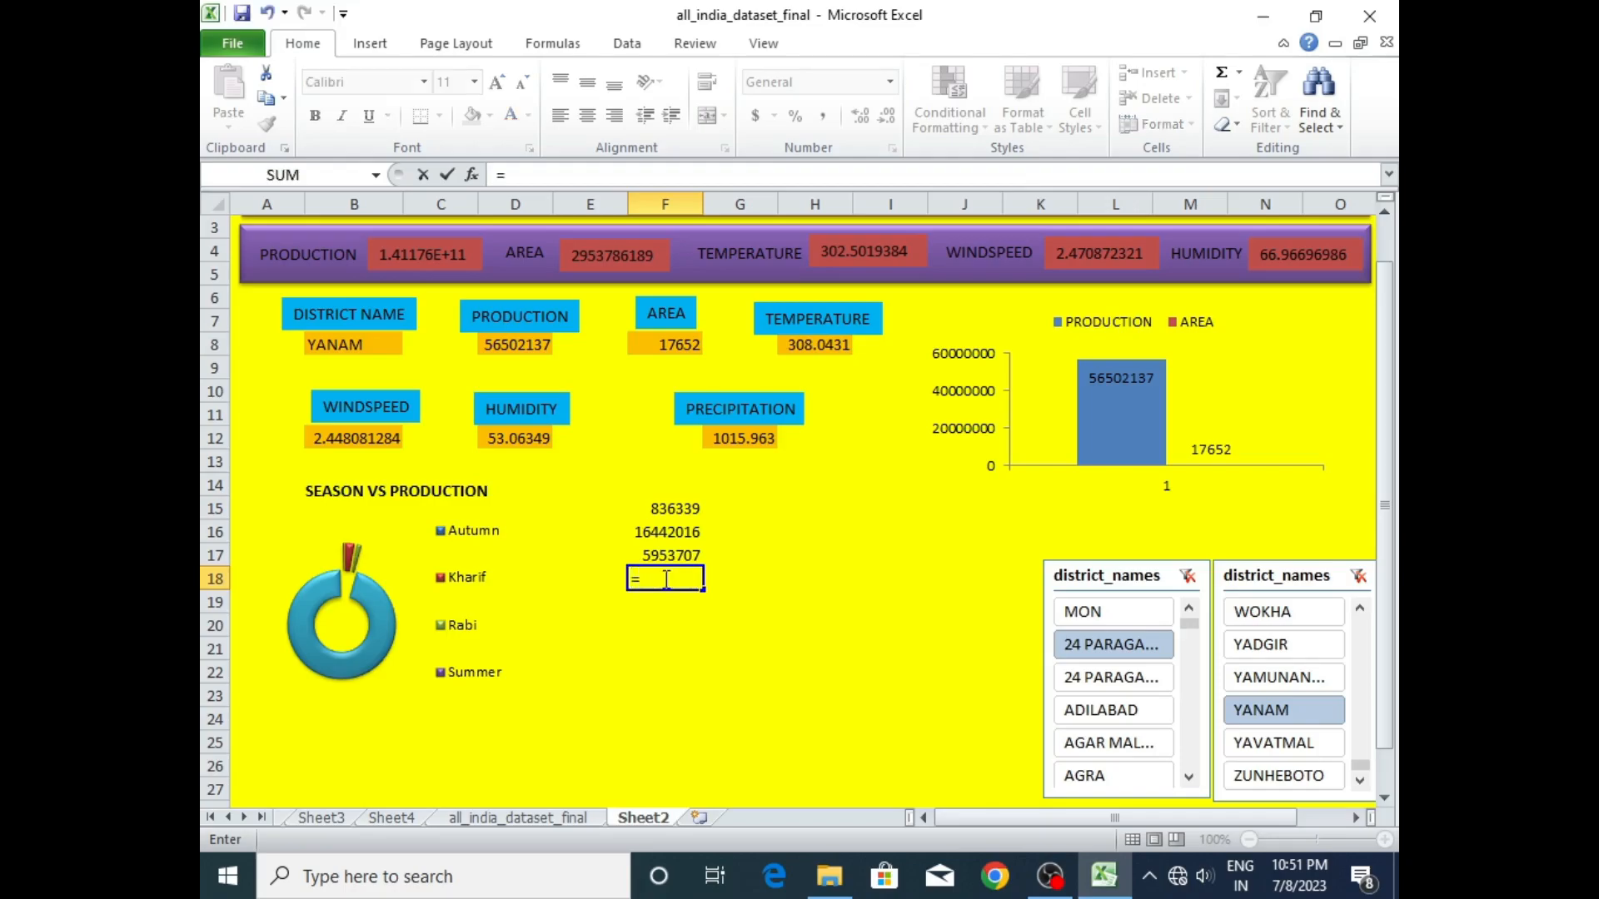
click(384, 821)
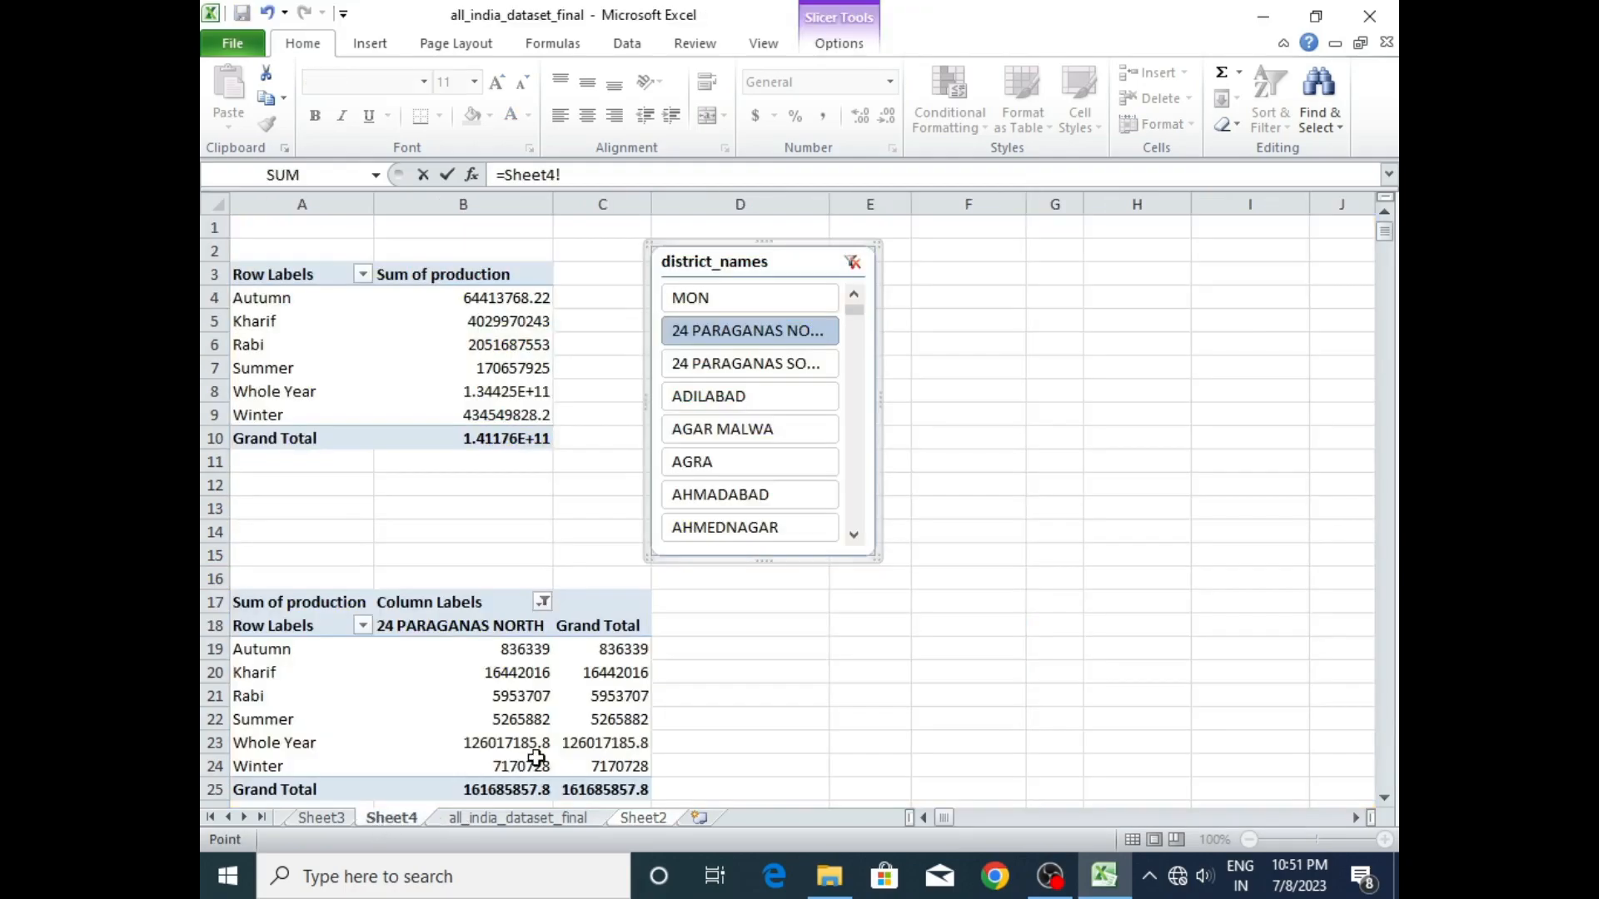
click(629, 719)
key(Return)
- Link dashboard cell F19 to the Whole Year grand total of Sheet4's lower pivot table
double_click(676, 606)
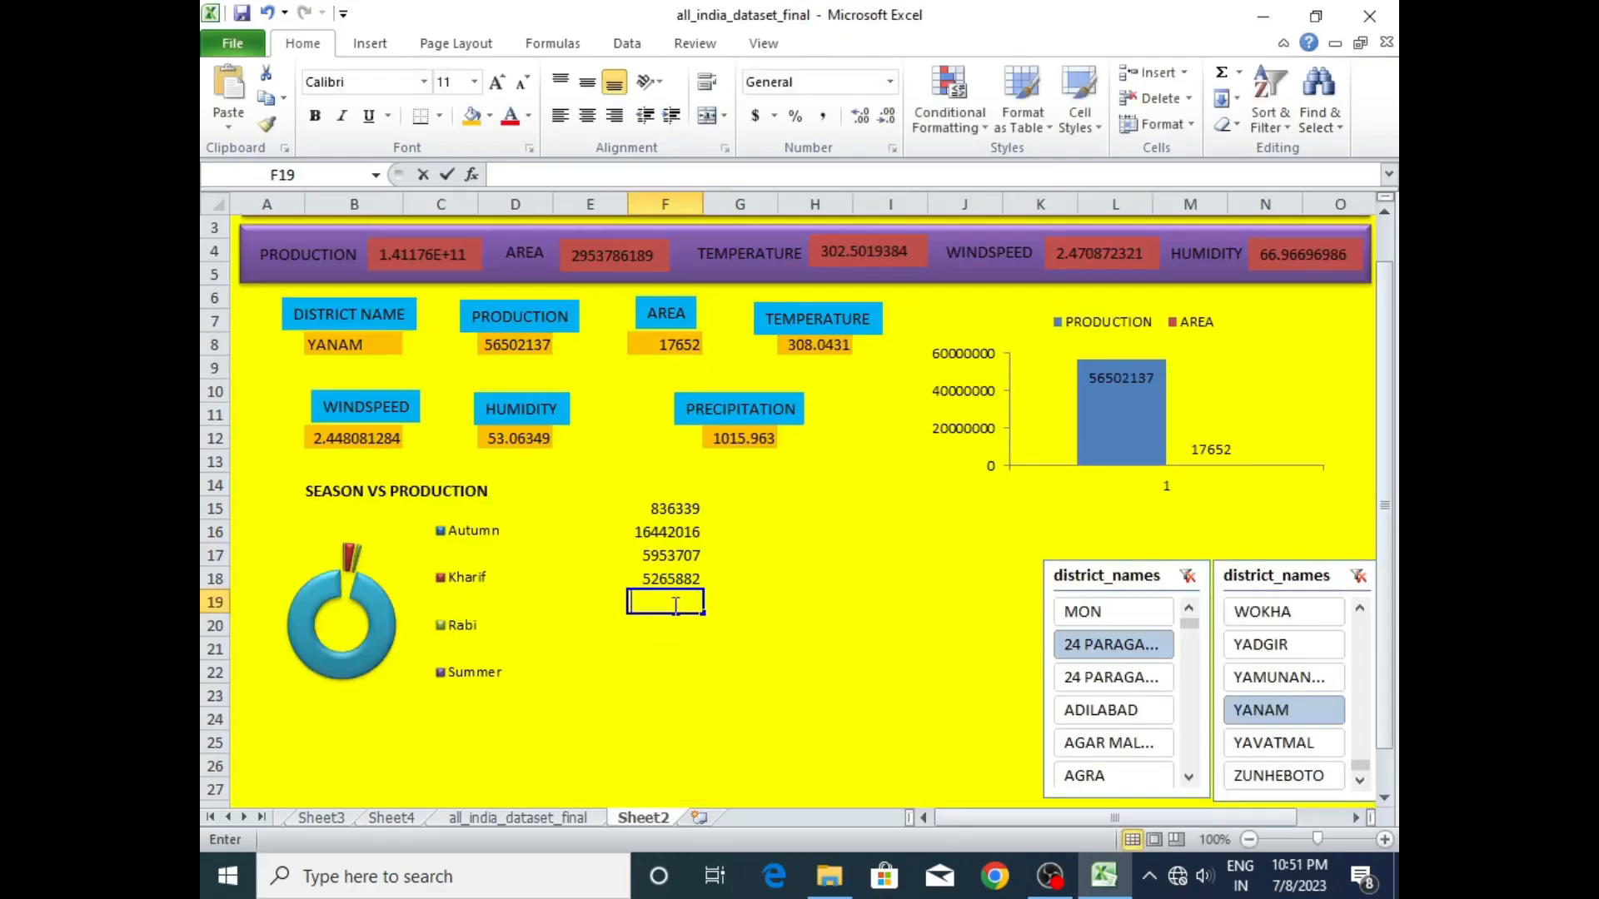
text(=)
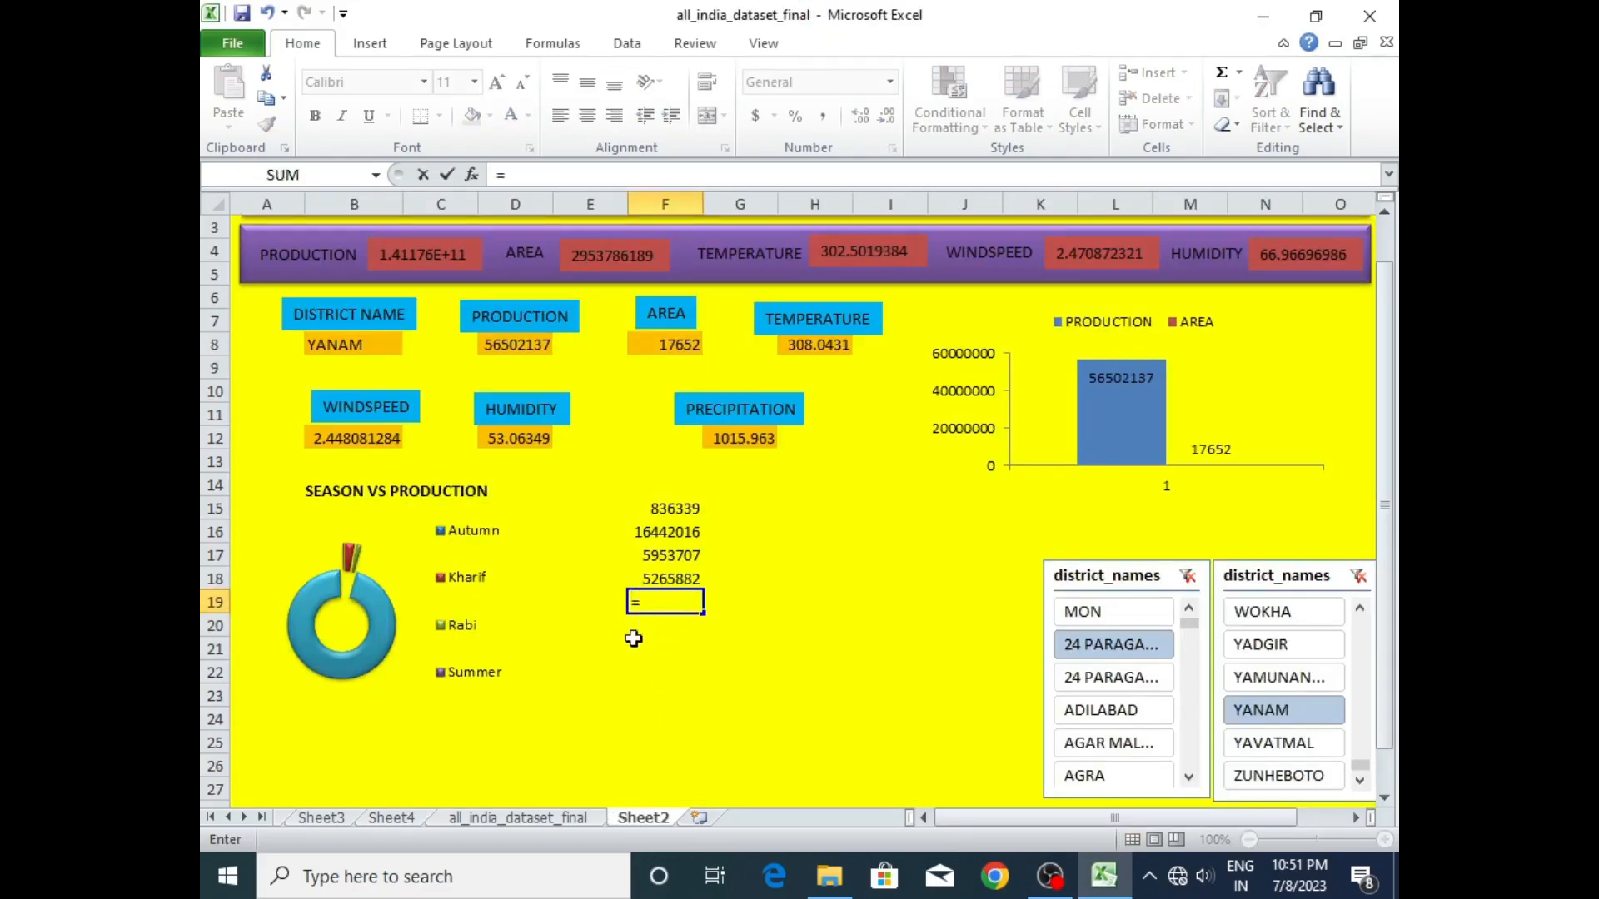
click(411, 819)
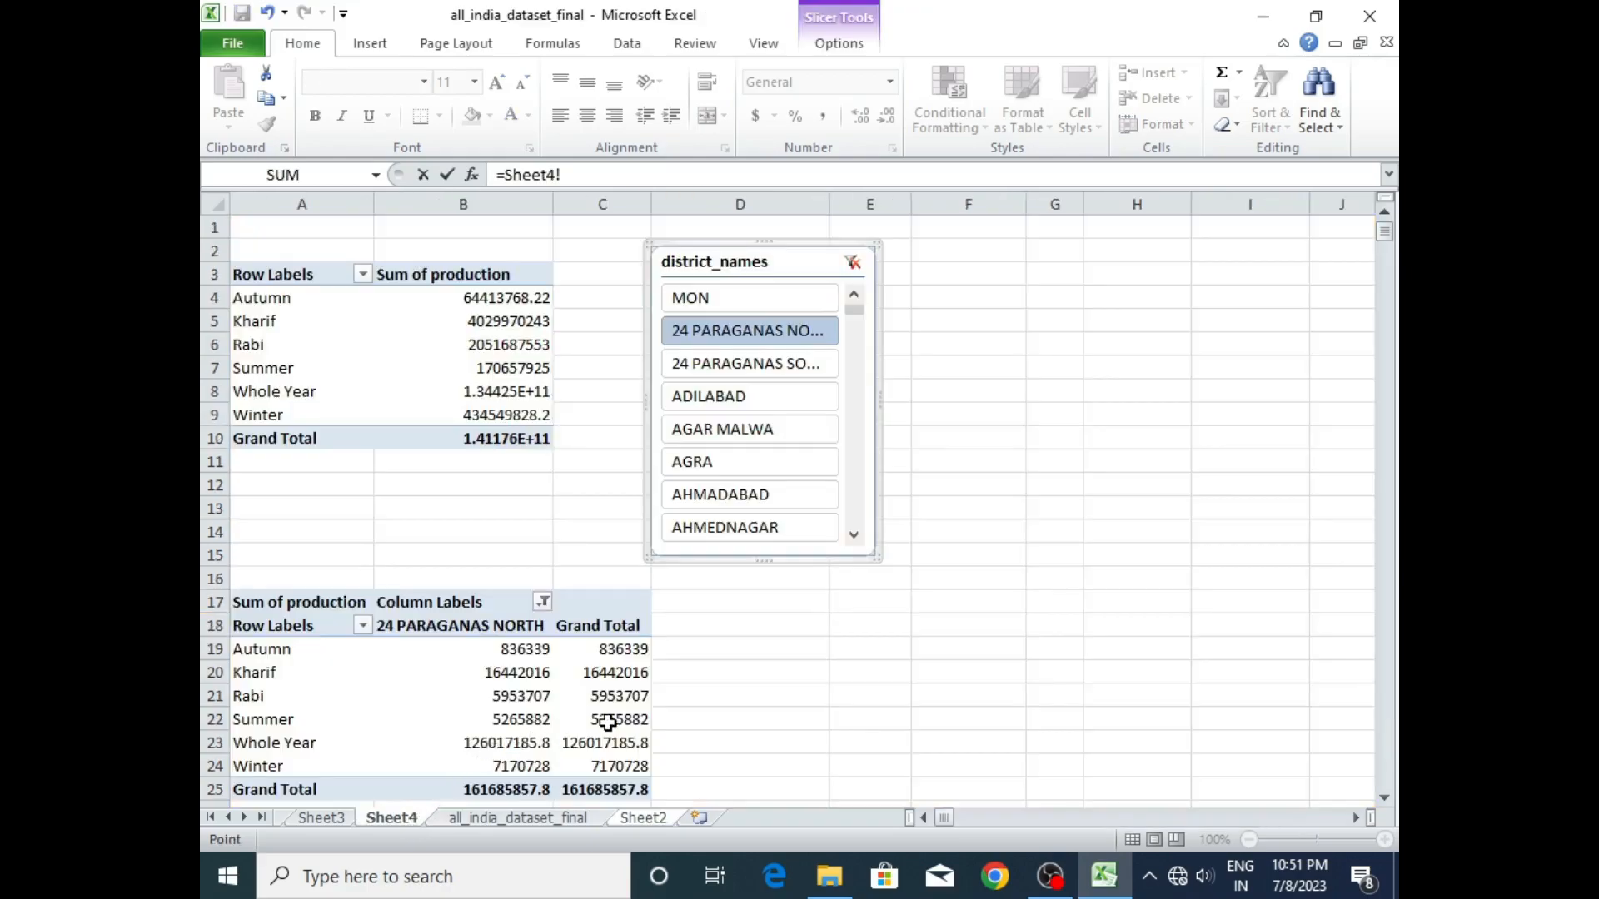
click(616, 743)
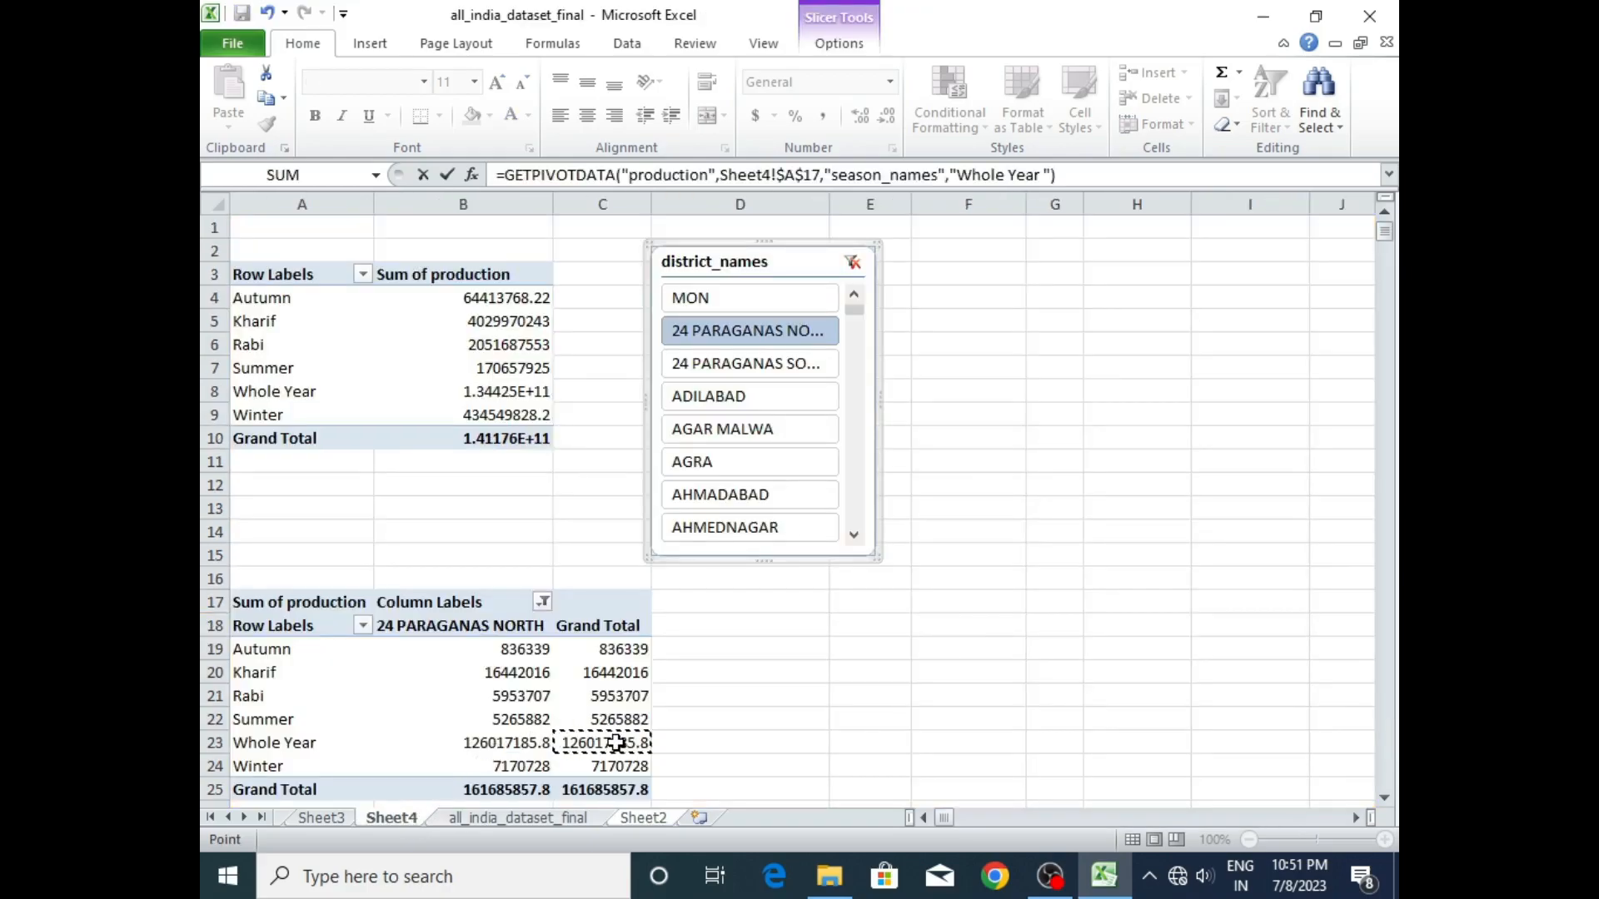
key(Return)
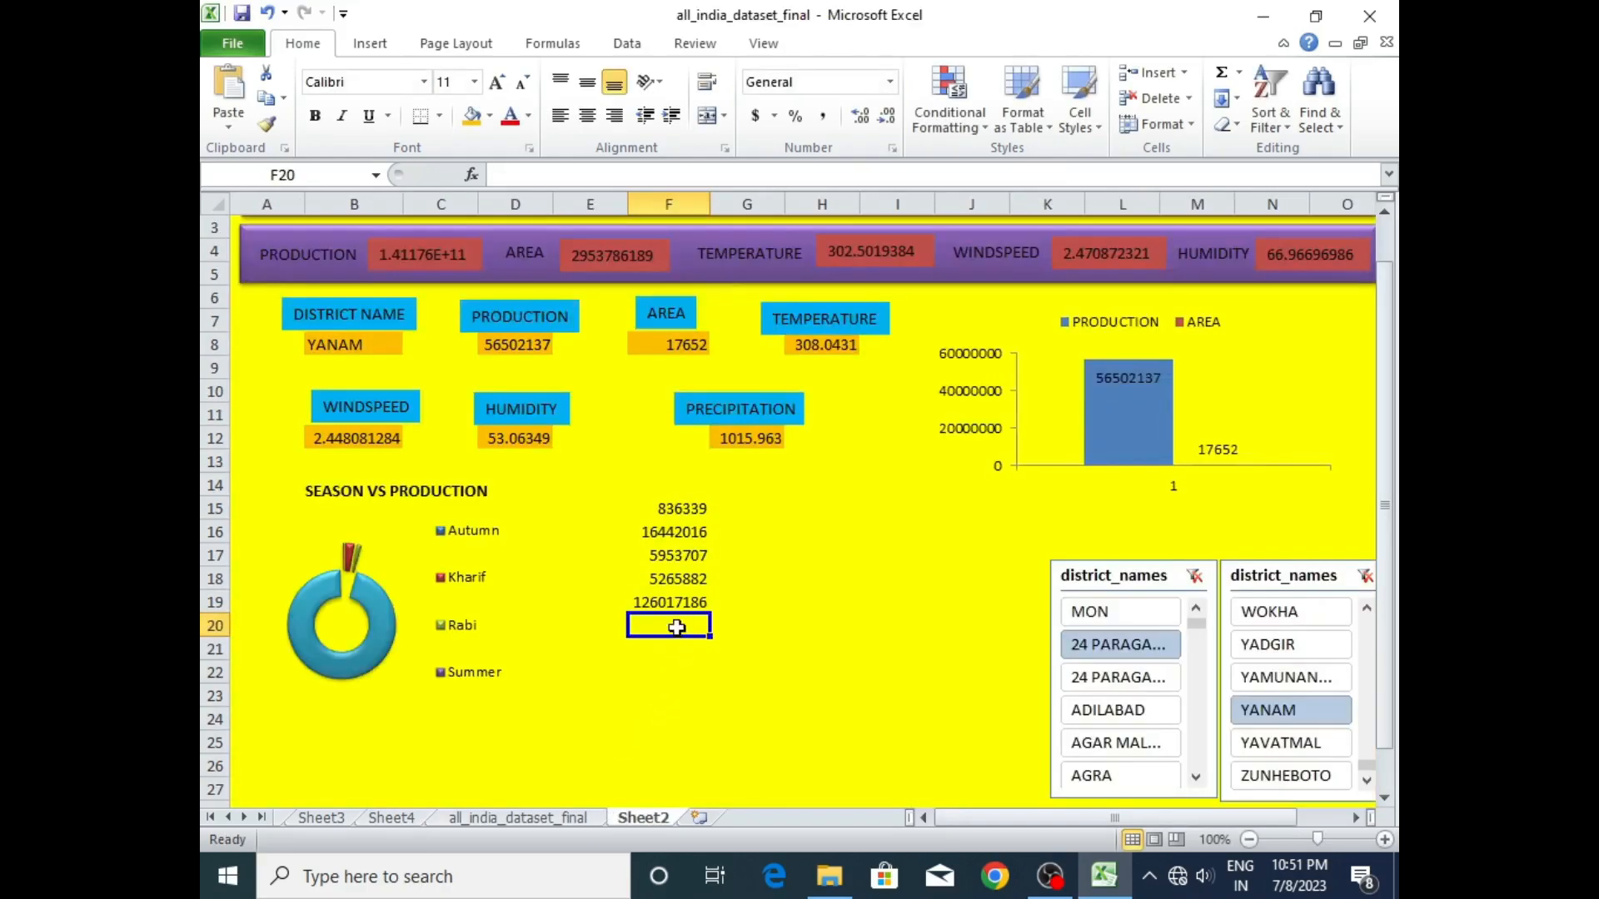
- Link dashboard cell F20 to the Winter grand total of Sheet4's lower pivot table
text(=Sheet4!)
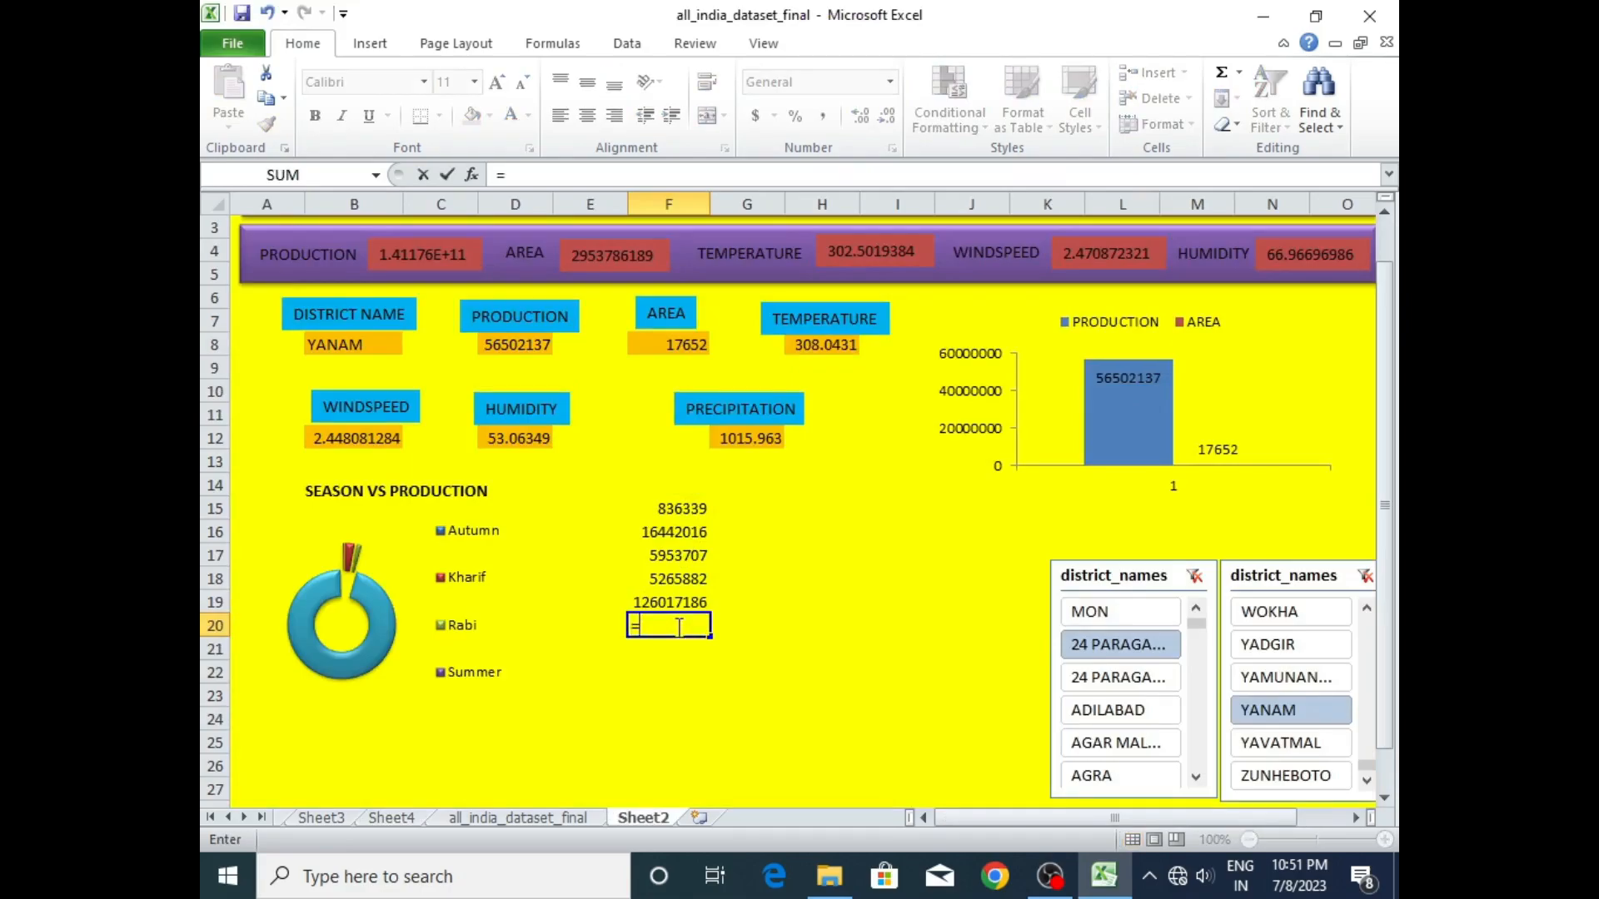
click(393, 818)
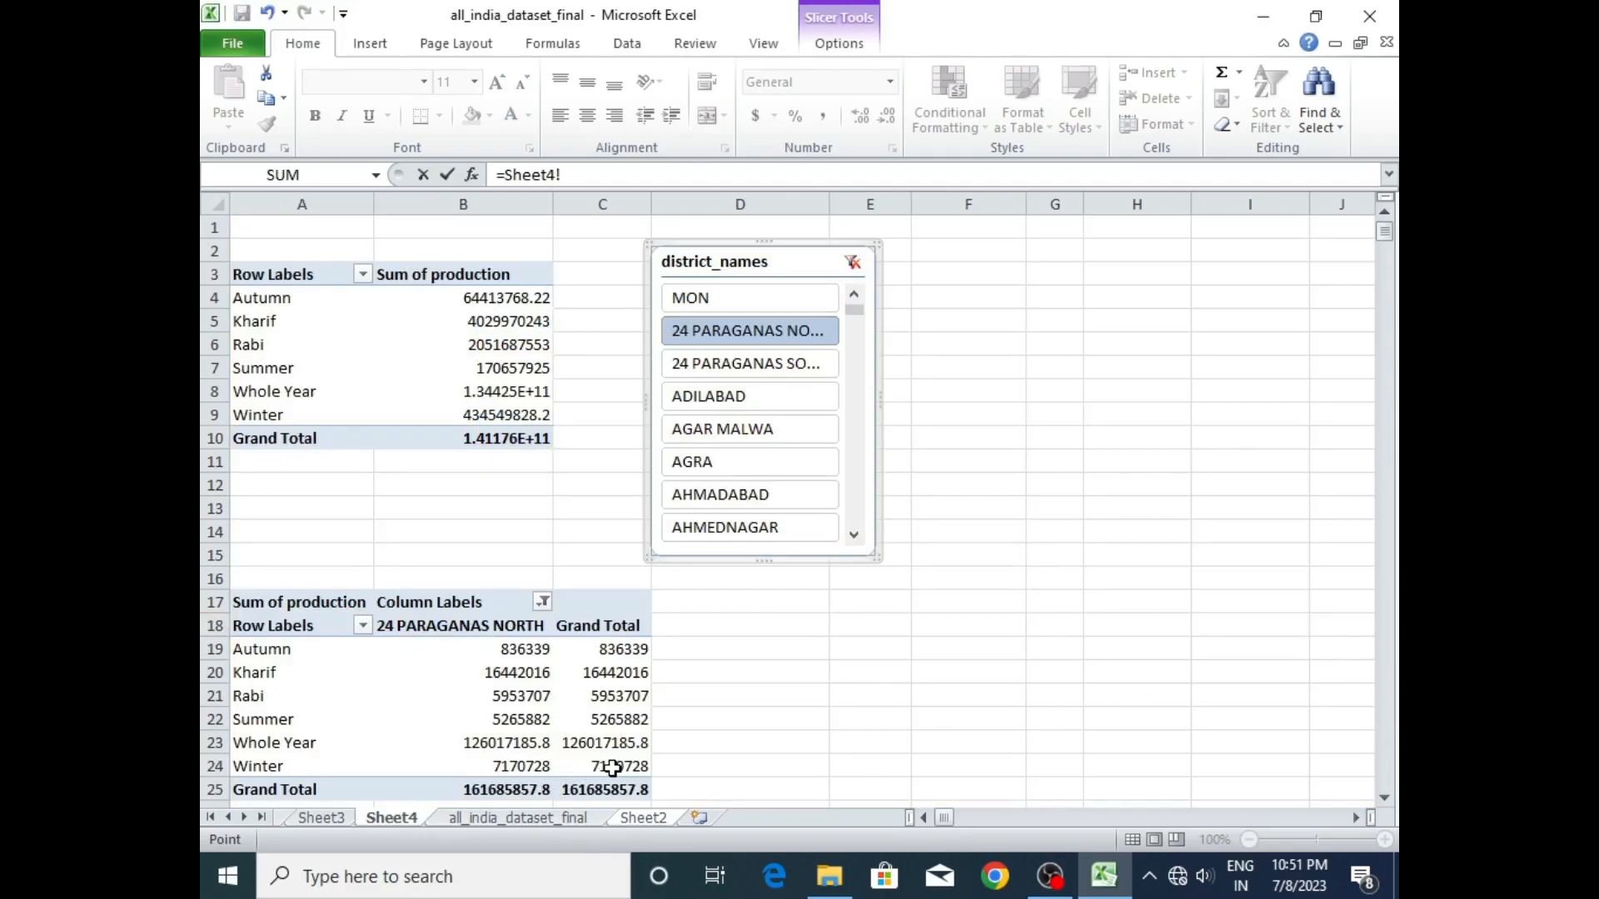
click(616, 767)
key(Return)
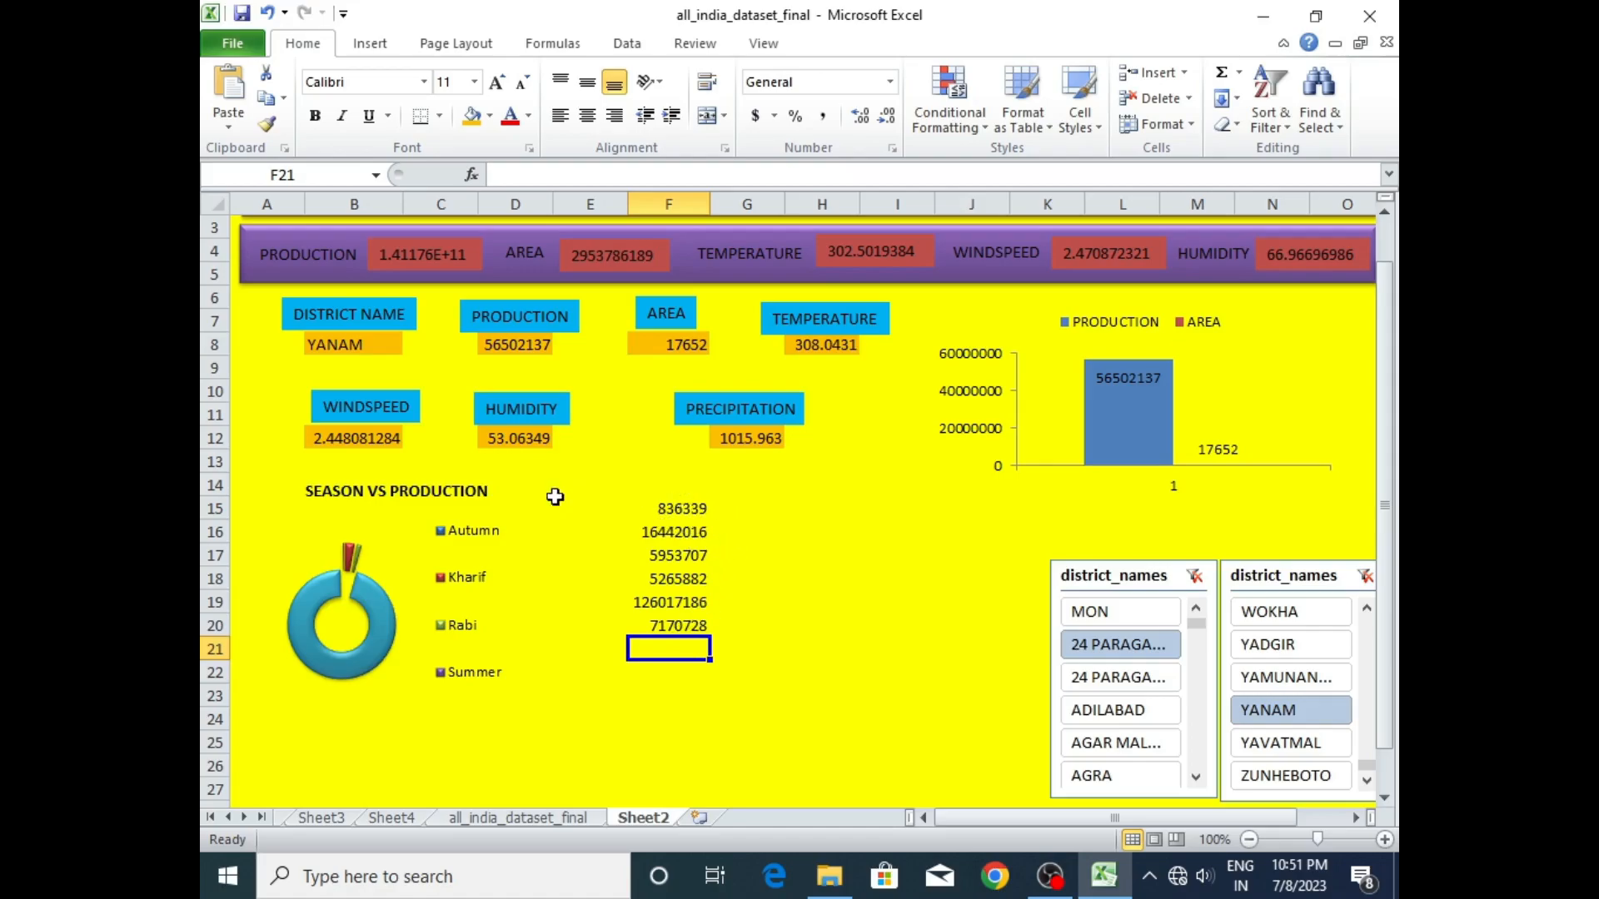
- Insert a text box reading PRODUCTION FOR SEASON directly above the linked season values in column F
click(461, 491)
click(678, 471)
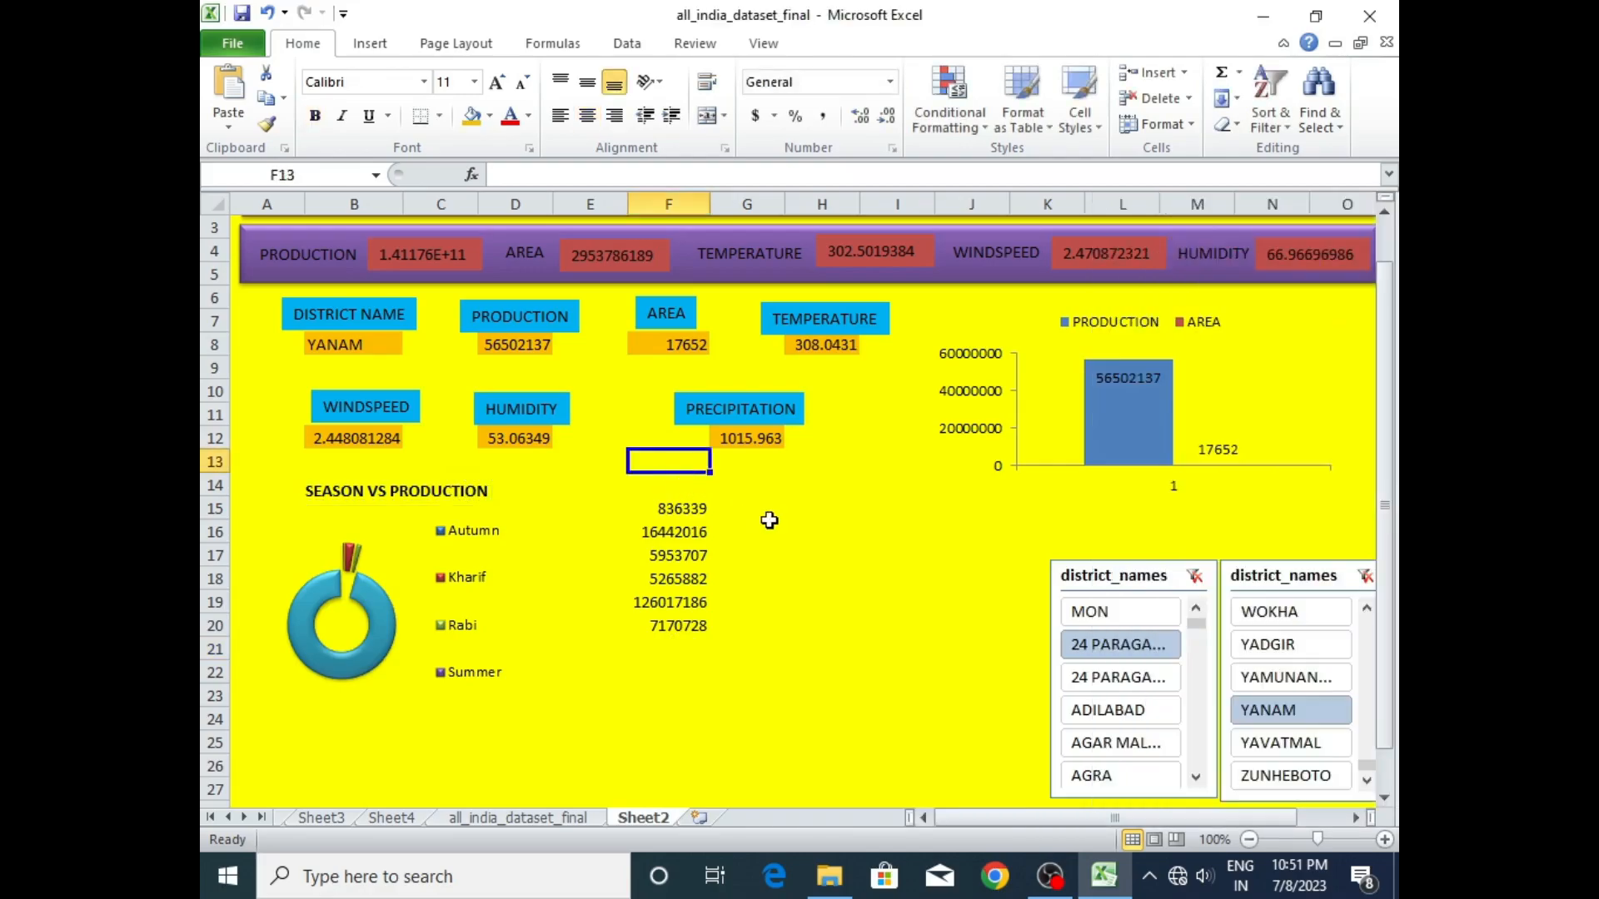
click(370, 44)
click(1047, 90)
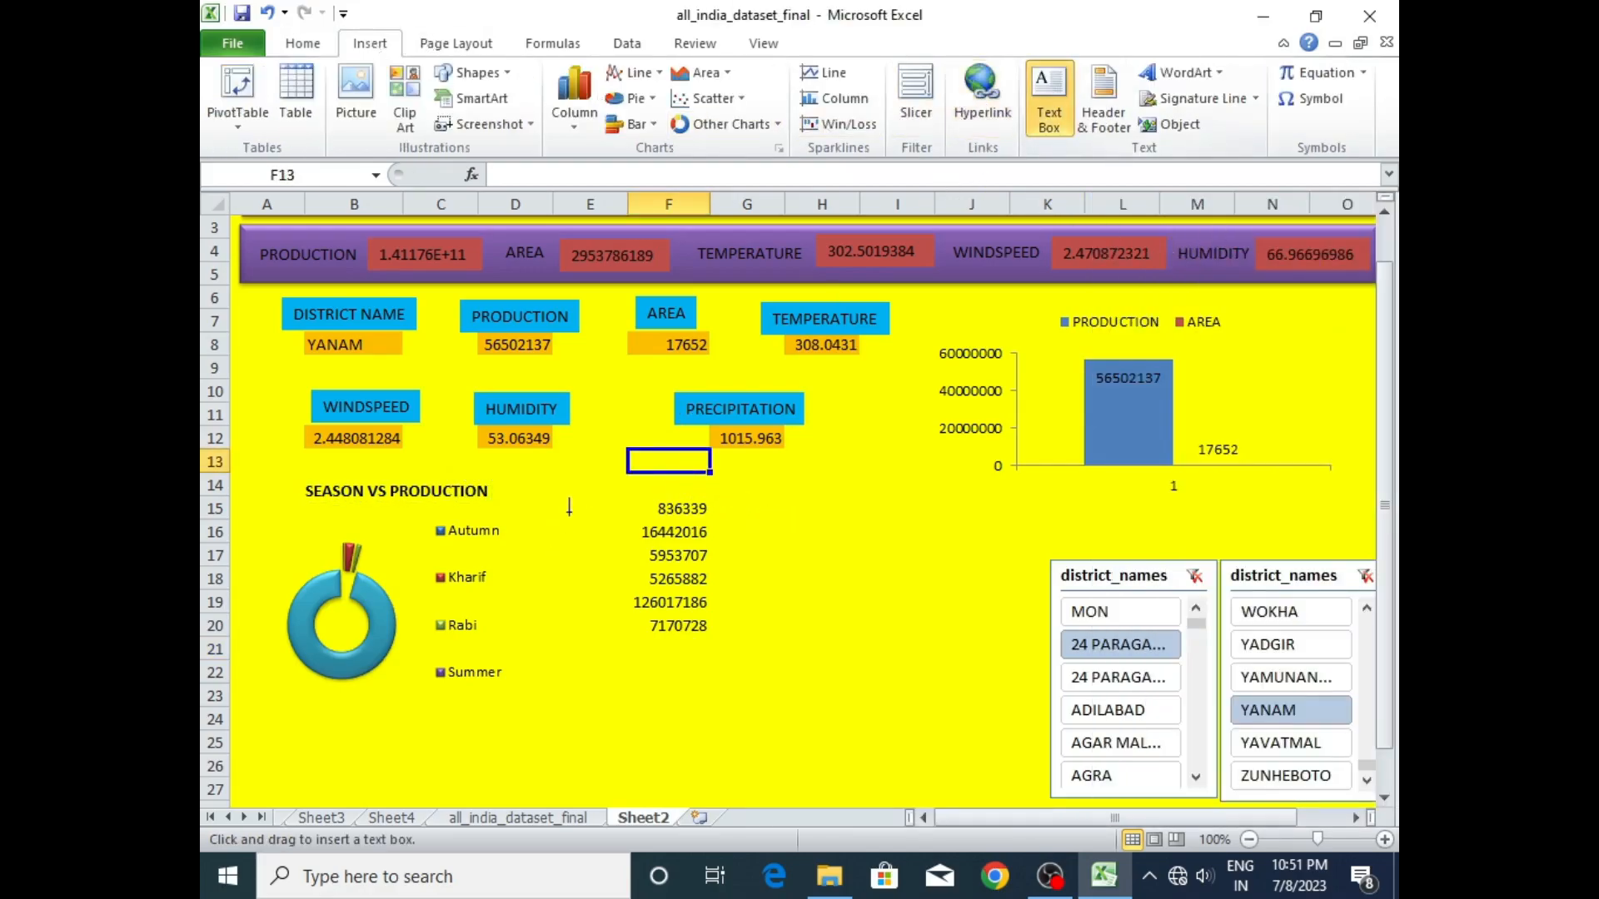
click(608, 482)
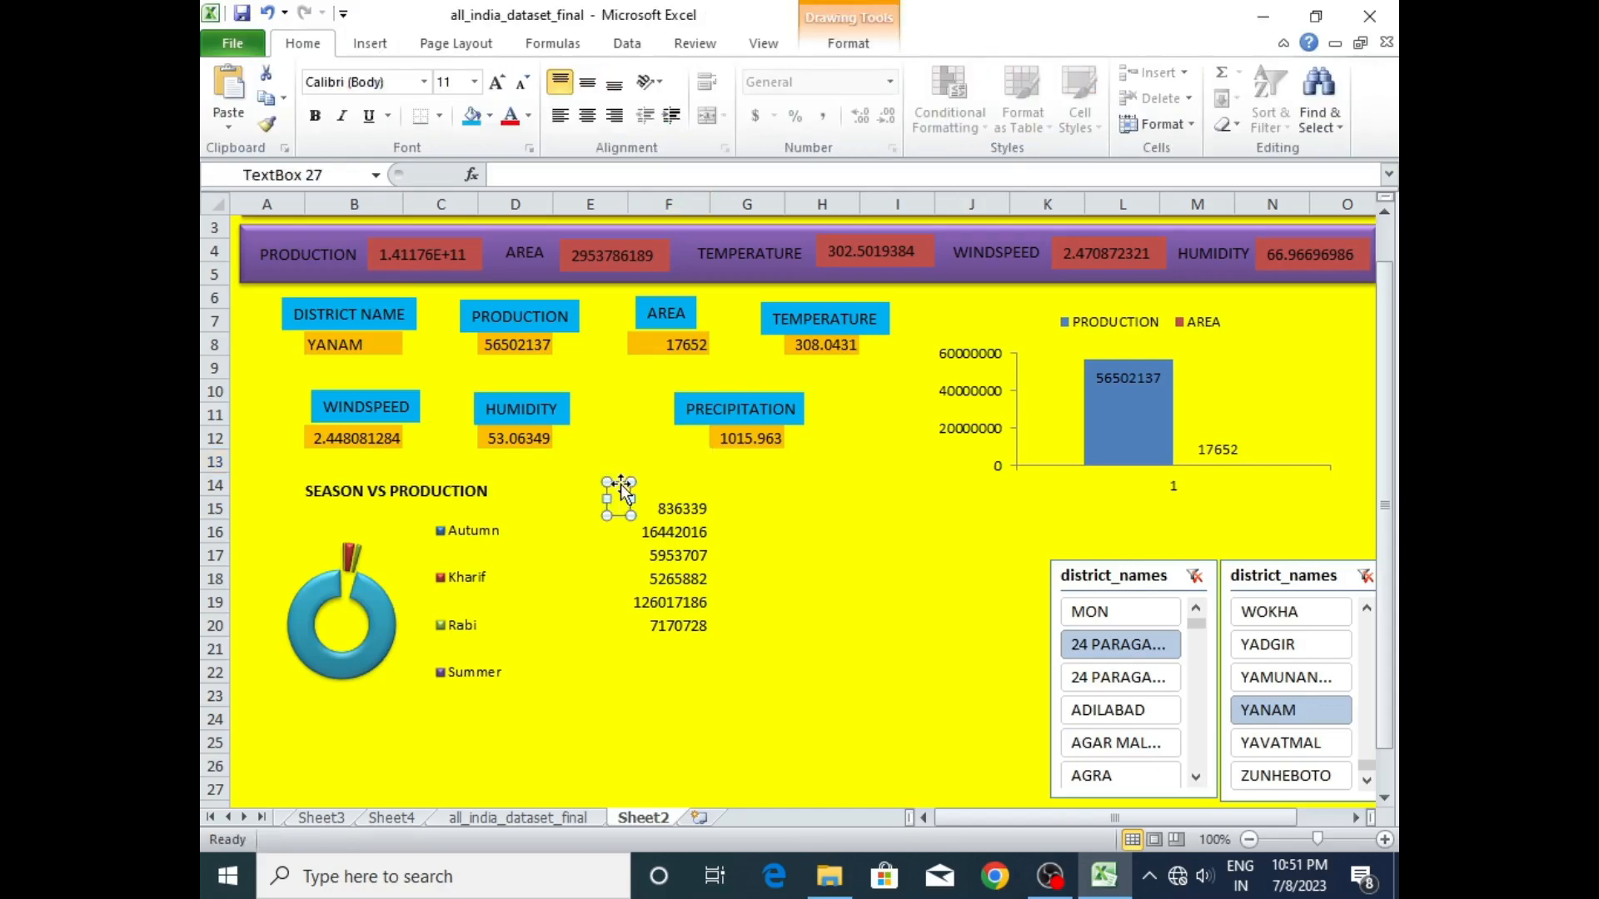
drag(620, 480, 621, 467)
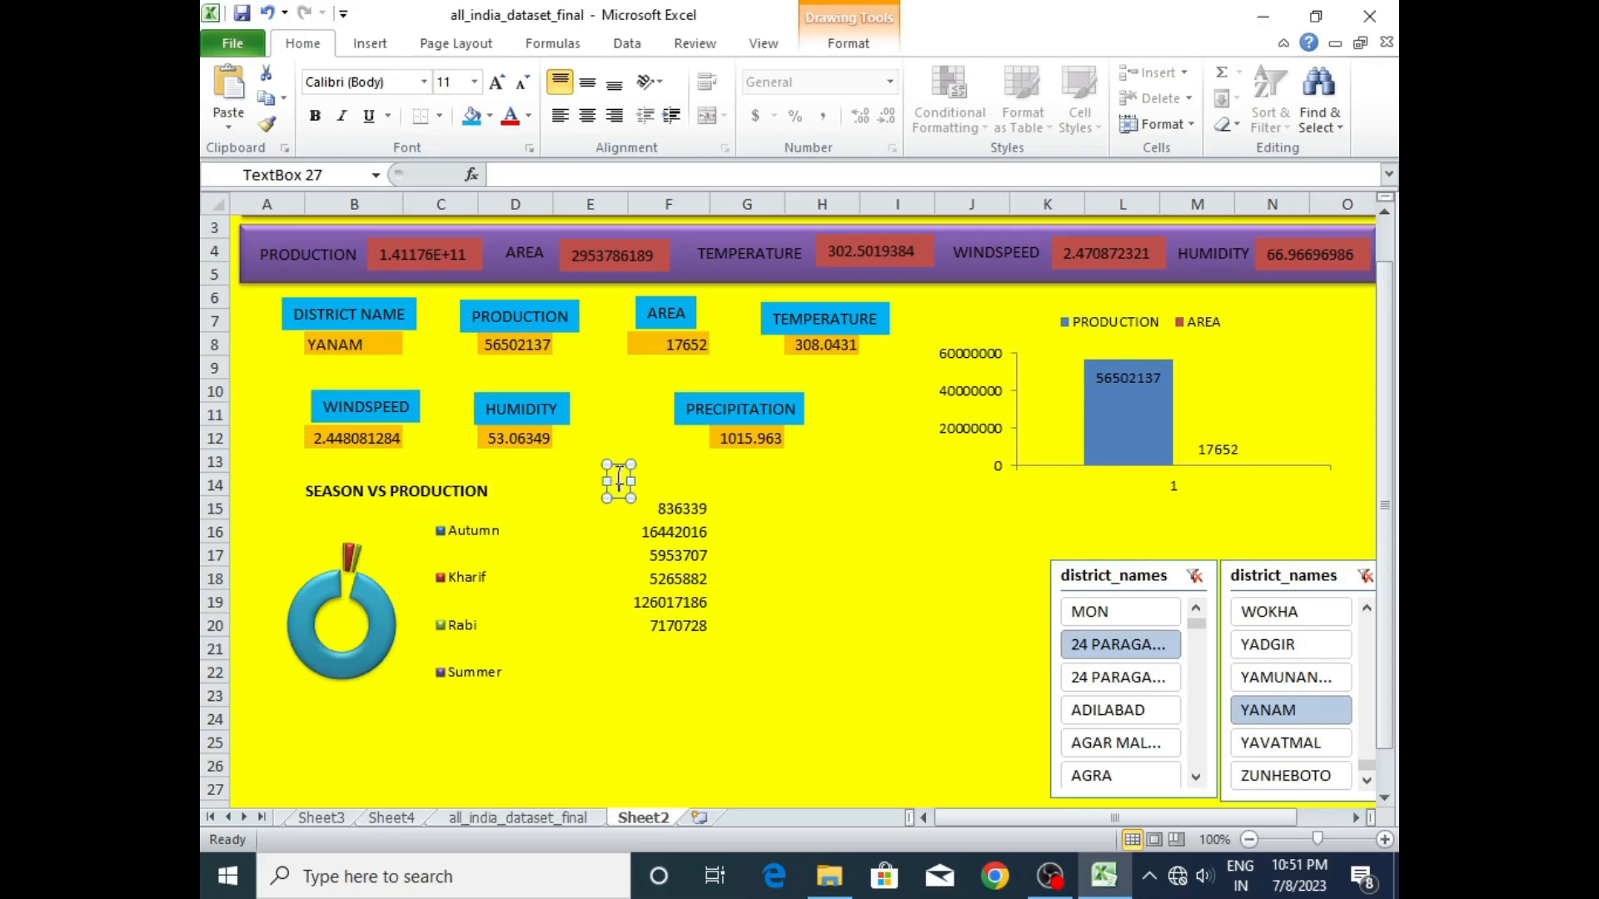
text(PRODUC)
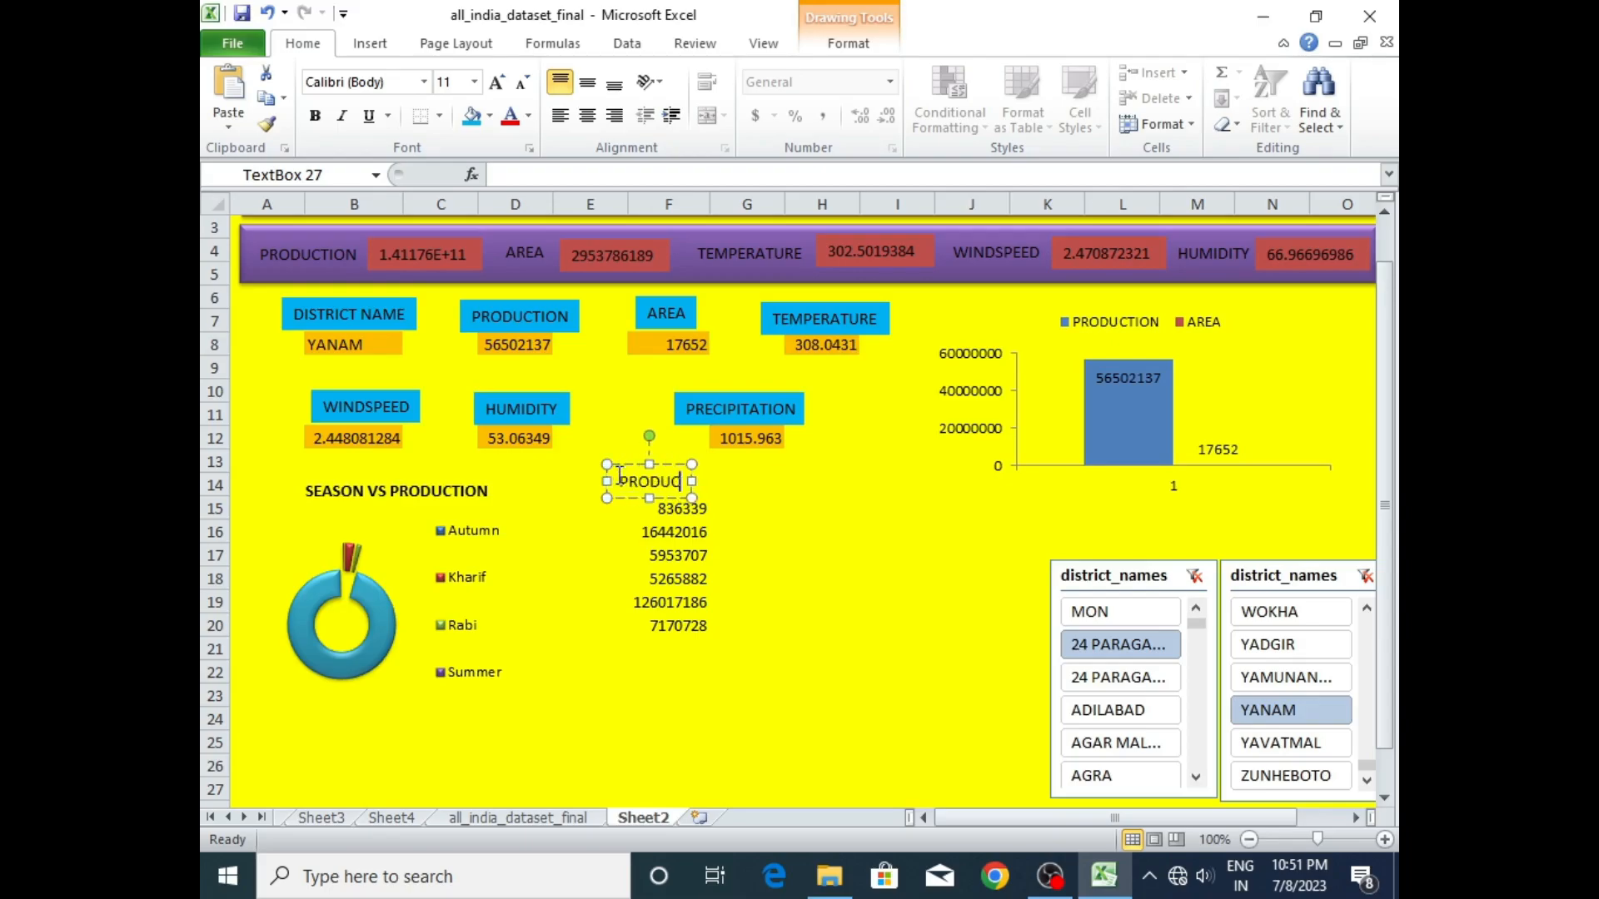
text(TION FO)
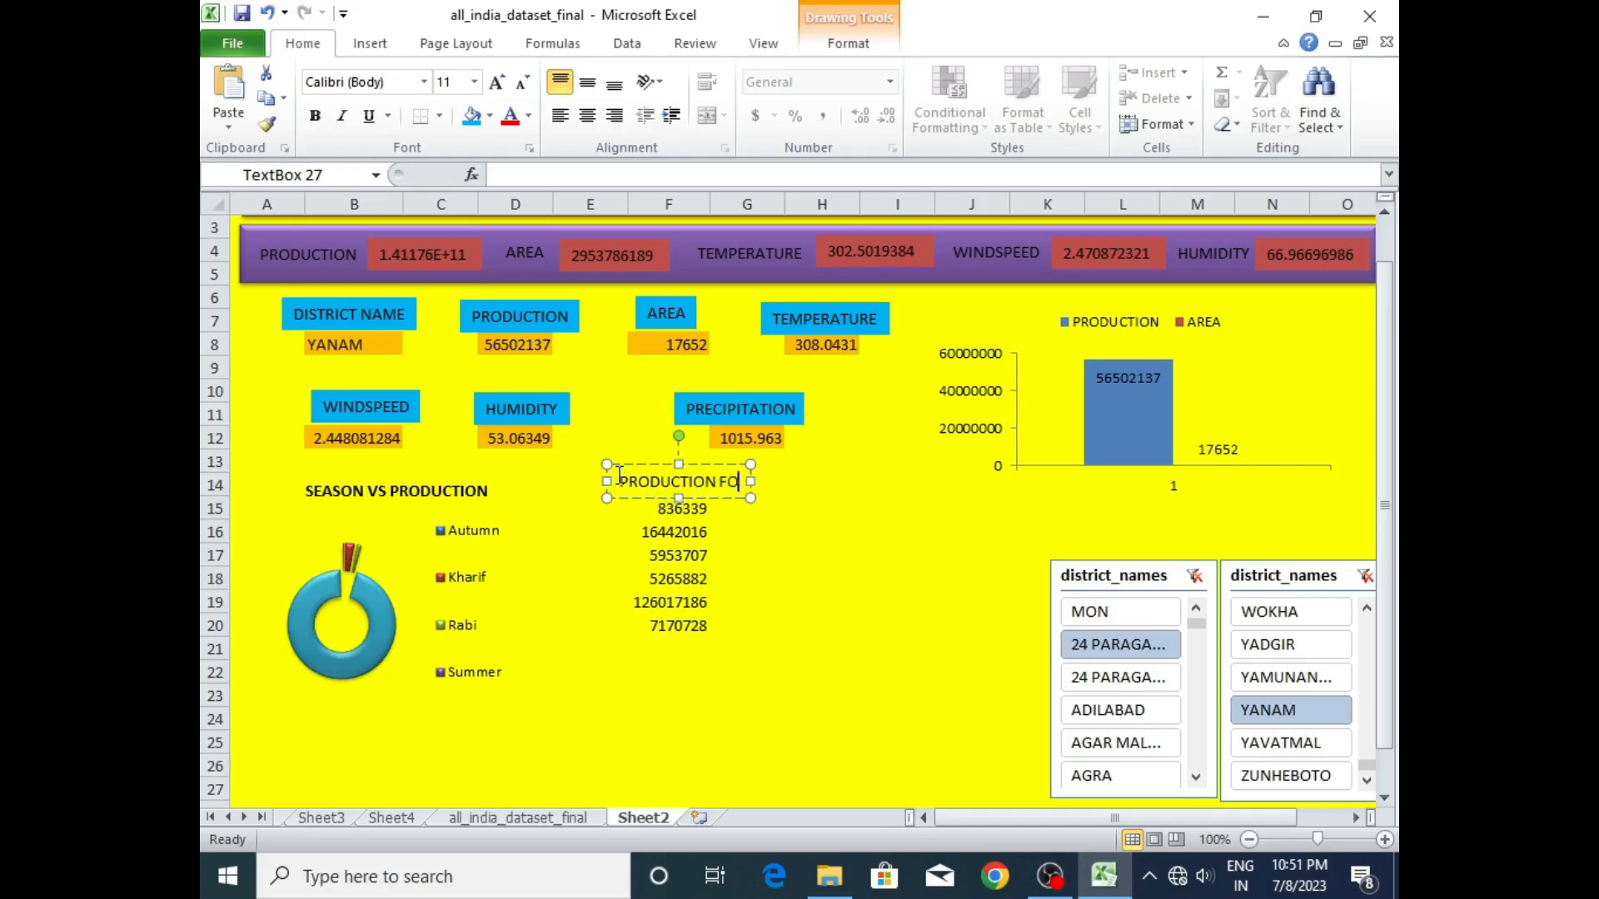
text(R SEASON)
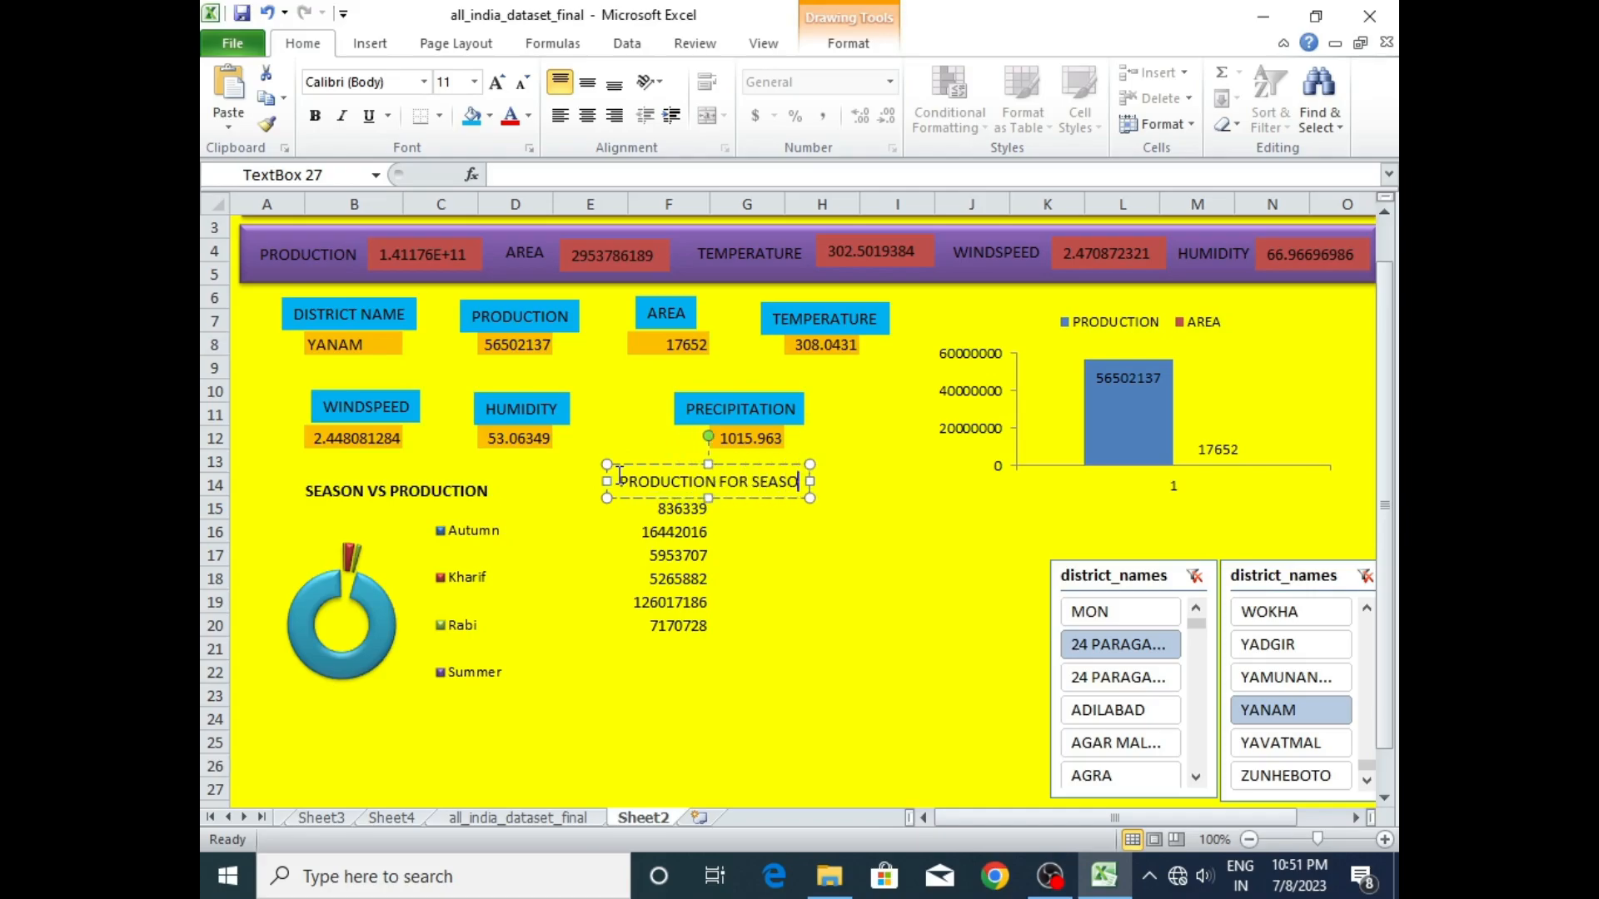
click(764, 619)
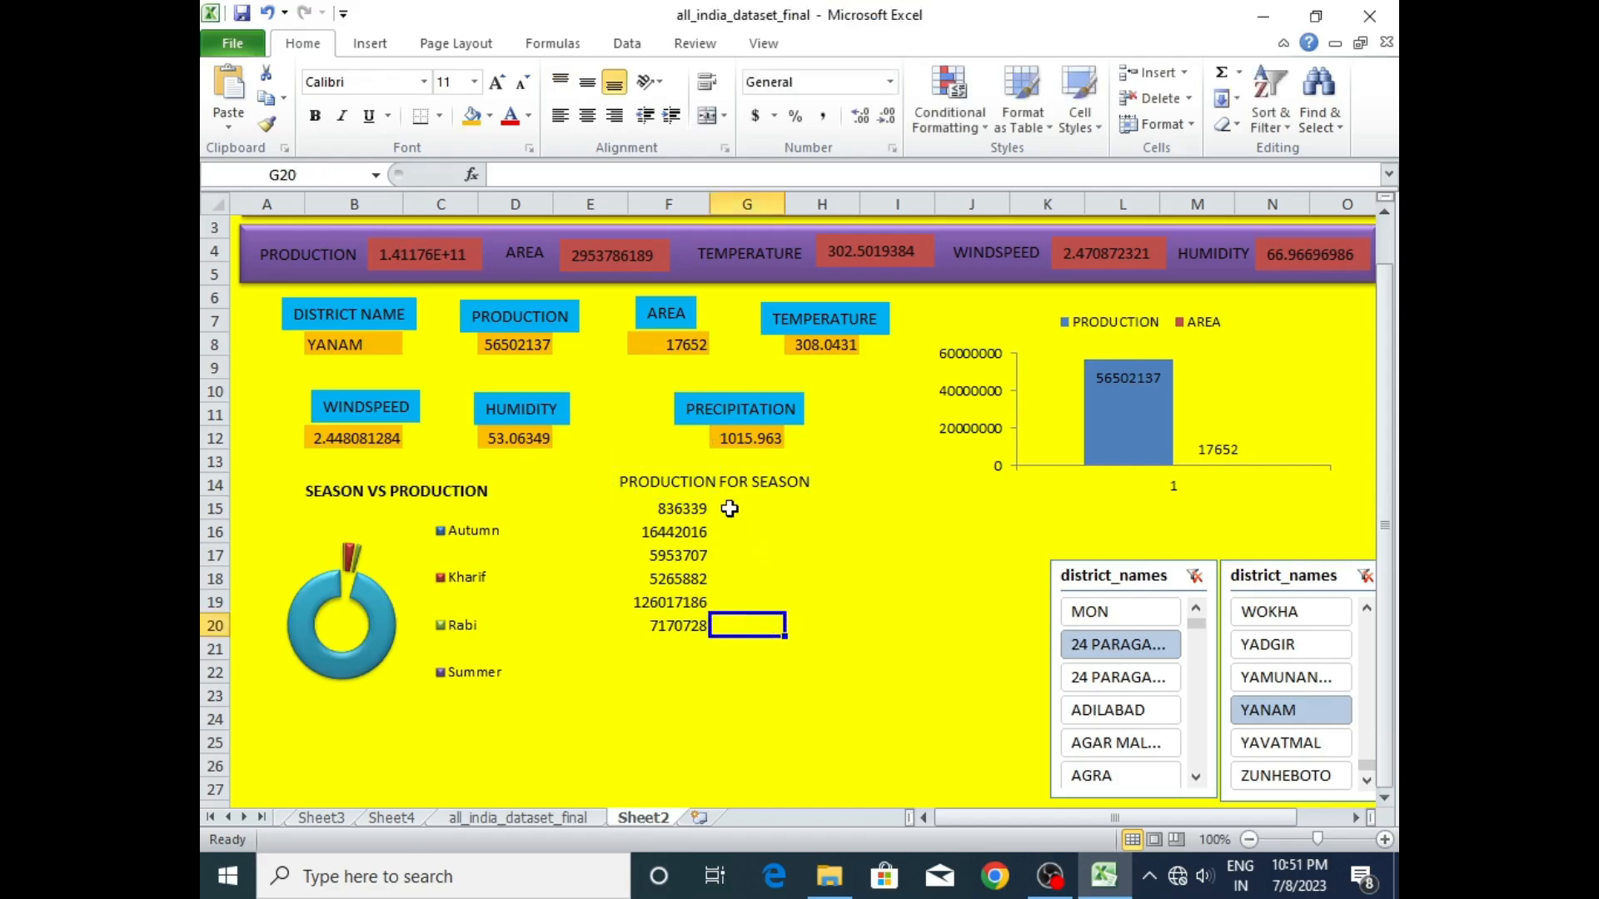
- Duplicate the PRODUCTION FOR SEASON text box and place the copy between the doughnut chart's legend and the season values
click(753, 483)
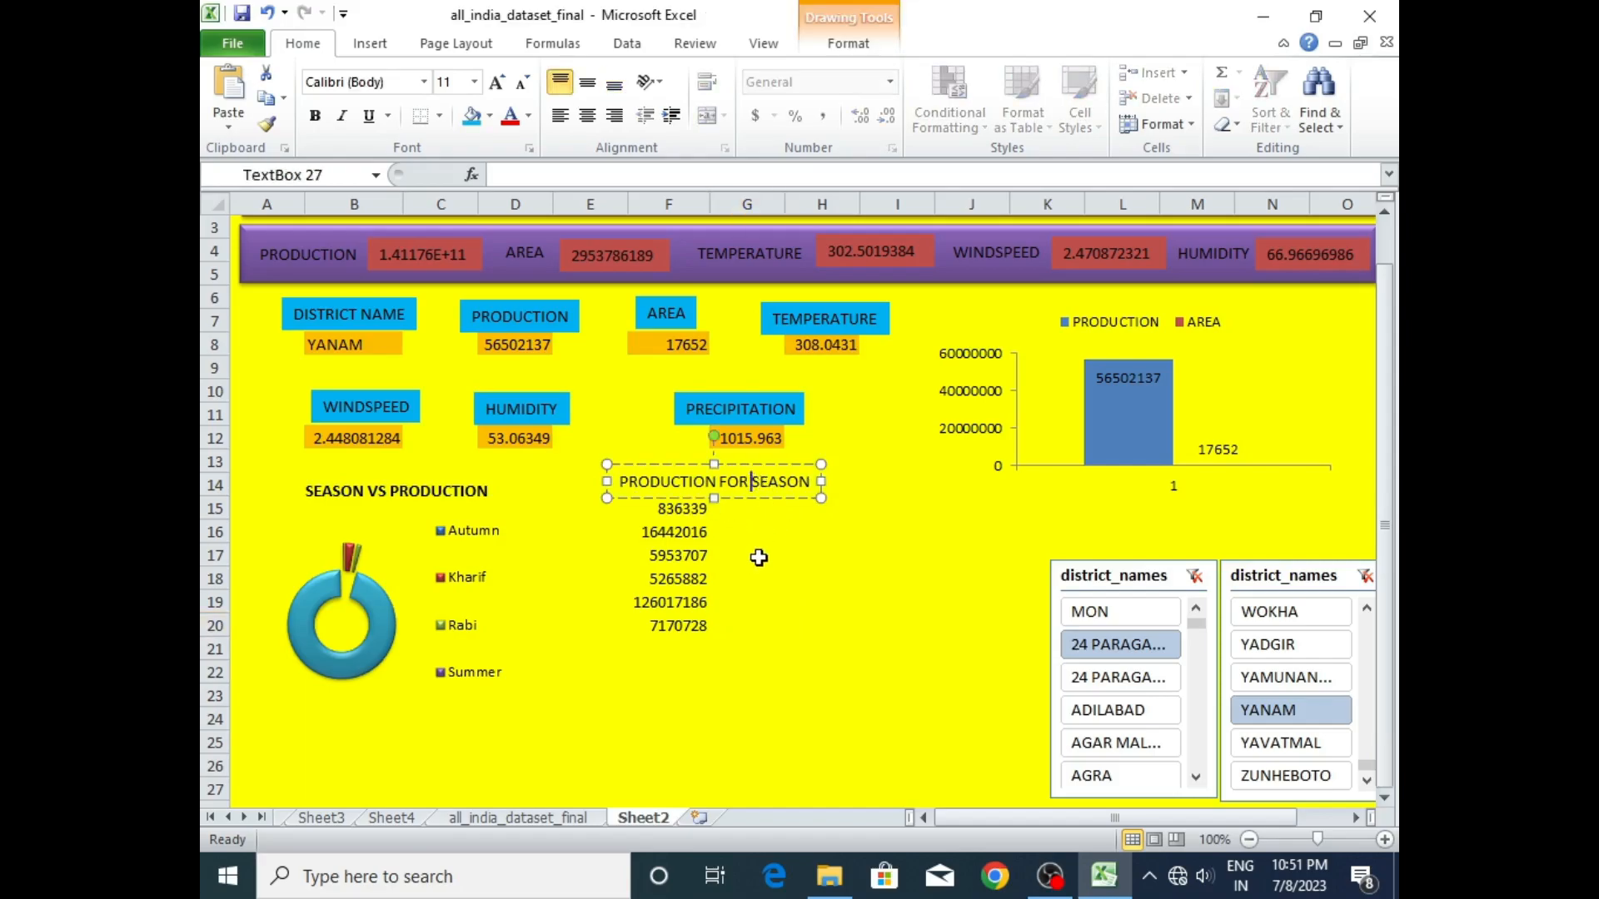
click(757, 530)
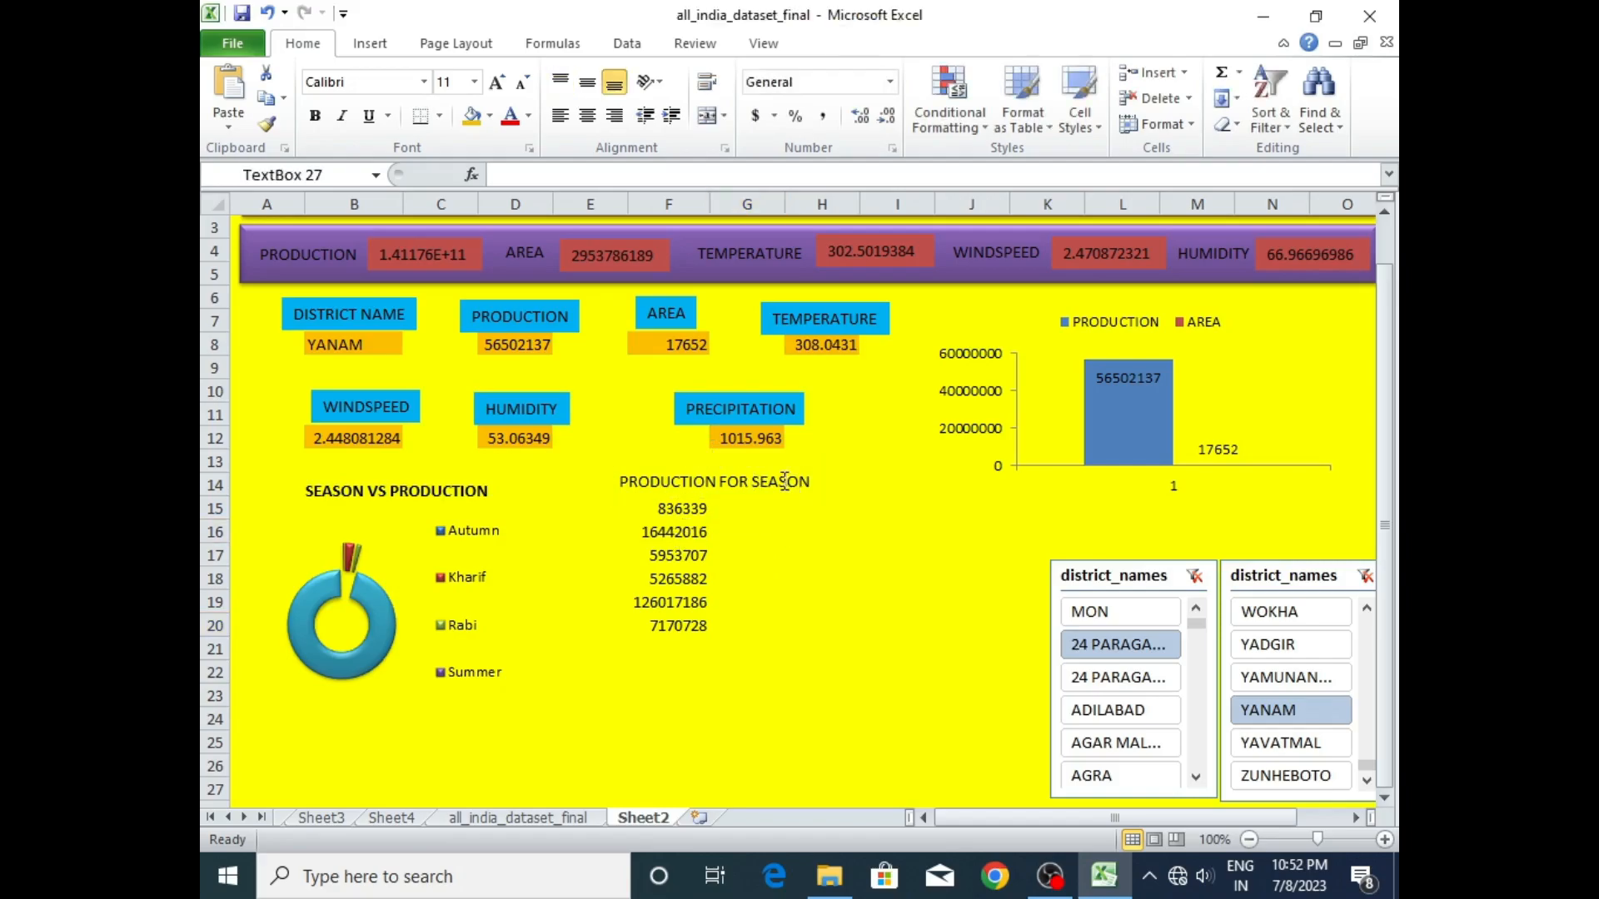
click(784, 483)
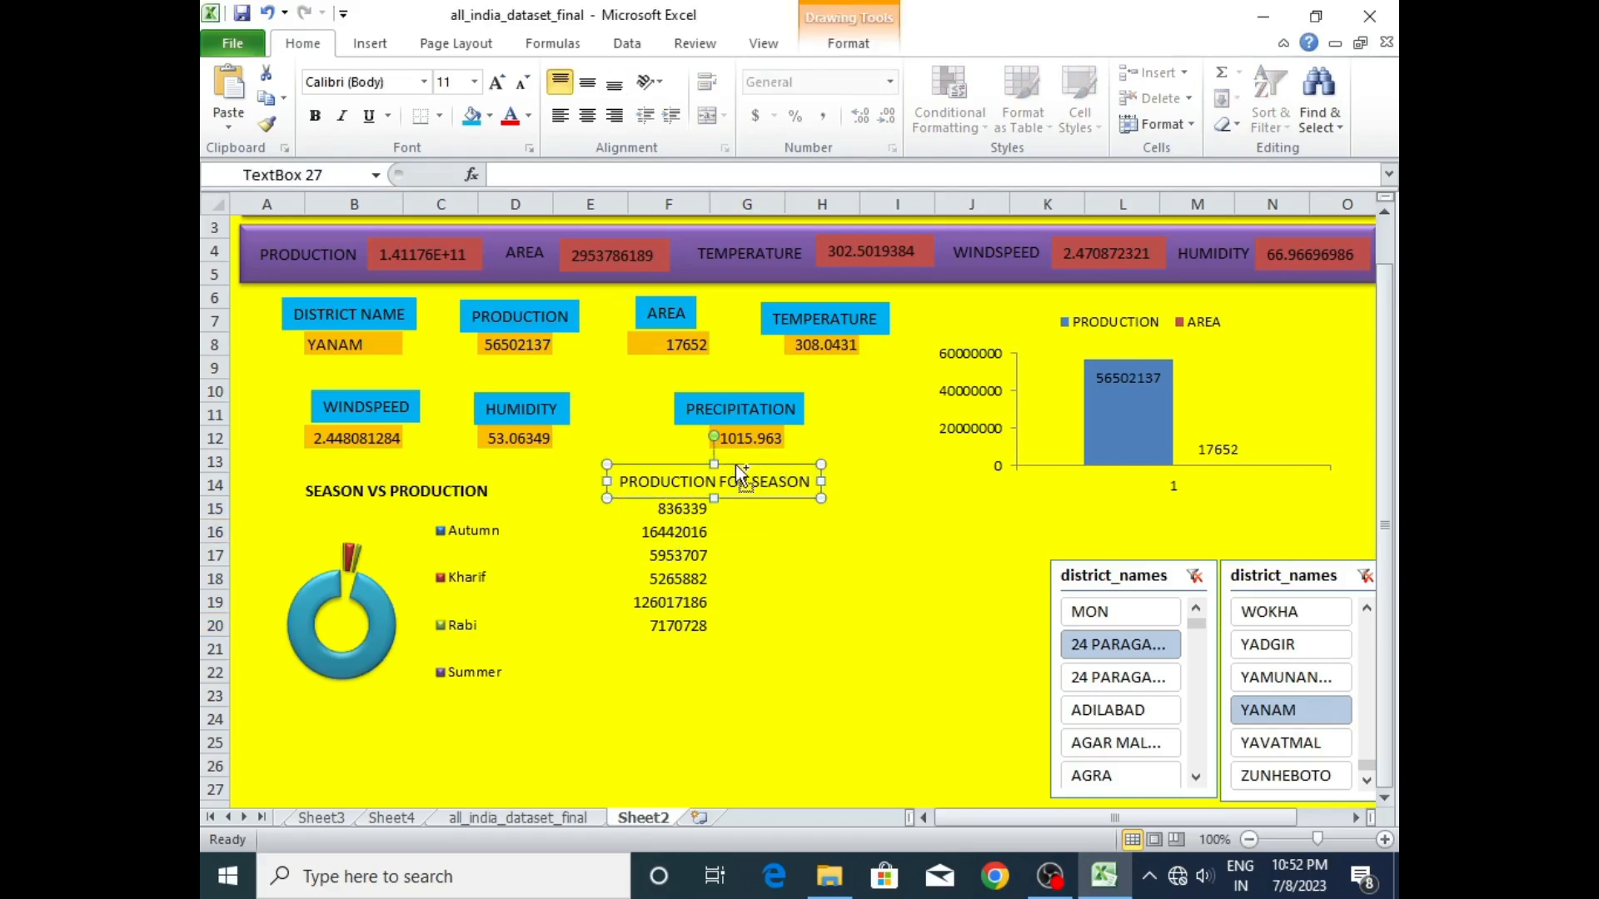
key(ctrl+d)
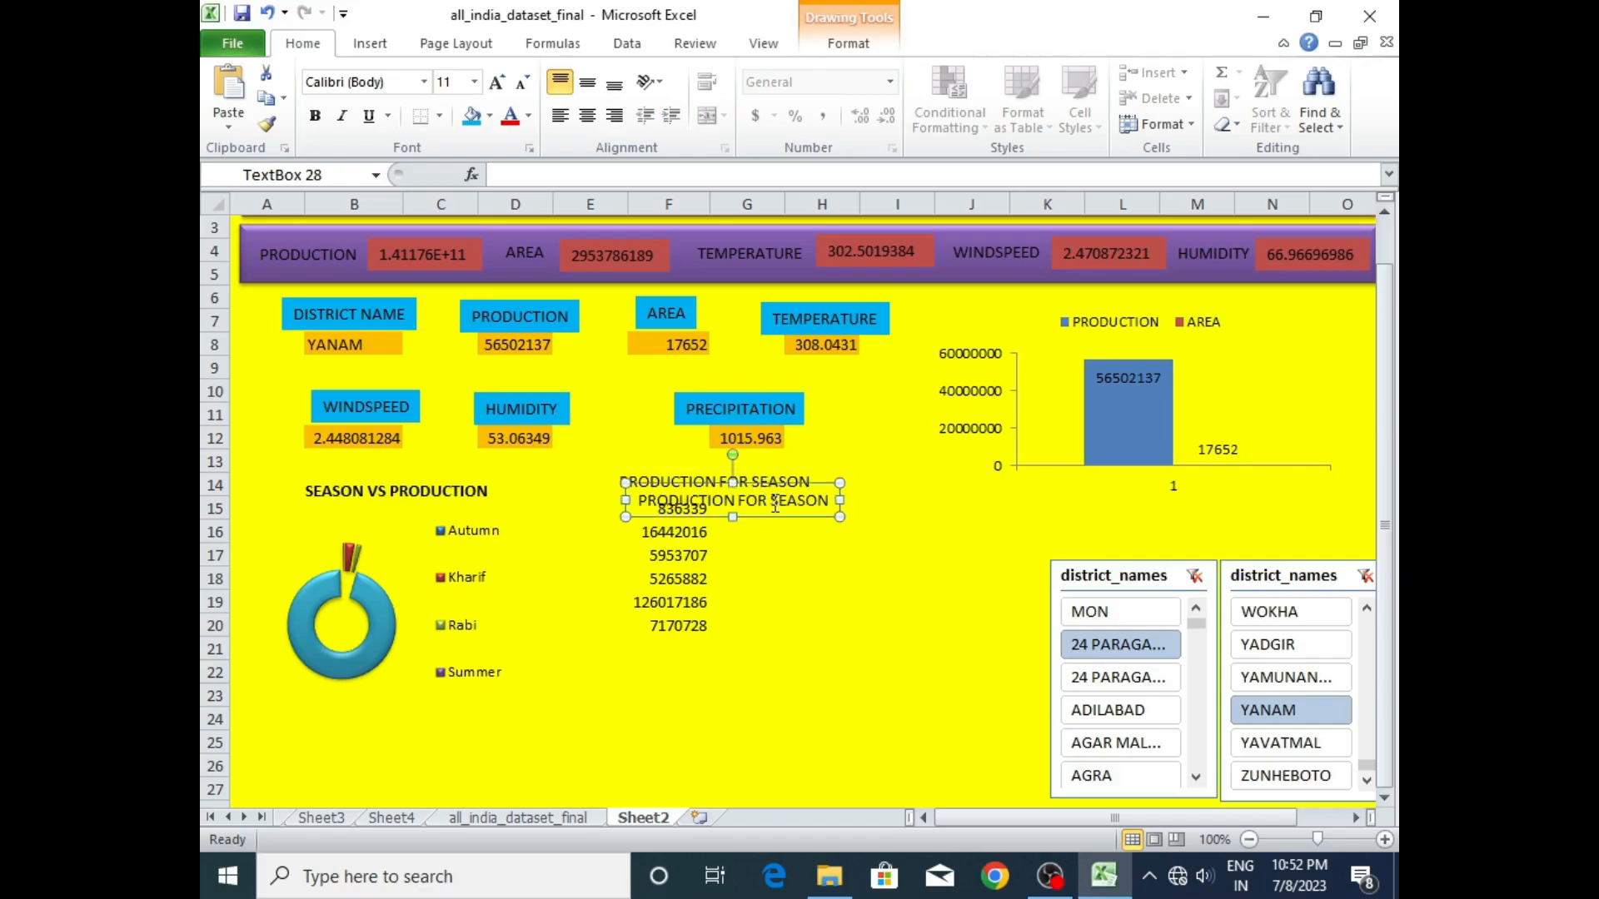
drag(785, 483, 490, 527)
- Set the copied text box's font size to 8 and move it closer to the first season value
click(520, 83)
click(521, 84)
click(521, 84)
click(521, 83)
click(520, 84)
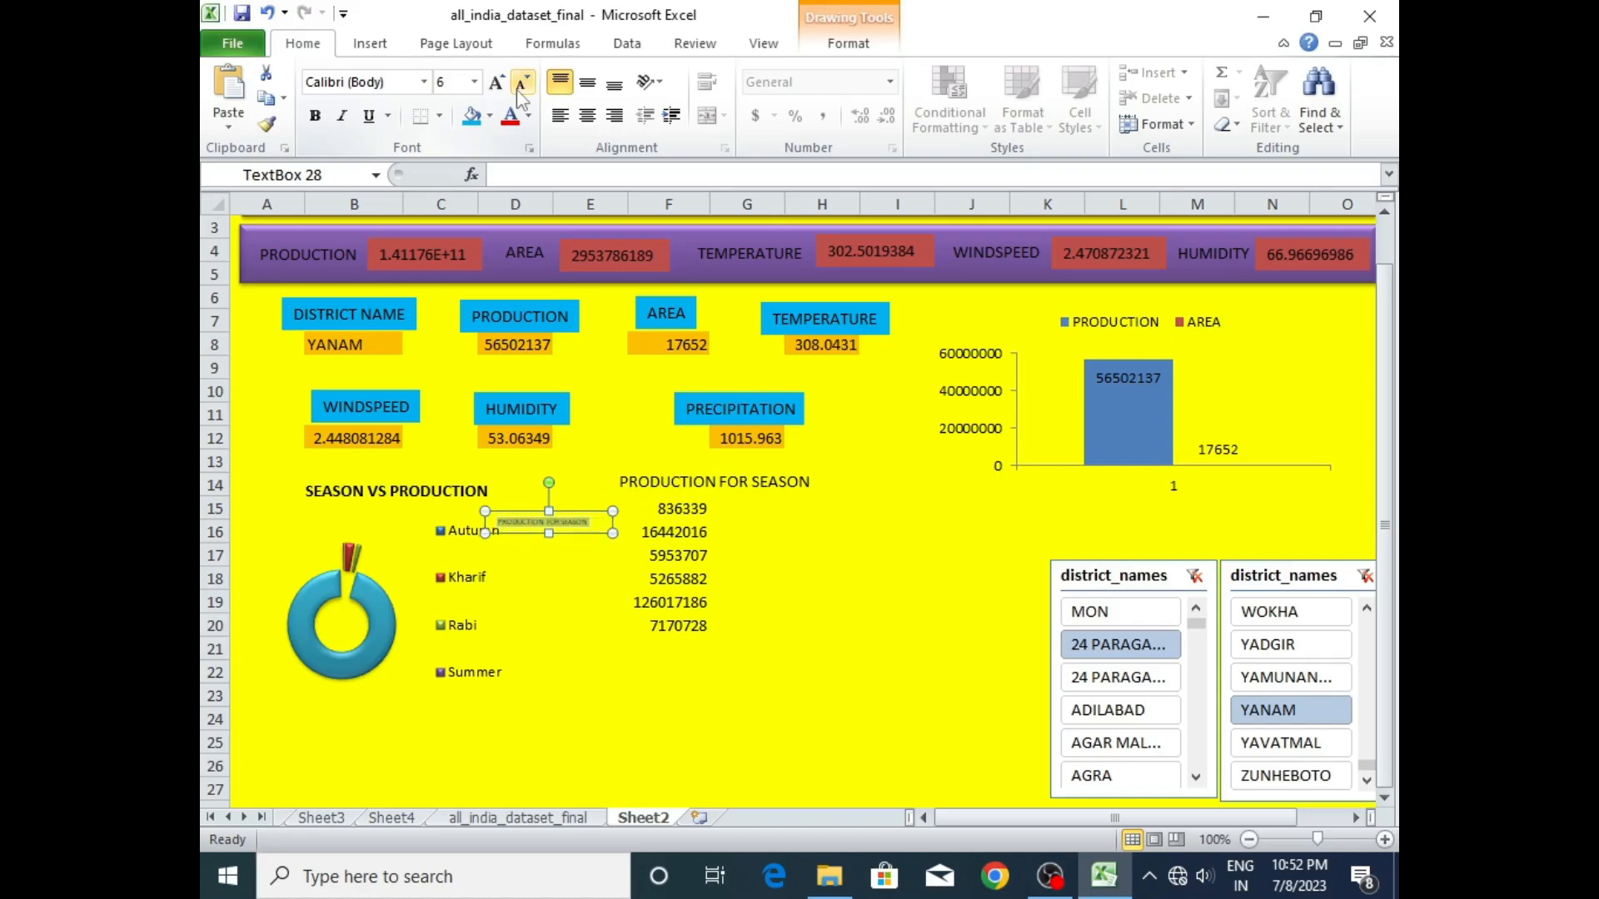
click(497, 83)
click(496, 83)
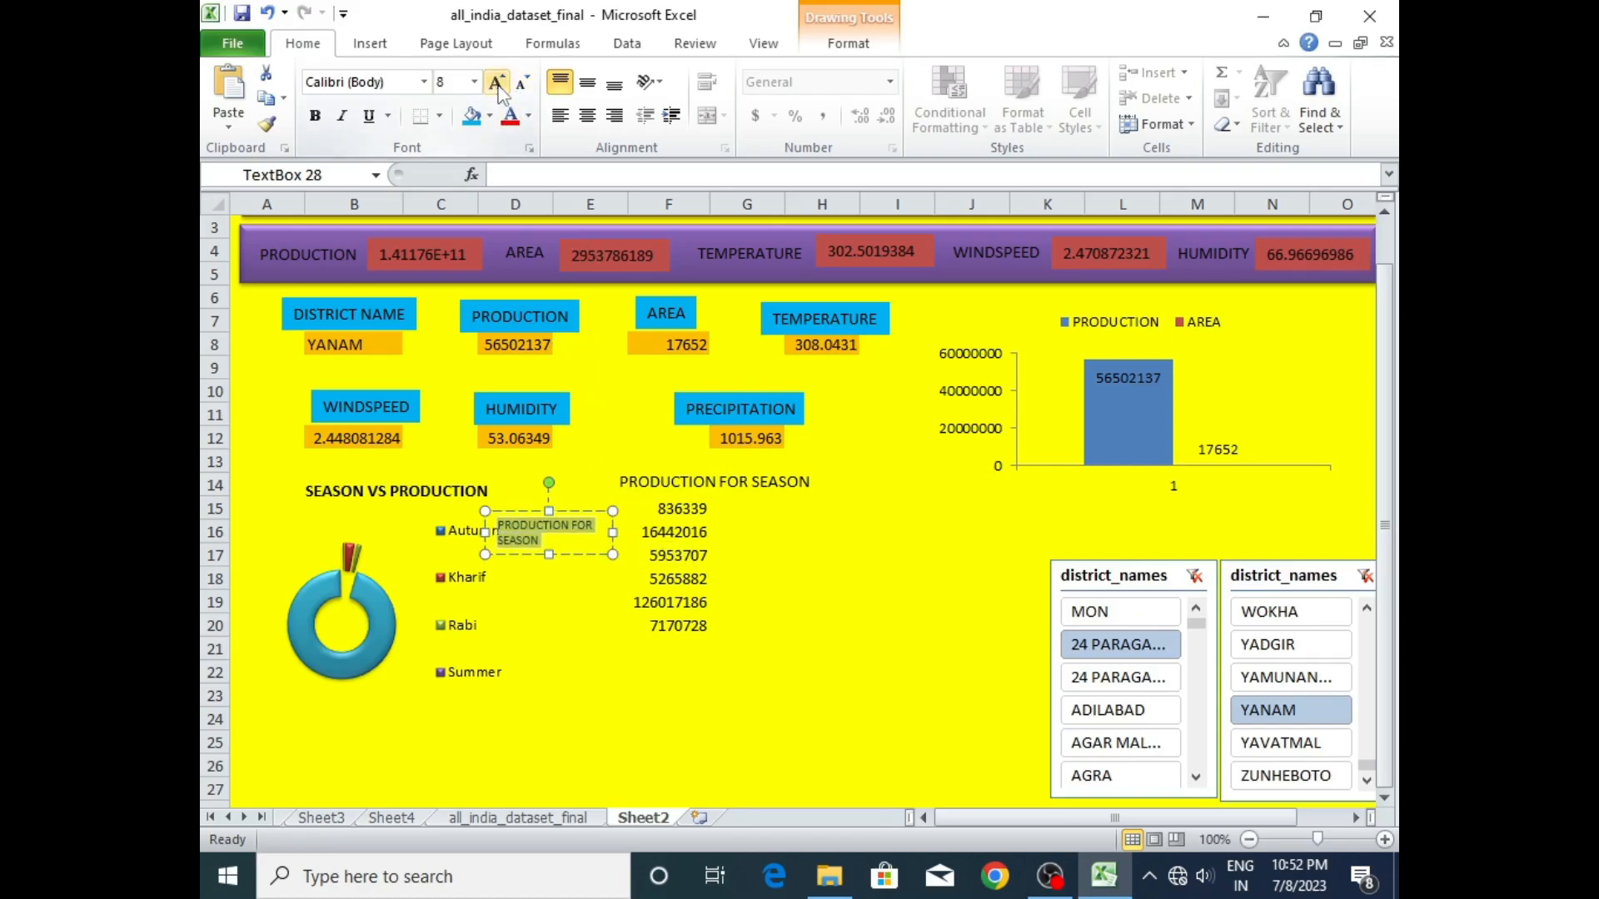
click(572, 508)
drag(573, 508, 587, 494)
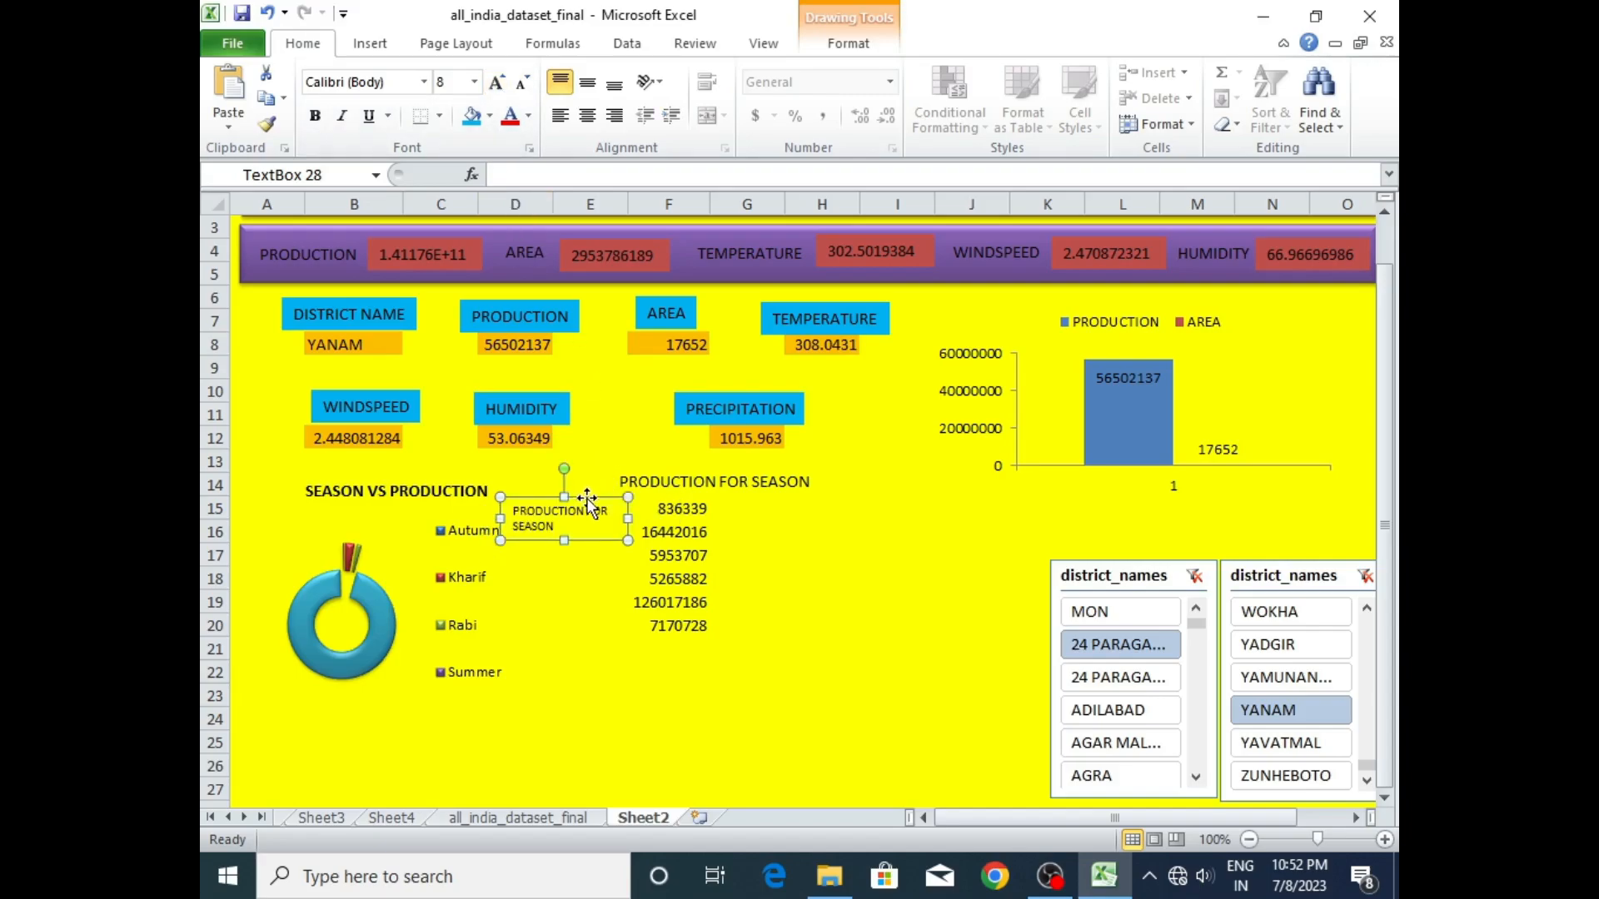
- Change the copied text box's wording to AUTUMN and position it beside the value in F15
triple_click(577, 526)
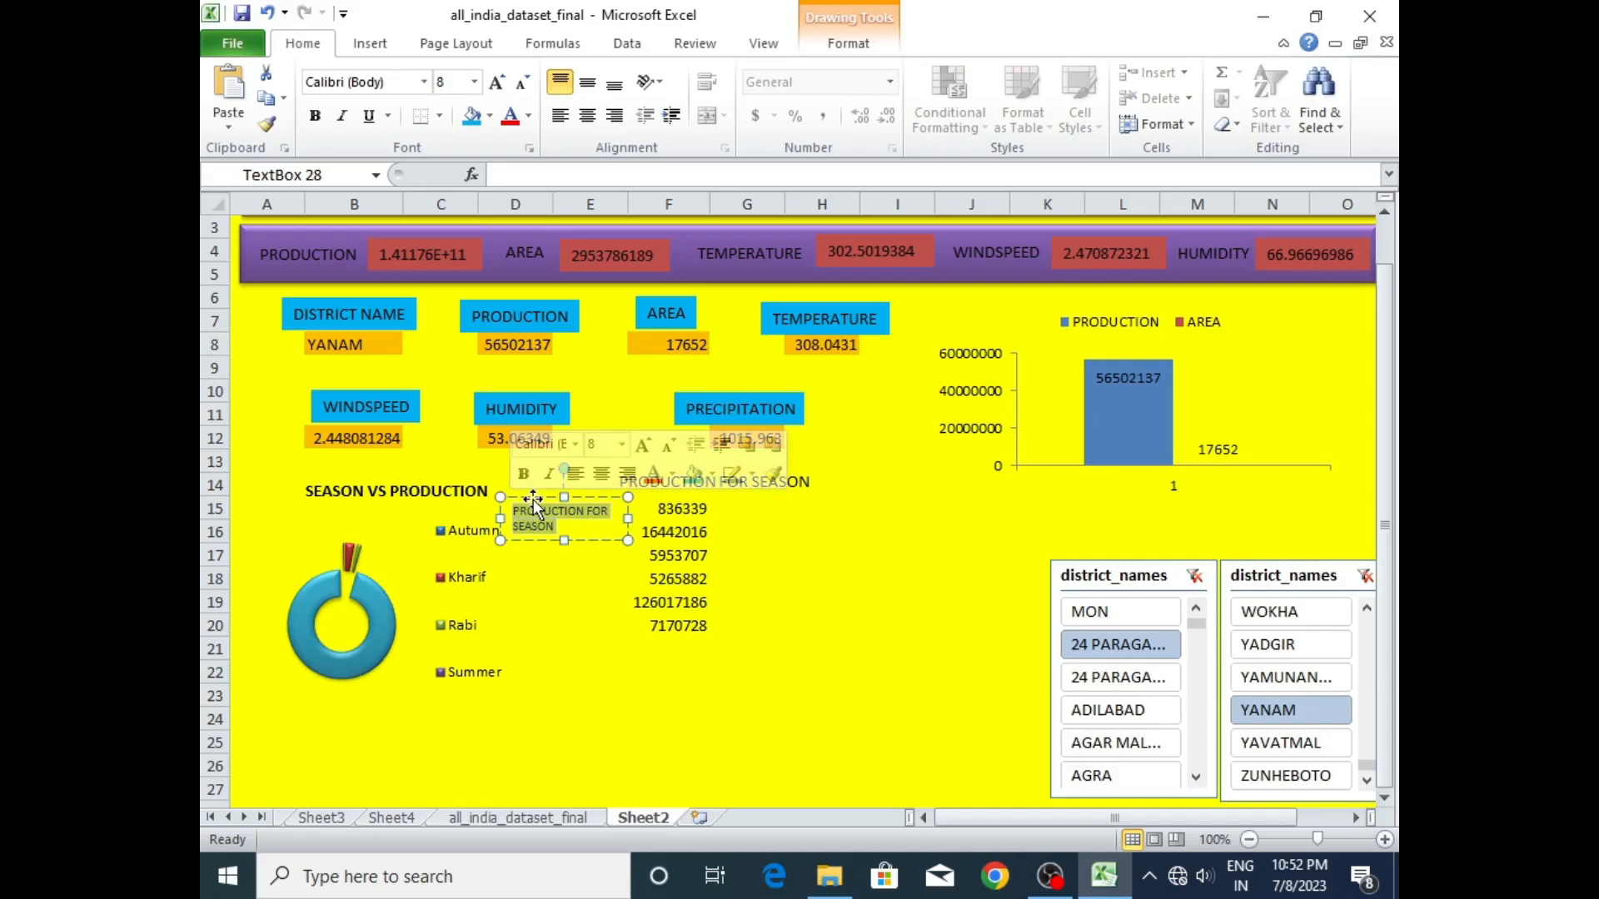
key(BackSpace)
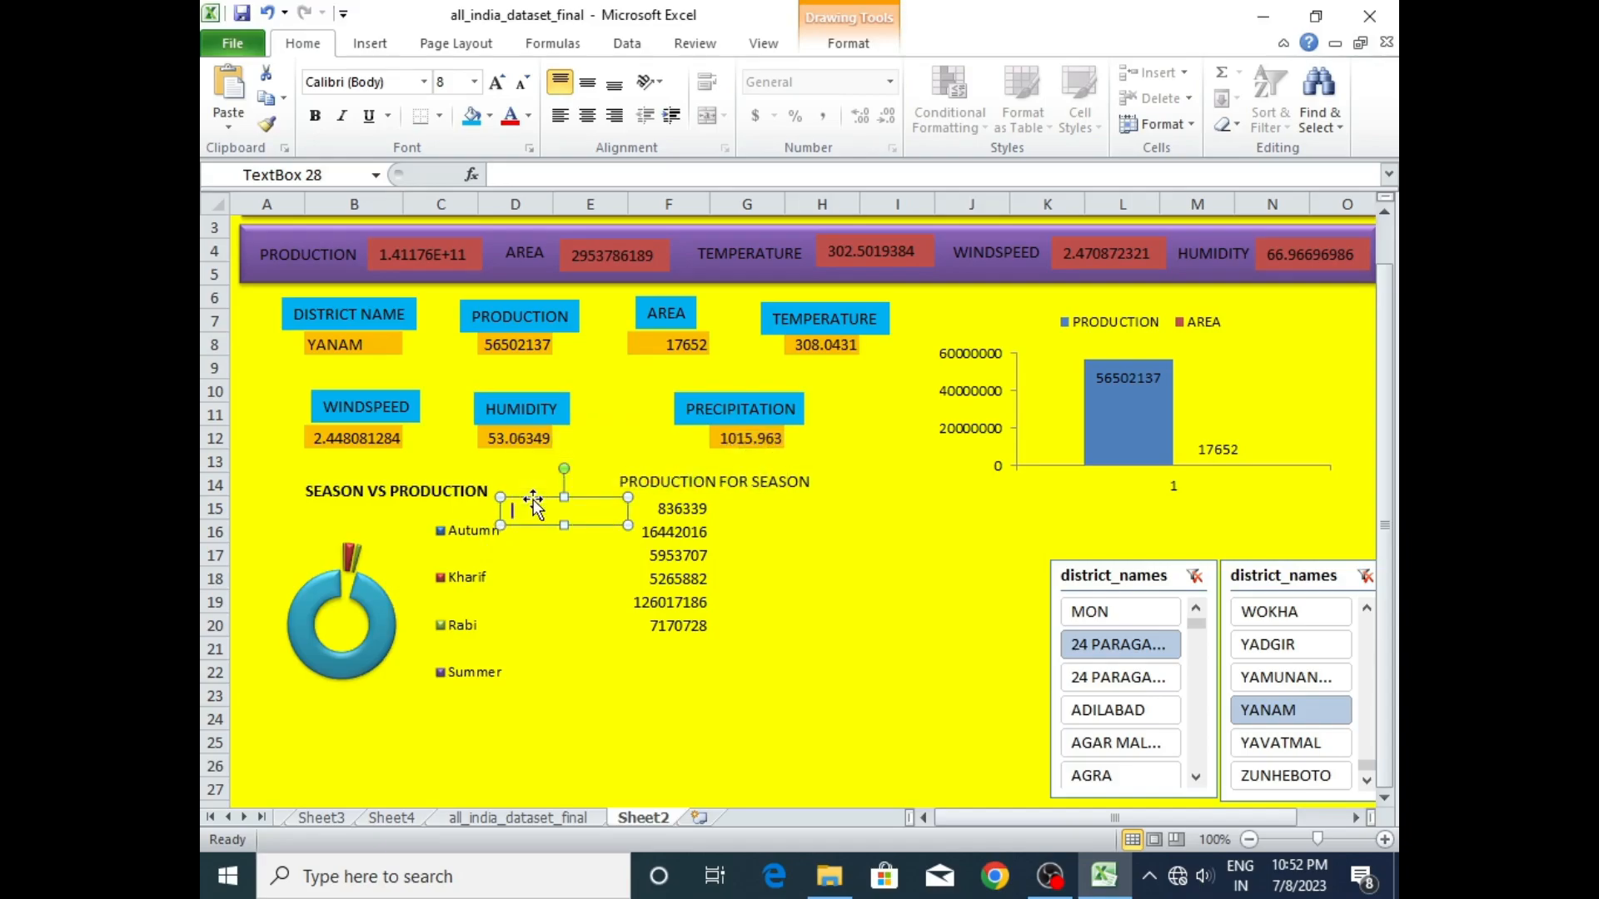
text(AUTUMN)
click(555, 556)
click(542, 506)
drag(542, 507, 589, 507)
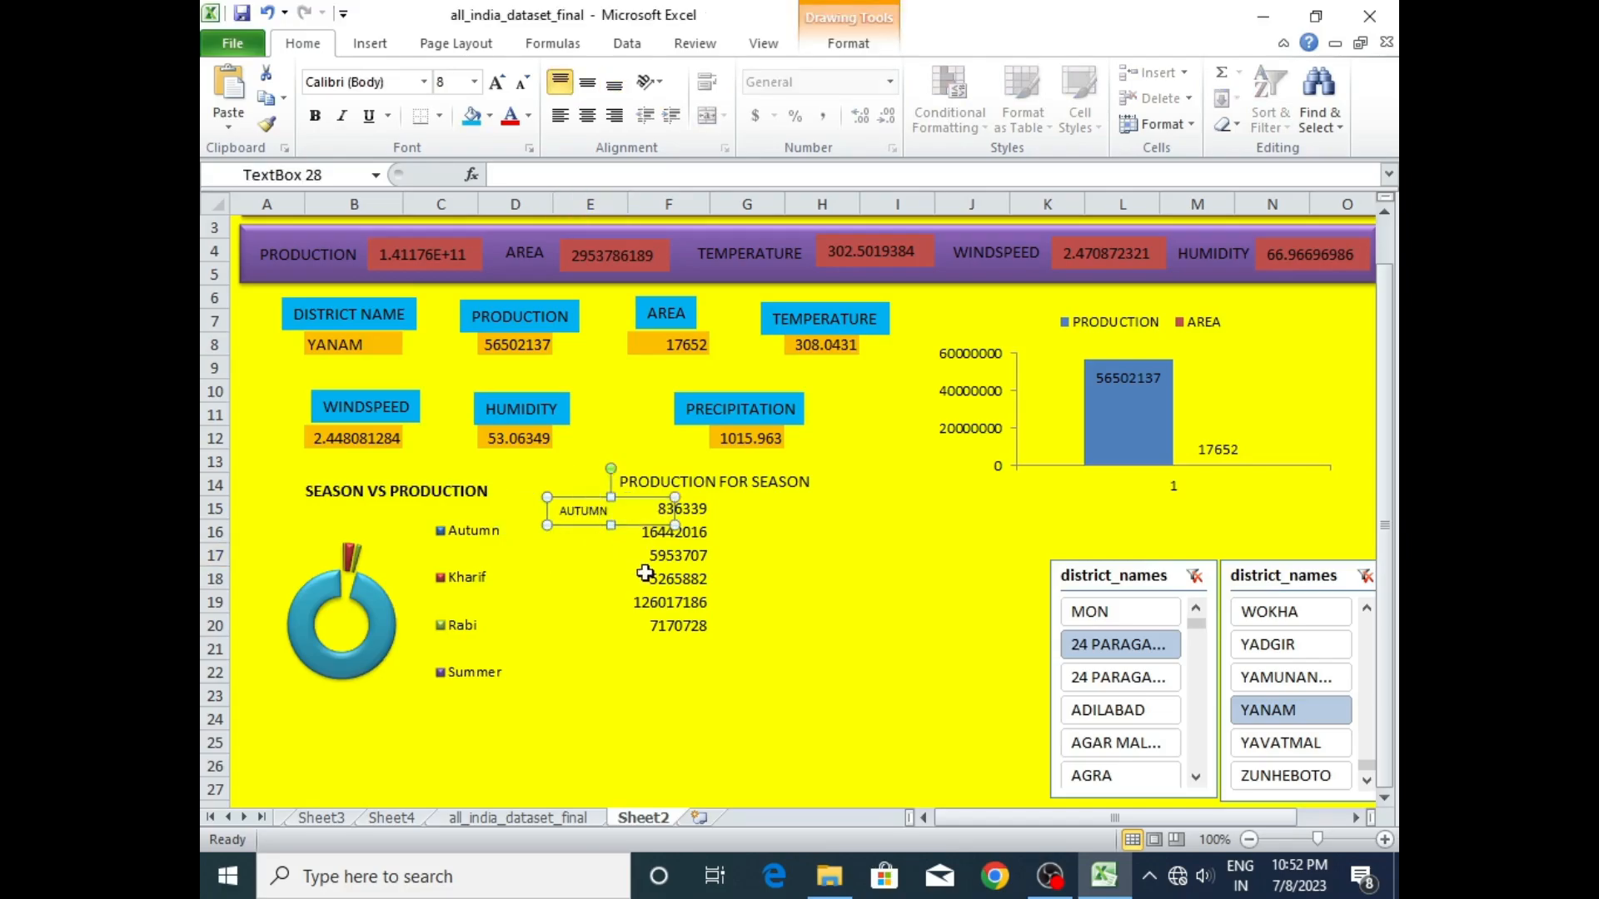
click(838, 542)
- Check the season order in Sheet4's pivot table, then duplicate the dashboard's AUTUMN label three times
click(375, 820)
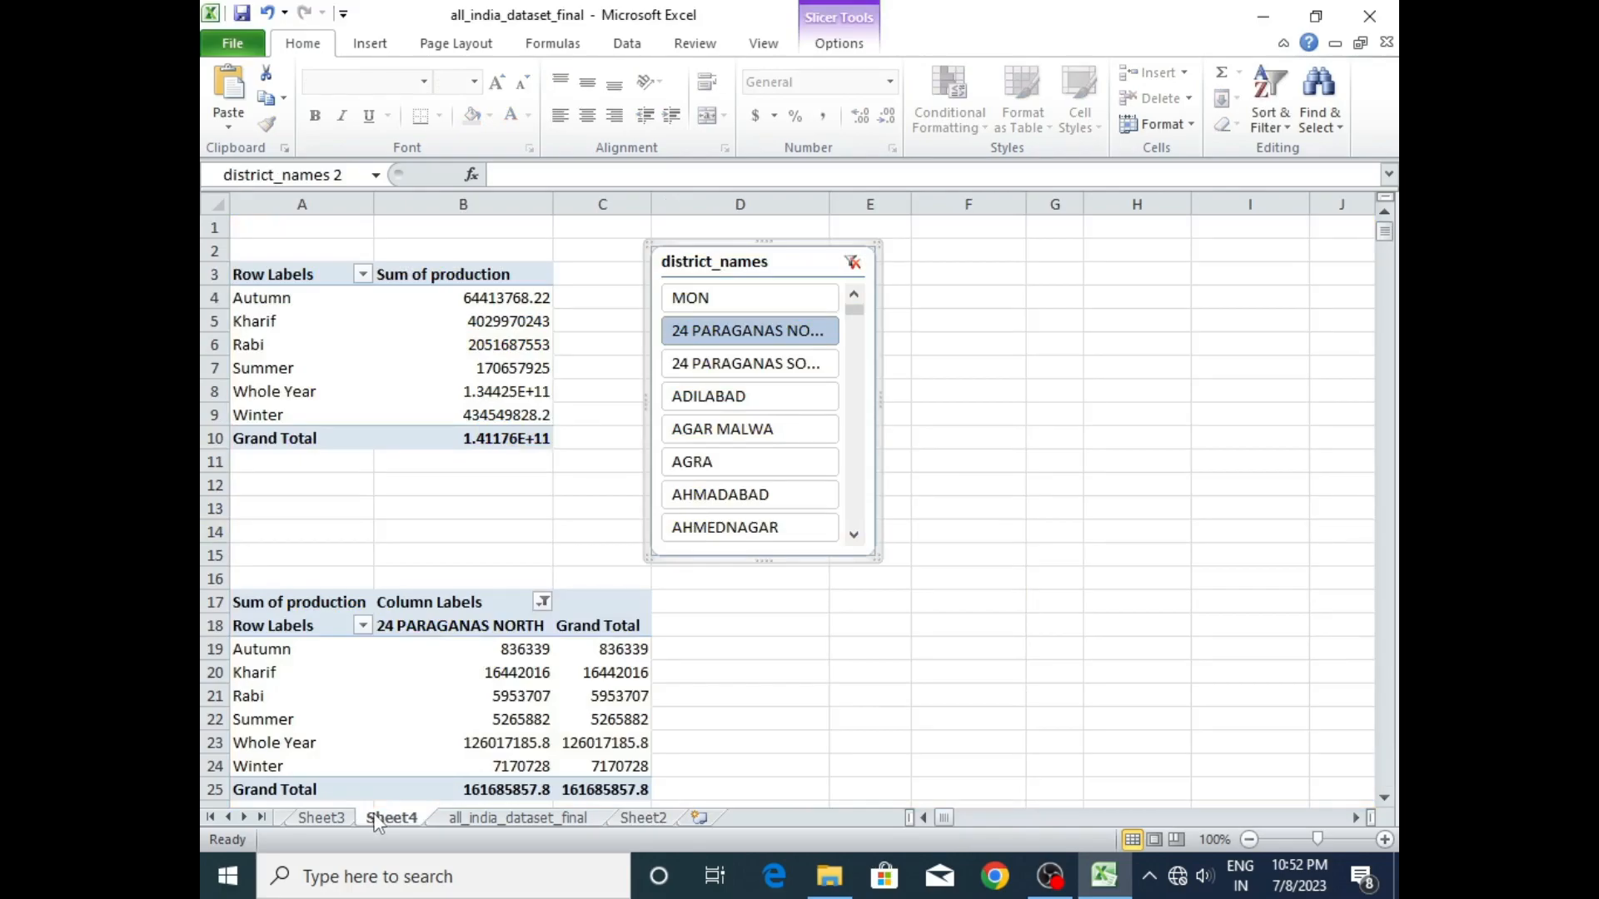
click(651, 818)
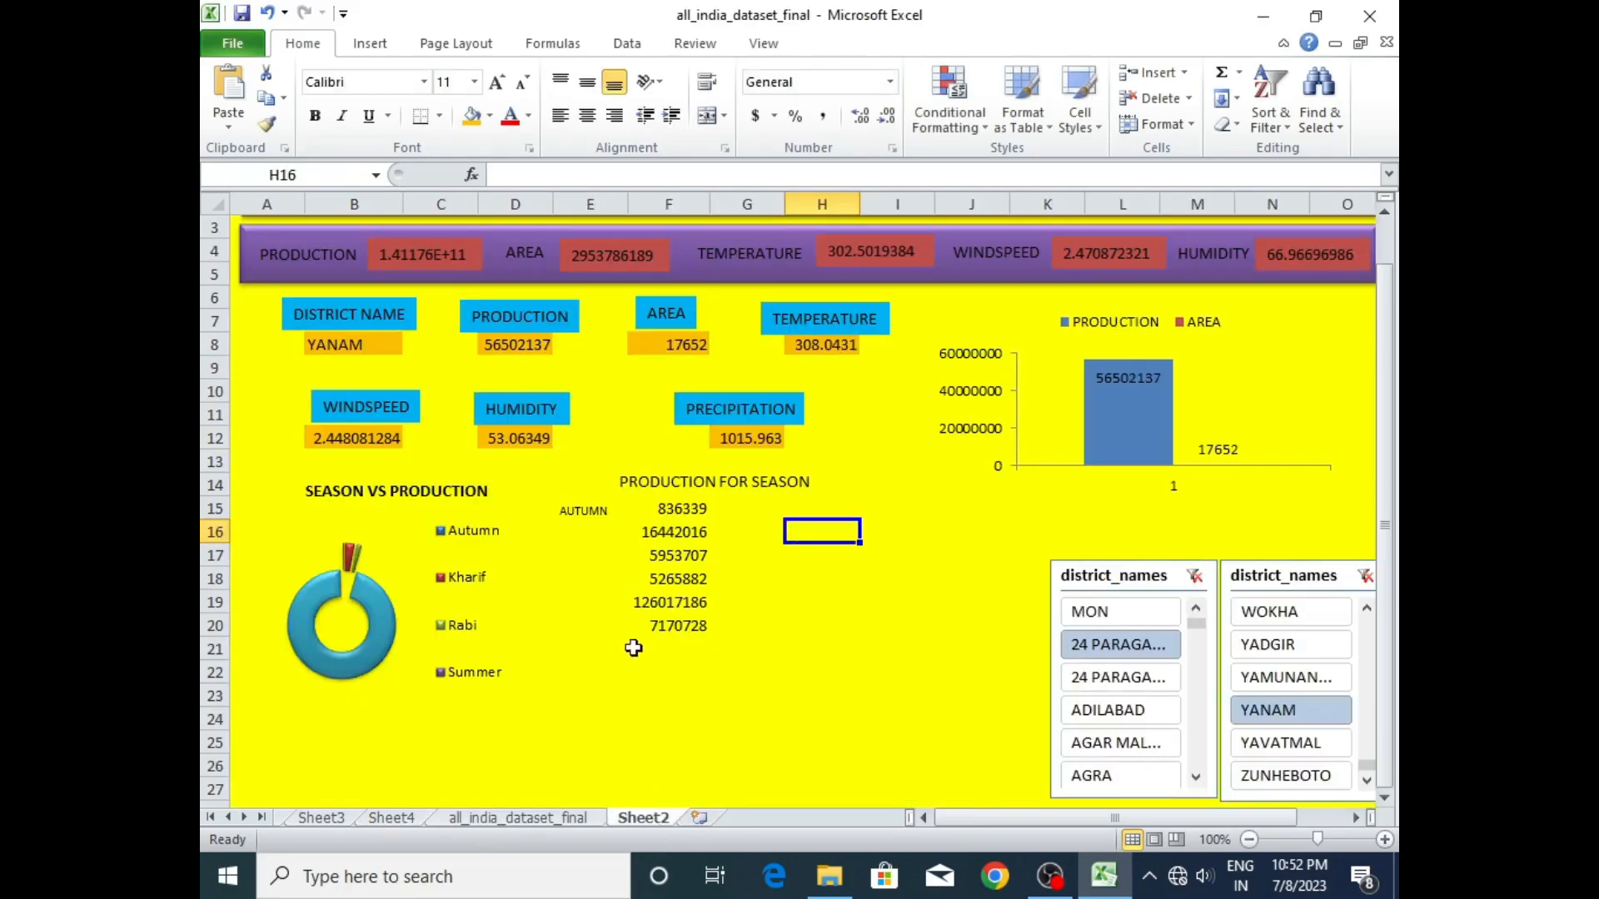
click(576, 512)
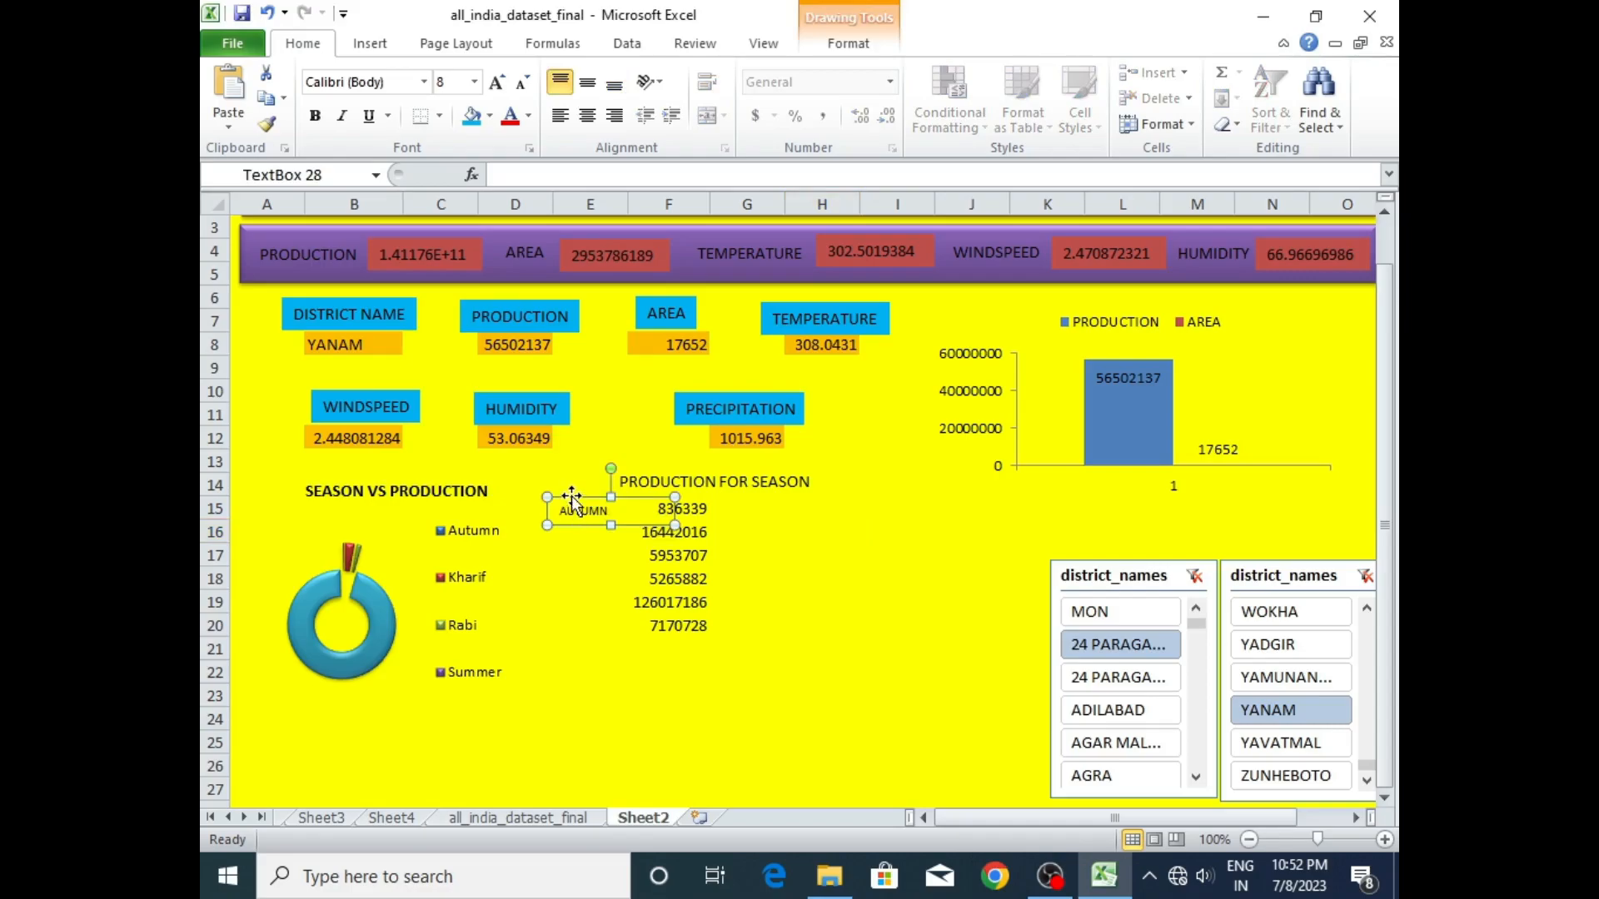
key(ctrl+d)
key(ctrl+d)
key(ctrl+d)
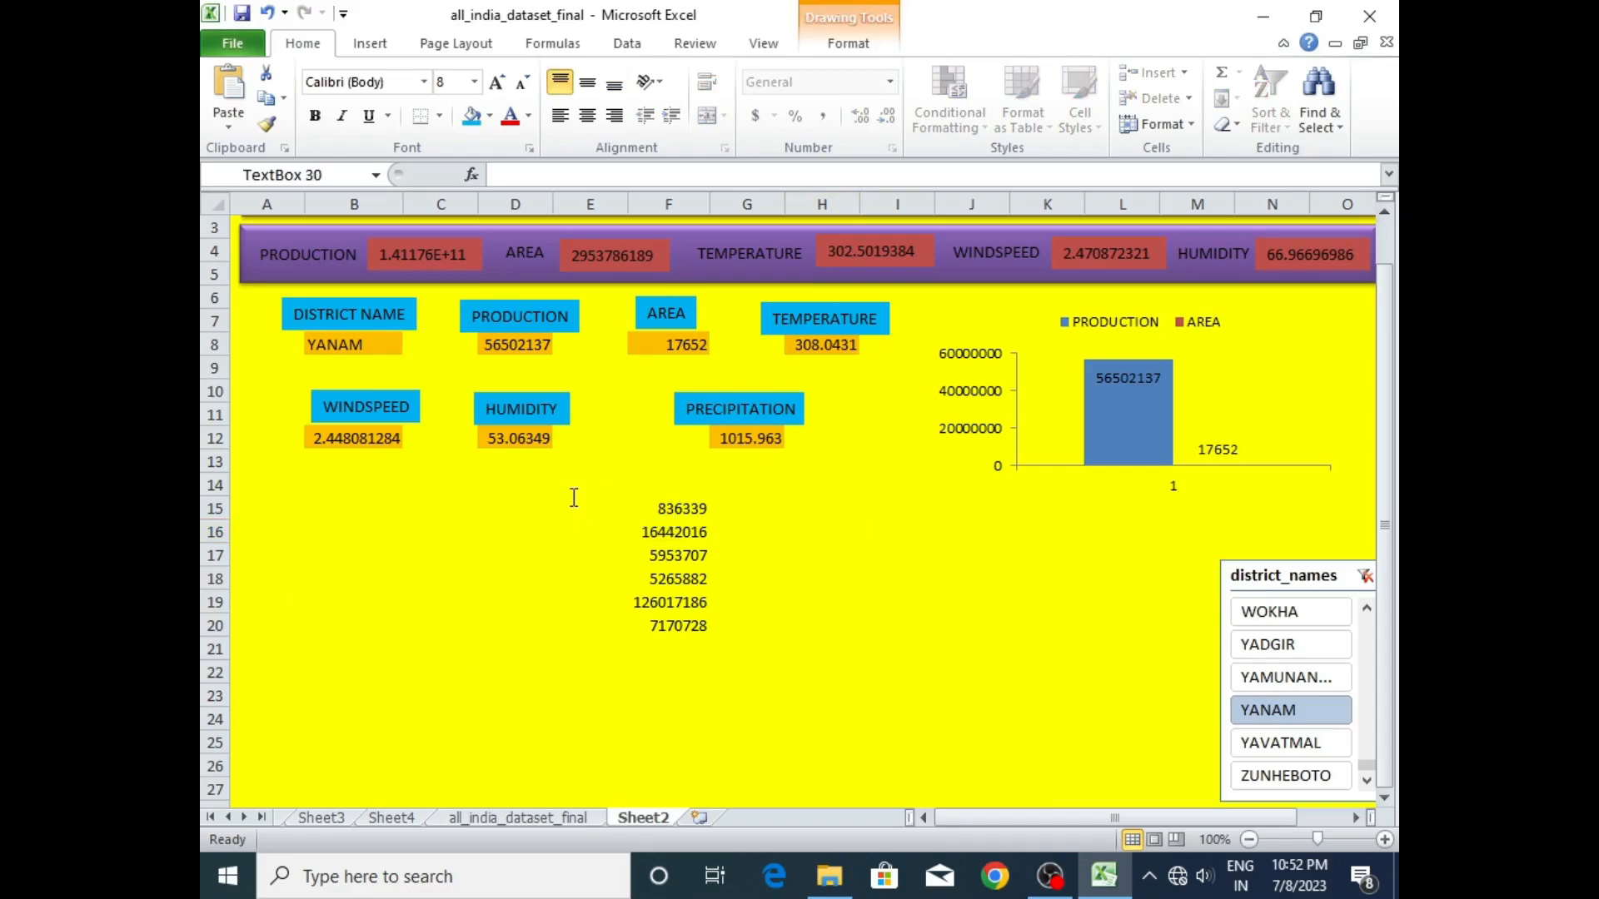
- Arrange the three AUTUMN copies in a column beside the season values in rows 16 to 18
click(600, 533)
drag(599, 531, 568, 529)
click(614, 570)
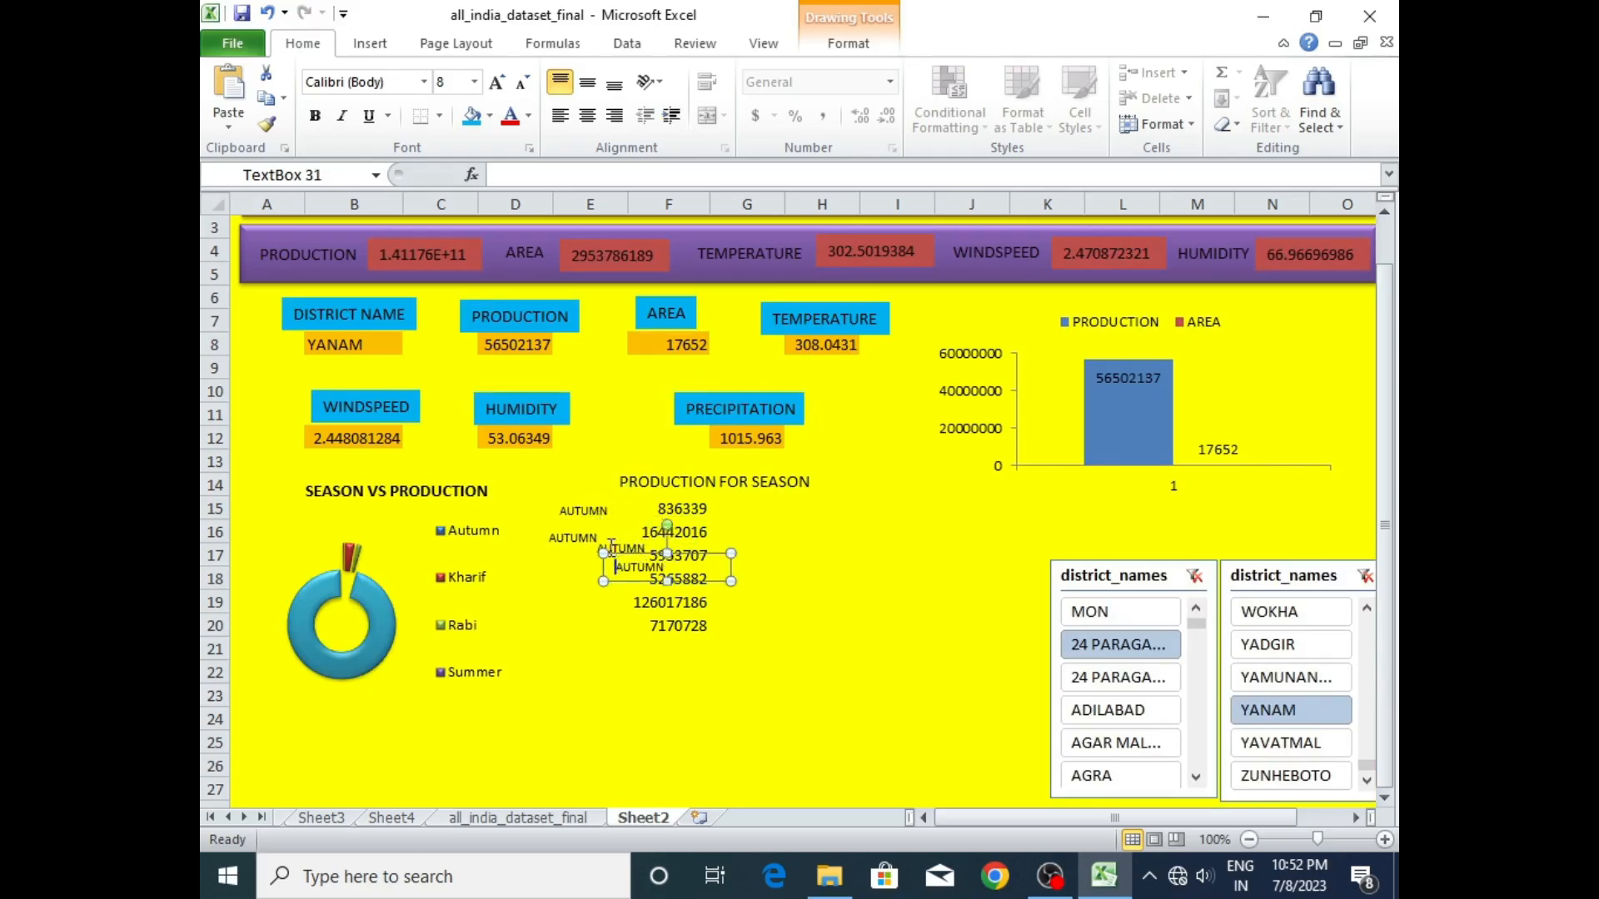
click(614, 536)
drag(614, 535, 572, 548)
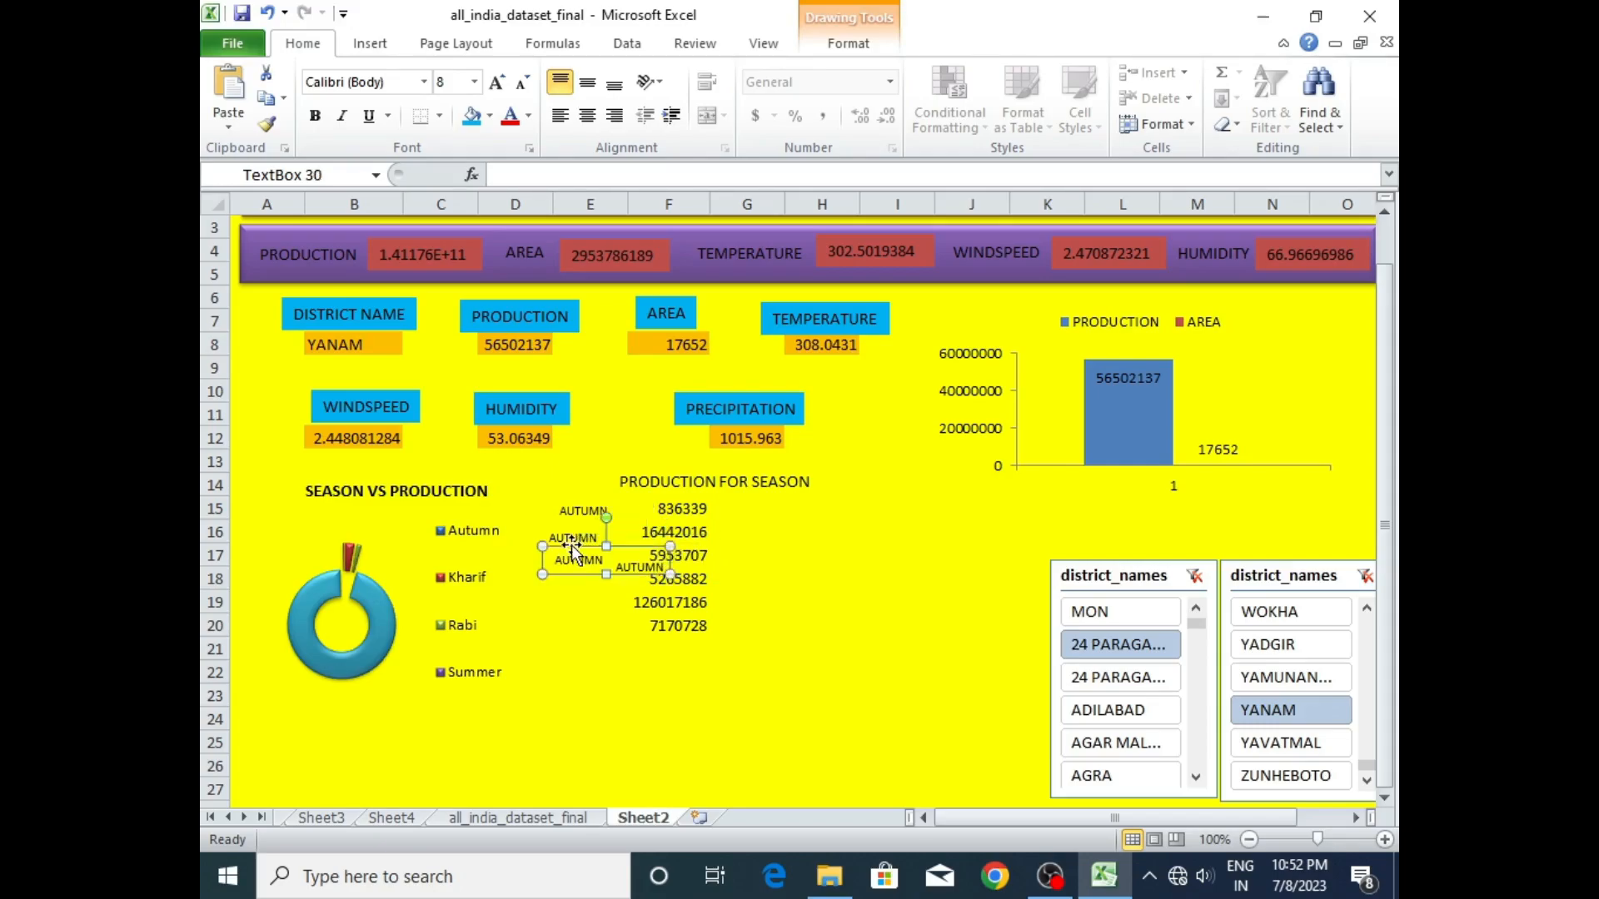
click(641, 563)
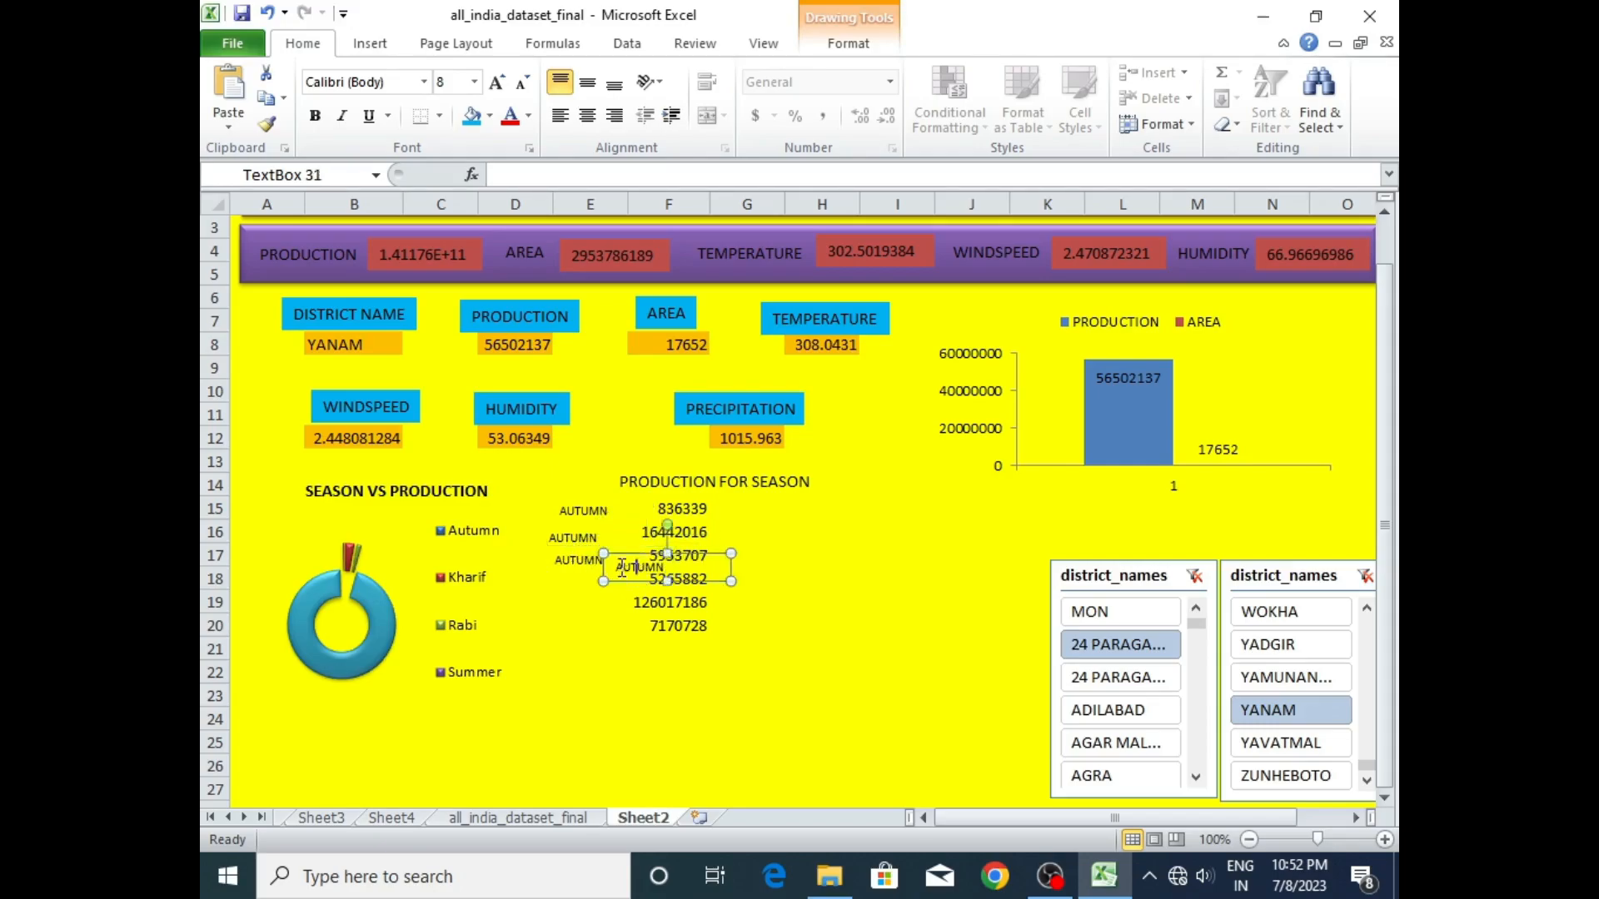
drag(612, 580, 554, 544)
- Relabel the text boxes beside F16 and F17 as KHARIF and RABI
click(556, 538)
key(BackSpace)
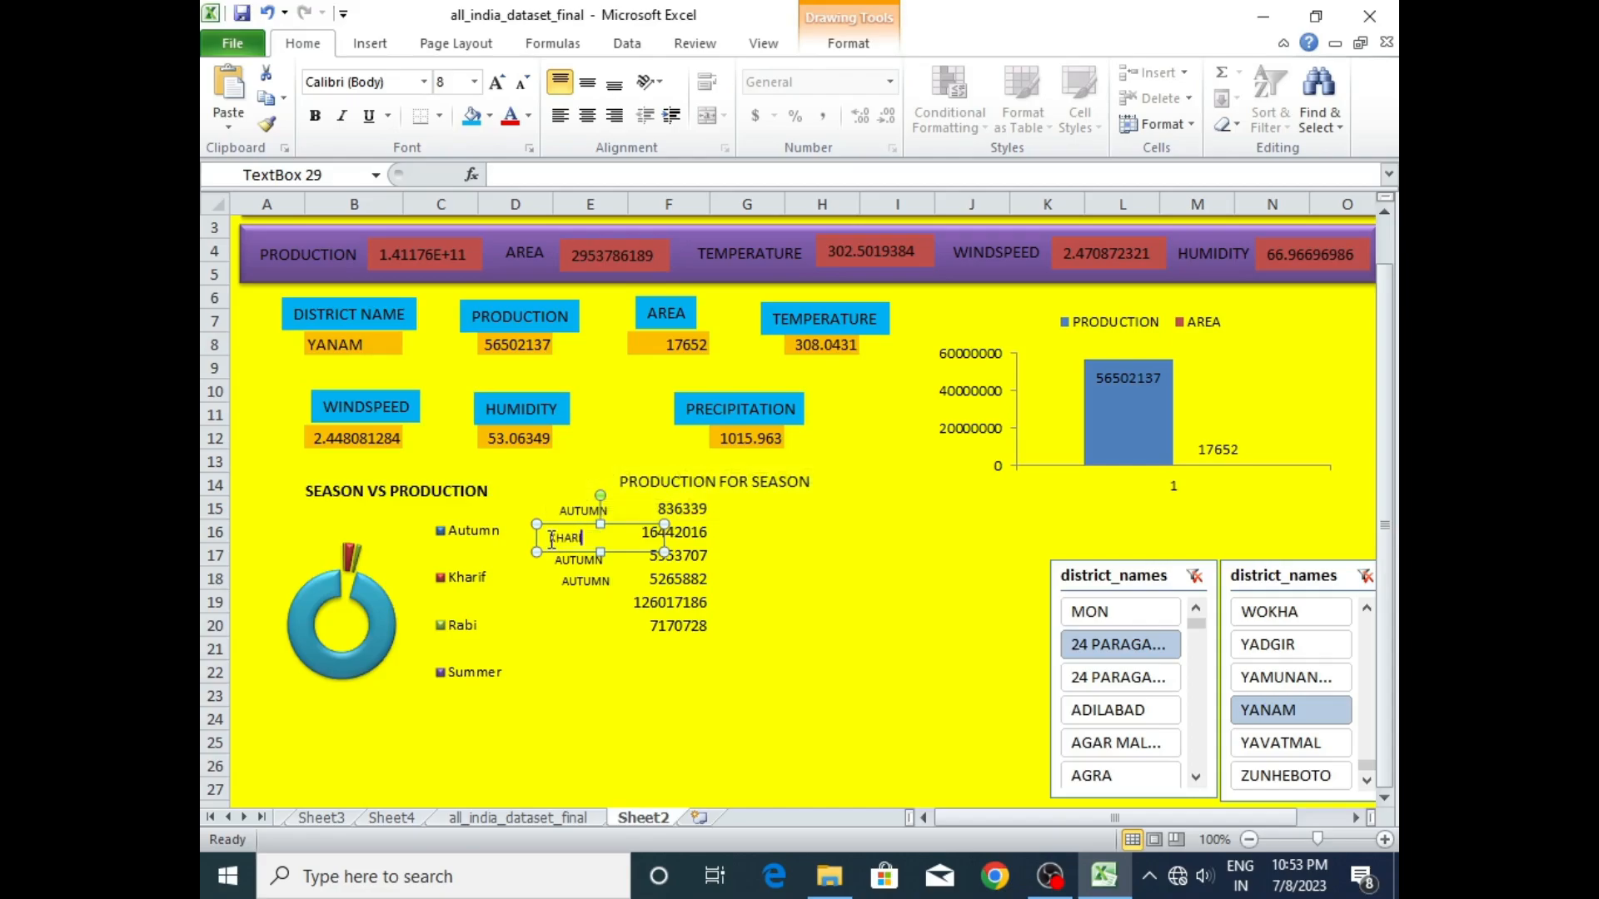
click(559, 560)
drag(616, 560, 522, 556)
text(R)
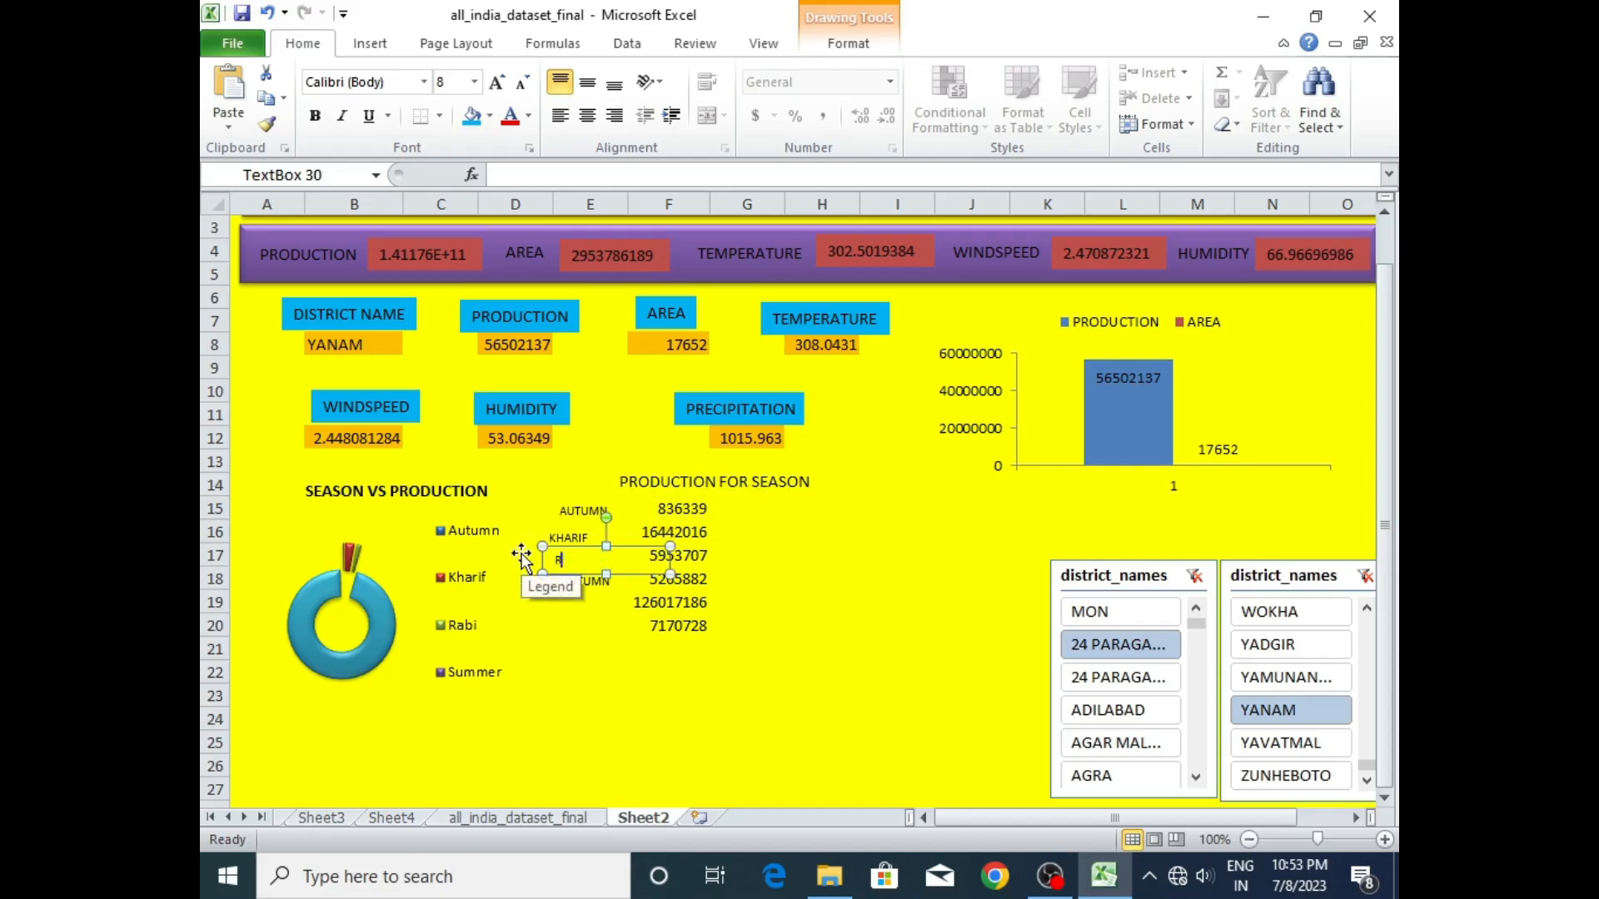
text(ABI)
- Relabel the text box beside F18 as SUMMER
click(582, 634)
click(607, 586)
drag(617, 581, 543, 579)
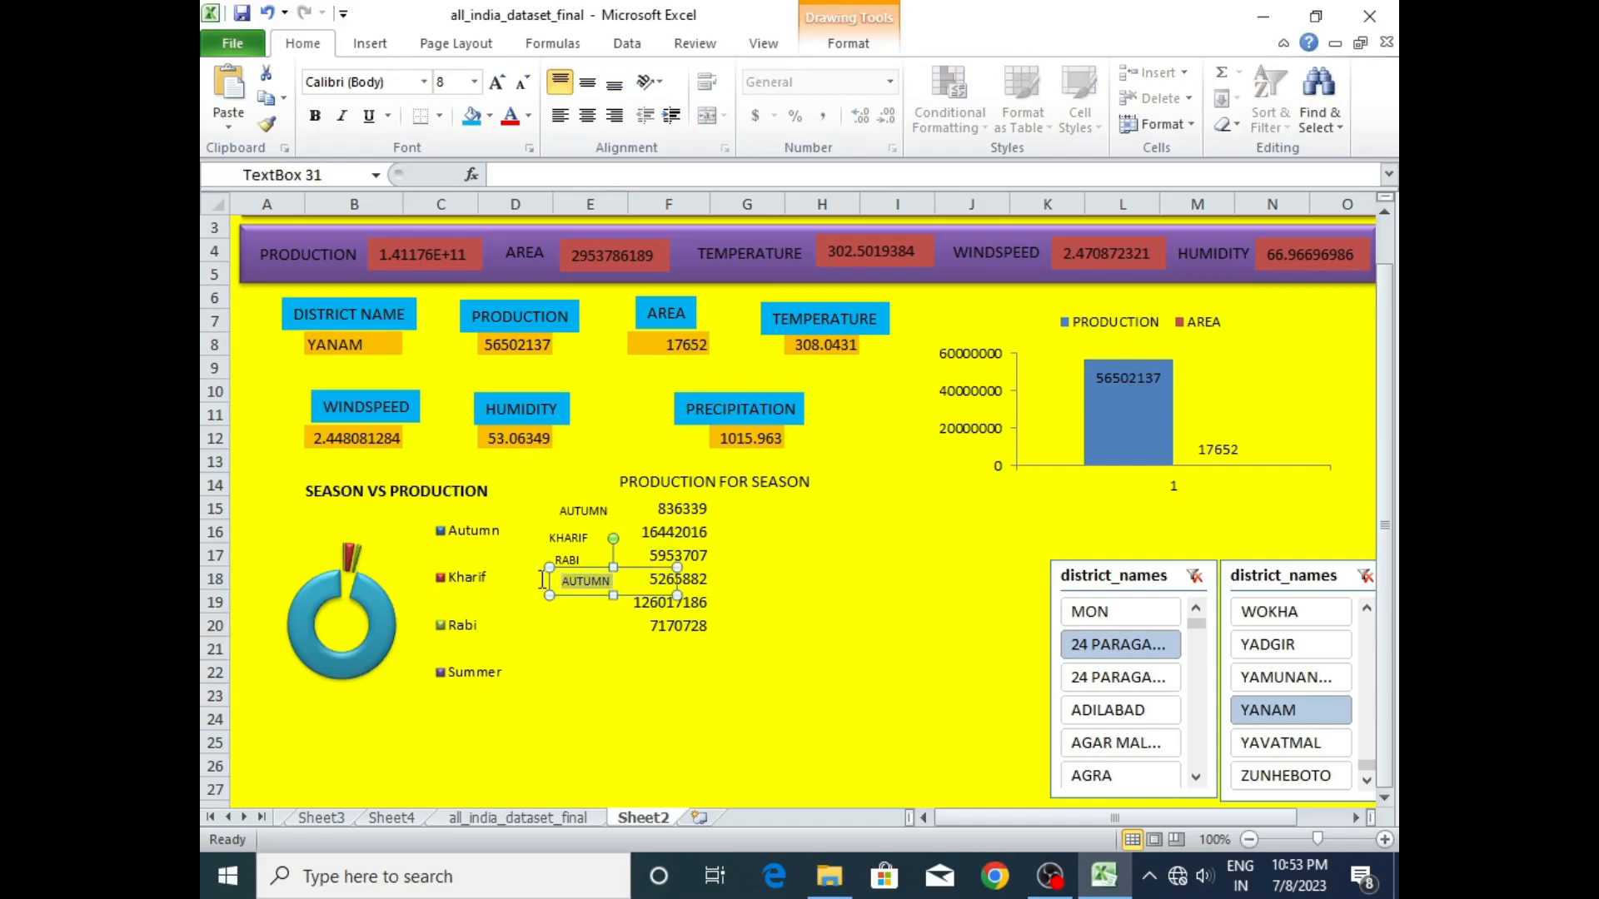
text(SU)
click(615, 666)
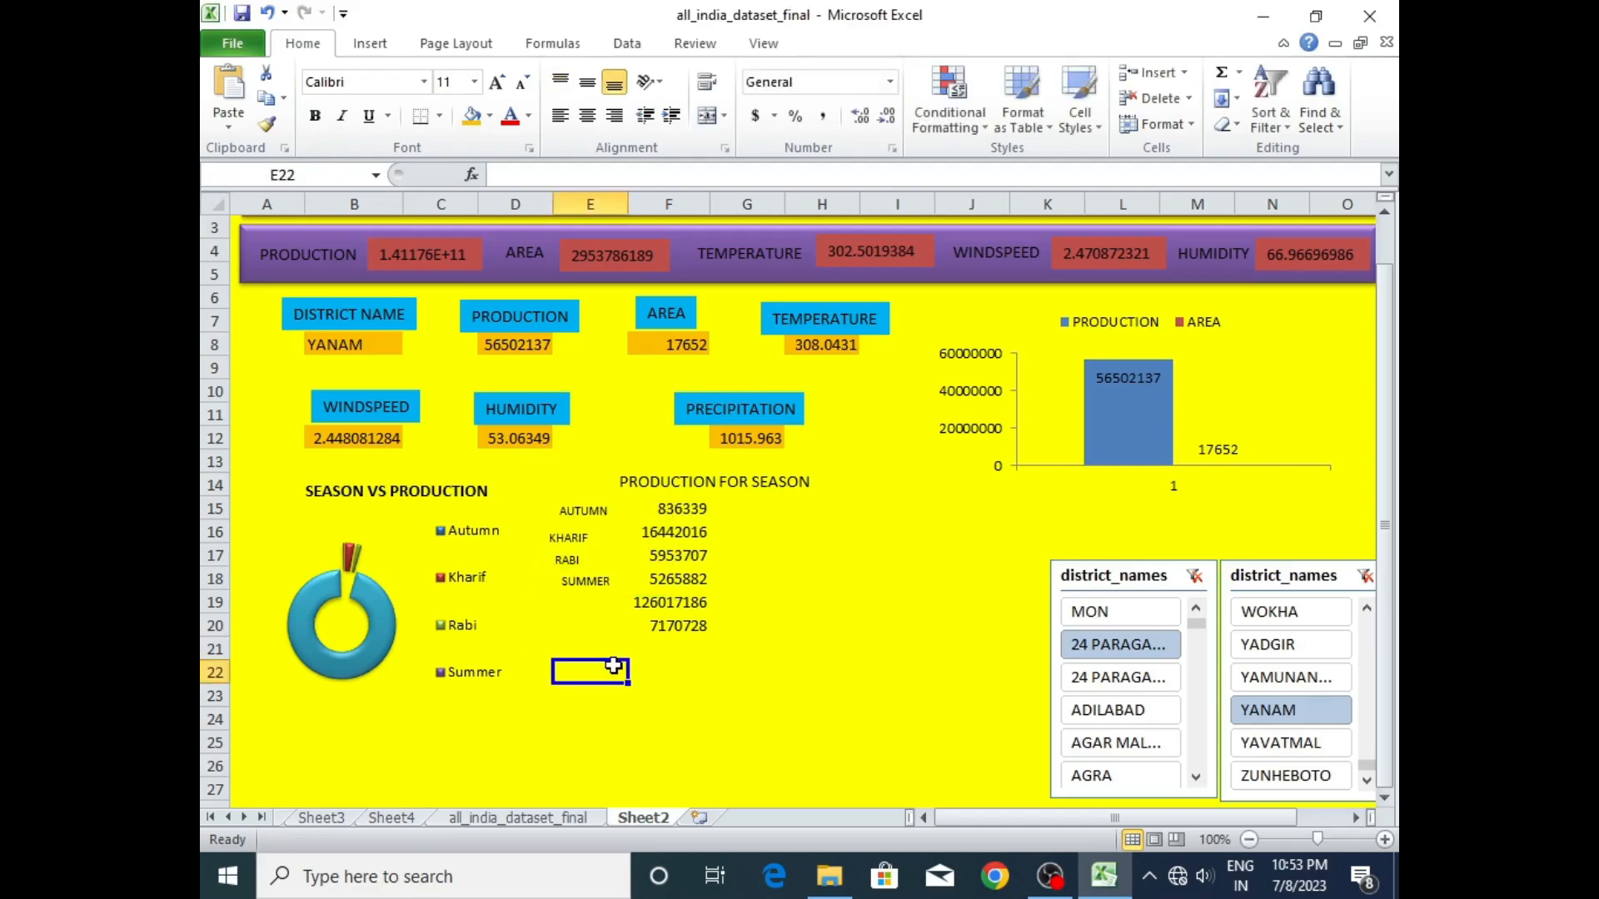
- Make two copies of the SUMMER label and place them beside the values in F19 and F20
click(595, 563)
key(ctrl+c)
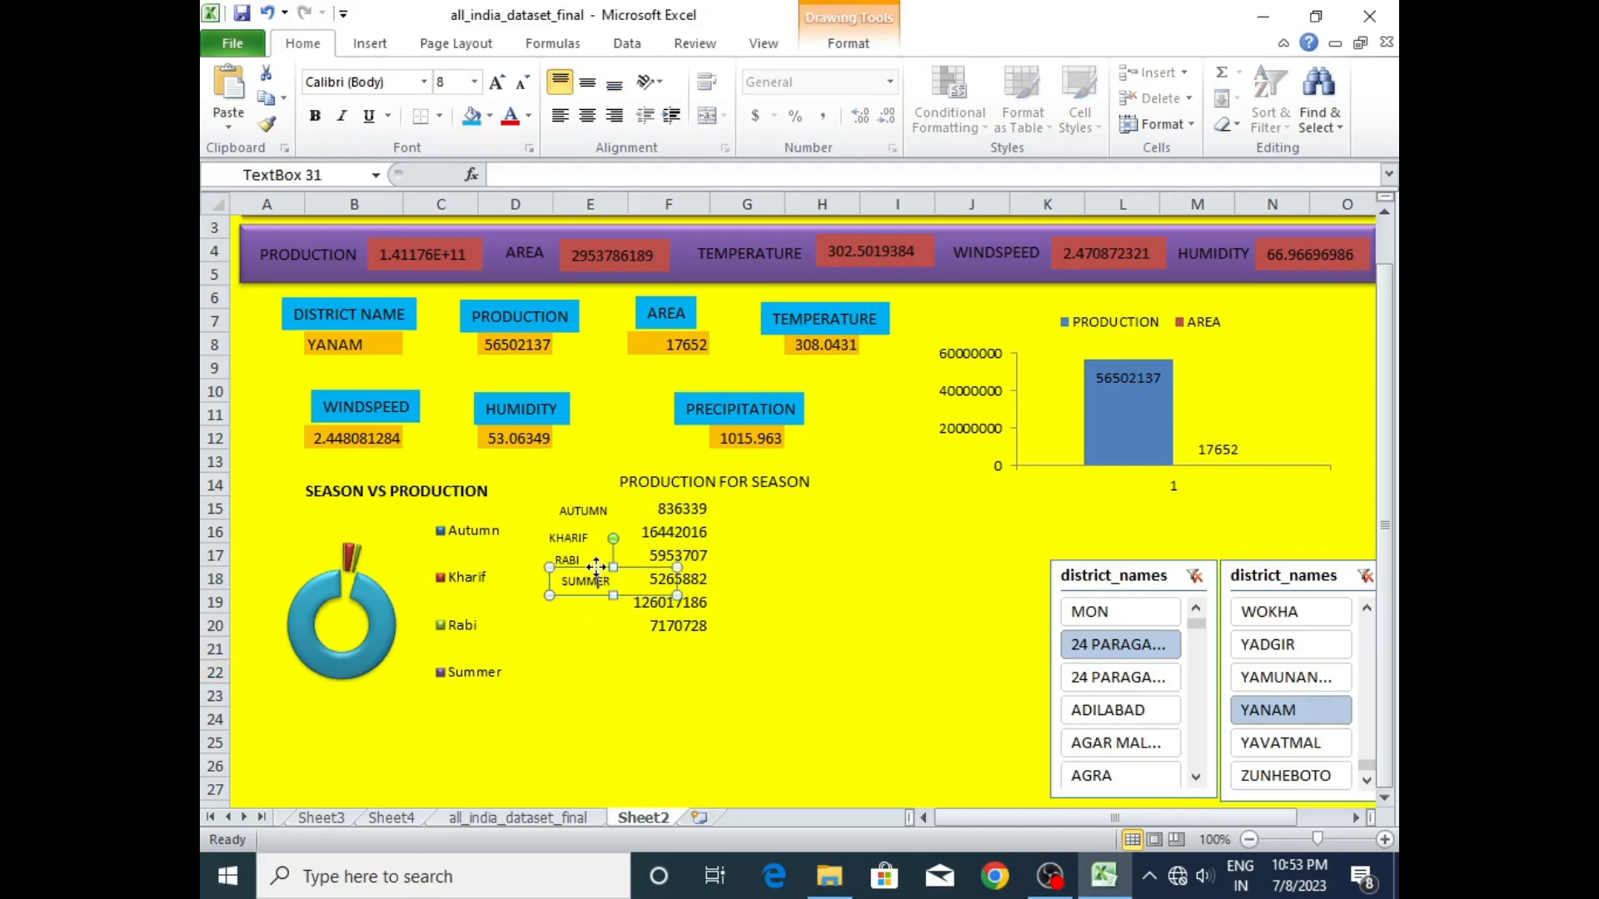
key(ctrl+v)
key(ctrl+v)
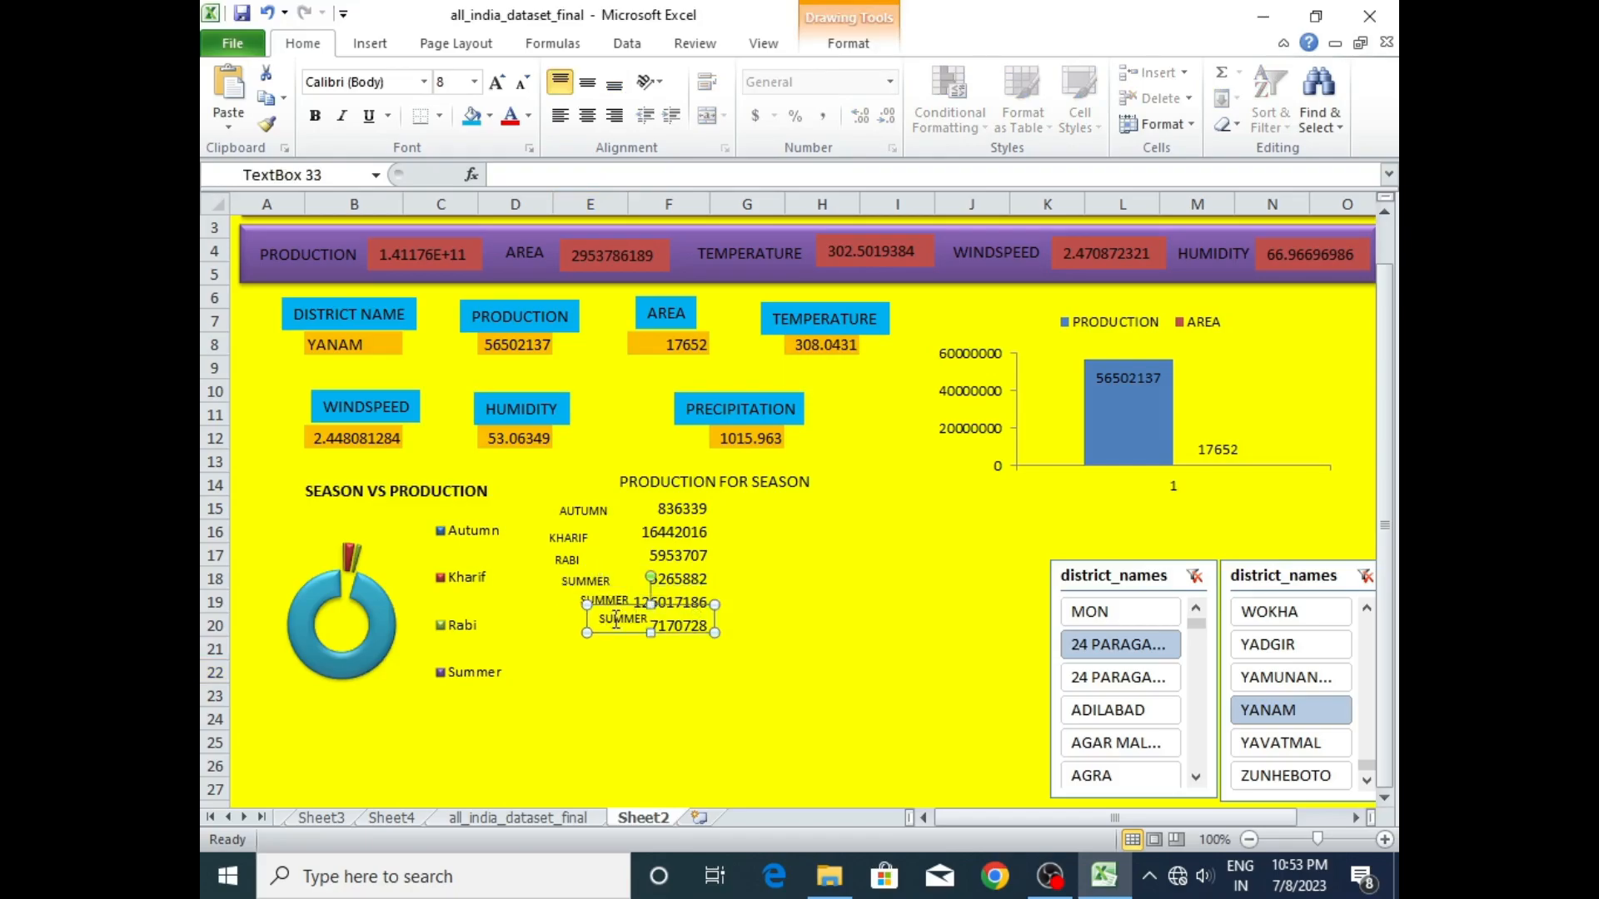
drag(615, 606, 582, 585)
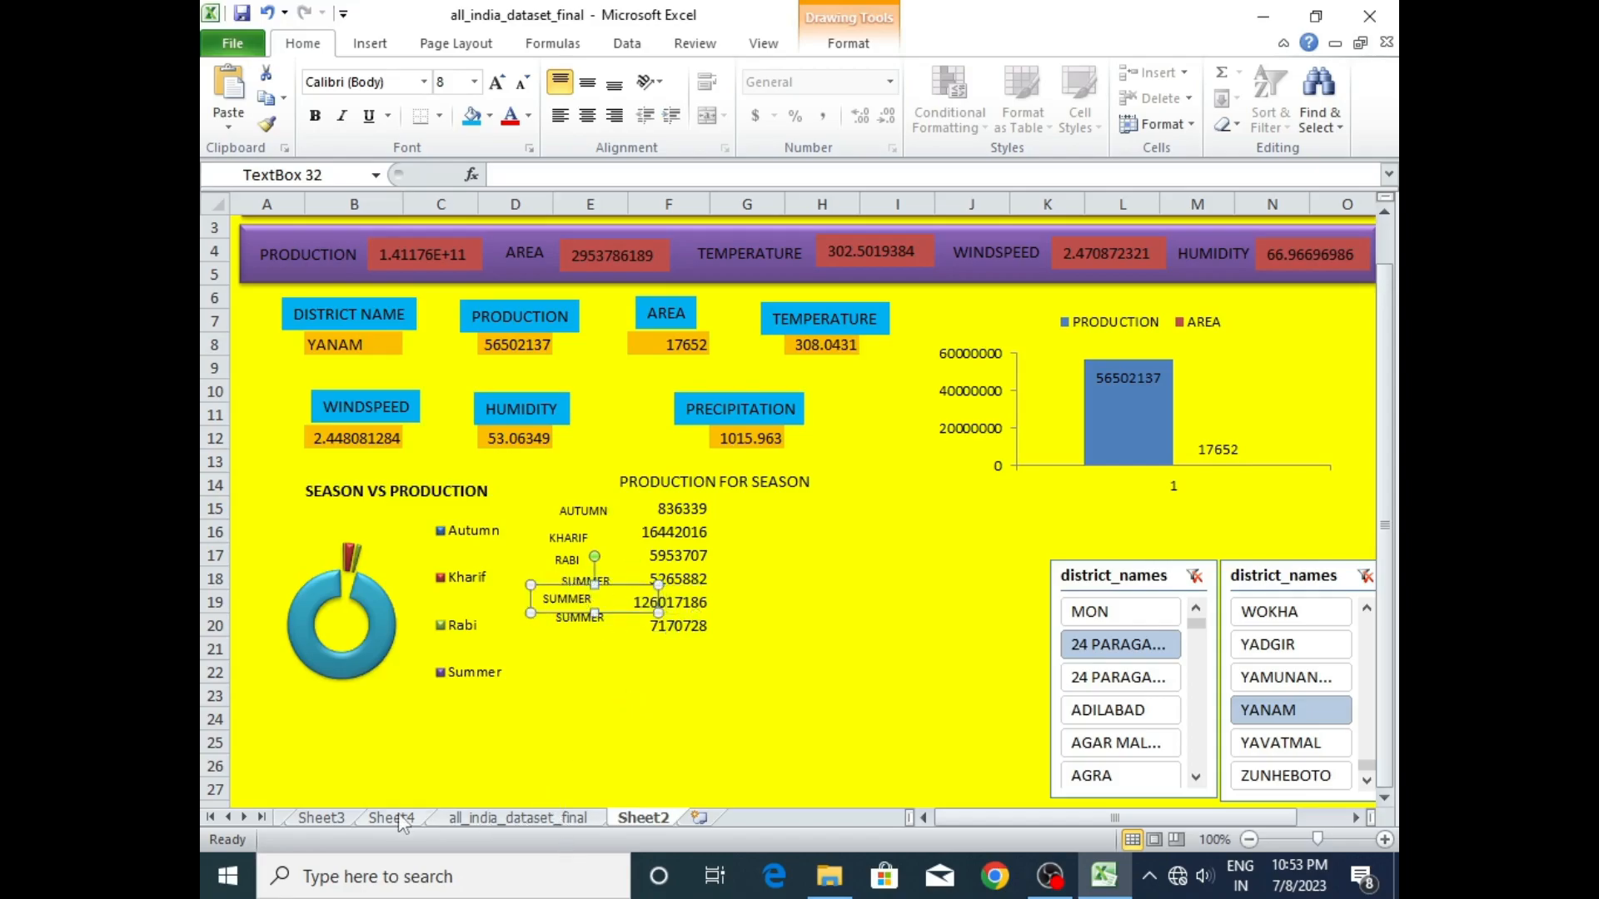
- Check the remaining season names on Sheet4 and relabel the two SUMMER copies as WHOLE YEAR and WINTER
click(401, 820)
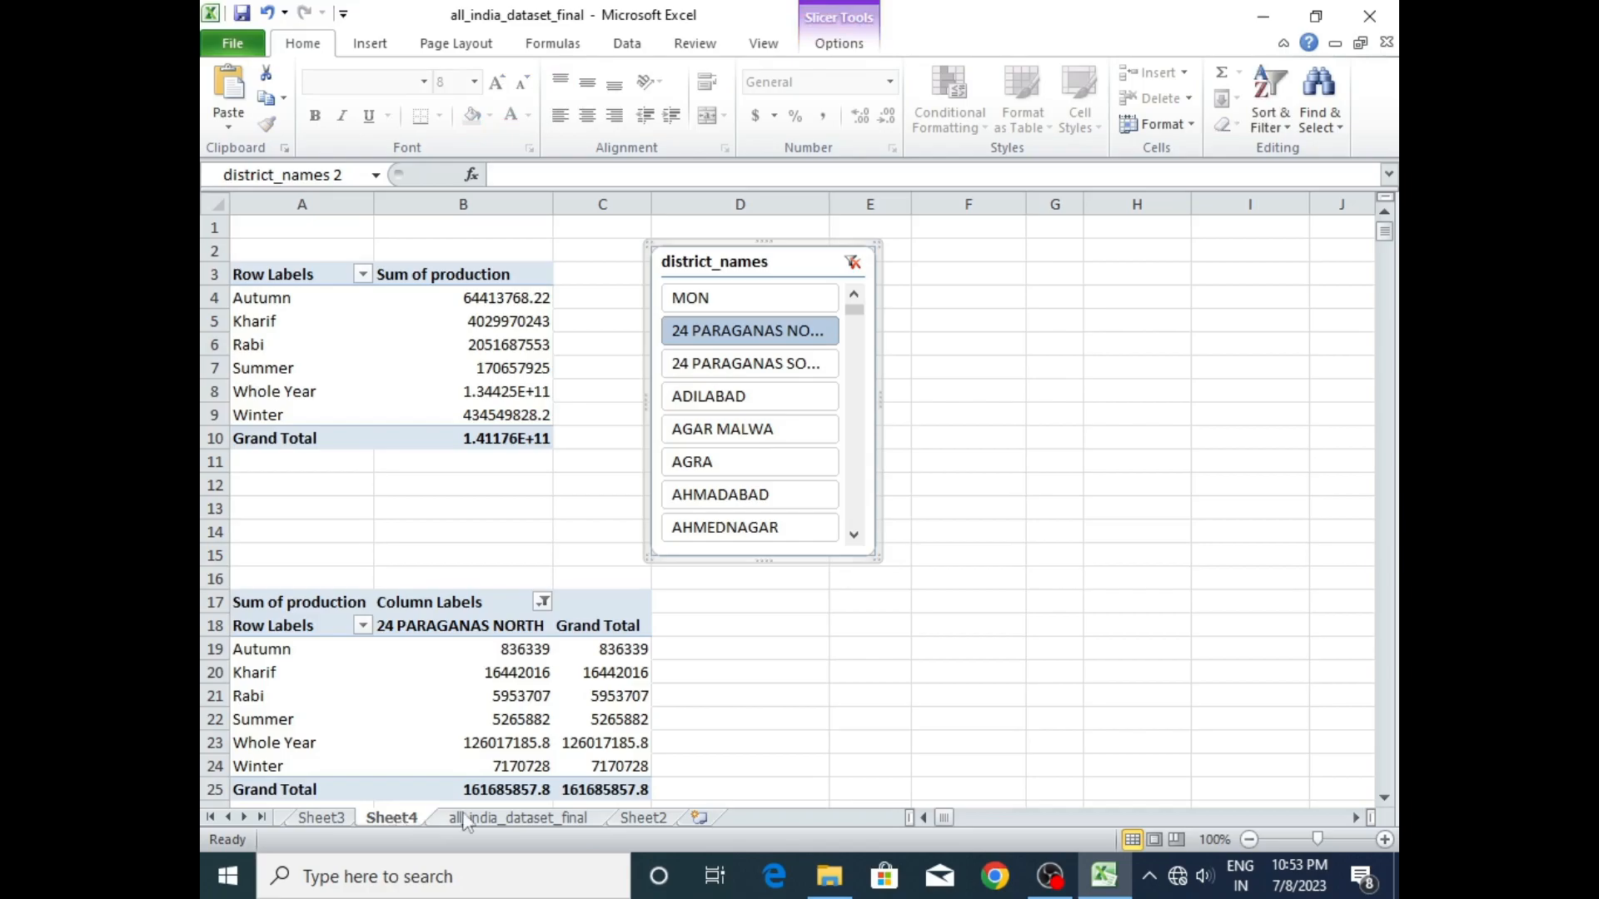
click(643, 819)
drag(593, 600, 542, 596)
text(WHOLE YEAR)
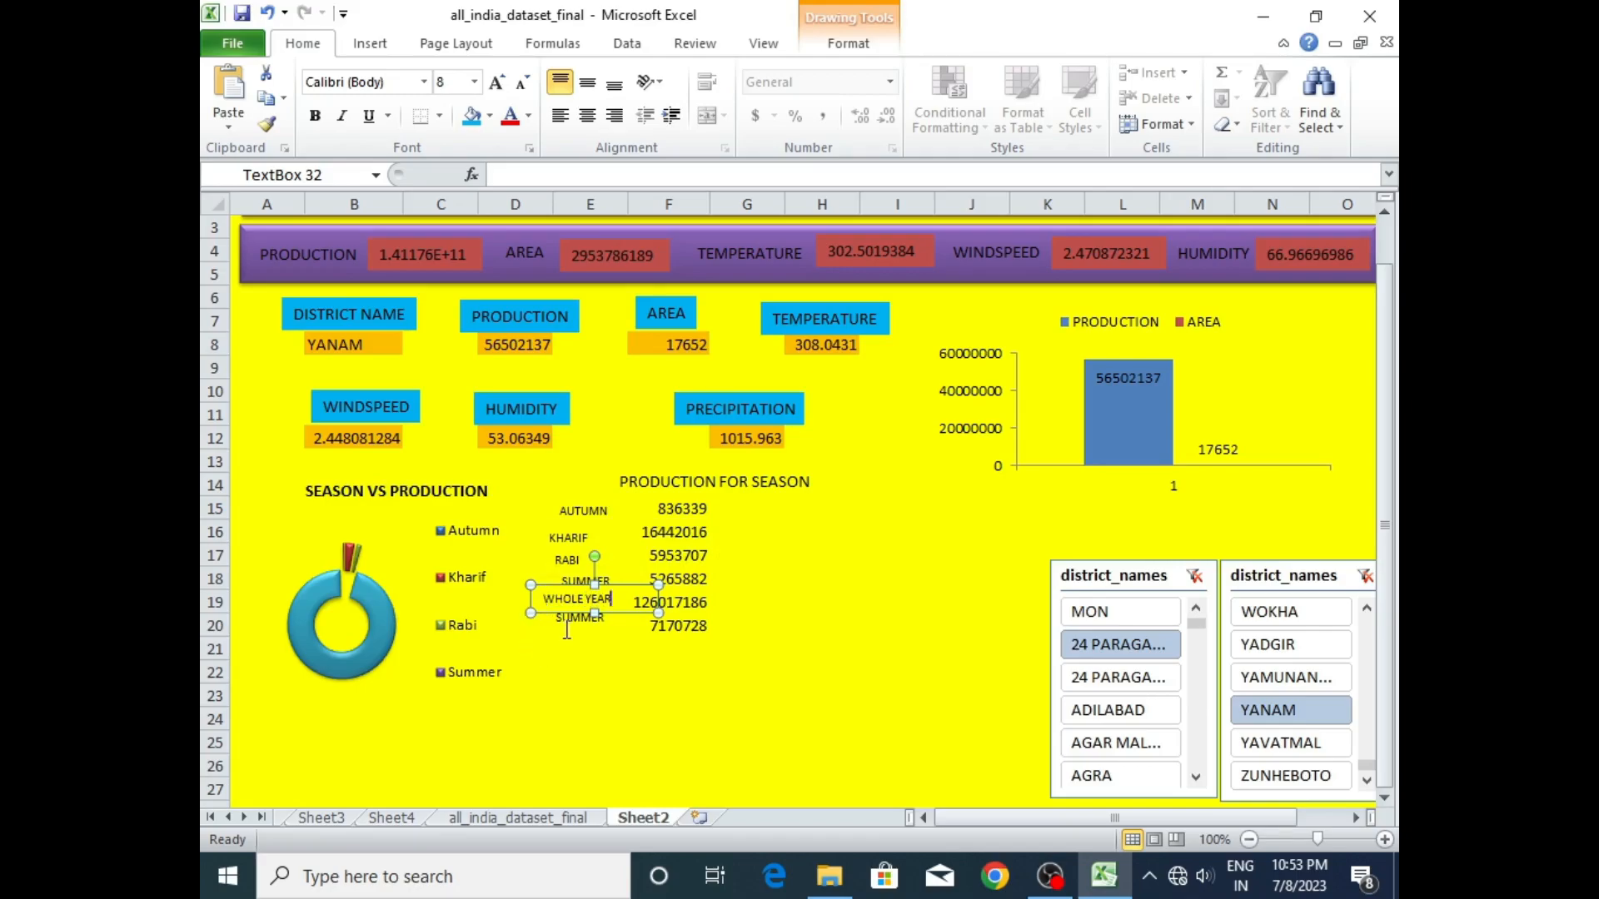
click(571, 623)
drag(602, 617, 553, 617)
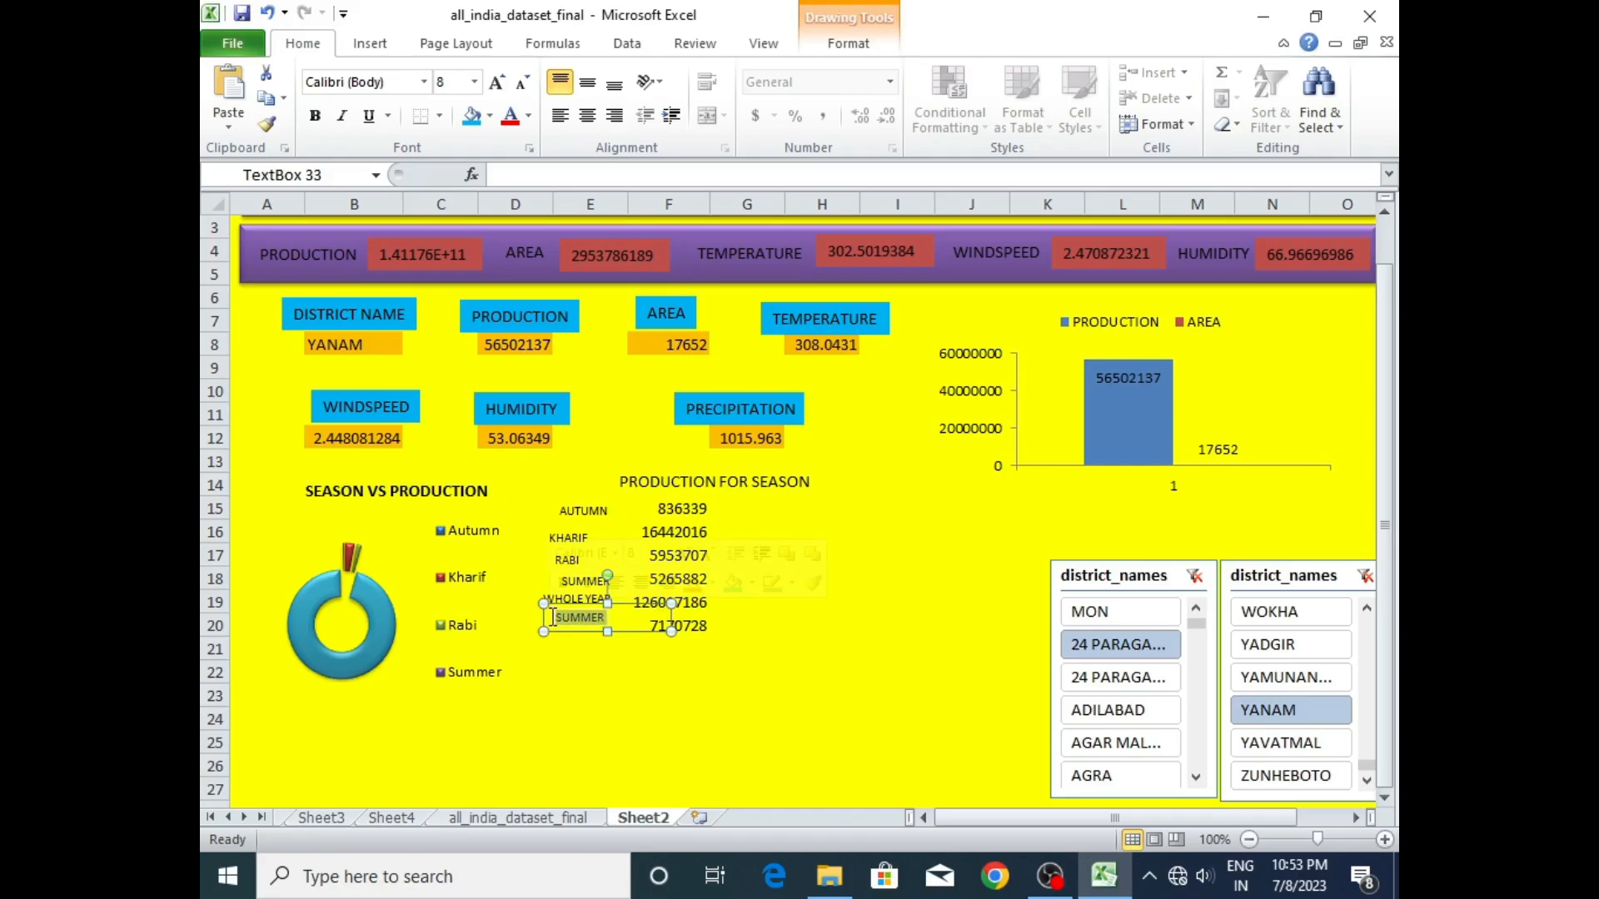
text(WINTER)
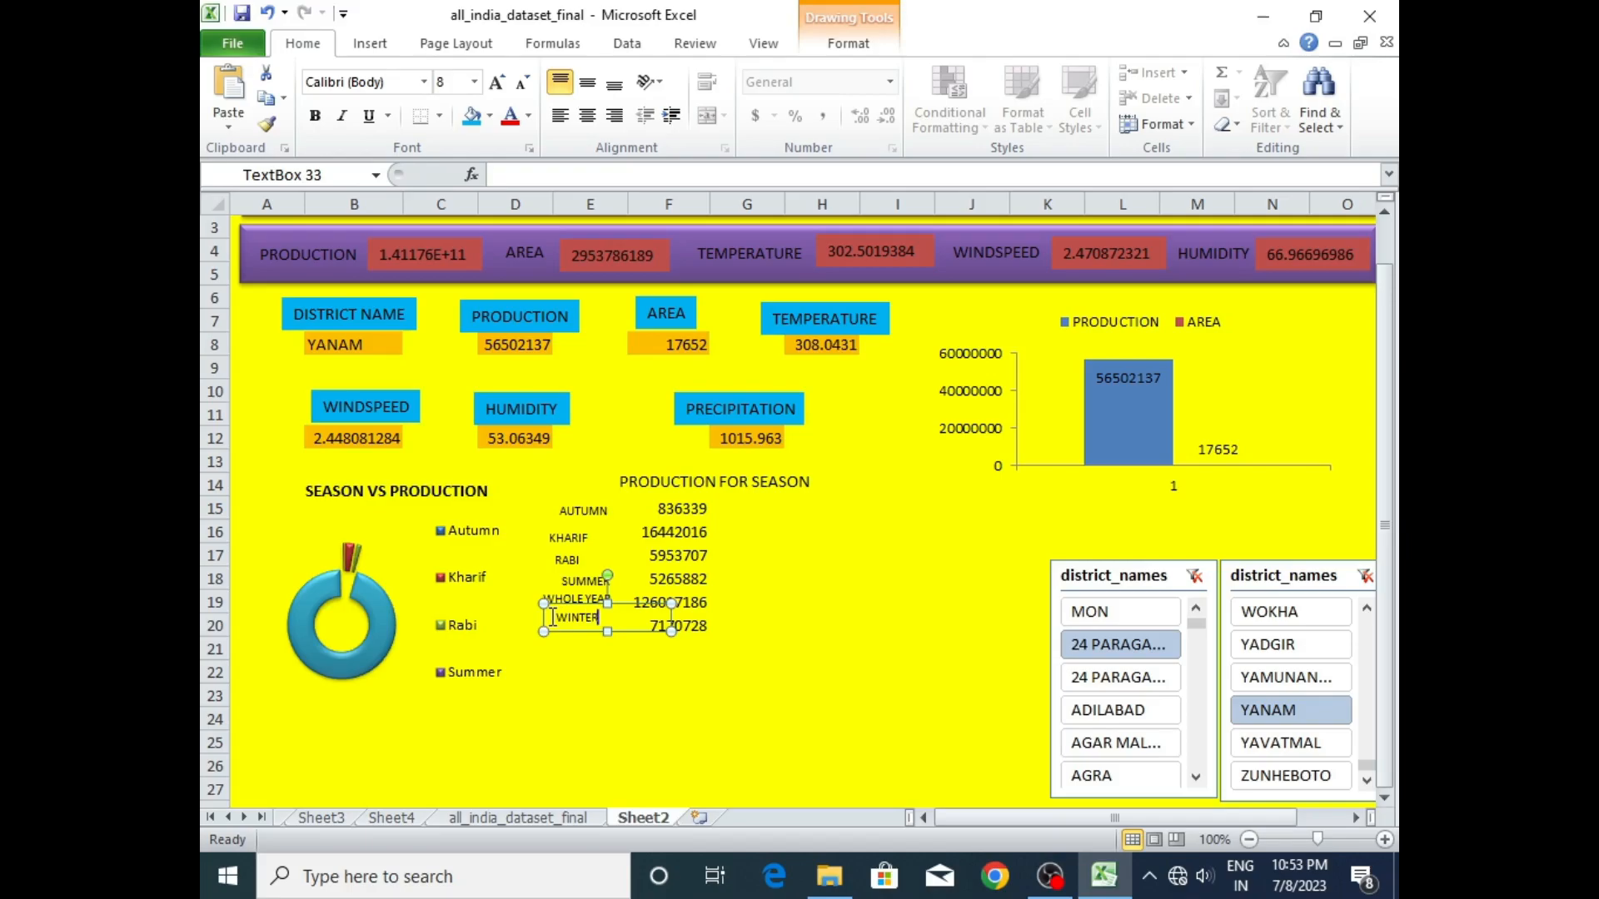
click(548, 676)
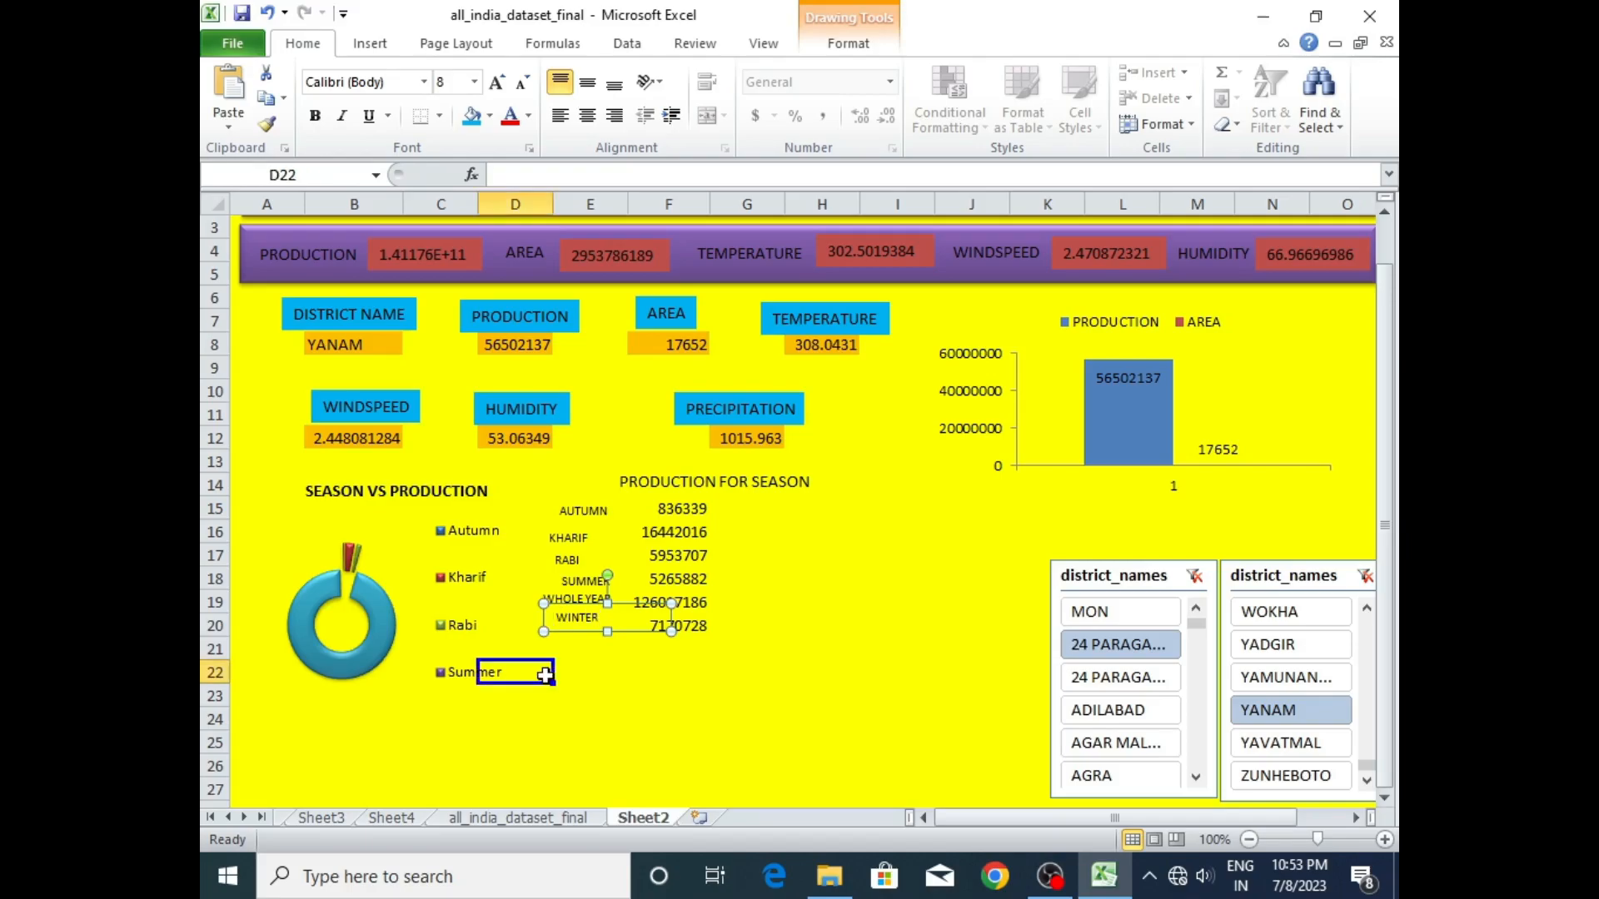
- Align the KHARIF, RABI, WHOLE YEAR and WINTER labels under AUTUMN, each level with its season value
click(570, 537)
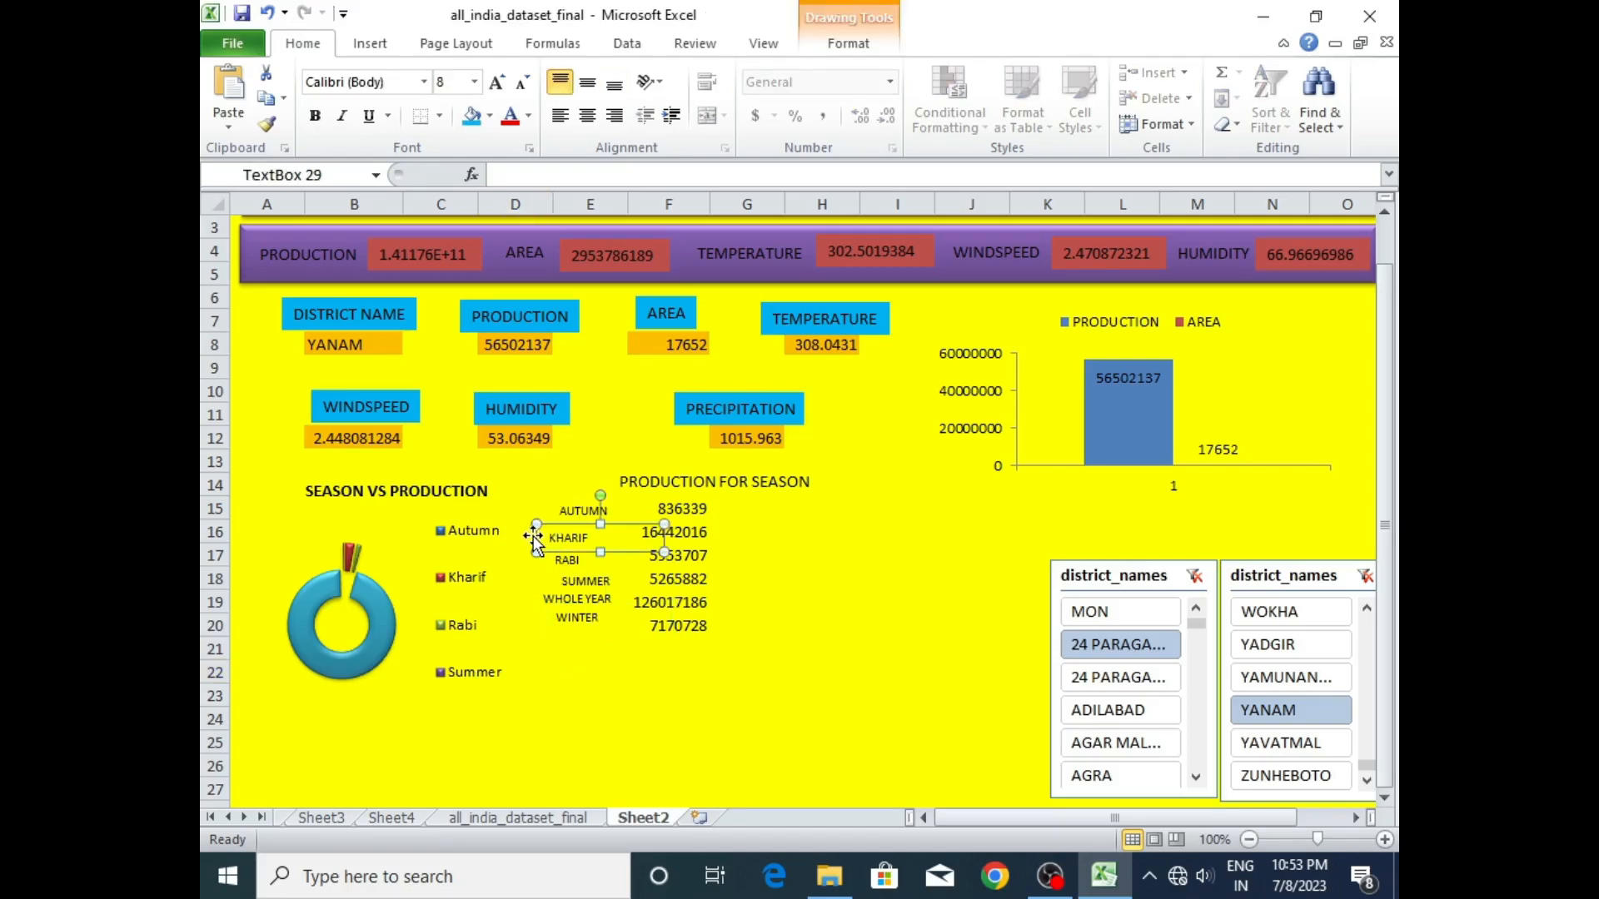
drag(542, 535, 563, 556)
click(556, 565)
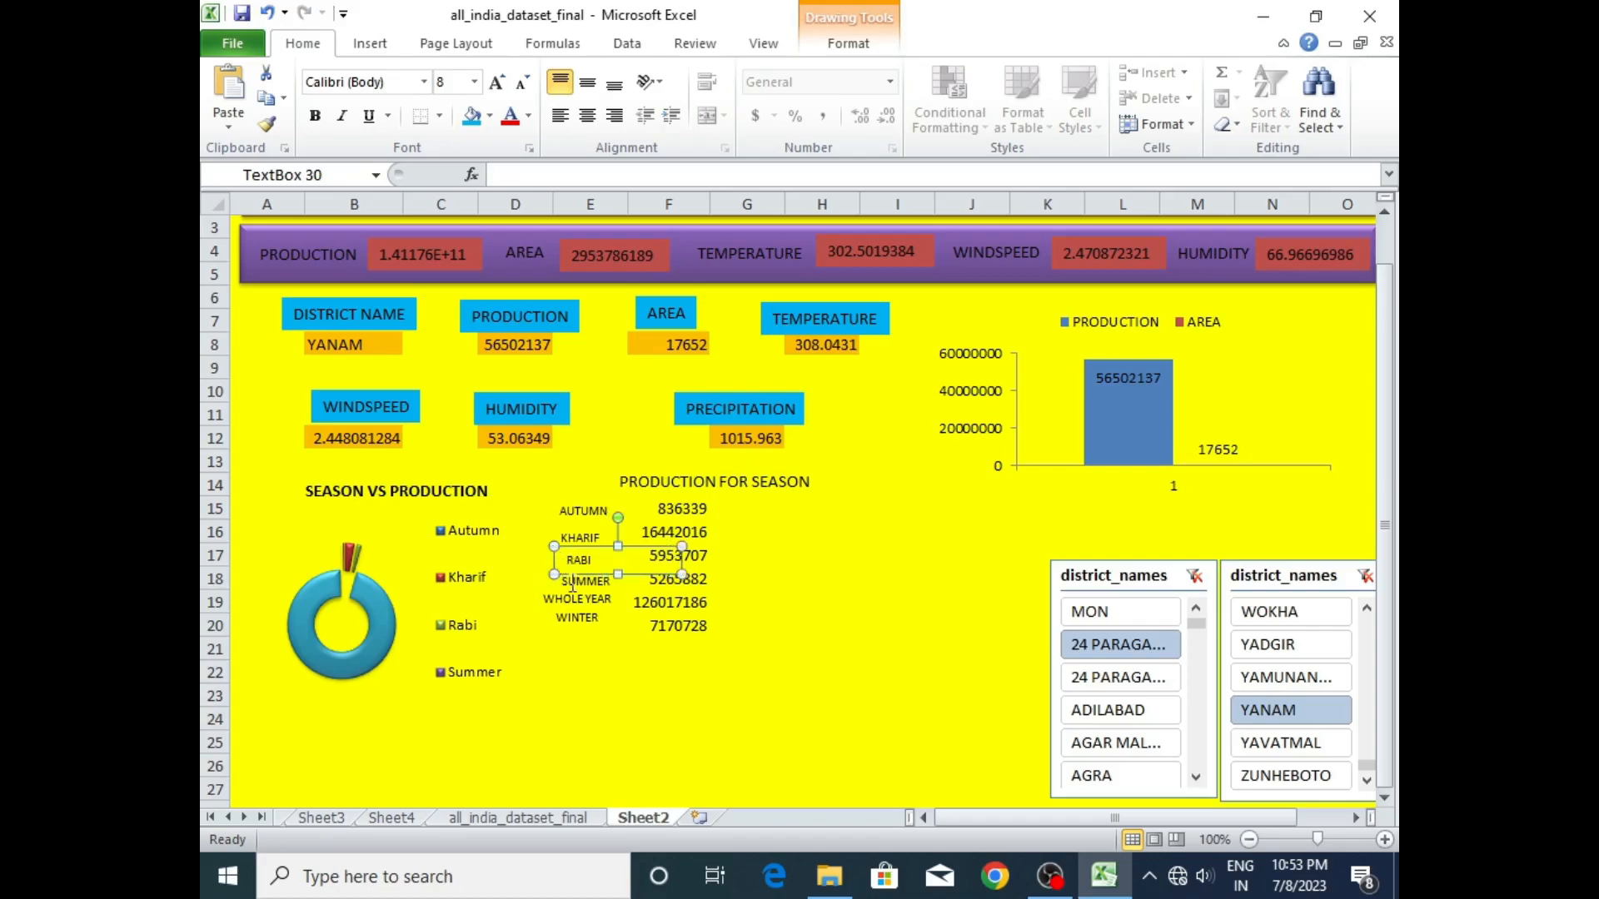
click(571, 614)
drag(555, 616, 584, 605)
click(563, 594)
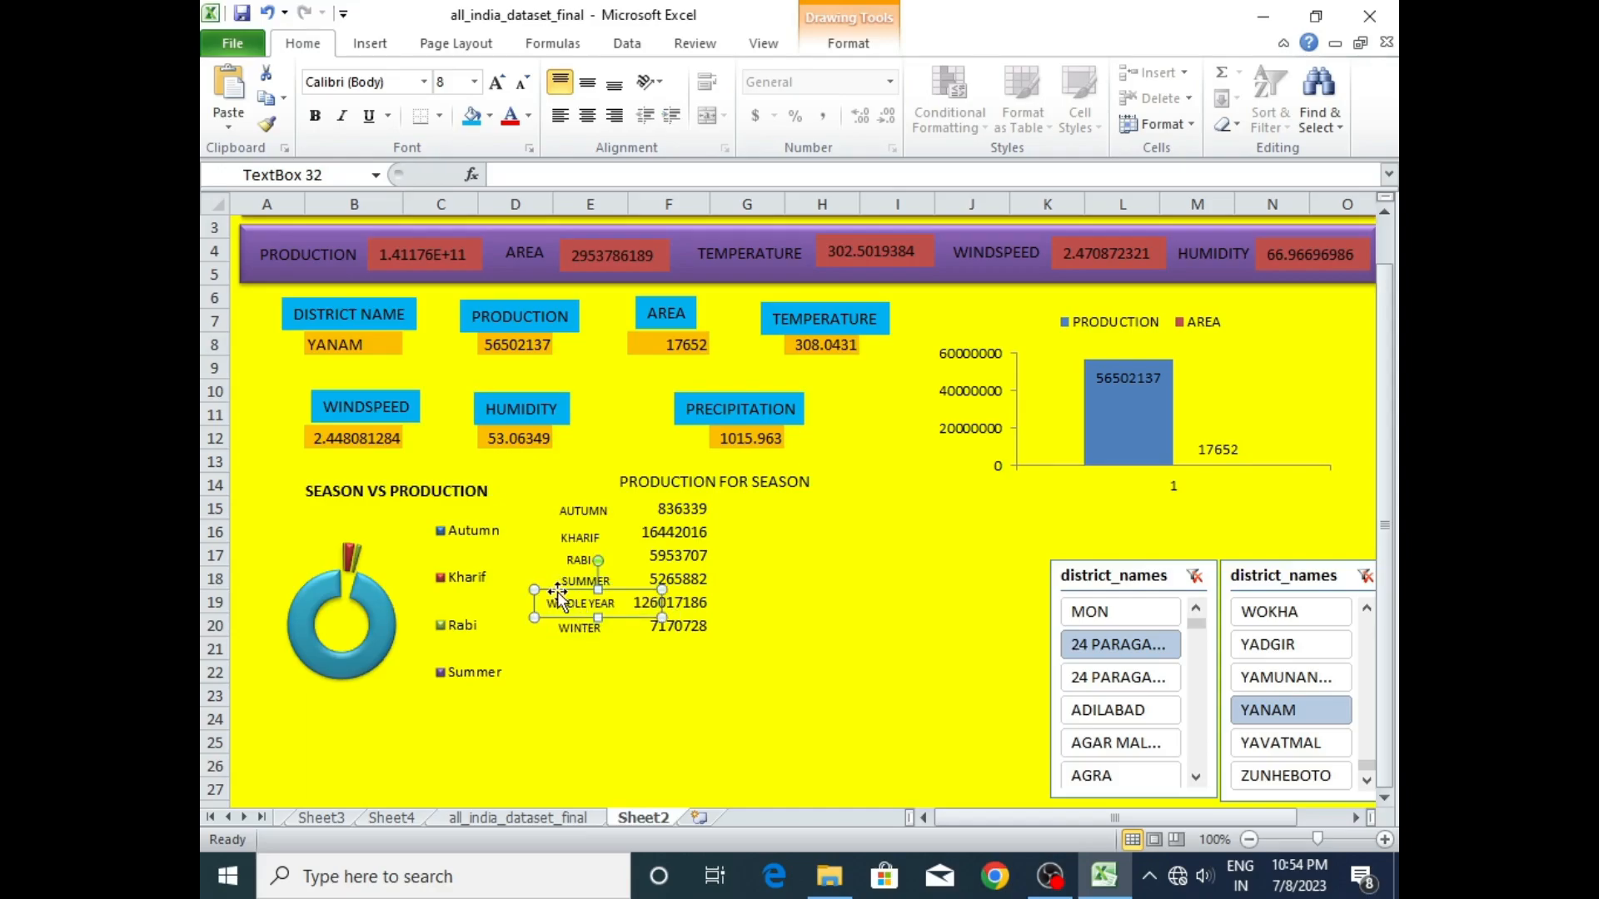
click(764, 691)
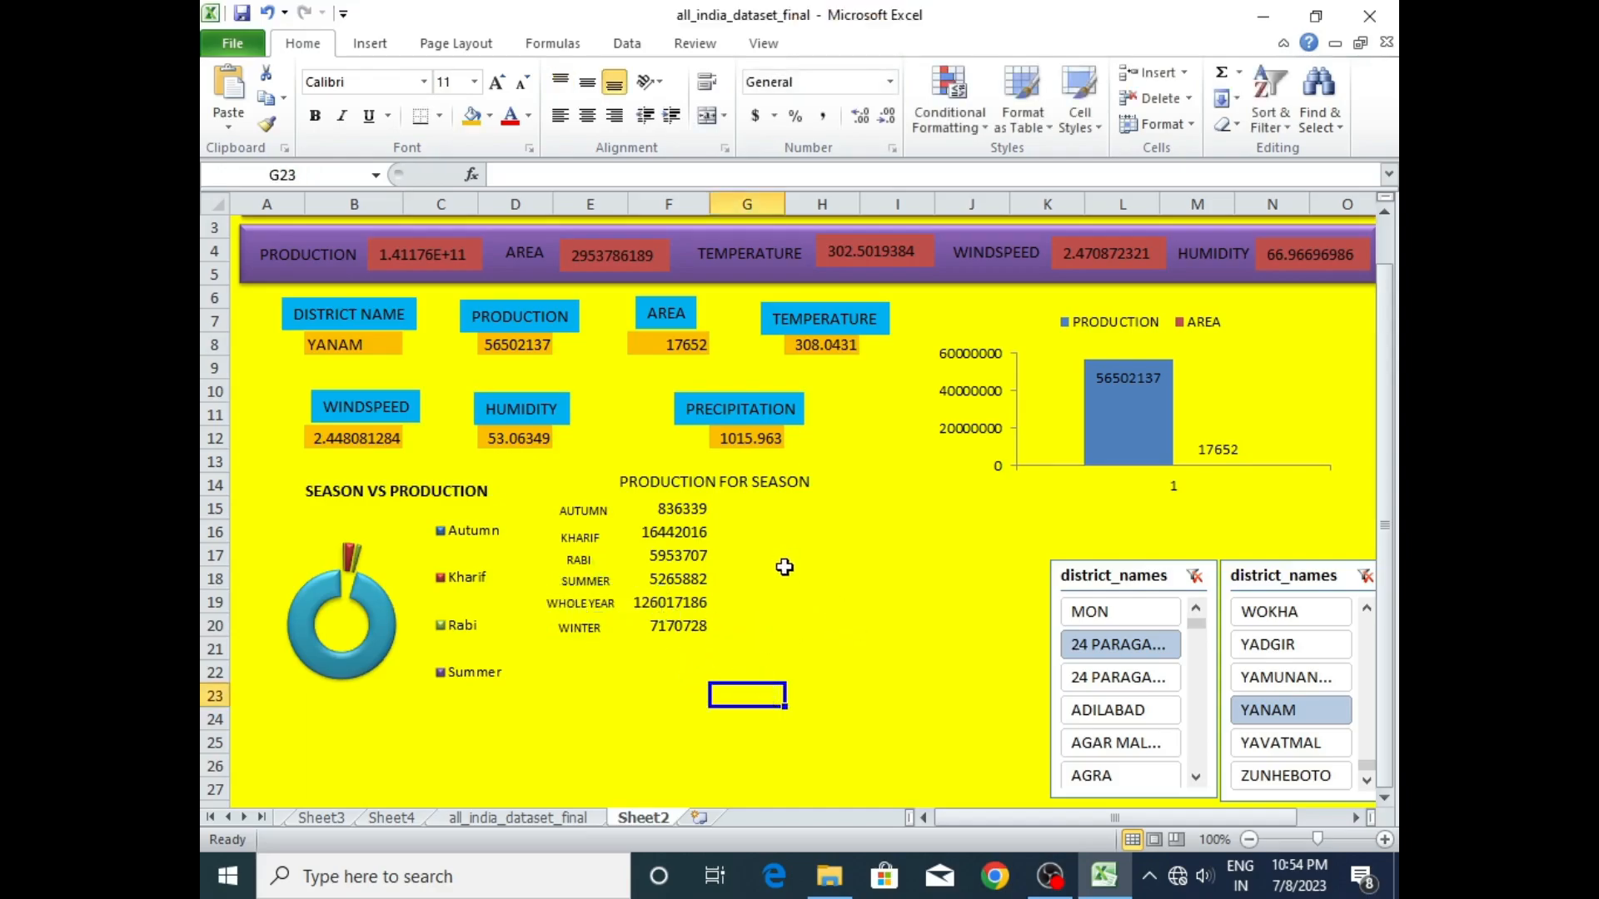
- Test the linked season values by filtering to the second 24 PARAGANAS district, ADILABAD and AGAR MALWA in turn
click(1125, 681)
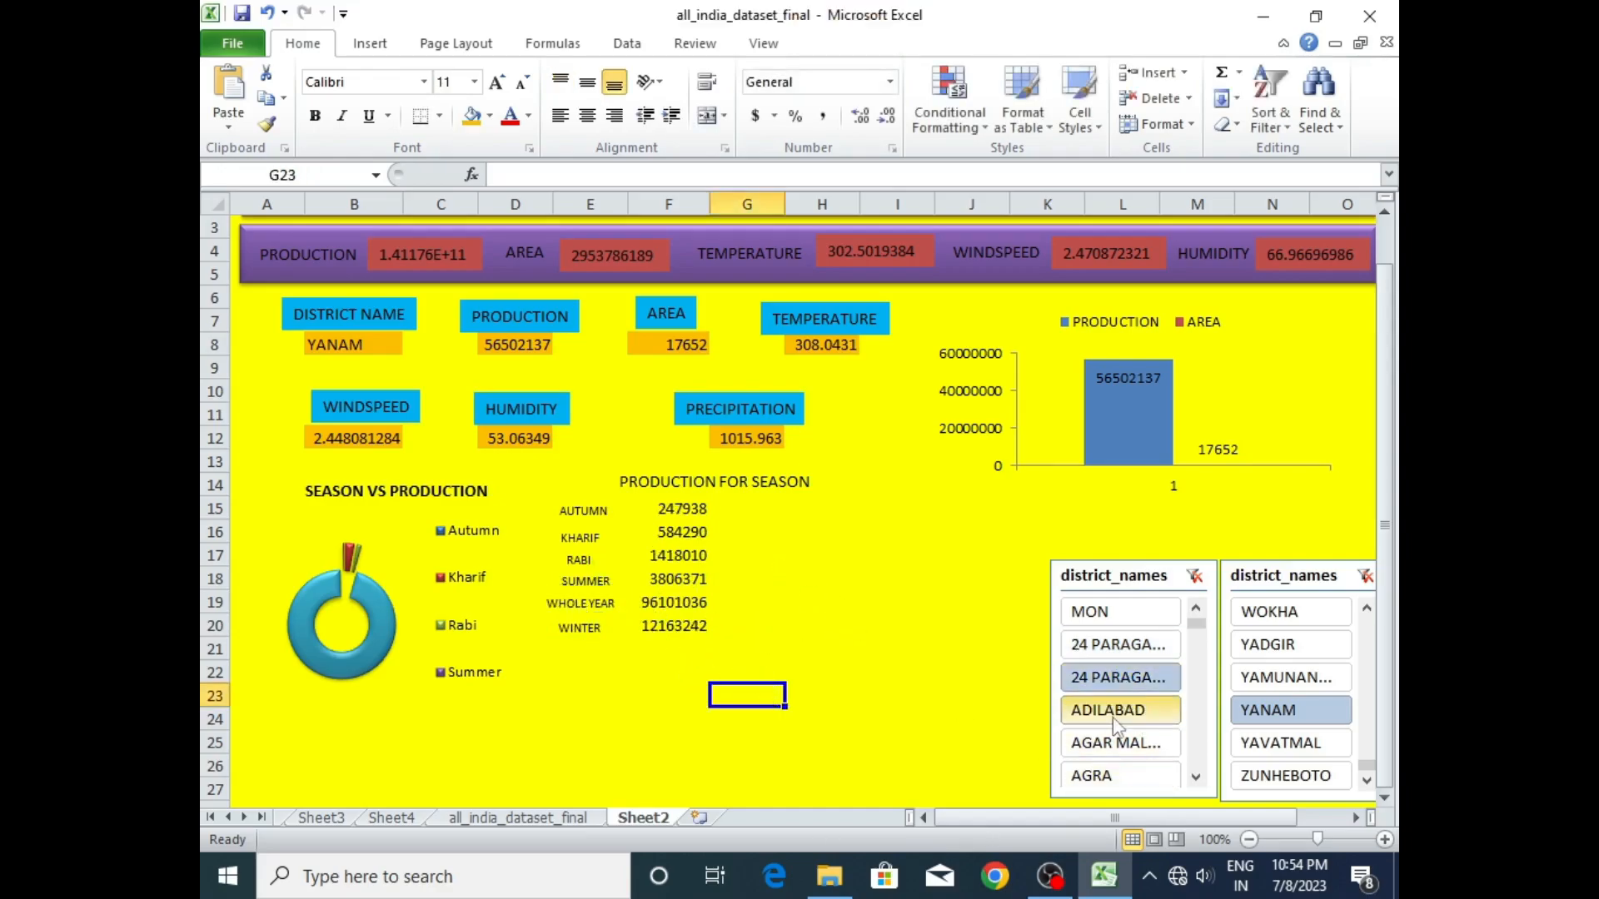
click(1114, 711)
click(1116, 743)
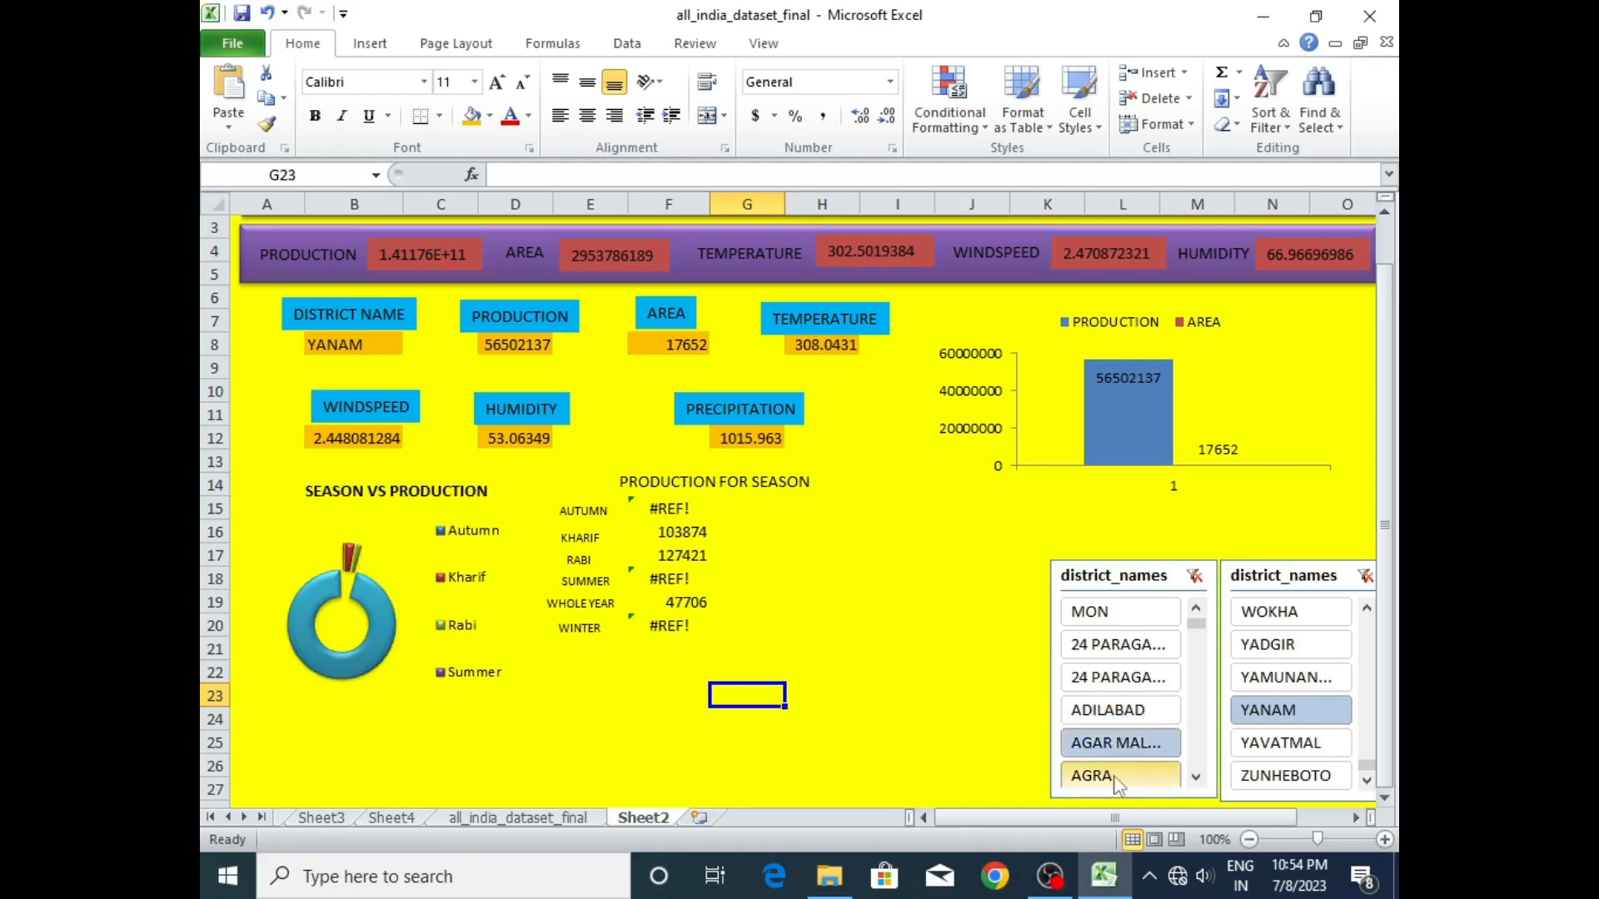
- Test the linked season values by filtering their district slicer to AGRA, DHAMTARI, DHAR, DHARMAPURI, DHAMTARI again, DHALAI and DEWAS
click(1116, 779)
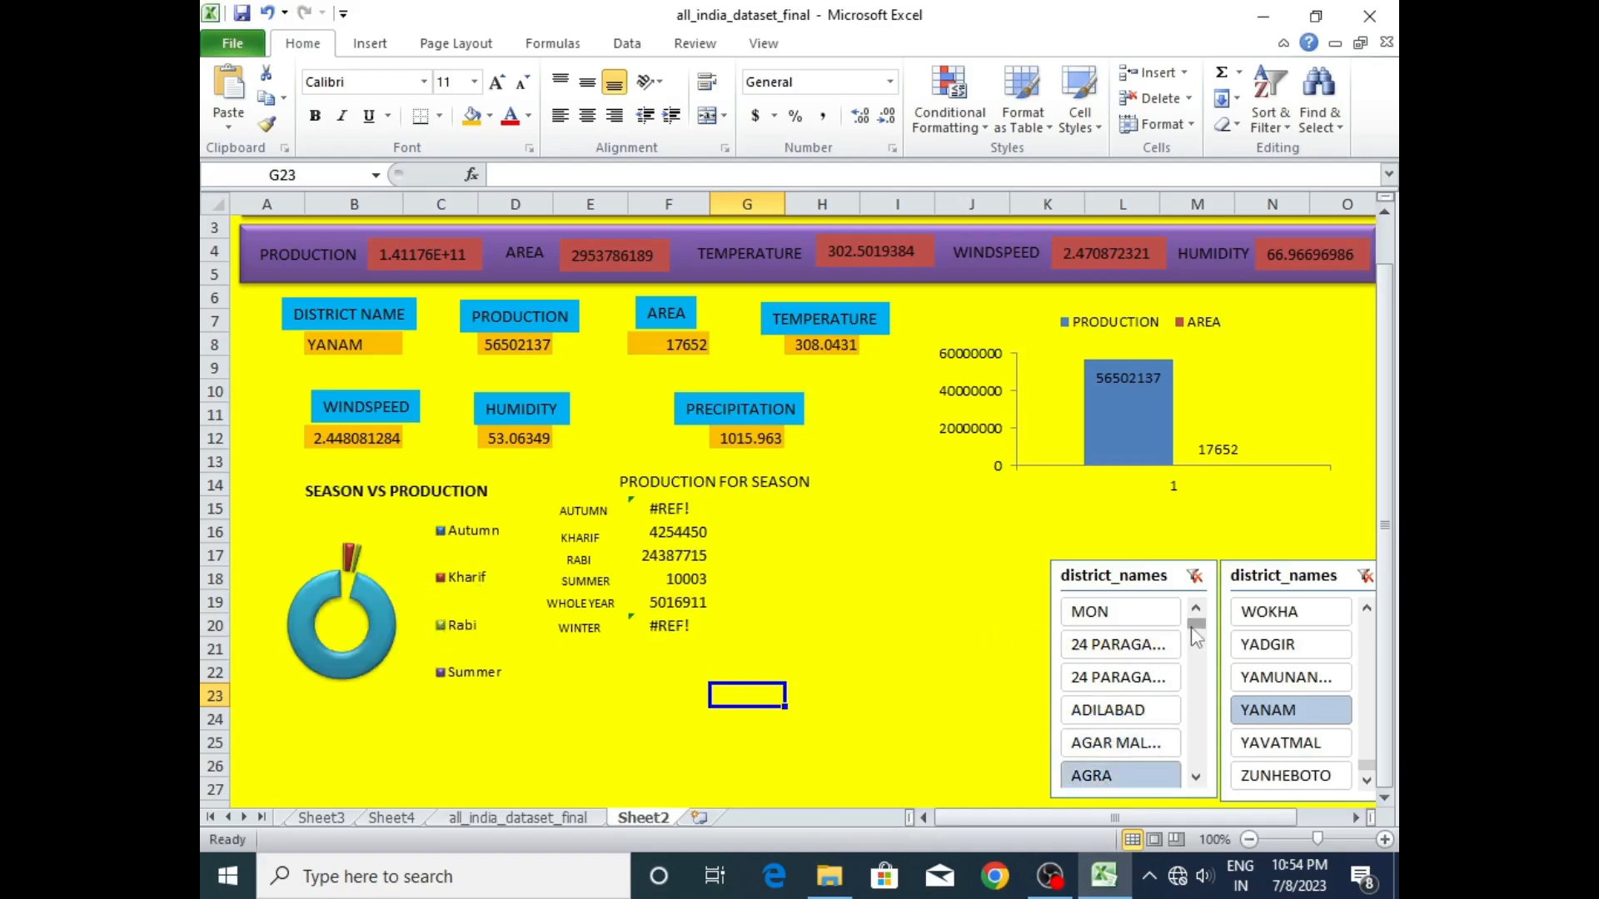
drag(1197, 626, 1197, 655)
click(1120, 682)
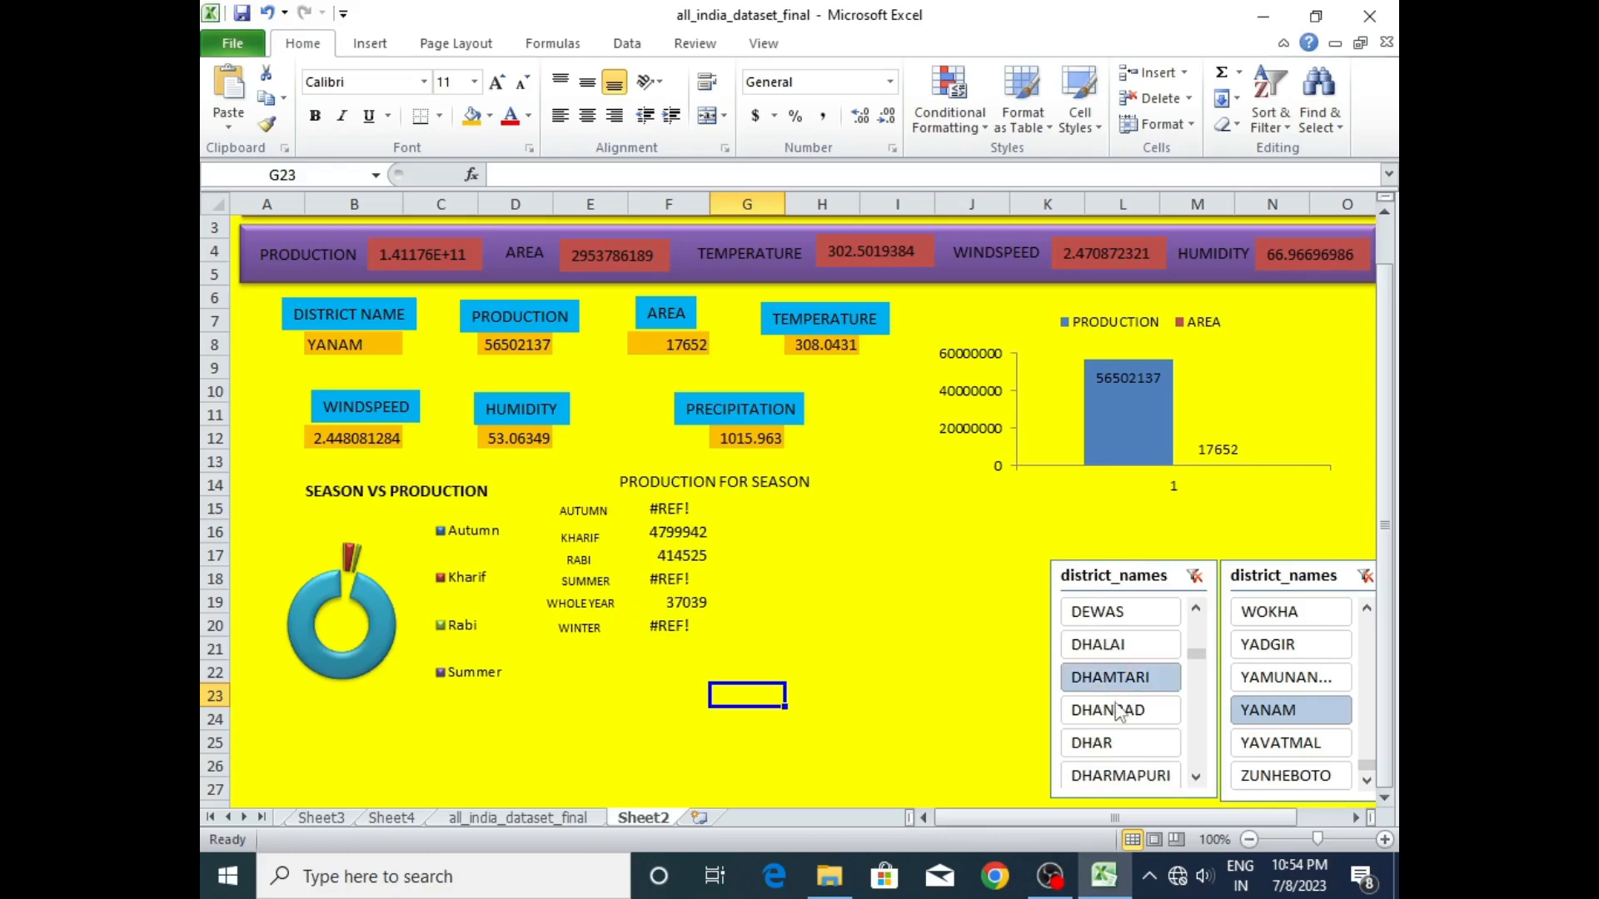
click(1109, 743)
click(1116, 773)
click(1113, 677)
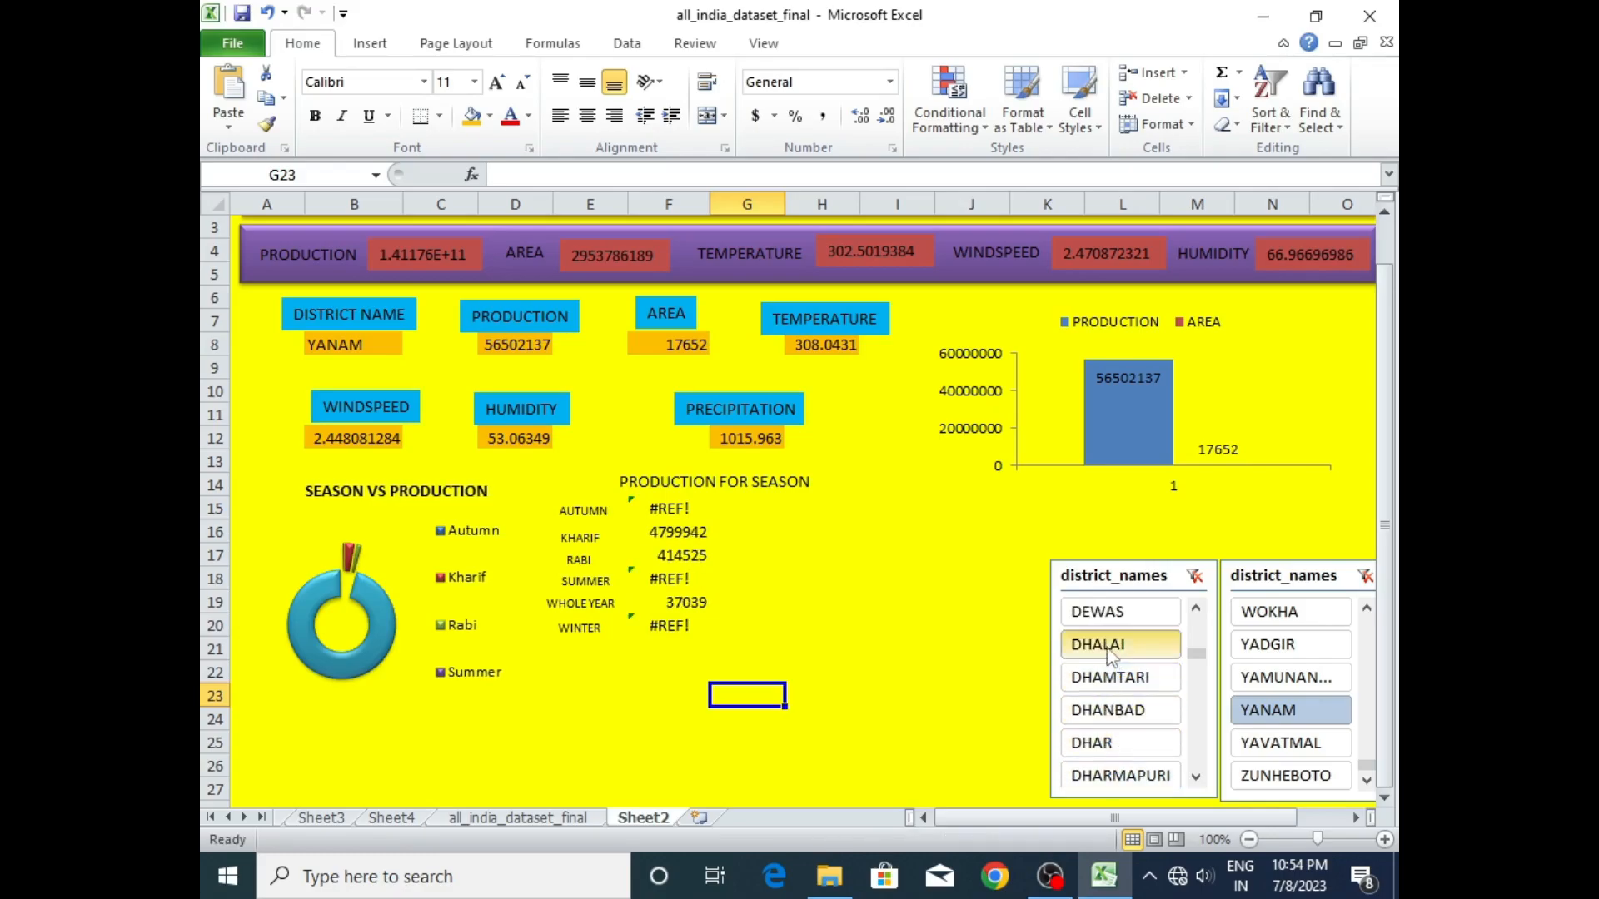
click(1101, 645)
click(1099, 612)
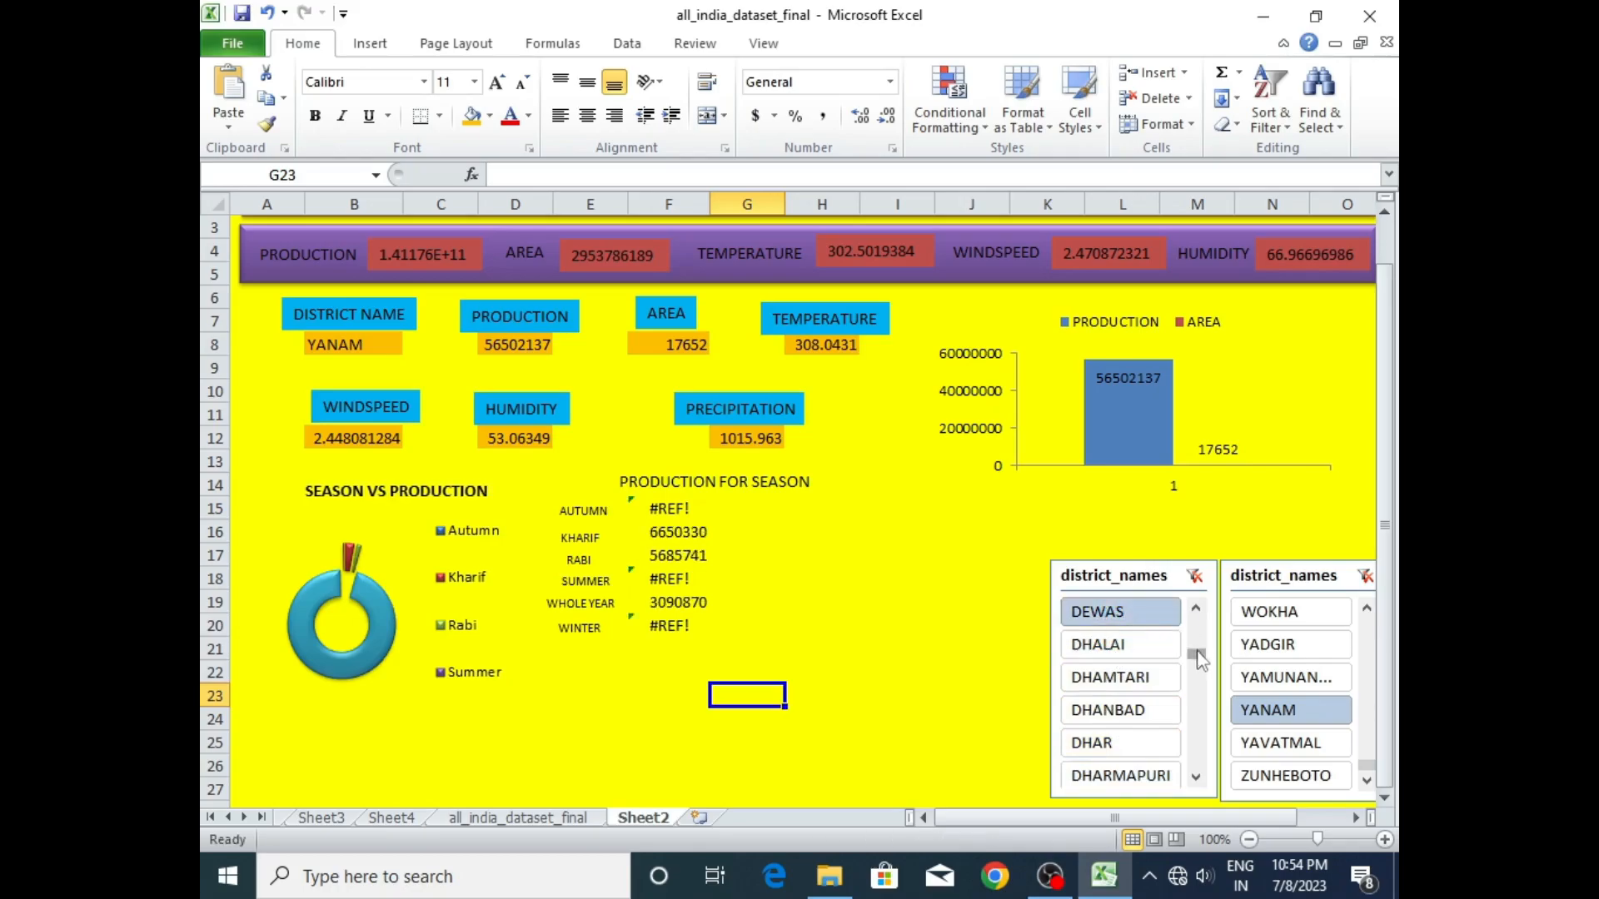
- Check the season values for MON and the first 24 PARAGANAS district at the start of the district list
drag(1202, 649, 1199, 621)
click(1124, 625)
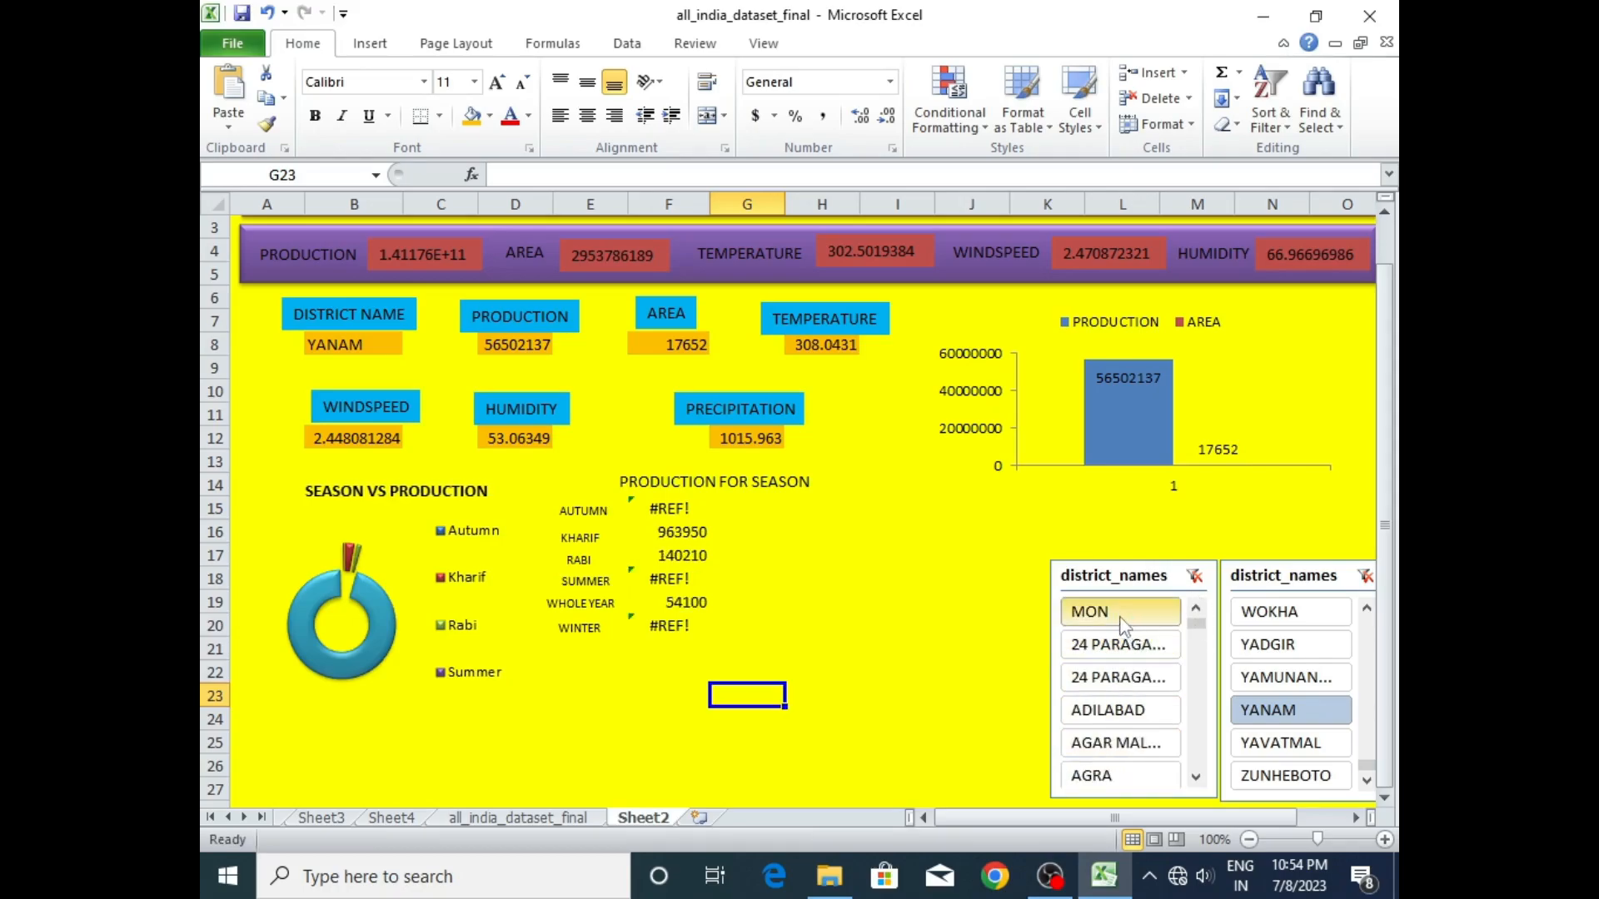
click(1124, 643)
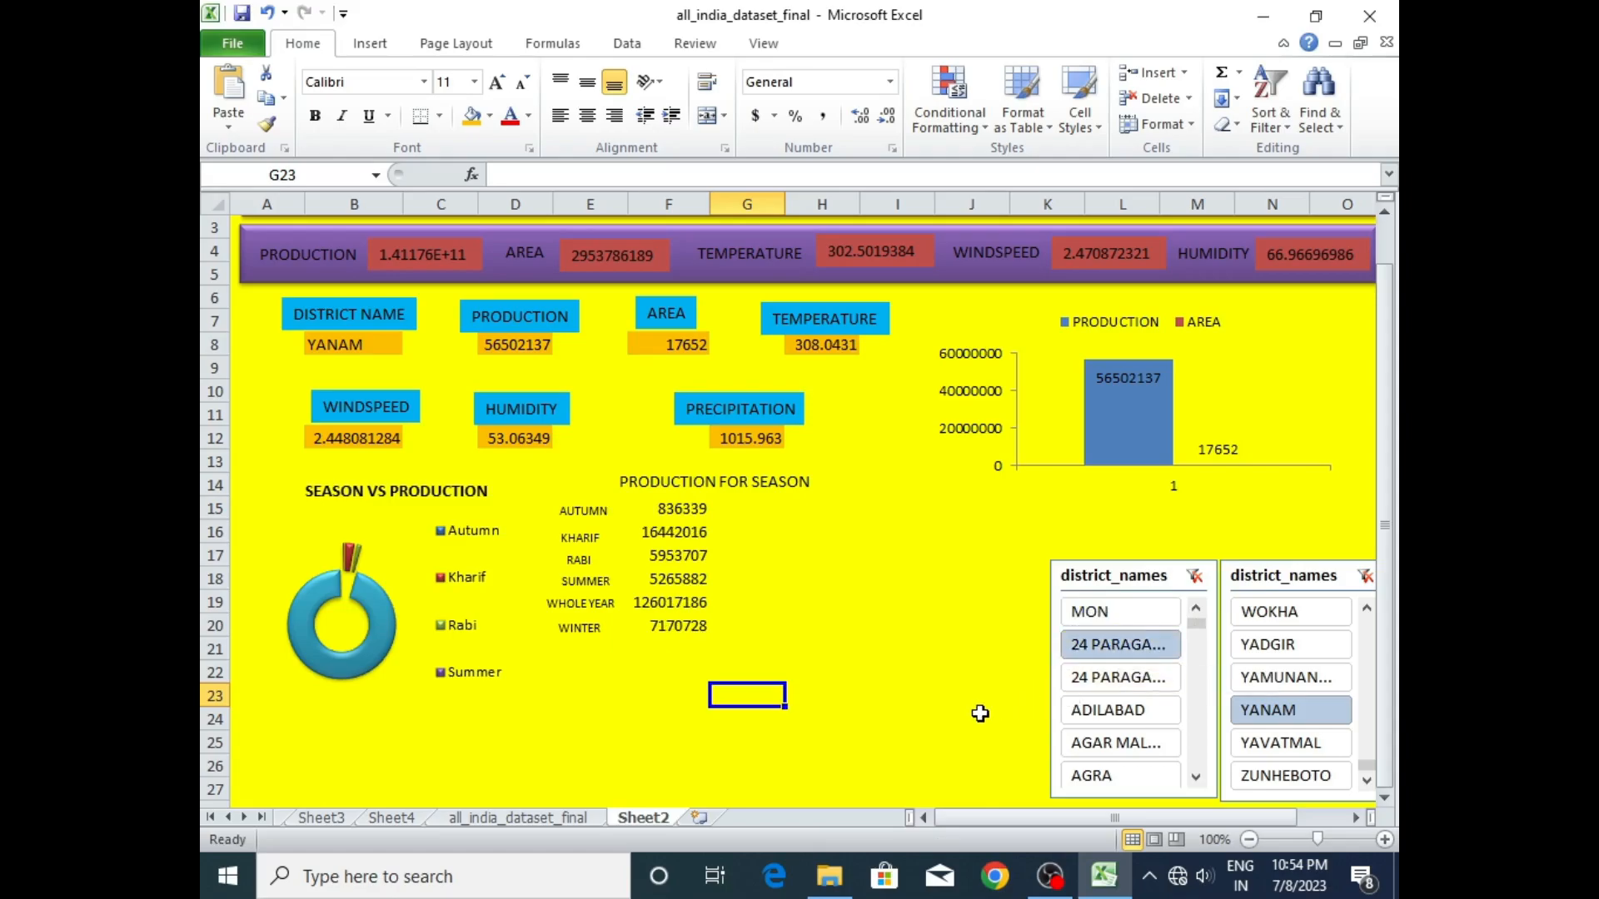
- Try to fill the AUTUMN label with light blue and the KHARIF label with pale blue
click(571, 514)
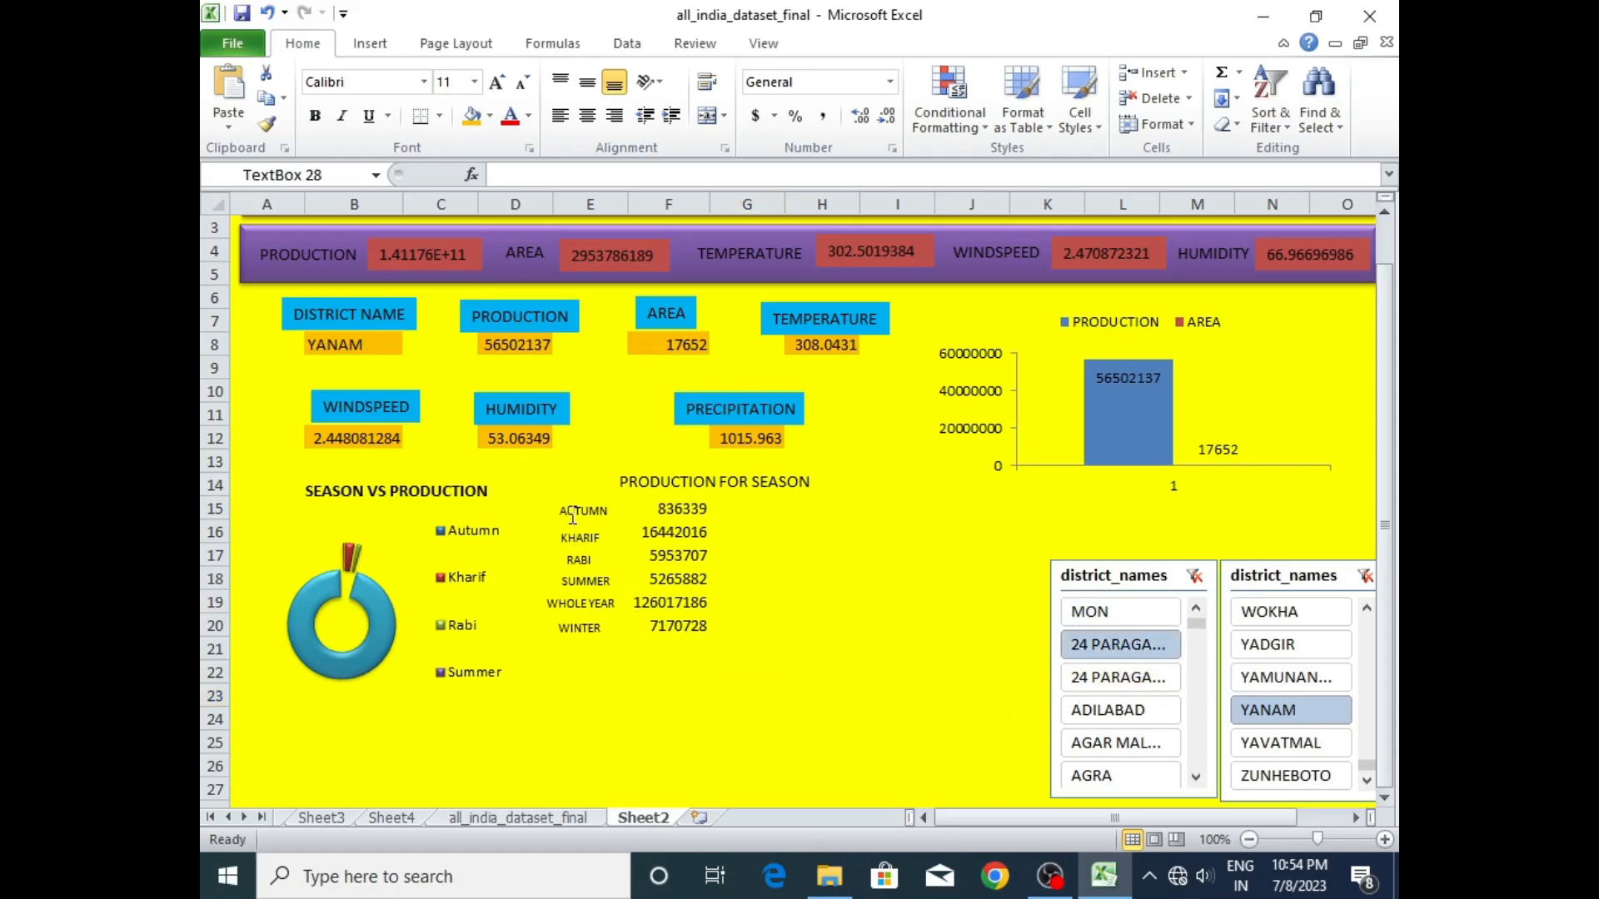
click(473, 117)
click(572, 538)
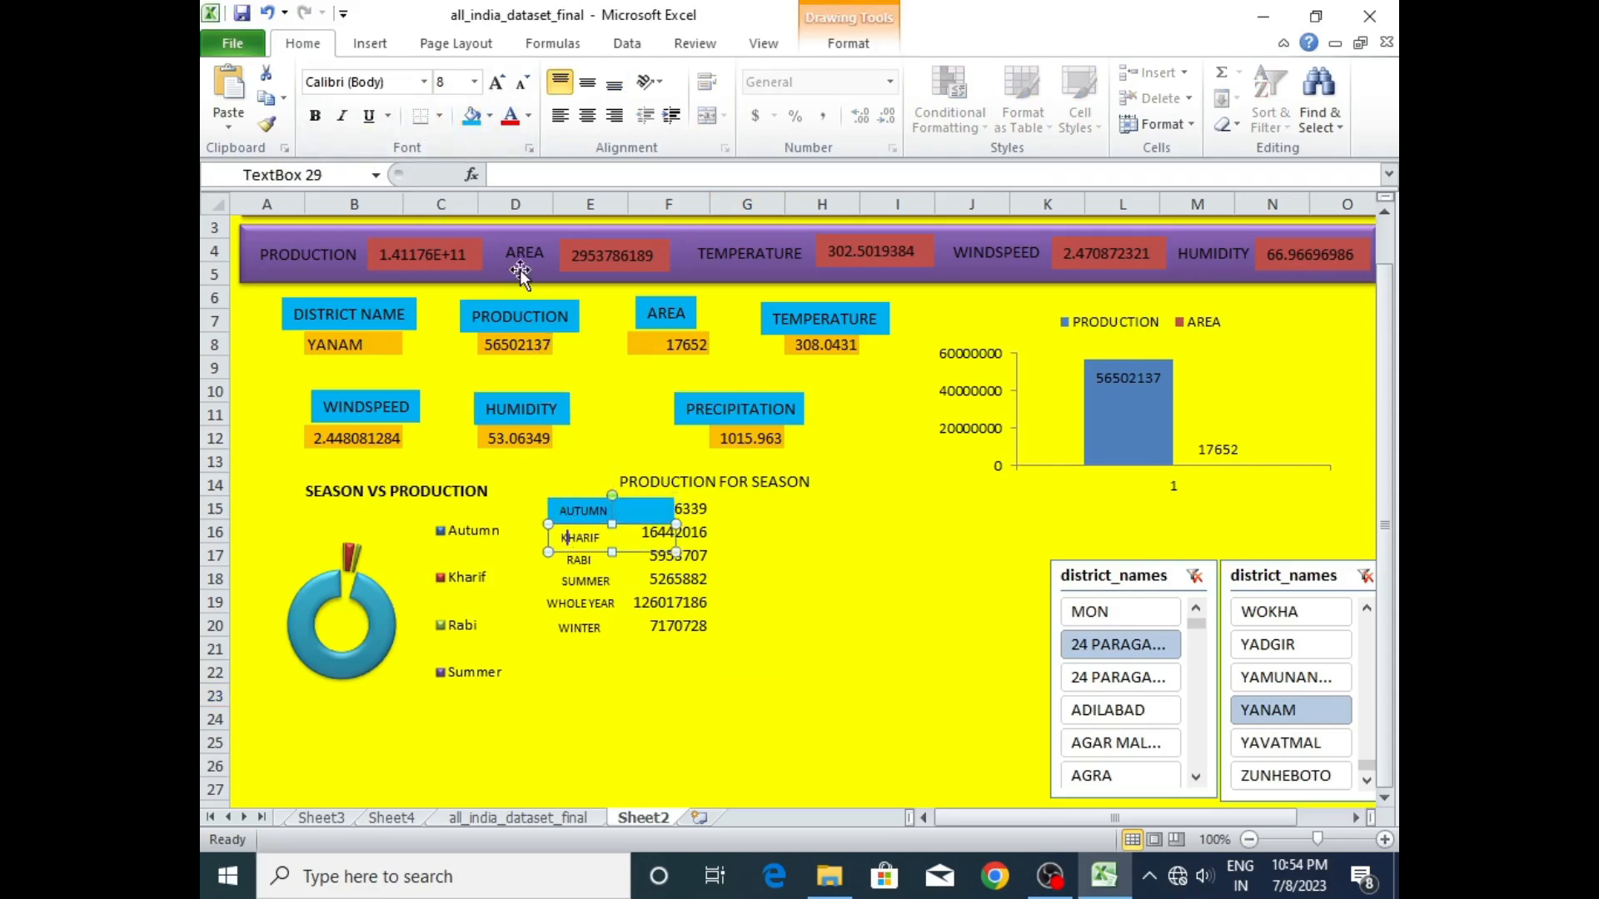
click(490, 117)
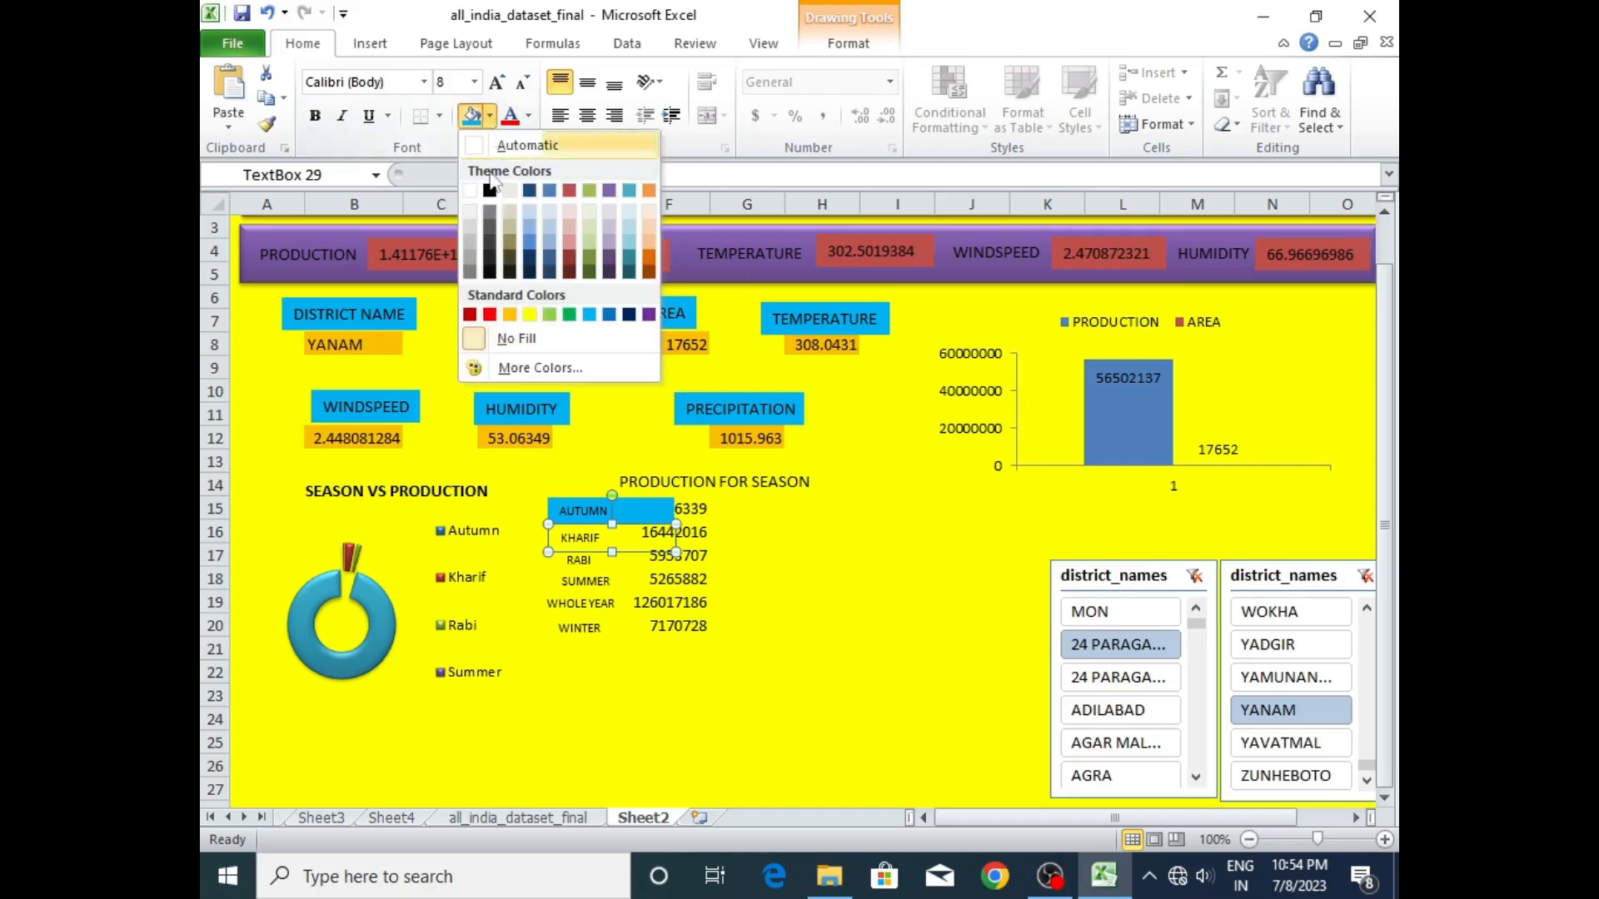
click(536, 218)
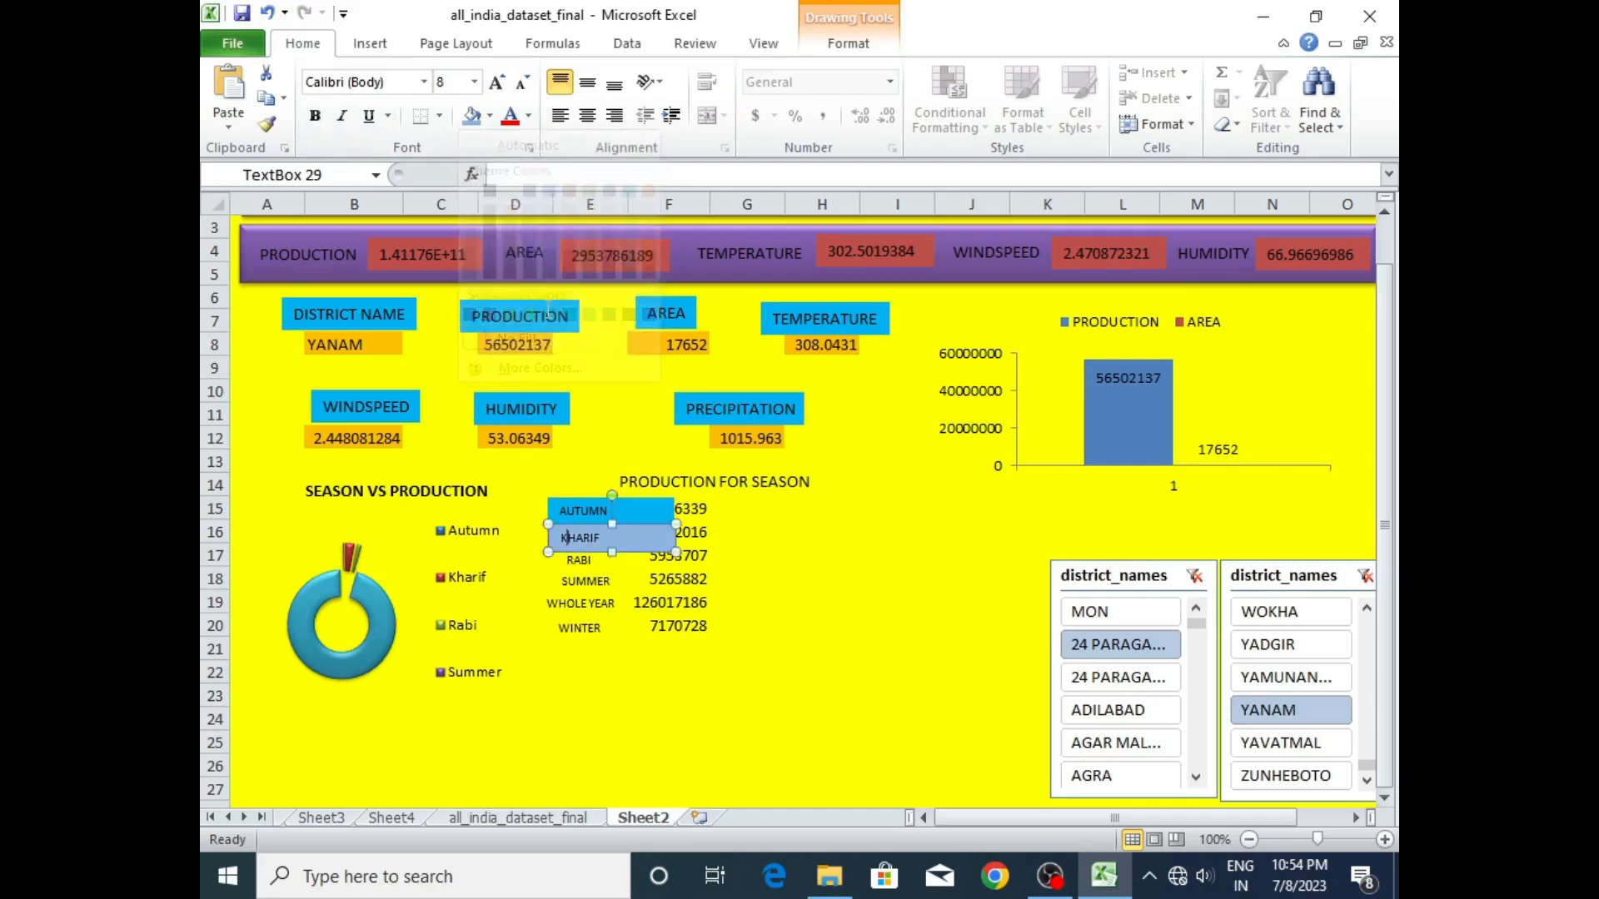
click(590, 562)
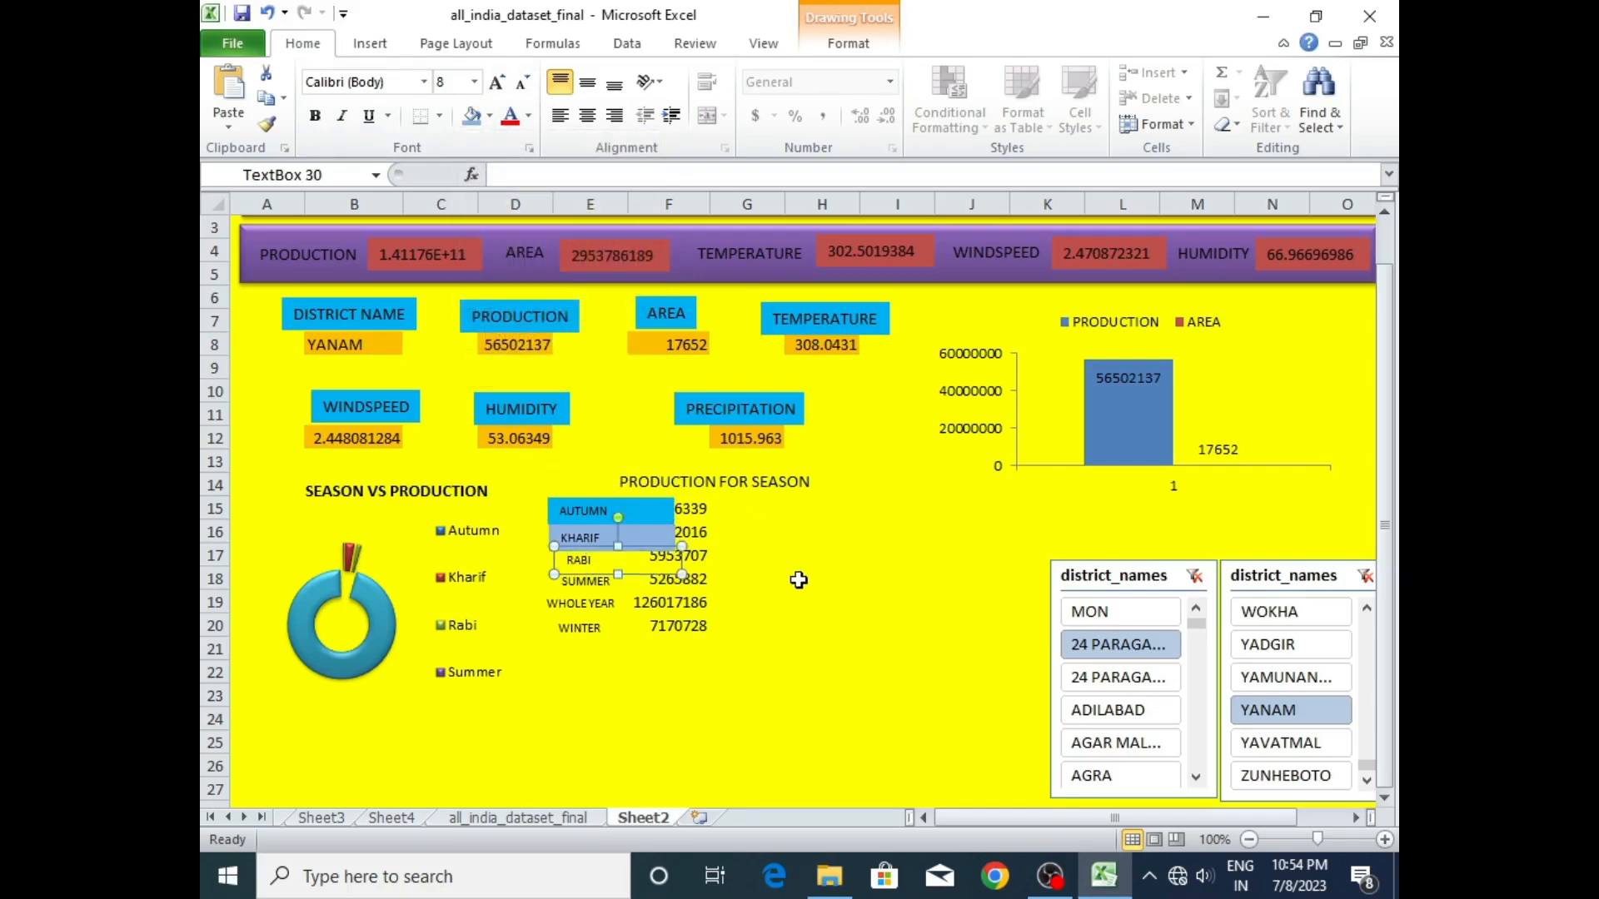
- Undo the fill colours on the AUTUMN and KHARIF labels
click(649, 506)
click(787, 579)
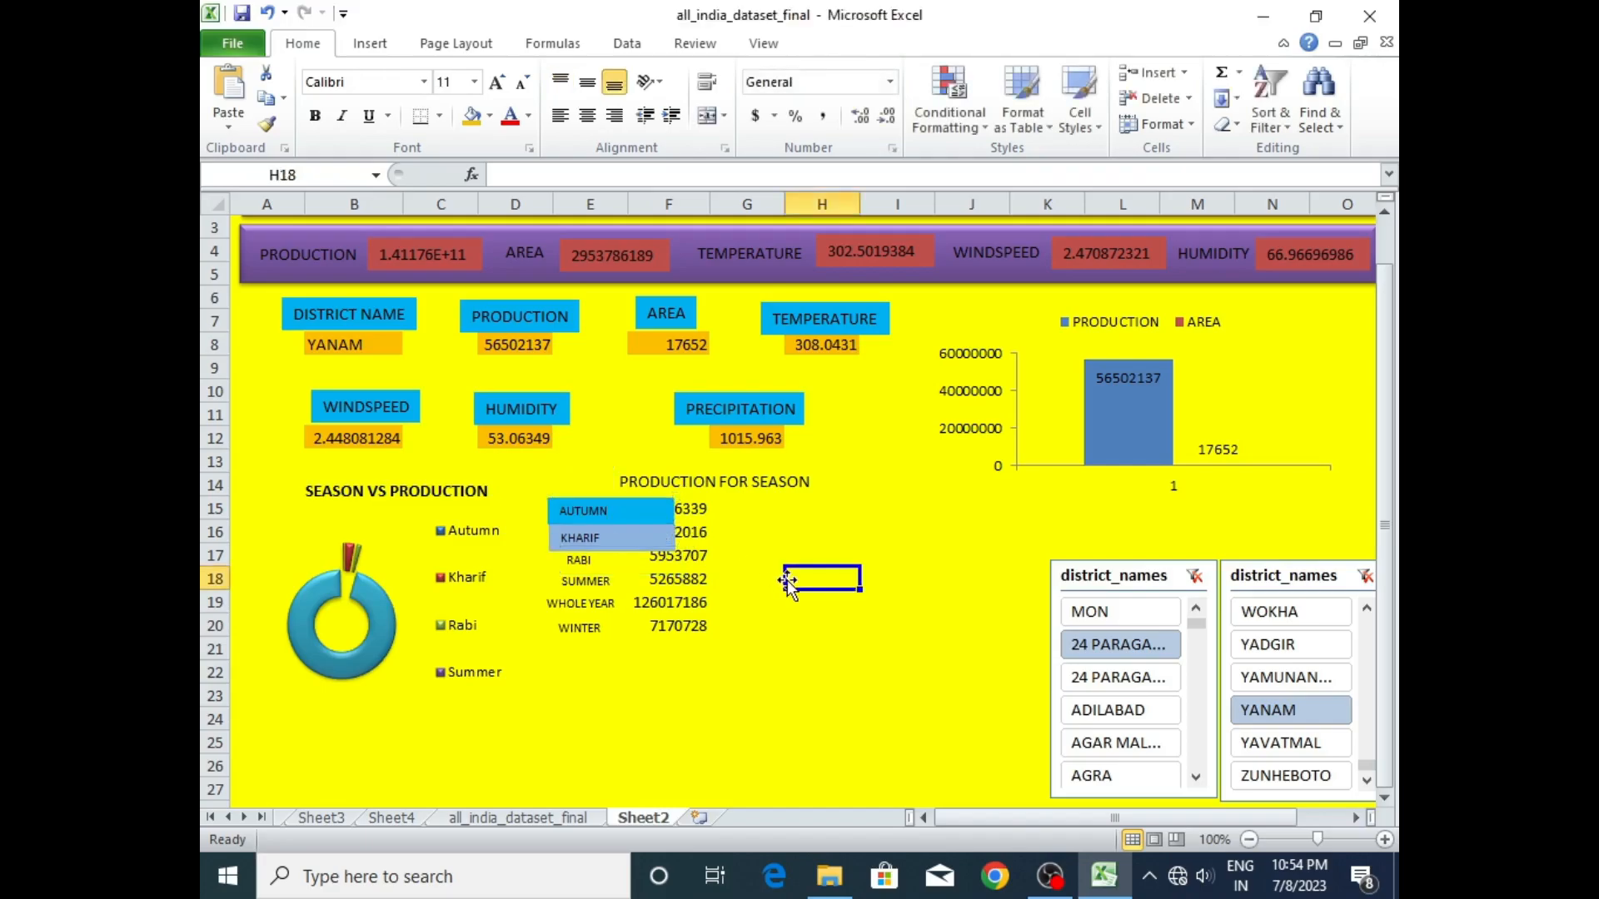
key(ctrl+z)
key(ctrl+z)
click(779, 601)
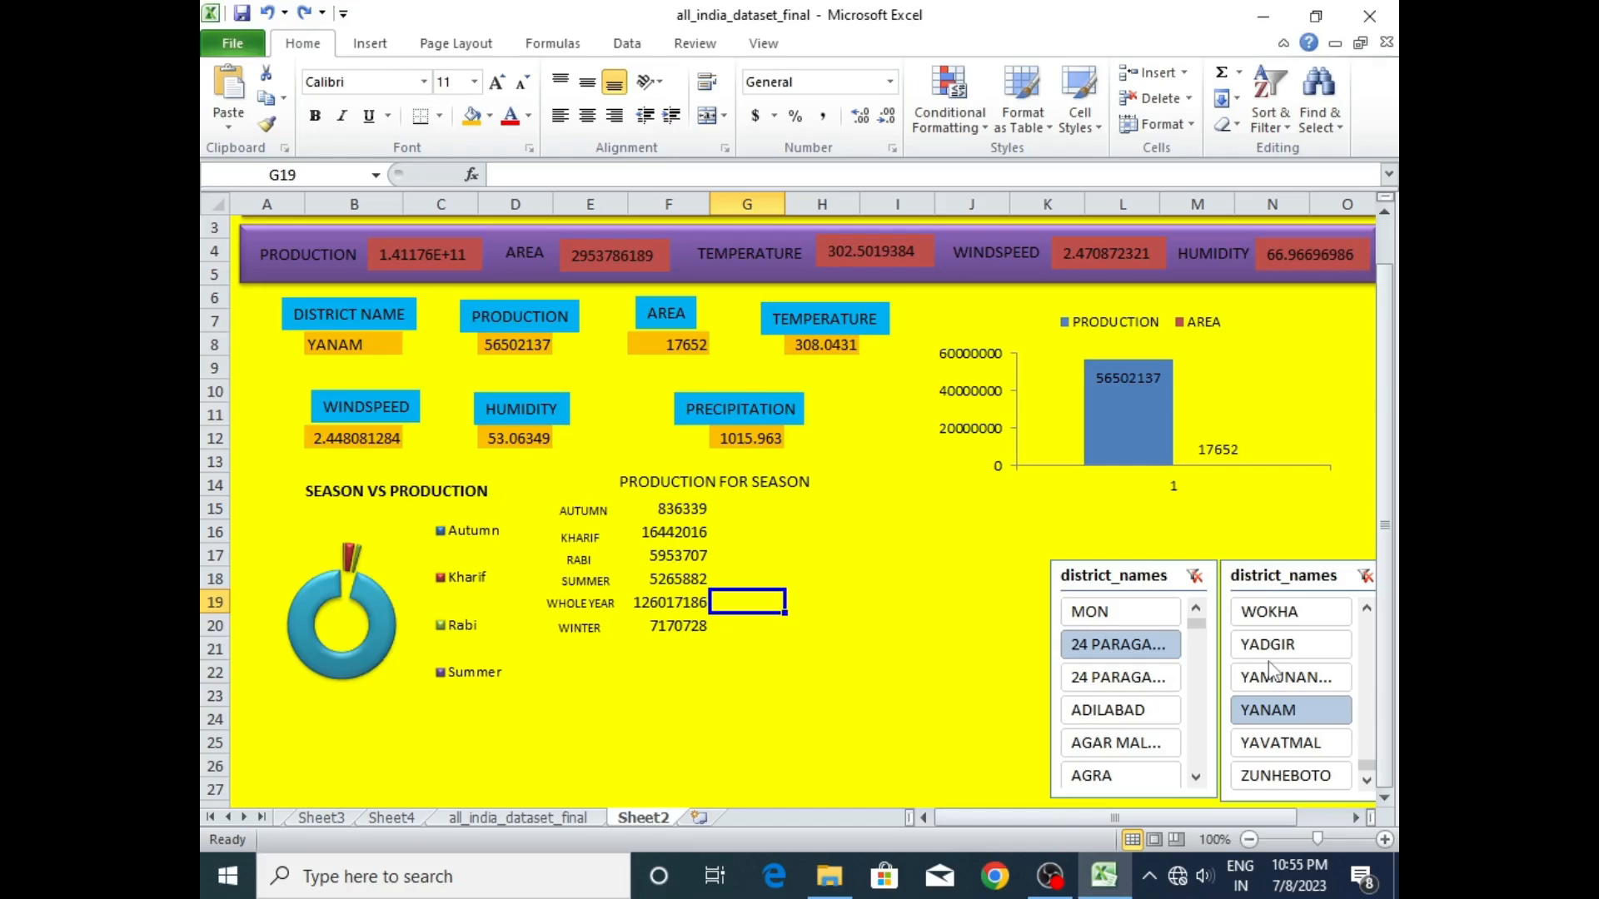
- Review the district pivot on Sheet3 and test the Sheet2 summary figures and chart with YADGIR, YANAM, YAVATMAL and YADGIR again
click(325, 817)
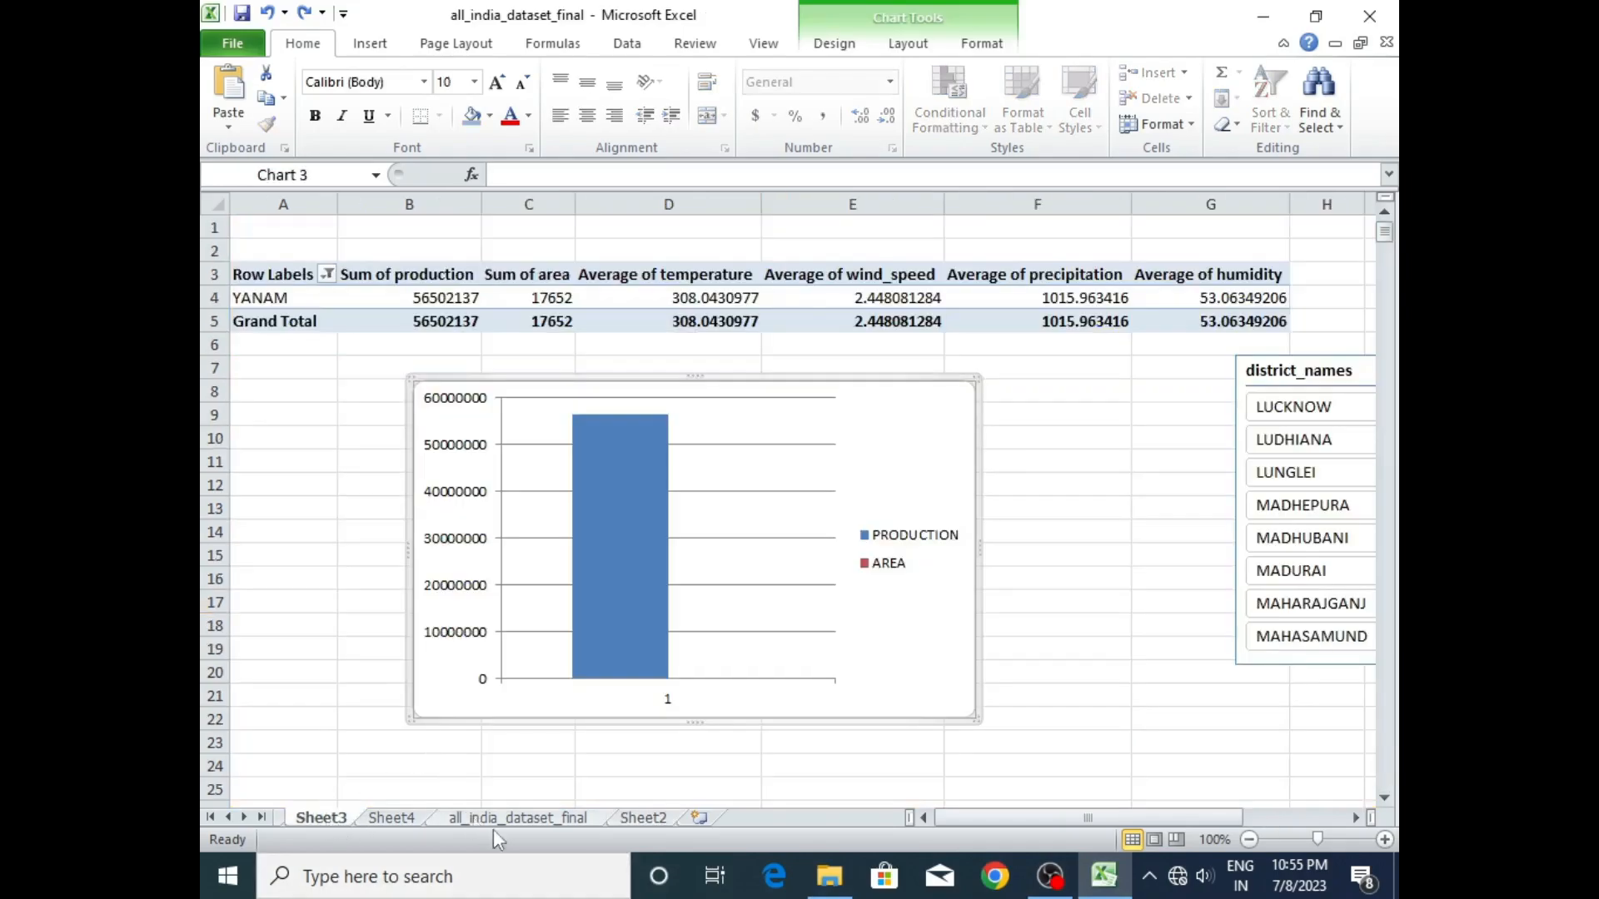
click(635, 818)
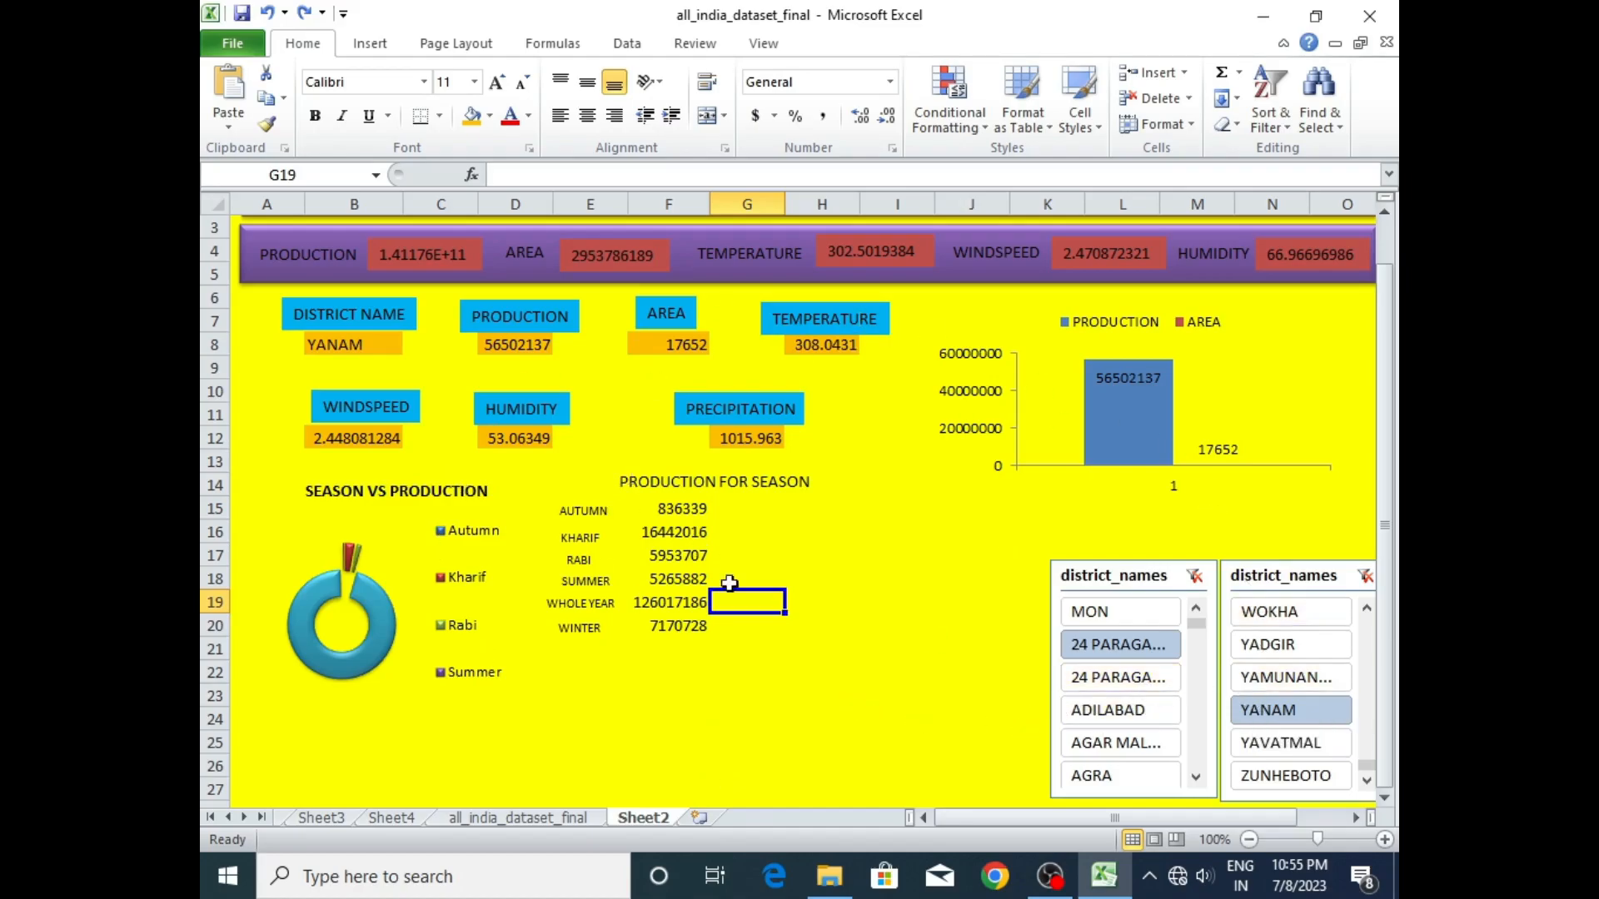
click(1270, 650)
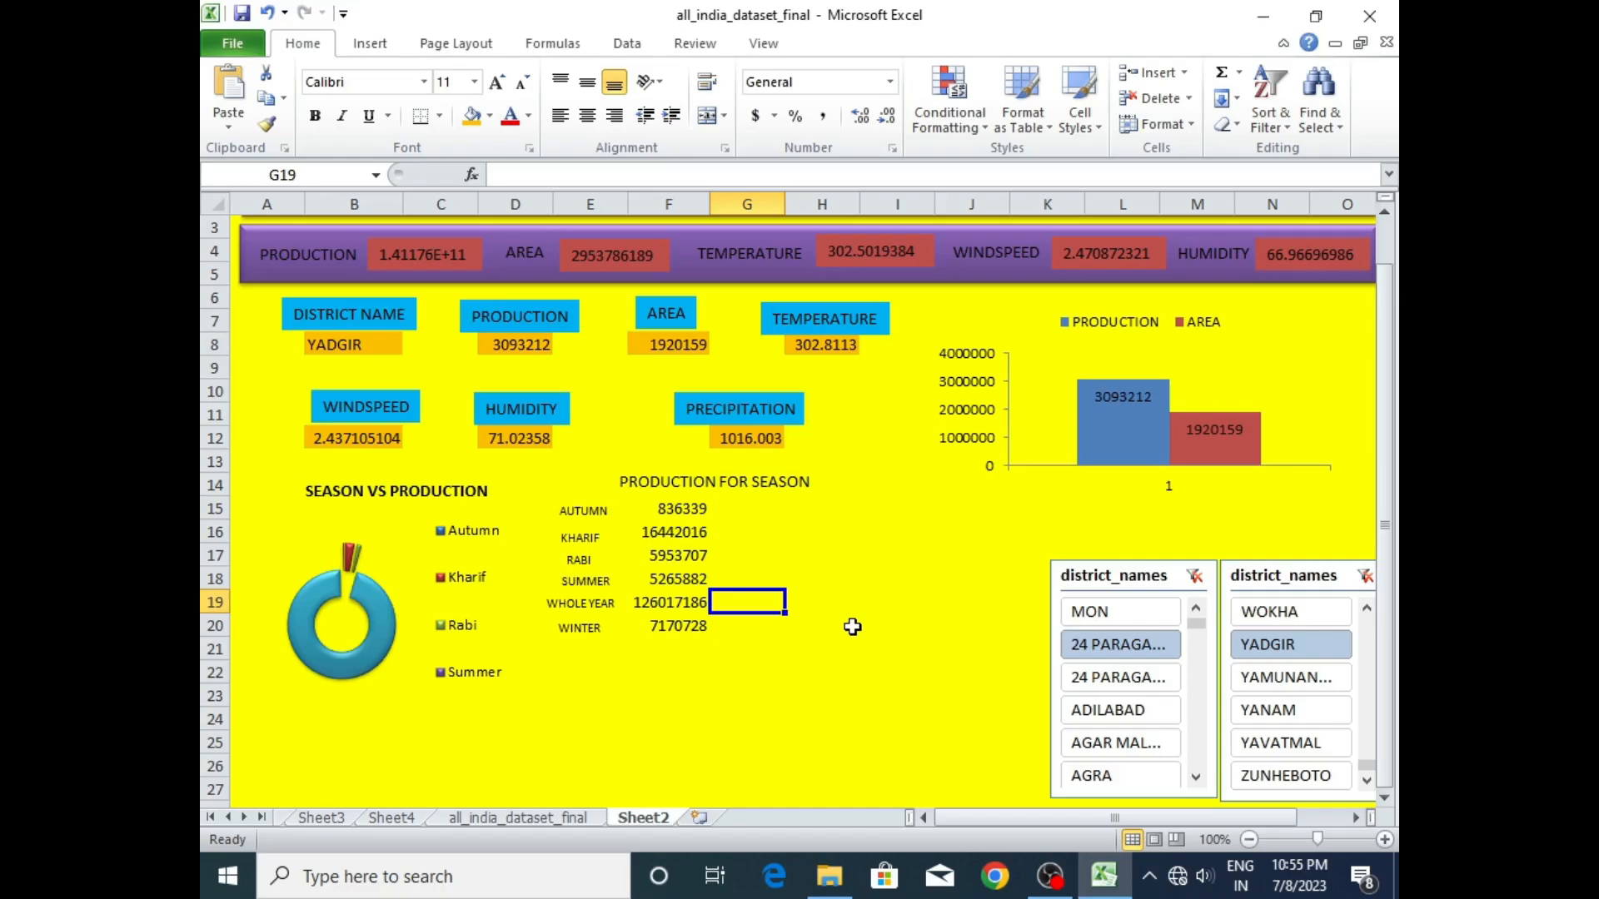
click(1280, 719)
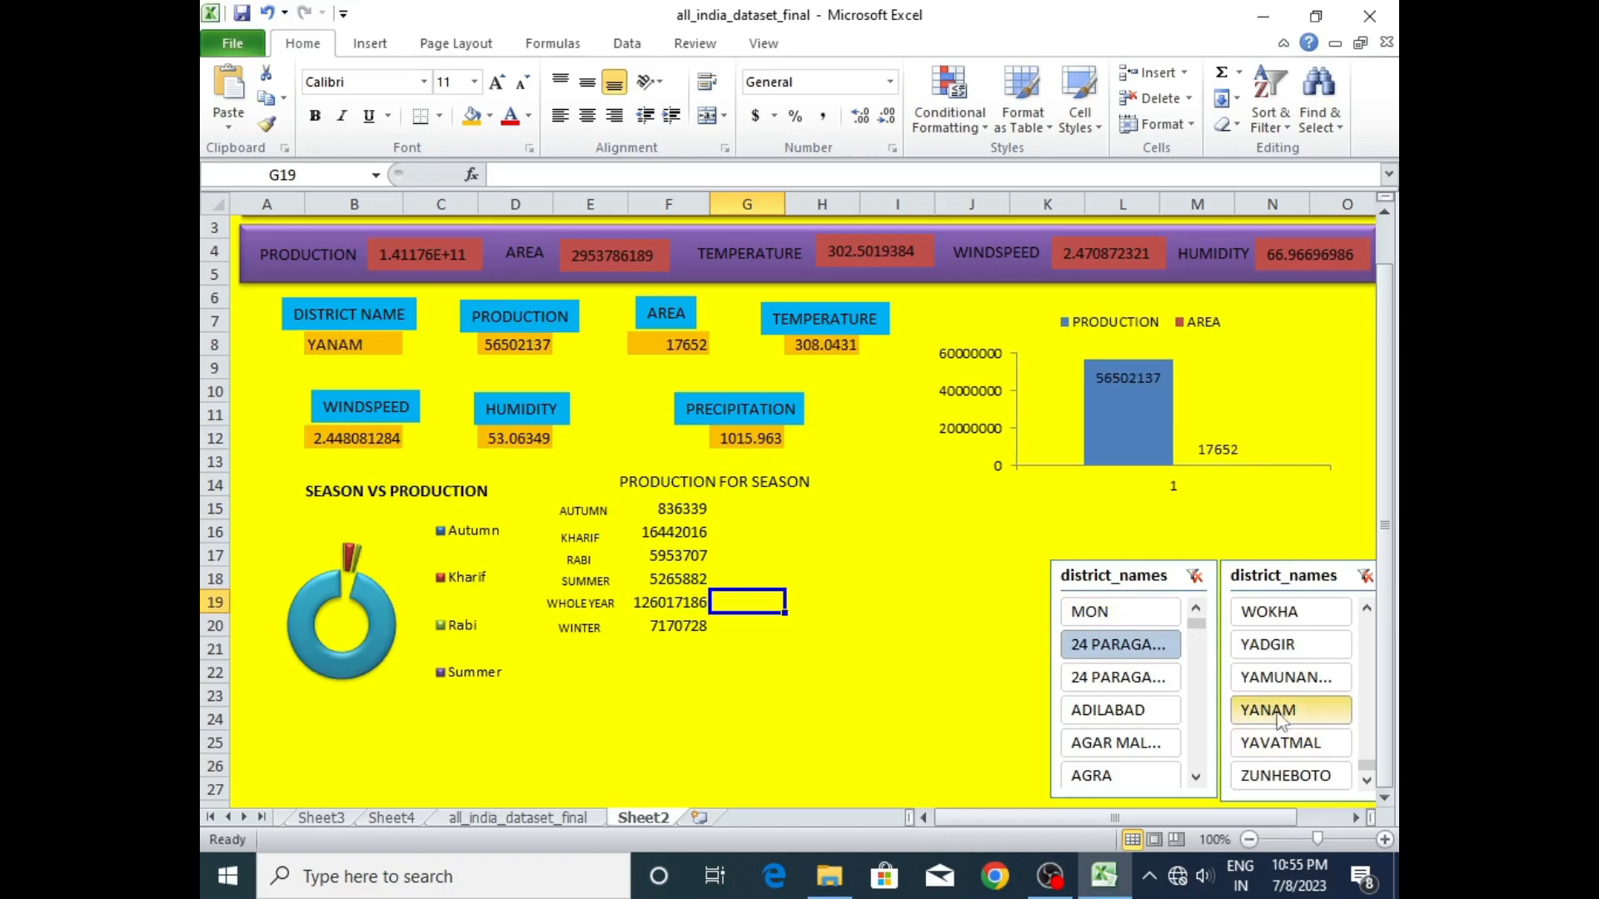
click(1280, 750)
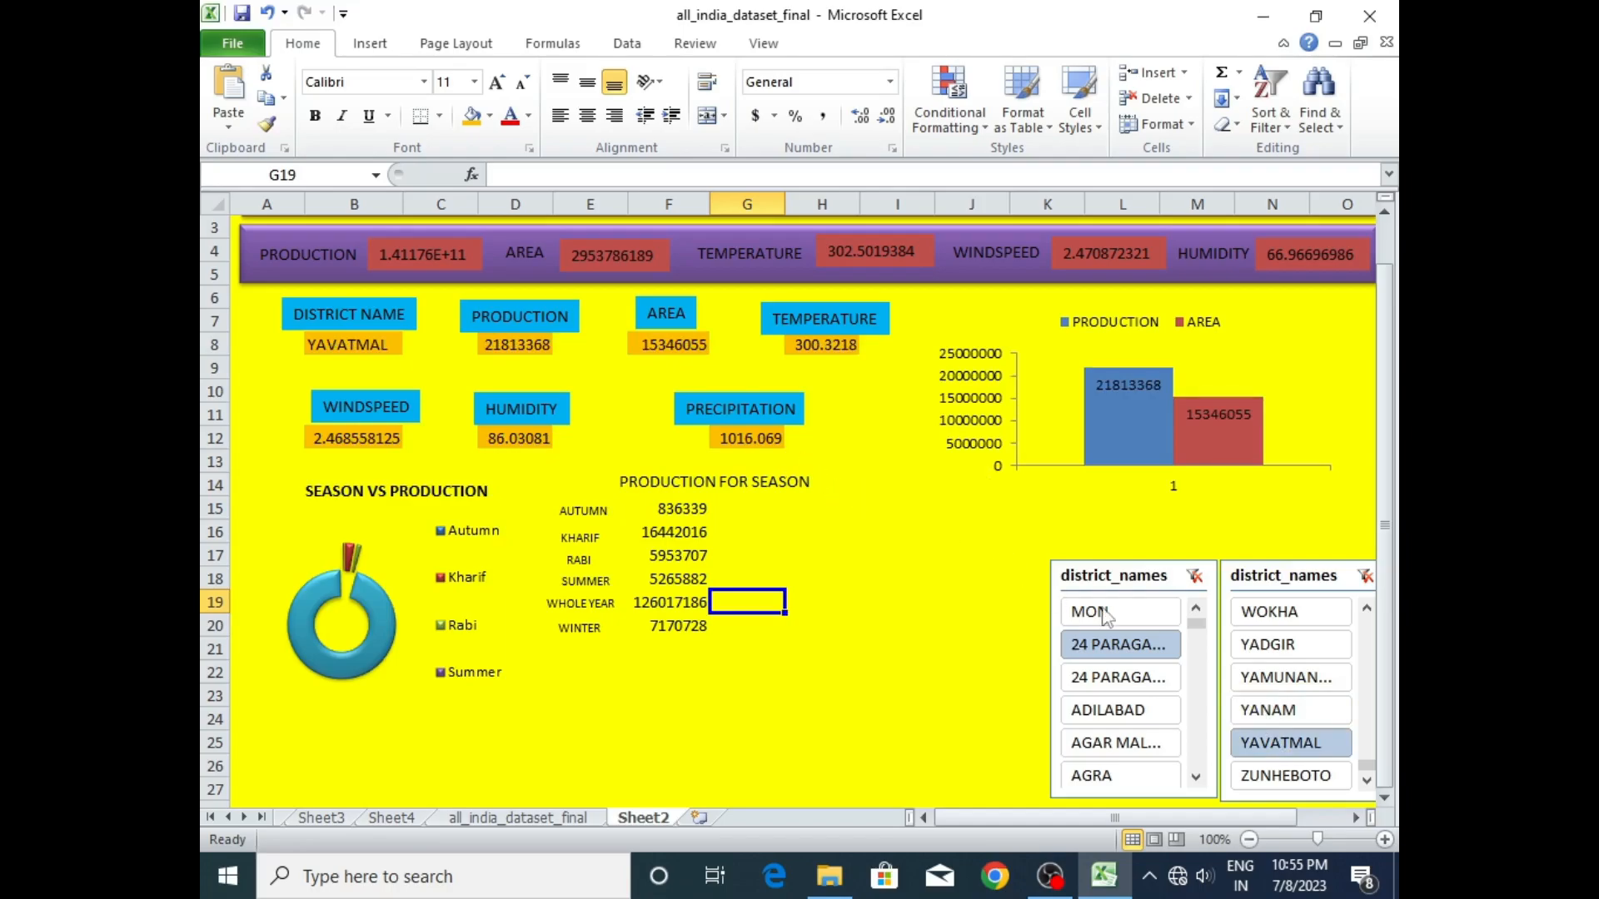
click(1291, 646)
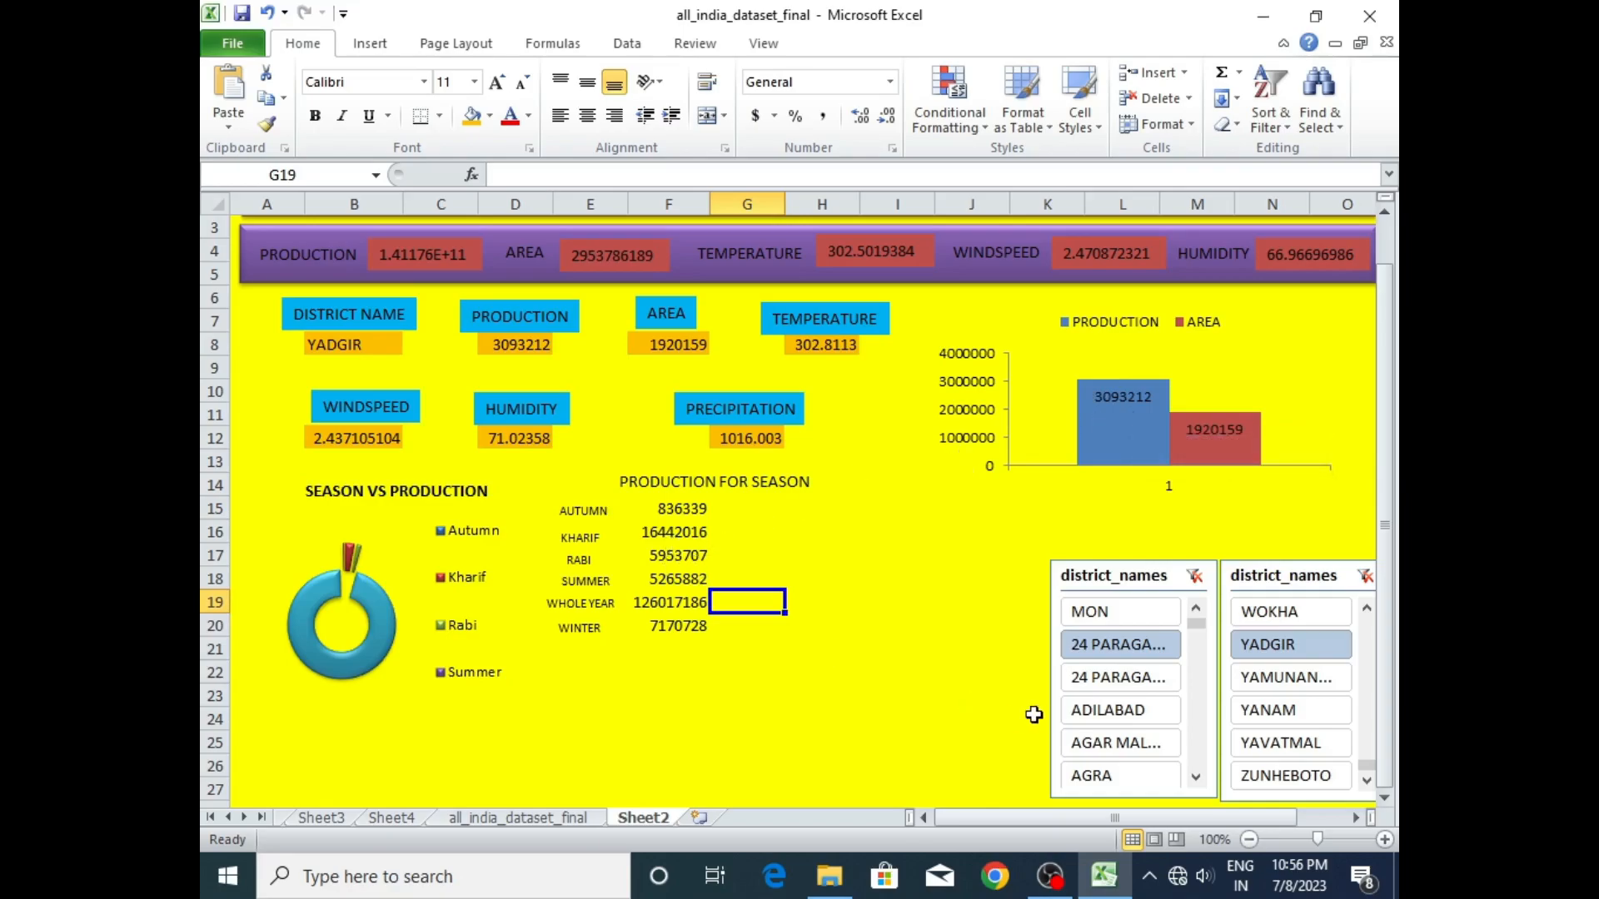
- Test the season values with ADILABAD, AGAR MALWA, the HOSHANGA... district and HOWRAH, and inspect the season doughnut chart's Whole Year segment
click(1083, 718)
click(1133, 746)
drag(1193, 620, 1196, 673)
click(1128, 718)
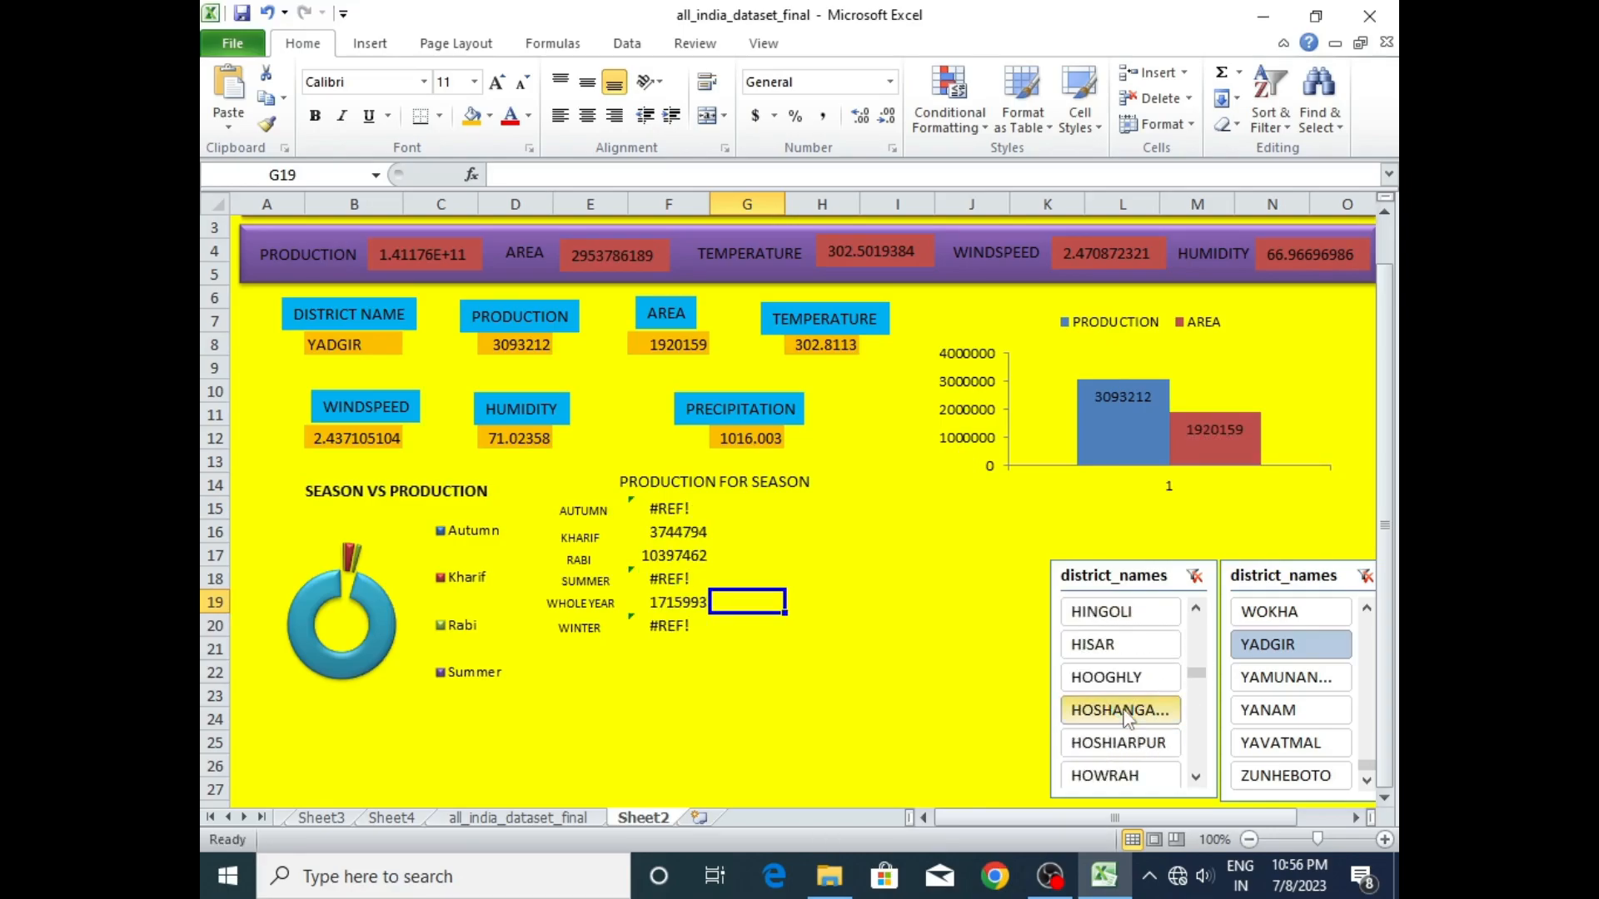
click(1118, 775)
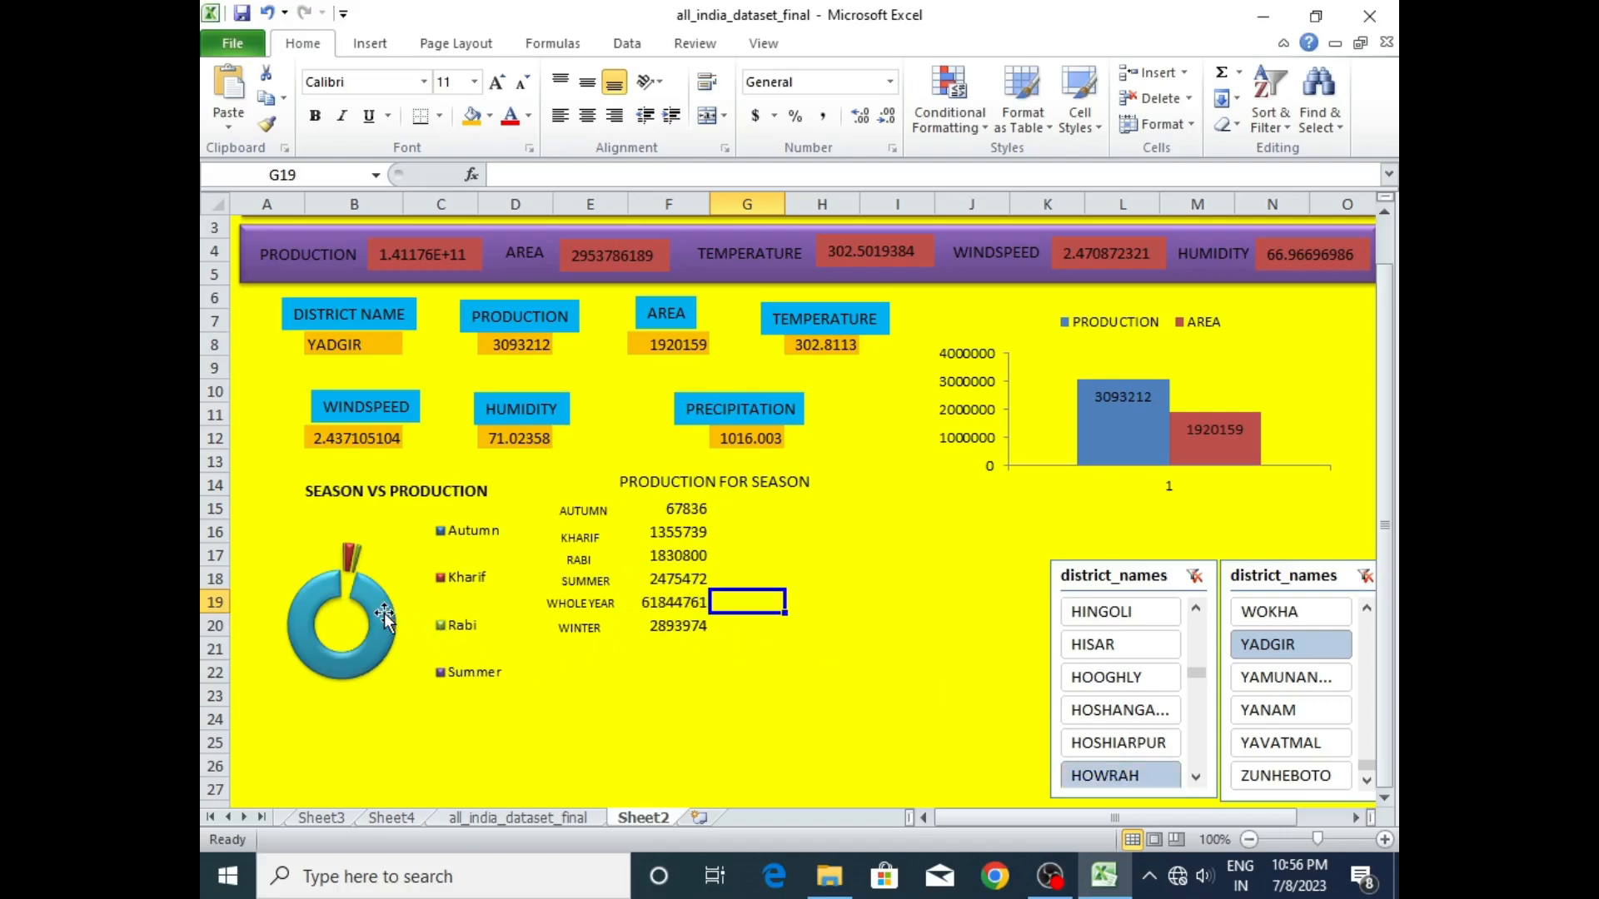
mouse_move(385, 616)
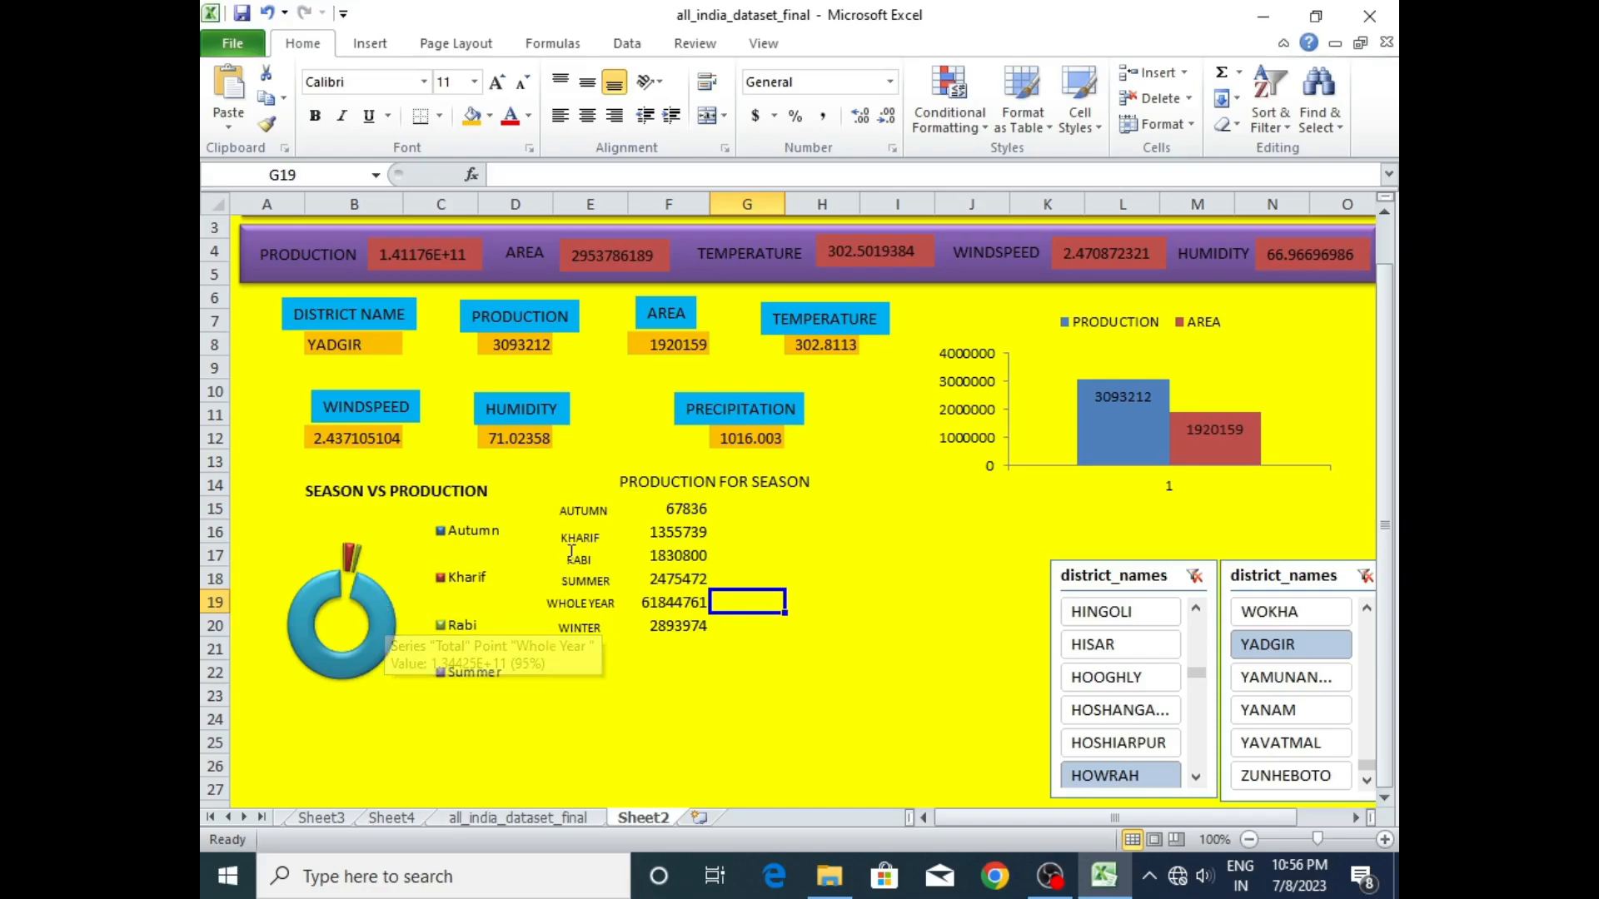